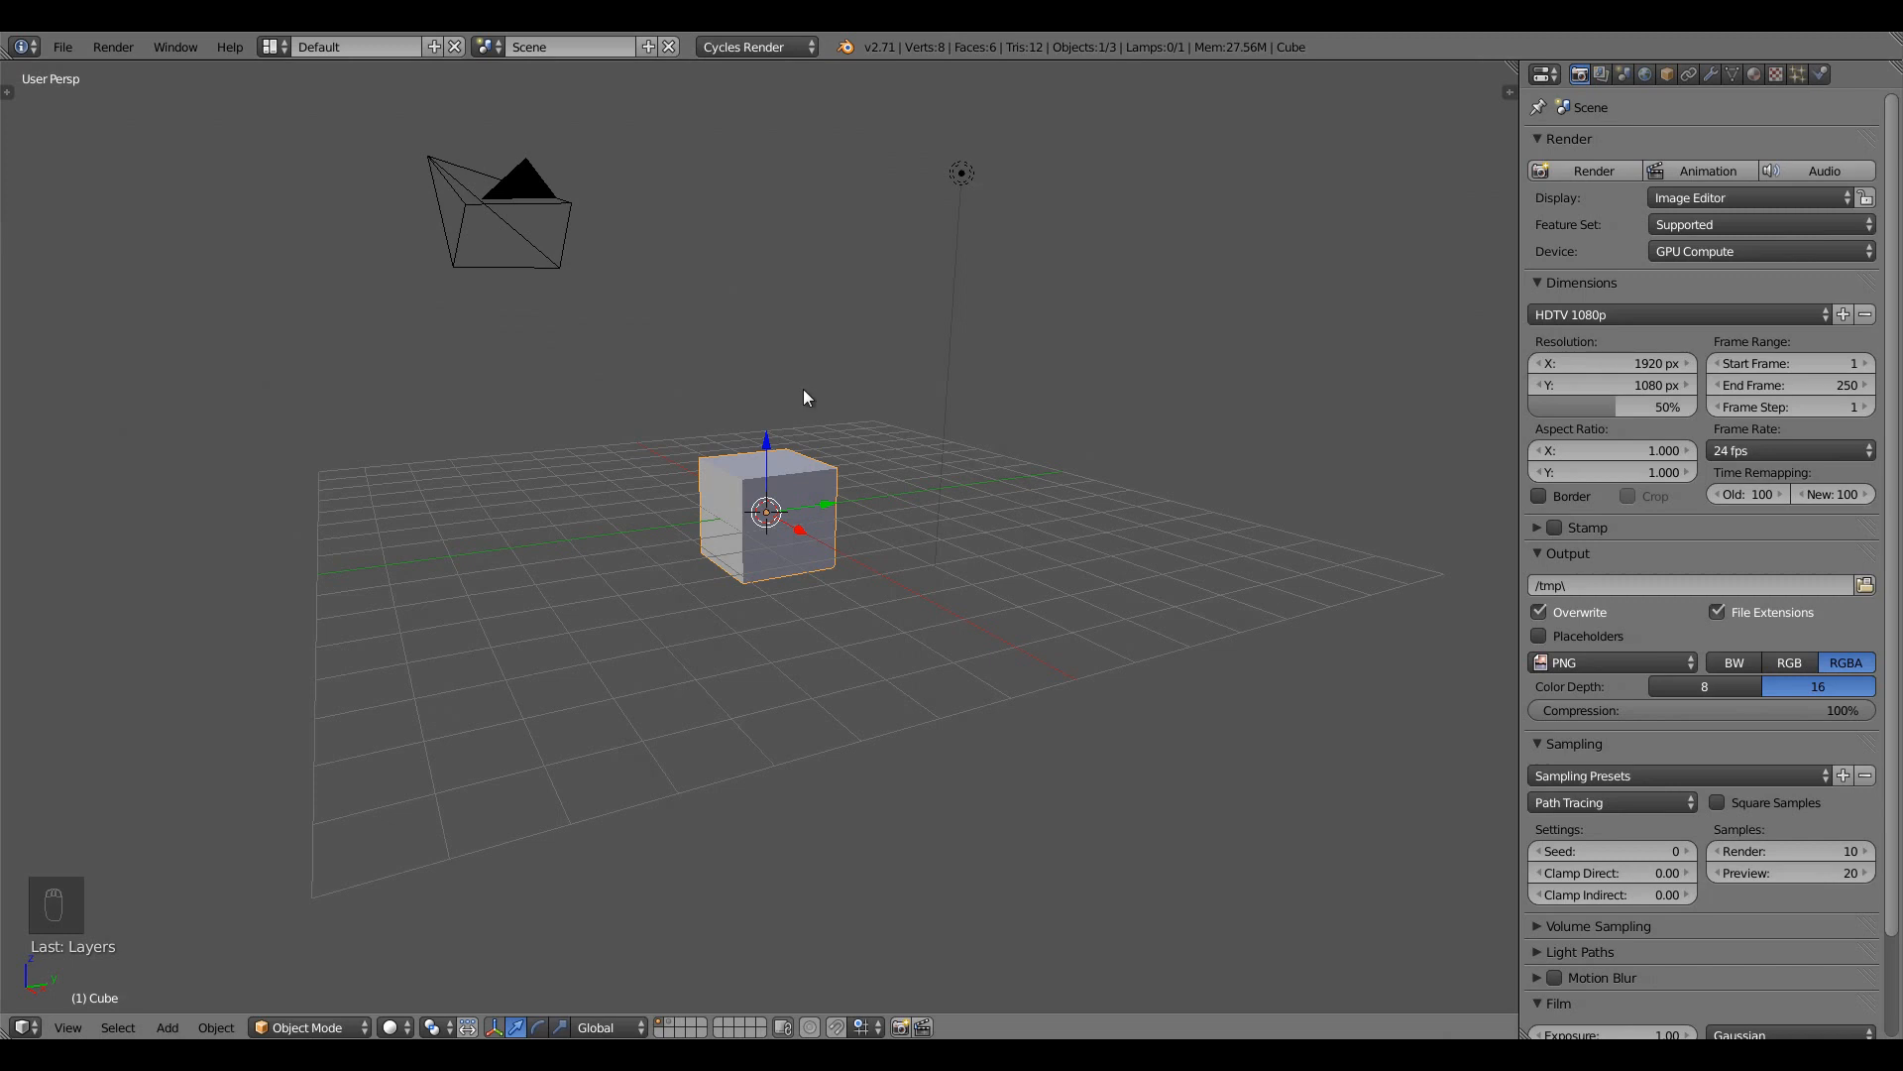
Delete the default cube and add a mesh circle at the scene origin
key("x")
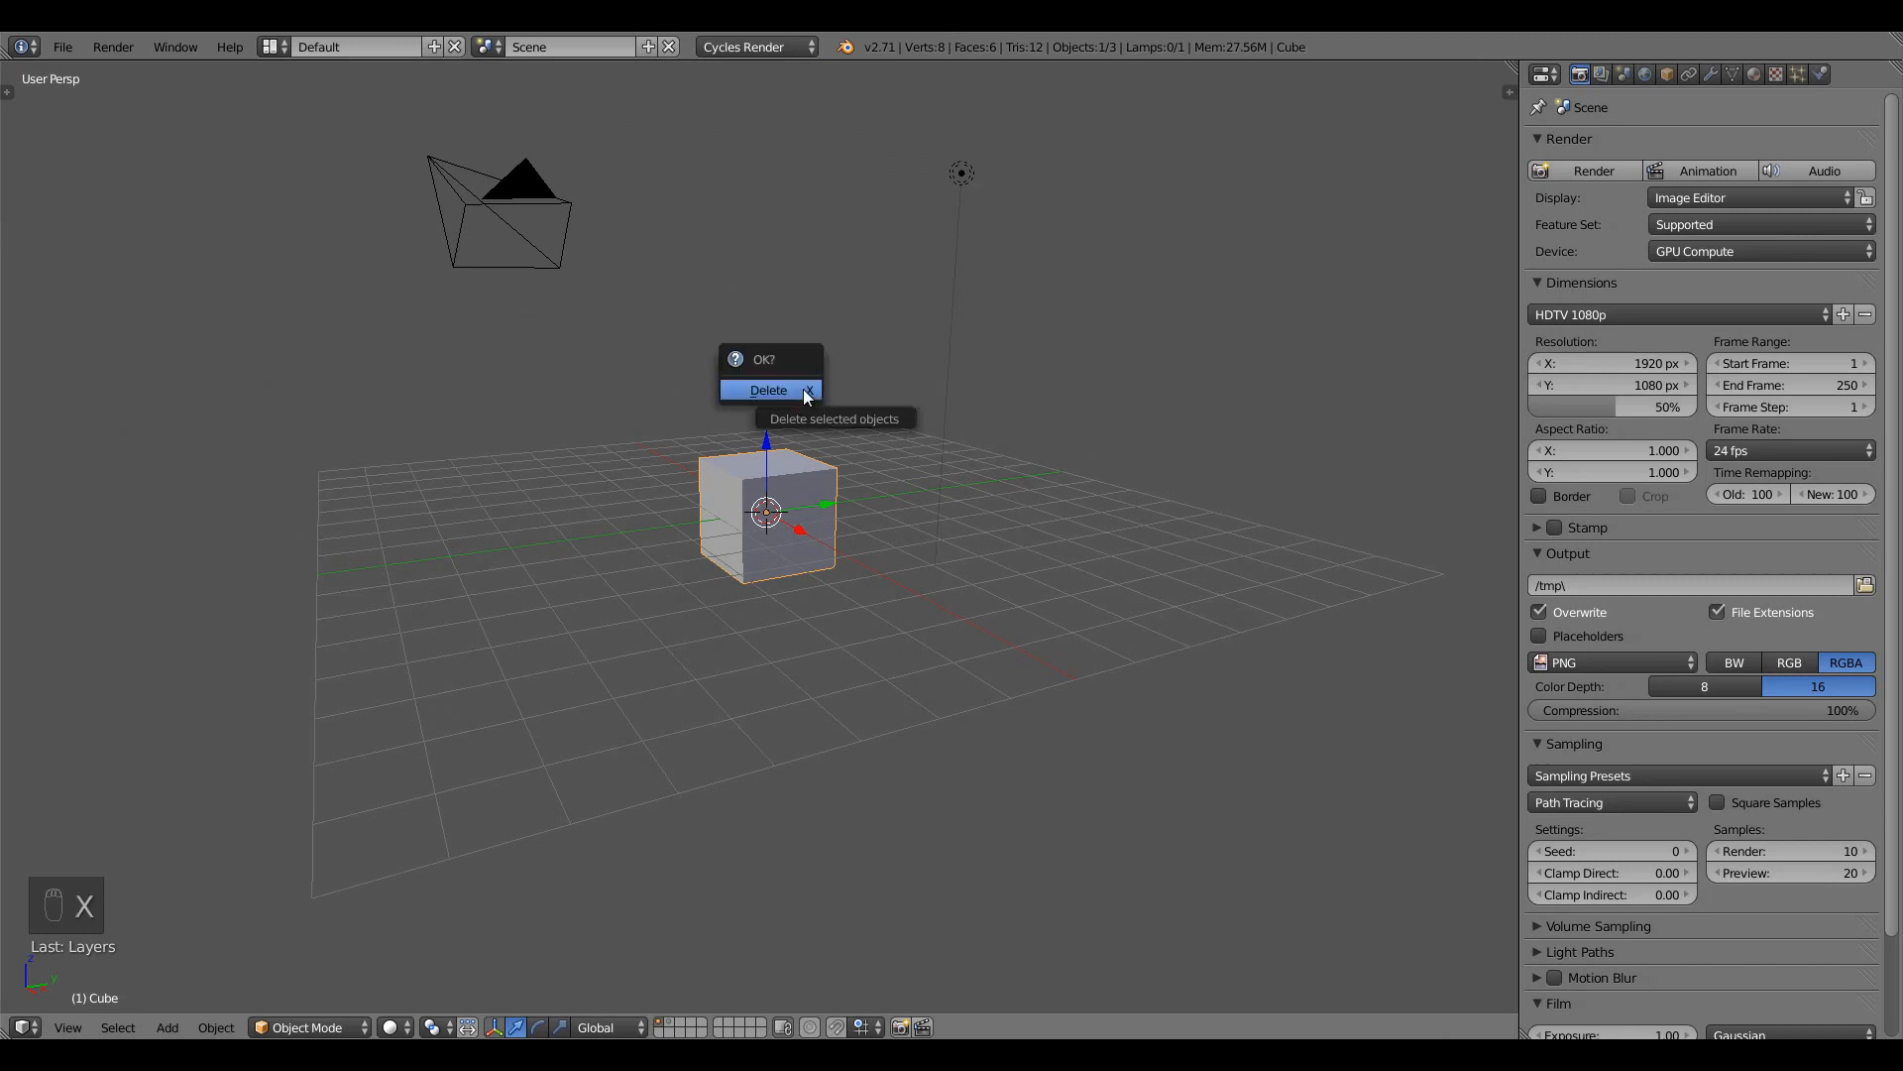
left_click(805, 391)
key("shift+a")
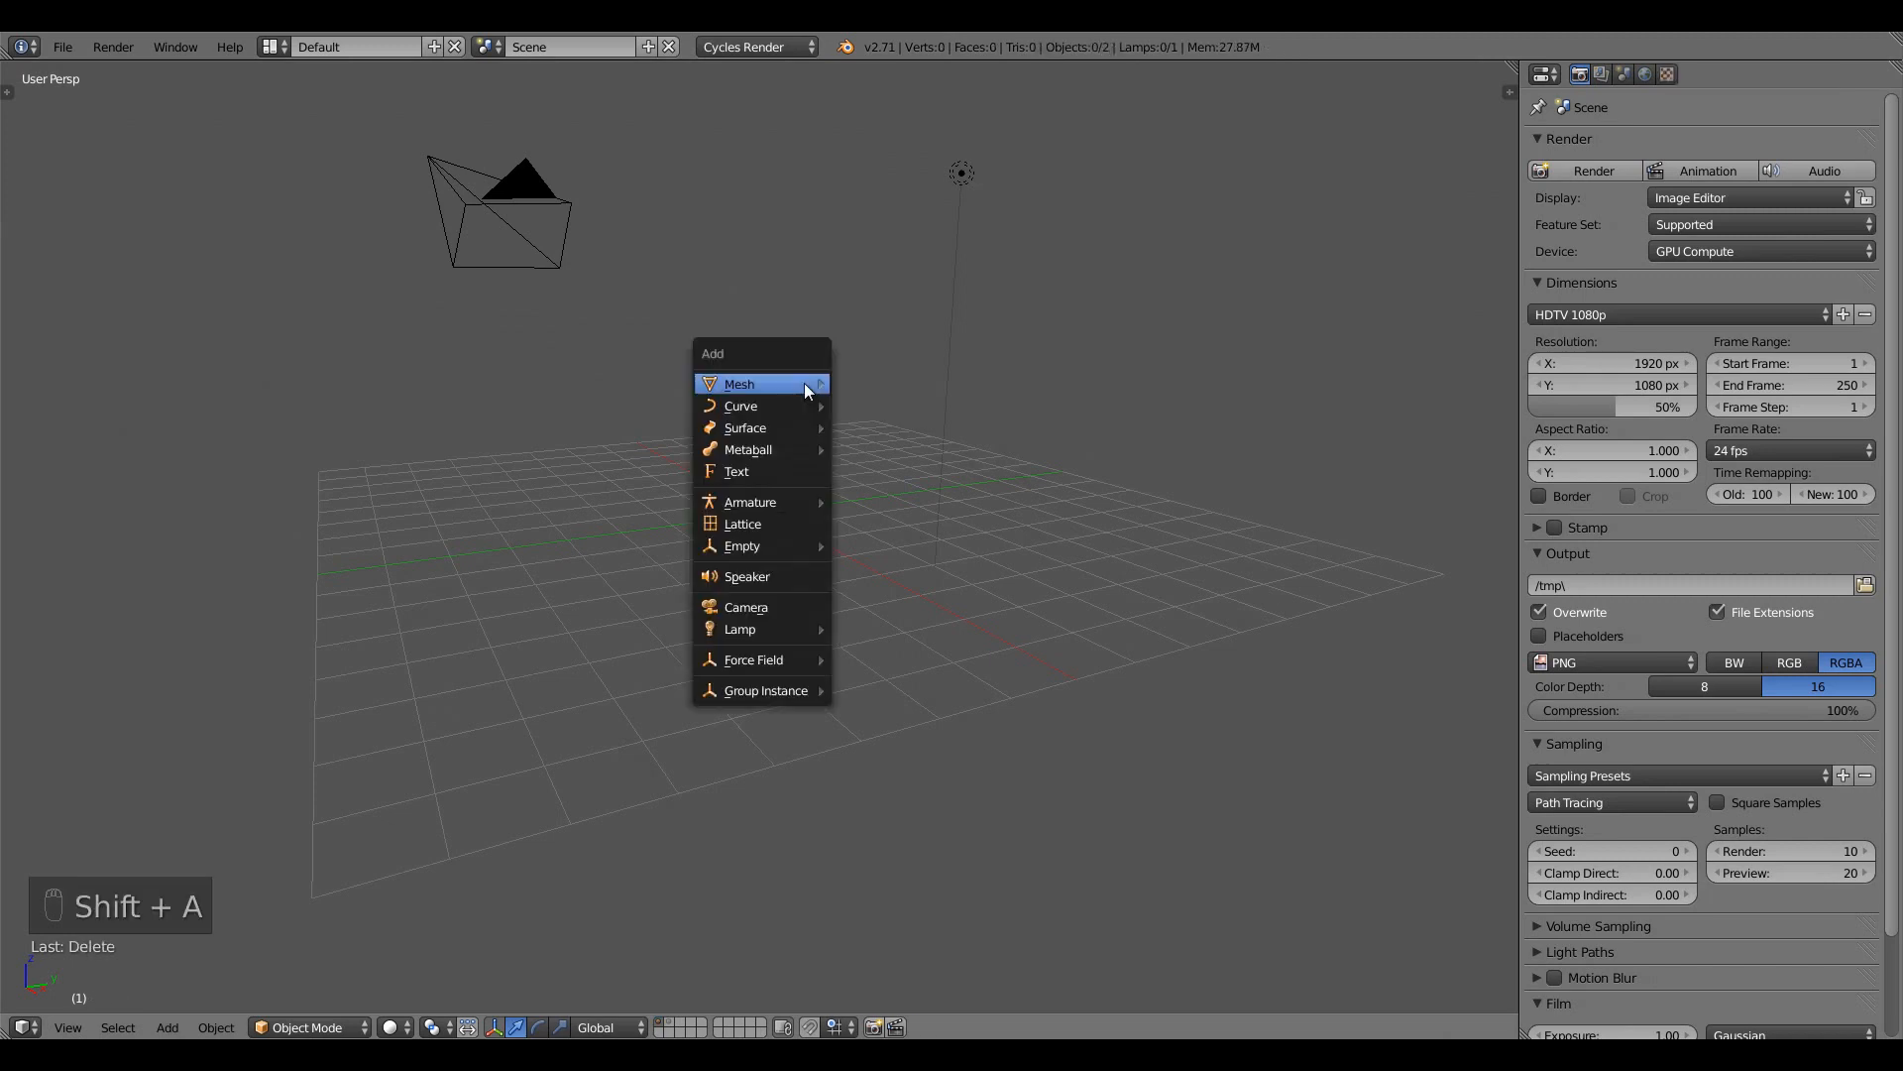
mouse_move(805, 385)
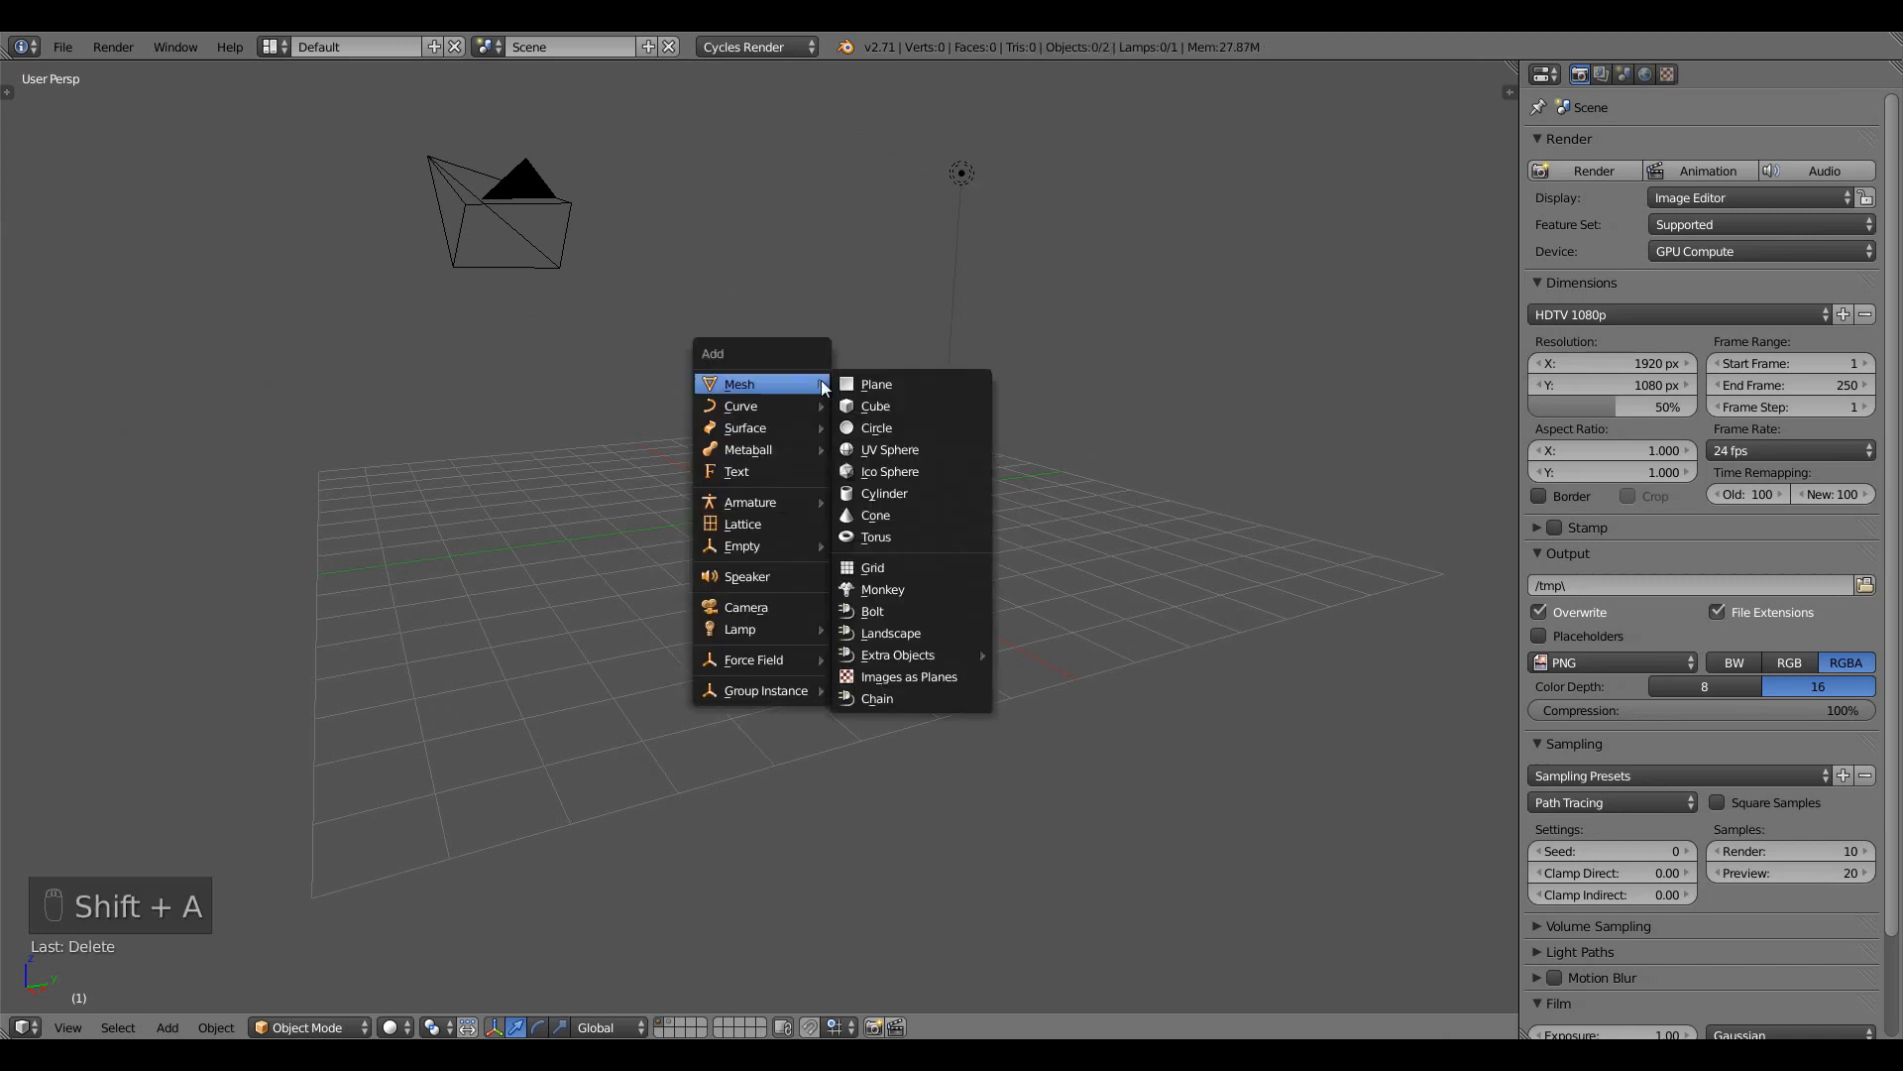
left_click(890, 424)
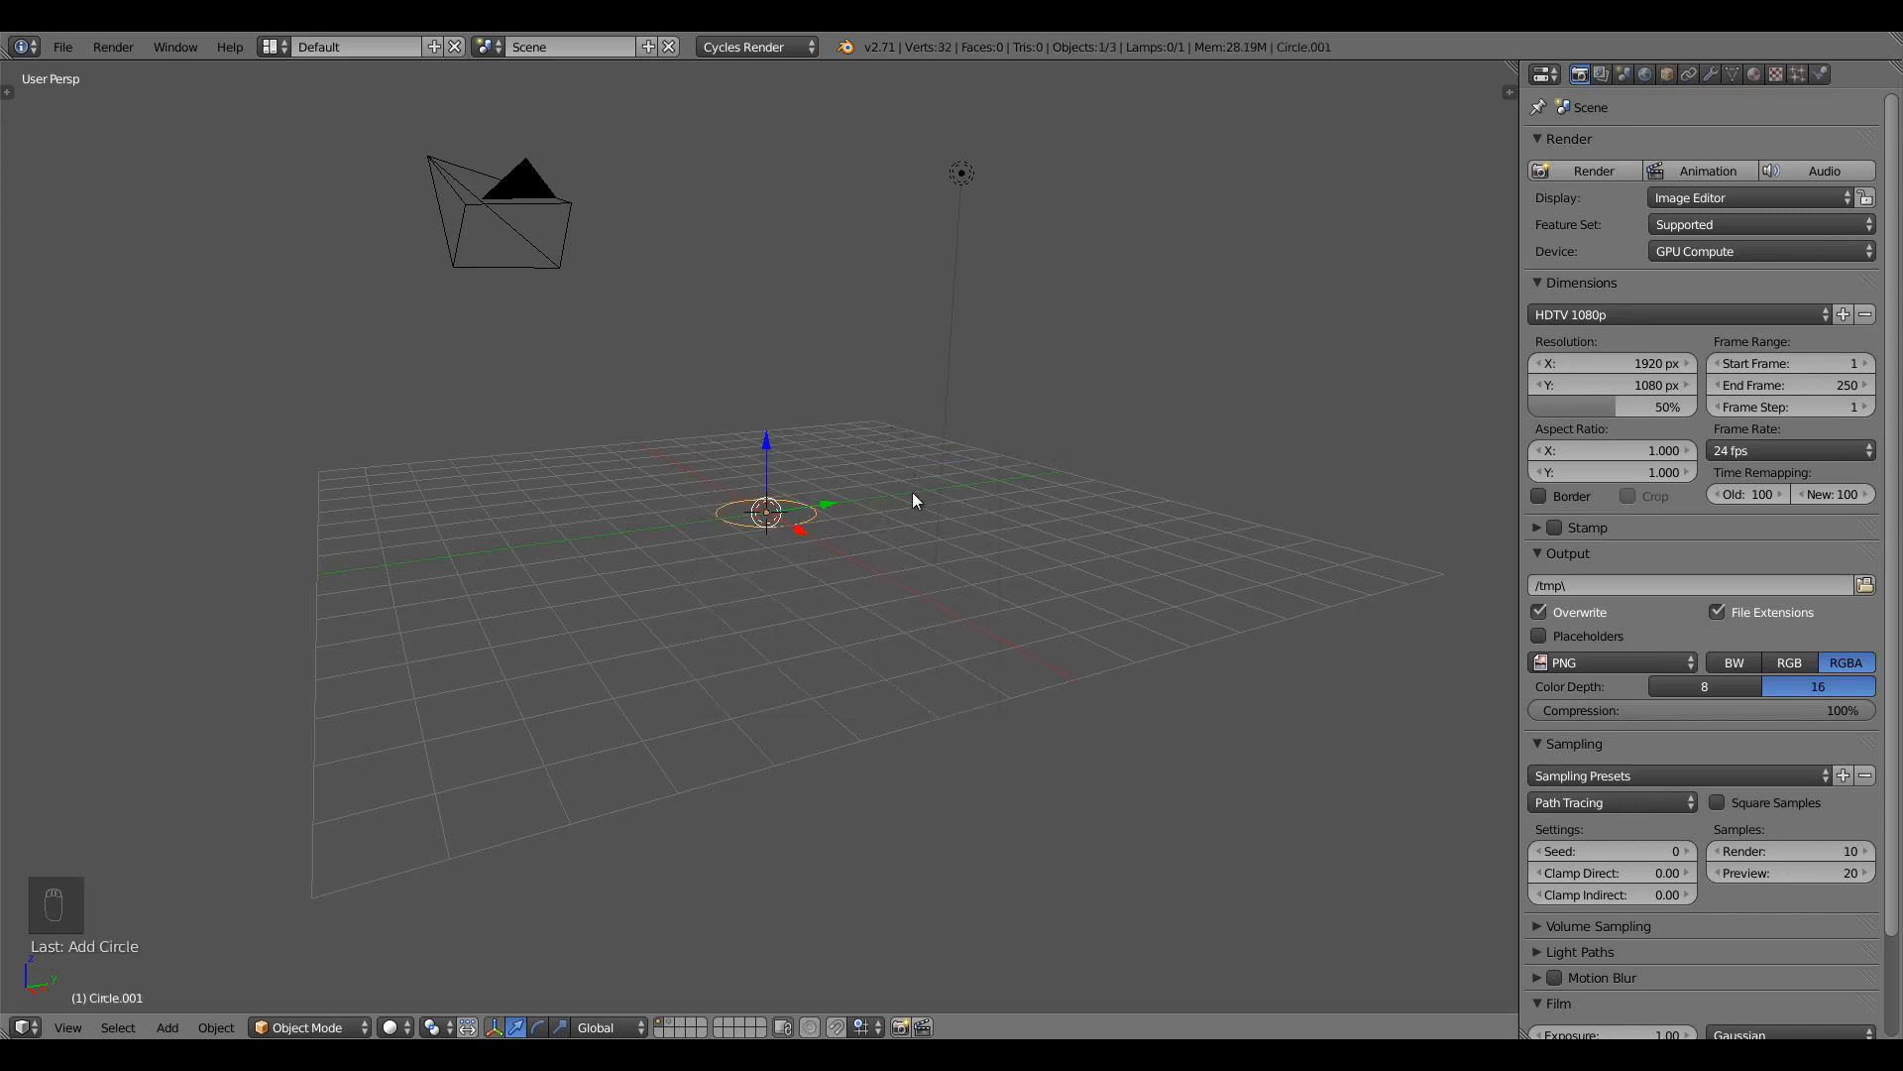
Set the new circle's vertex count to 25
scroll(912, 492, "up", 5)
key("t")
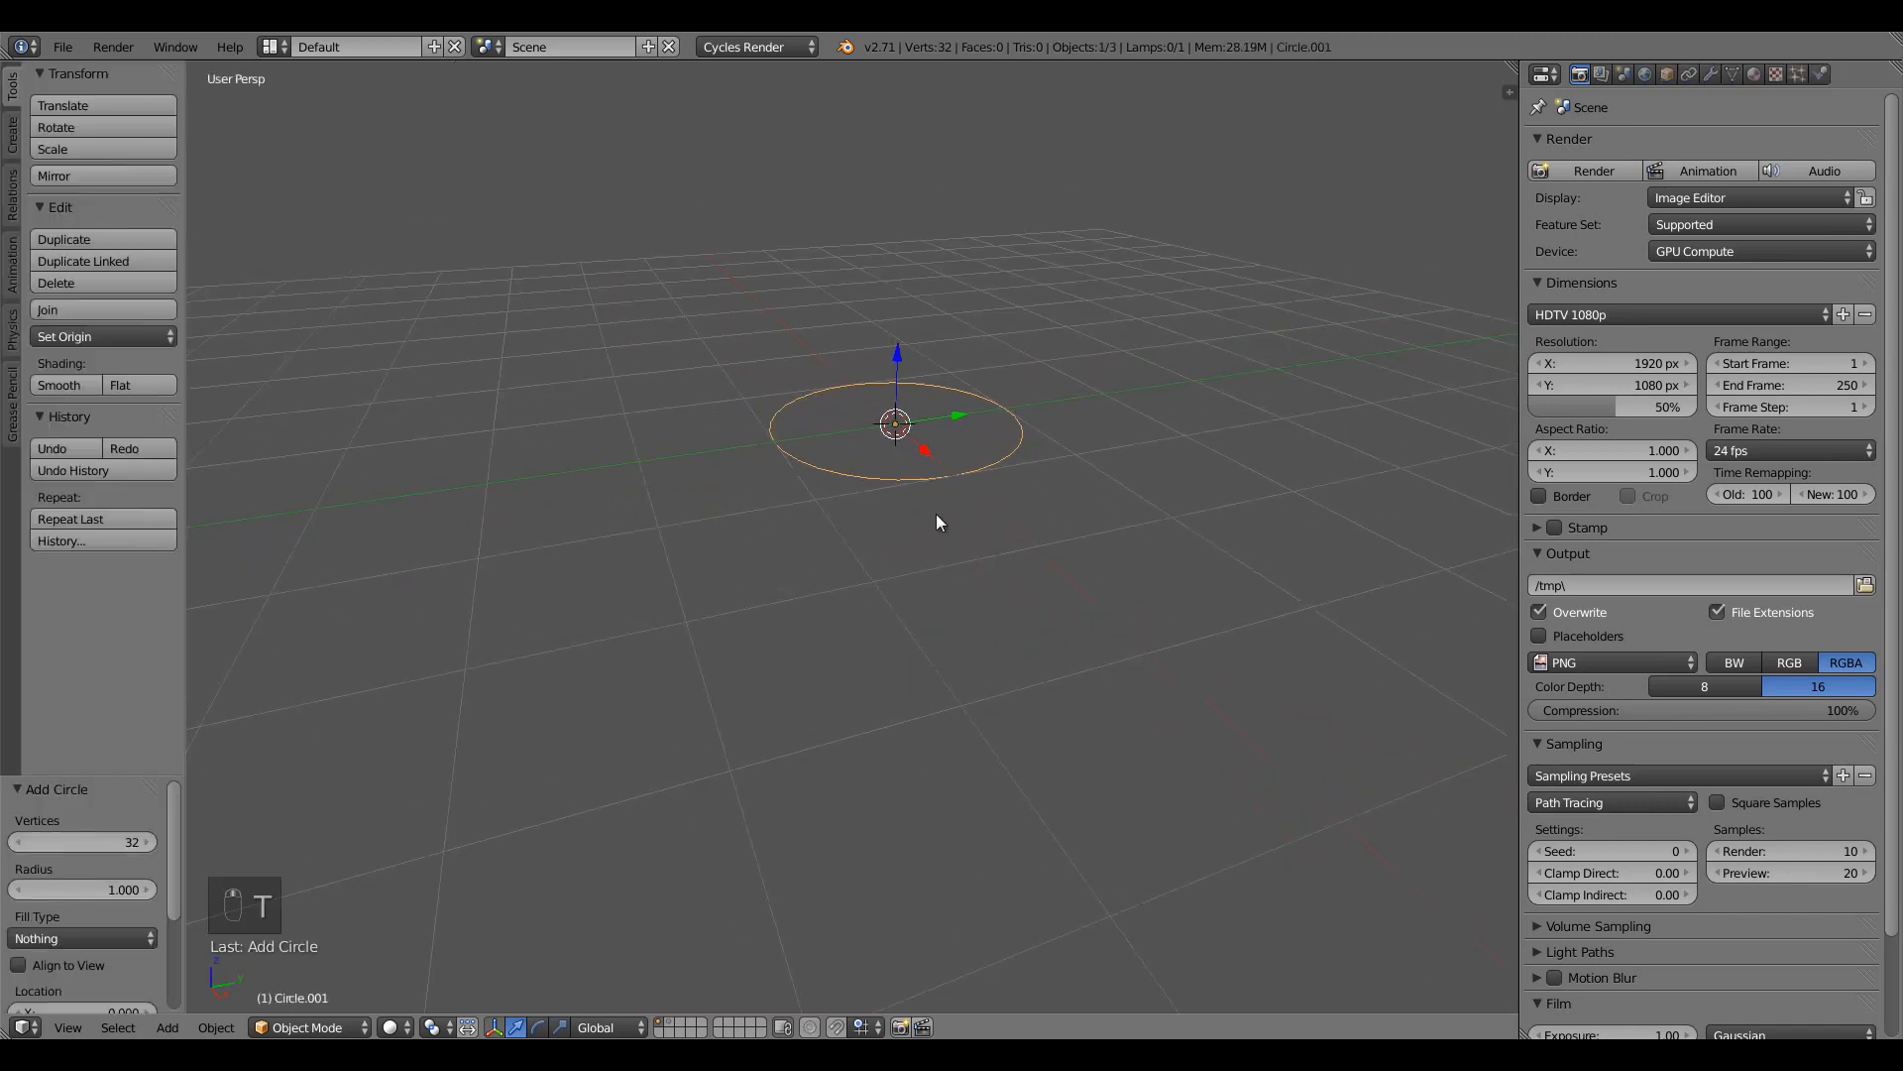
left_click(70, 842)
type("25")
key("Return")
key("KP_Decimal")
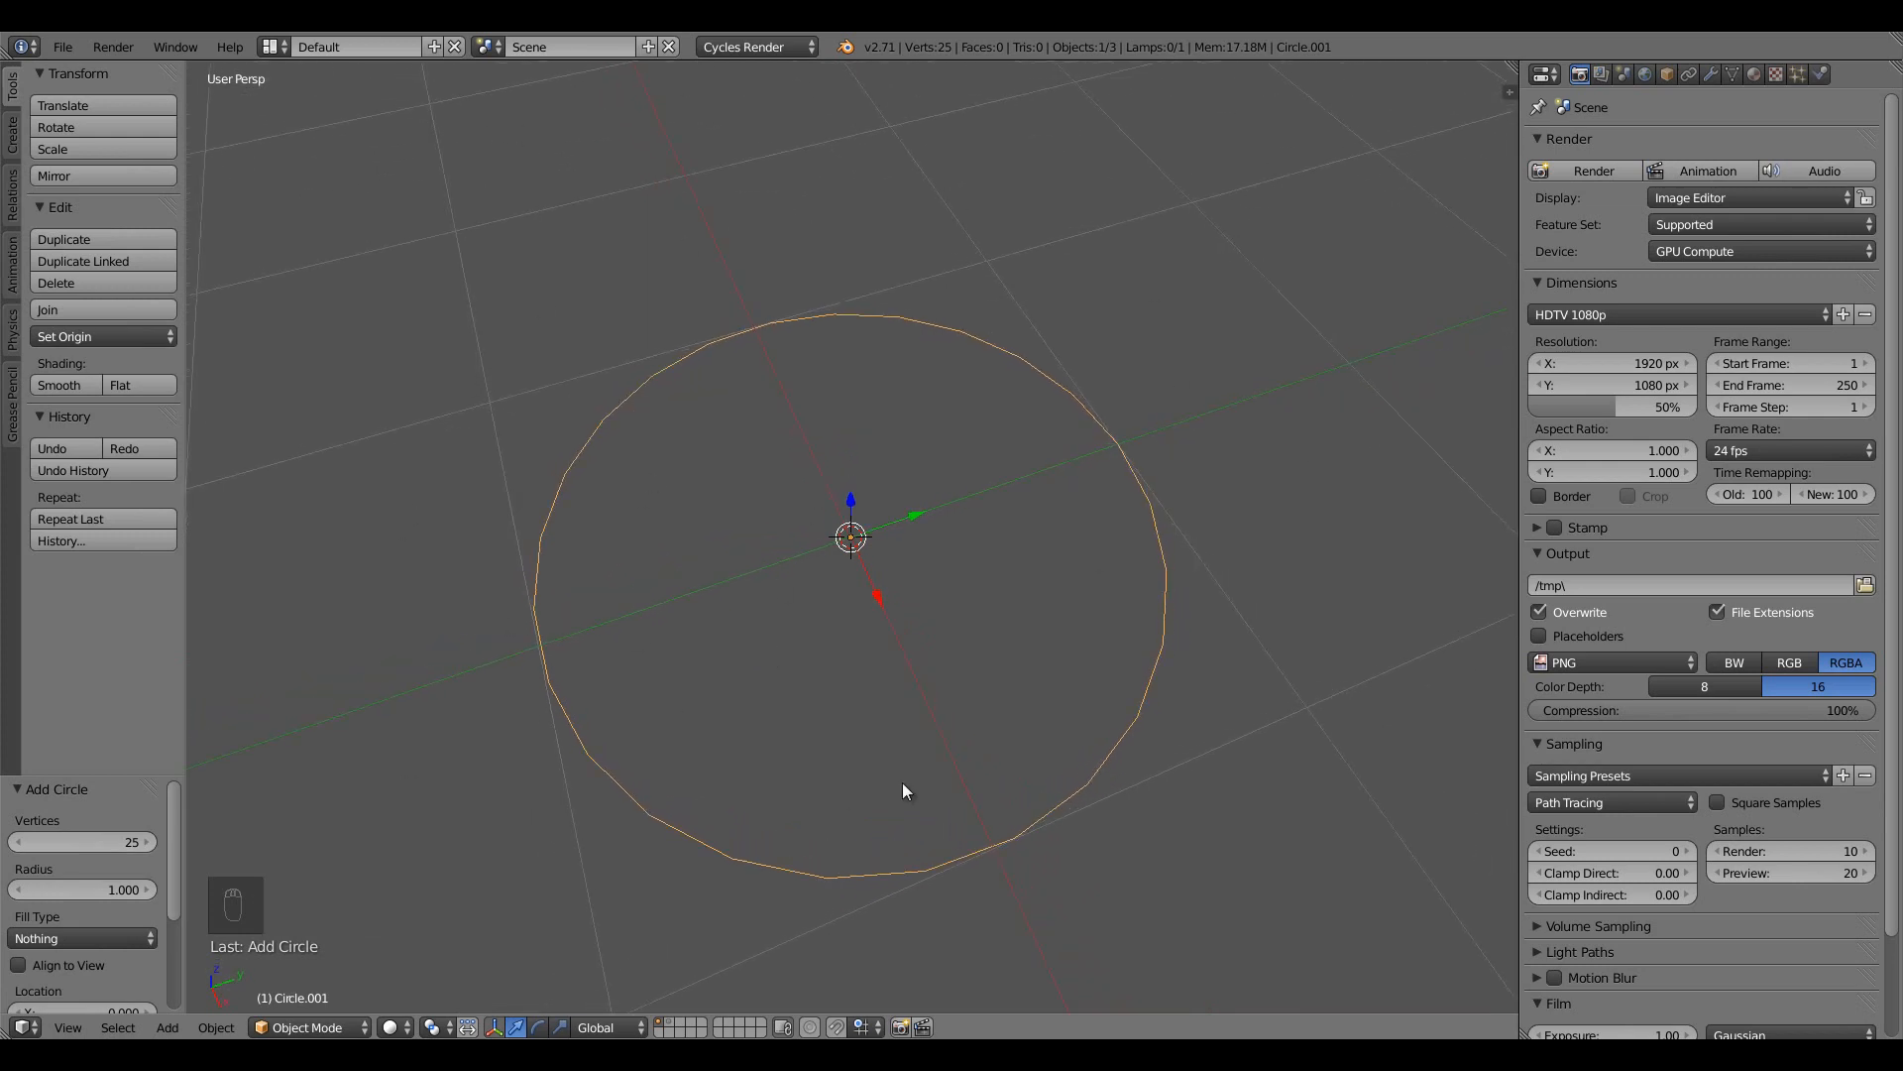
Set the circle's fill type to Ngon to give it a solid face
key("t")
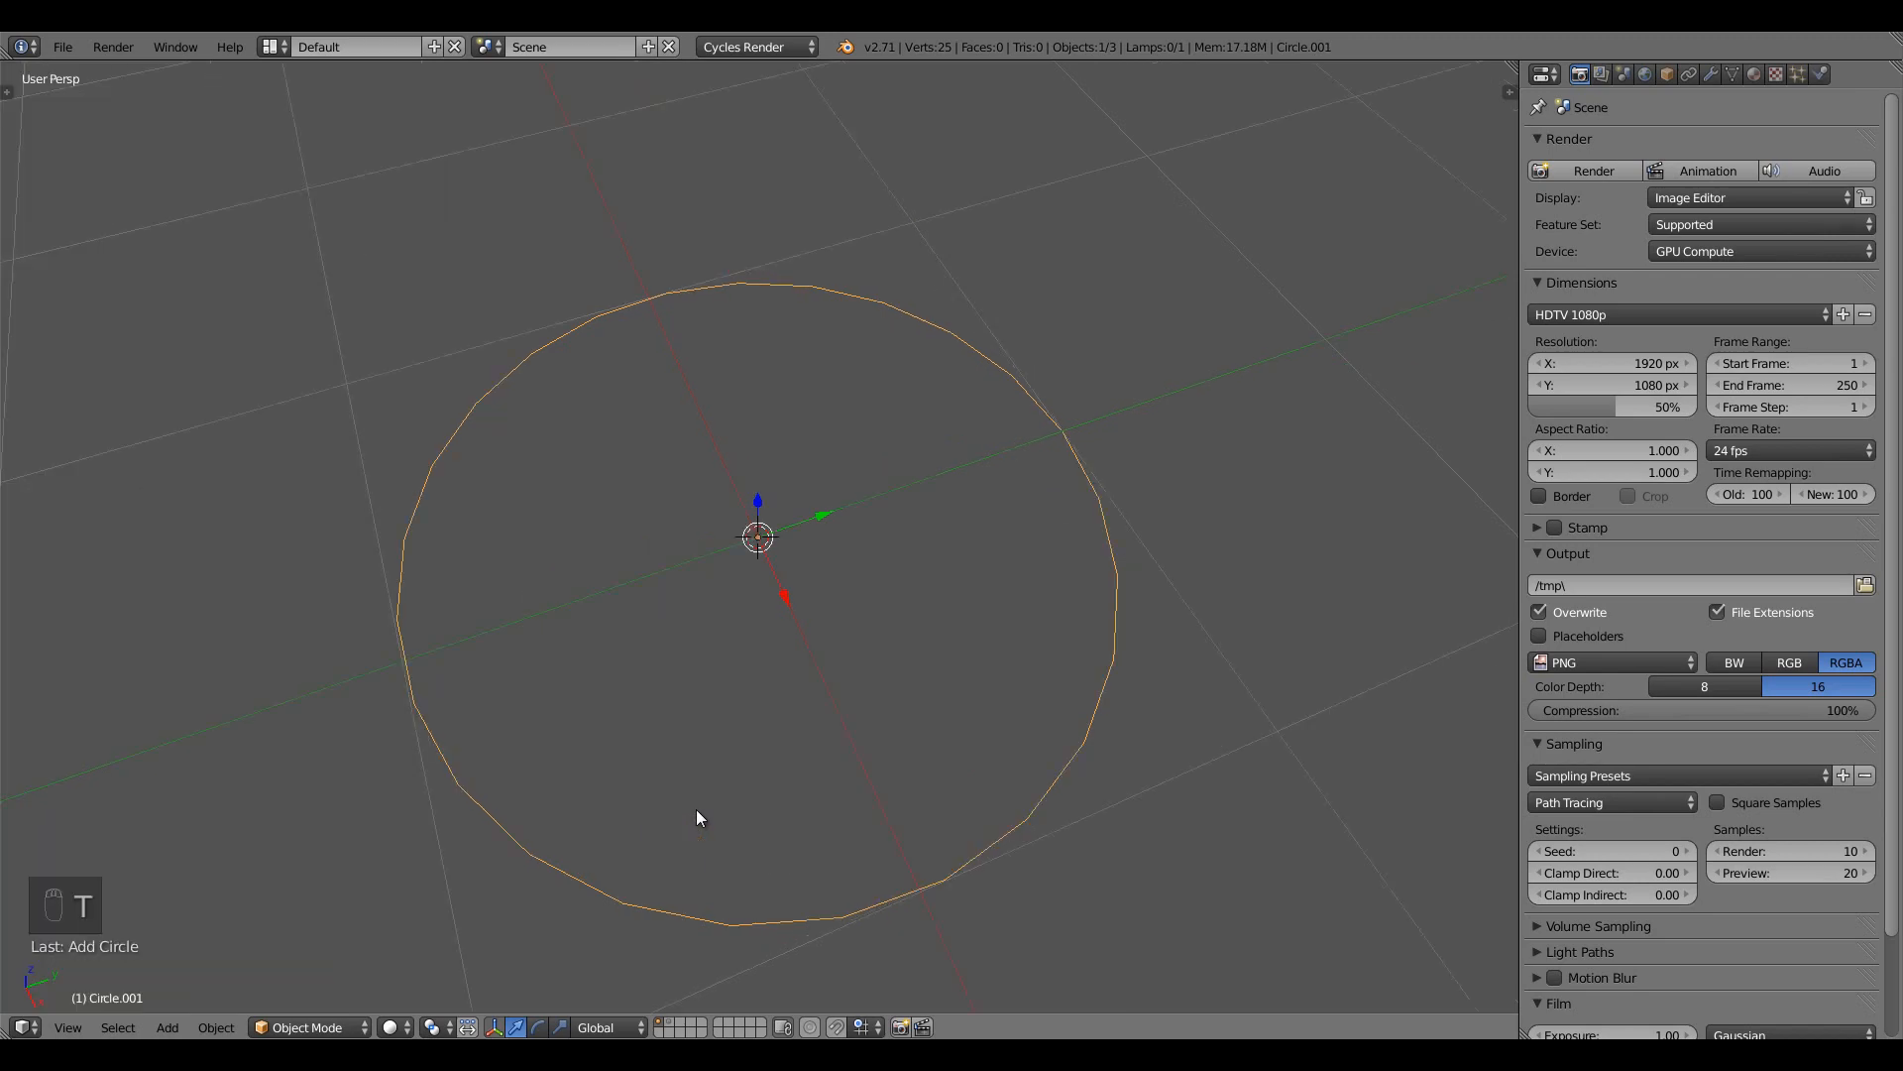
scroll(696, 809, "down", 5)
middle_click_drag(699, 805, 832, 736)
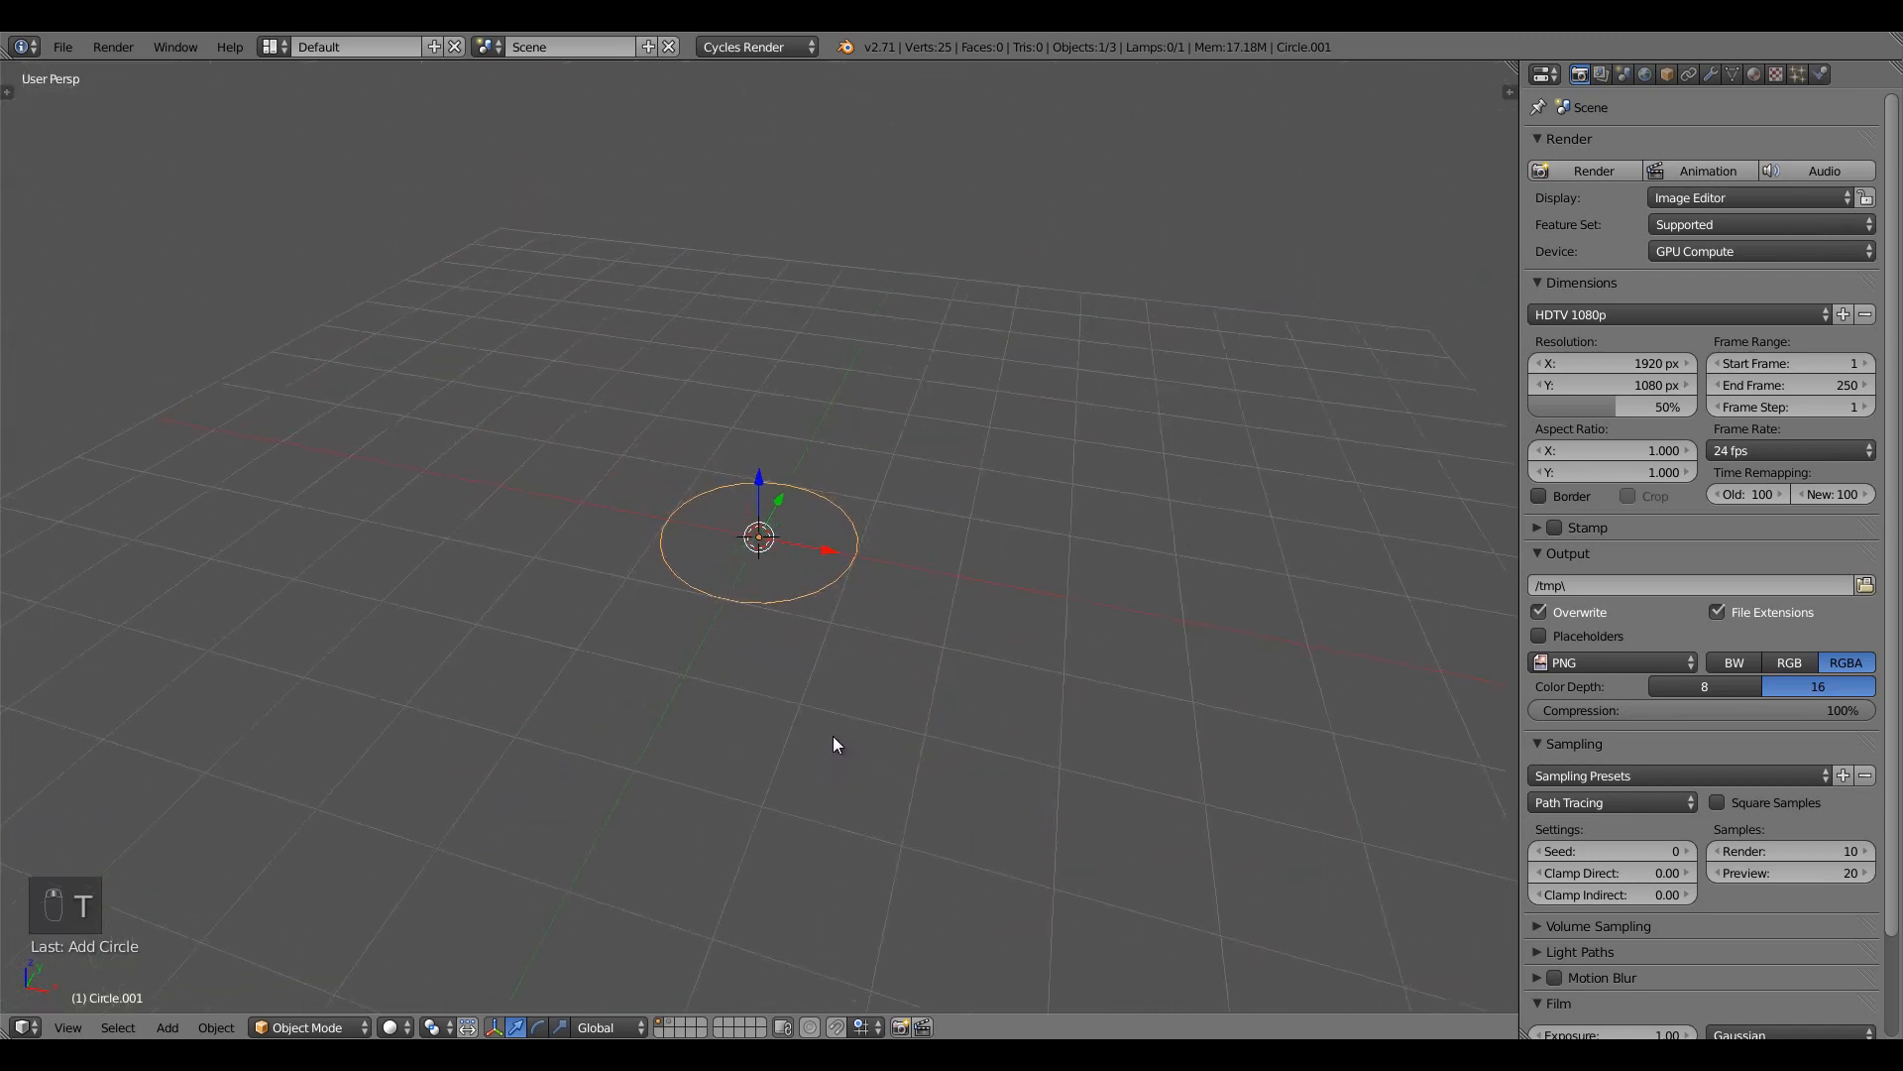
key("t")
scroll(98, 952, "down", 2)
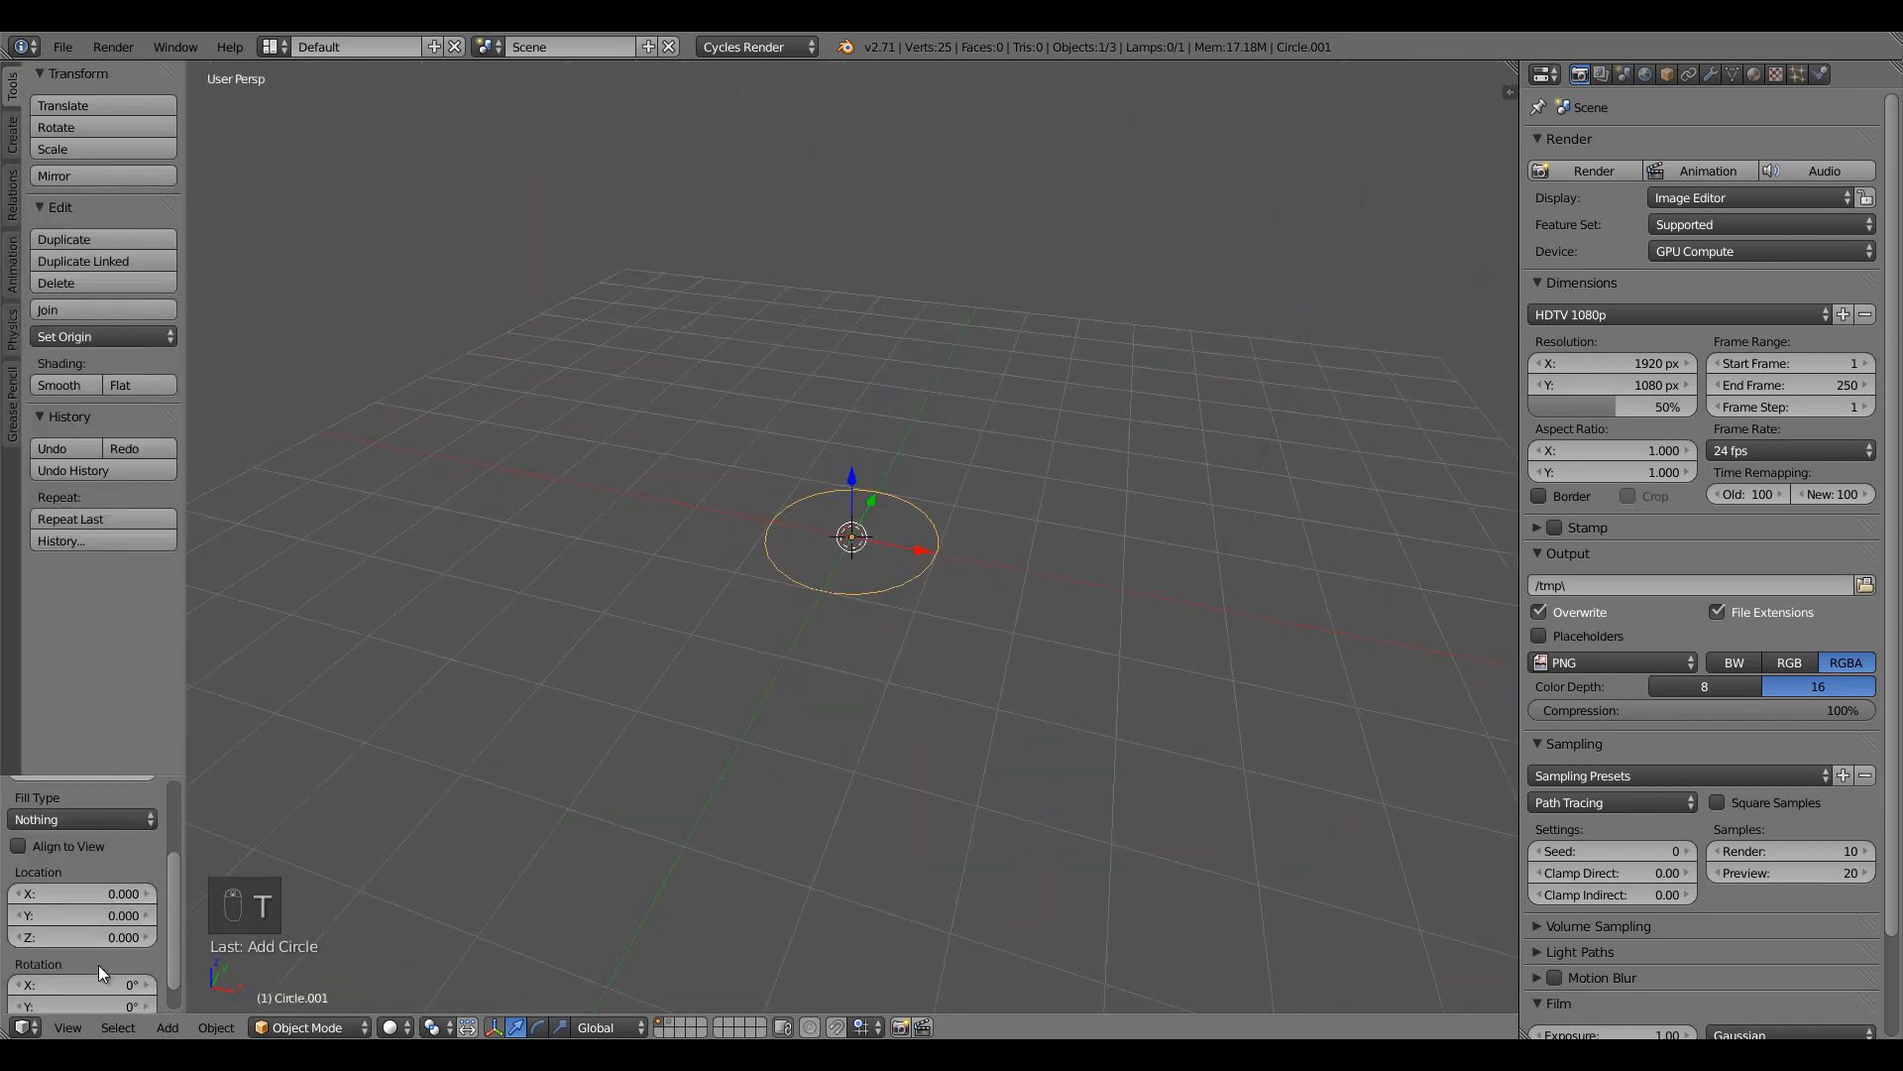
left_click(79, 820)
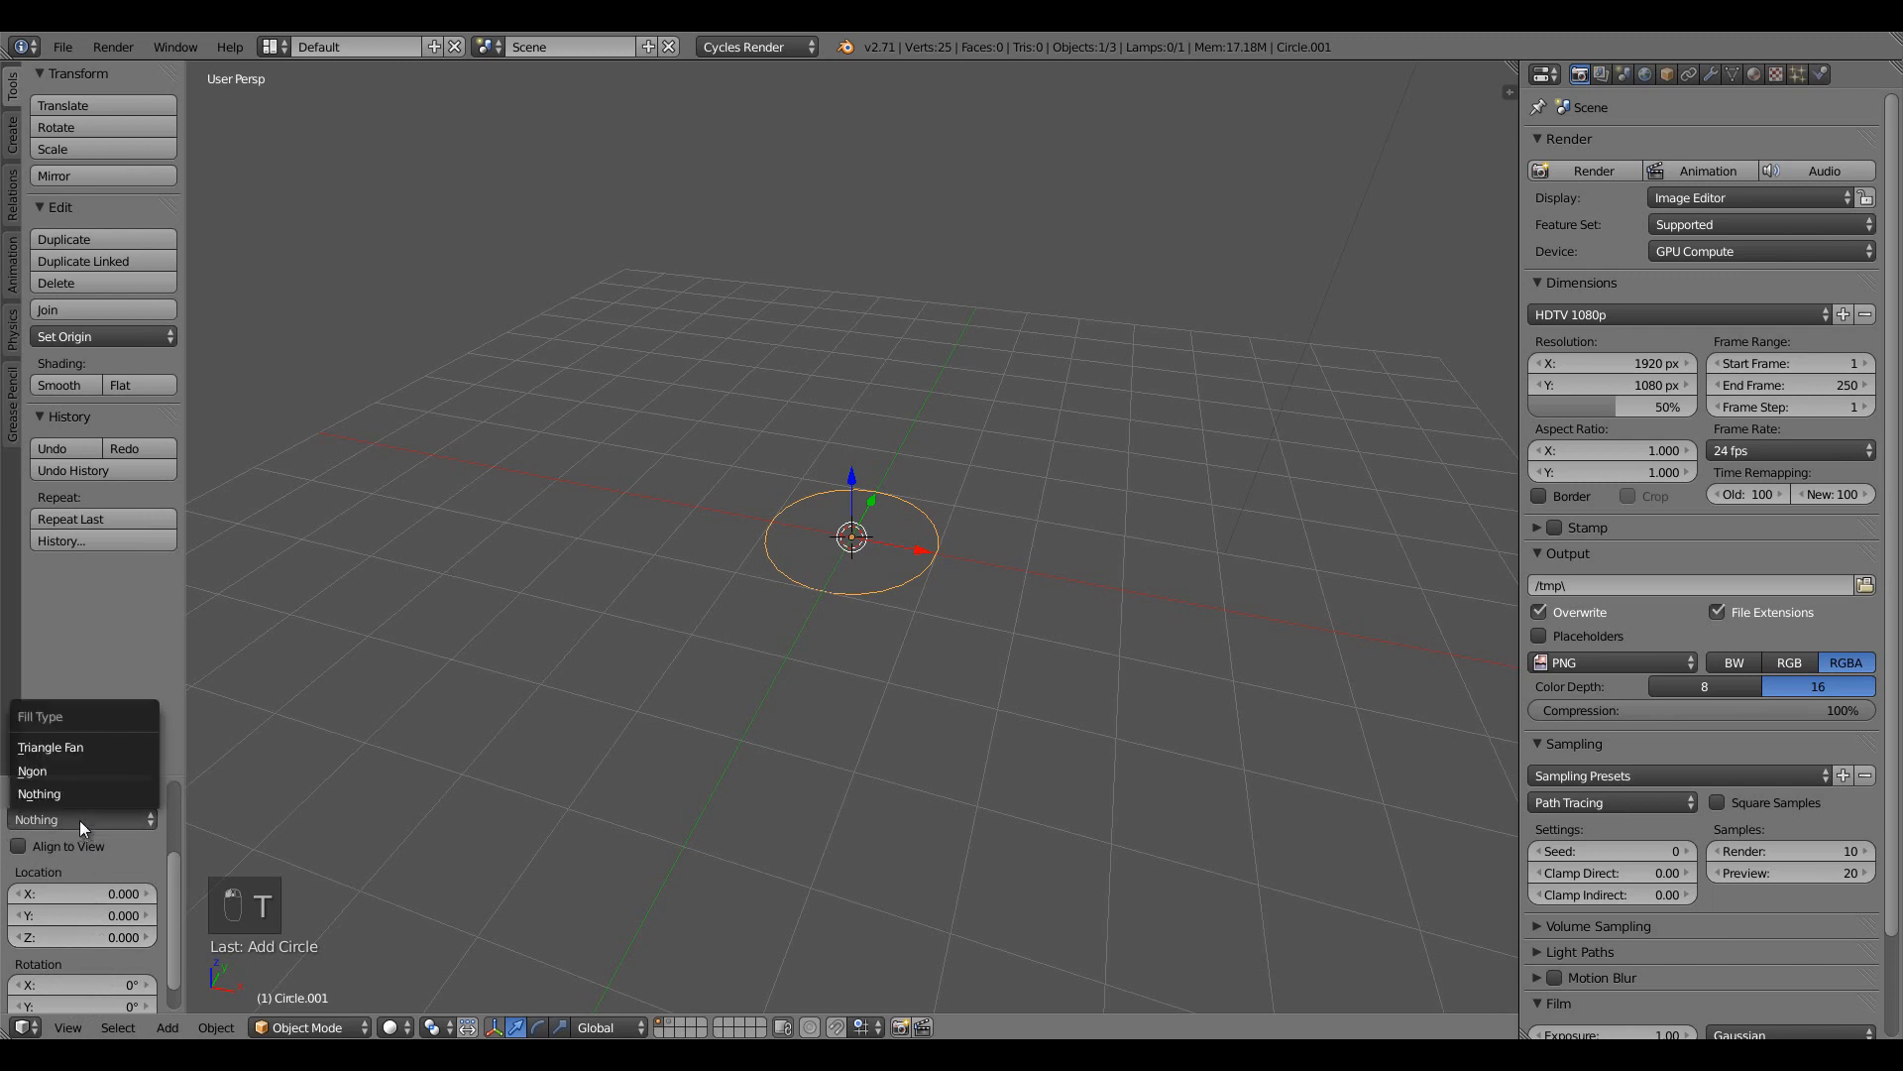
left_click(115, 769)
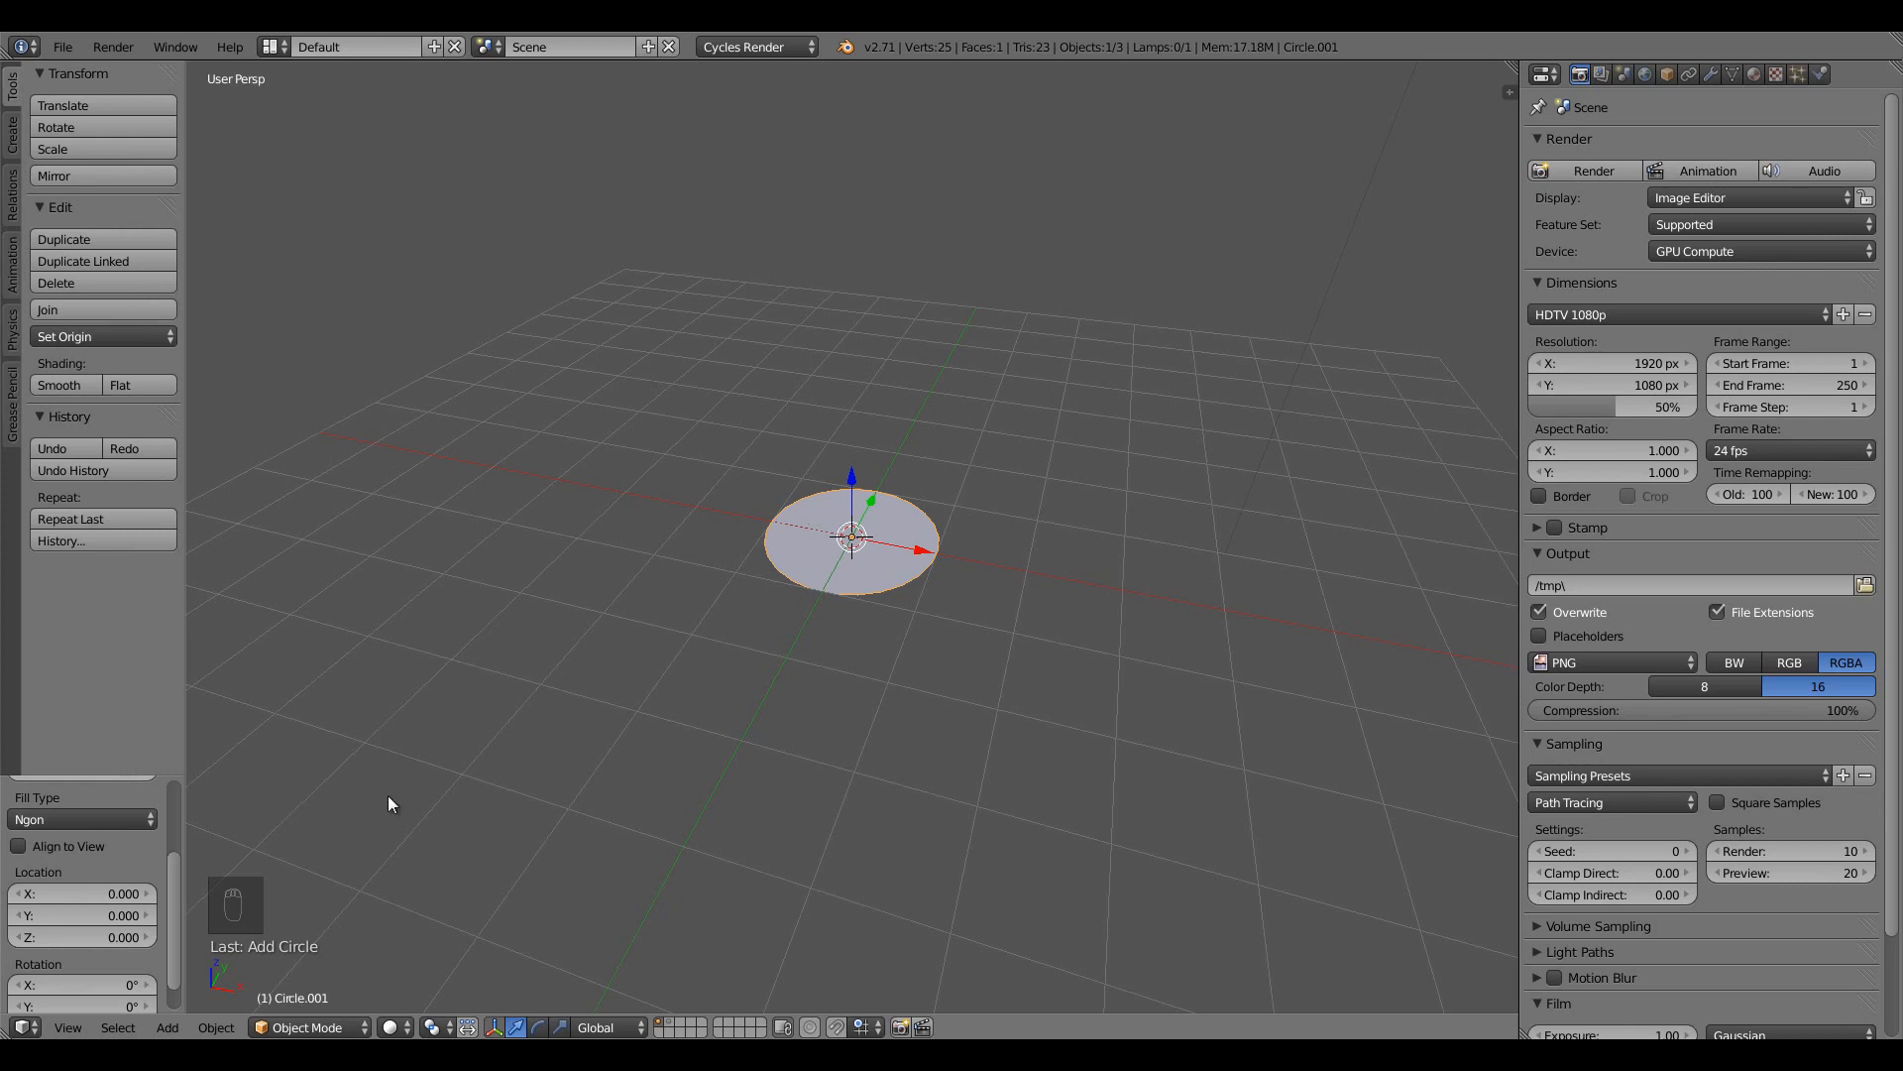
scroll(121, 876, "up", 3)
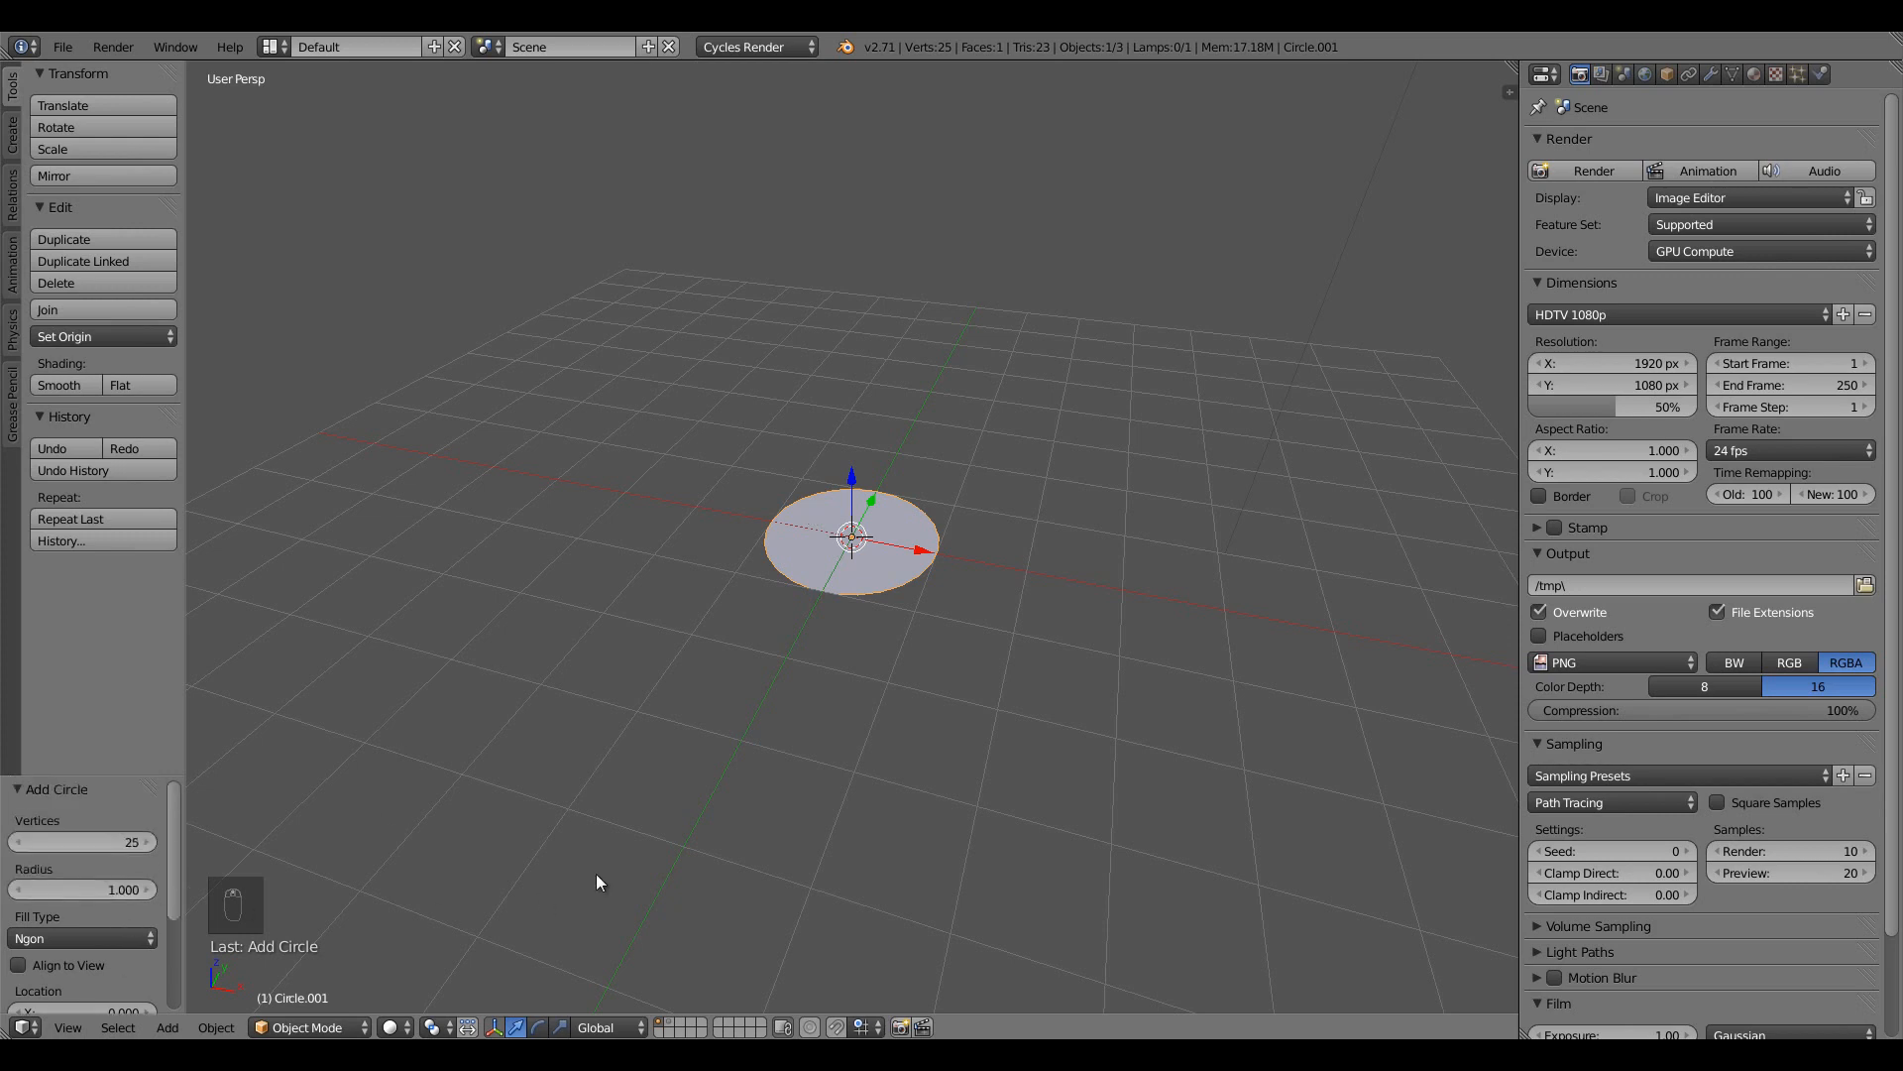
key("t")
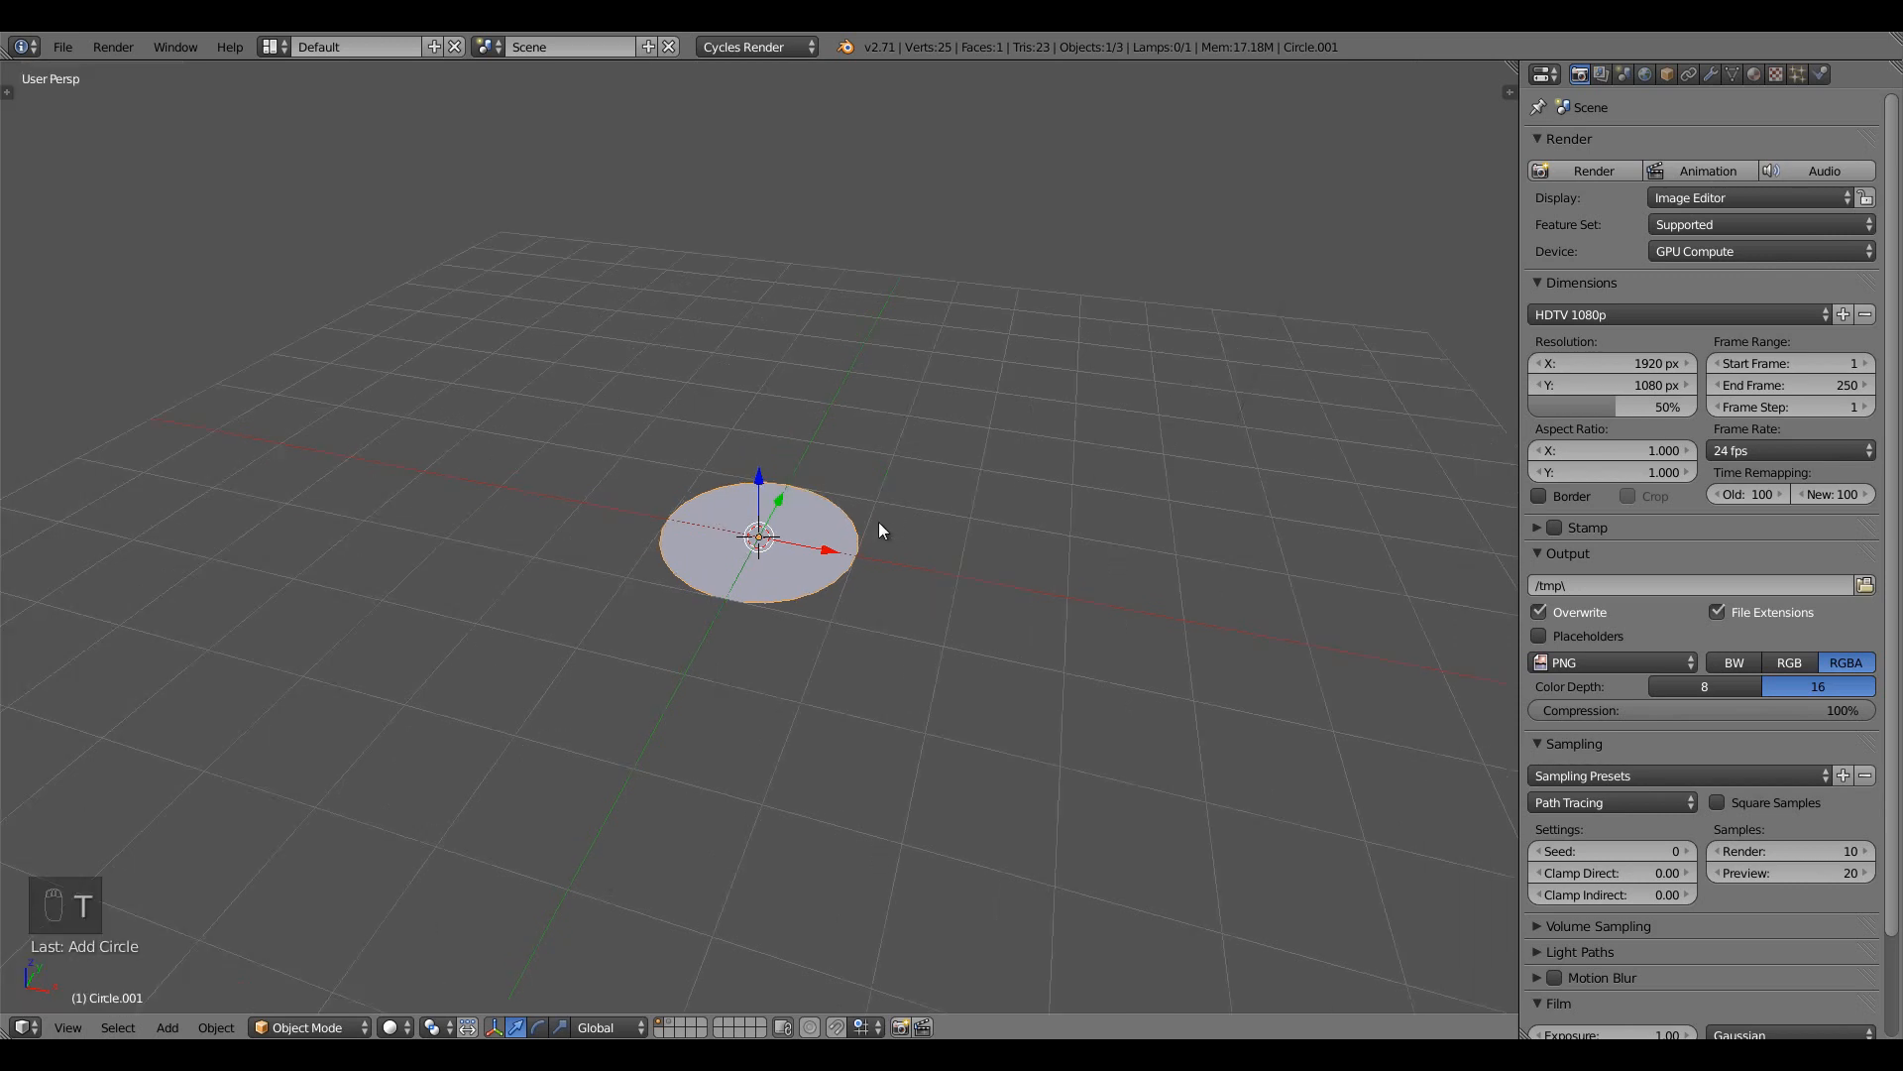
key("Tab")
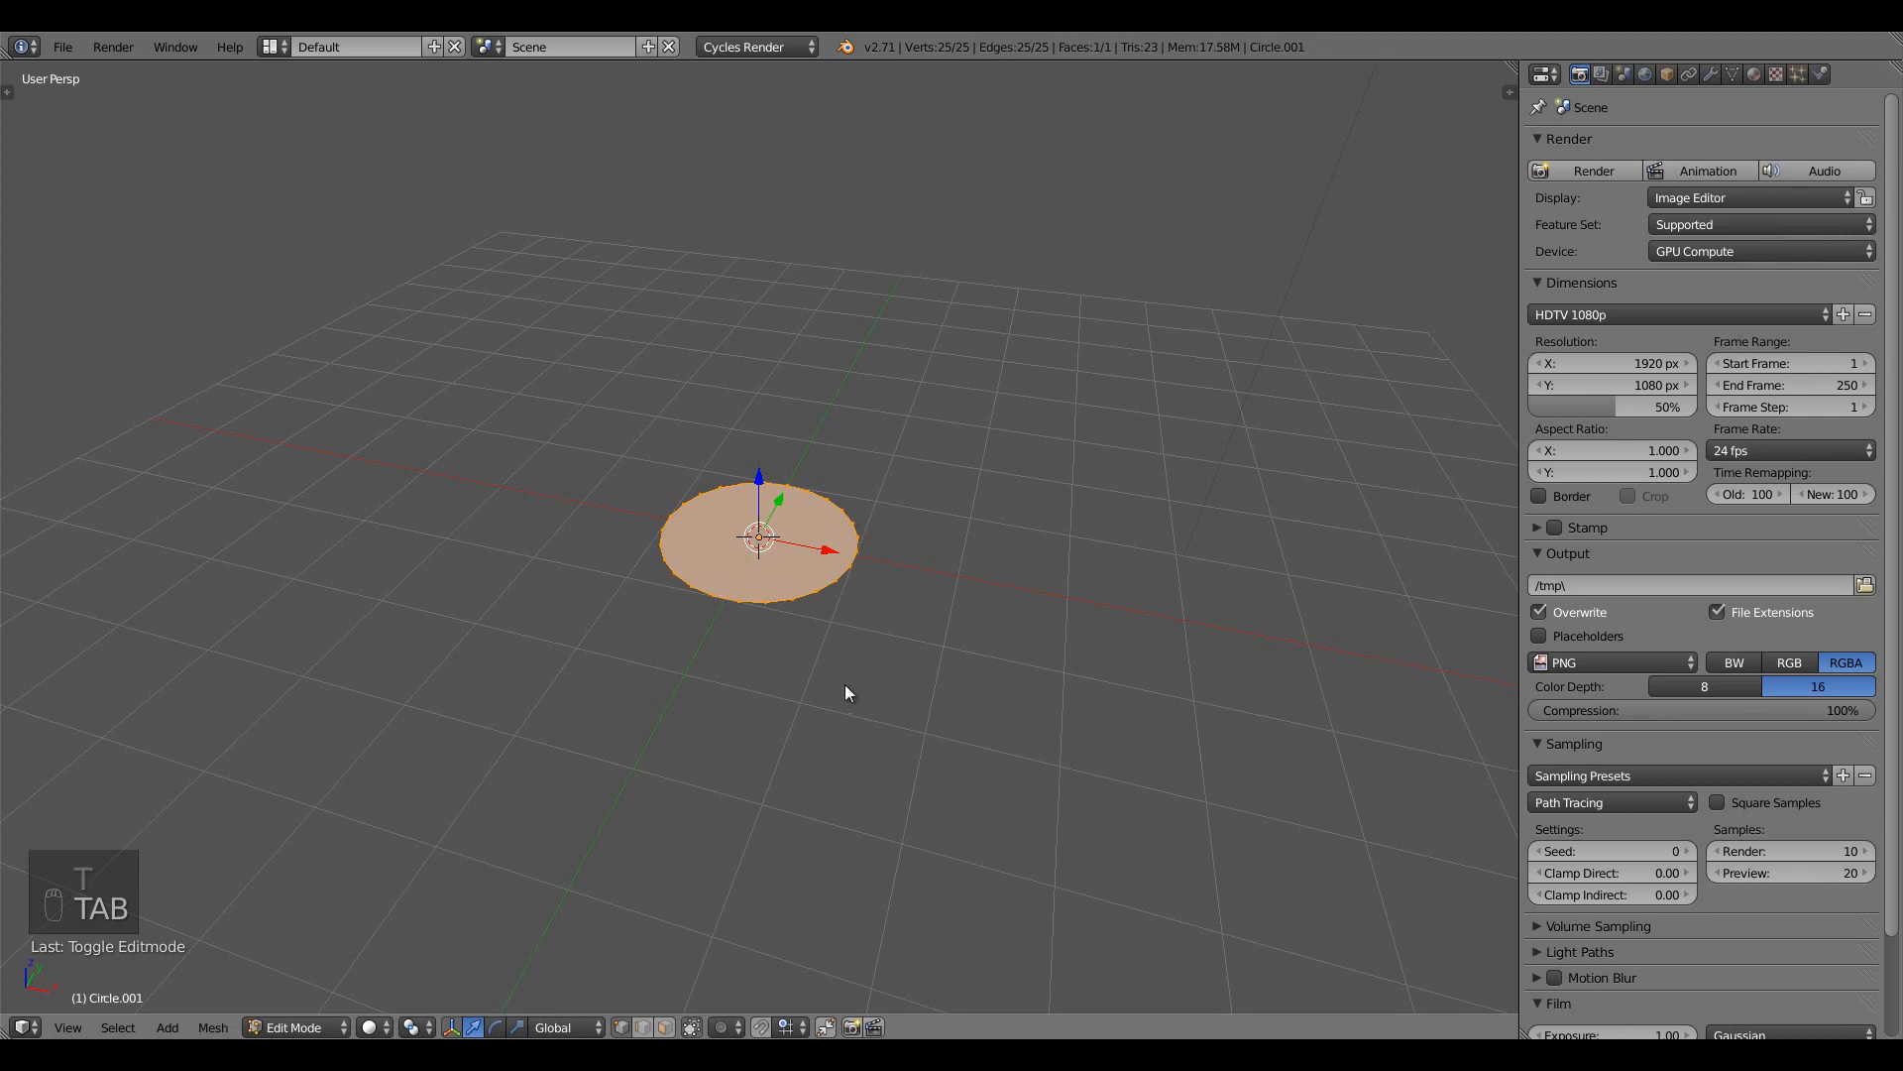
key("Tab")
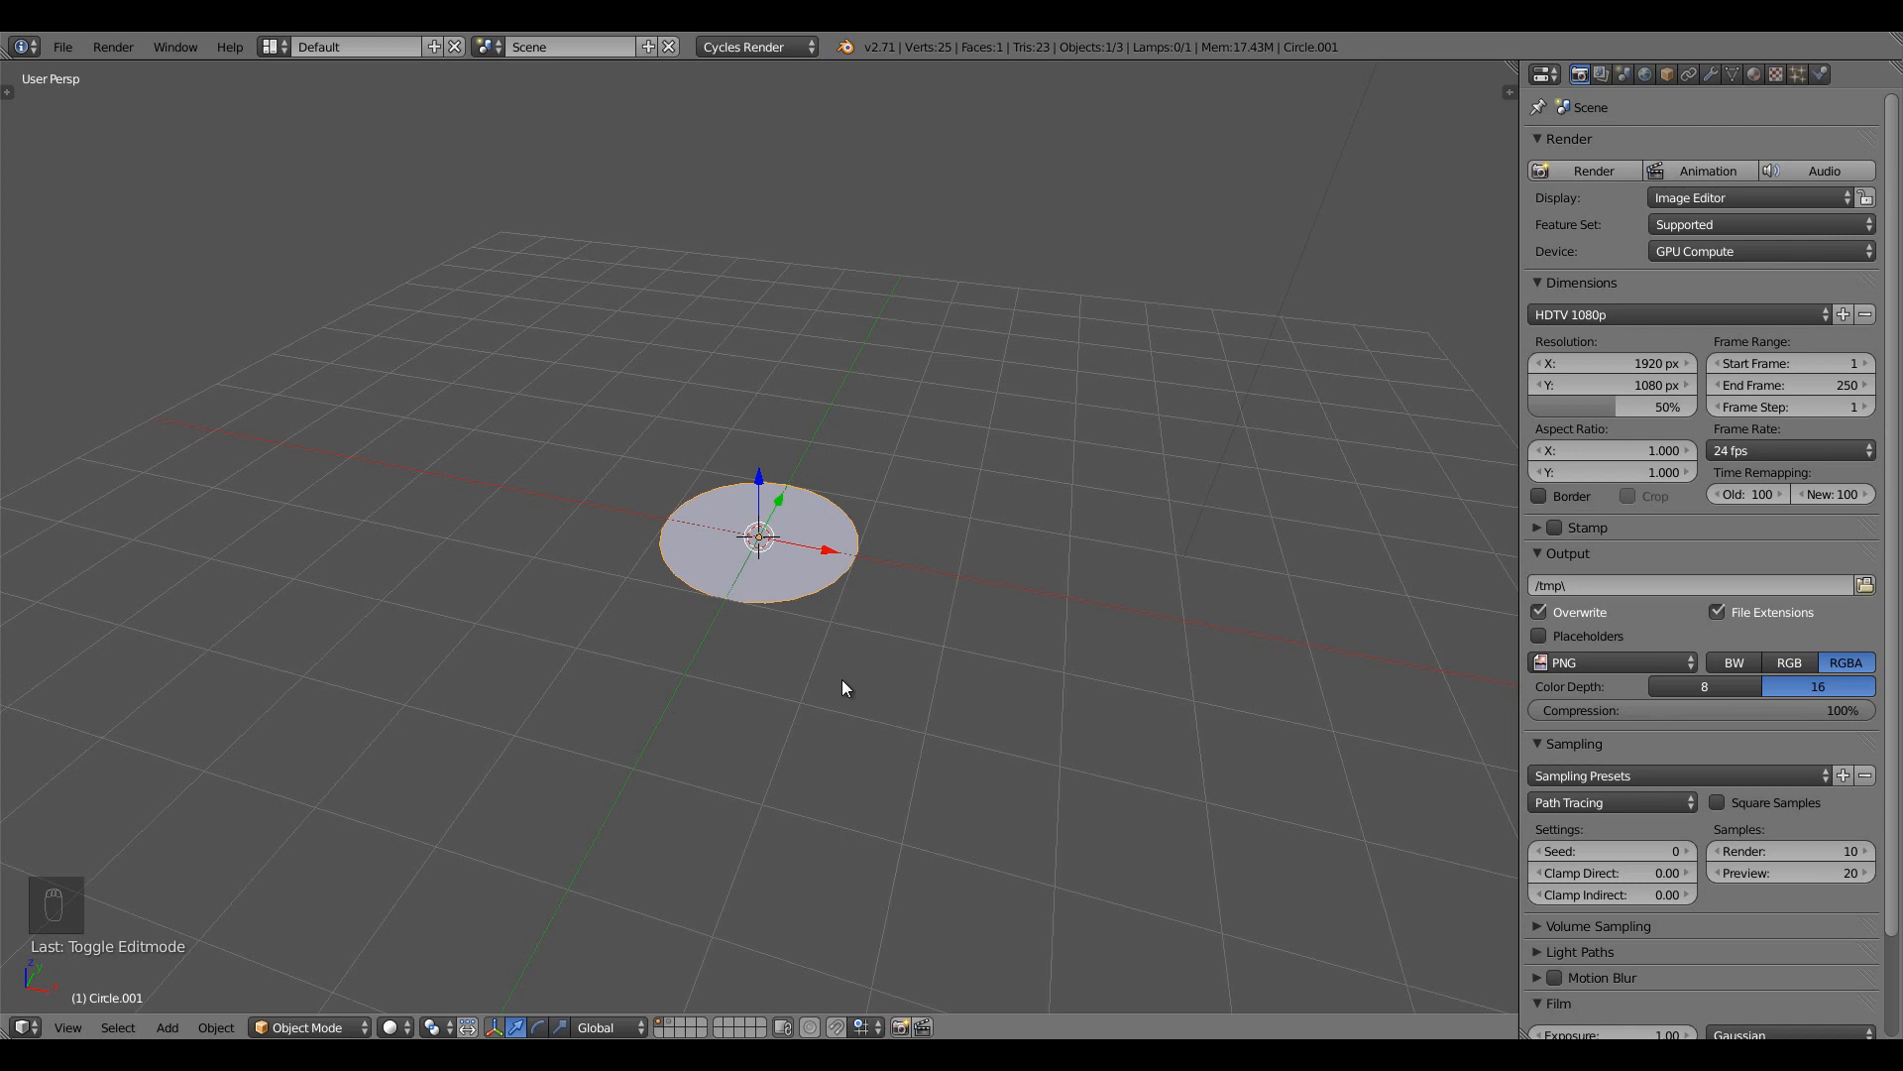
In front orthographic view, move the reference bullet from layer 2 to layer 1 and display layer 1
key("KP_1")
key("KP_5")
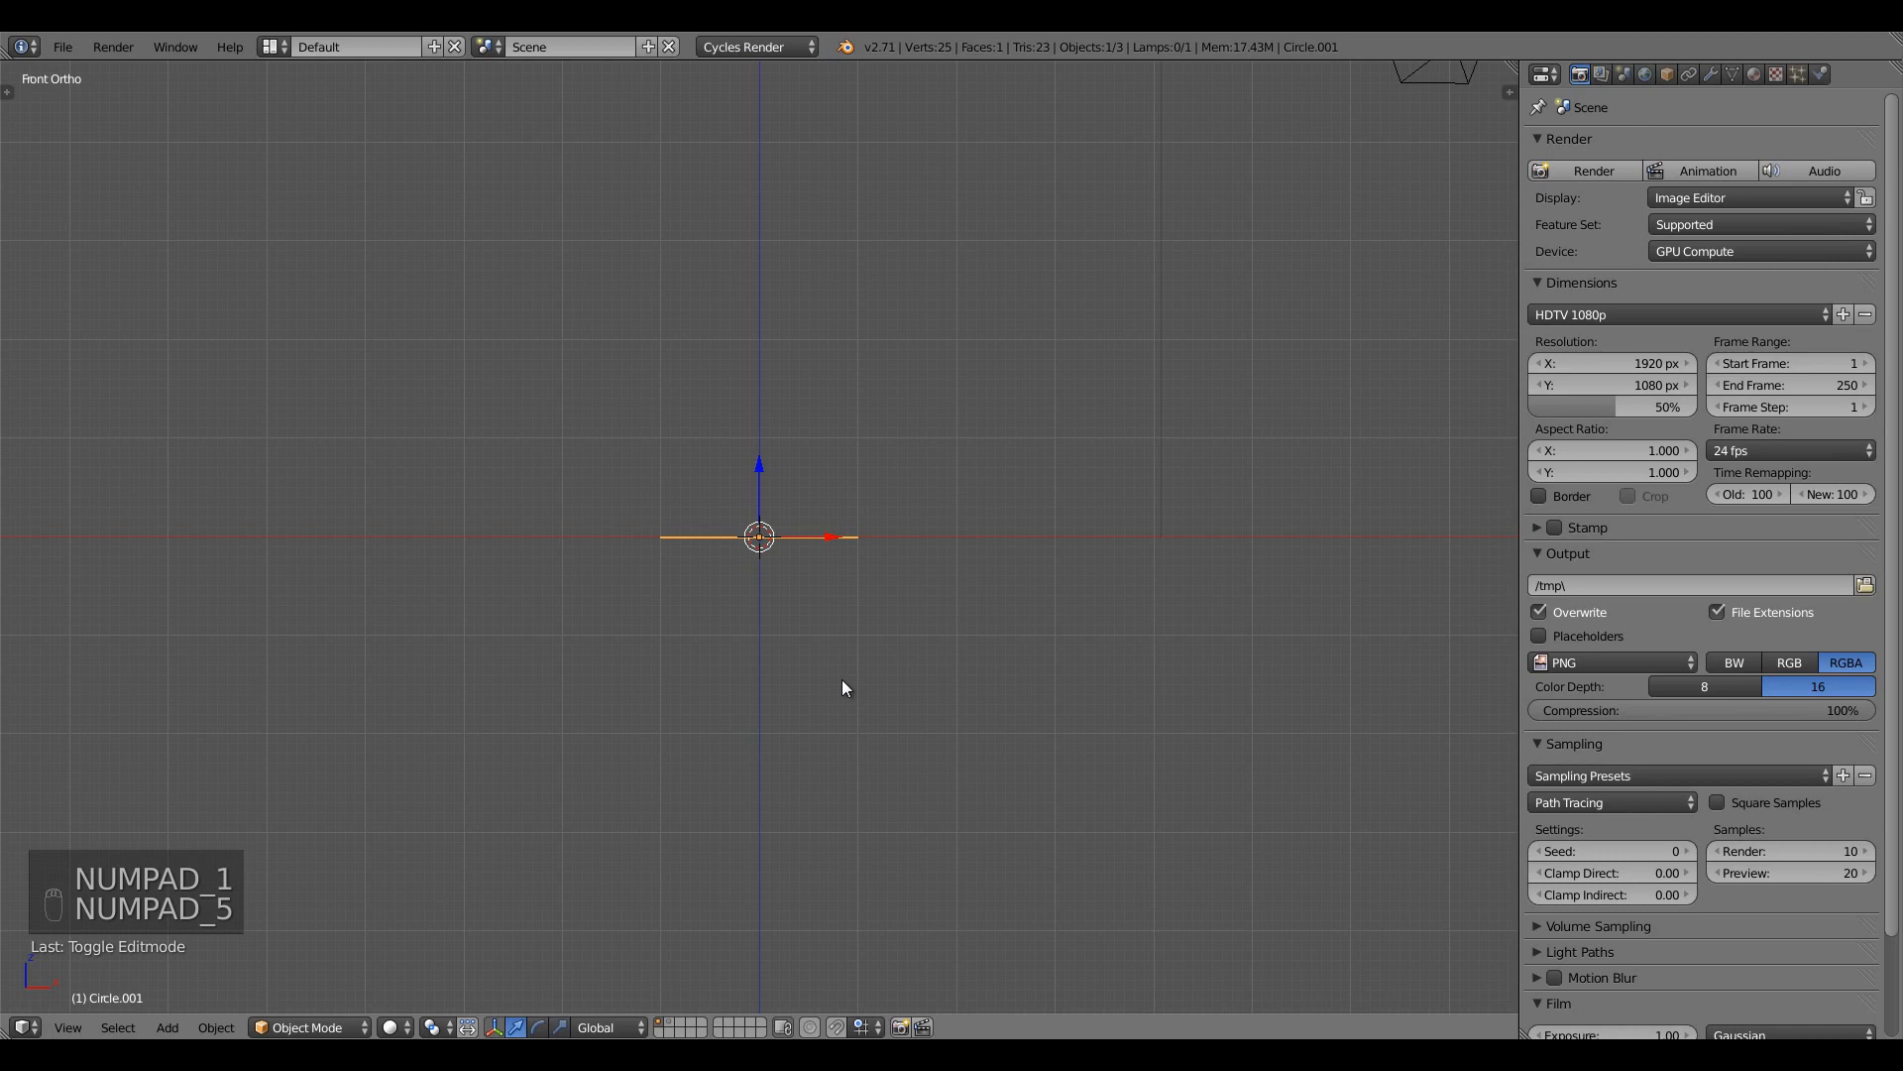
key("2")
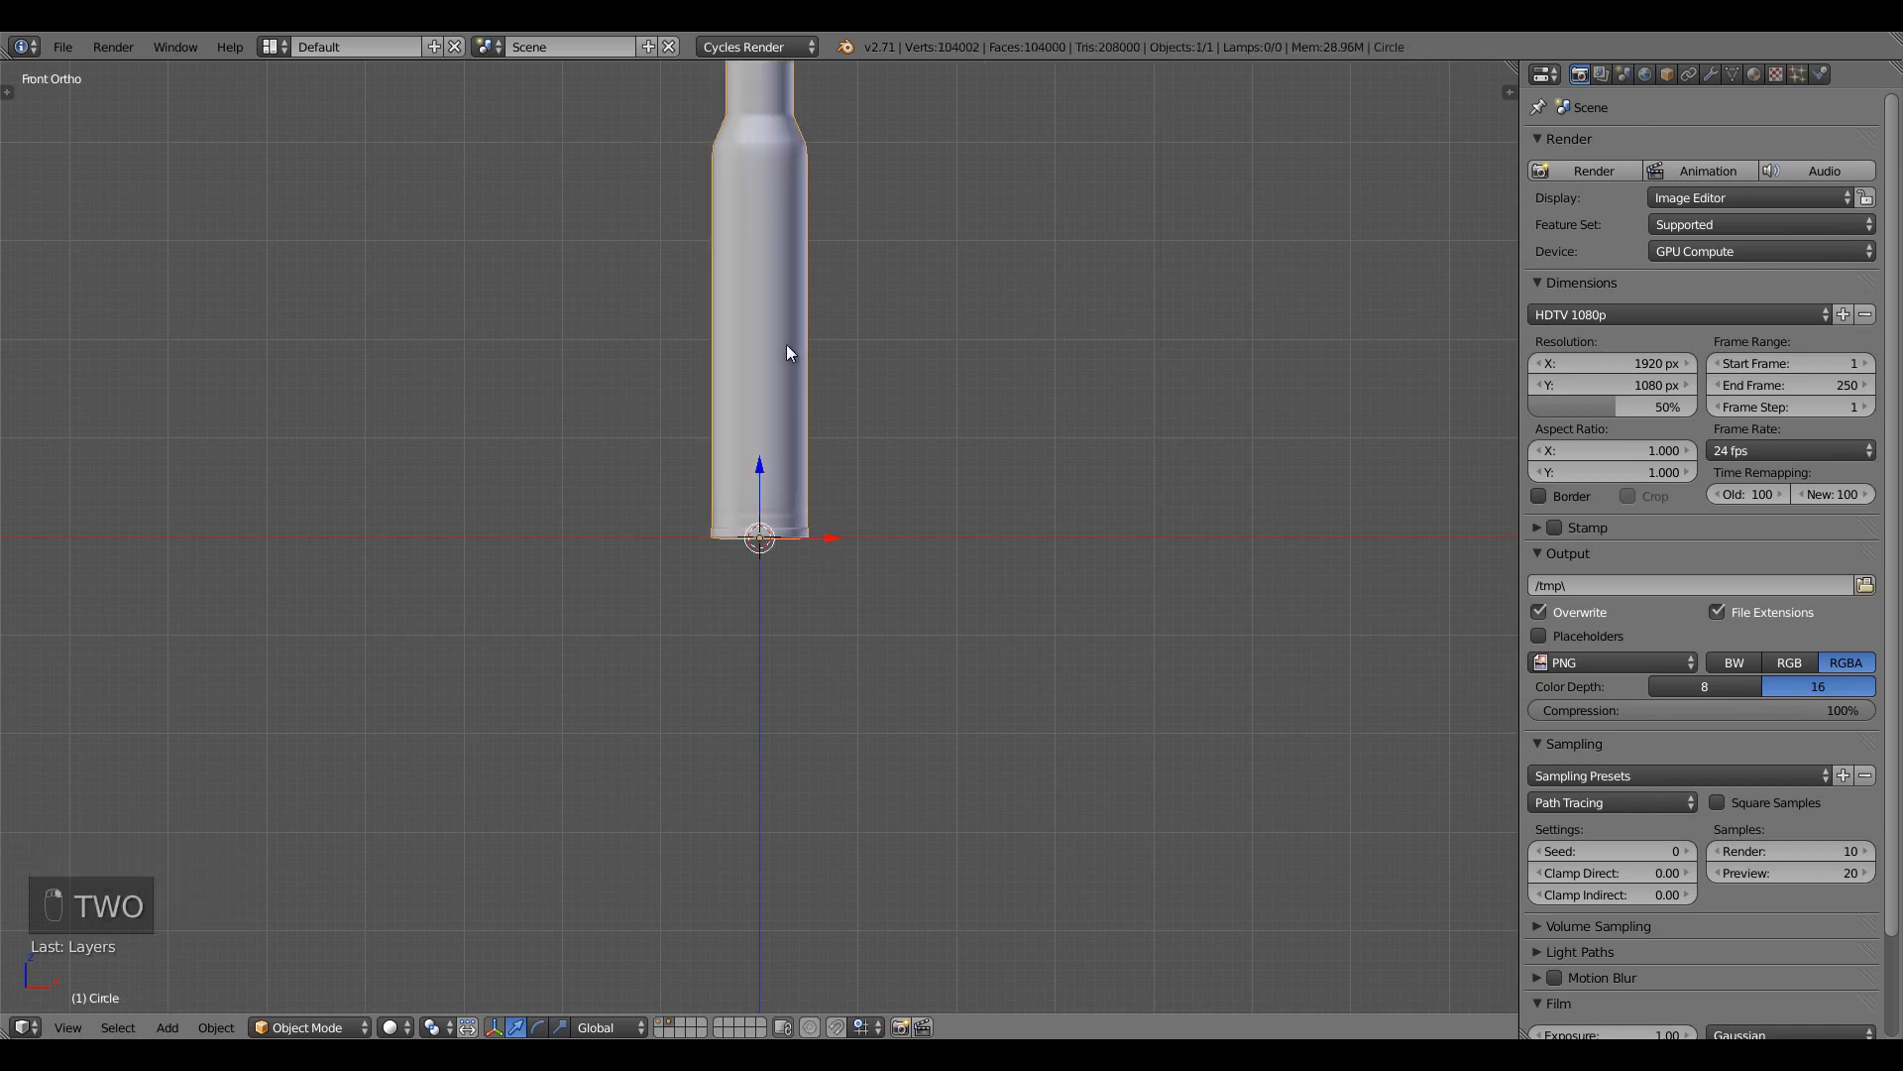
middle_click_drag(882, 470, 921, 640, "shift")
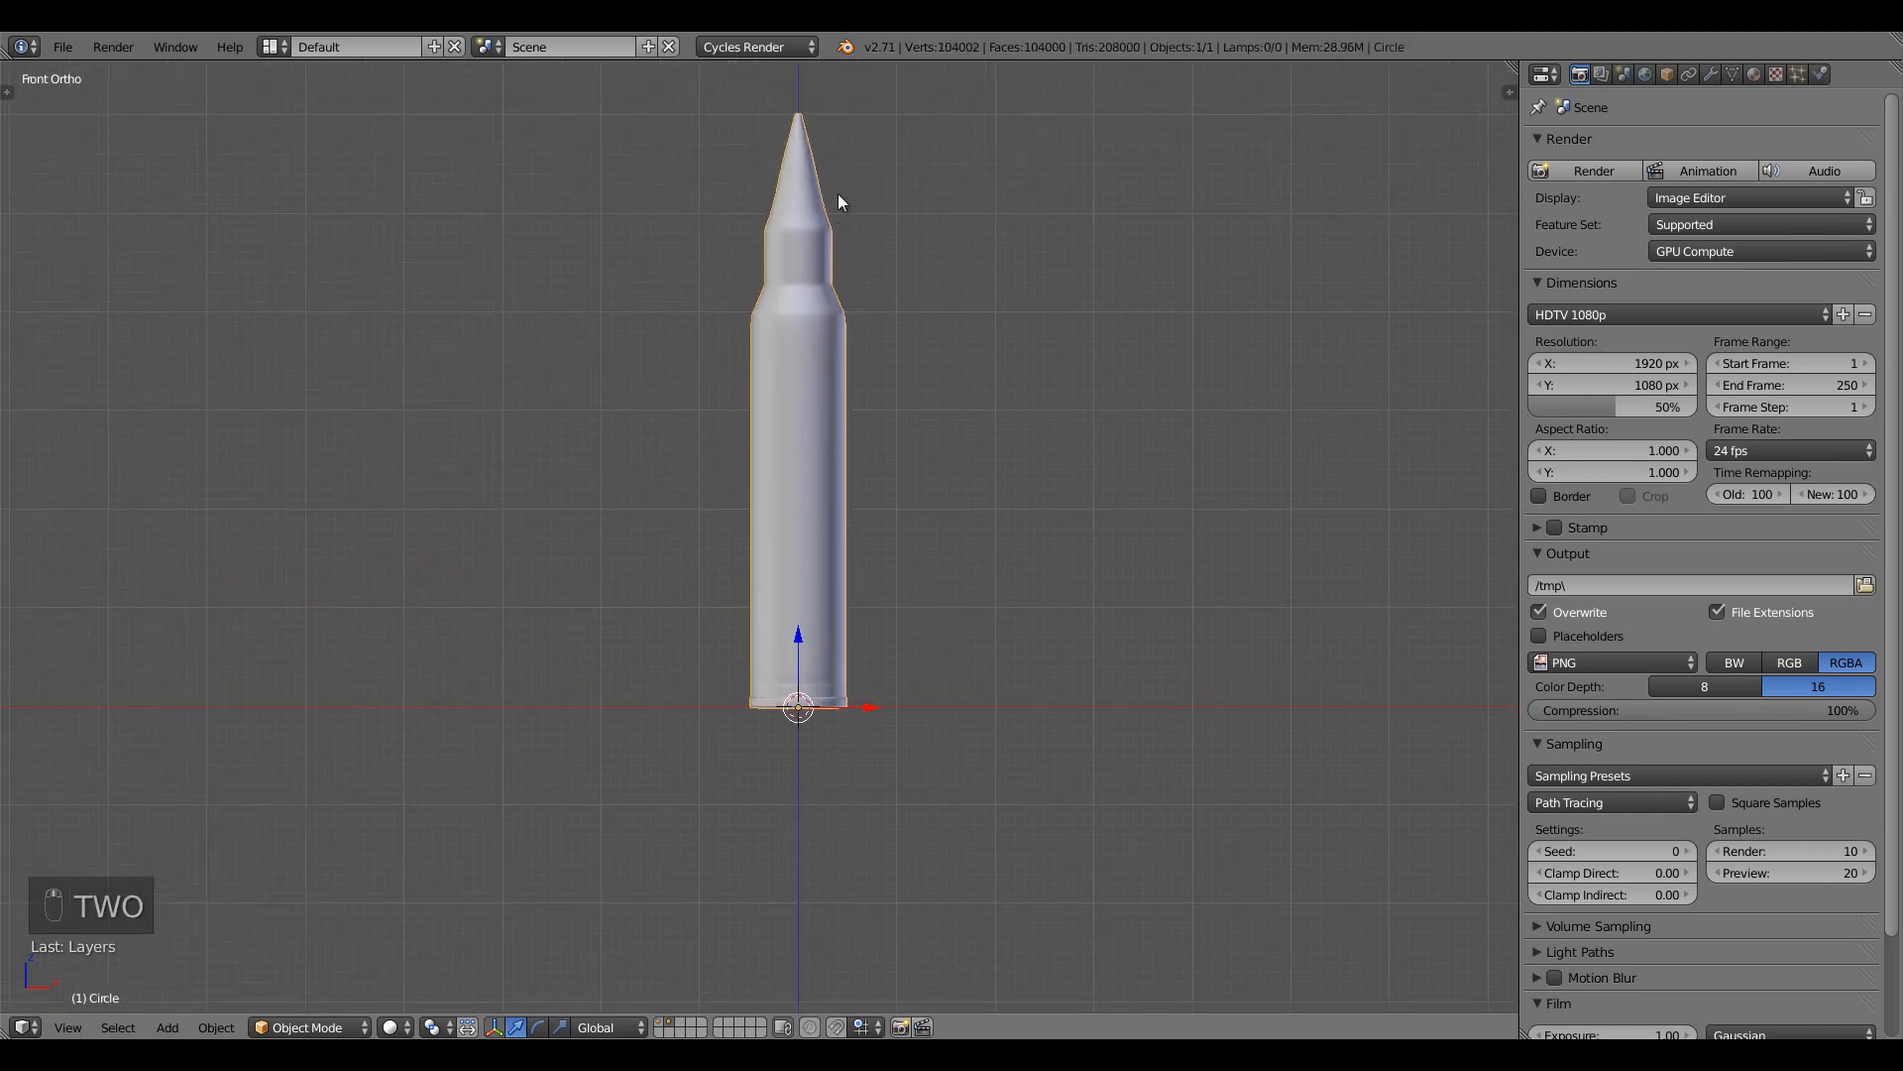
key("m")
key("1")
key("1")
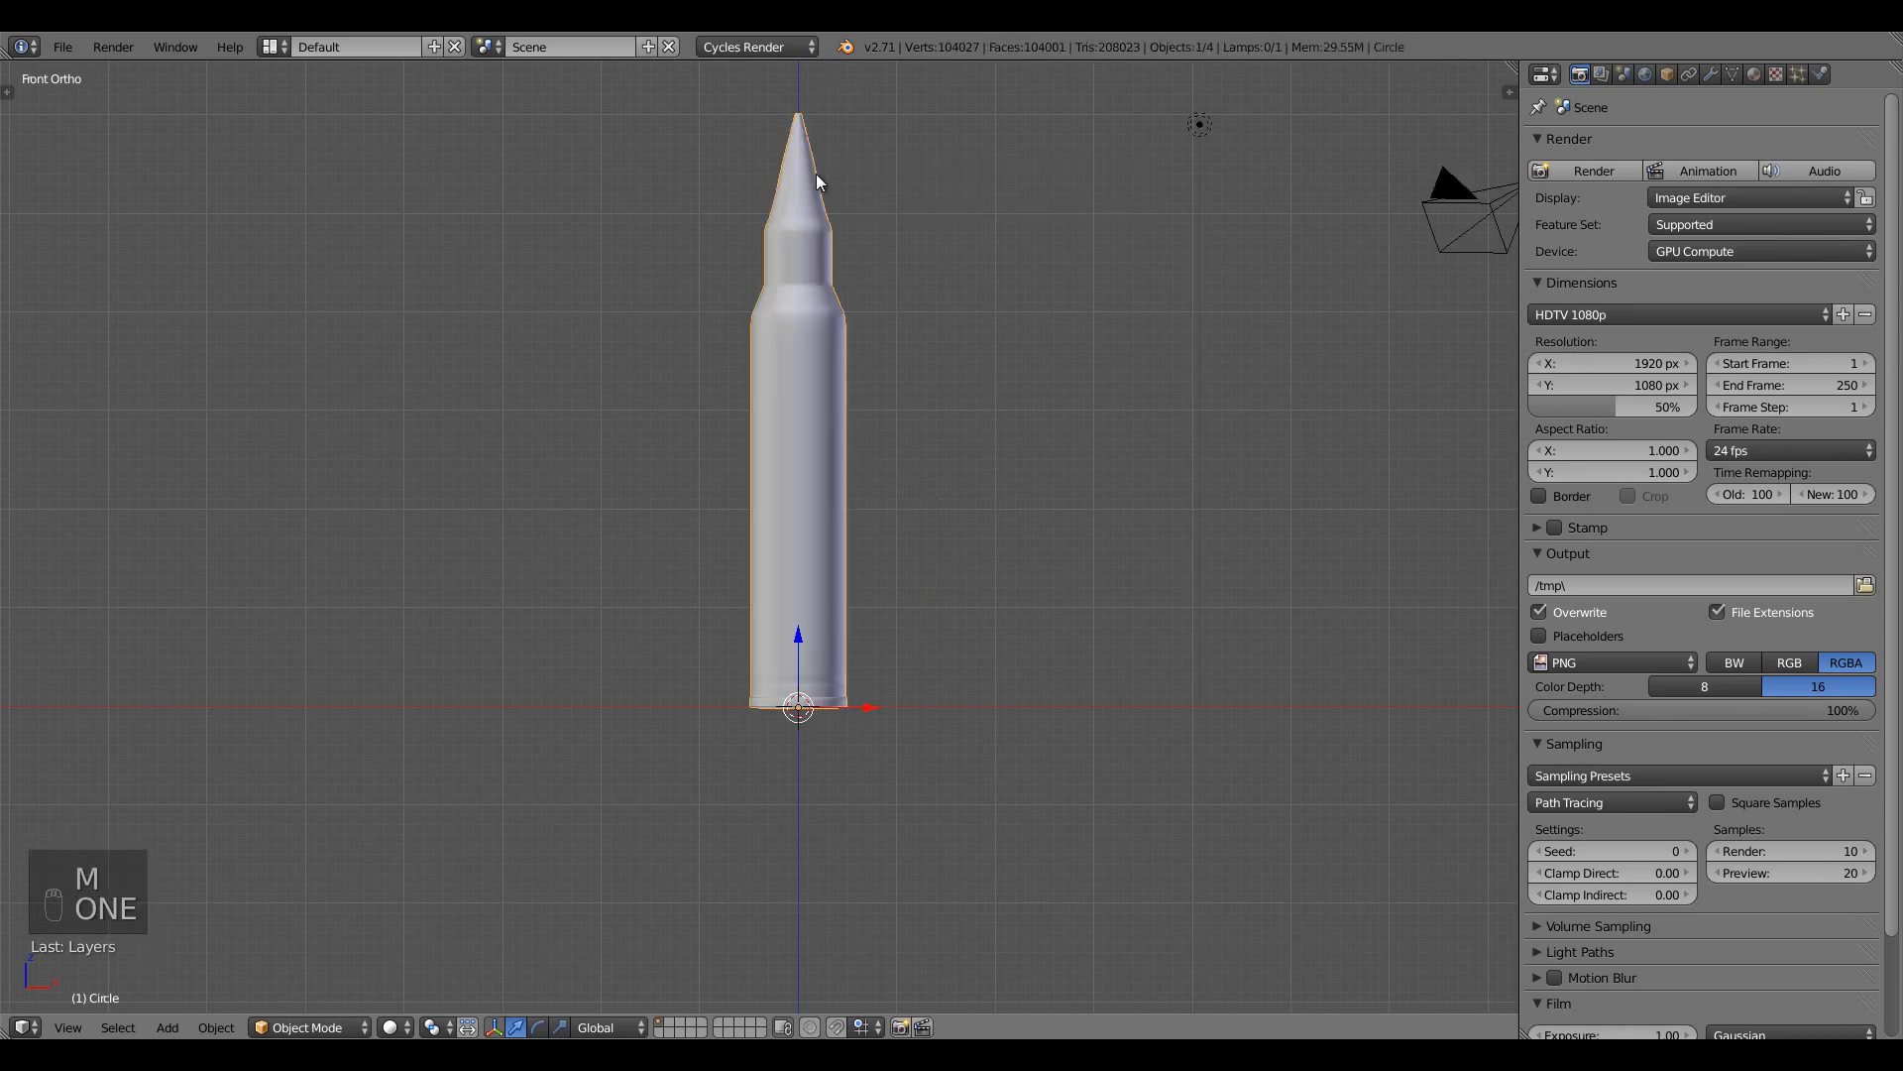
Scale the filled circle to about 0.49 so it matches the width of the reference bullet's base
right_click(871, 706)
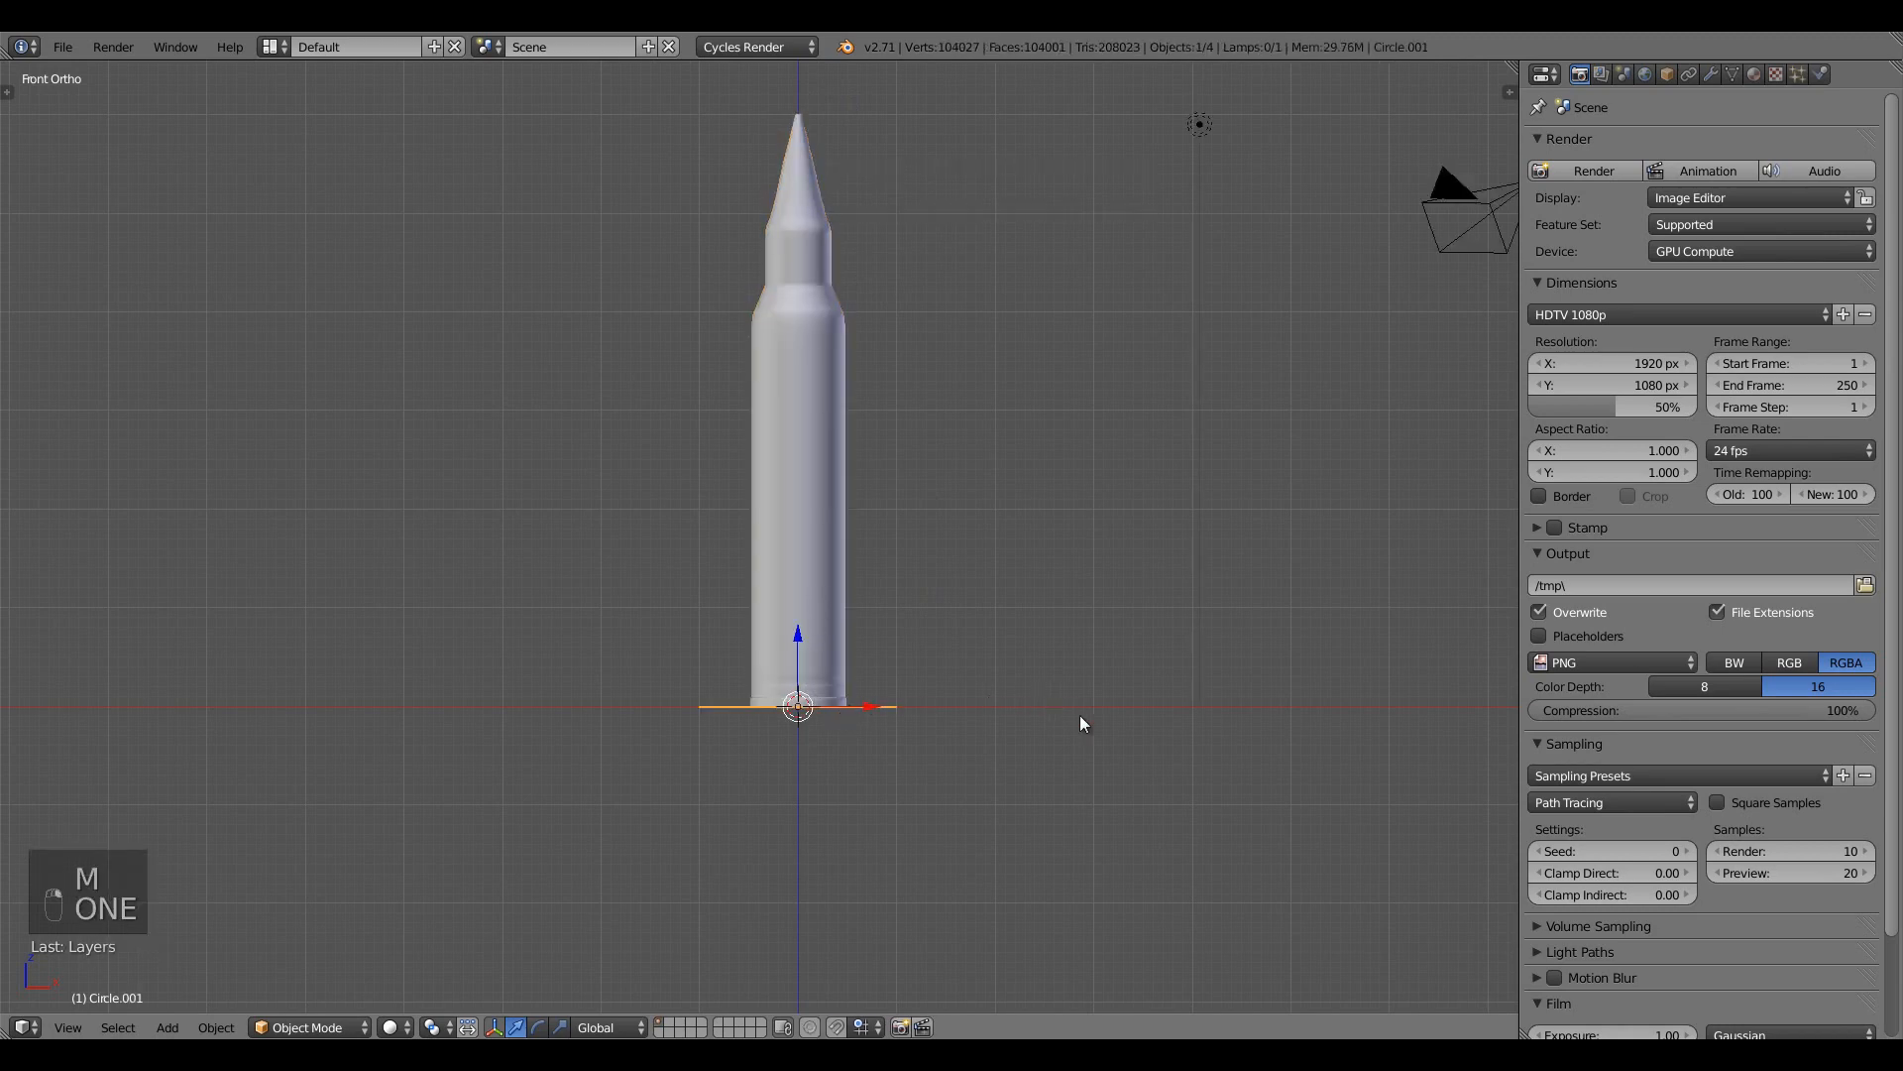
scroll(1083, 716, "up", 3)
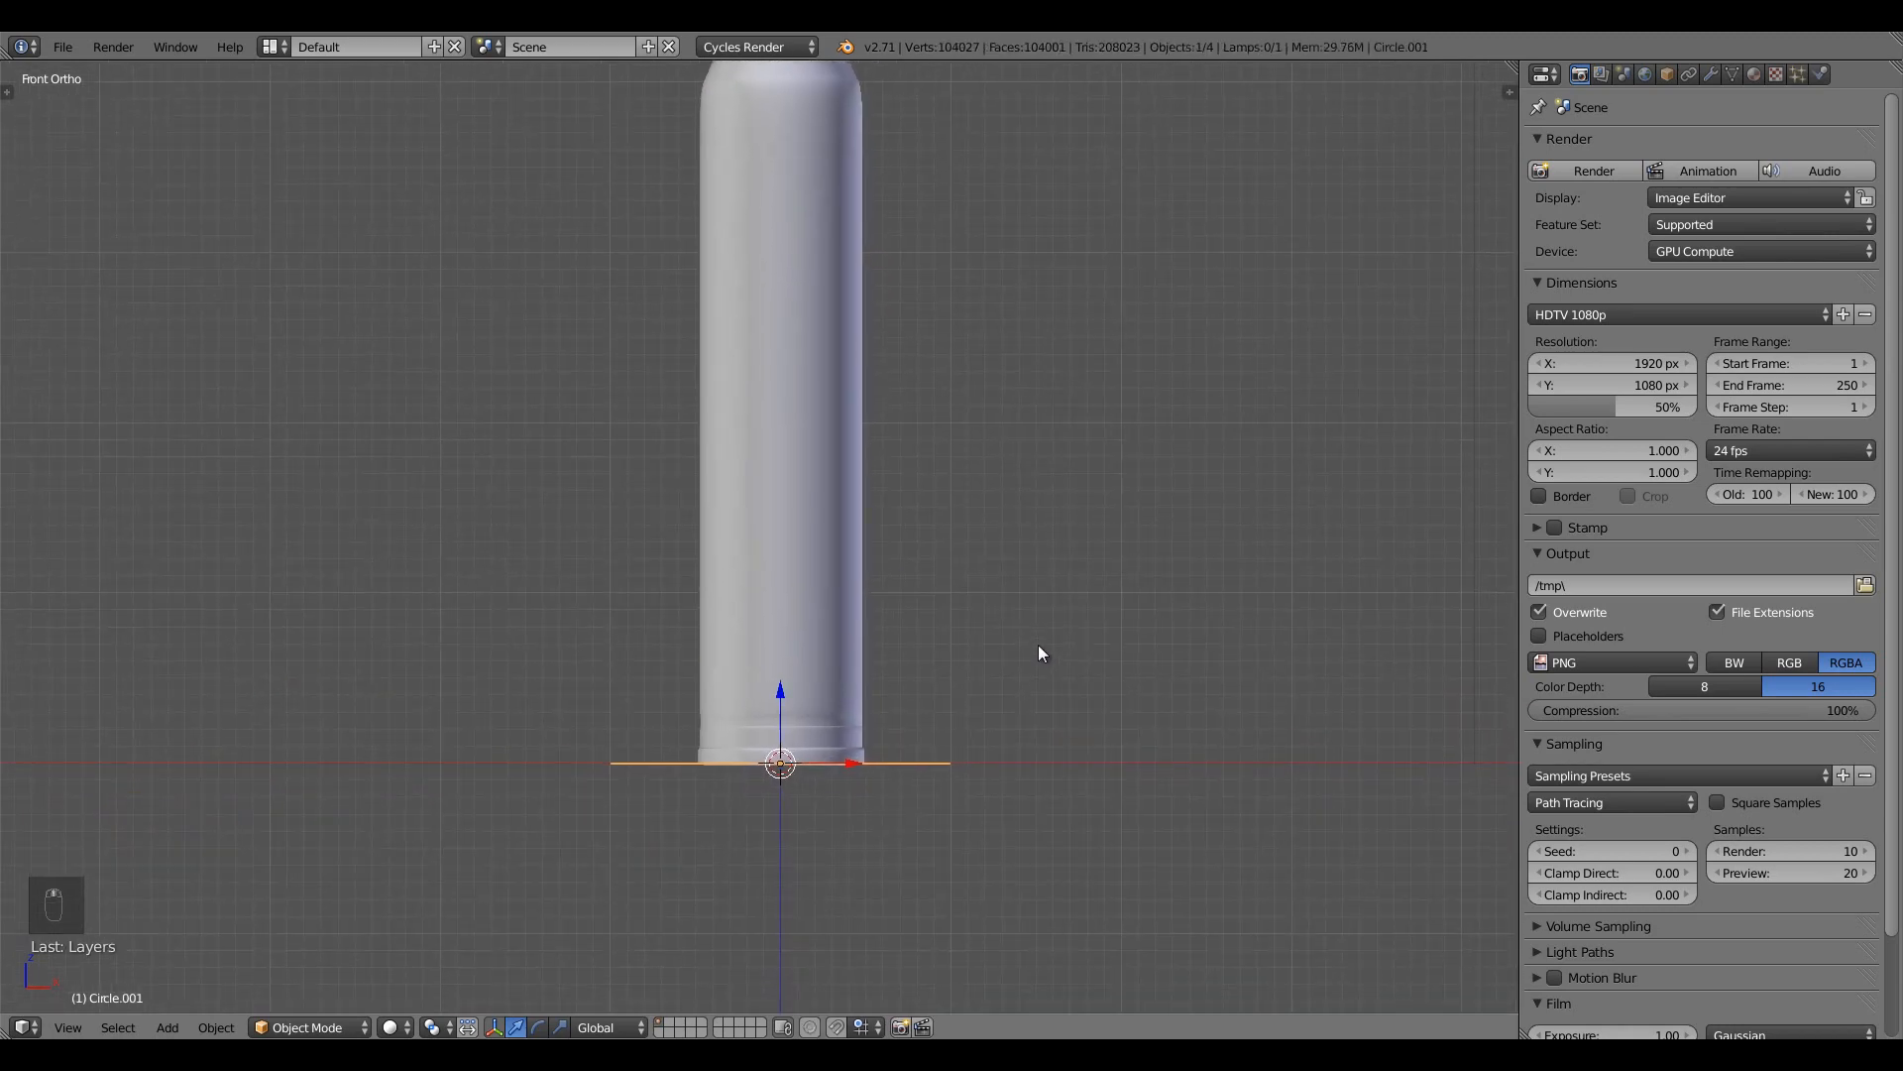
scroll(1038, 645, "up", 3)
middle_click_drag(1035, 656, 1024, 278, "shift")
scroll(1045, 612, "up", 5)
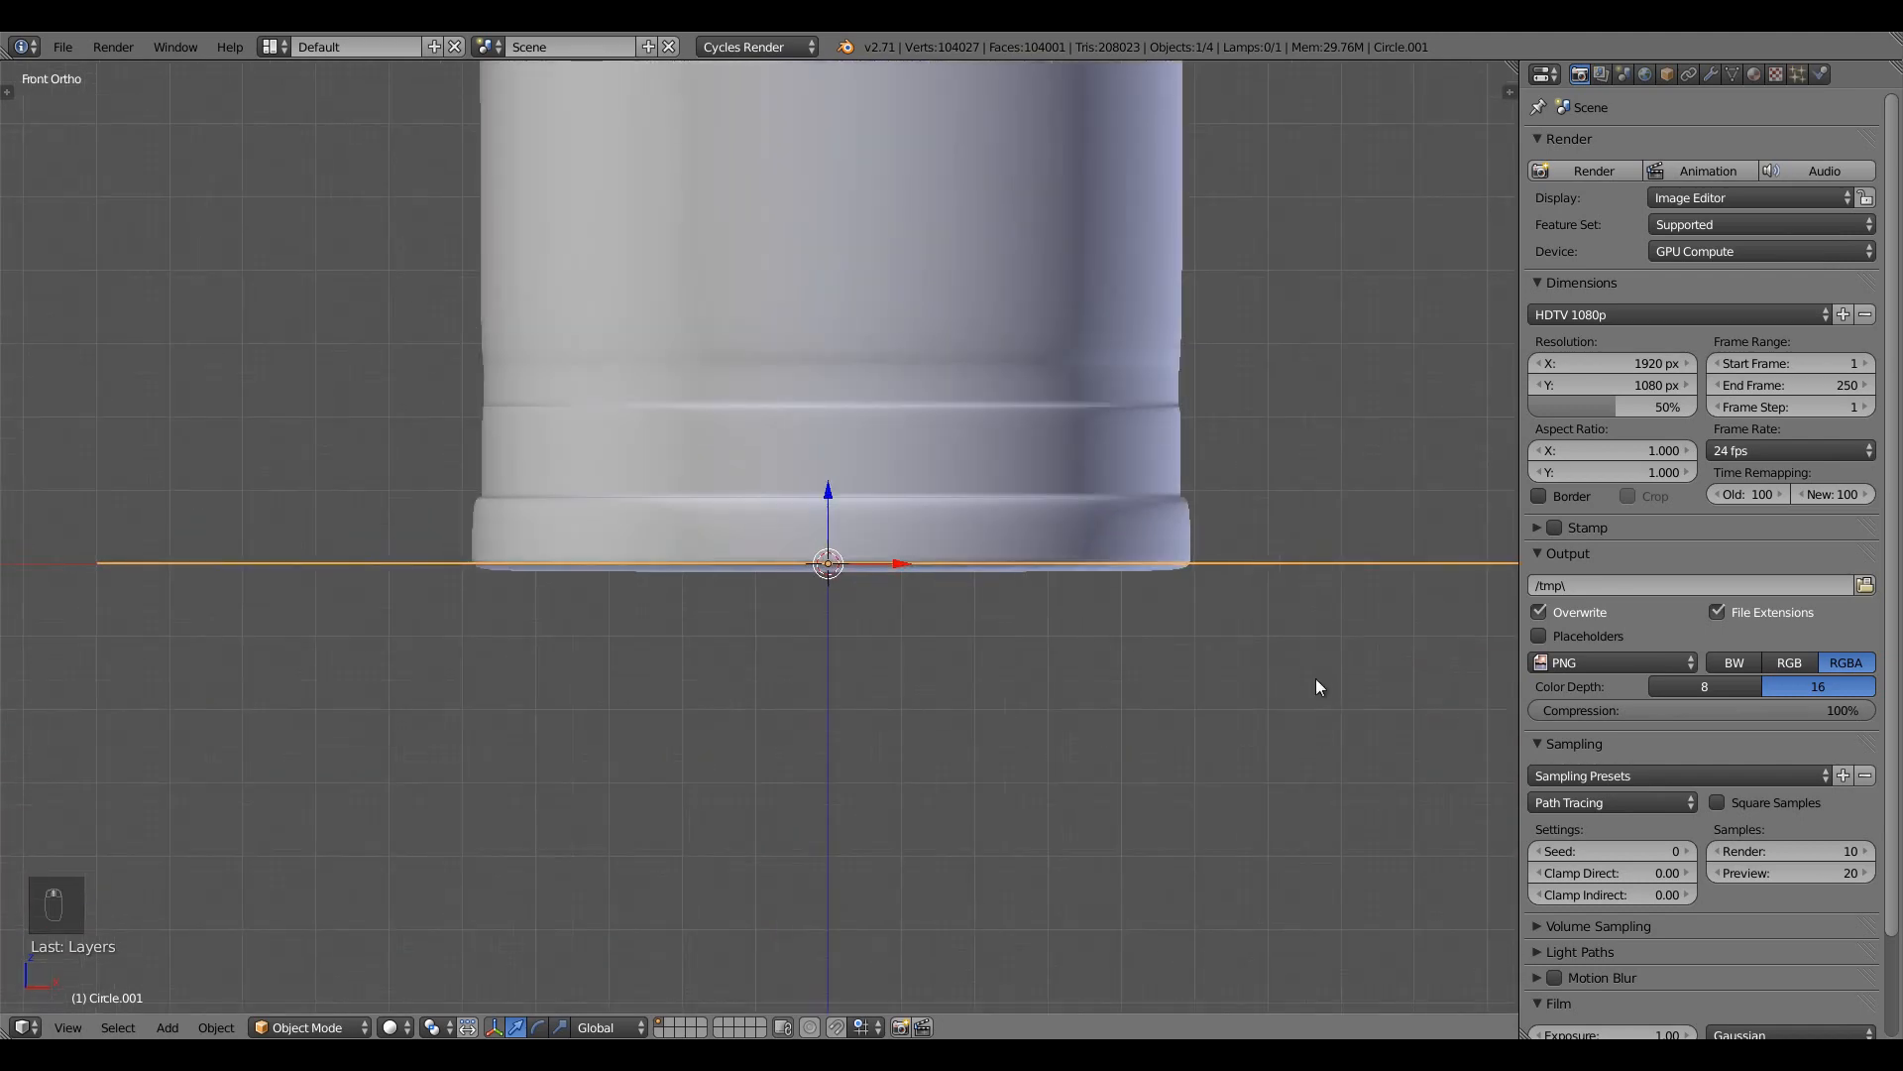
key("s")
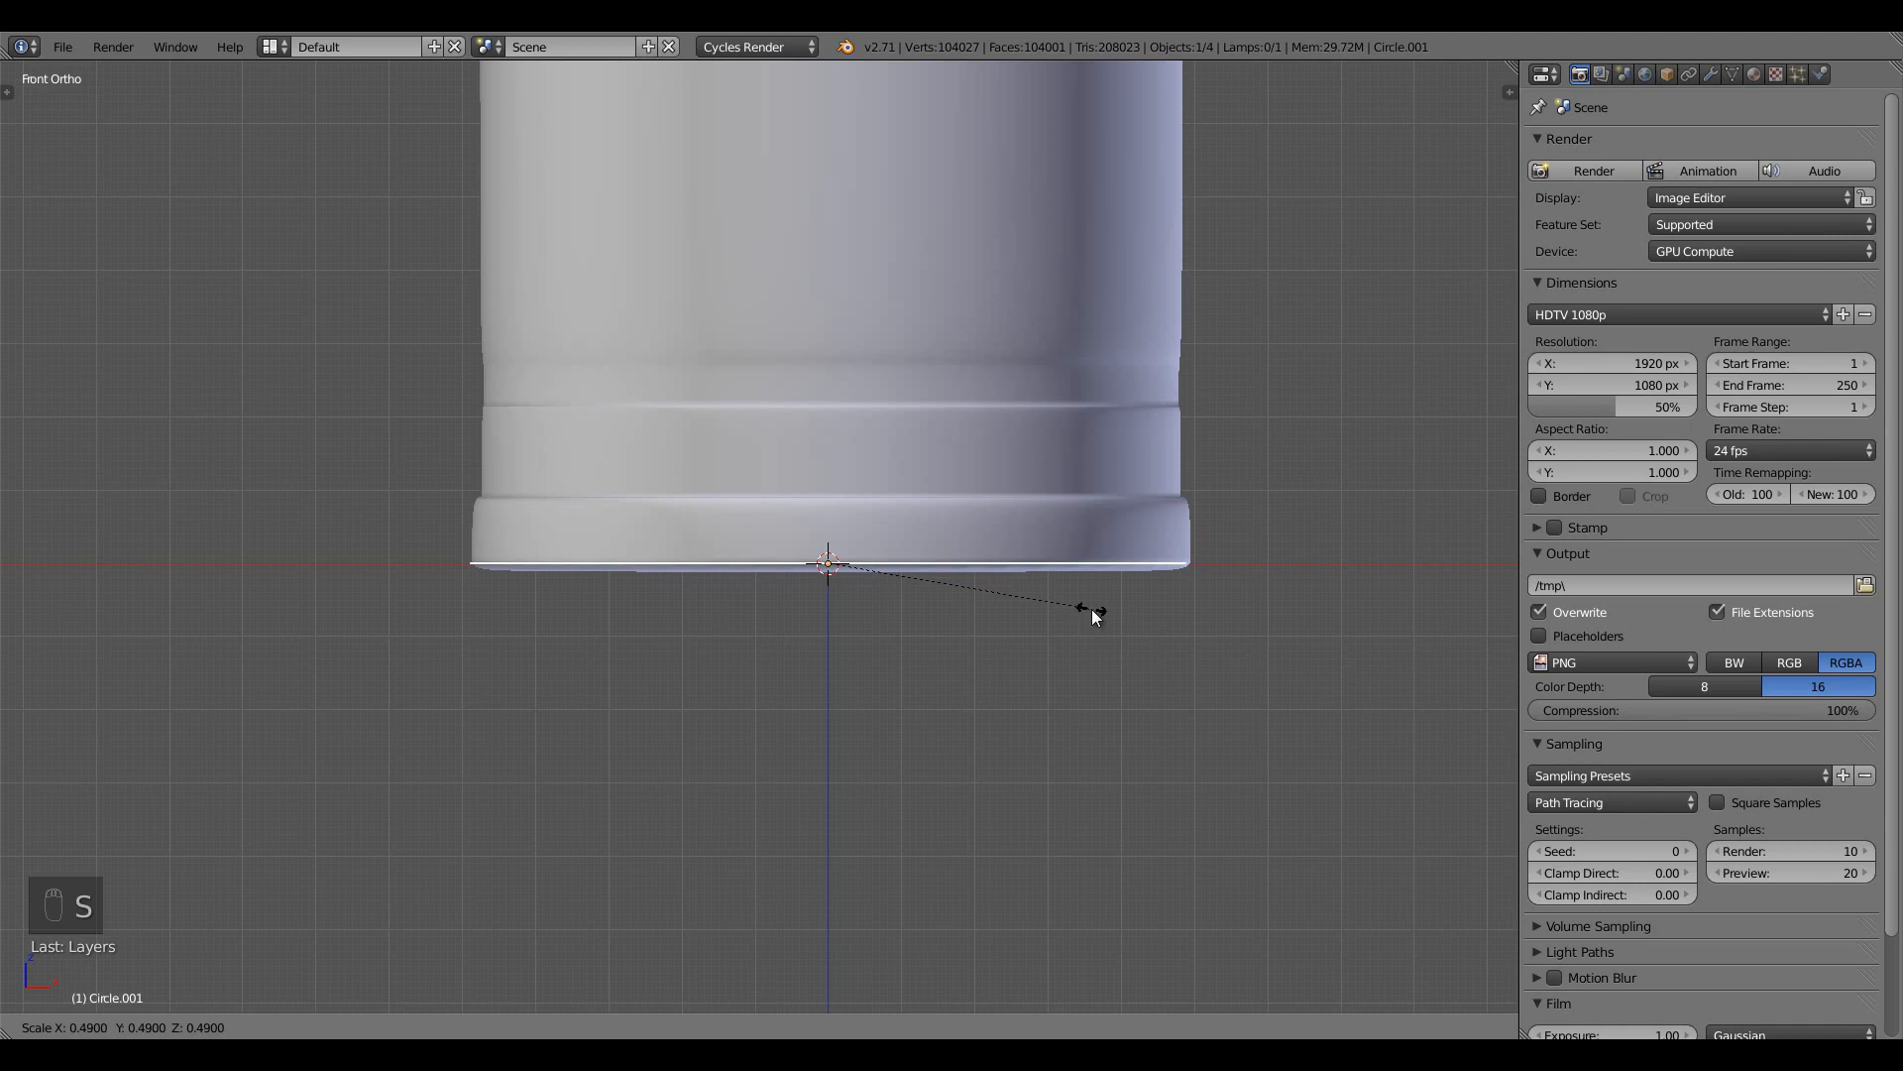
left_click(1092, 609)
In Edit Mode, extrude the circle's face about 0.09 up along Z to form the cartridge rim
key("Tab")
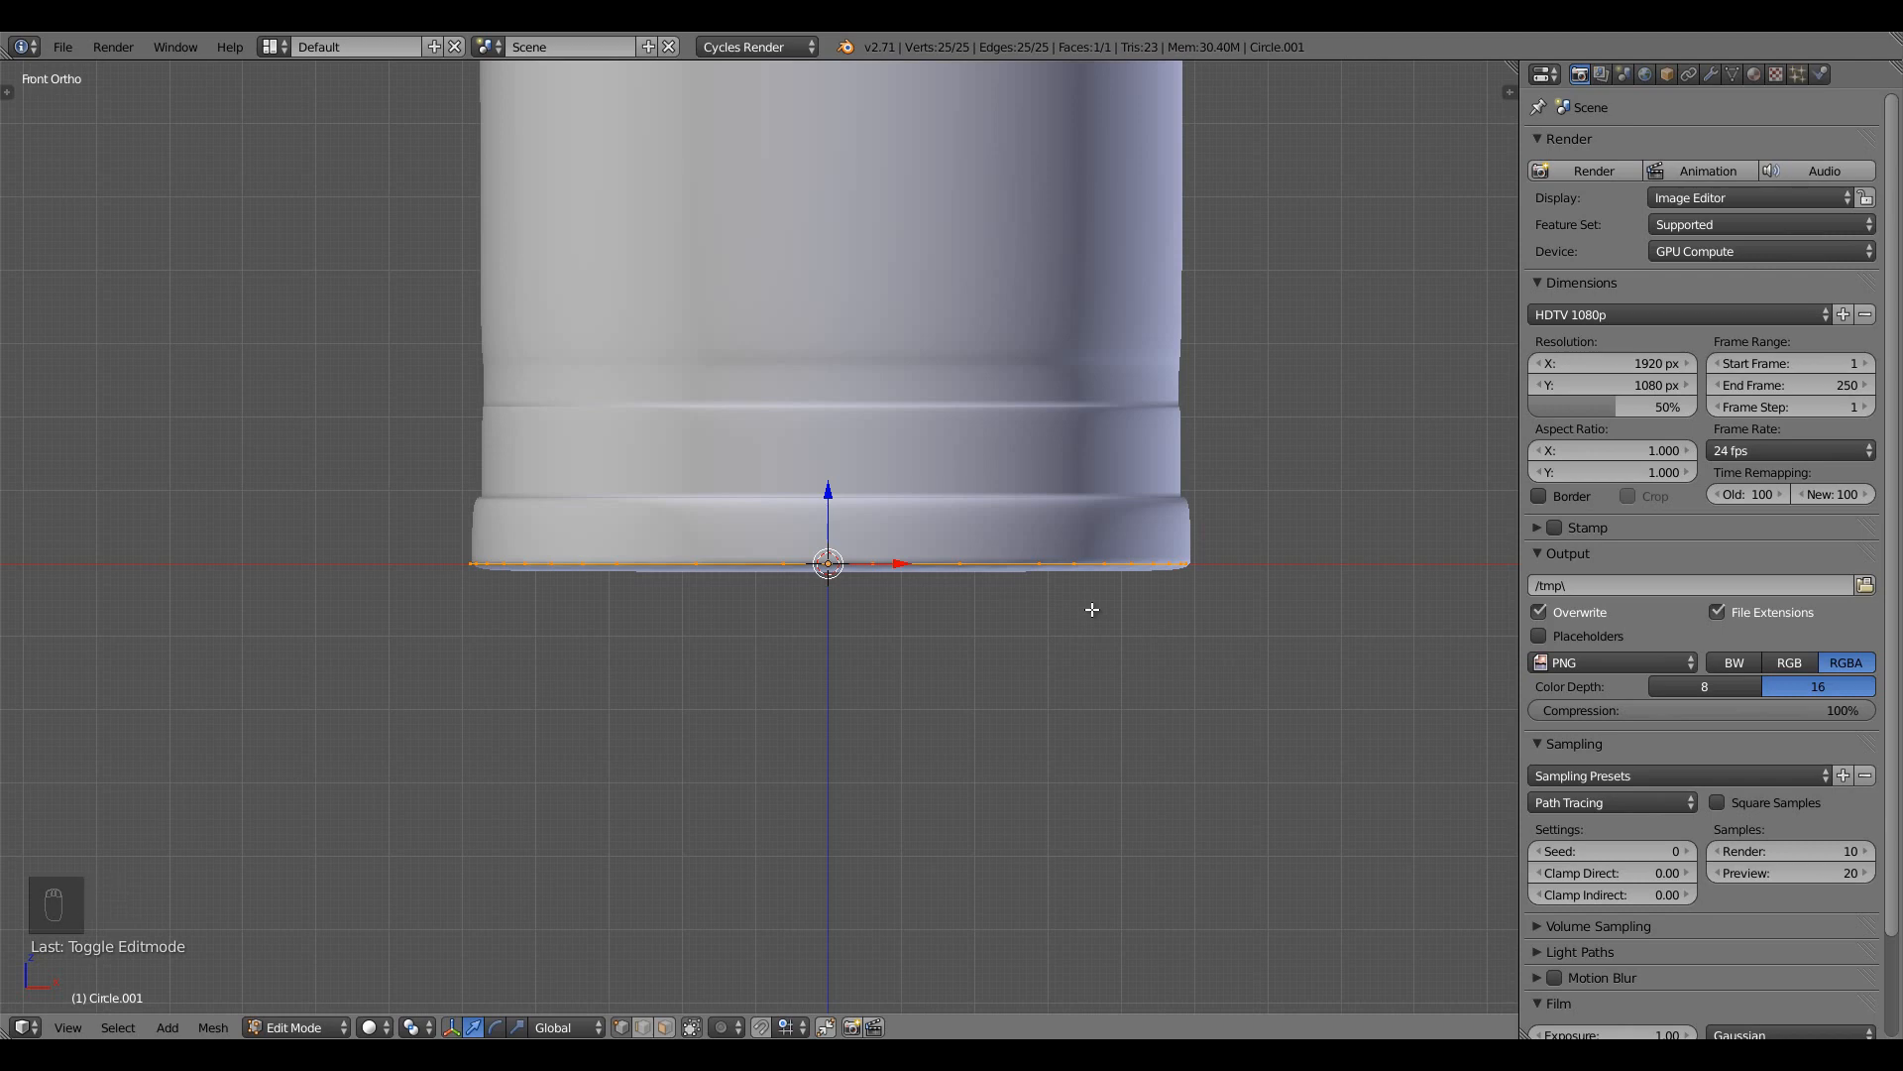
middle_click_drag(1090, 609, 1079, 697, "shift")
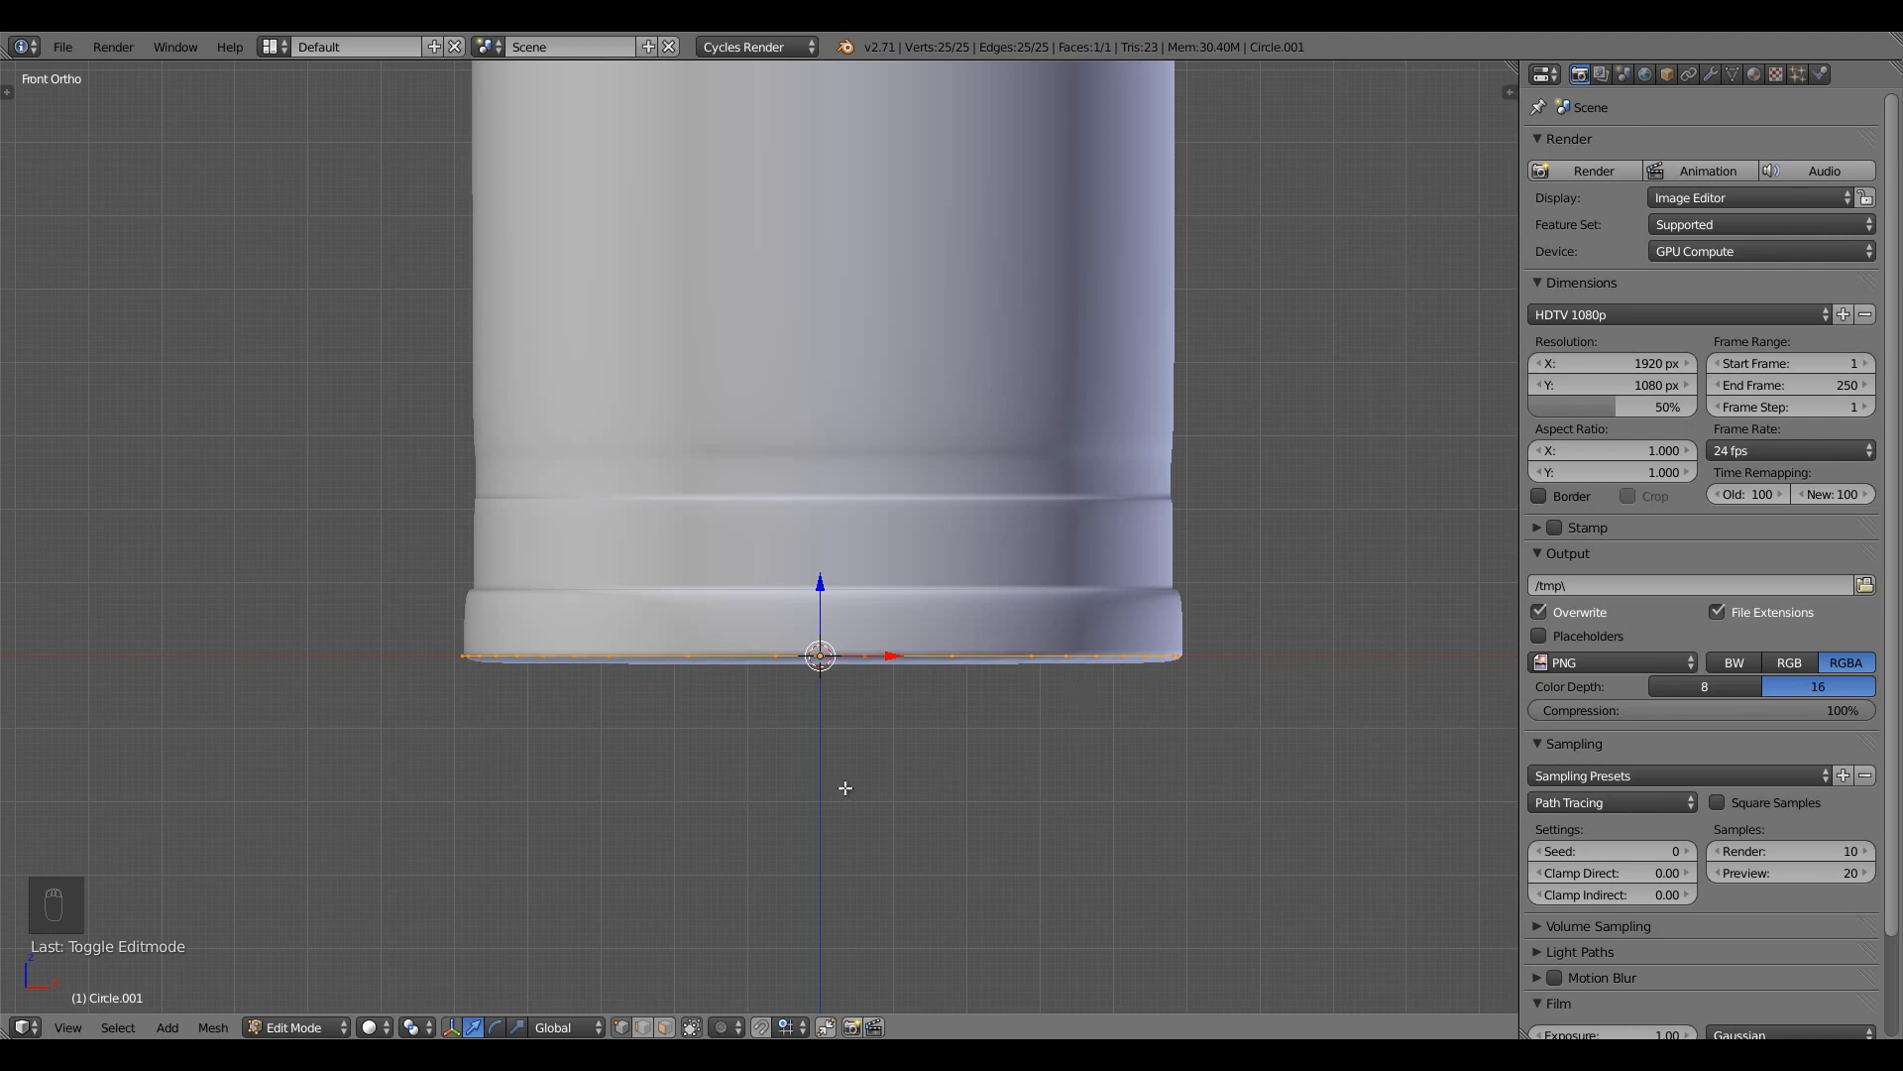
key("e")
key("z")
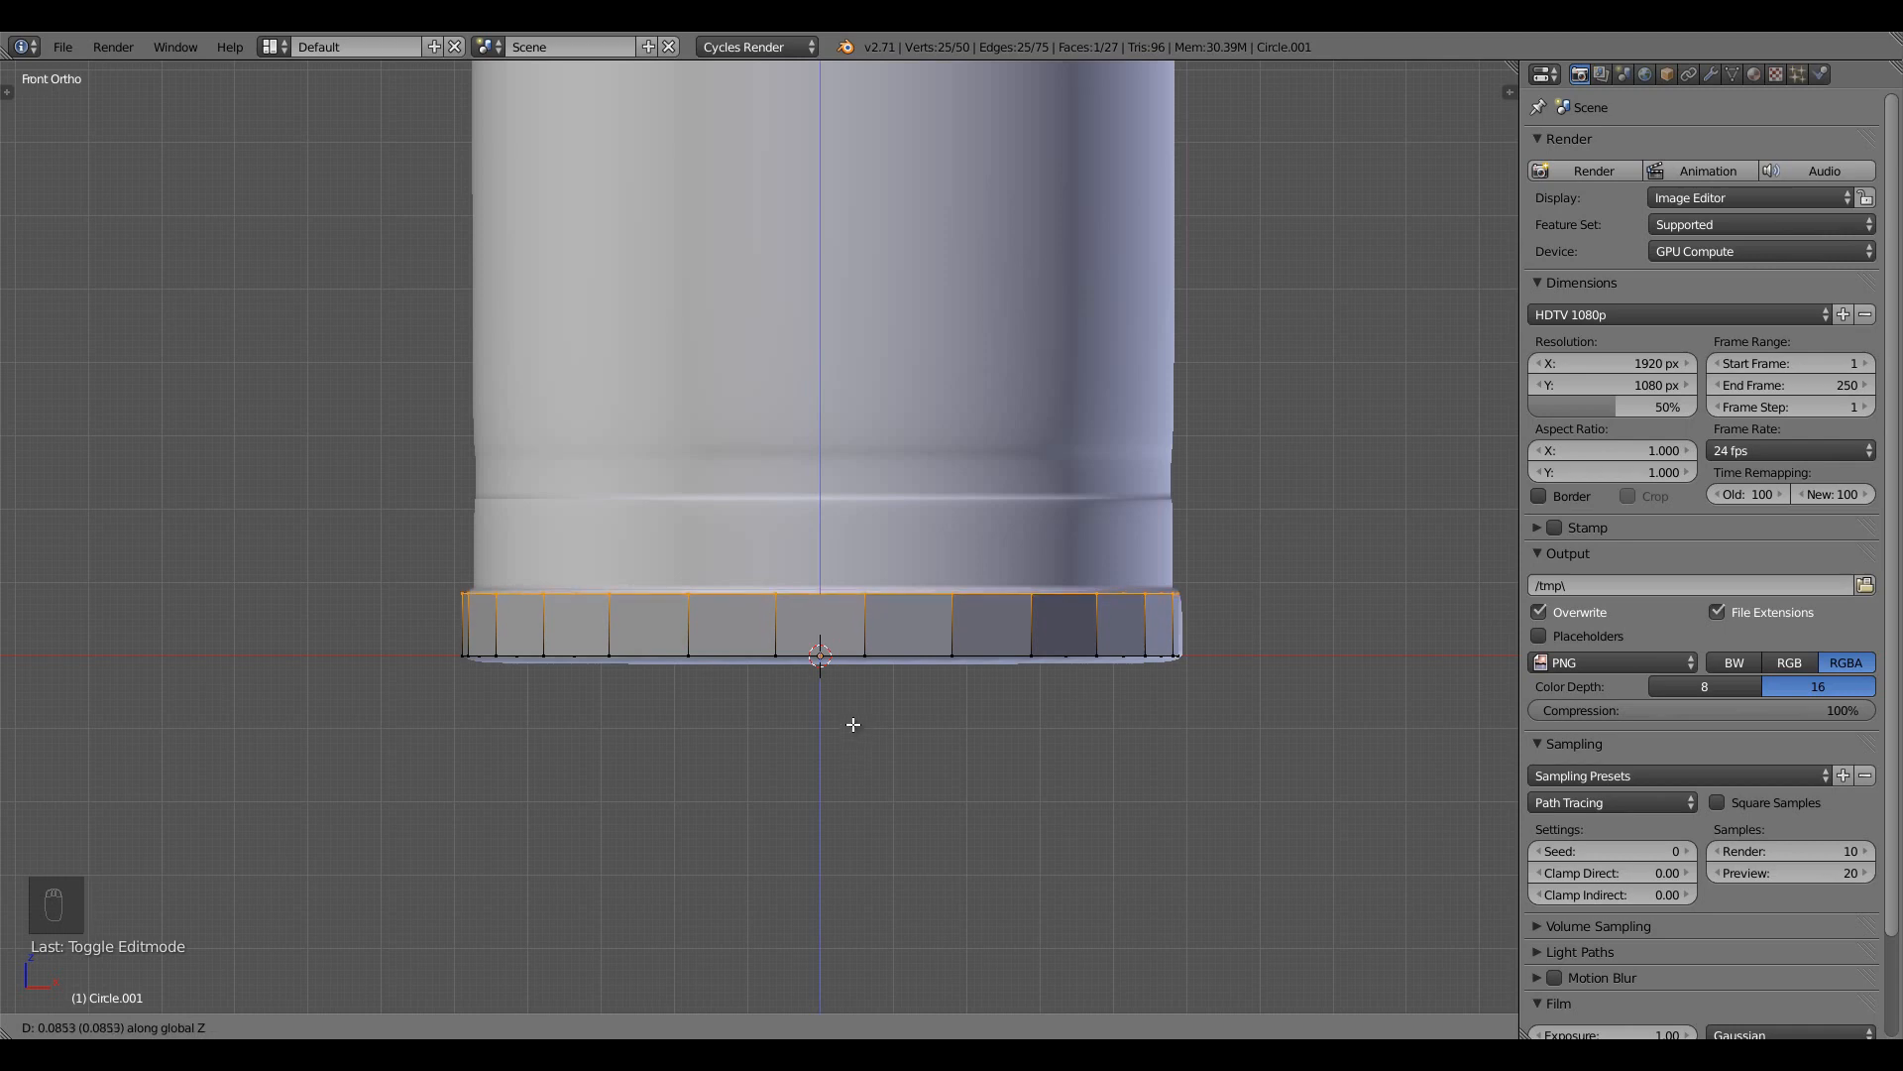
left_click(851, 720)
Extrude the rim's upper face in place, scale it to about 0.965, and extrude it up to the reference's next ridge
key("e")
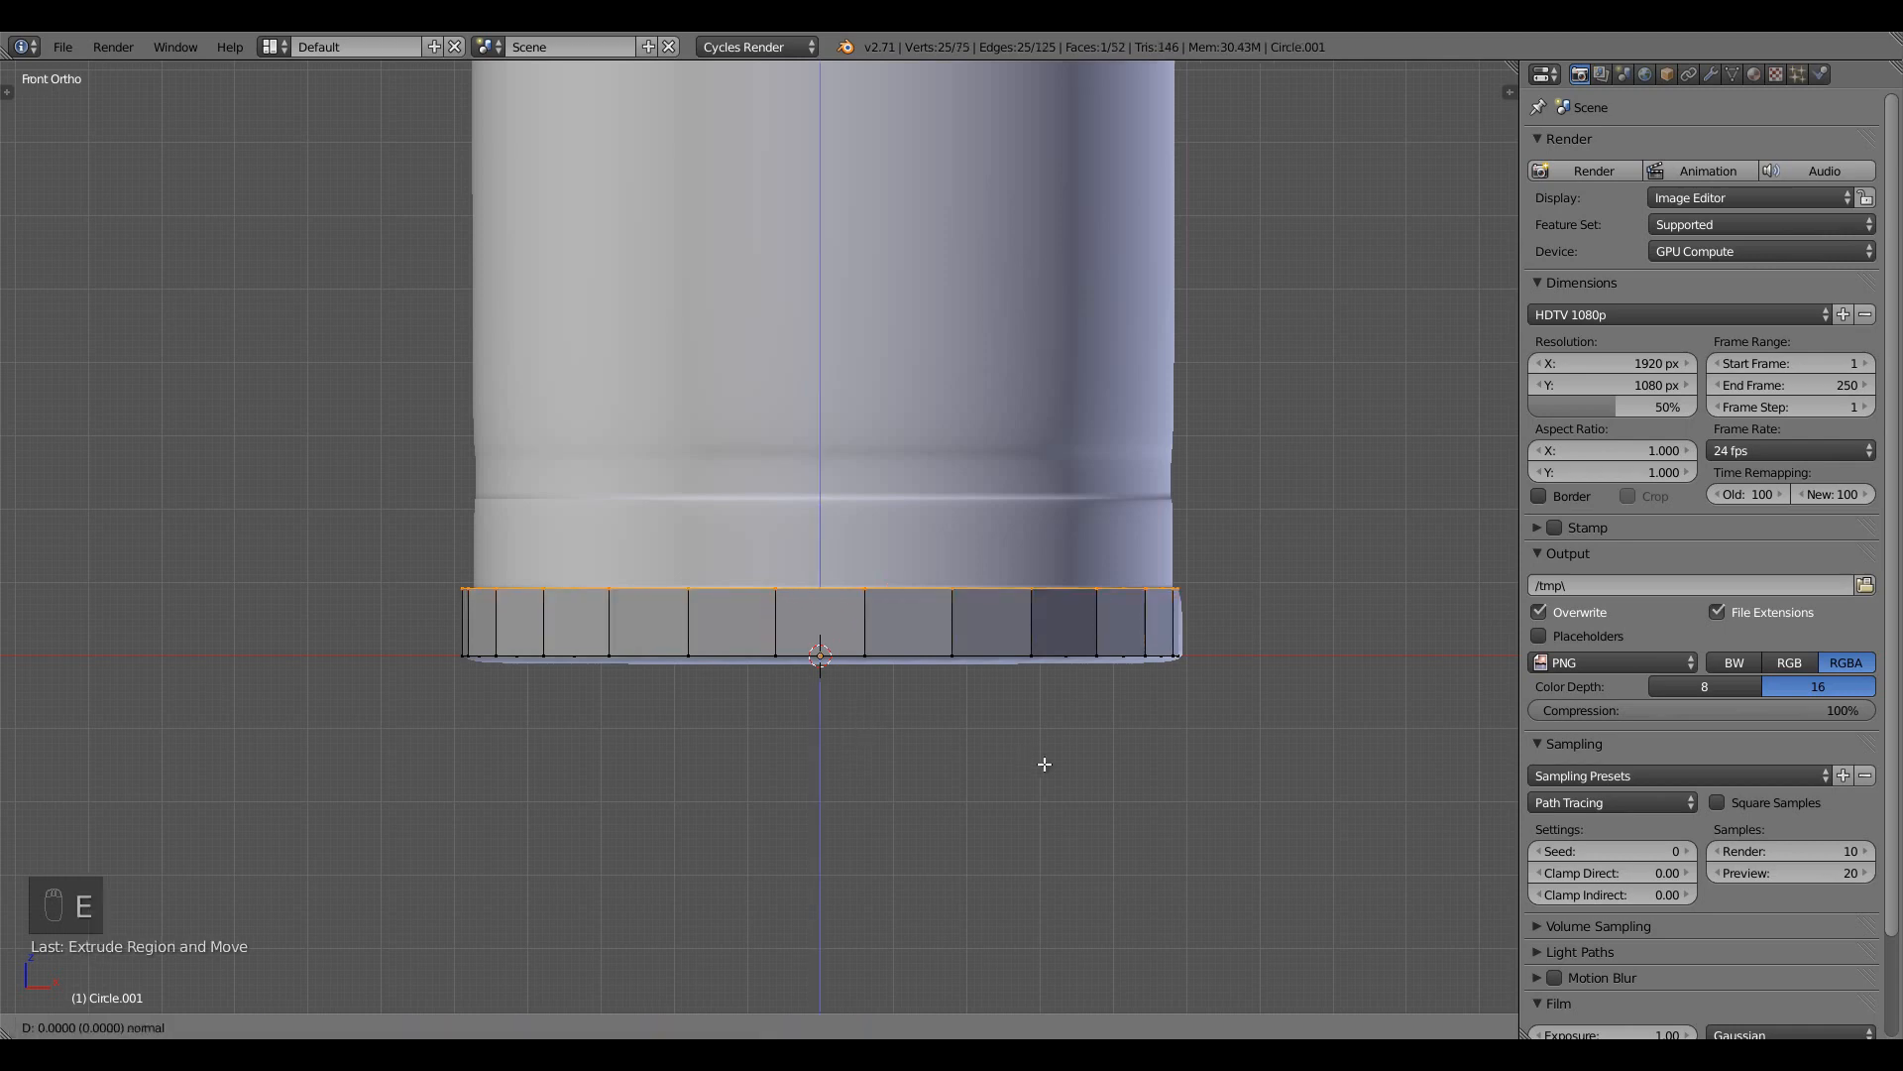
right_click(1047, 763)
key("s")
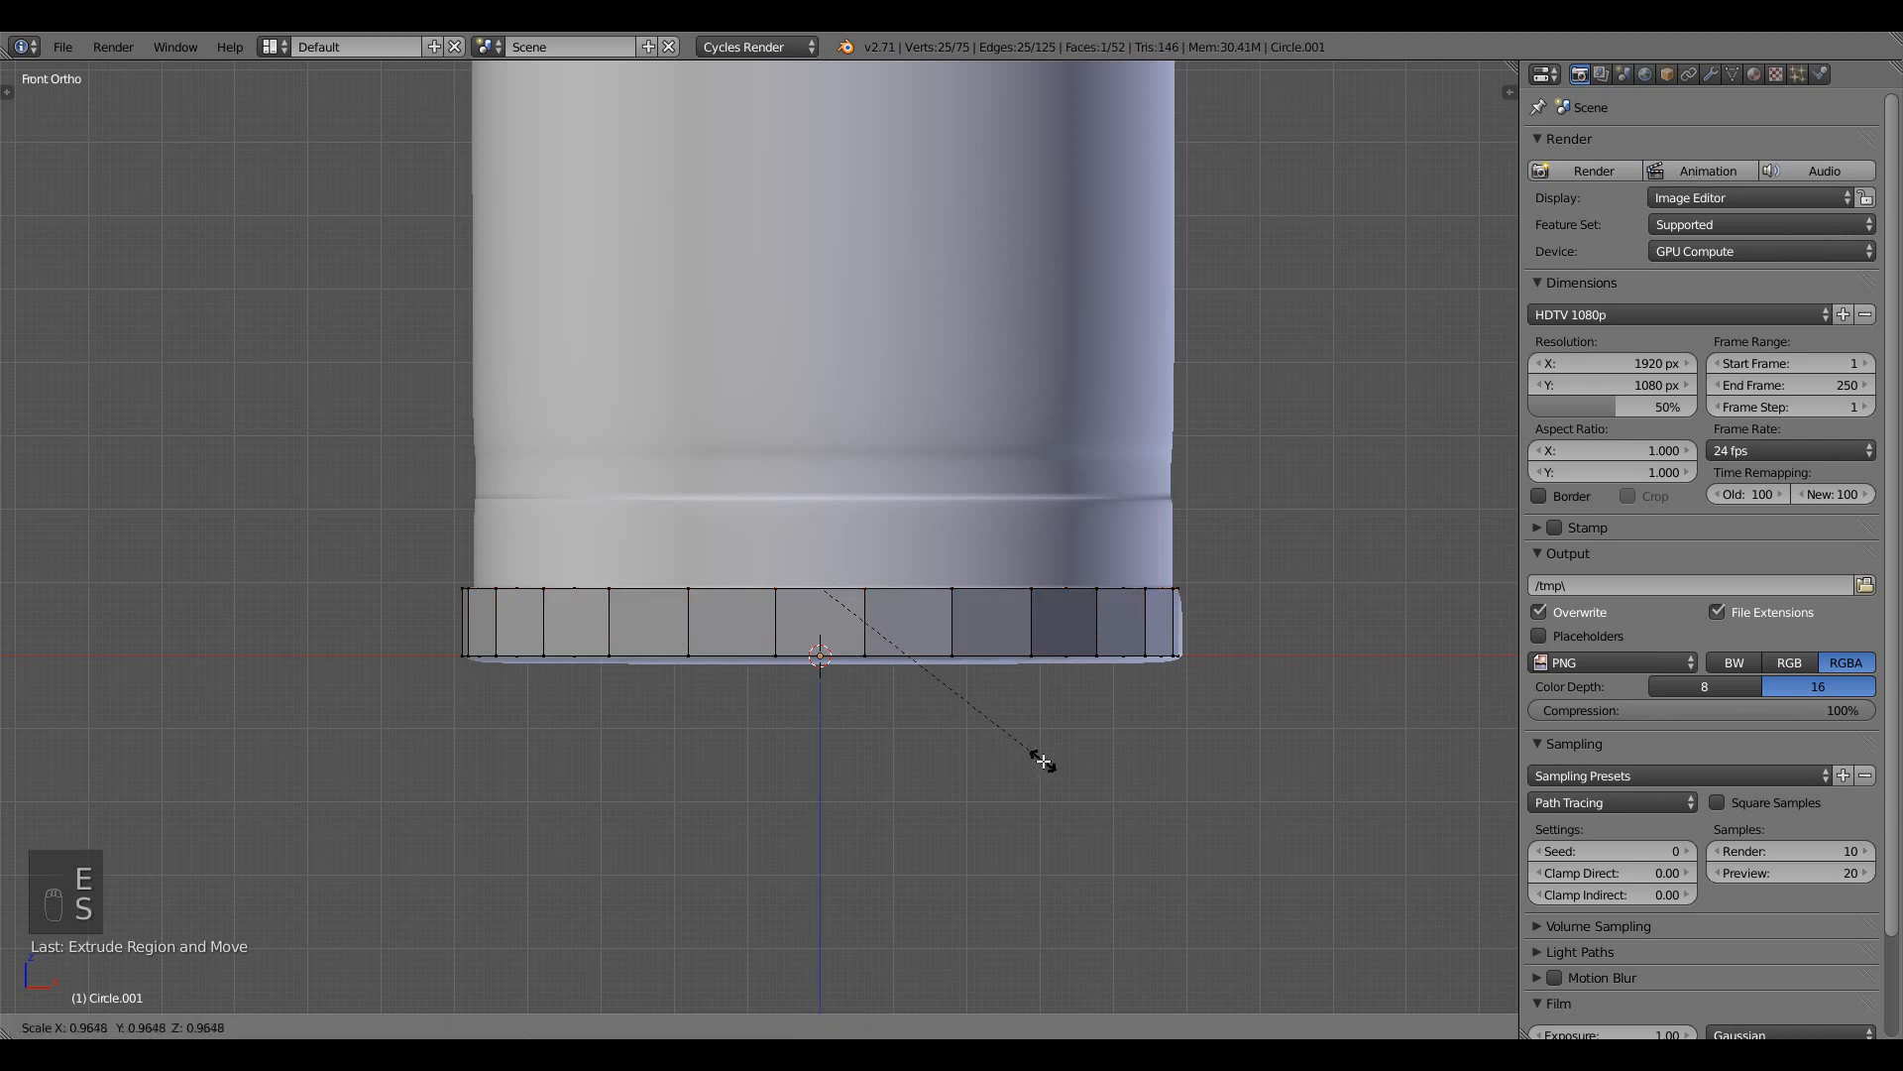
left_click(1044, 760)
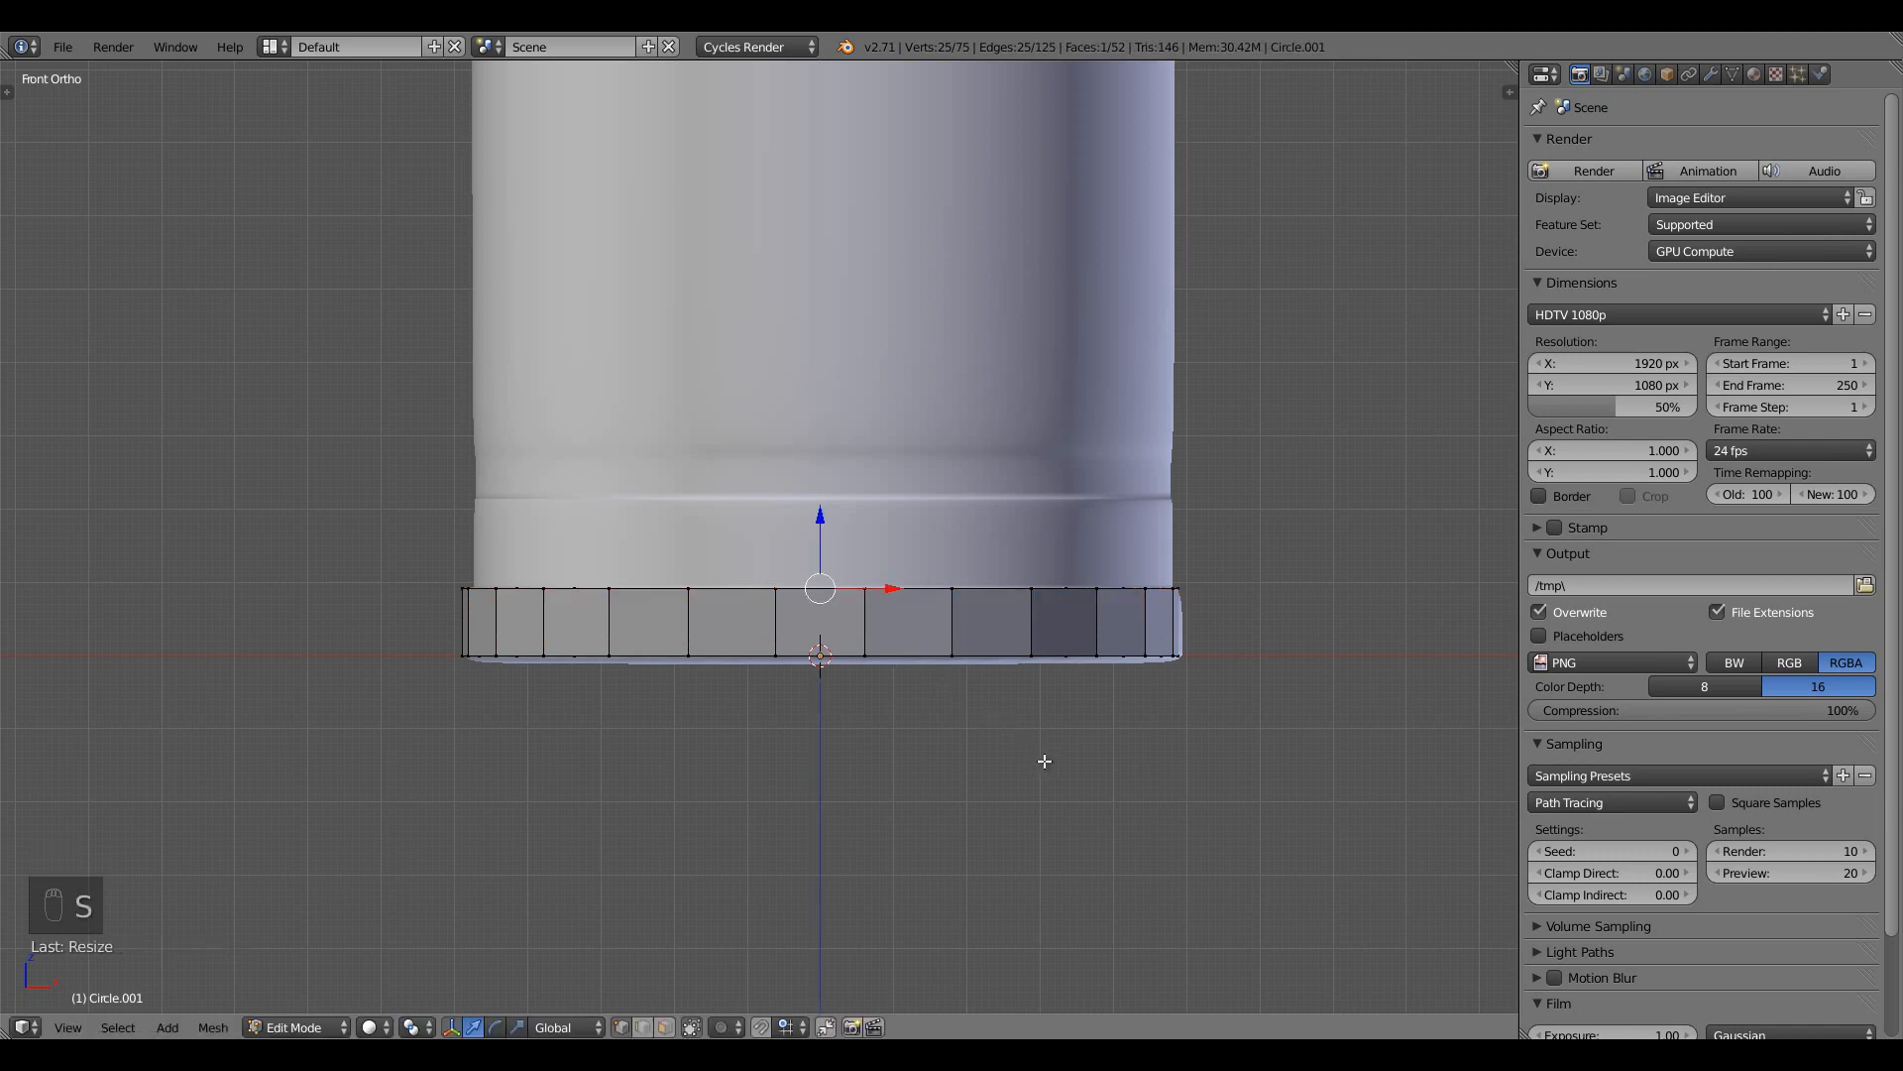
key("e")
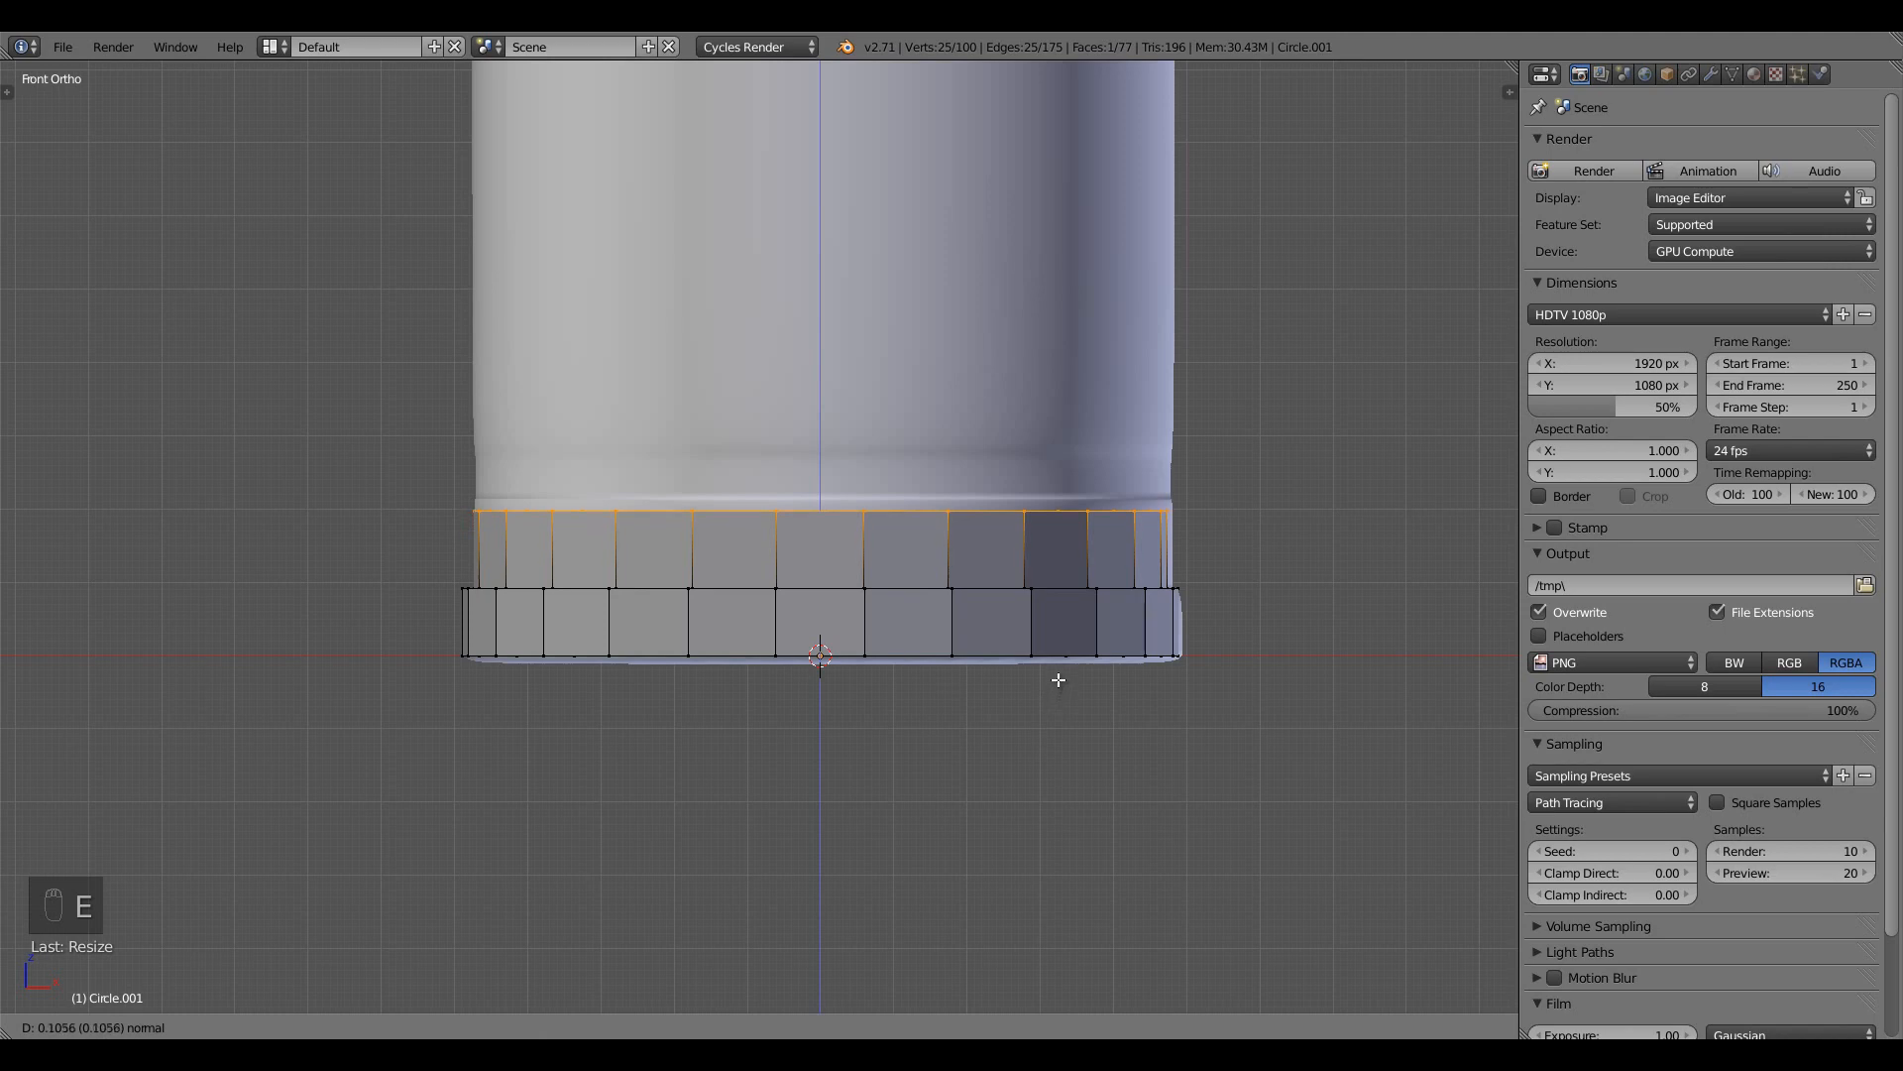
left_click(1057, 665)
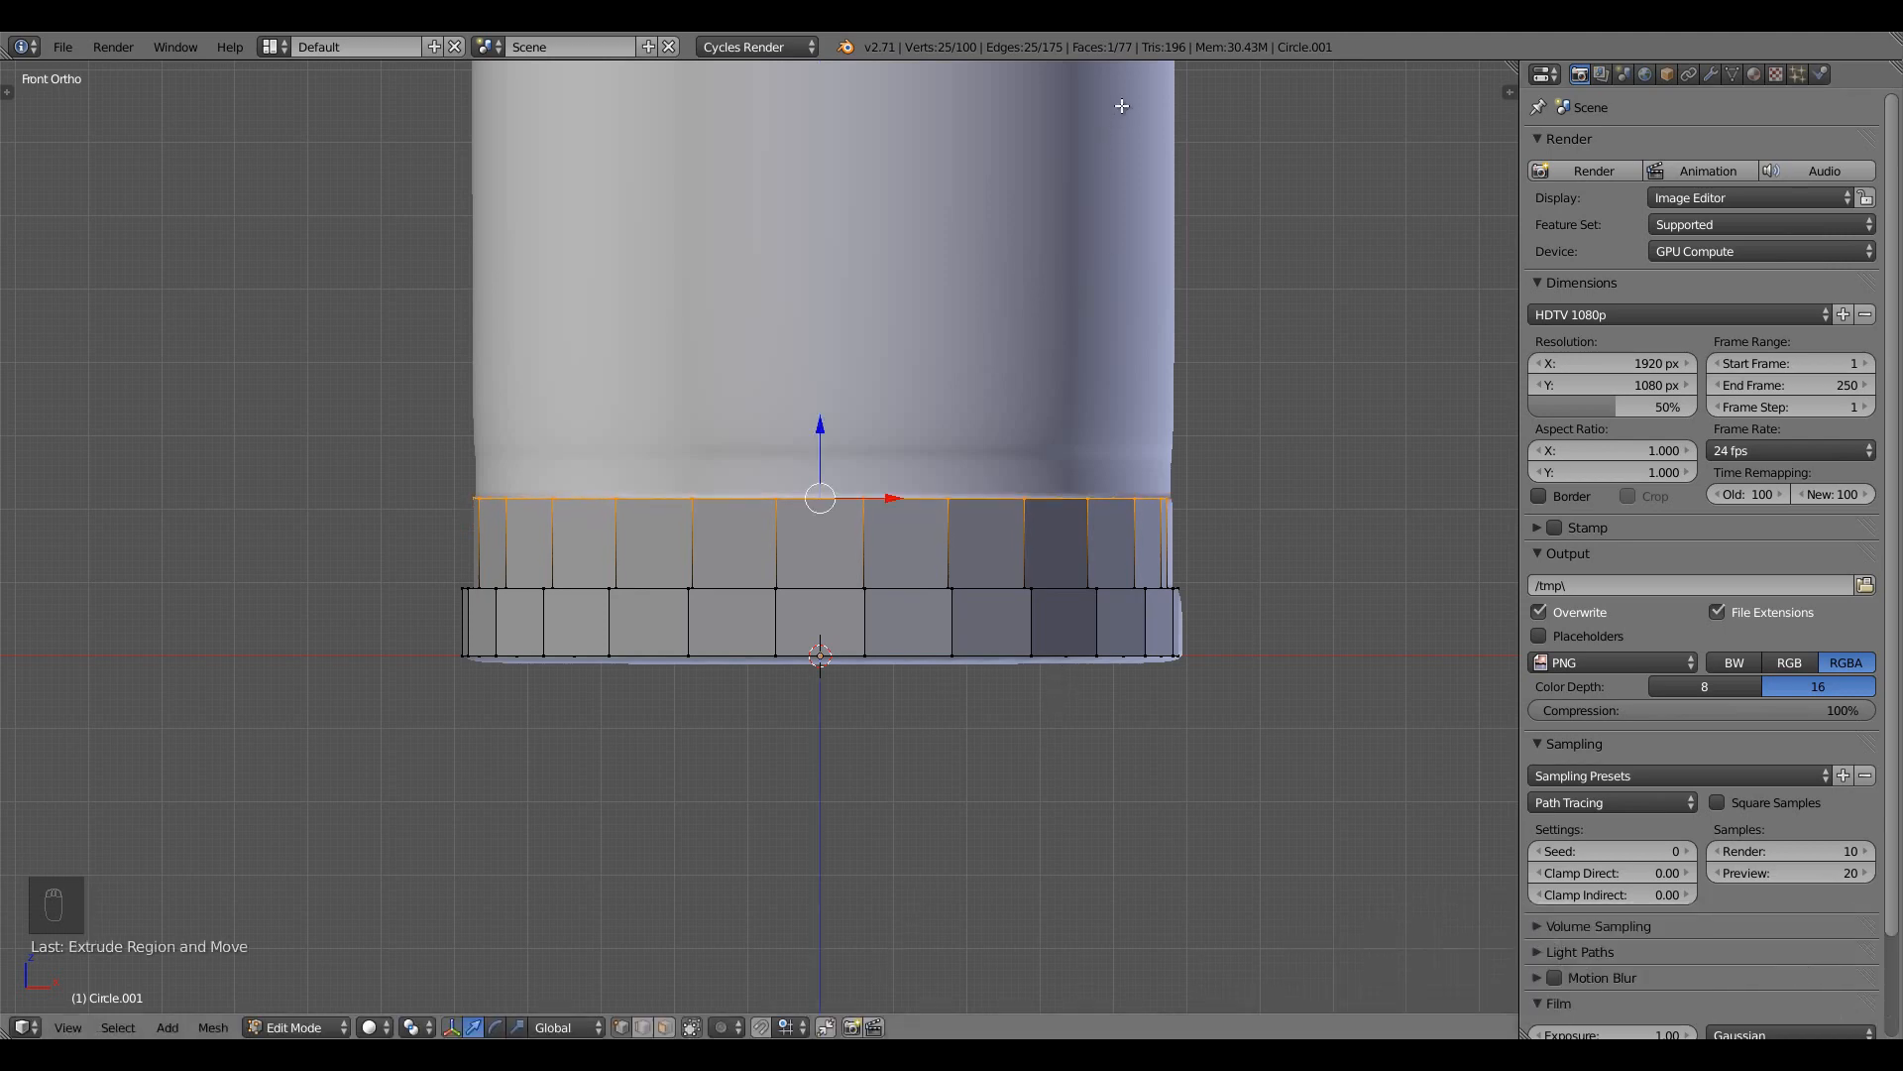
Extrude the upper face in place, scale it to about 0.986, and extrude it about 0.06 upward along the reference bullet
middle_click_drag(854, 614, 858, 650, "shift")
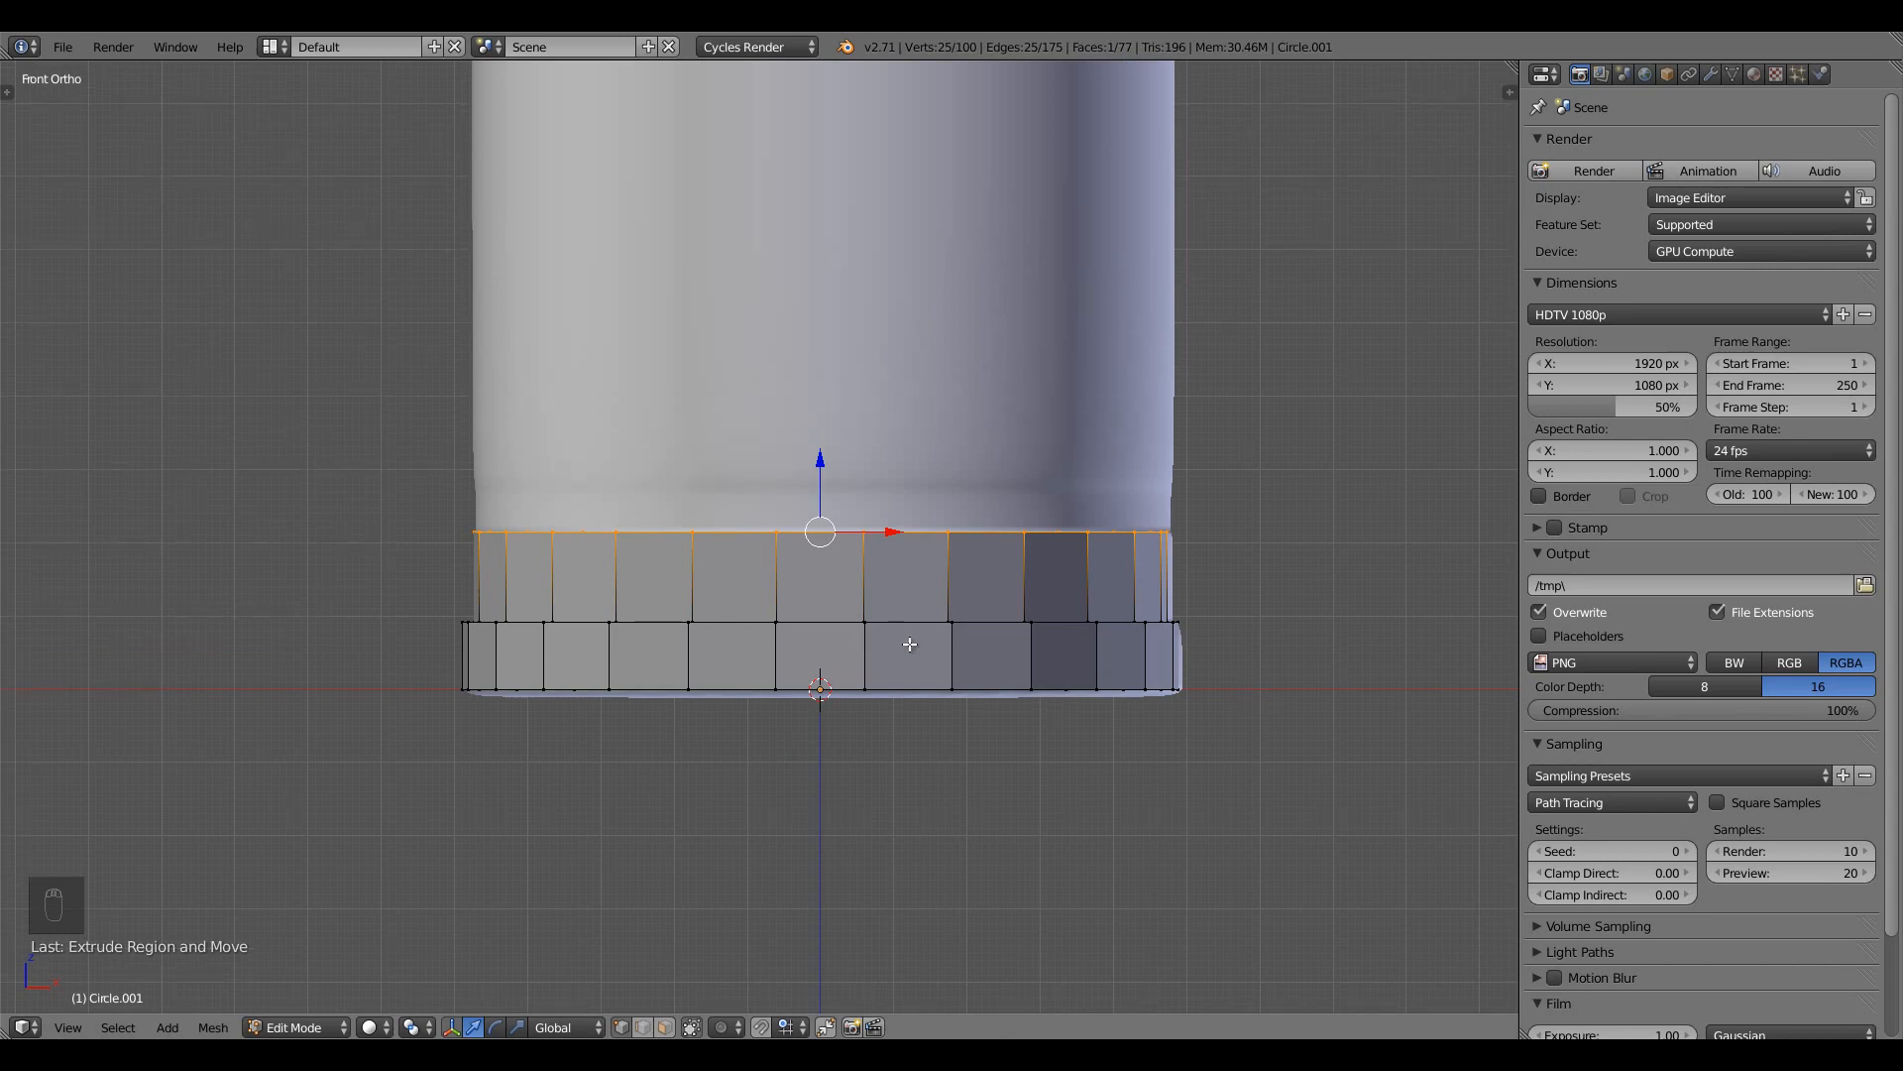
key("e")
key("s")
left_click(969, 666)
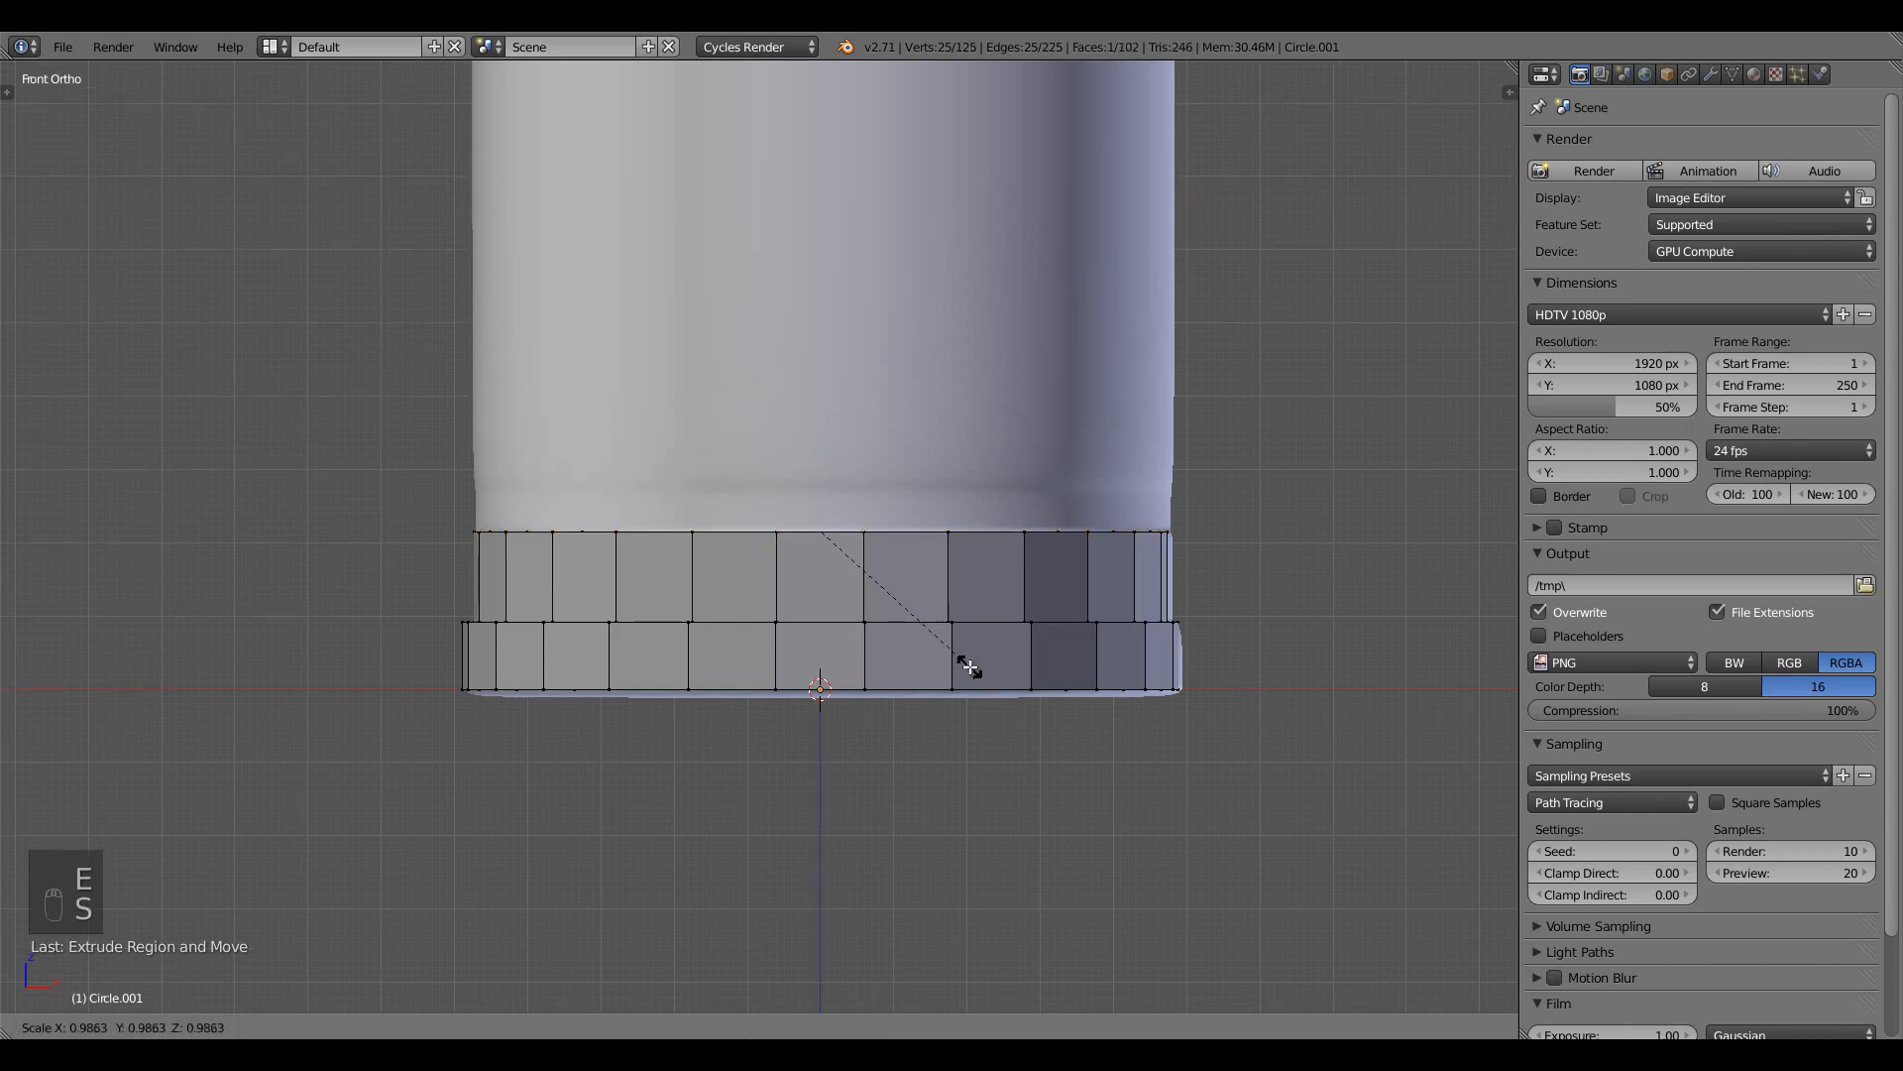
key("e")
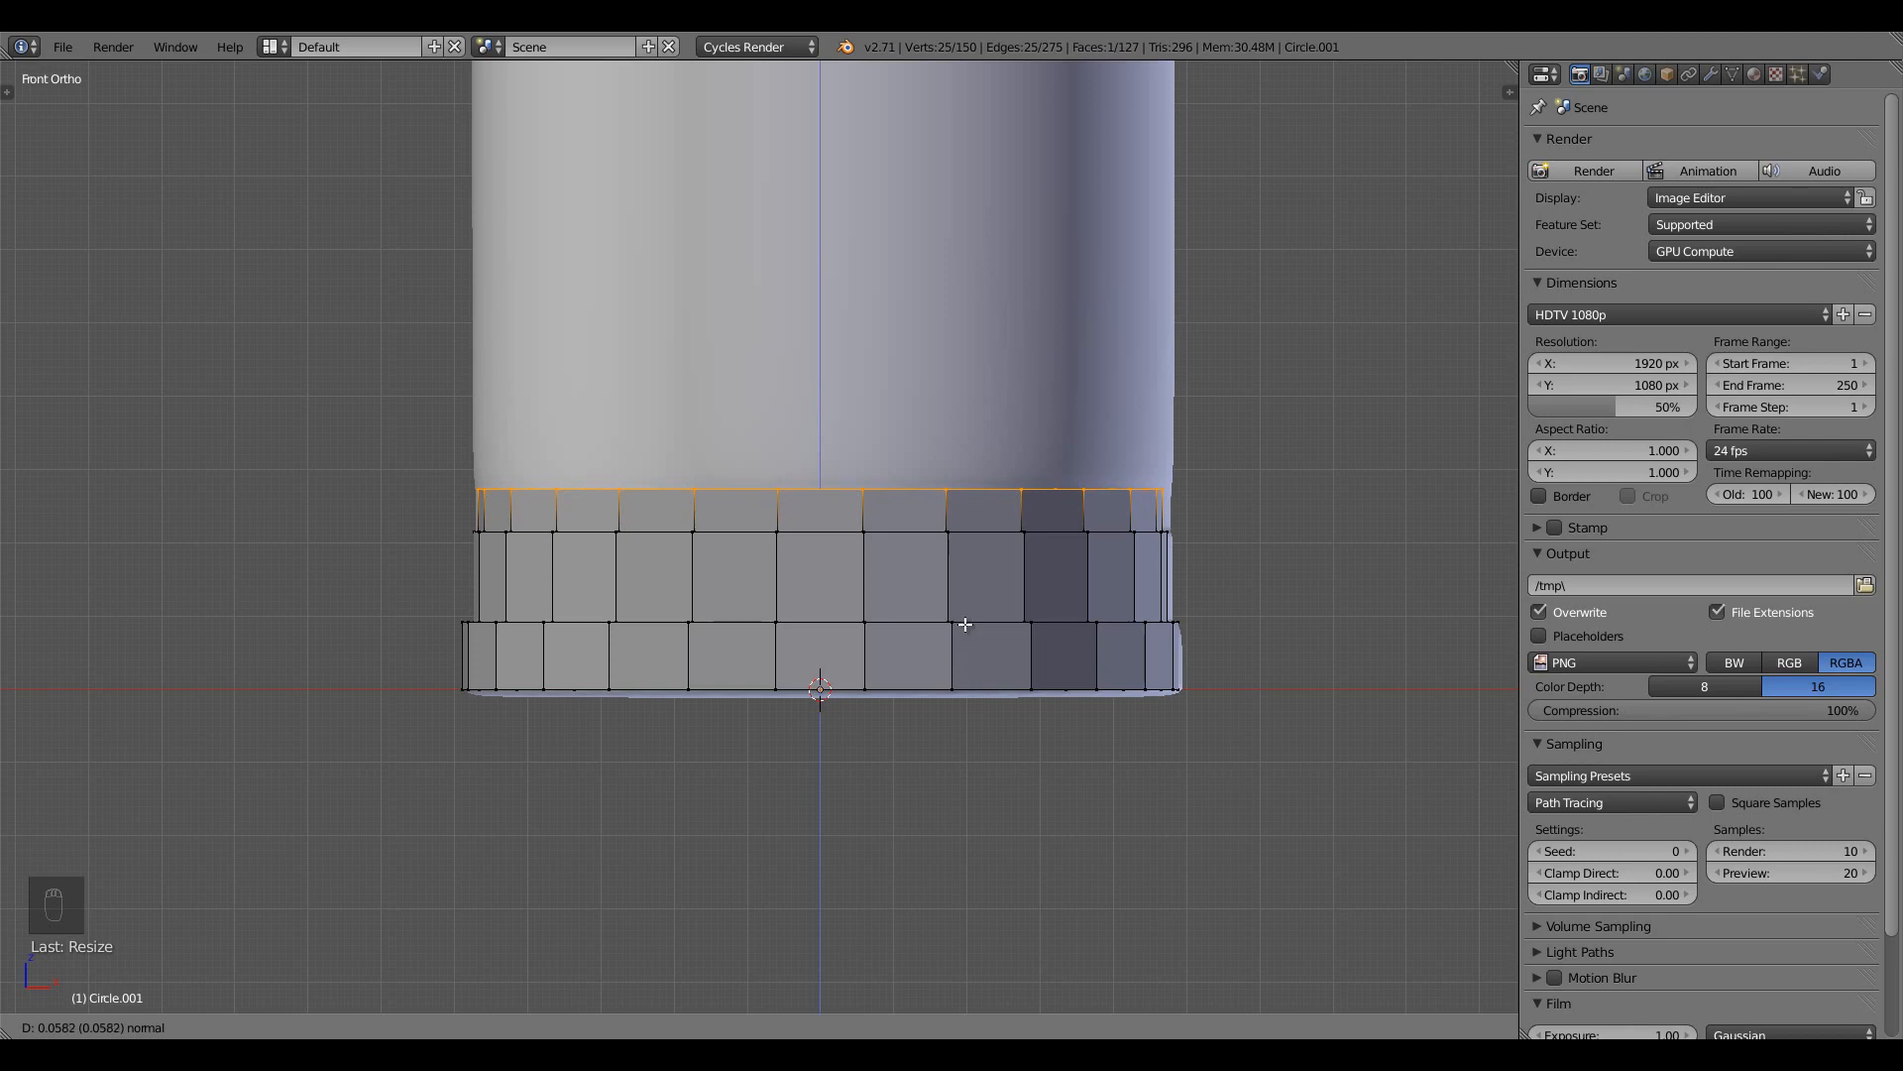
left_click(965, 623)
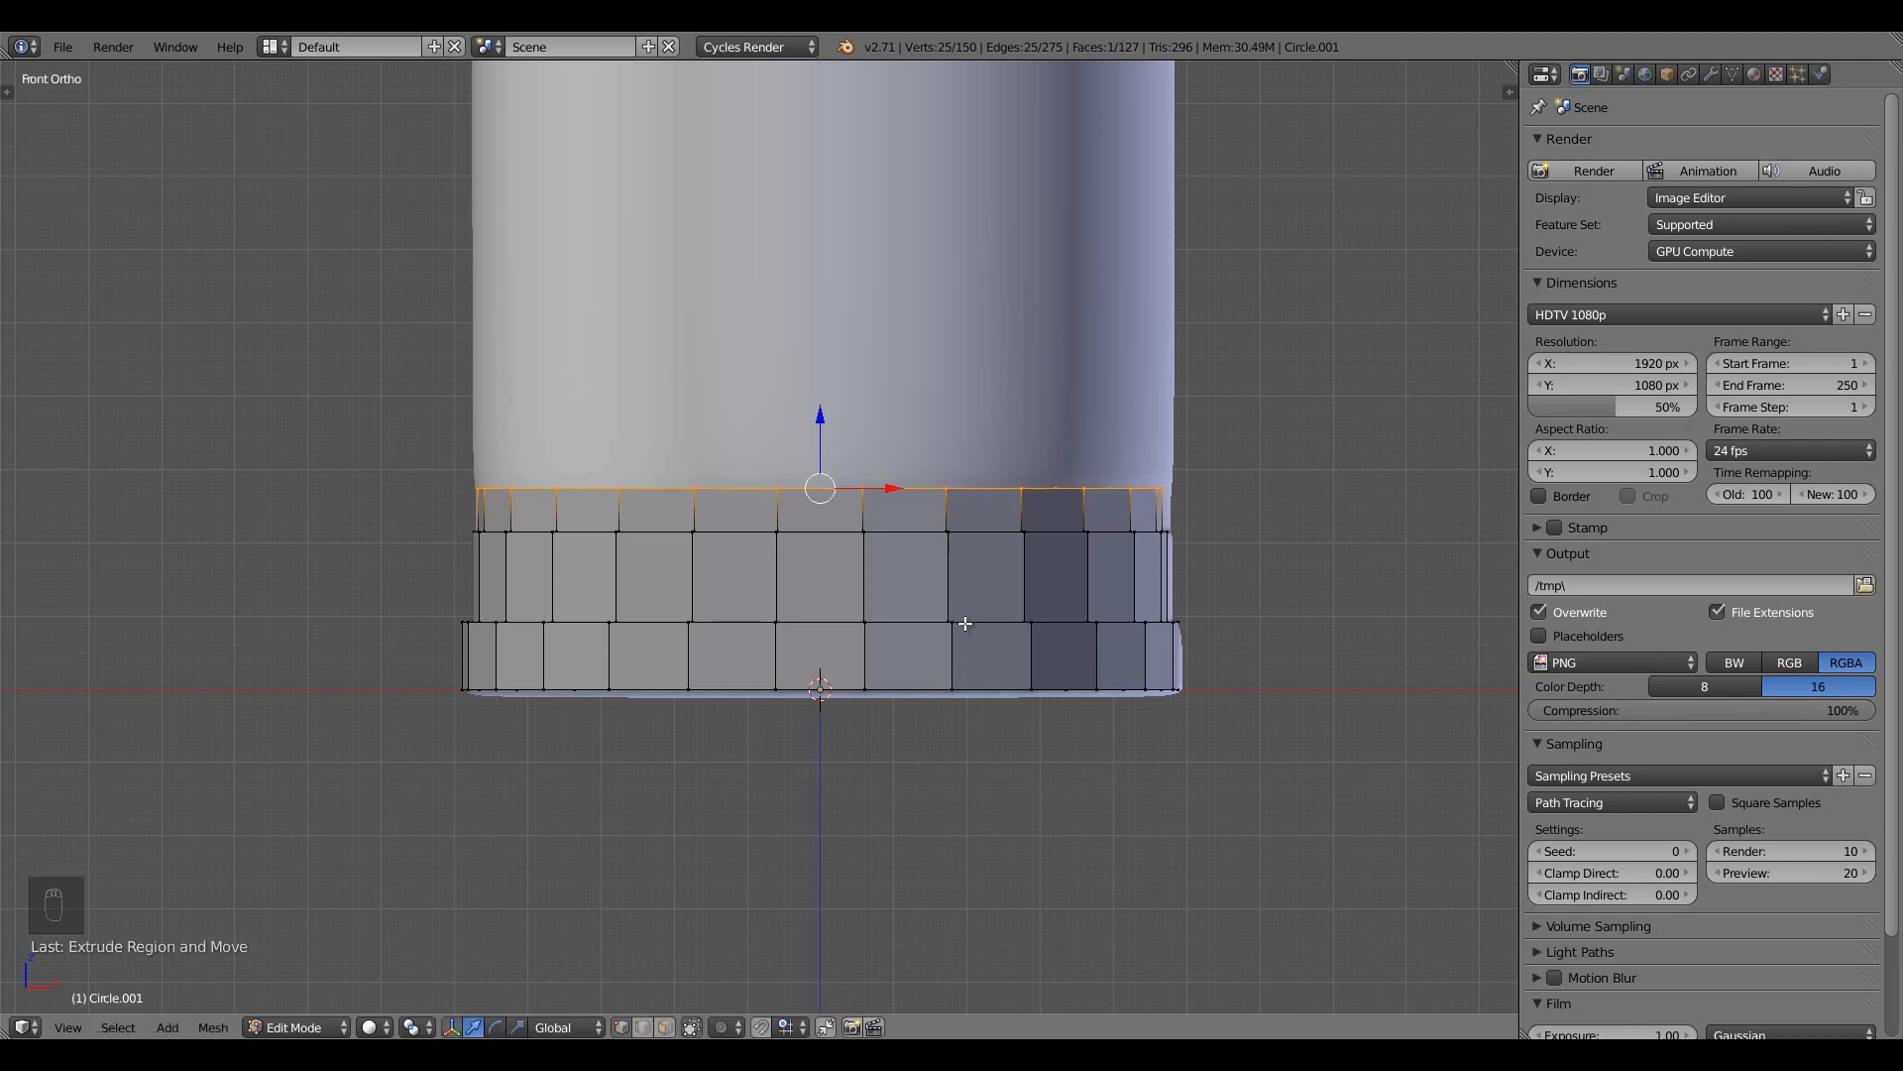
Extrude the selected upper face slightly upward and scale it to about 1.01 to match the reference casing's body width
key("e")
left_click(1010, 656)
key("s")
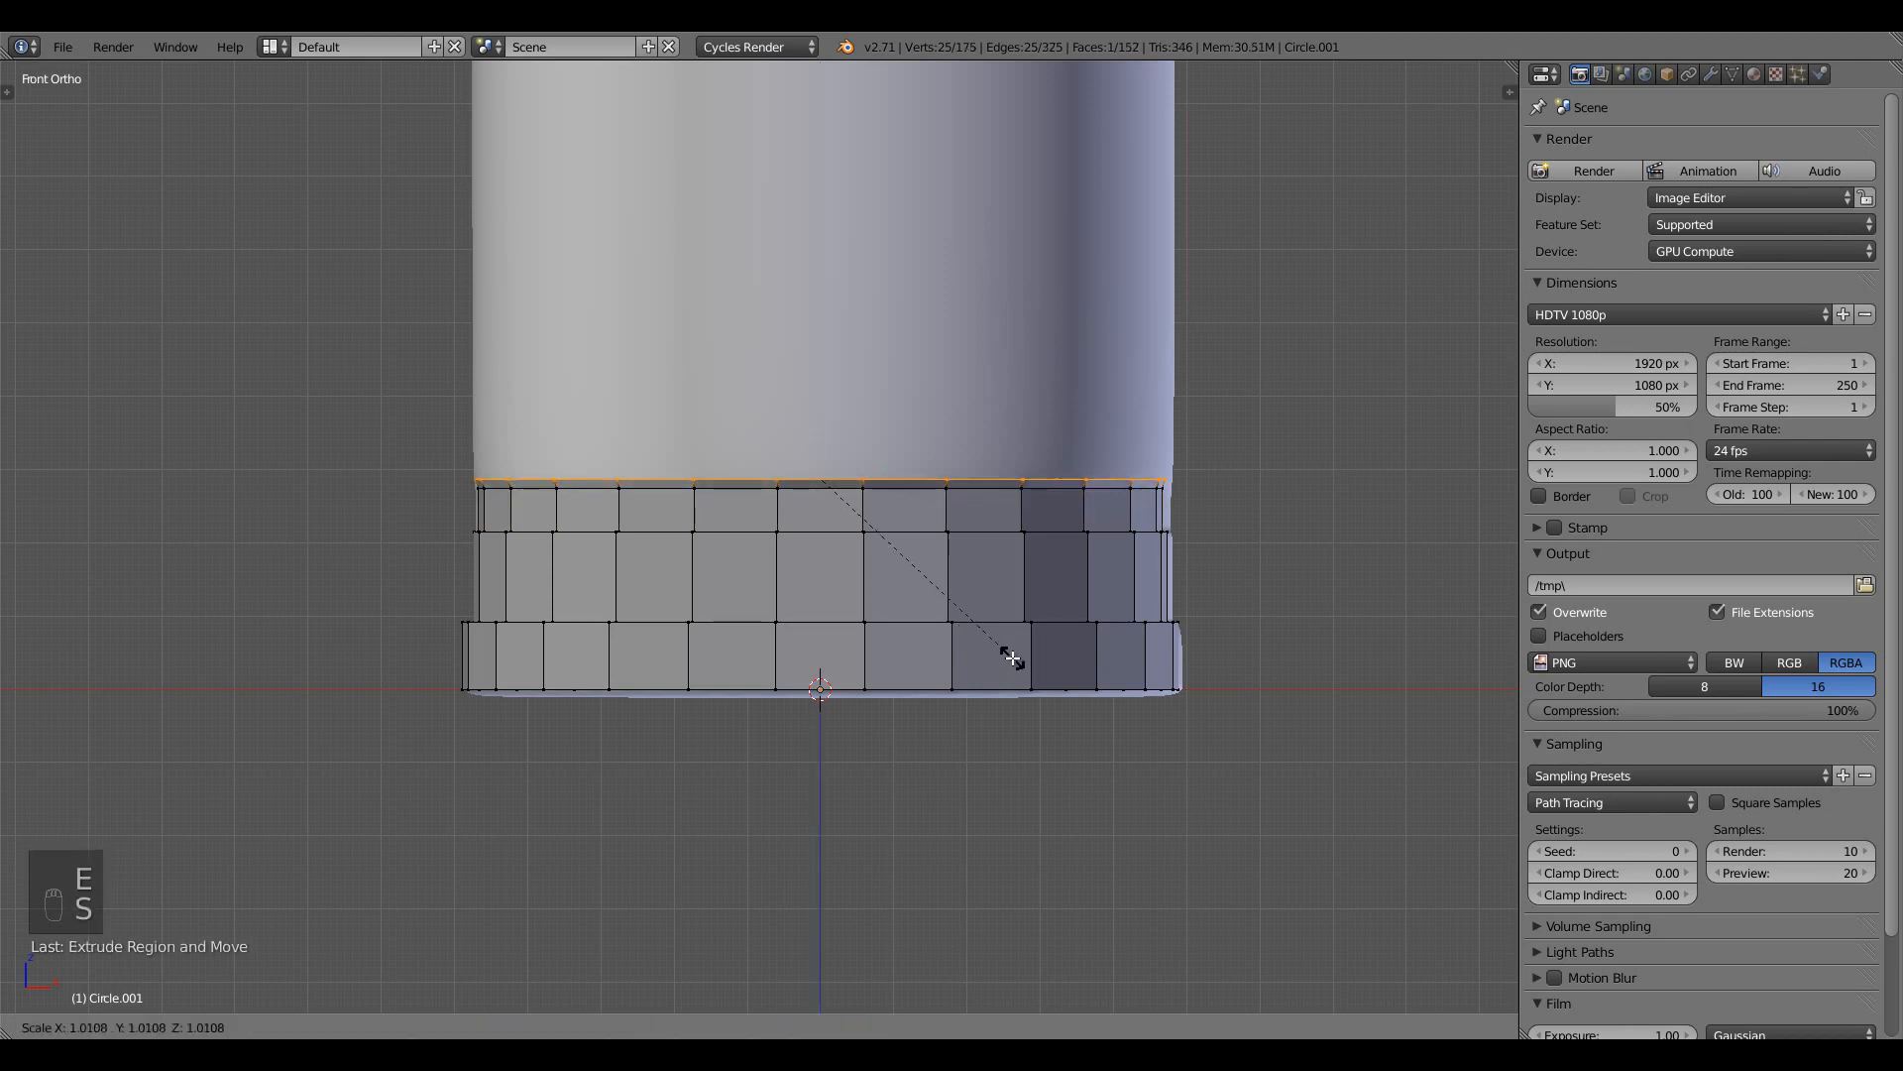
left_click(1011, 656)
Extrude the upper face up the straight casing body in two sections, the second about 1.32 long, ending just below the reference's shoulder
middle_click_drag(1004, 676, 1009, 997, "shift")
scroll(959, 459, "down", 4)
middle_click_drag(959, 459, 959, 662, "shift")
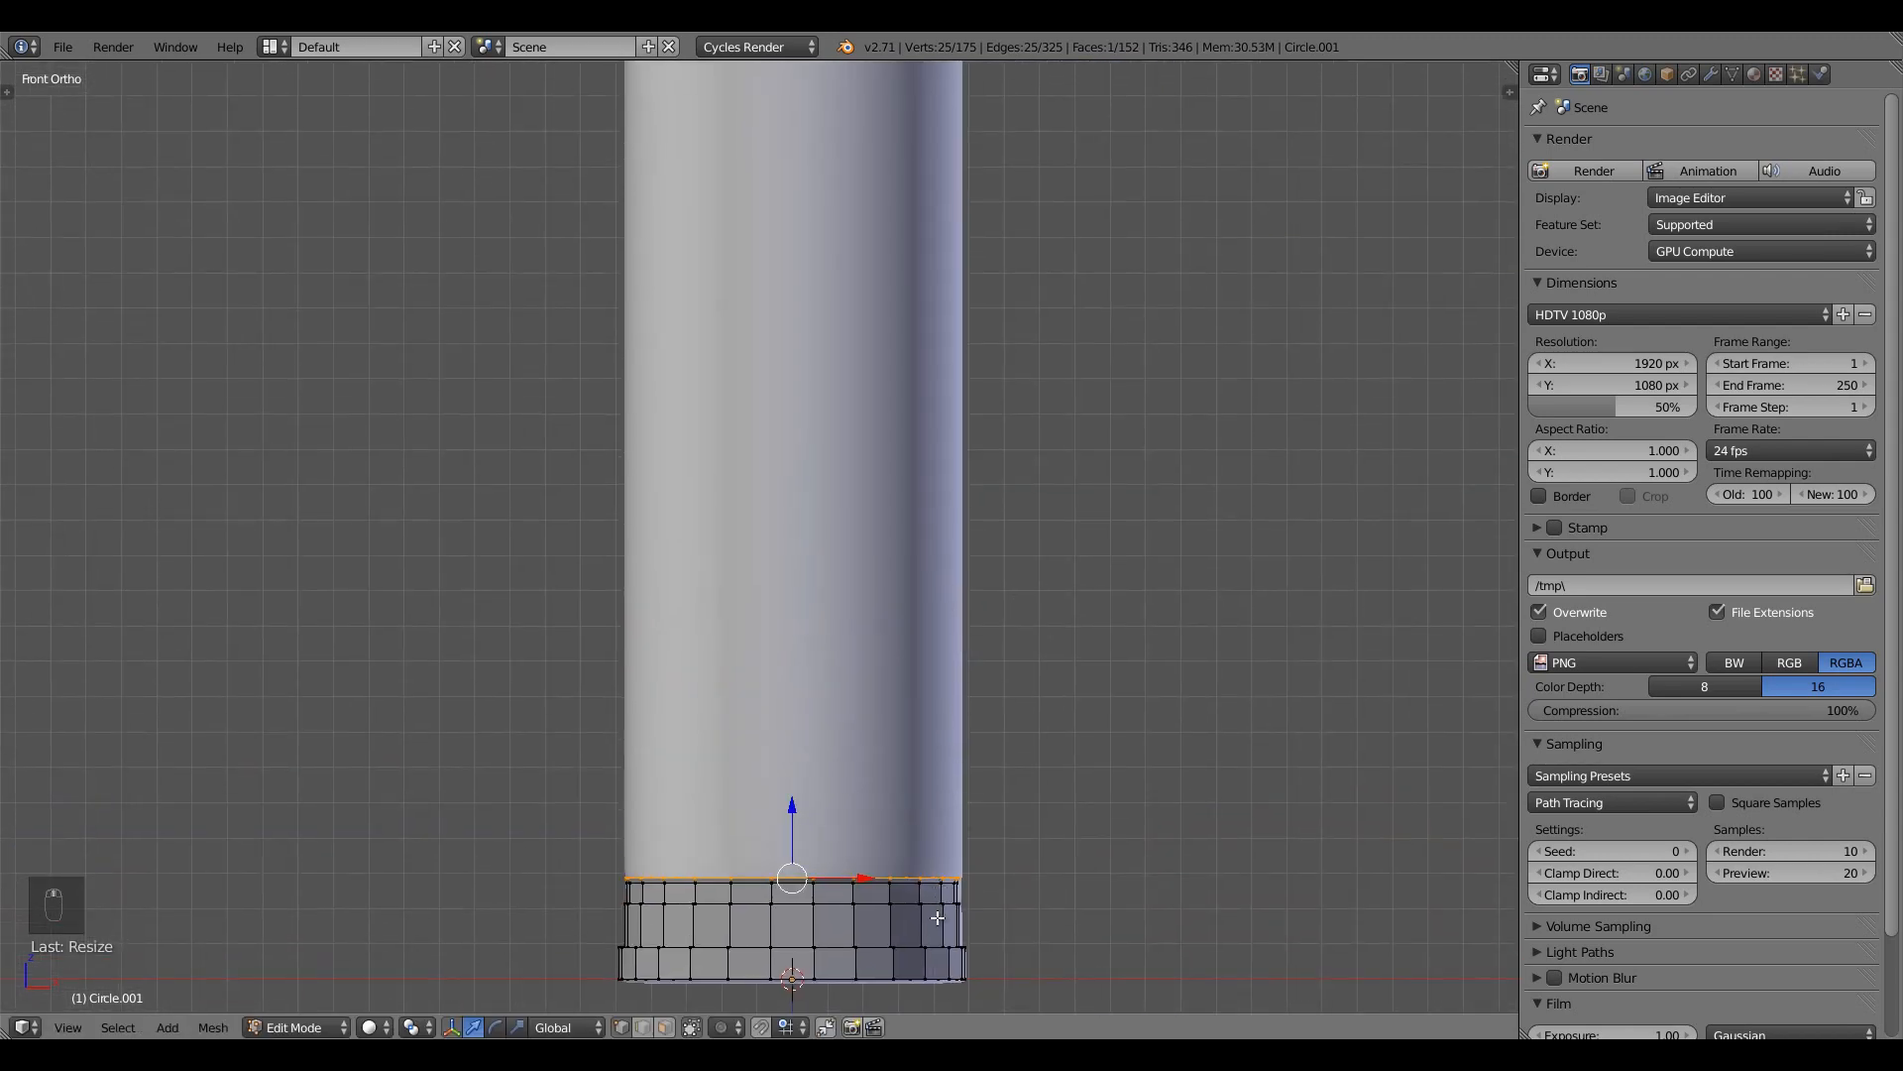
key("e")
left_click(978, 85)
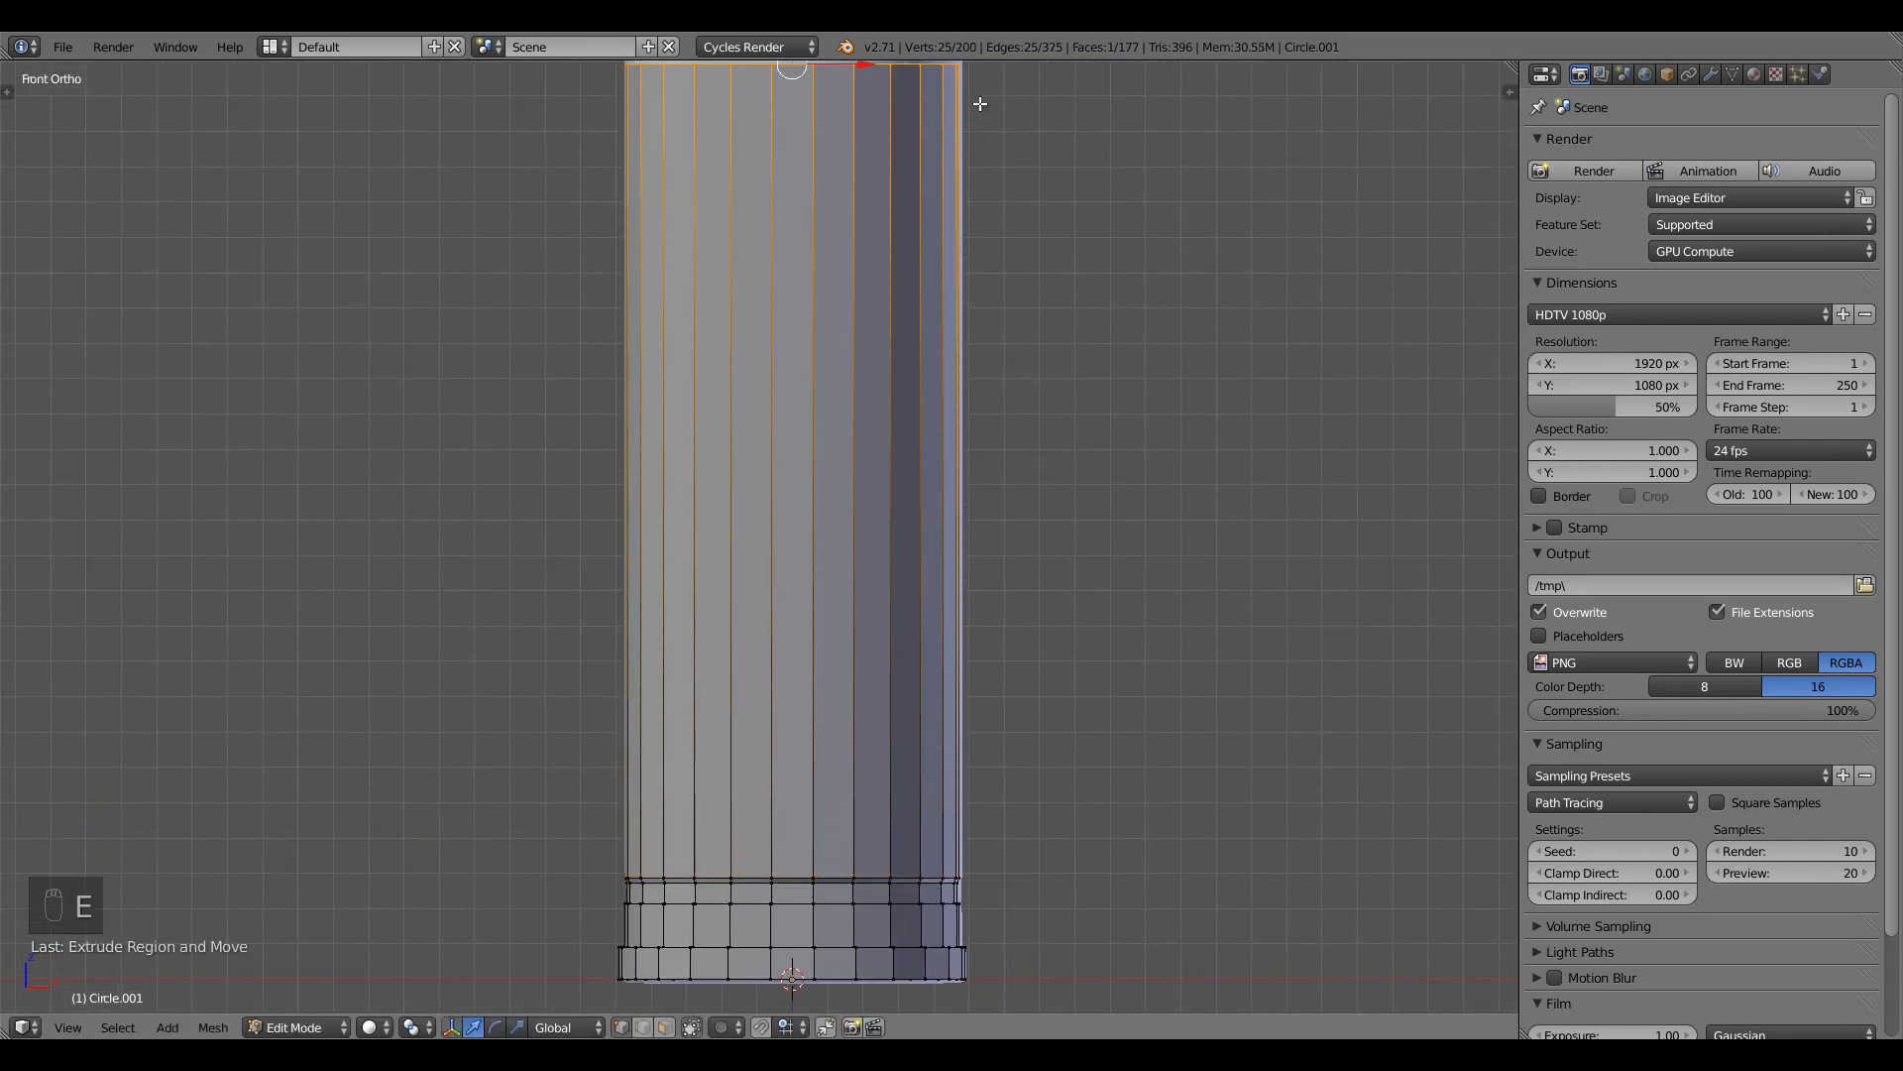
middle_click_drag(978, 85, 998, 783, "shift")
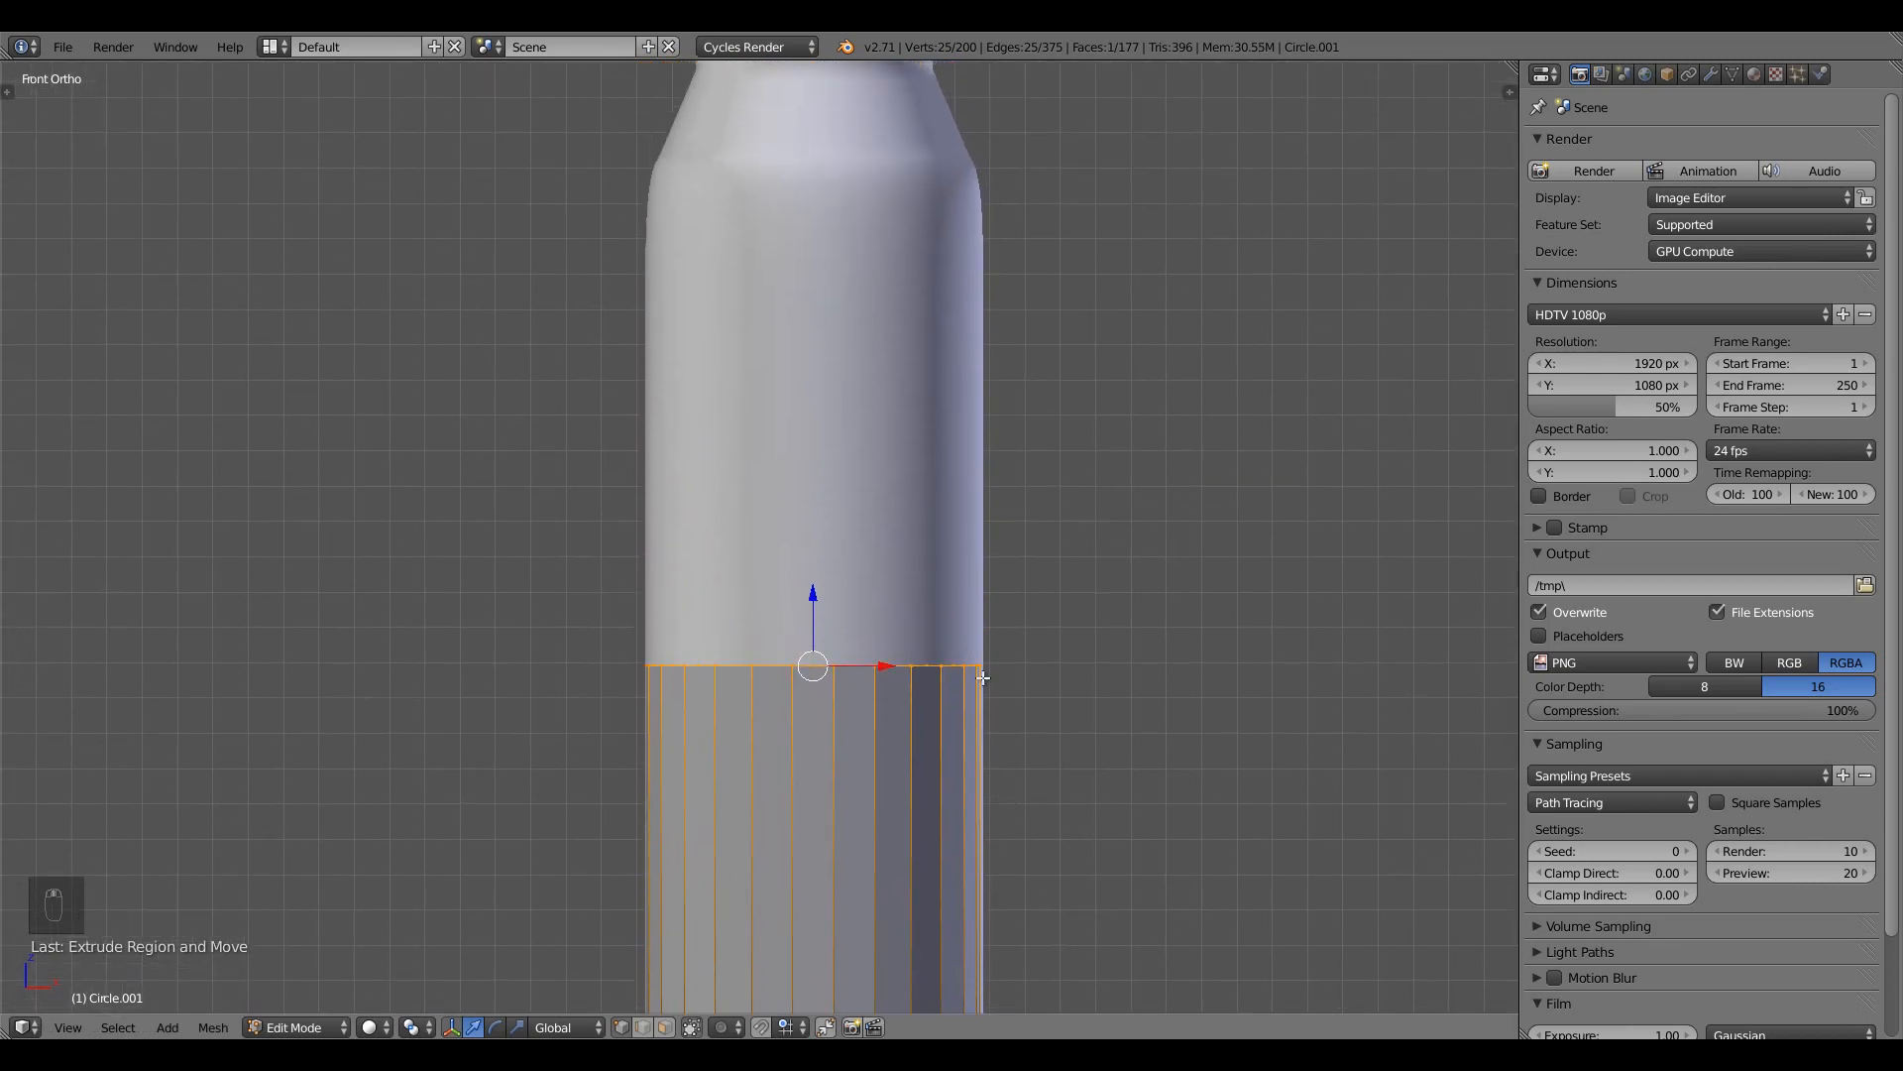
key("e")
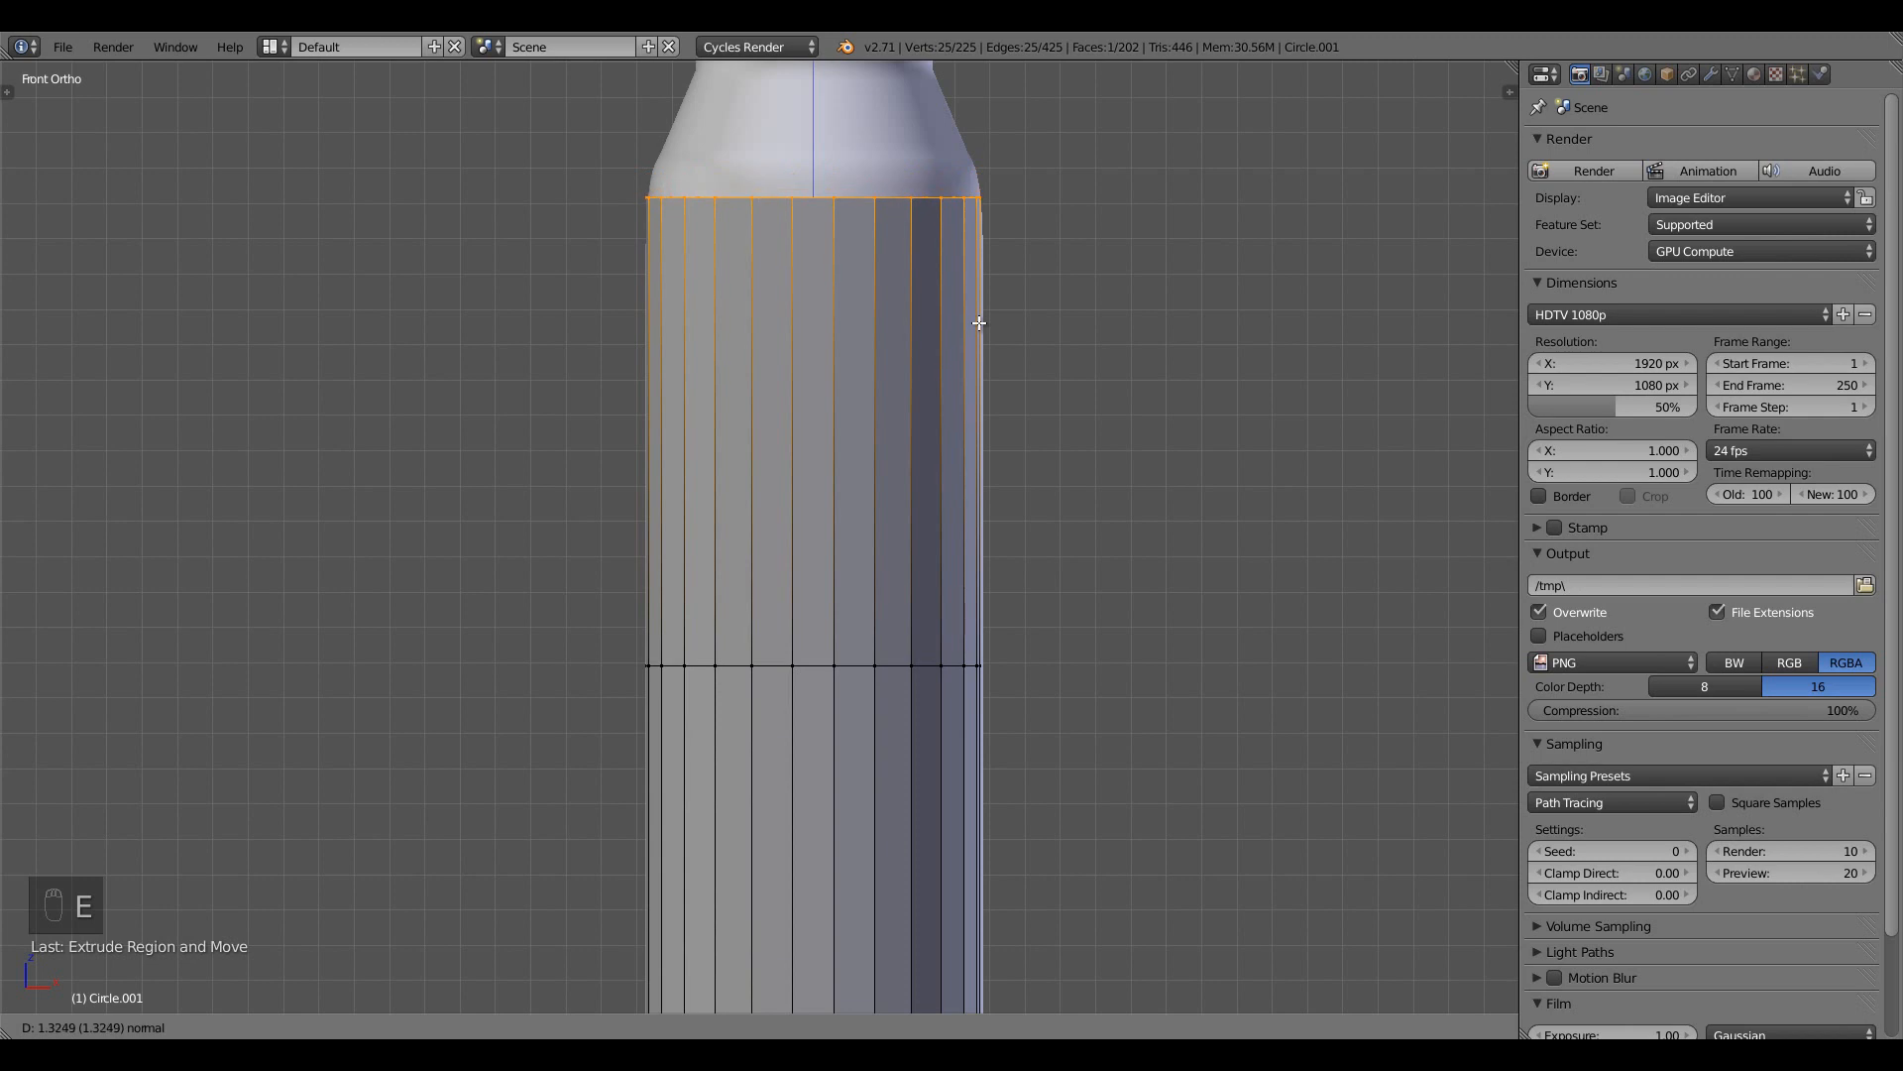
left_click(980, 314)
Extrude two short rings up the rounded start of the shoulder, scaling the first to about 0.98 and narrowing the second to the reference outline
middle_click_drag(980, 312, 900, 760, "shift")
scroll(1027, 733, "up", 3)
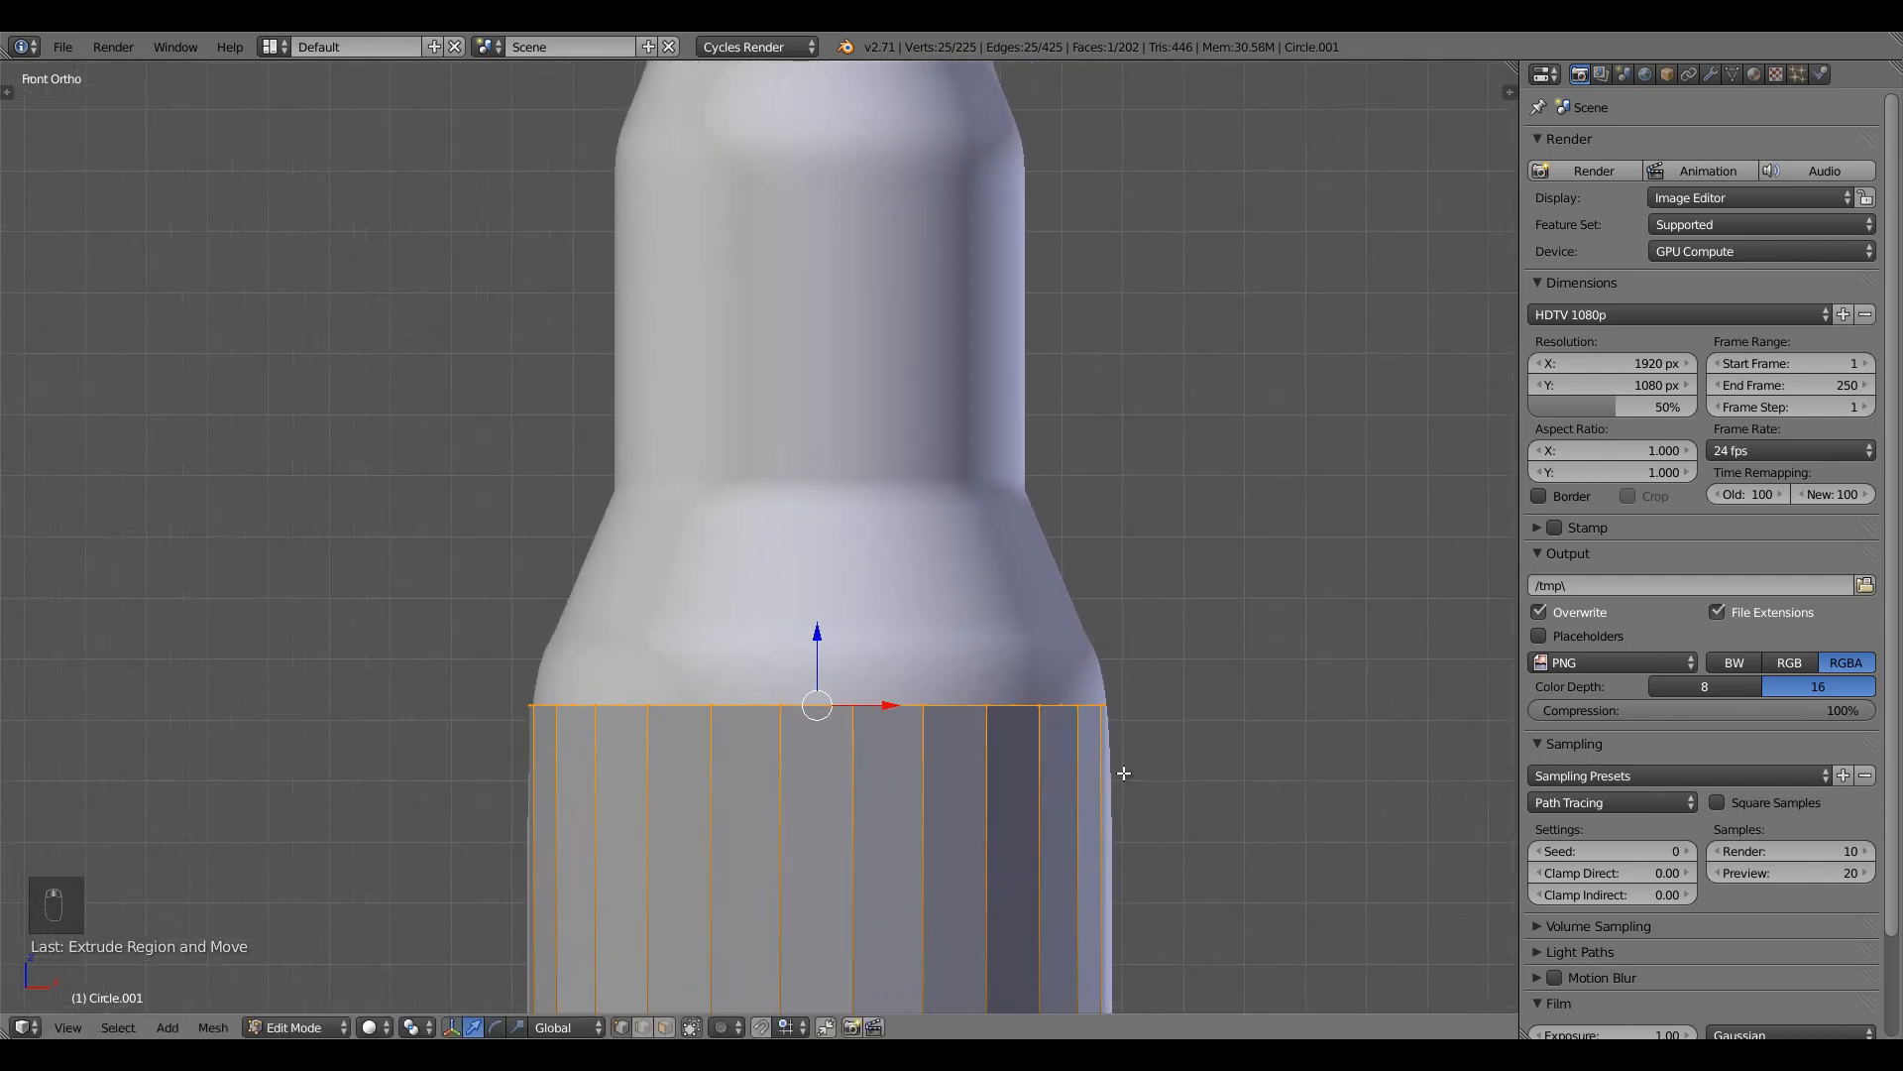
key("e")
left_click(1136, 729)
key("s")
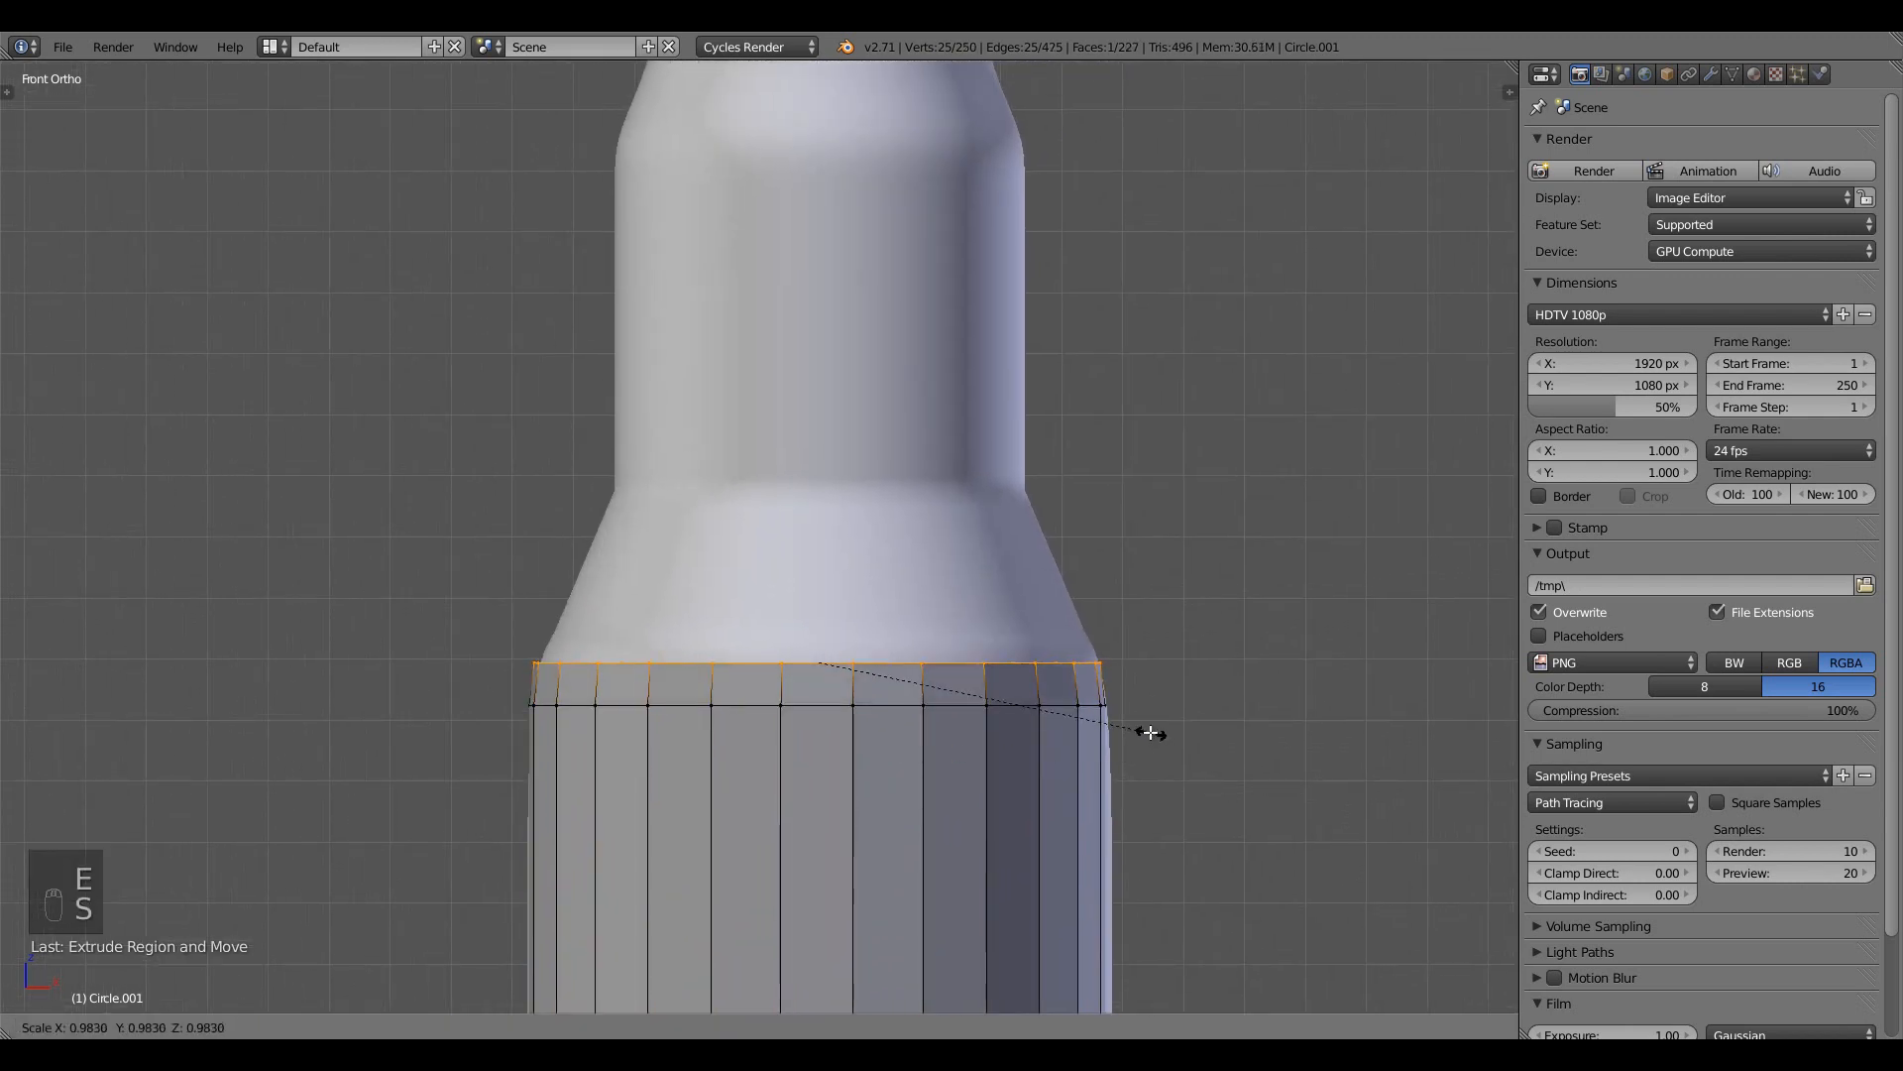
left_click(1149, 726)
key("e")
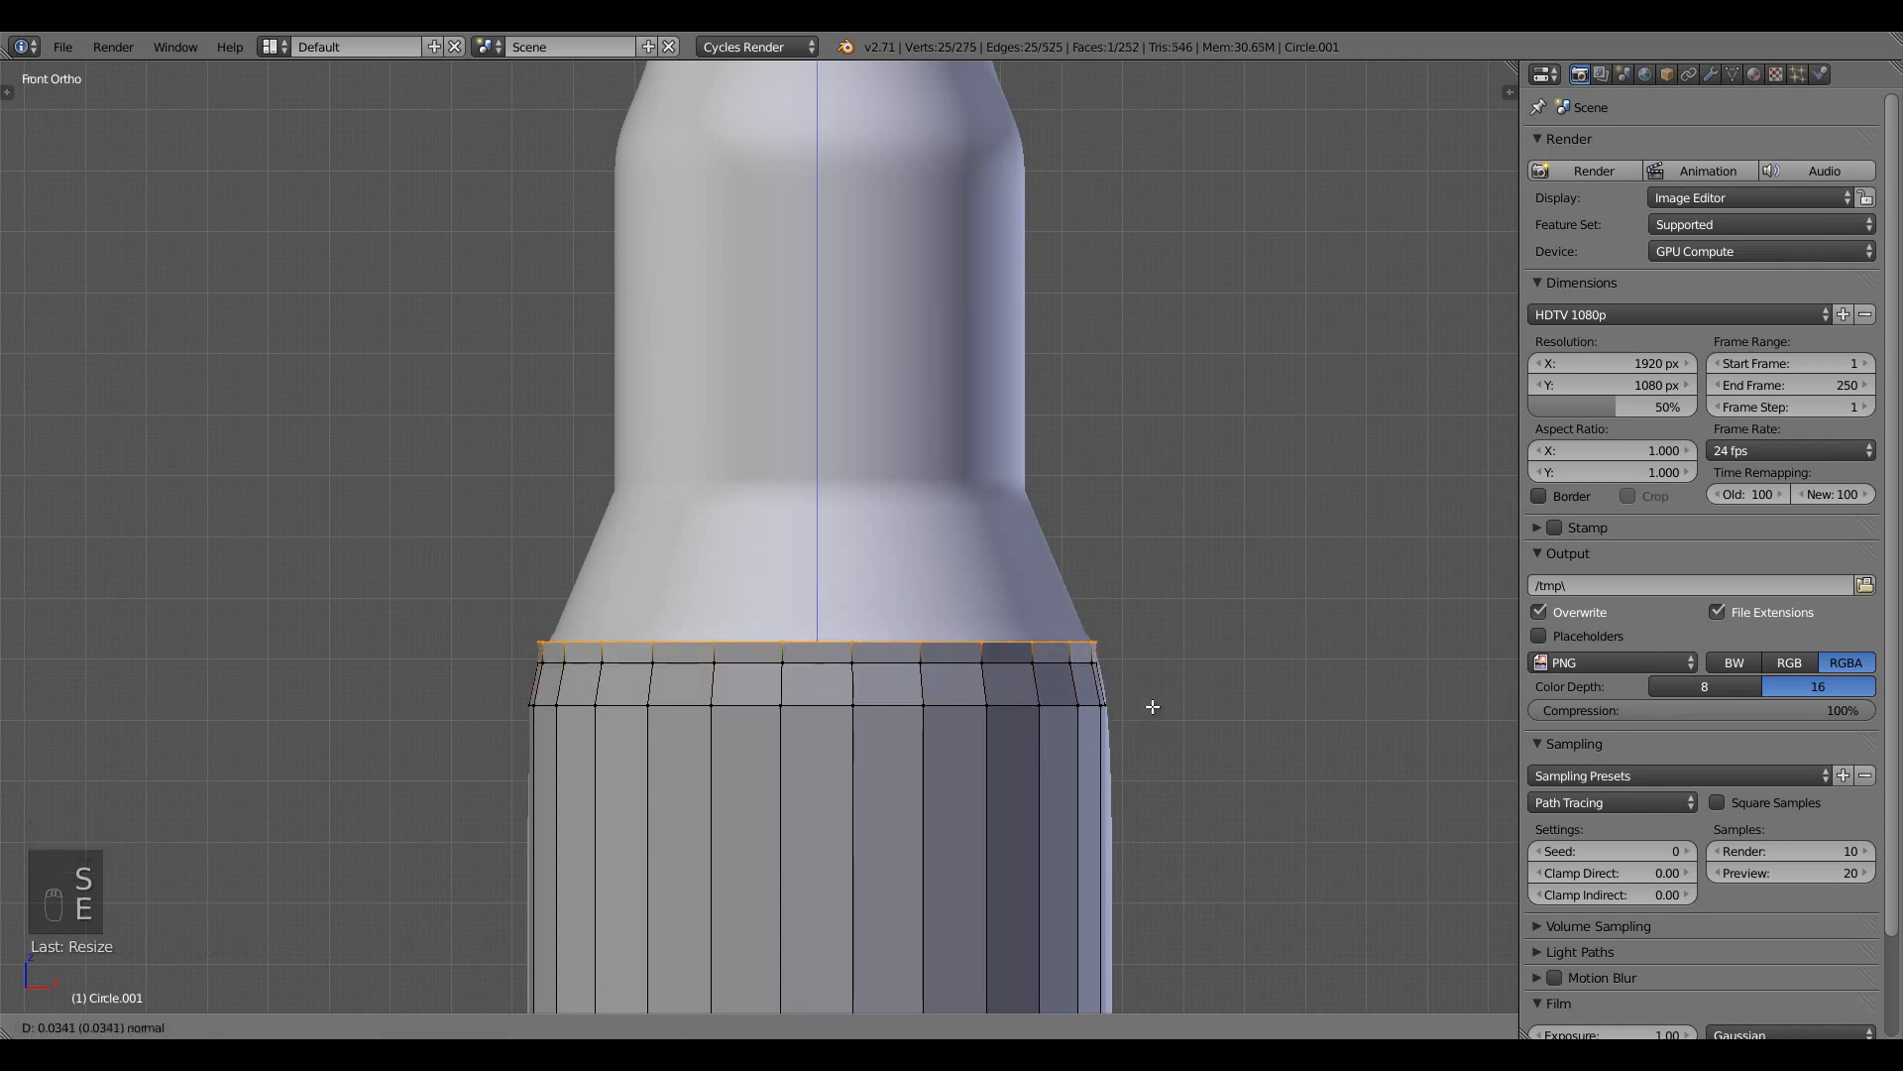
left_click(1134, 694)
key("s")
left_click(1138, 702)
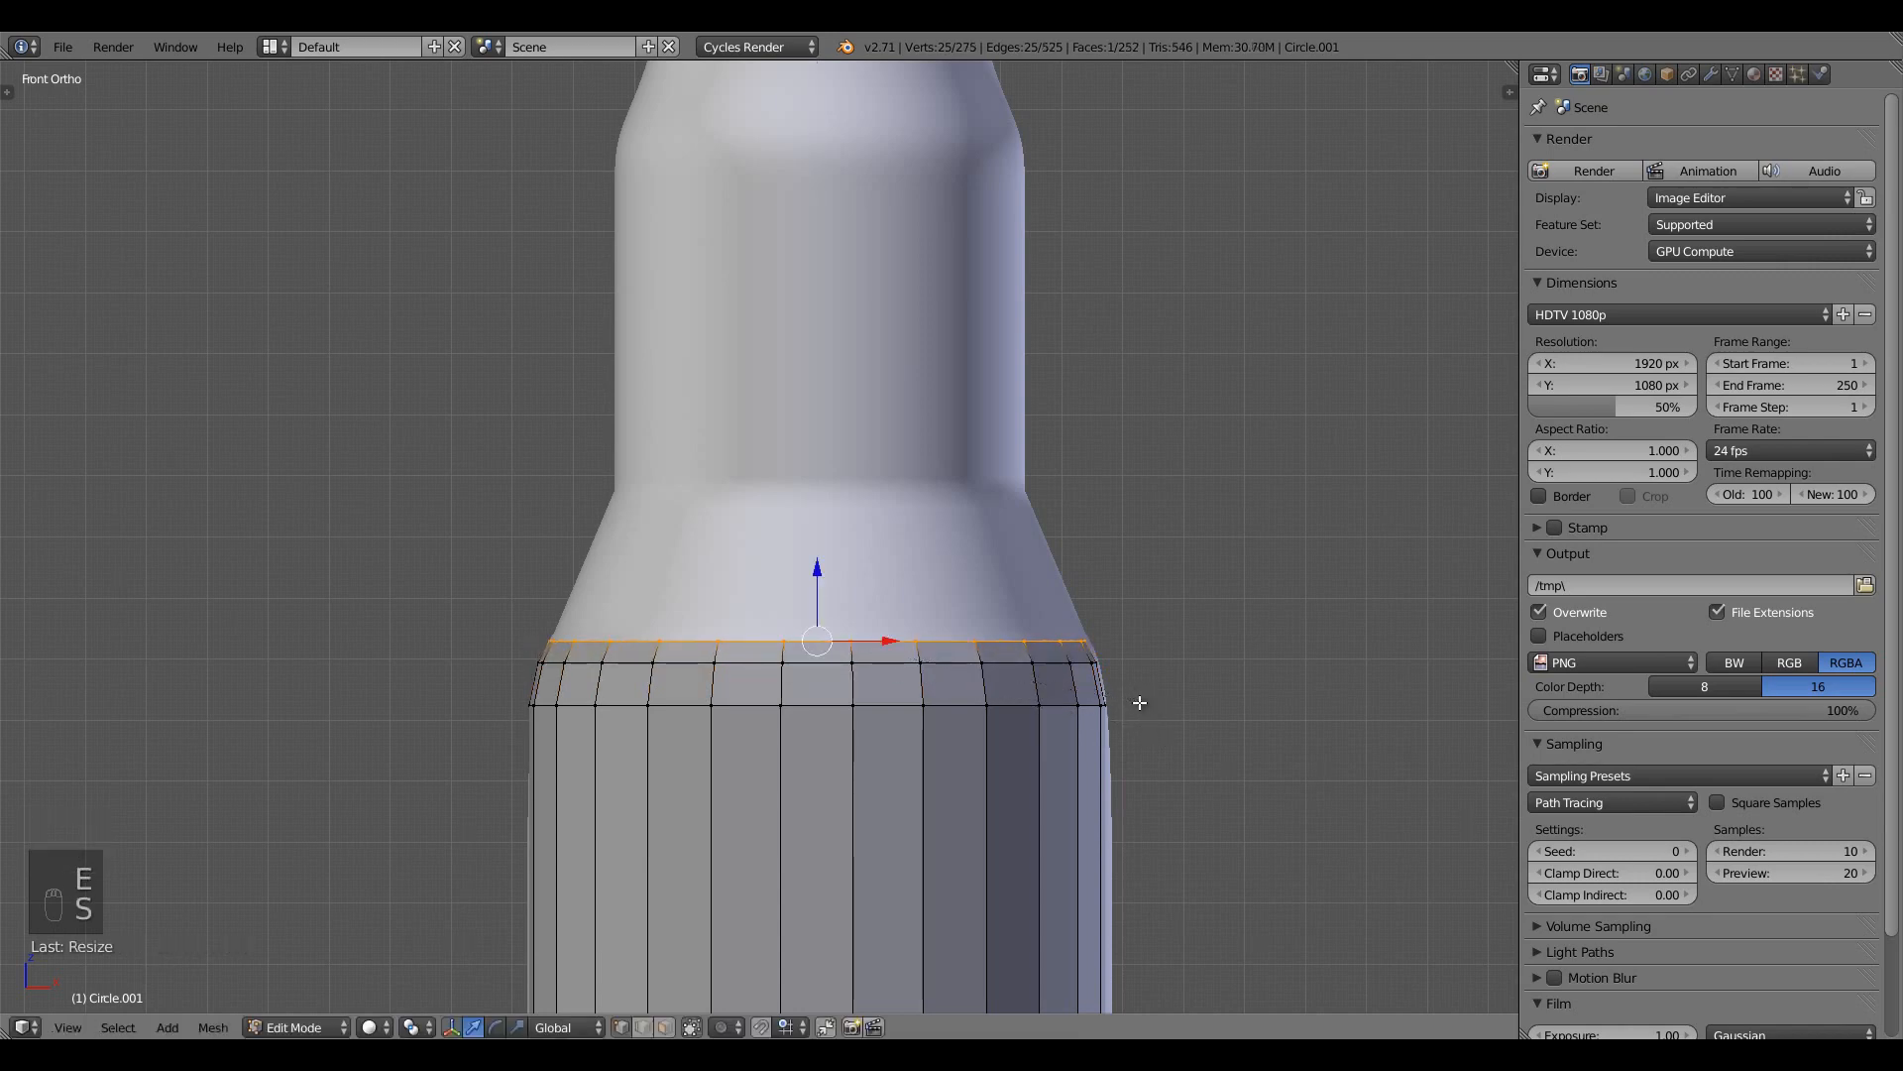
Extrude two more rings up the sloping shoulder, scaling them to about 0.95 and 0.94 to follow the reference's taper
key("e")
left_click(1146, 666)
key("s")
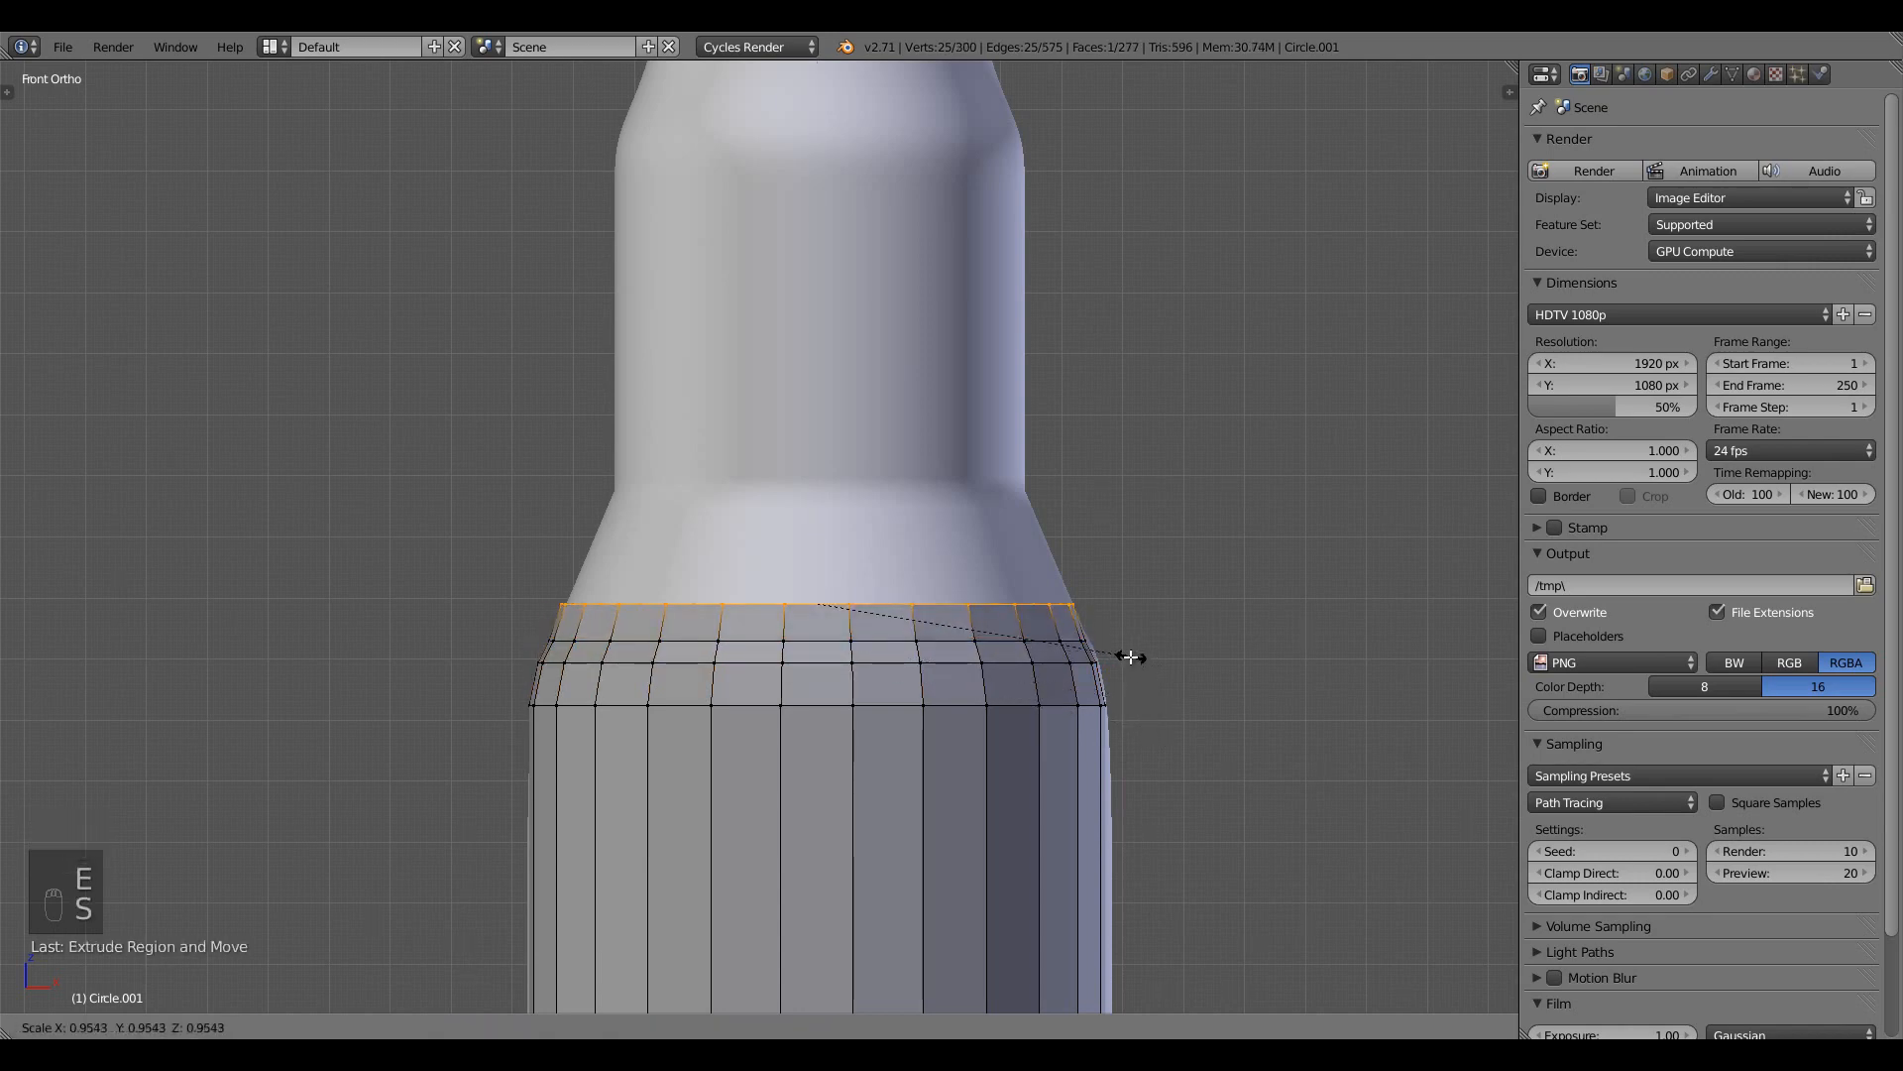
left_click(1128, 656)
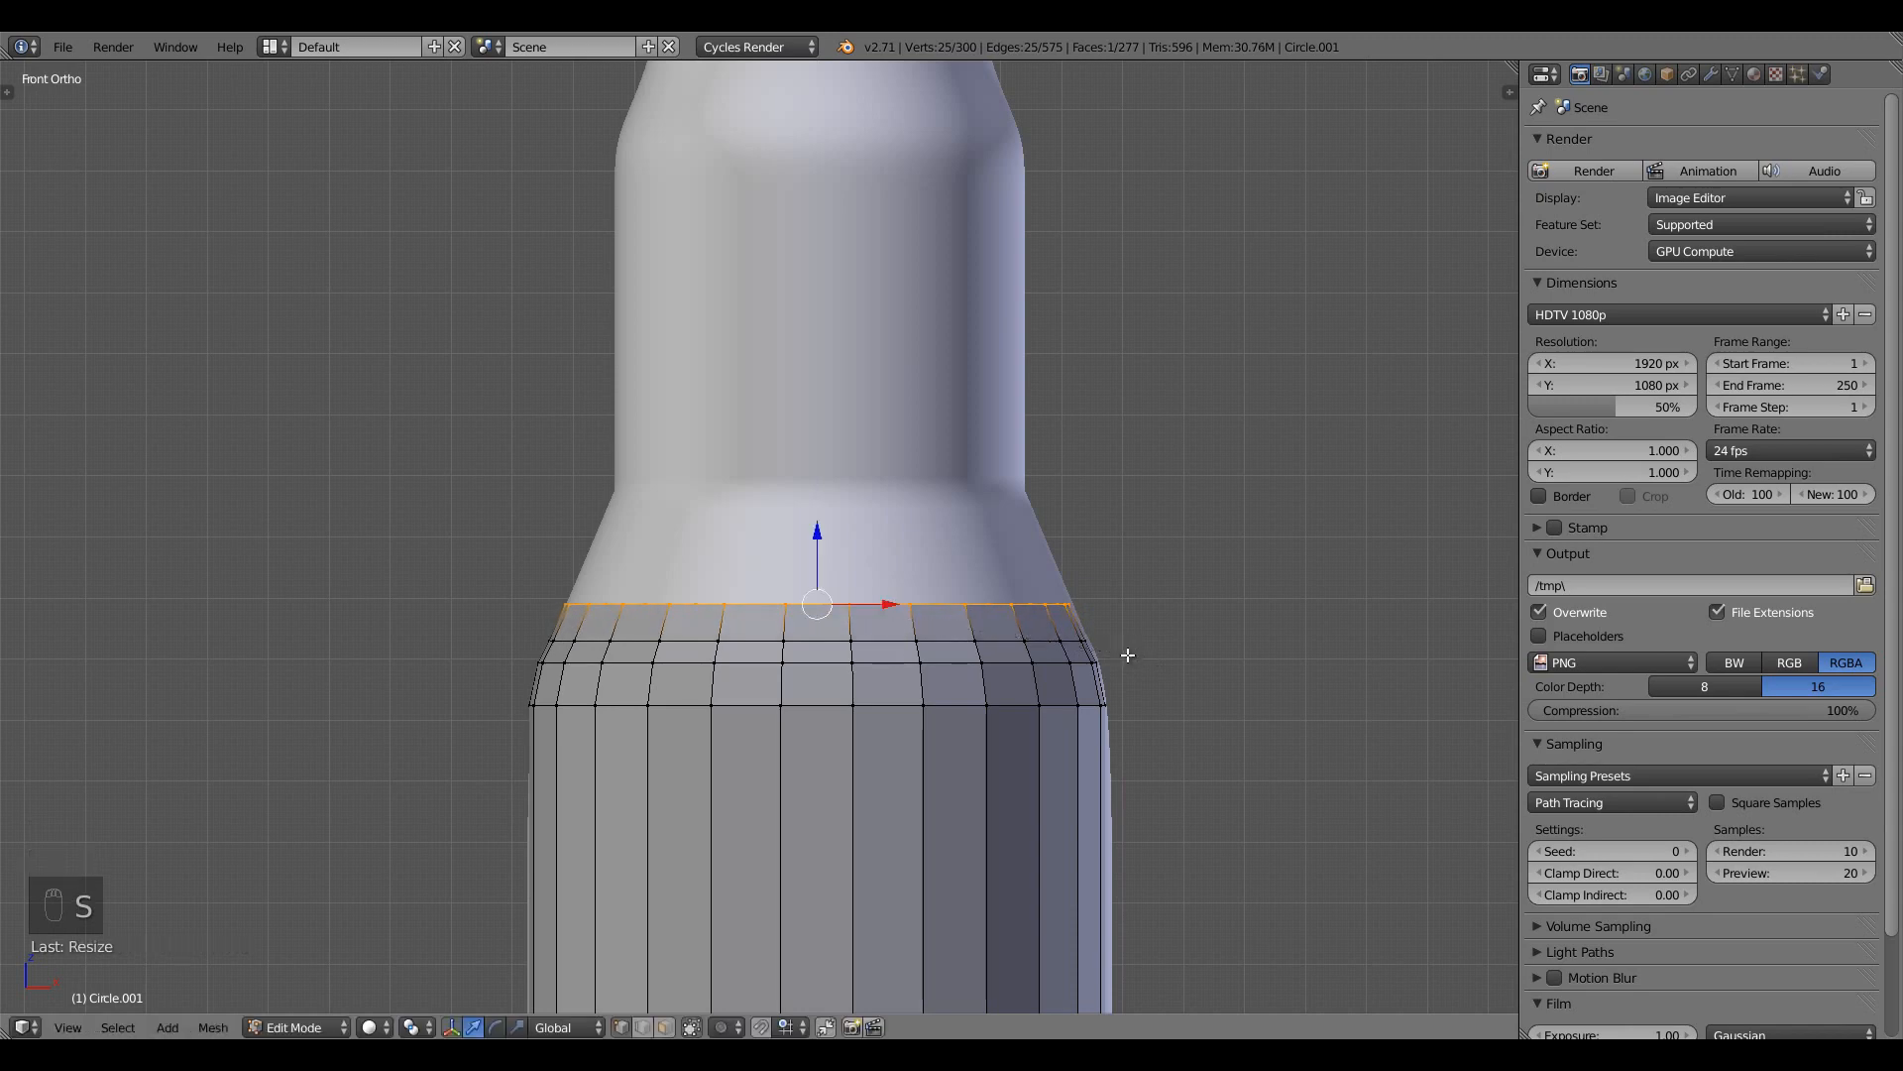
key("e")
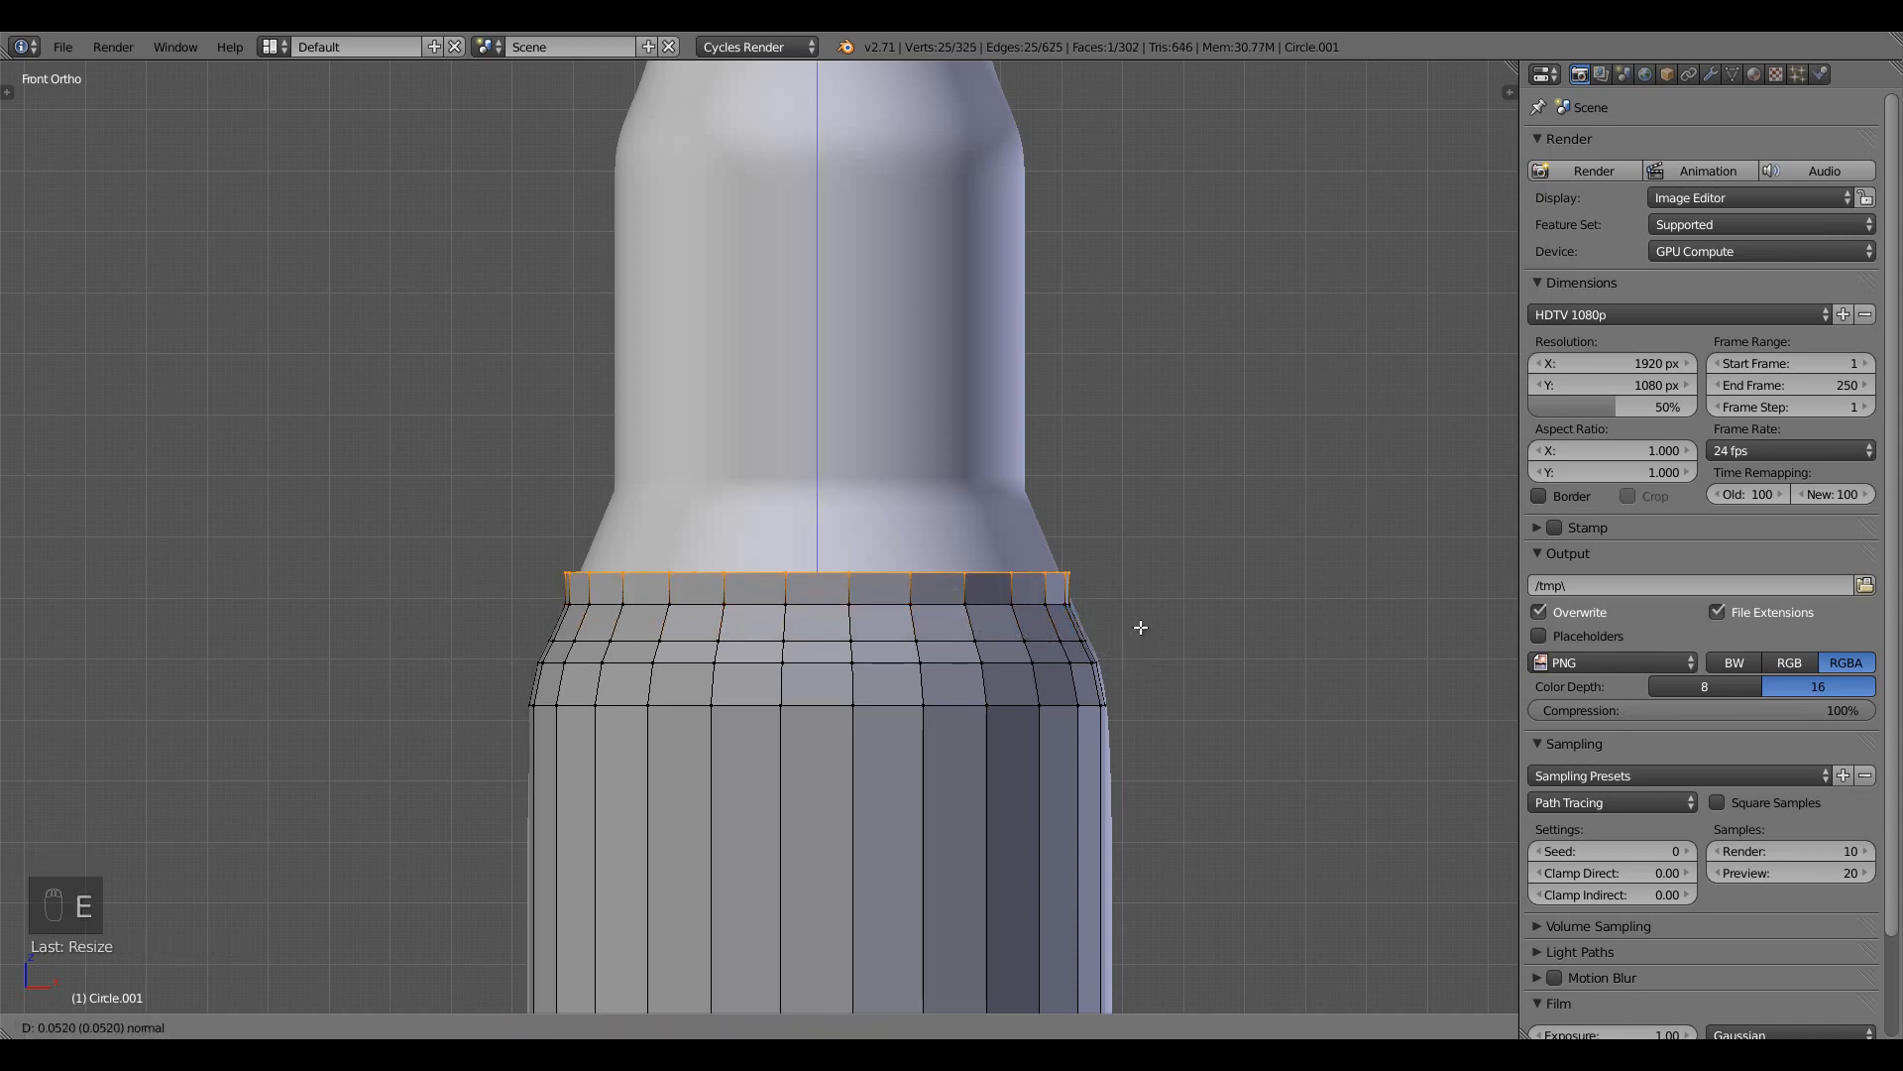
left_click(1137, 627)
key("s")
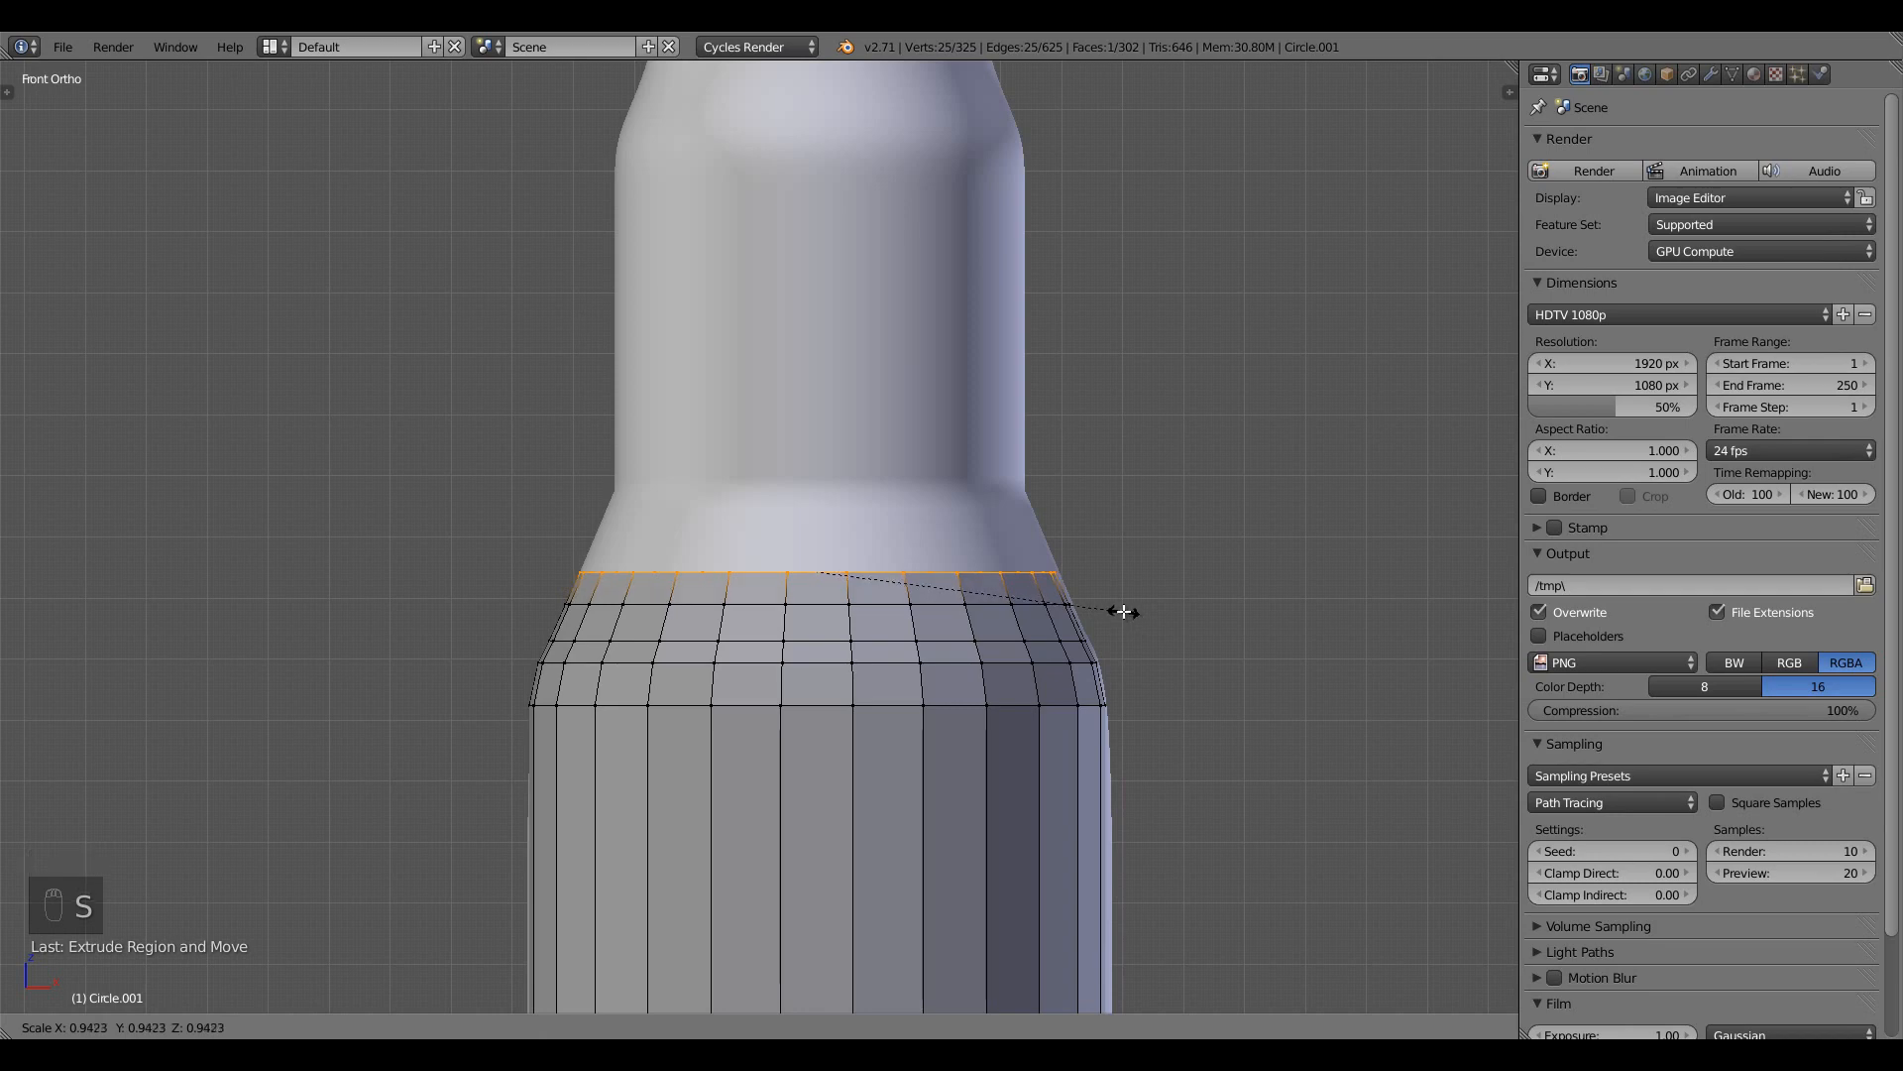
left_click(1126, 610)
Continue the shoulder with two further extruded rings, scaled to about 0.95 and 0.945, up to just below the neck
middle_click_drag(1126, 609, 1112, 702, "shift")
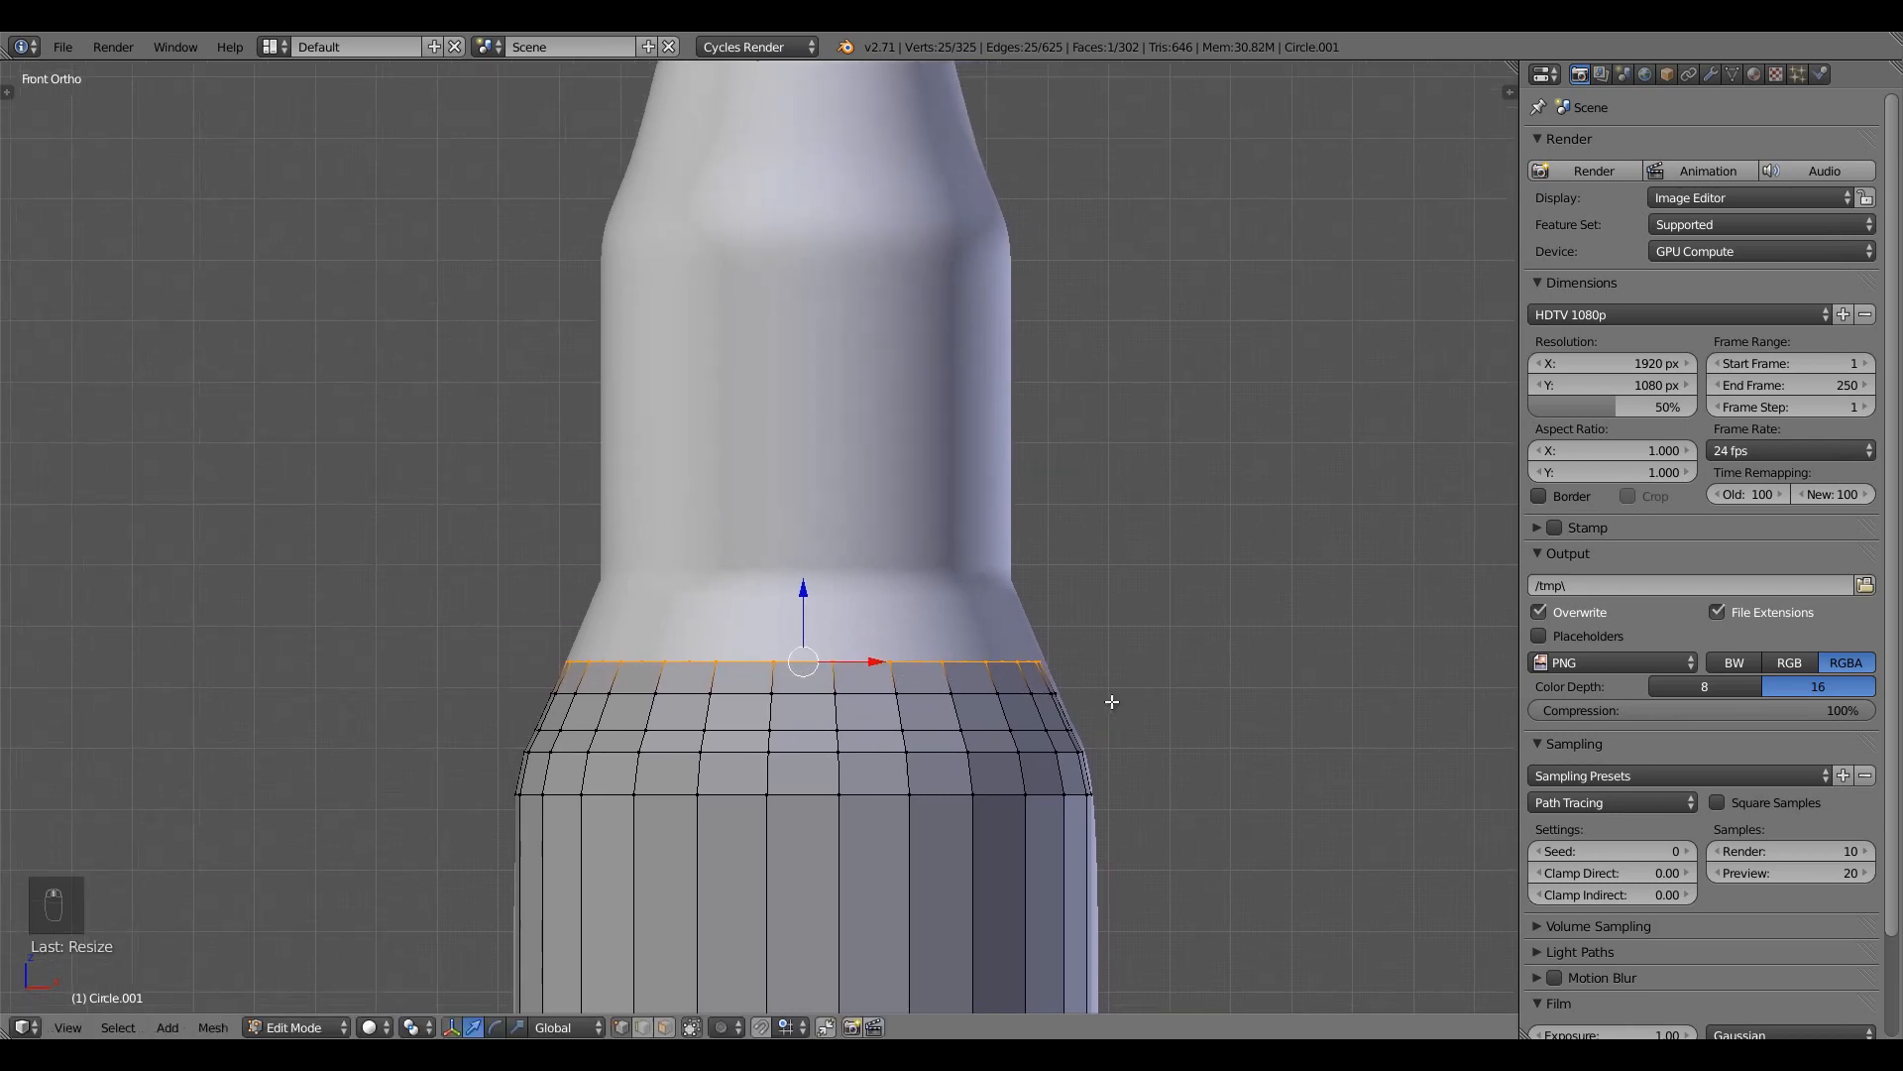
key("e")
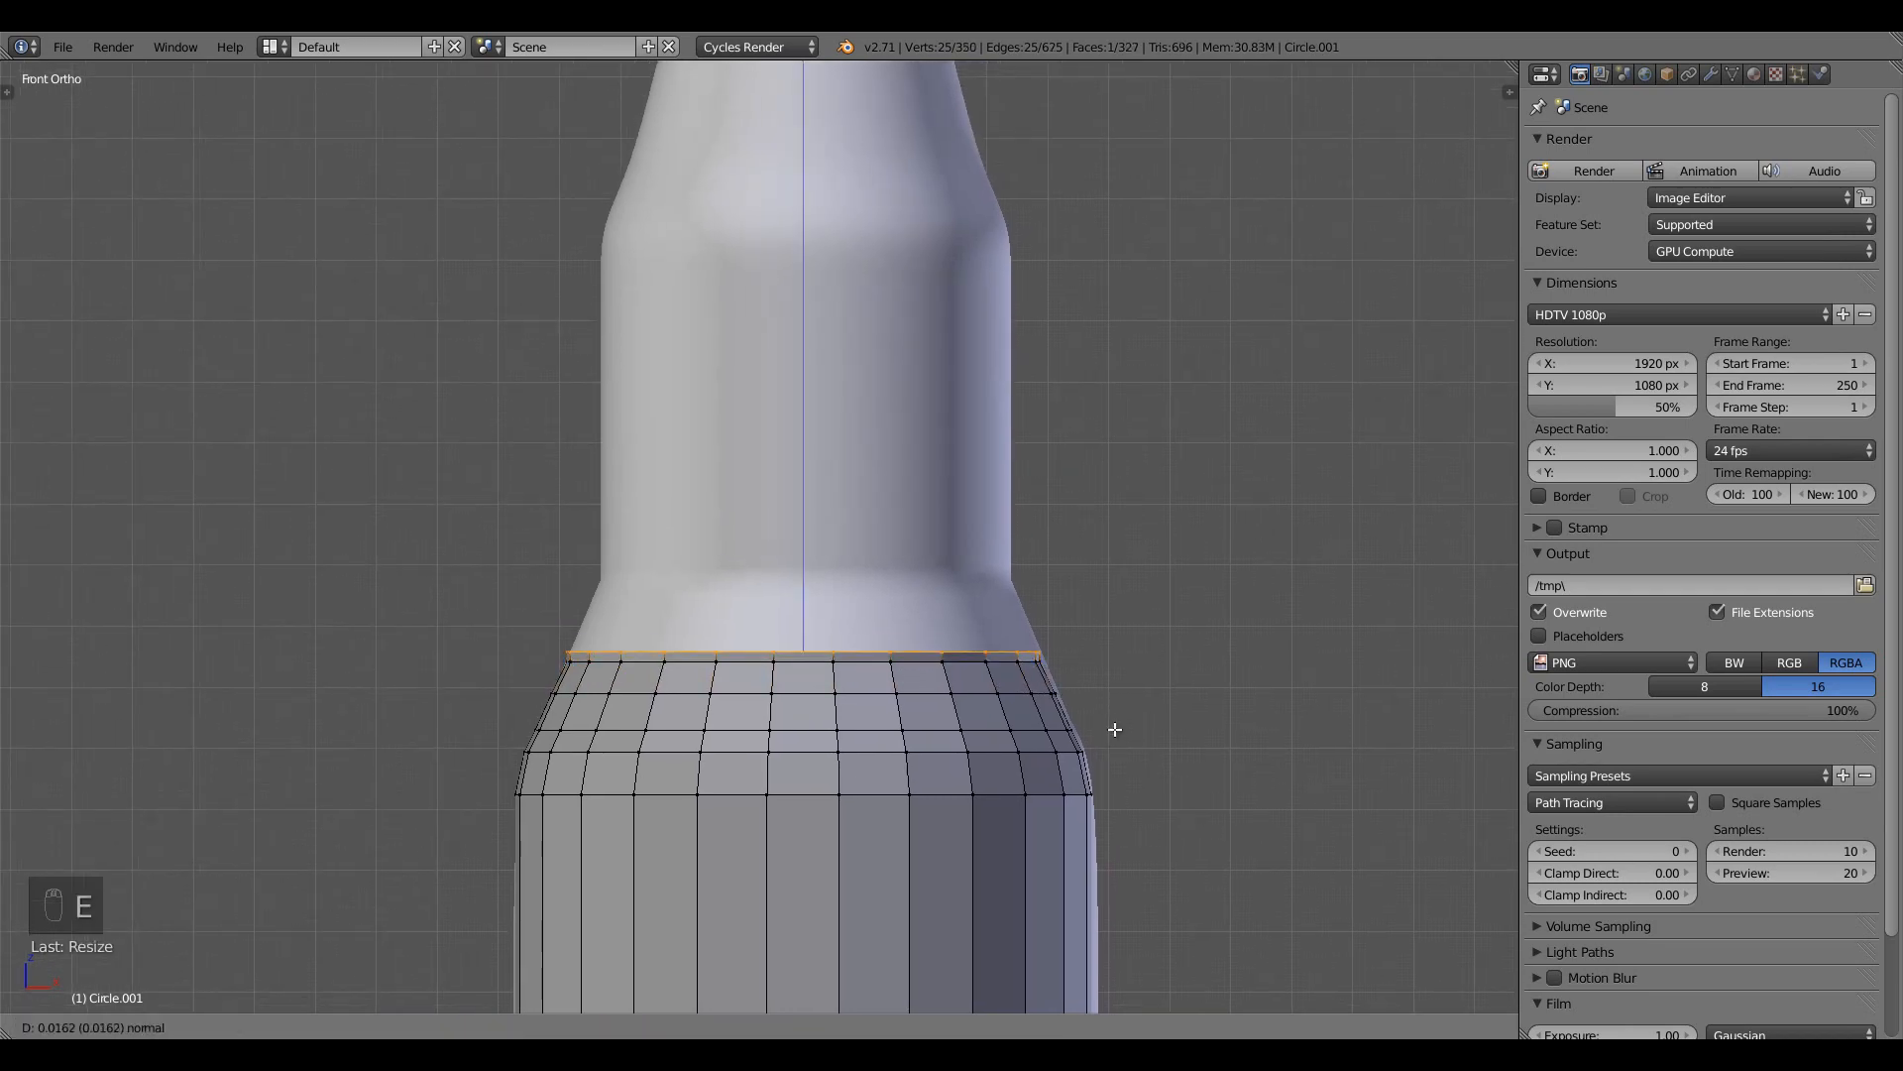
right_click(1120, 712)
key("s")
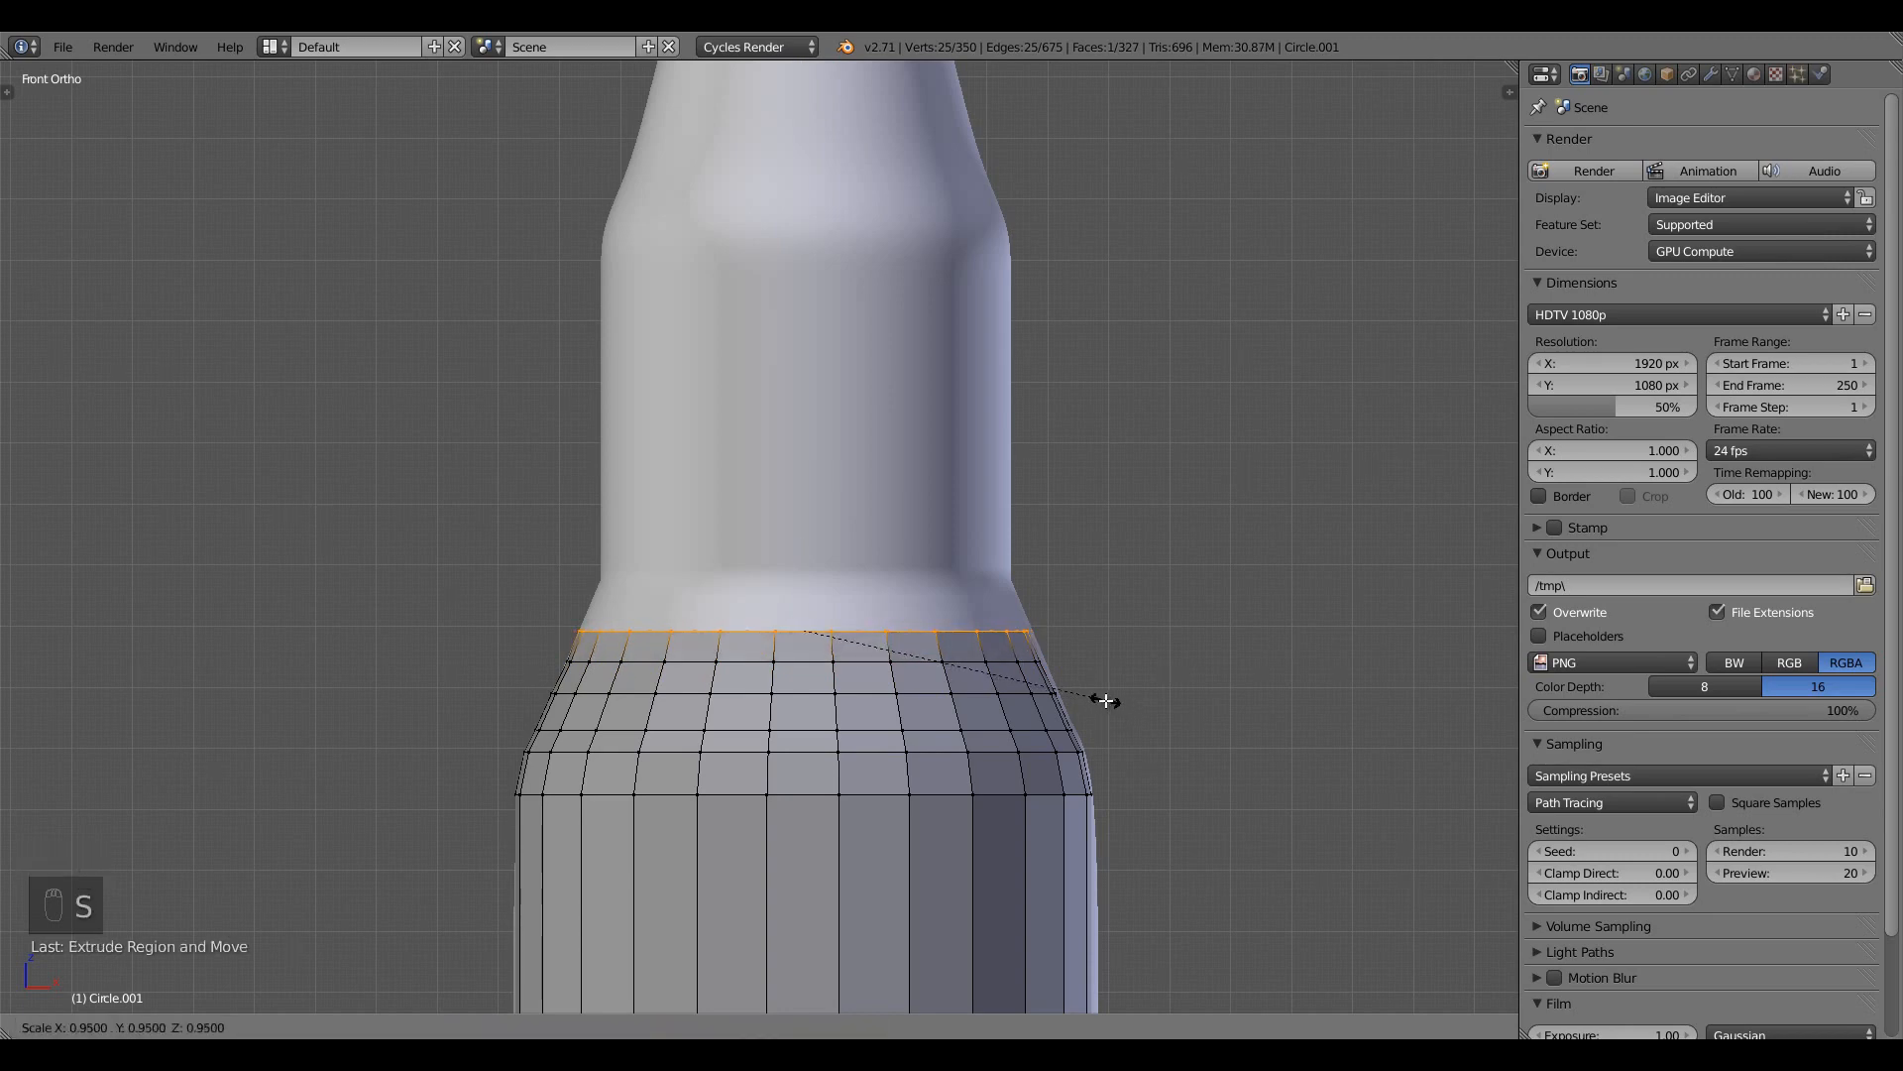
left_click(1105, 700)
middle_click_drag(1069, 686, 1061, 759, "shift")
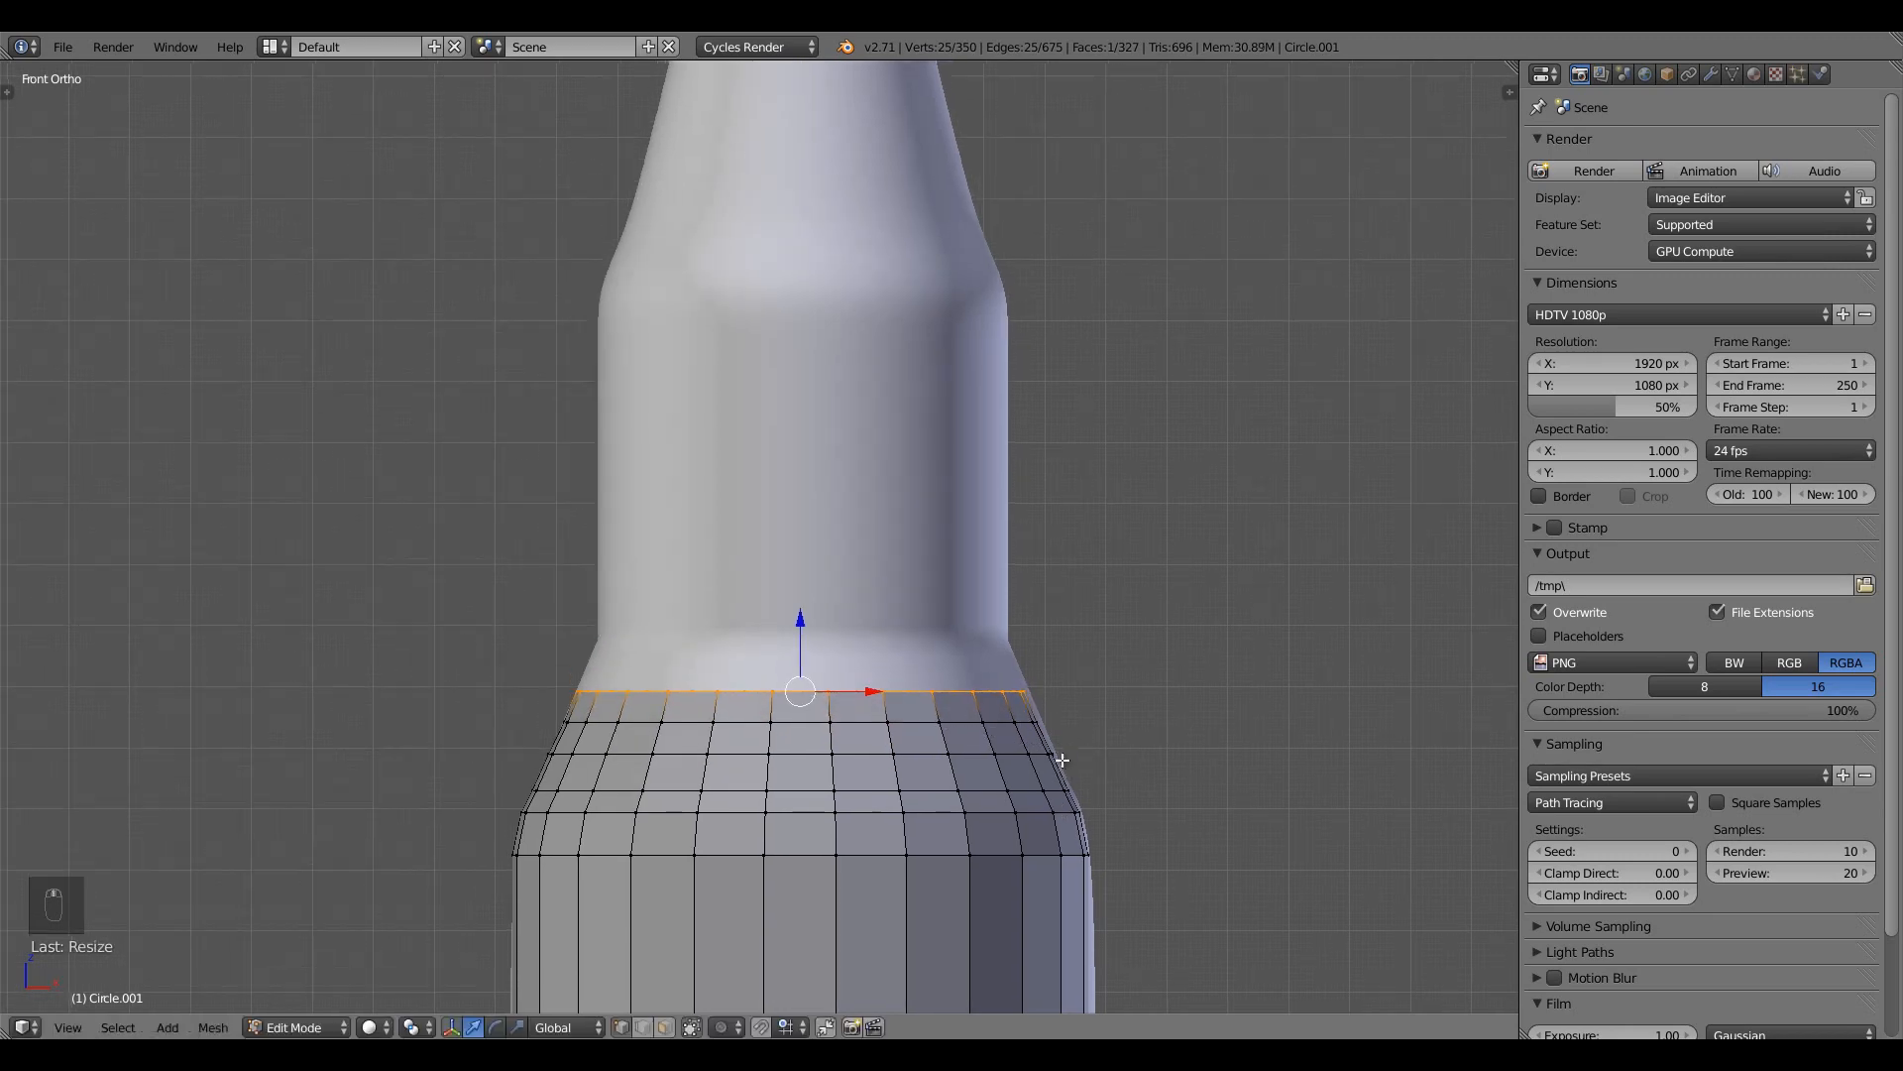
key("e")
left_click(1062, 730)
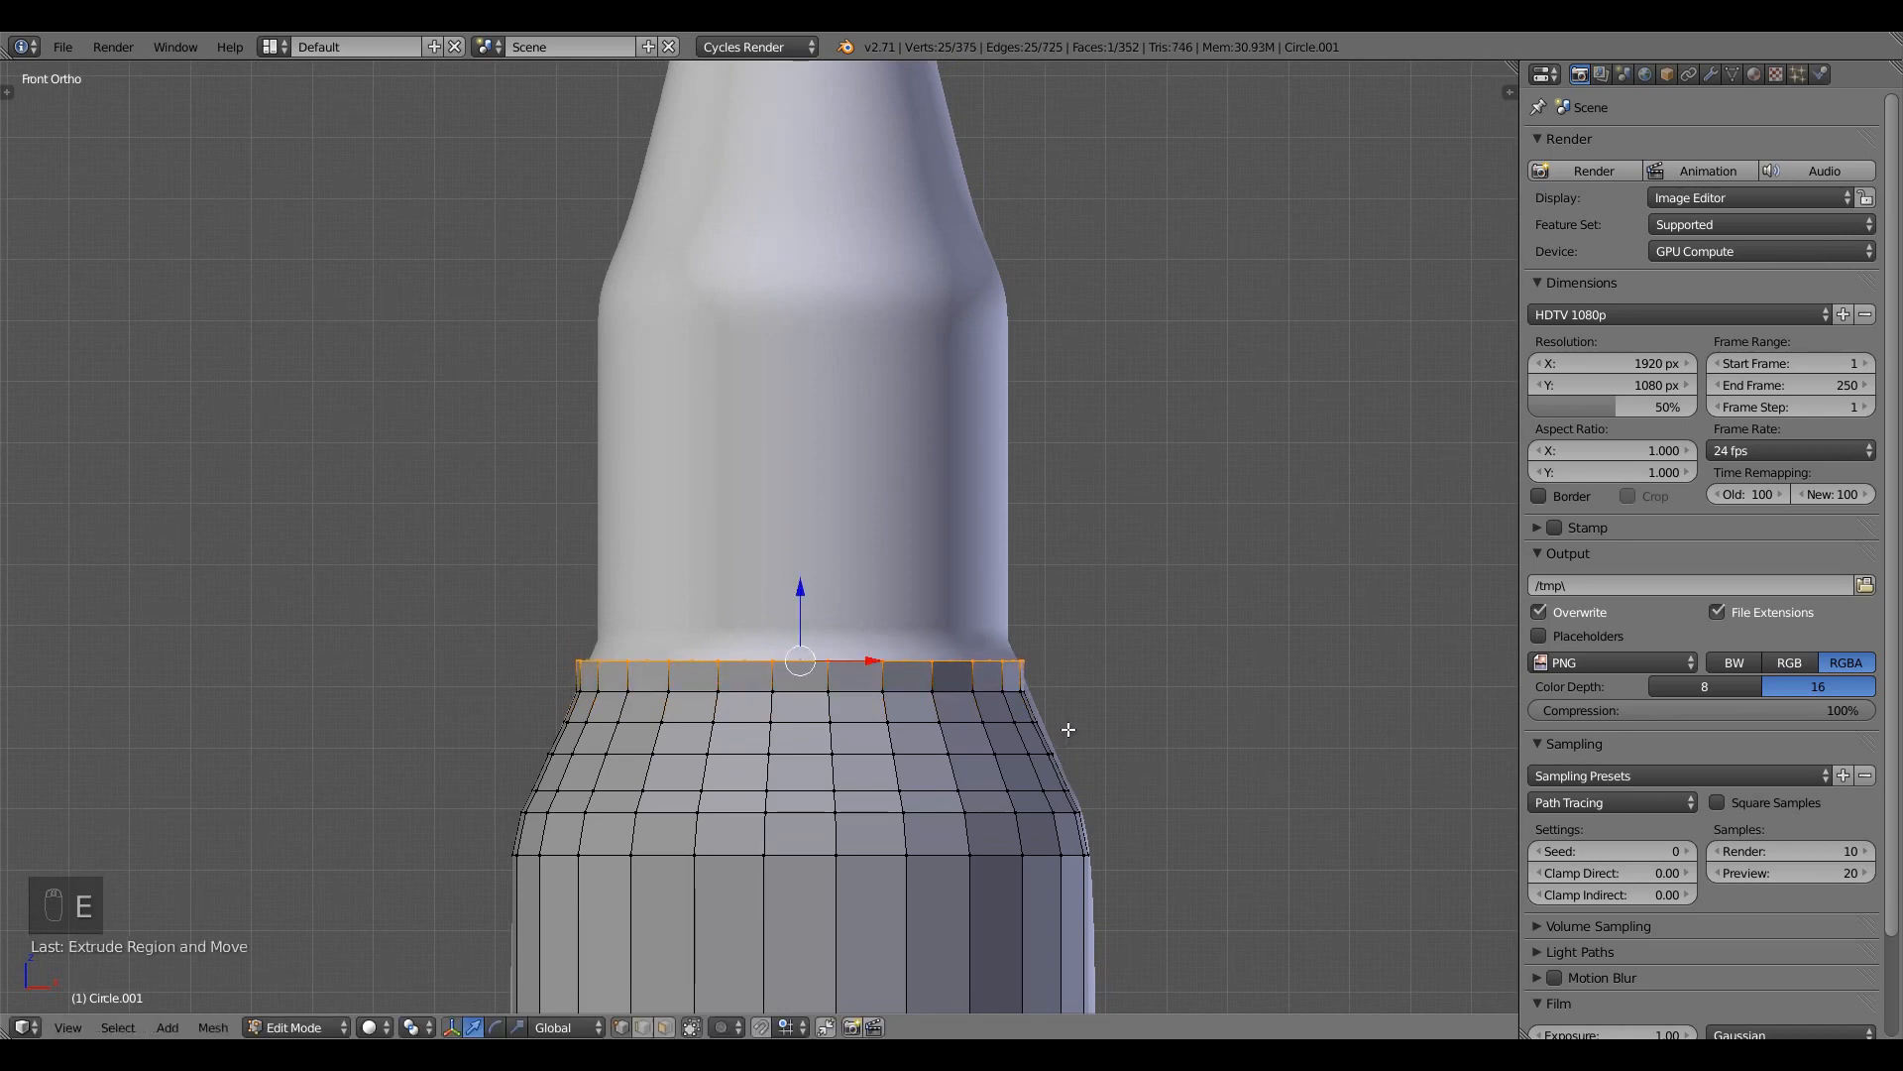
key("s")
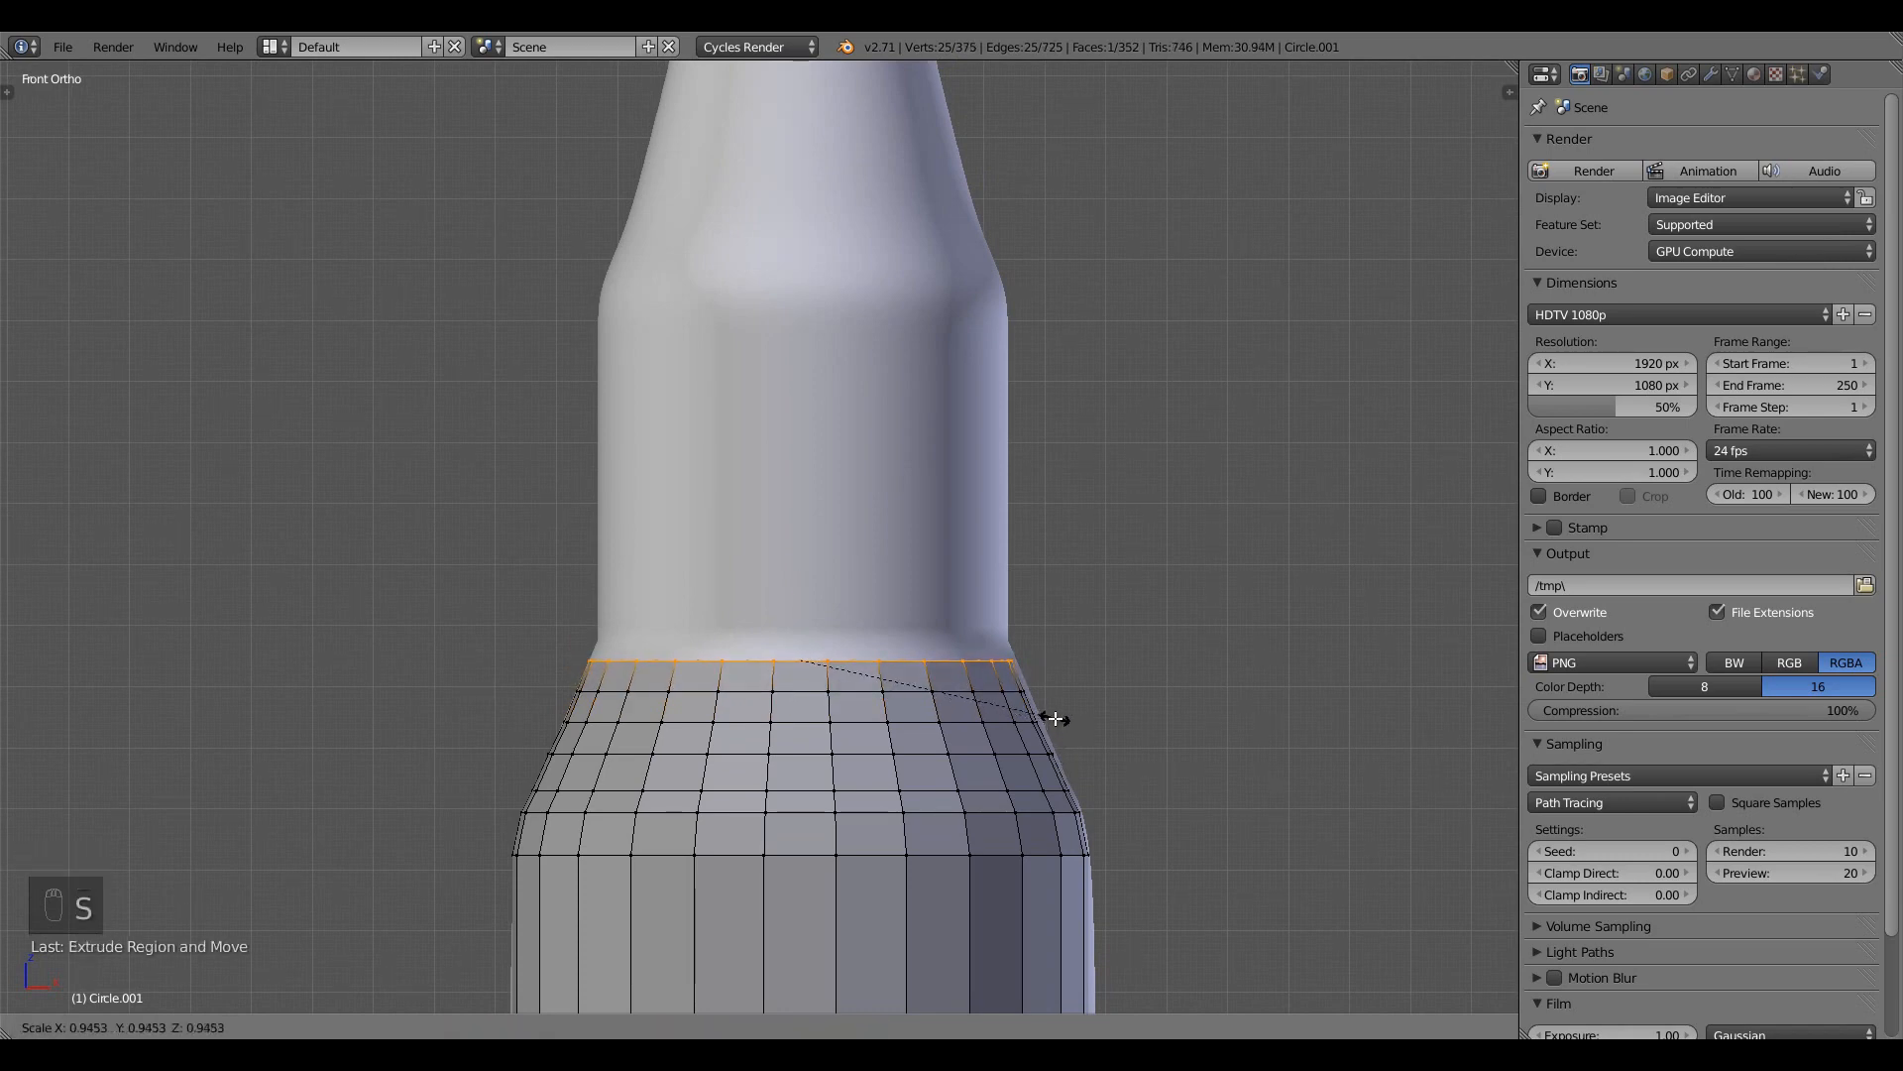
left_click(1054, 718)
Extrude a last shoulder ring scaled to about 0.95 to the neck's width, and extrude the straight neck up to where the bullet tapers
middle_click_drag(1055, 719, 1027, 755, "shift")
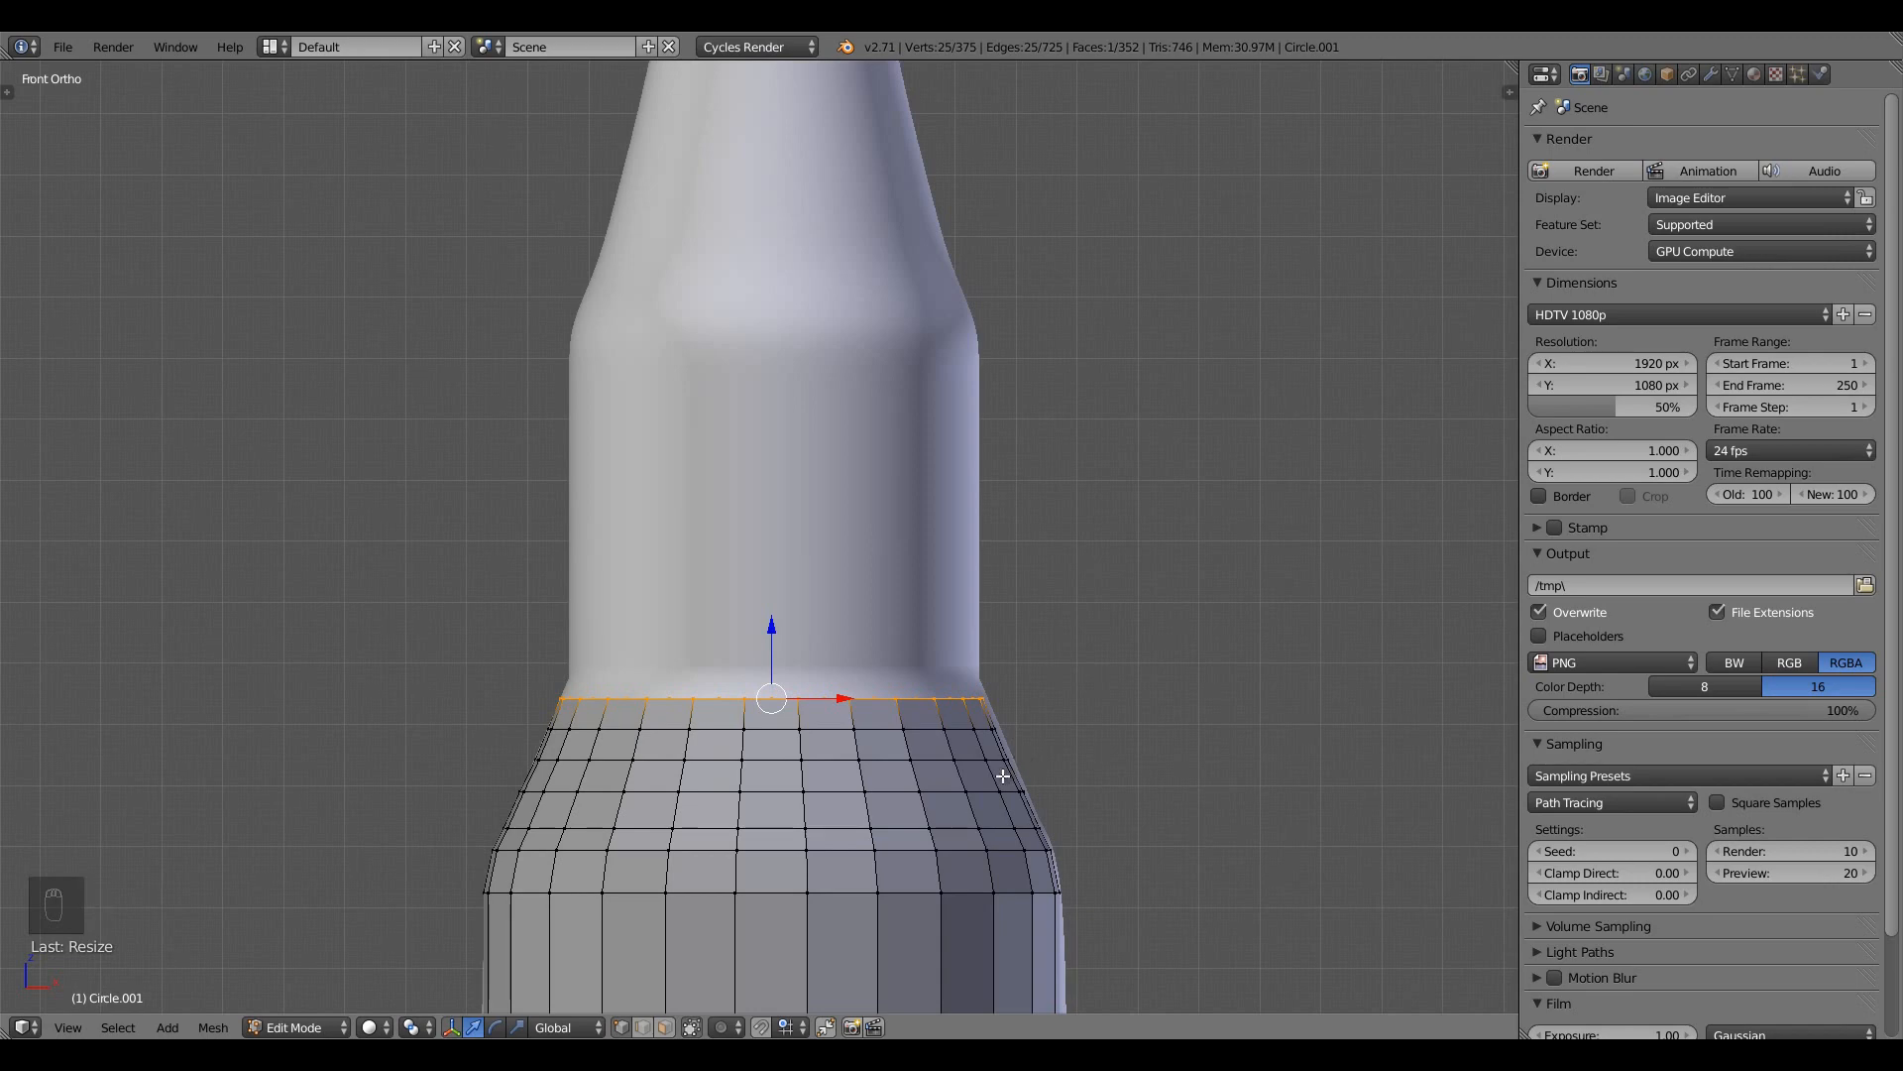
key("e")
left_click(1012, 758)
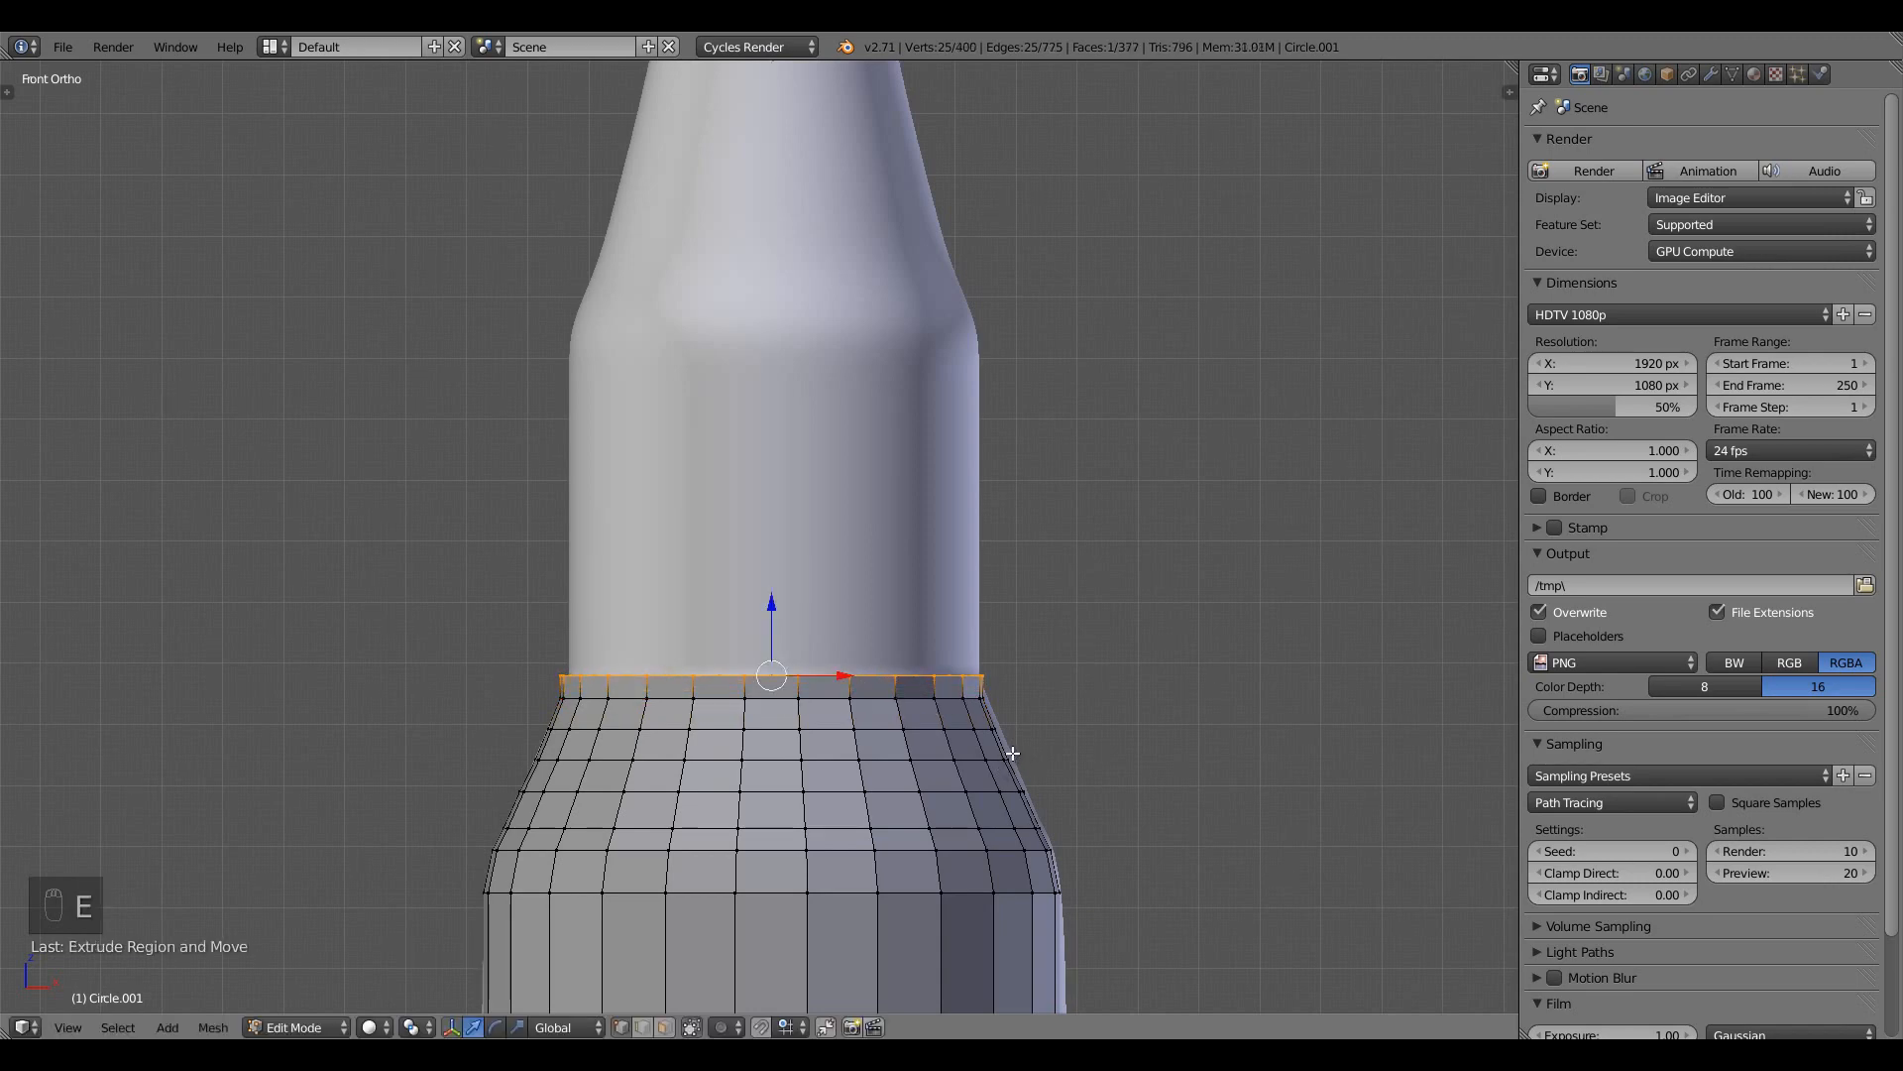
key("s")
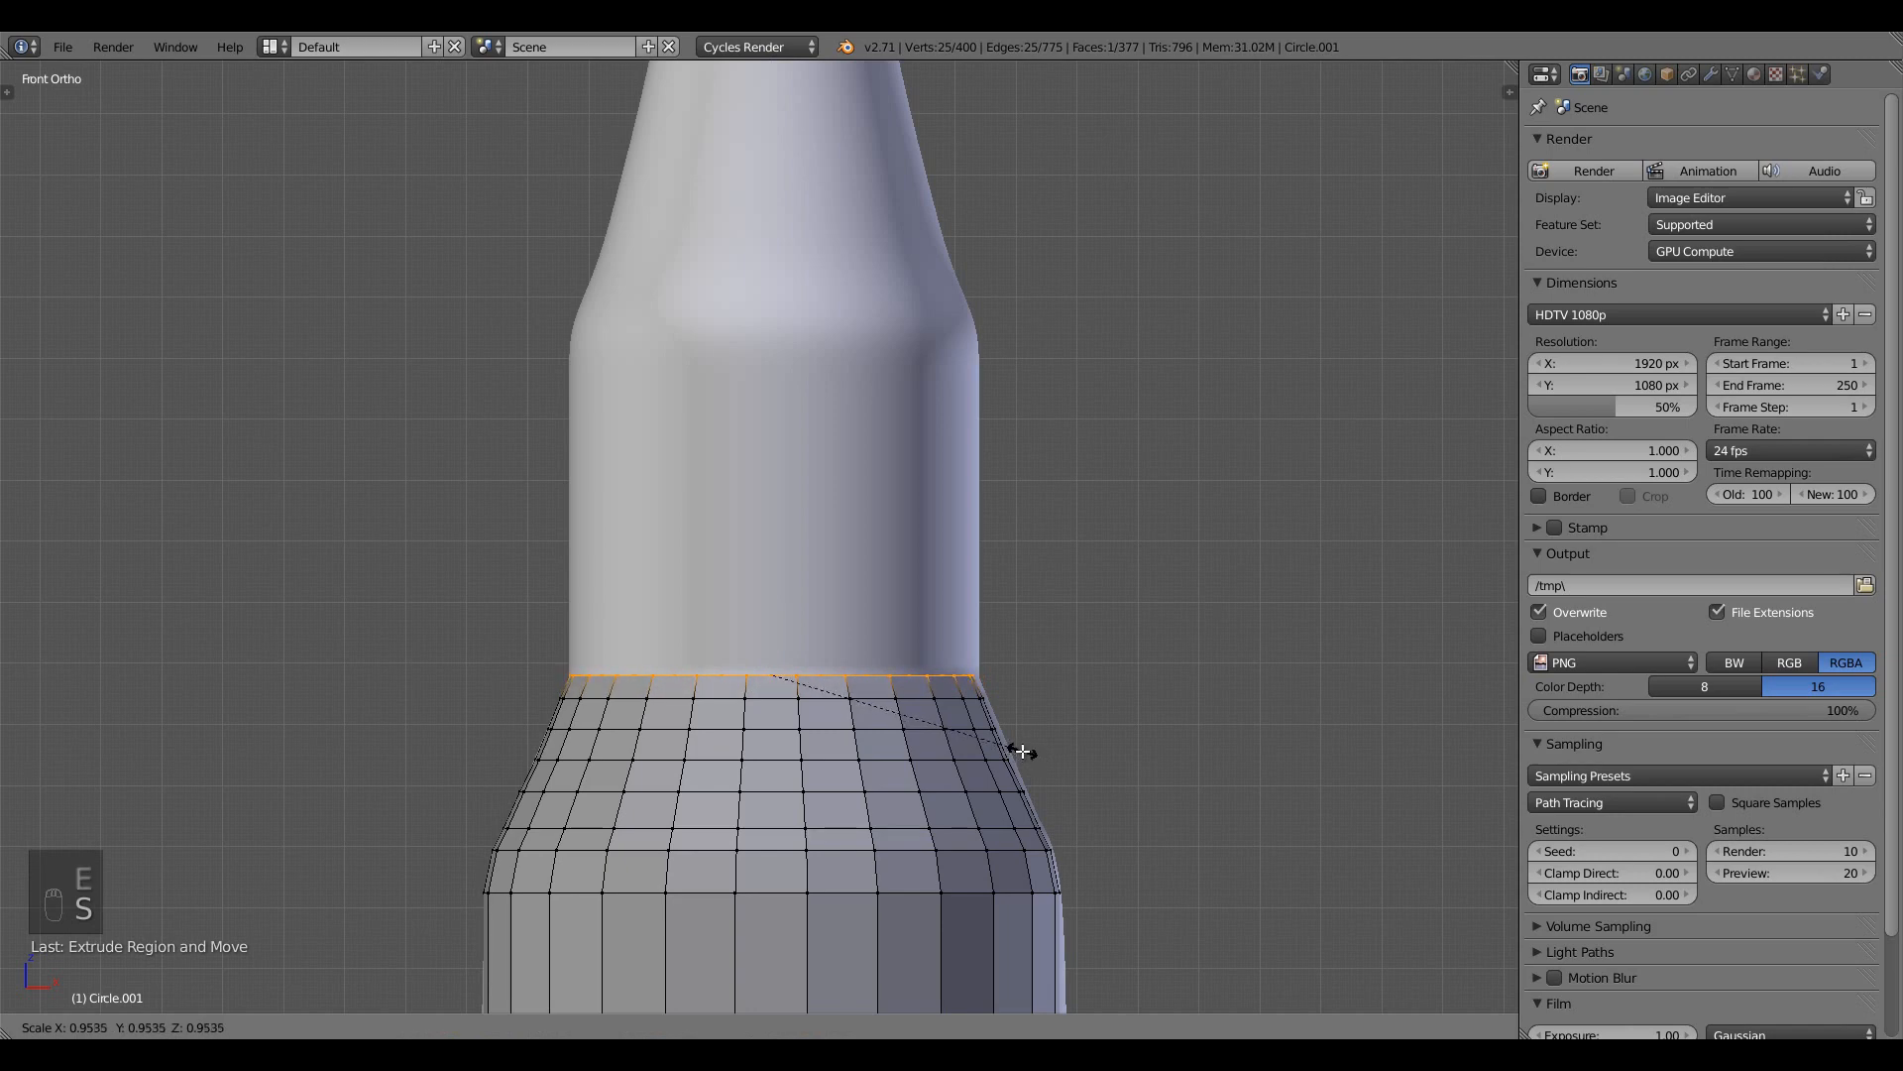
left_click(1023, 753)
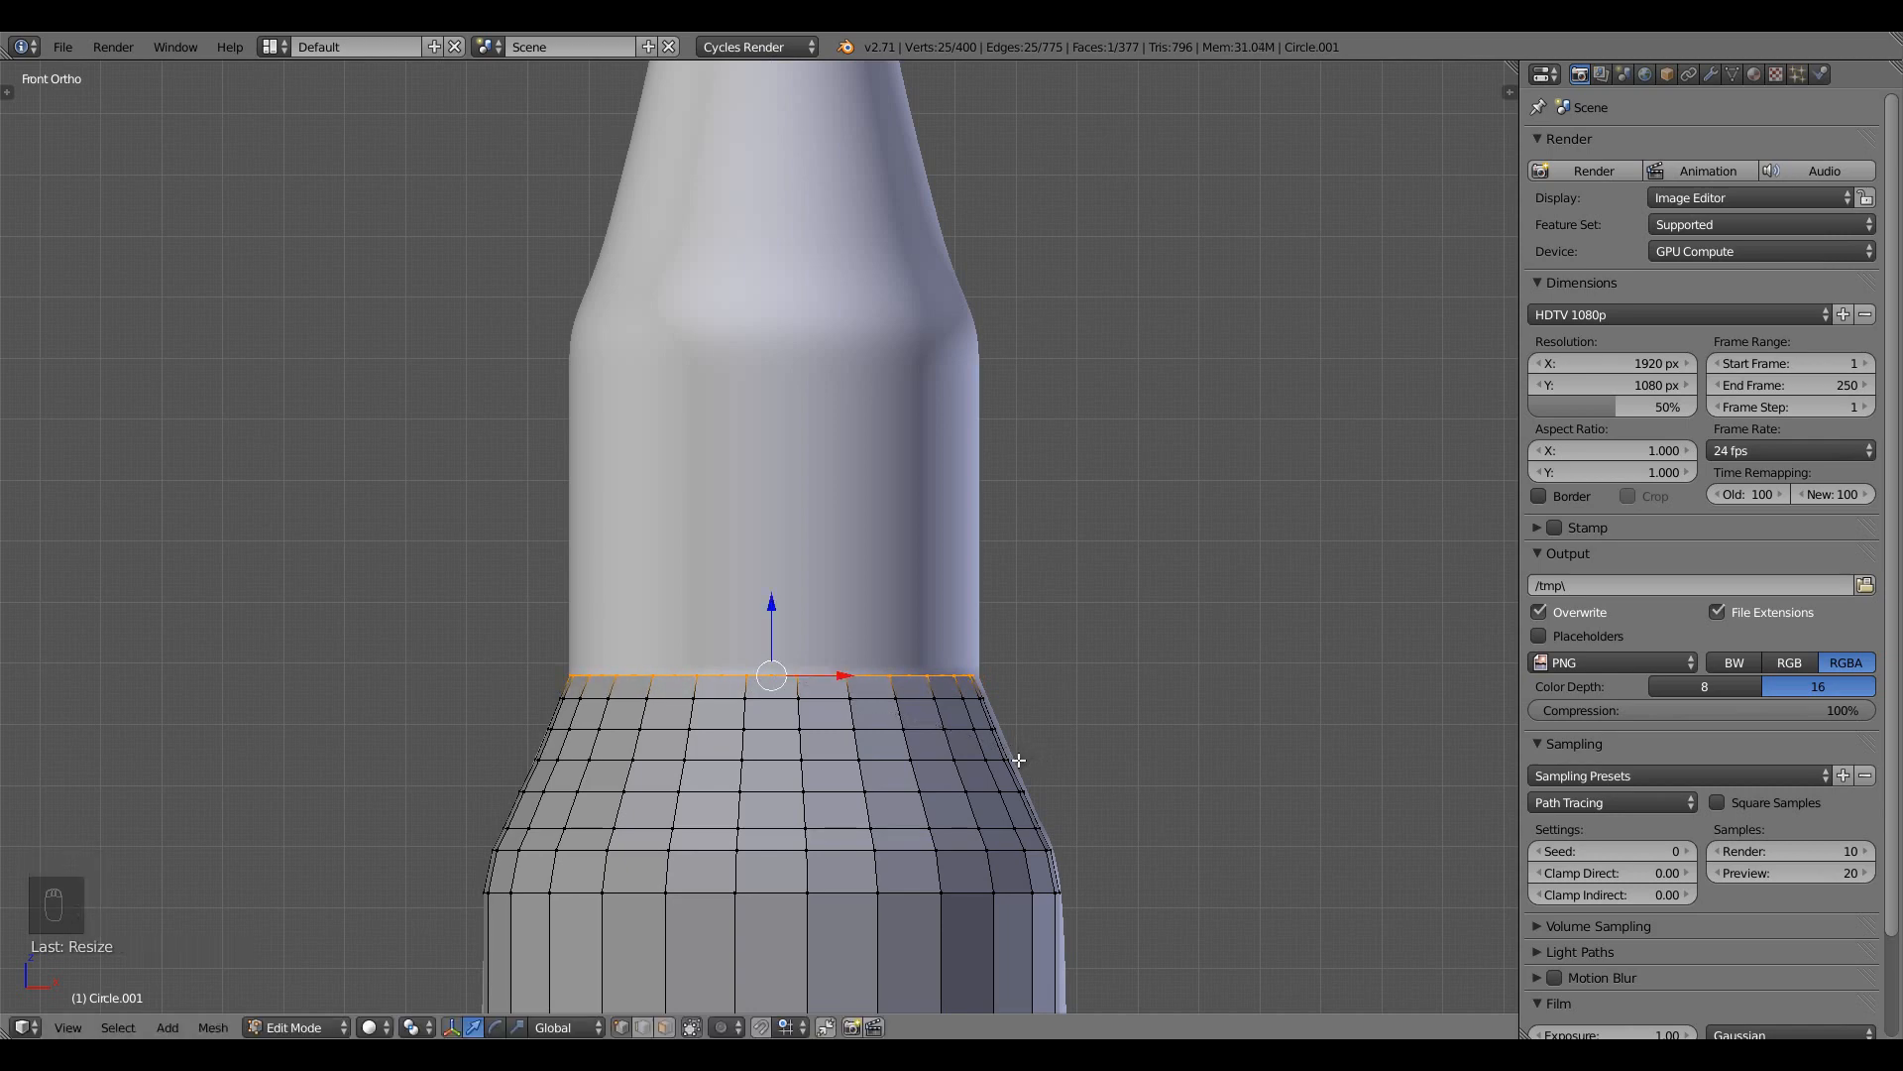
key("e")
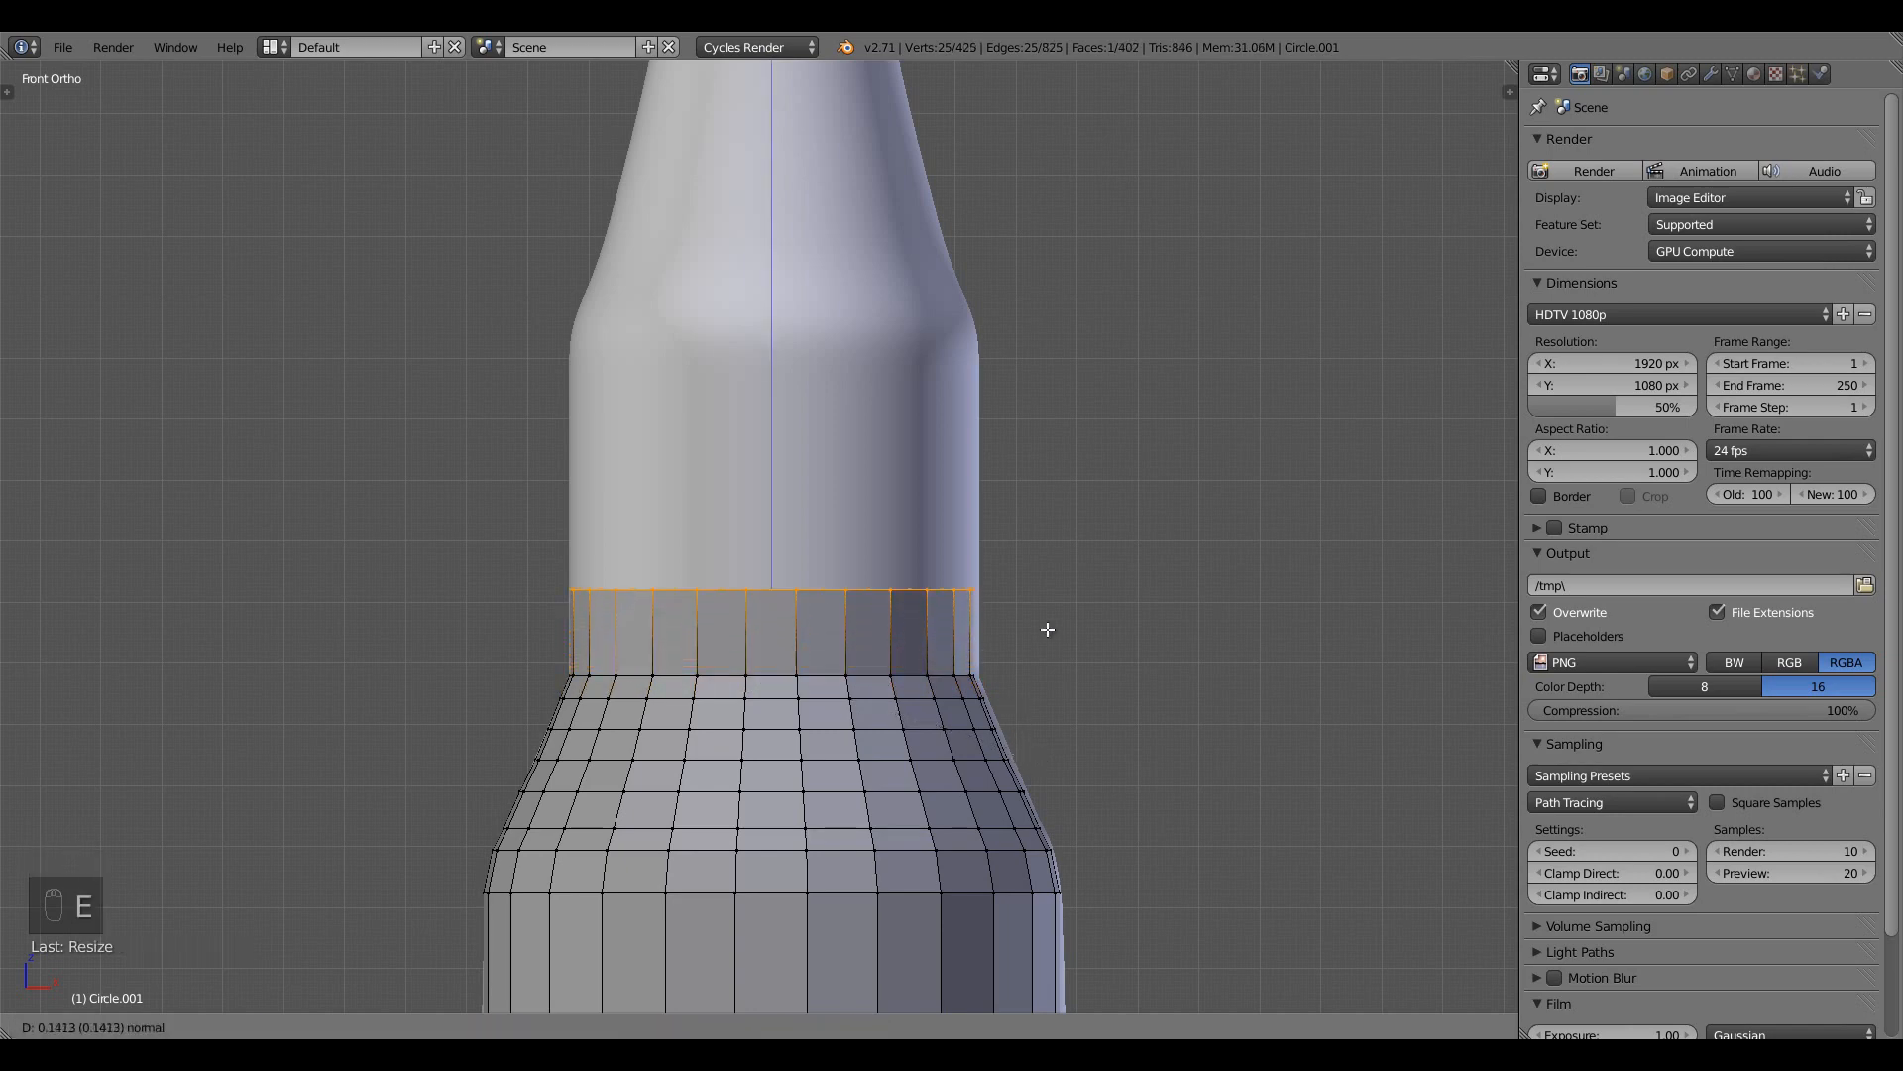
left_click(1060, 436)
Extrude a ring above the neck scaled to about 0.97, lower it about 0.02 along Z, and rescale it to the reference outline
scroll(1037, 645, "up", 4)
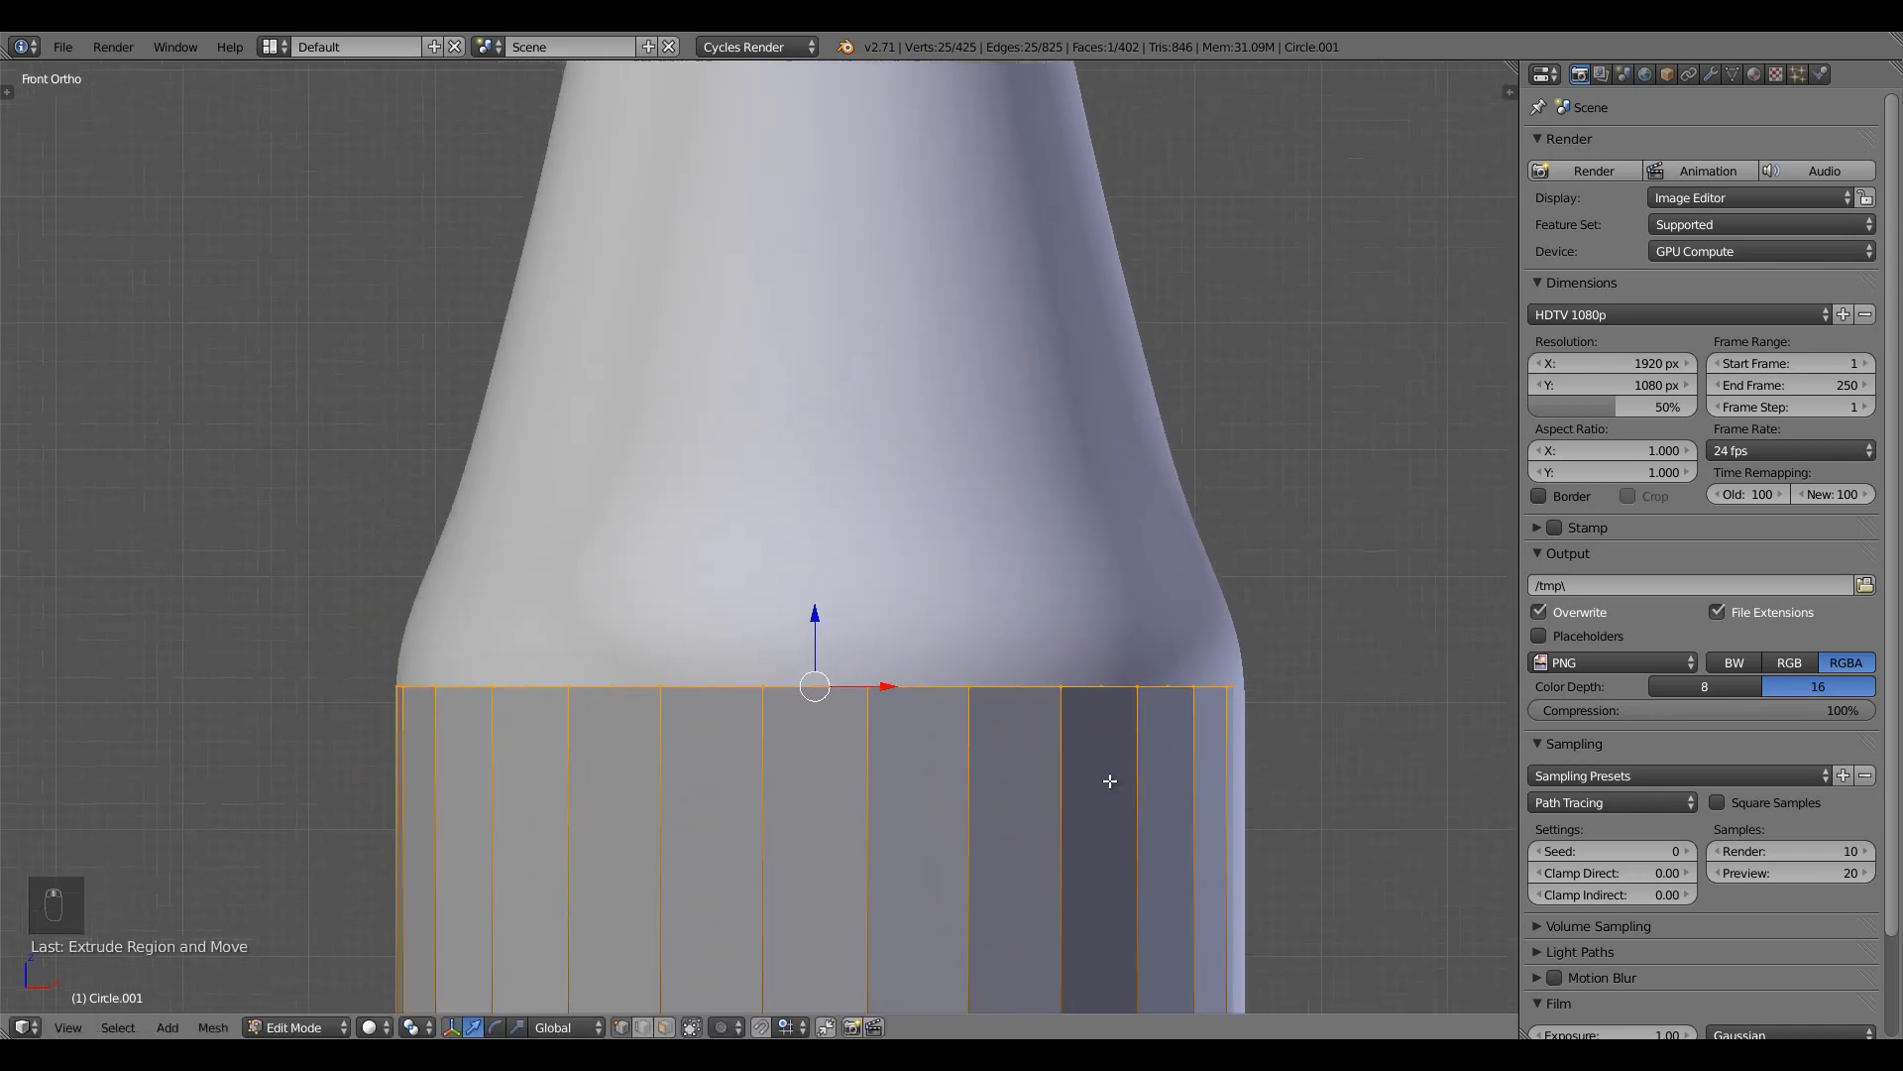
scroll(1121, 872, "down", 2)
key("e")
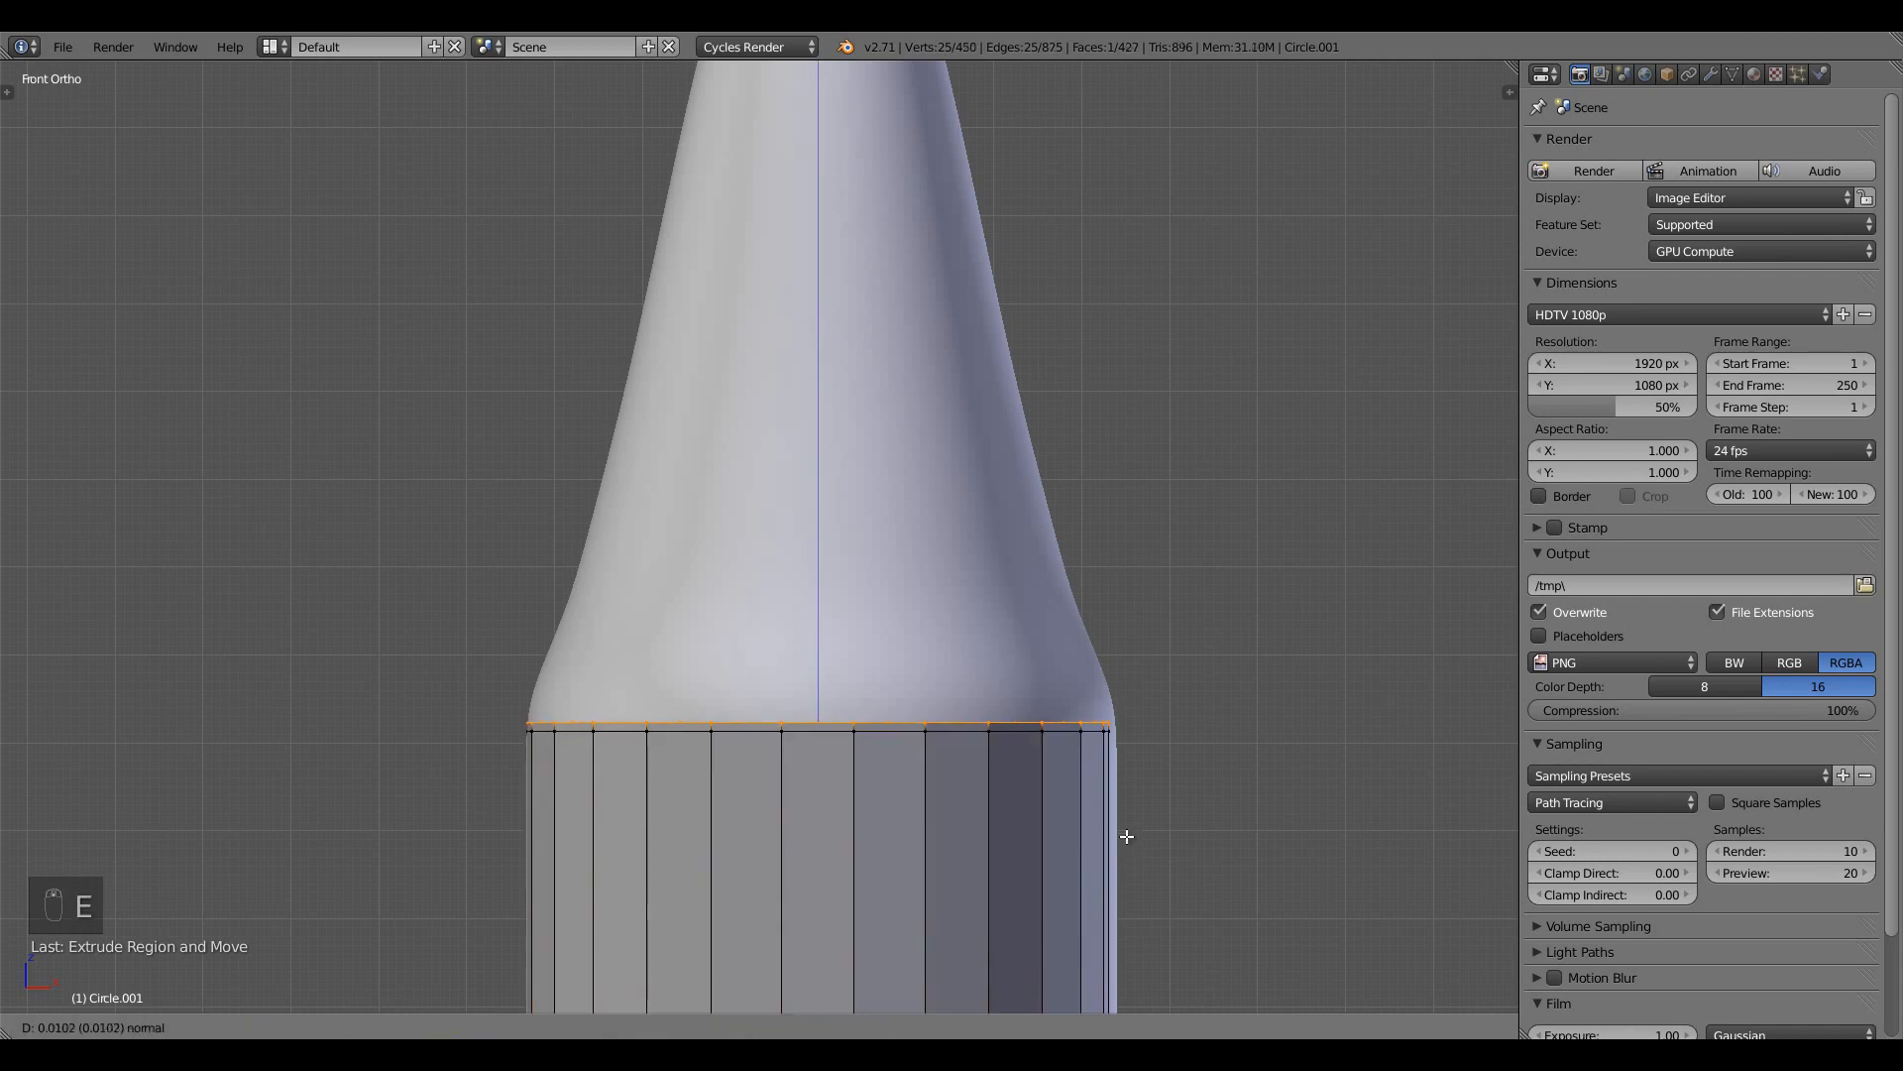
left_click(1130, 803)
key("s")
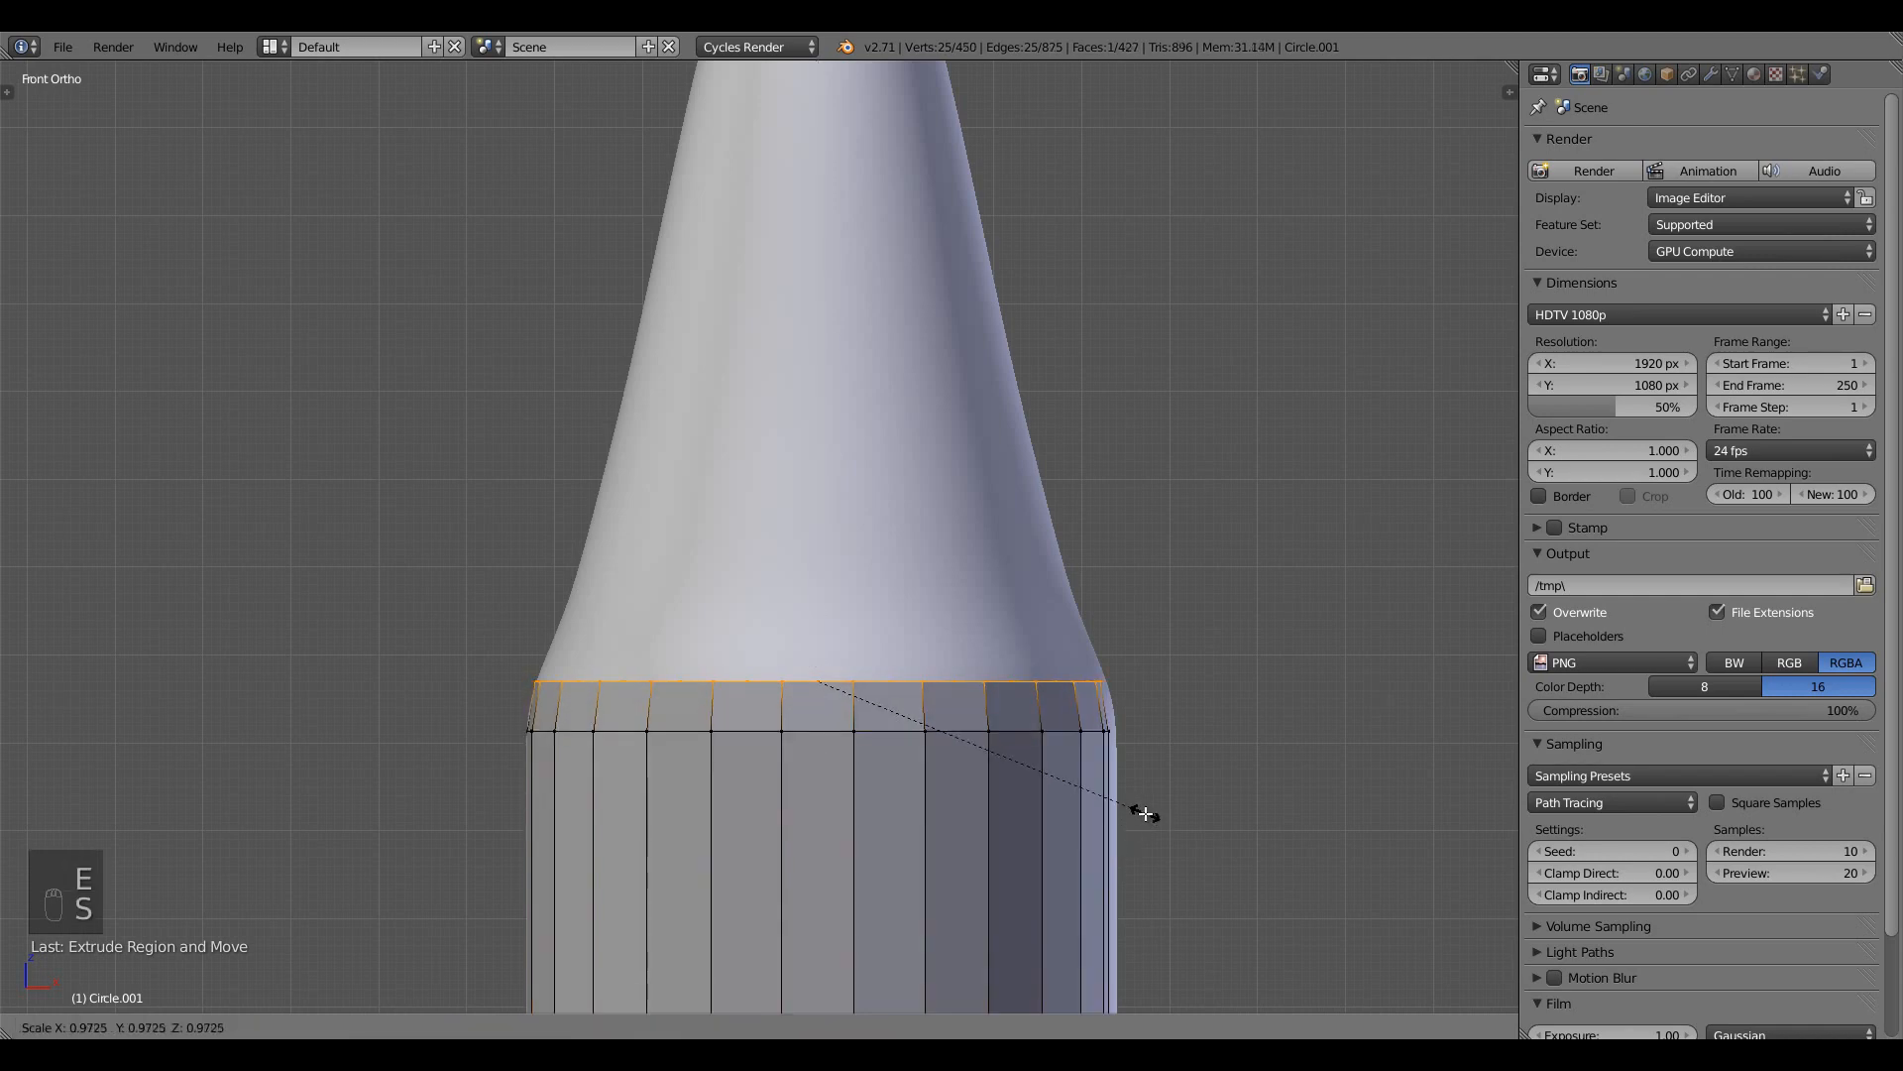
left_click(1146, 813)
key("g")
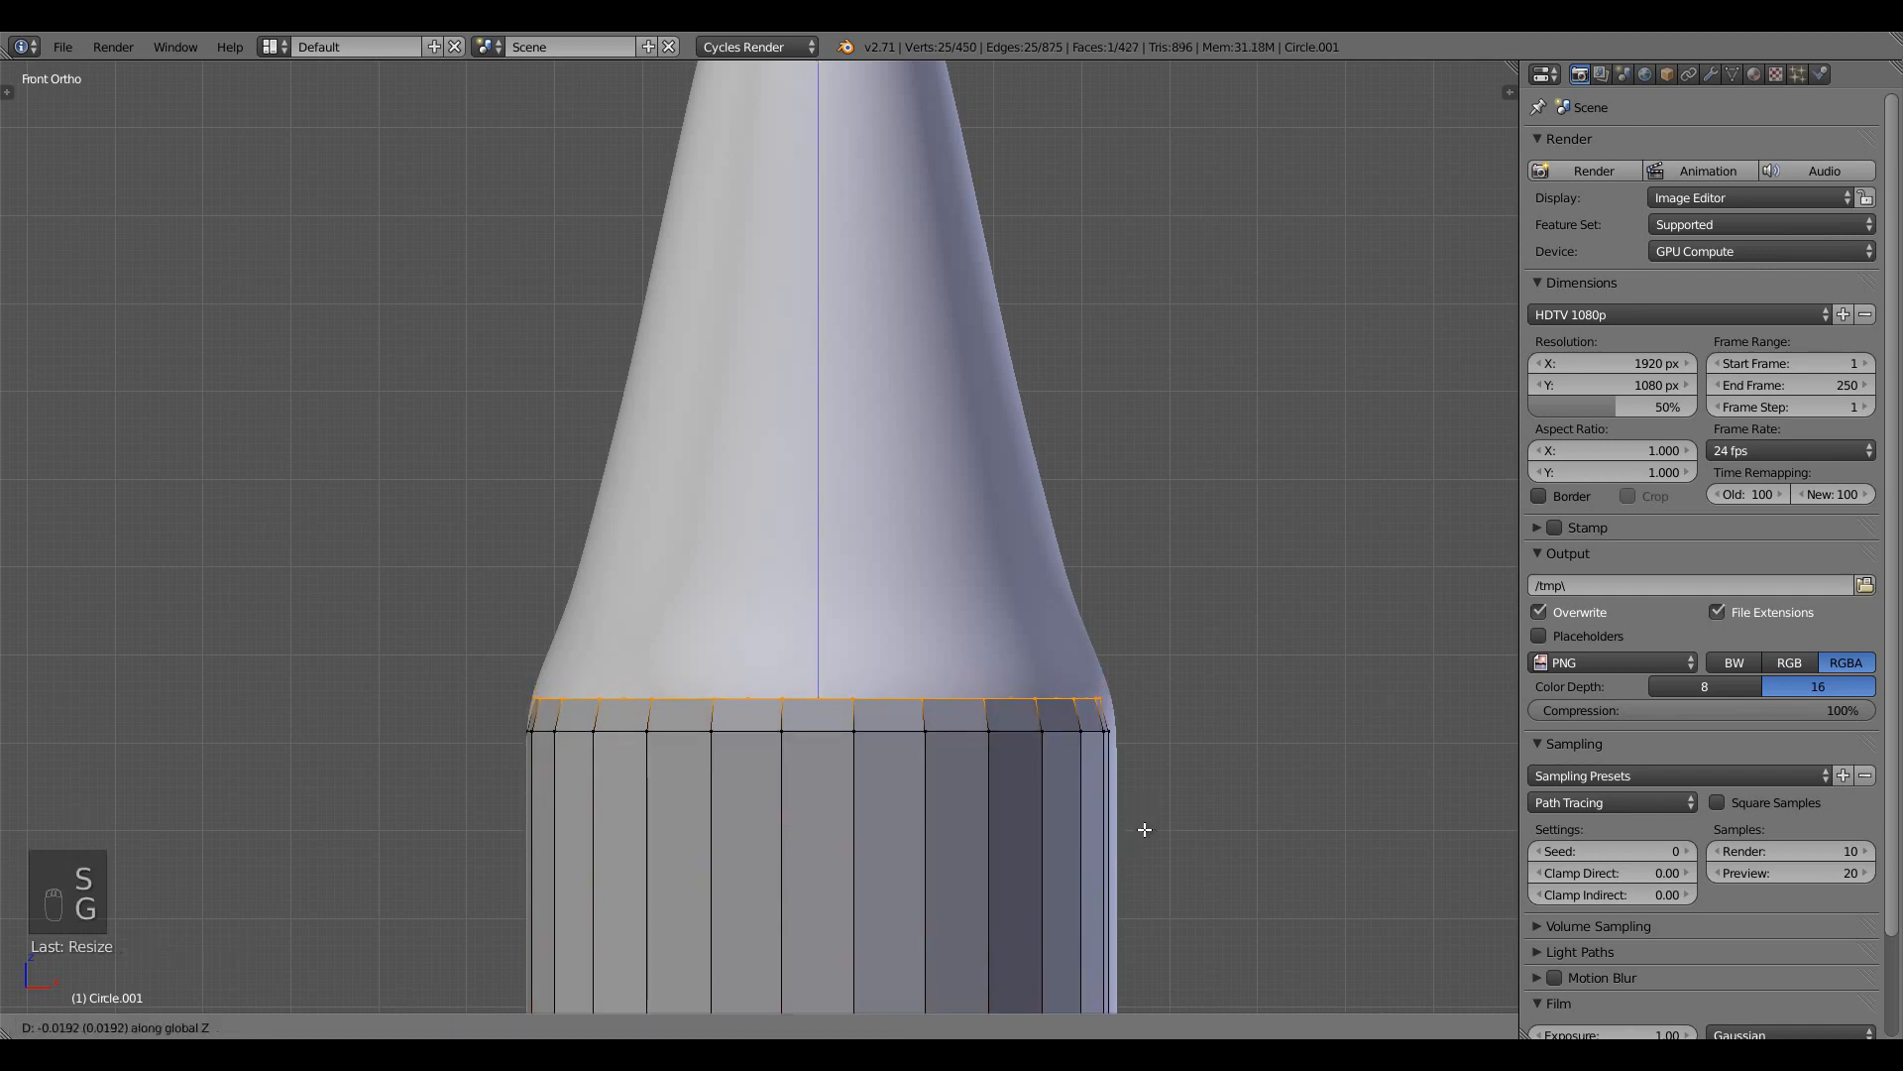
left_click(1139, 829)
key("s")
left_click(1150, 828)
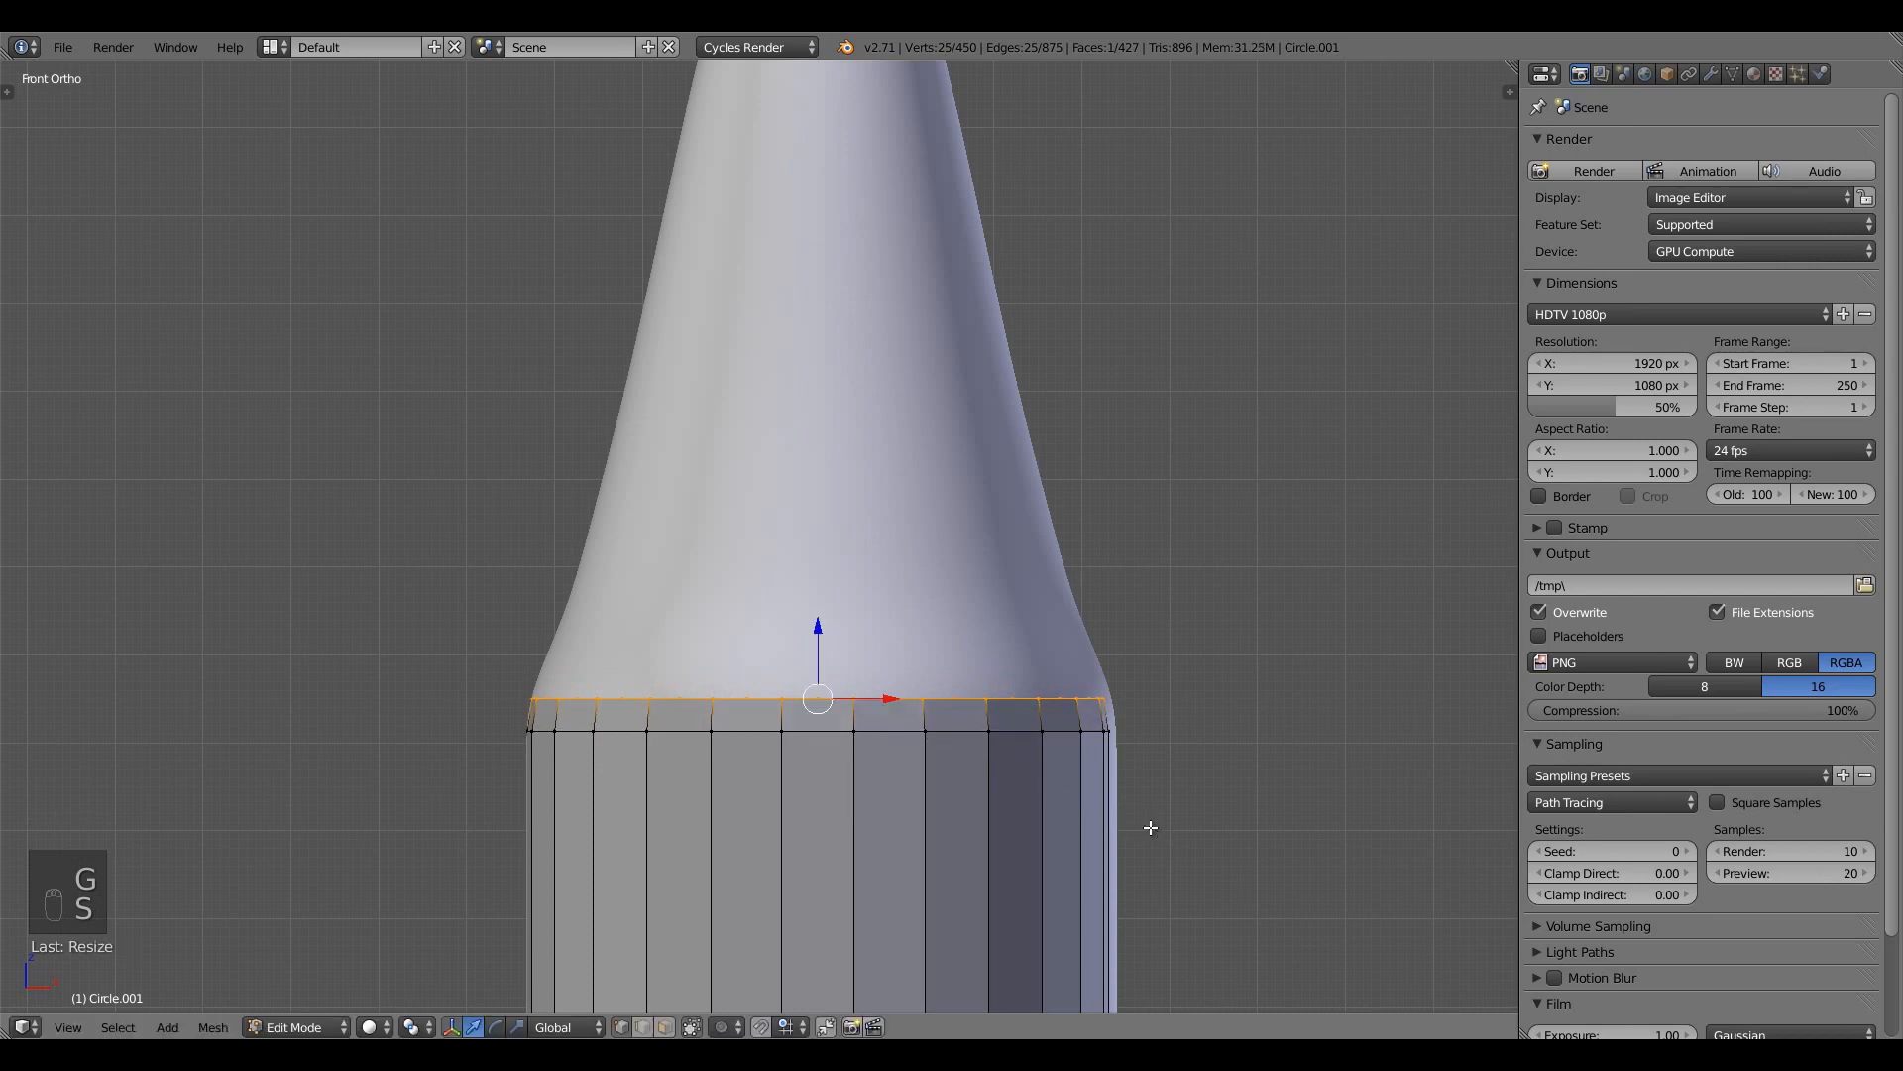
Extrude two rings up the curved base of the bullet tip, scaling the first to about 0.97 and narrowing the second to match
key("e")
left_click(1147, 794)
key("s")
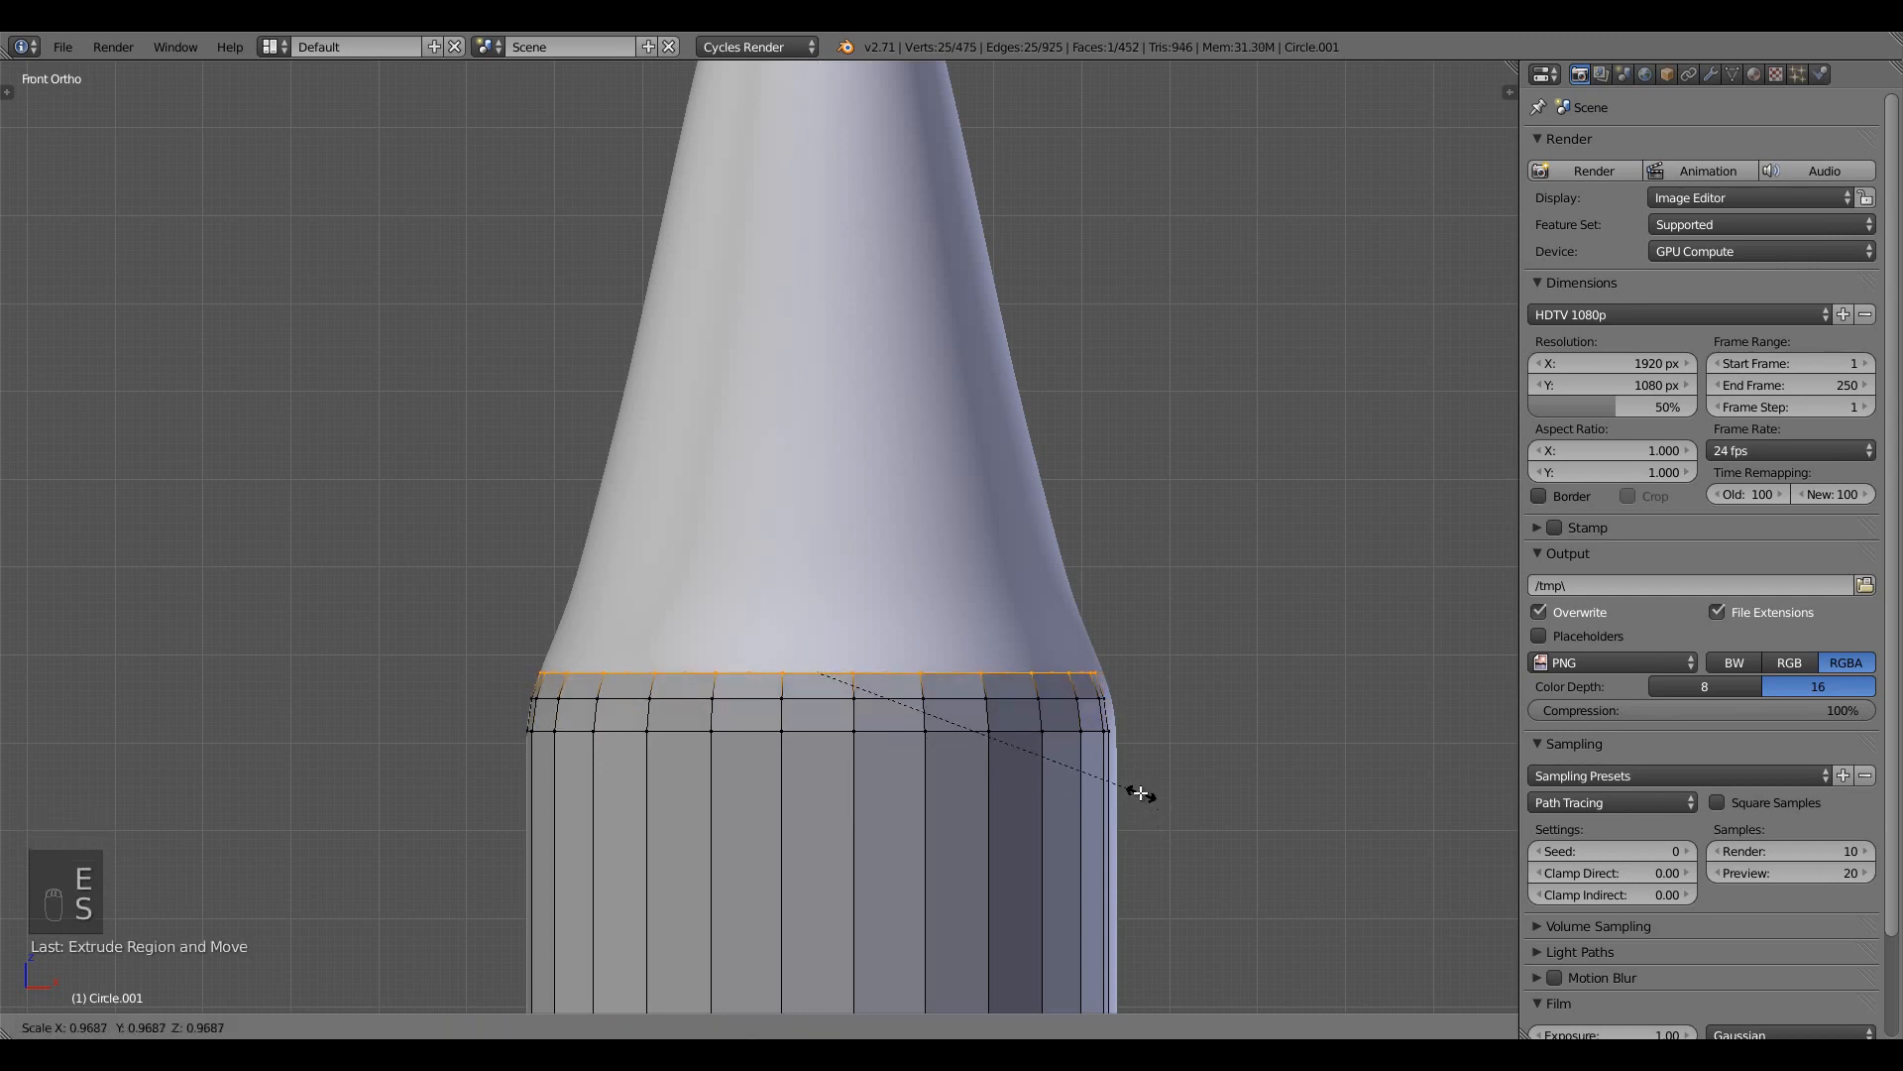
left_click(1142, 794)
key("e")
left_click(1147, 769)
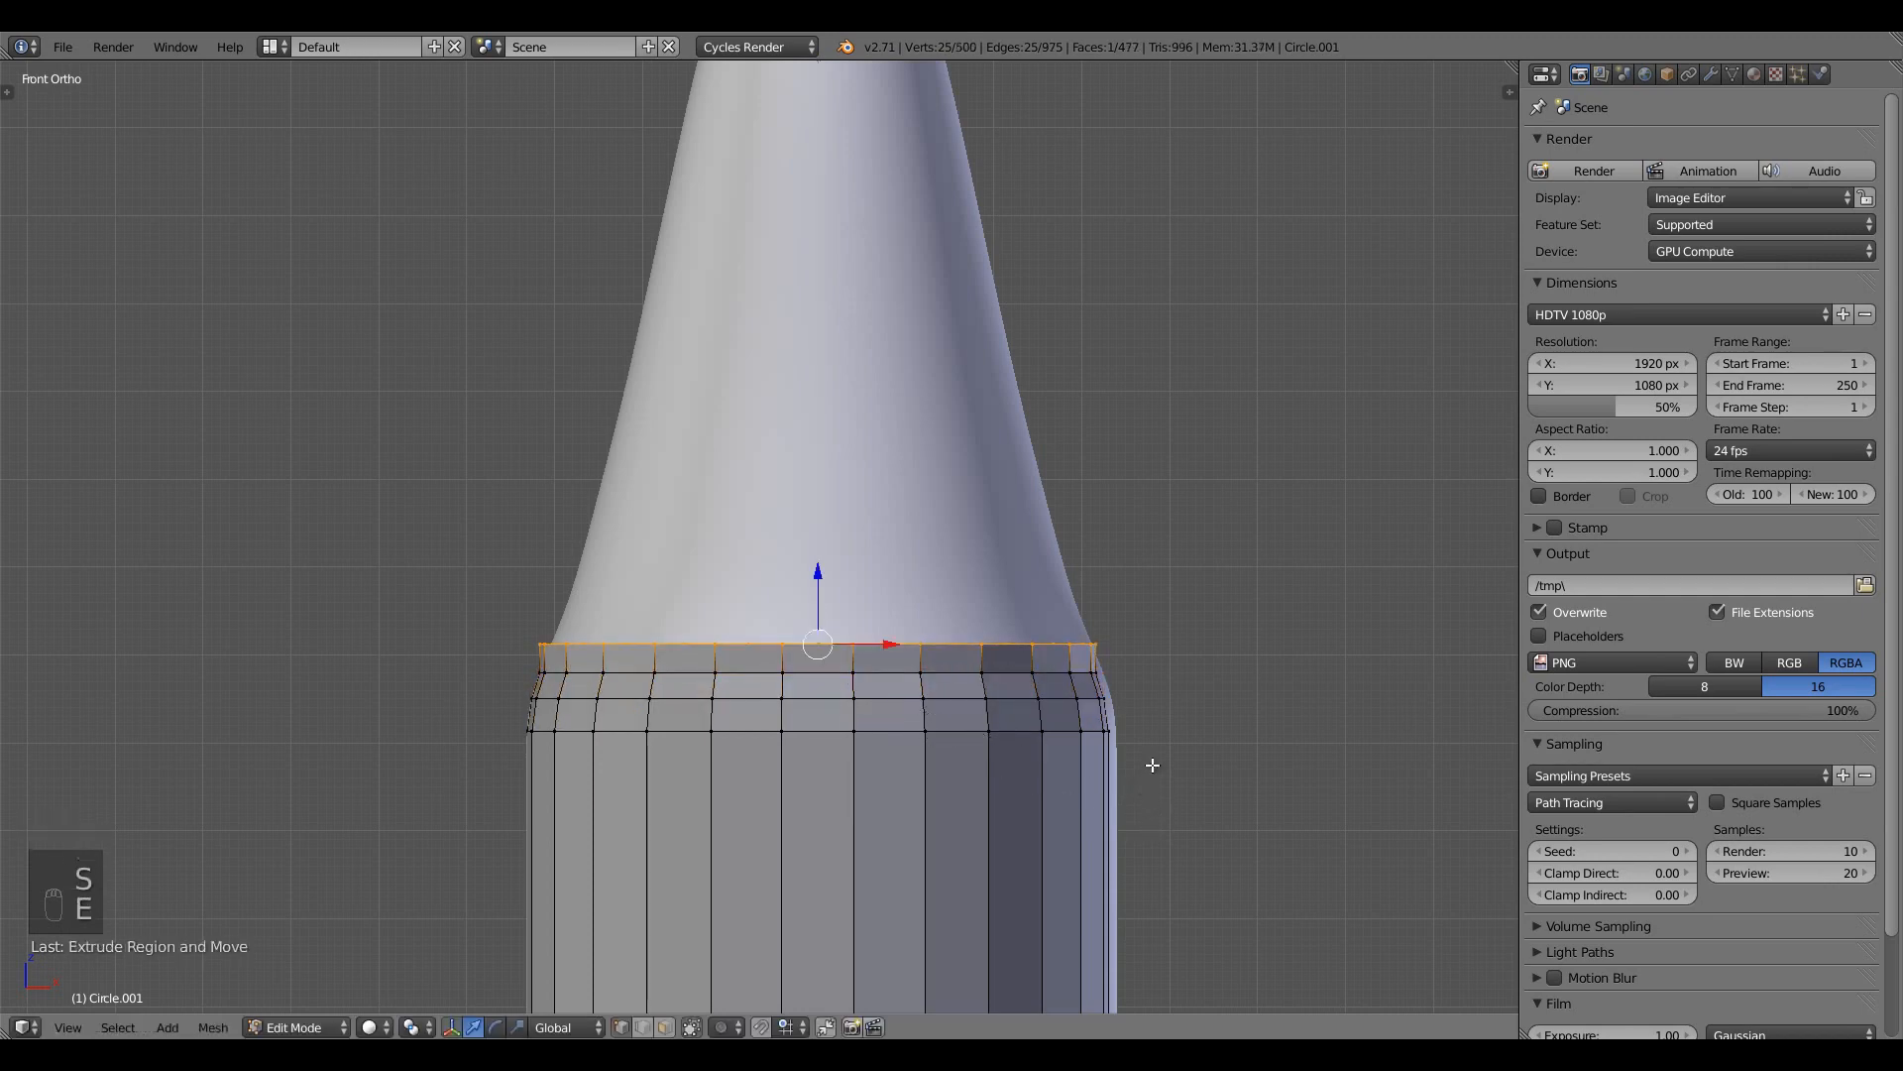
key("s")
left_click(1140, 755)
Extrude two more rings up the bullet tip, narrowing the first to the reference outline and scaling the second to about 0.94
key("e")
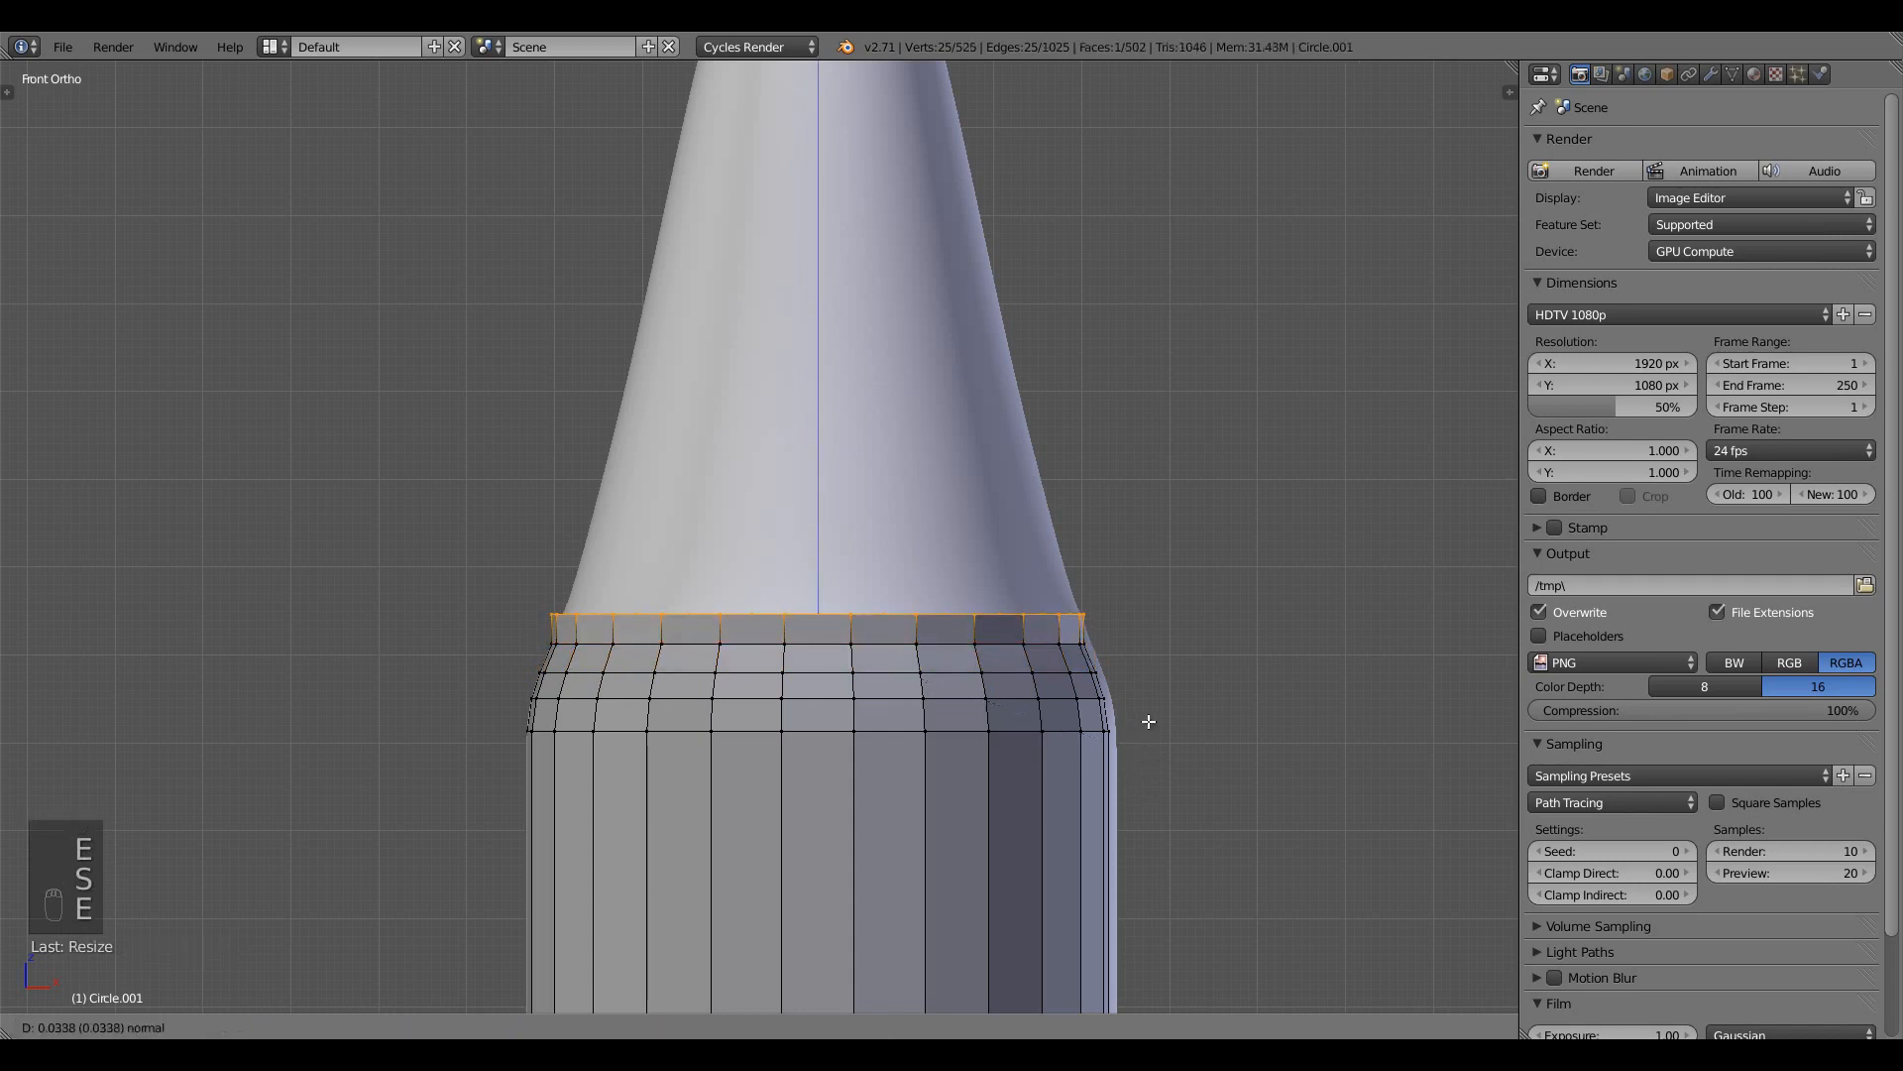
left_click(1147, 715)
key("s")
left_click(1136, 700)
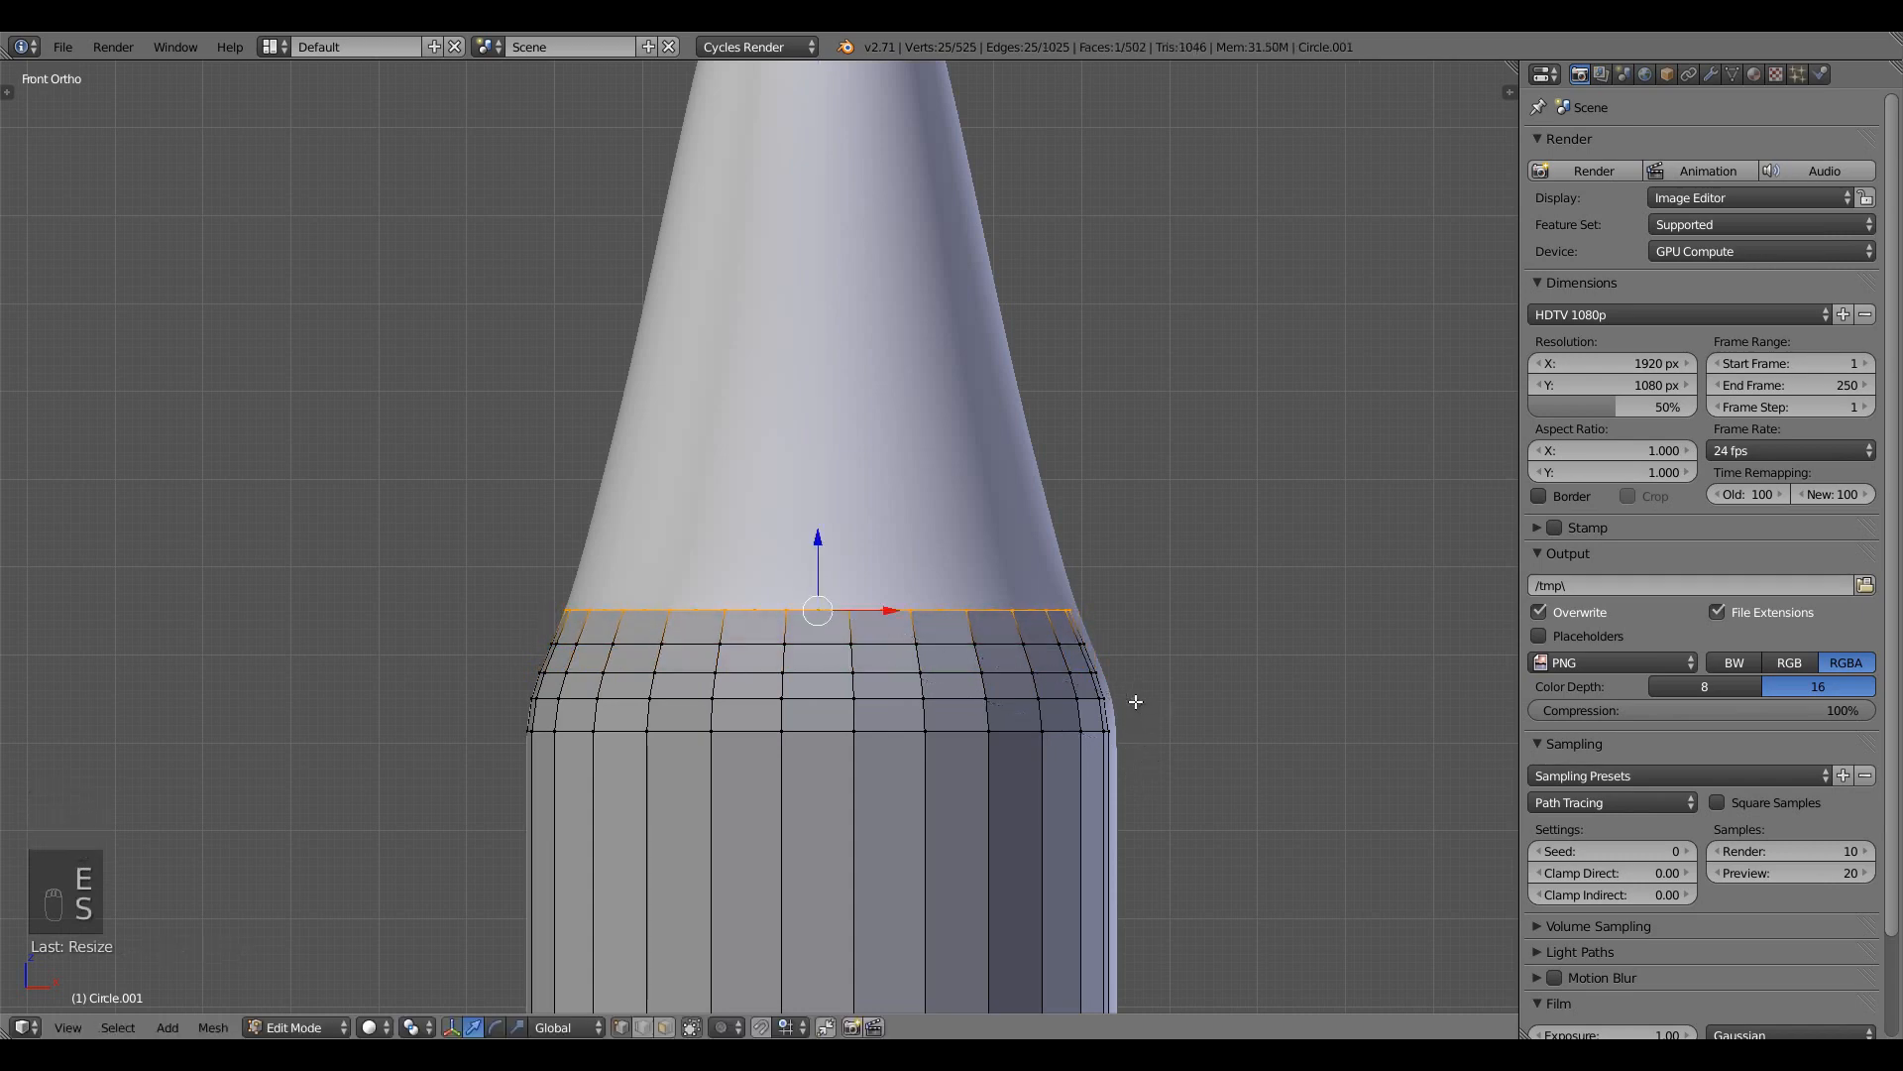
key("e")
left_click(1142, 664)
key("s")
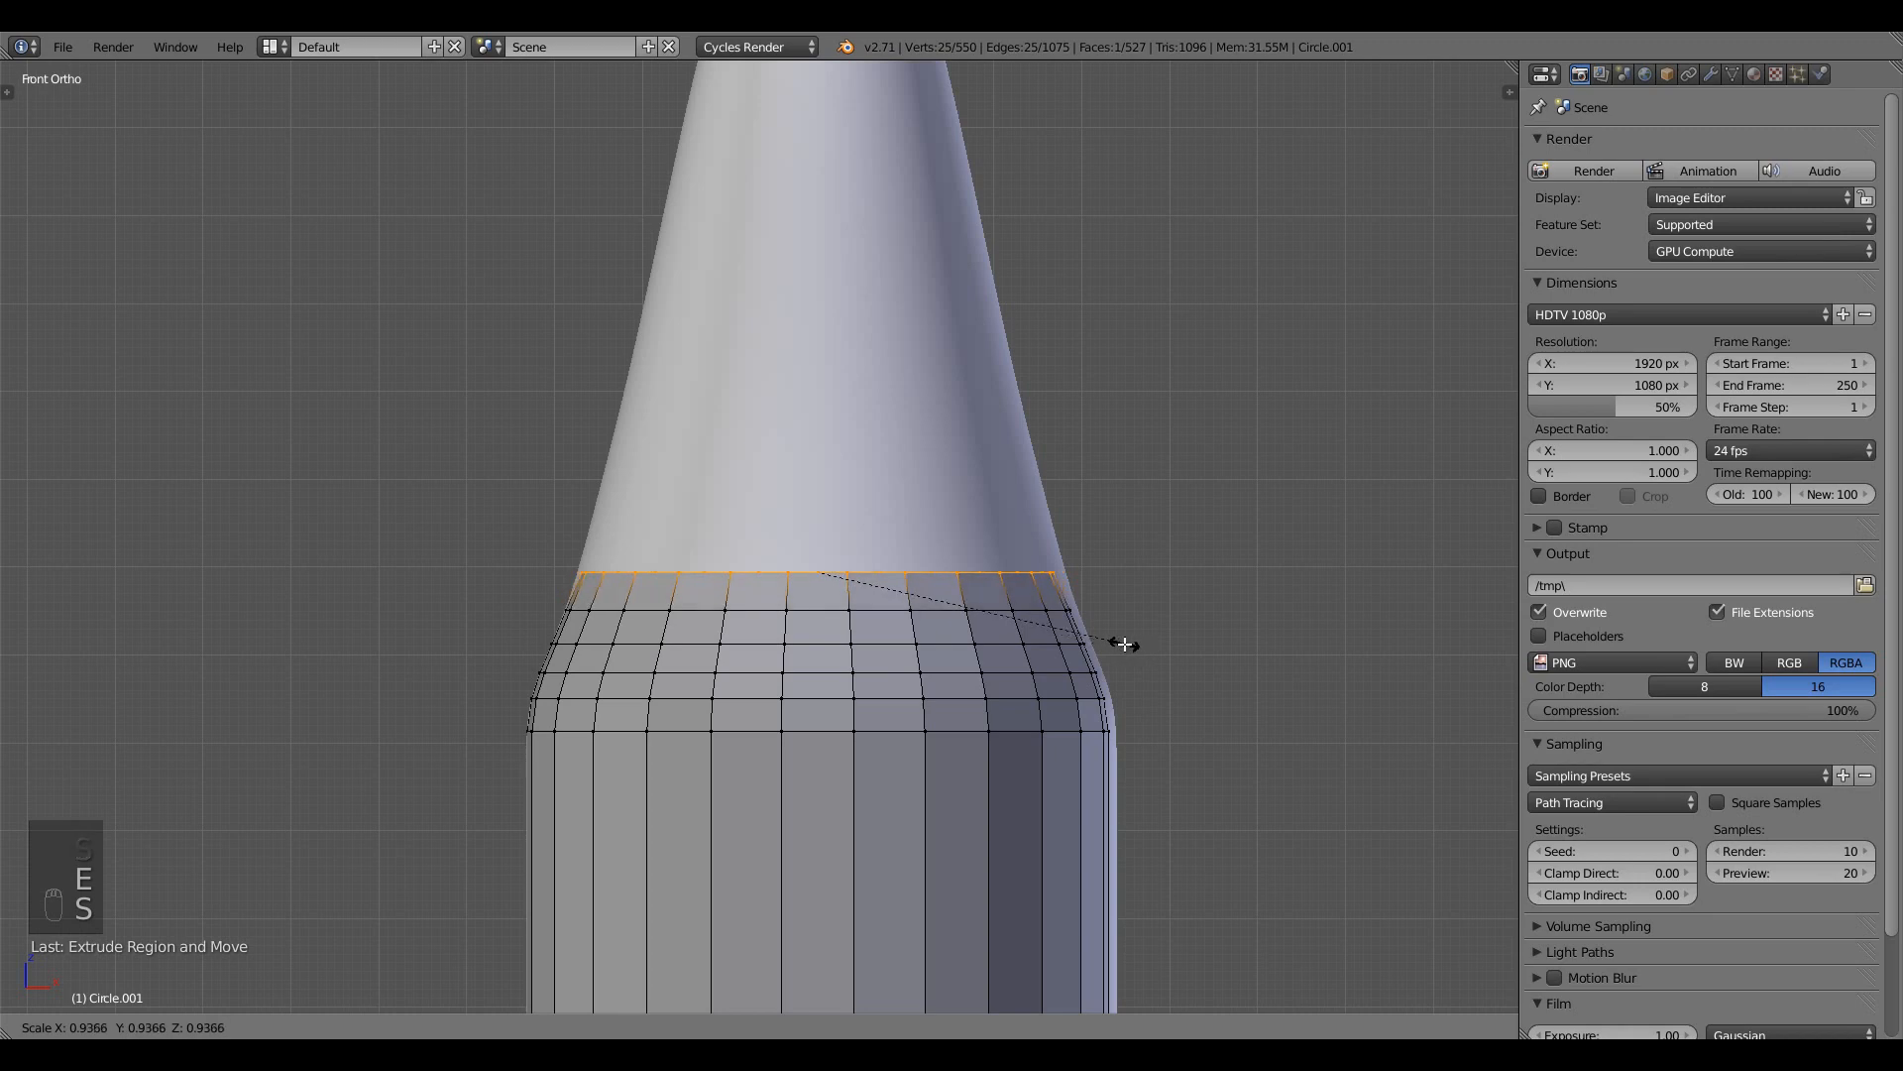
left_click(1131, 653)
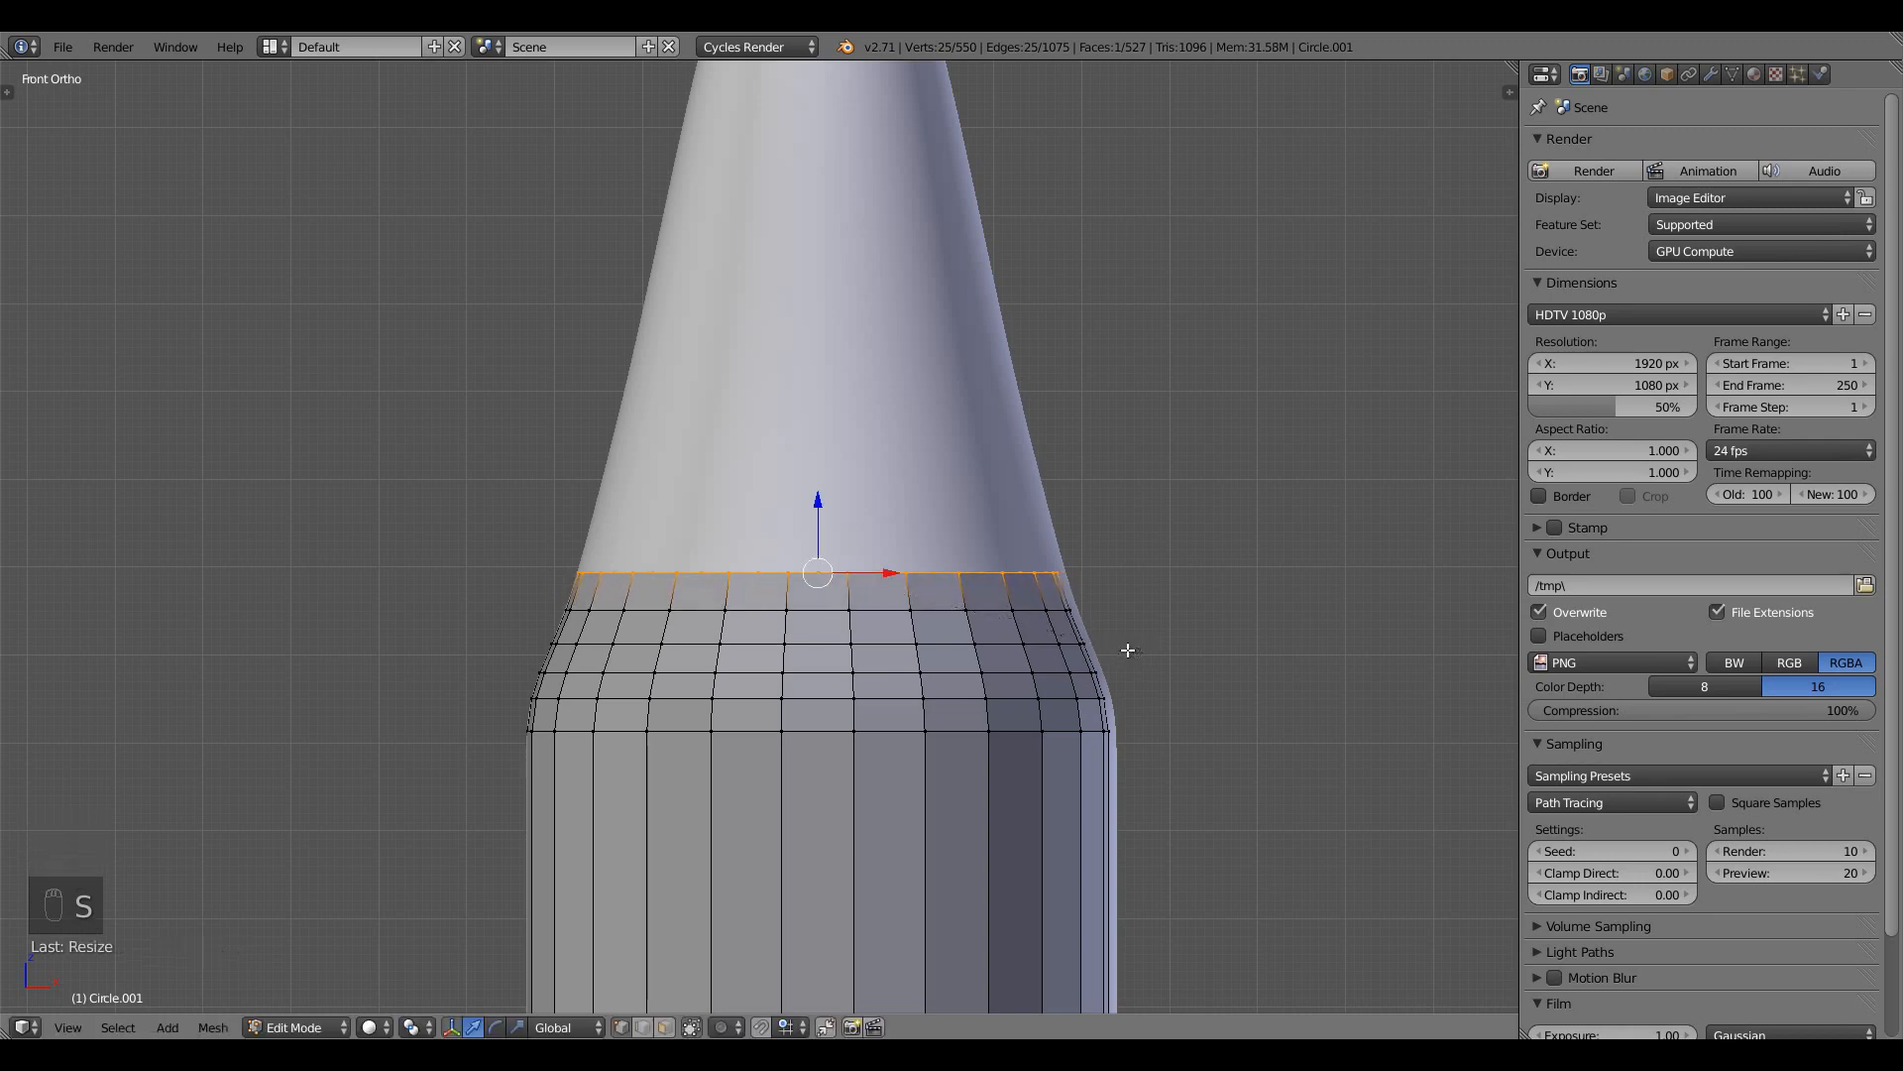
Extrude two more rings up the lower bullet tip, narrowing the first to the reference outline and scaling the second to about 0.96
key("e")
left_click(1135, 619)
key("s")
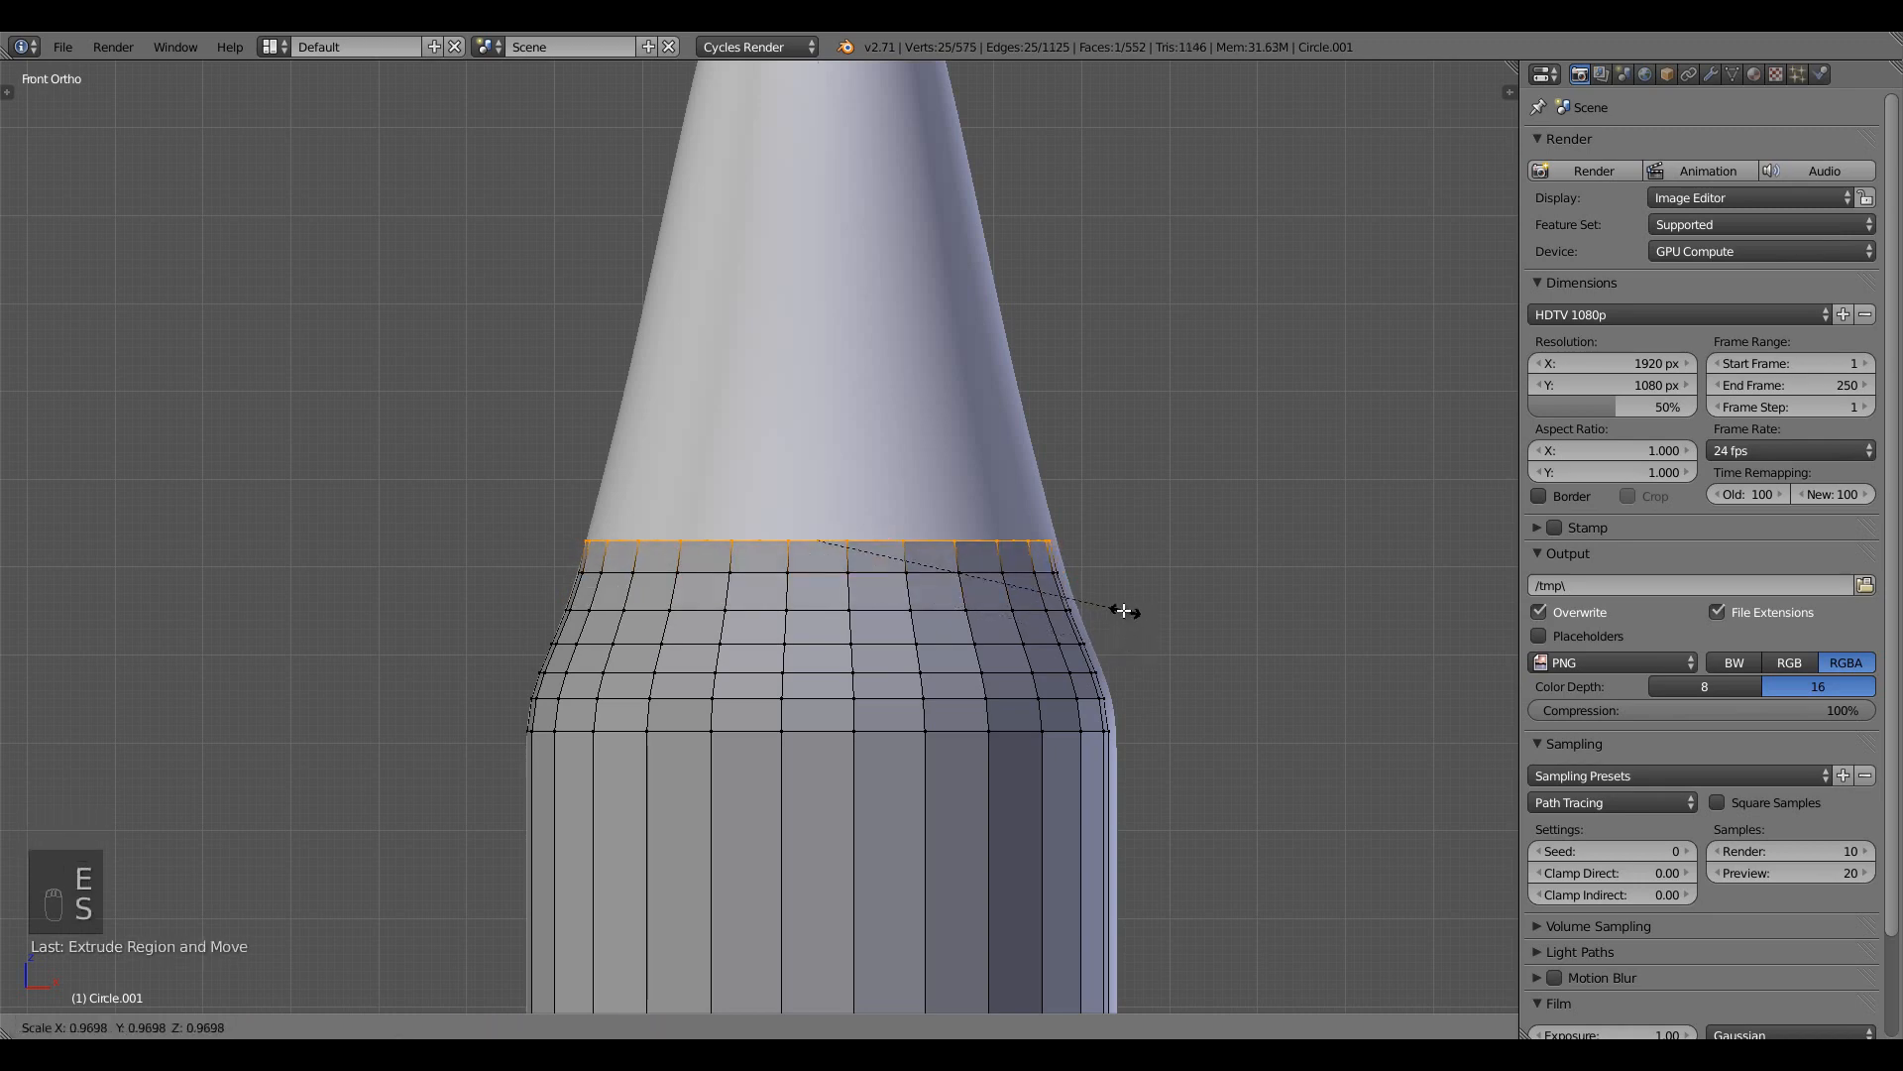
left_click(1120, 597)
middle_click_drag(1117, 582, 1098, 796, "shift")
key("e")
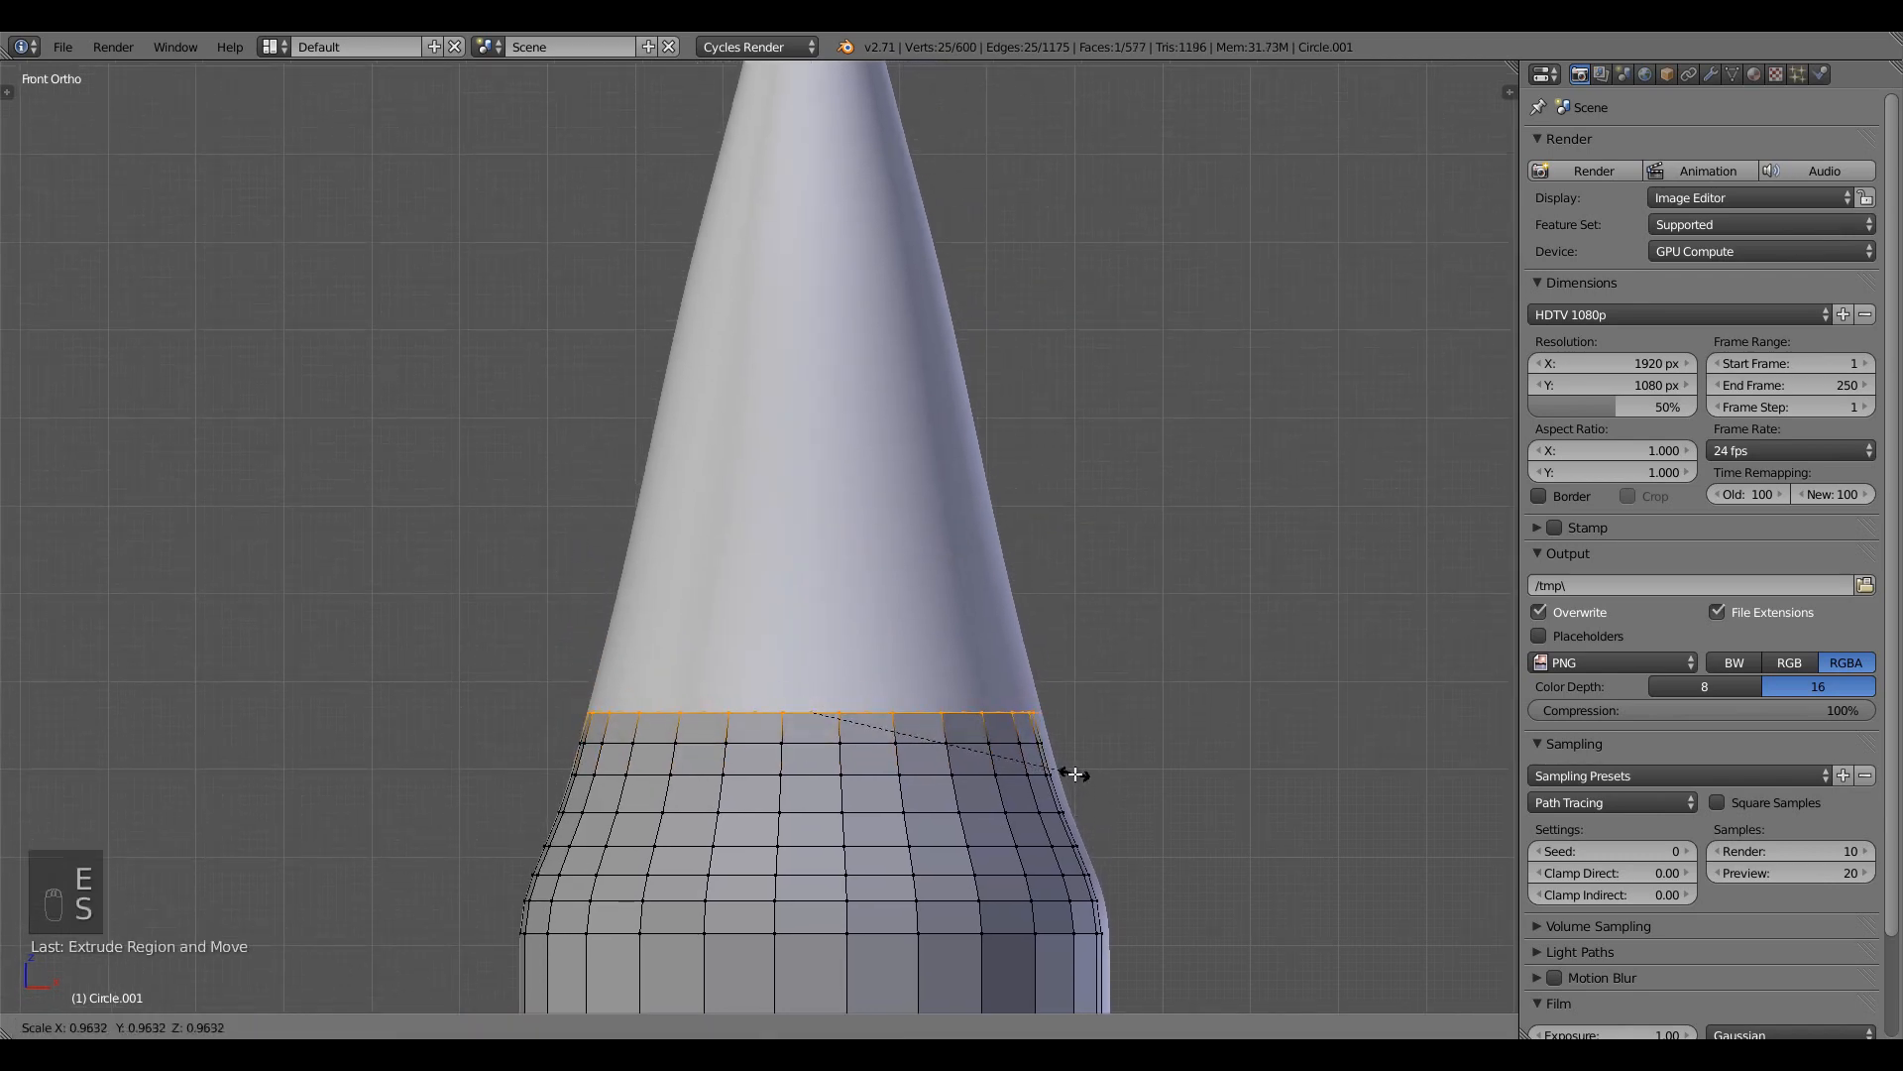
left_click(1076, 774)
Extrude two closely spaced rings up the bullet tip, scaling each to about 0.97 to follow the reference outline
key("e")
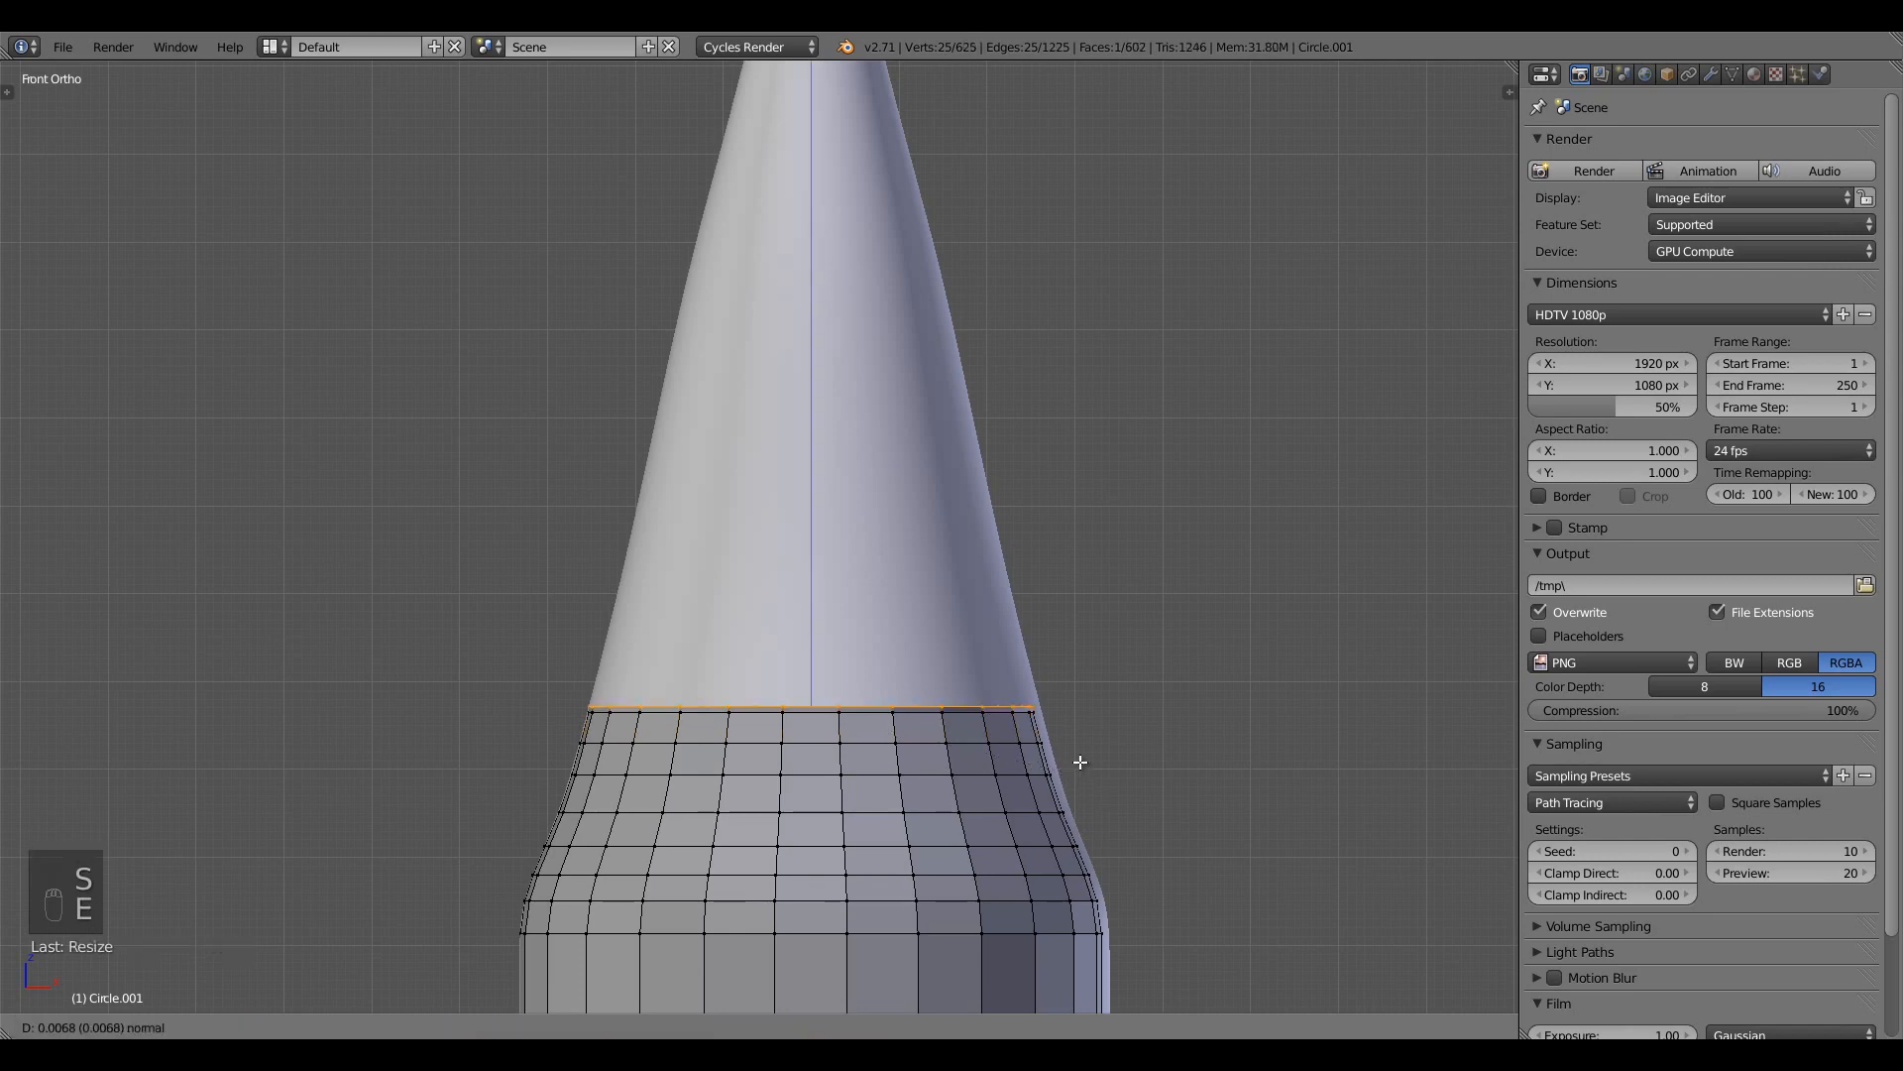
left_click(1073, 755)
key("s")
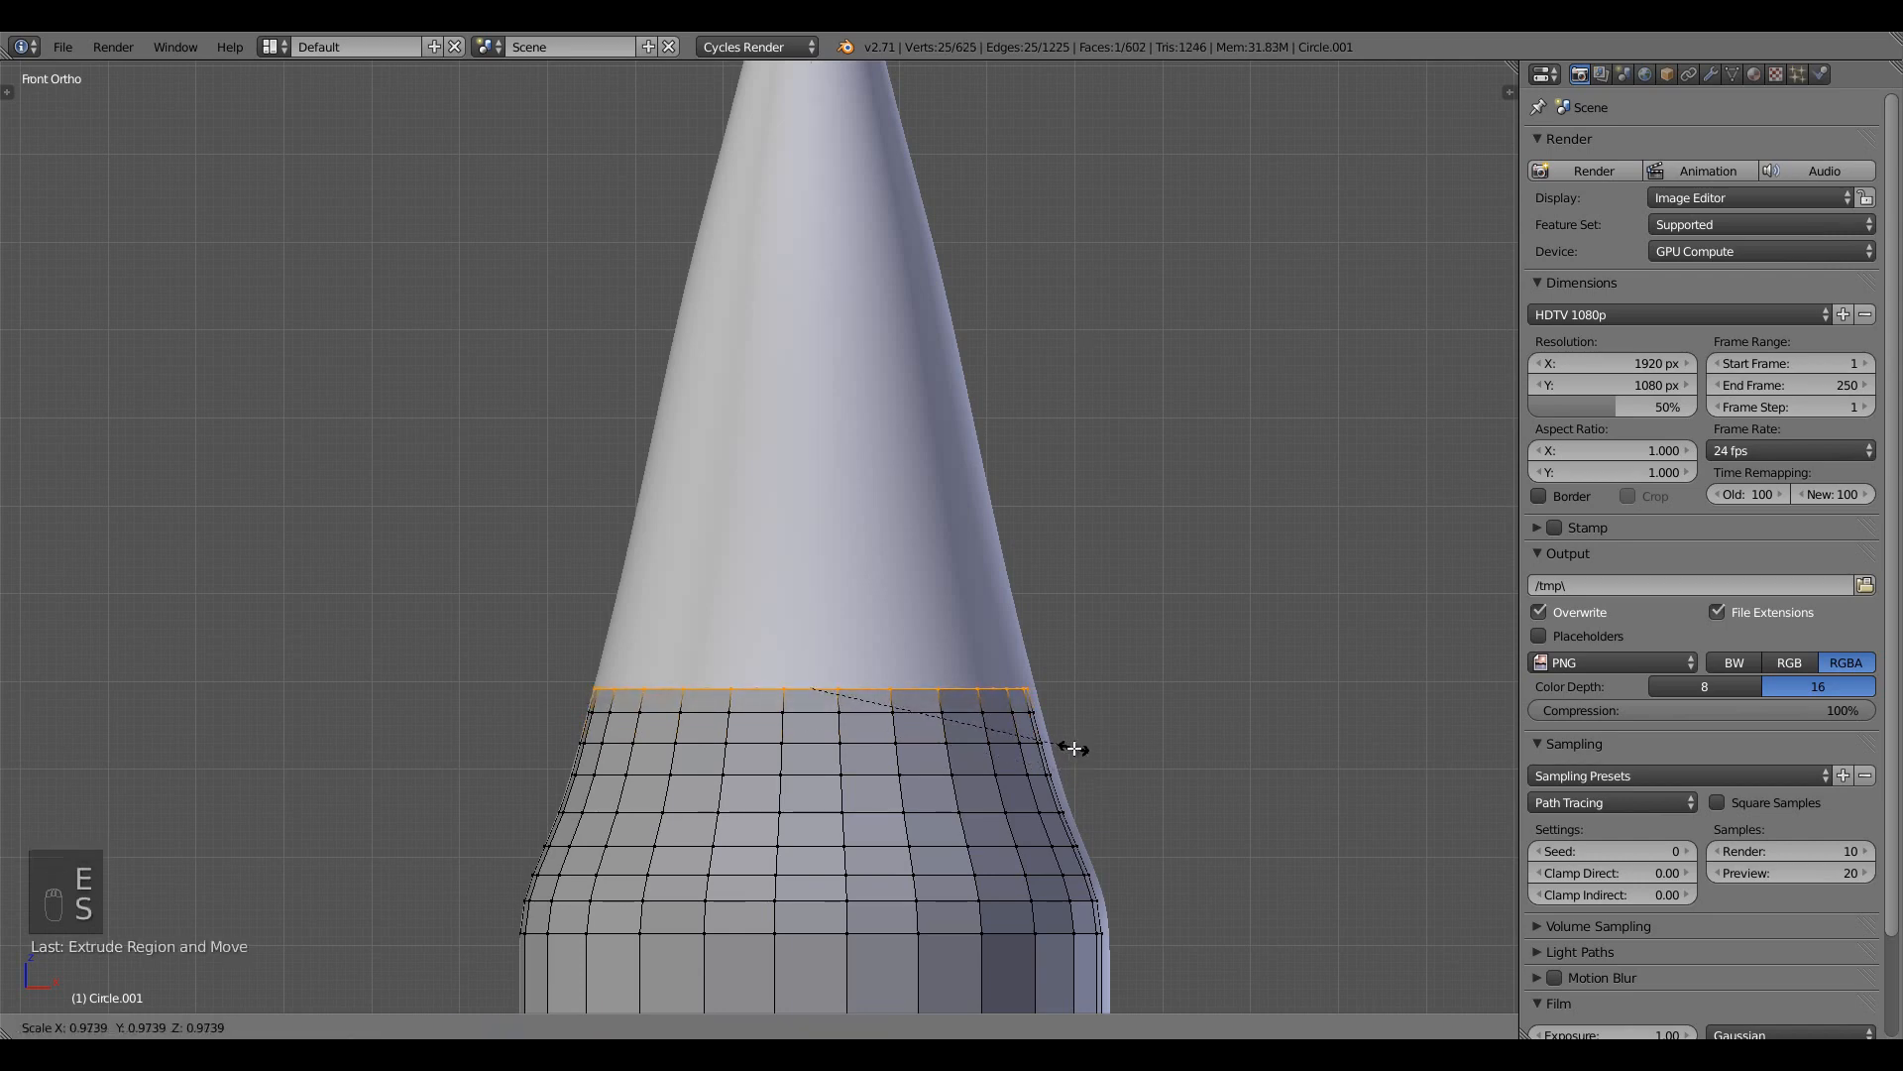
left_click(1073, 749)
key("e")
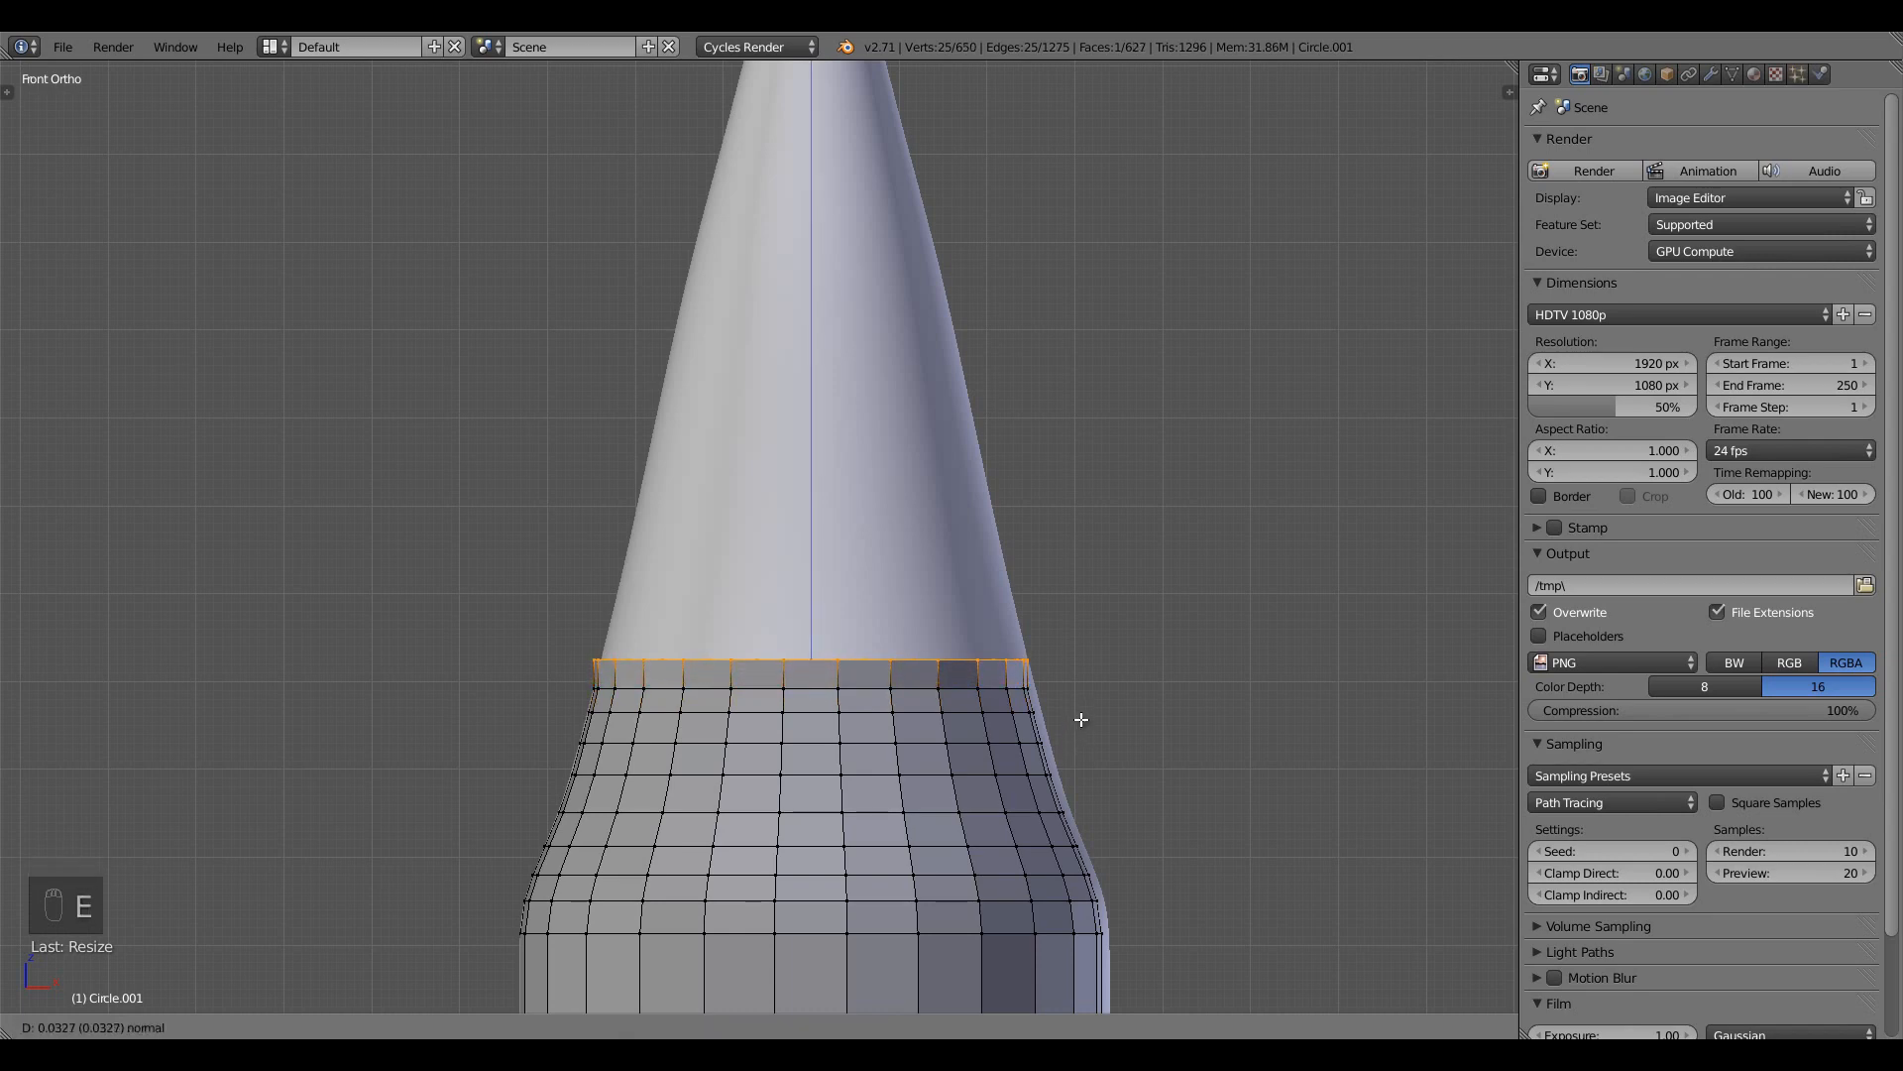
left_click(1078, 719)
key("s")
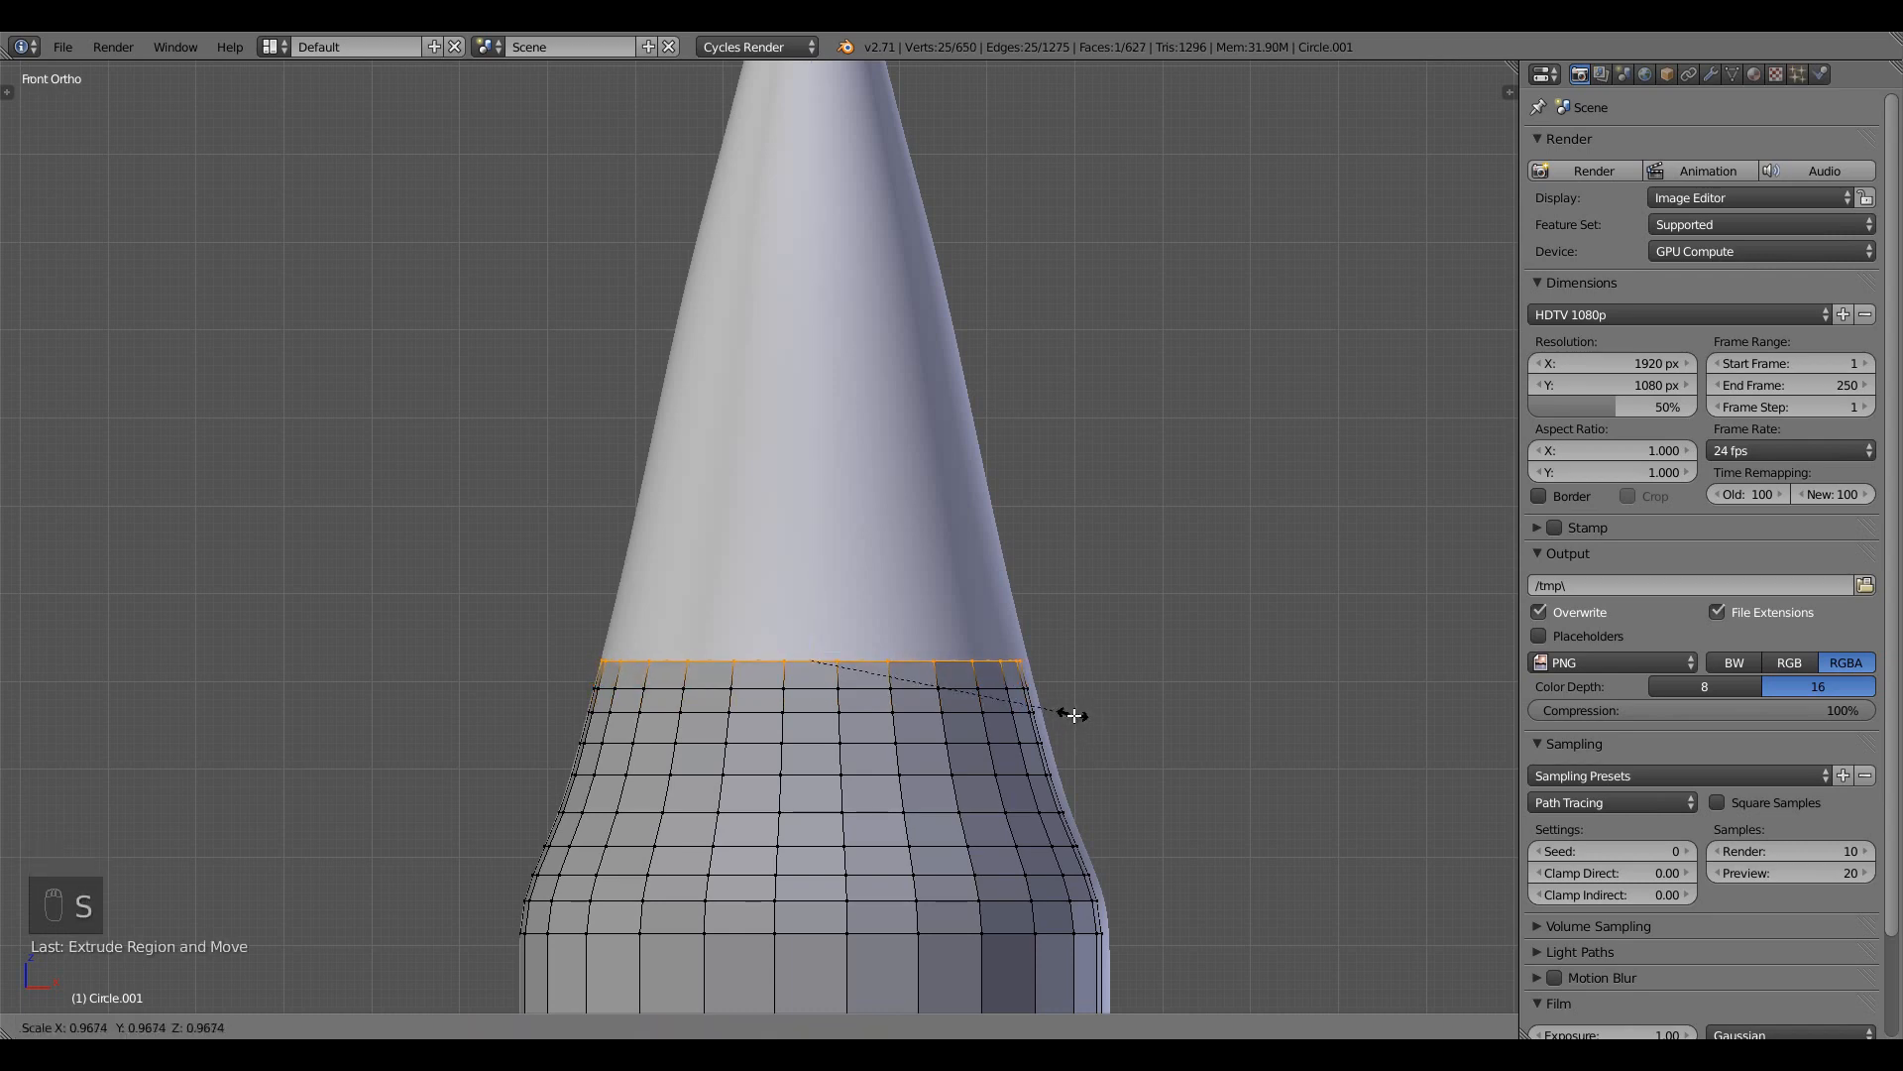
left_click(1074, 714)
Extrude two more rings up the bullet tip, scaling the first to about 0.98 and narrowing the second to the reference outline
key("e")
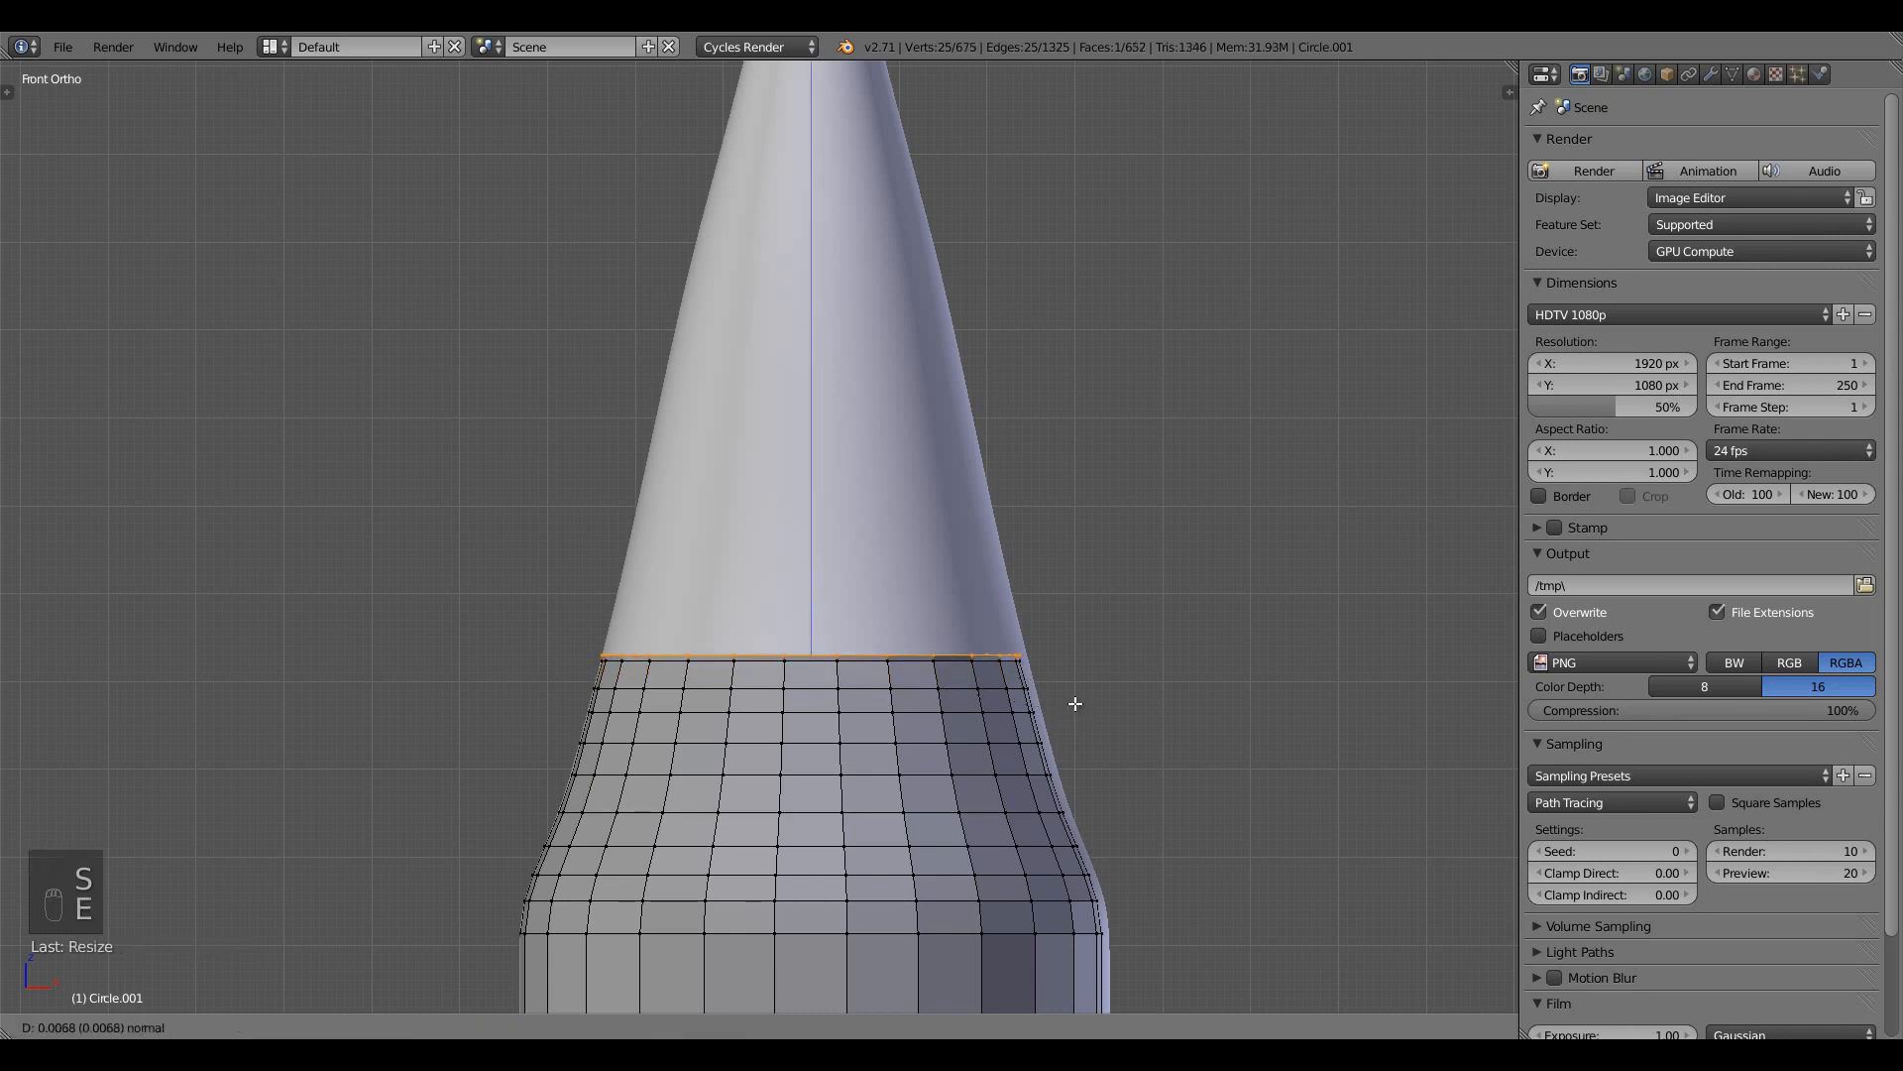
left_click(1071, 688)
key("s")
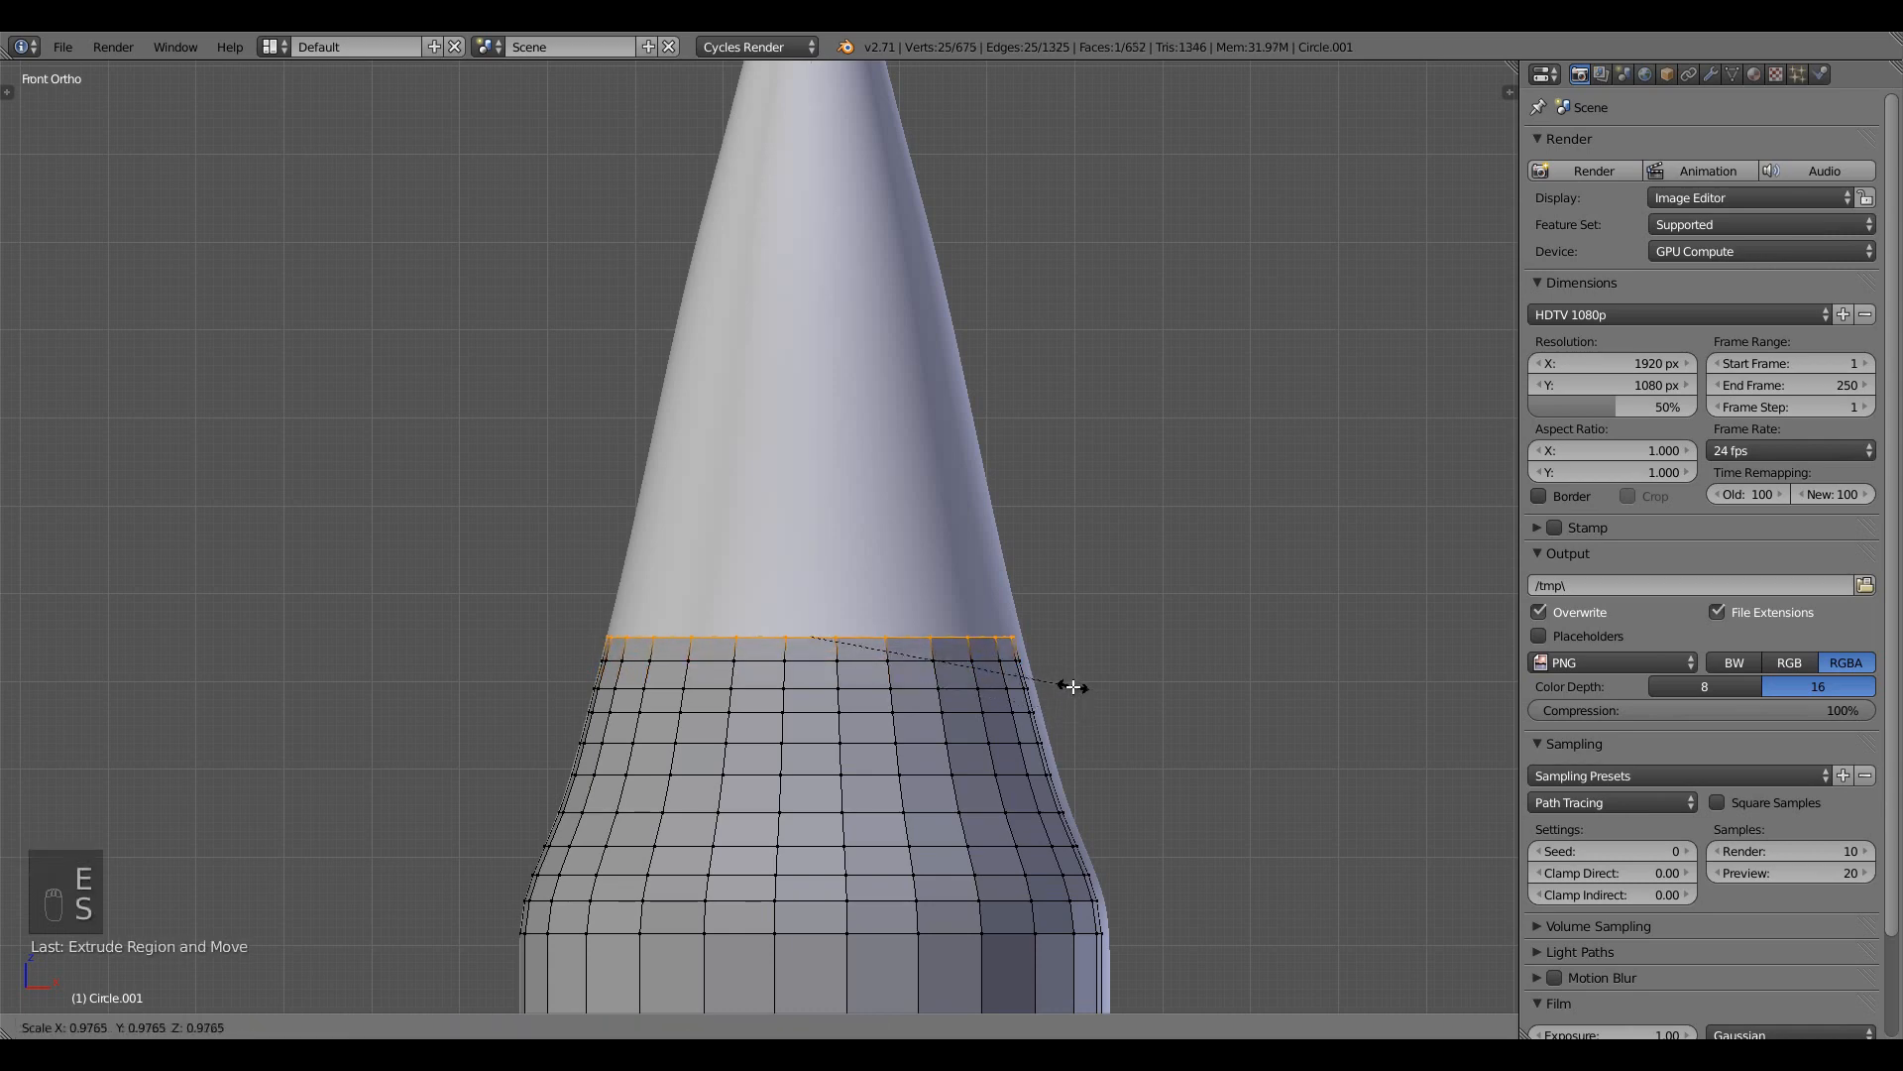
left_click(1072, 687)
key("e")
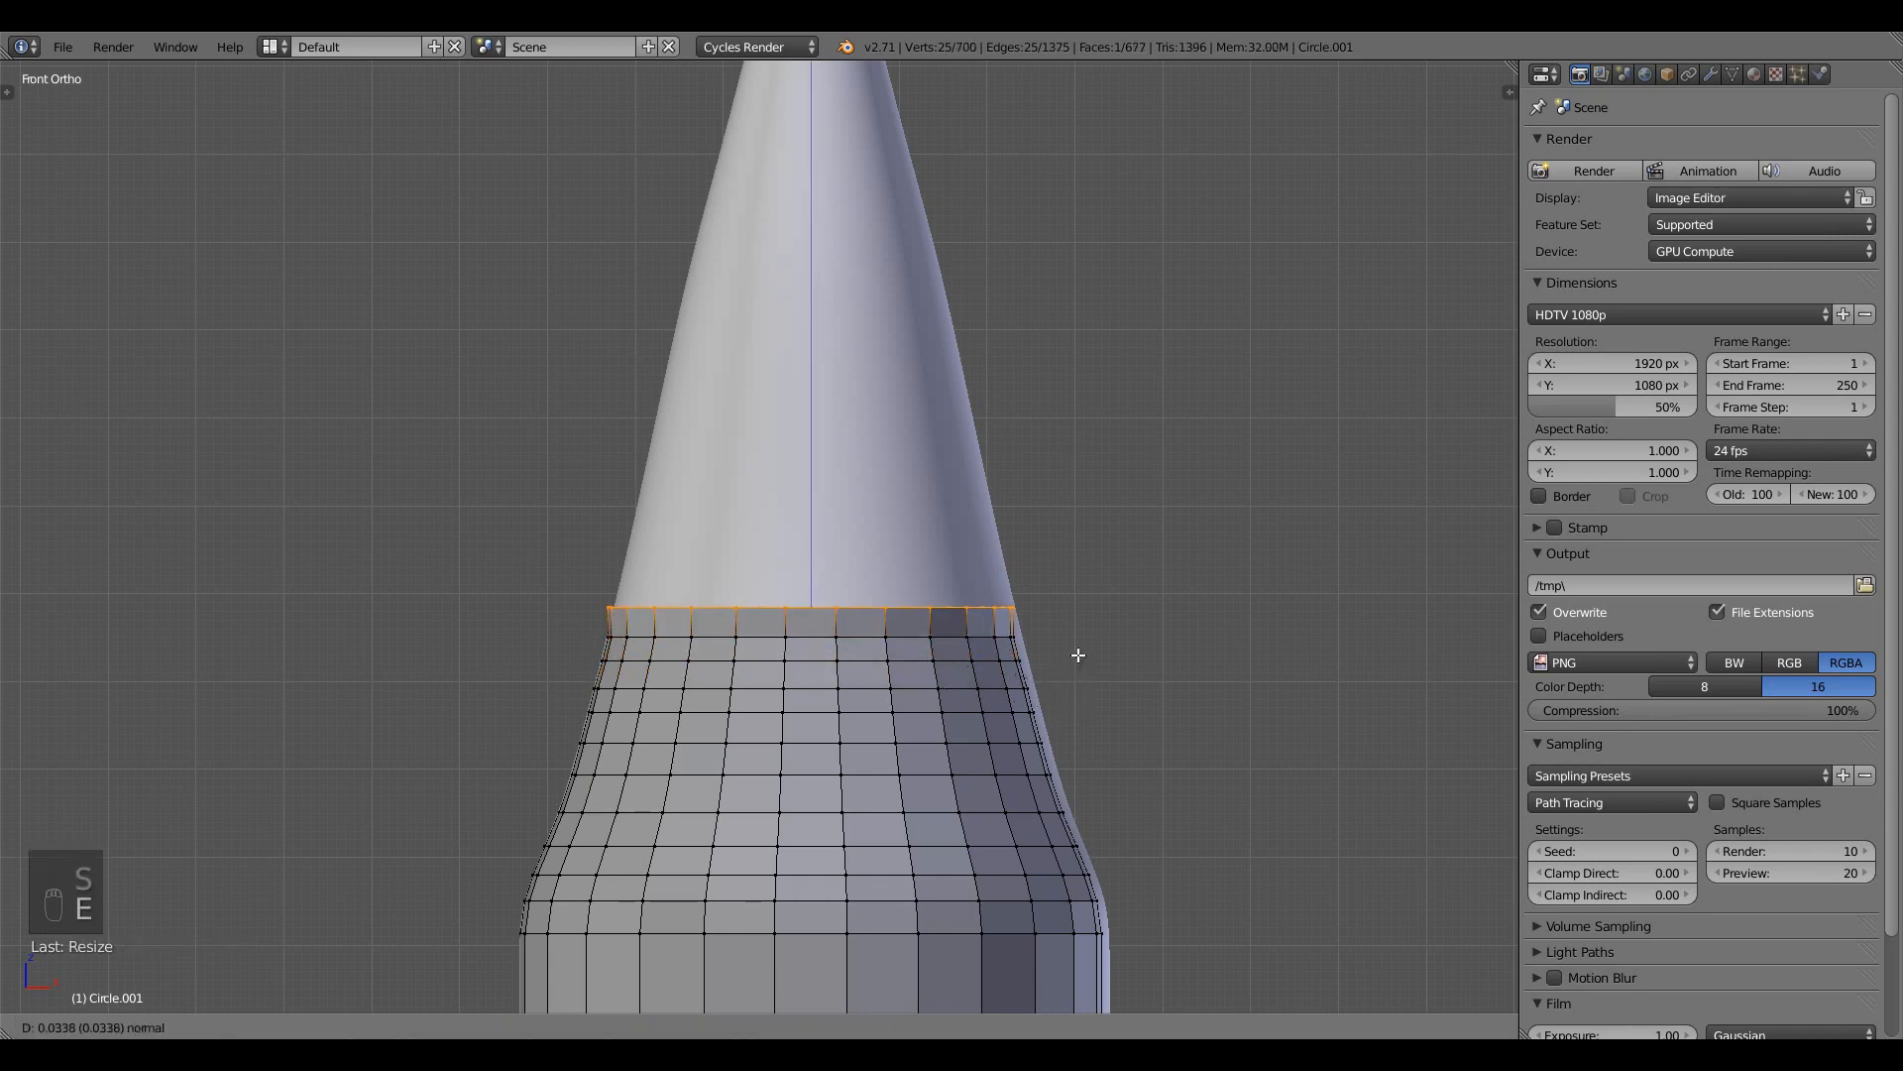
left_click(1079, 654)
key("s")
left_click(1067, 650)
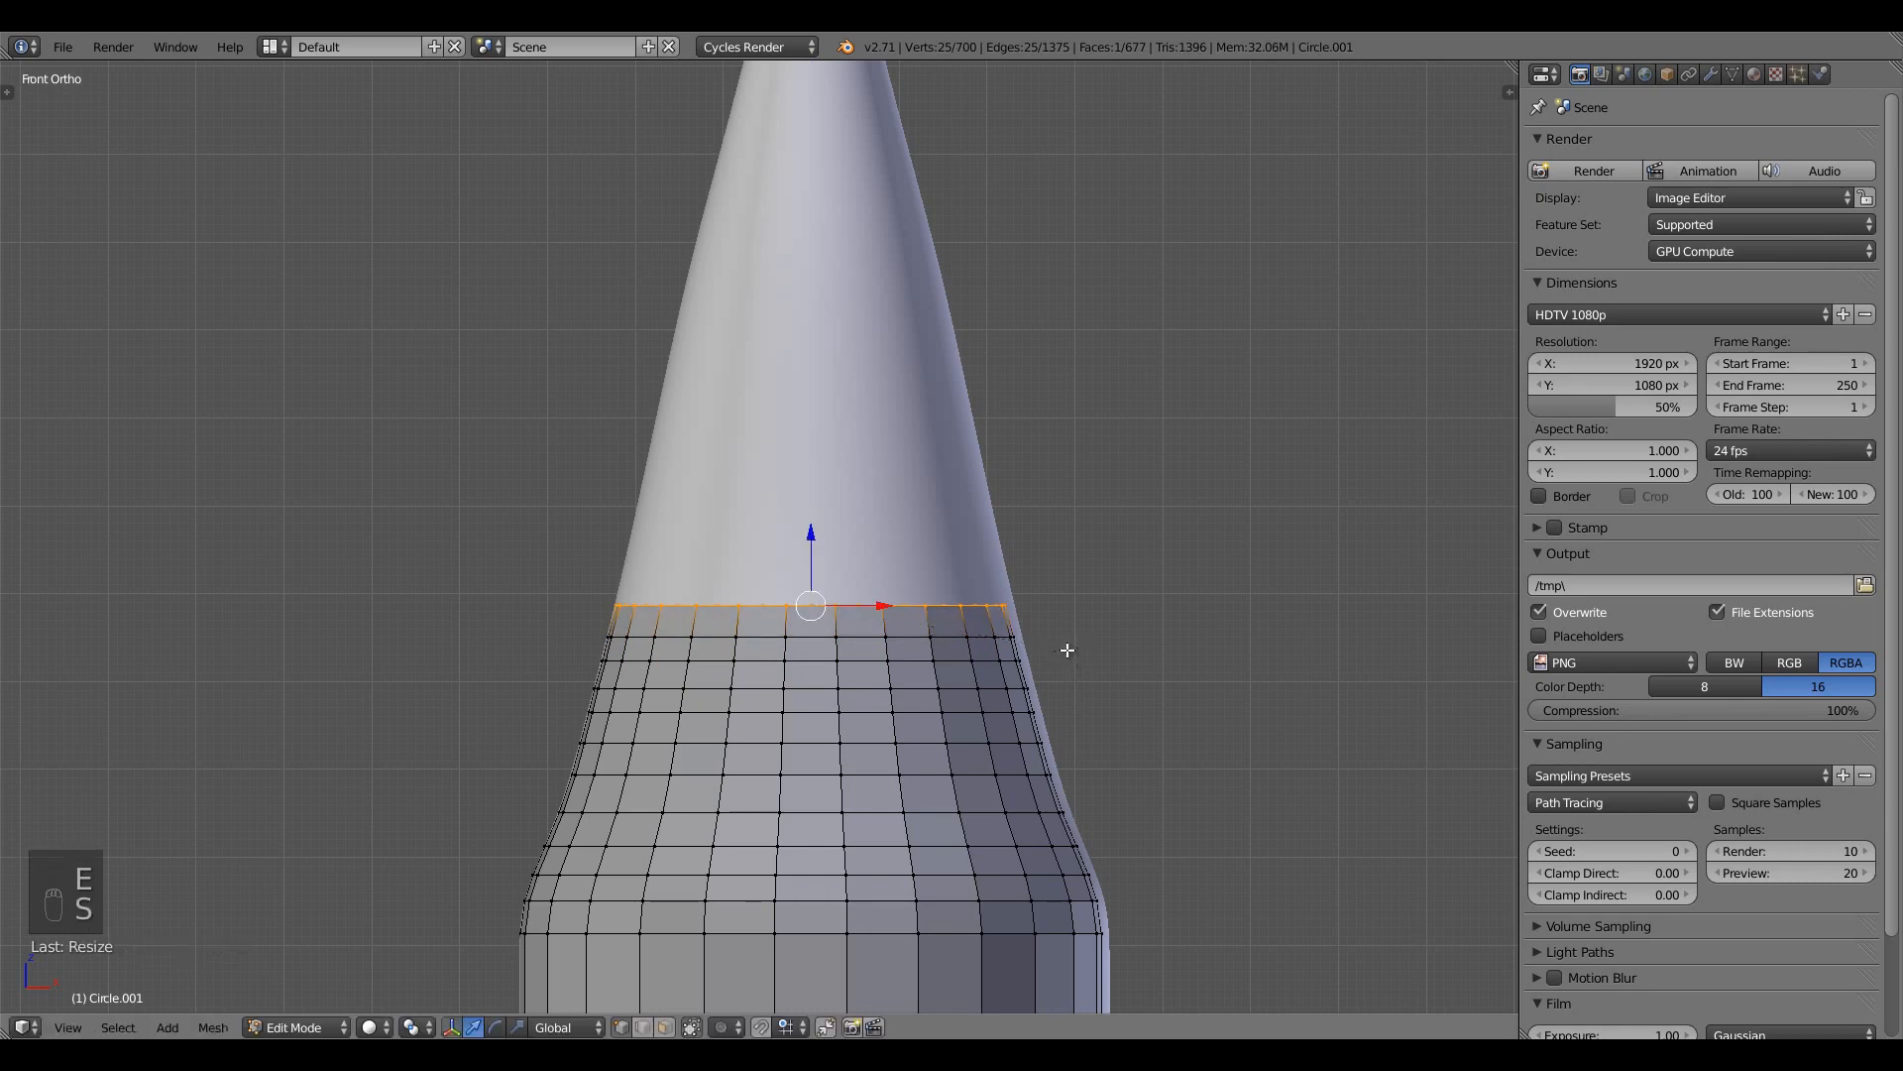
Add two rings above the last one by extruding, scaling the first to about 0.96 and fitting the second to the reference outline
key("e")
left_click(1074, 617)
key("s")
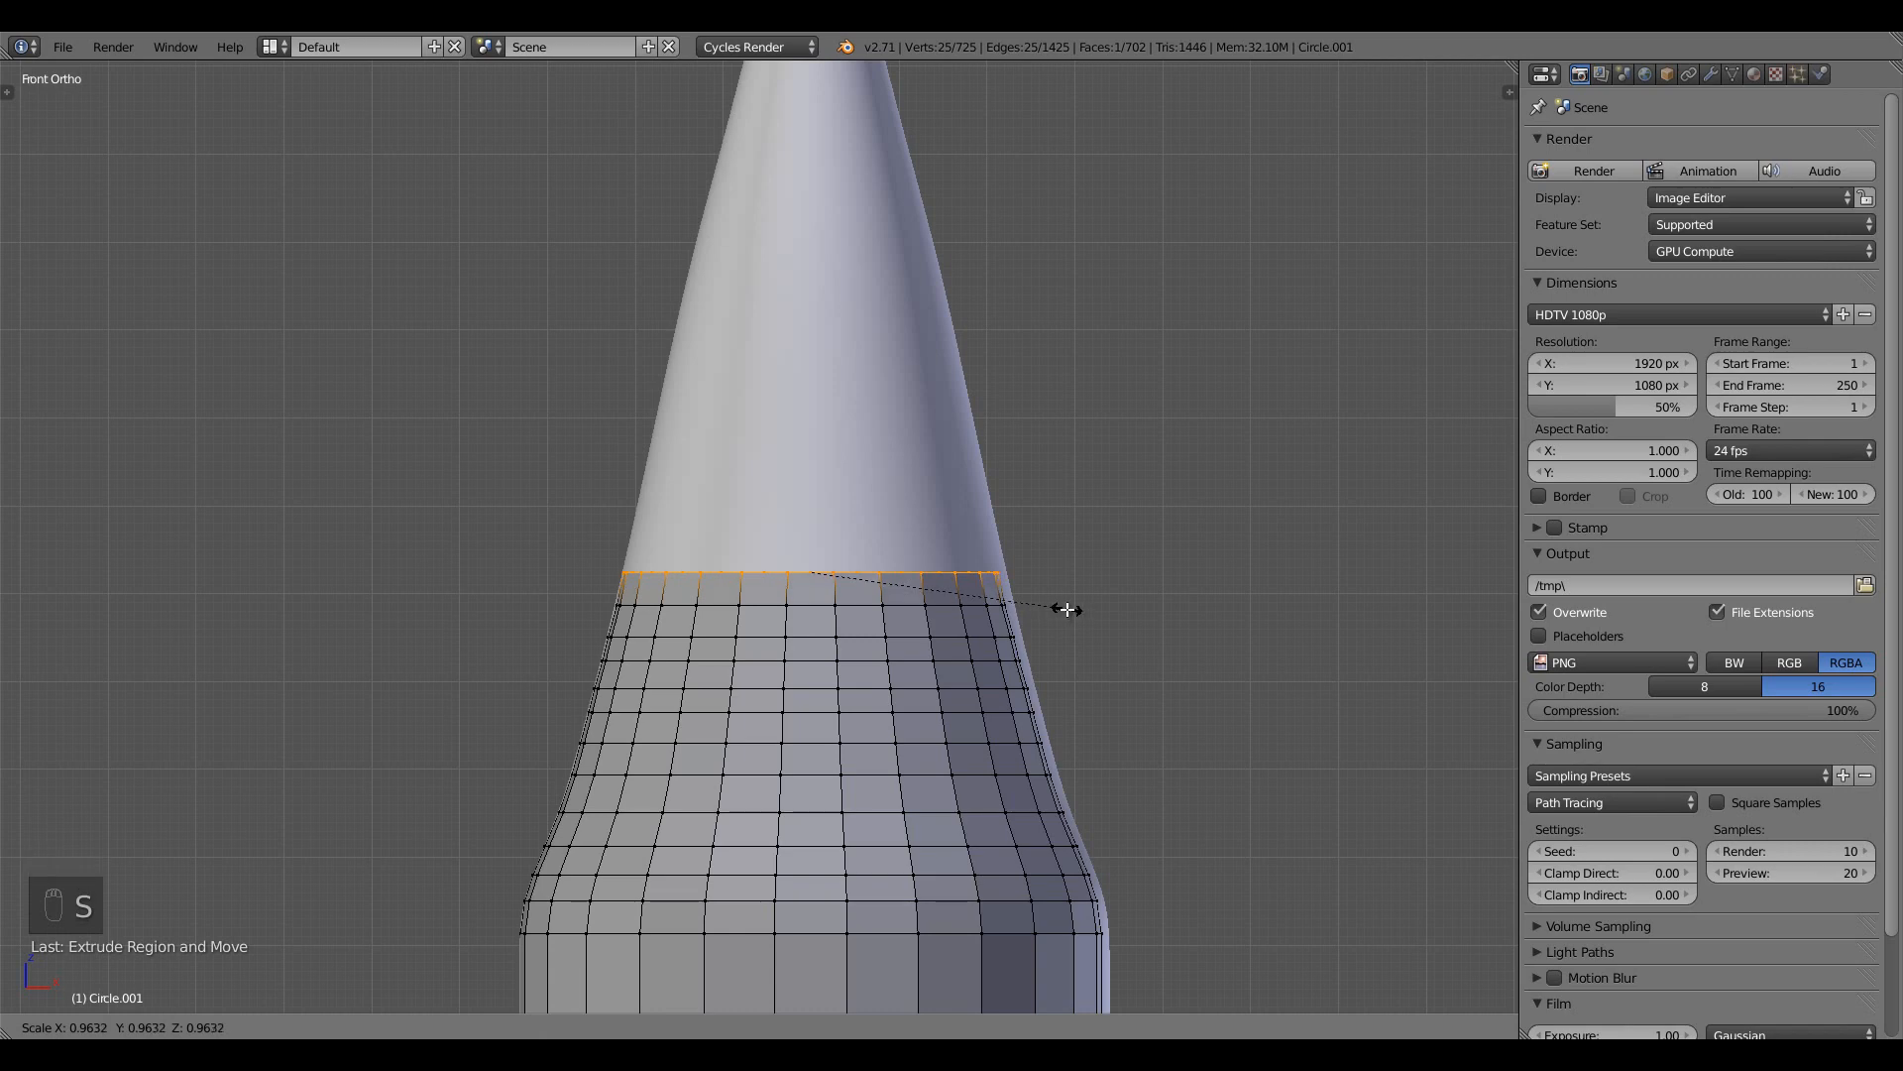
left_click(1064, 610)
key("e")
left_click(1080, 564)
key("s")
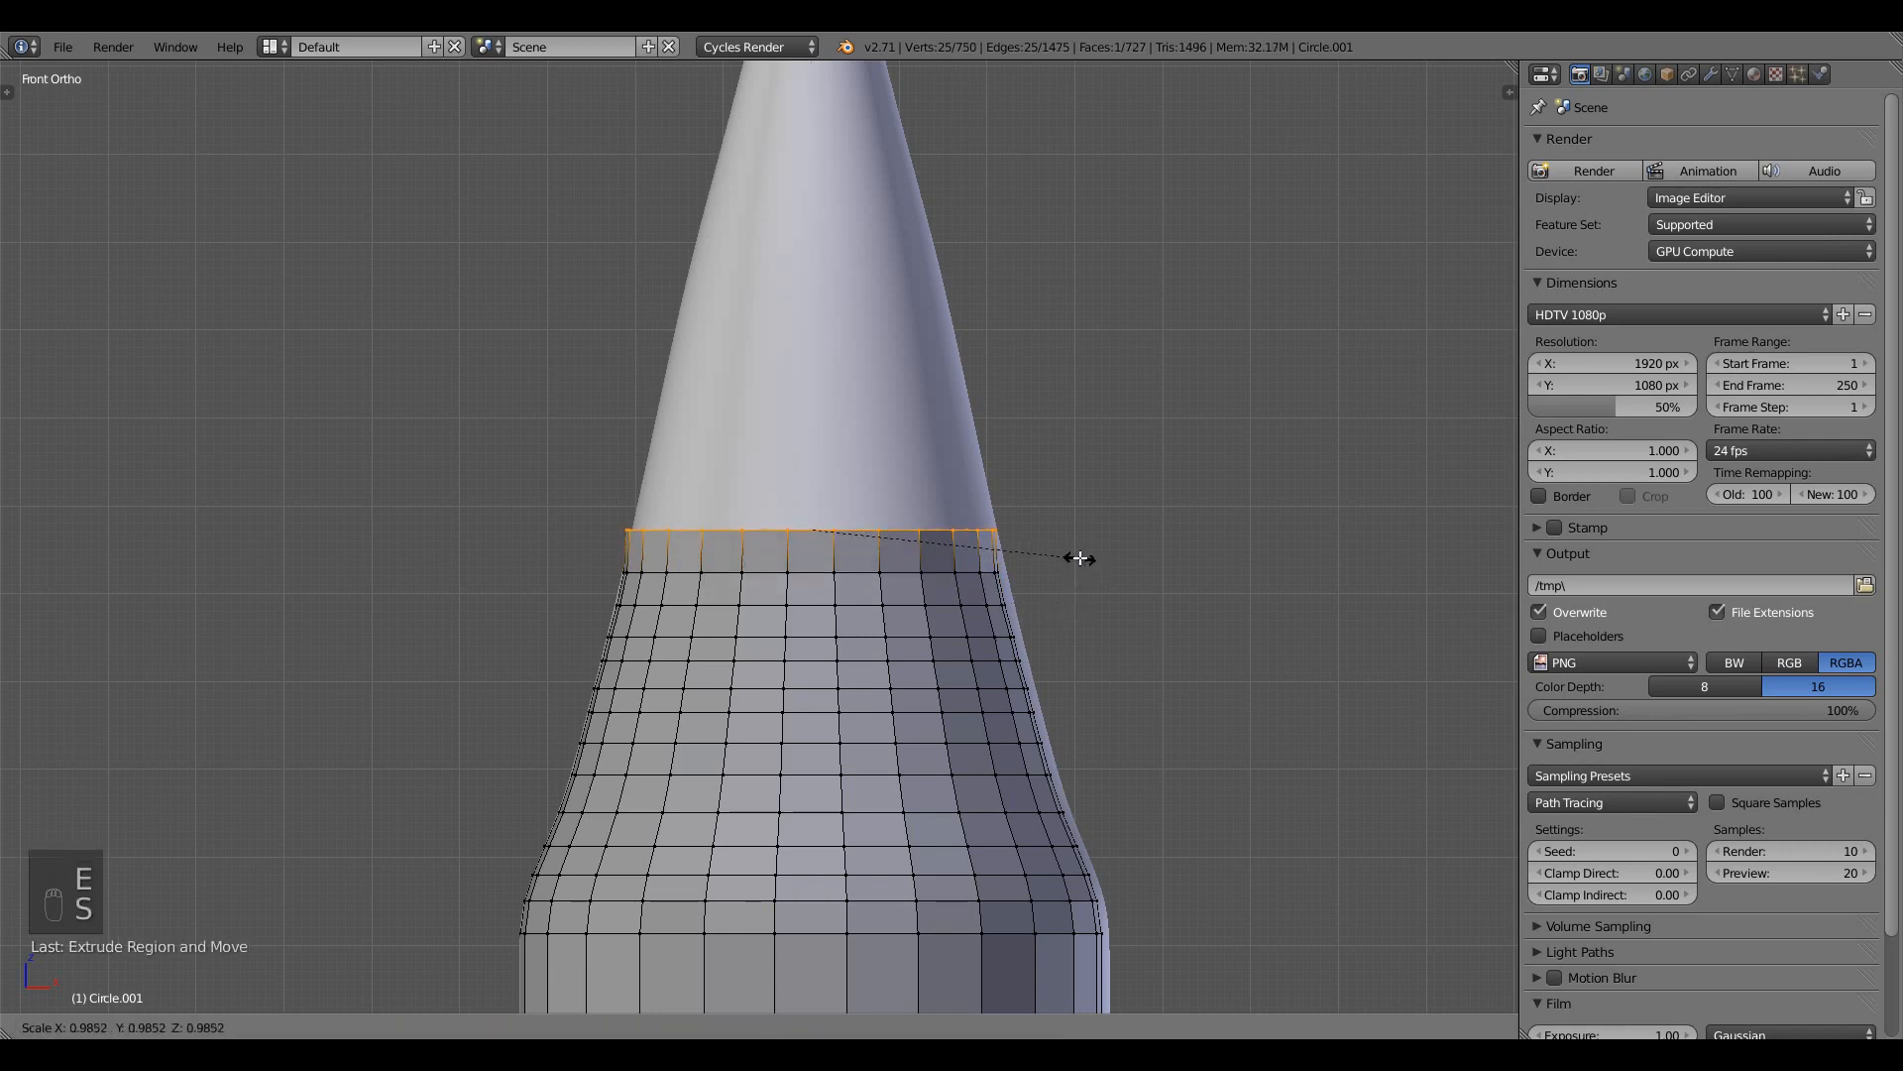
left_click(1072, 556)
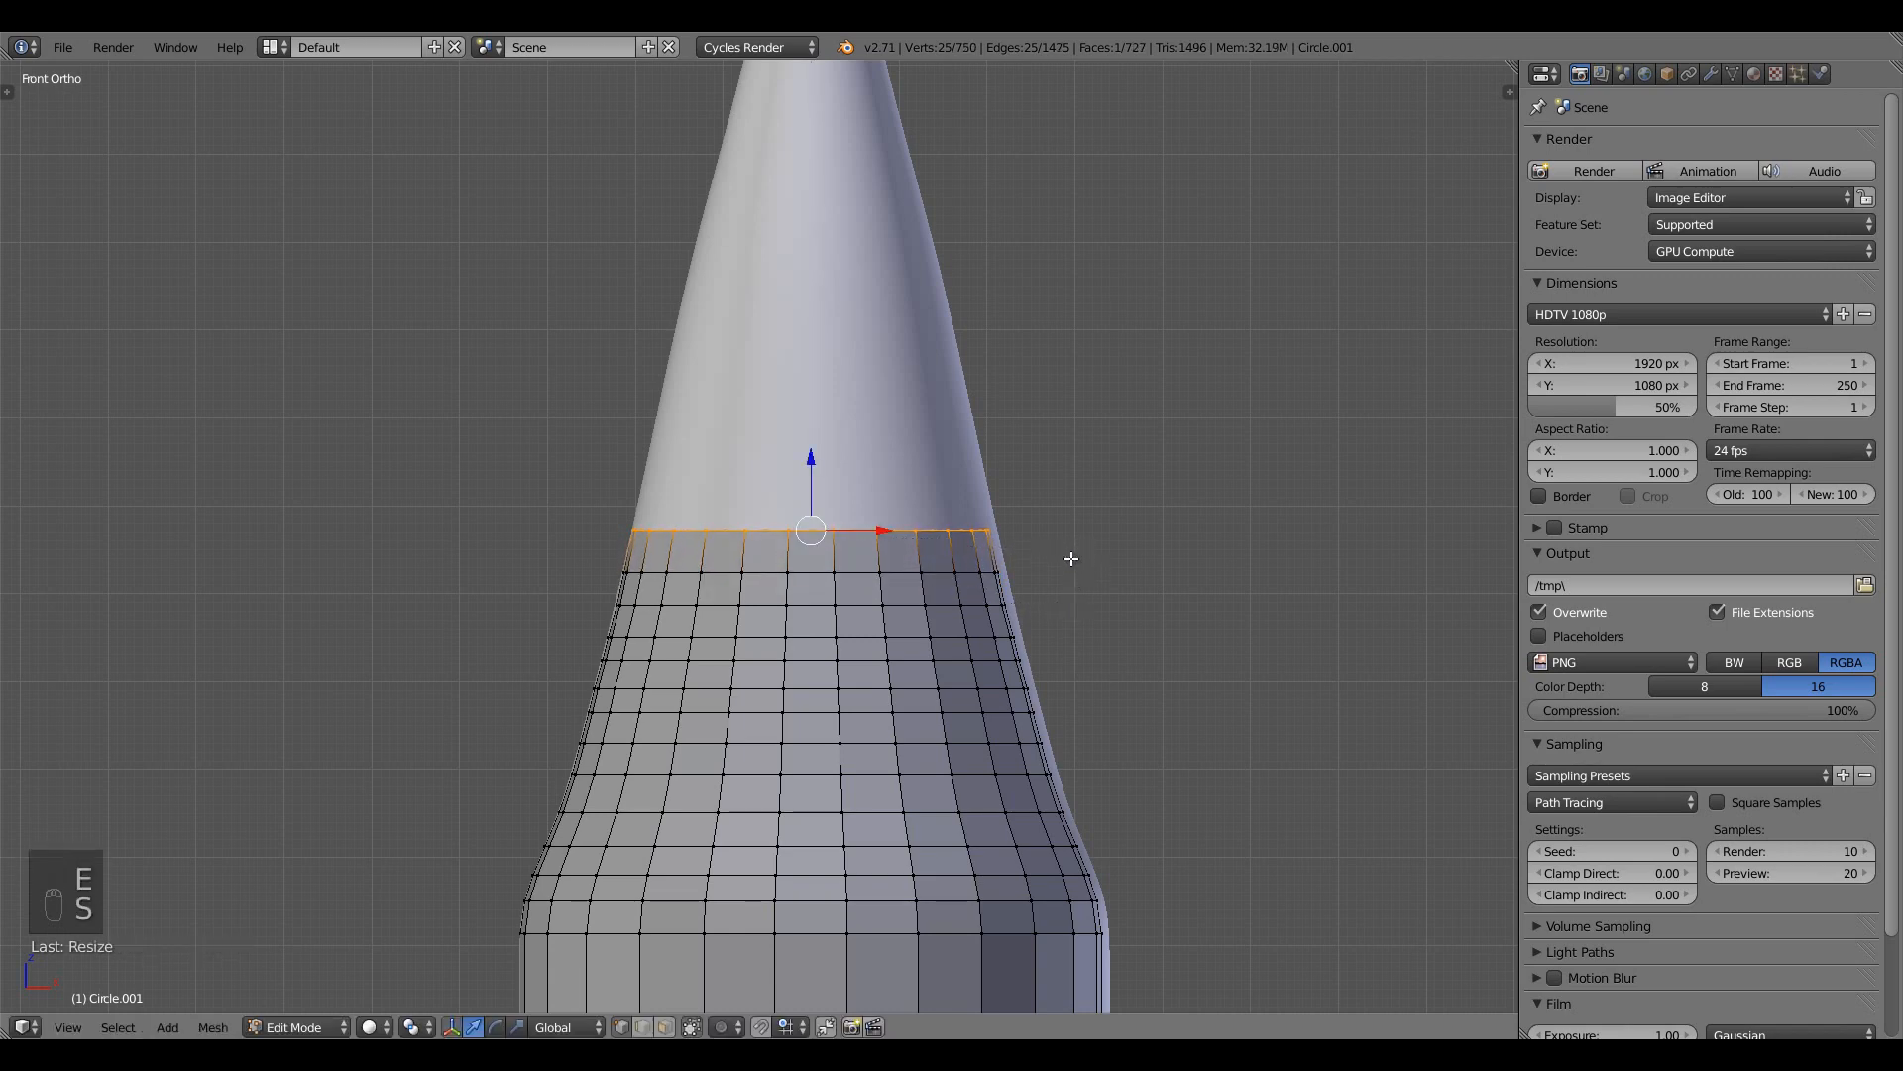
Extrude two further rings along the taper, scaling the first to about 0.94 and narrowing the second to the reference outline
key("e")
left_click(1084, 515)
key("s")
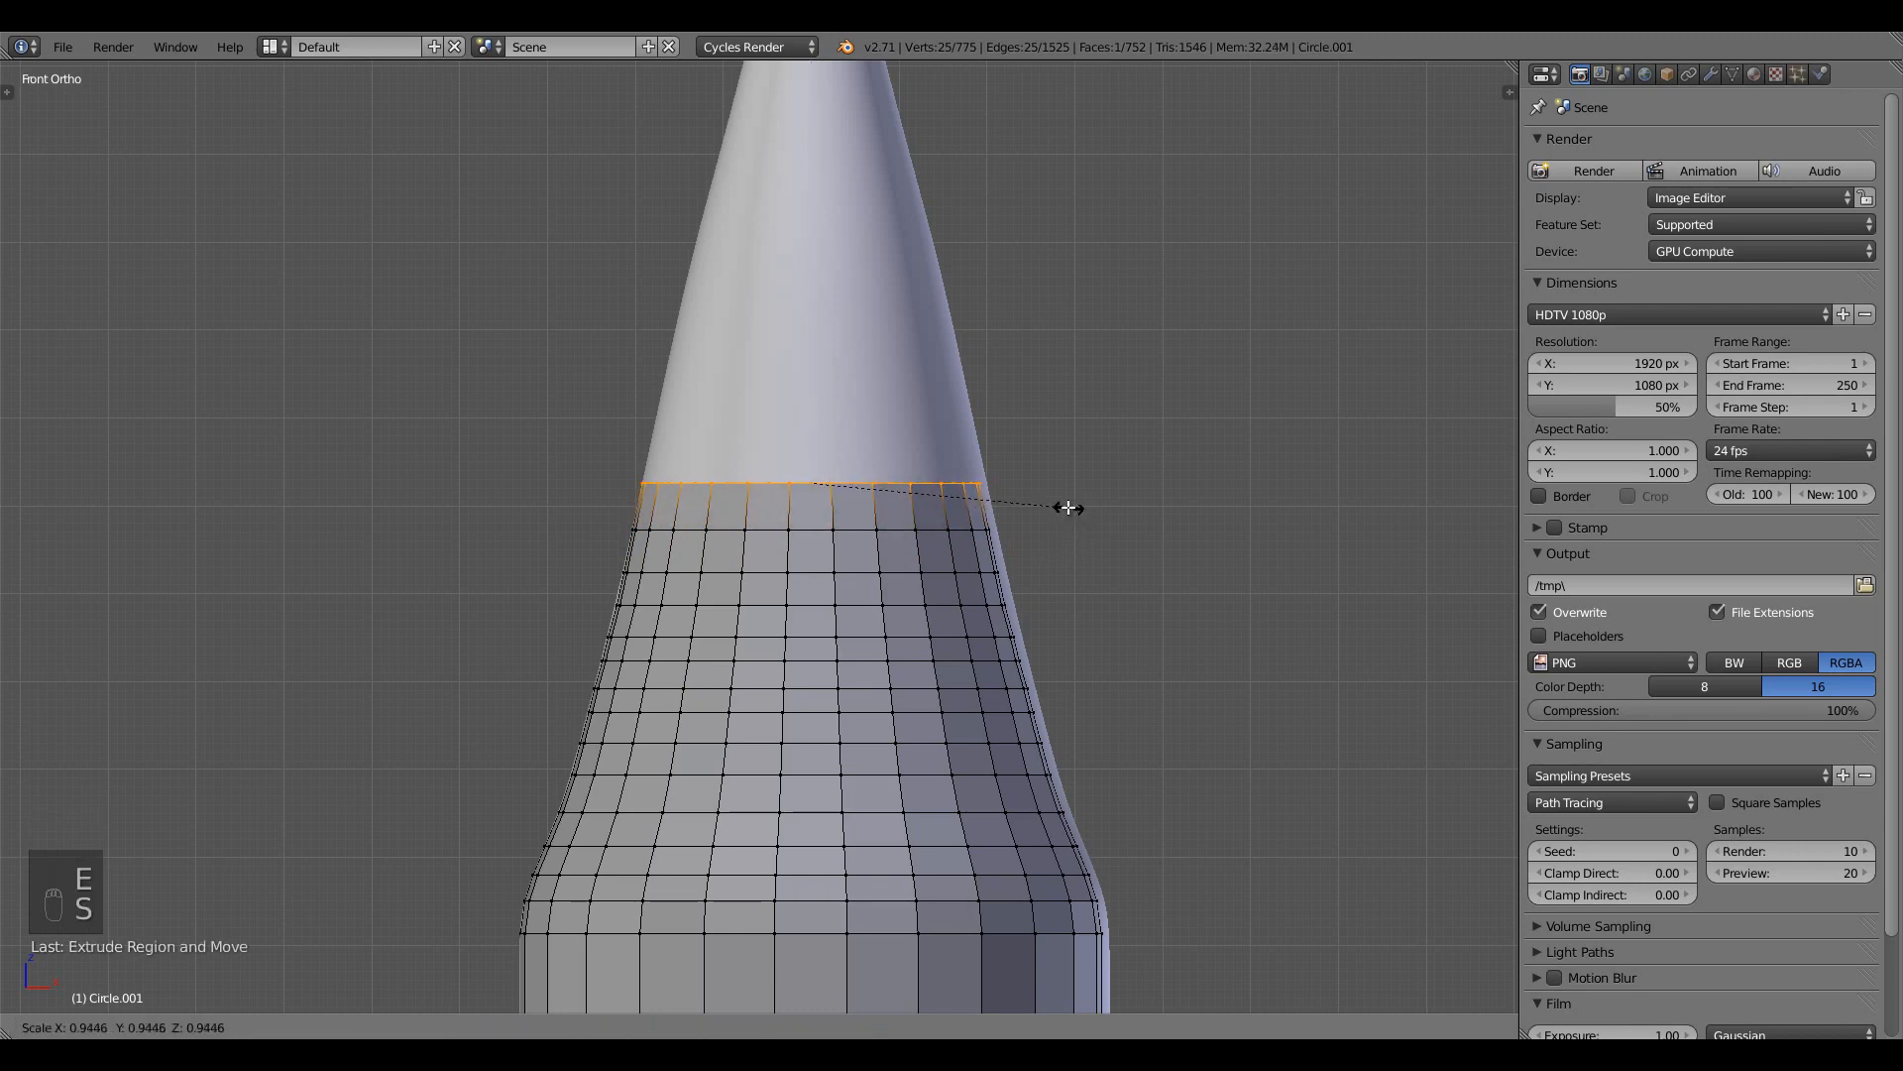
left_click(1068, 508)
key("e")
left_click(1074, 466)
key("s")
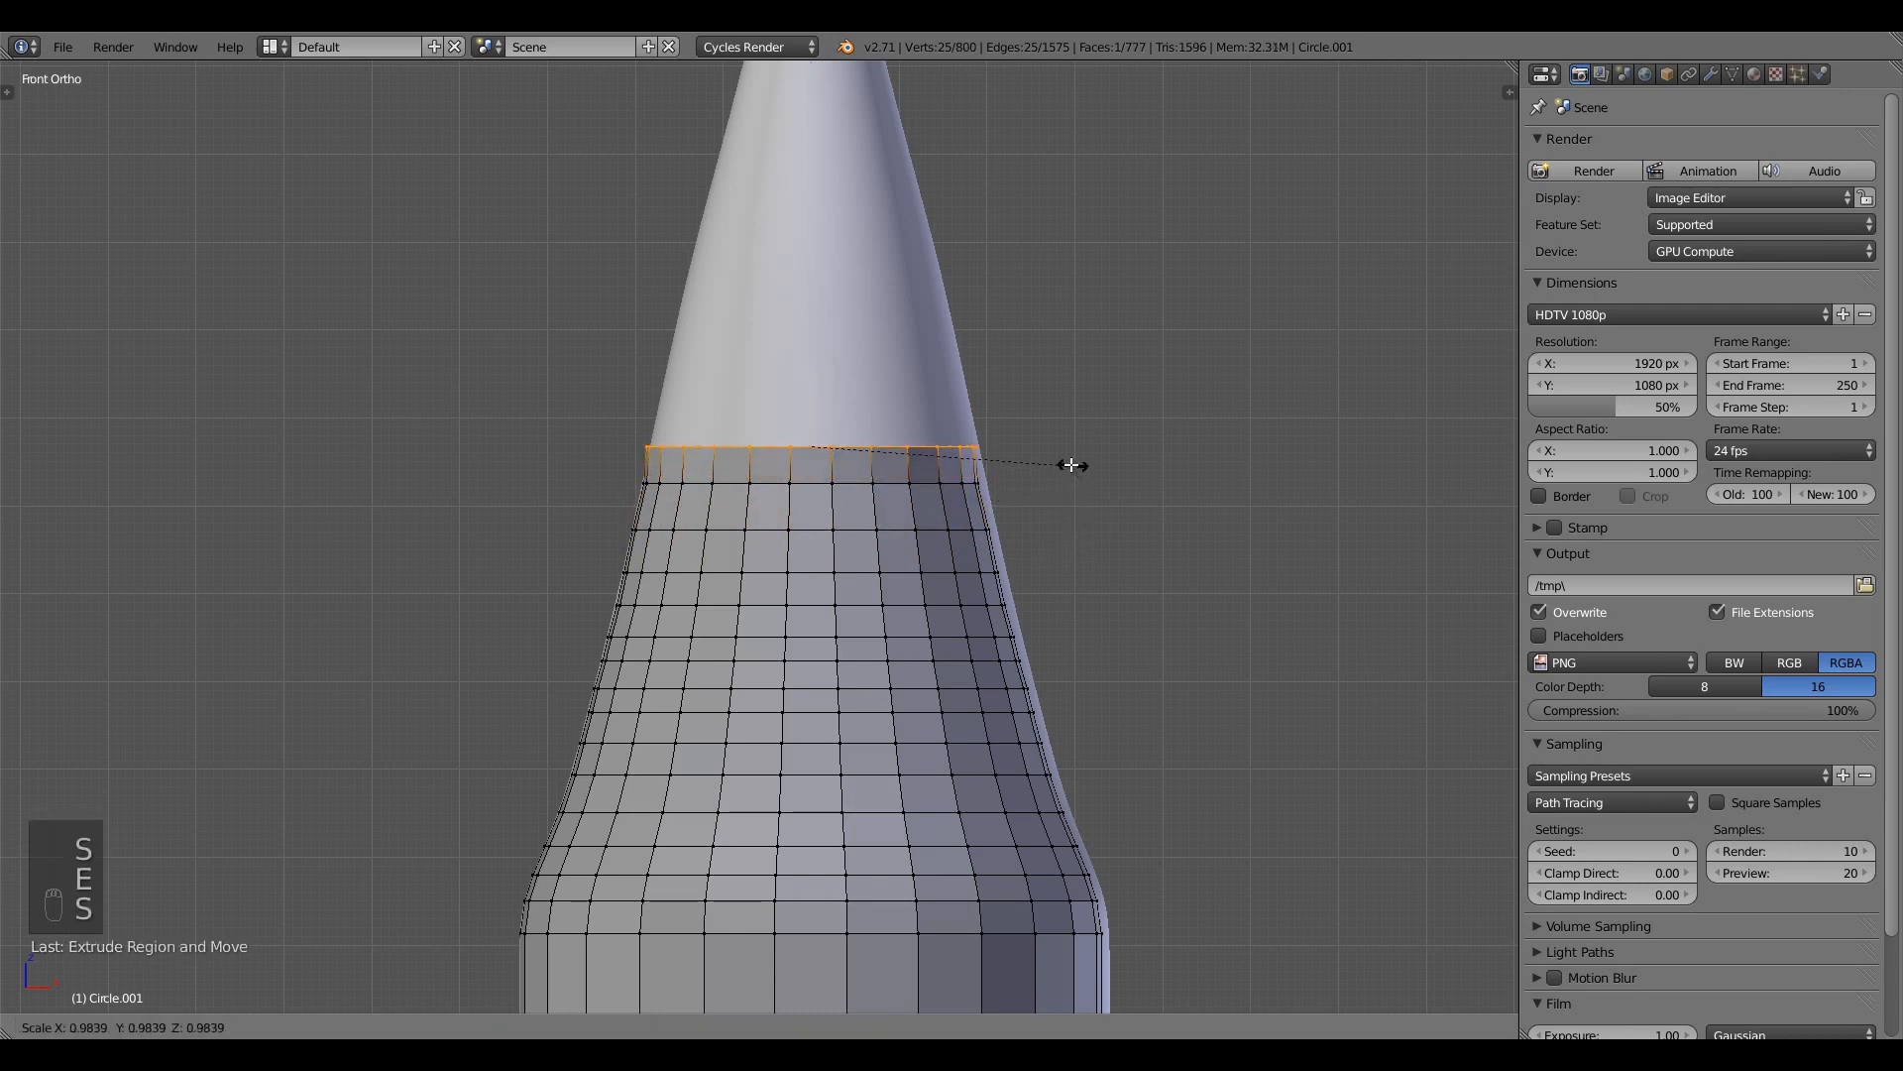
left_click(1056, 470)
Extrude two rings around the middle of the bullet tip, scaling each to about 0.94 to match the reference
key("e")
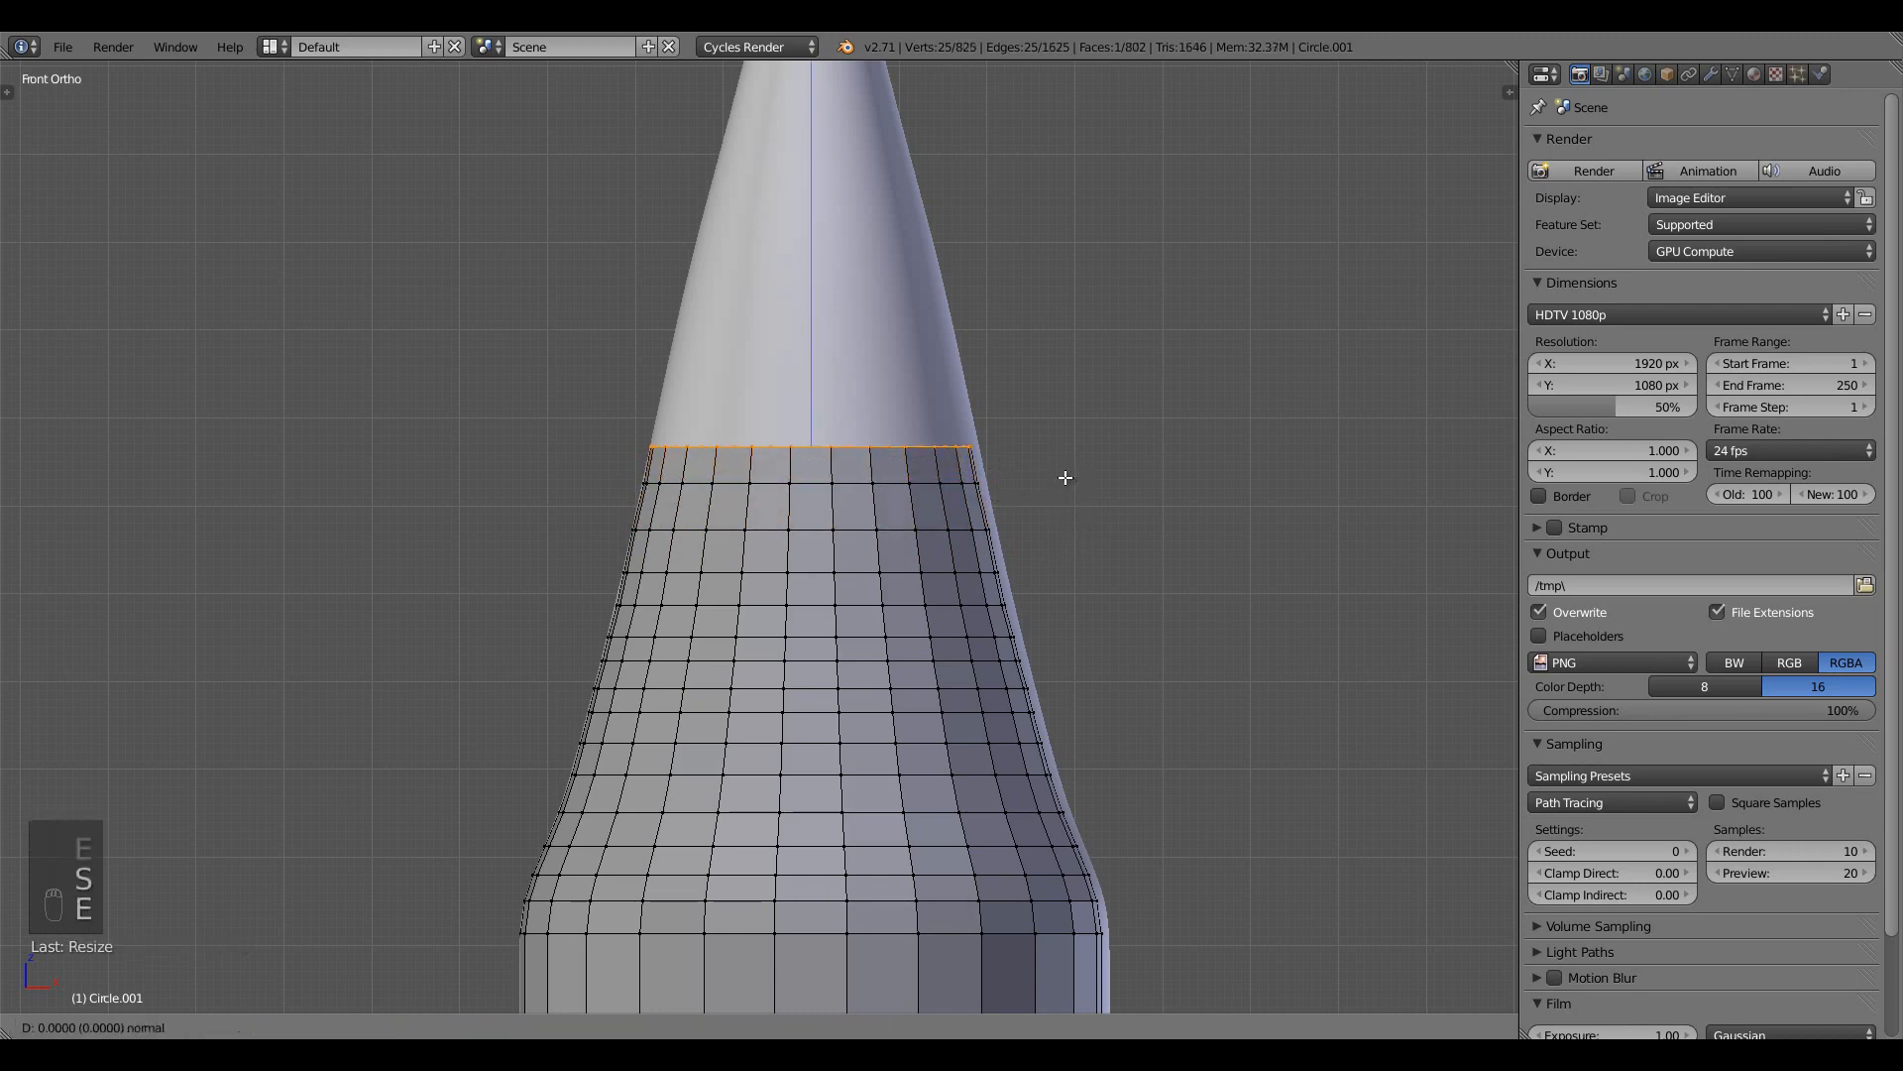
left_click(1069, 437)
key("s")
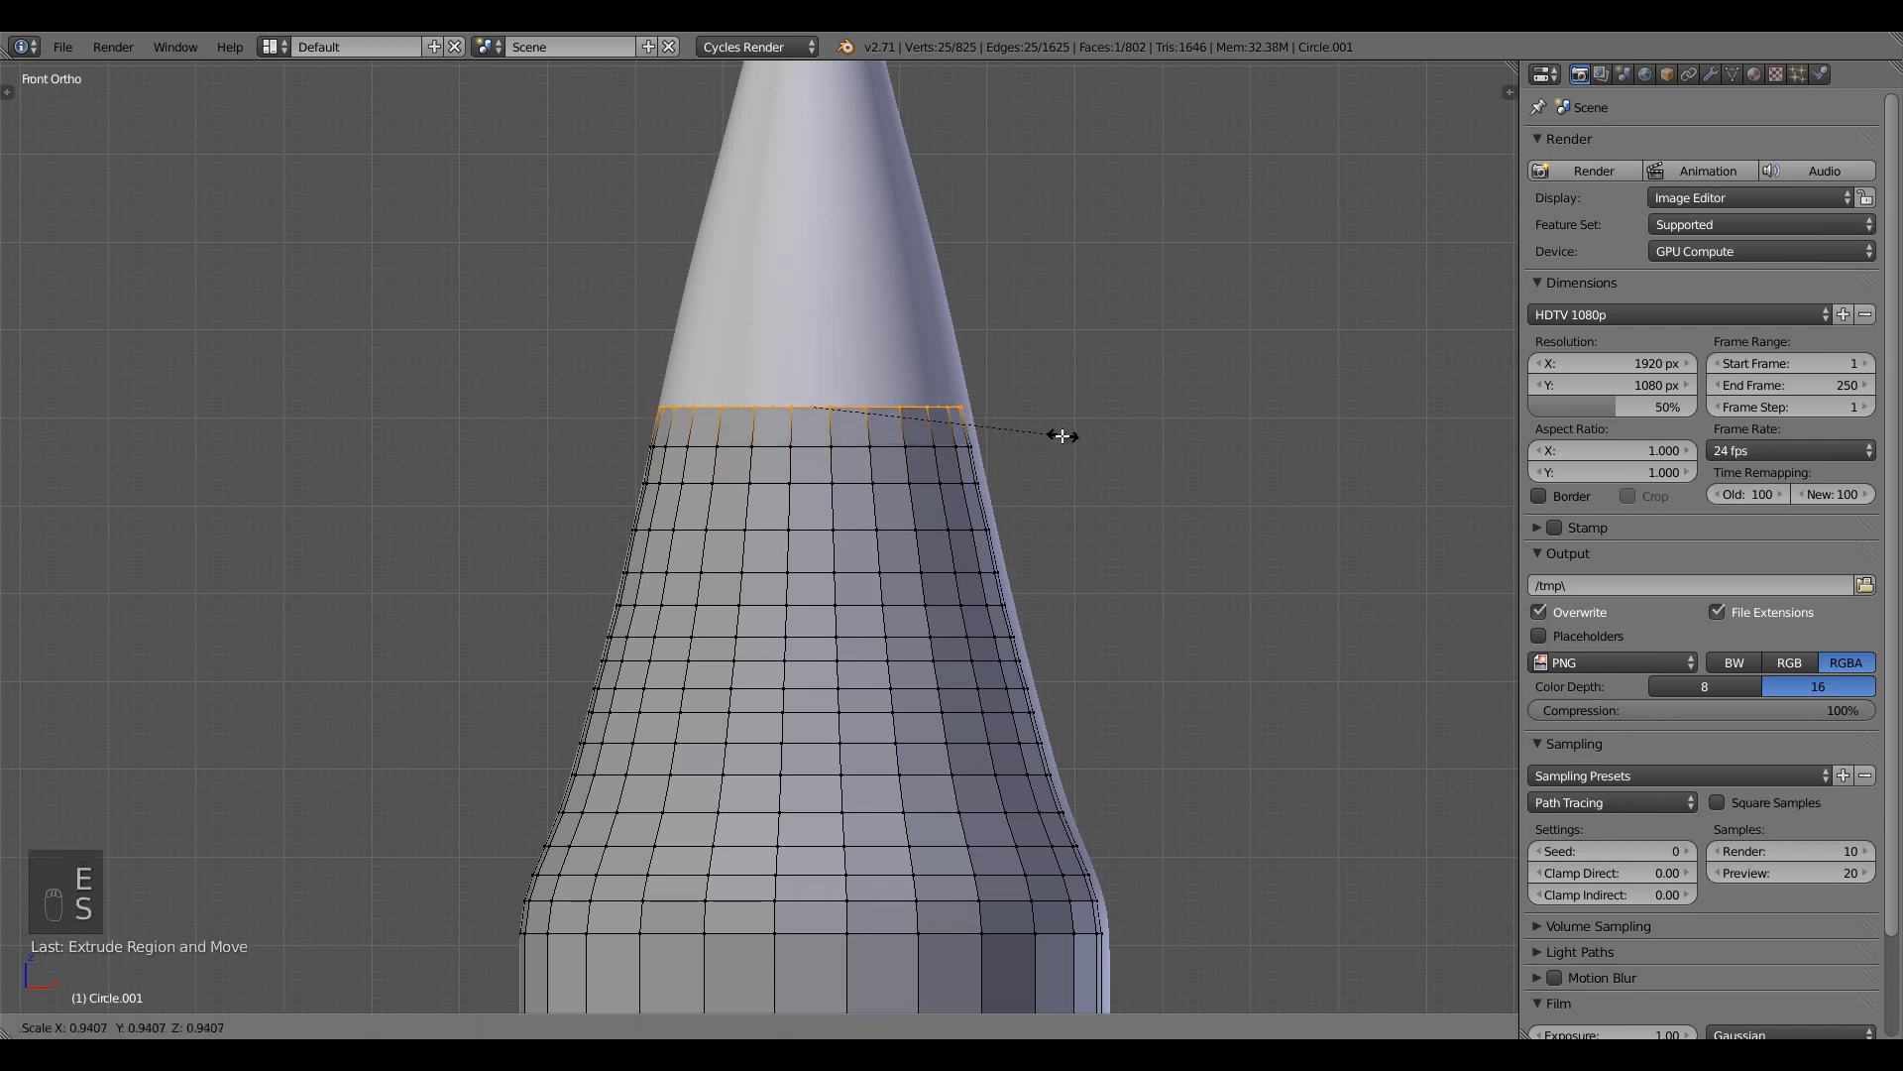
left_click(1062, 439)
middle_click_drag(1062, 439, 1068, 714, "shift")
key("e")
left_click(1075, 686)
key("s")
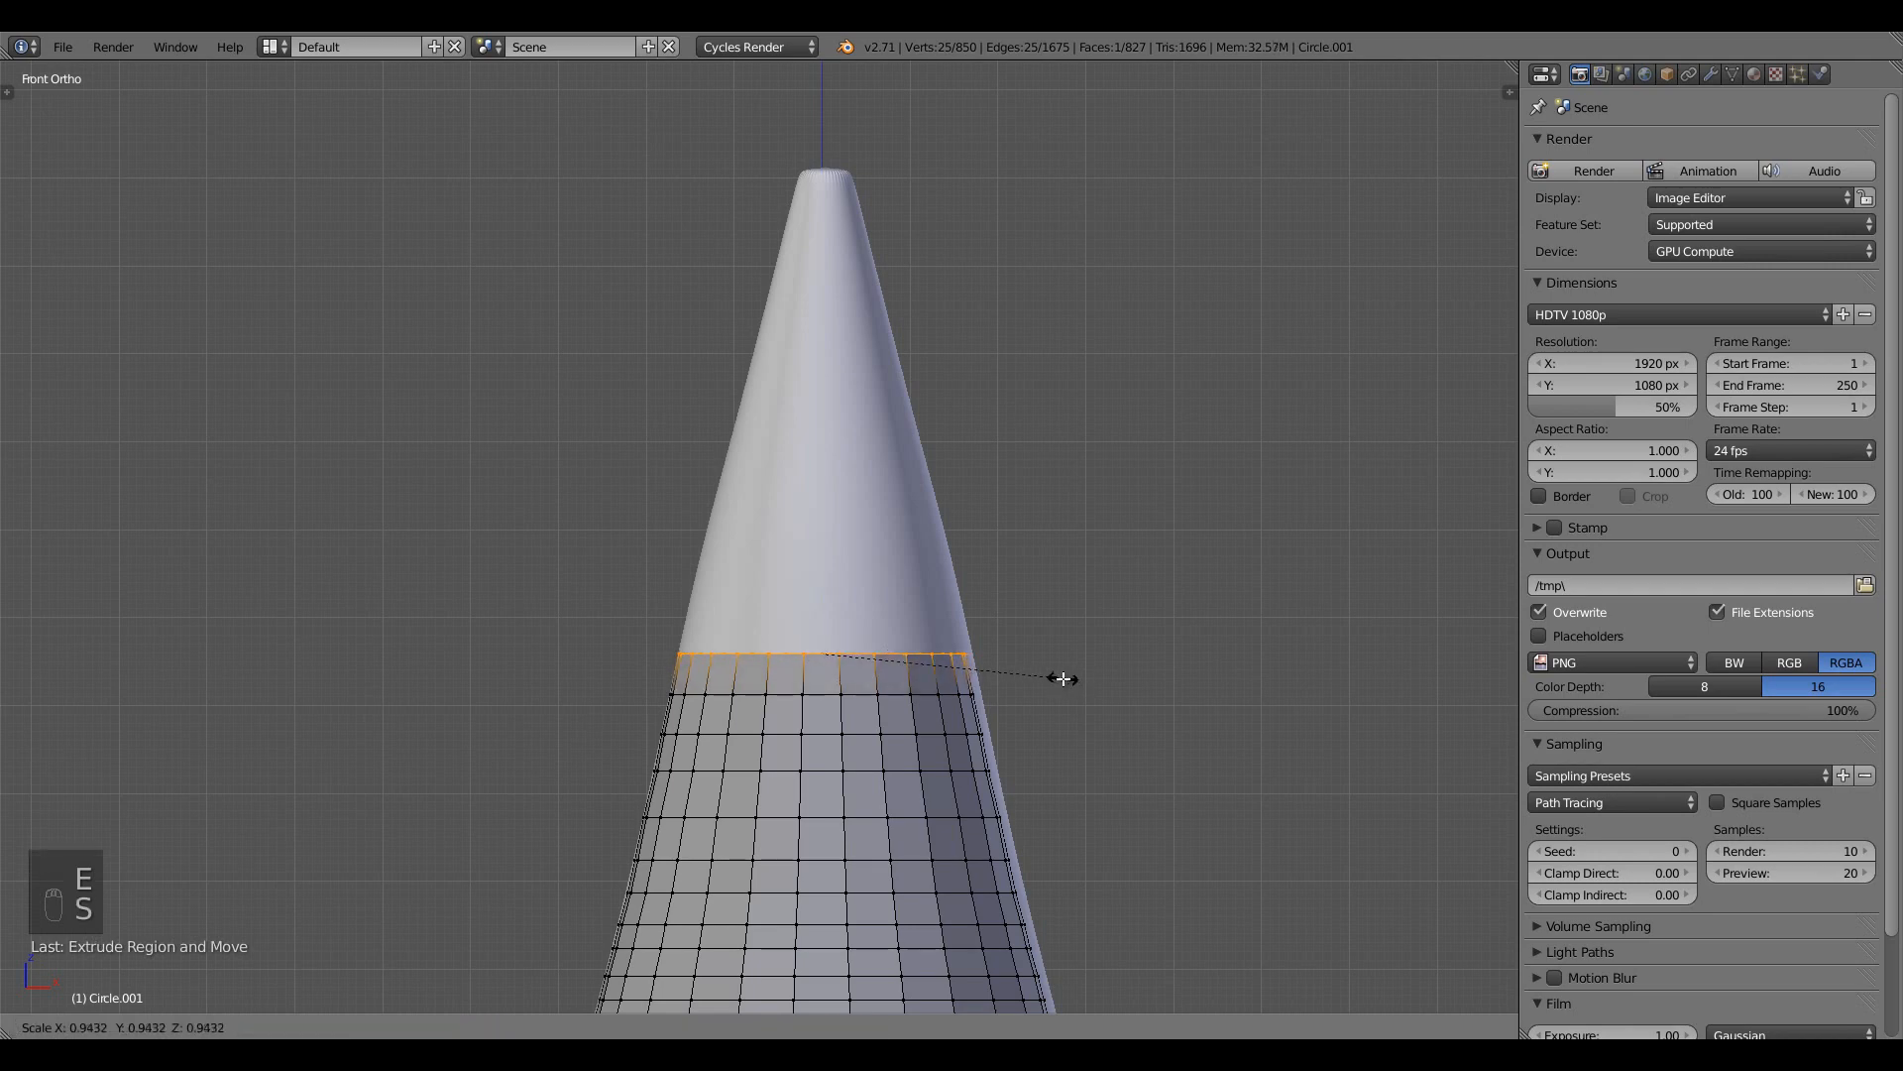
left_click(1063, 679)
Extrude two more rings up the taper, scaling the first to about 0.94 and the second to about 0.90
key("e")
left_click(1062, 633)
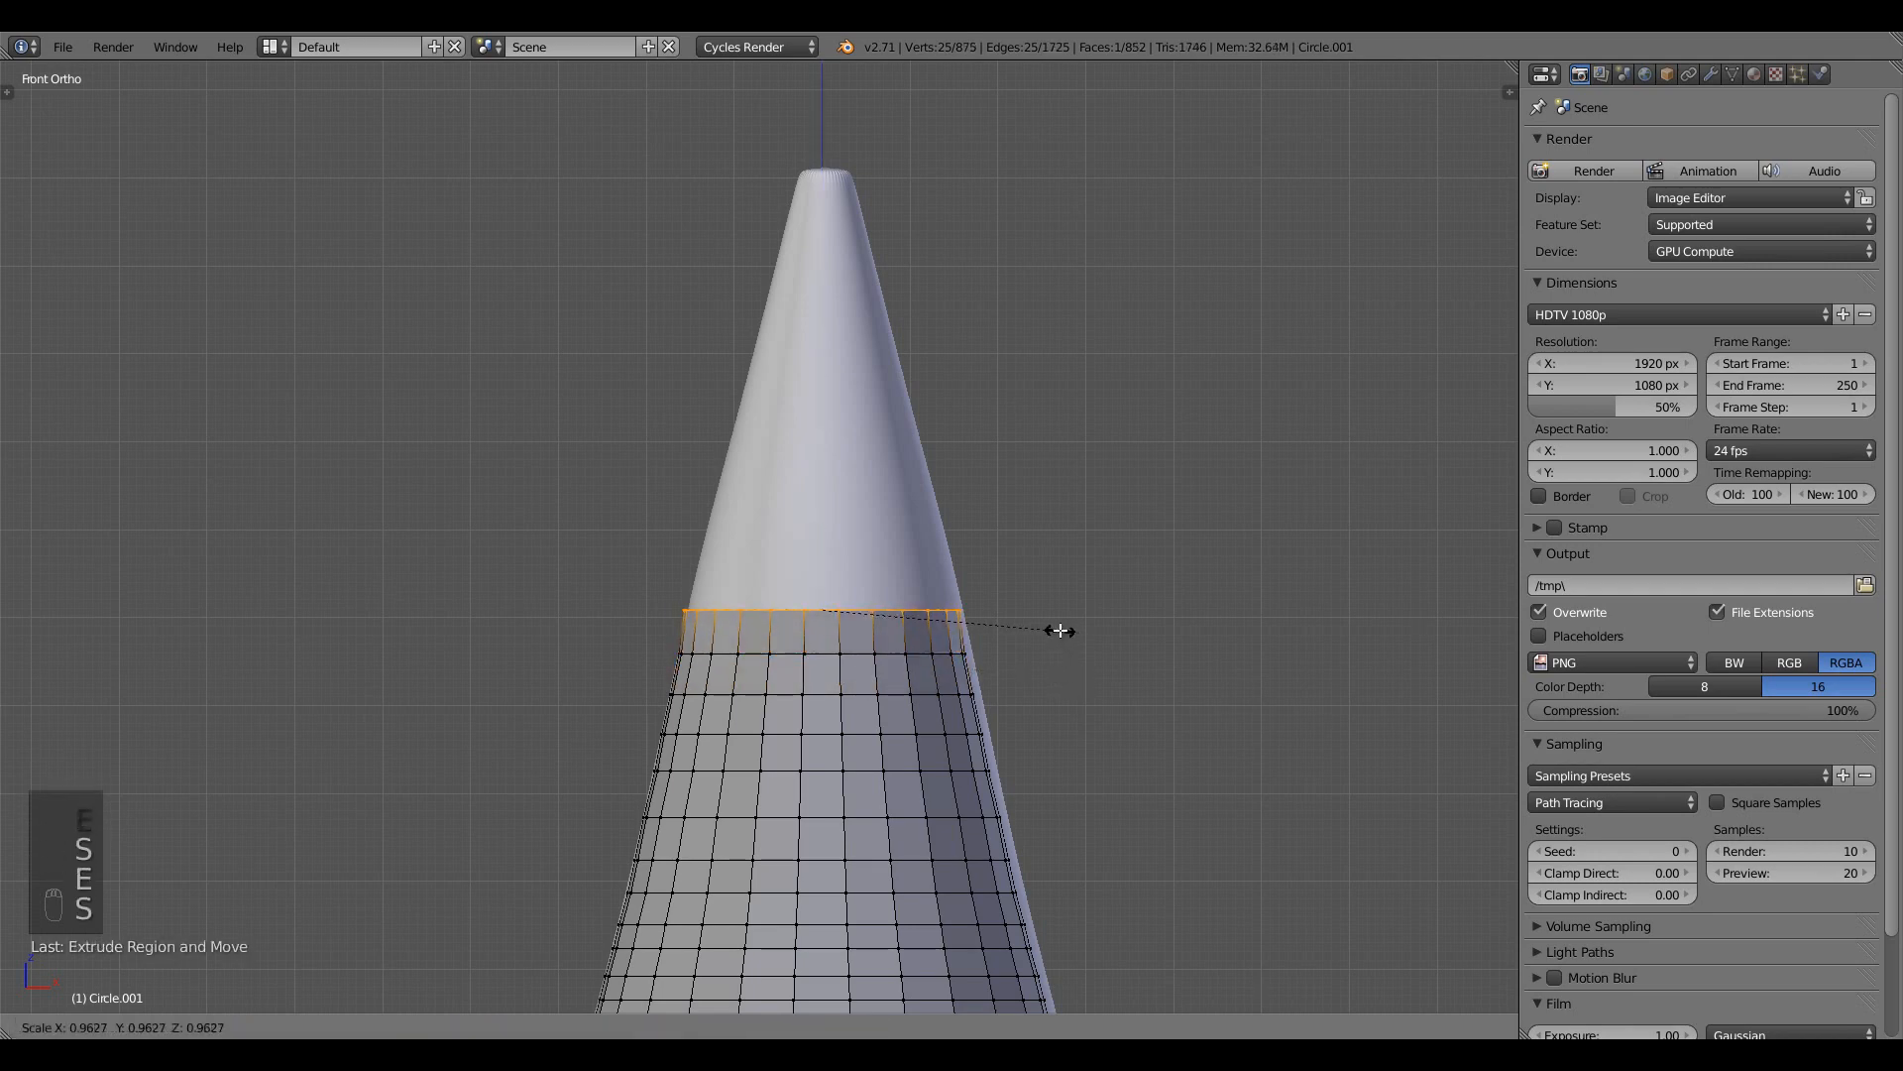
key("s")
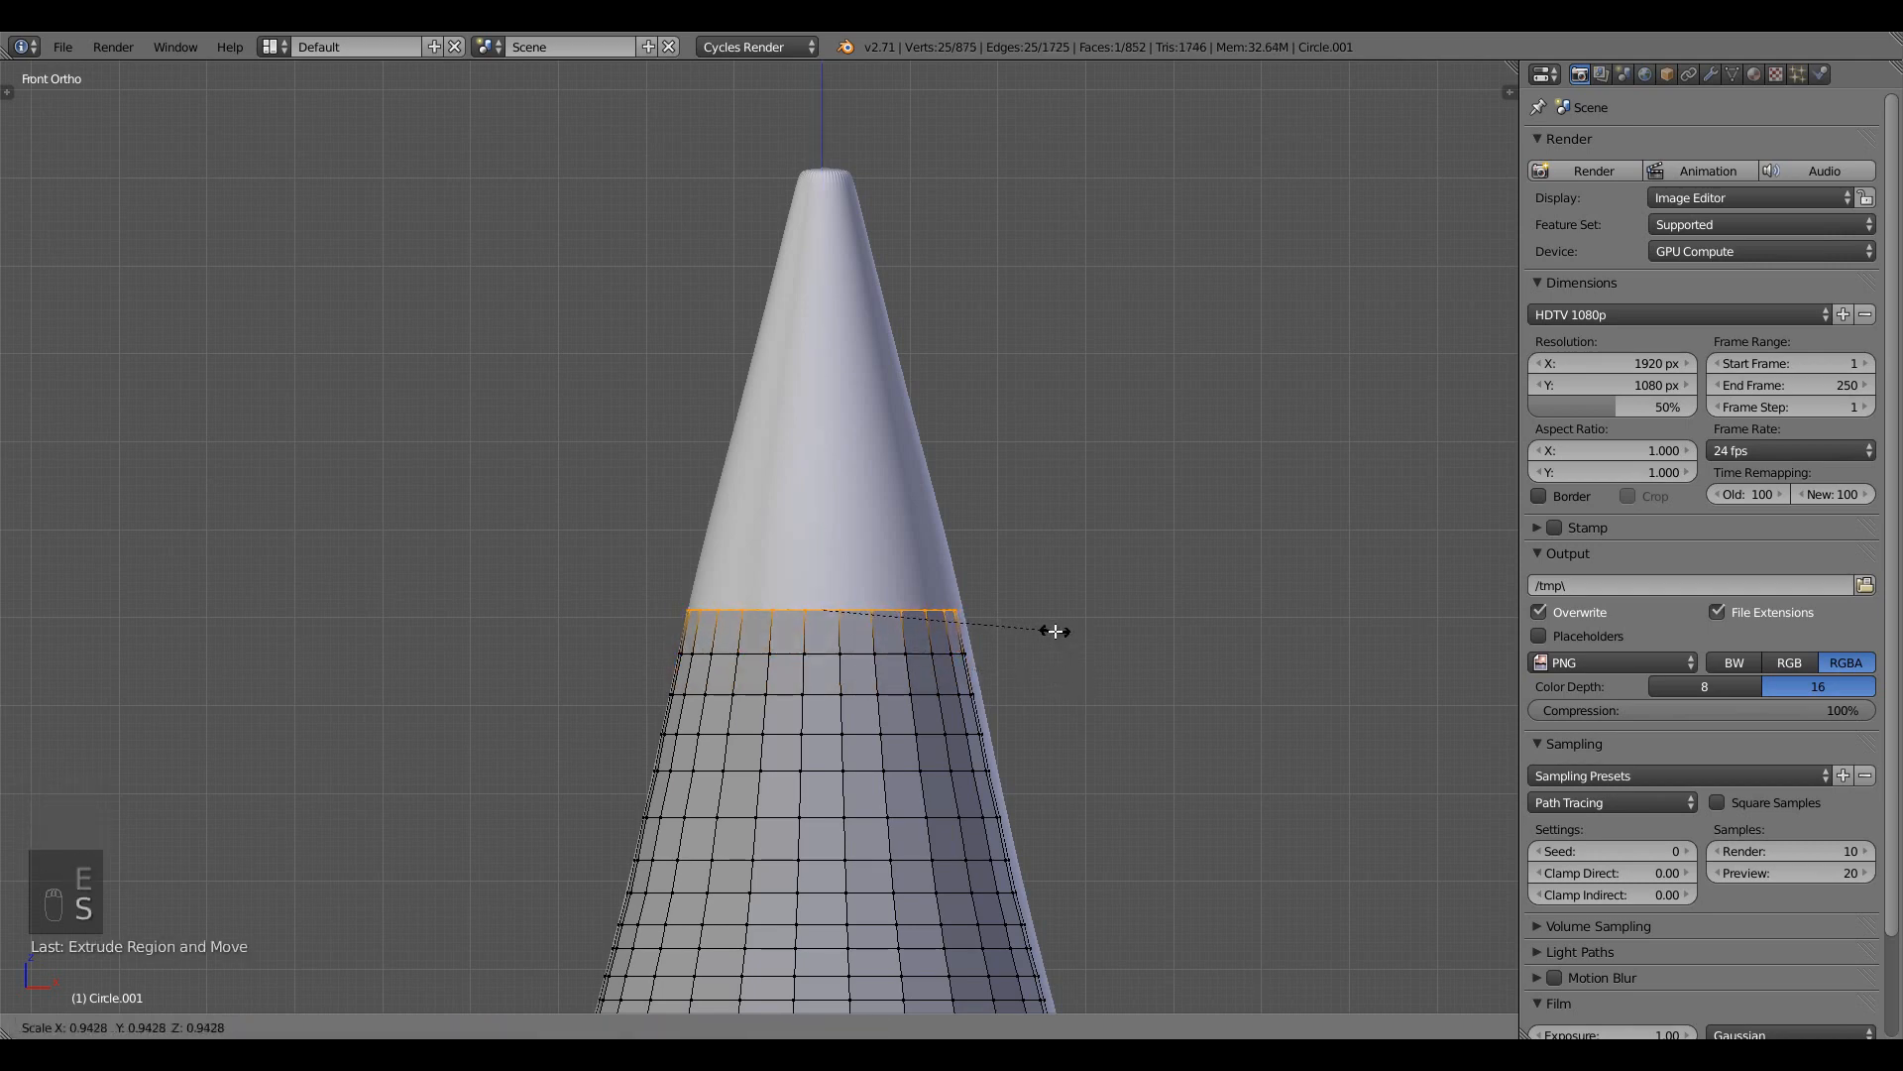
left_click(1054, 632)
key("e")
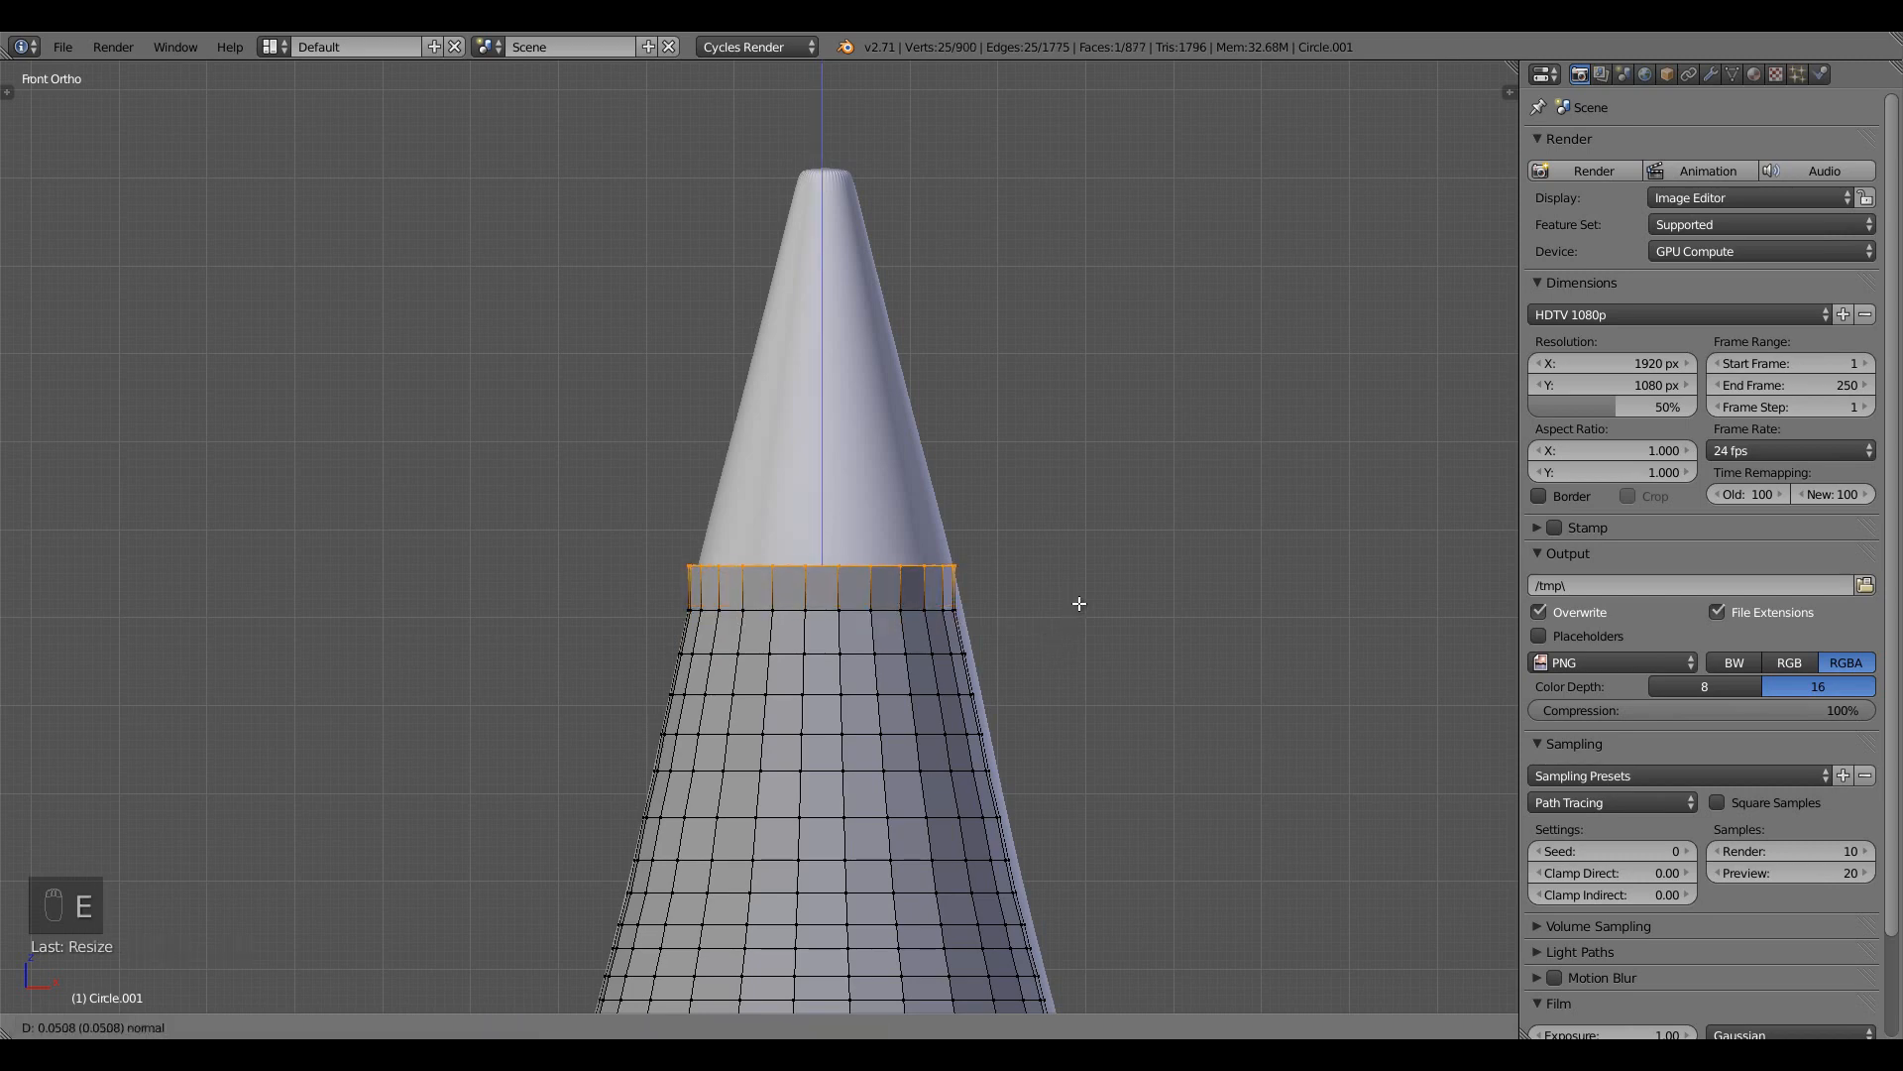
left_click(1078, 601)
key("s")
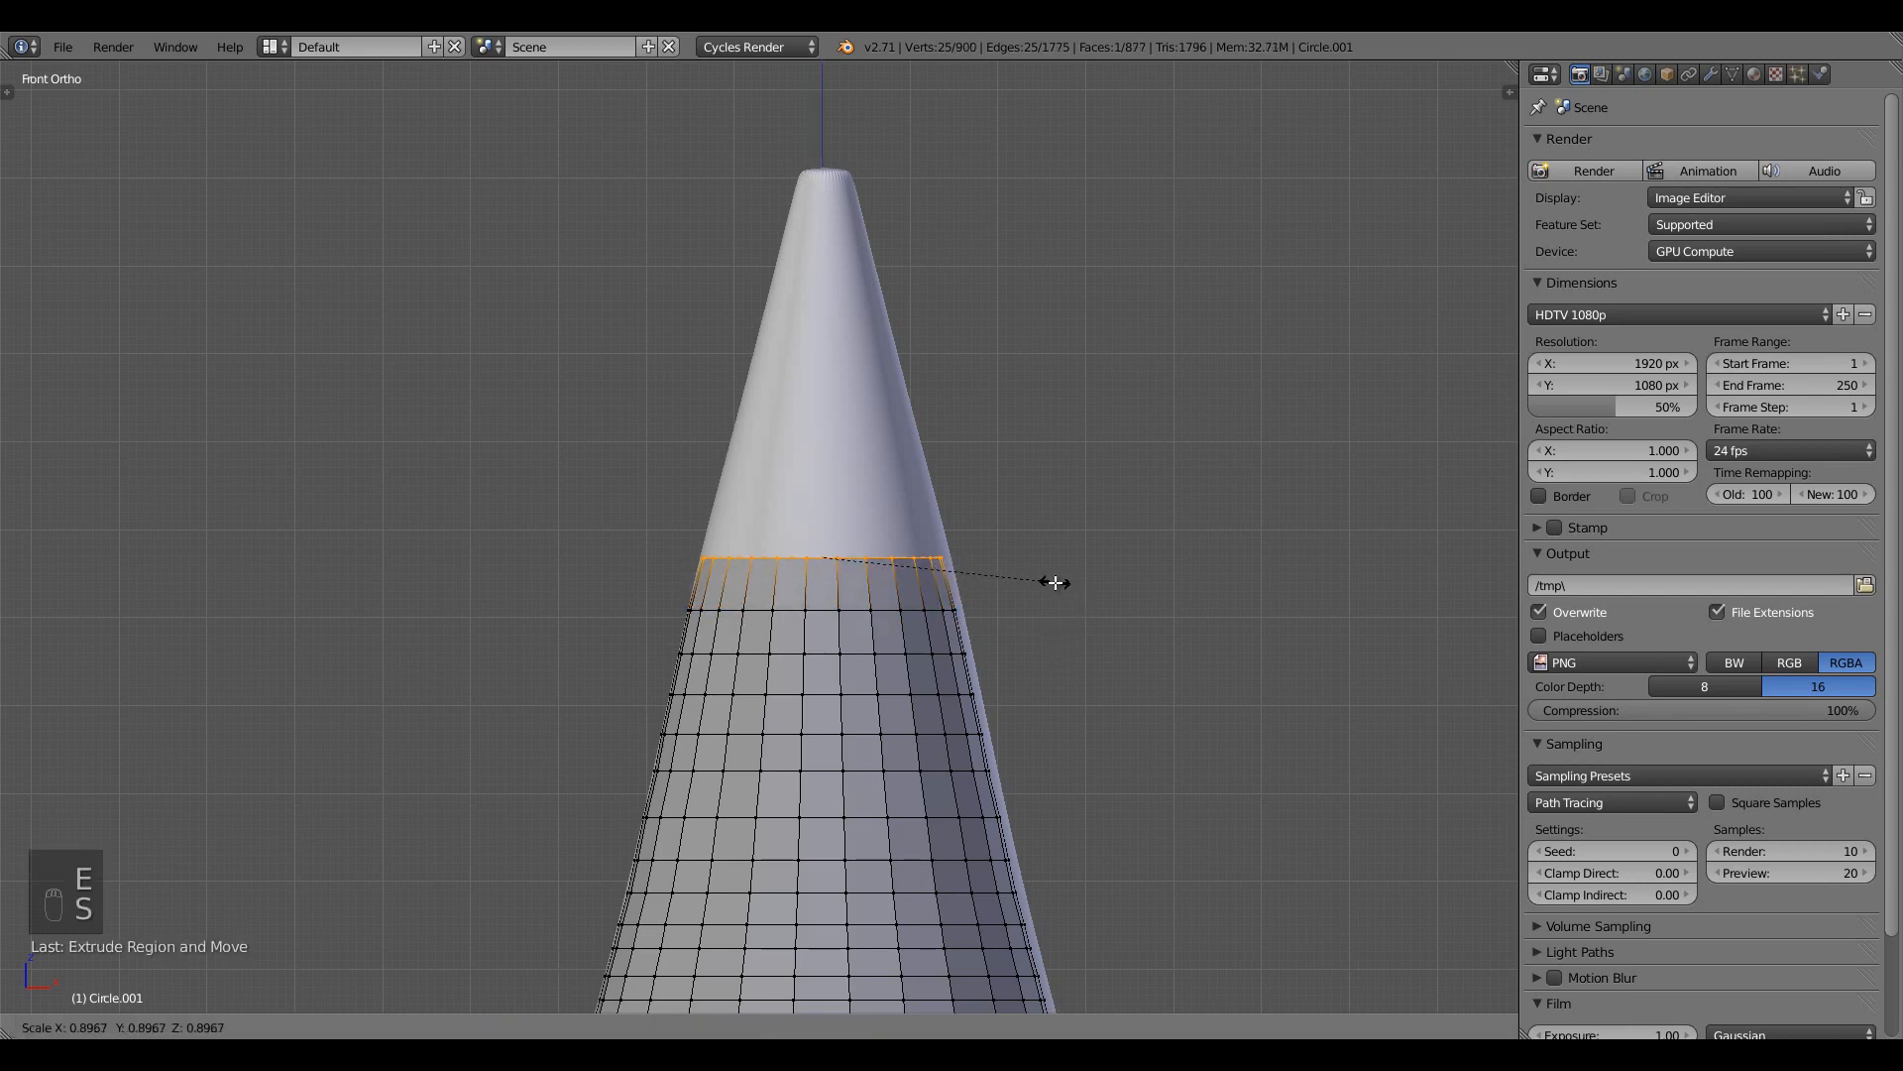
left_click(1057, 585)
Extrude a ring about 0.05 upward scaled to about 0.89, and extrude another above it narrowed to the reference outline
key("e")
left_click(1053, 539)
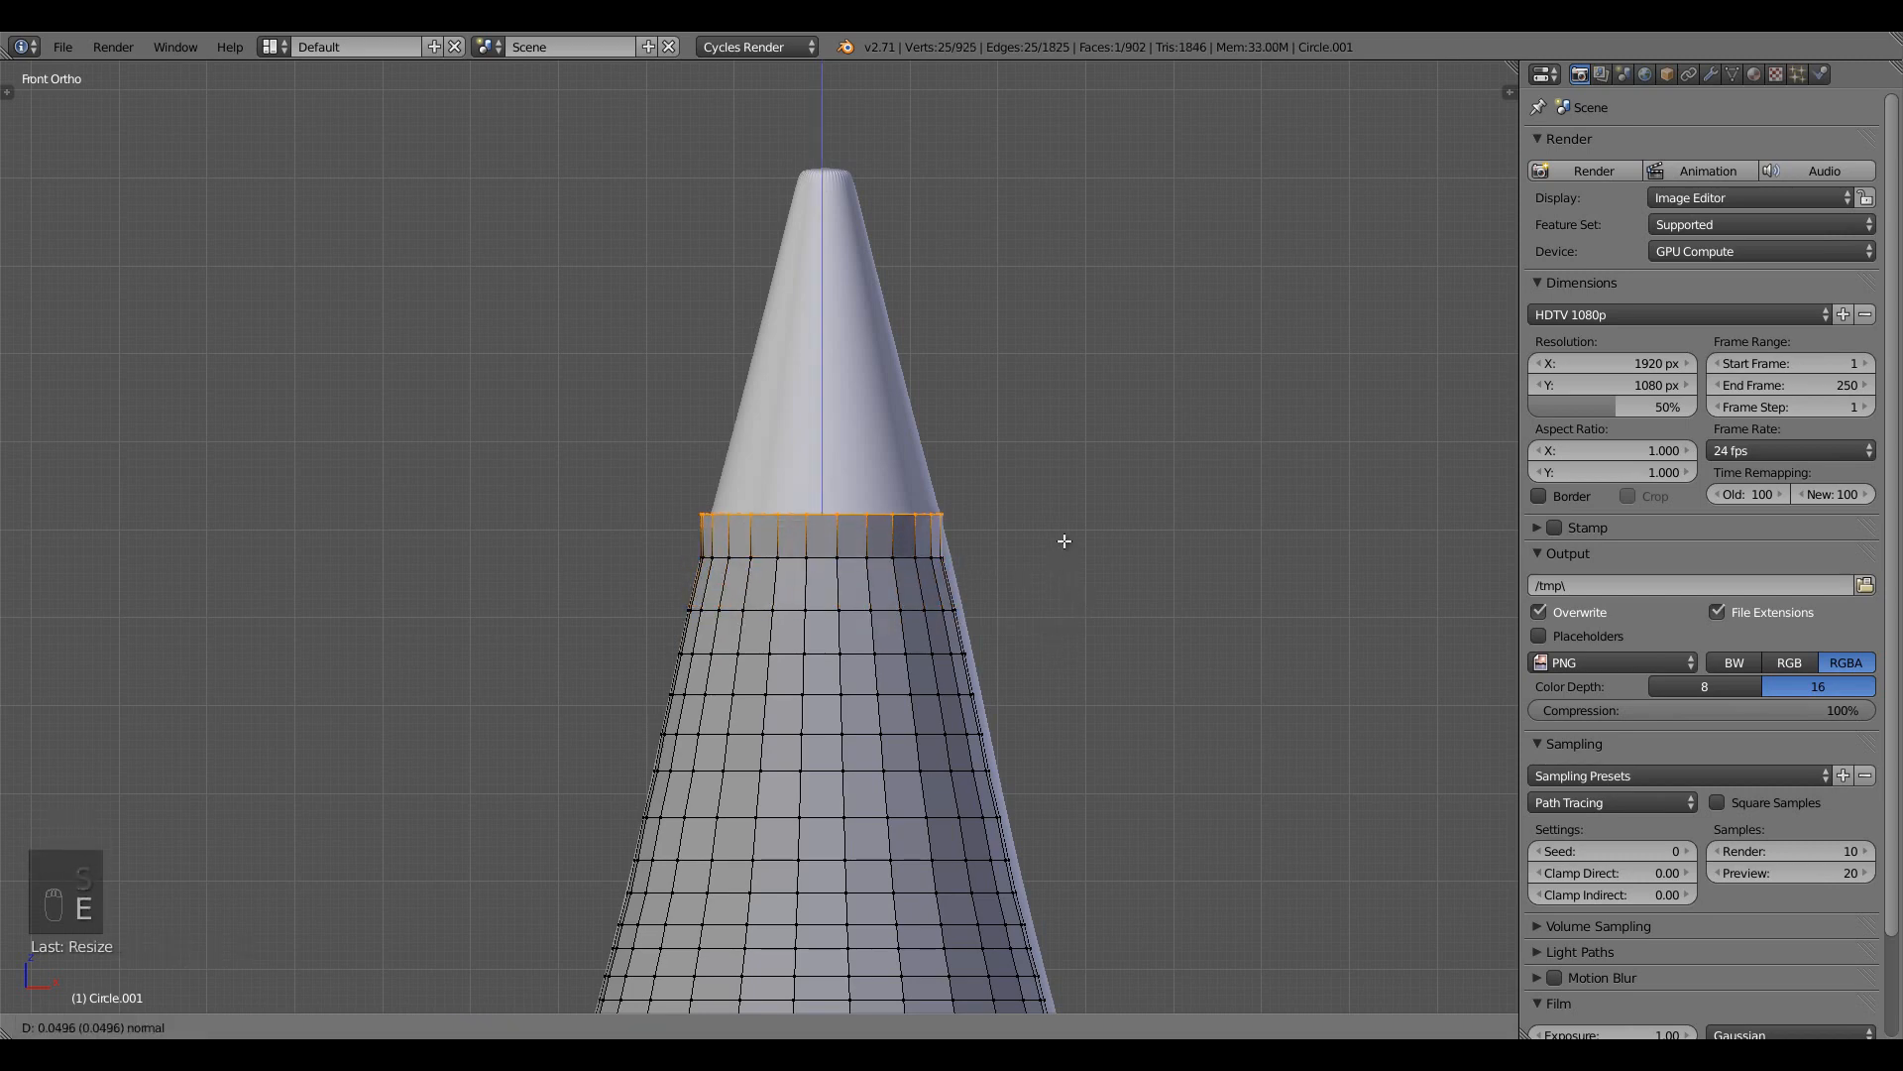
key("s")
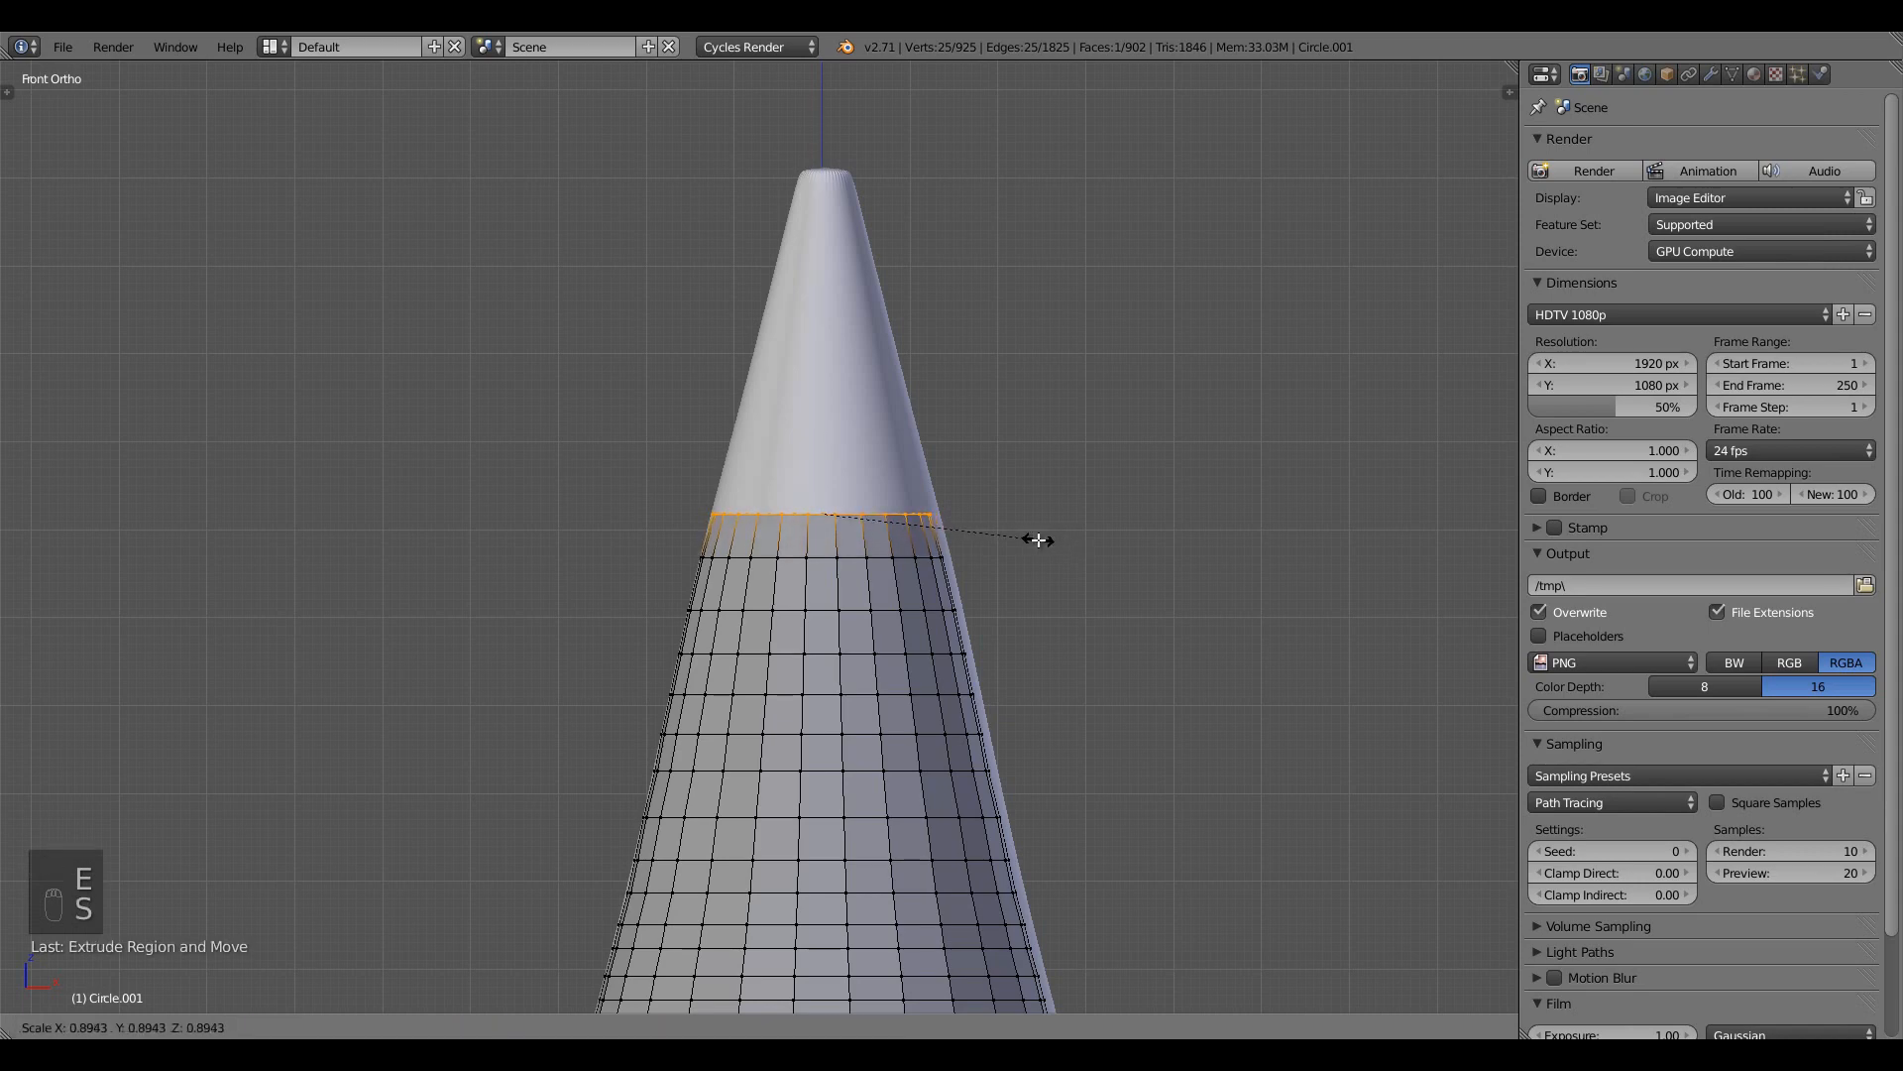
left_click(1043, 539)
key("e")
left_click(1040, 503)
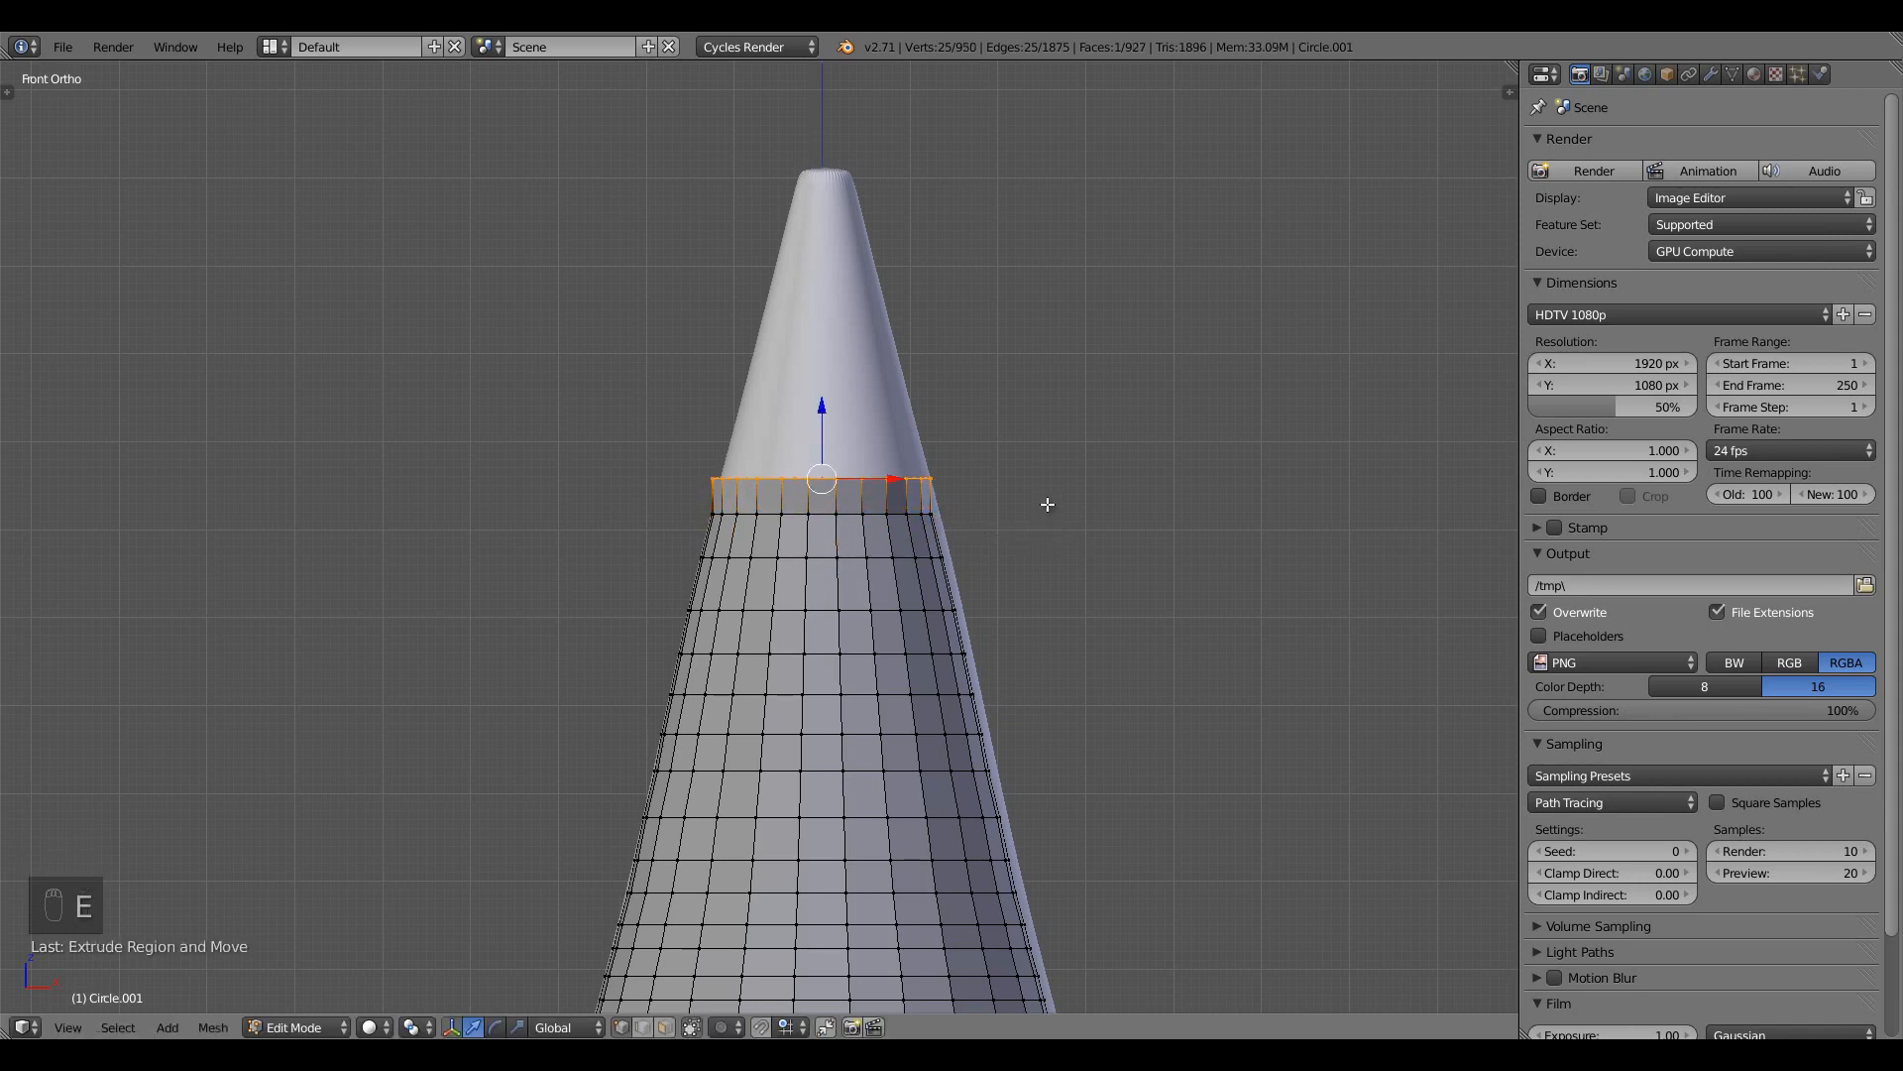
key("s")
left_click(1026, 503)
Extrude two rings up the upper bullet tip, scaling the first to about 0.89 and the second to about 0.90
key("e")
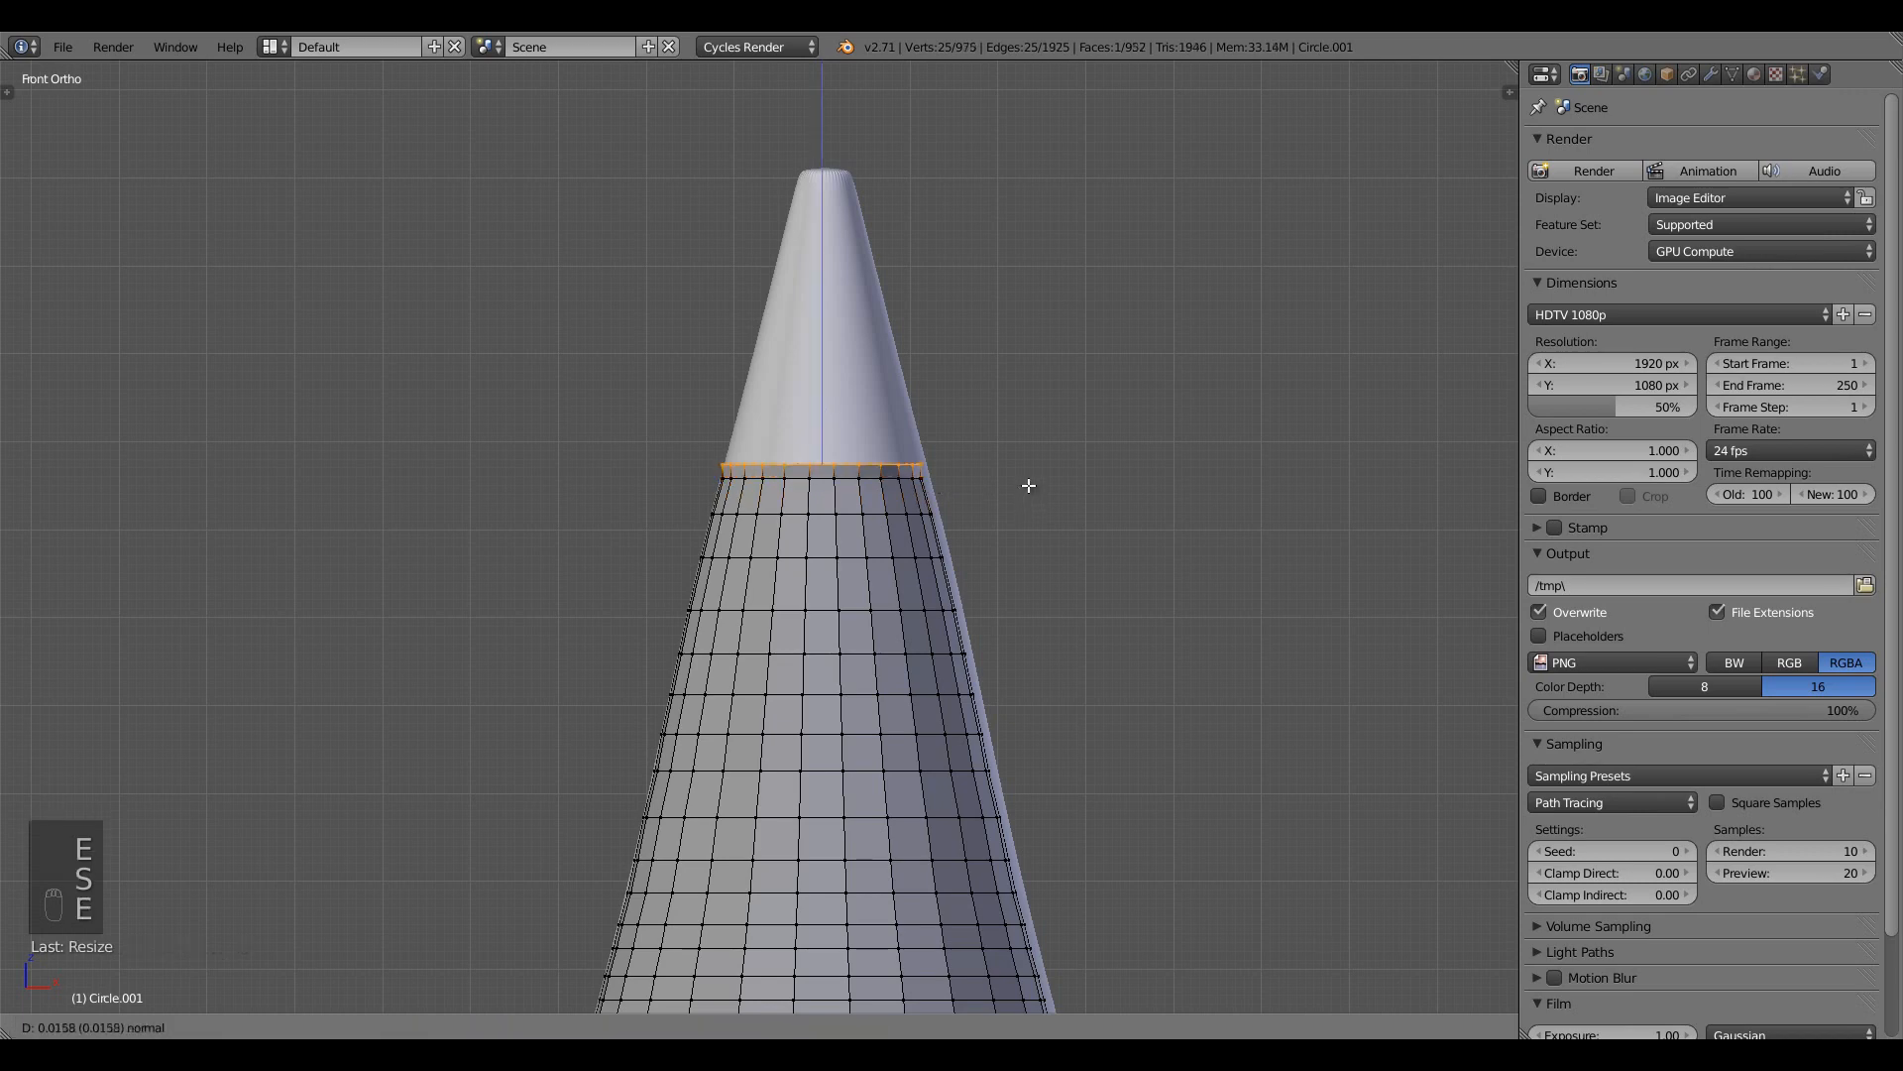
left_click(1032, 468)
key("s")
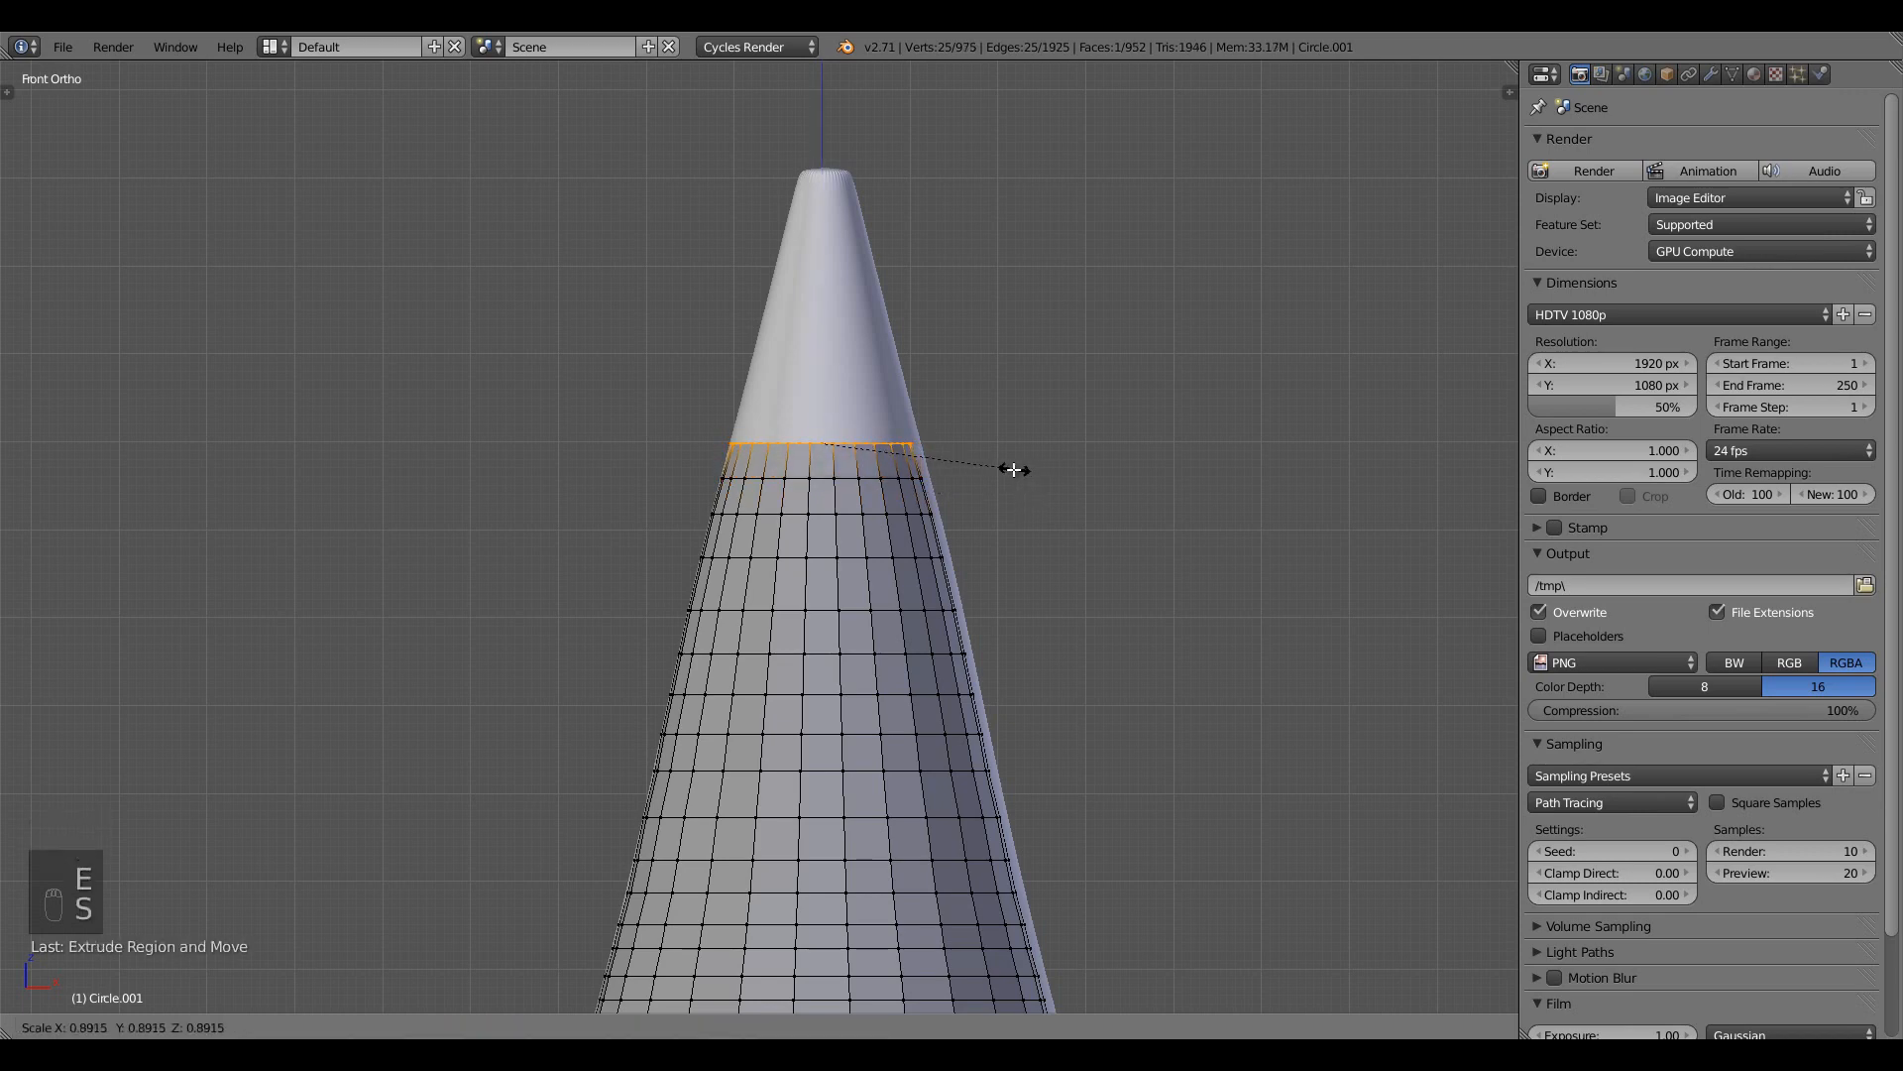
left_click(1013, 472)
key("e")
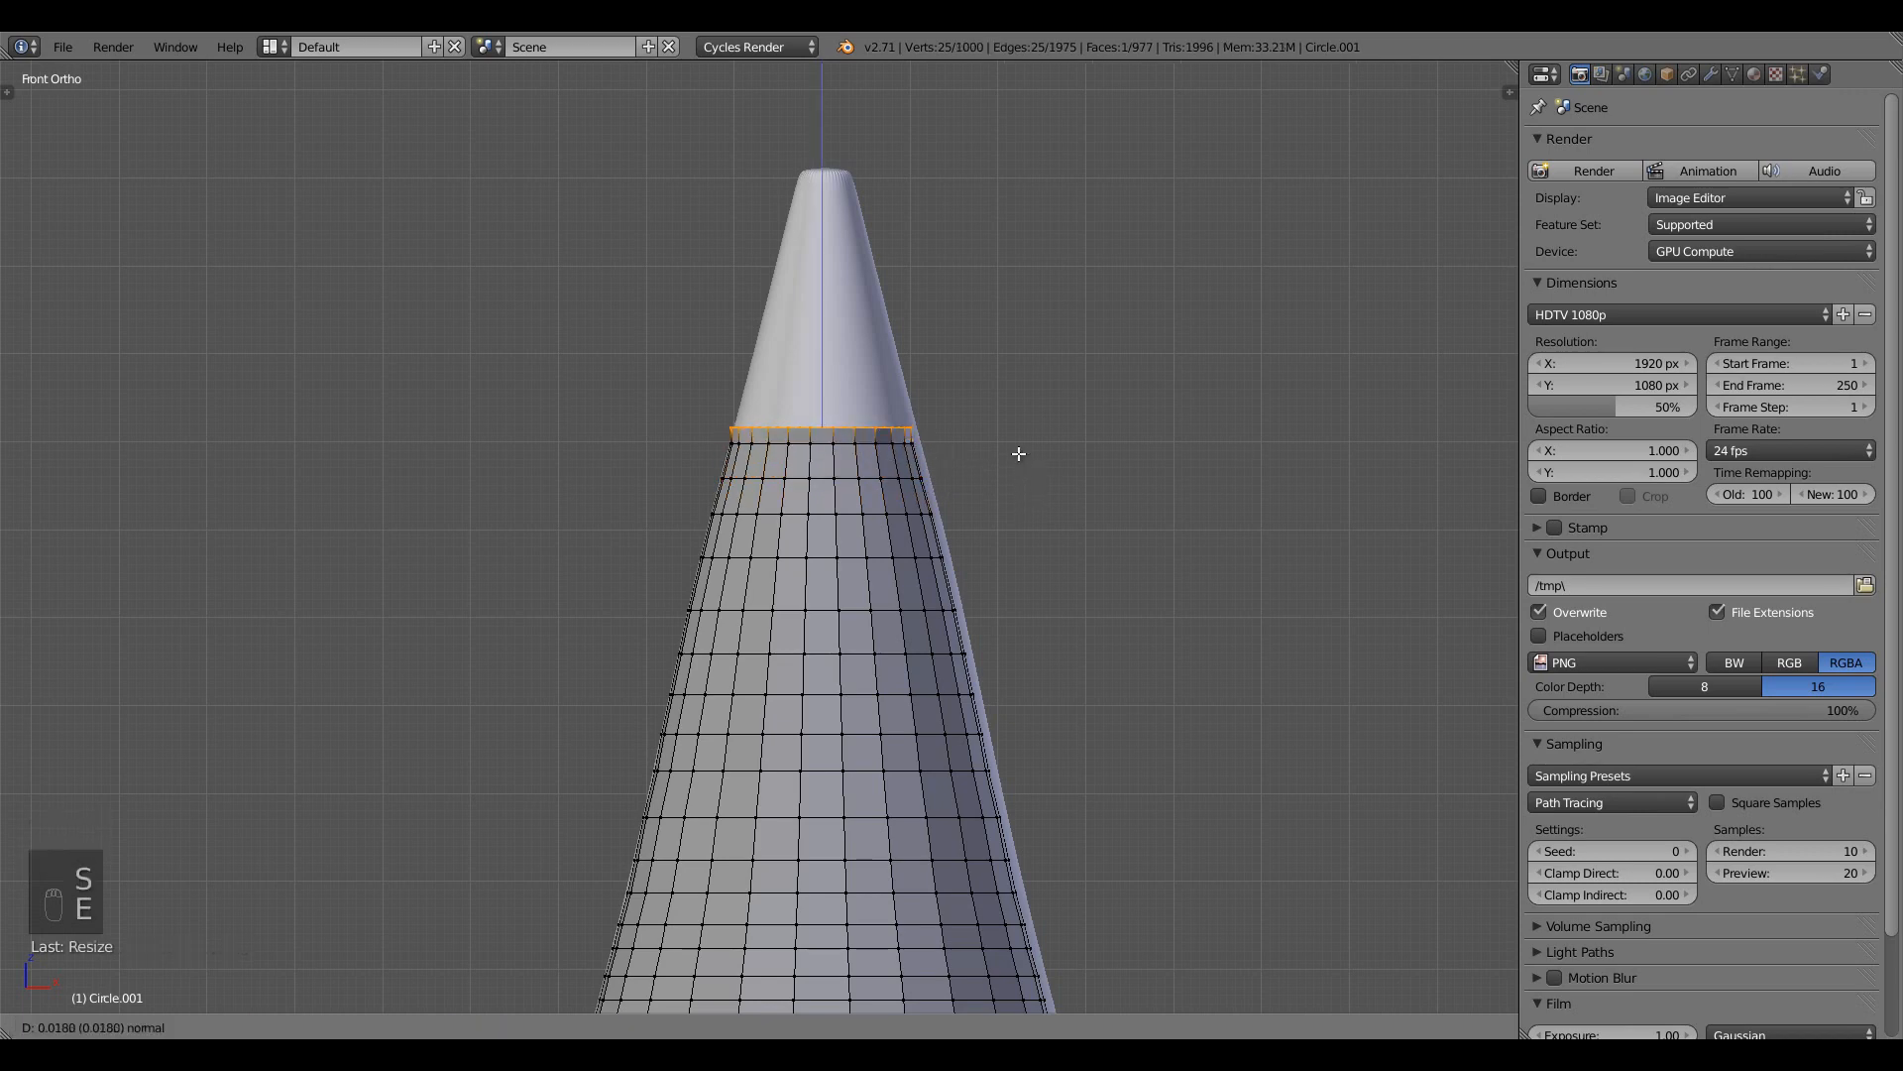
left_click(1021, 441)
key("s")
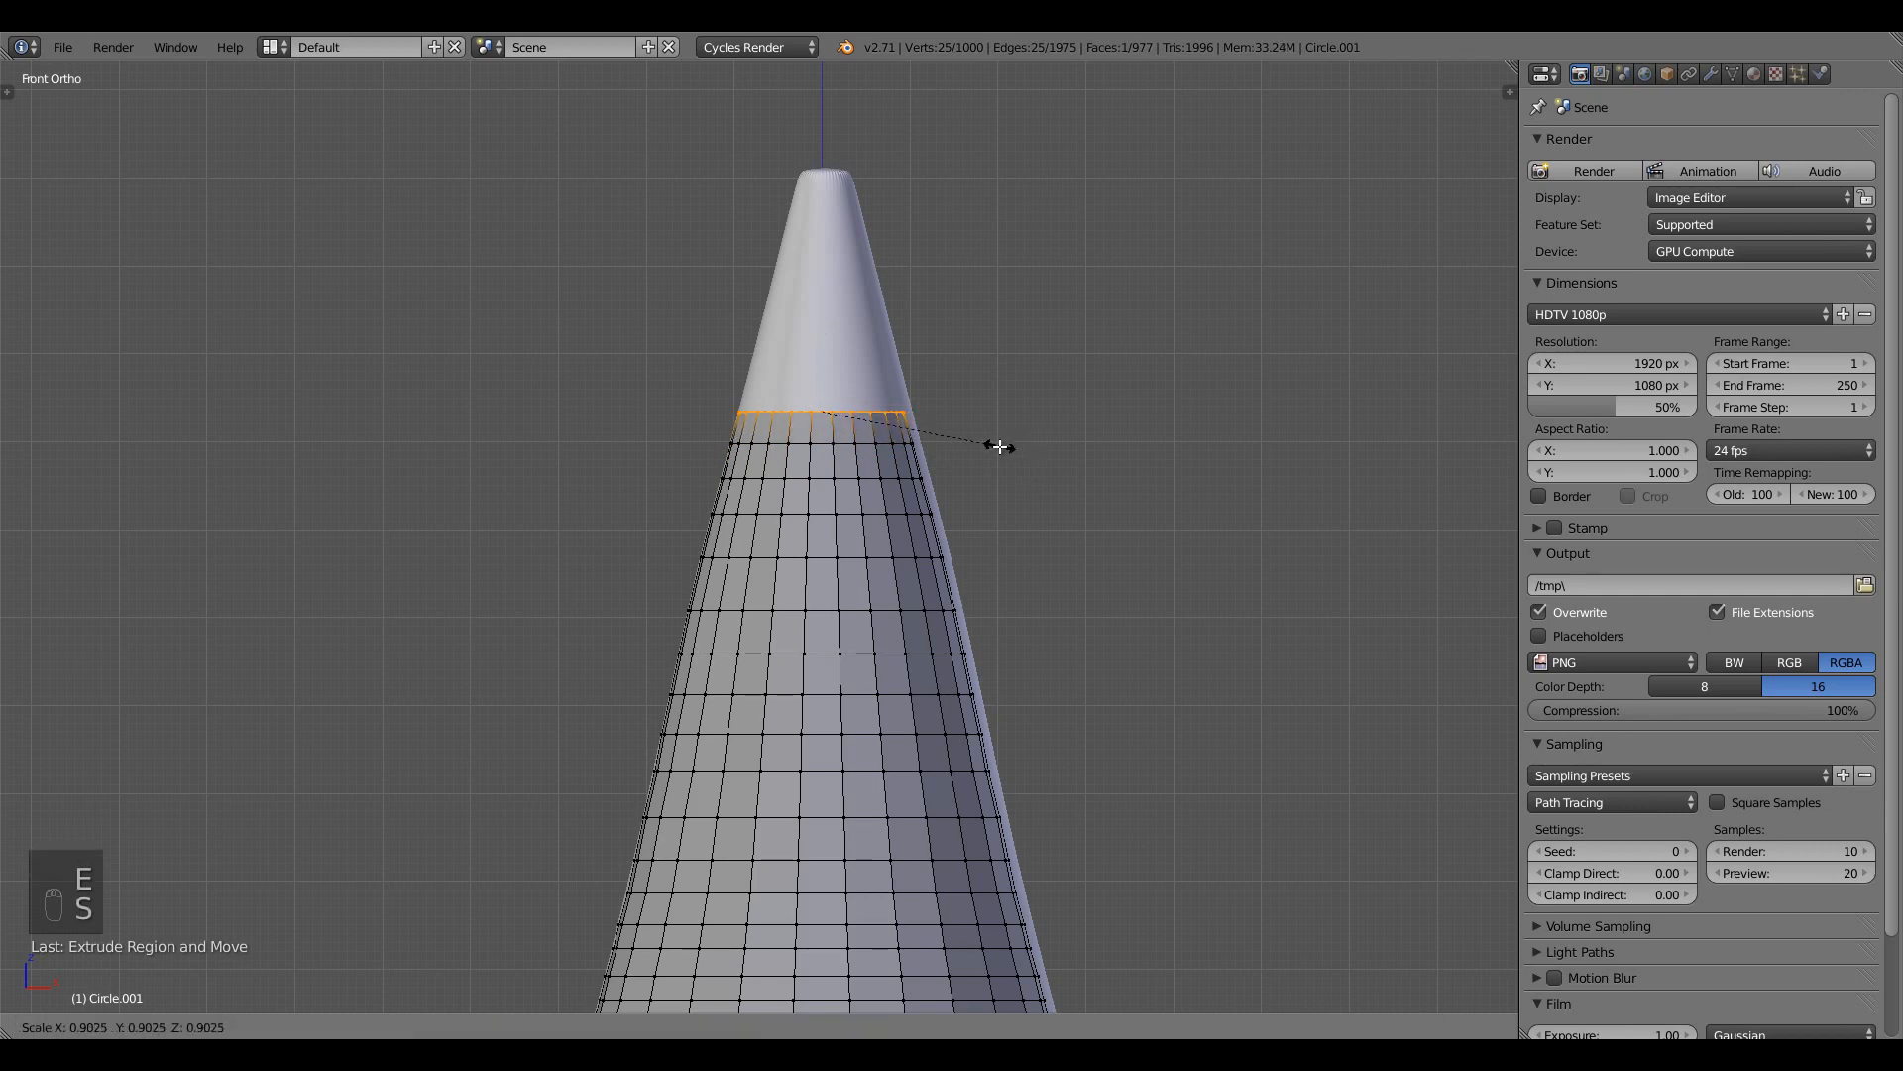
left_click(996, 447)
Extrude two more rings toward the bullet's point, scaling the first to about 0.92 and the second to about 0.90
key("e")
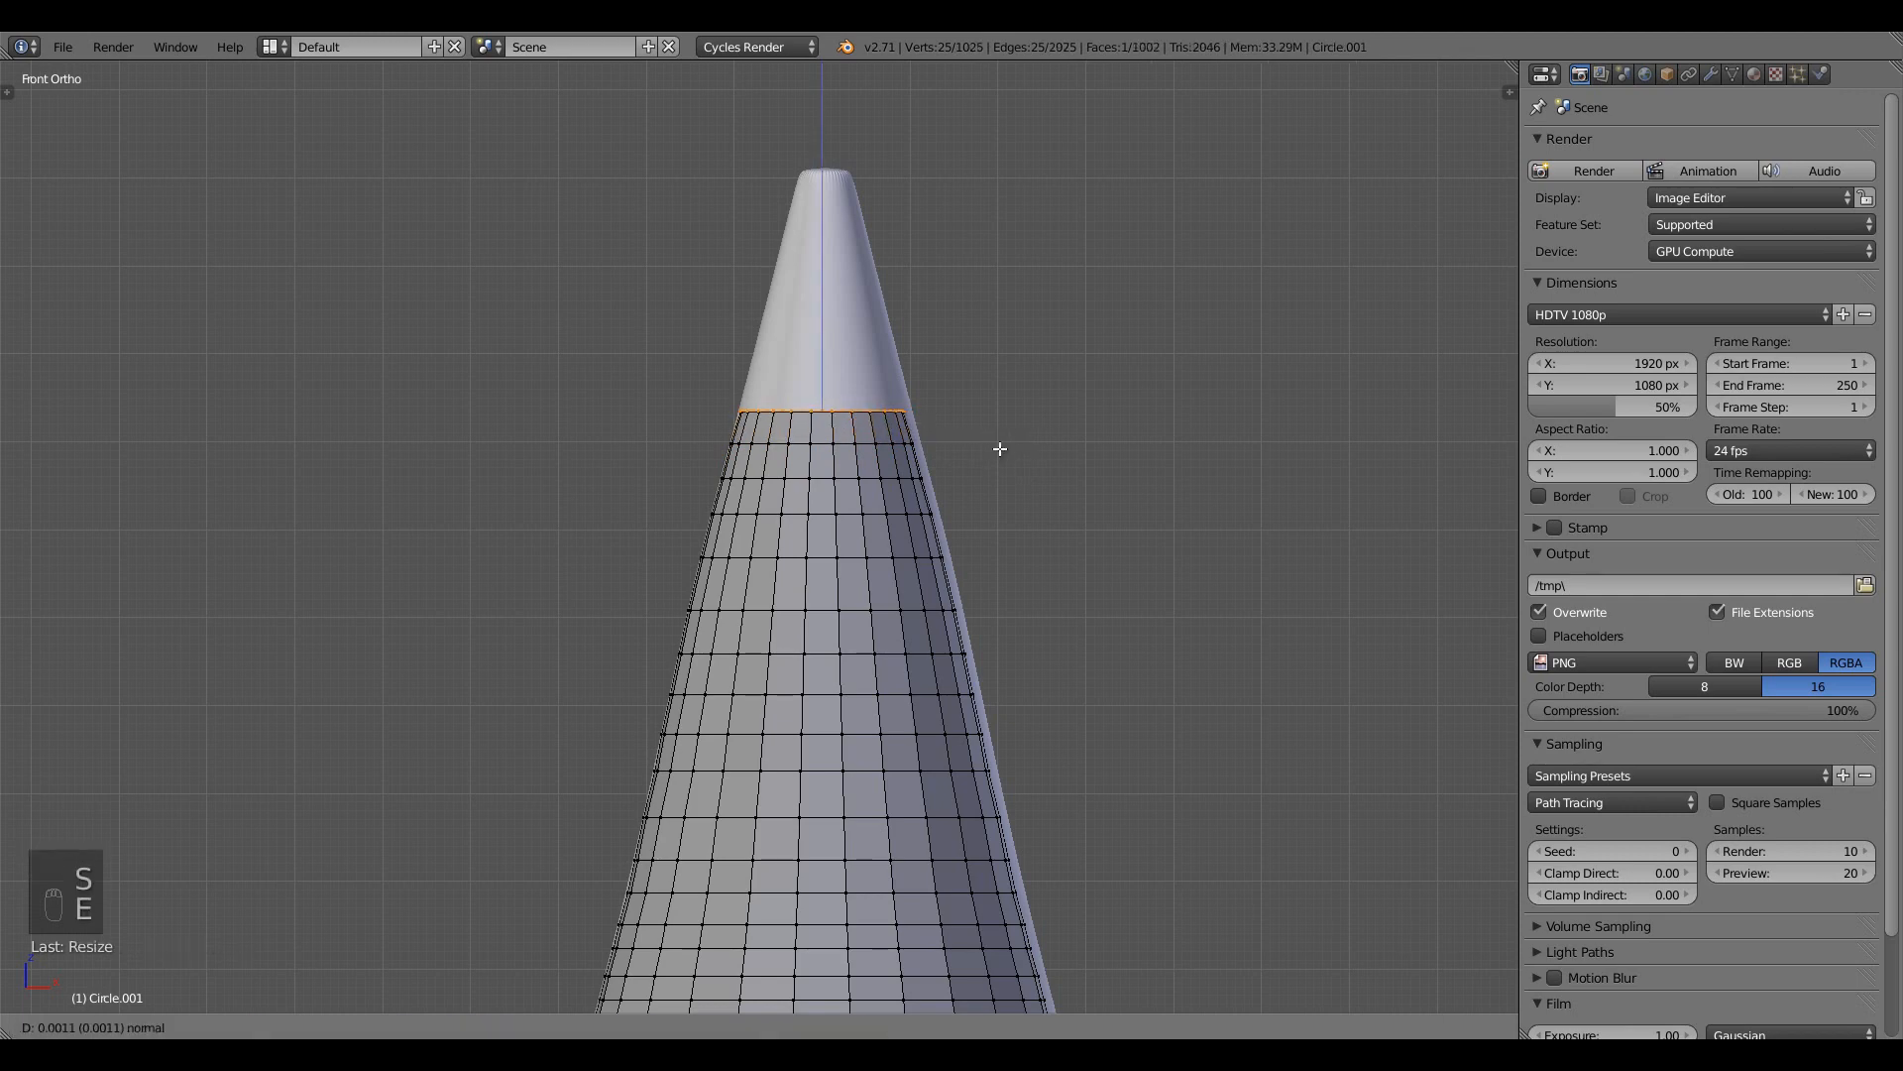
left_click(1013, 424)
key("s")
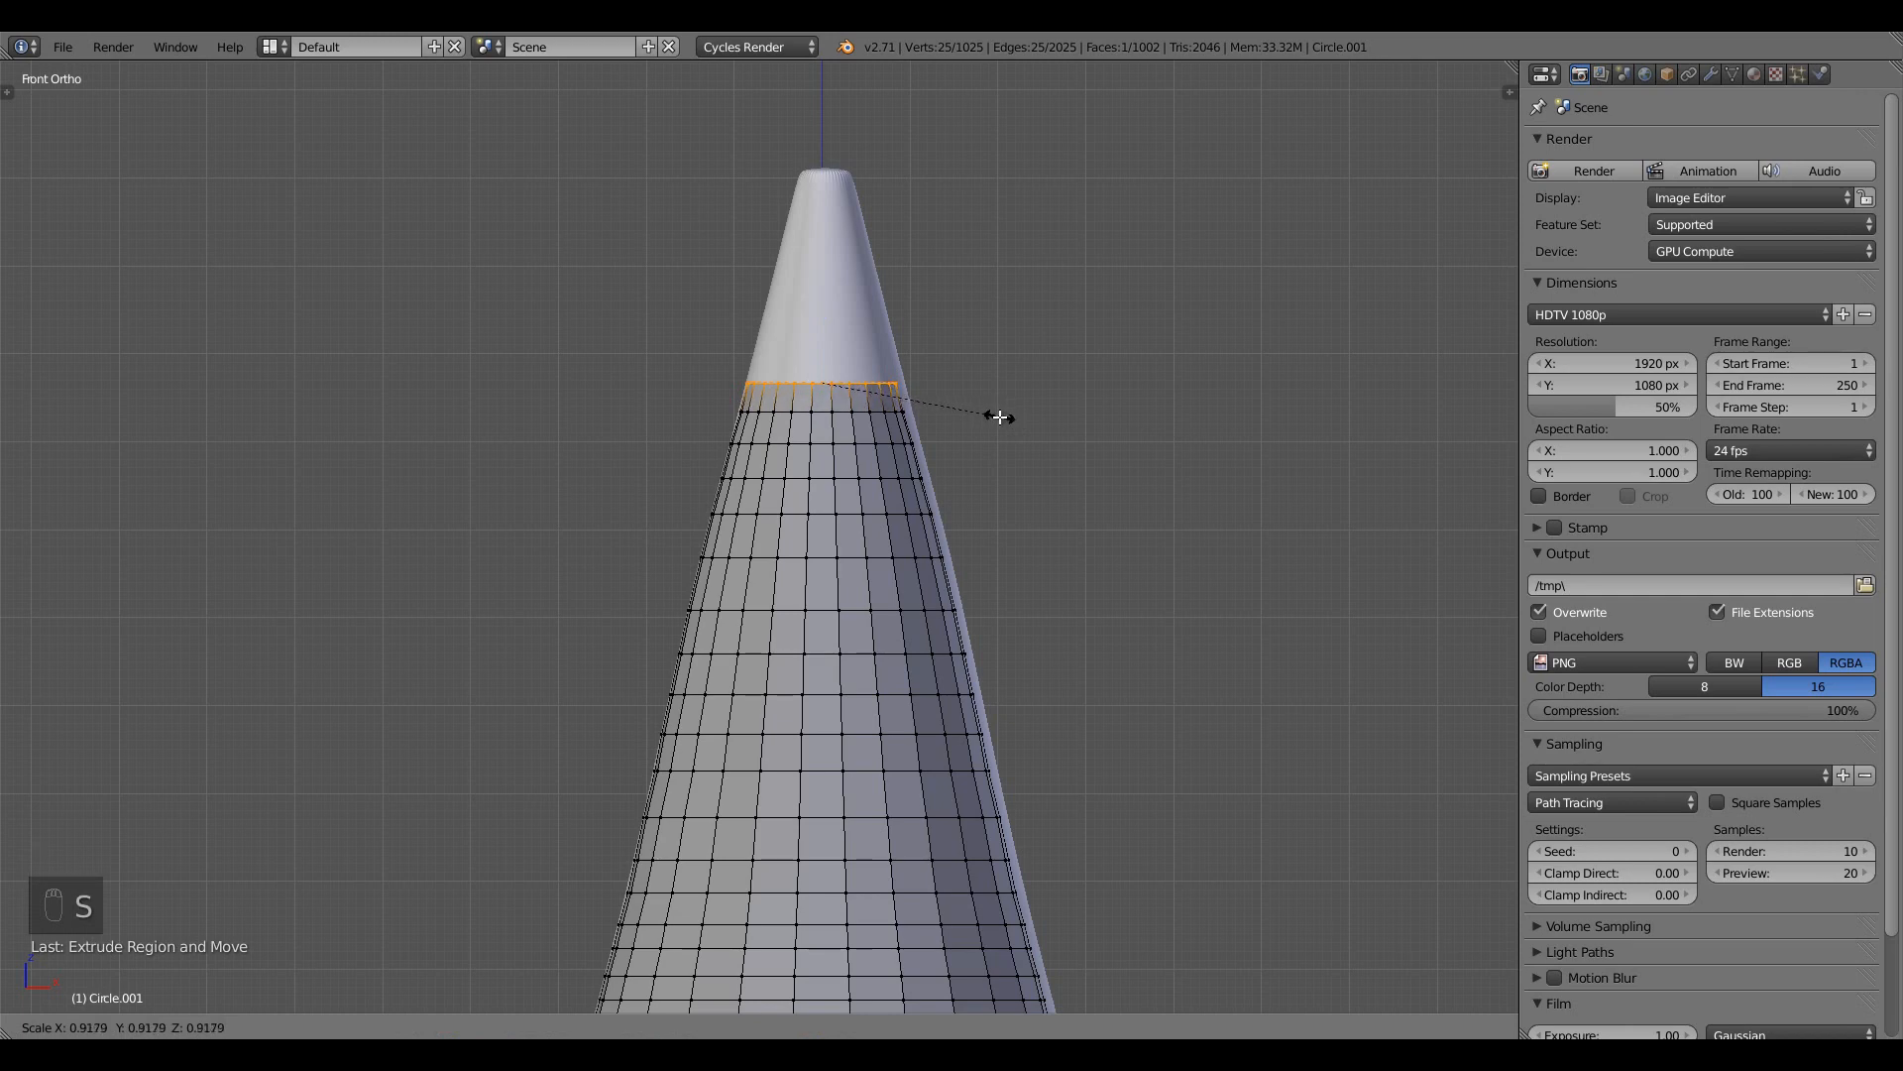
left_click(998, 416)
key("e")
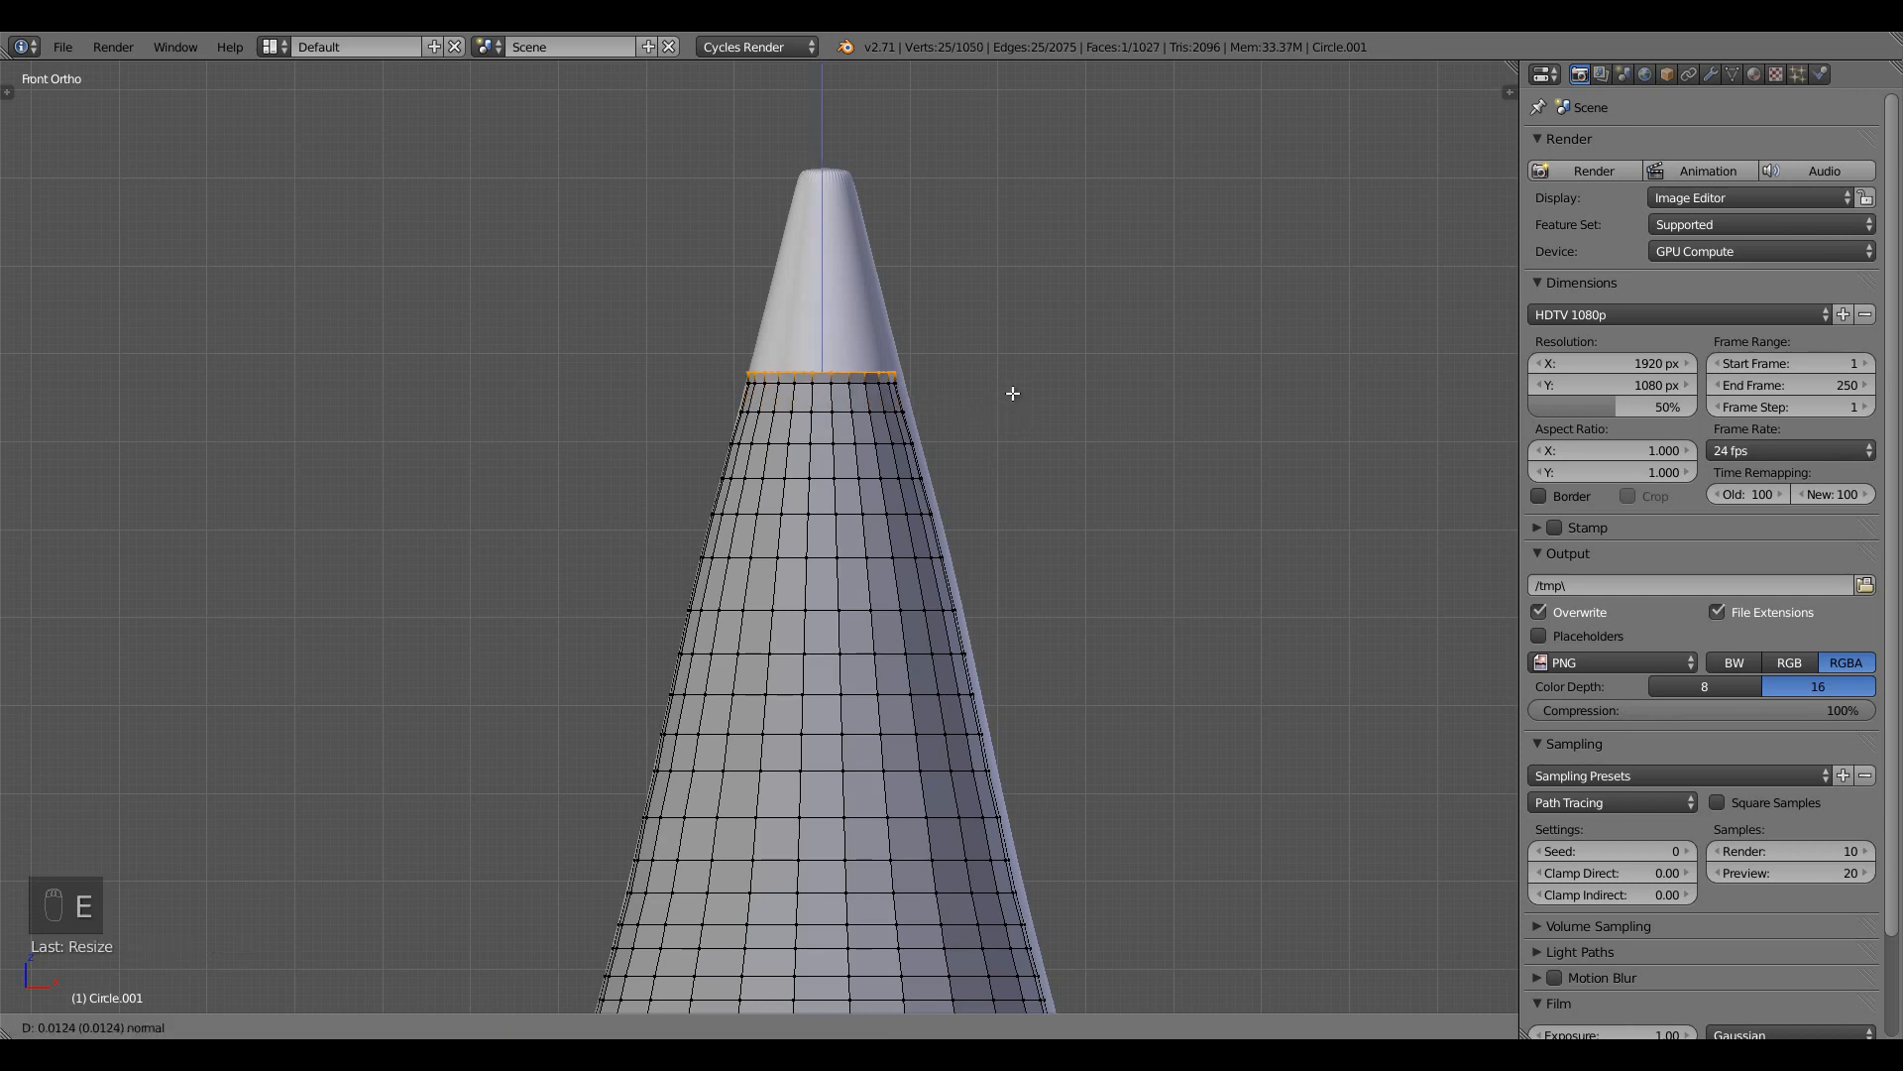
left_click(1013, 385)
key("s")
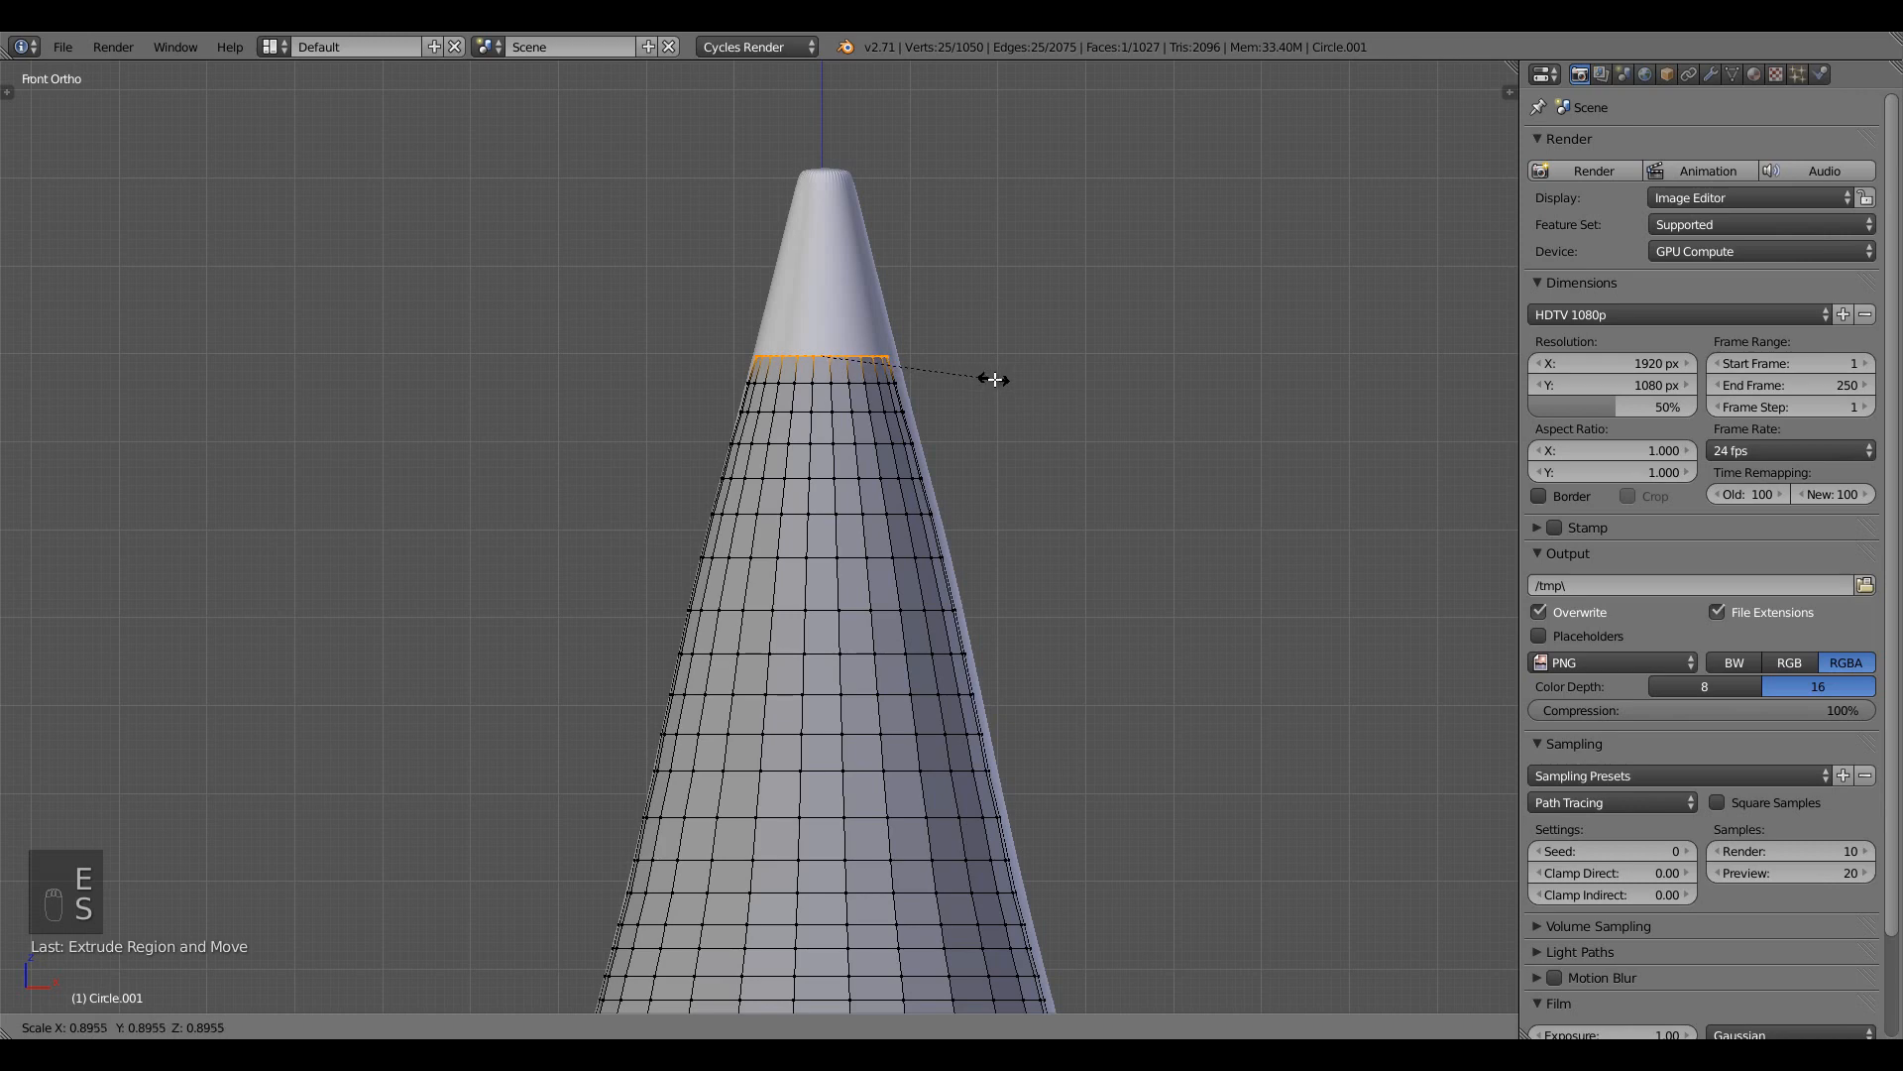
left_click(997, 383)
Extrude two more rings near the bullet tip, scaling the first to about 0.91 and raising the second about 0.03, narrowed to the reference outline
middle_click_drag(964, 412, 796, 687, "shift")
scroll(967, 734, "up", 4)
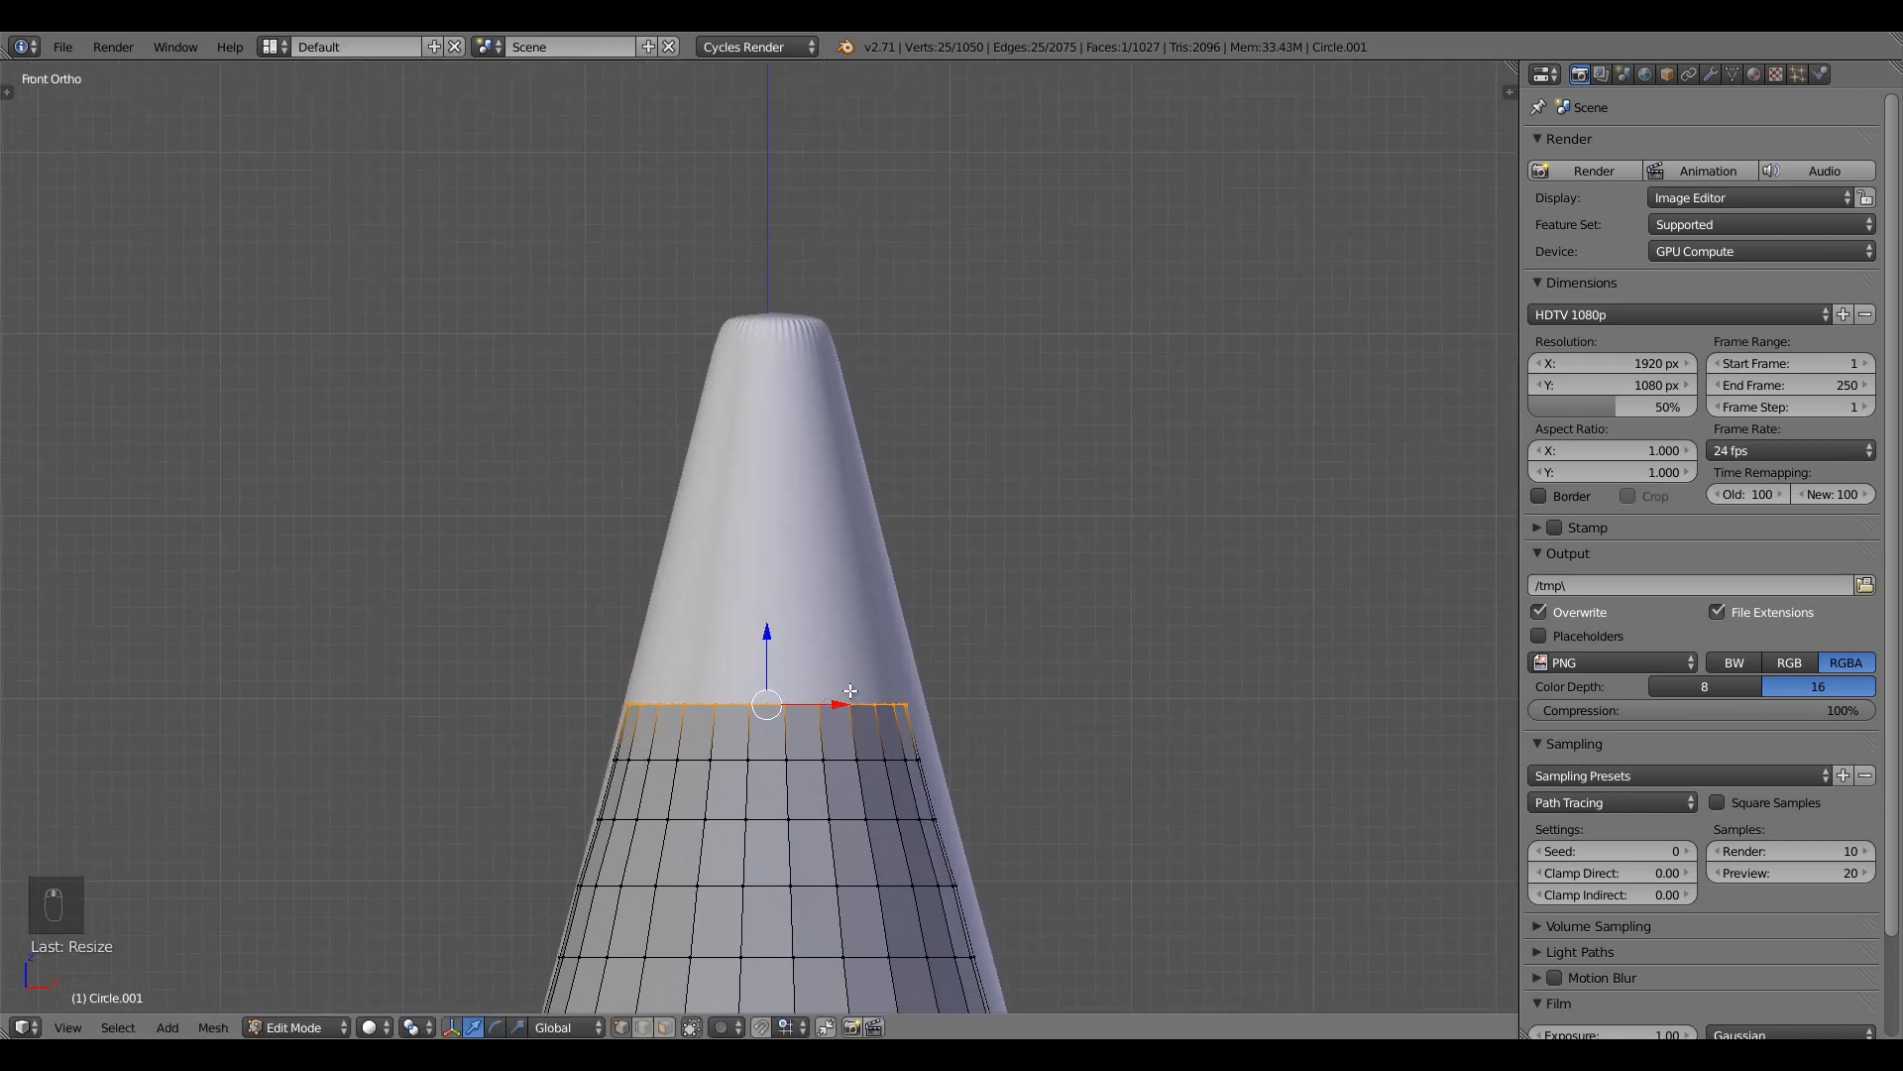
key("e")
left_click(1016, 680)
key("s")
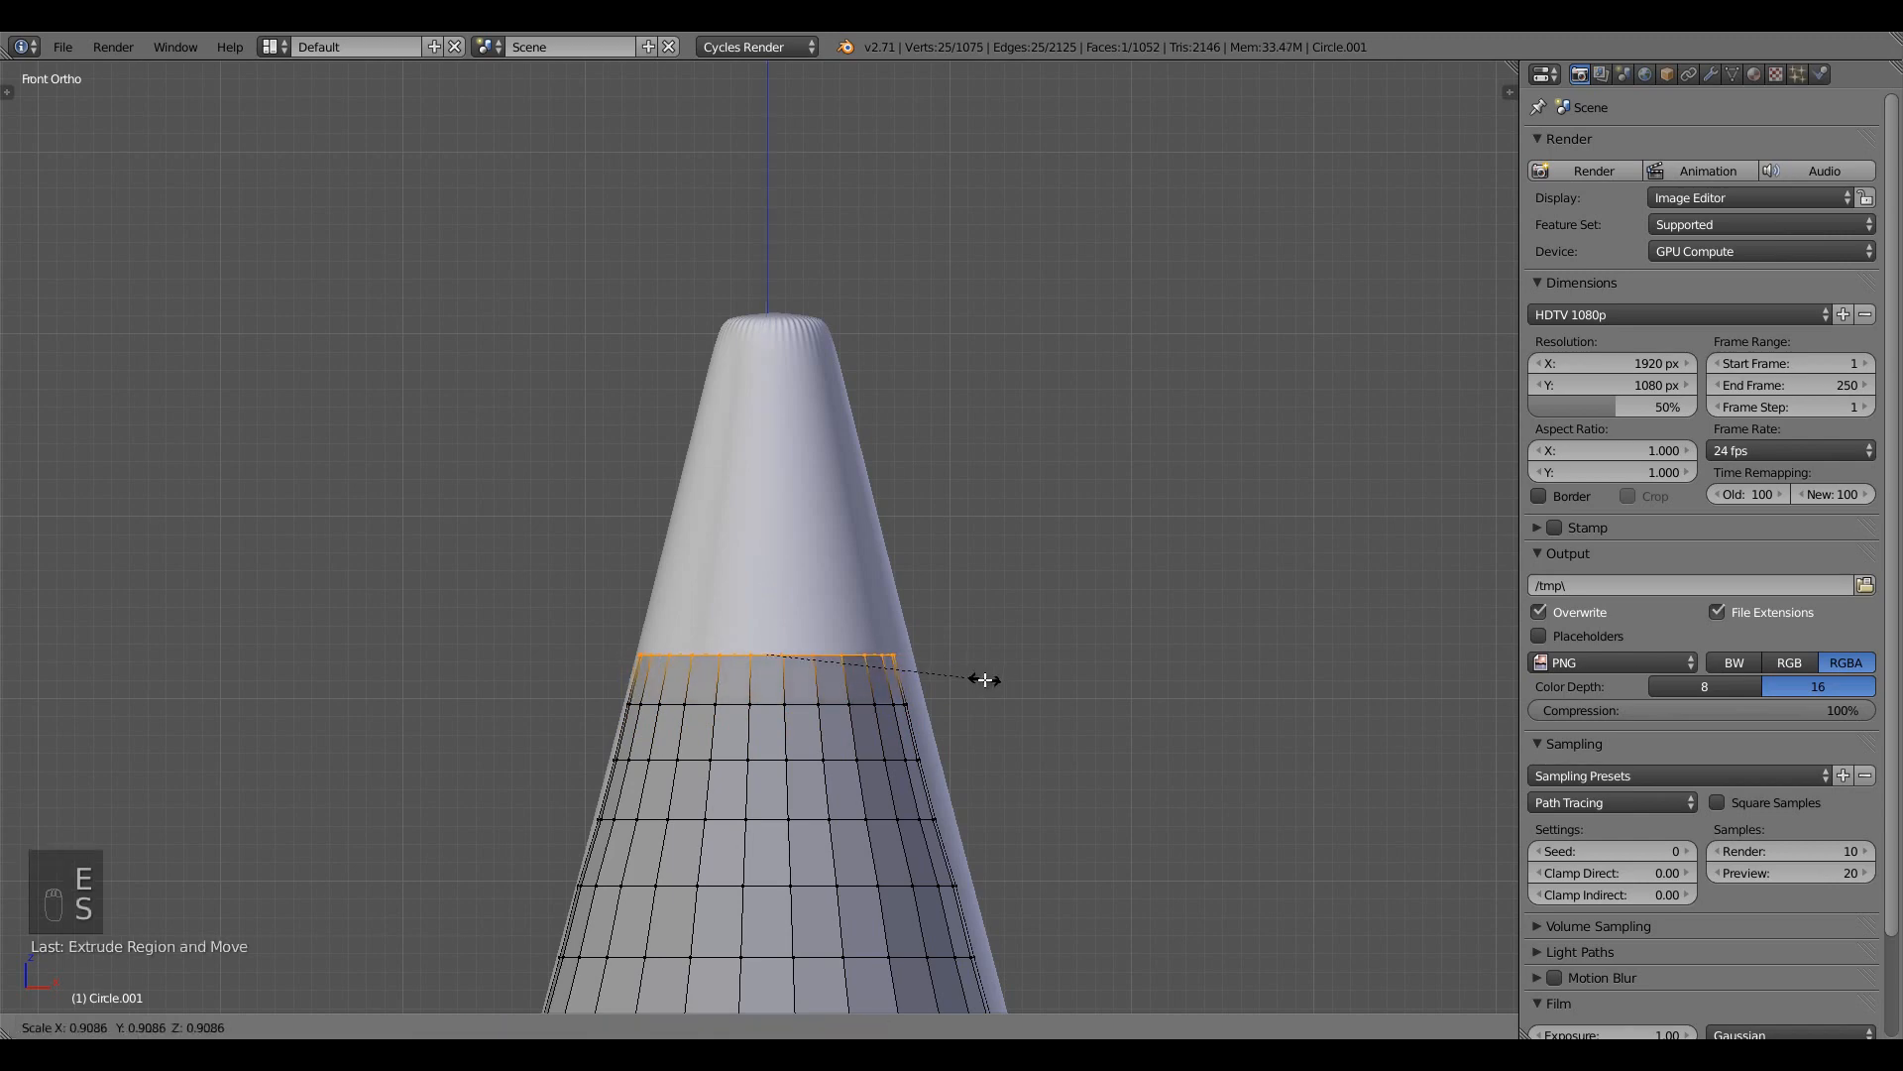
left_click(987, 680)
key("e")
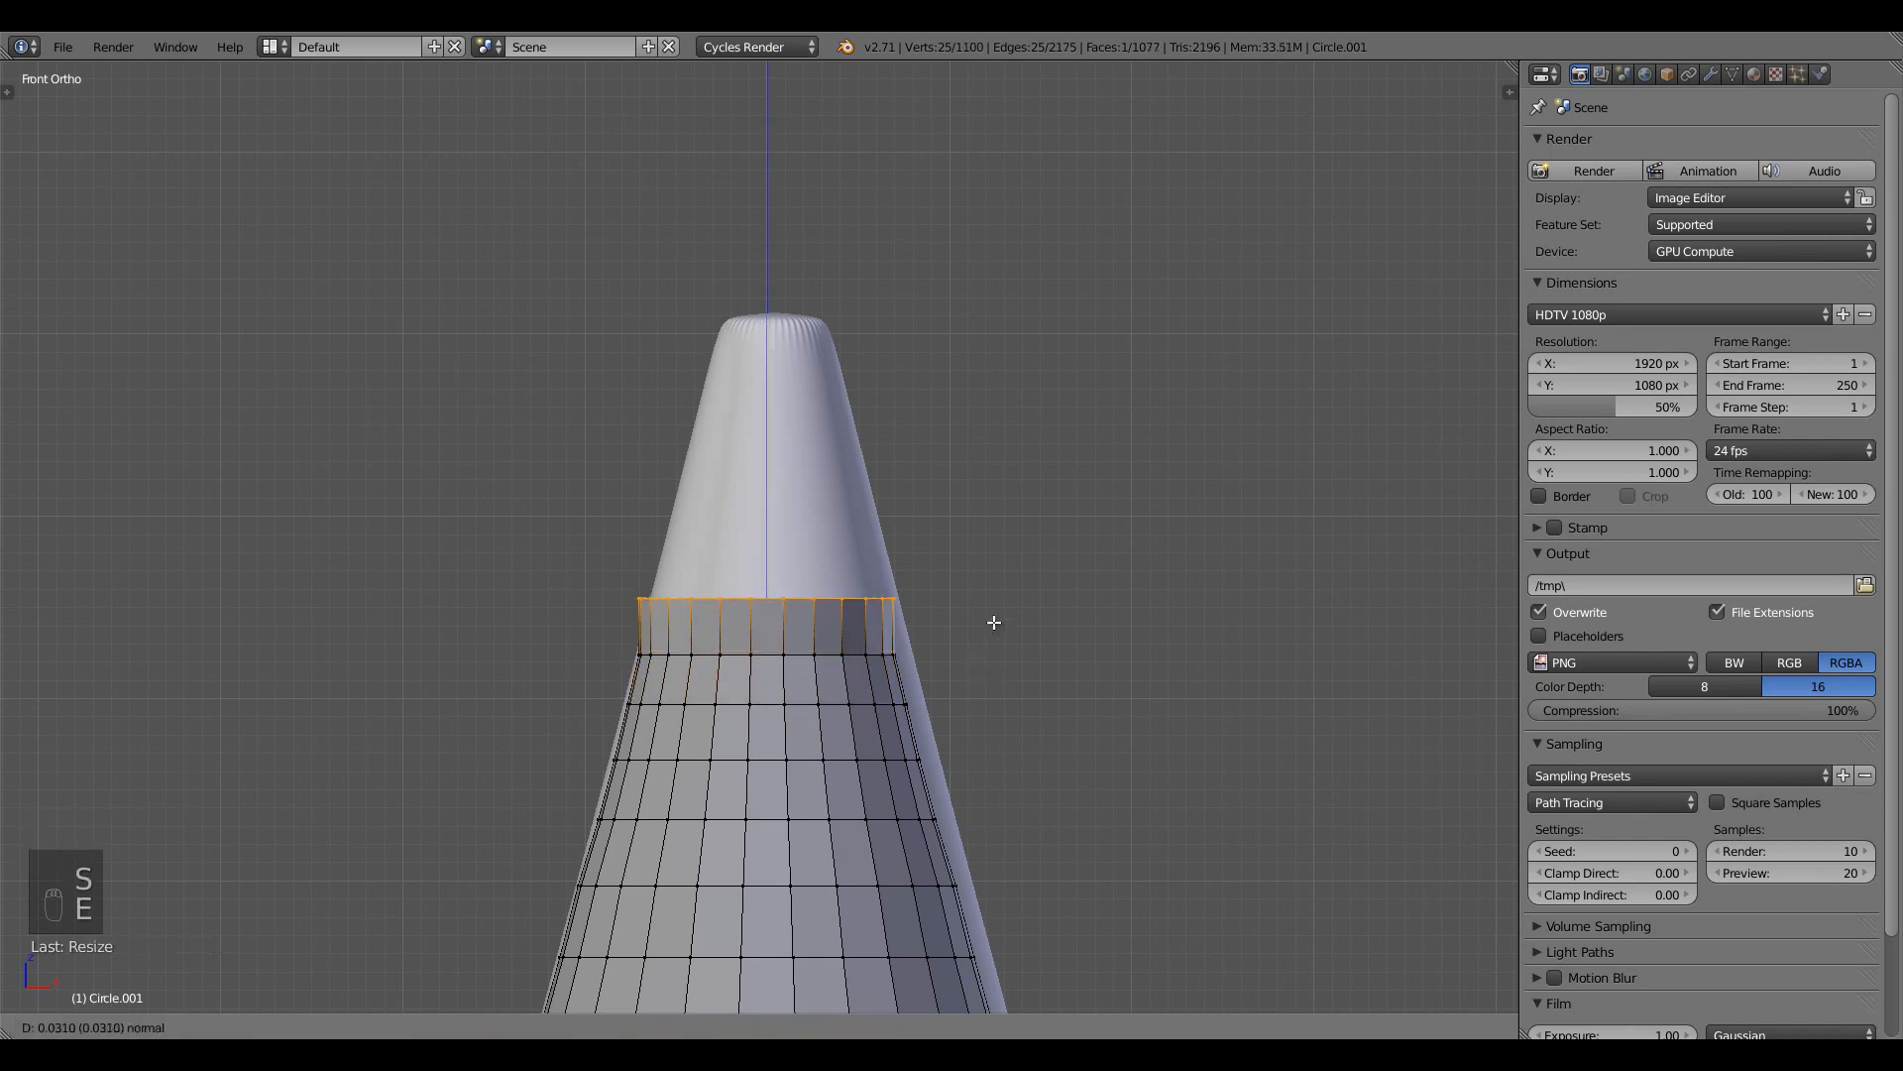
left_click(981, 621)
key("s")
left_click(967, 617)
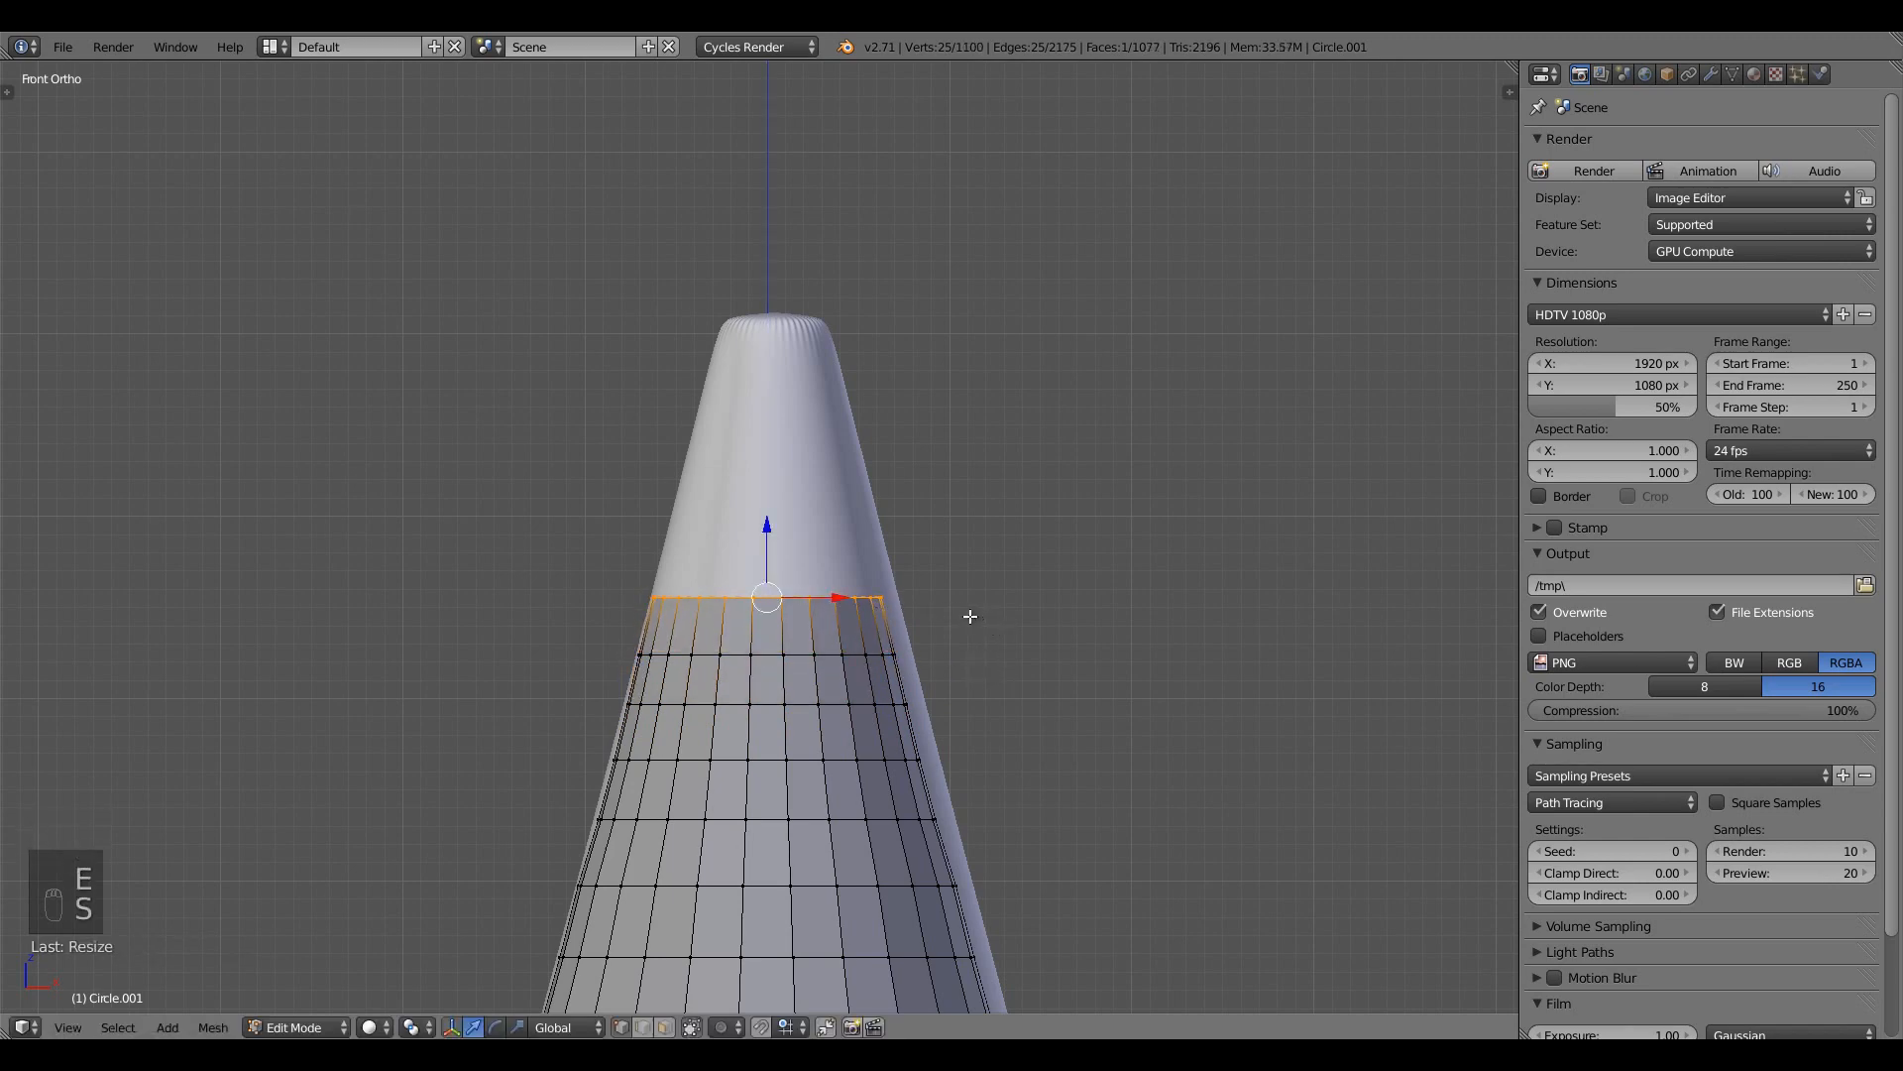
Extrude two further rings toward the tip, scaling each to about 0.89 to follow the reference outline
key("e")
left_click(976, 565)
key("s")
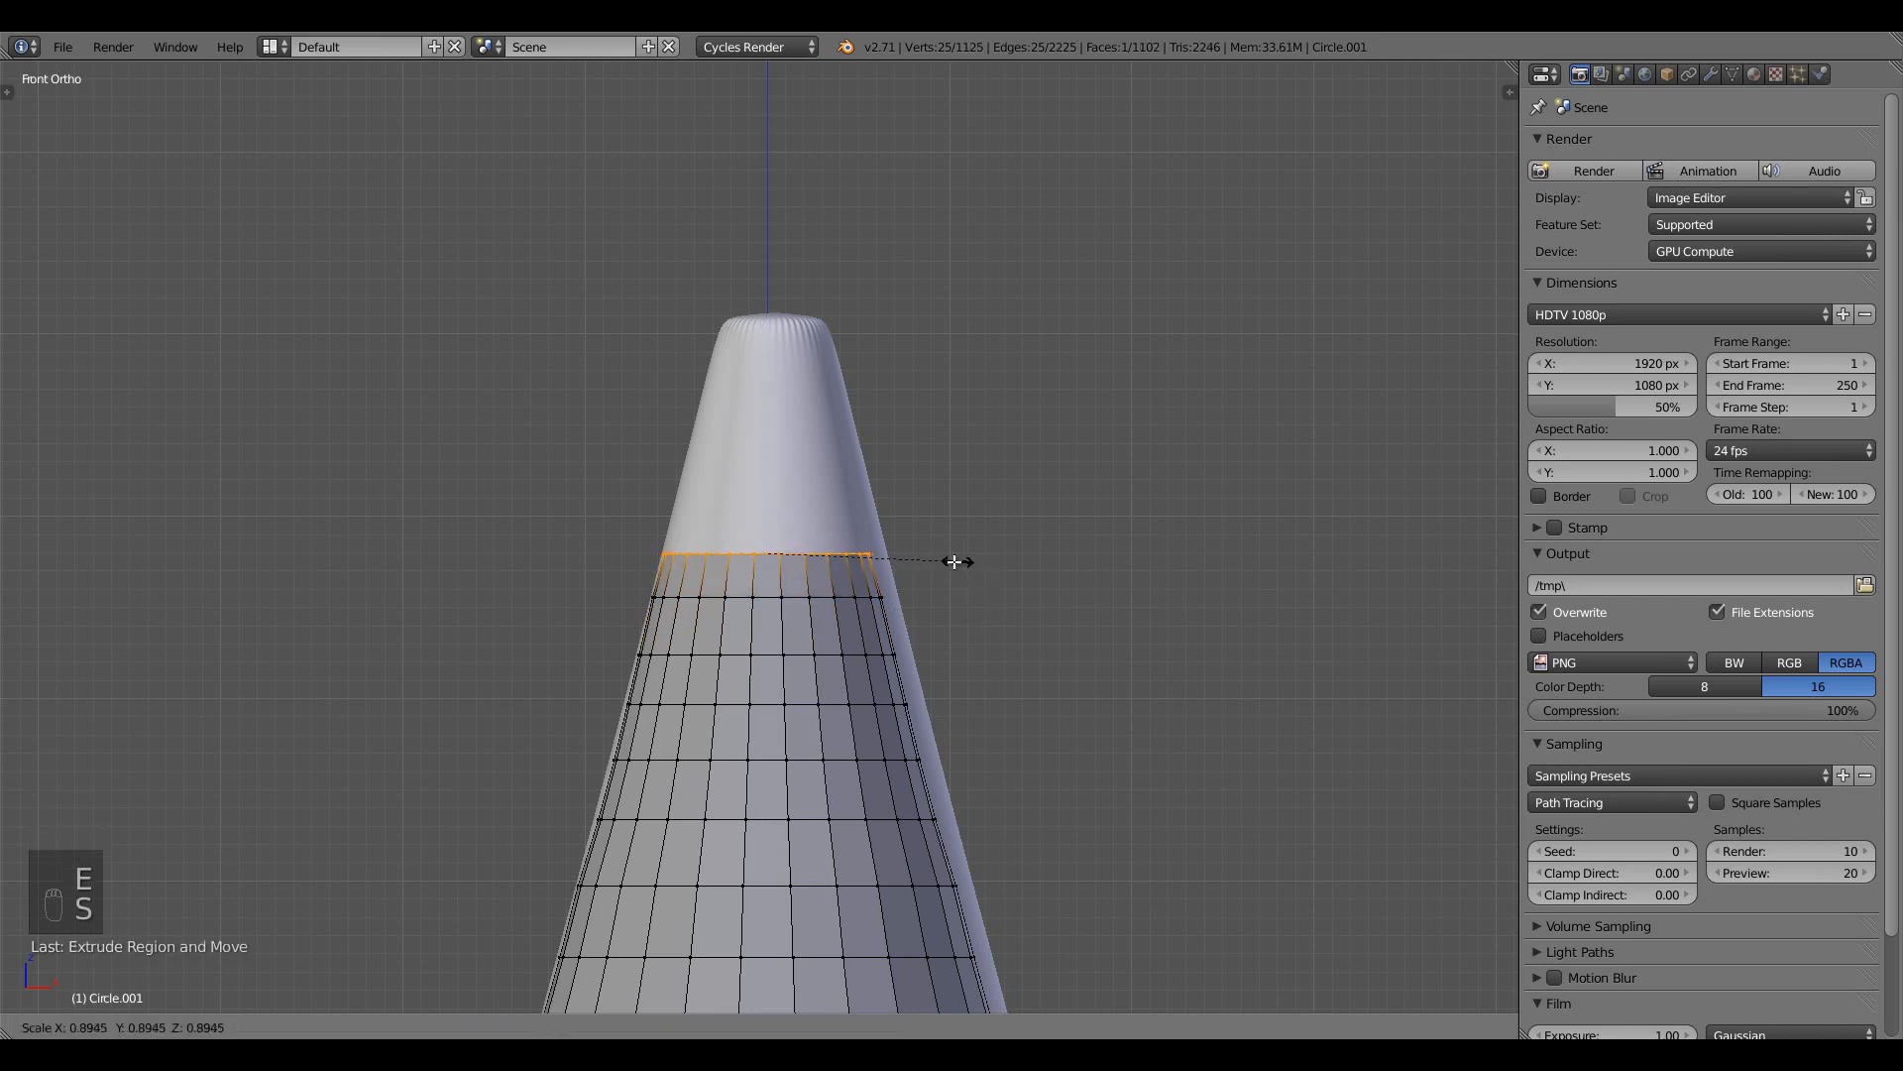
left_click(961, 561)
key("e")
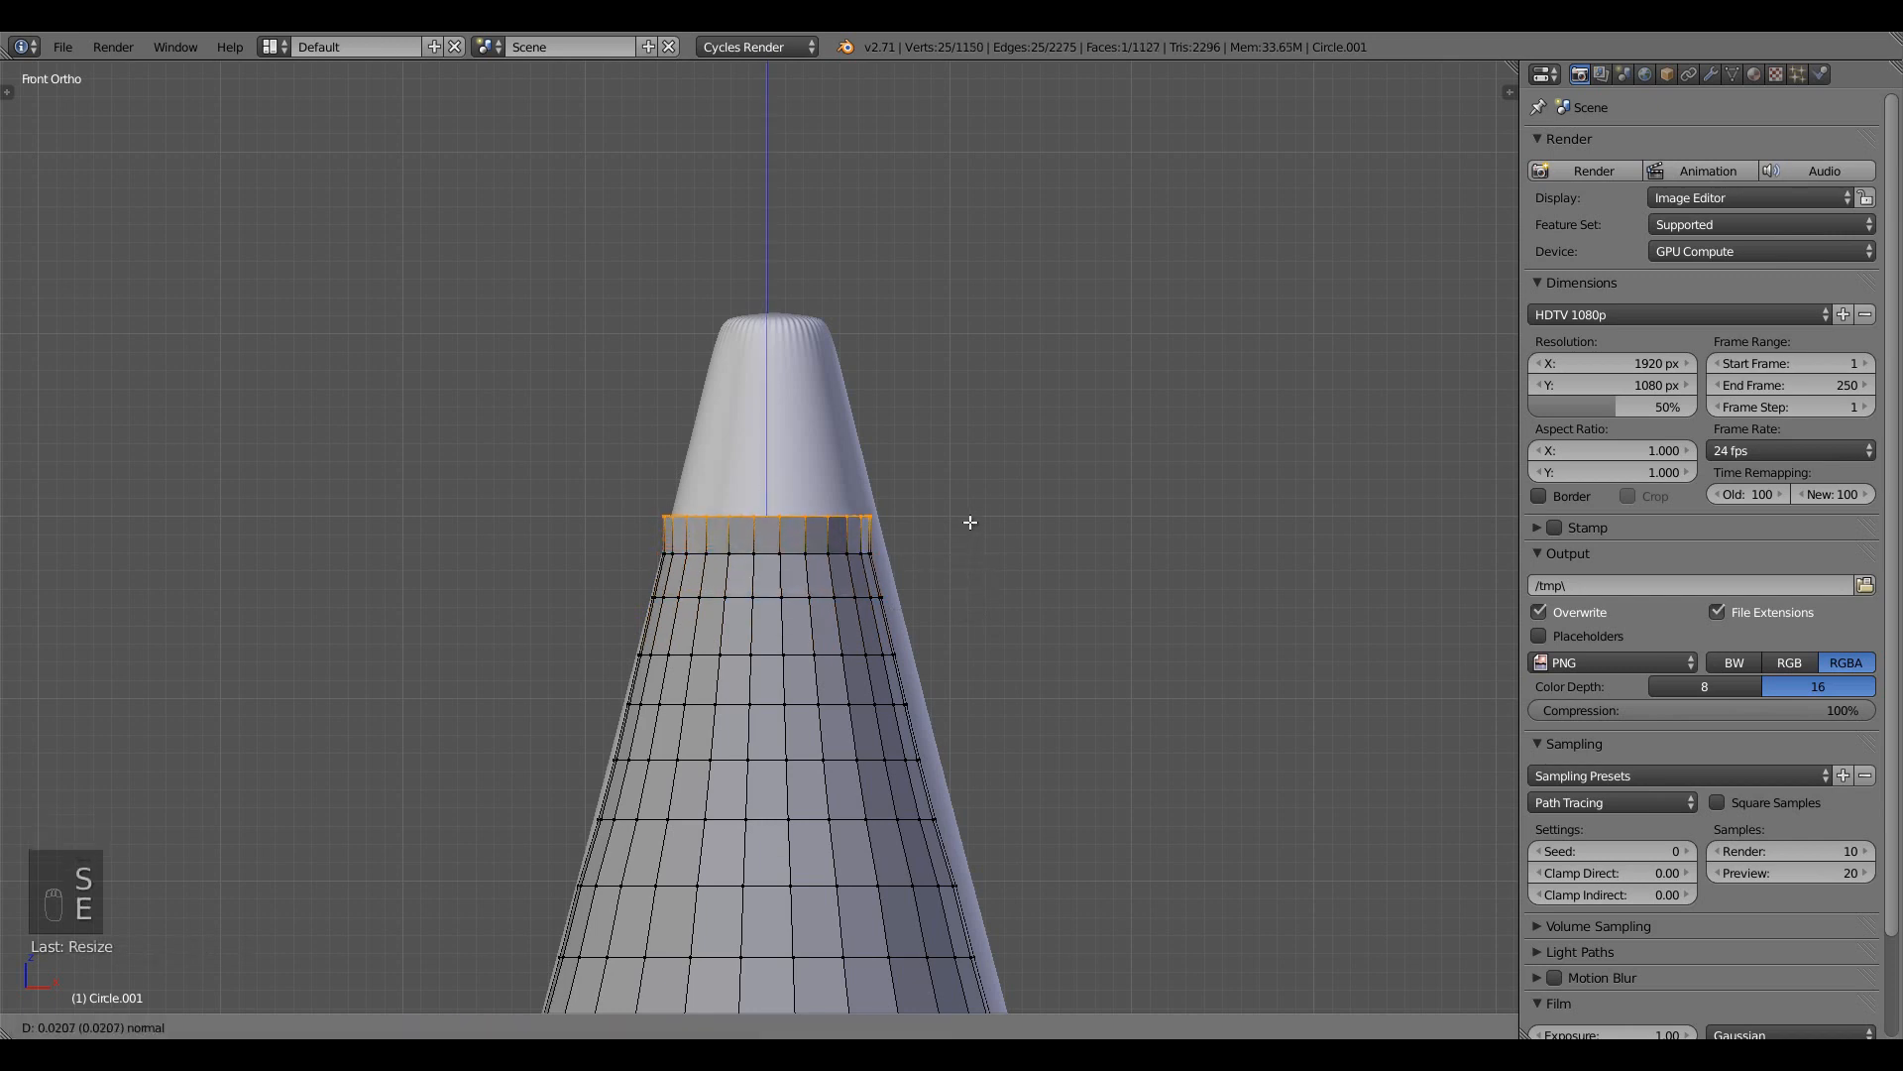
left_click(967, 516)
key("s")
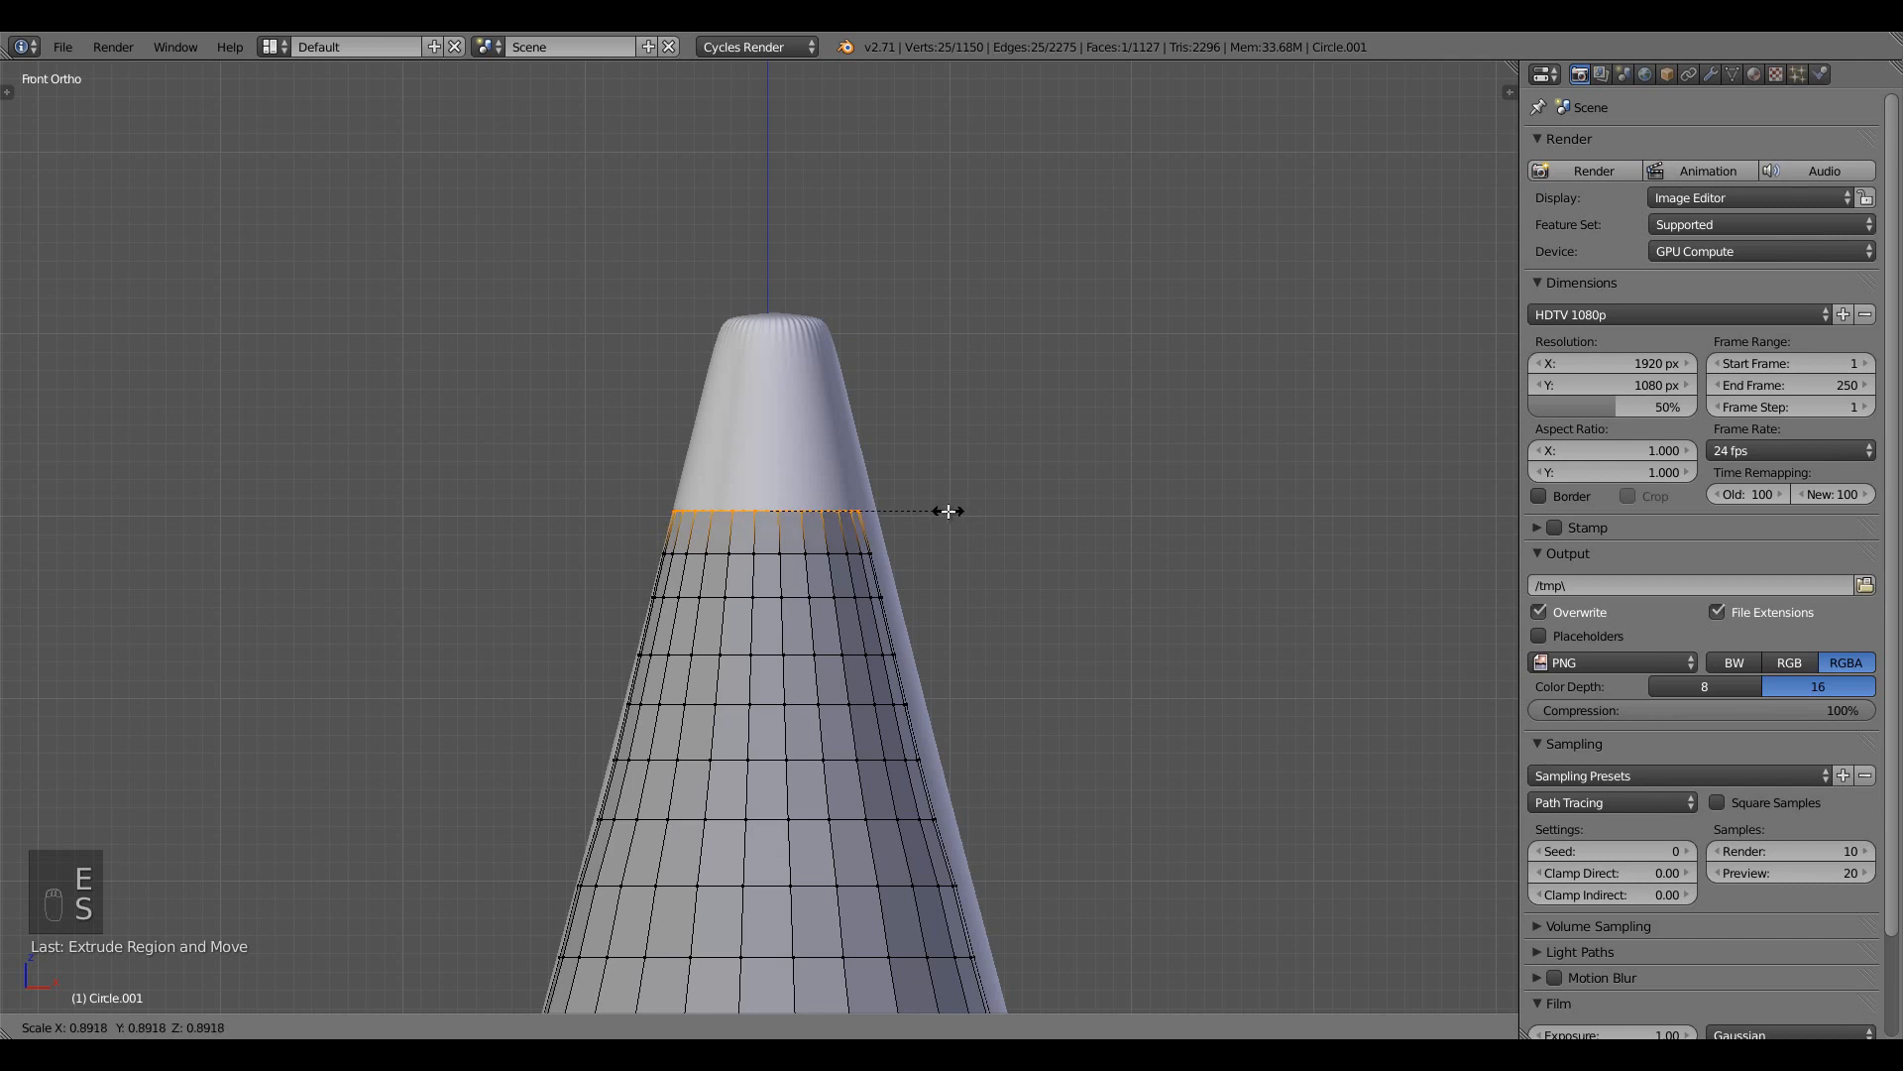
left_click(948, 512)
Extrude two rings higher up the tip, scaling the first to about 0.90 and the second to about 0.85
key("e")
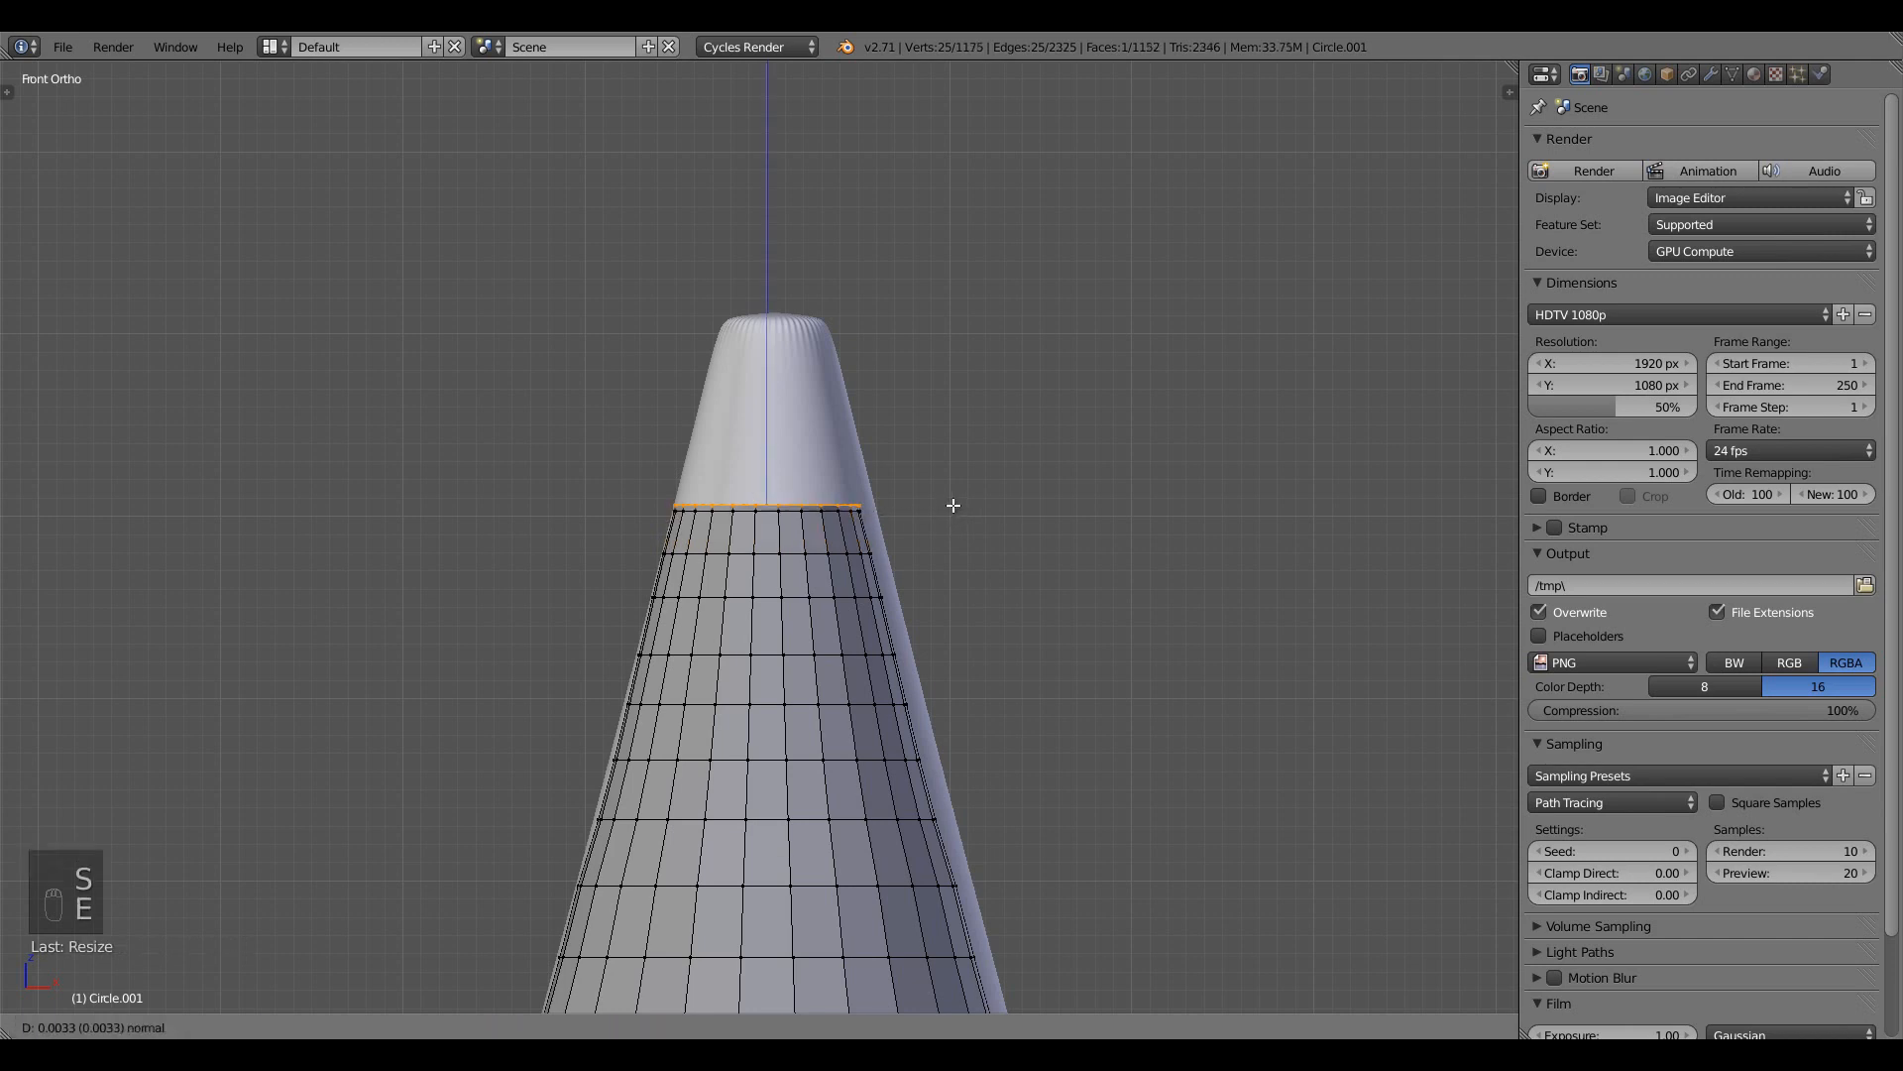
left_click(967, 475)
key("s")
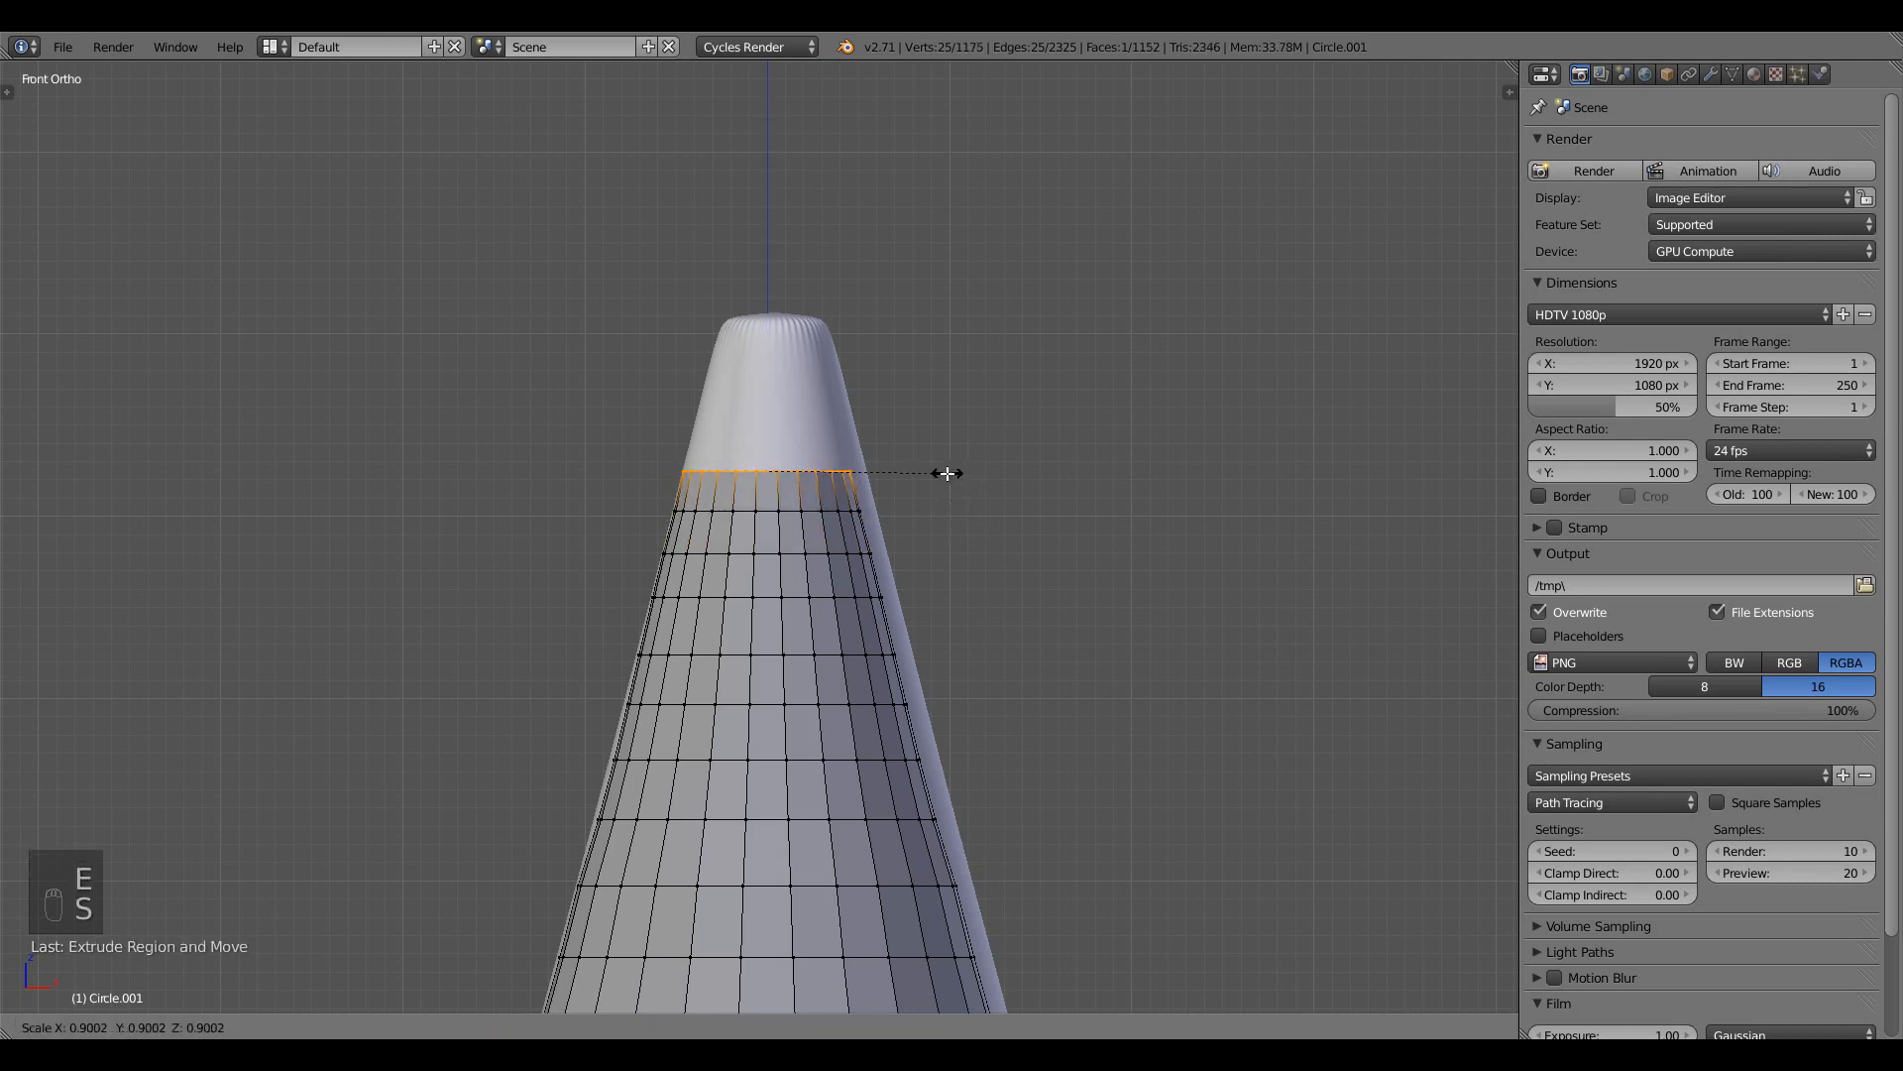
left_click(945, 473)
key("e")
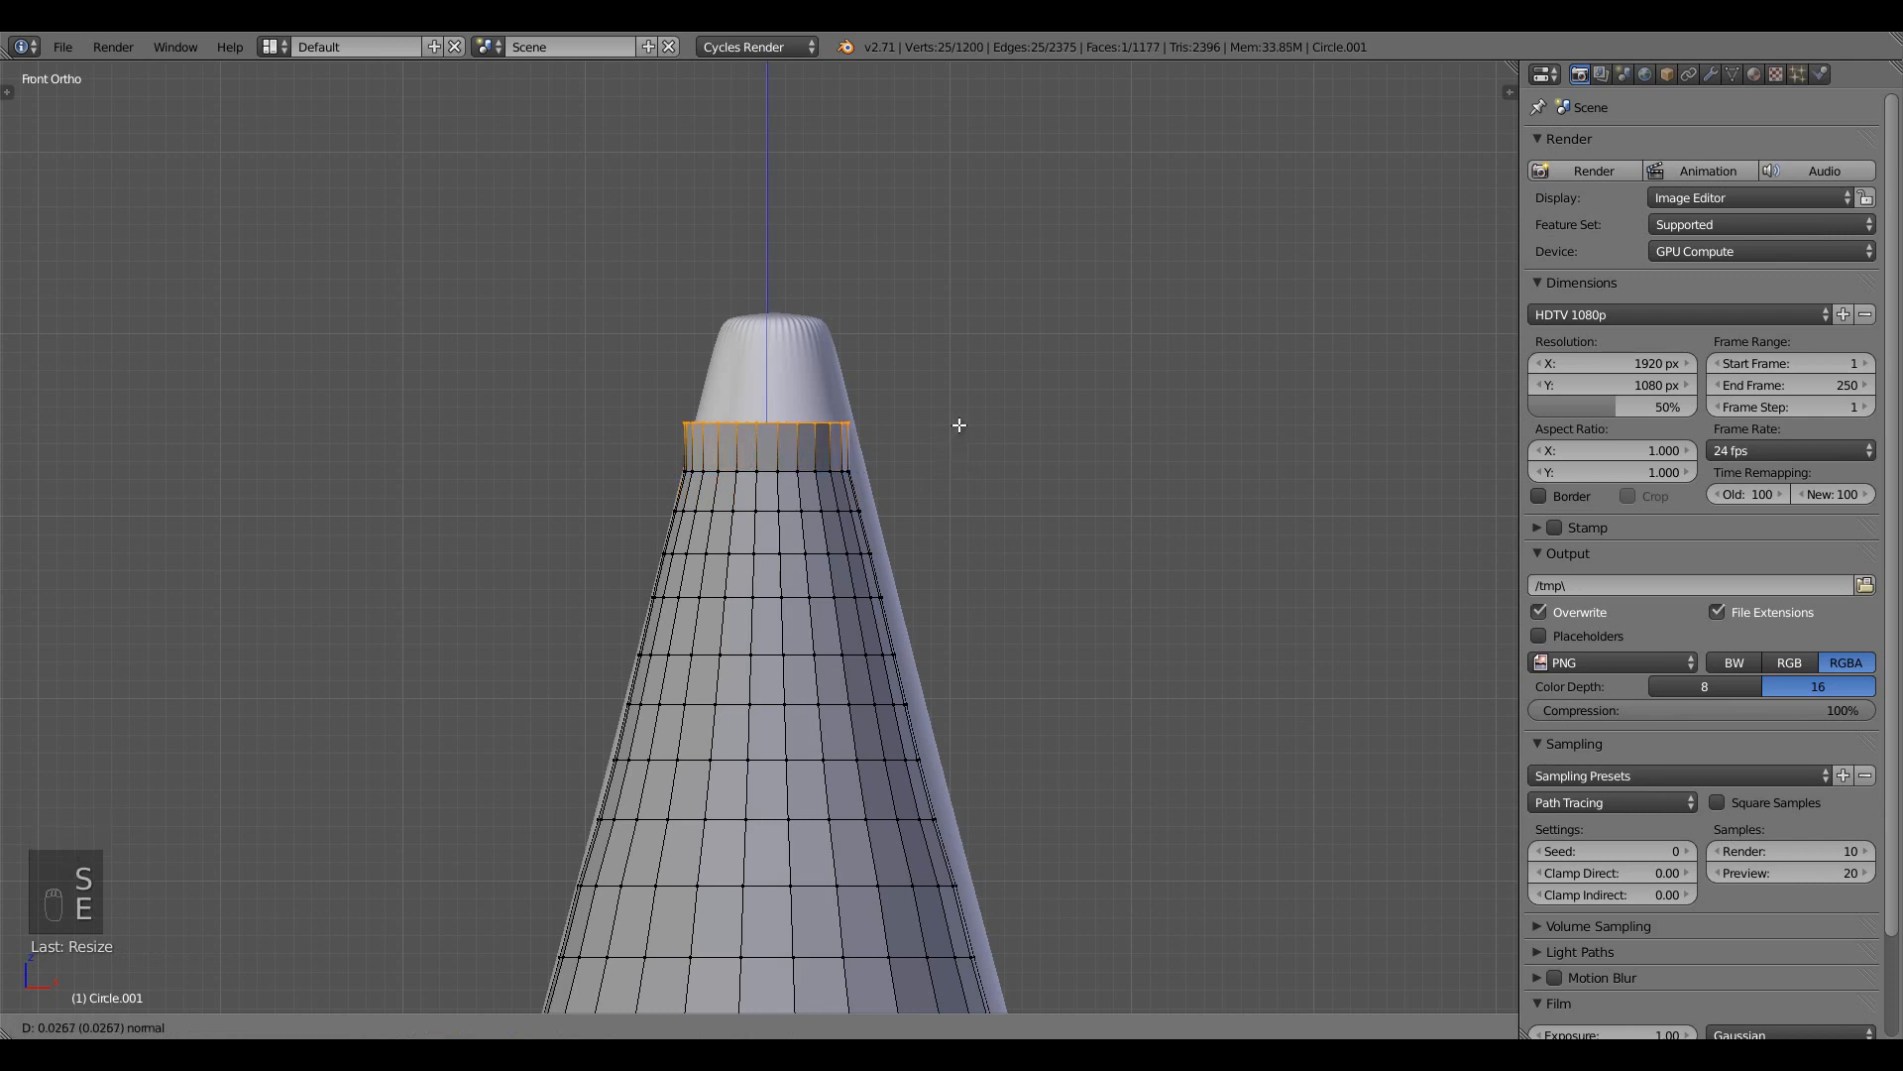
left_click(959, 428)
key("s")
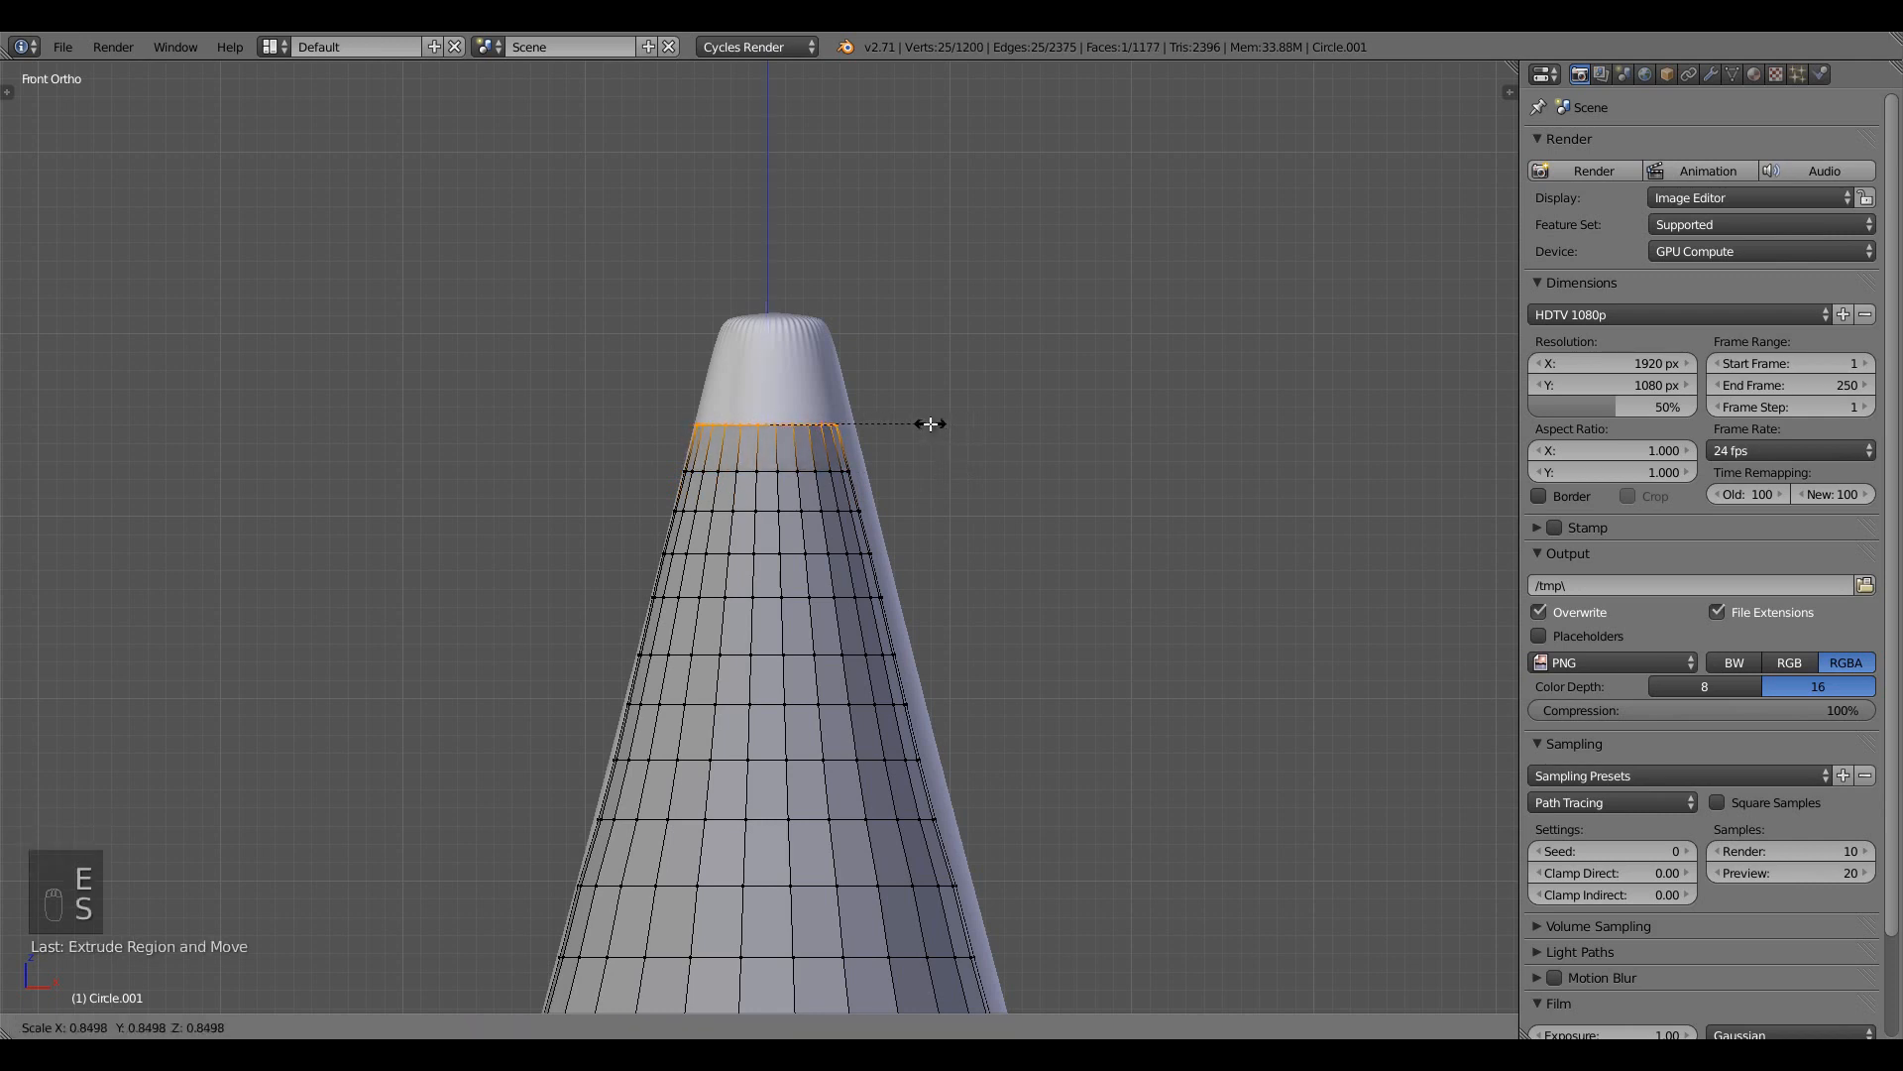
left_click(930, 424)
Extrude the last two rings to the blunt tip, scaling the first to about 0.85 and narrowing the second to the reference outline
key("e")
left_click(945, 383)
key("s")
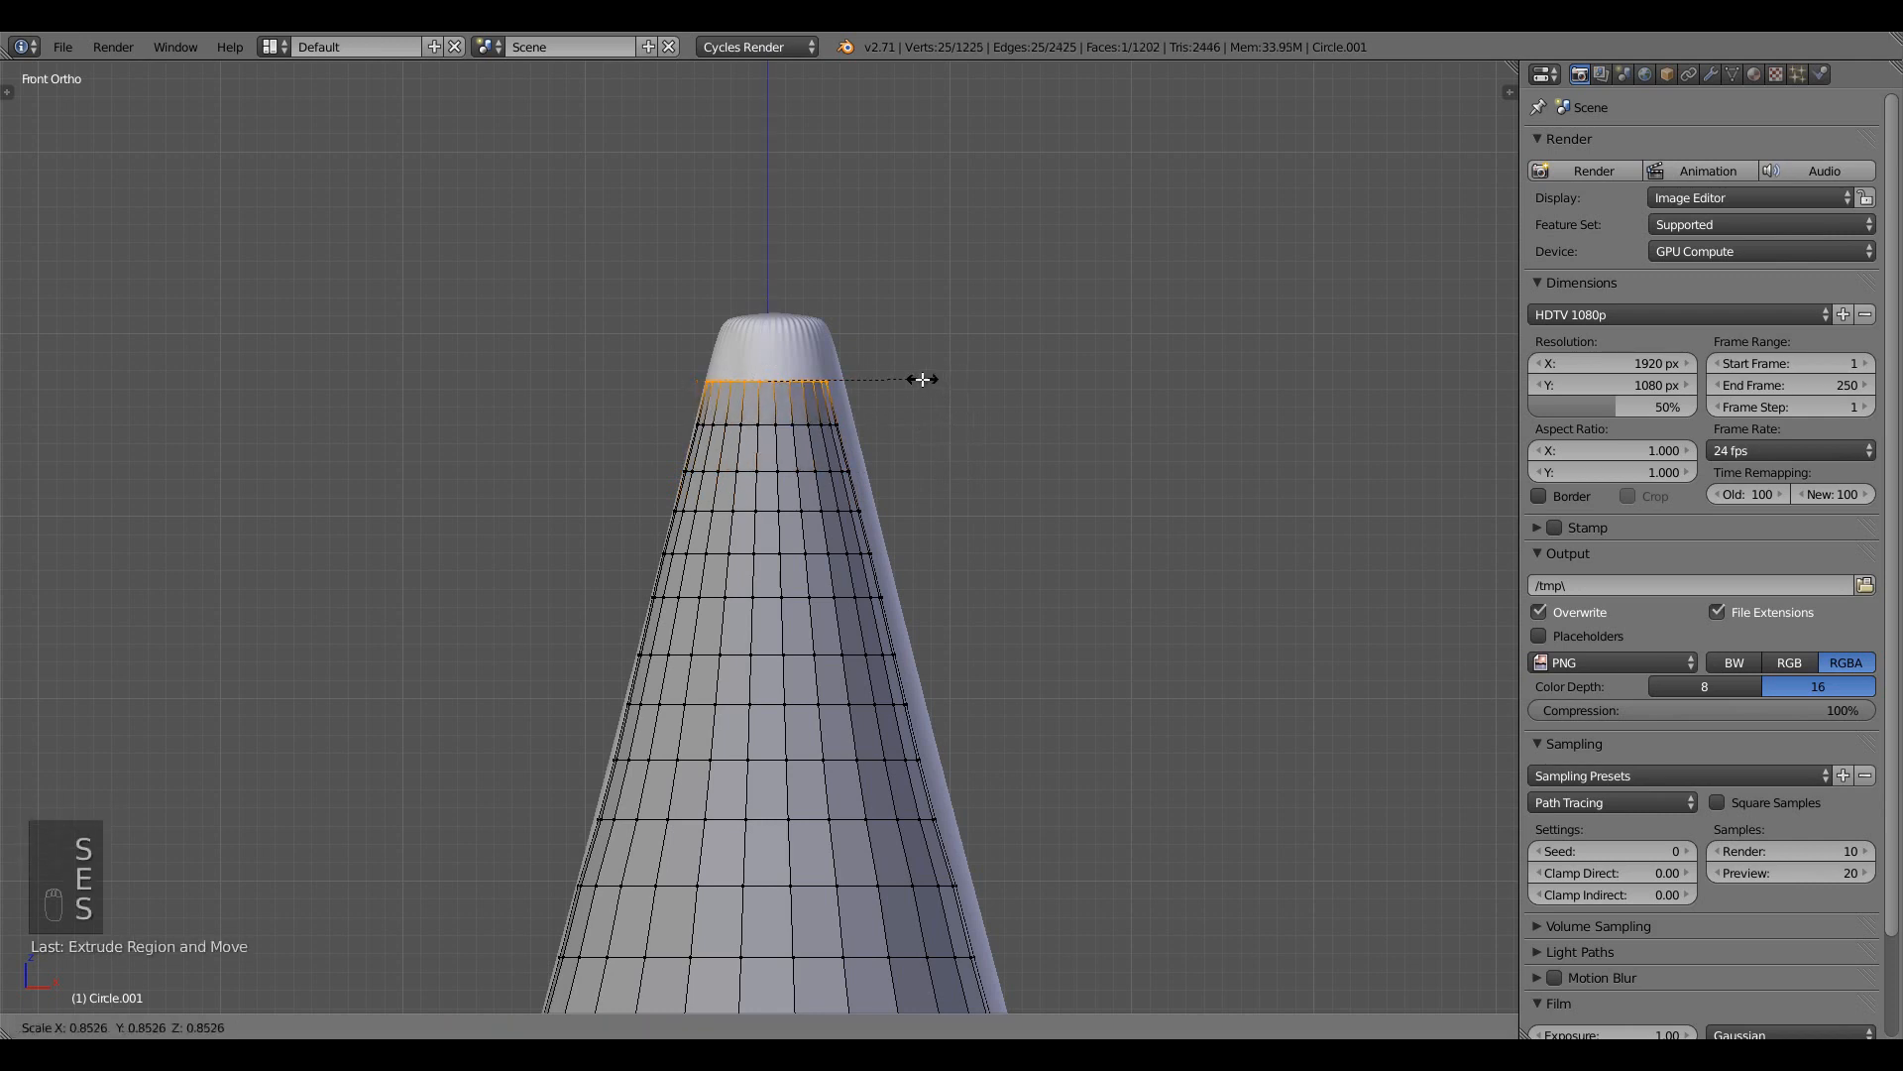
left_click(922, 379)
key("e")
left_click(922, 334)
key("s")
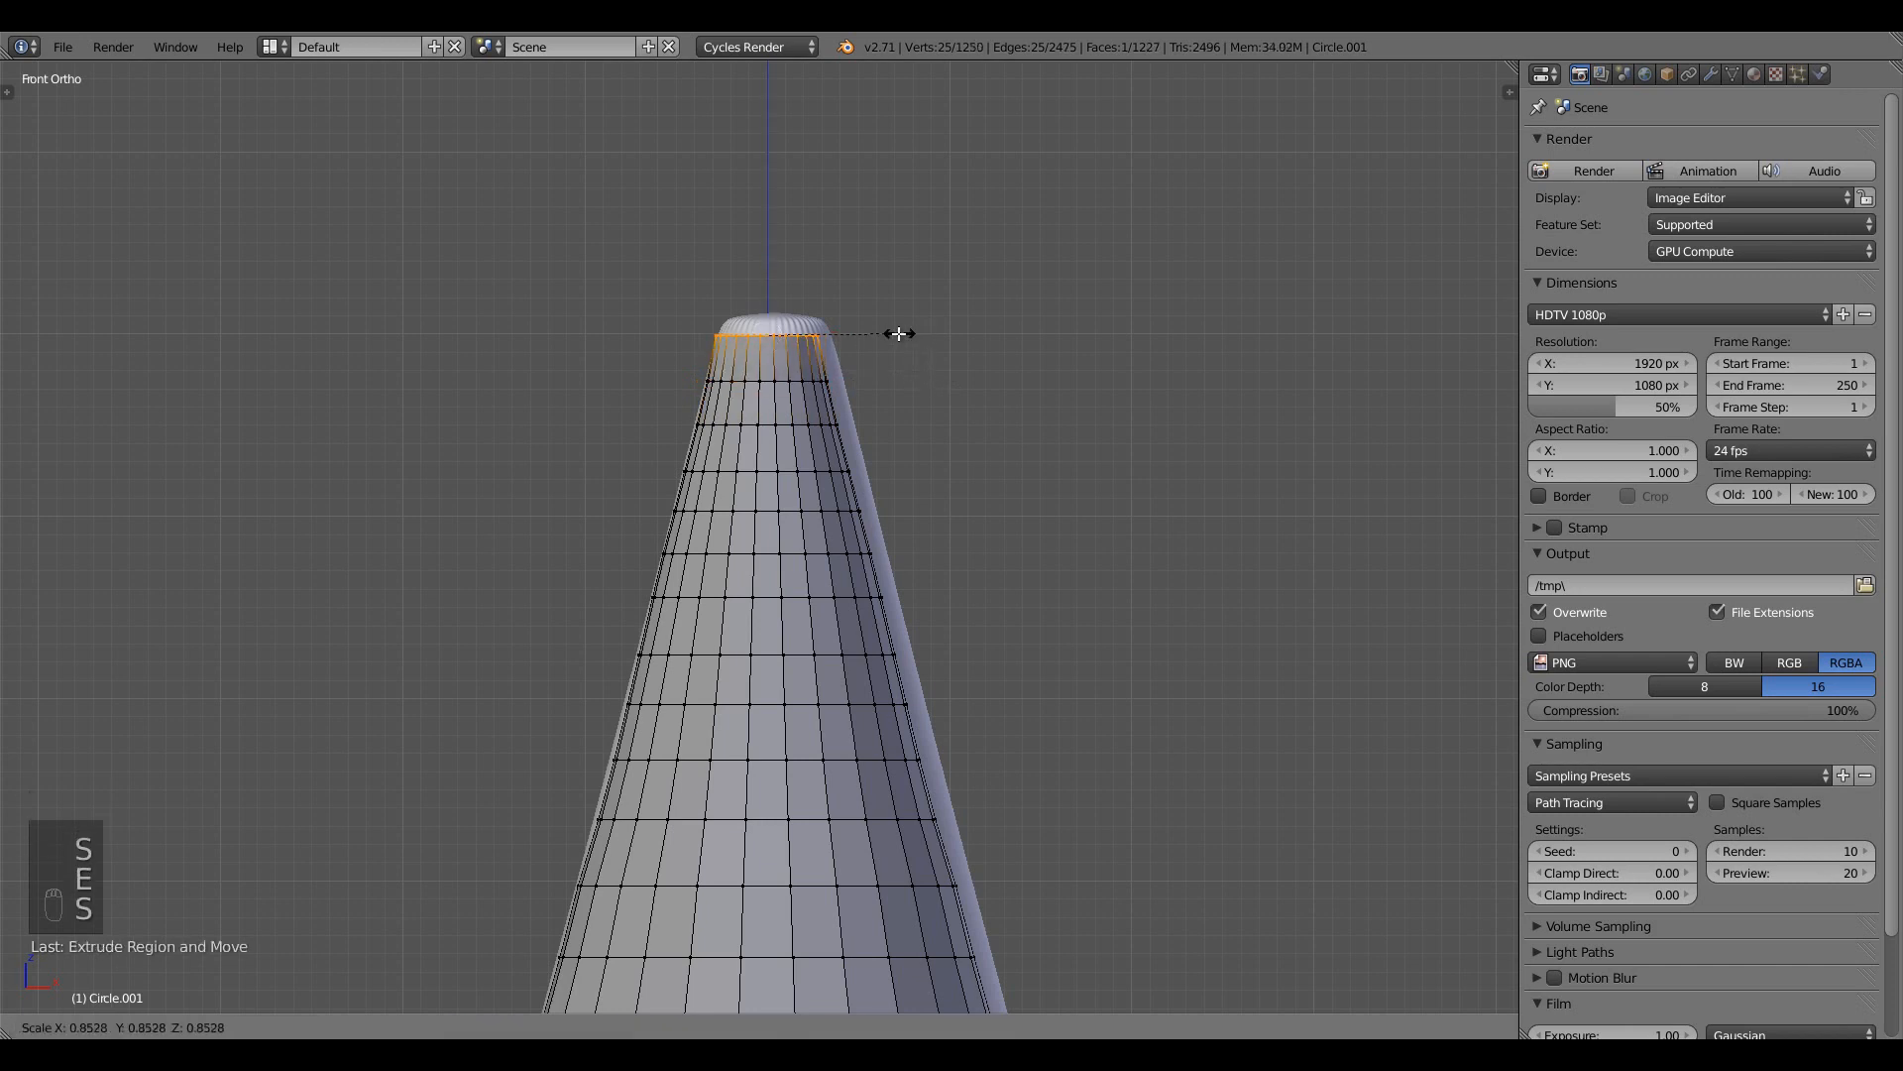
left_click(888, 332)
Return to Object Mode and apply smooth shading to the modelled cartridge
key("Tab")
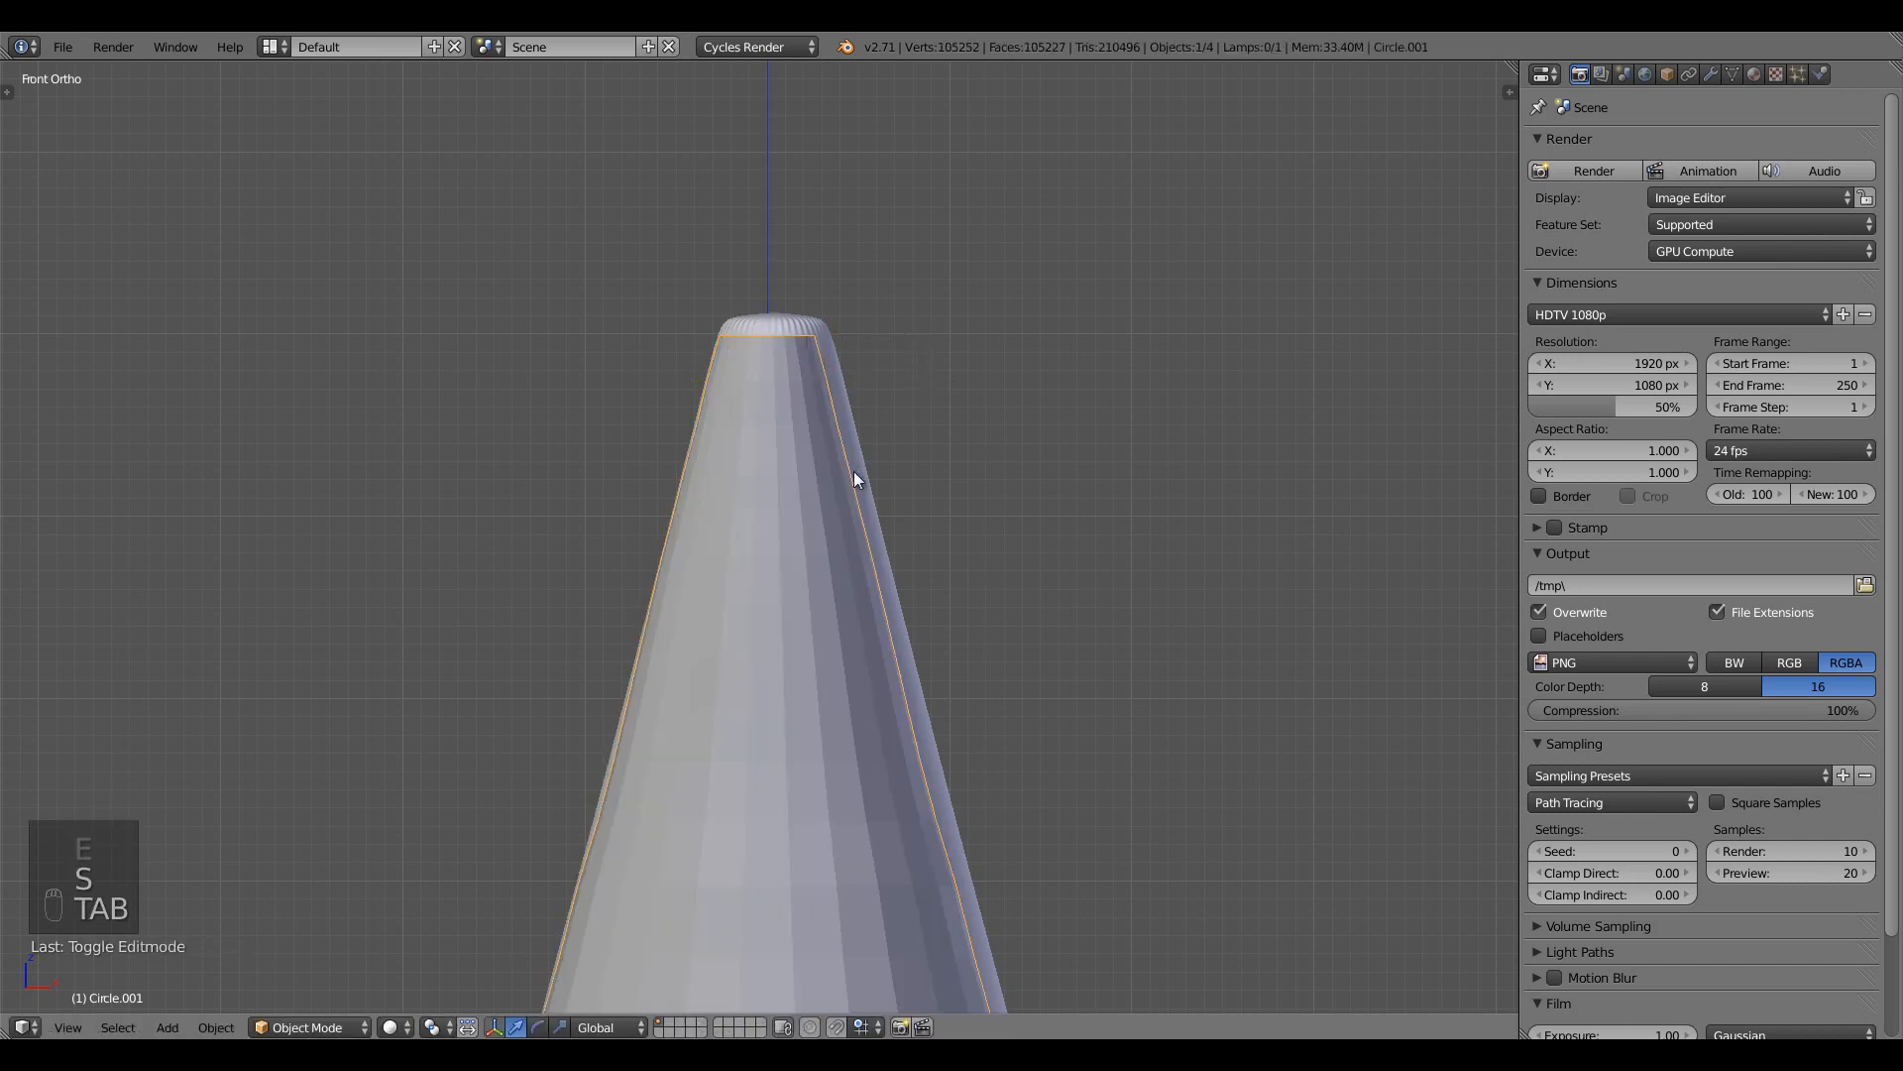
key("KP_Decimal")
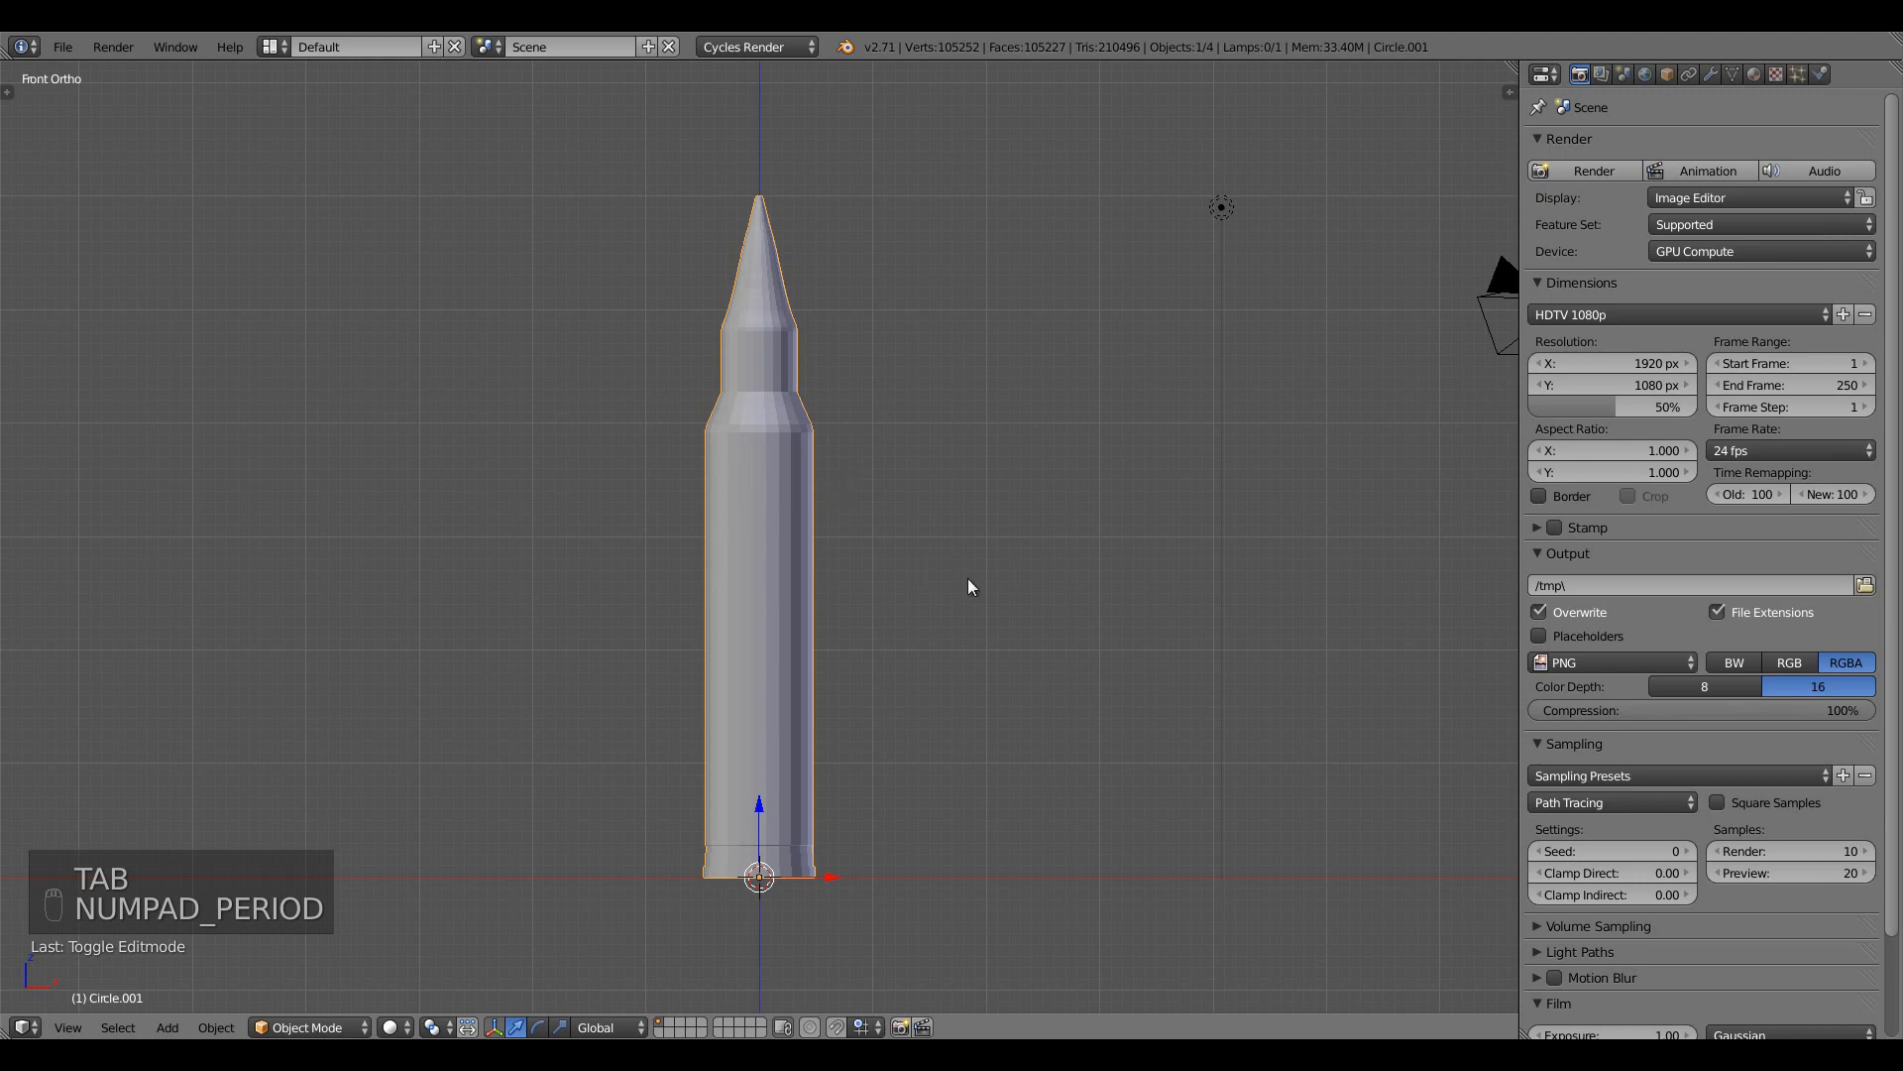
middle_click_drag(969, 587, 801, 631)
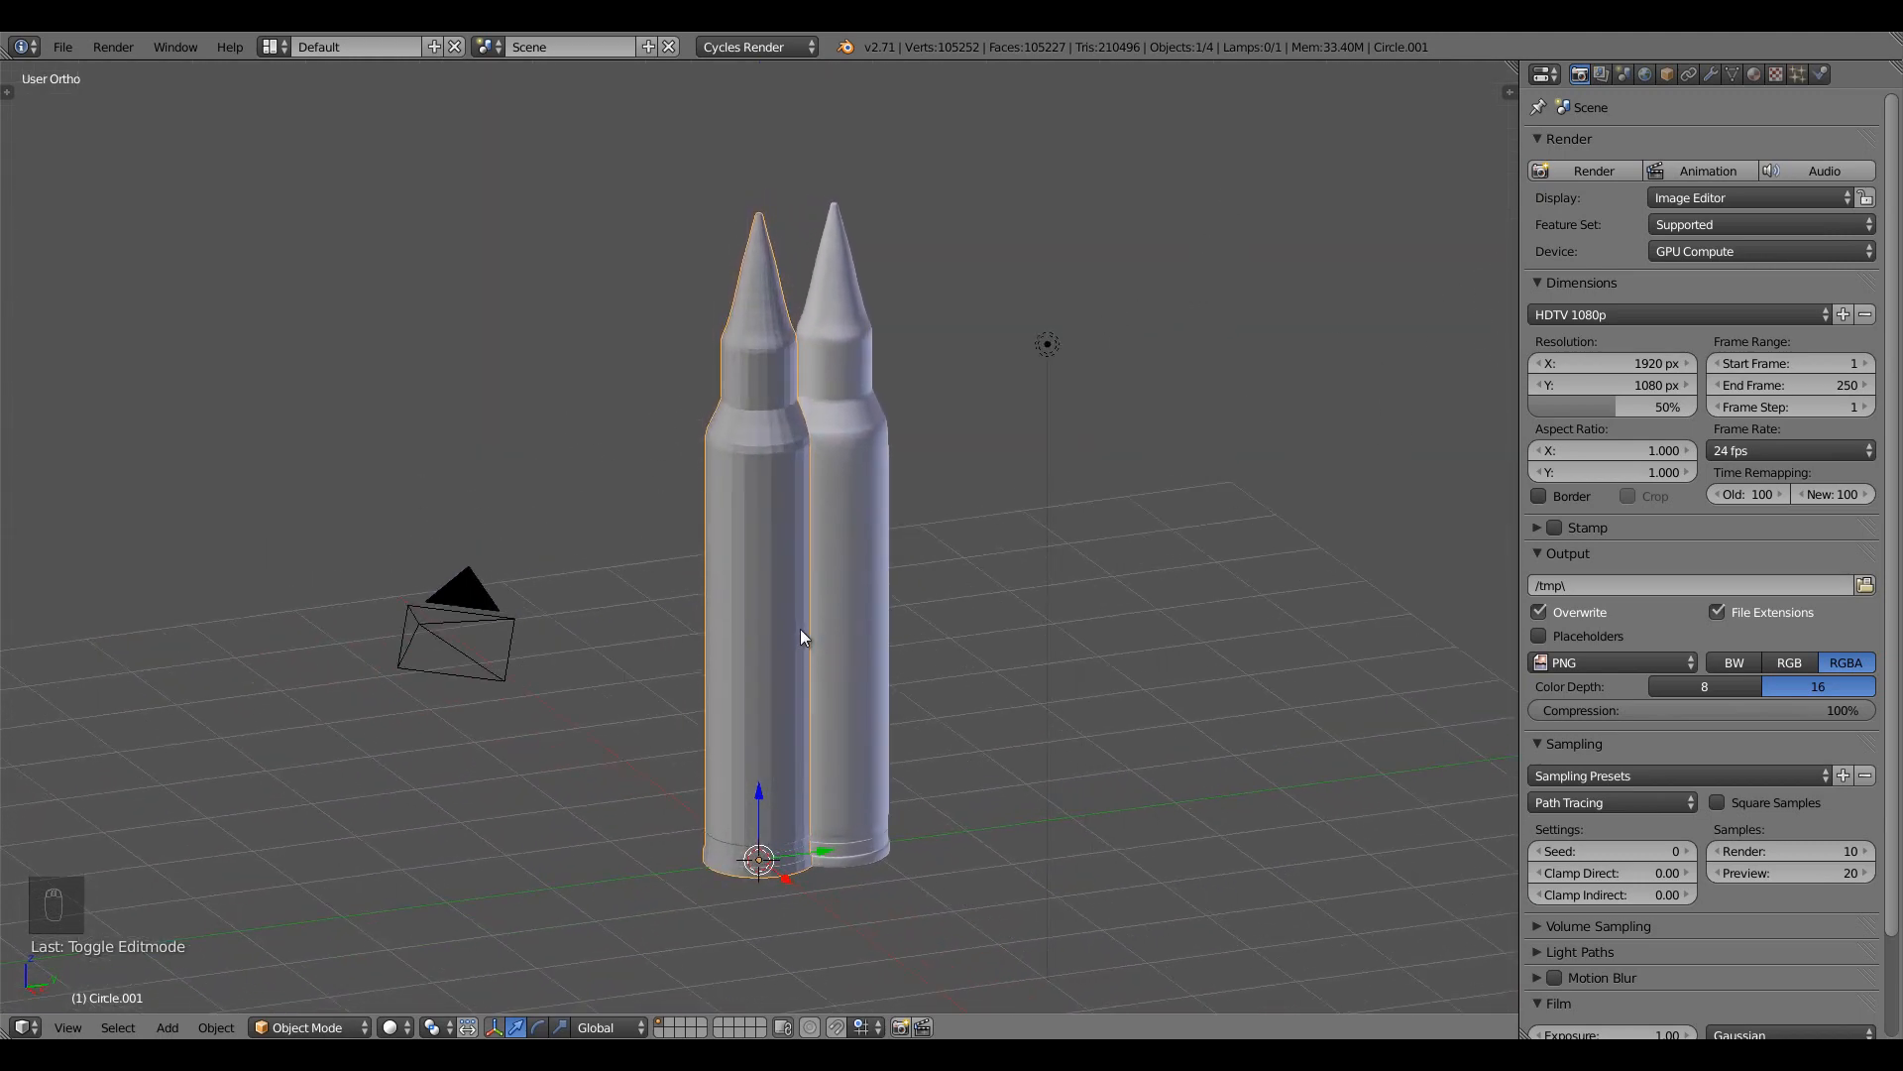
key("t")
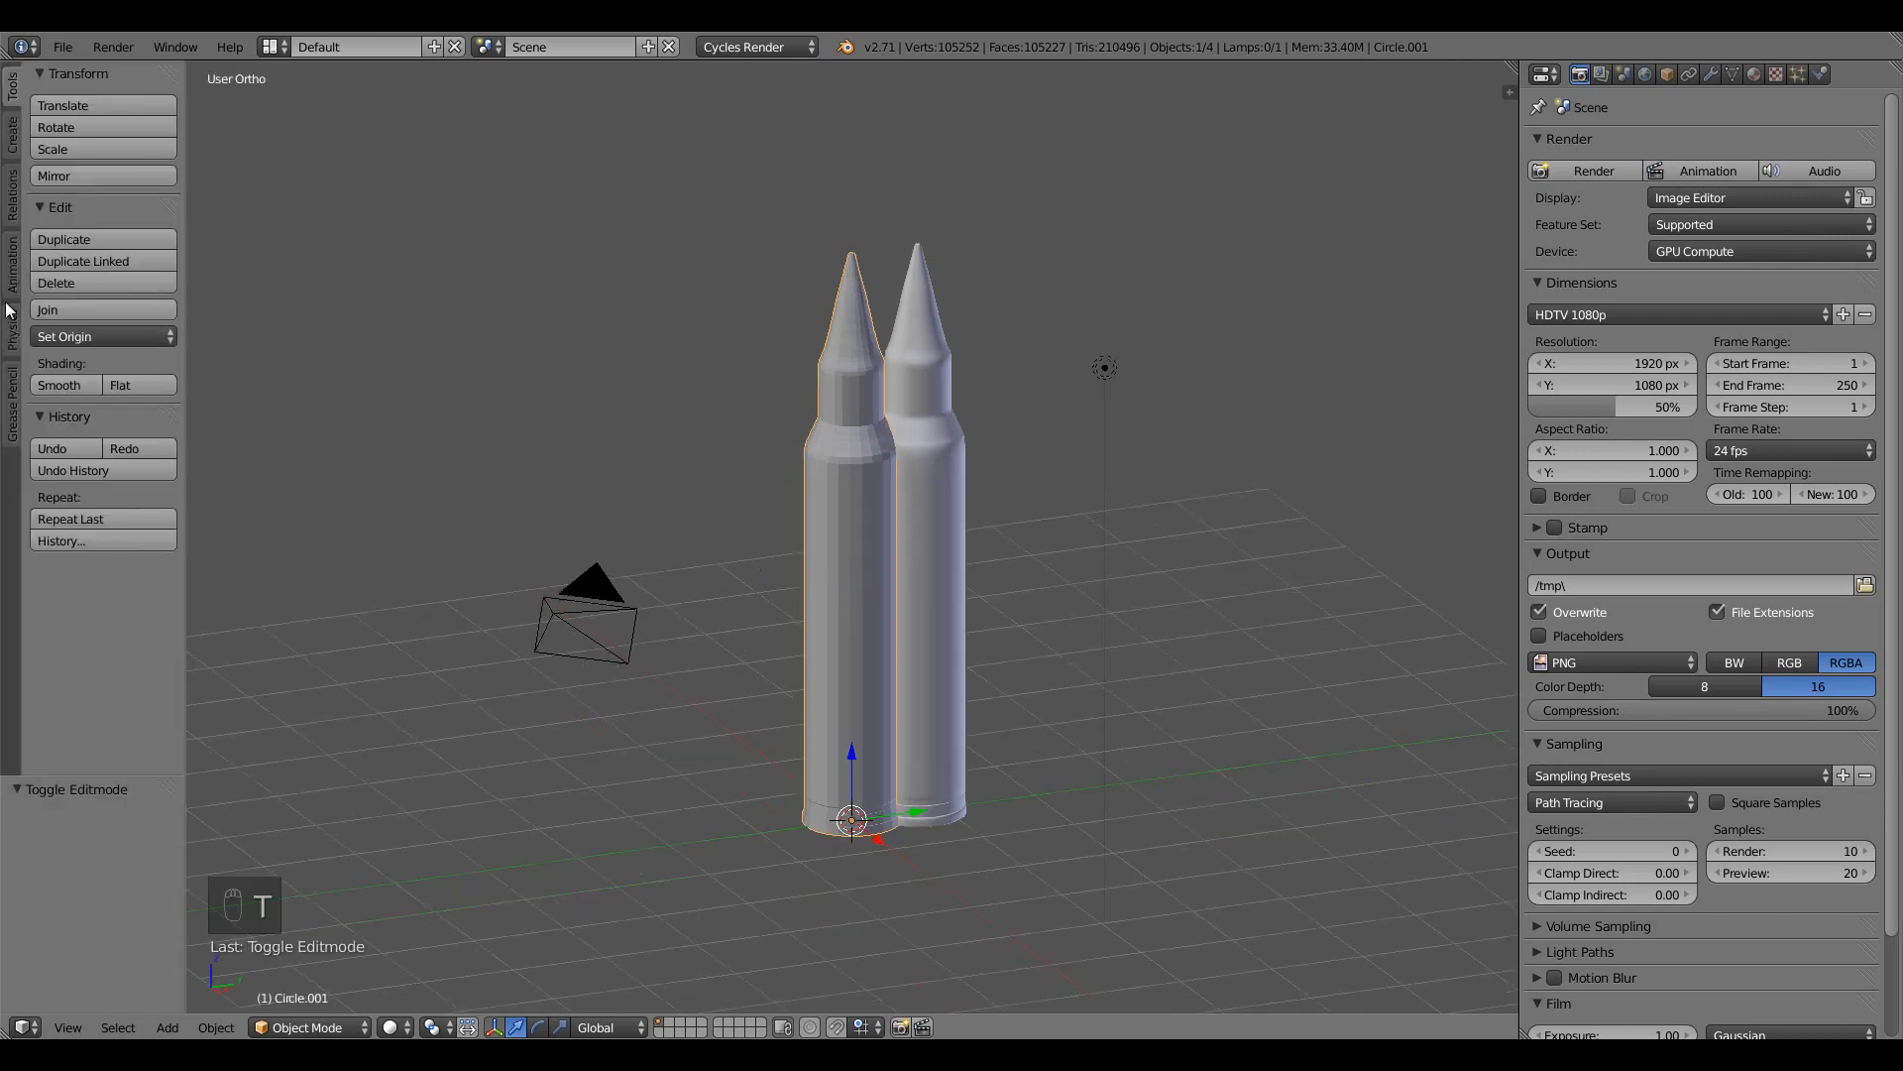
left_click(60, 386)
key("t")
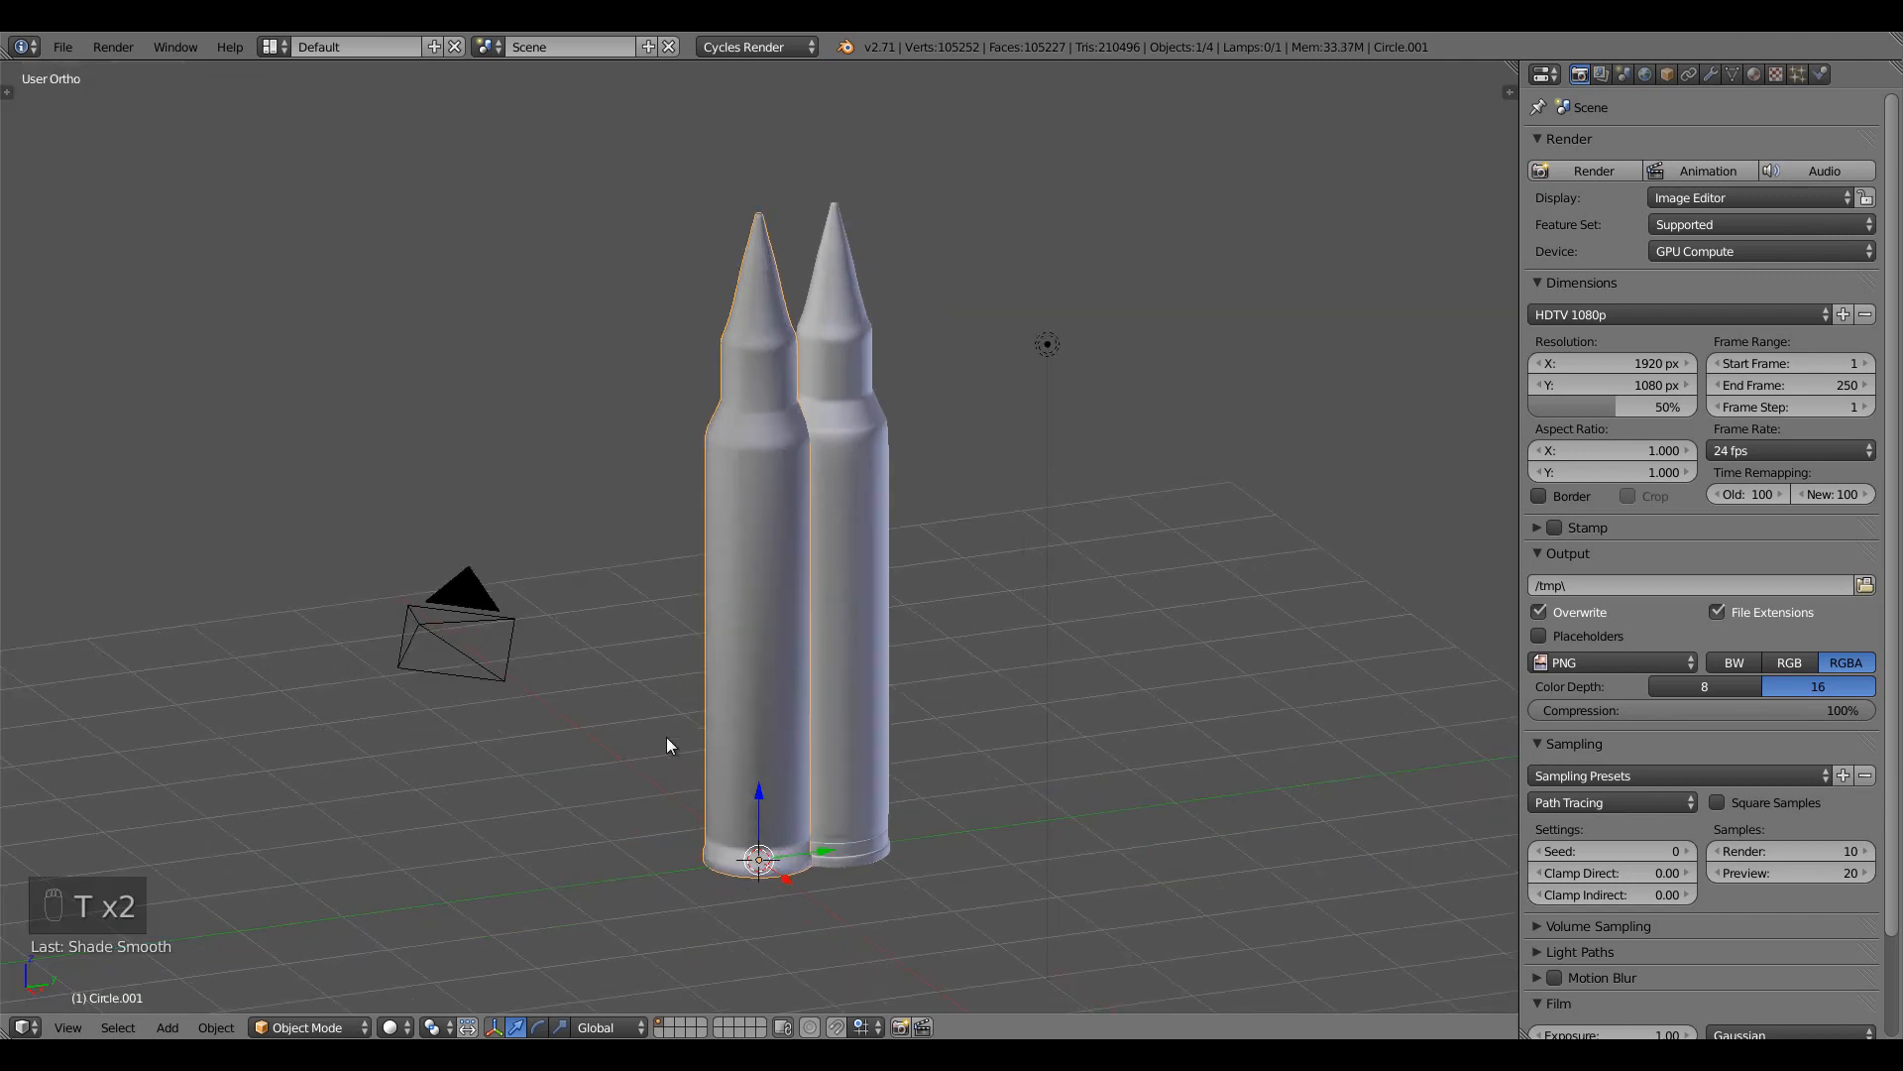
Add a level 3 subdivision surface to the cartridge and inspect it beside the reference bullet
key("ctrl+3")
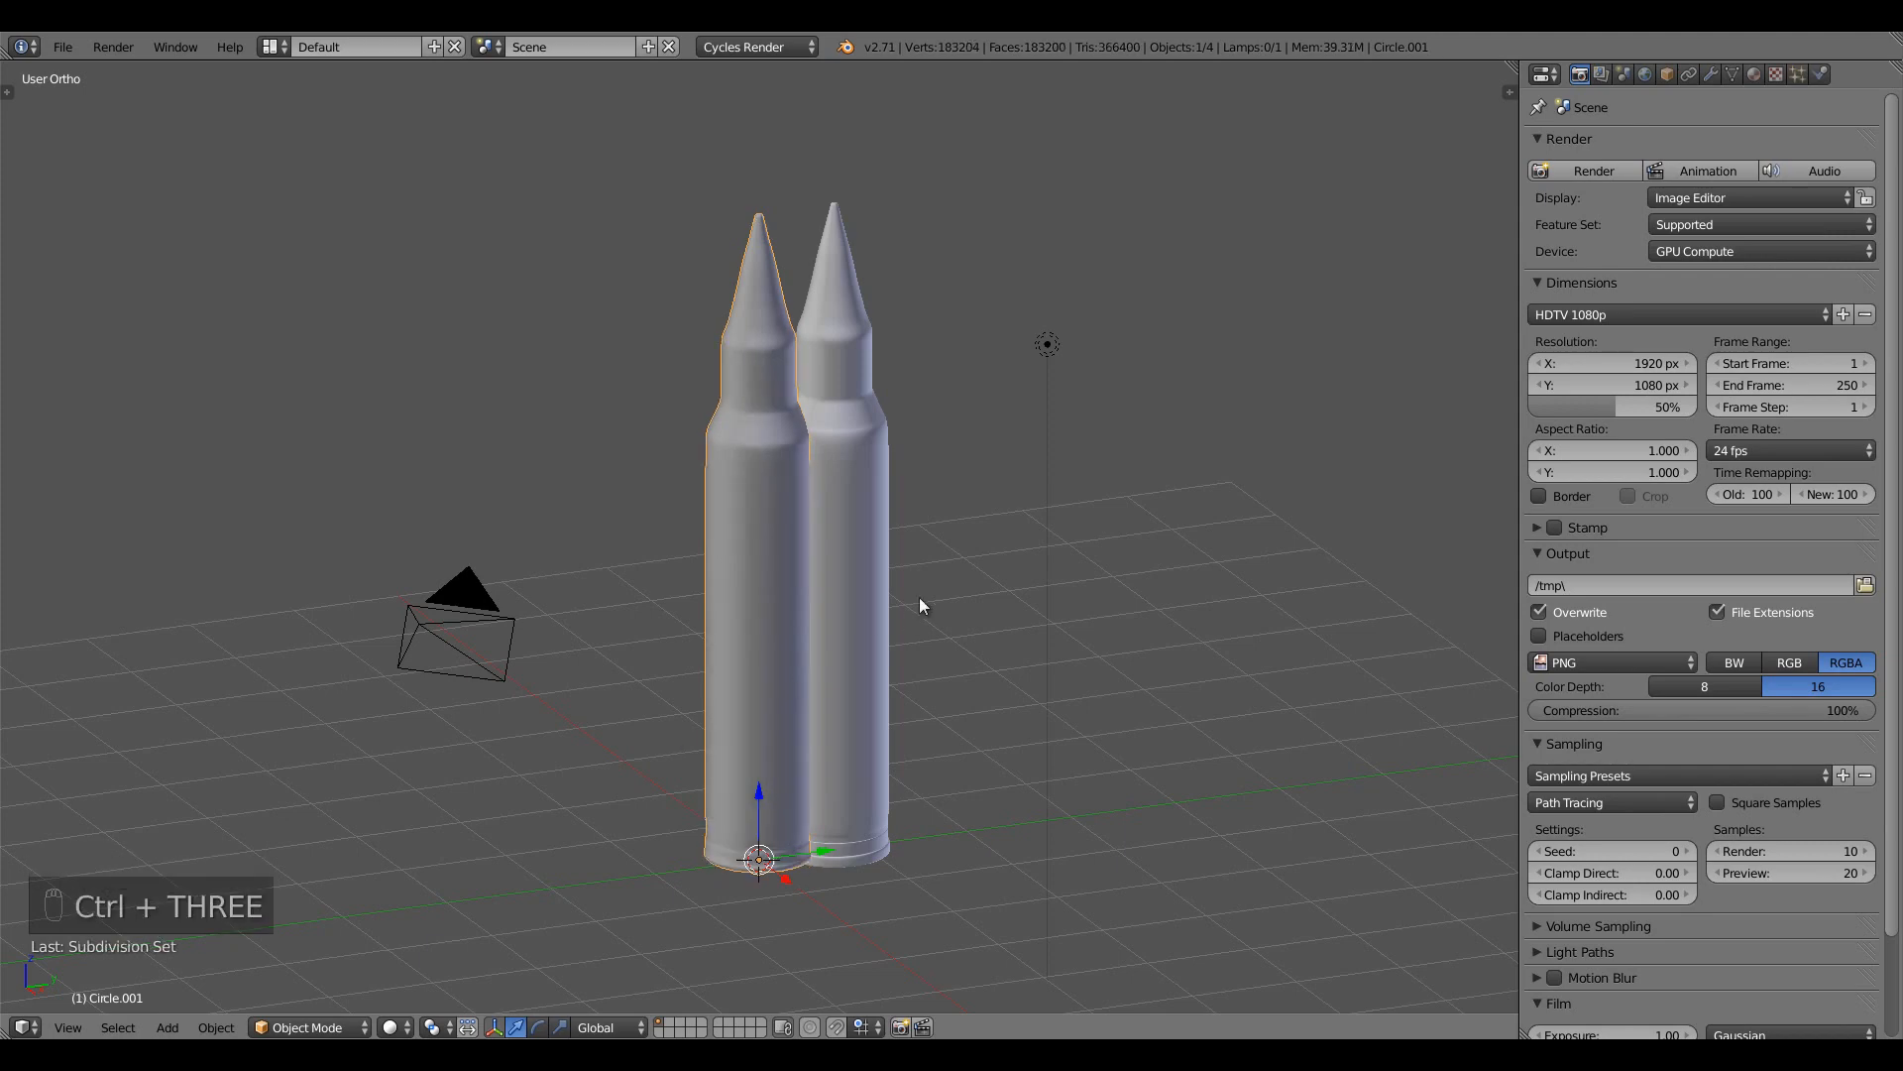
middle_click_drag(866, 823, 906, 760)
middle_click_drag(882, 642, 818, 685)
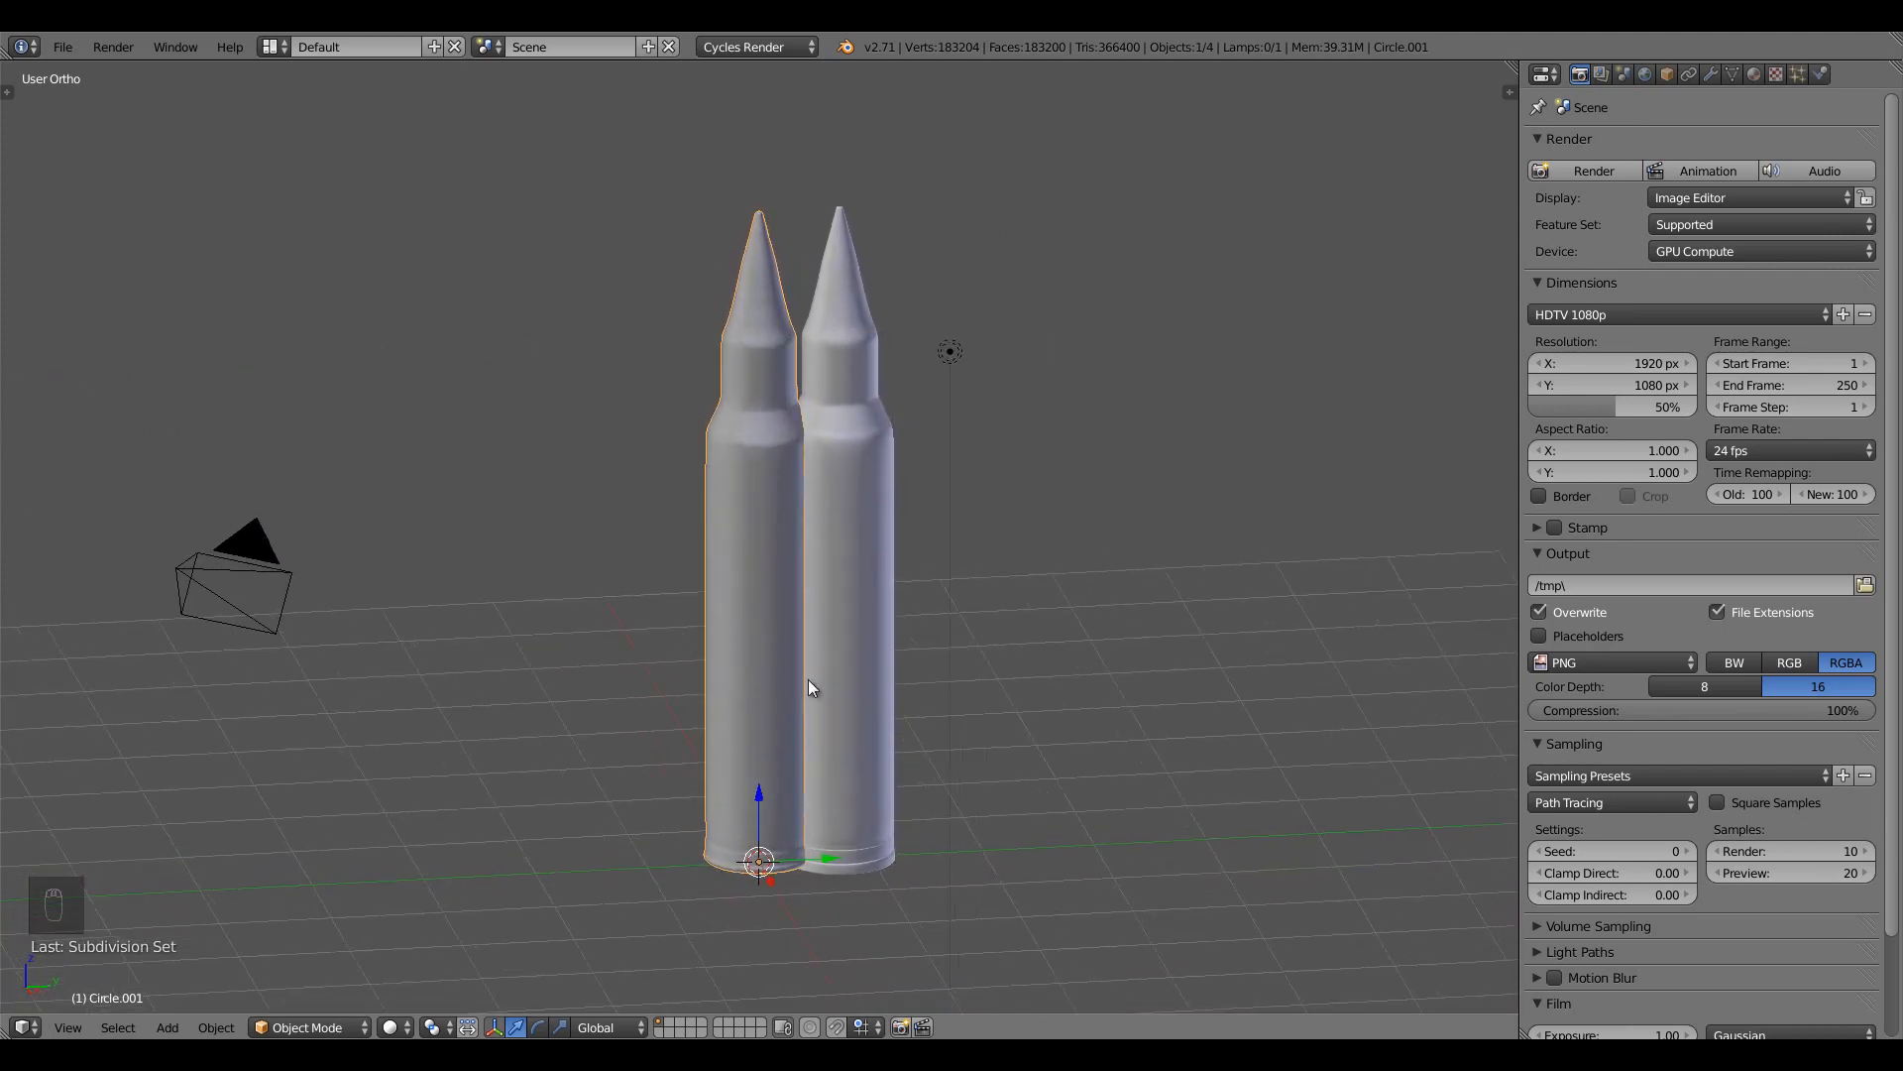
Move the cartridge about 0.47 along negative Y, away from the reference bullet
key("g")
key("x")
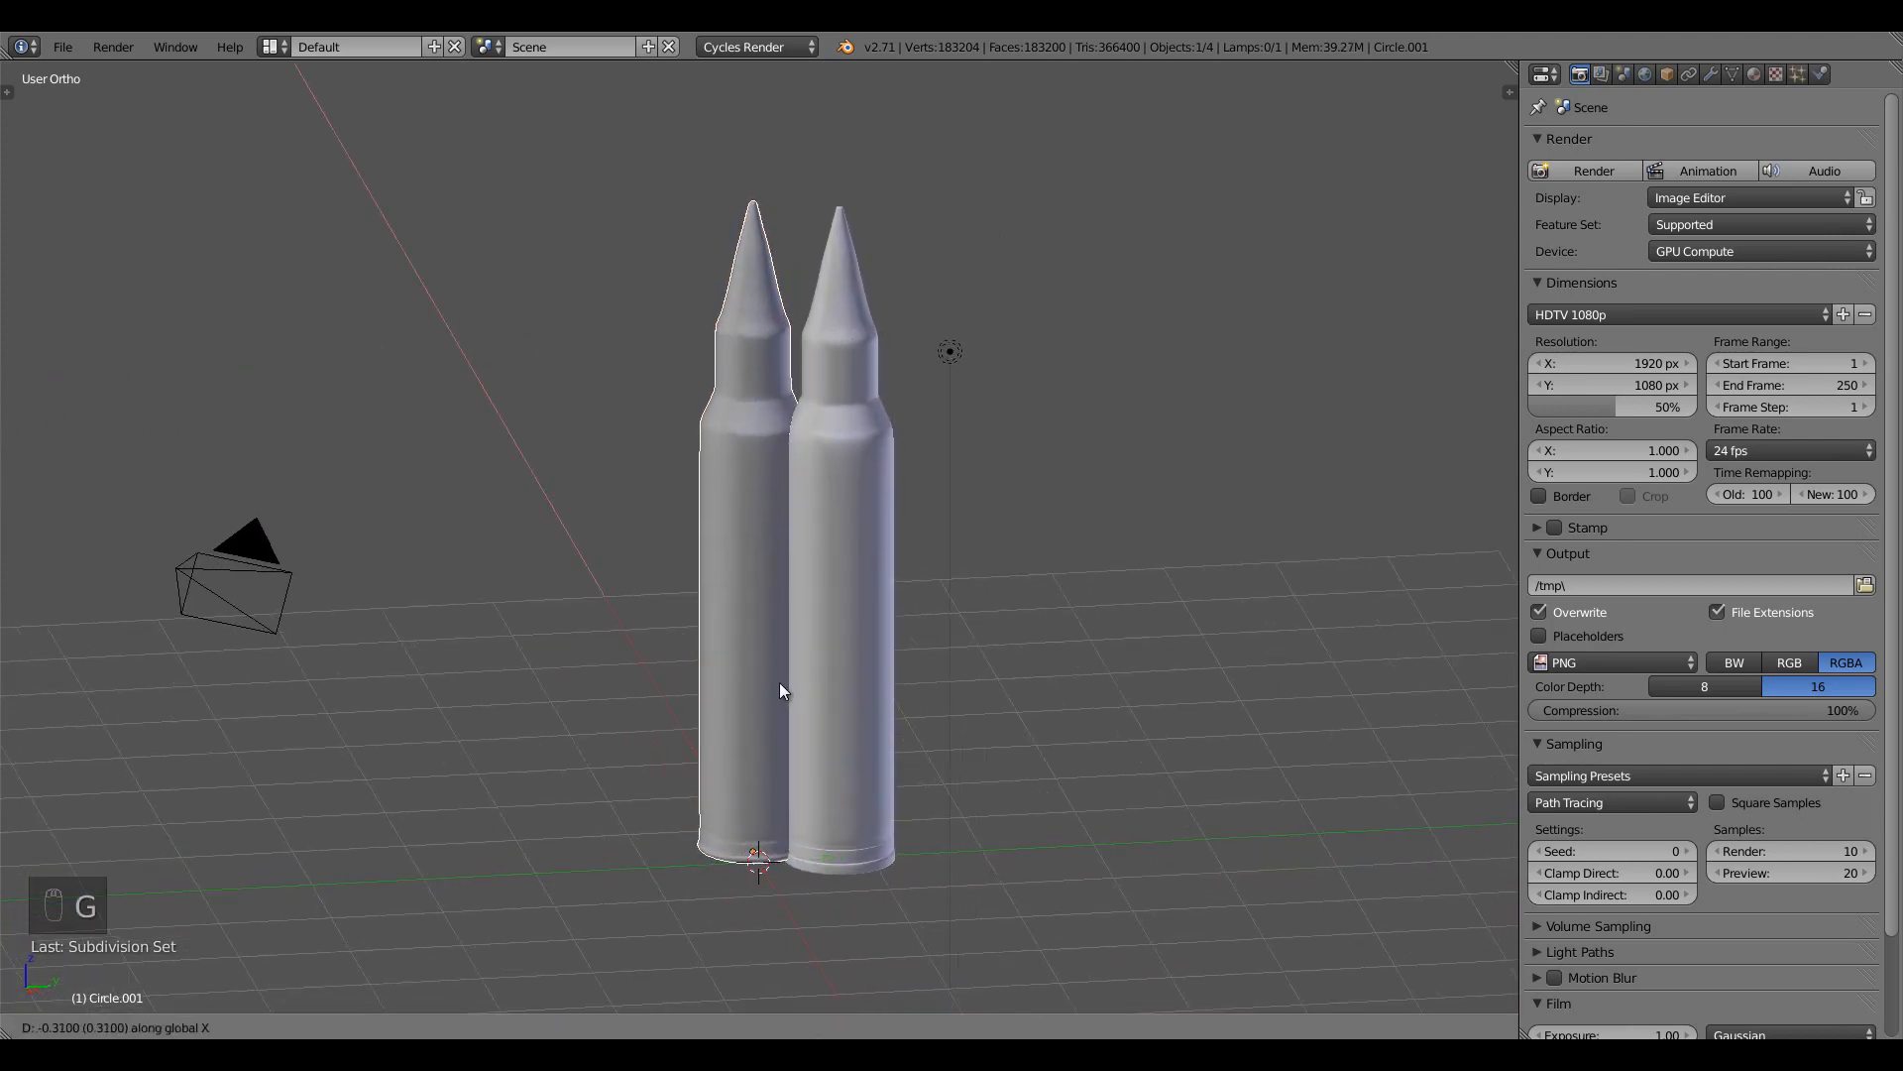
left_click(757, 688)
Cut an edge loop into the rim band at the cartridge's base and slide it fully down to the bottom edge
key("KP_1")
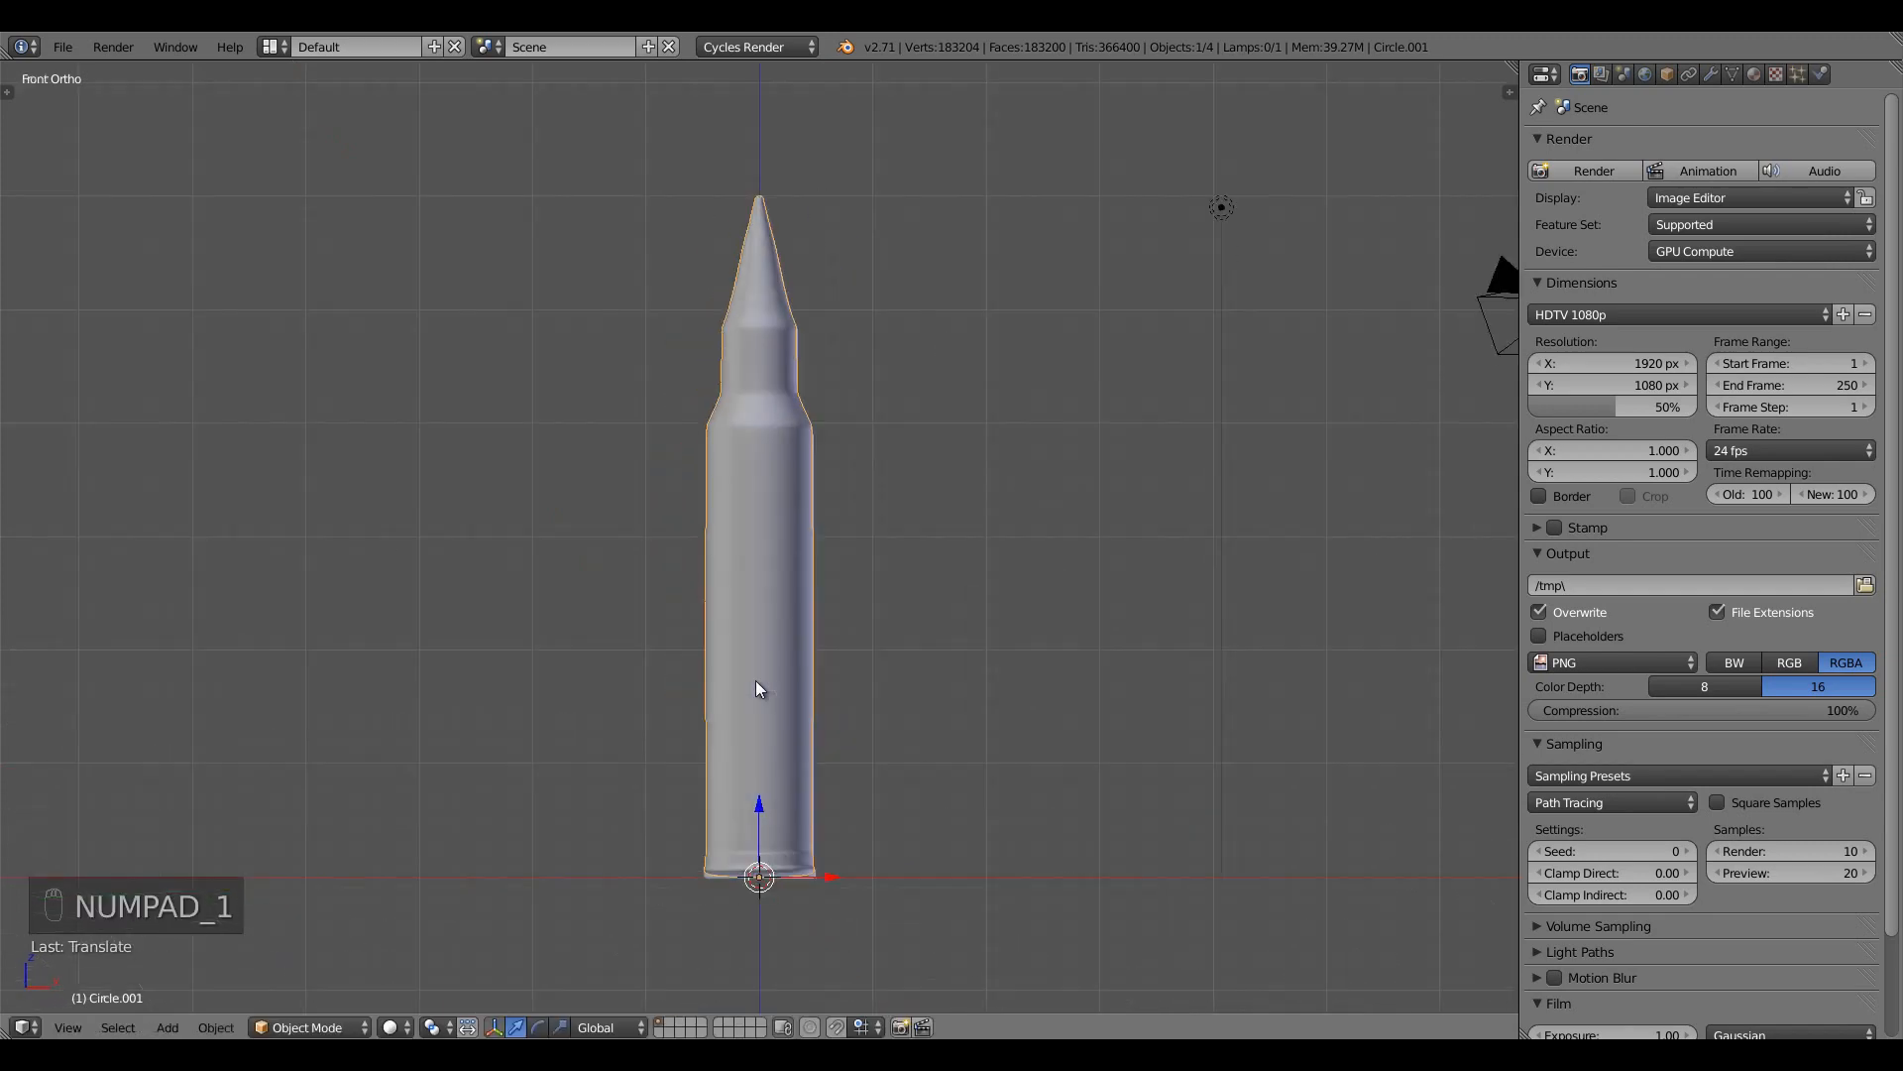
scroll(825, 962, "up", 5)
middle_click_drag(825, 961, 837, 128, "shift")
scroll(829, 513, "up", 5)
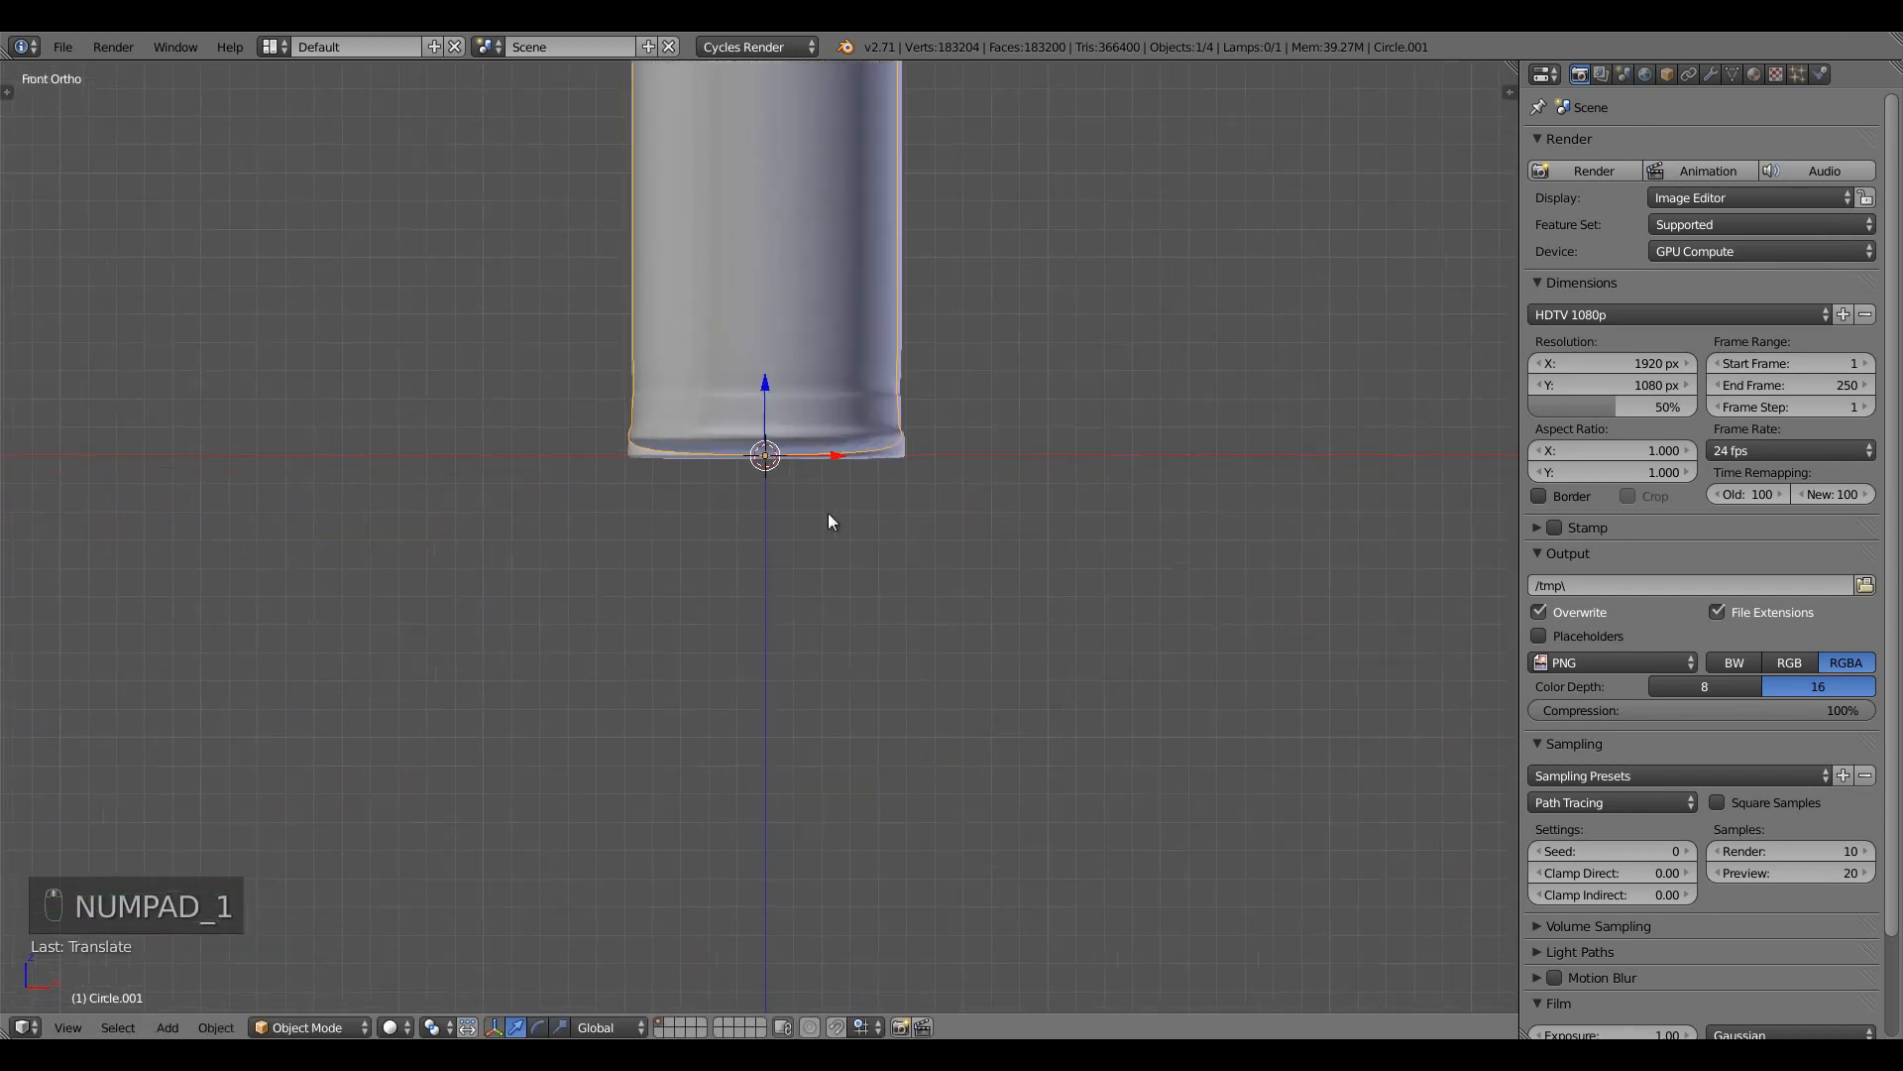
middle_click_drag(853, 377, 851, 524, "shift")
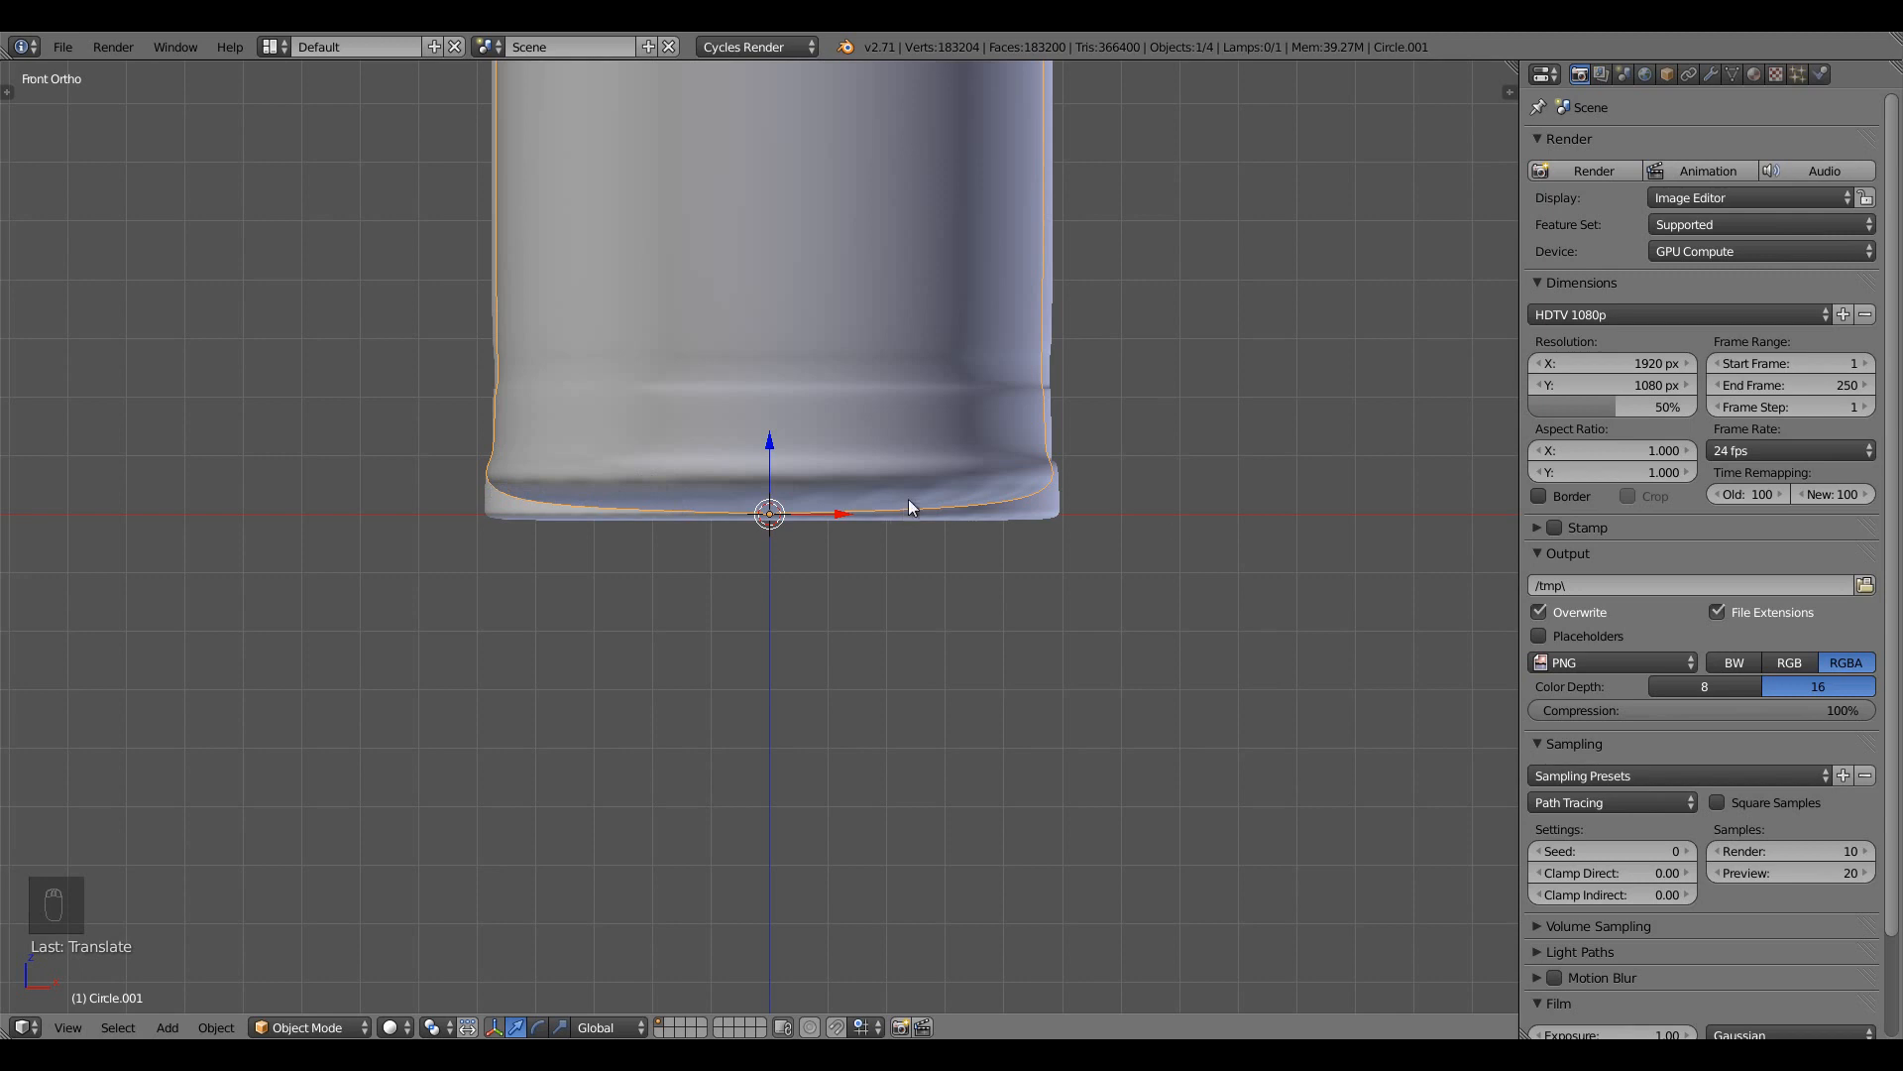
key("Tab")
key("ctrl+r")
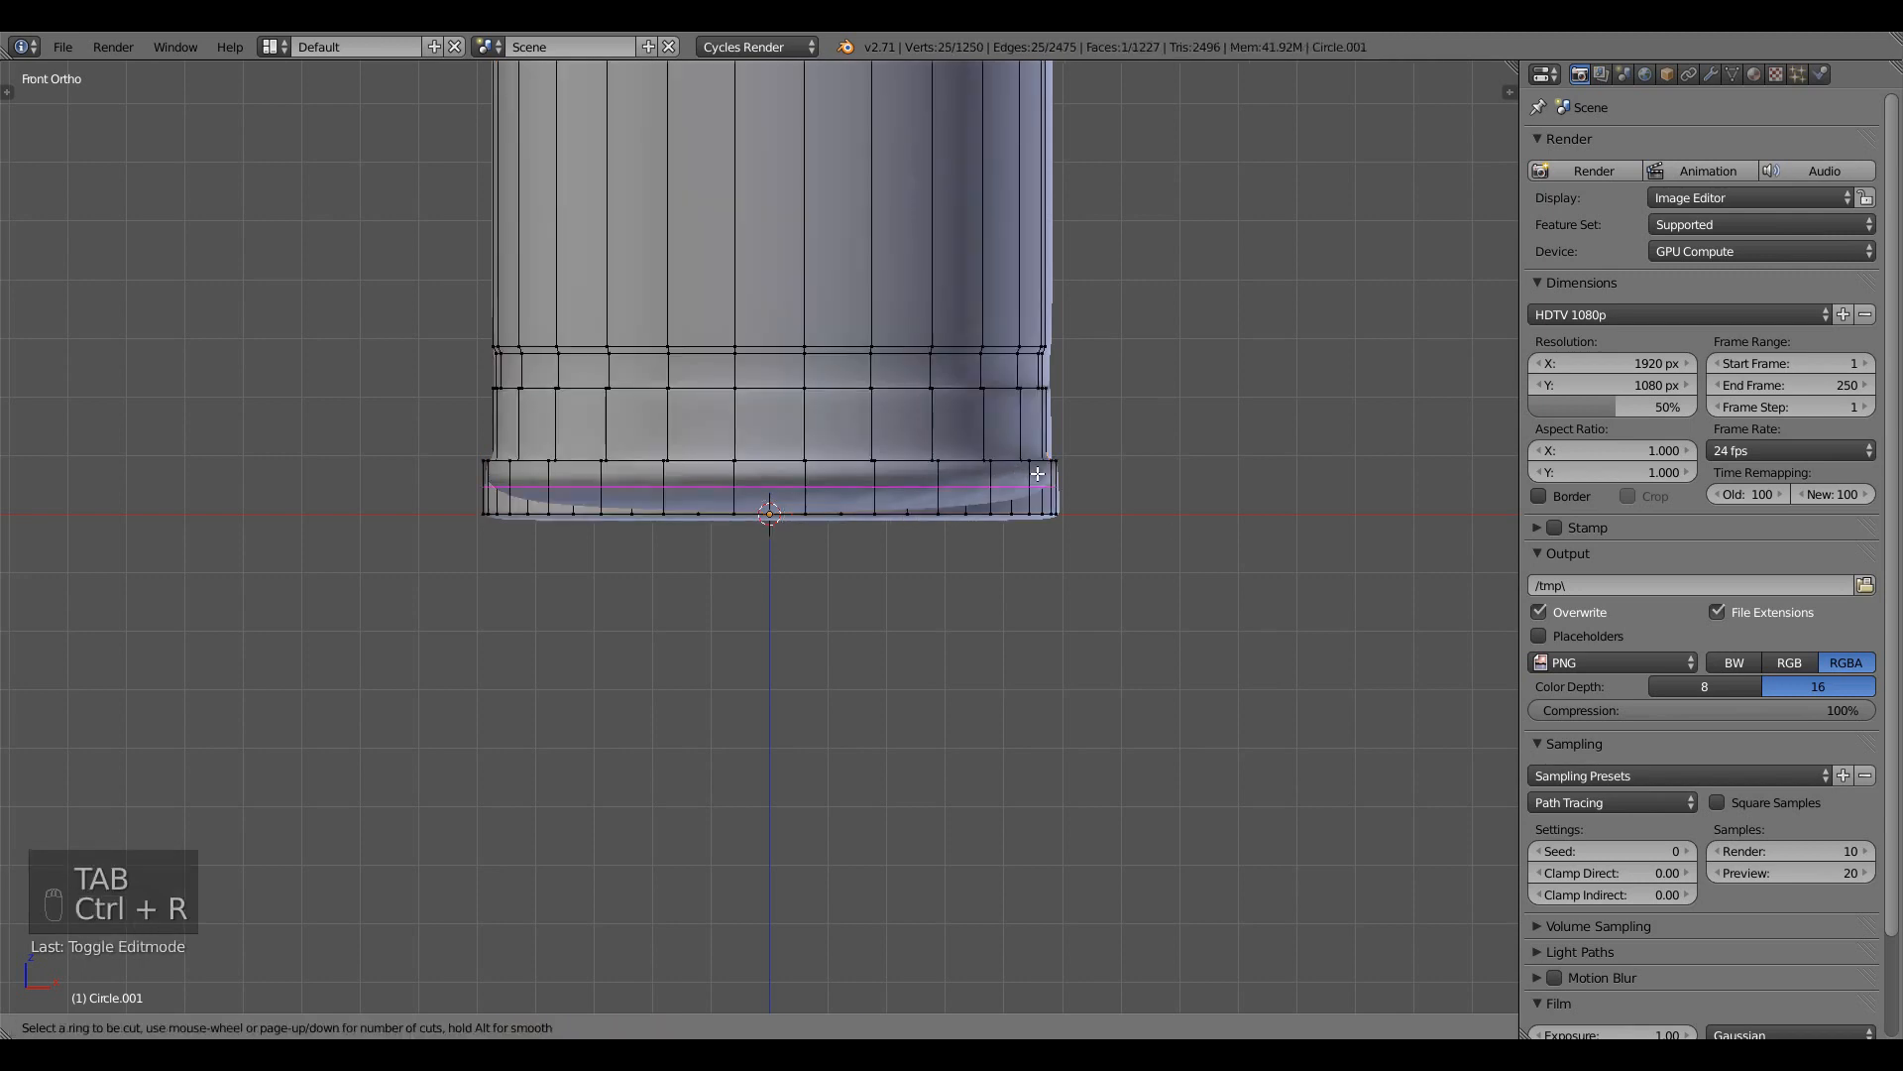
left_click(1026, 486)
left_click(1041, 499)
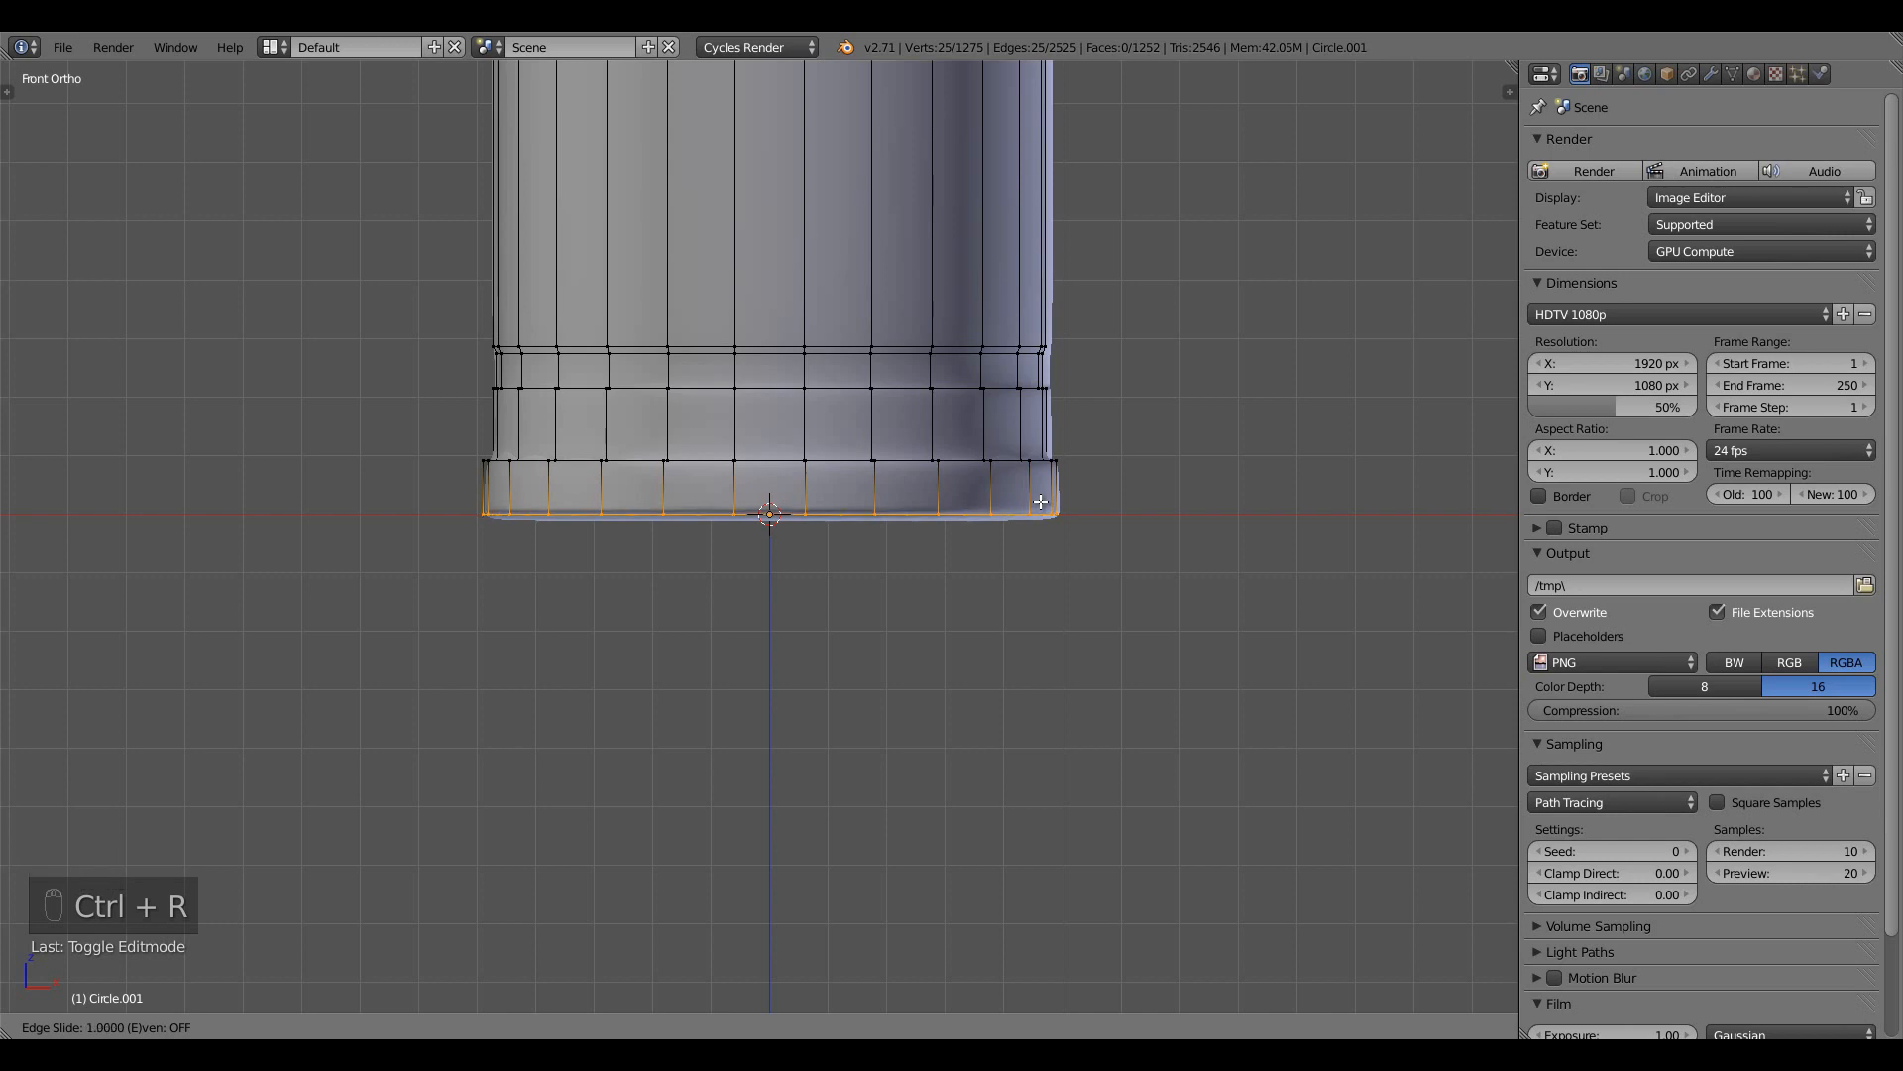
Add two more edge loops to the rim band, one just above its bottom edge and one just below its upper edge
key("ctrl+r")
left_click(1039, 491)
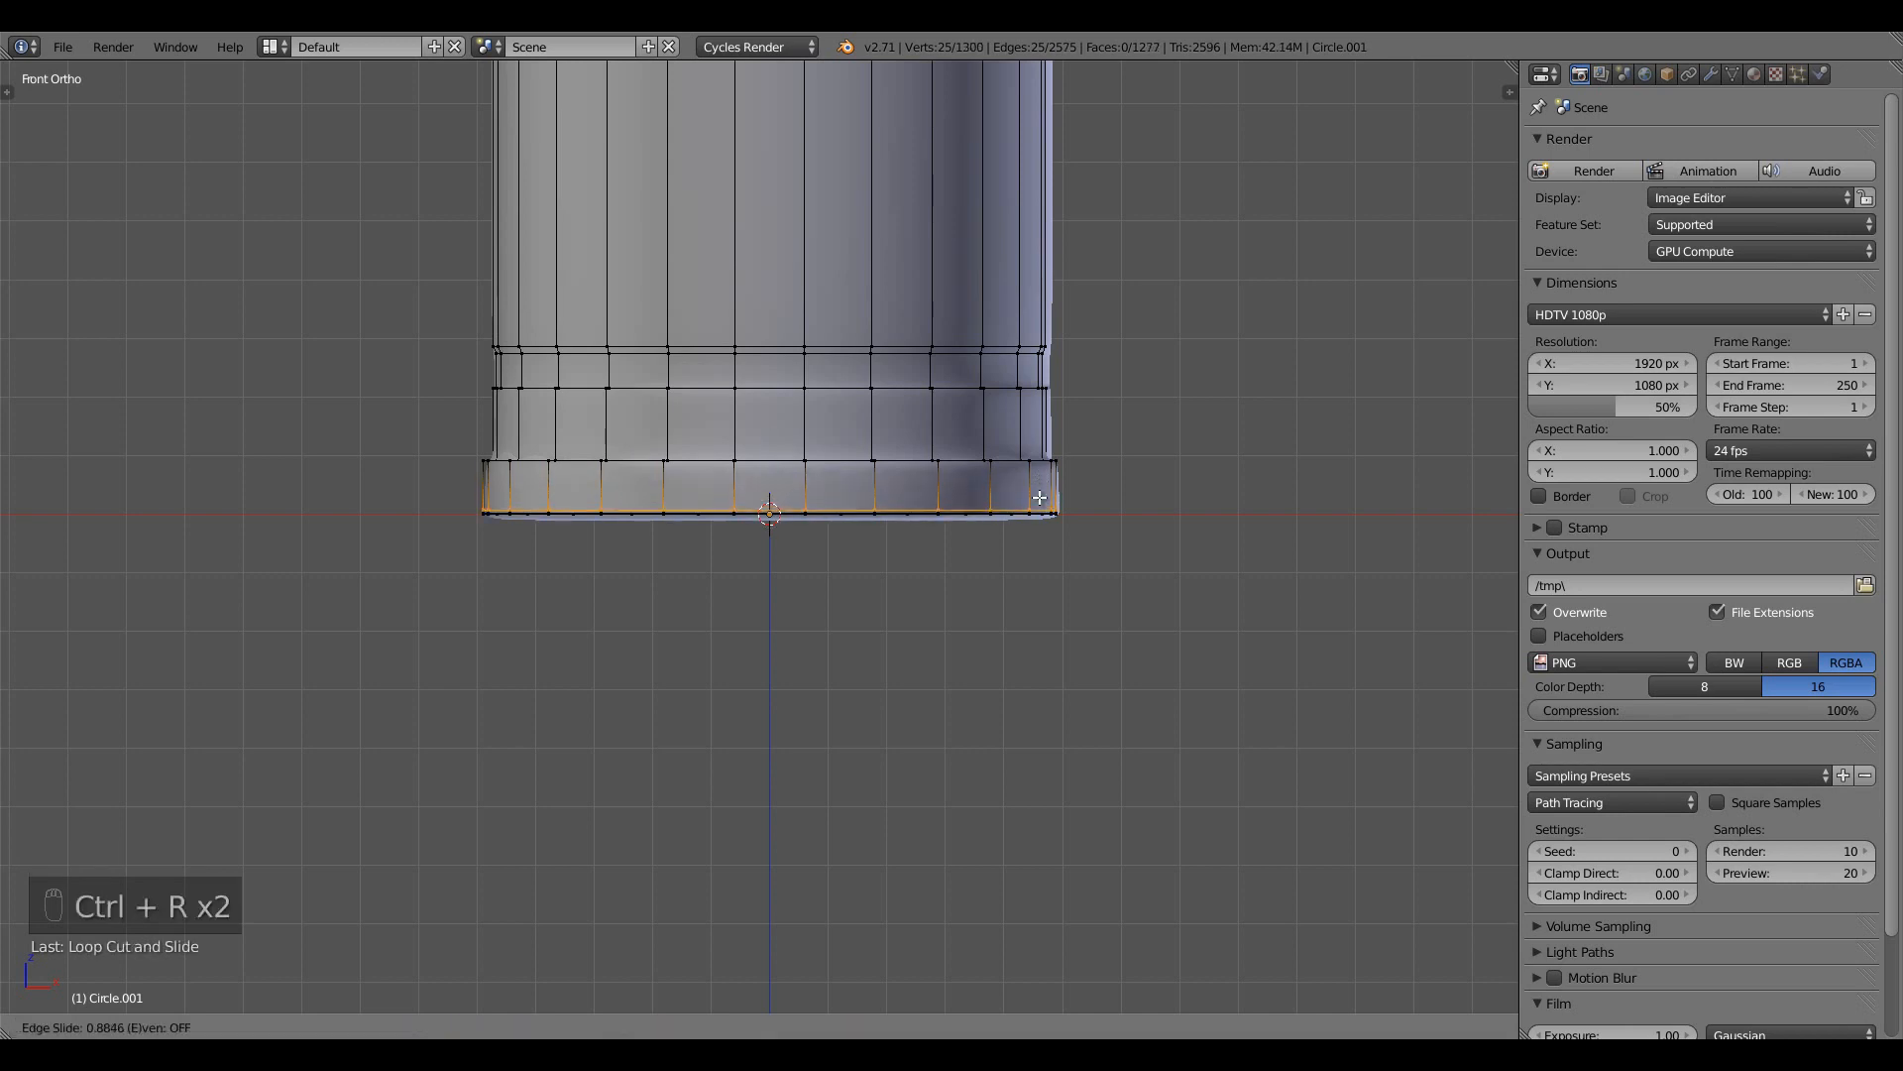
left_click(1039, 490)
key("ctrl+r")
left_click(1037, 474)
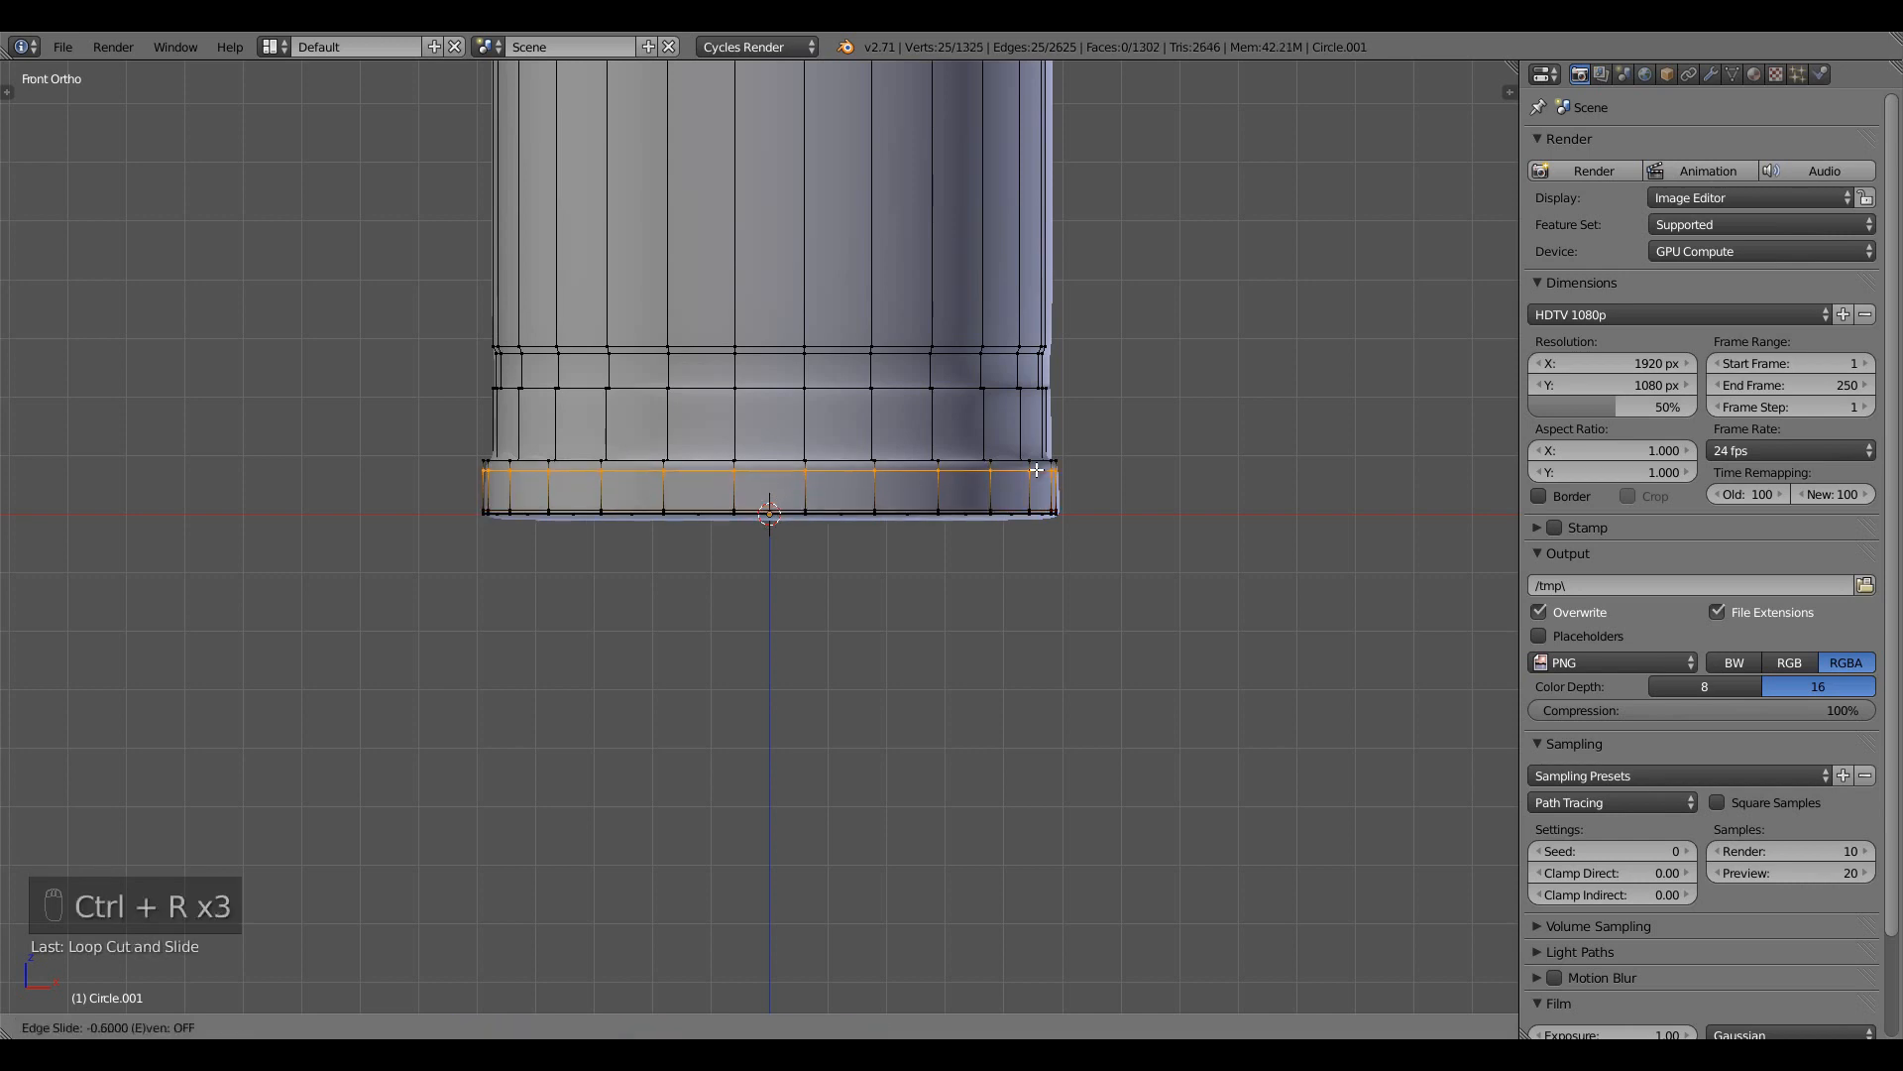
left_click(1037, 466)
Select the edge loop where the case meets the top of the rim and set its mean crease to 1.00
middle_click_drag(881, 510, 877, 553)
right_click(833, 615, "alt")
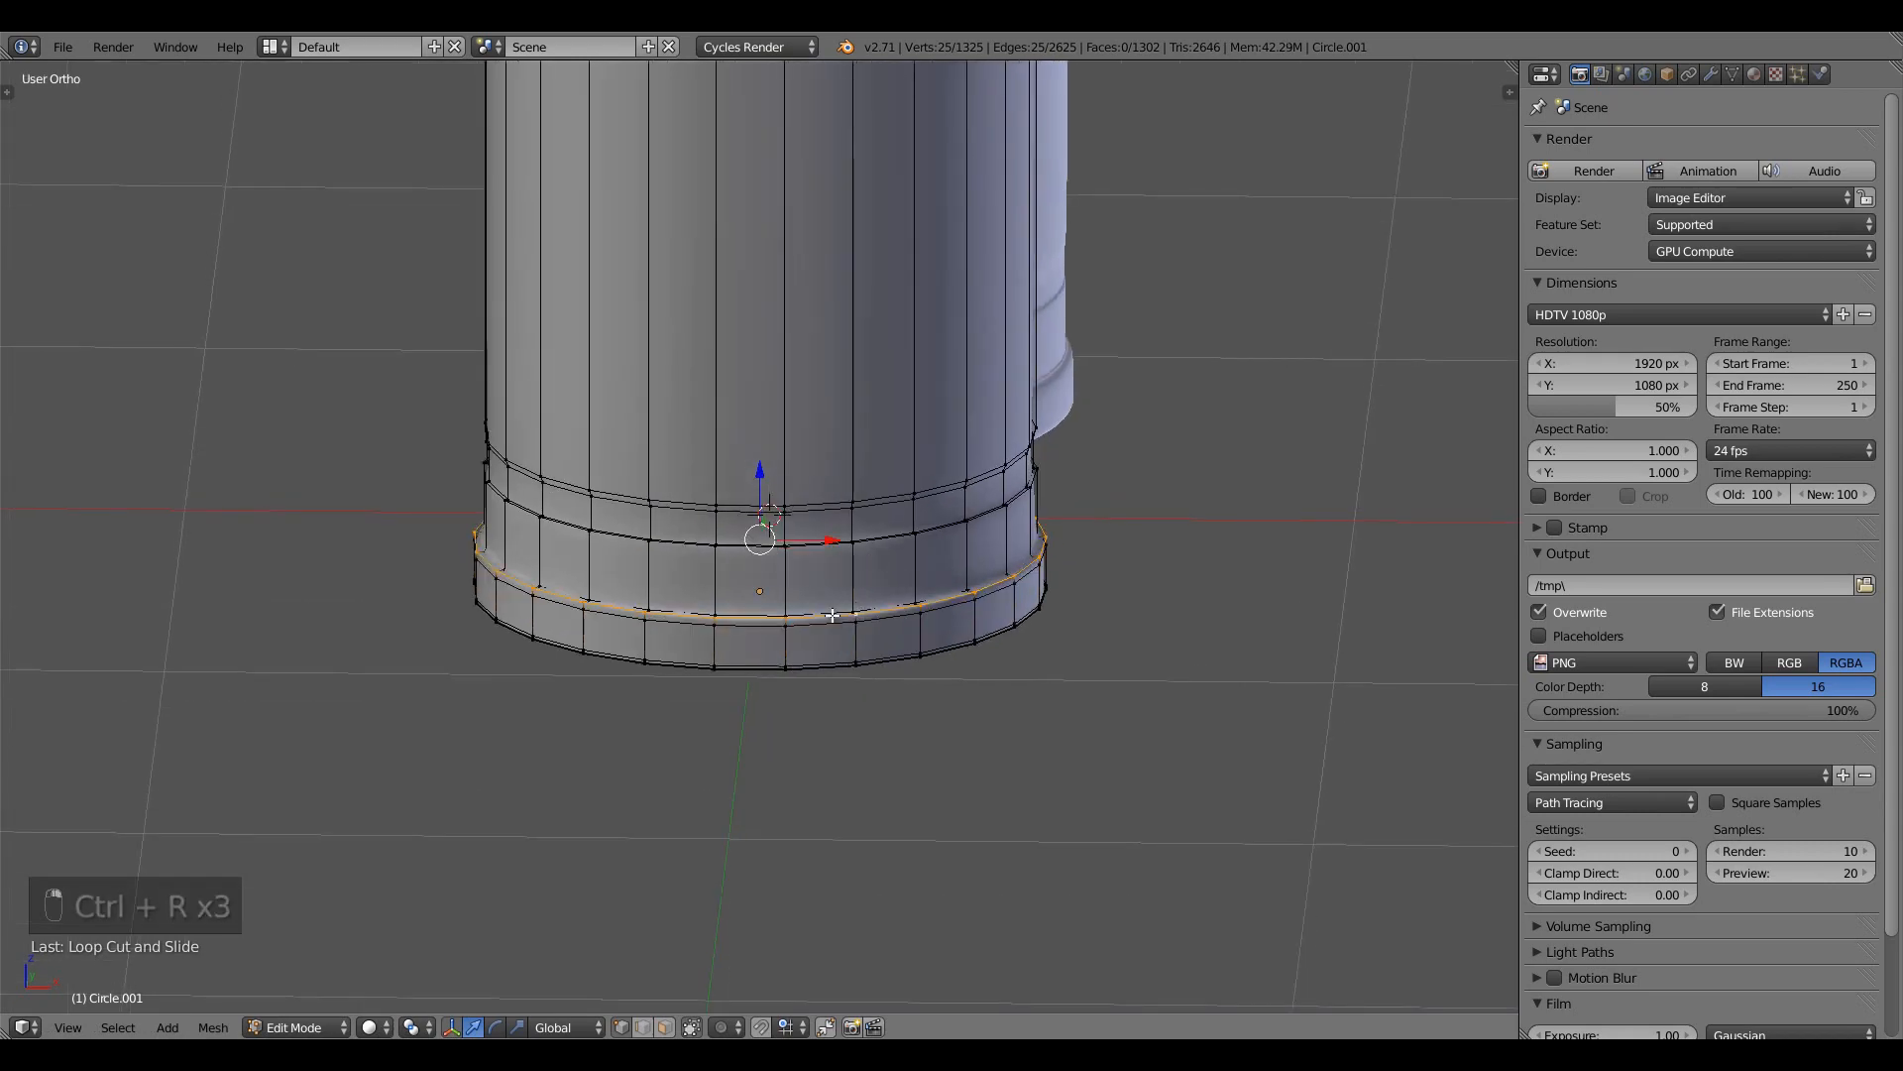
key("n")
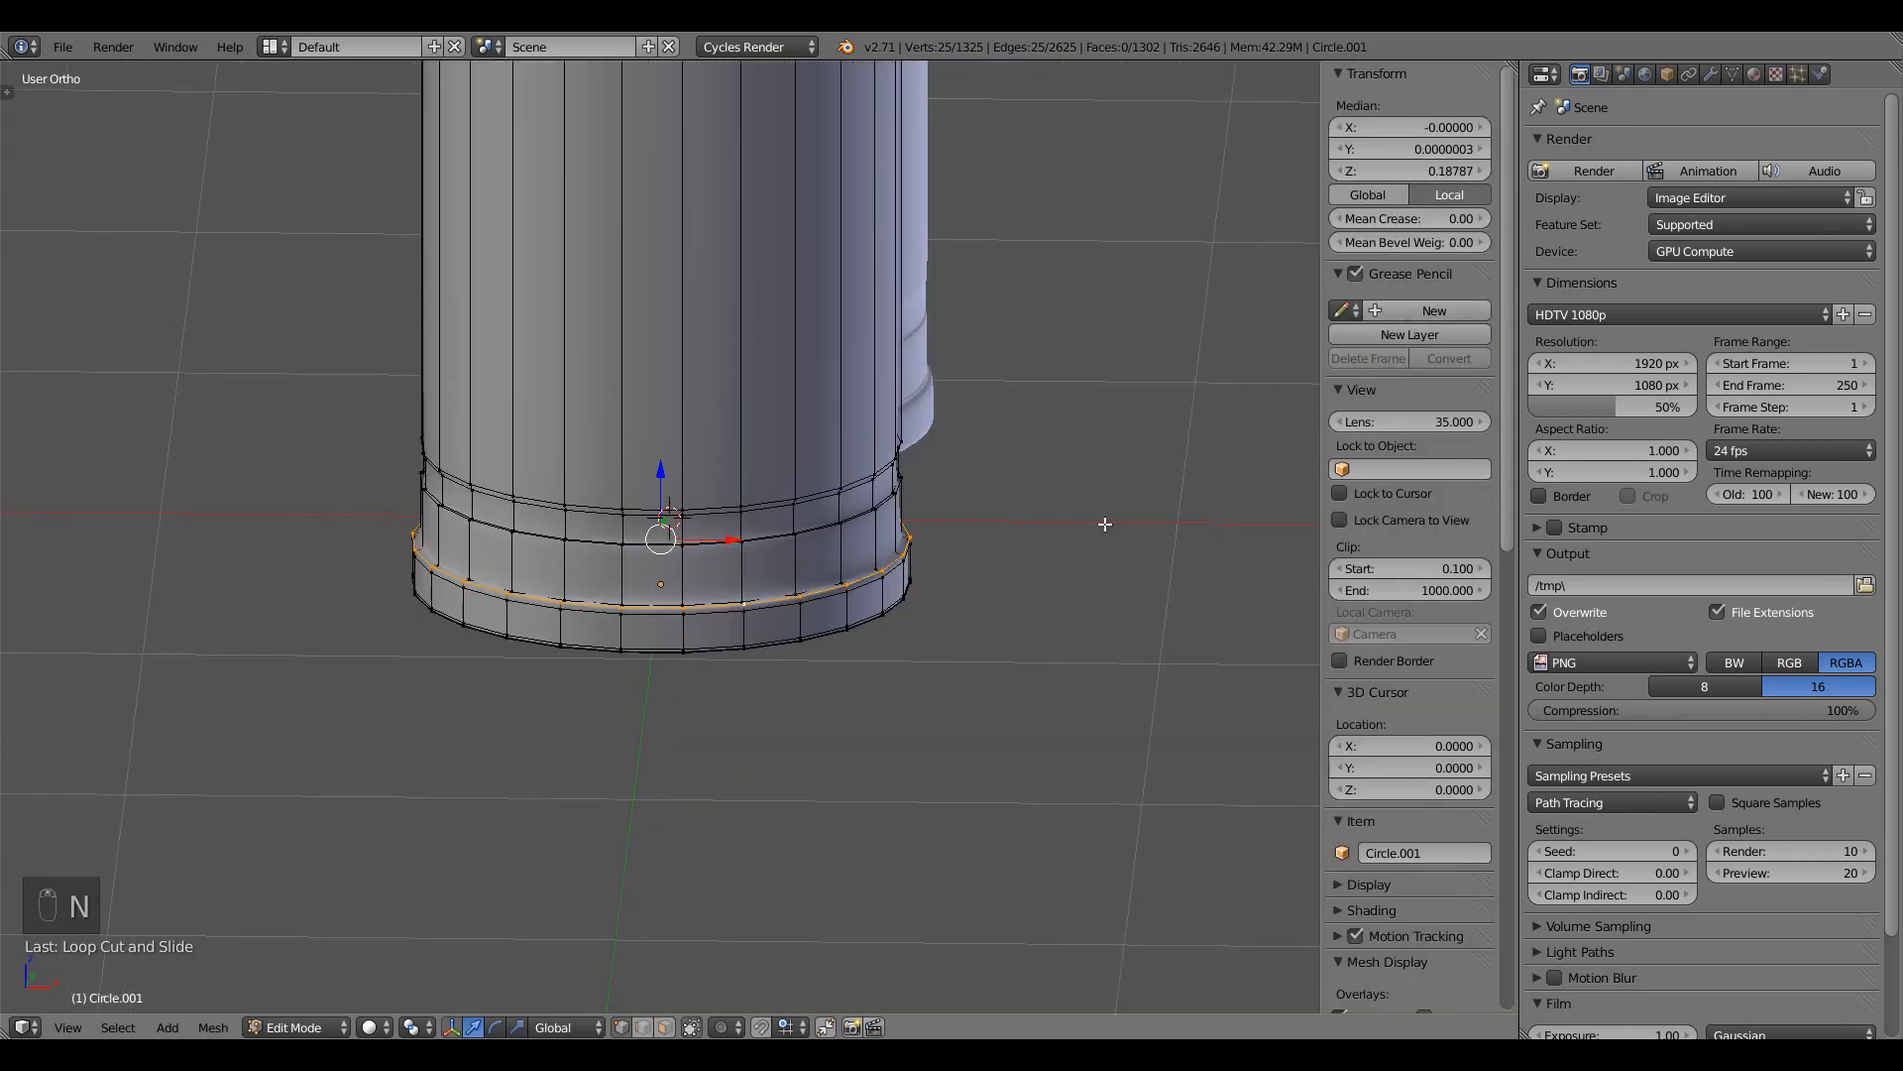
middle_click_drag(712, 640, 809, 651)
scroll(857, 701, "up", 2)
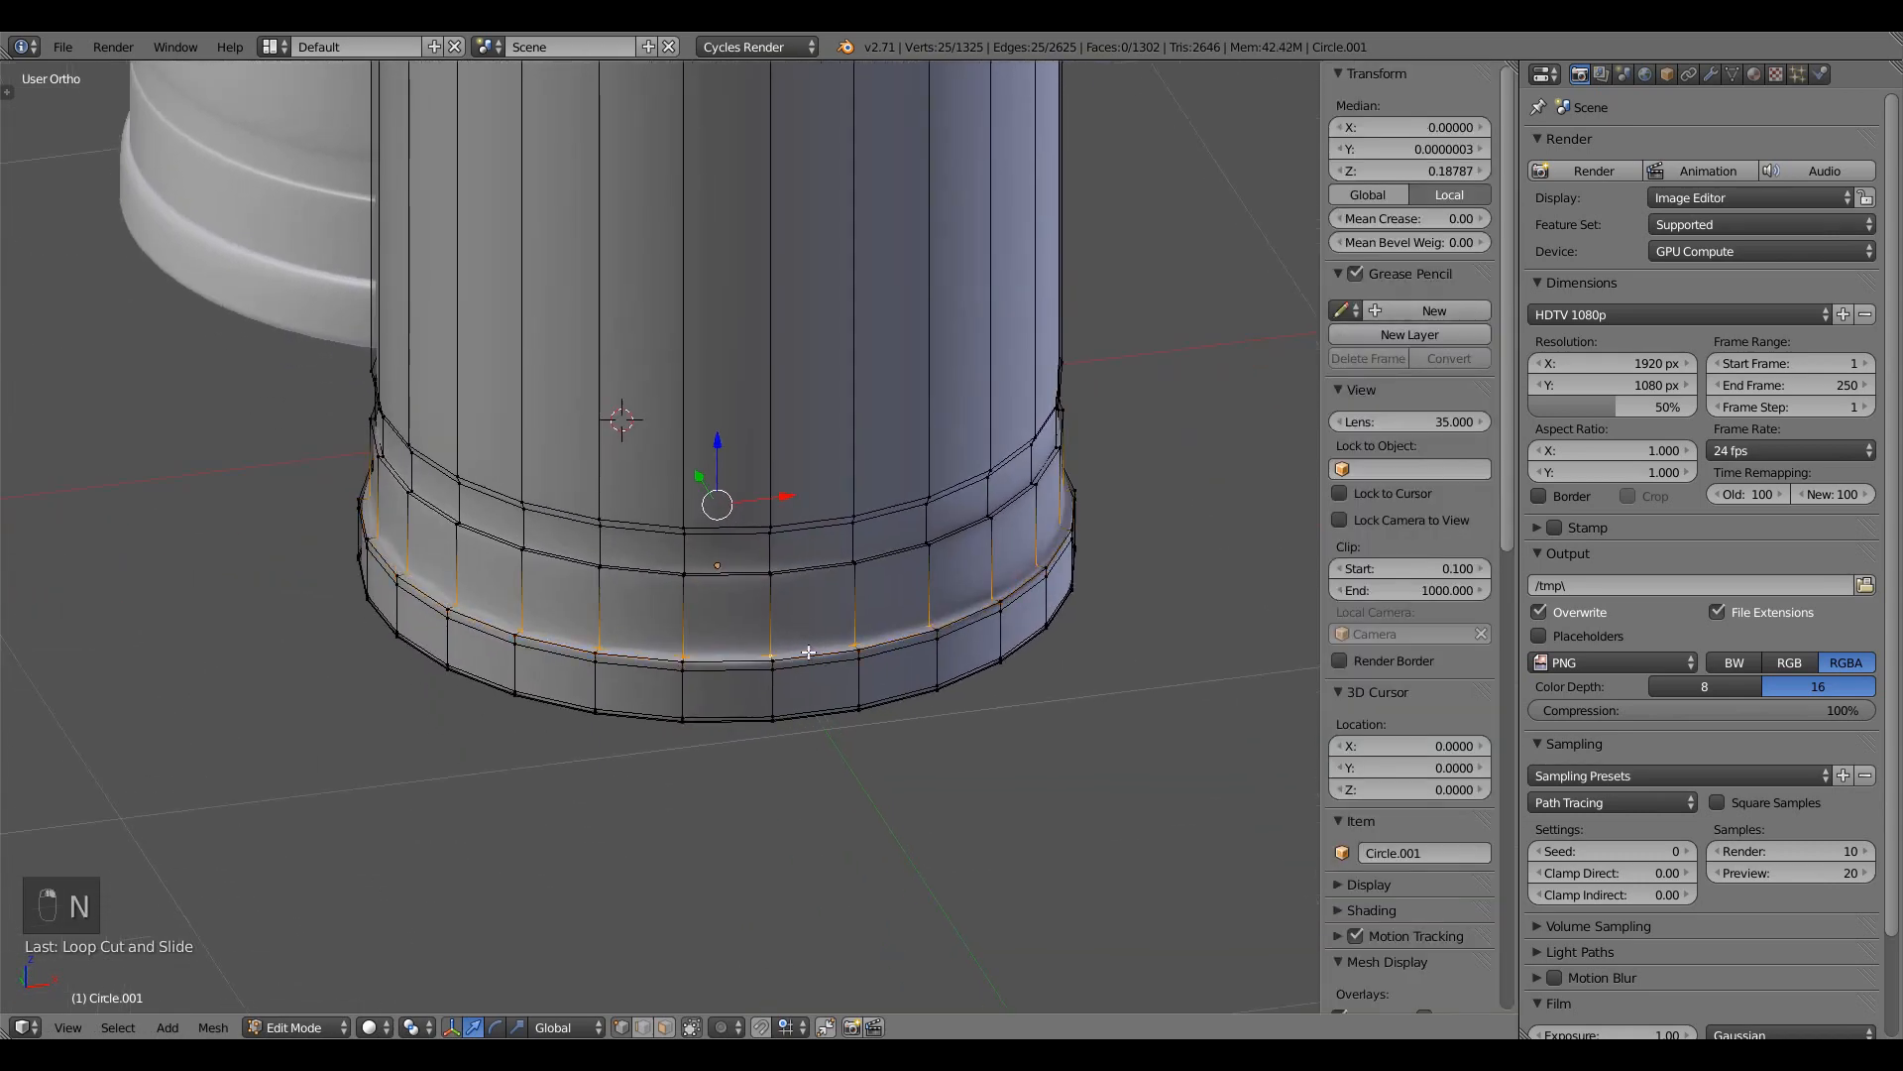
left_click_drag(1370, 218, 1447, 218)
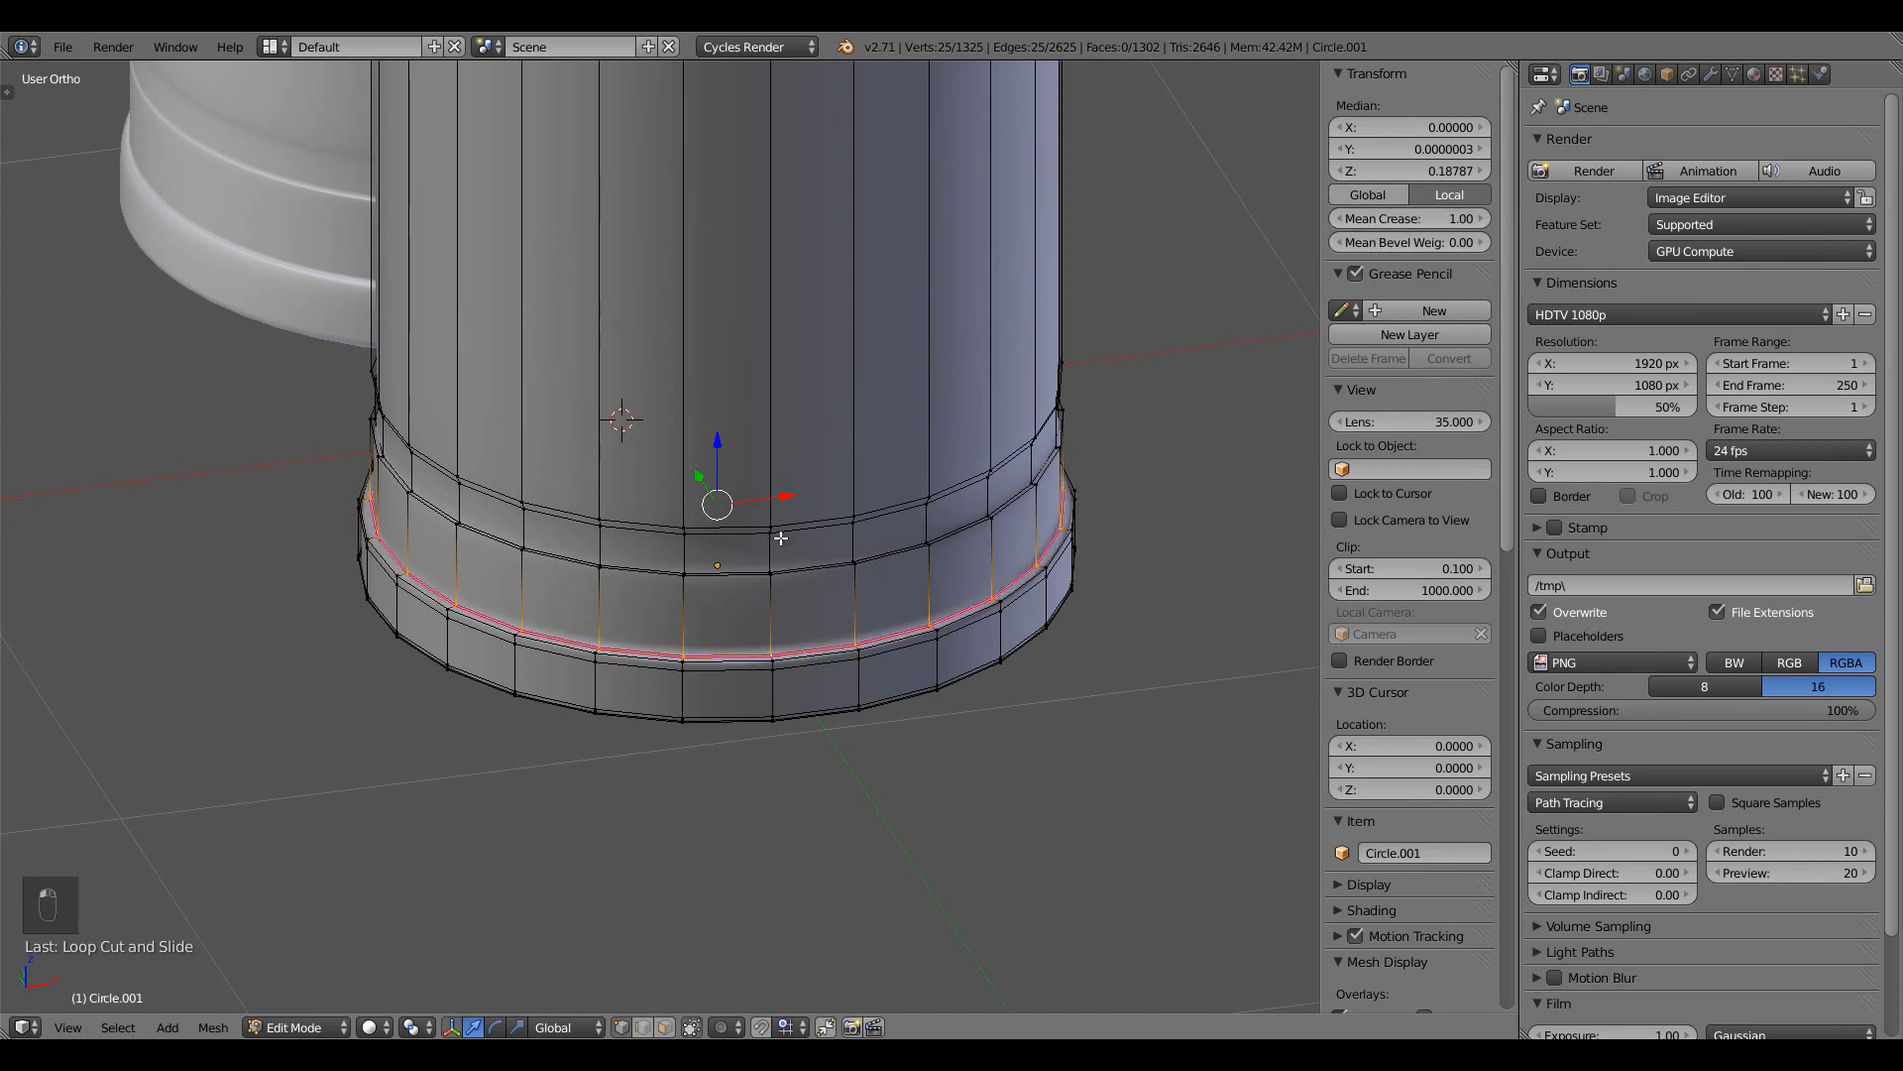
Fully crease the next two edge loops up the case above the rim and return to Object Mode
right_click(824, 564, "alt")
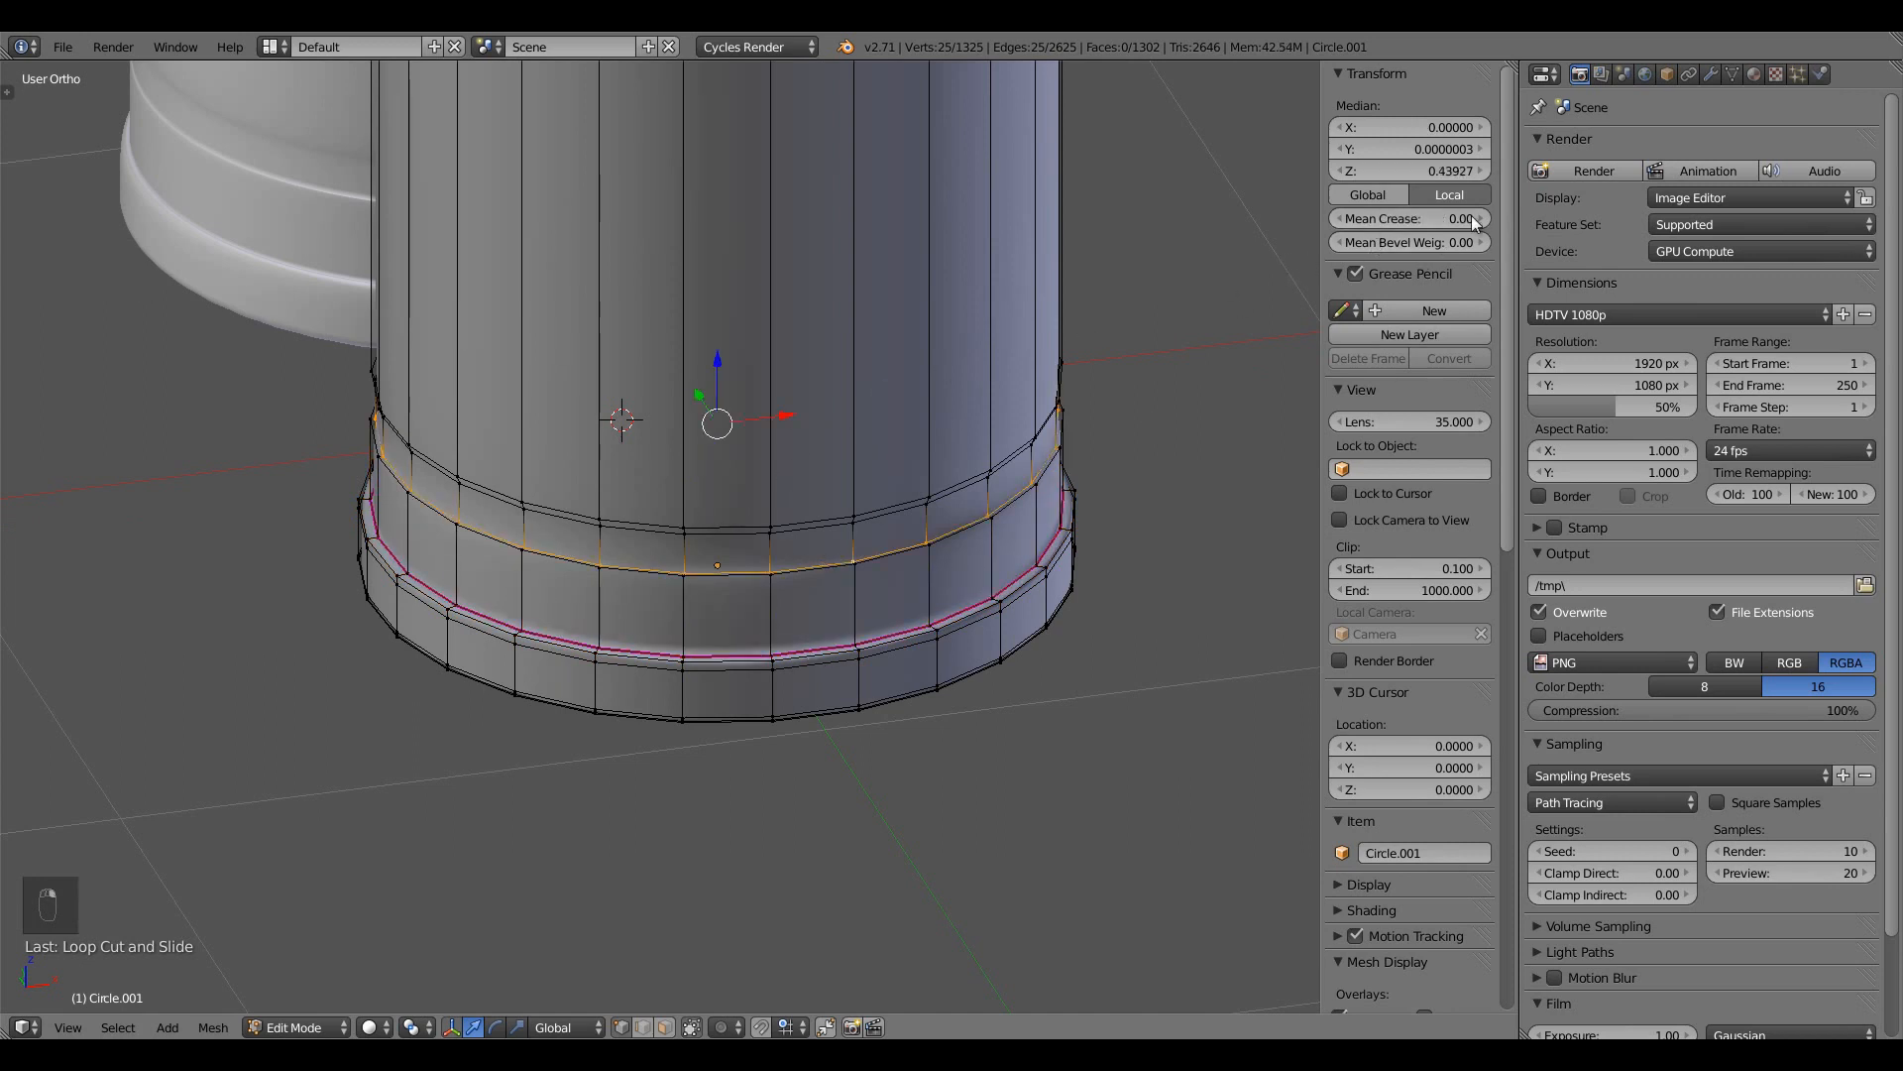
left_click_drag(1390, 218, 359, 302)
middle_click_drag(873, 476, 751, 234)
right_click(748, 233, "alt")
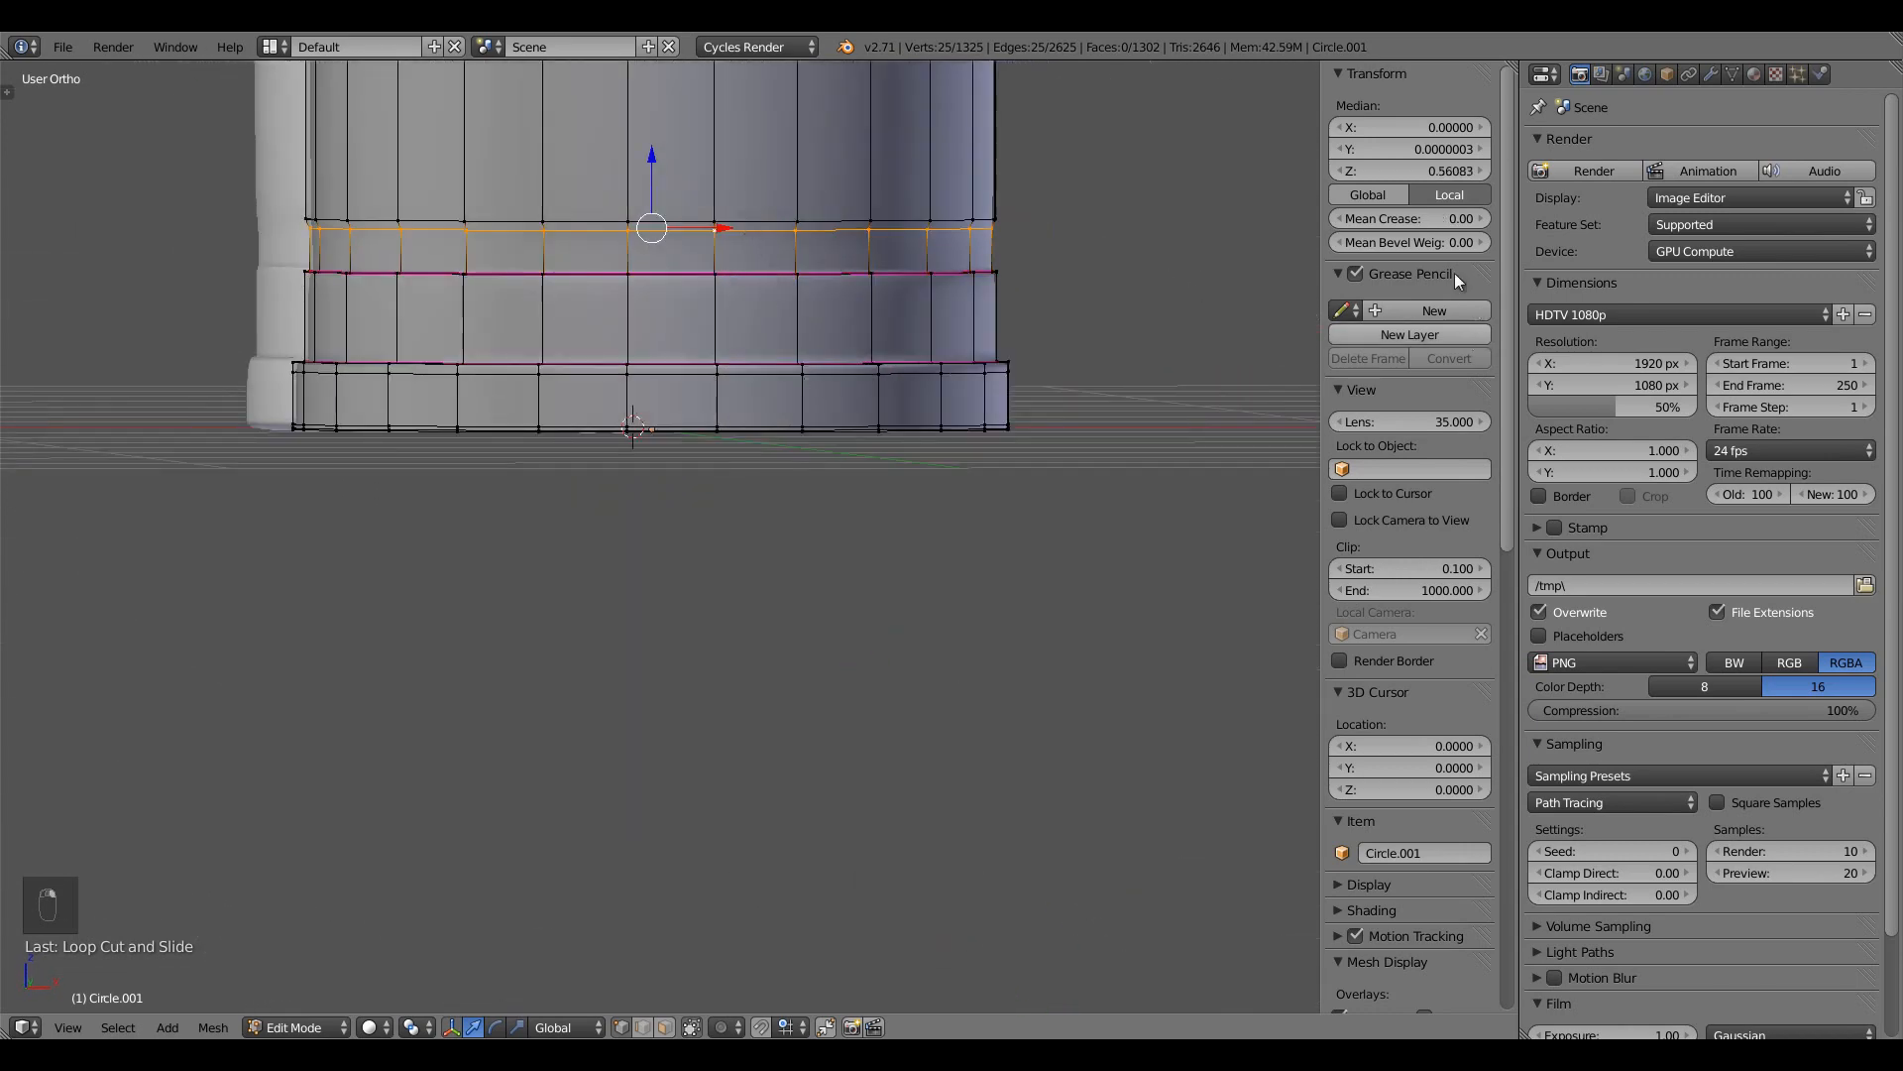
left_click_drag(1388, 216, 1467, 217)
key("Tab")
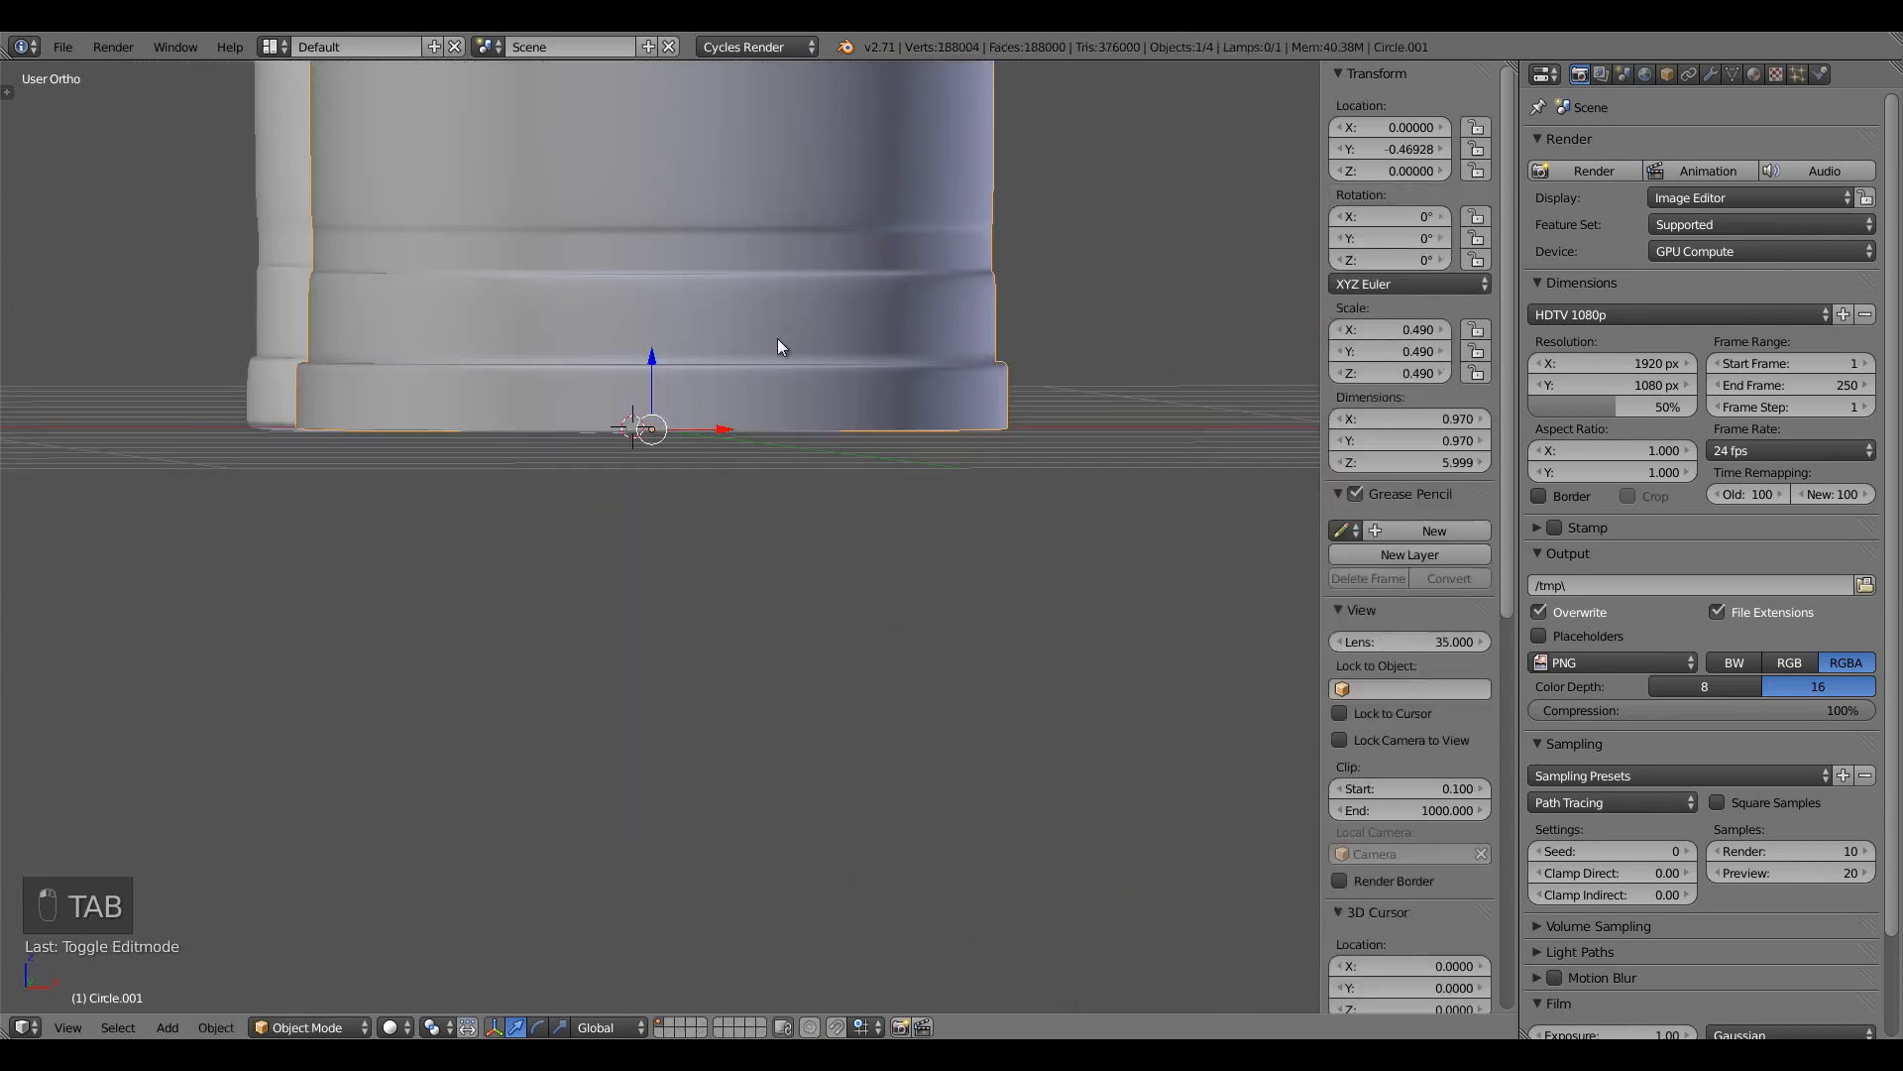
In Edit Mode, select the edge loop around the bullet tip's flat end and frame it in front view
key("KP_Decimal")
middle_click_drag(779, 669, 658, 765)
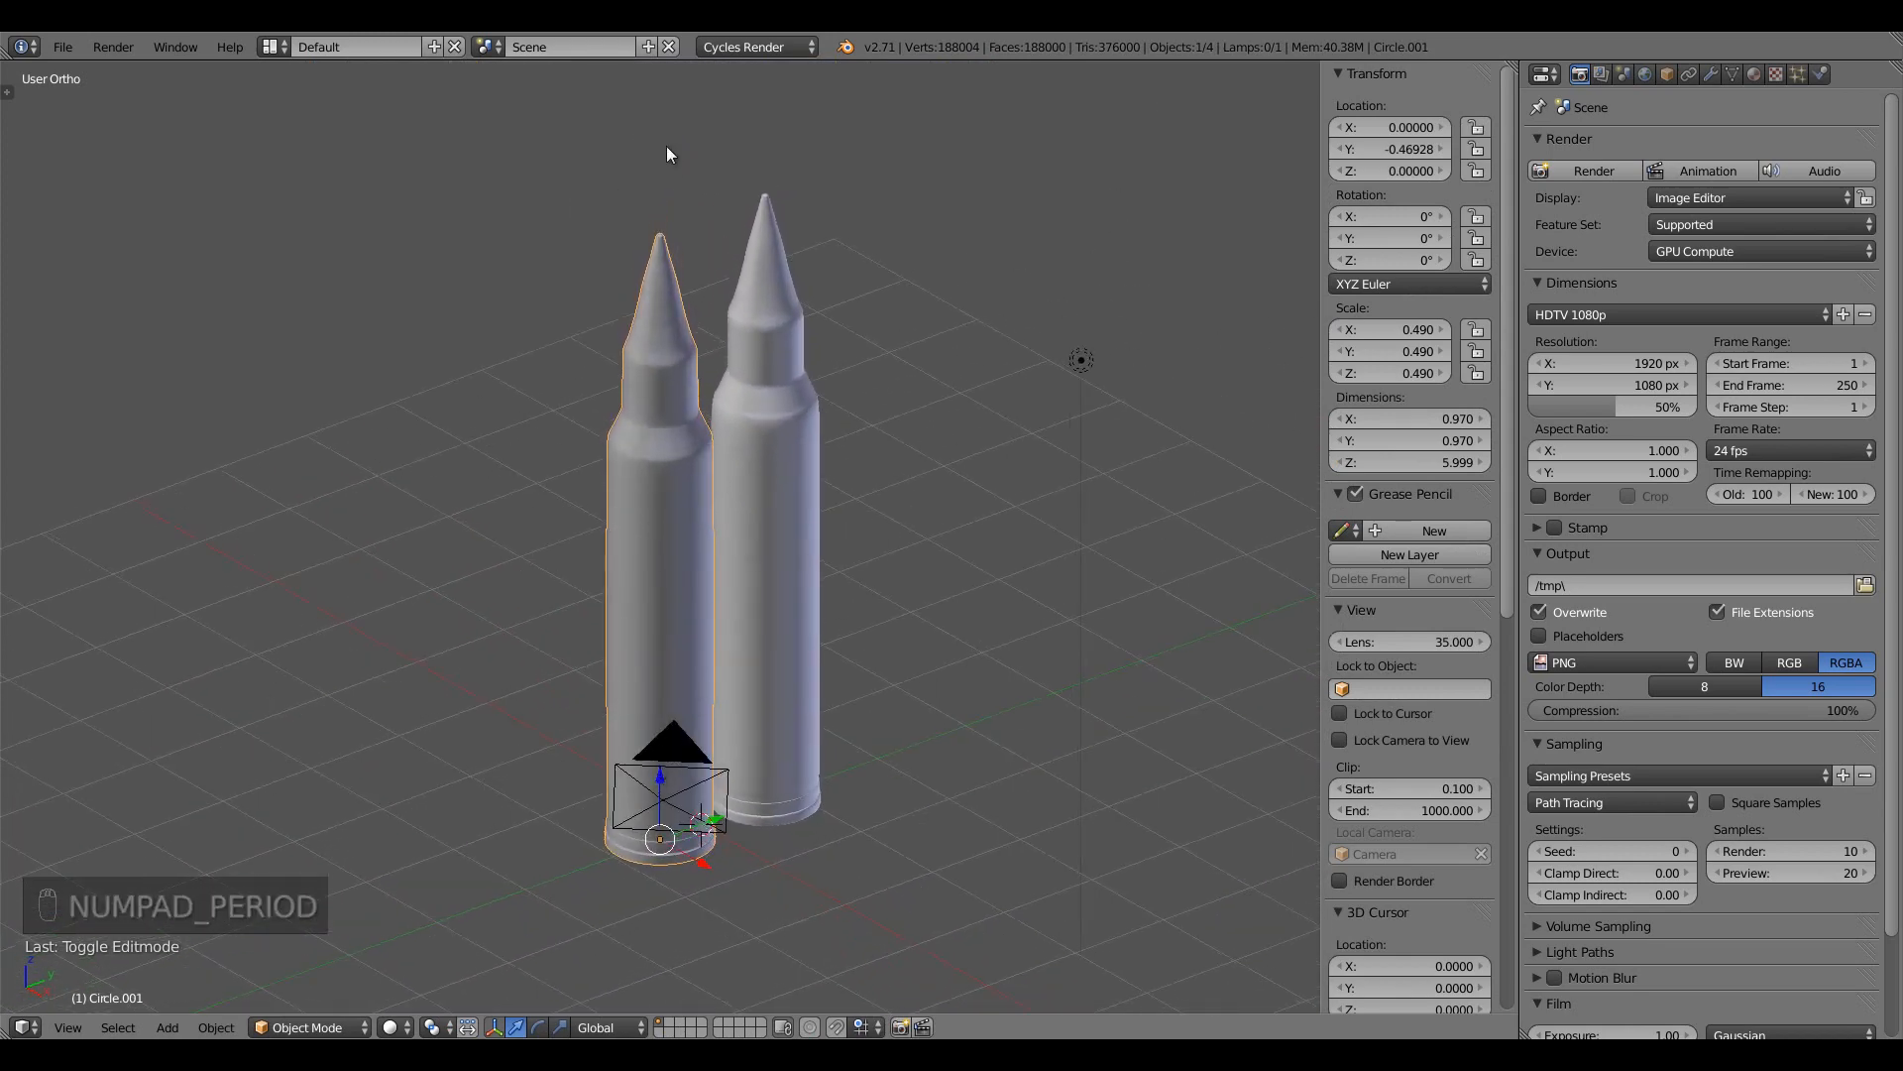
scroll(666, 146, "up", 4)
middle_click_drag(688, 222, 775, 450, "shift")
key("Tab")
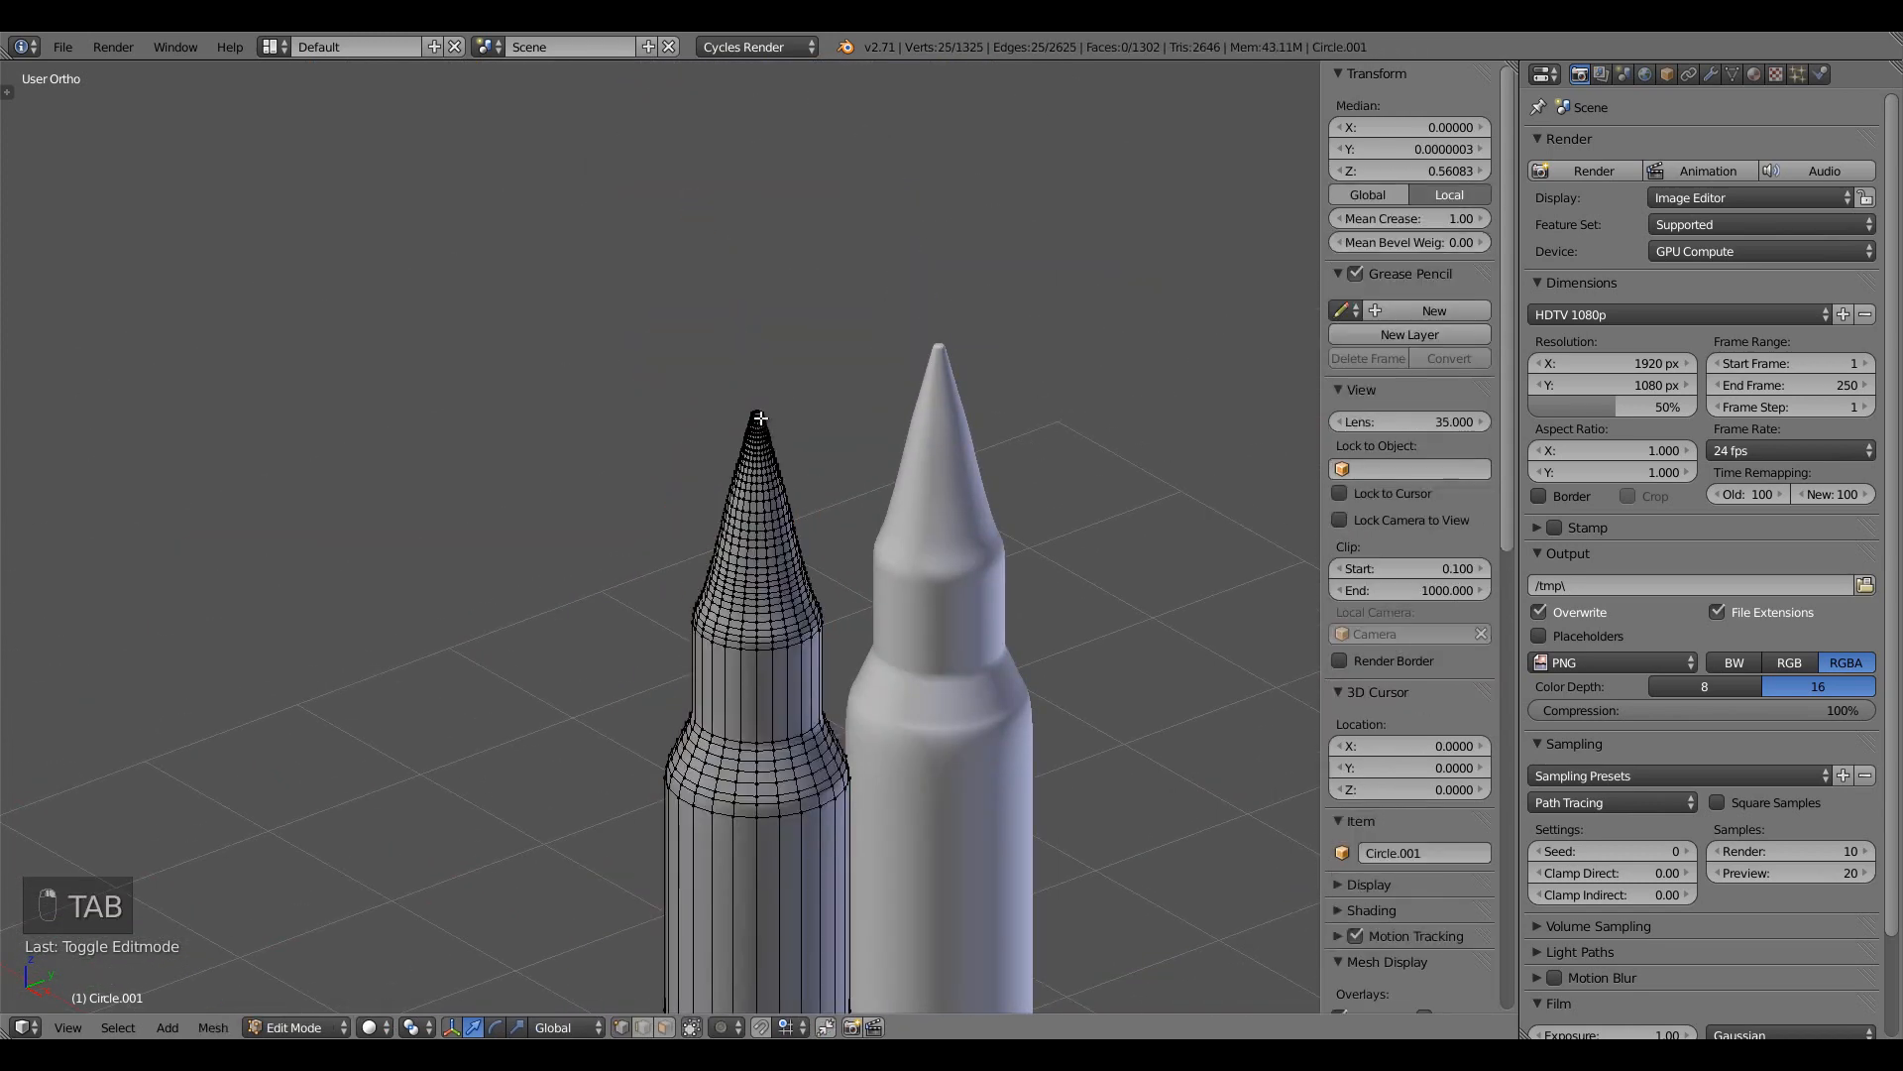
right_click(761, 418, "alt")
right_click(755, 414, "alt")
scroll(813, 374, "up", 3)
middle_click_drag(813, 374, 925, 595)
right_click(1001, 580, "alt")
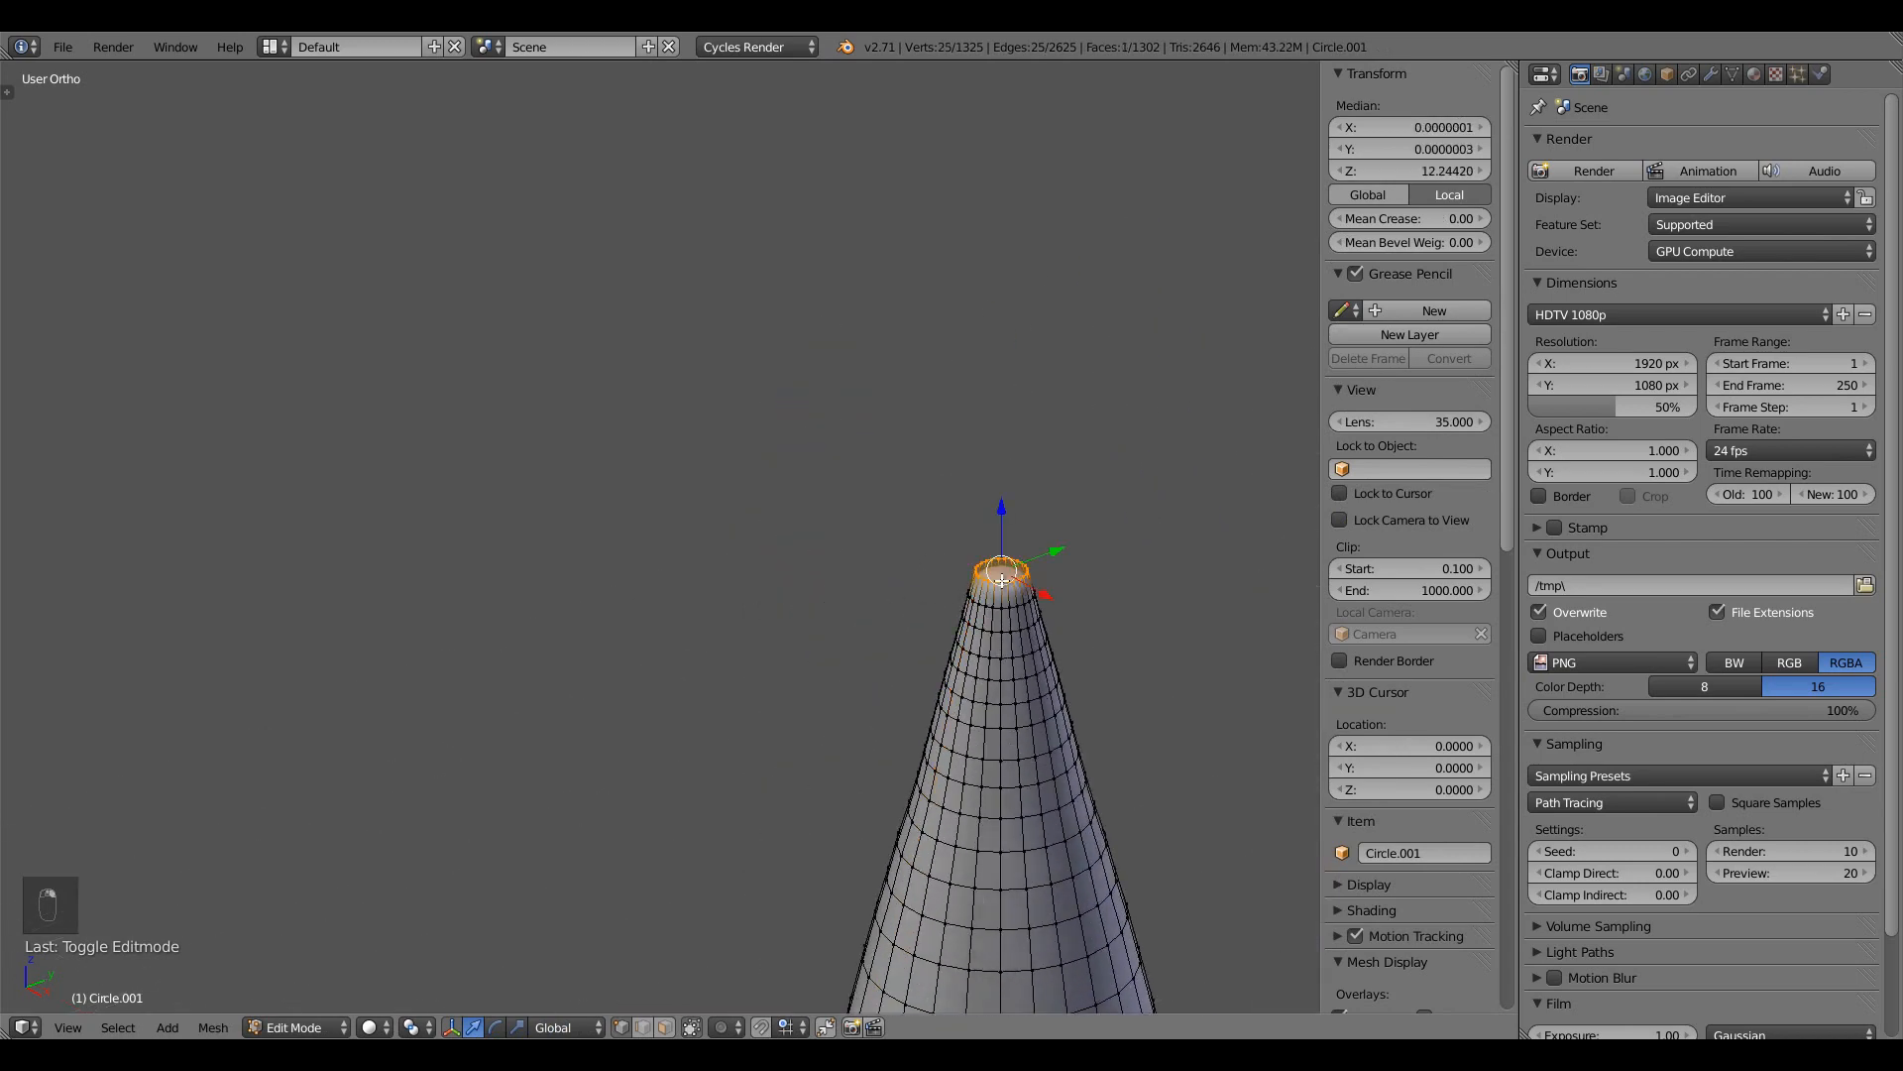
key("KP_1")
key("KP_Decimal")
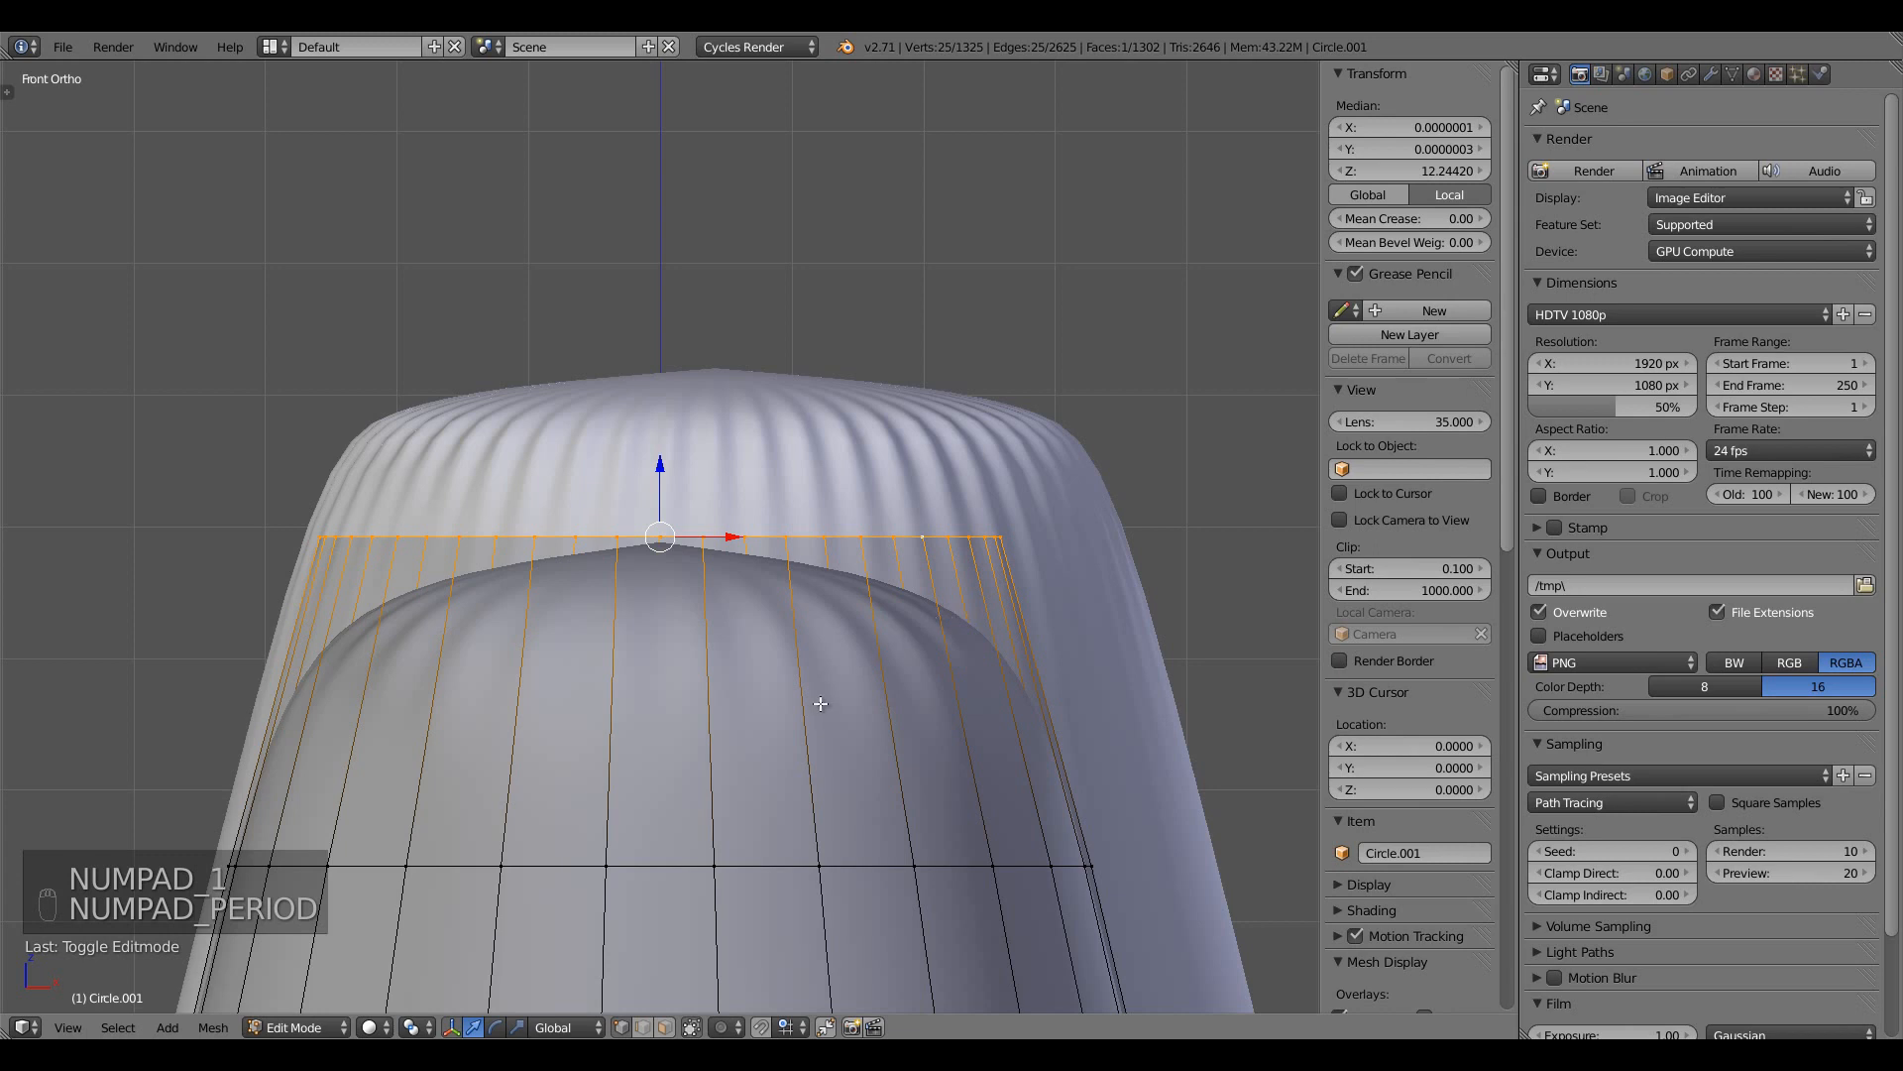
Add an edge loop just below the bullet tip's top edge and return to Object Mode
key("ctrl+r")
left_click(977, 746)
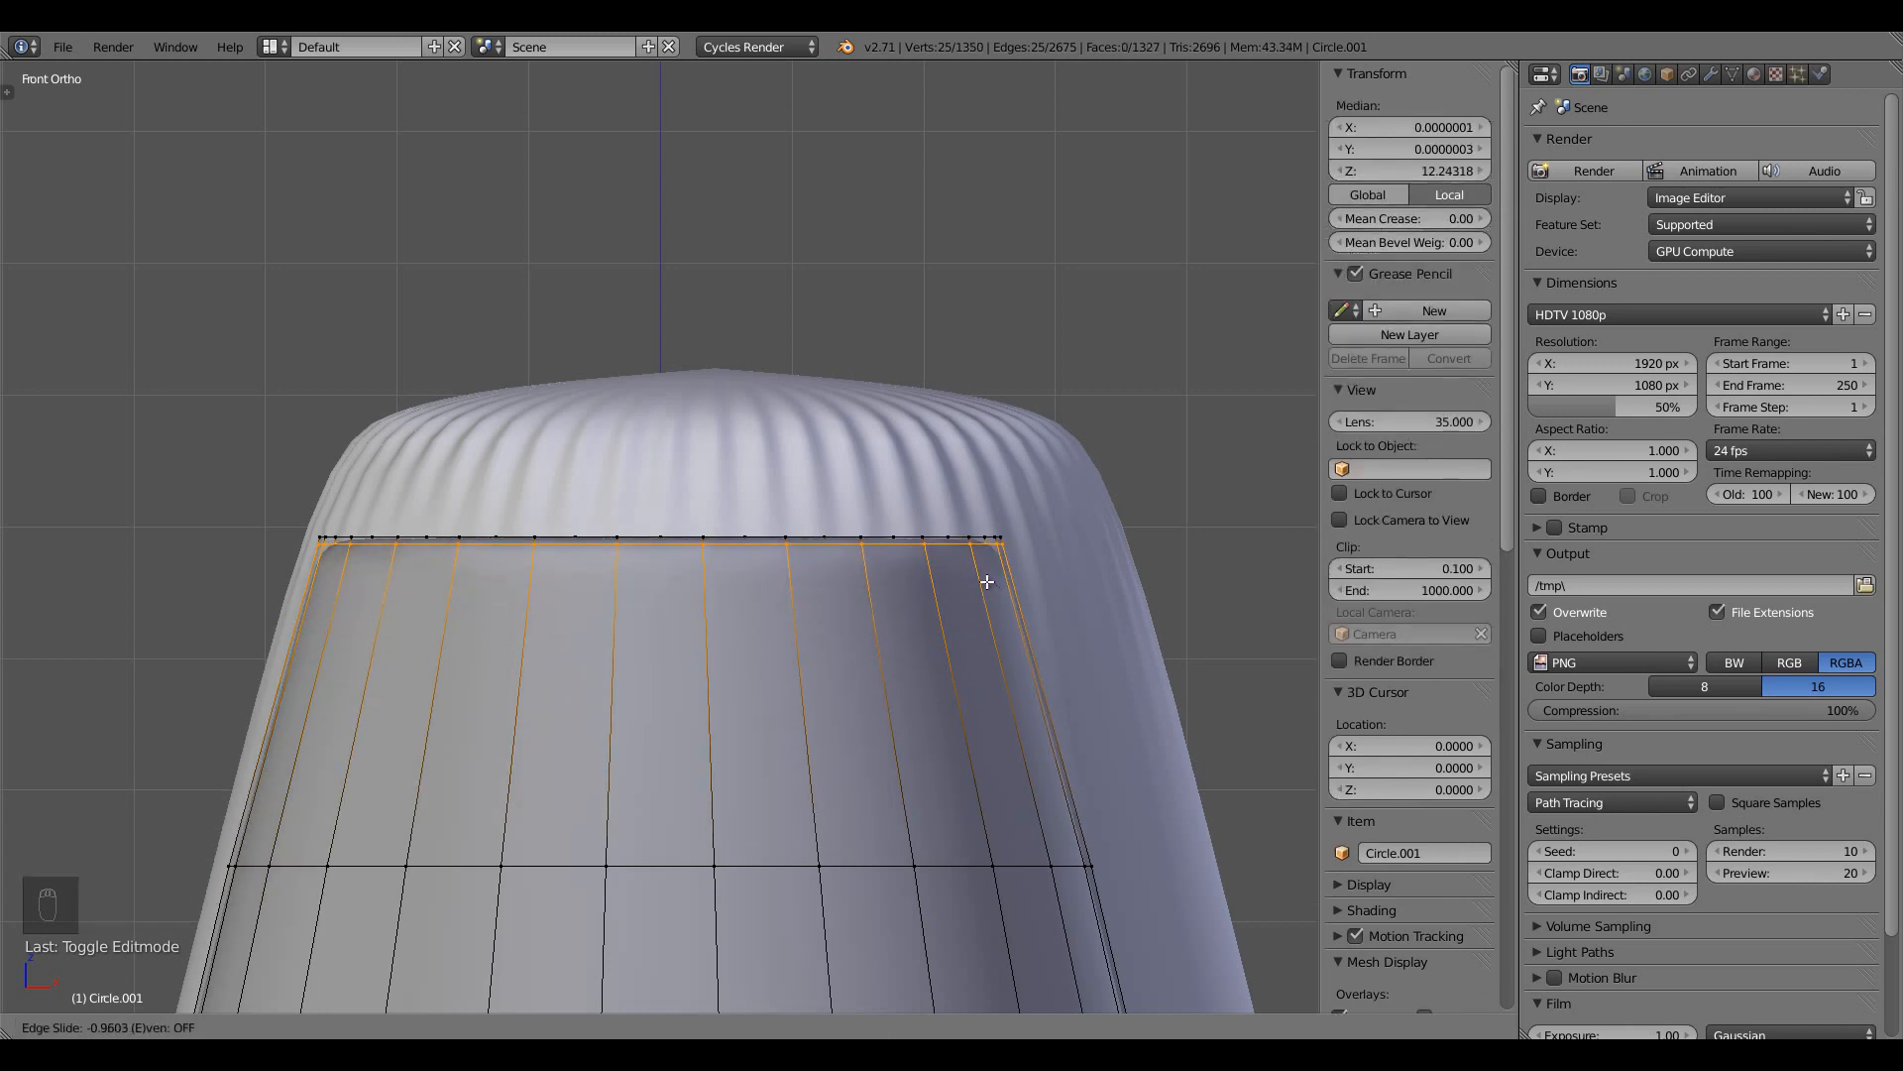
left_click(987, 582)
key("Tab")
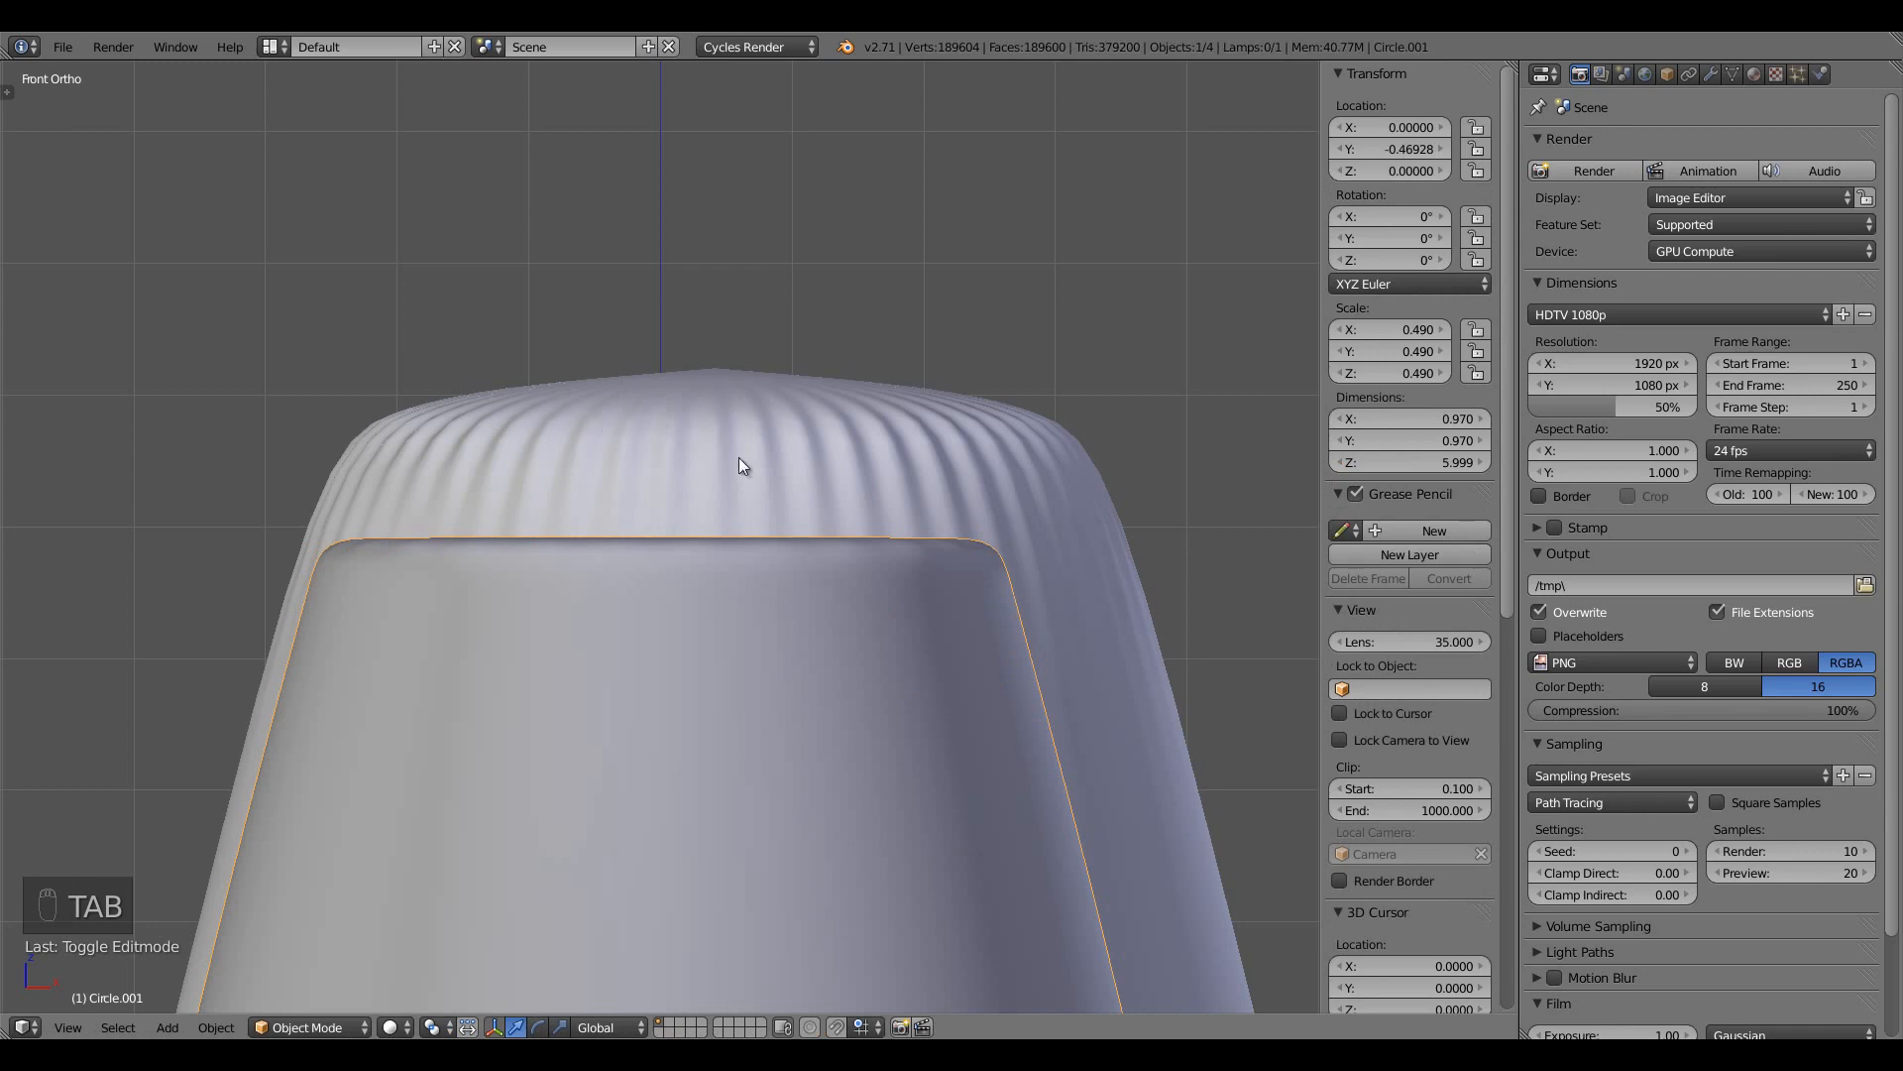
scroll(815, 718, "down", 6)
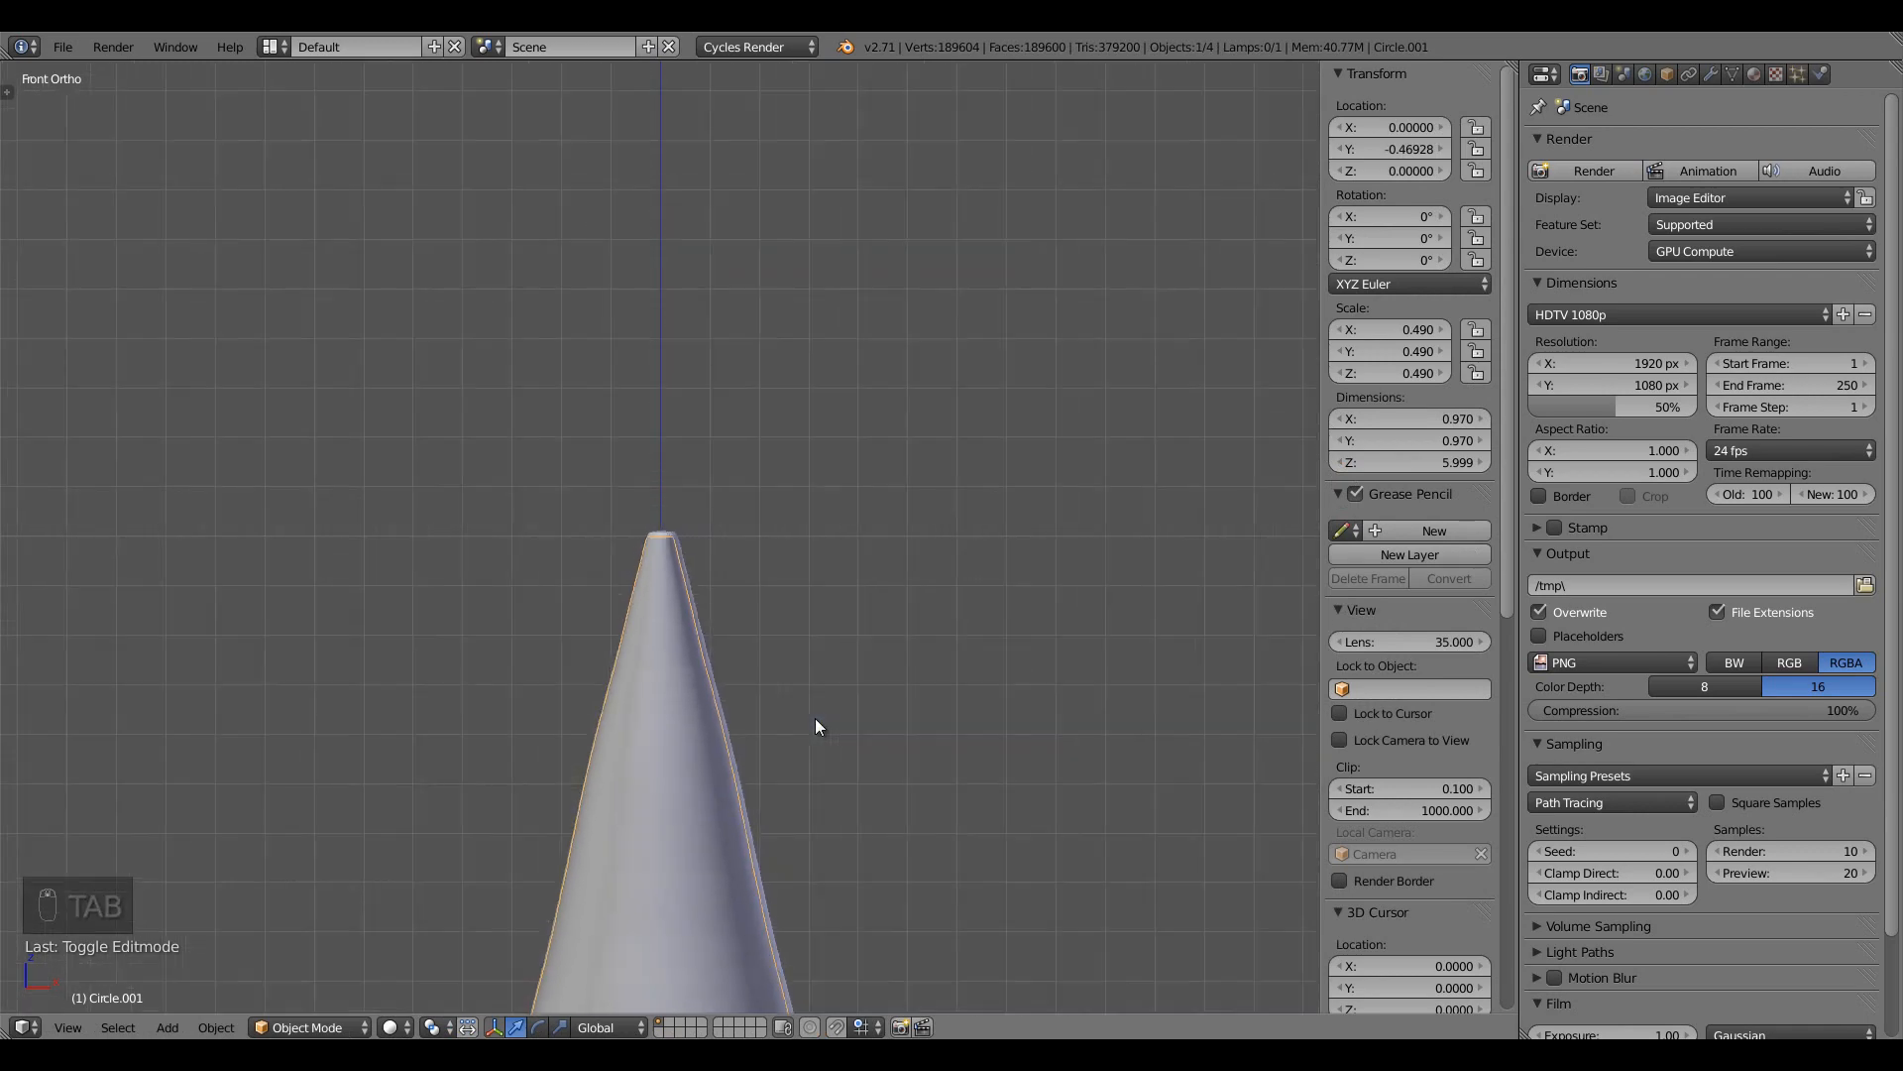
middle_click_drag(815, 718, 731, 739)
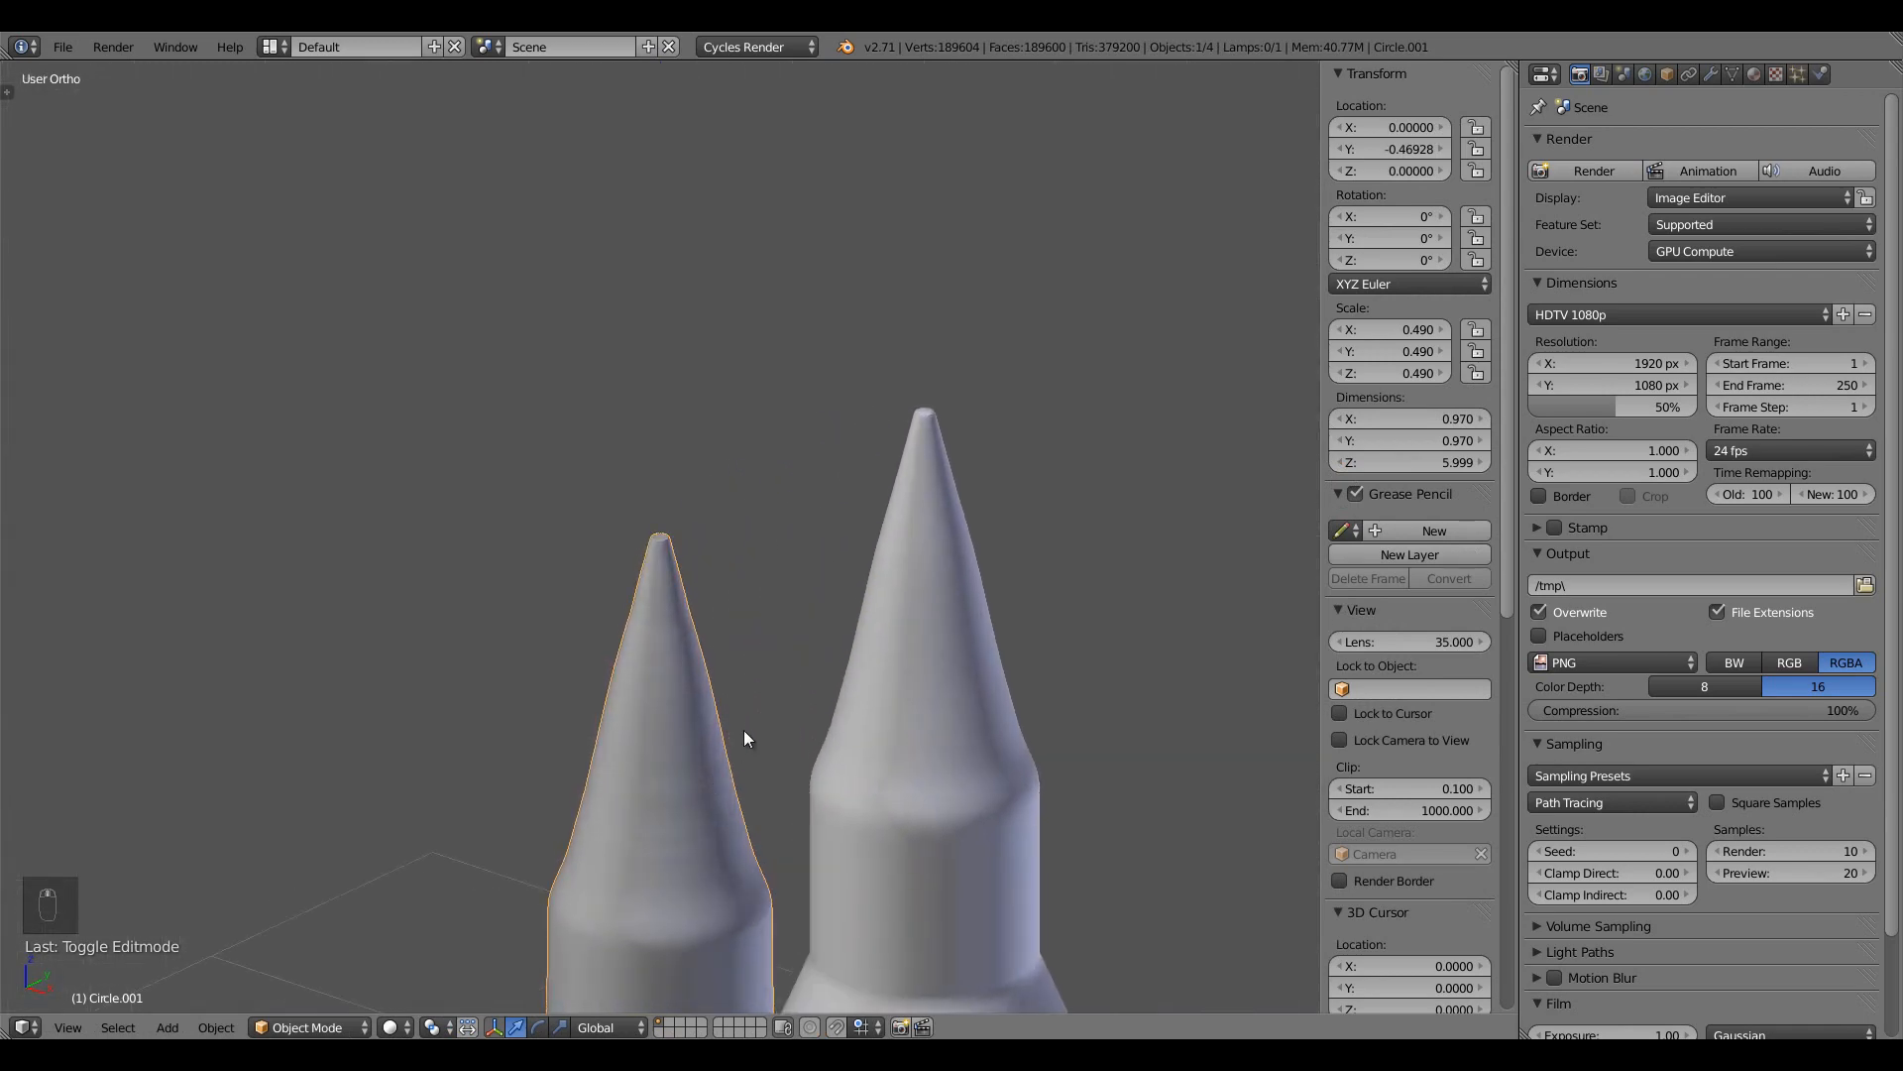
Set the mean crease to 1.00 on the edge loop where the bullet's cone meets the neck, and check the smoothed result
key("Tab")
middle_click_drag(686, 825, 697, 652)
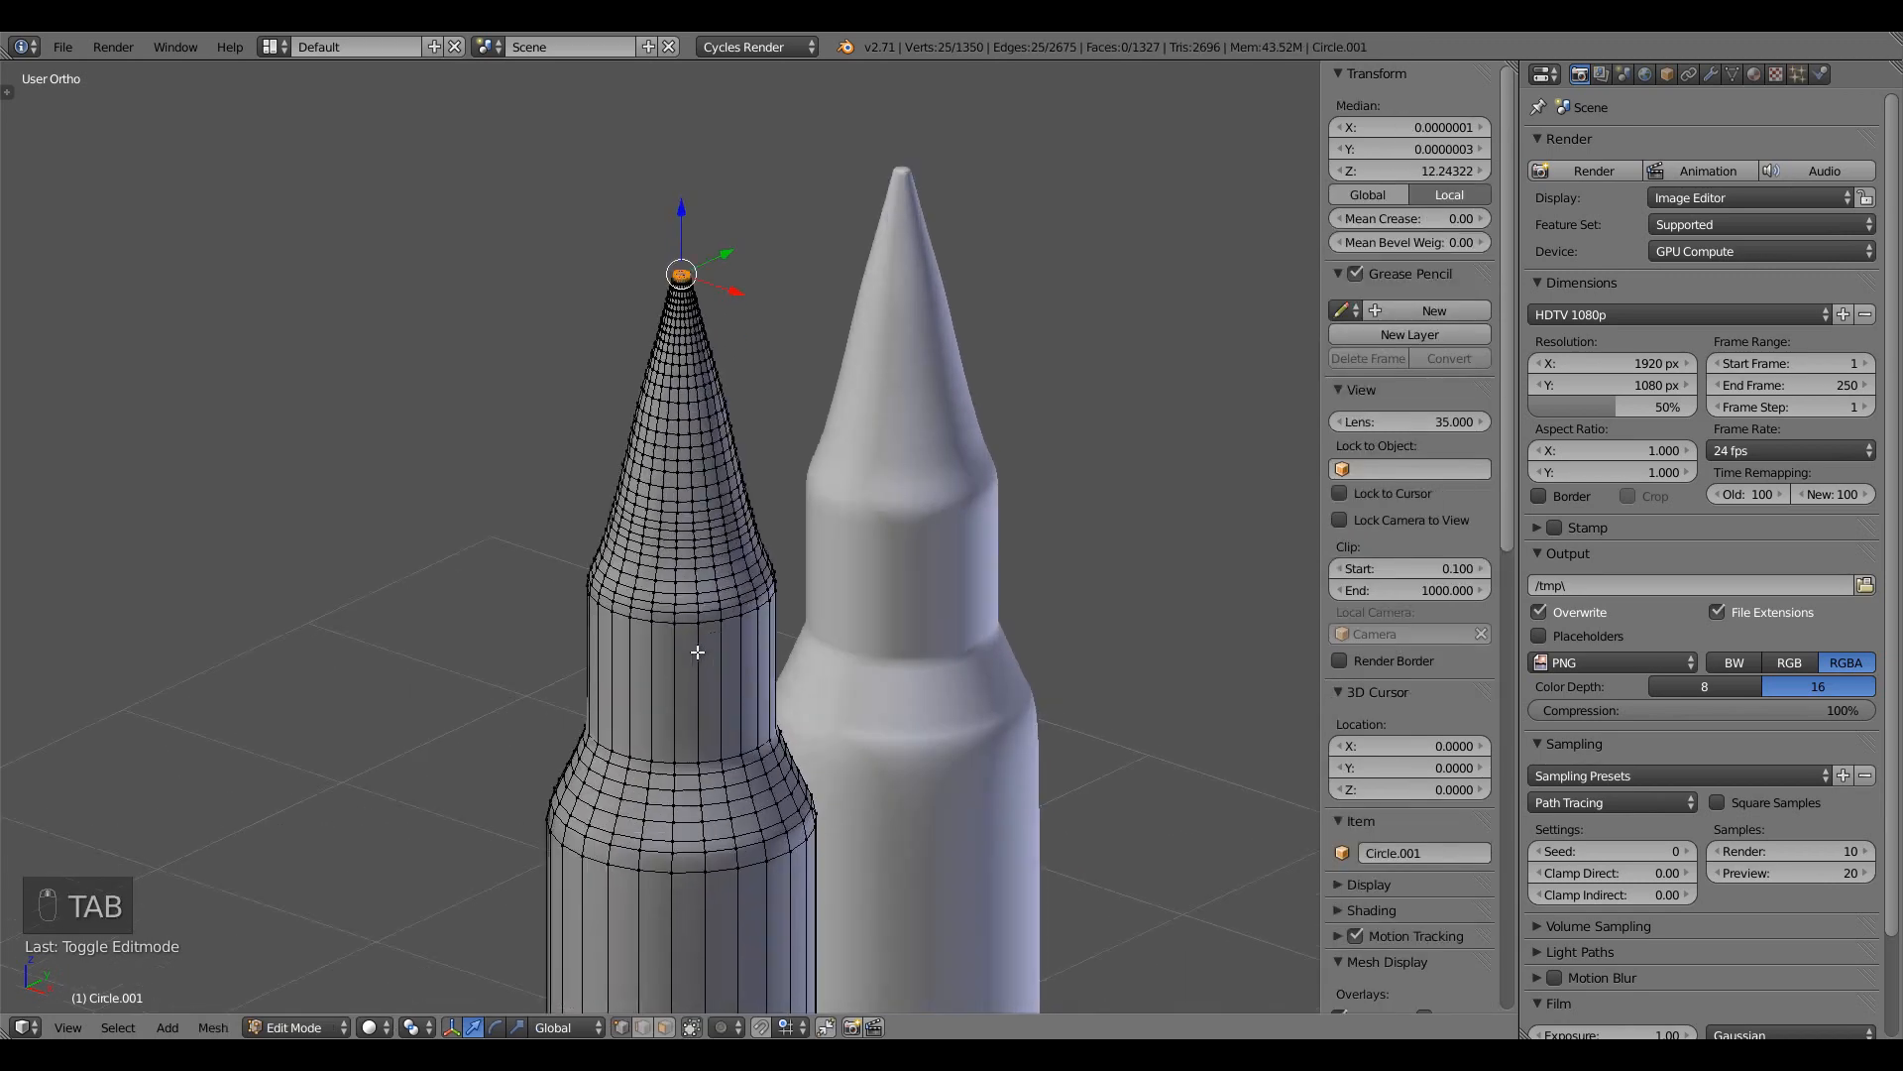
scroll(697, 651, "up", 4)
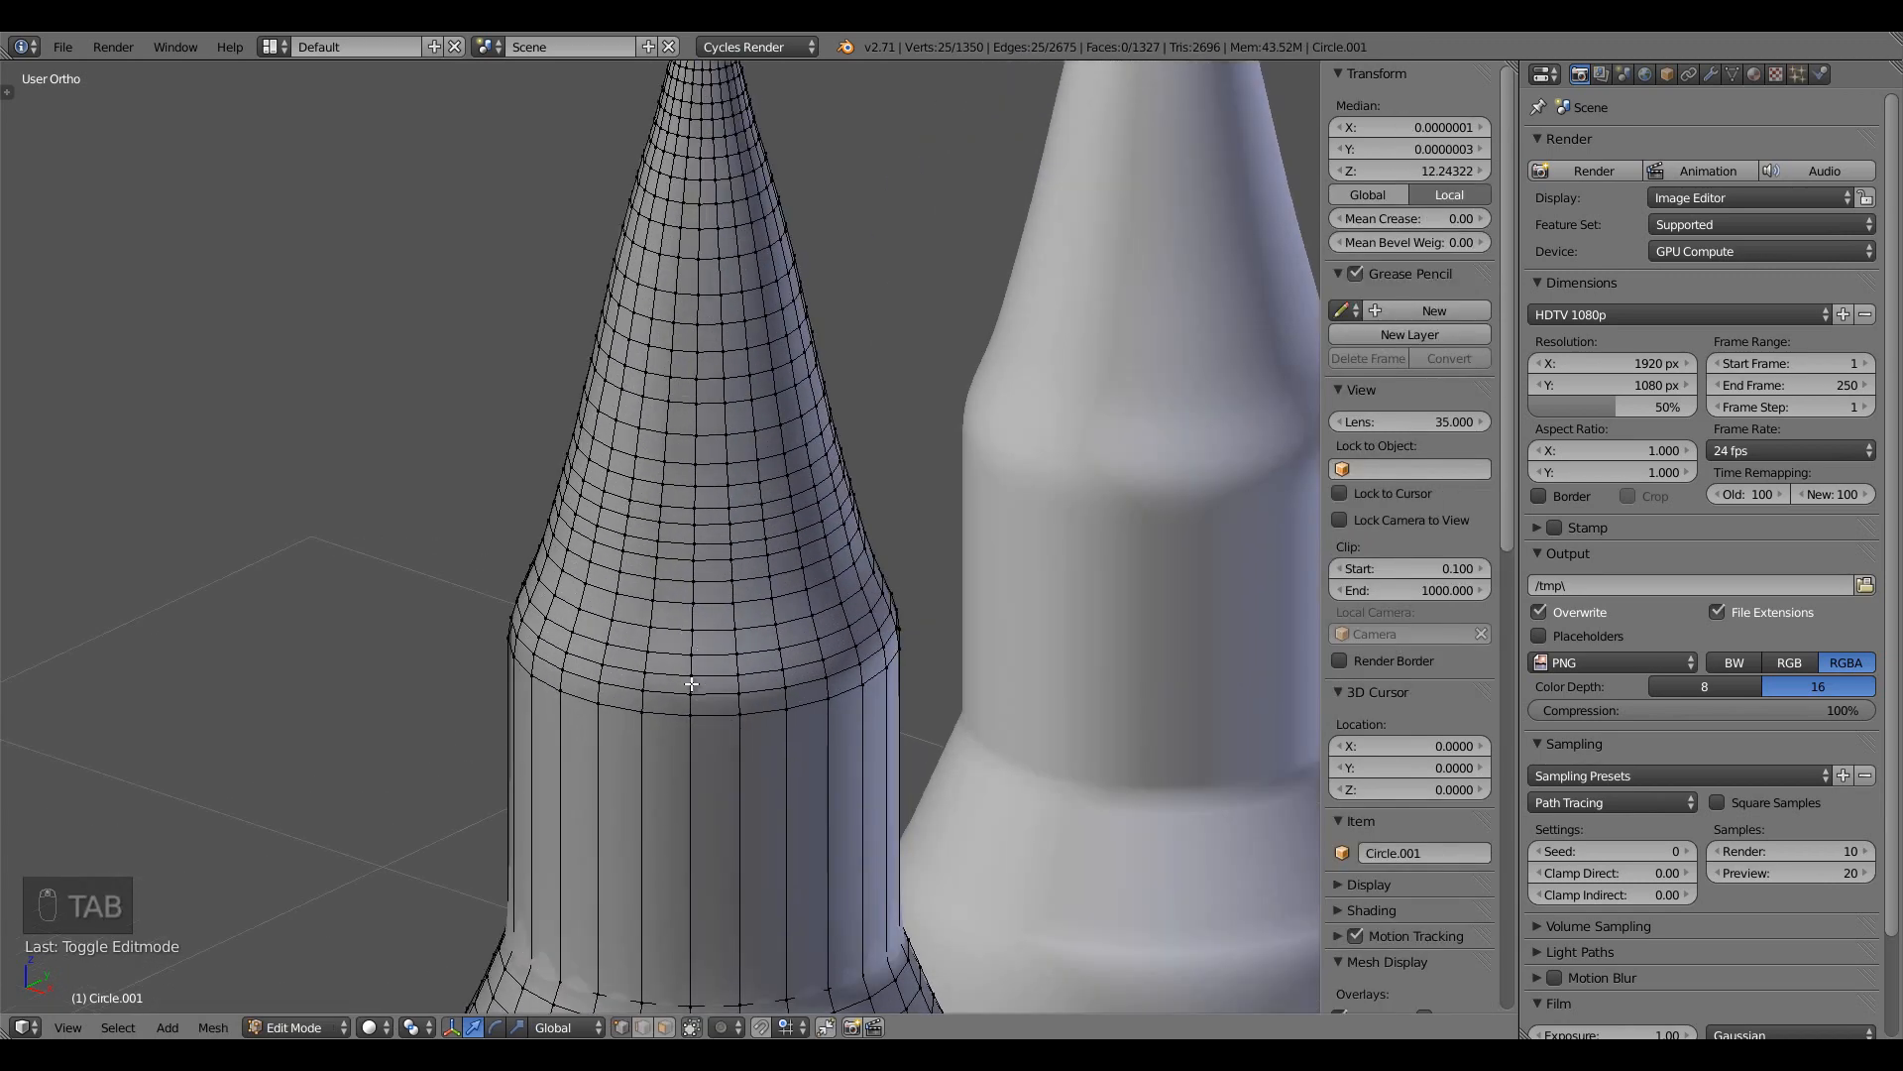
right_click(686, 696, "alt")
left_click_drag(1416, 218, 1487, 218)
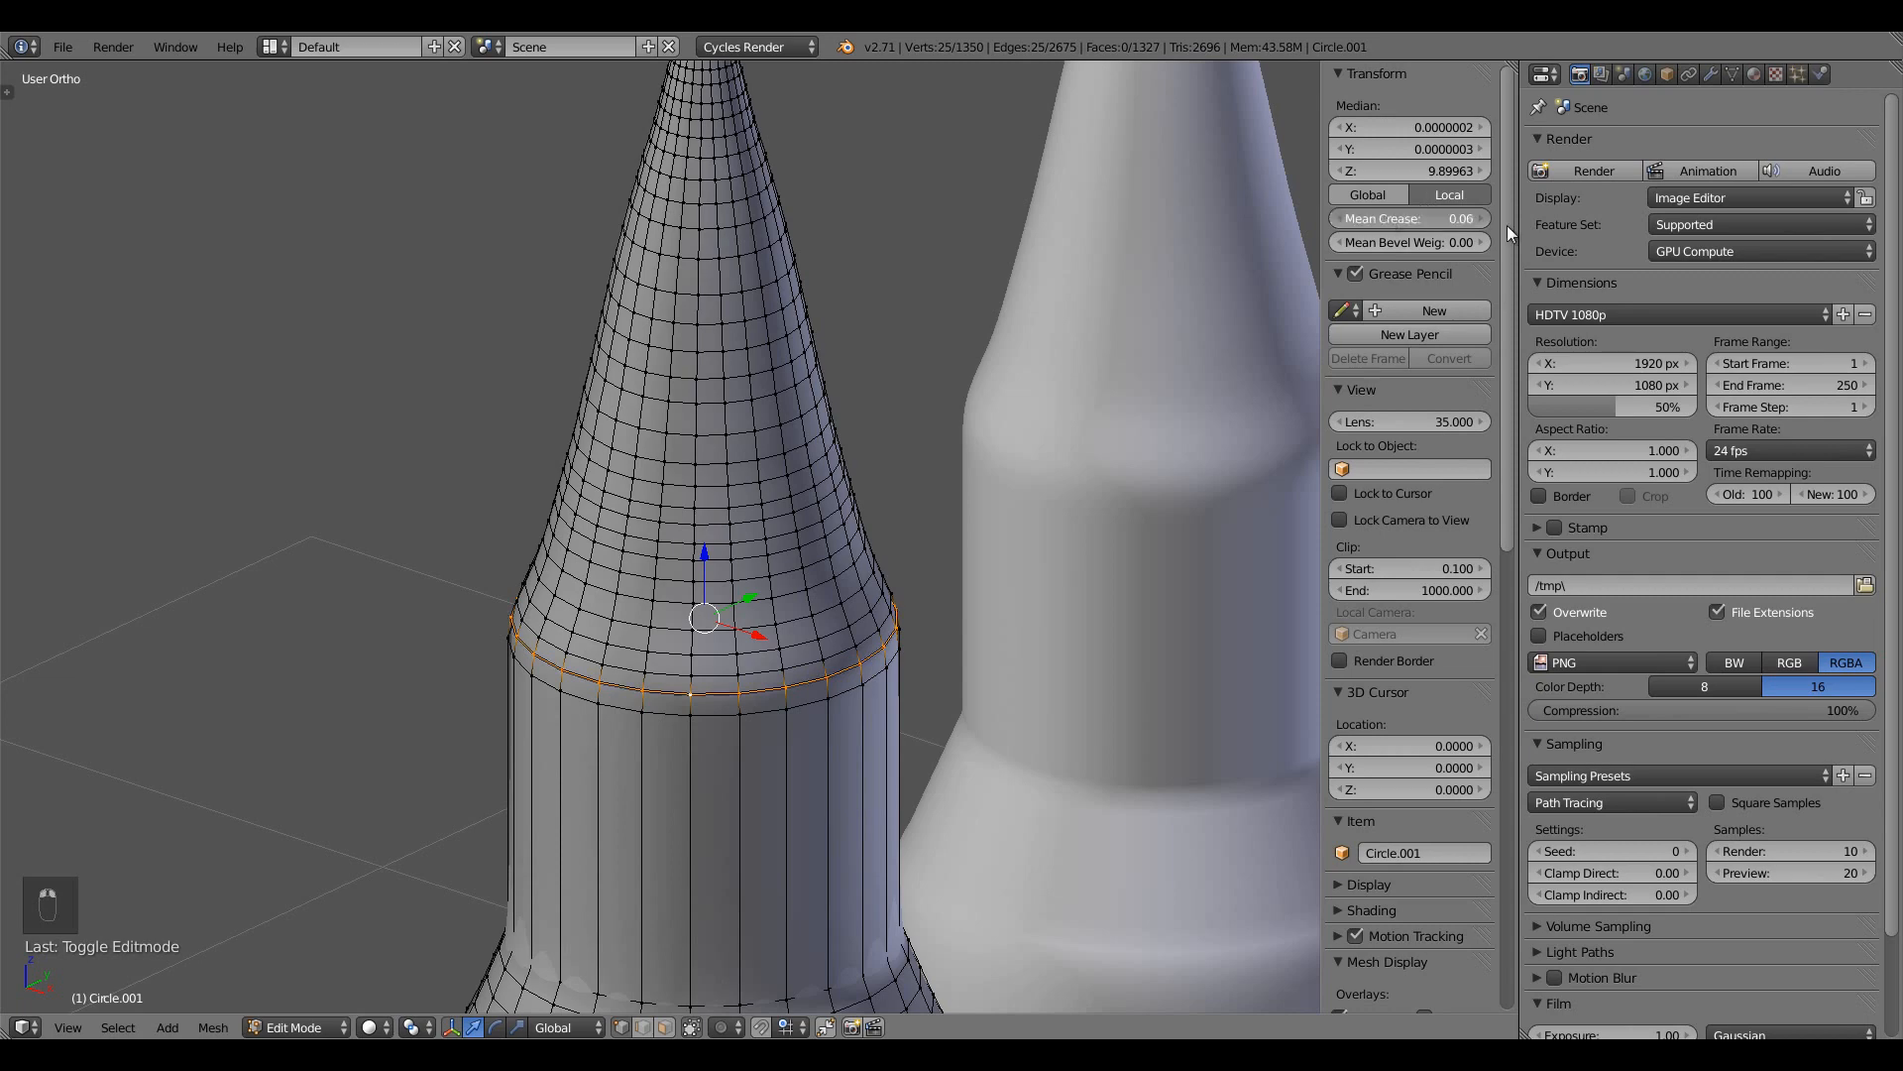
key("Tab")
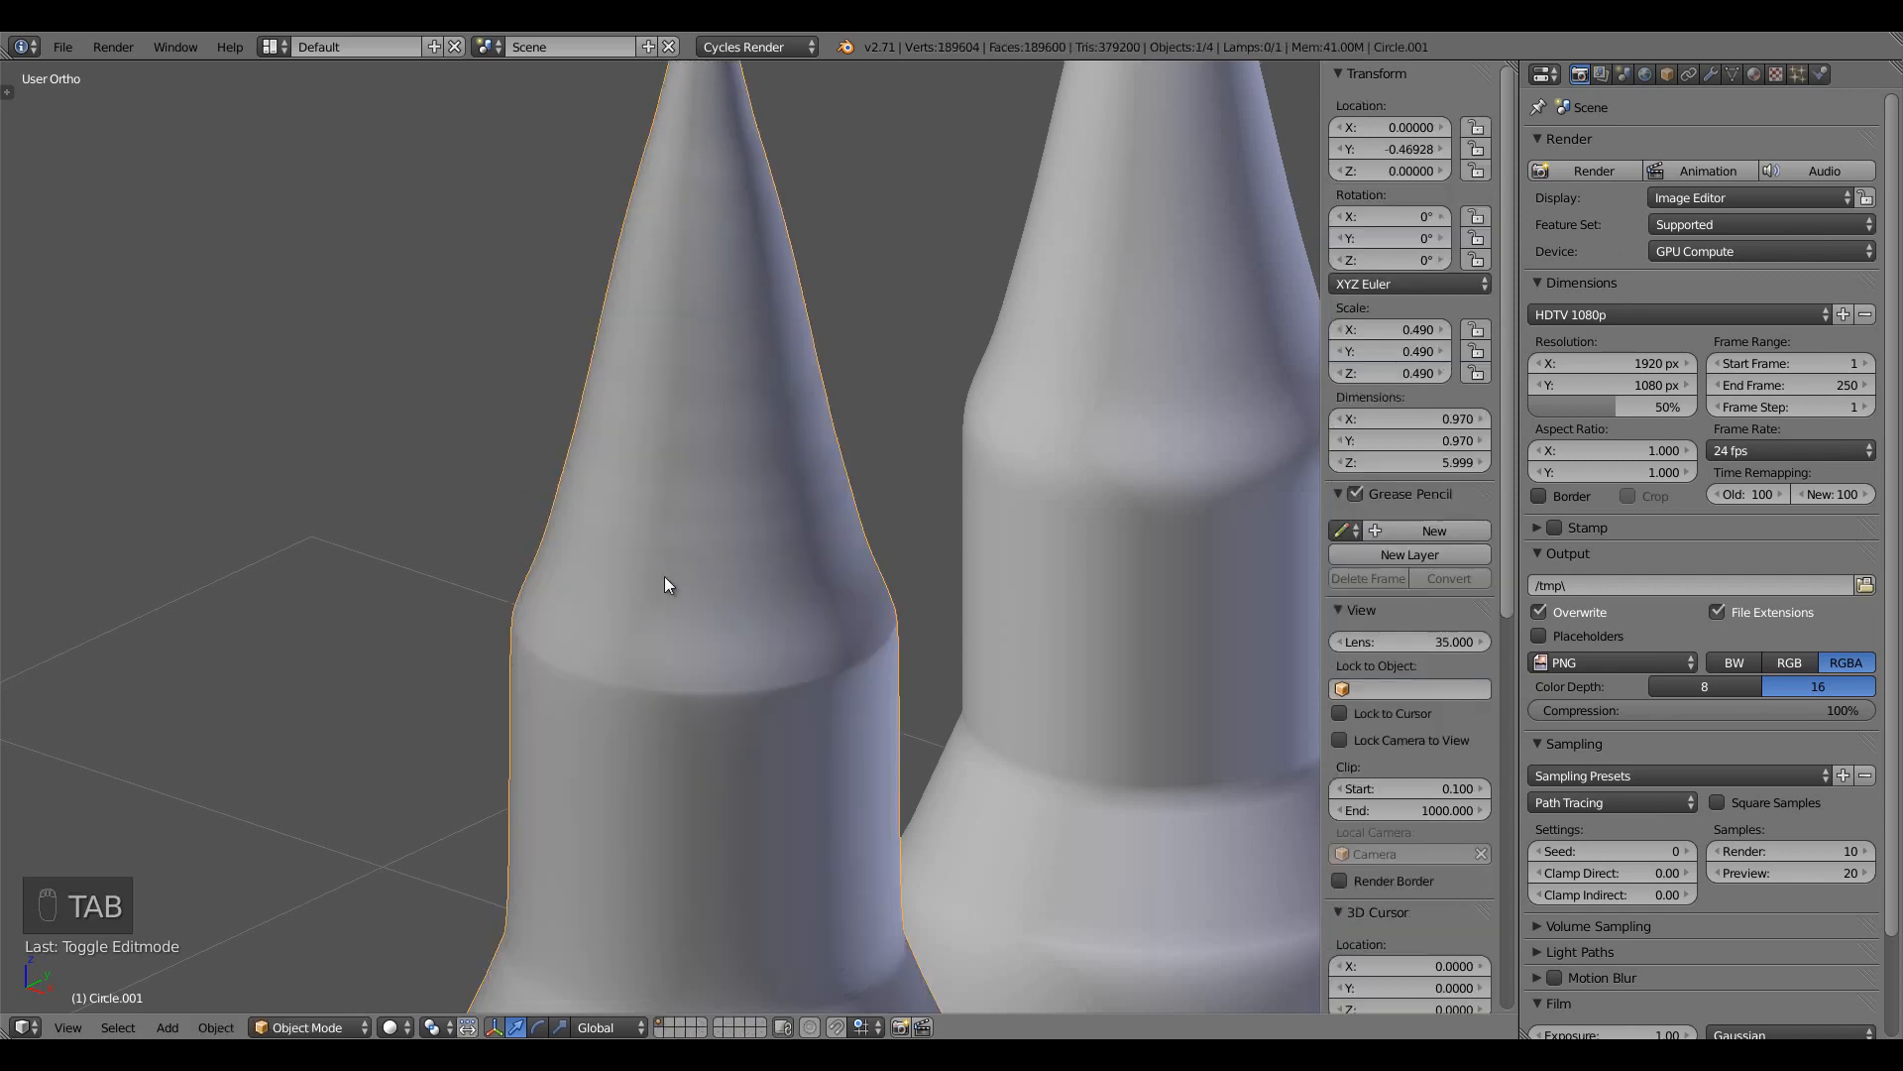
key("Tab")
middle_click_drag(764, 693, 559, 721)
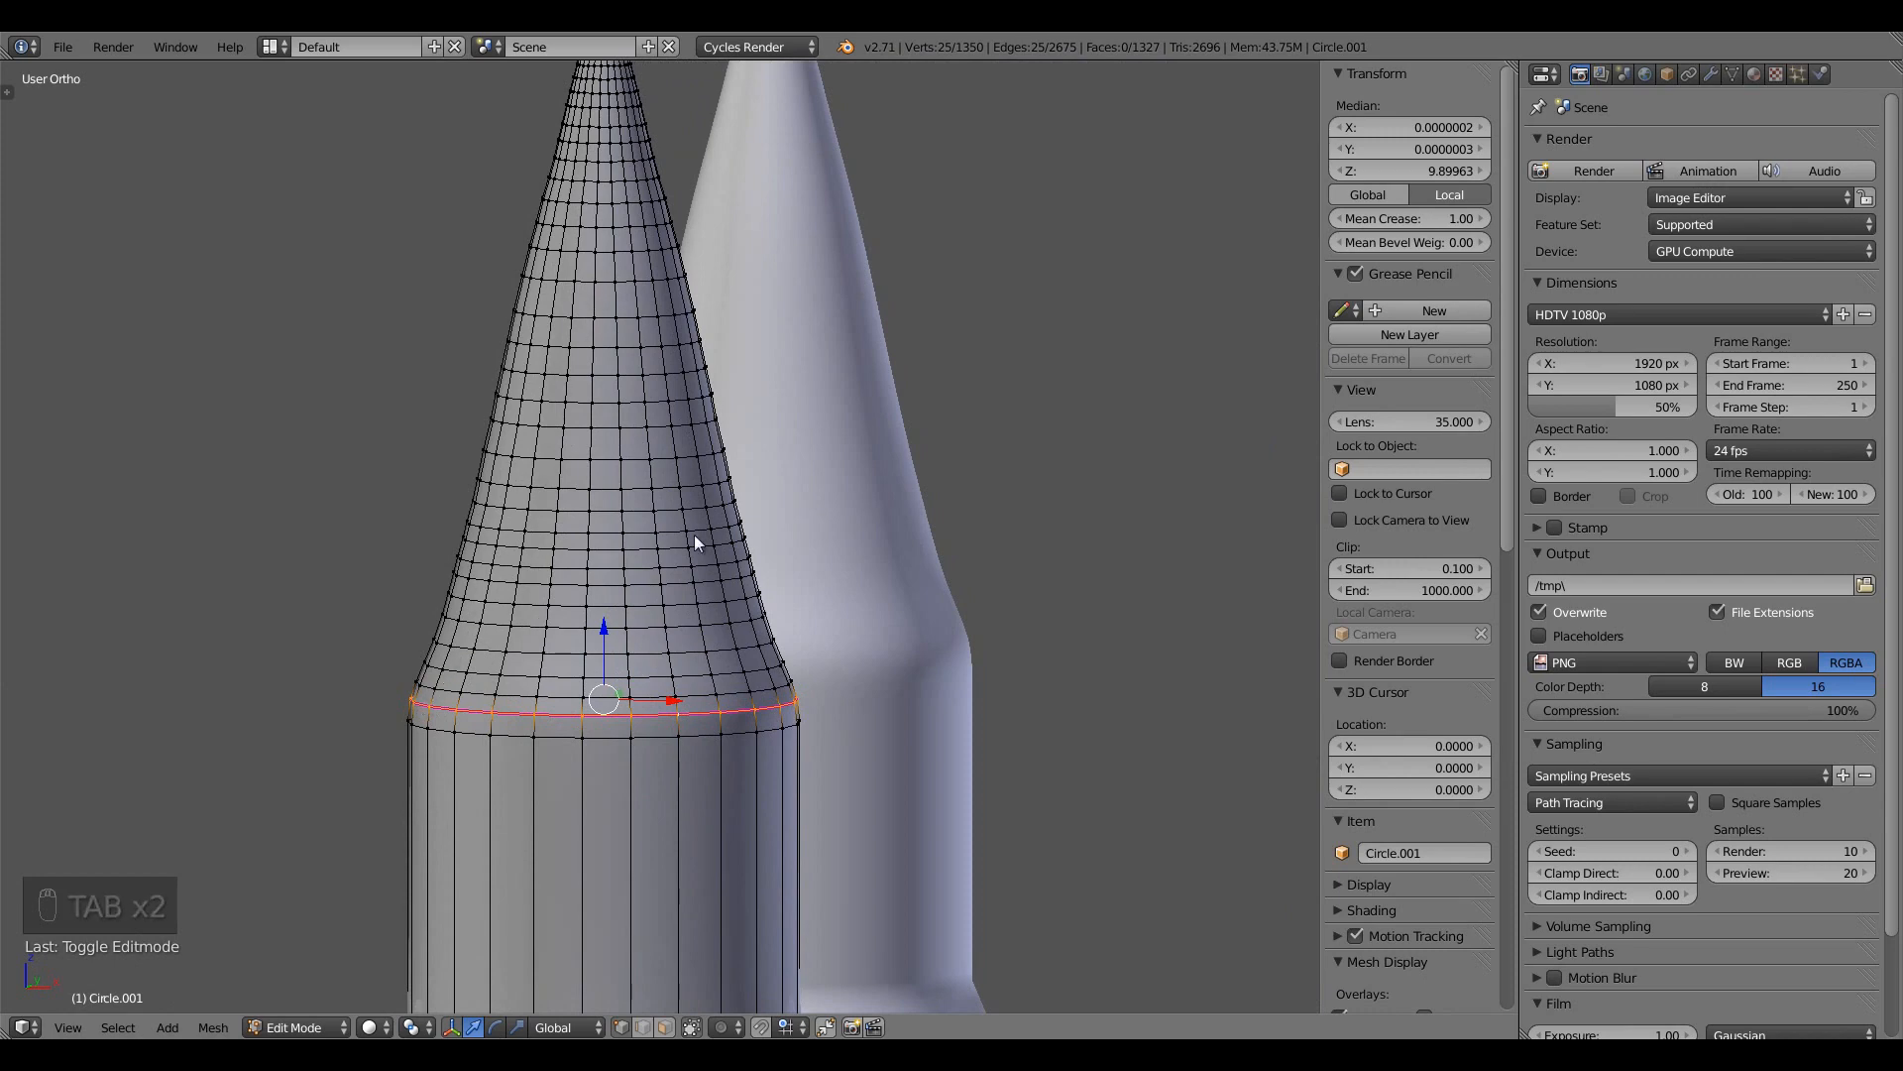
key("Tab")
middle_click_drag(694, 534, 693, 619)
scroll(800, 793, "down", 2)
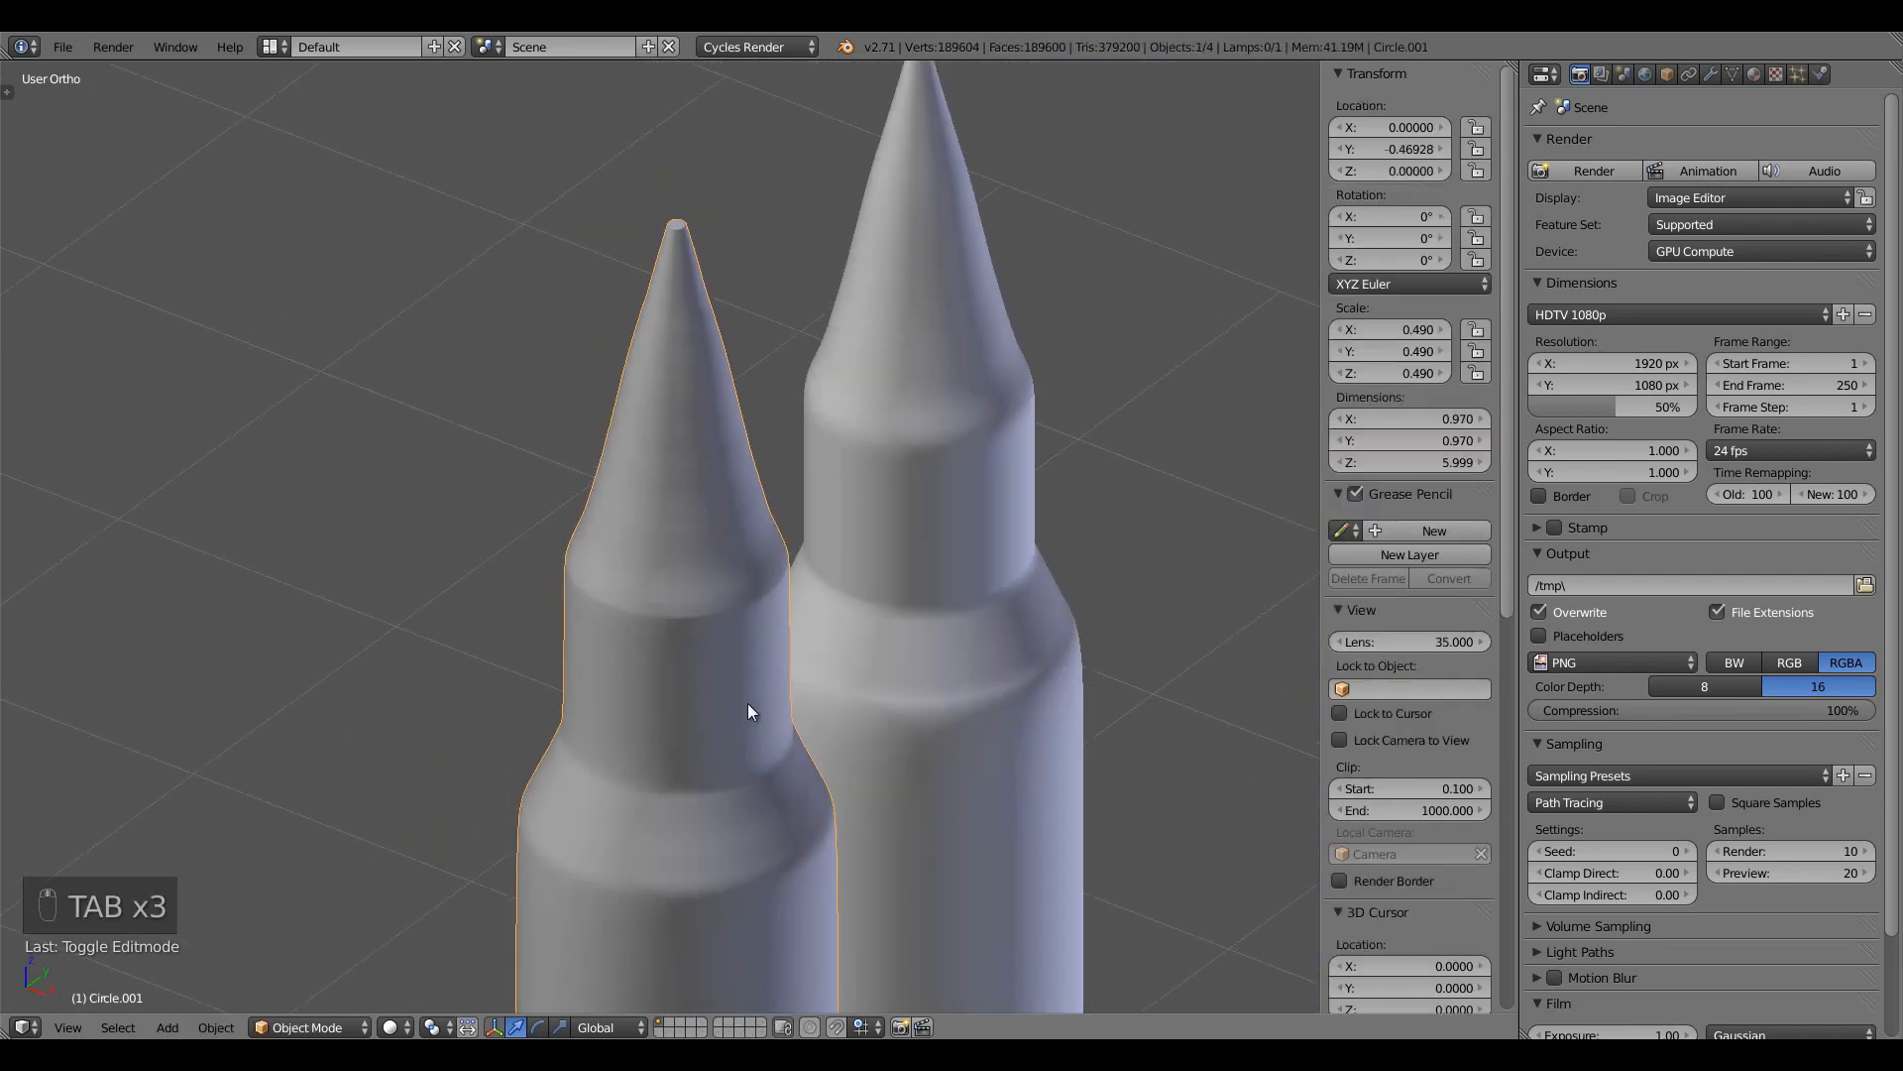
Set the mean crease to 1.00 on the edge loop where the neck meets the shoulder
key("Tab")
right_click(730, 789, "alt")
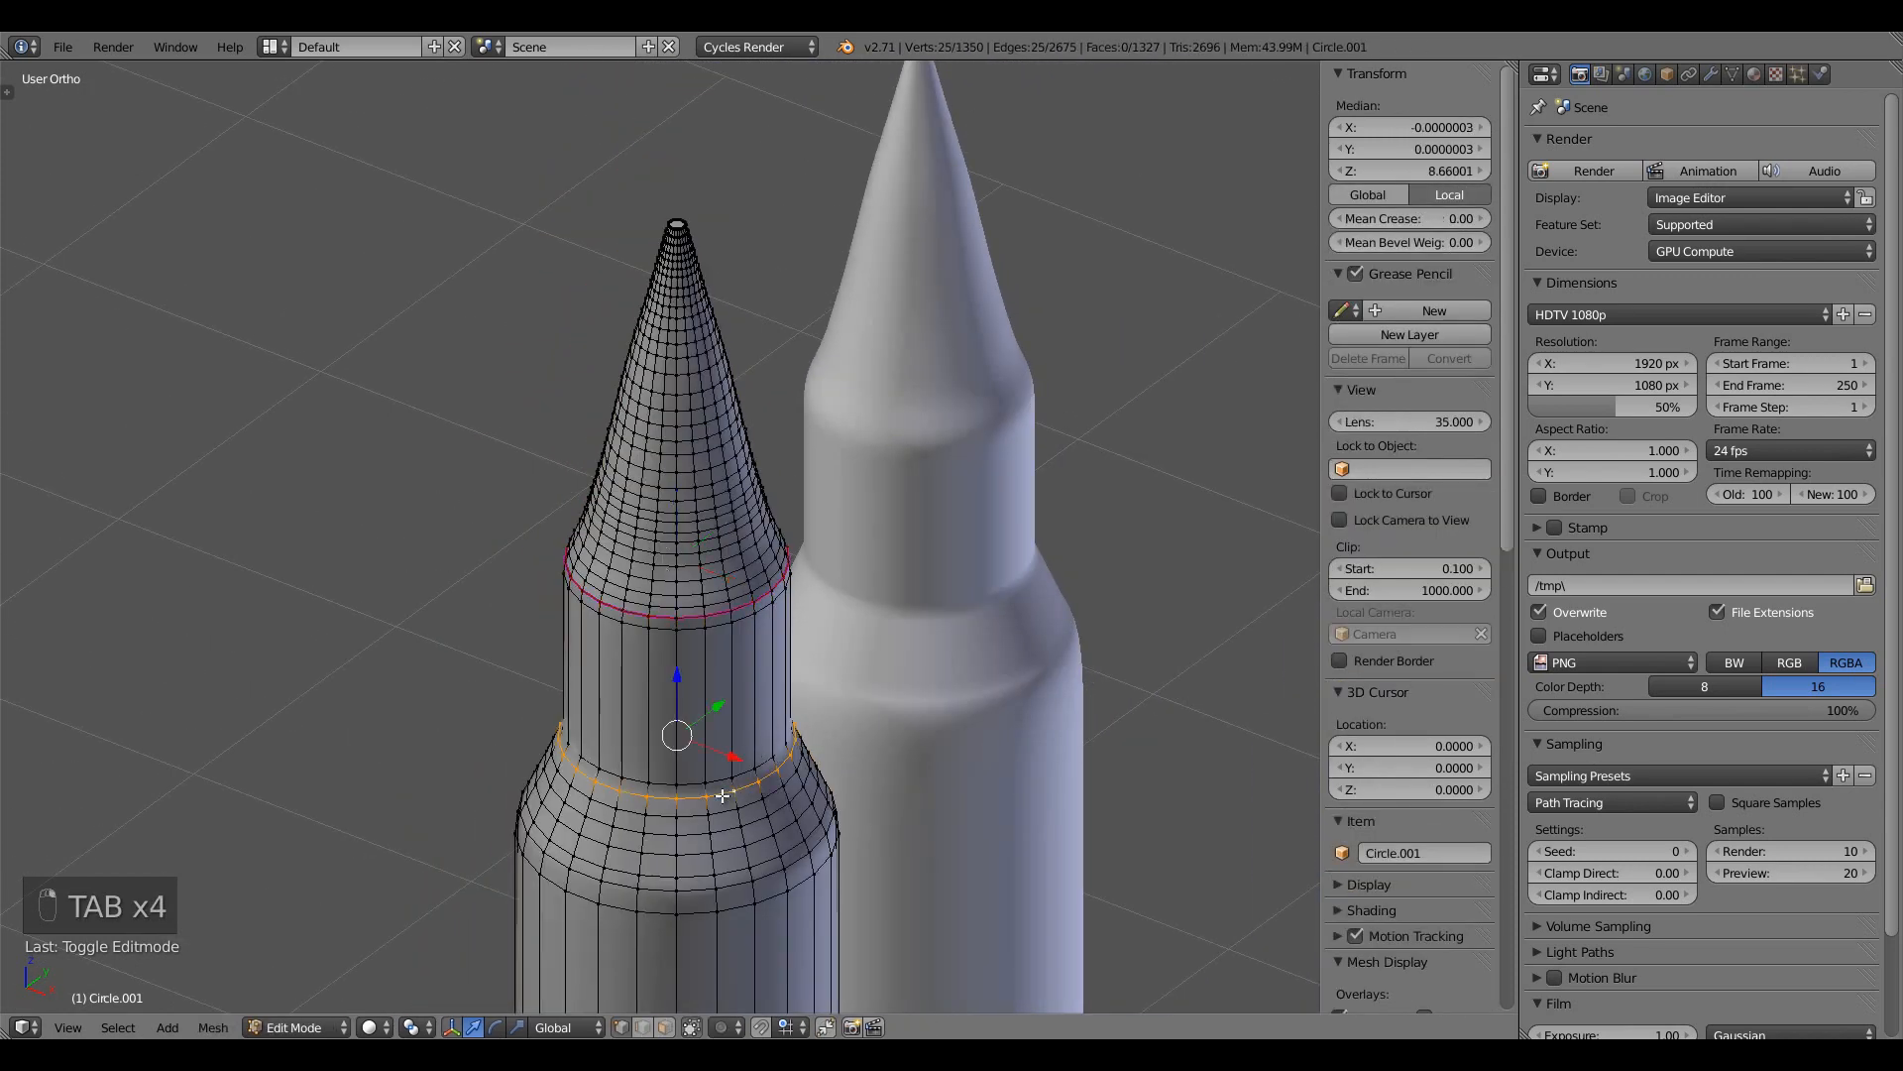
left_click_drag(1386, 218, 74, 278)
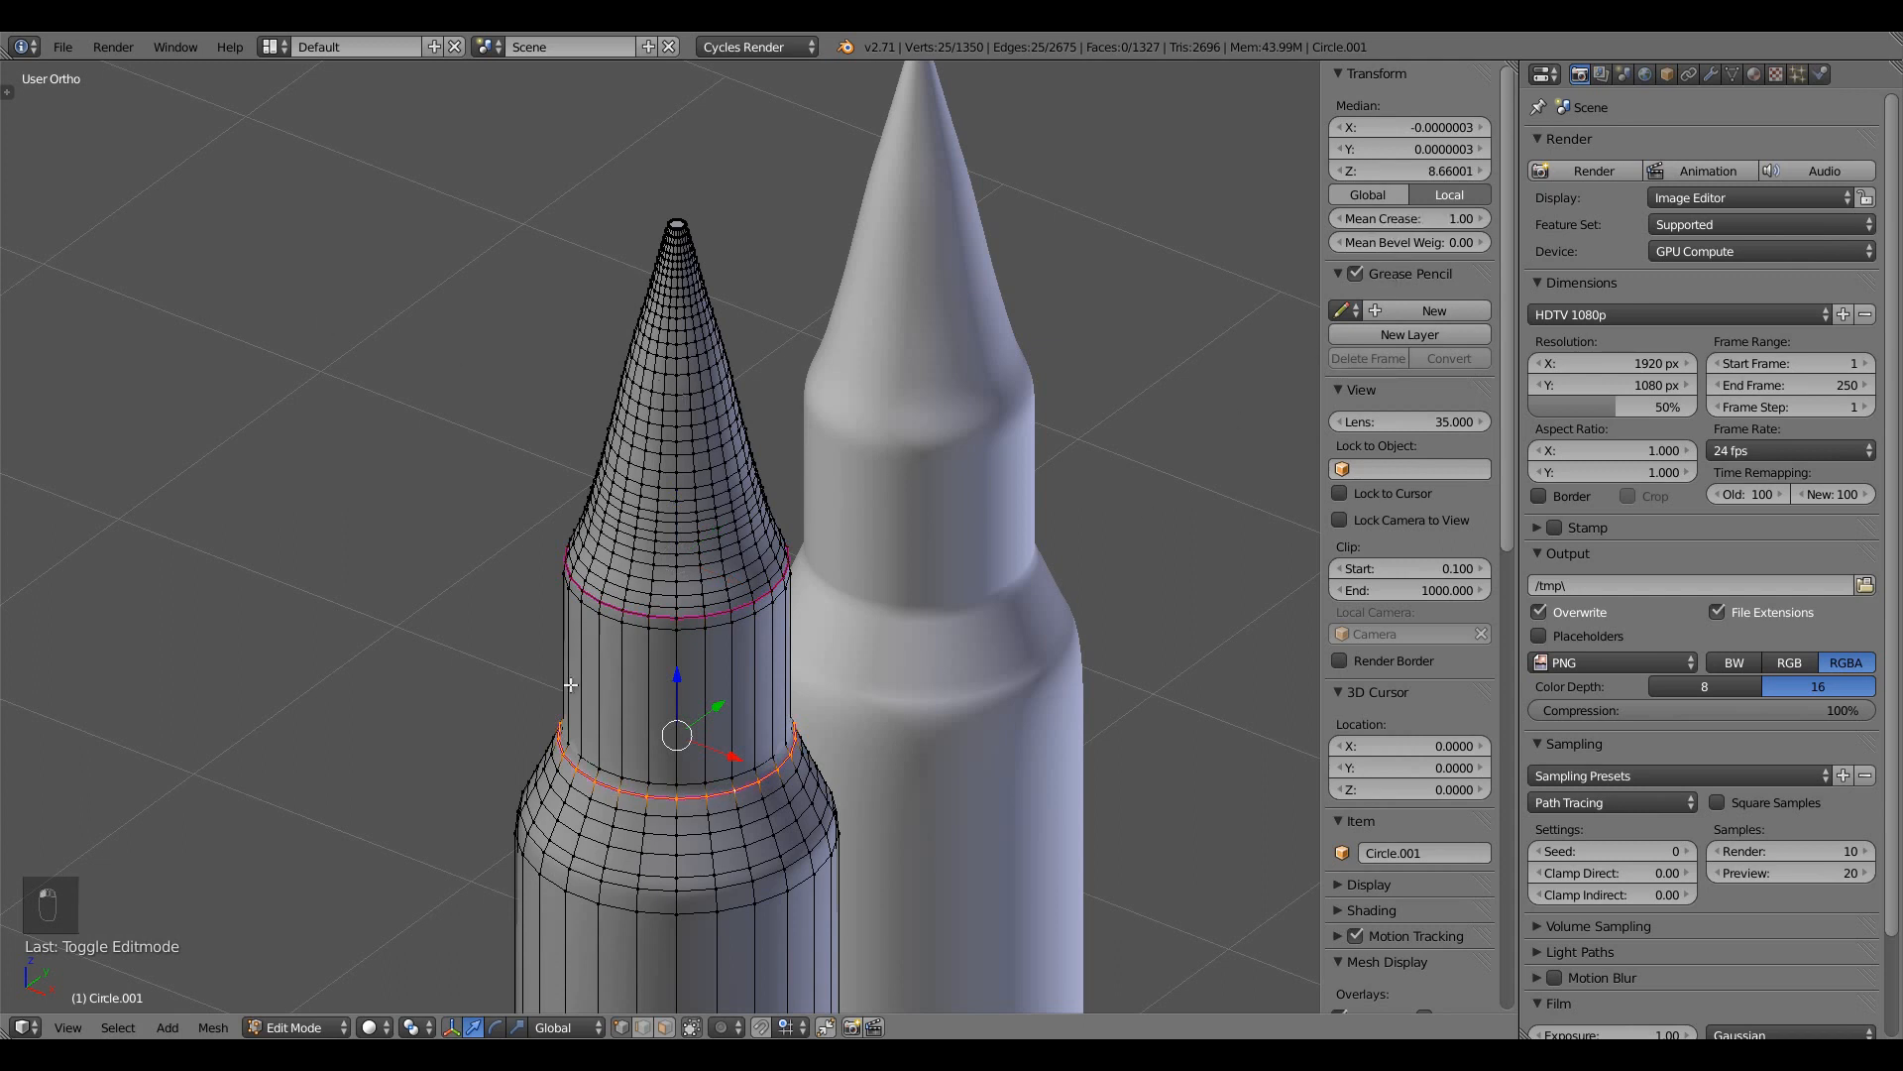
key("Tab")
Set the mean crease to 1.00 on the edge loop where the shoulder meets the case body, and return to Object Mode
scroll(528, 739, "down", 3)
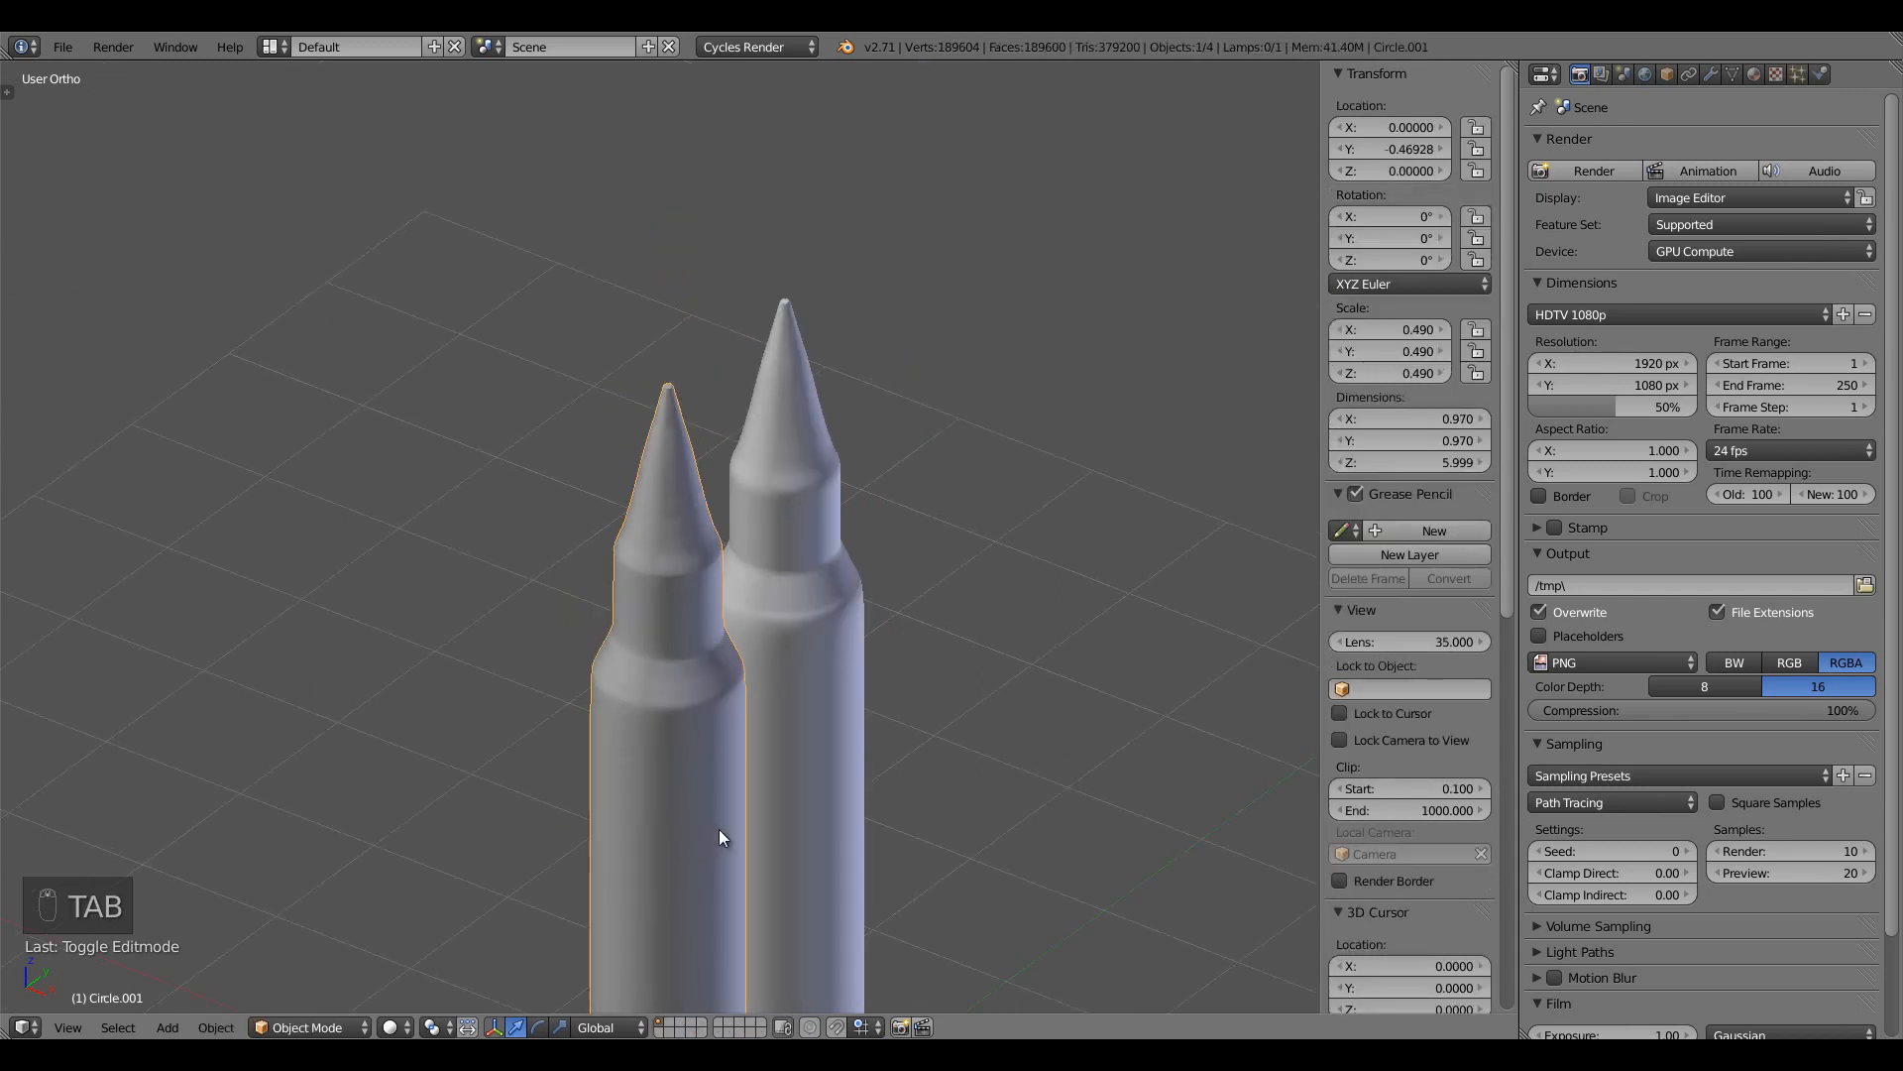
middle_click_drag(724, 815, 741, 666)
scroll(729, 634, "up", 5)
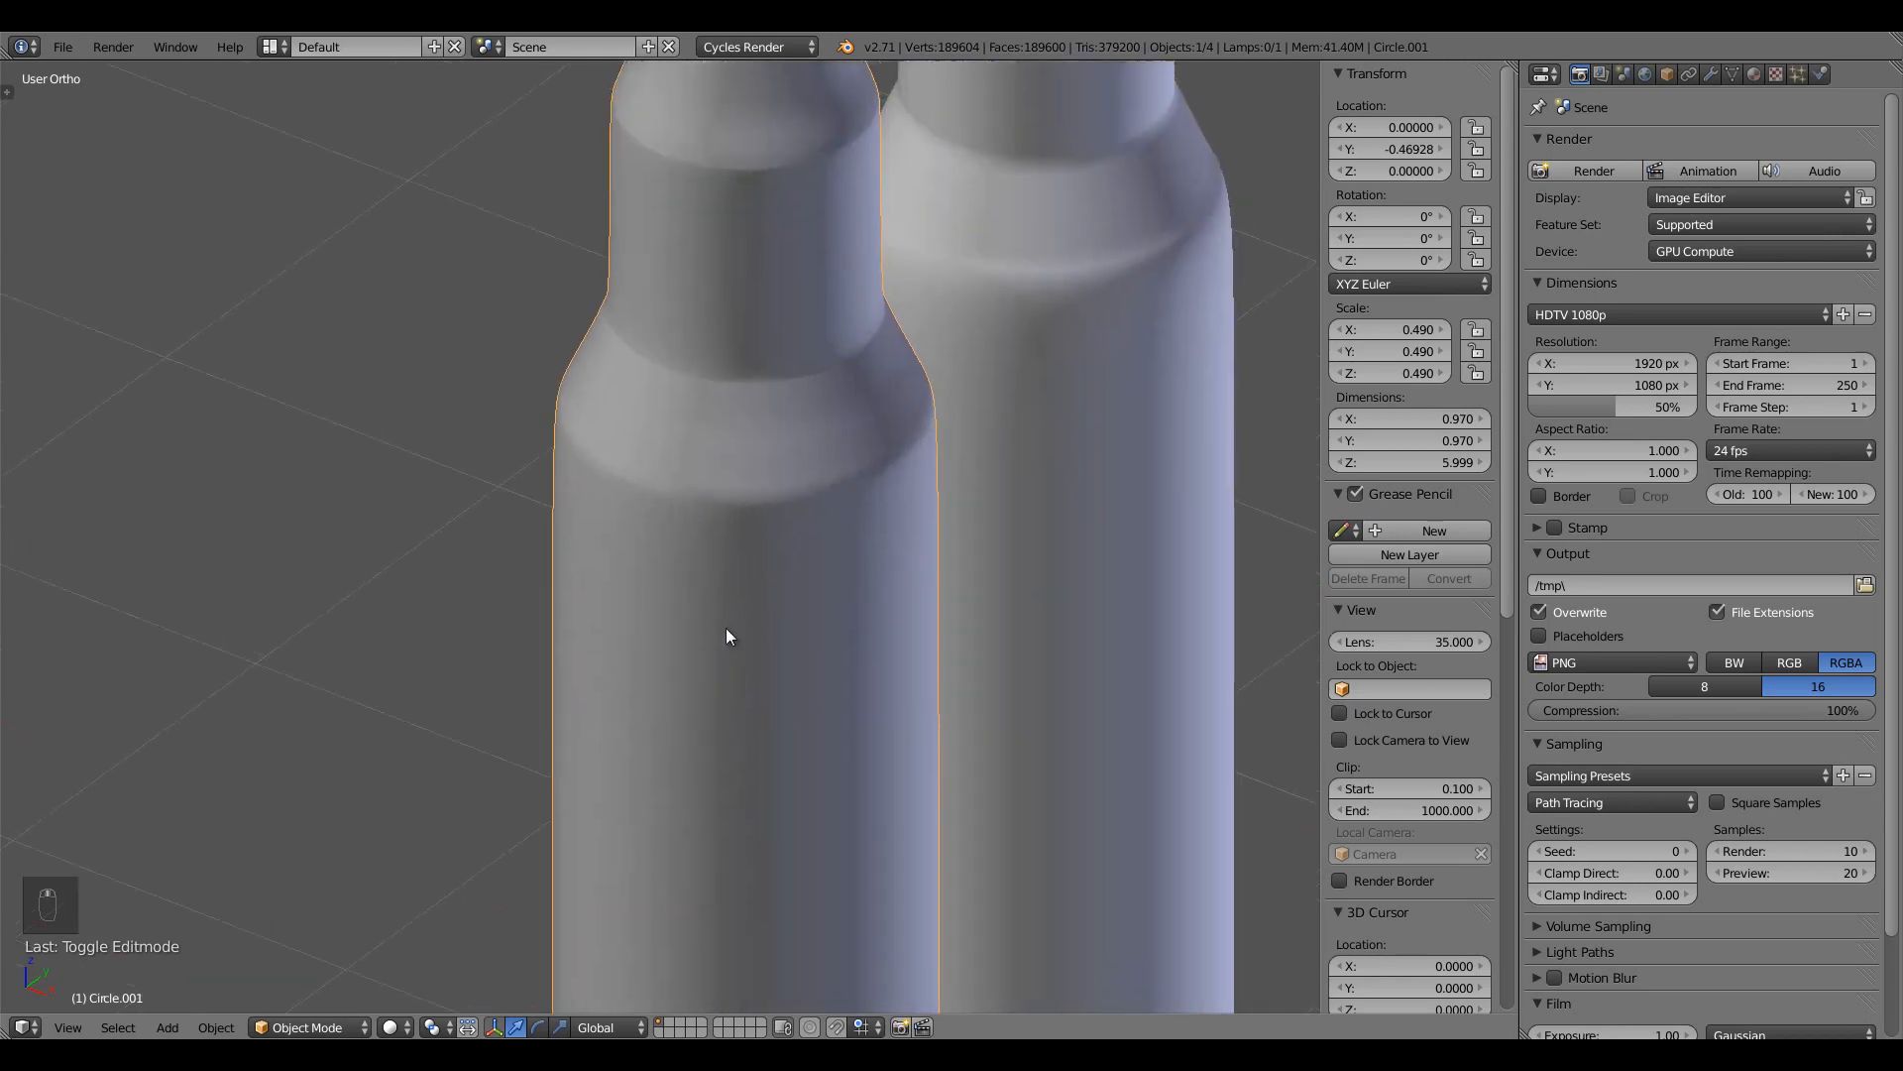
key("Tab")
right_click(735, 523, "alt")
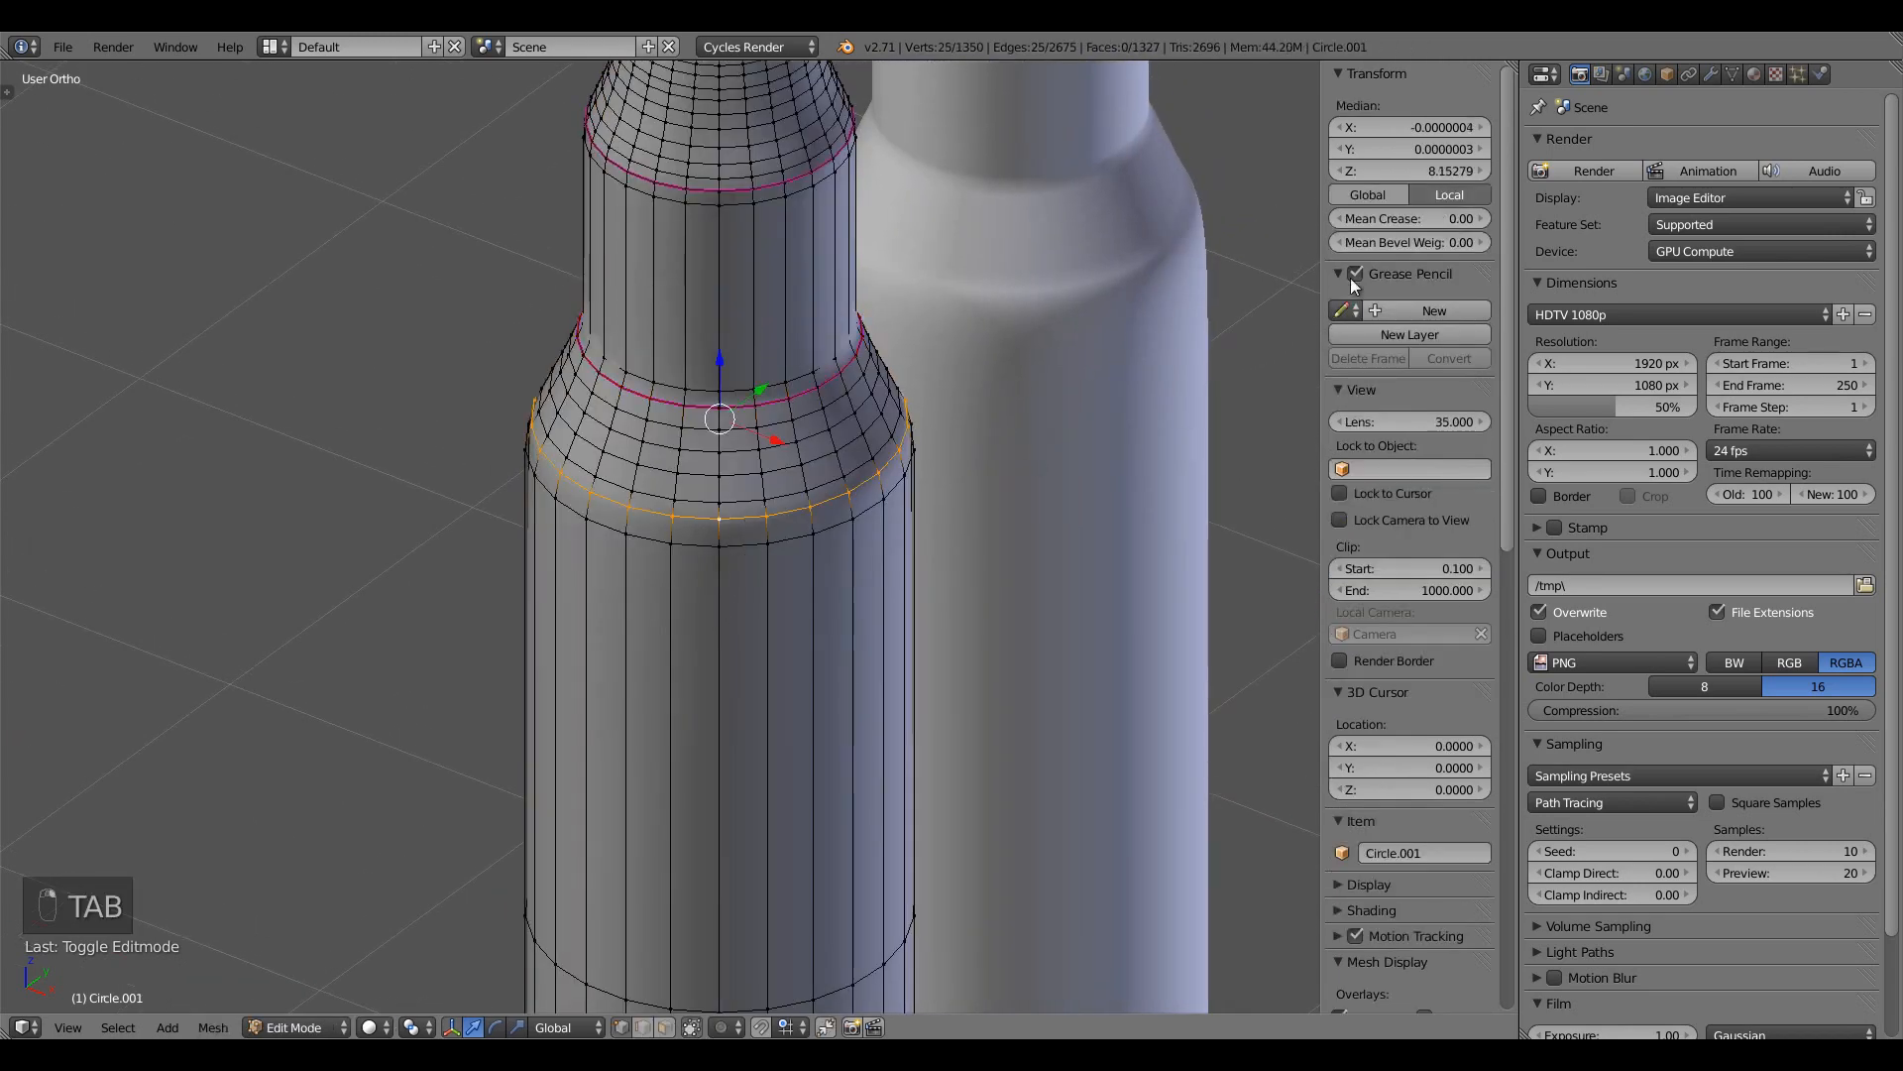
left_click_drag(1383, 223, 1495, 228)
left_click(1402, 218)
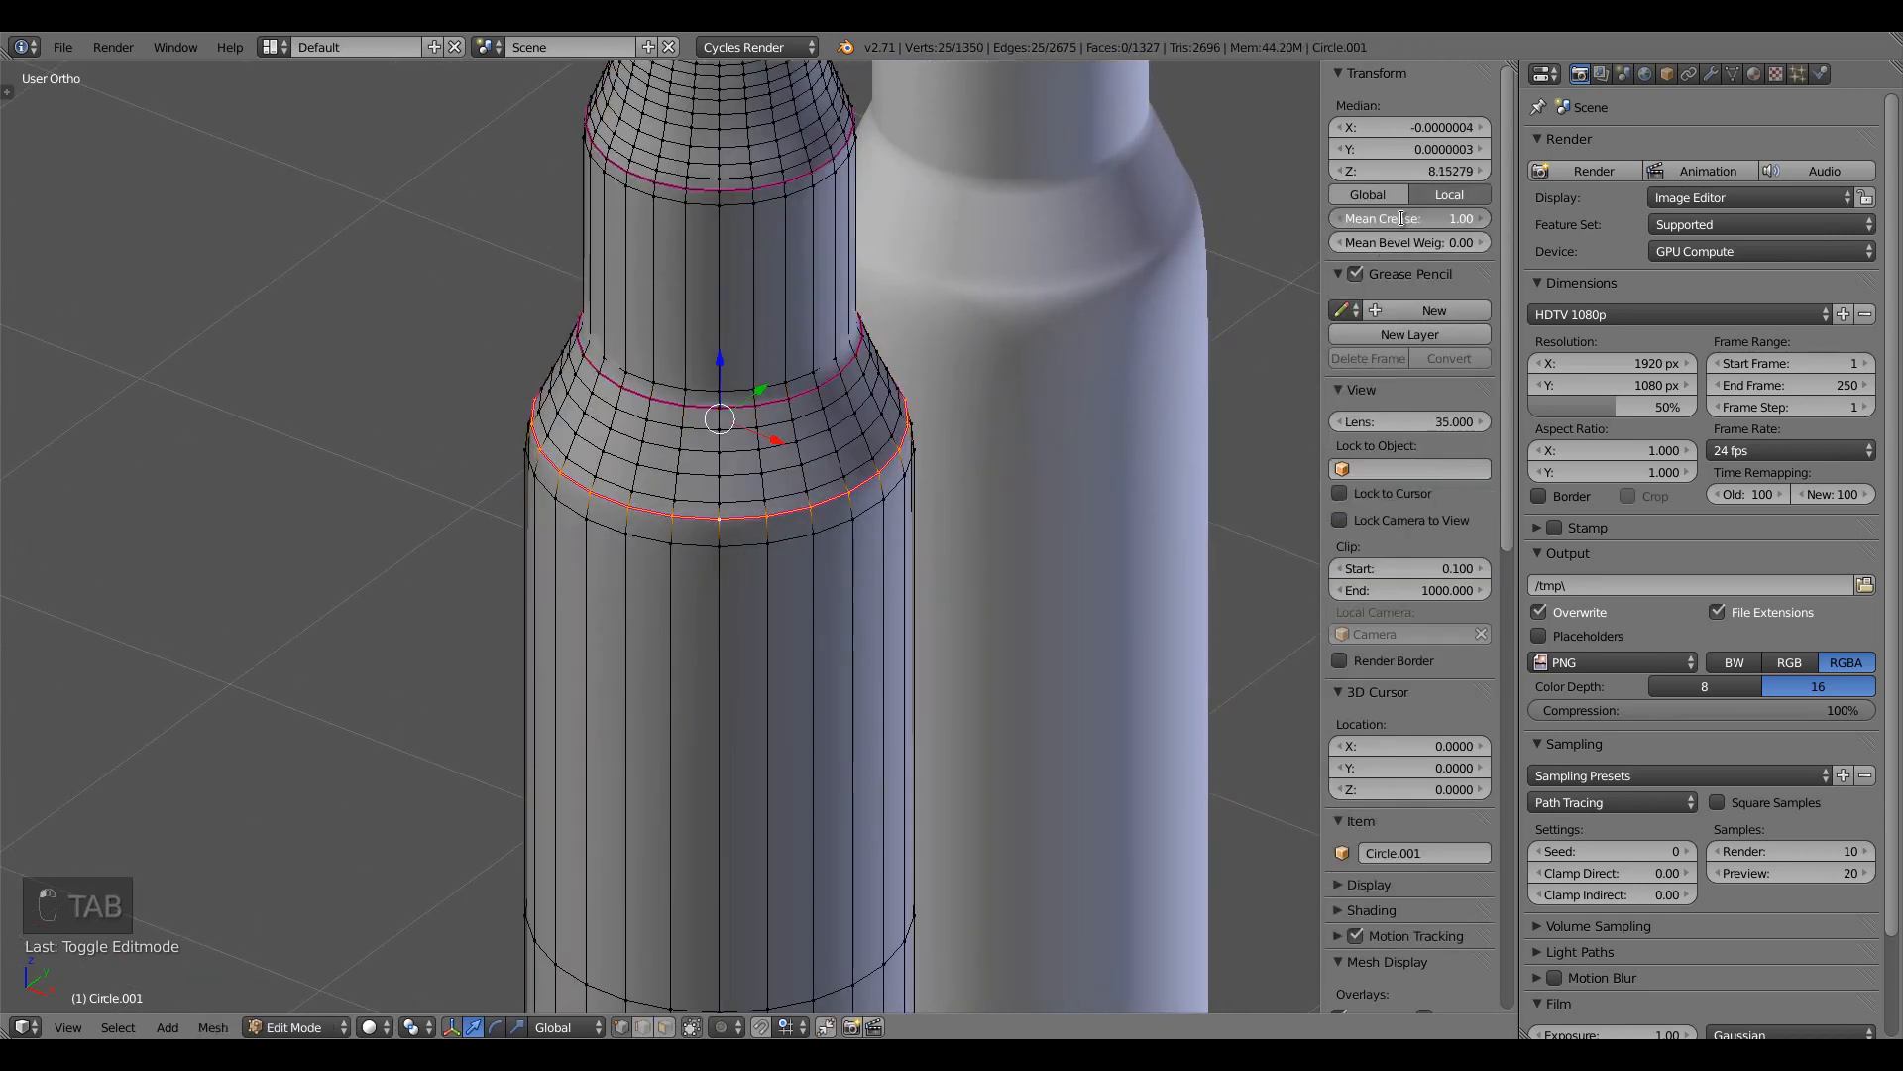
key("Return")
key("Tab")
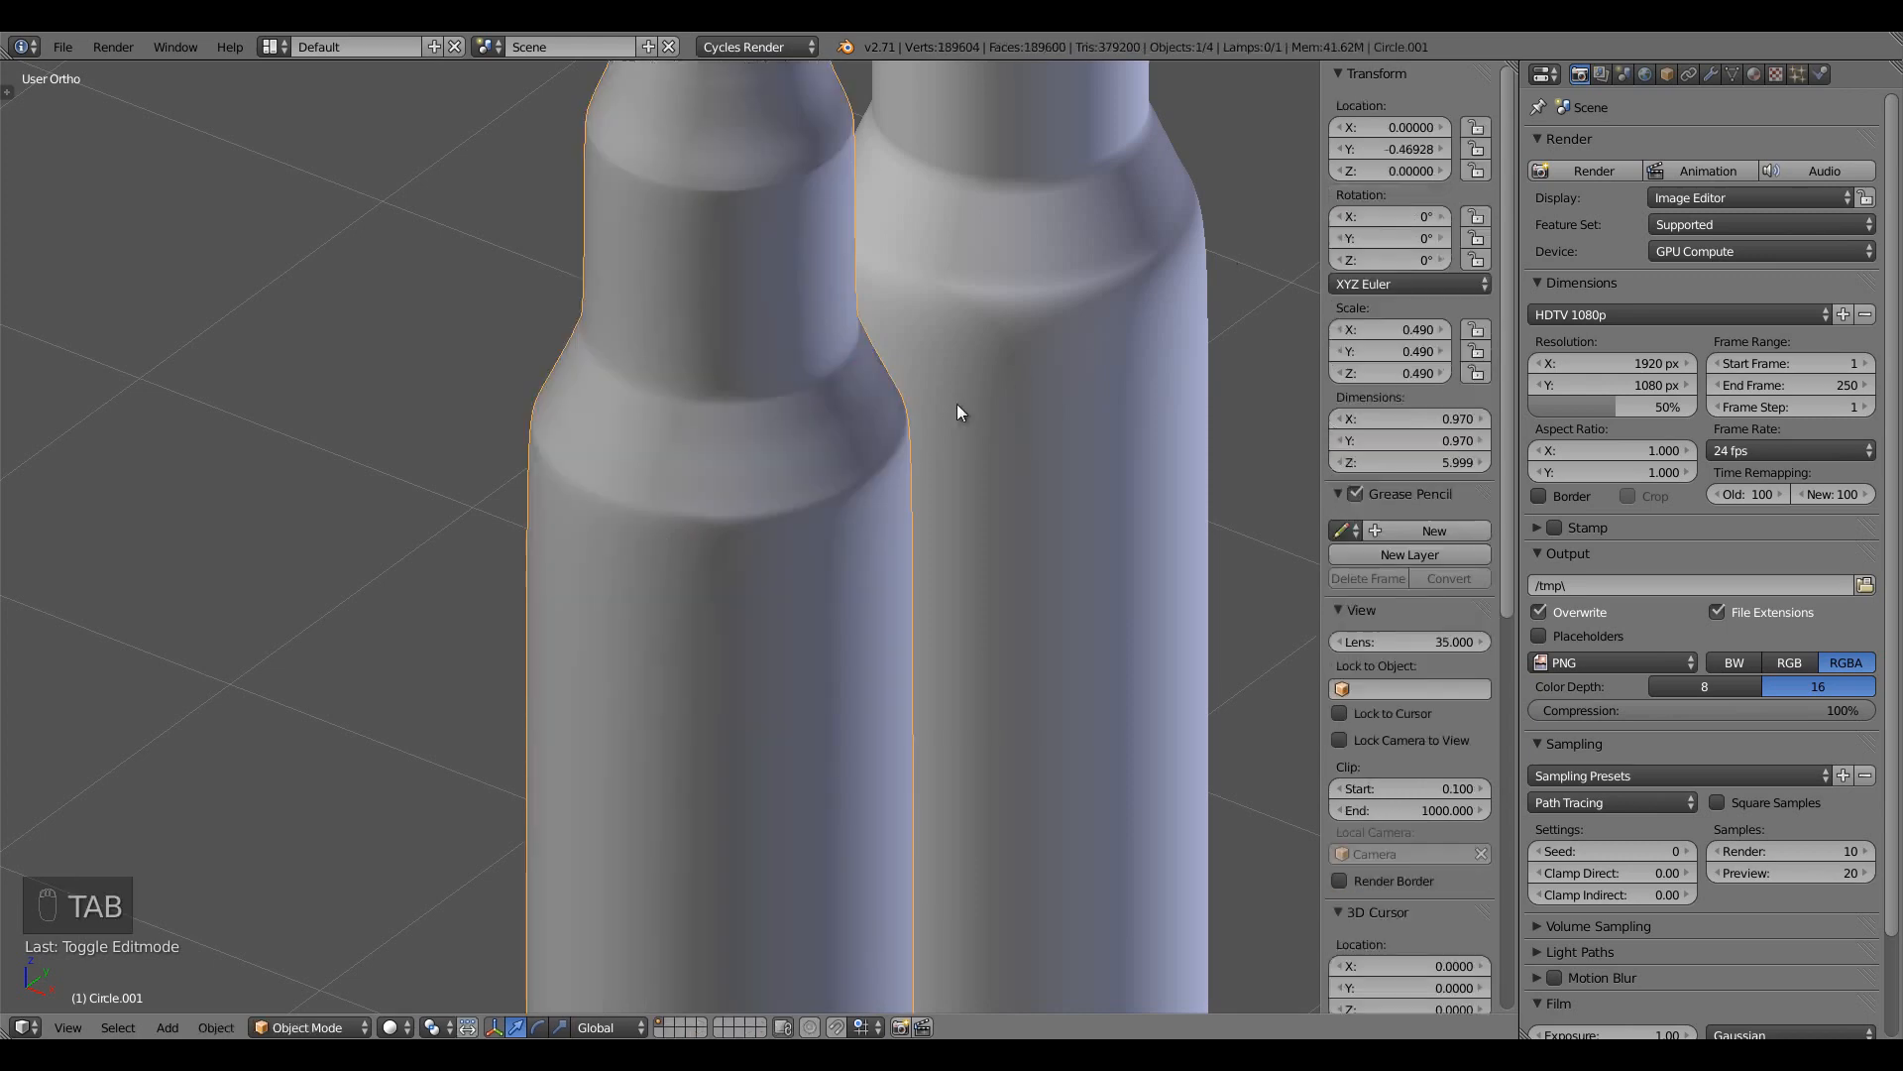
key("Tab")
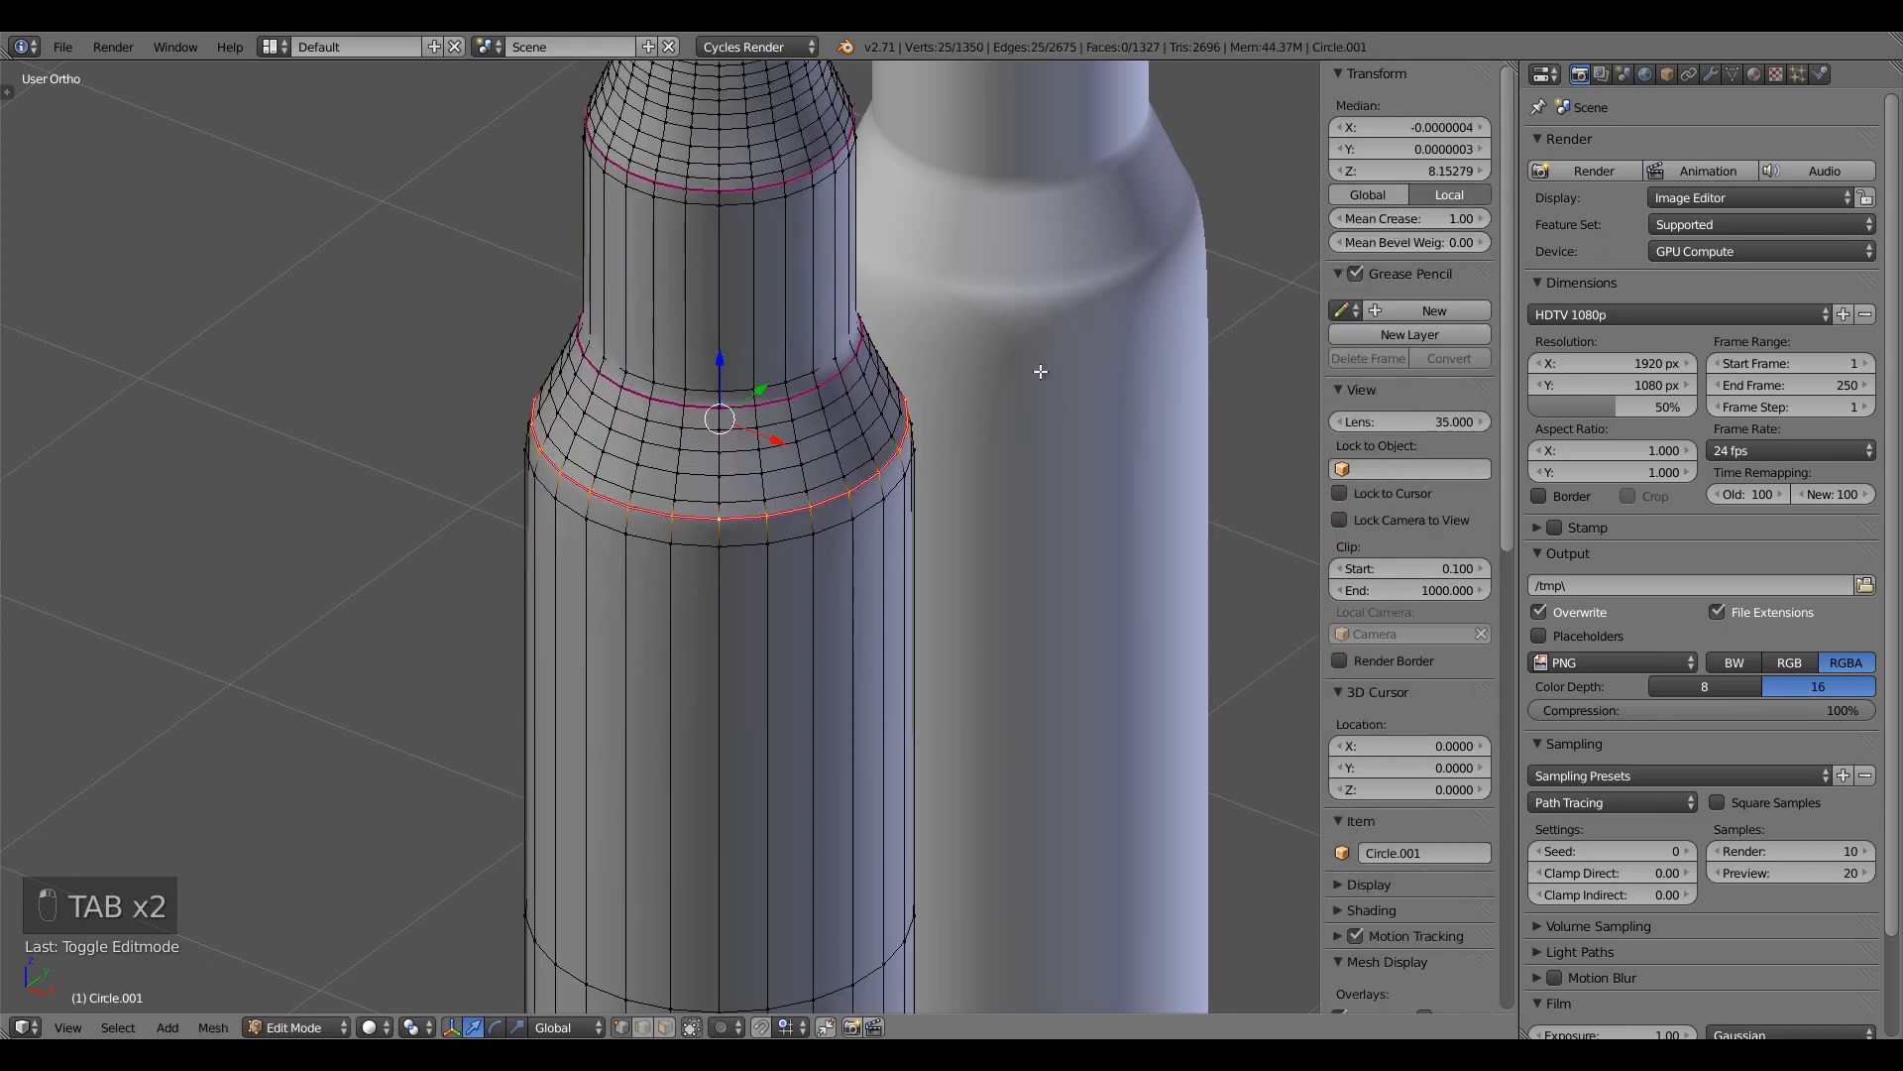
key("Tab")
scroll(823, 702, "down", 8)
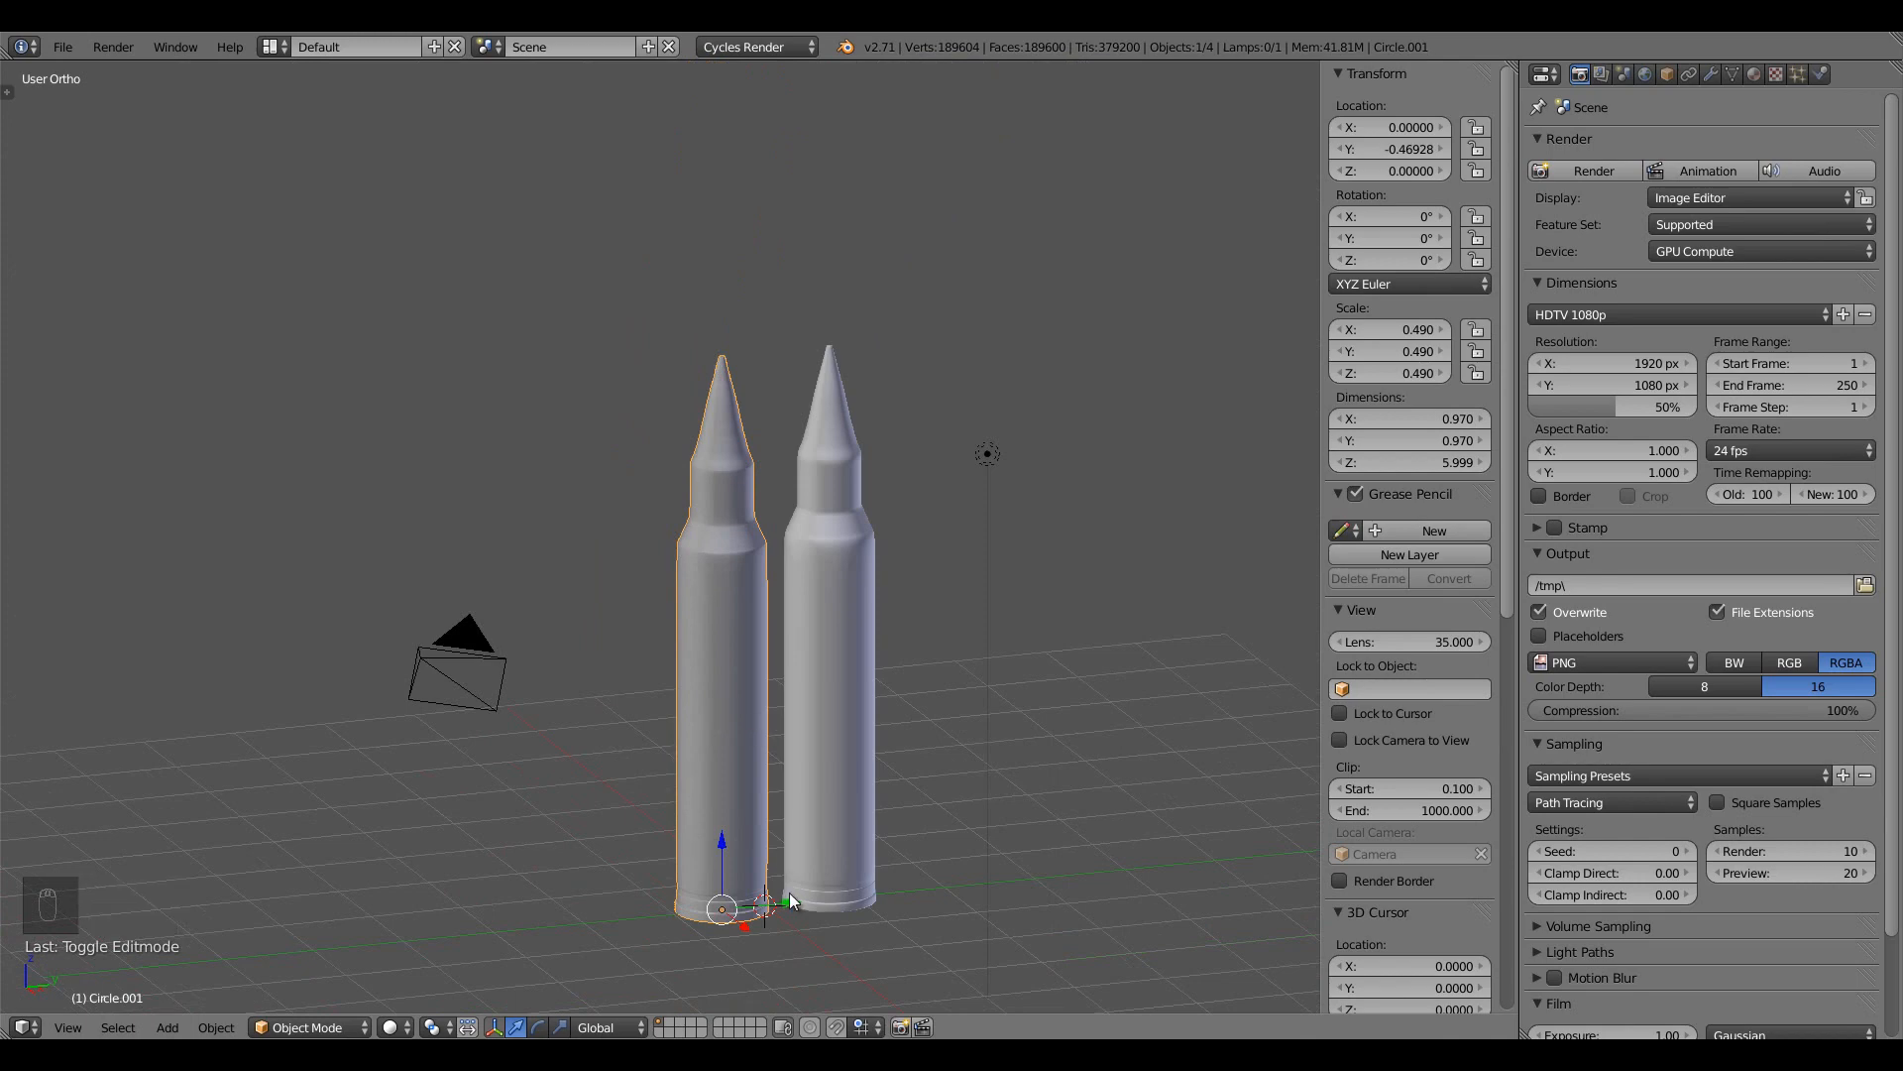
Compare the new cartridge with the reference cartridge in perspective view, leaving only the new one selected
right_click(811, 716, "shift")
key("KP_Decimal")
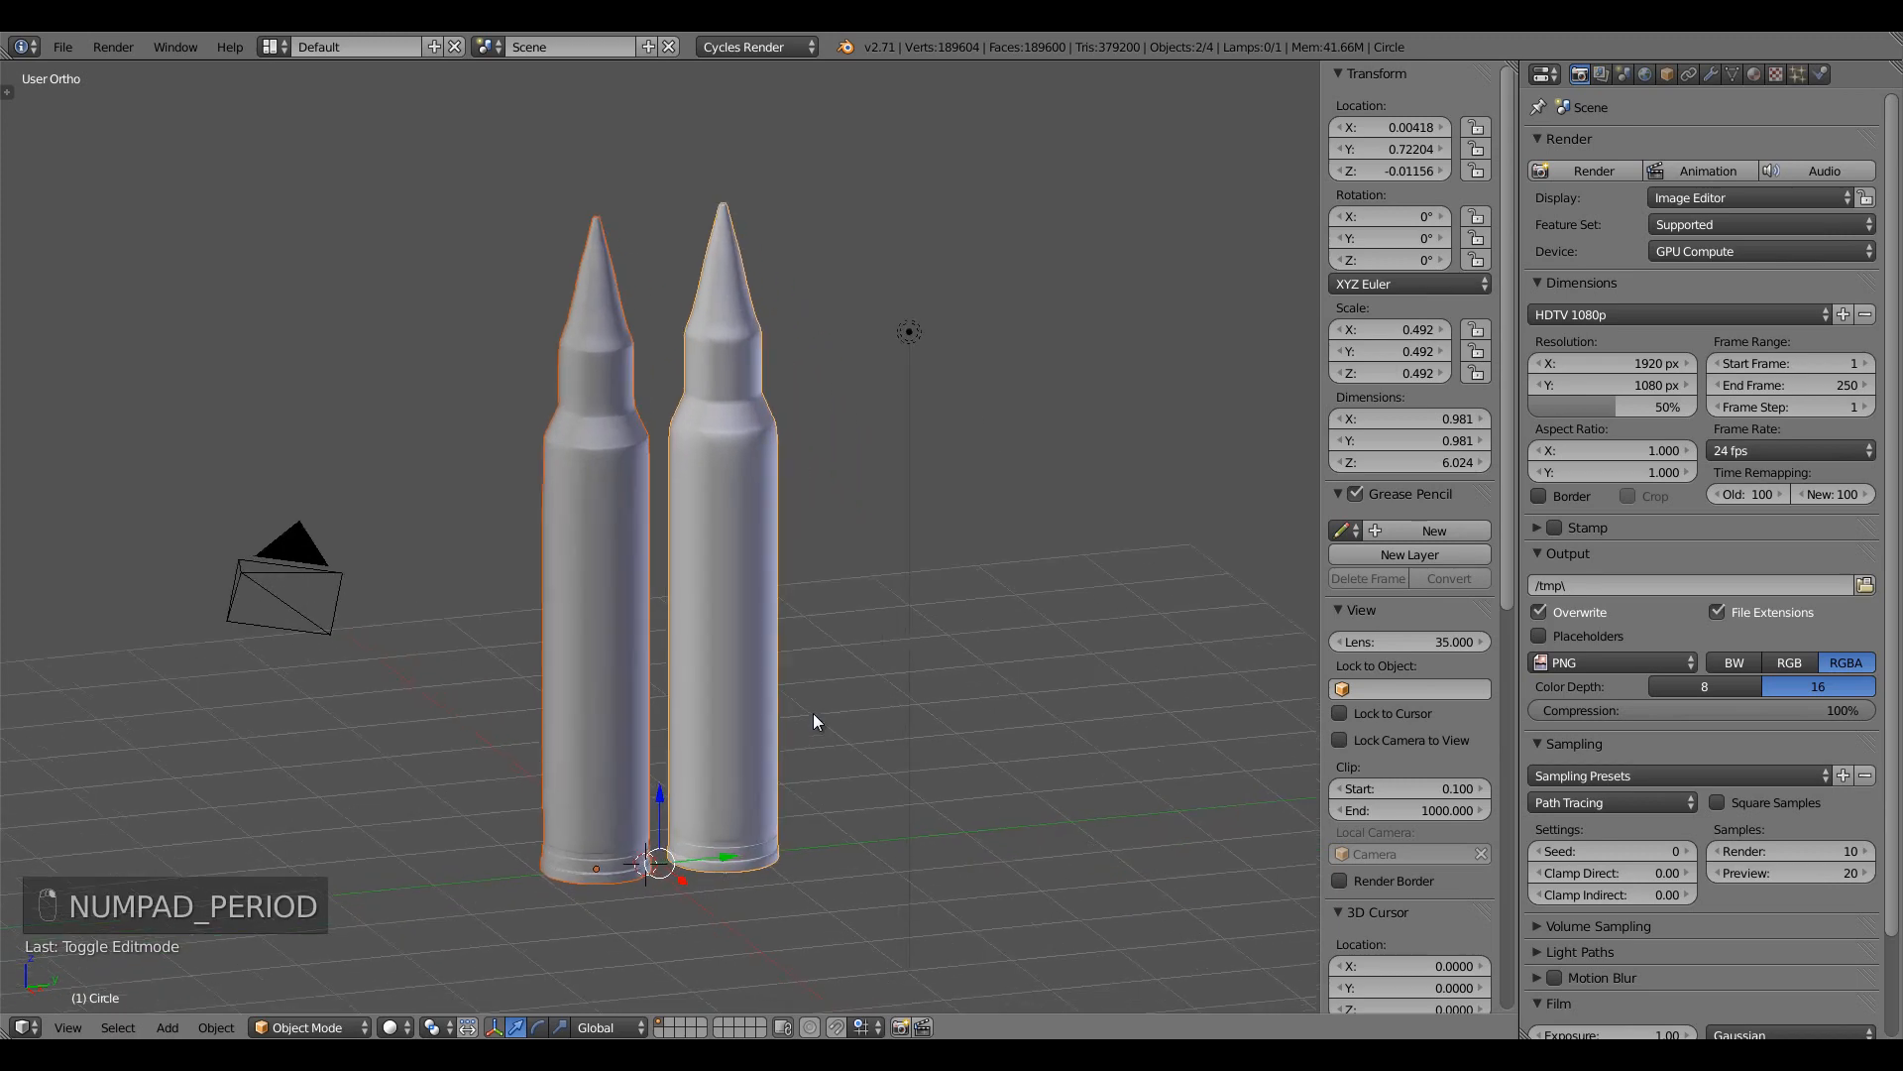
key("KP_5")
key("Tab")
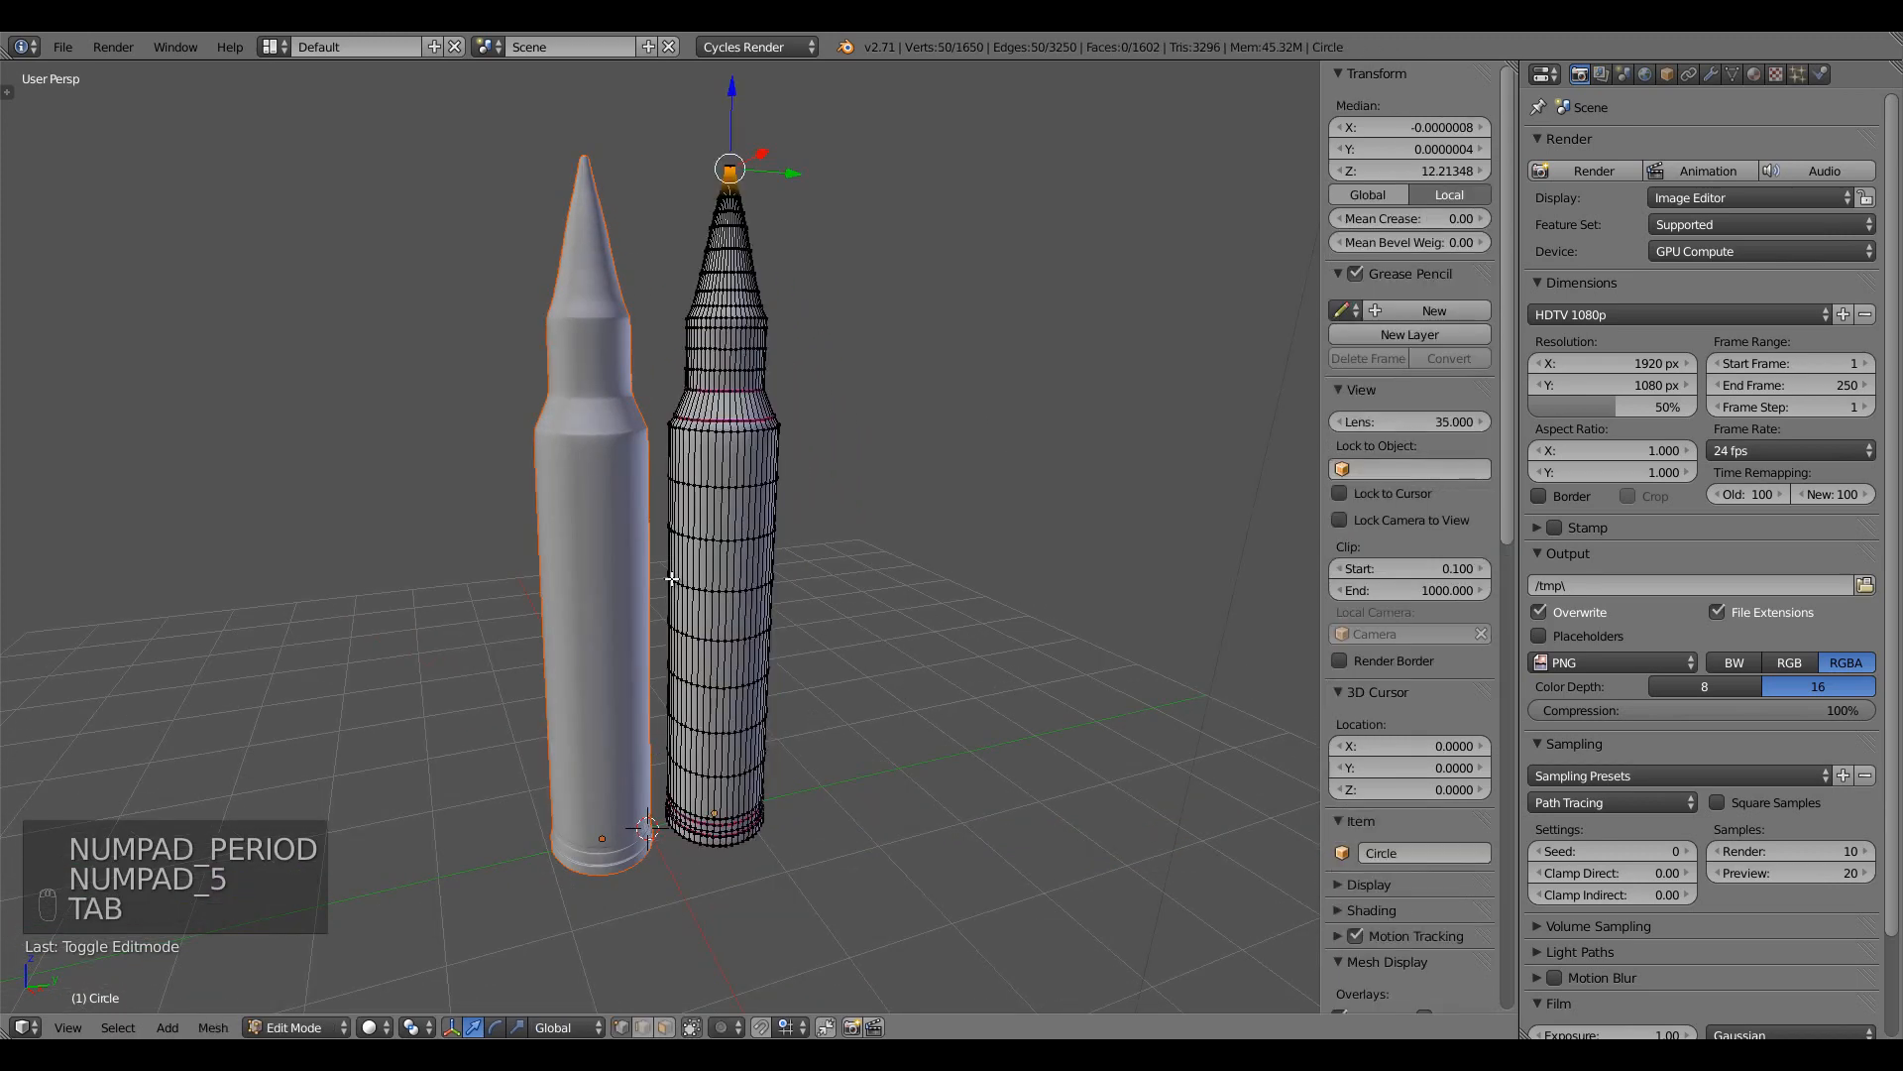
key("Tab")
key("a")
key("a")
key("a")
right_click(583, 544)
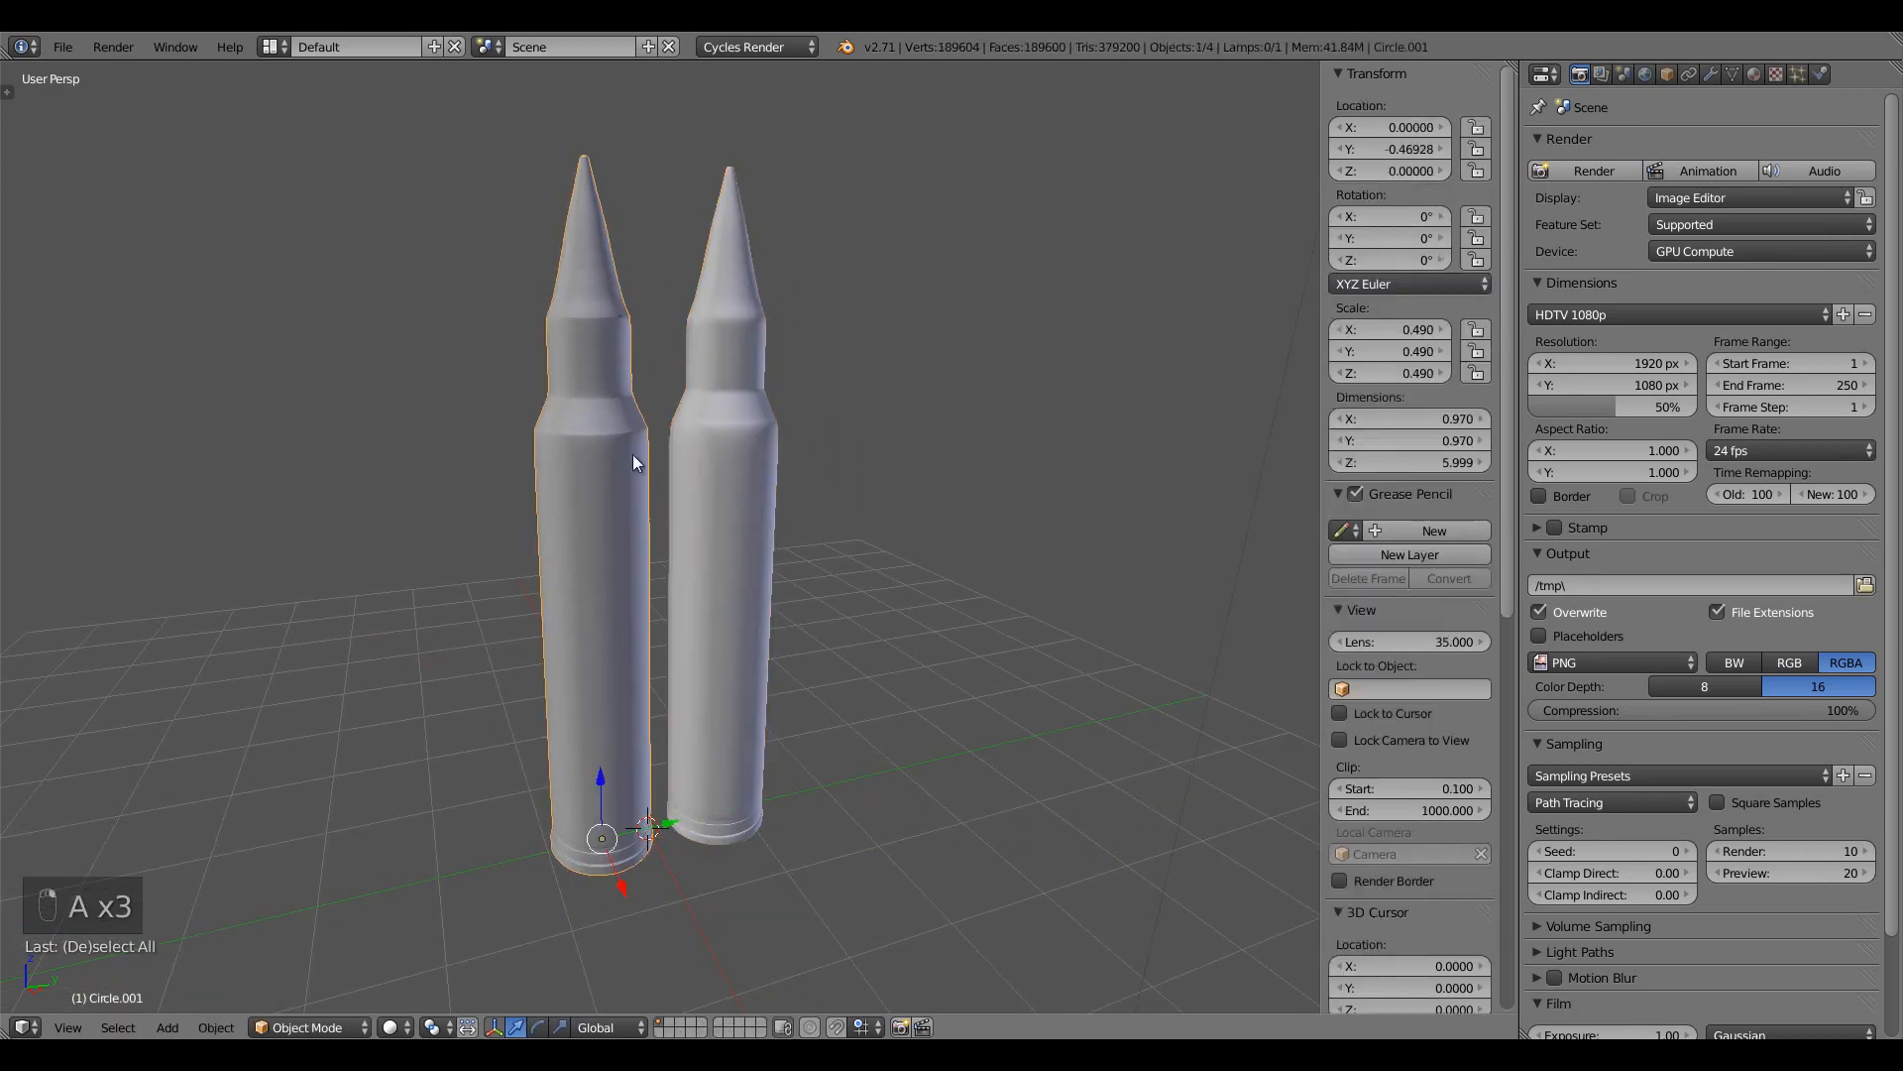
middle_click_drag(666, 593, 764, 586)
scroll(668, 430, "up", 5)
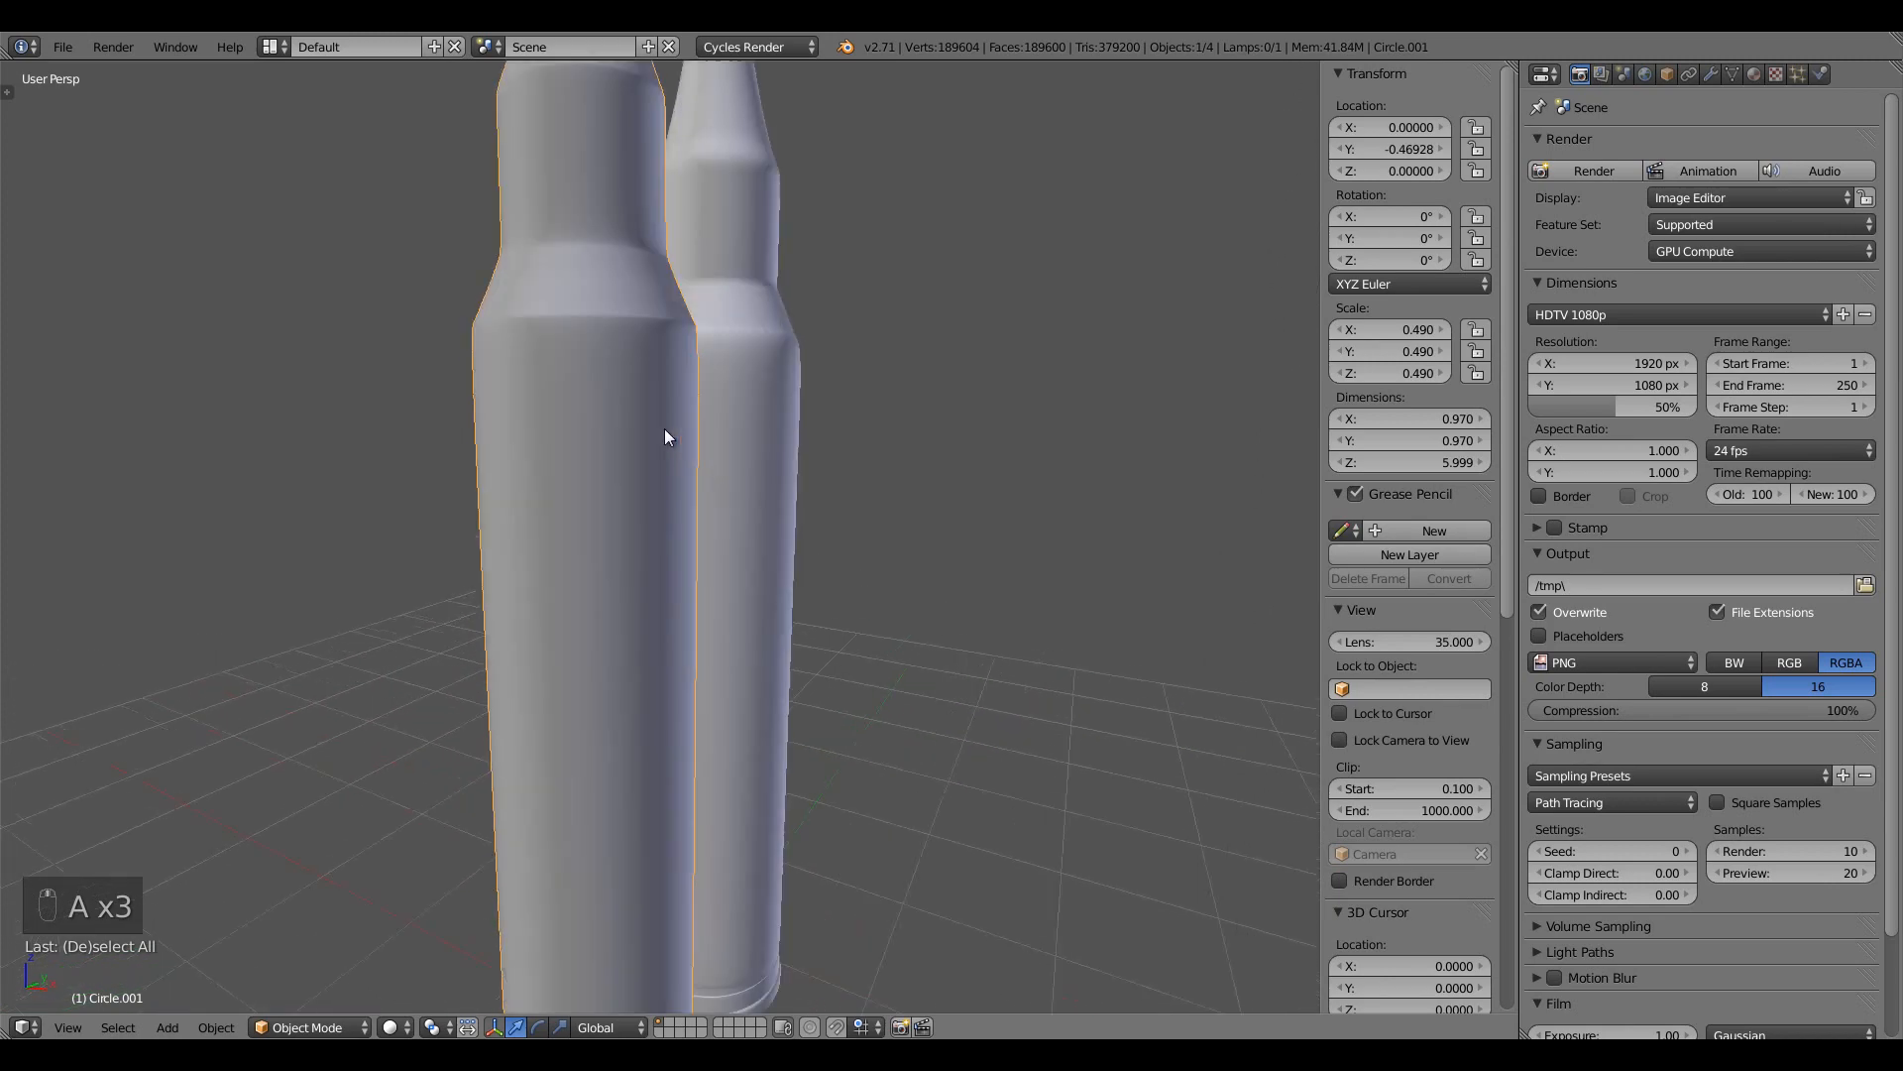
scroll(793, 884, "down", 6)
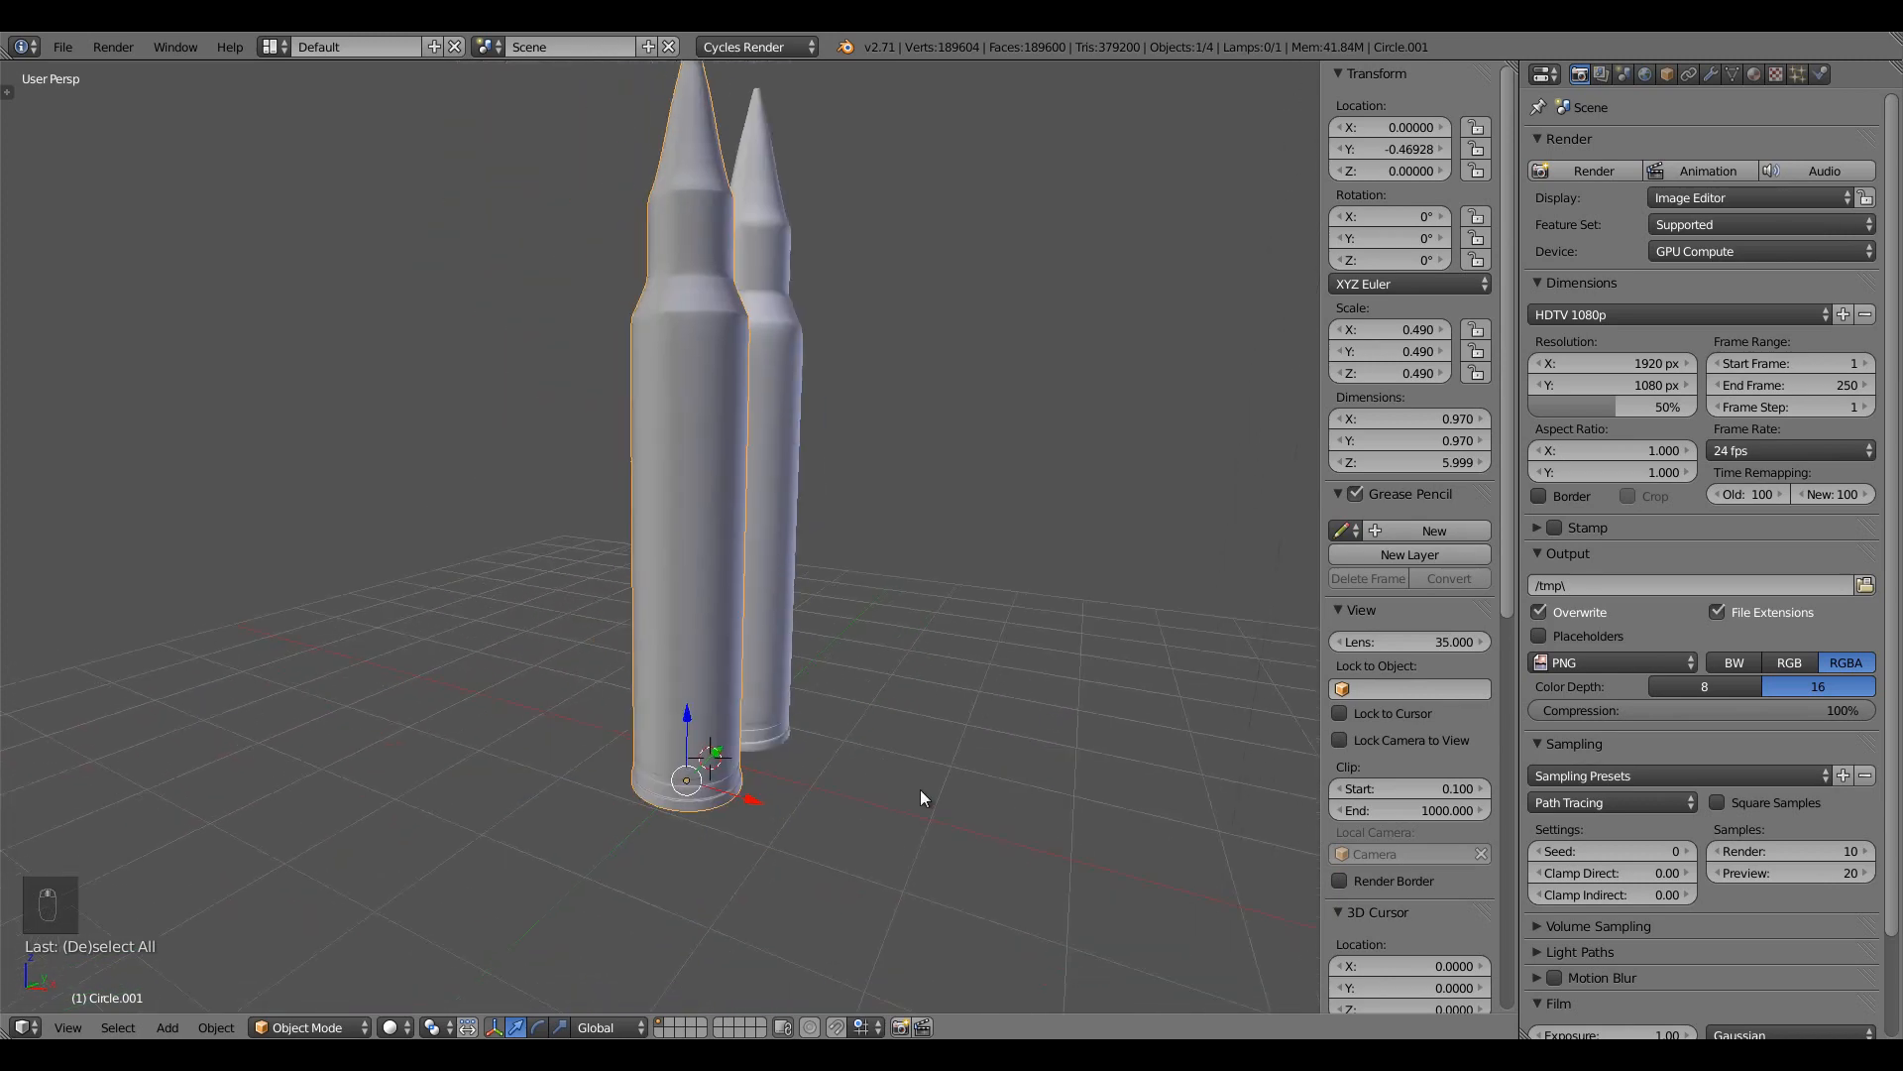
In Edit Mode, select the cartridge's round base face and frame it in bottom orthographic view
middle_click_drag(920, 789, 969, 698)
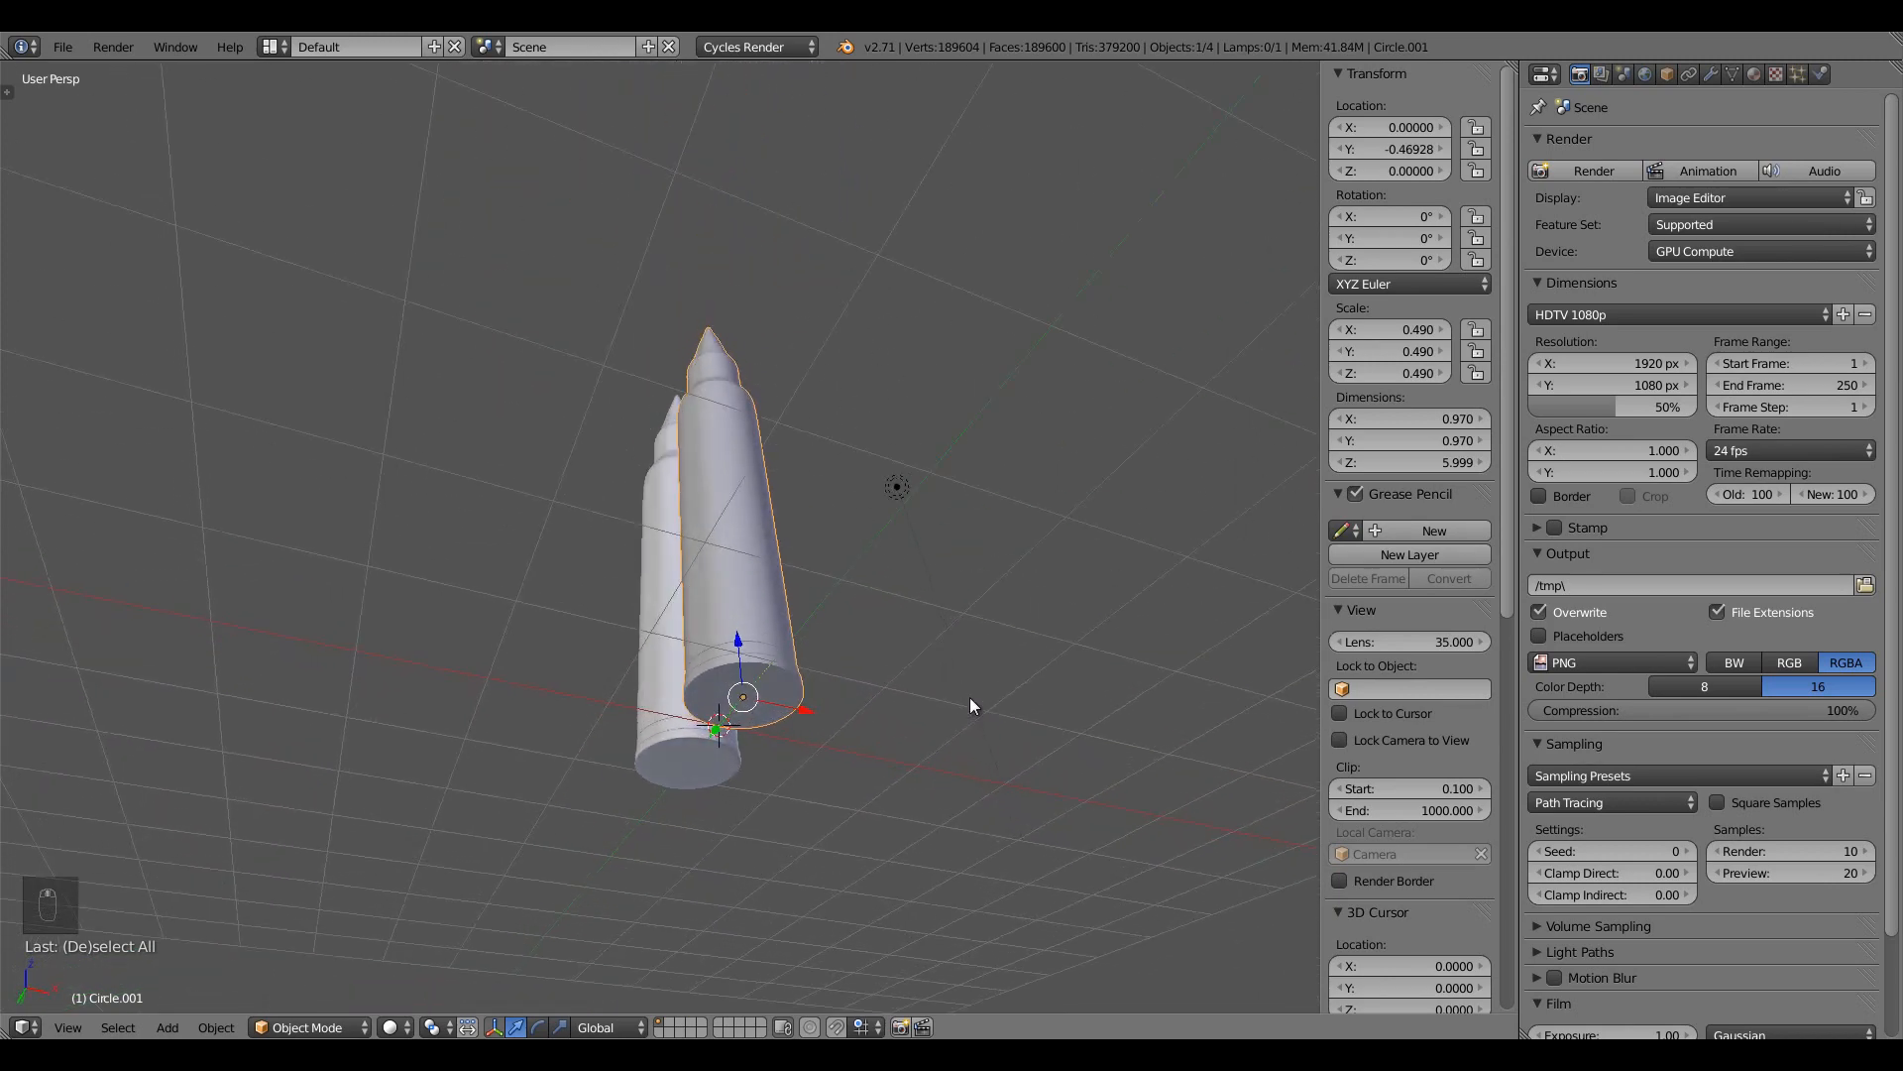
key("ctrl+KP_7")
key("KP_Decimal")
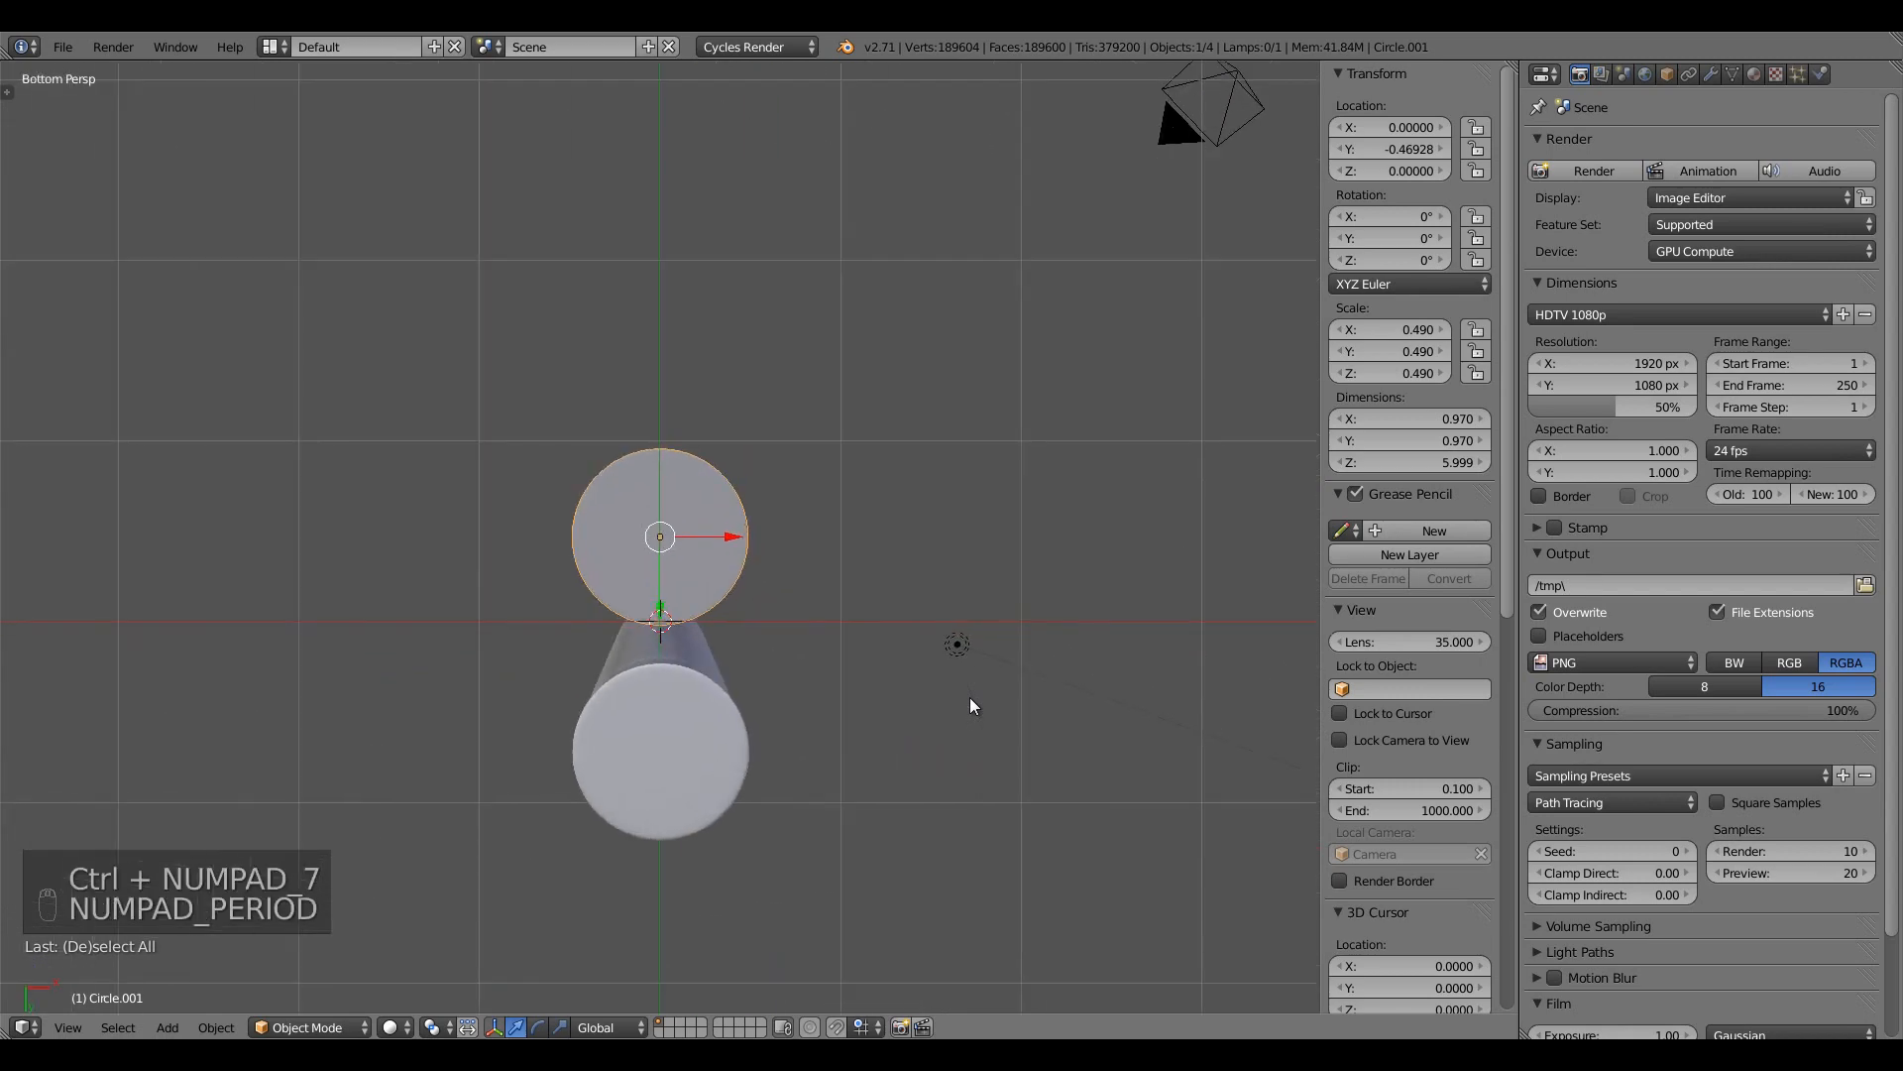
key("KP_5")
scroll(801, 599, "up", 4)
key("Tab")
scroll(790, 610, "up", 3)
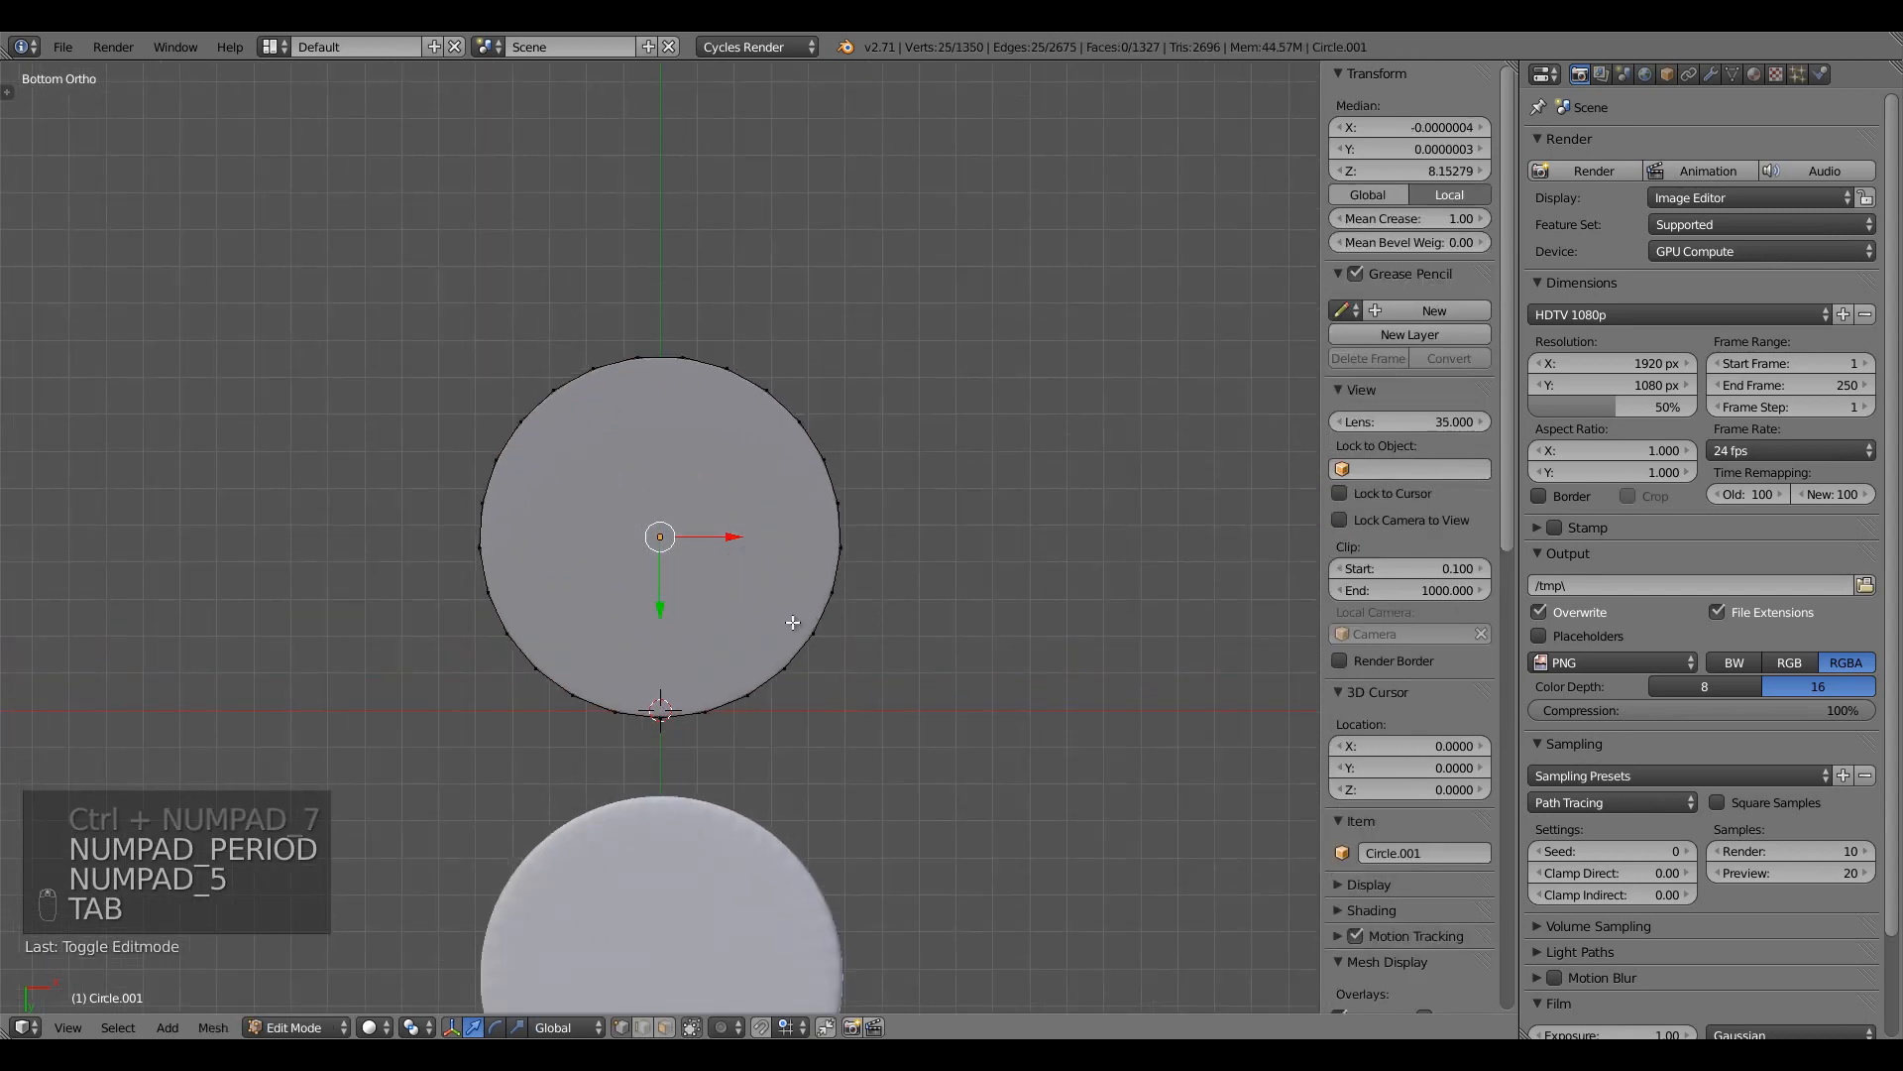
middle_click_drag(758, 578, 769, 683)
scroll(770, 676, "down", 3)
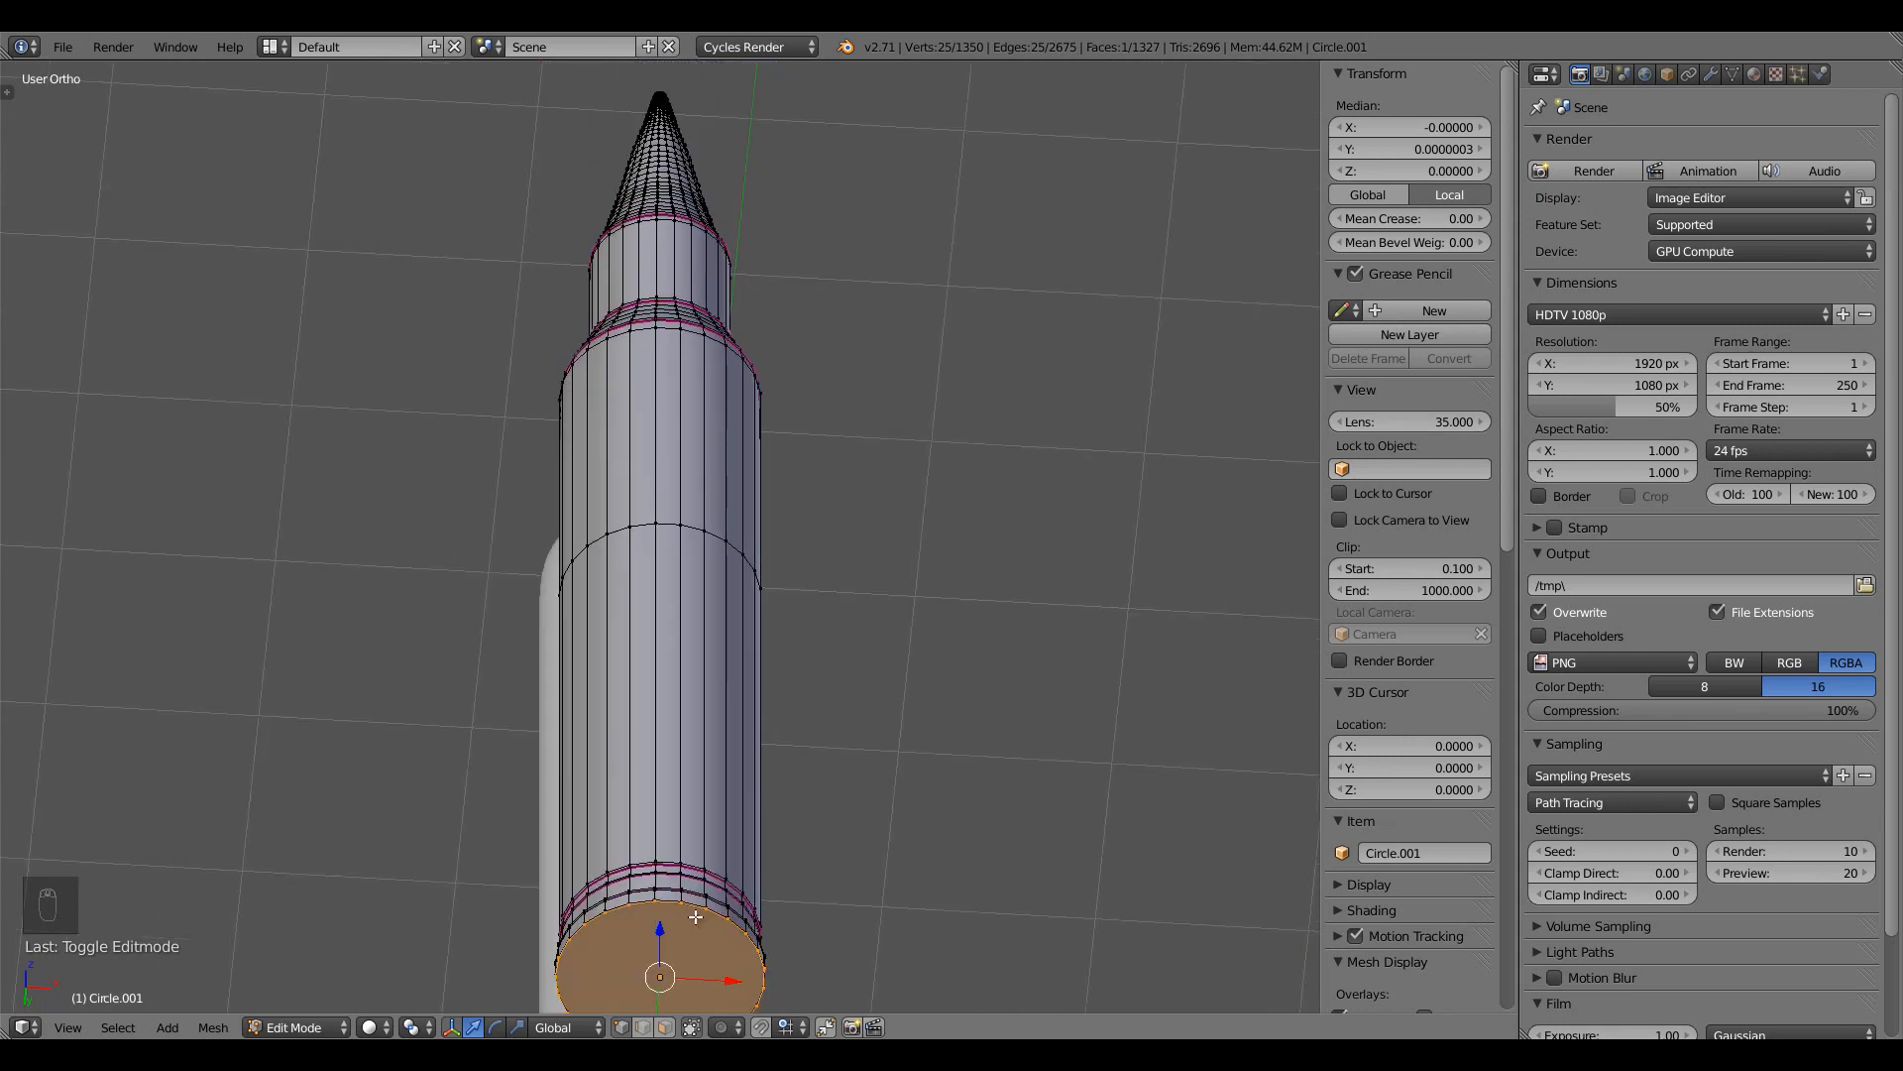
key("ctrl+KP_7")
key("KP_Decimal")
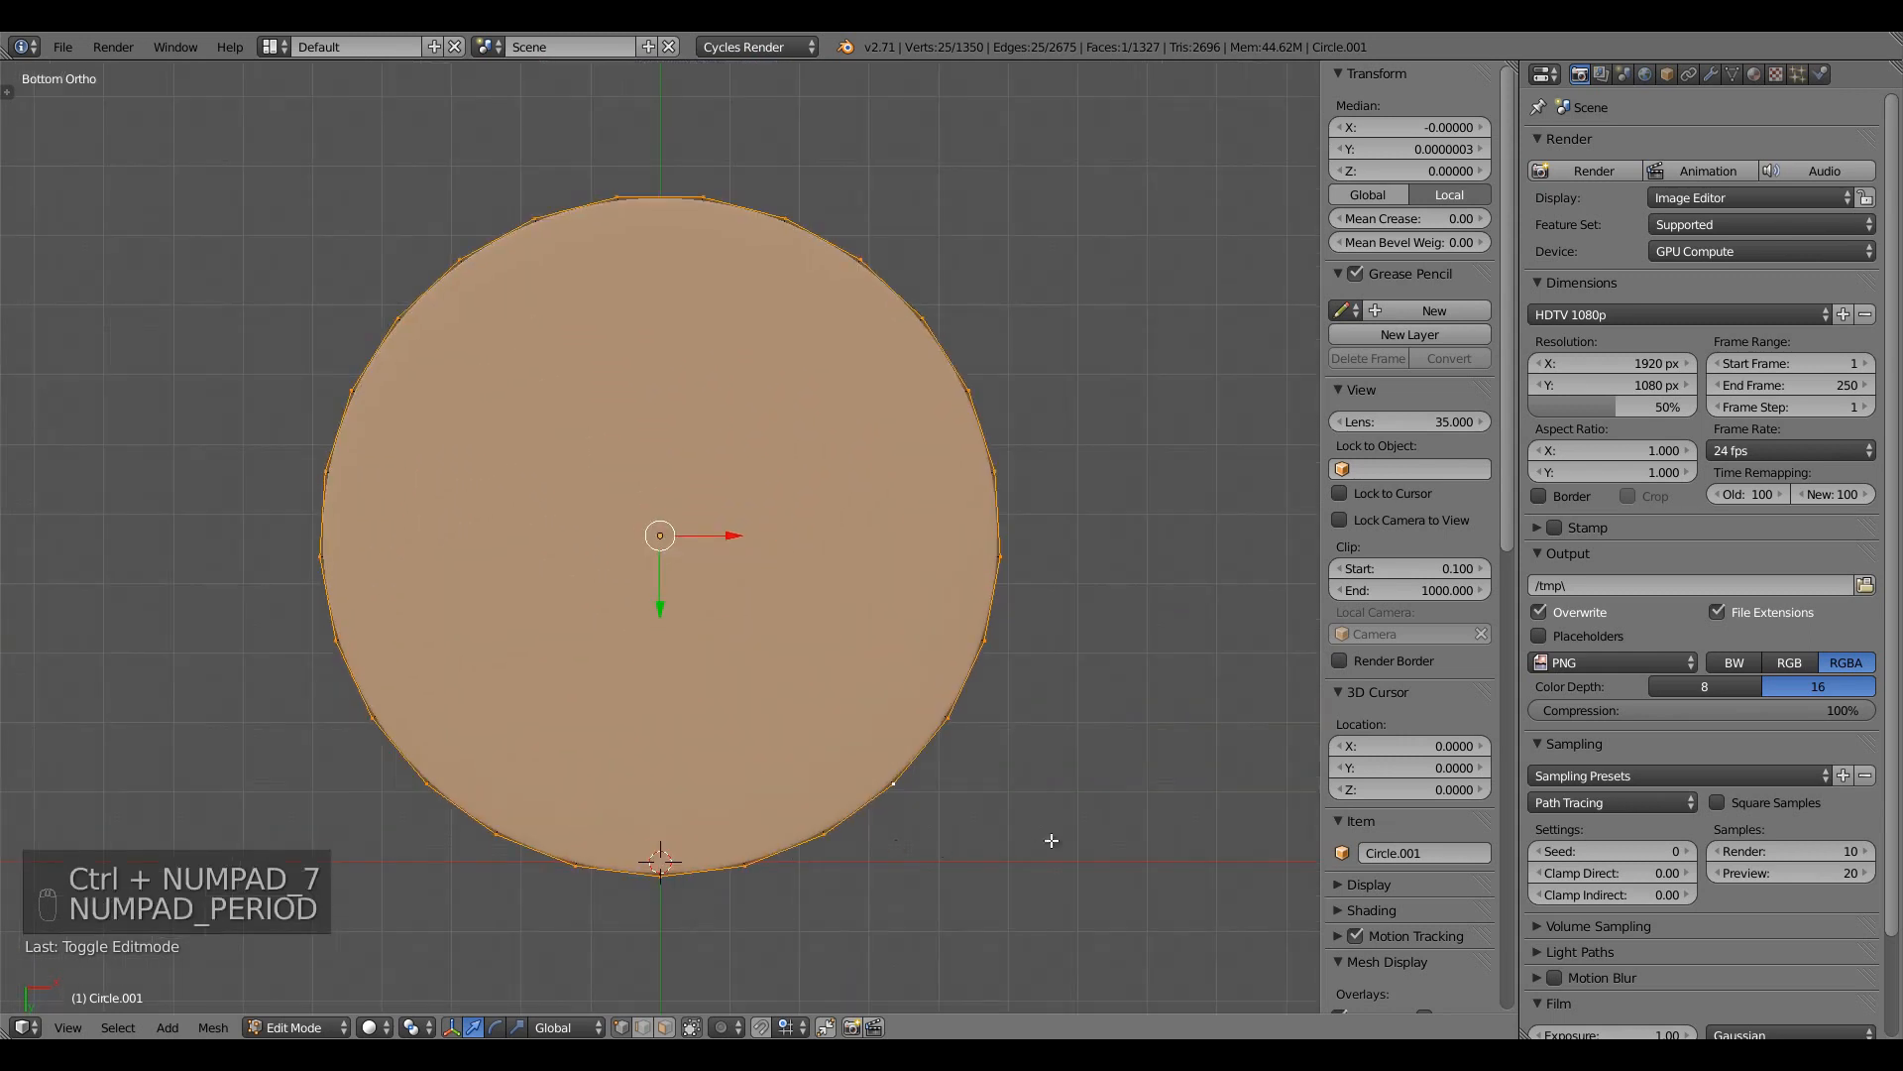
Extrude the cartridge's base face and scale it inward to about a third of the base's diameter
key("e")
key("e")
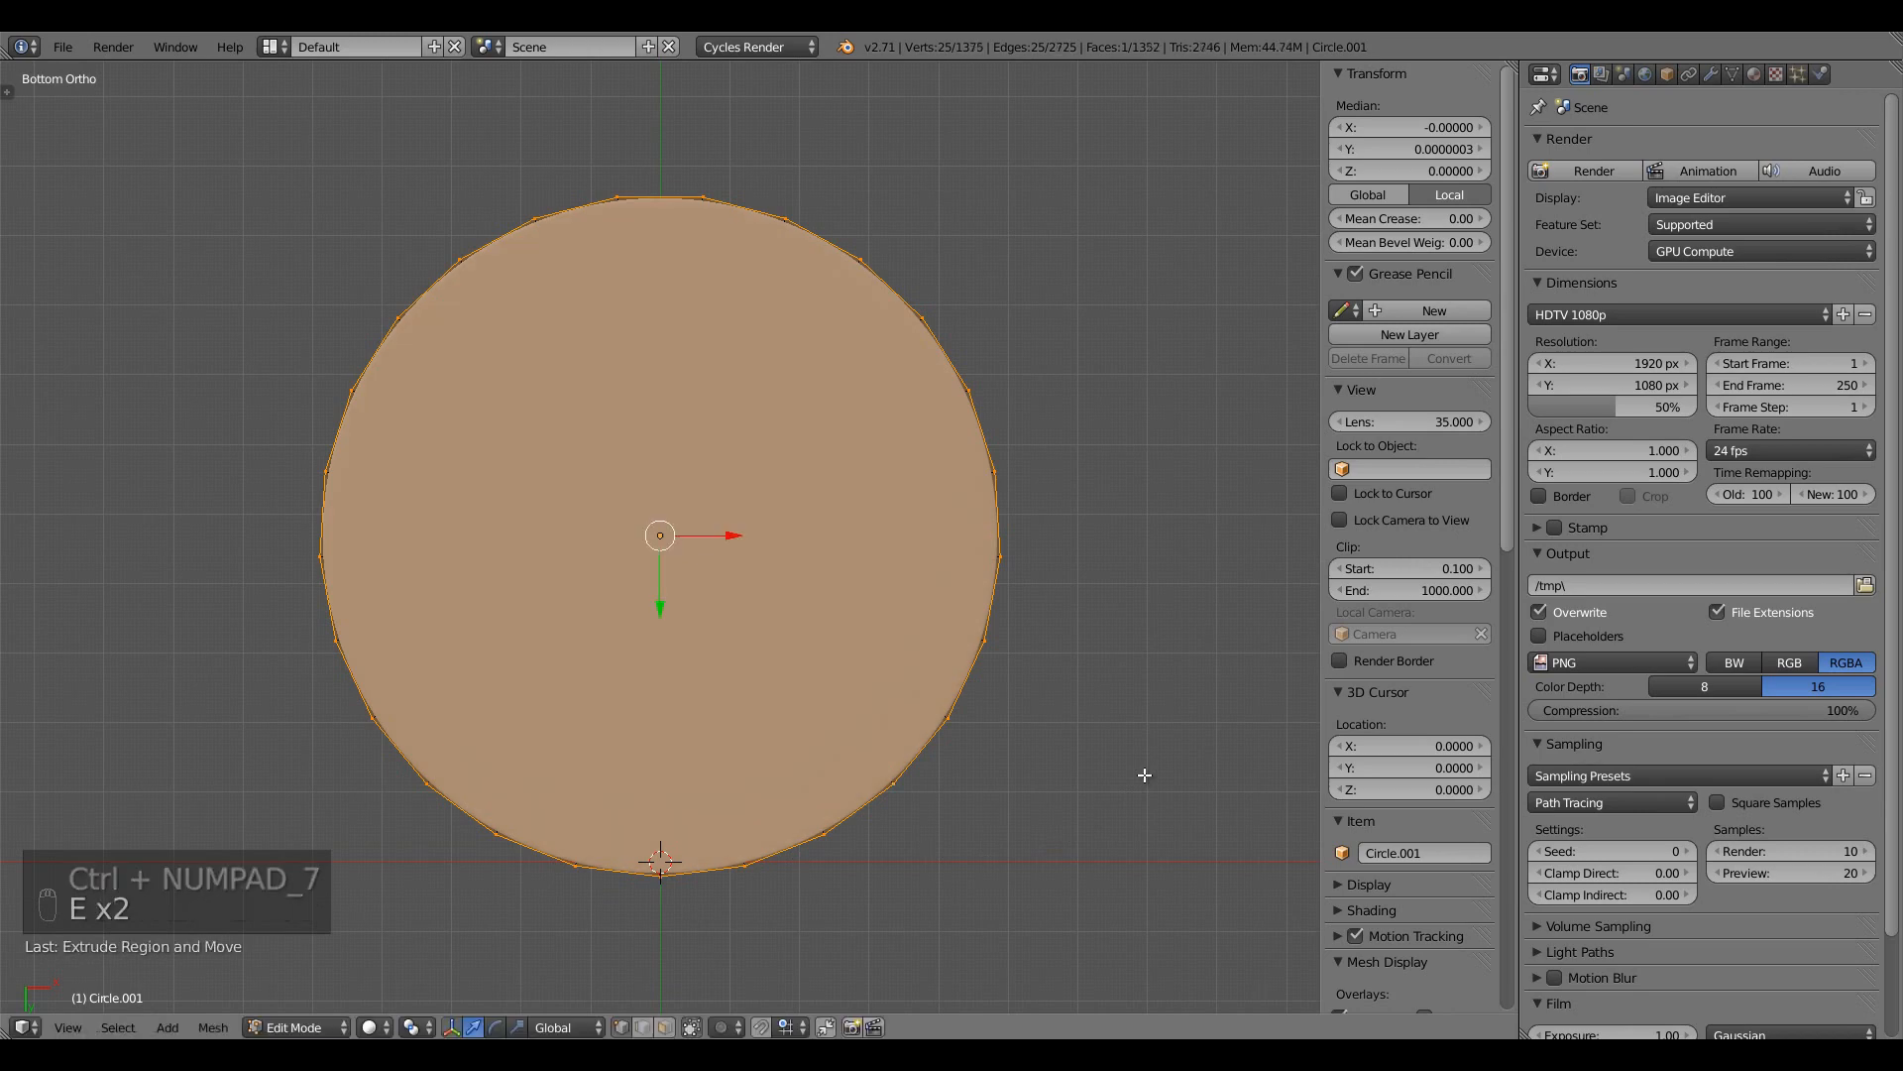
key("s")
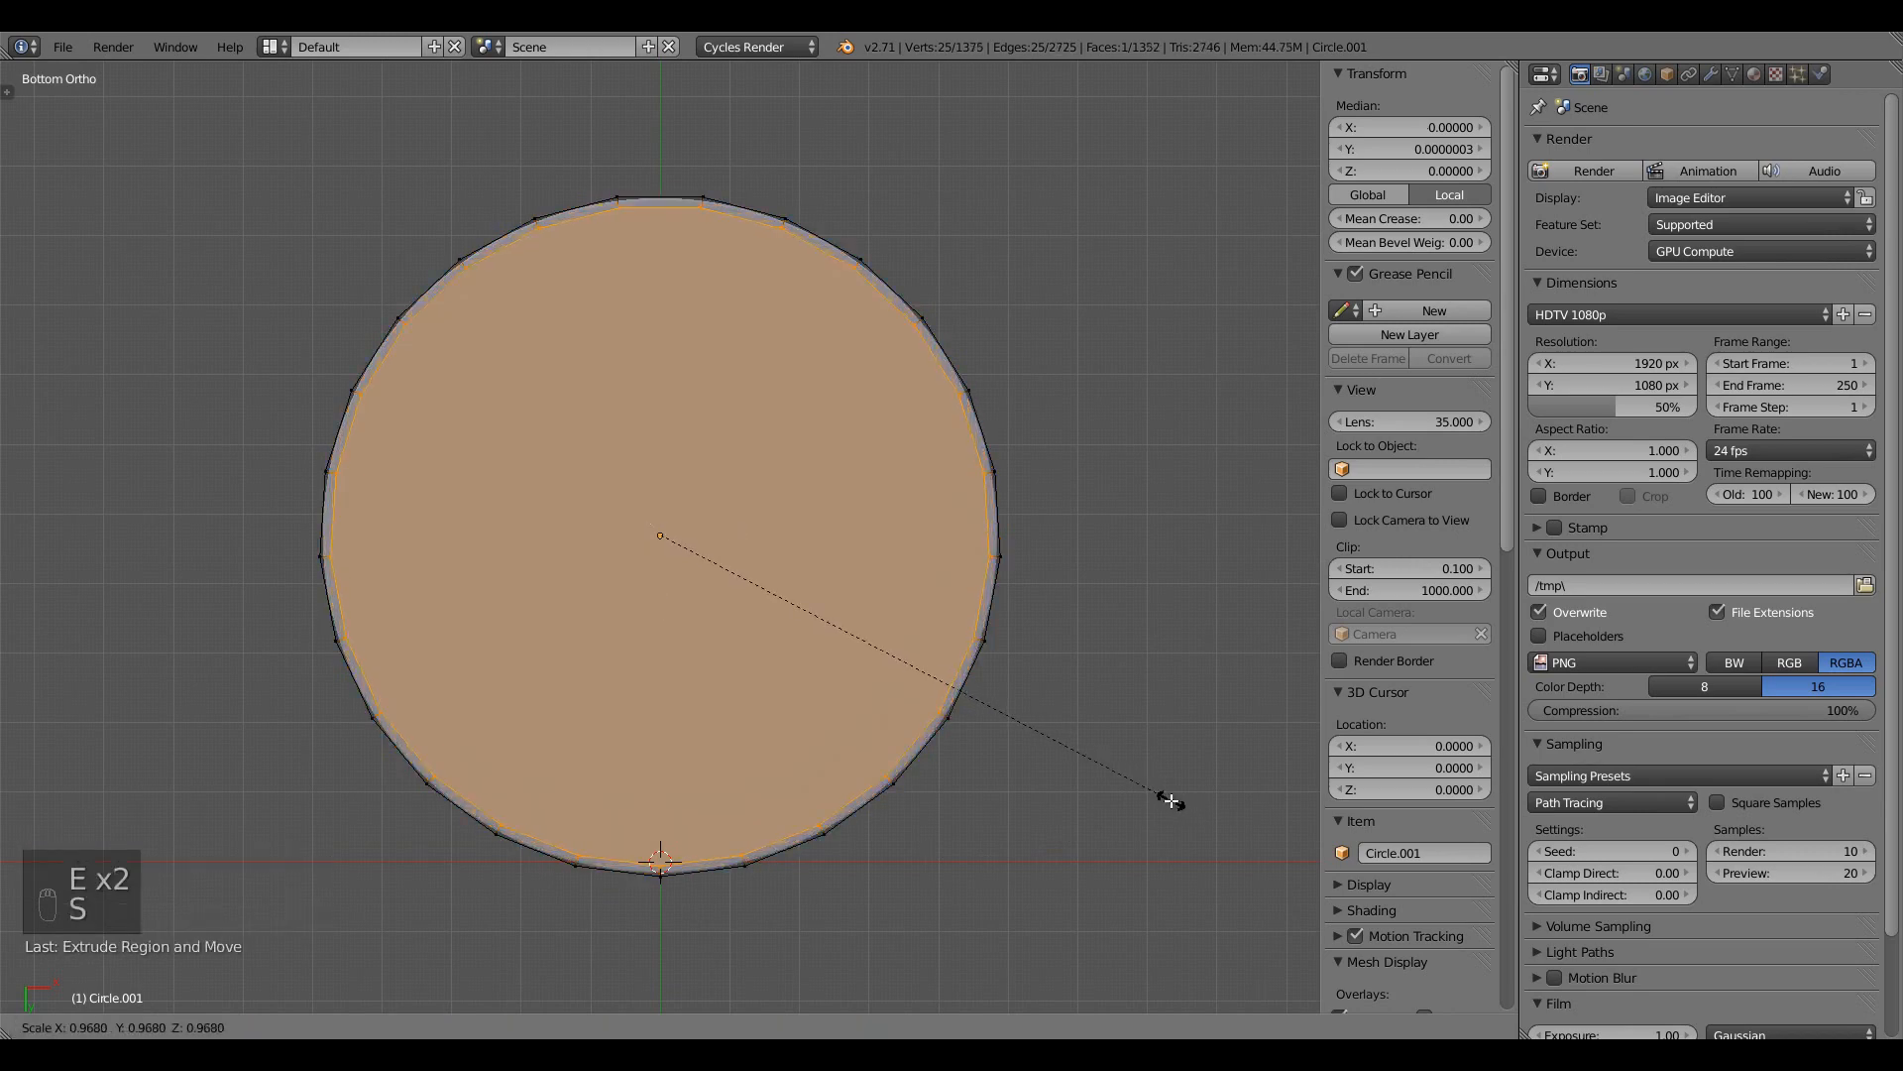
key("ctrl")
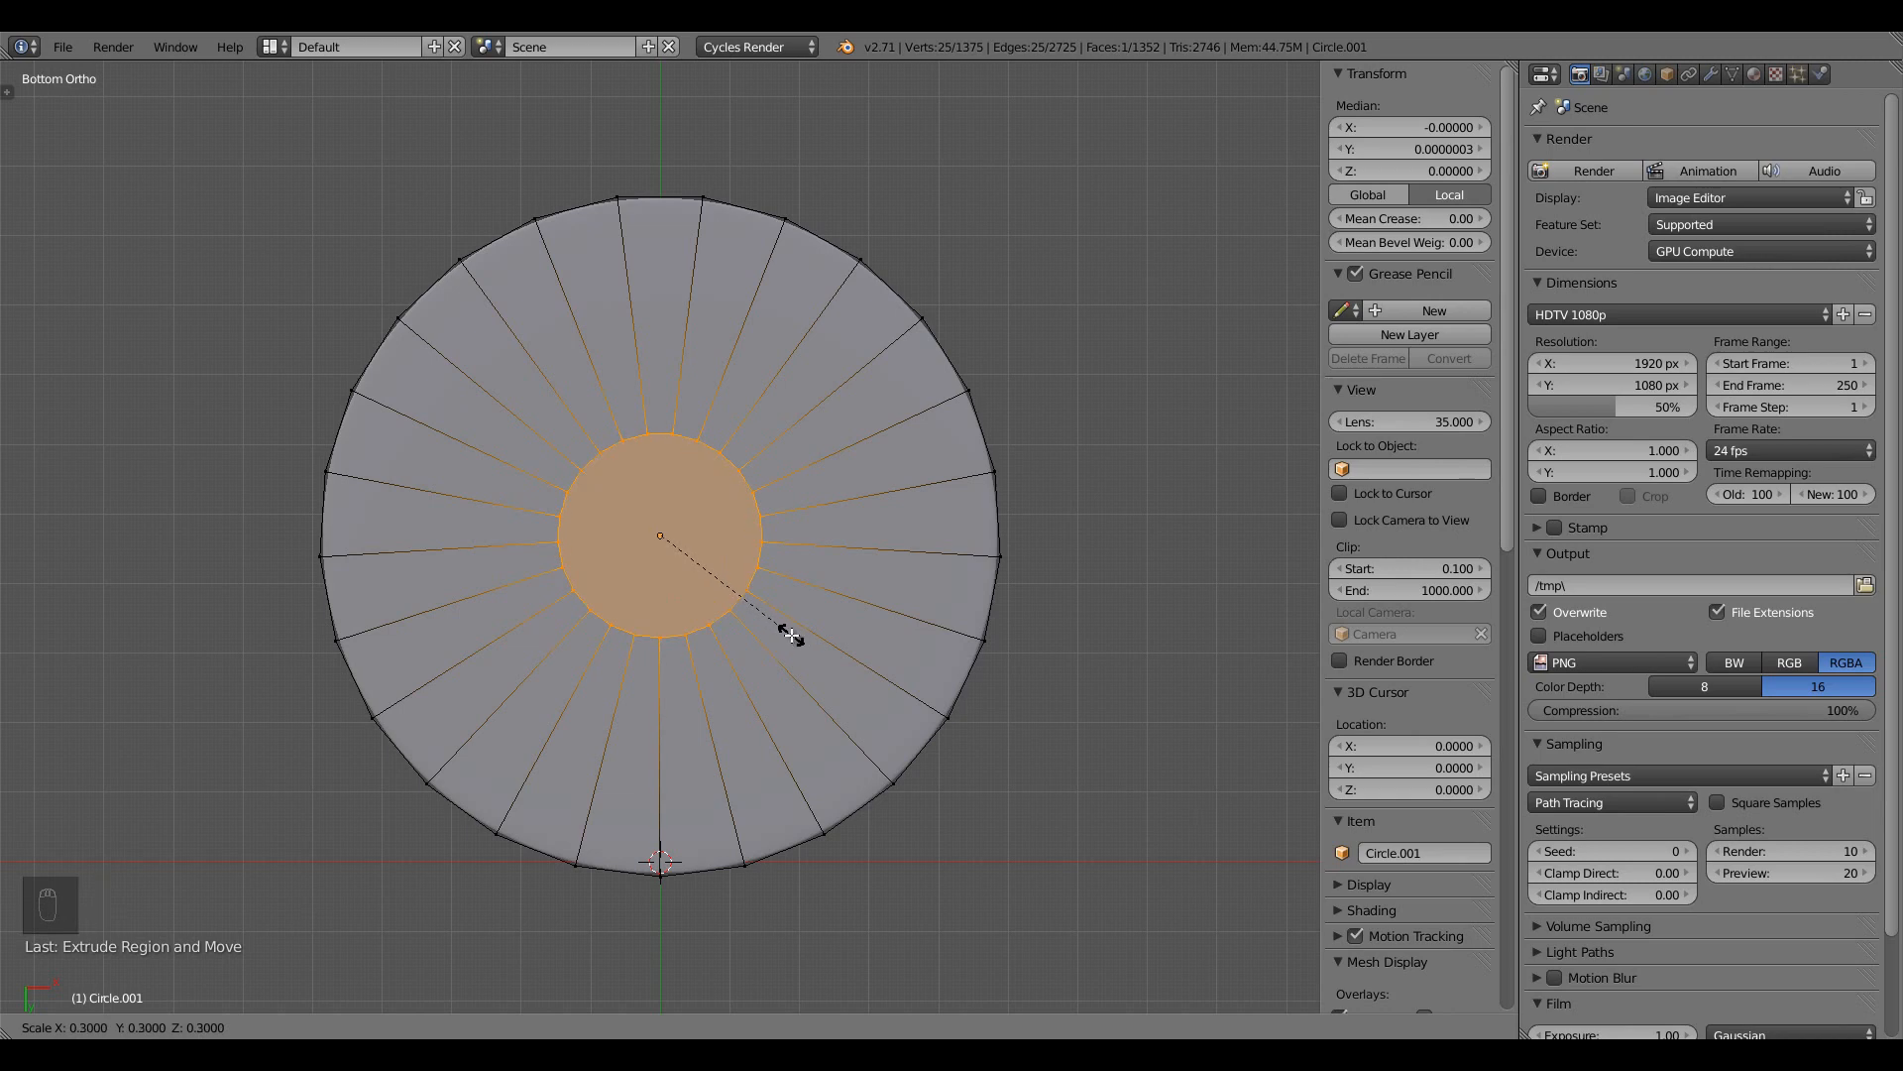
left_click(759, 615)
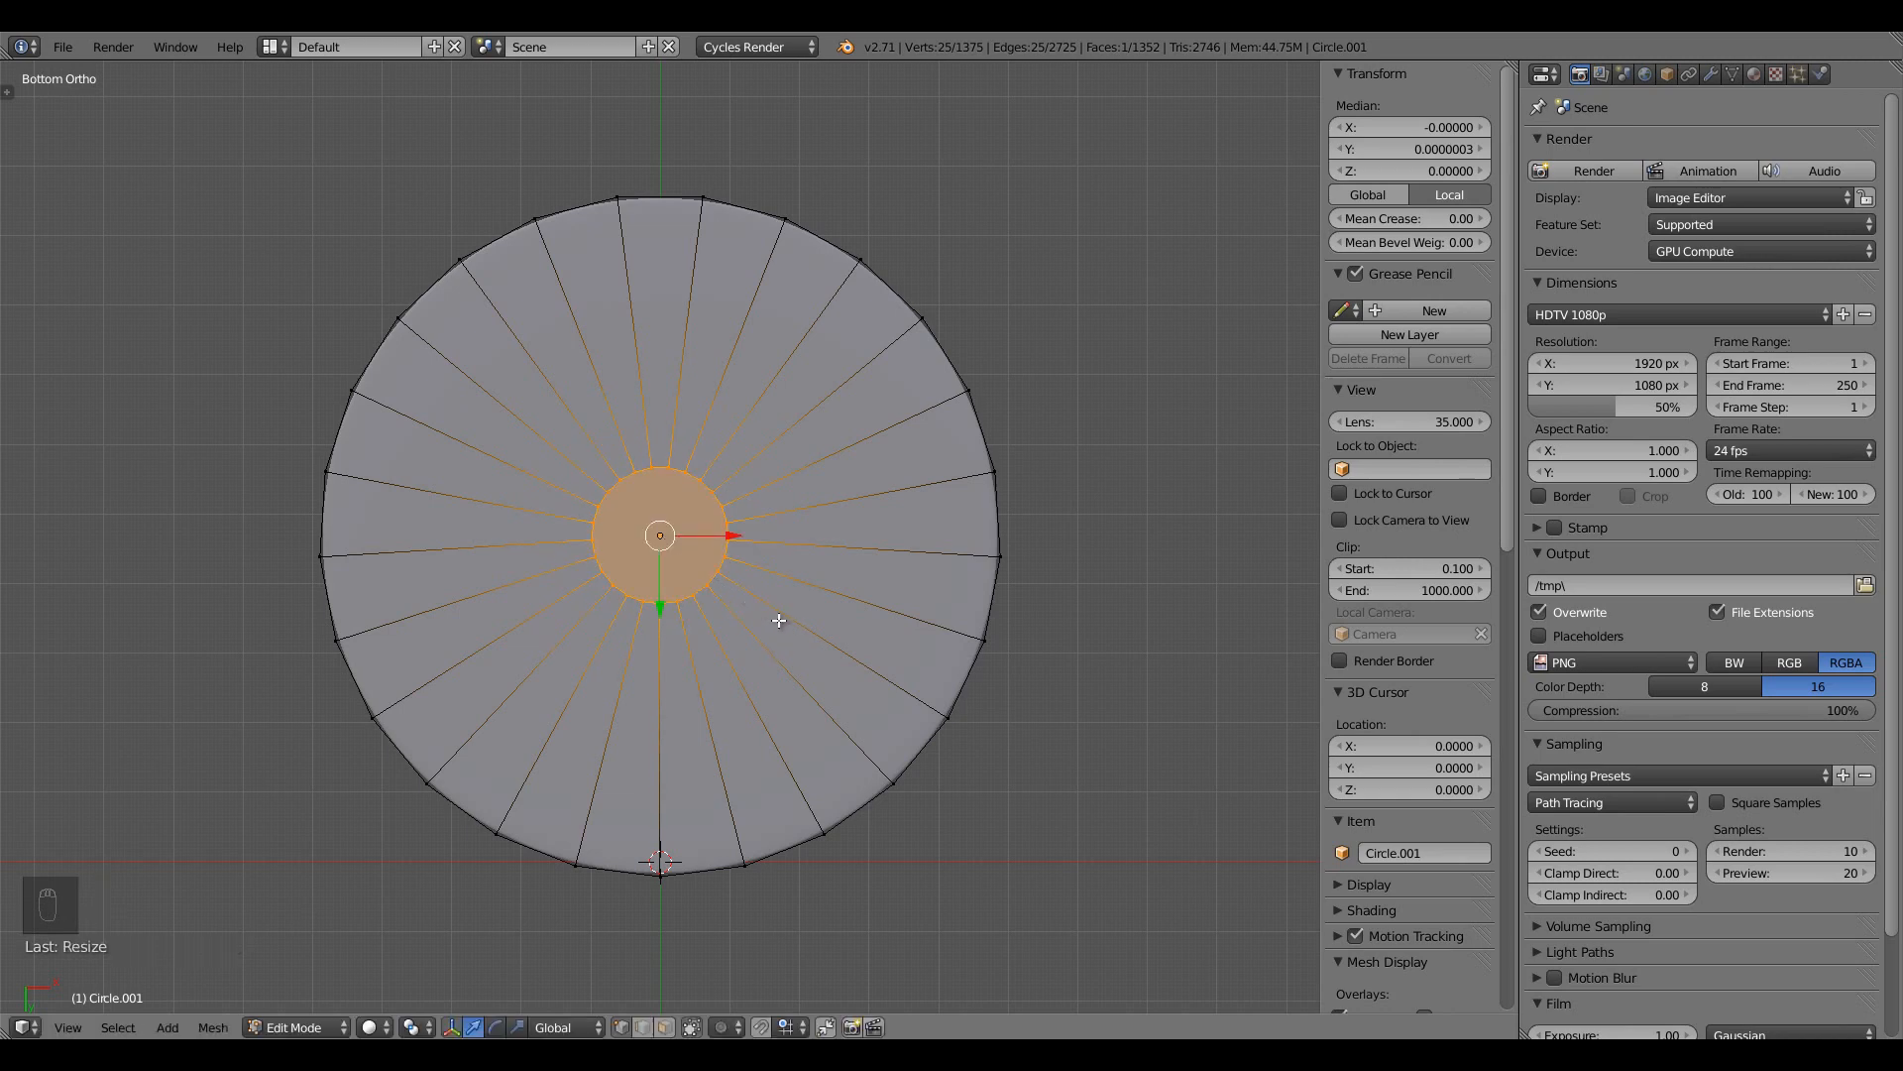
key("s")
left_click(862, 667)
Extrude the inner disc face about 0.004 into the cartridge base
middle_click_drag(846, 706, 861, 791)
scroll(865, 751, "down", 5)
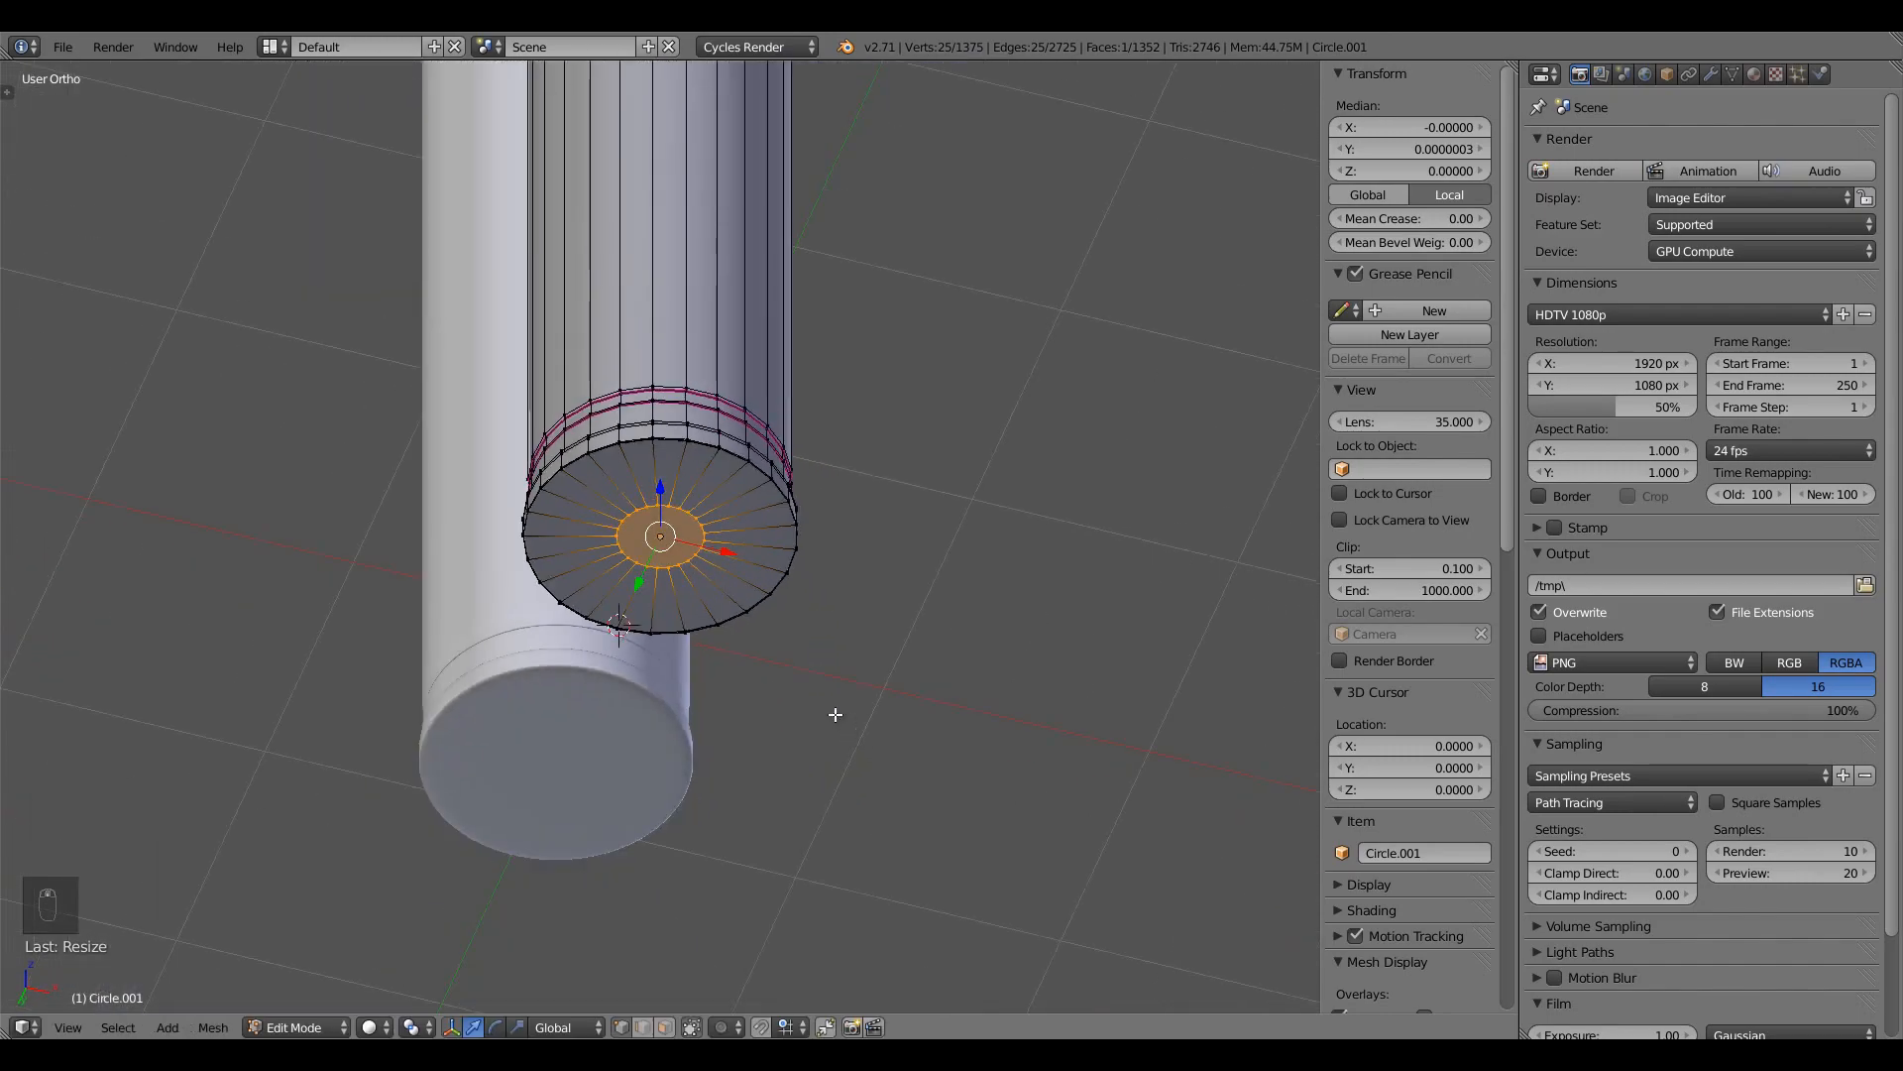
scroll(836, 714, "up", 8)
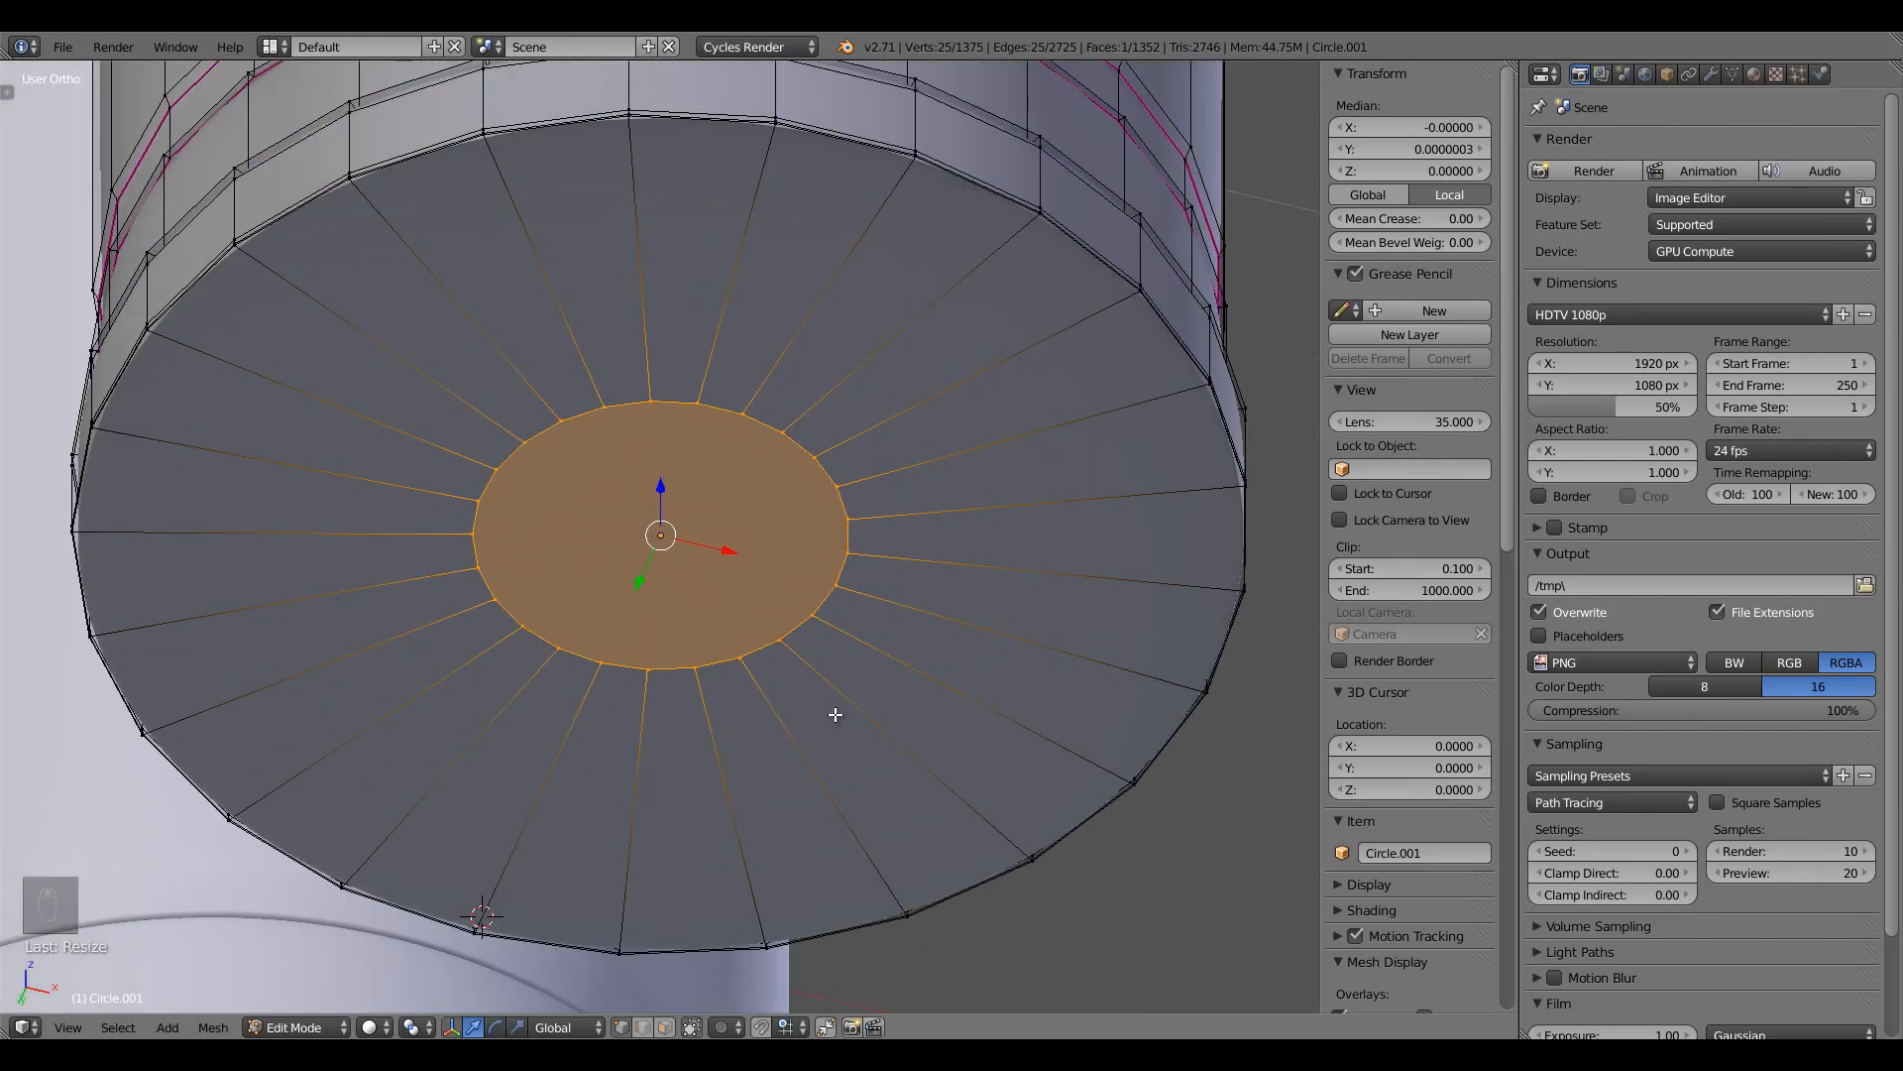
mouse_move(791, 640)
middle_mouse_down()
mouse_move(870, 734)
mouse_move(858, 667)
mouse_move(821, 662)
middle_mouse_up()
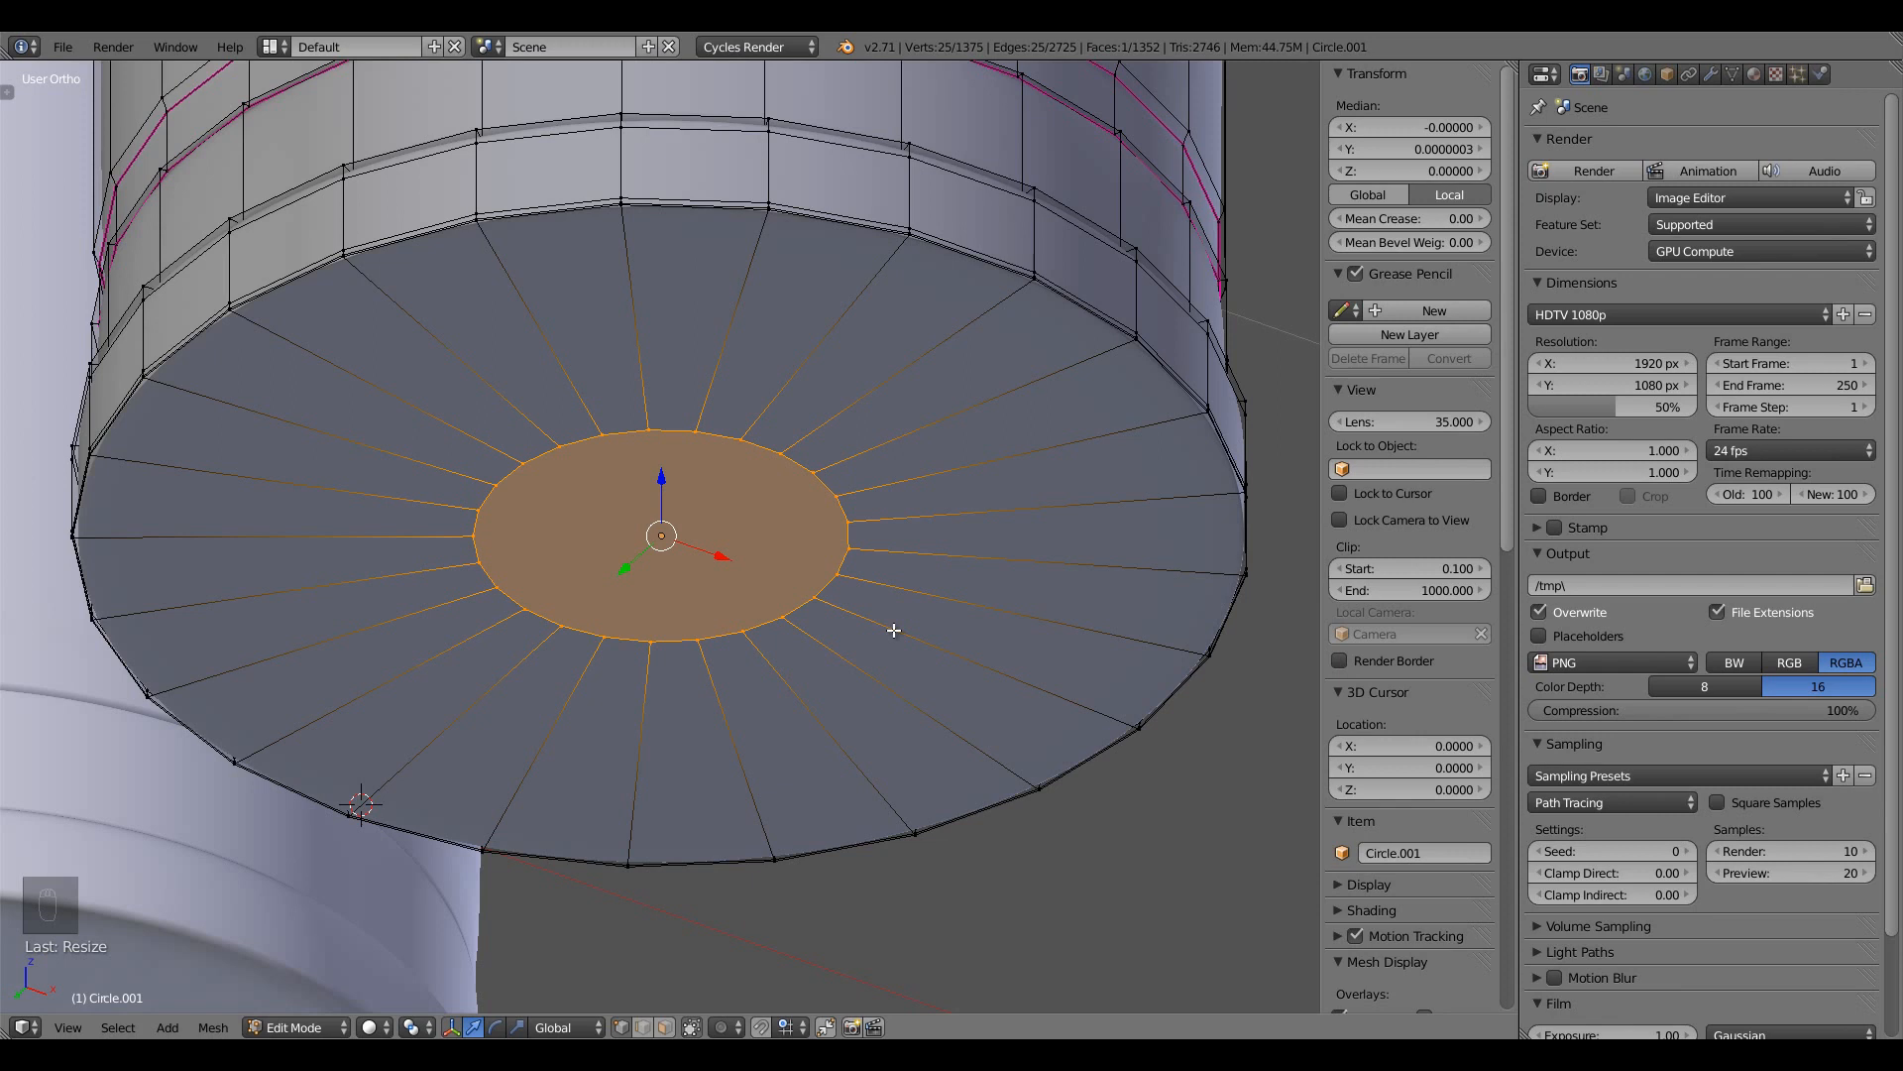
key("e")
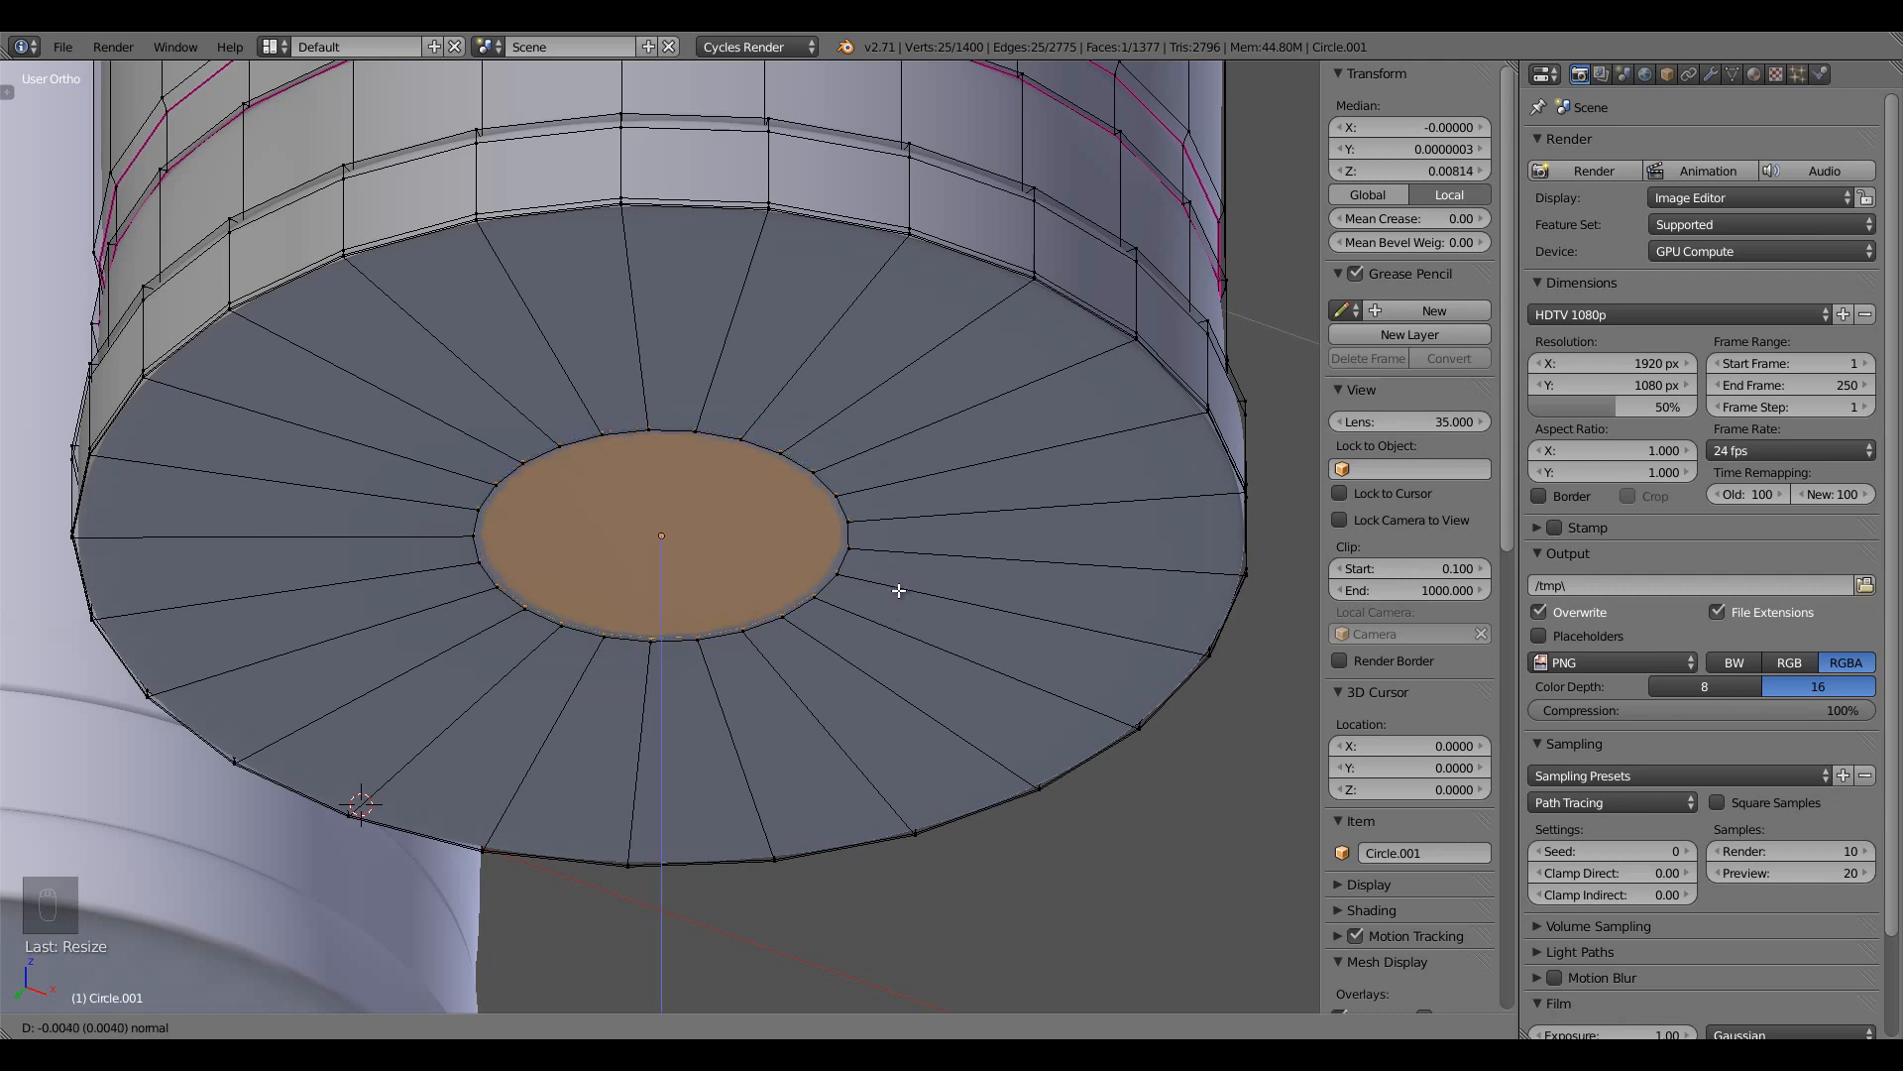
left_click(898, 591)
Set the mean crease of the recessed disc's edges to 1.00 and check the shading in Object Mode
scroll(895, 595, "up", 6)
middle_click_drag(894, 597, 952, 615)
scroll(940, 518, "down", 5)
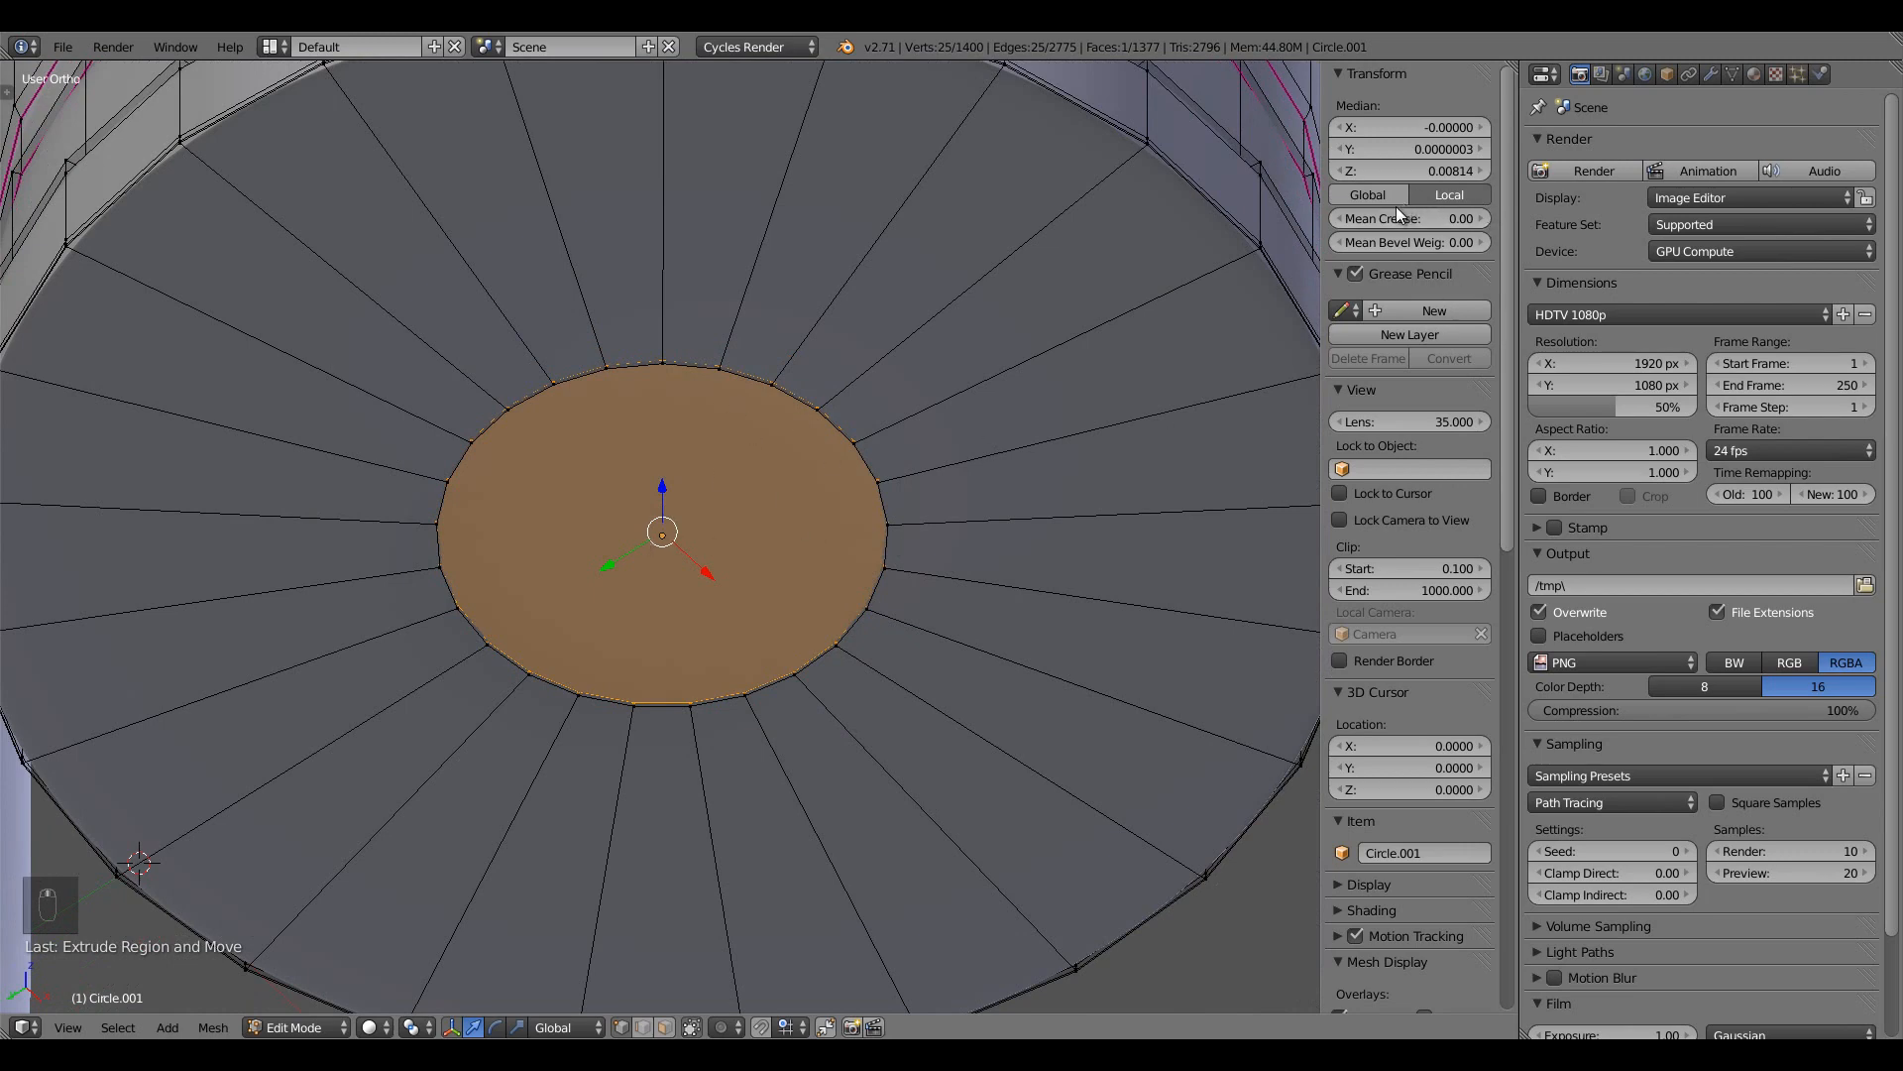
left_click_drag(1394, 218, 1645, 230)
key("Tab")
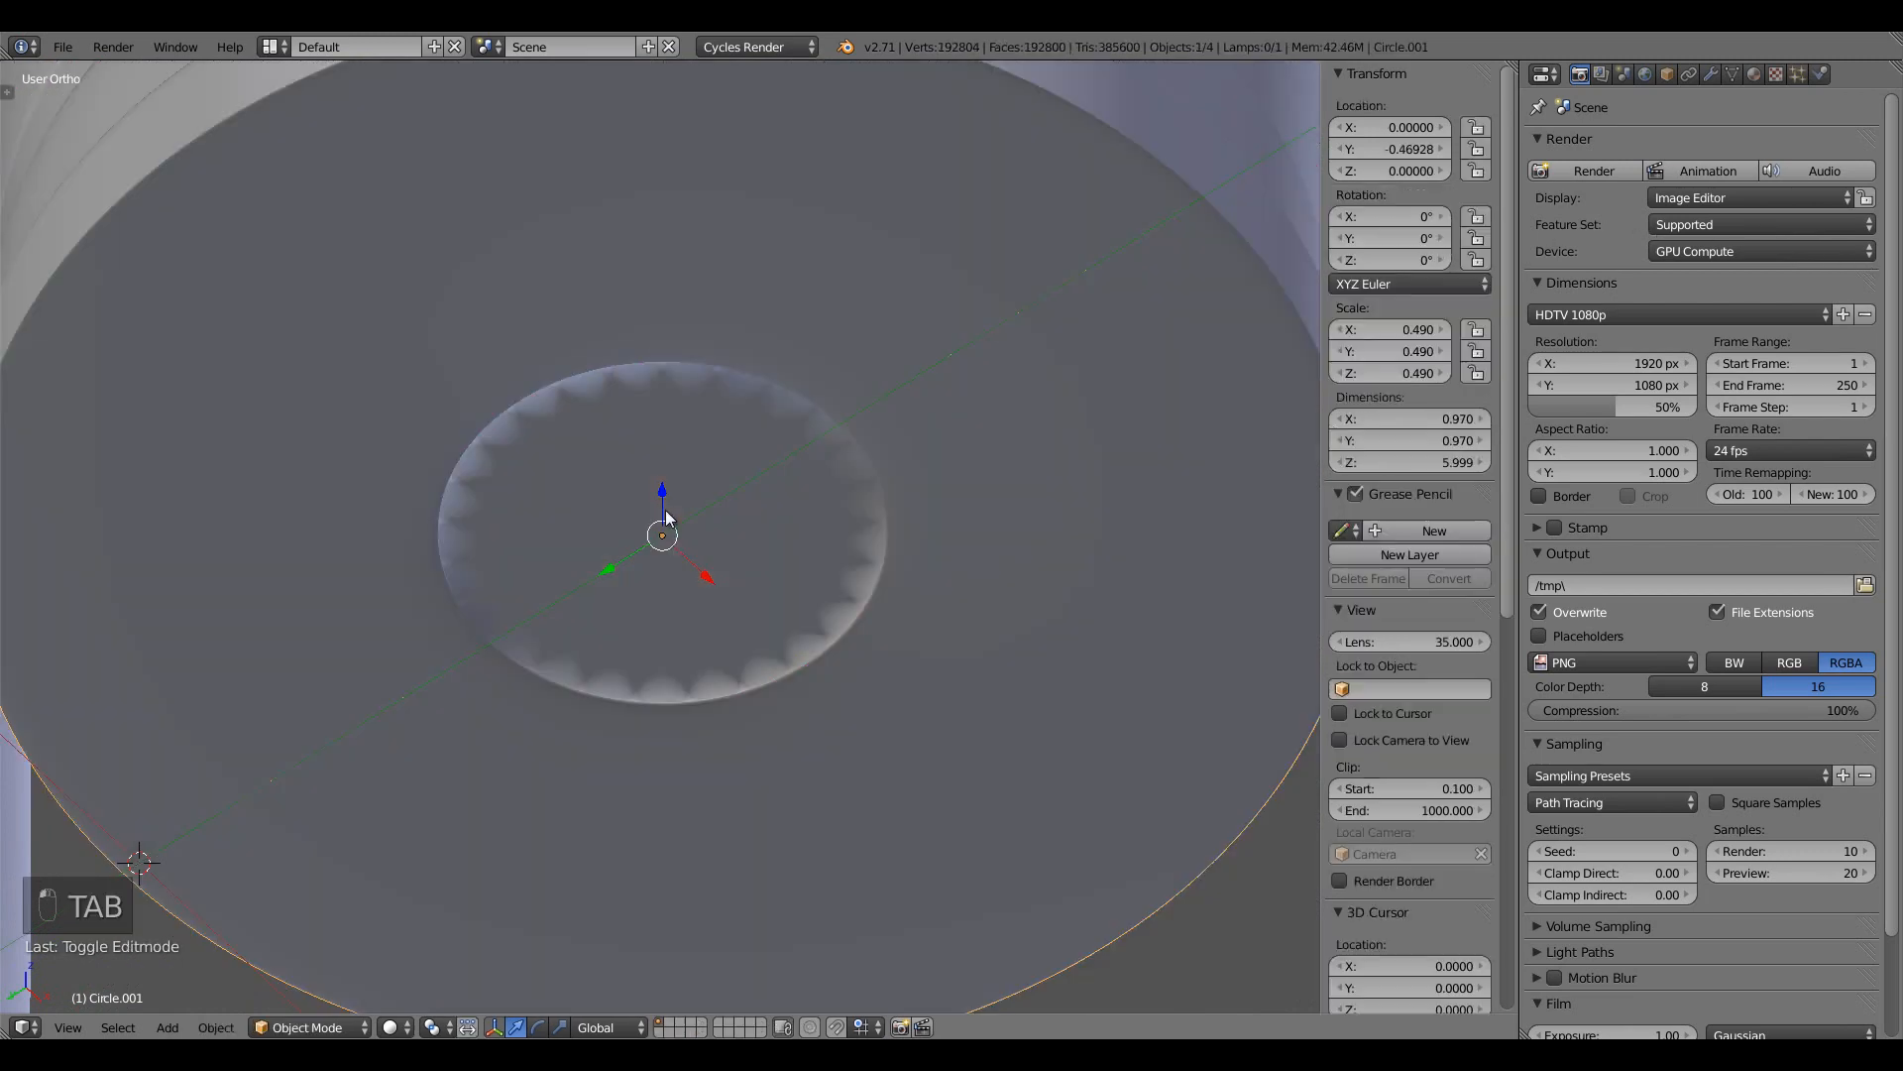
middle_click_drag(625, 552, 585, 500)
Separate the selected disc face from the cartridge into its own object and return to Object Mode
key("Tab")
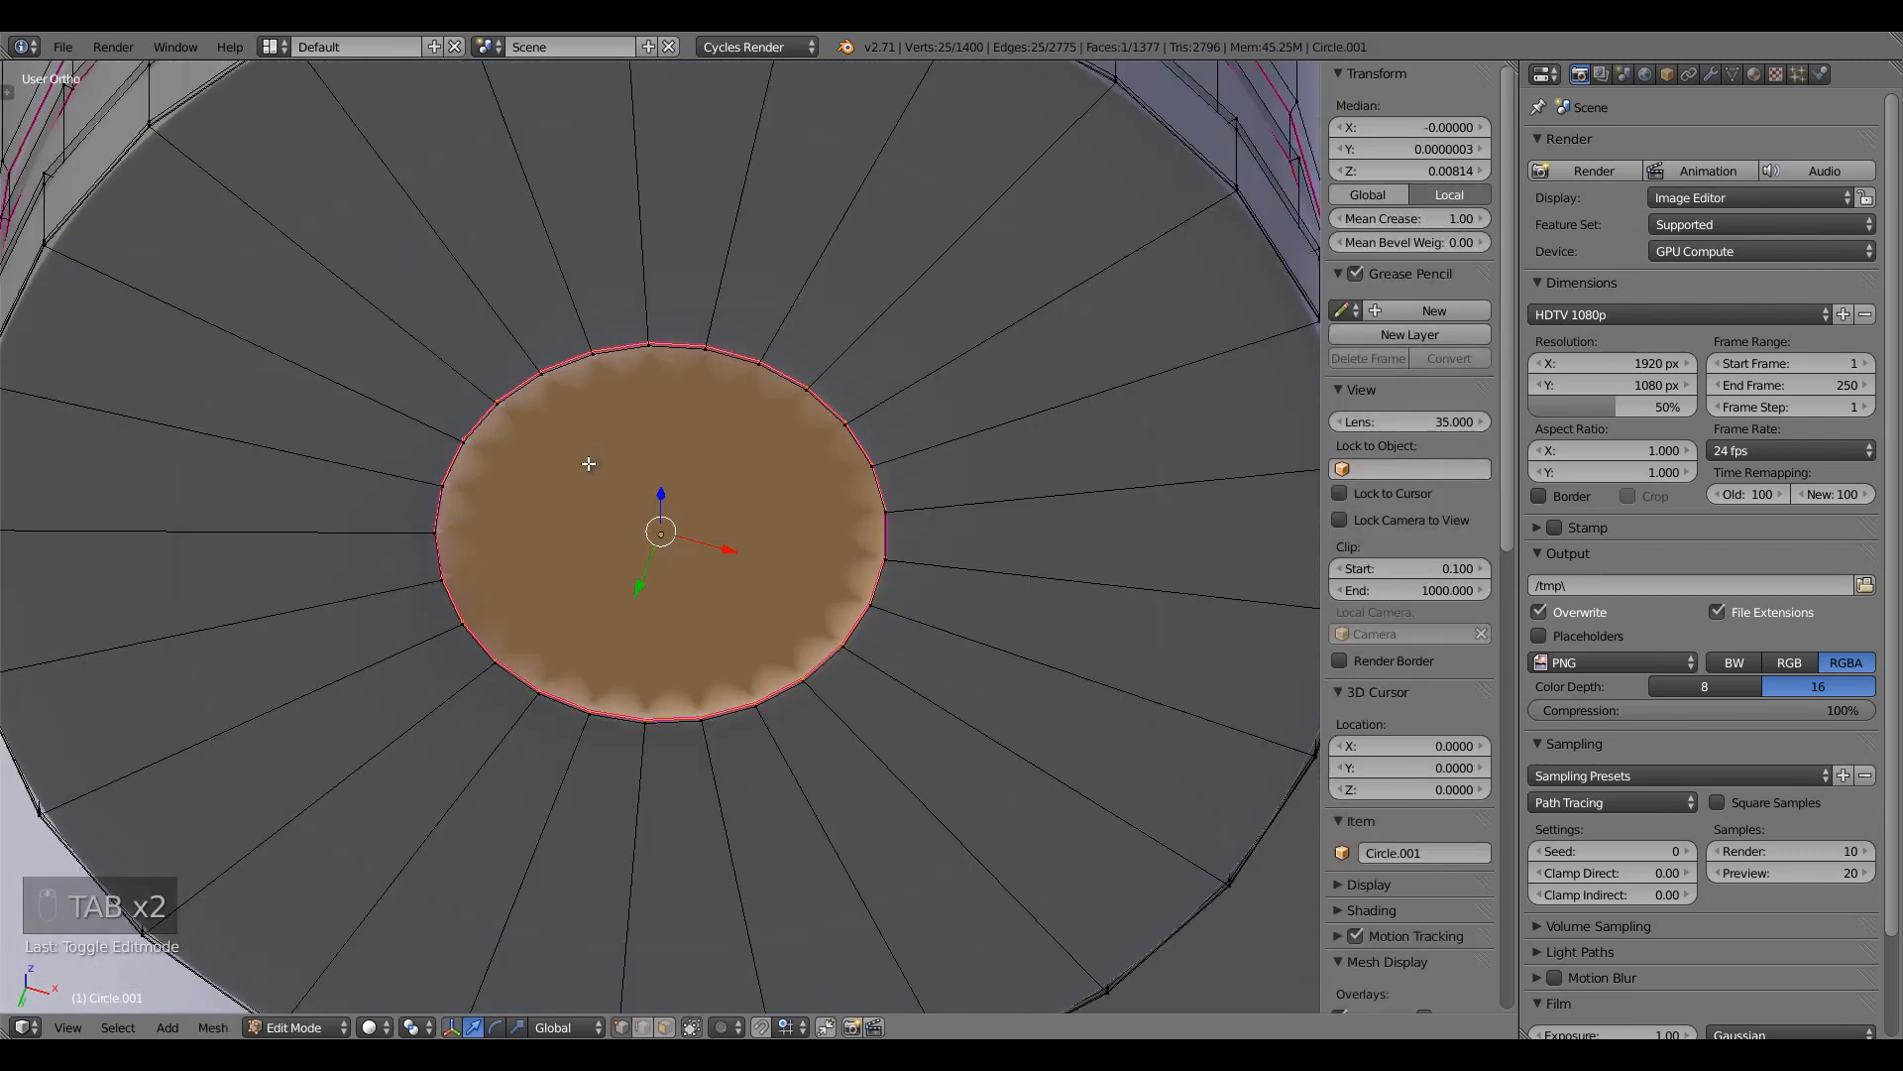
key("p")
left_click(677, 427)
key("Tab")
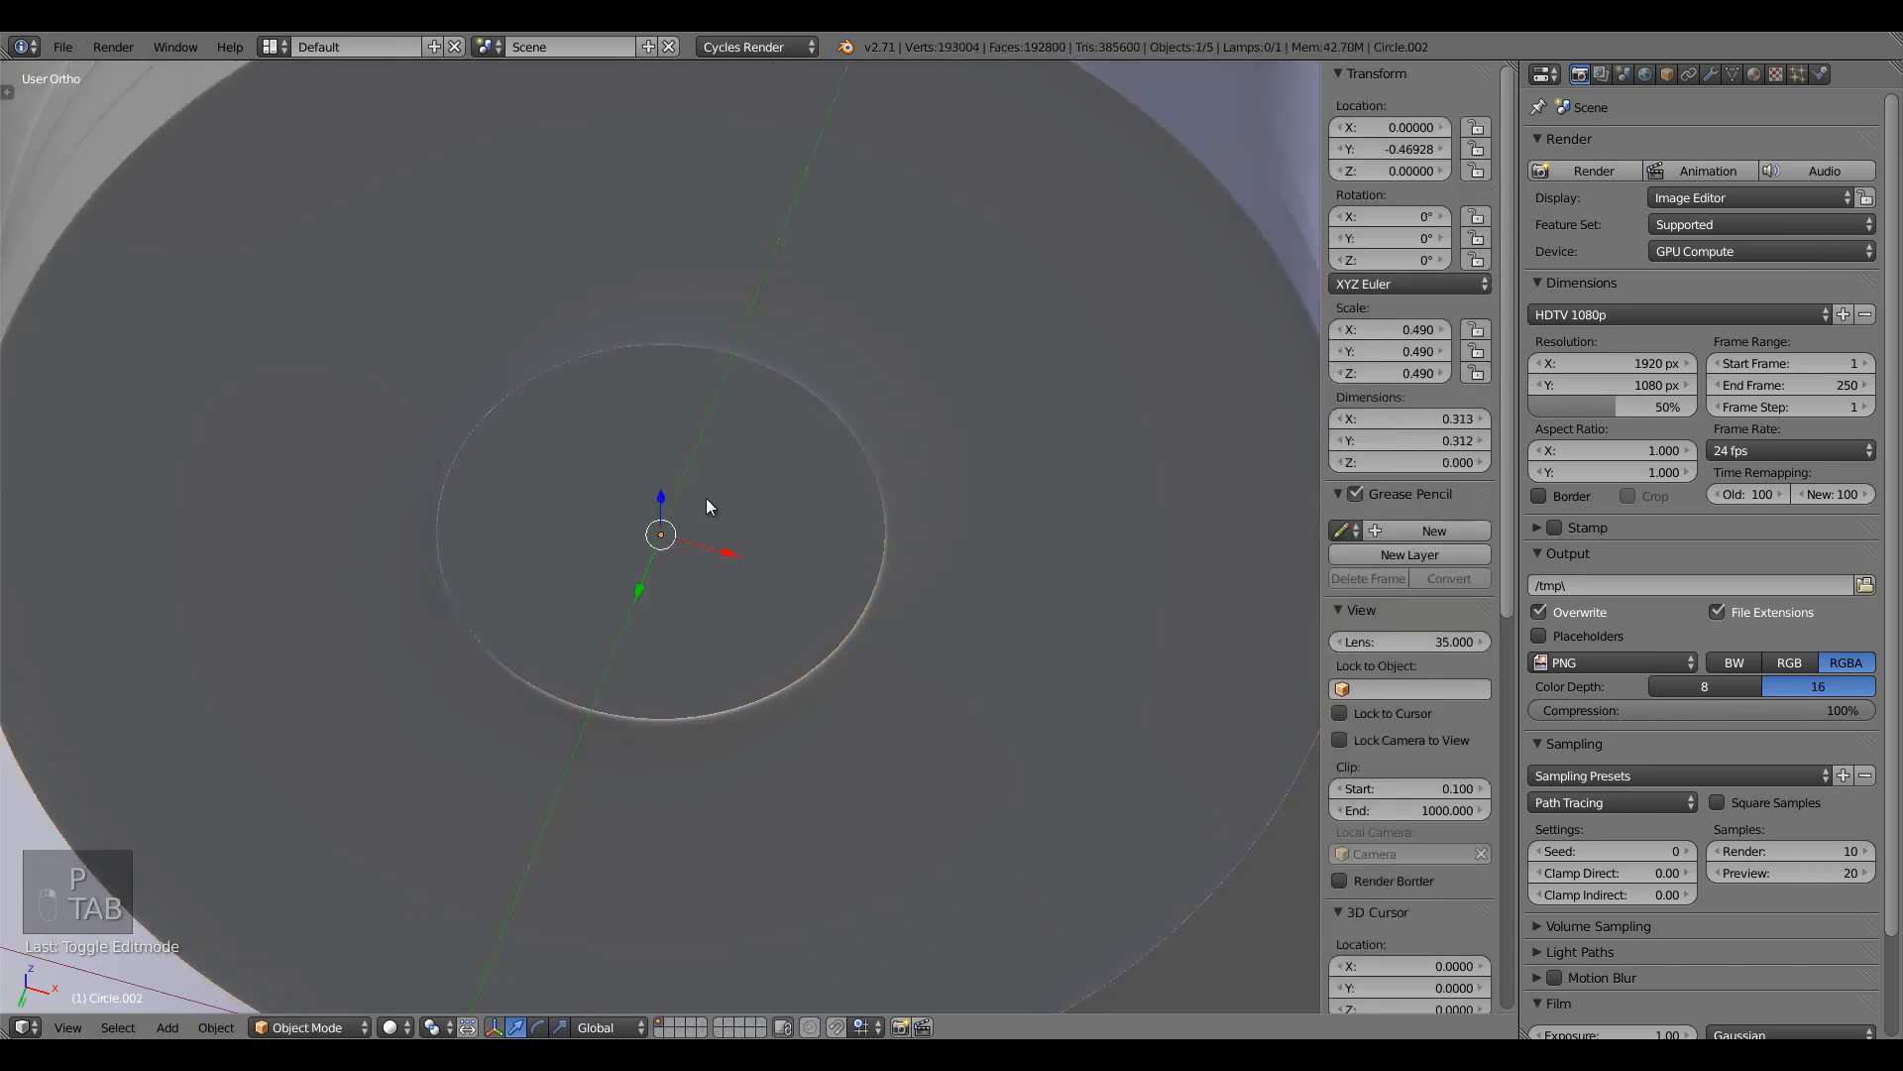
Examine the separated disc in wireframe and solid display and in Edit Mode, viewing the base from several angles
middle_click_drag(817, 541, 926, 557)
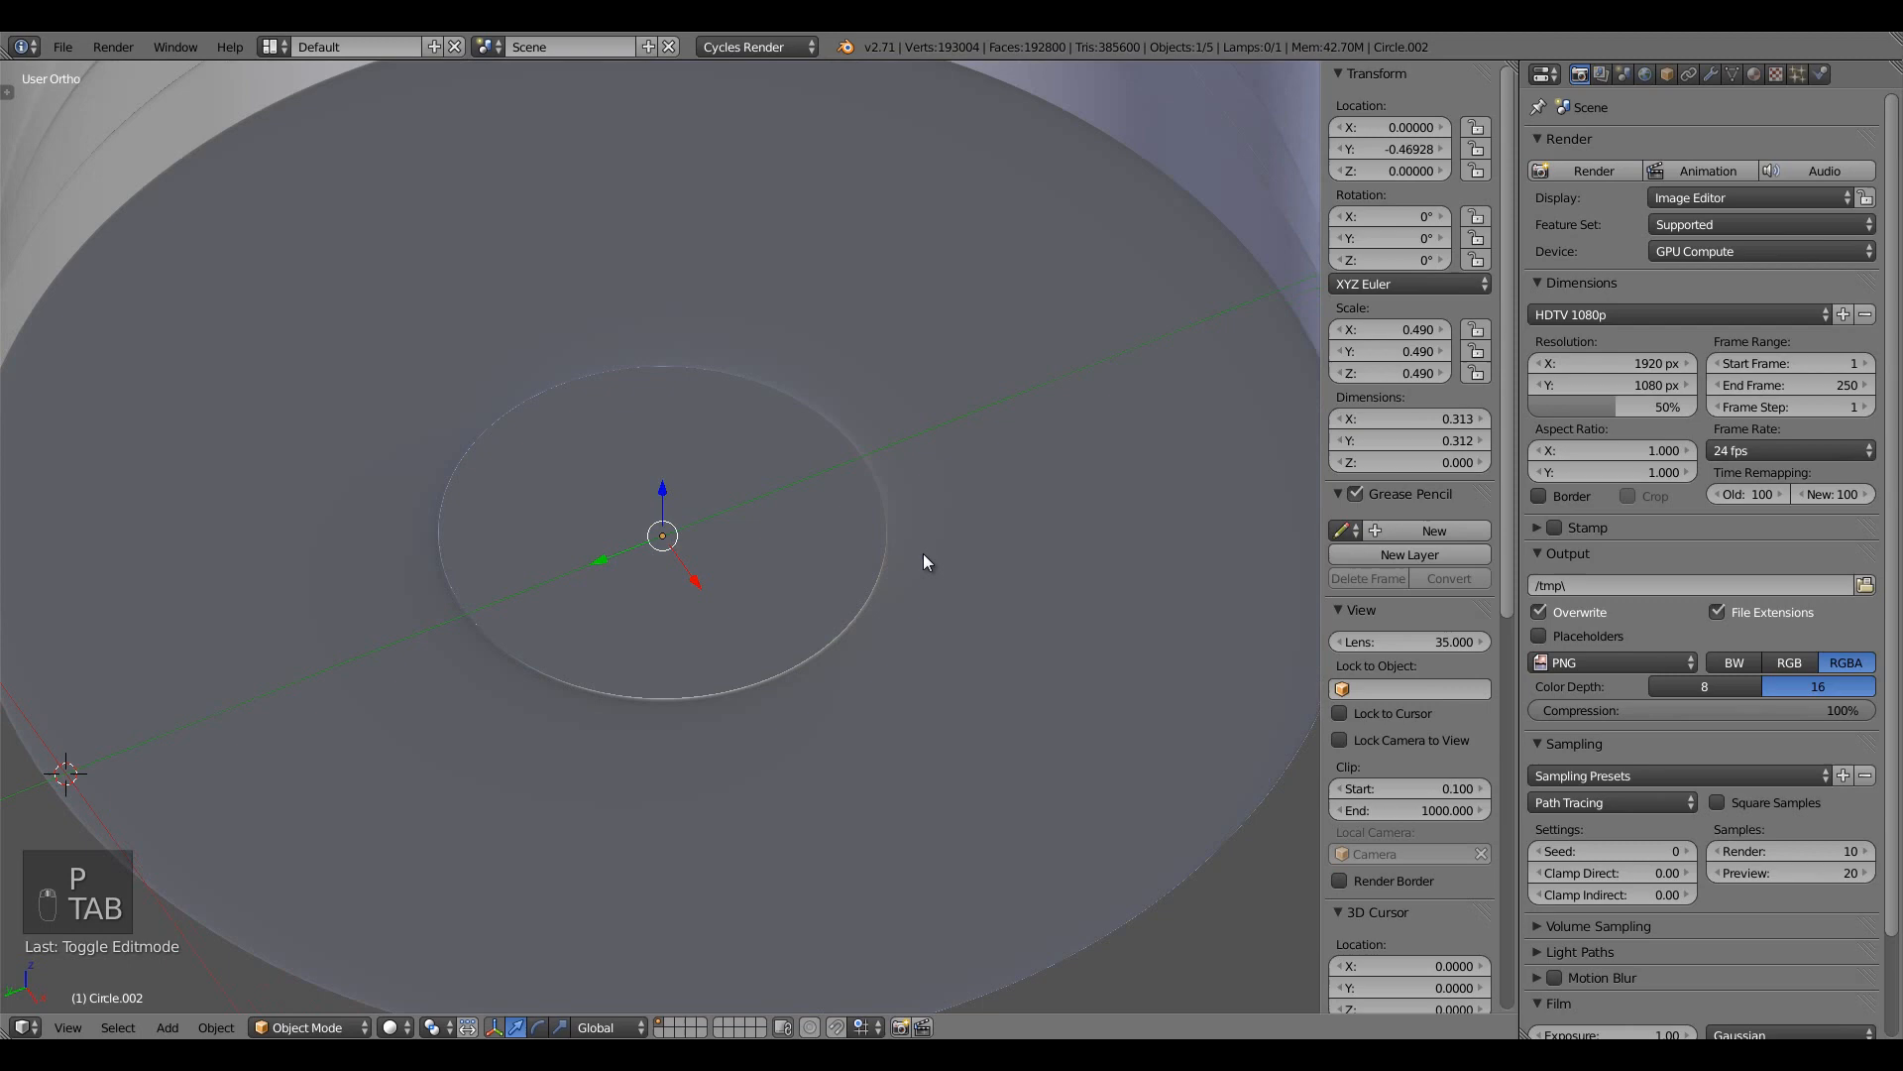
right_click(778, 597)
right_click(753, 544)
key("z")
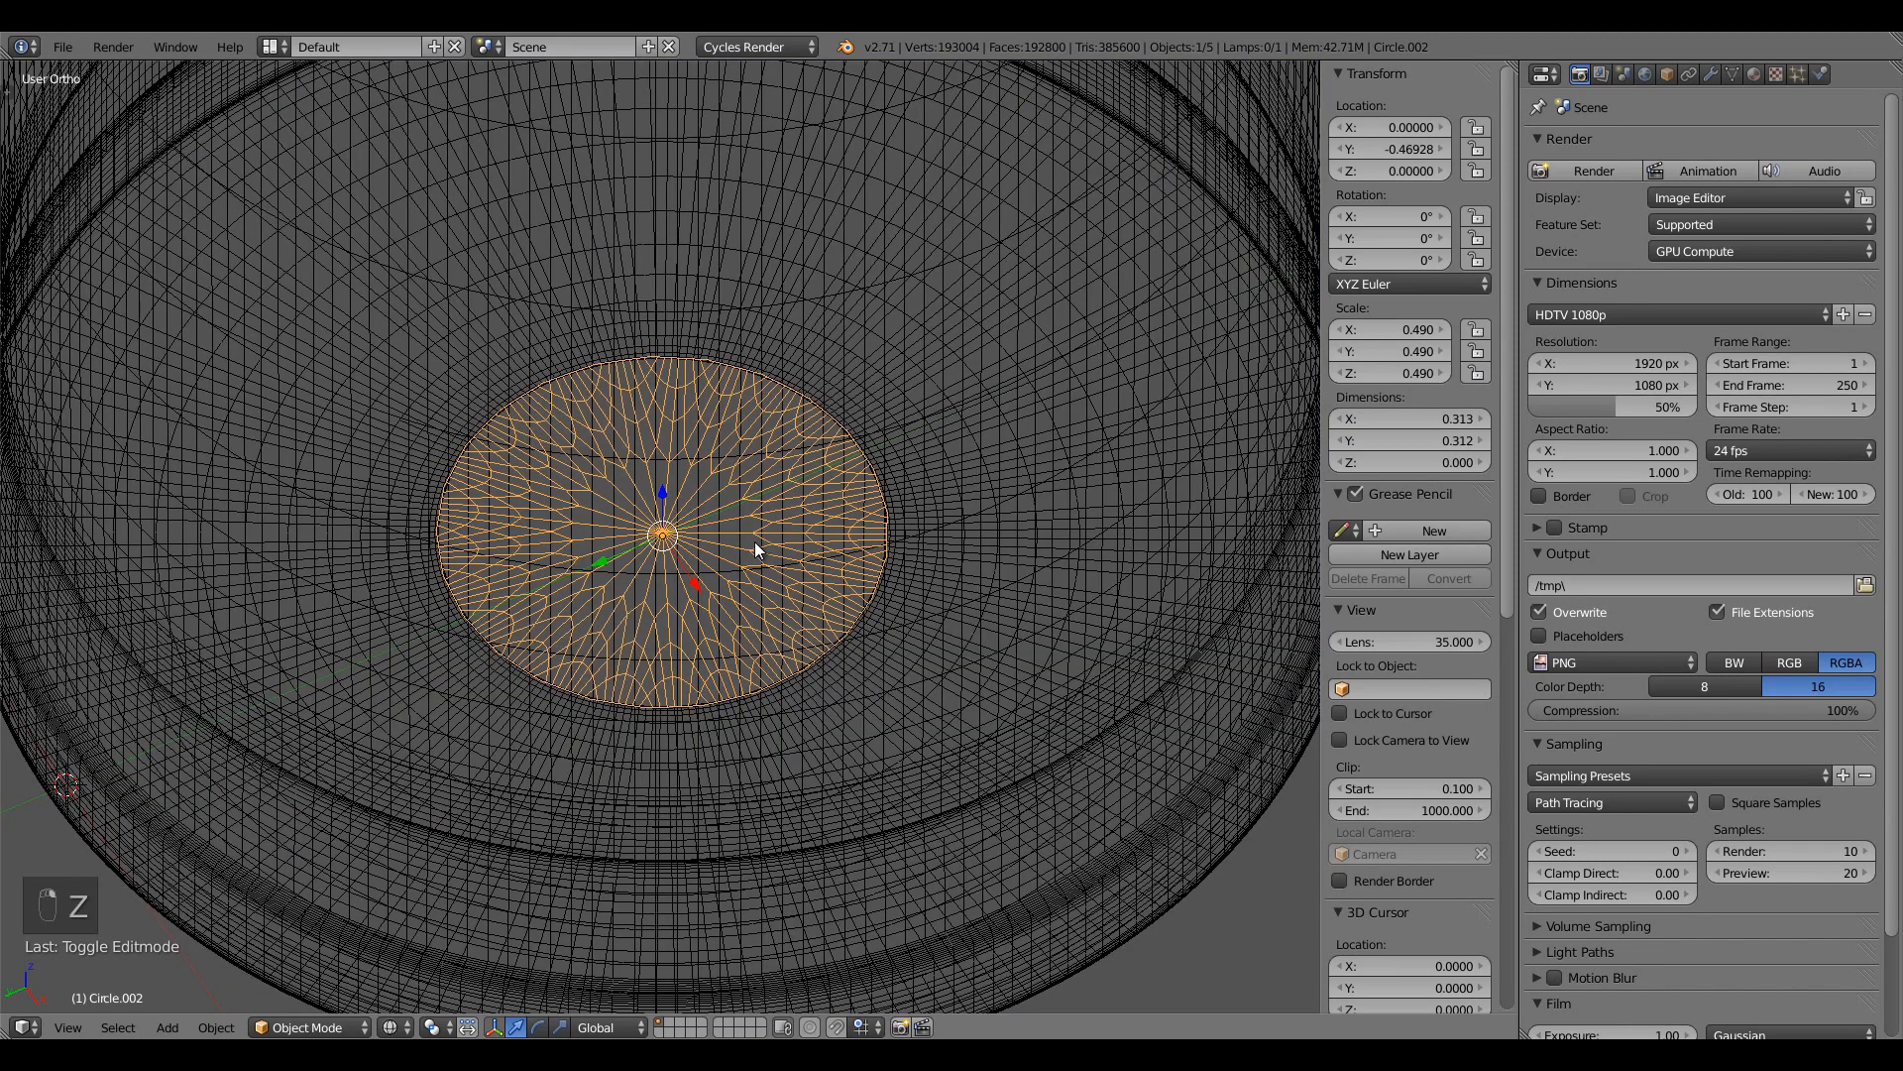
key("z")
key("Tab")
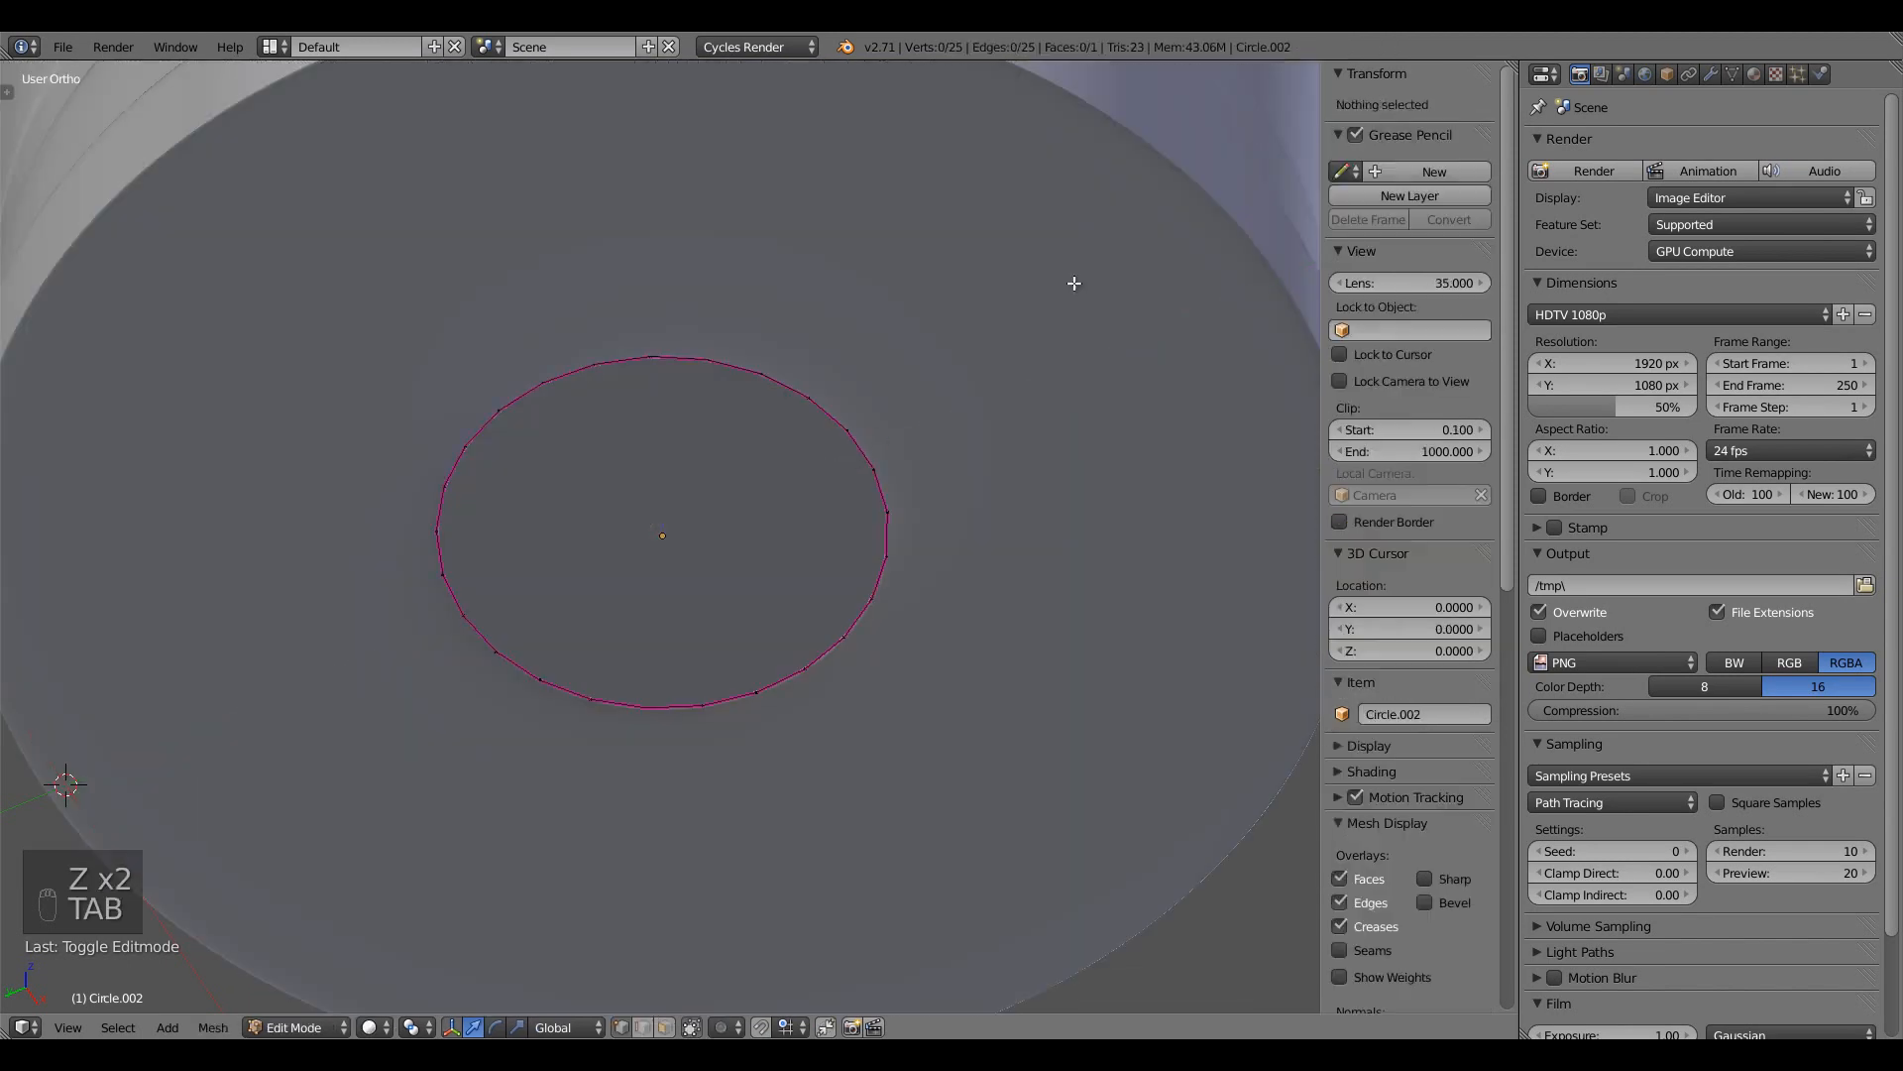
scroll(794, 493, "up", 1)
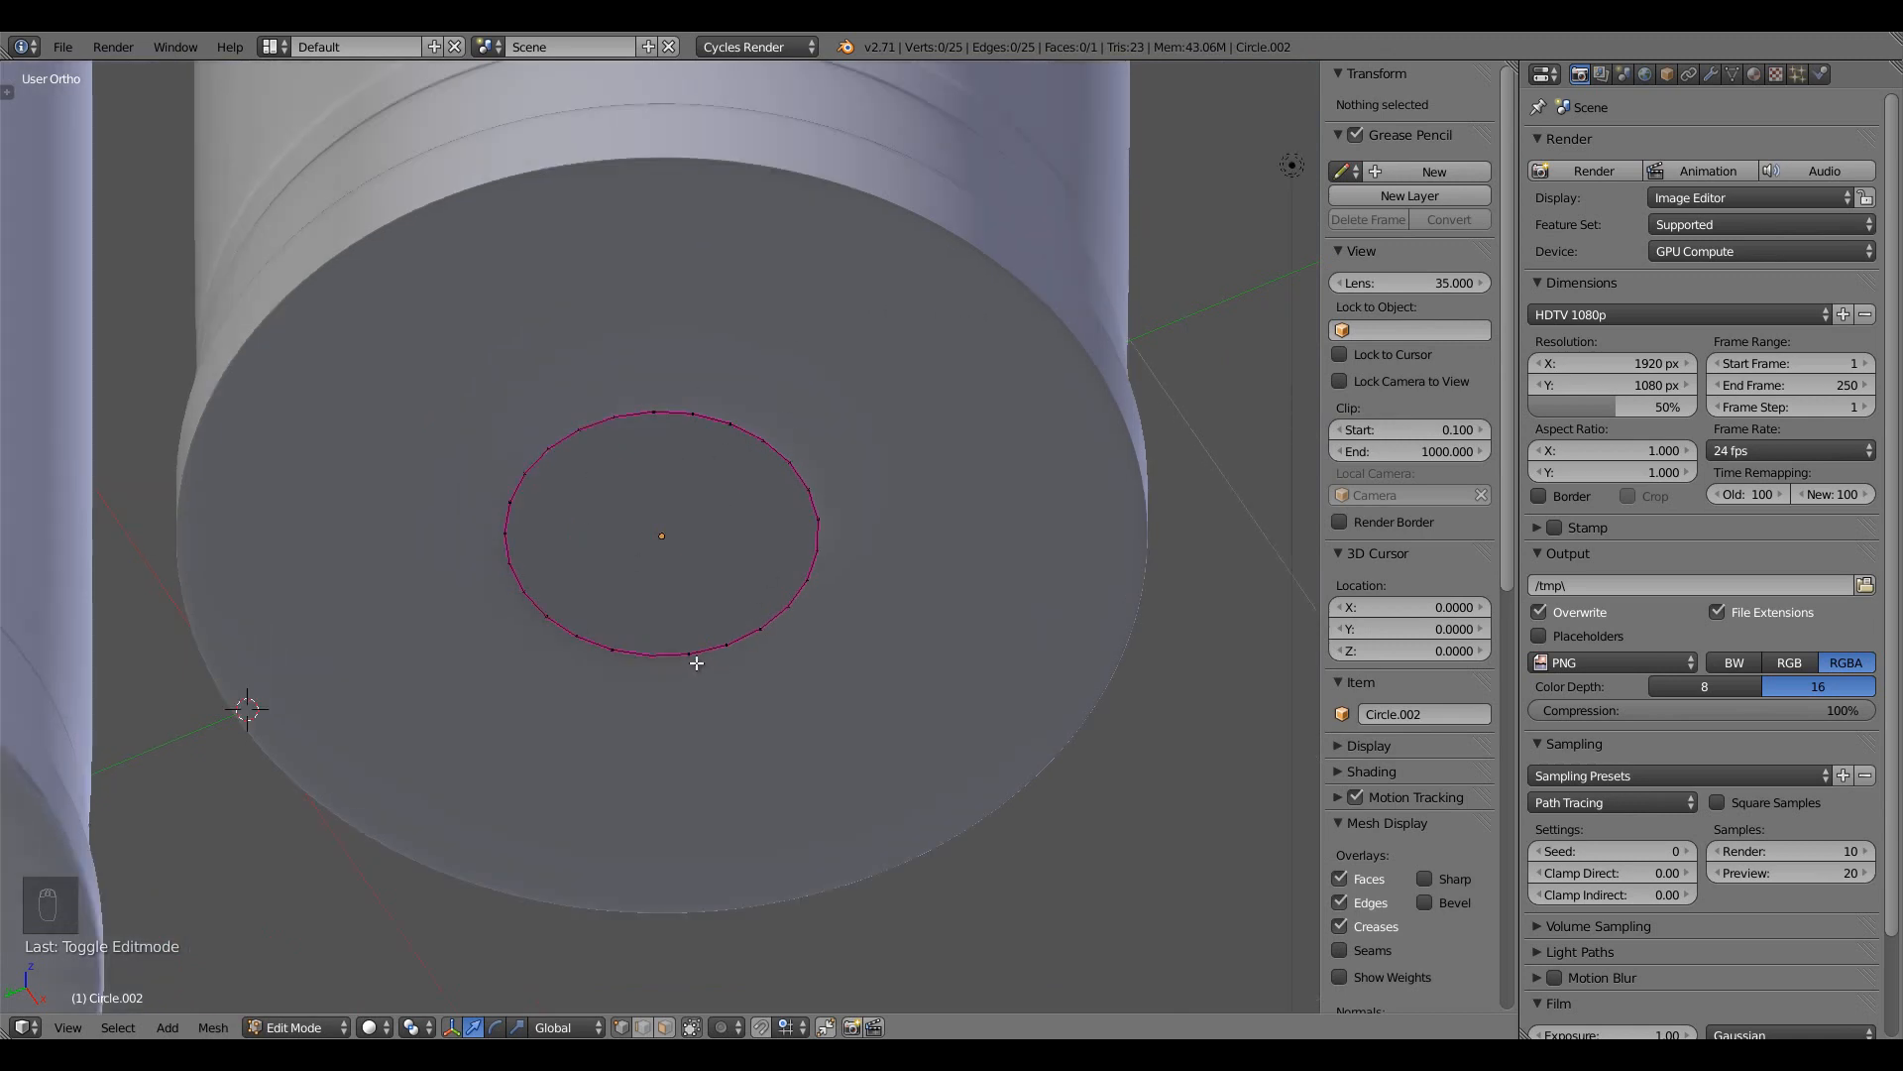
middle_click_drag(696, 662, 672, 675)
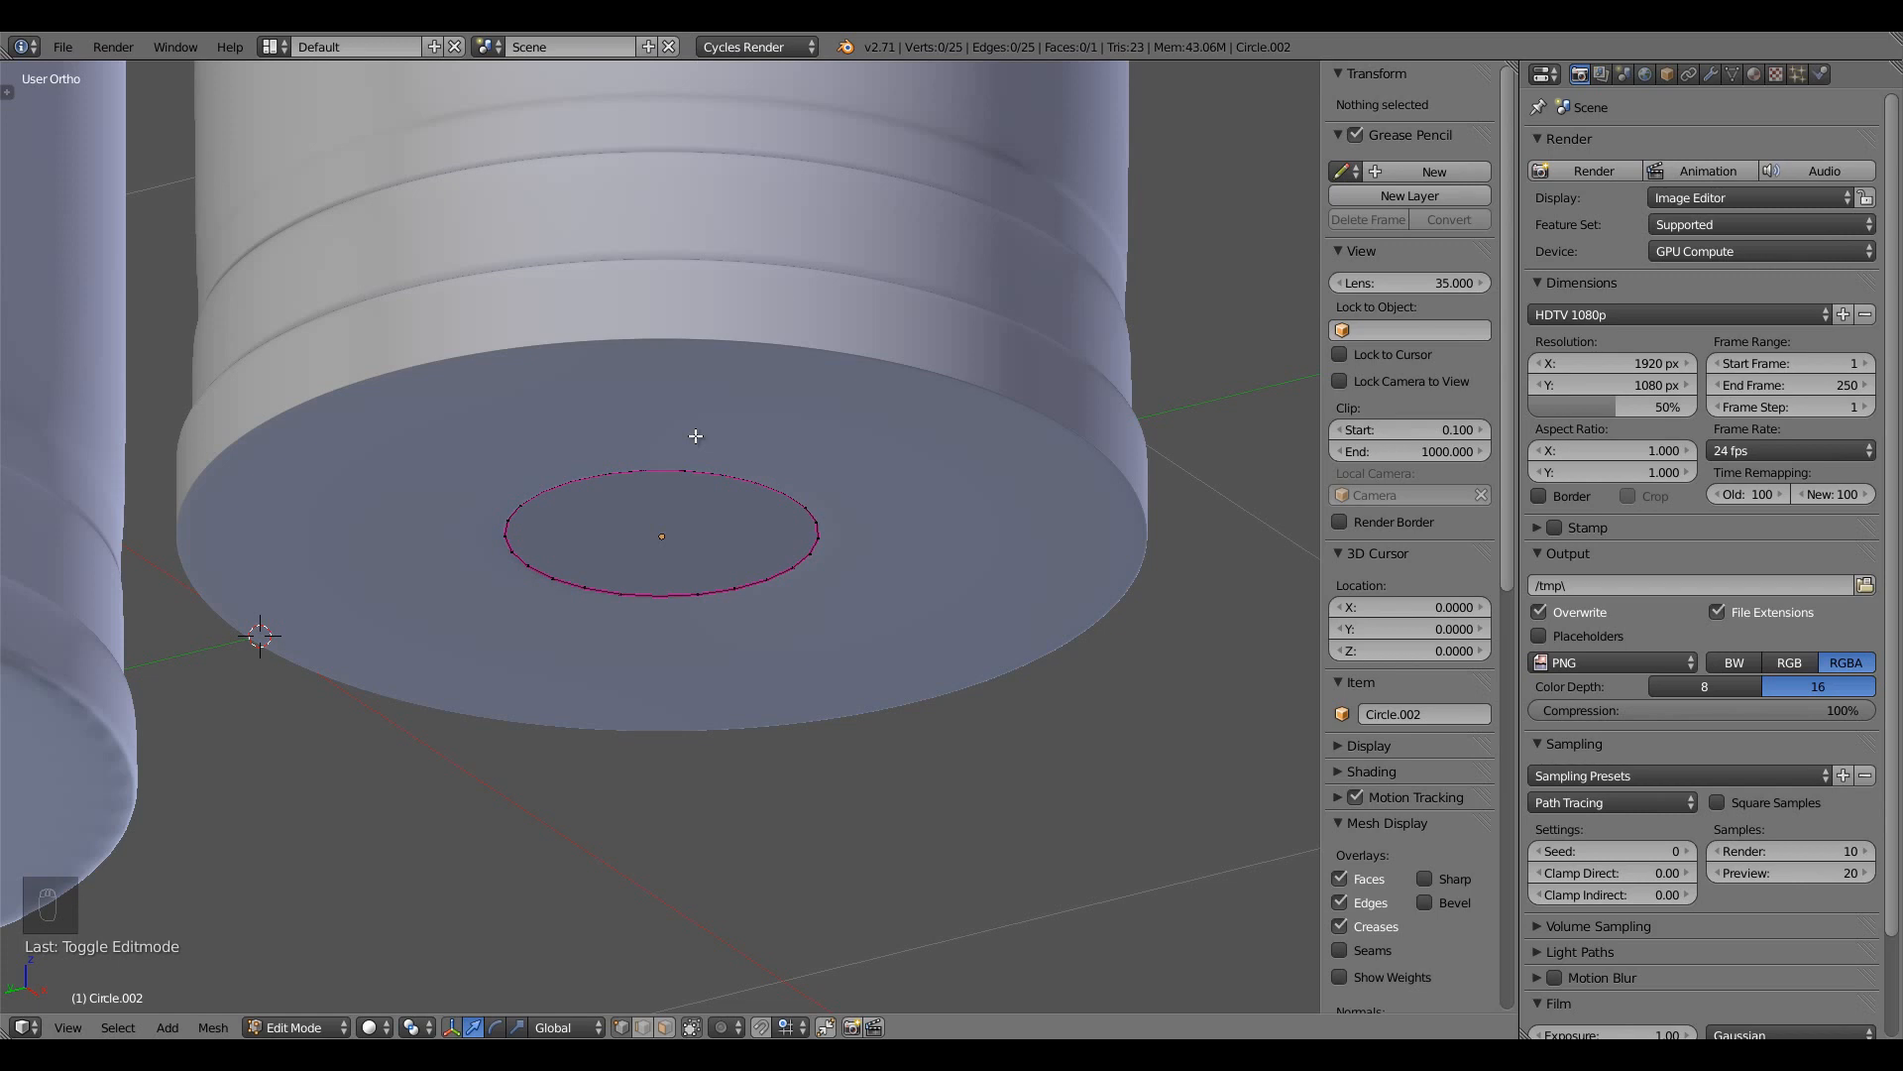
Try to move the separated disc out of its recess, and clear the selection
key("Tab")
right_click(699, 517)
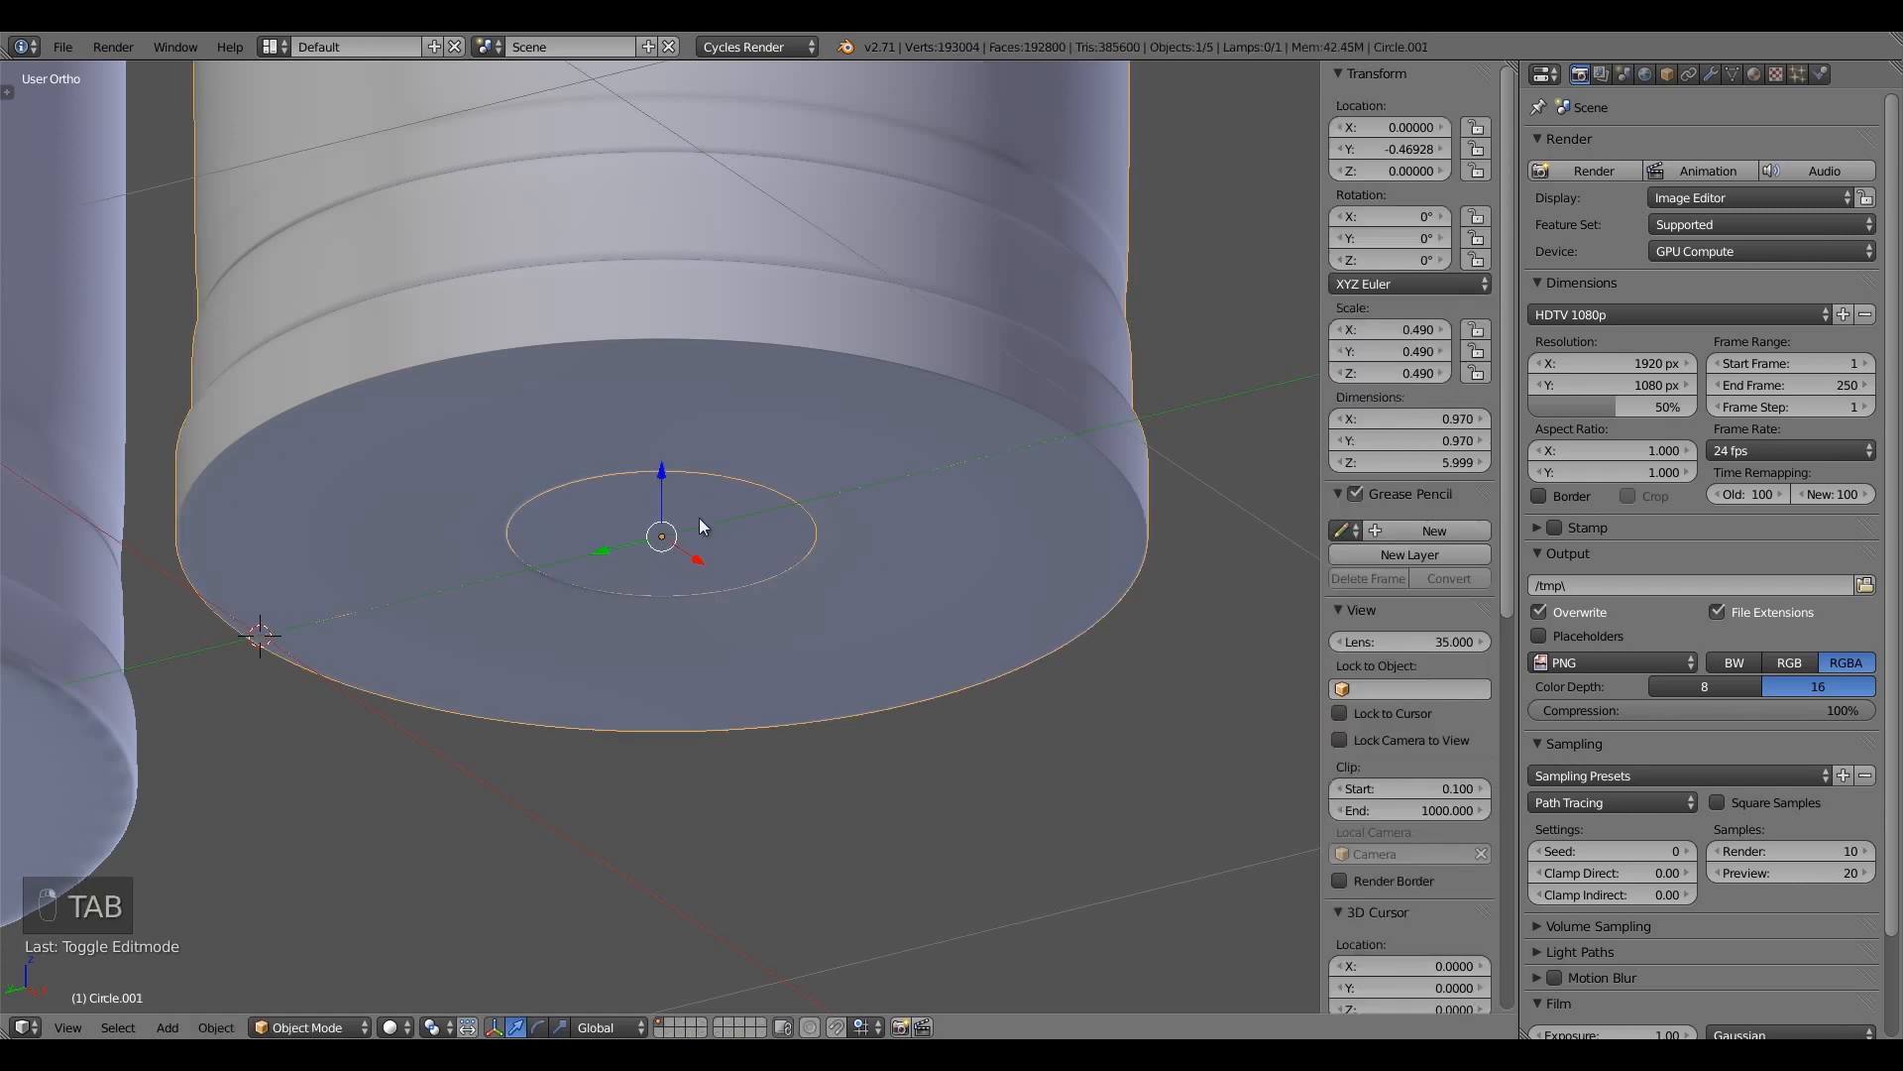
right_click(698, 518)
key("g")
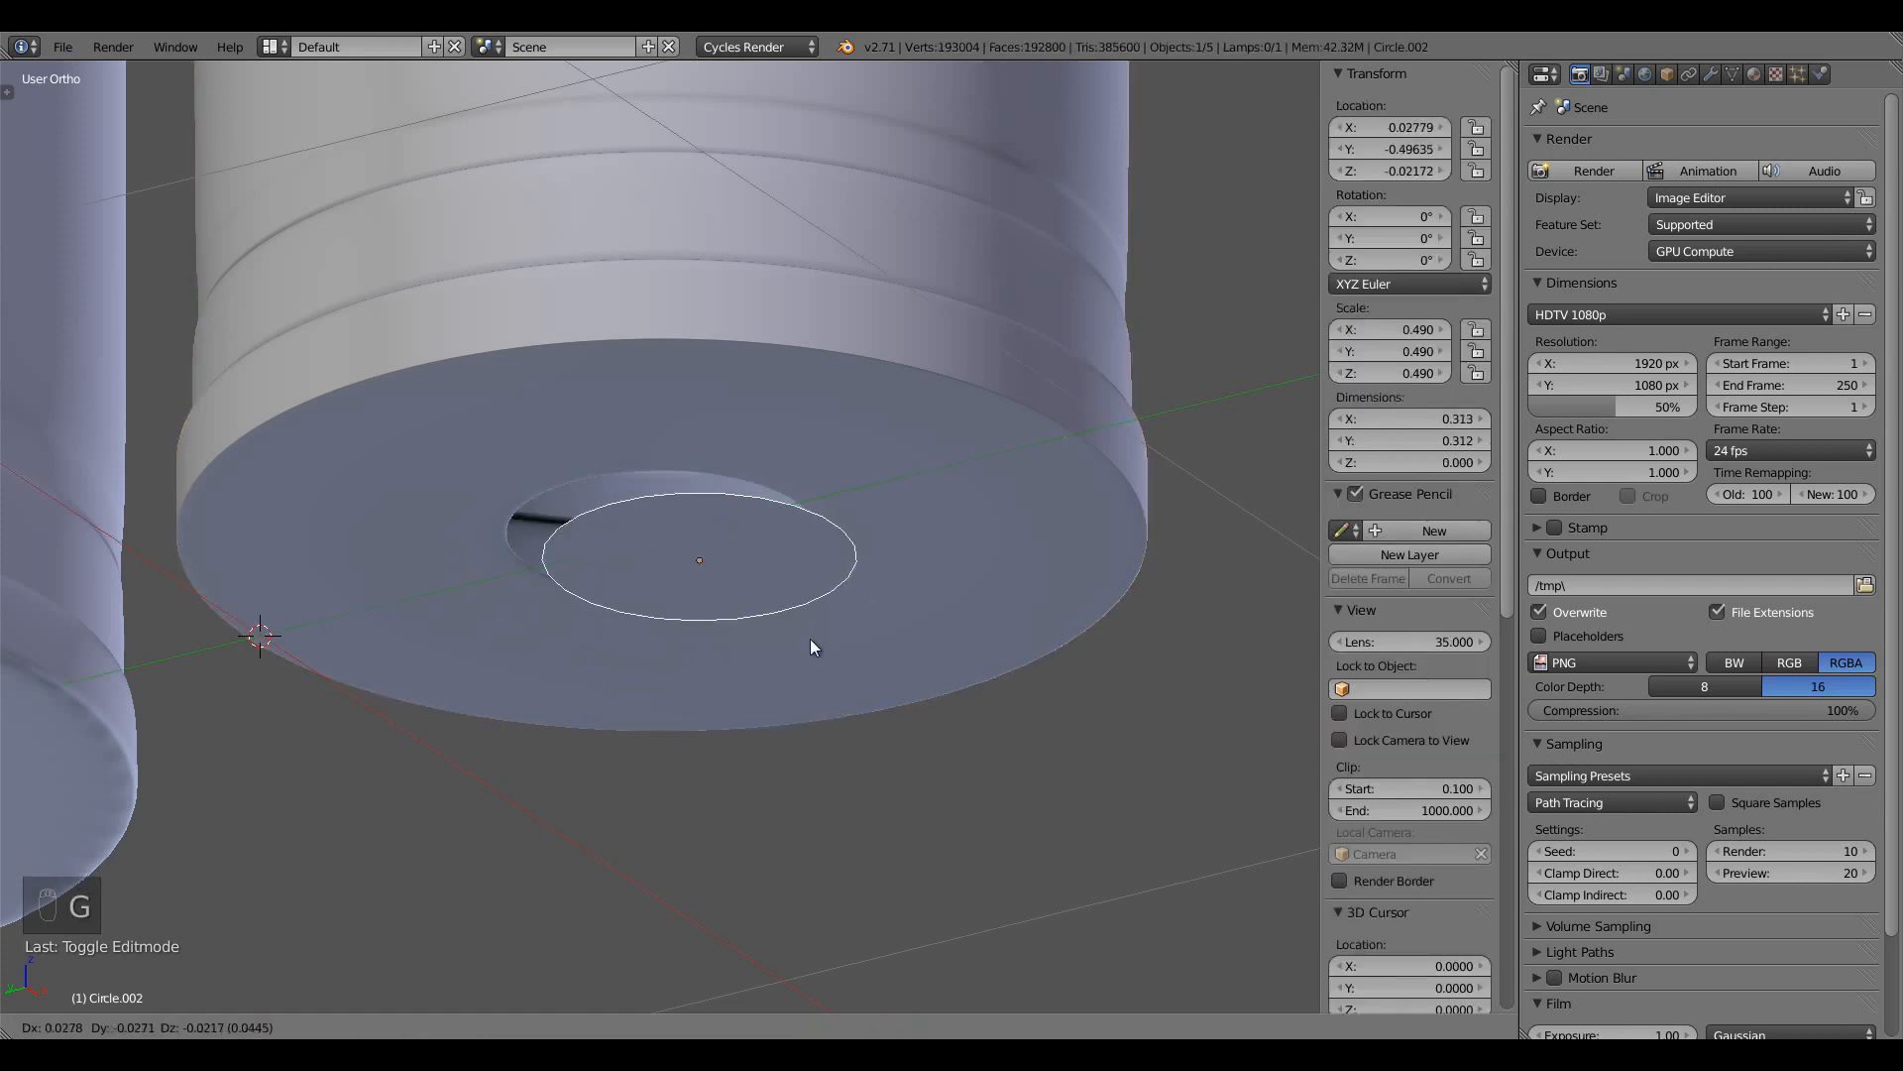
right_click(781, 593)
middle_click_drag(799, 627, 747, 520)
key("a")
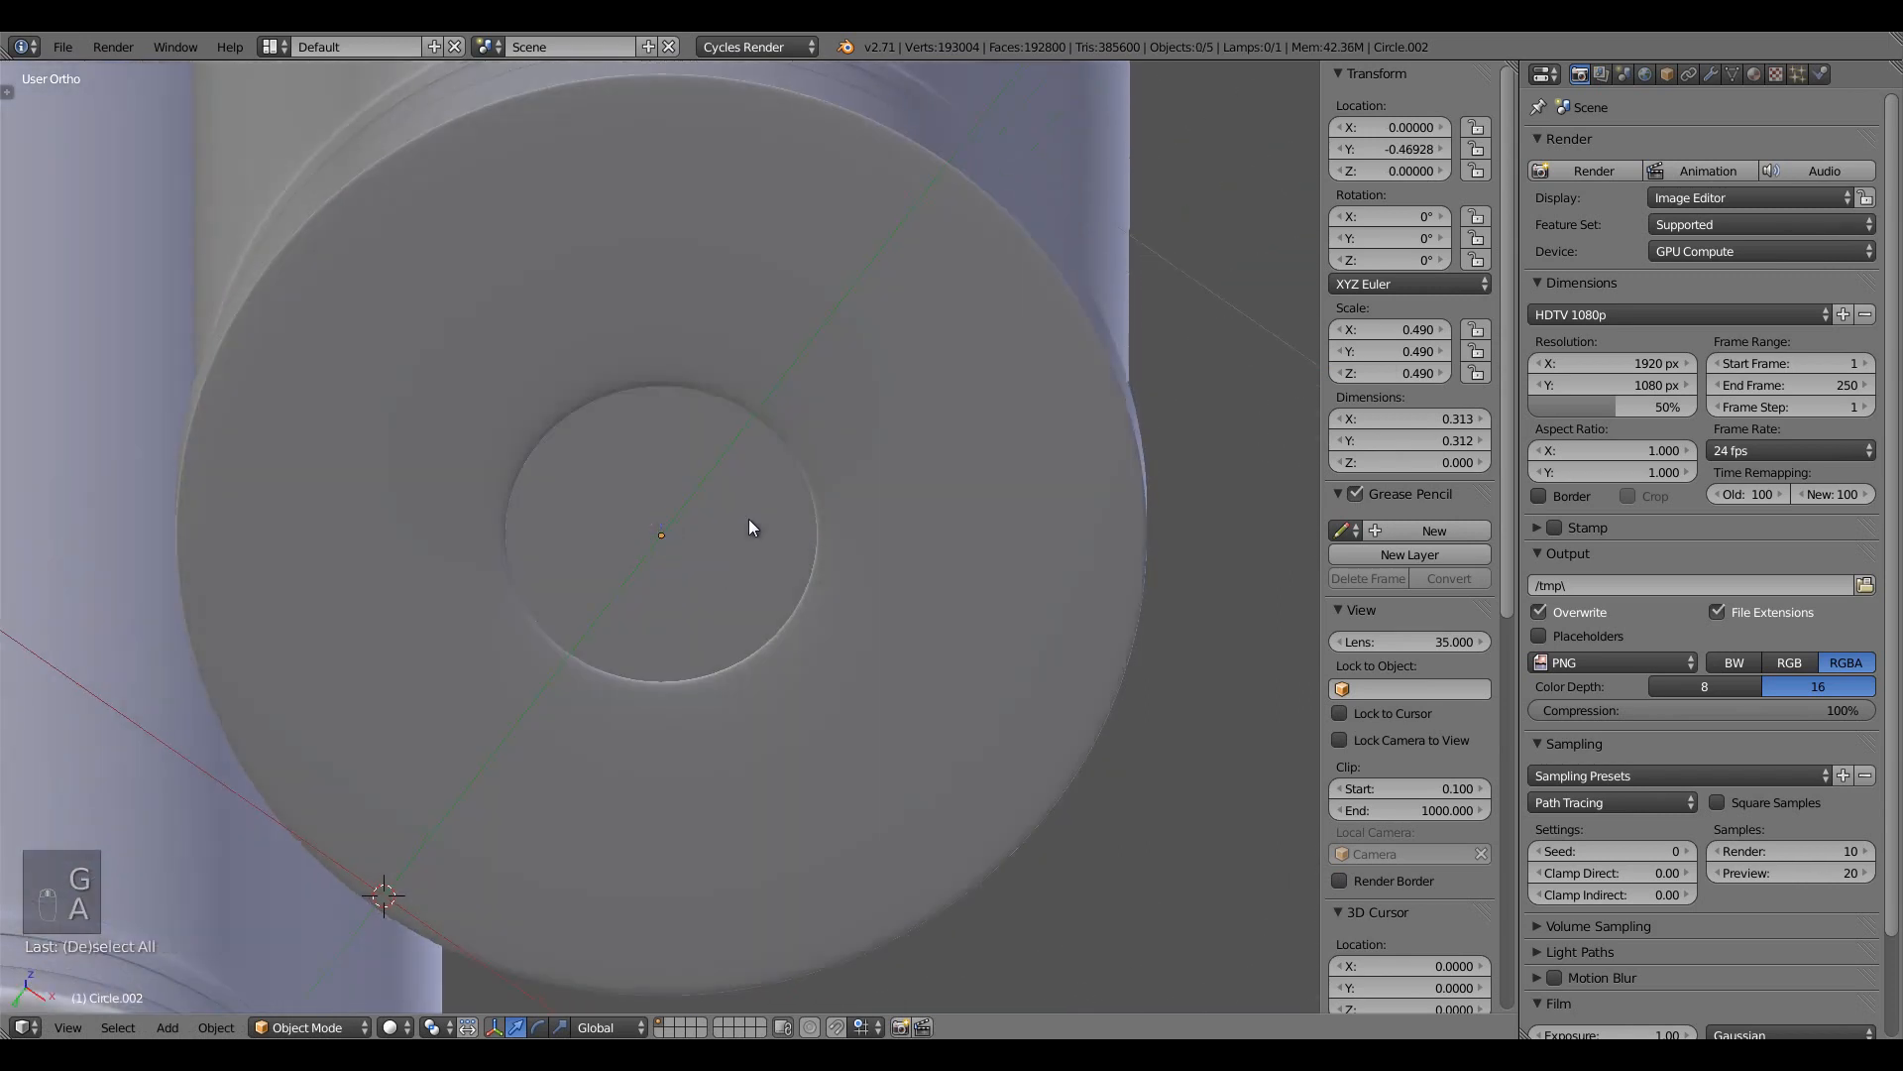
Select the separated disc's whole mesh in Edit Mode and set its mean crease to 1.00
right_click(741, 519)
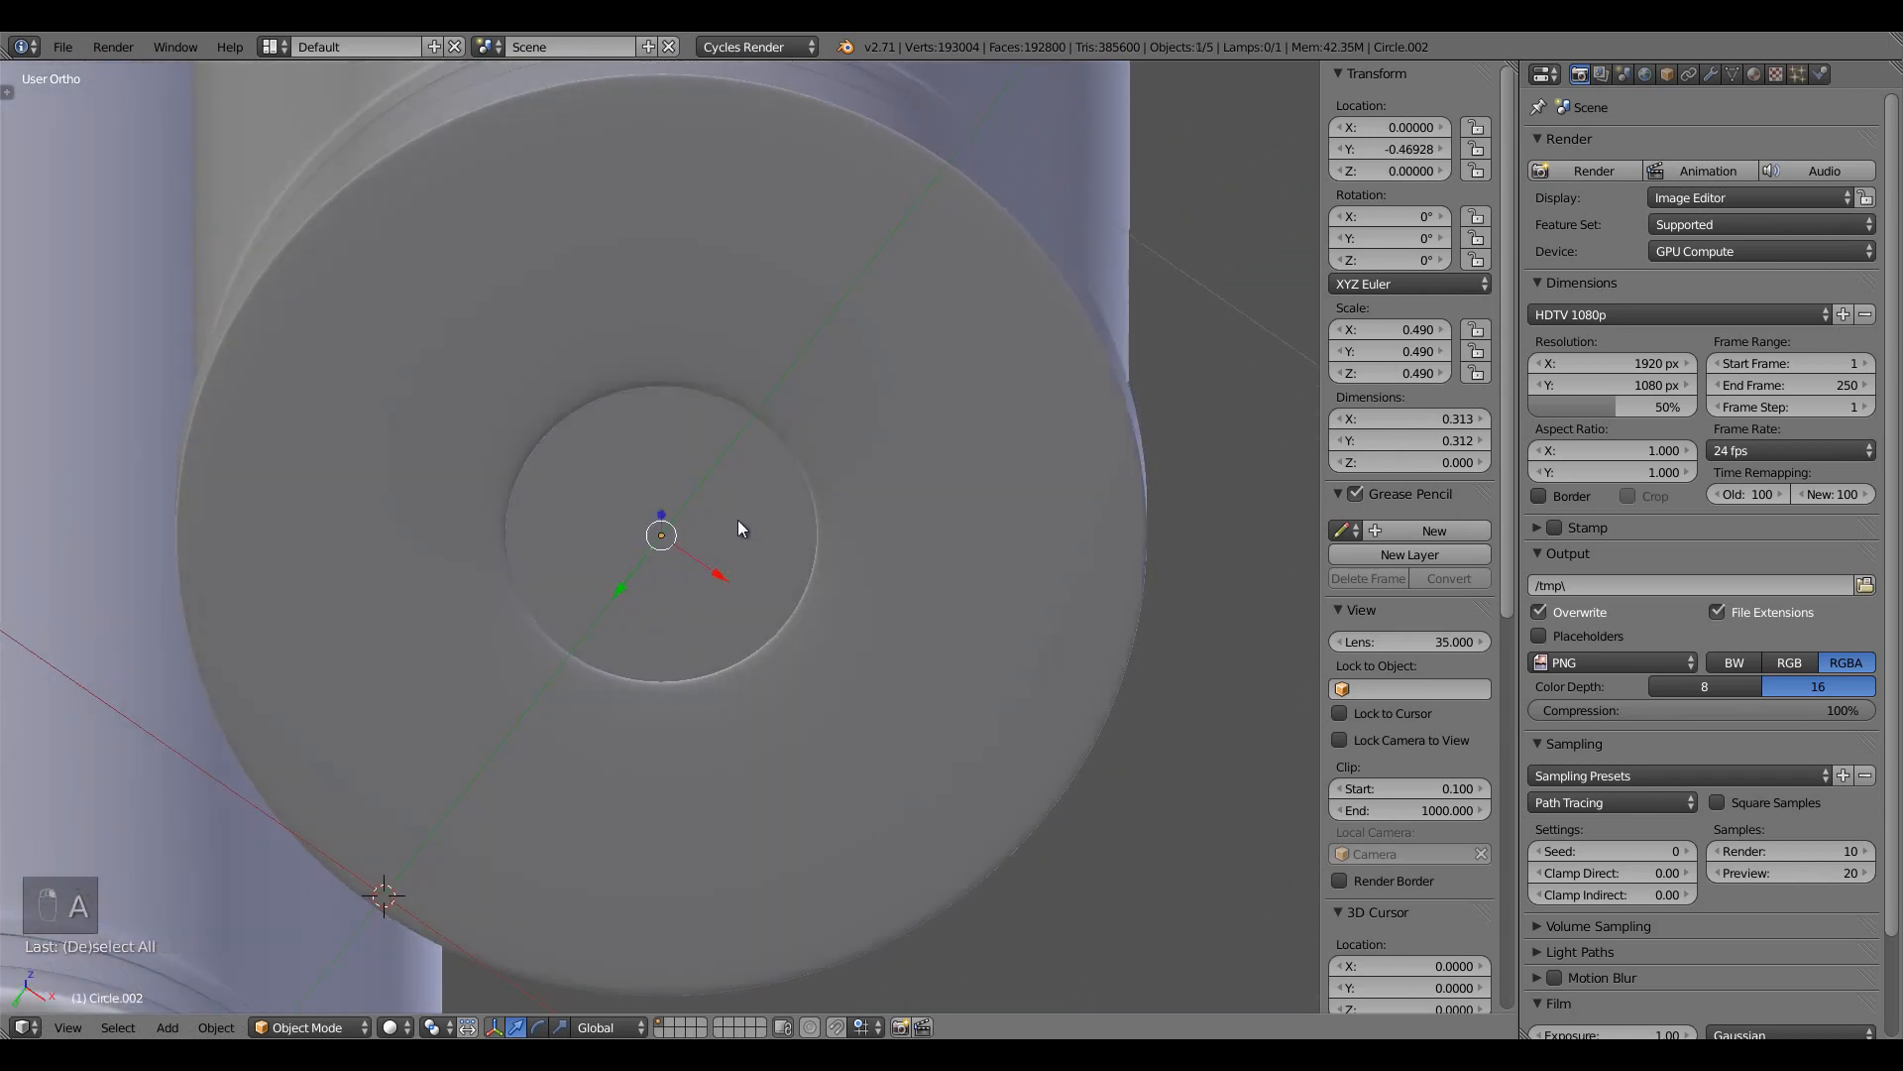
key("Tab")
key("a")
key("a")
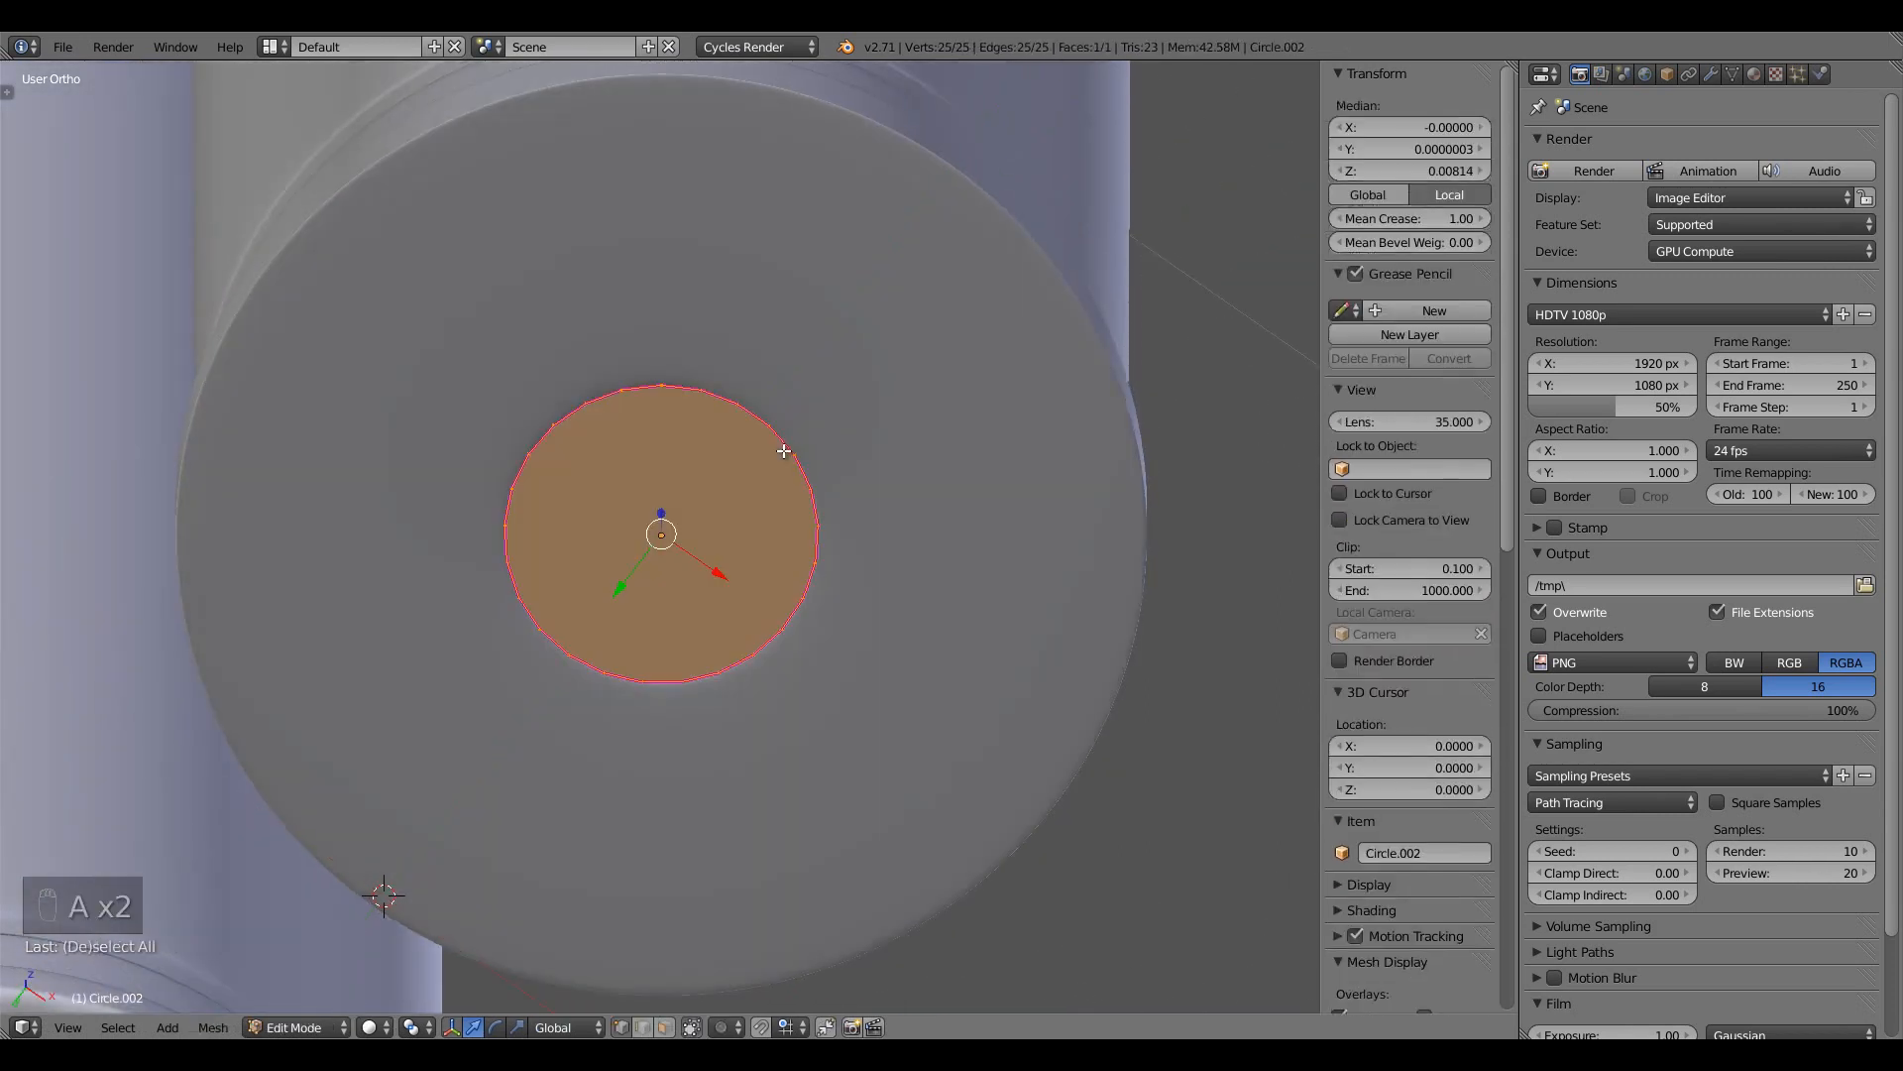
left_click_drag(1403, 219, 1636, 224)
In bottom view, extrude the disc face and scale it inward to about 30% of the disc's diameter
scroll(824, 546, "up", 3)
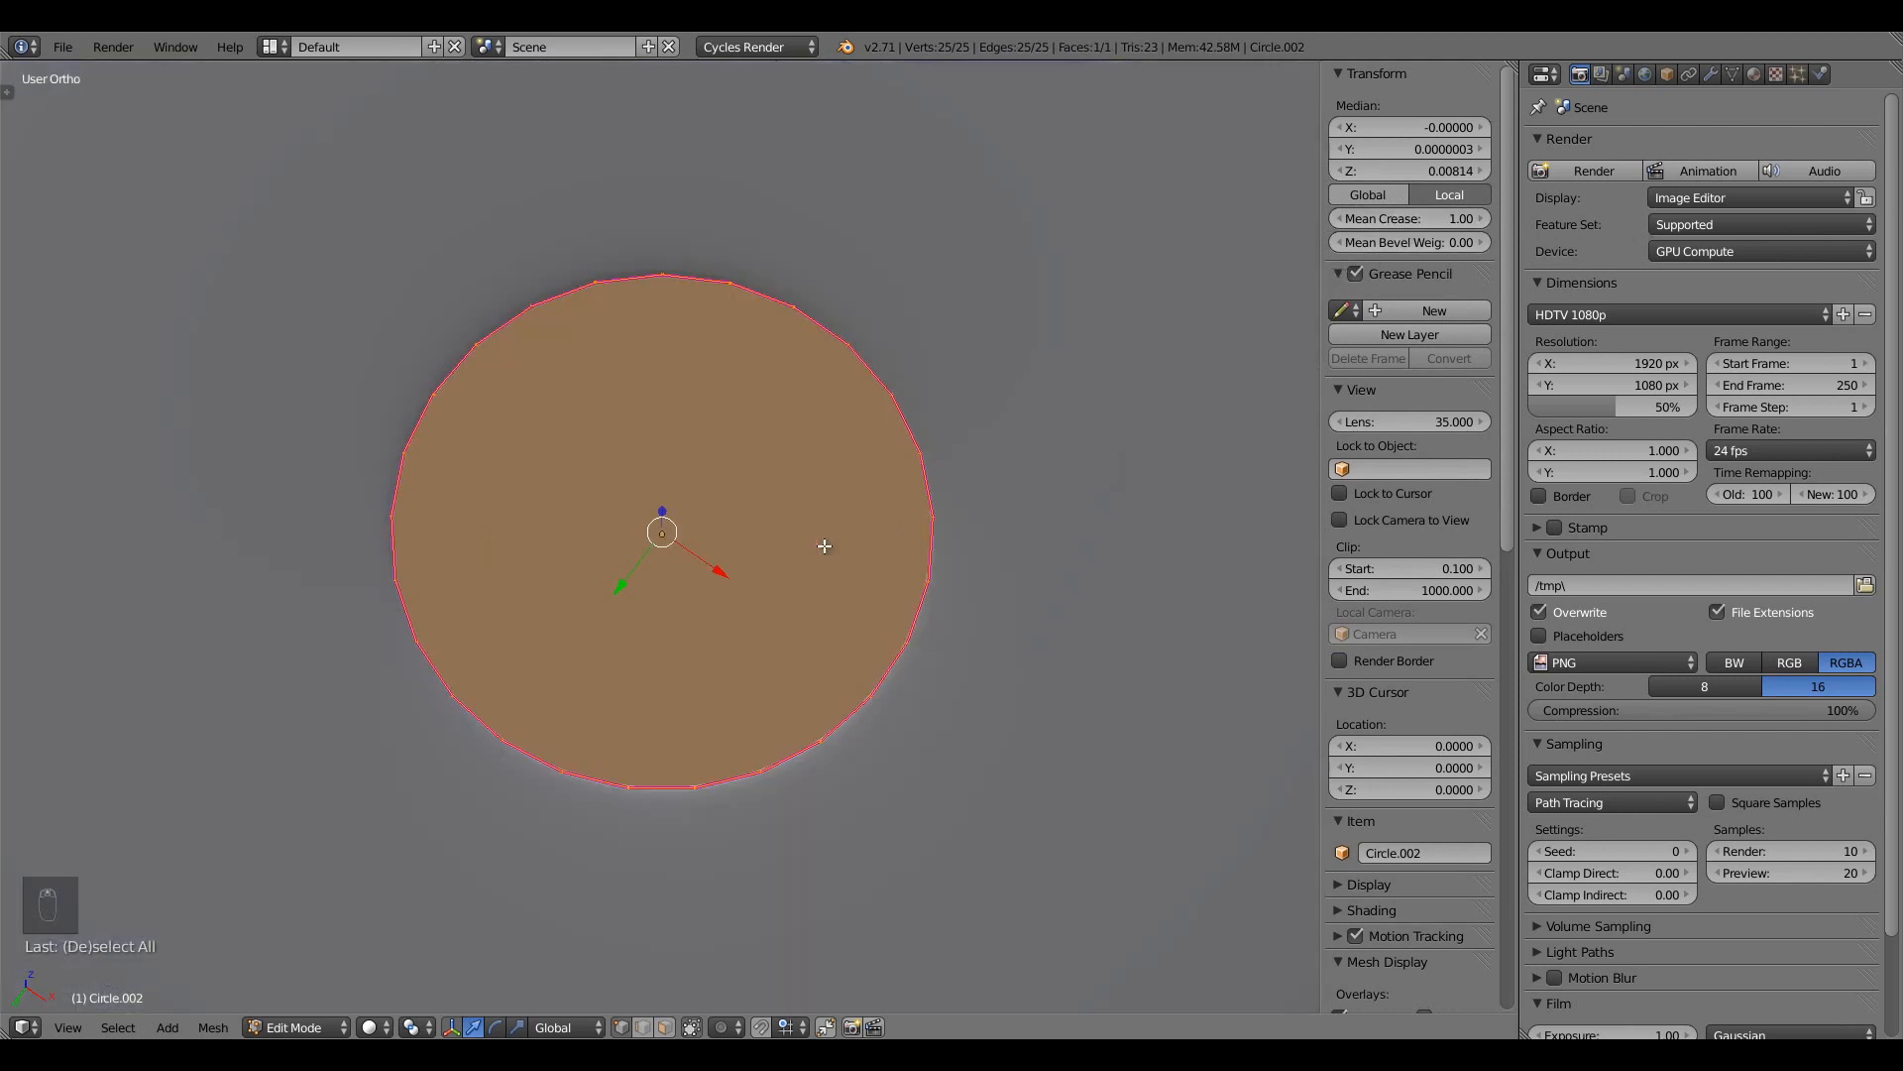
key("ctrl+KP_7")
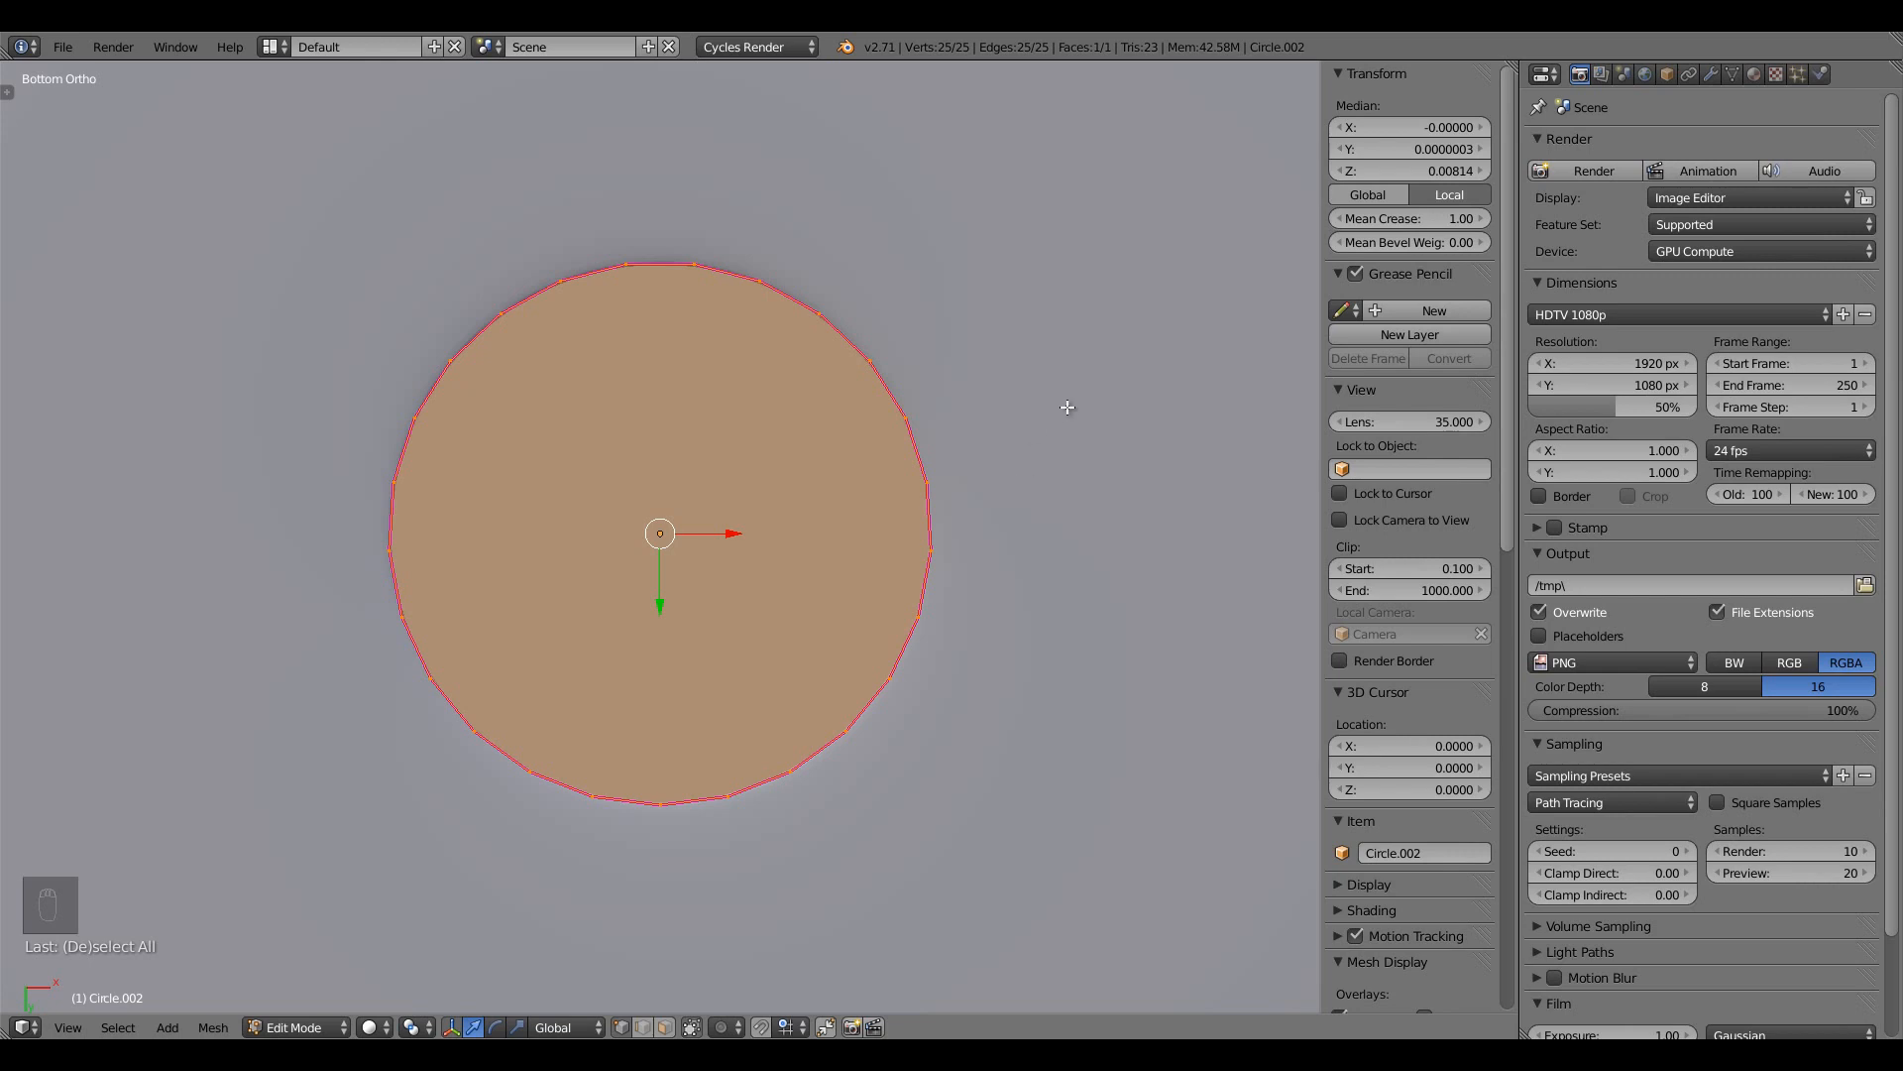
key("e")
key("s")
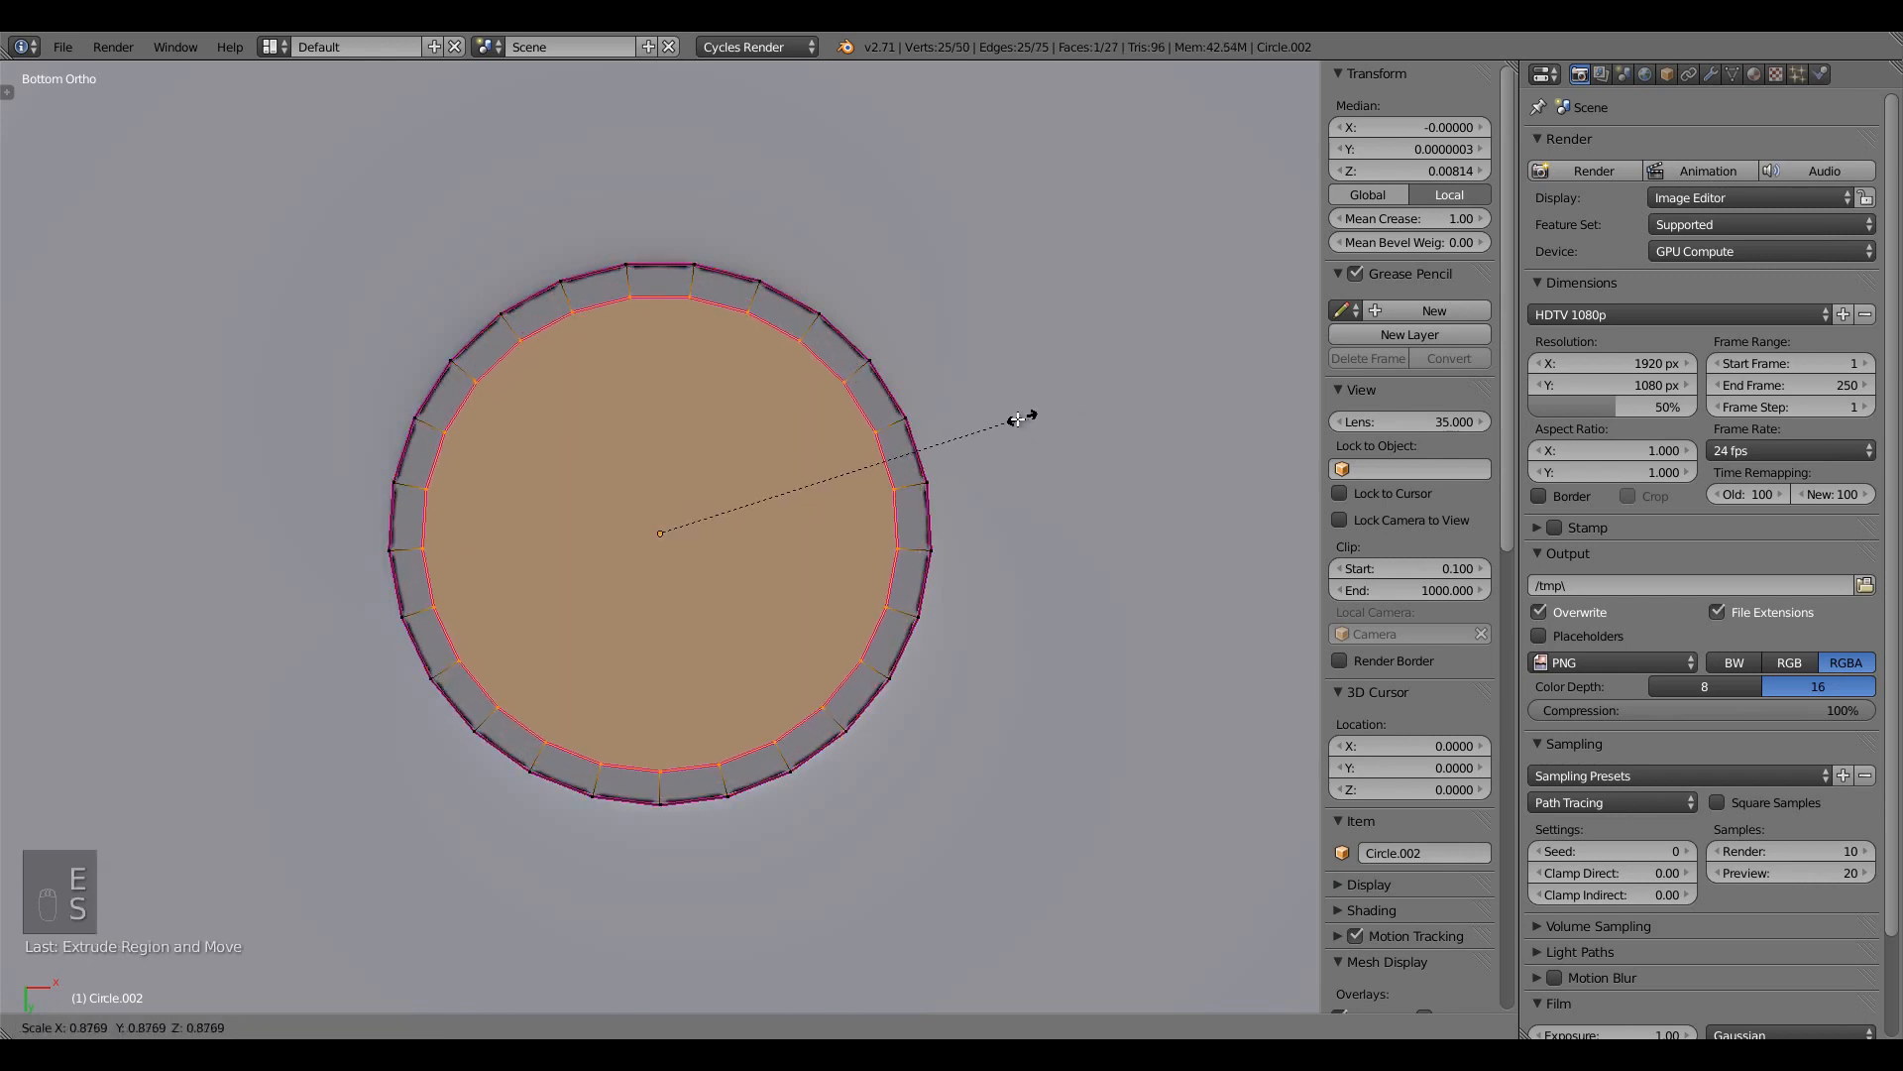
left_click(779, 534)
Extrude the disc's small central face about 0.003 into the base and return to Object Mode
middle_click_drag(779, 534, 795, 686)
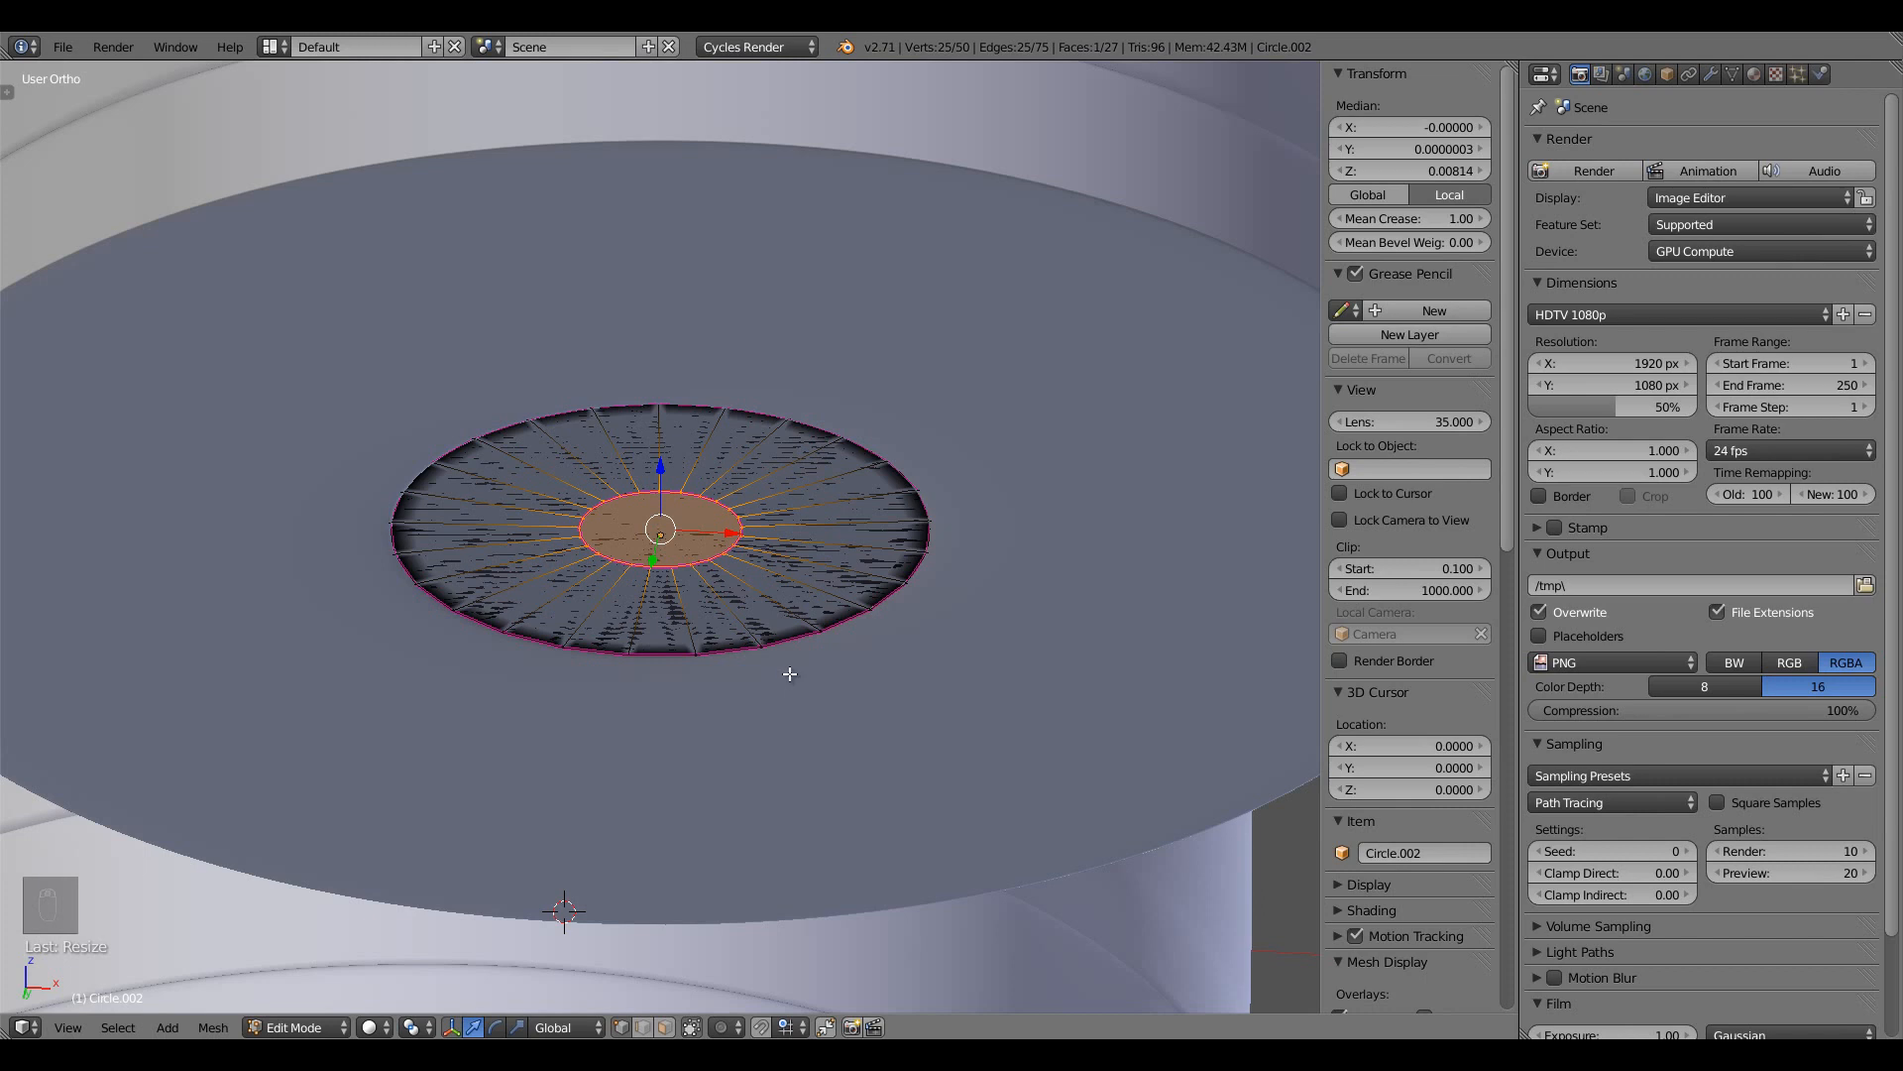
key("e")
left_click(787, 669)
key("Tab")
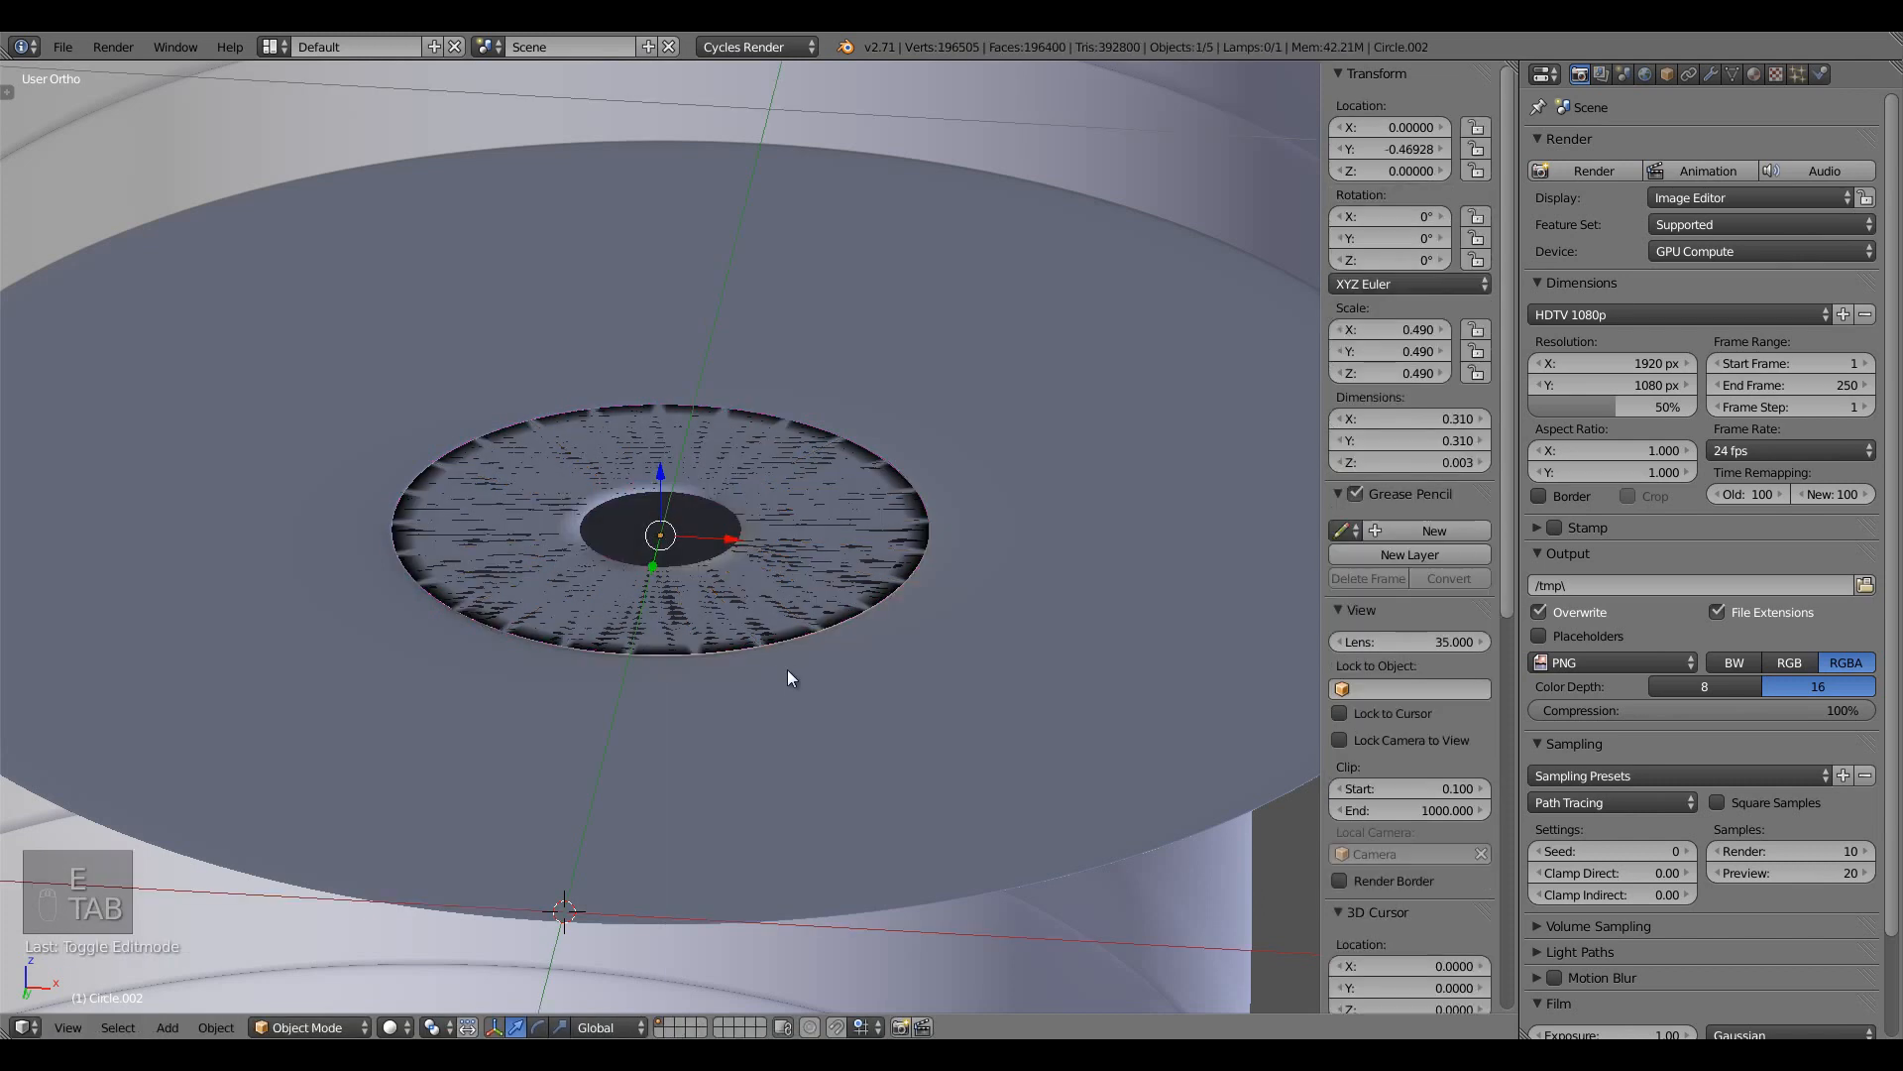
right_click(800, 579)
key("g")
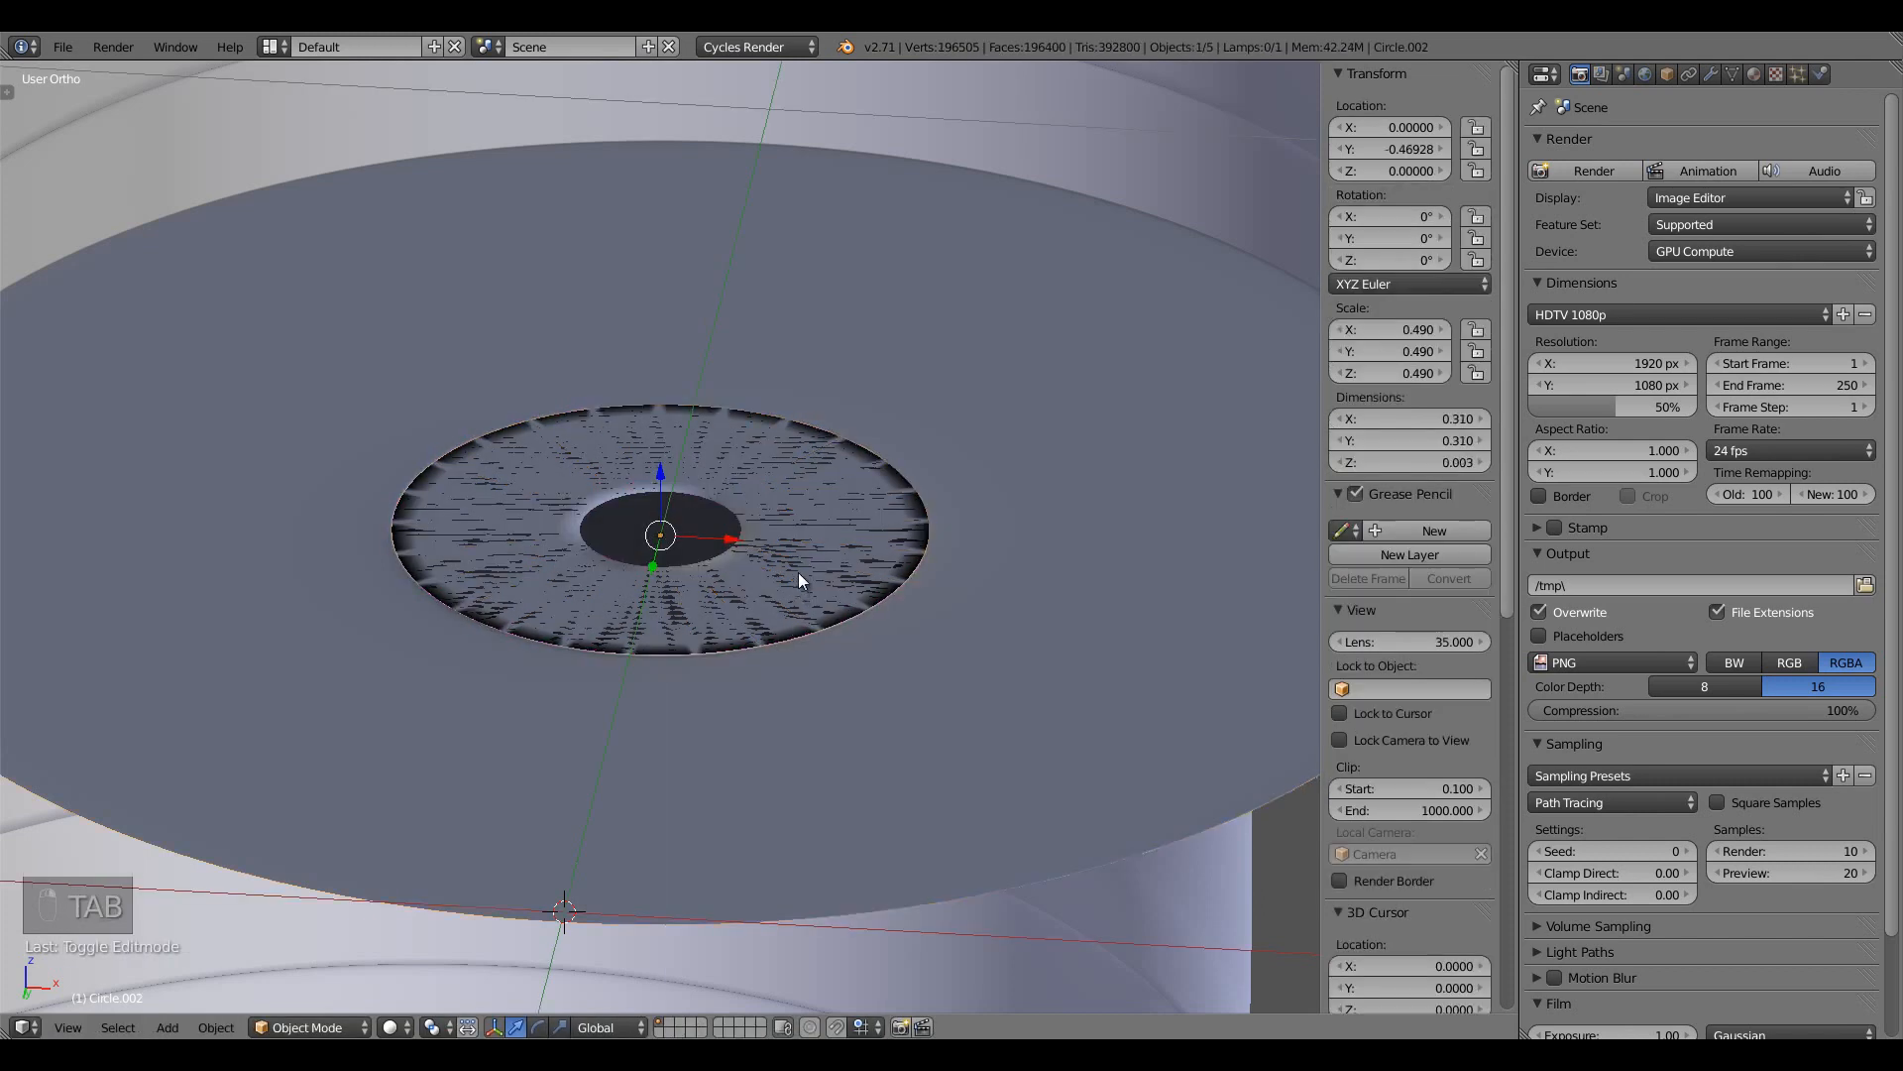
right_click(803, 540)
Add 20 evenly spaced loop cuts between the disc's rim and its central recess, and return to Object Mode
key("Tab")
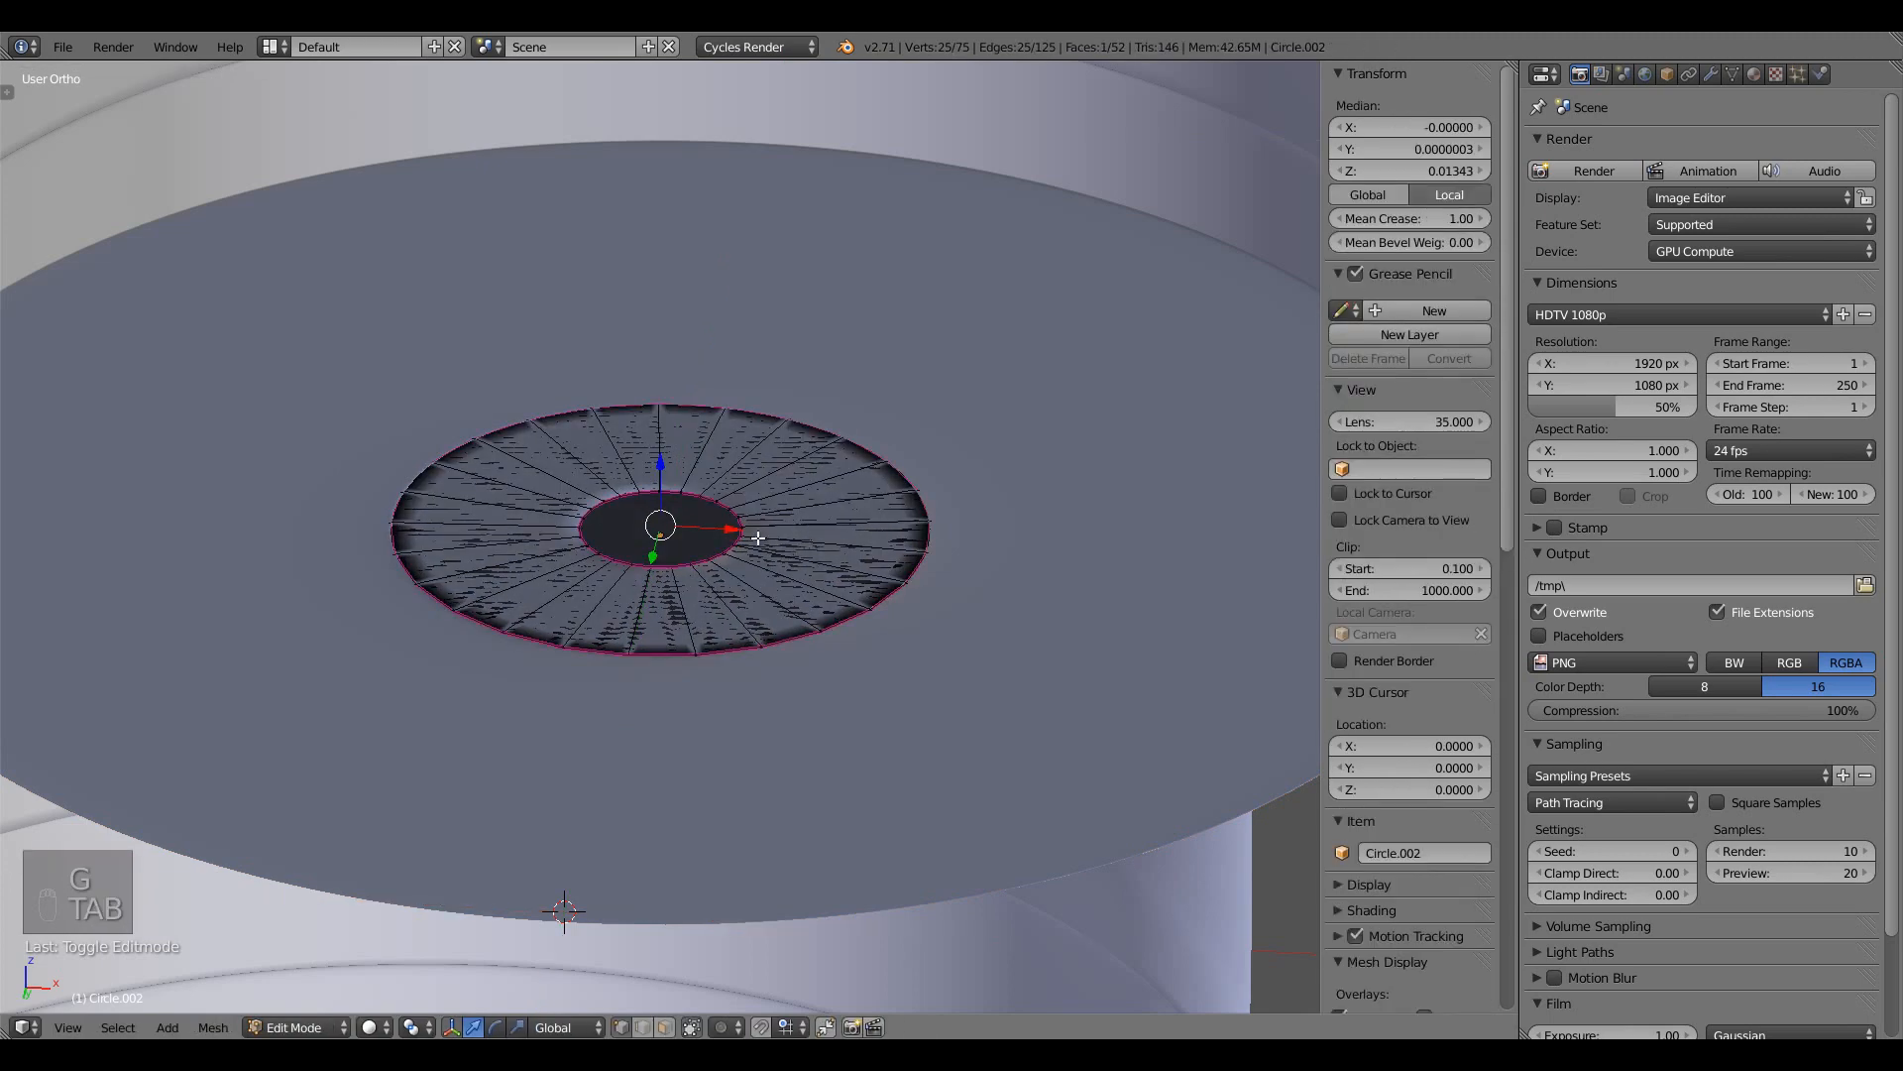
key("ctrl+r")
scroll(823, 507, "up", 15)
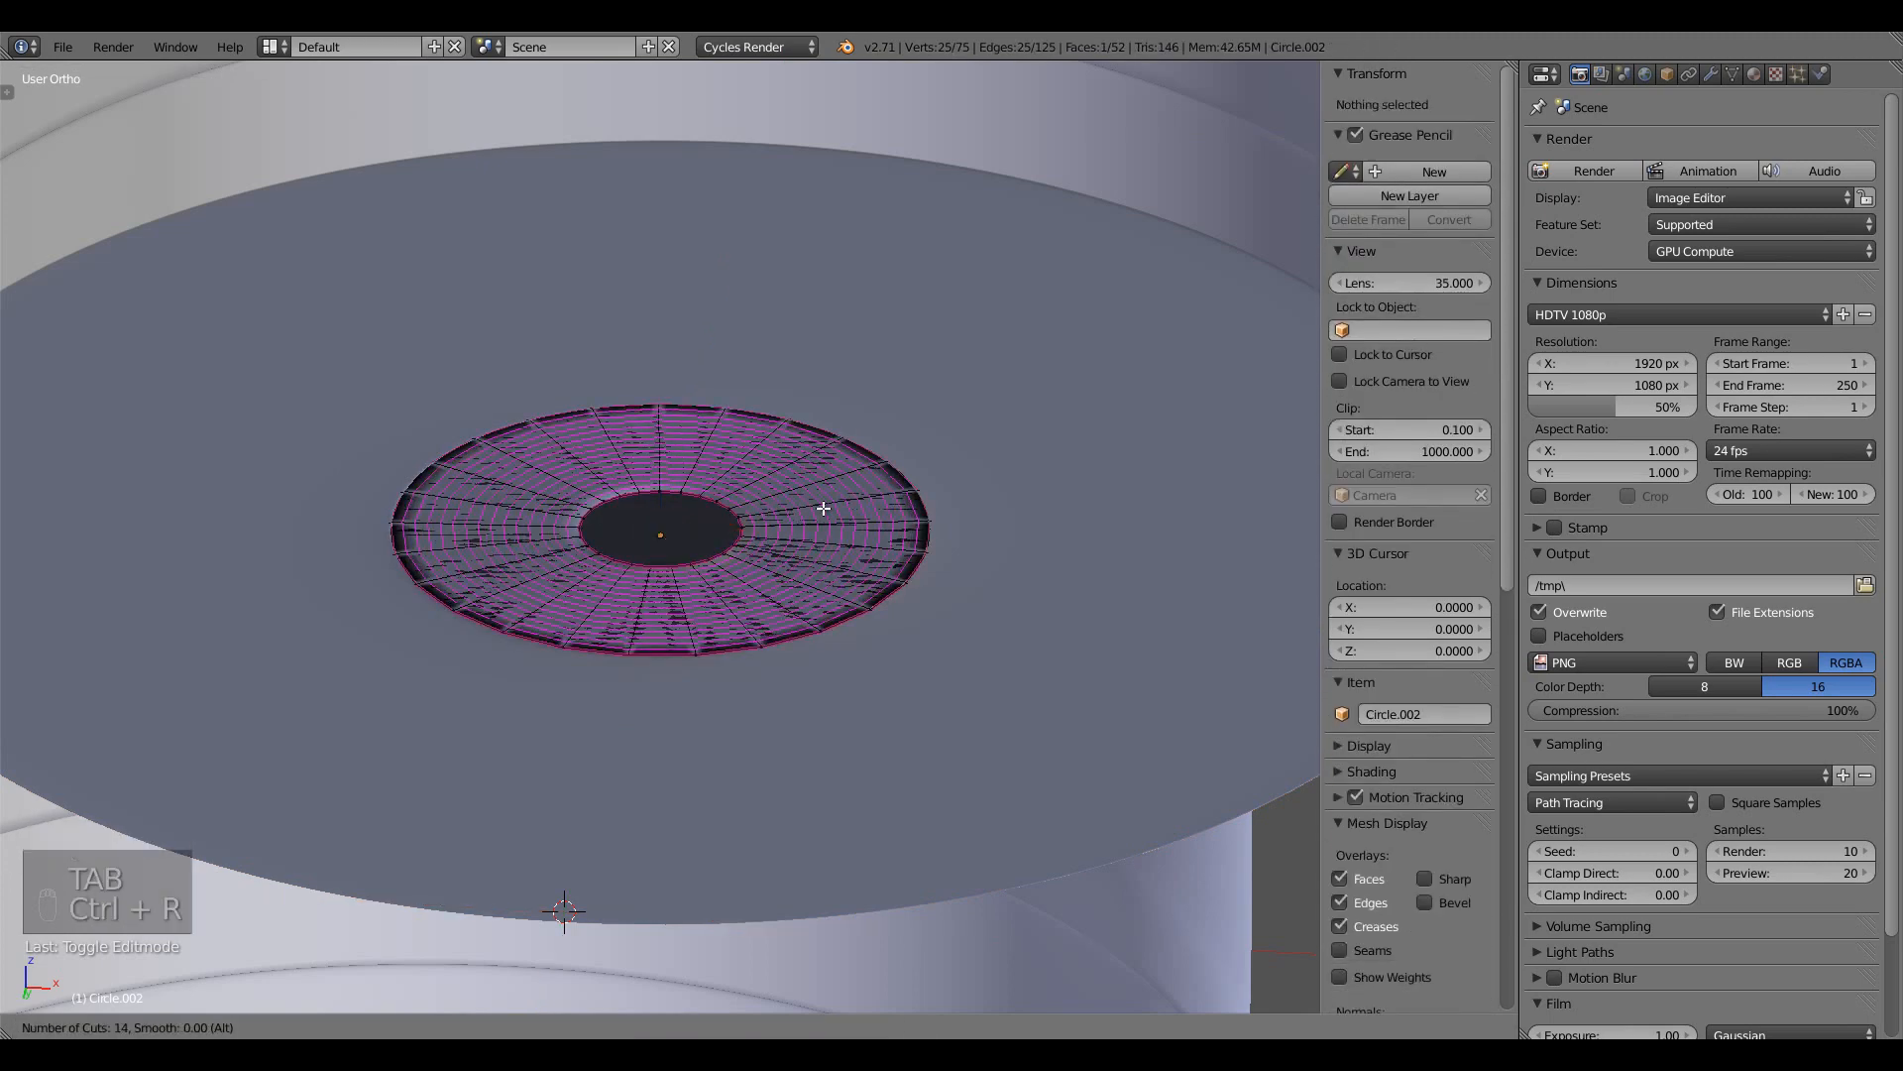
left_click(823, 507)
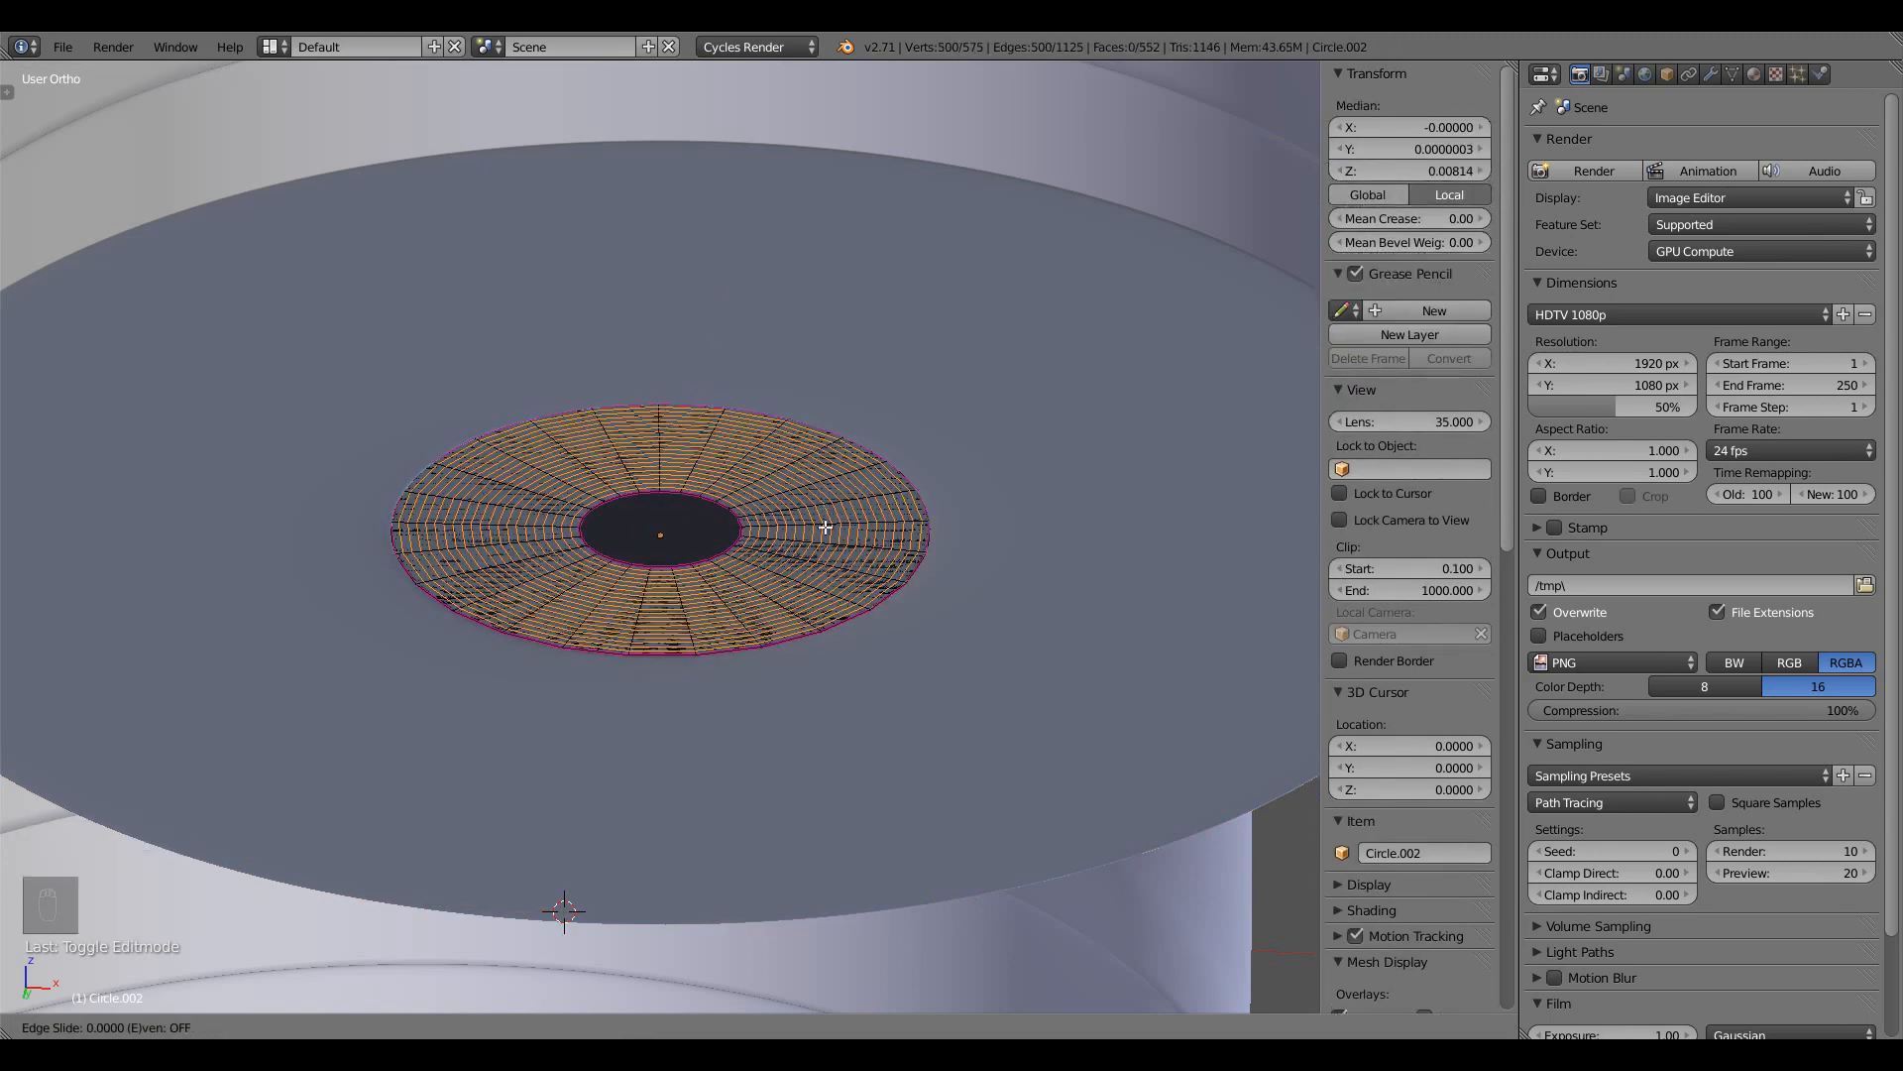
left_click(830, 503)
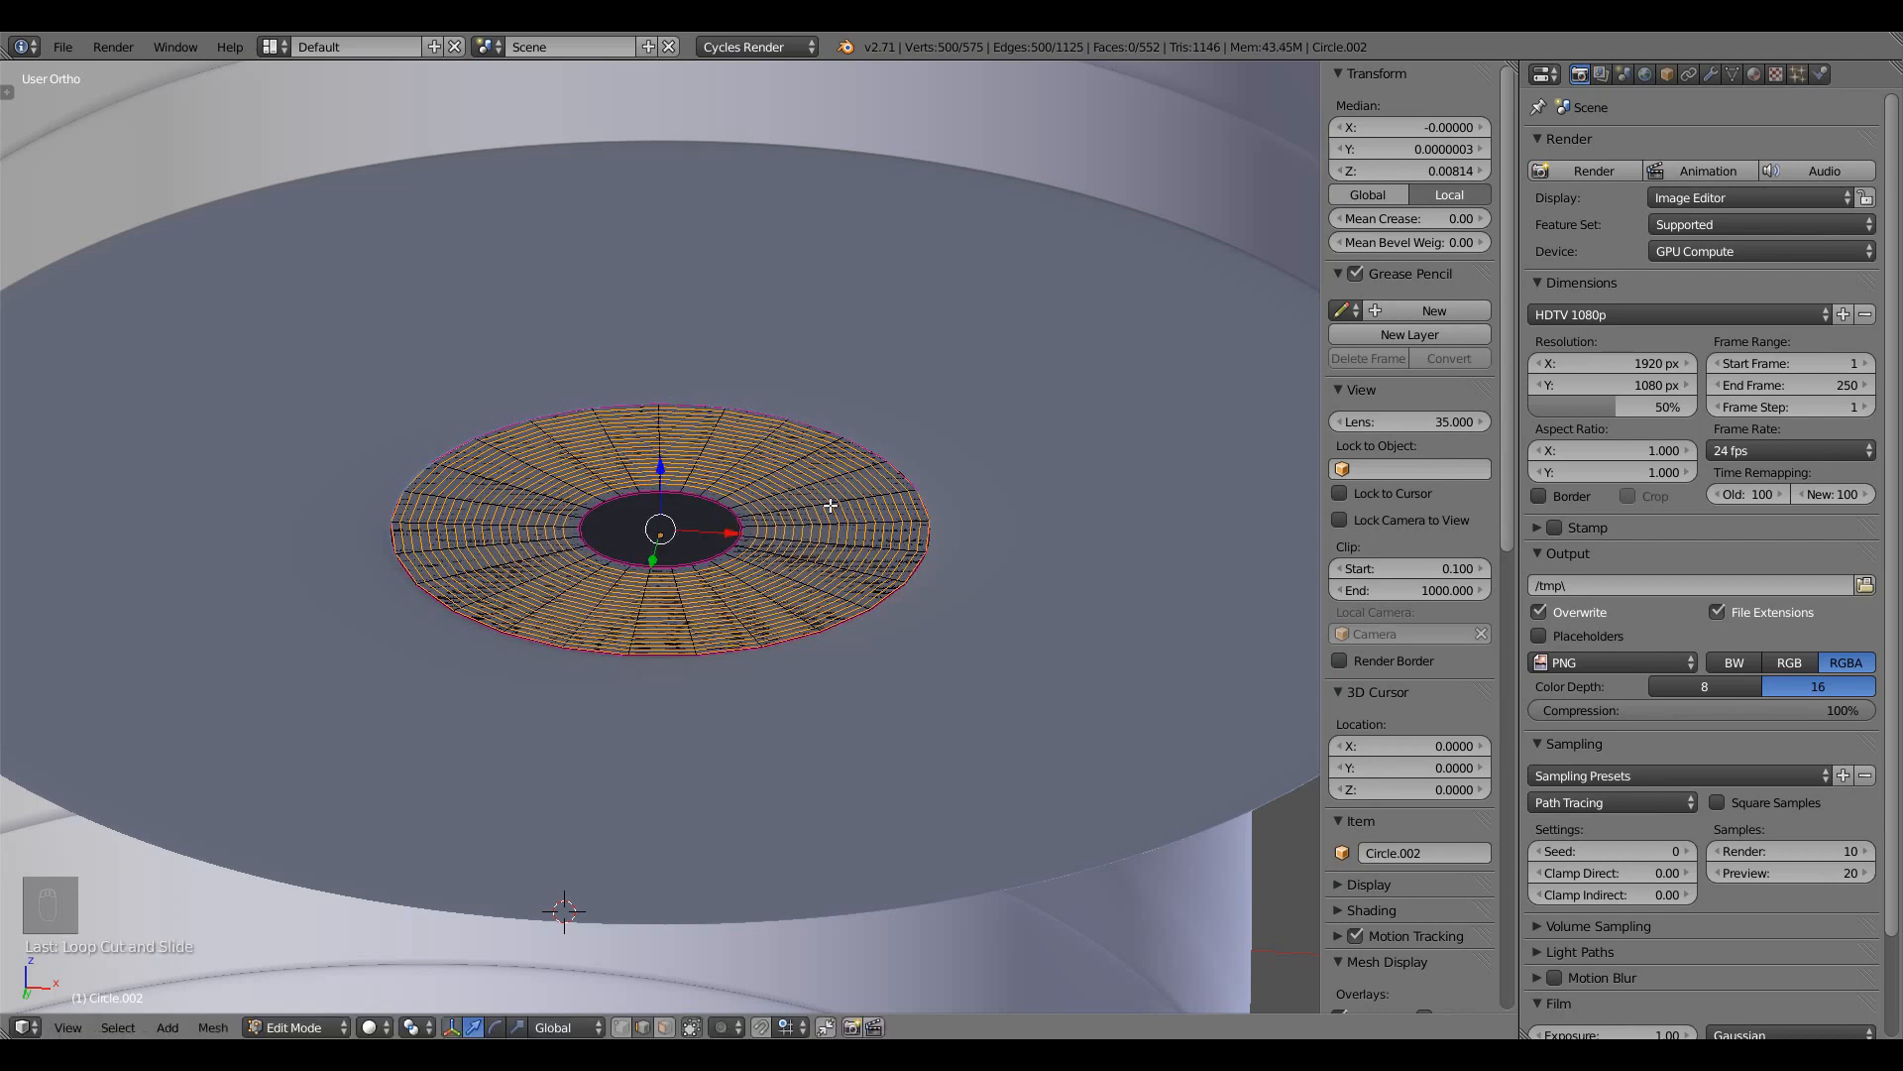
key("Tab")
middle_click_drag(827, 525, 791, 587)
key("g")
key("z")
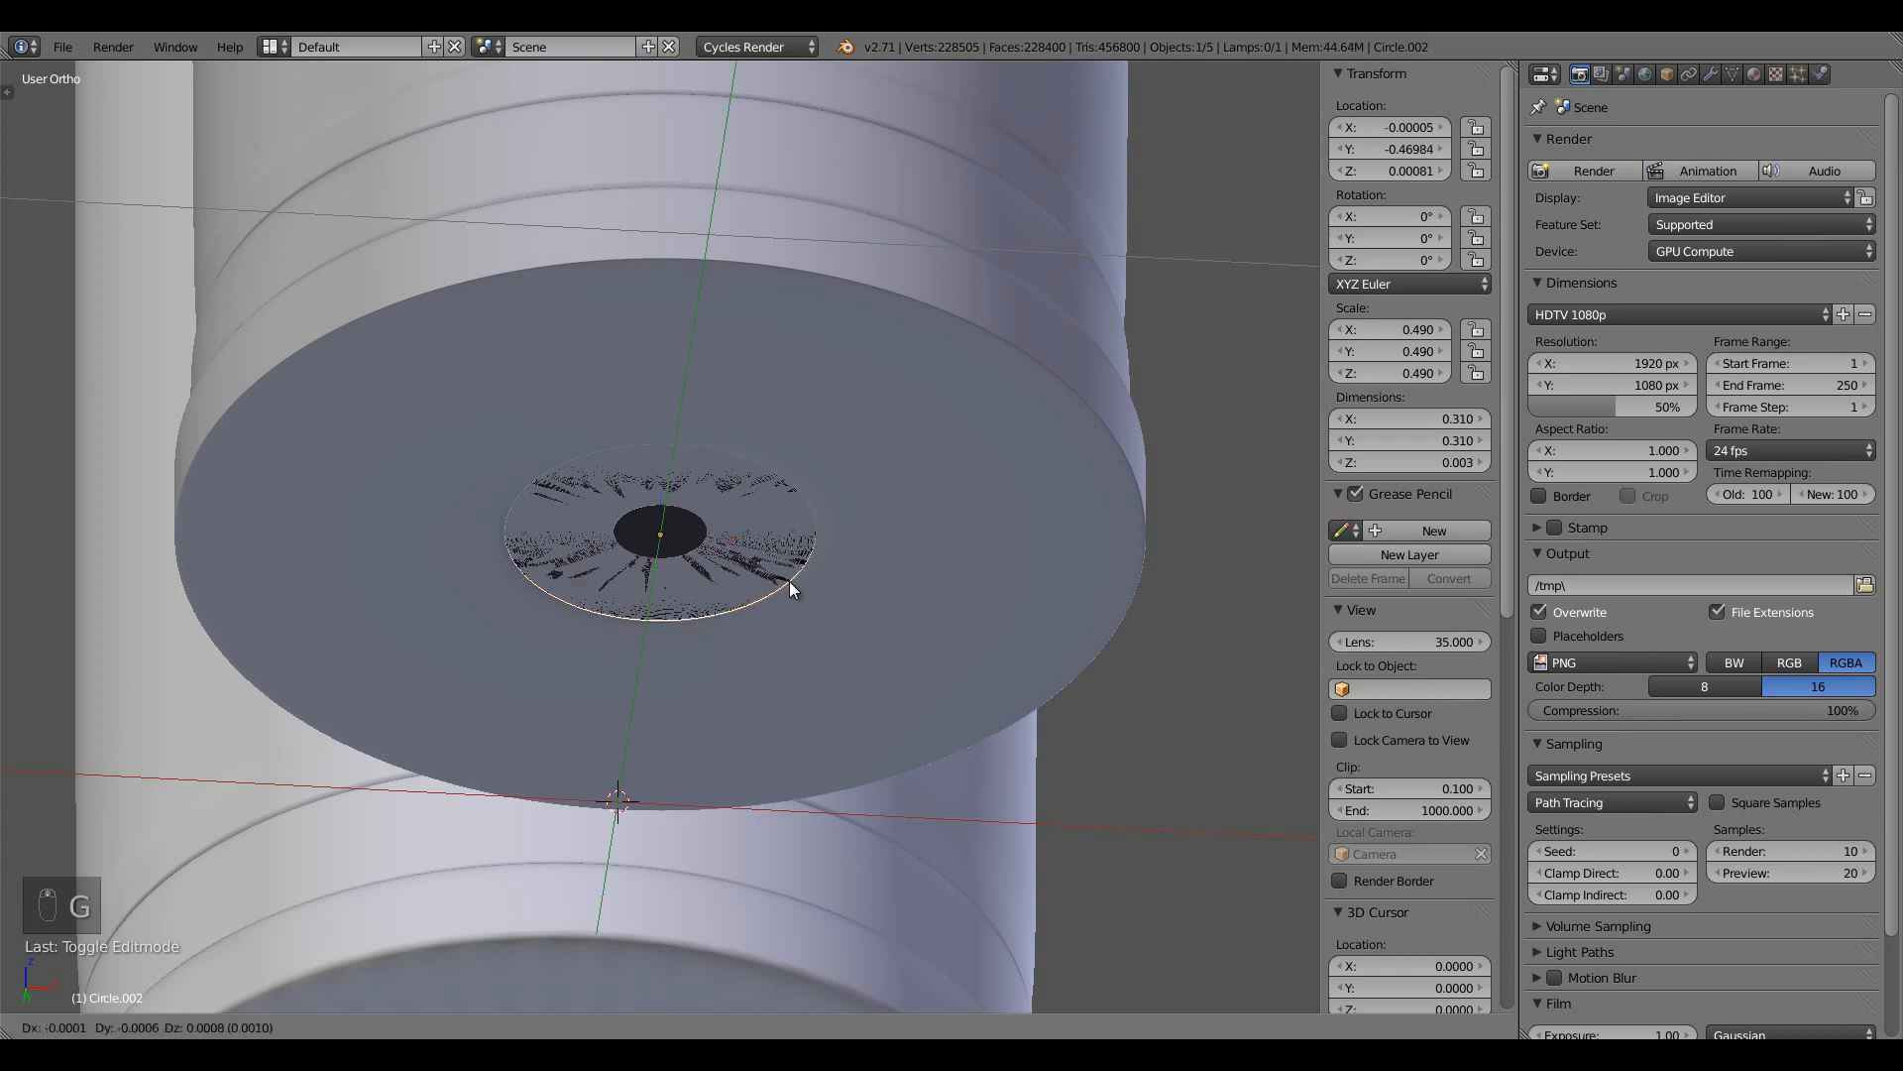
left_click(793, 543)
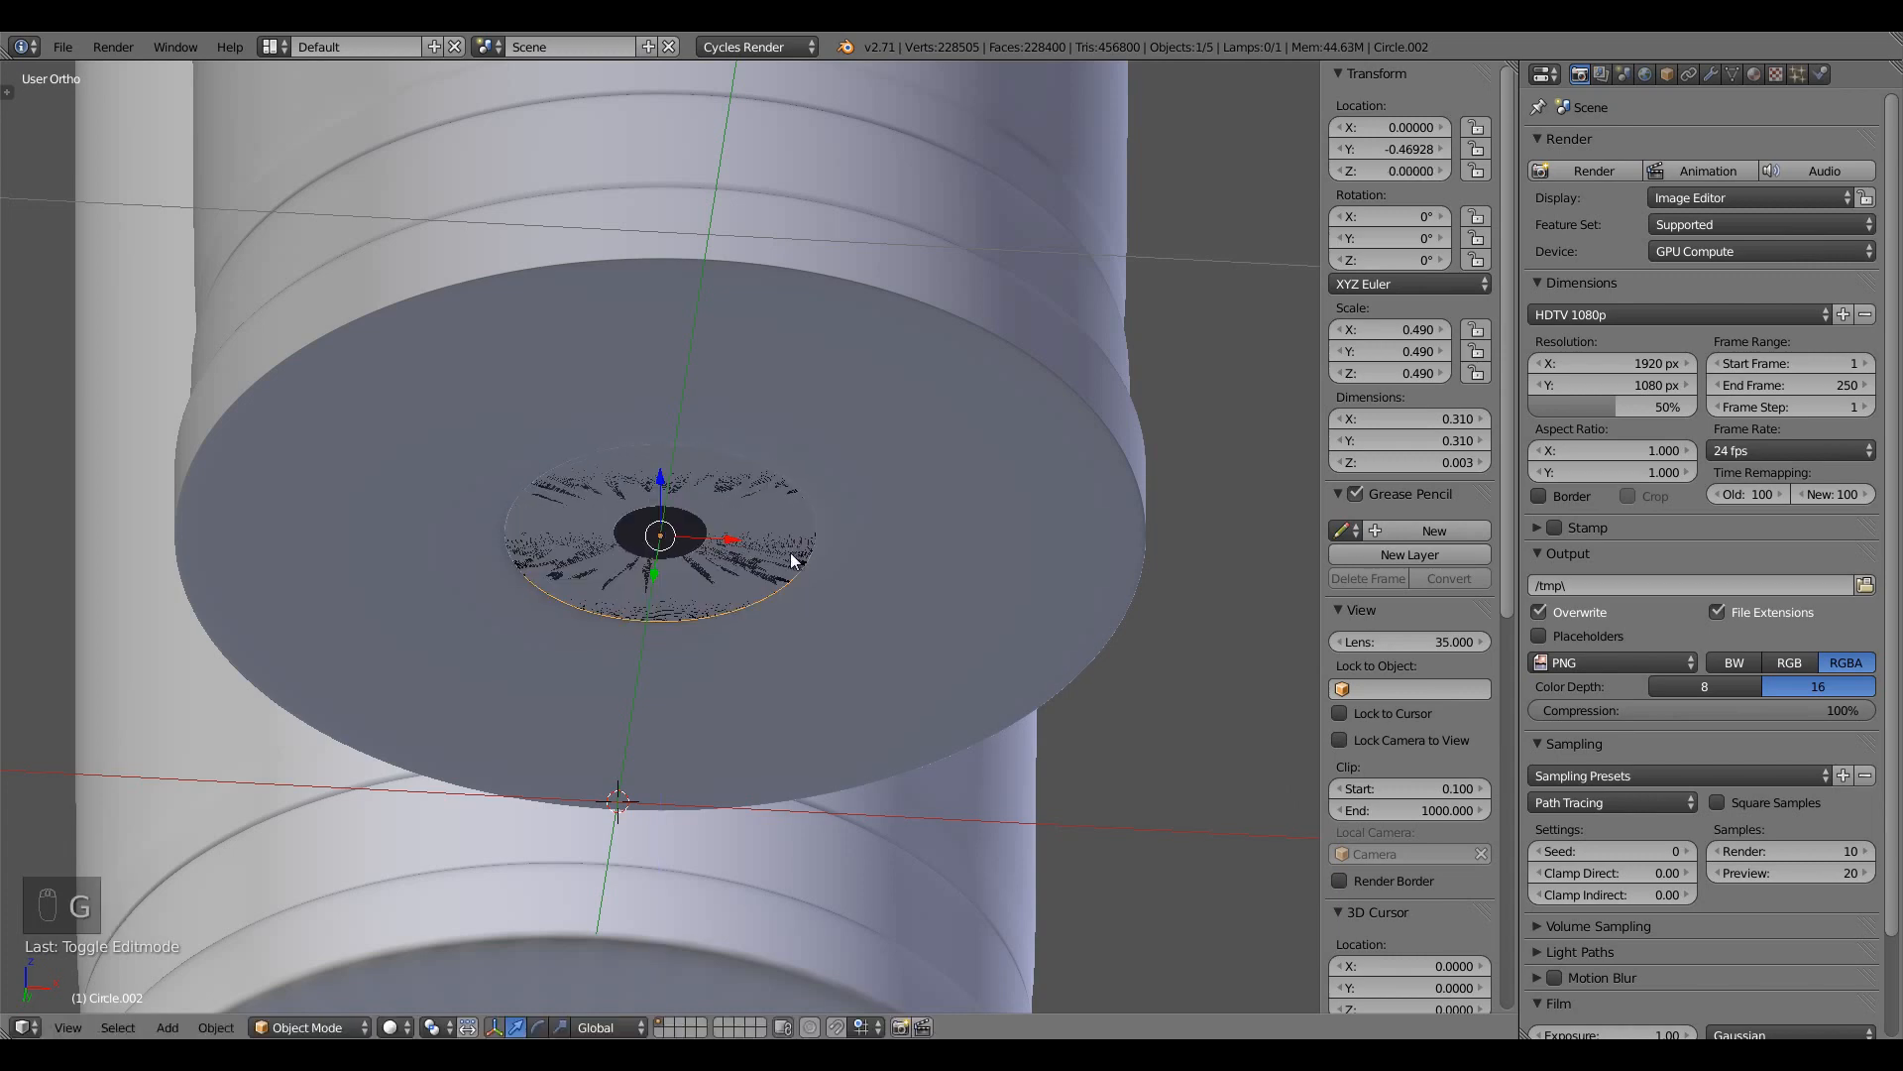
Examine the disc's surface shading up close in Edit Mode and Object Mode
scroll(728, 638, "up", 5)
key("Tab")
mouse_move(772, 567)
middle_mouse_down()
mouse_move(756, 657)
mouse_move(761, 564)
middle_mouse_up()
key("Tab")
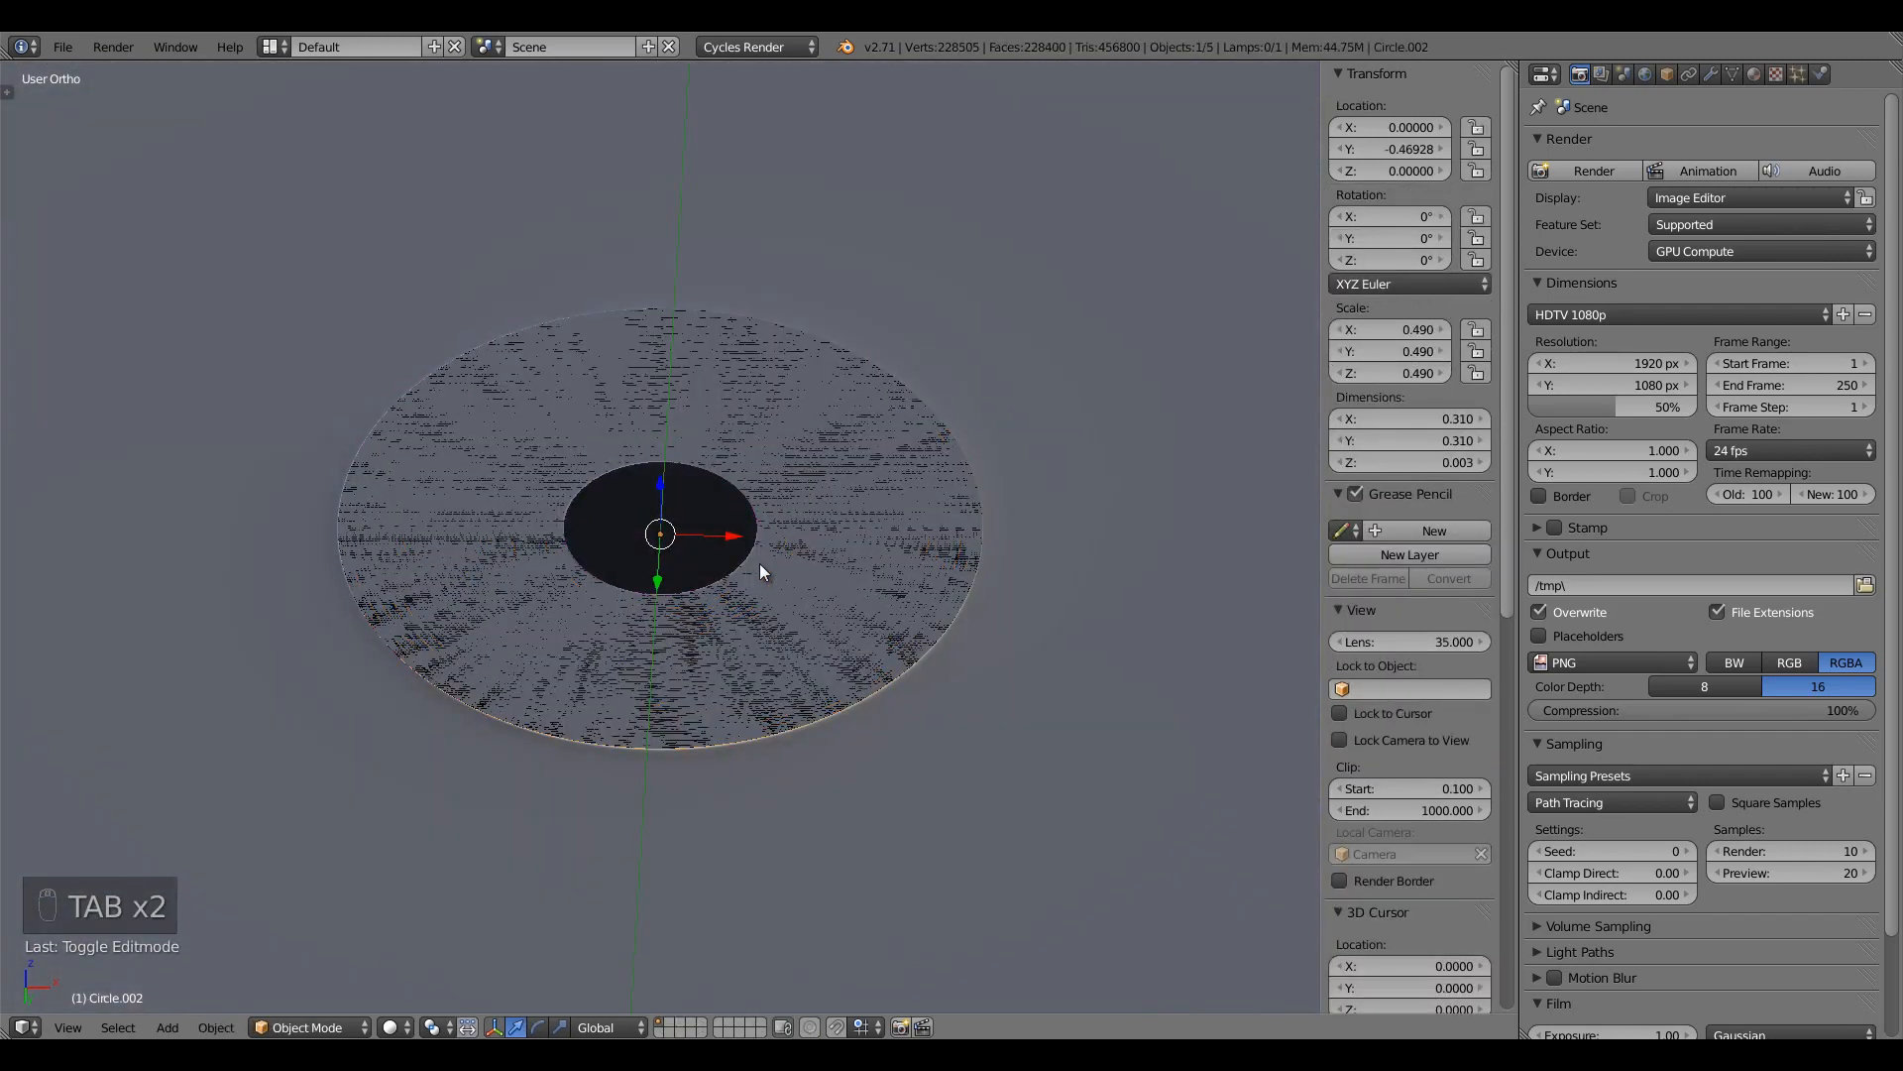
Save the file, deselect everything and inspect both cartridges from the base and the side
key("ctrl+s")
key("a")
scroll(746, 749, "down", 5)
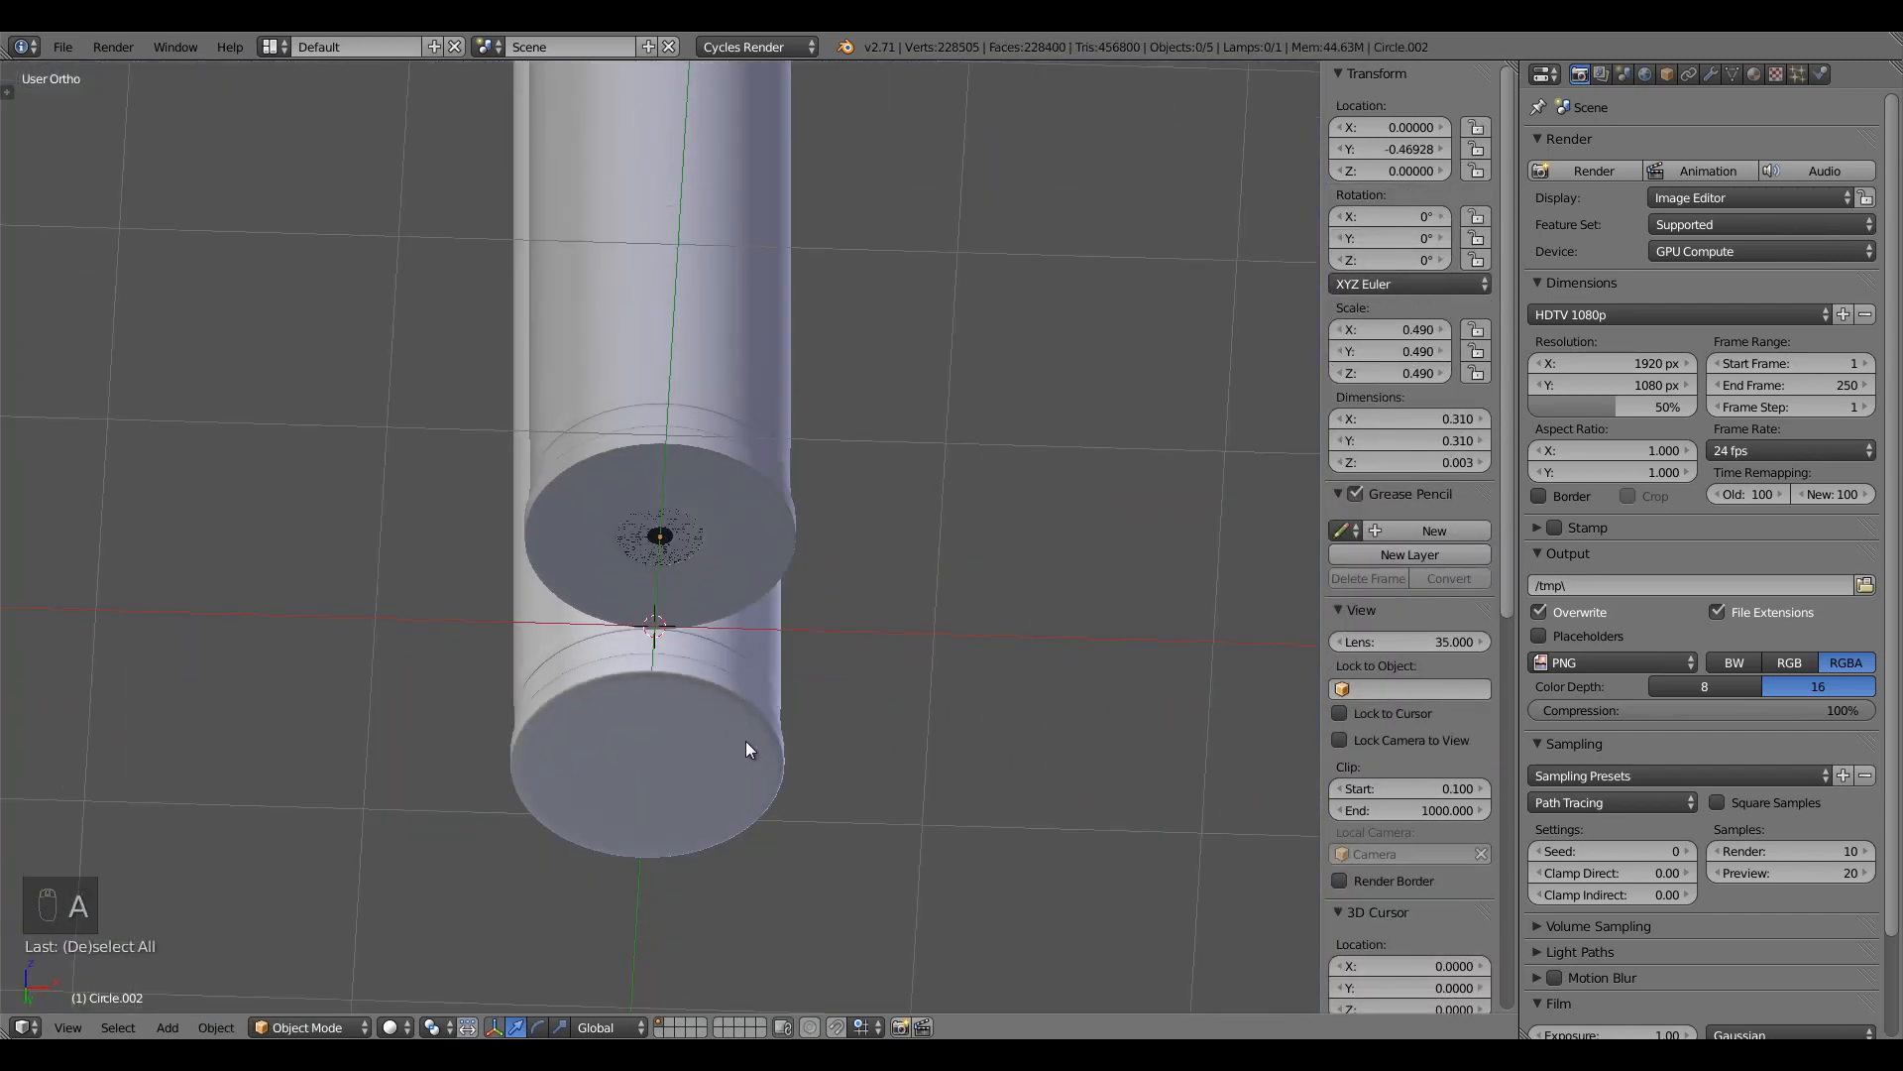
scroll(735, 825, "down", 5)
scroll(737, 740, "up", 3)
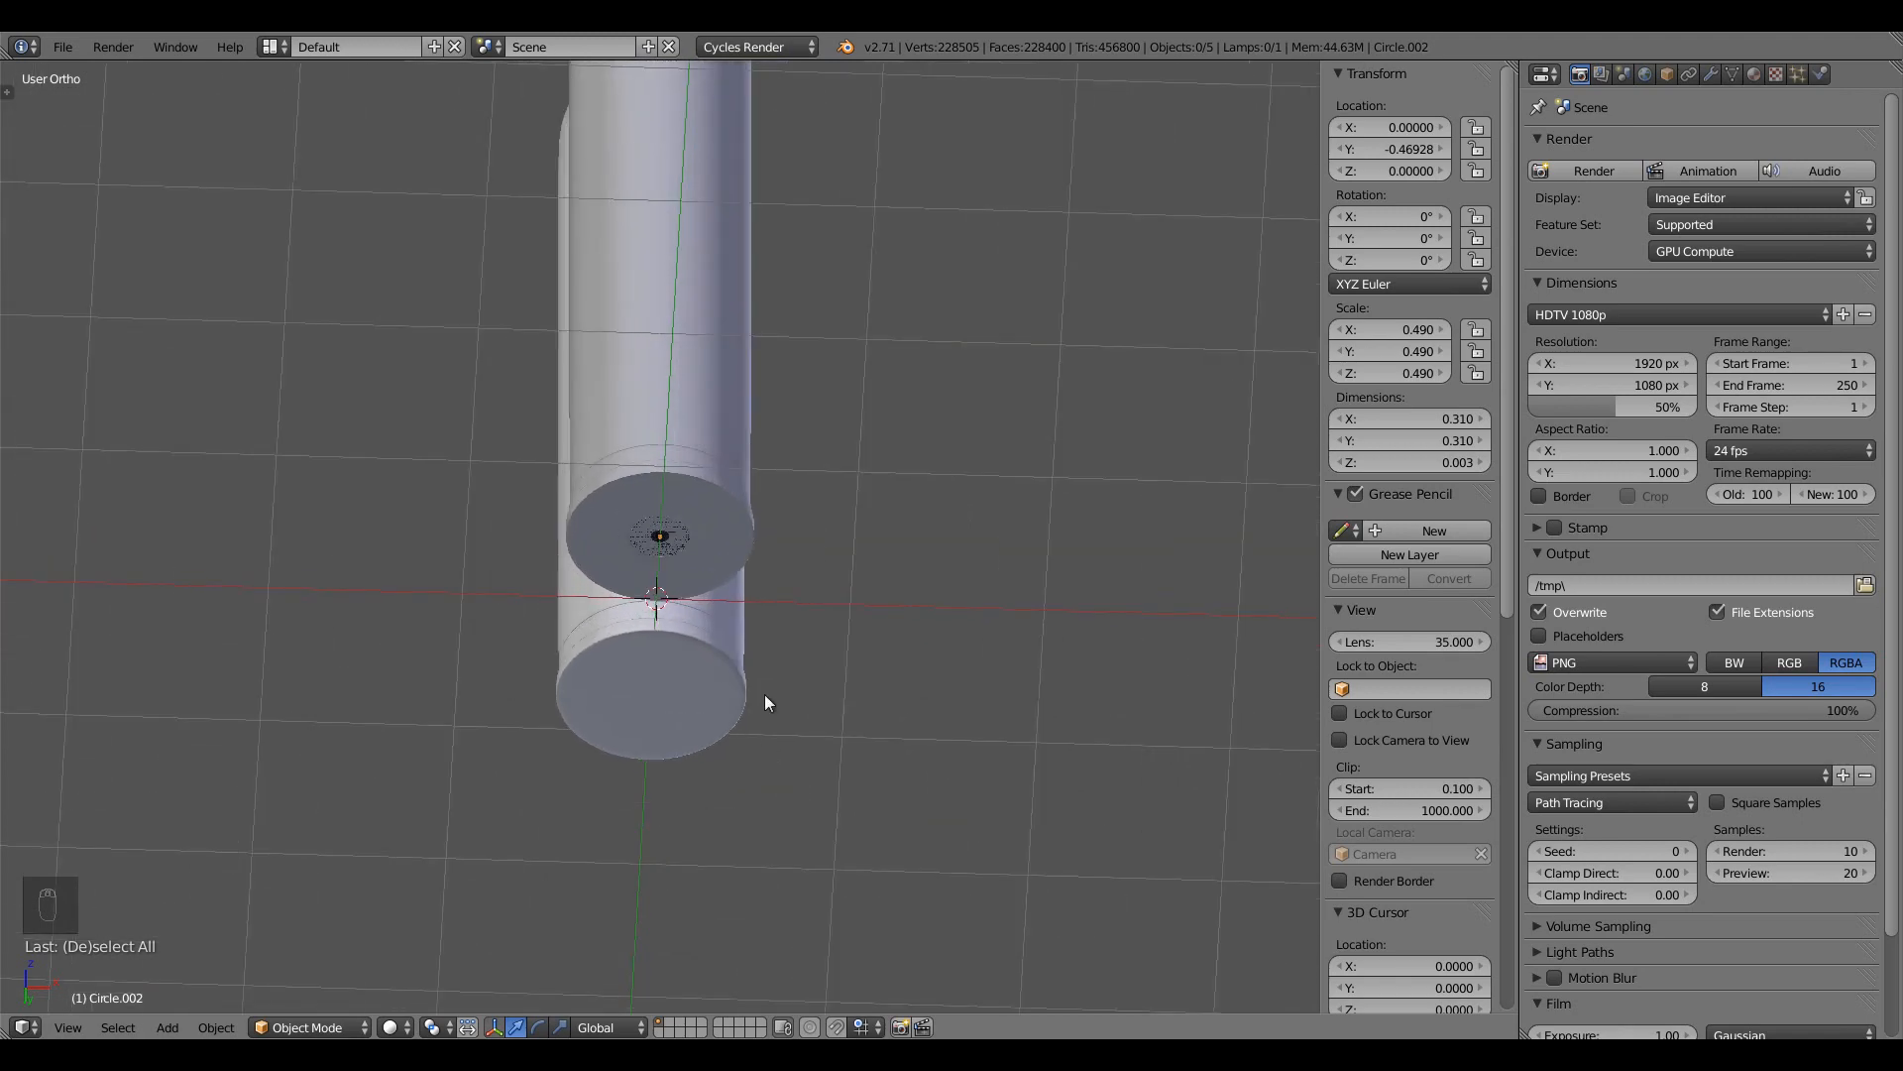
middle_click_drag(764, 694, 688, 701)
scroll(858, 424, "down", 4)
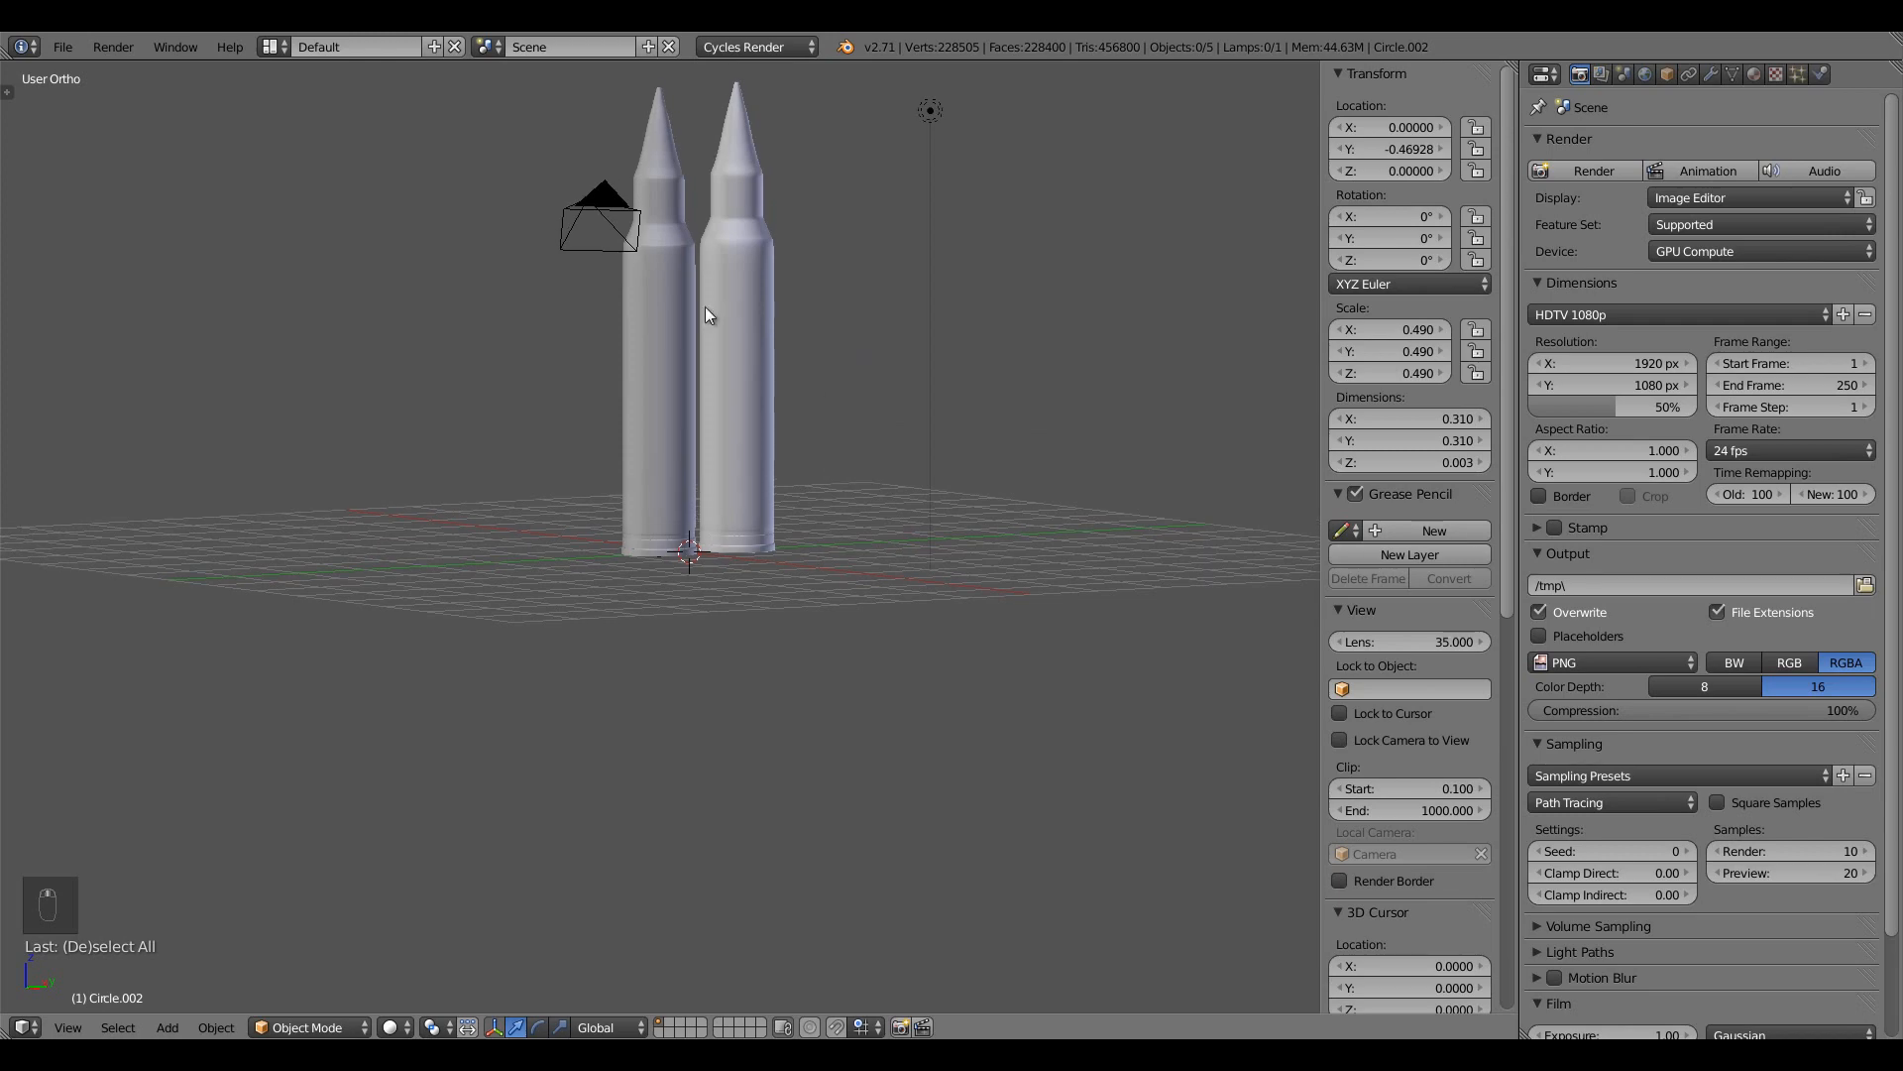
middle_click_drag(727, 489, 698, 615)
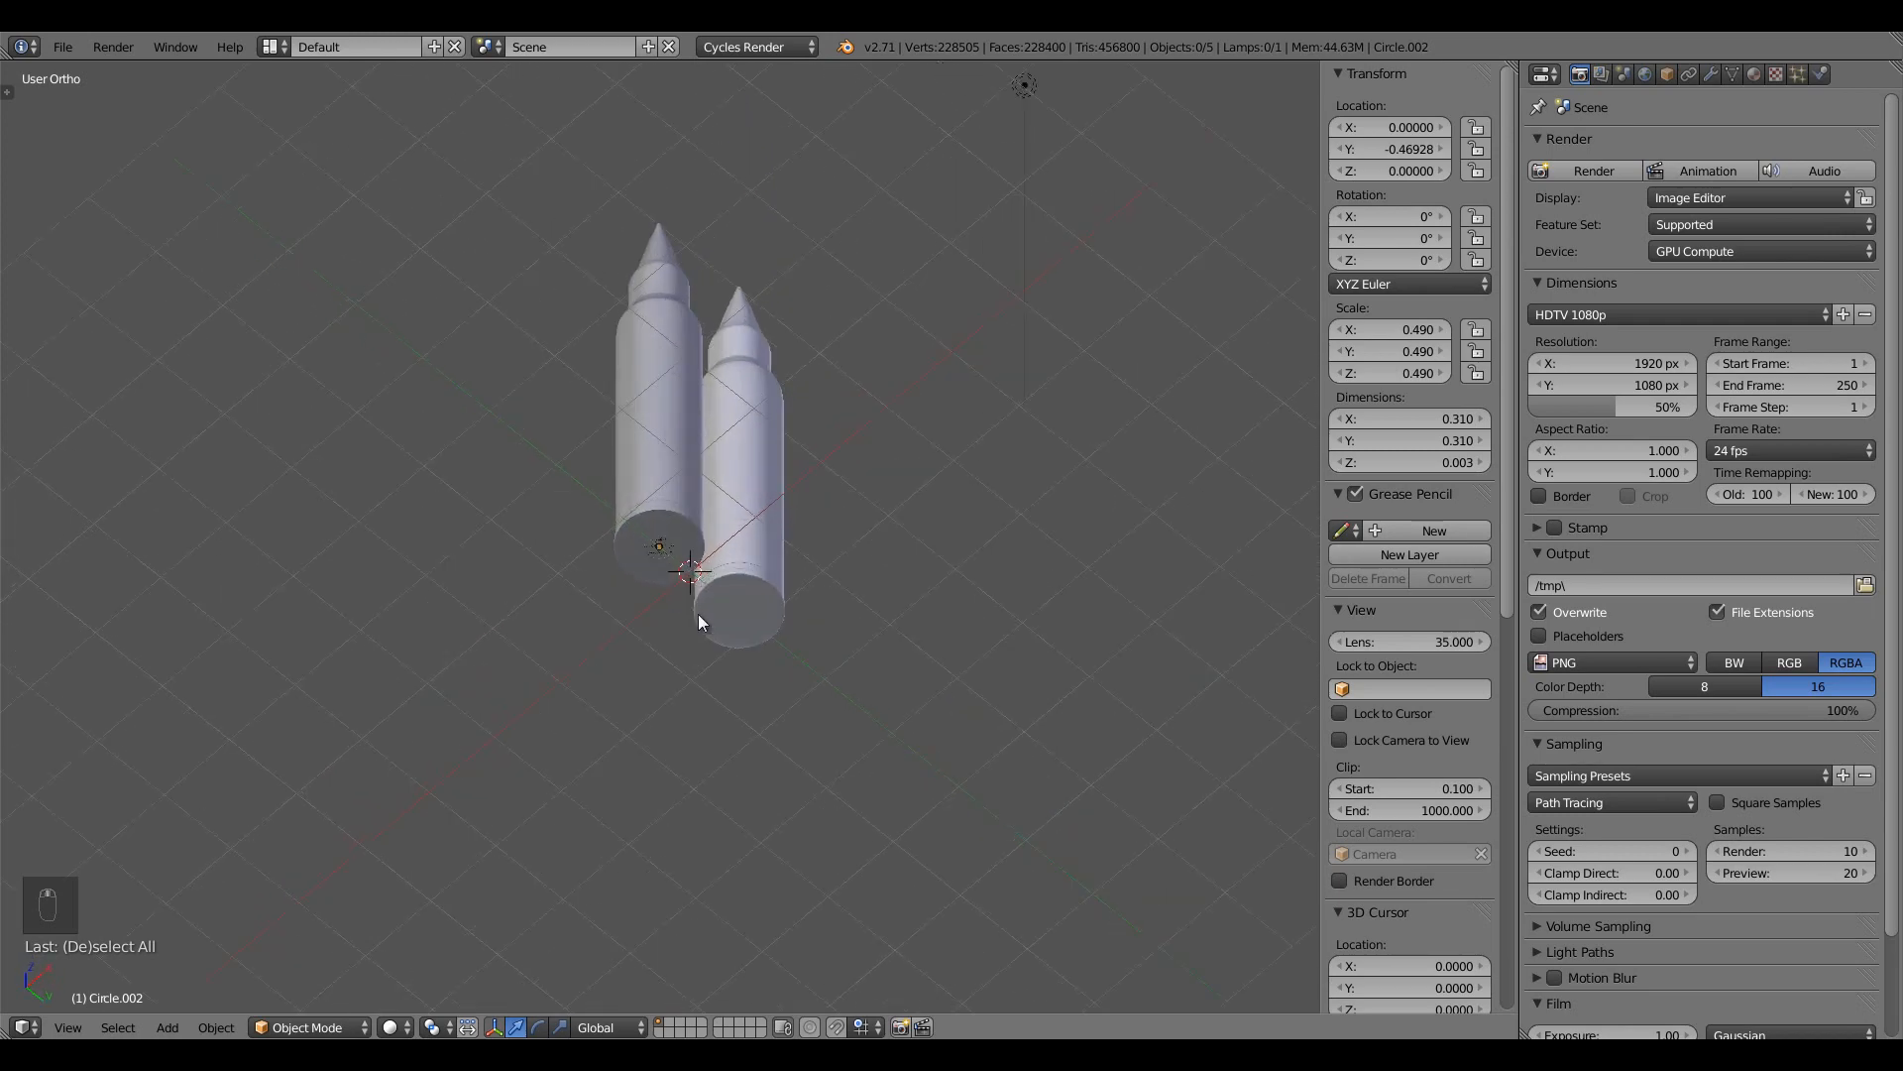
Join the primer disc with its cartridge body and check the combined mesh in Edit Mode before returning to Object Mode
scroll(680, 553, "up", 5)
right_click(680, 553)
right_click(702, 524, "shift")
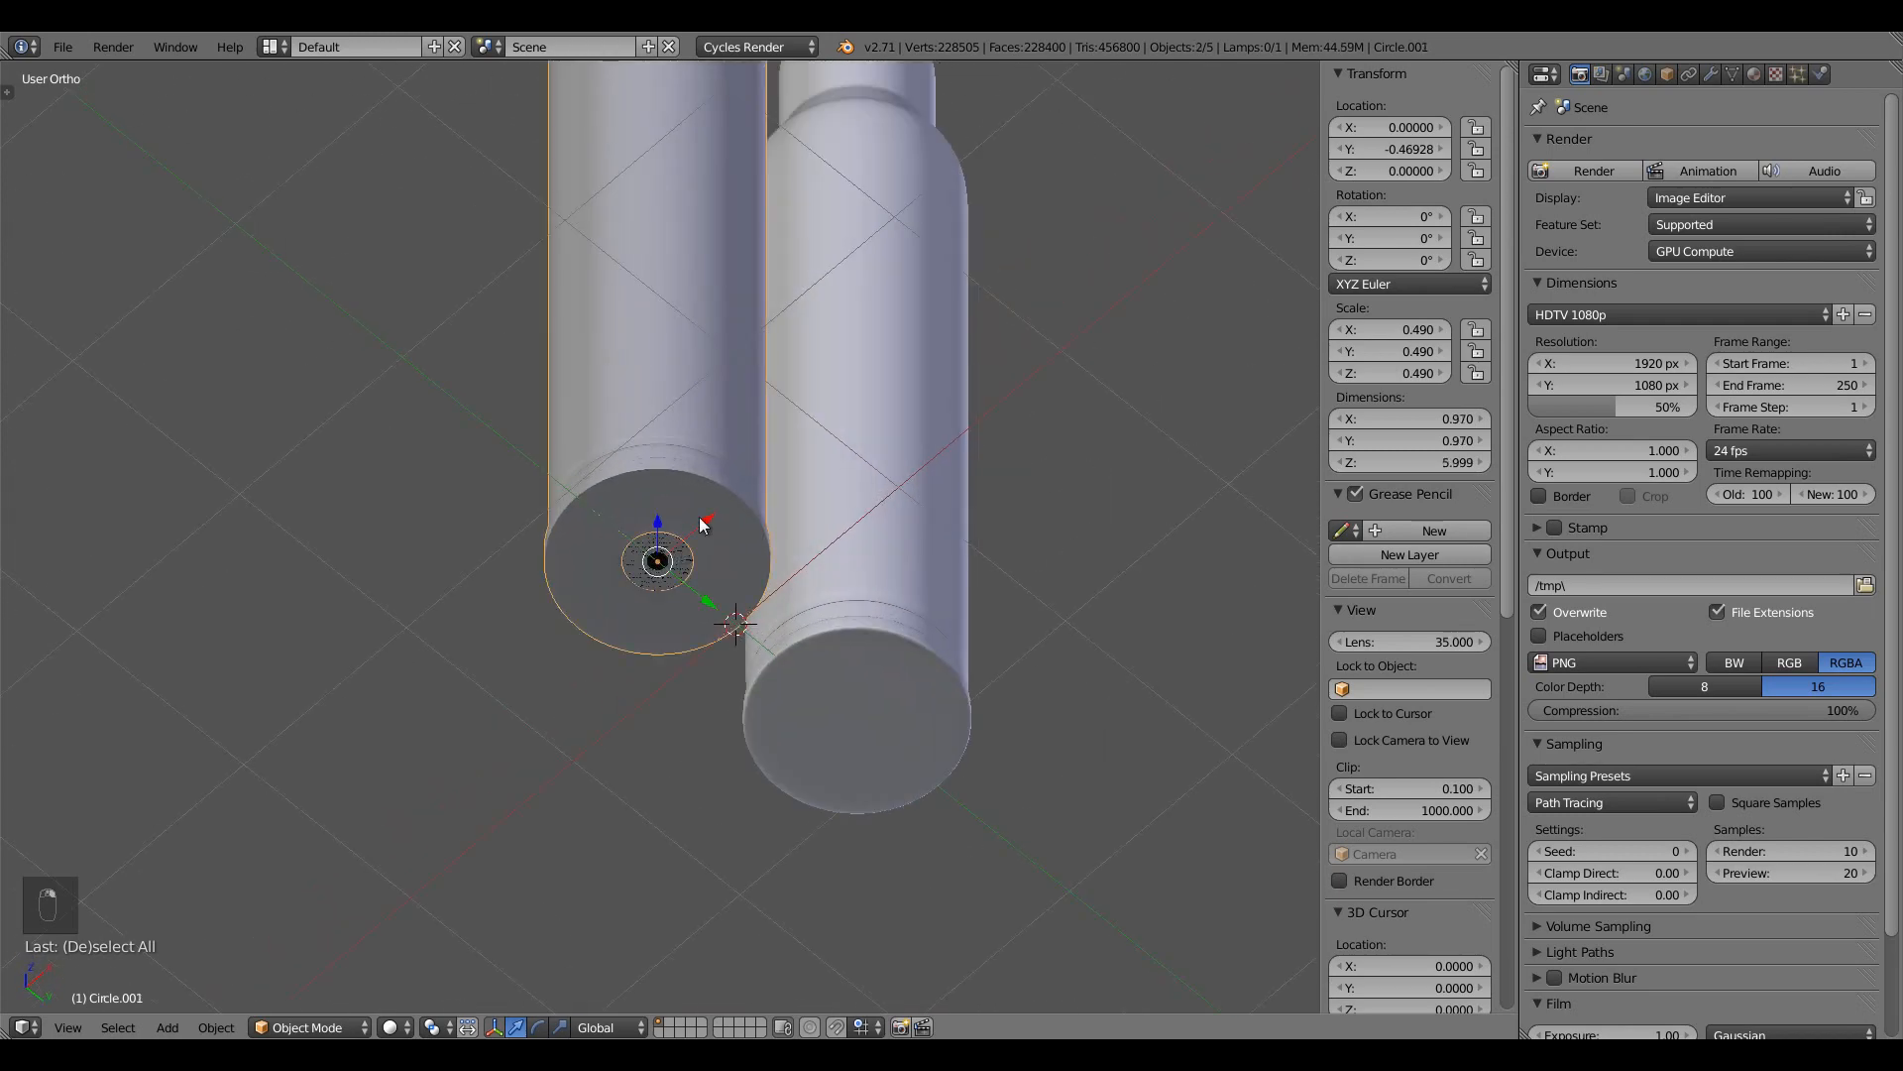
key("ctrl+j")
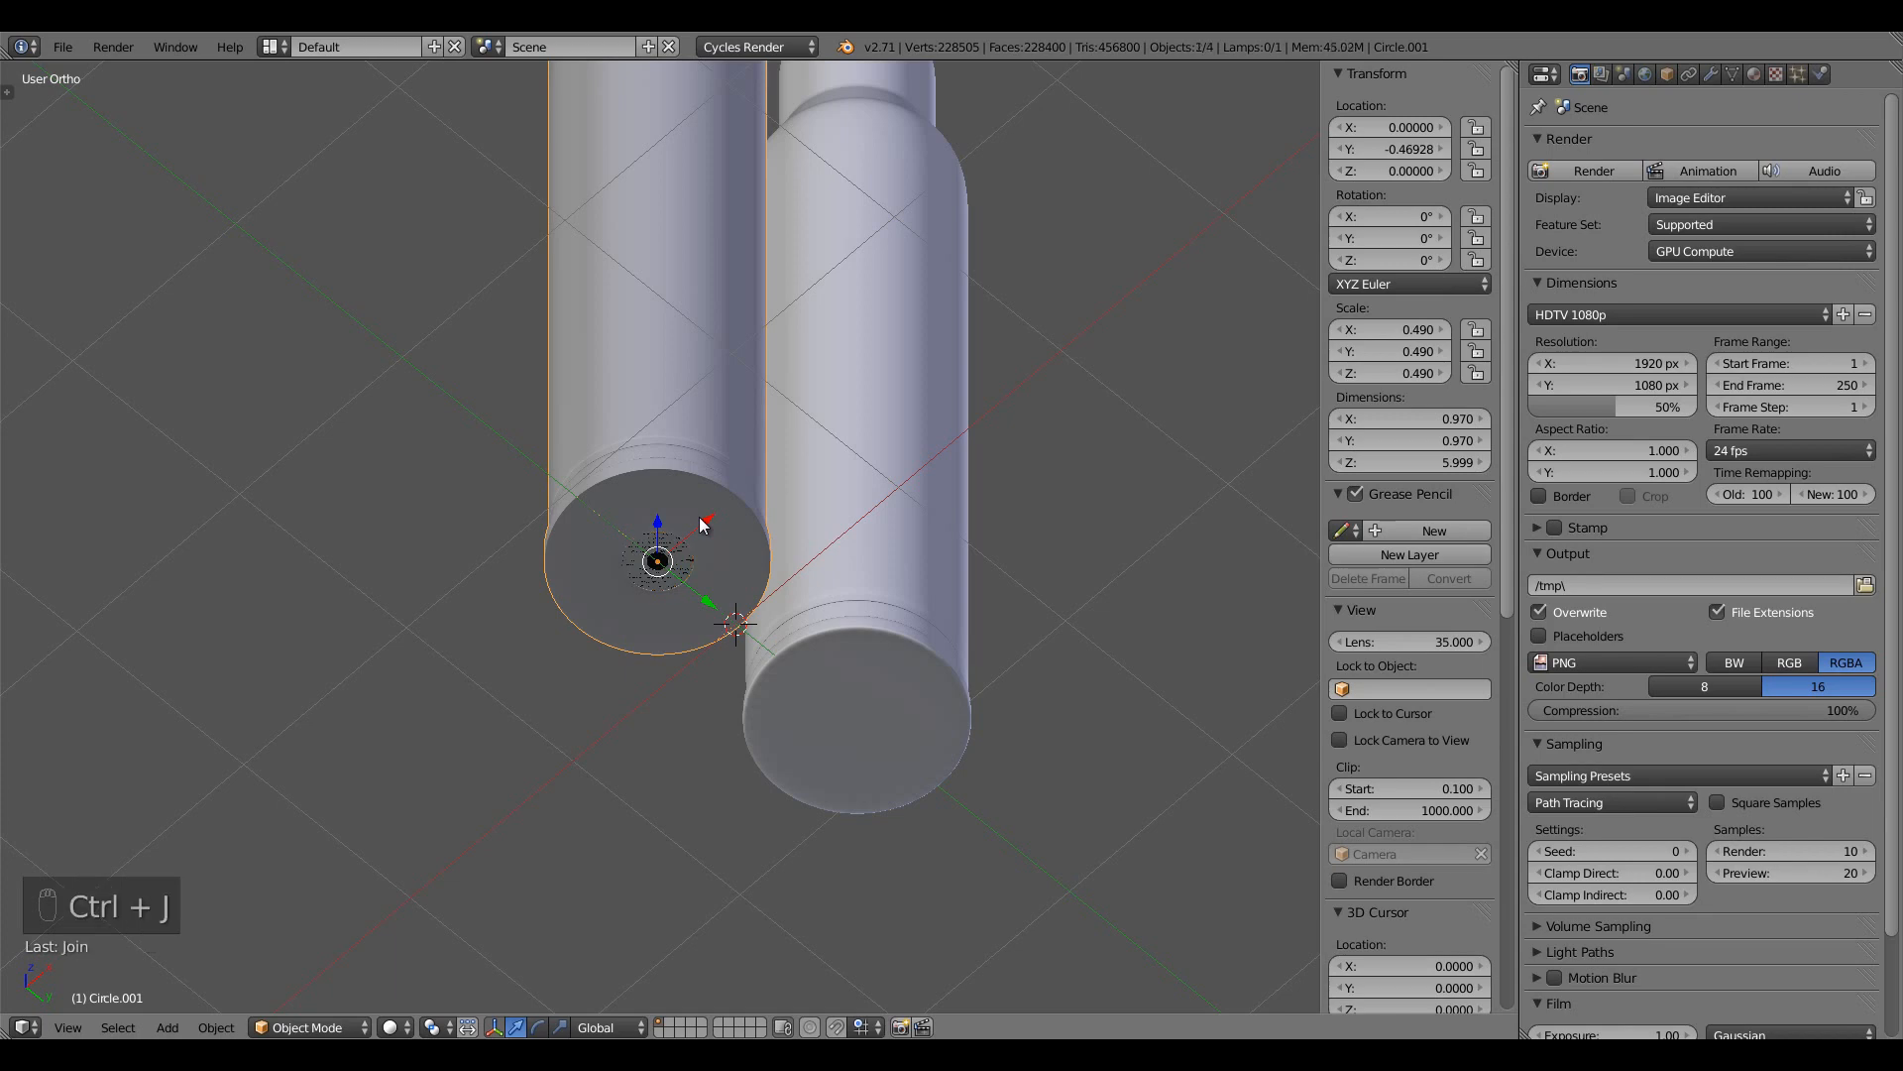
key("Tab")
key("a")
key("a")
key("a")
key("a")
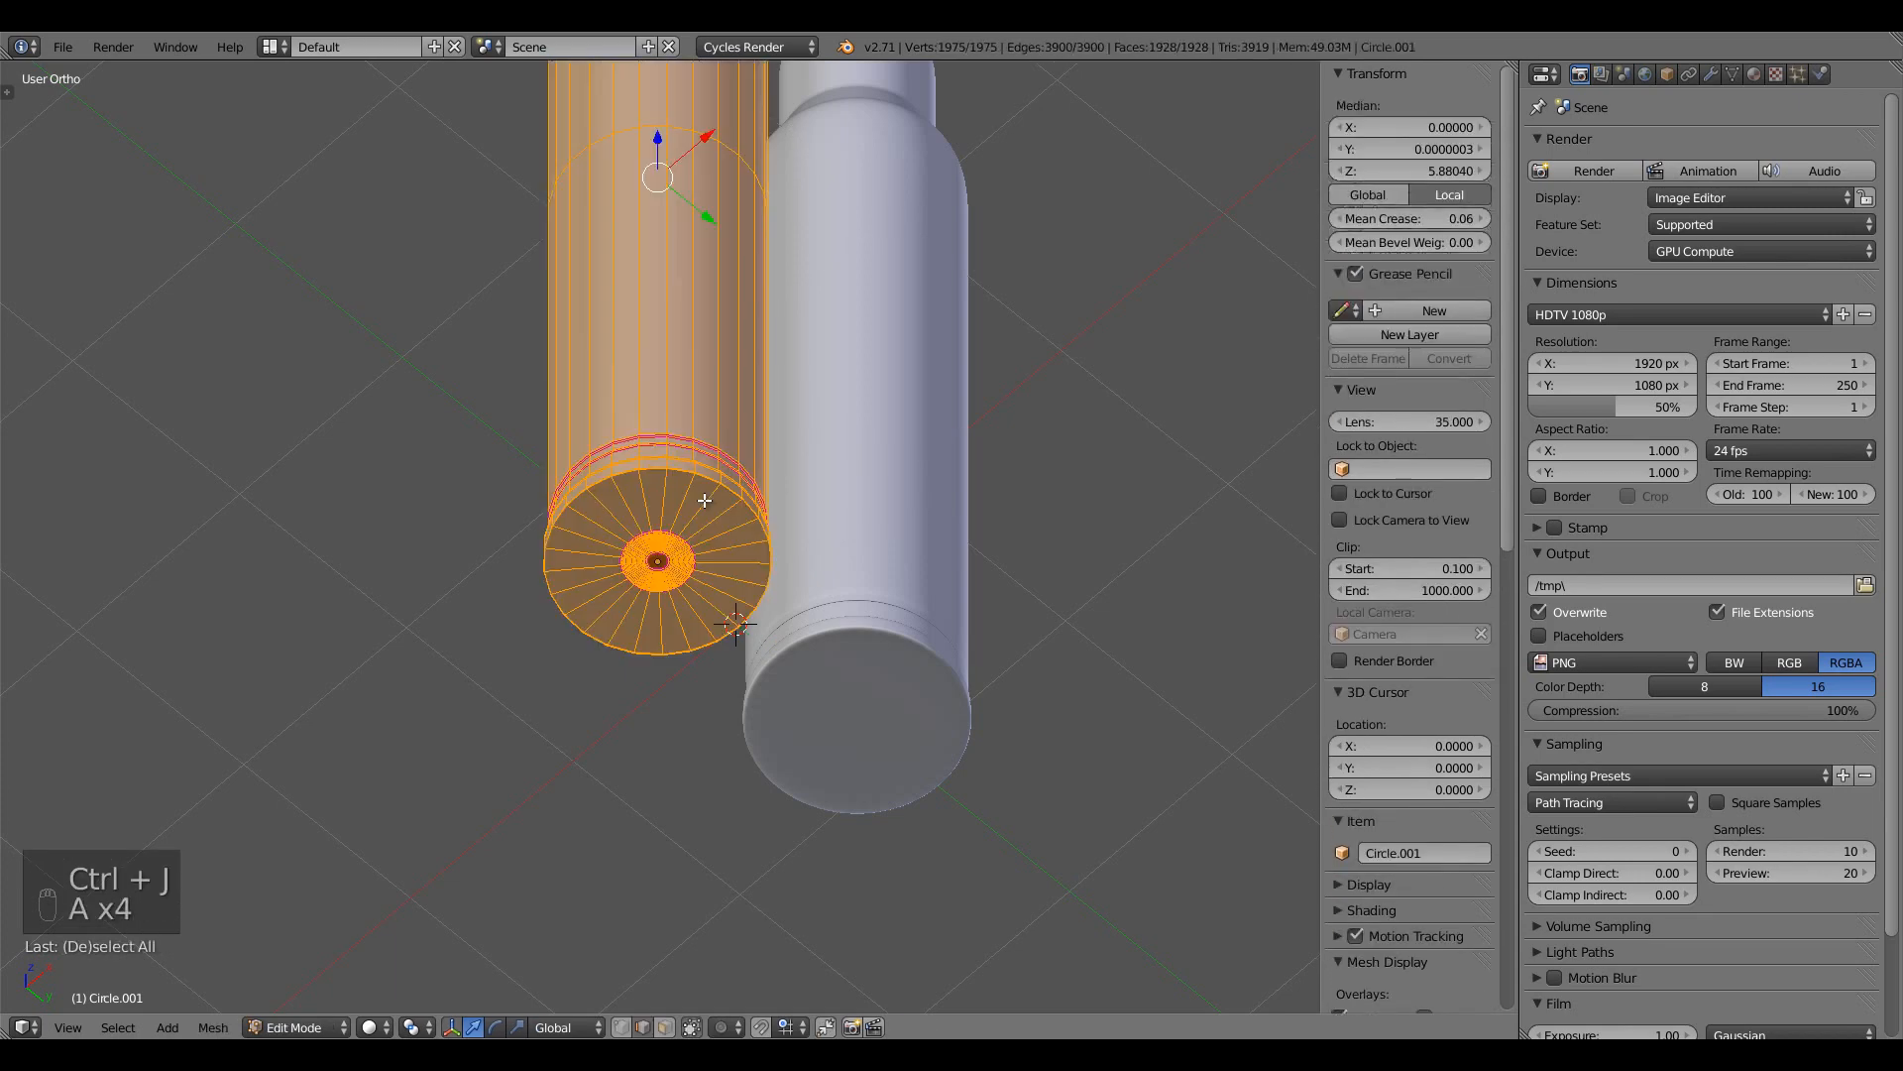
key("Tab")
Set the joined cartridge's Subsurf render subdivisions to 3
left_click(1709, 75)
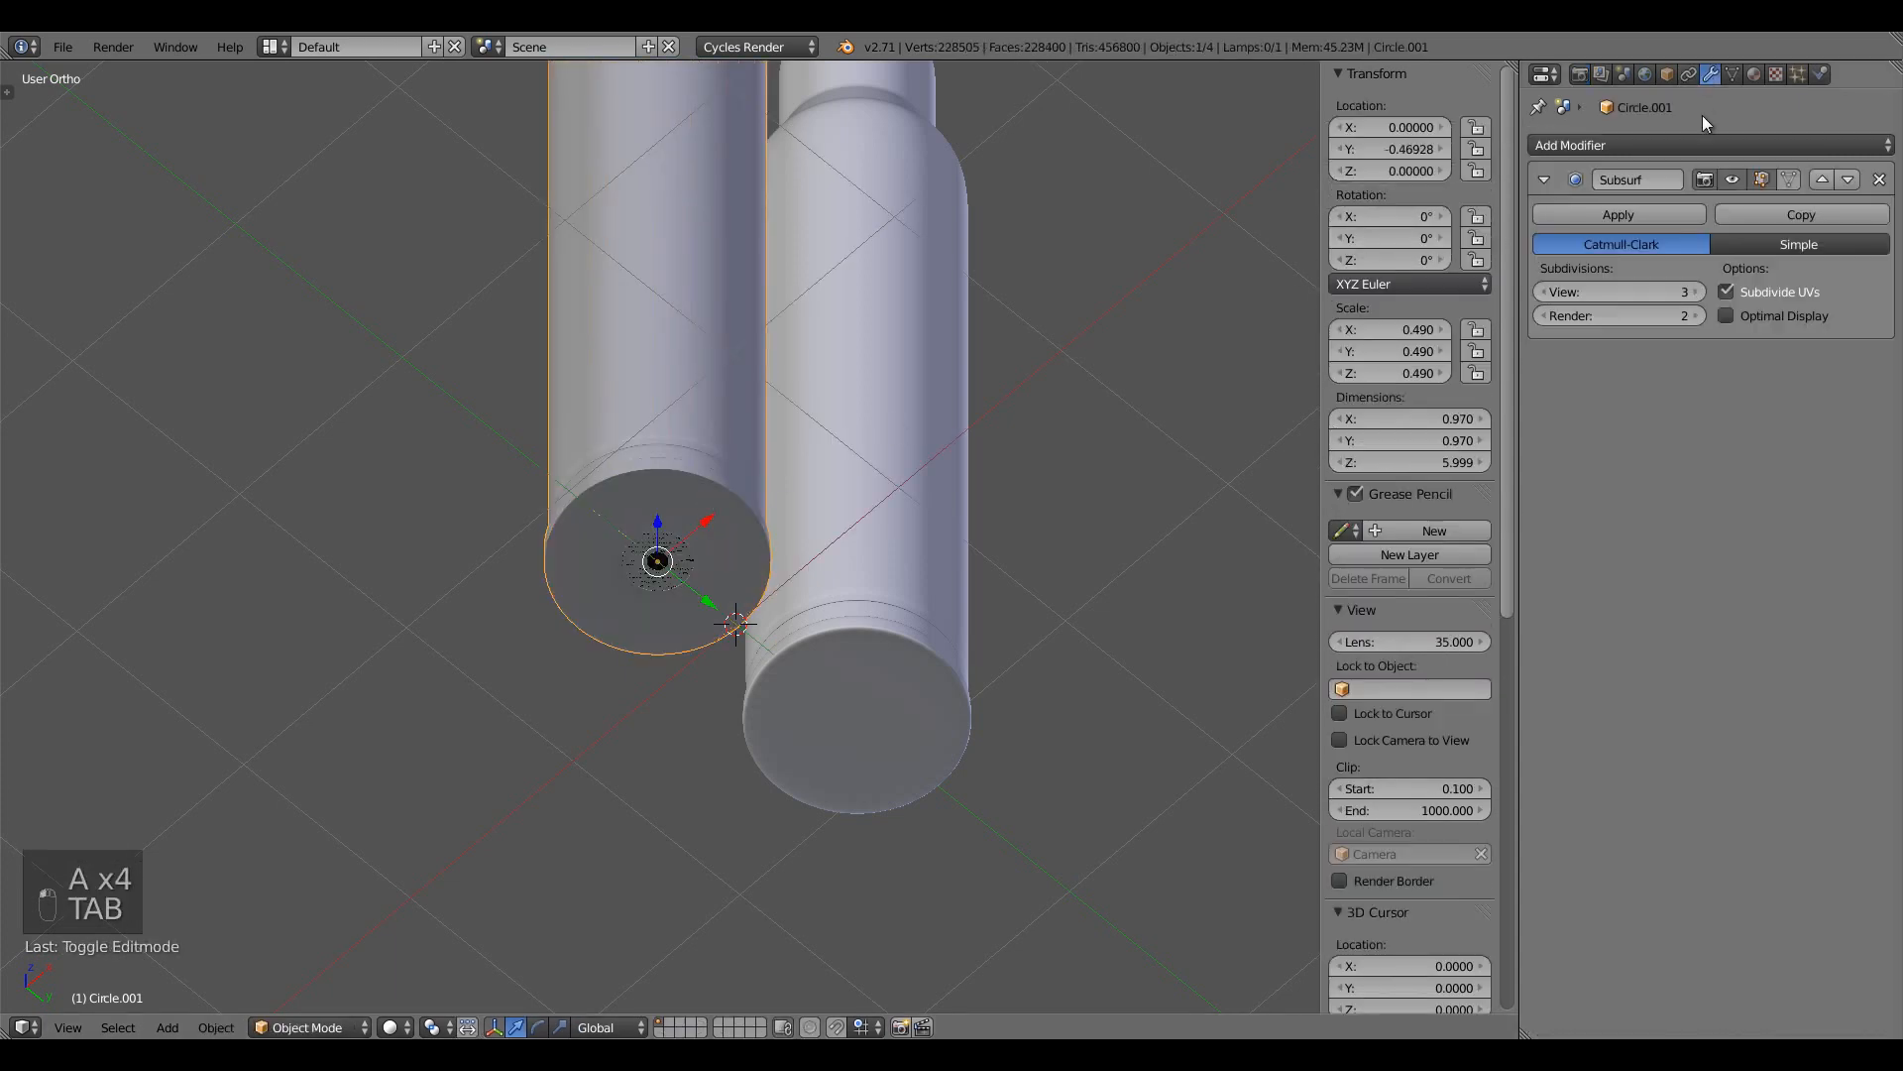
left_click(1695, 316)
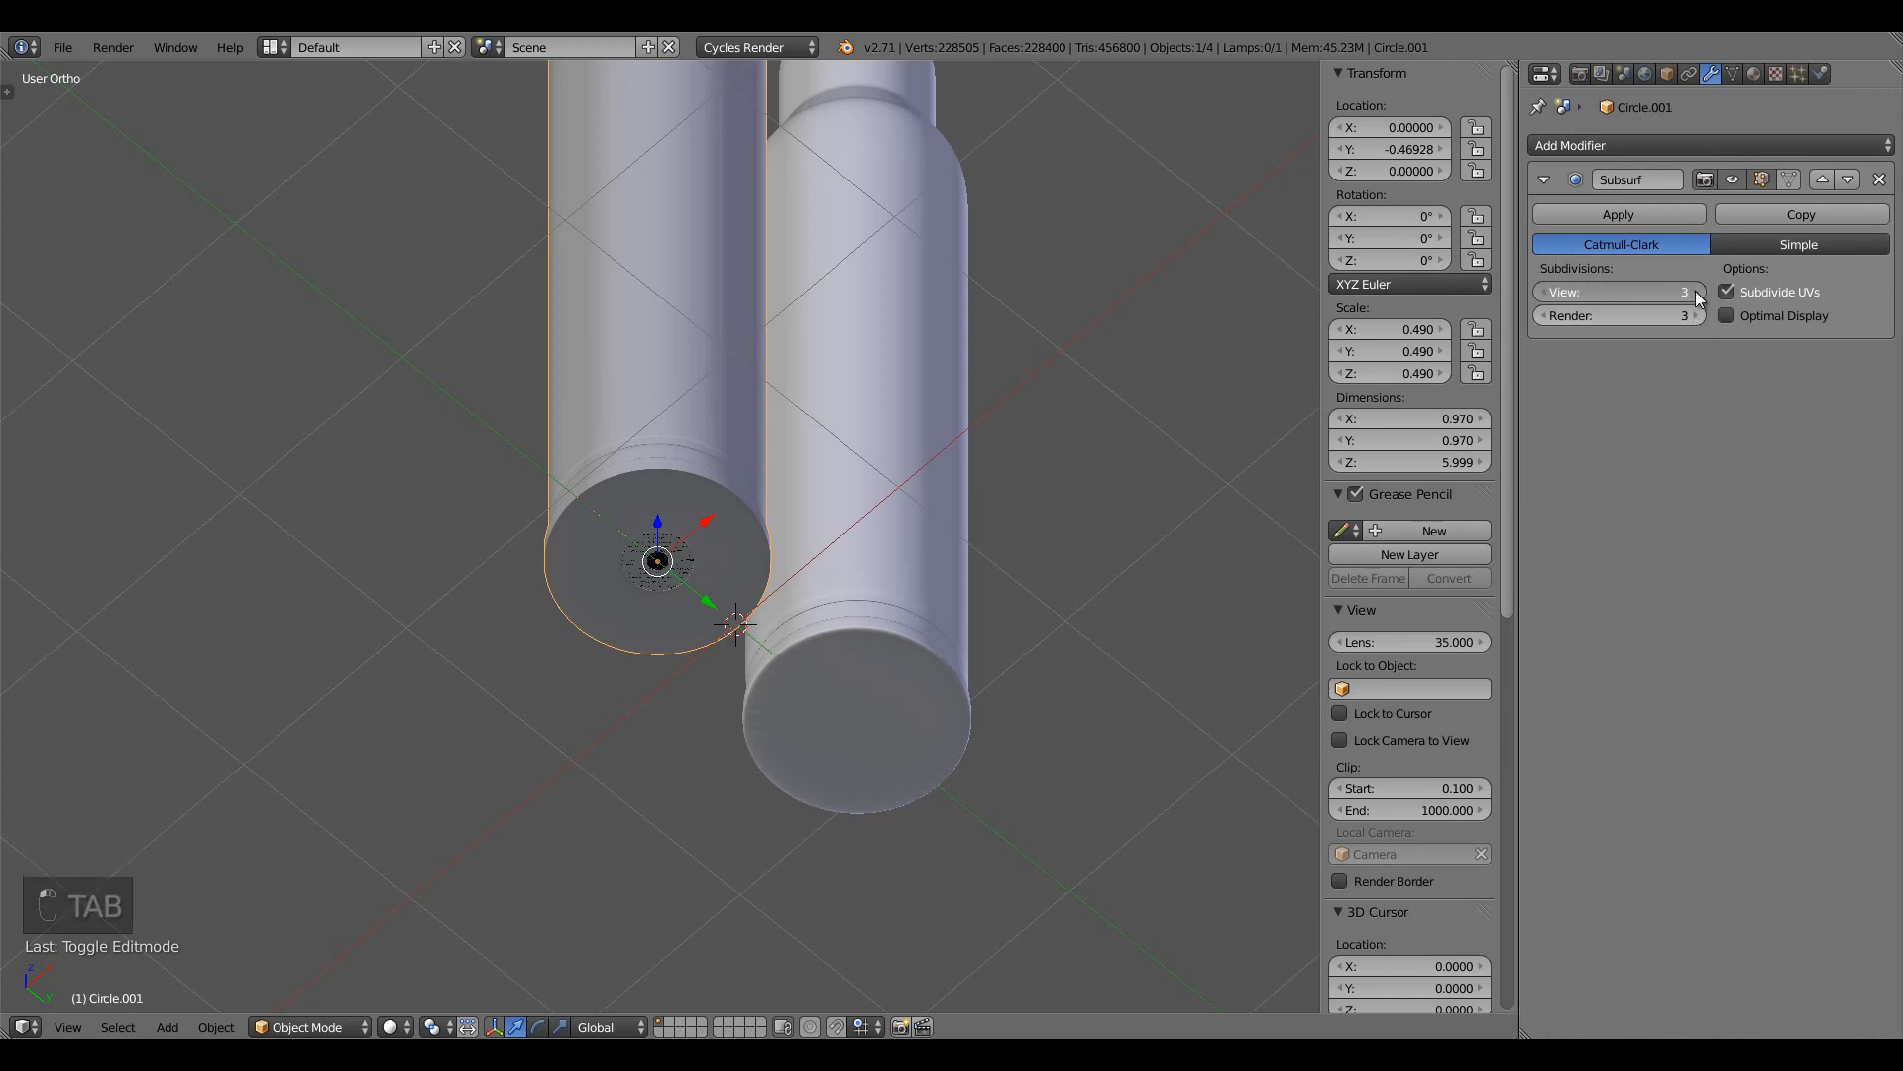
Try 4 viewport subdivisions on the joined cartridge, inspect it in wireframe and solid shading, and restore the level to 3
left_click(1698, 293)
mouse_move(427, 595)
middle_mouse_down()
mouse_move(447, 809)
mouse_move(1037, 646)
middle_mouse_up()
key("z")
middle_click_drag(1062, 562, 924, 658)
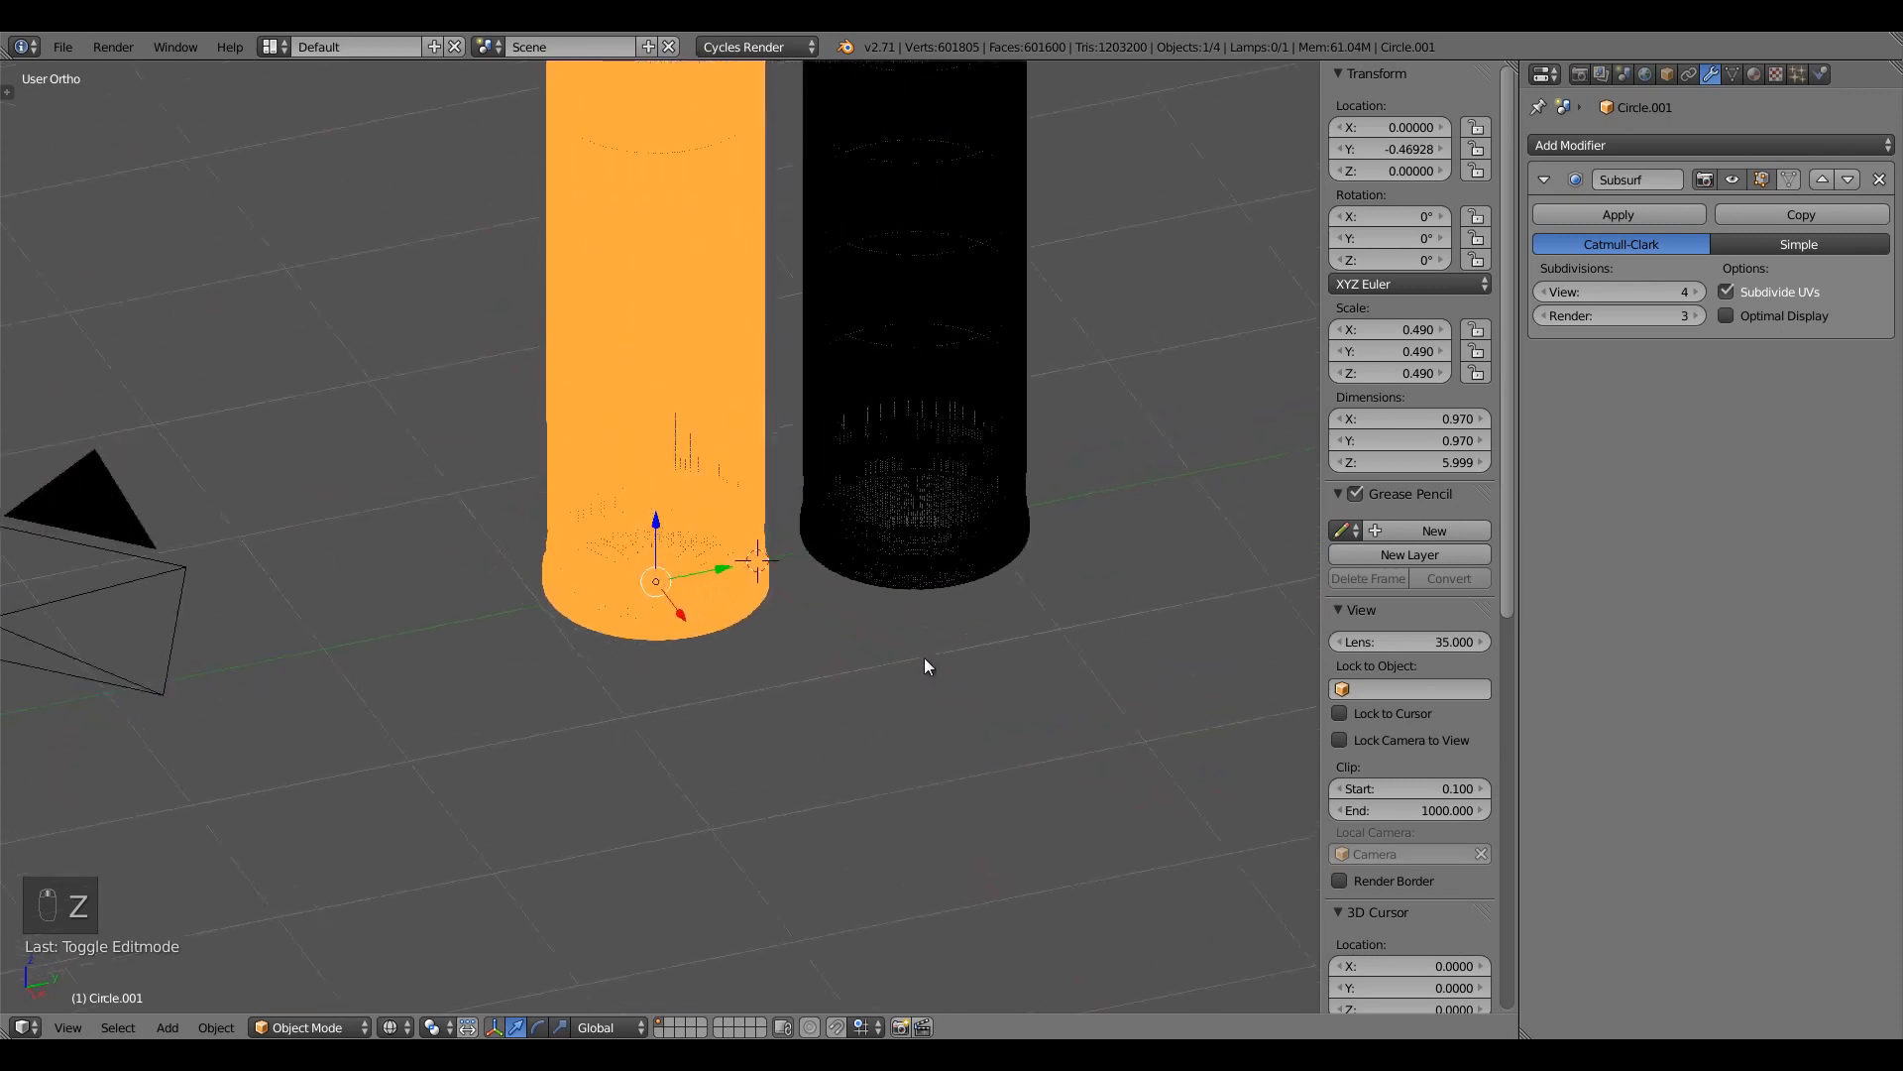
key("z")
scroll(937, 614, "up", 2)
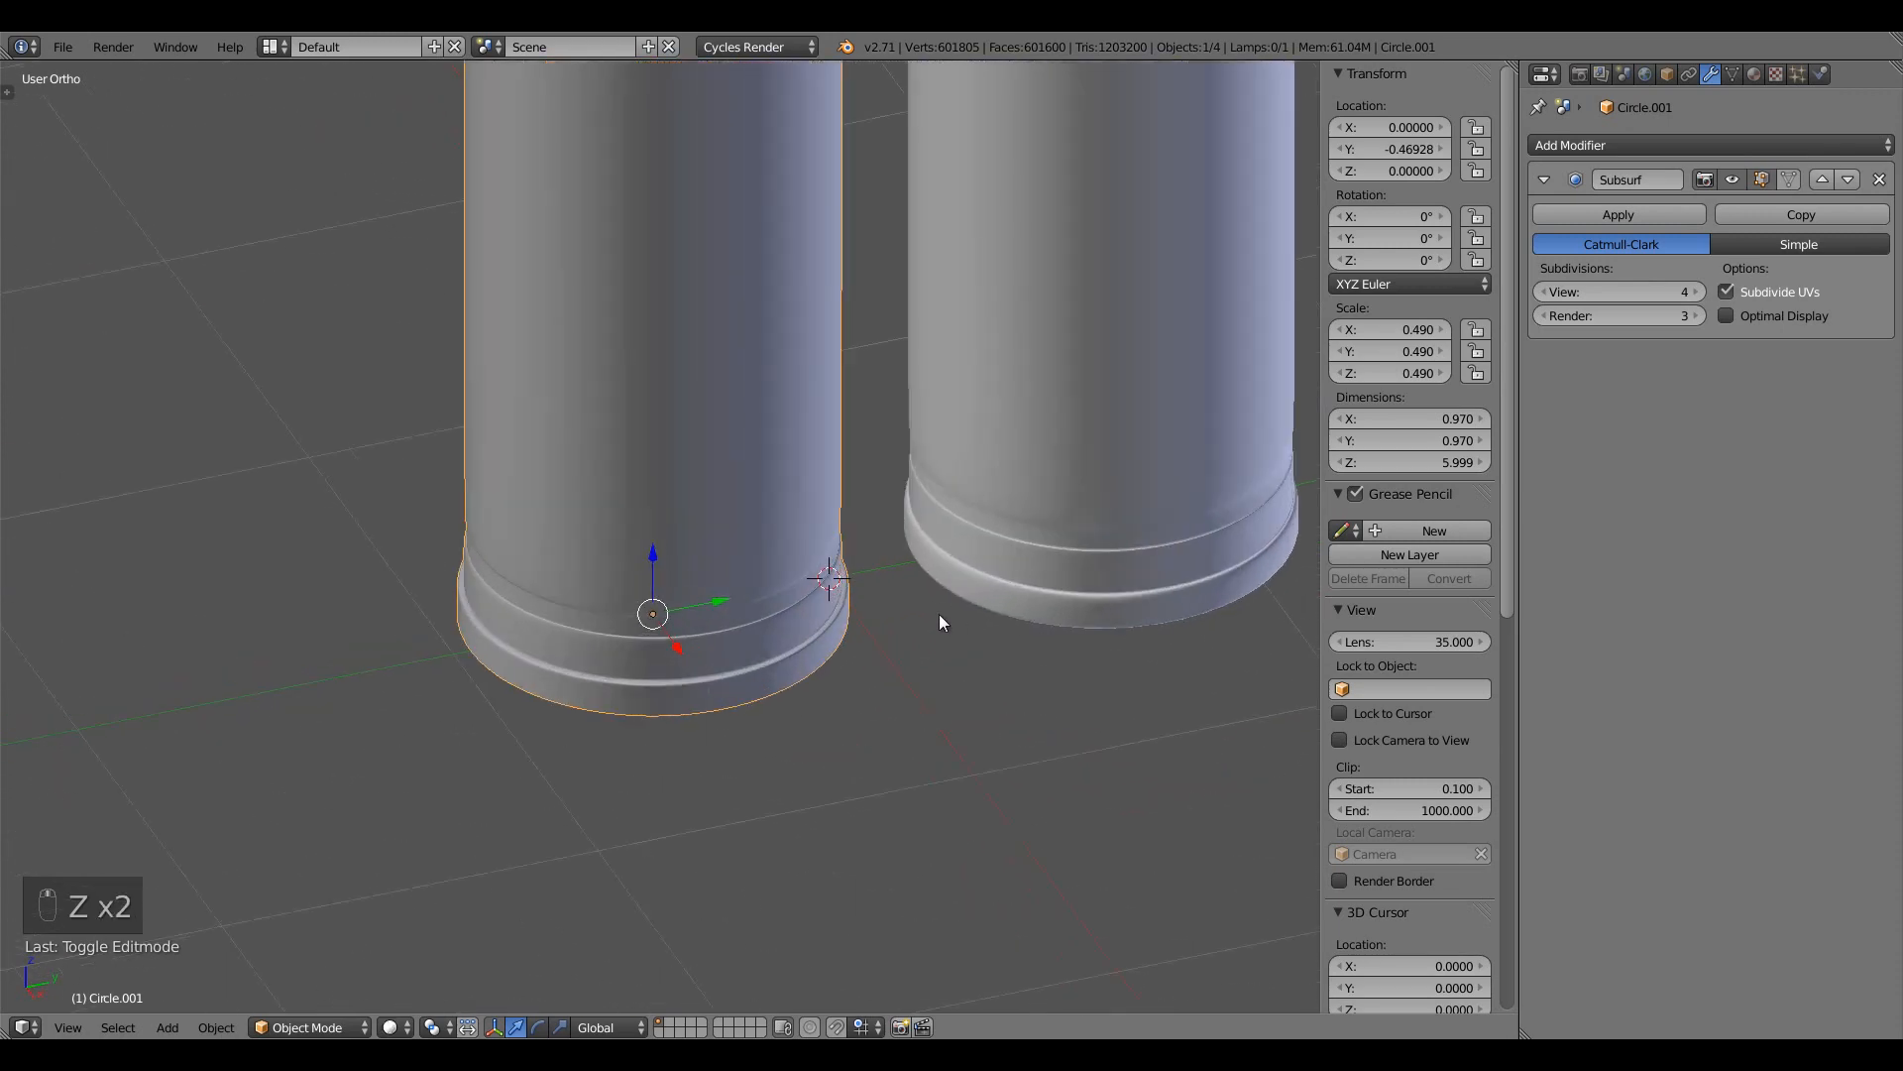
left_click(1544, 293)
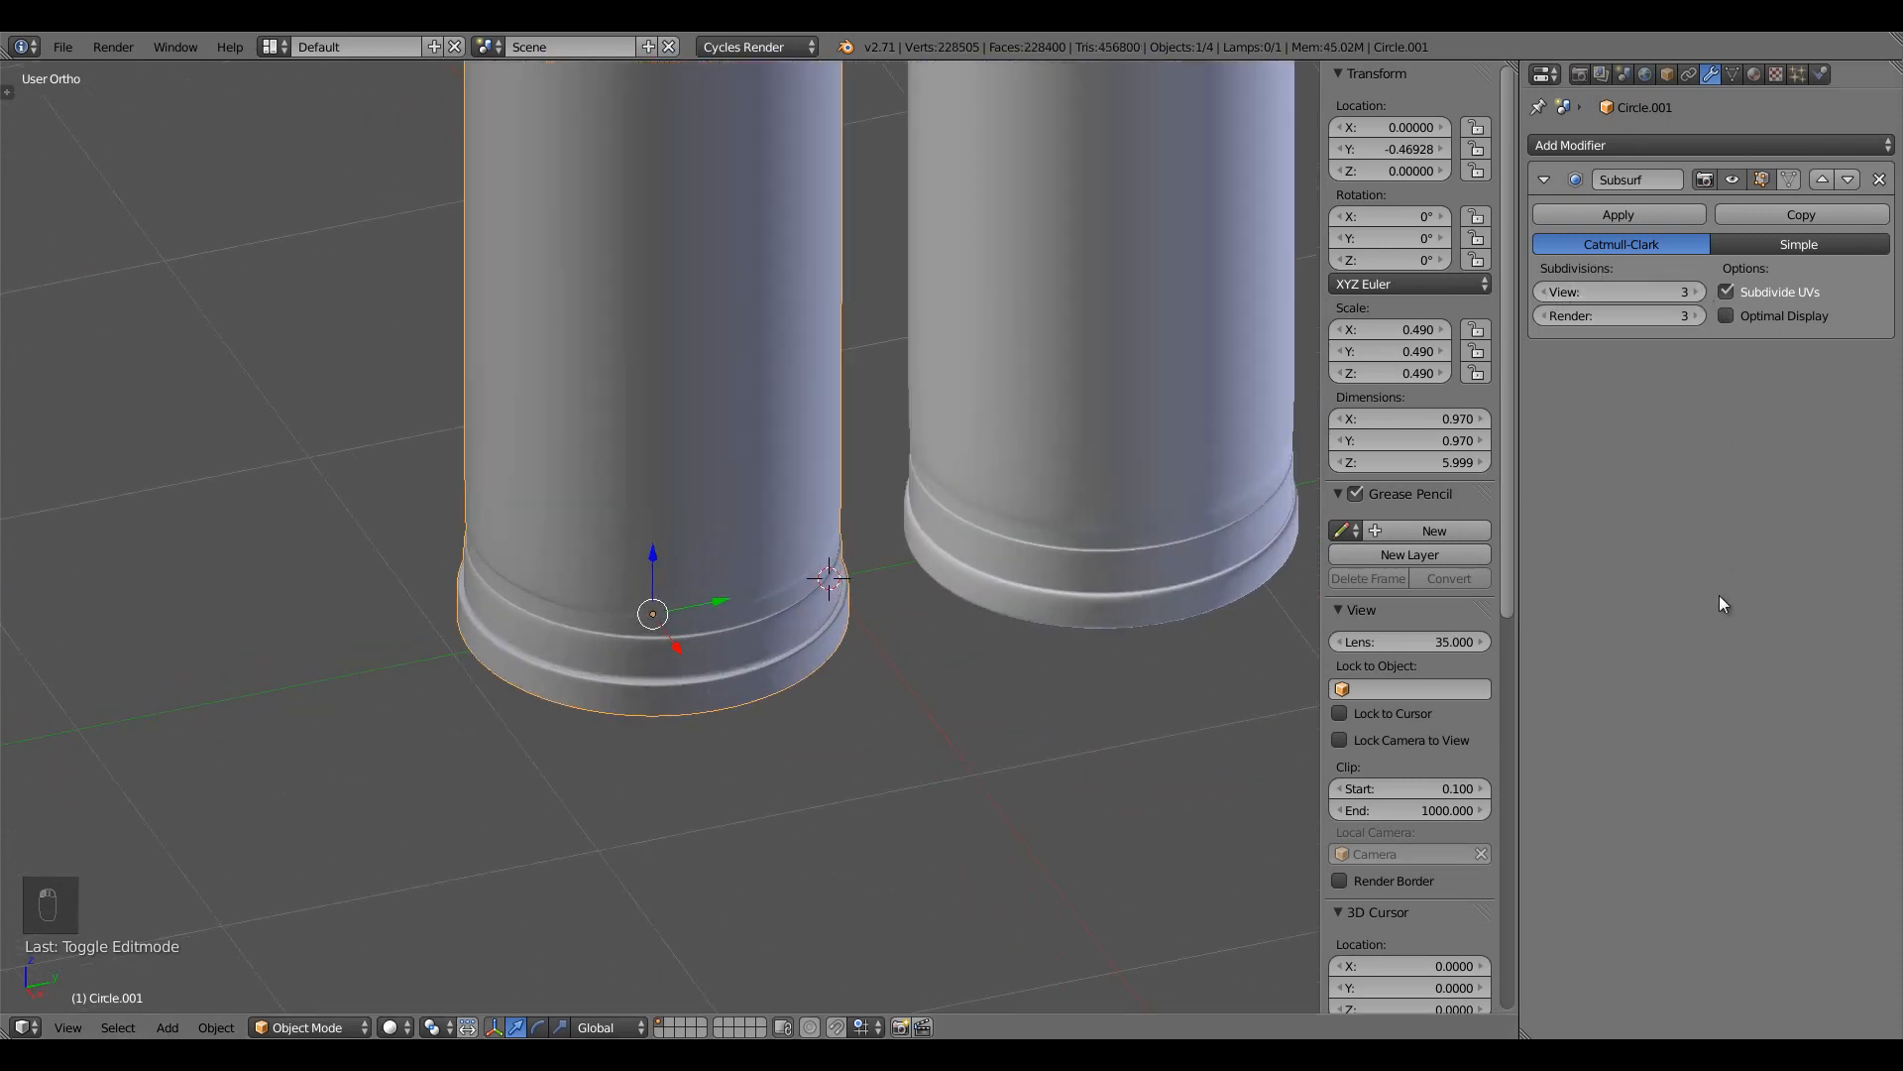
Compare the Subsurf settings and dimensions of the two cartridges, ending with the reference cartridge selected
right_click(1130, 405)
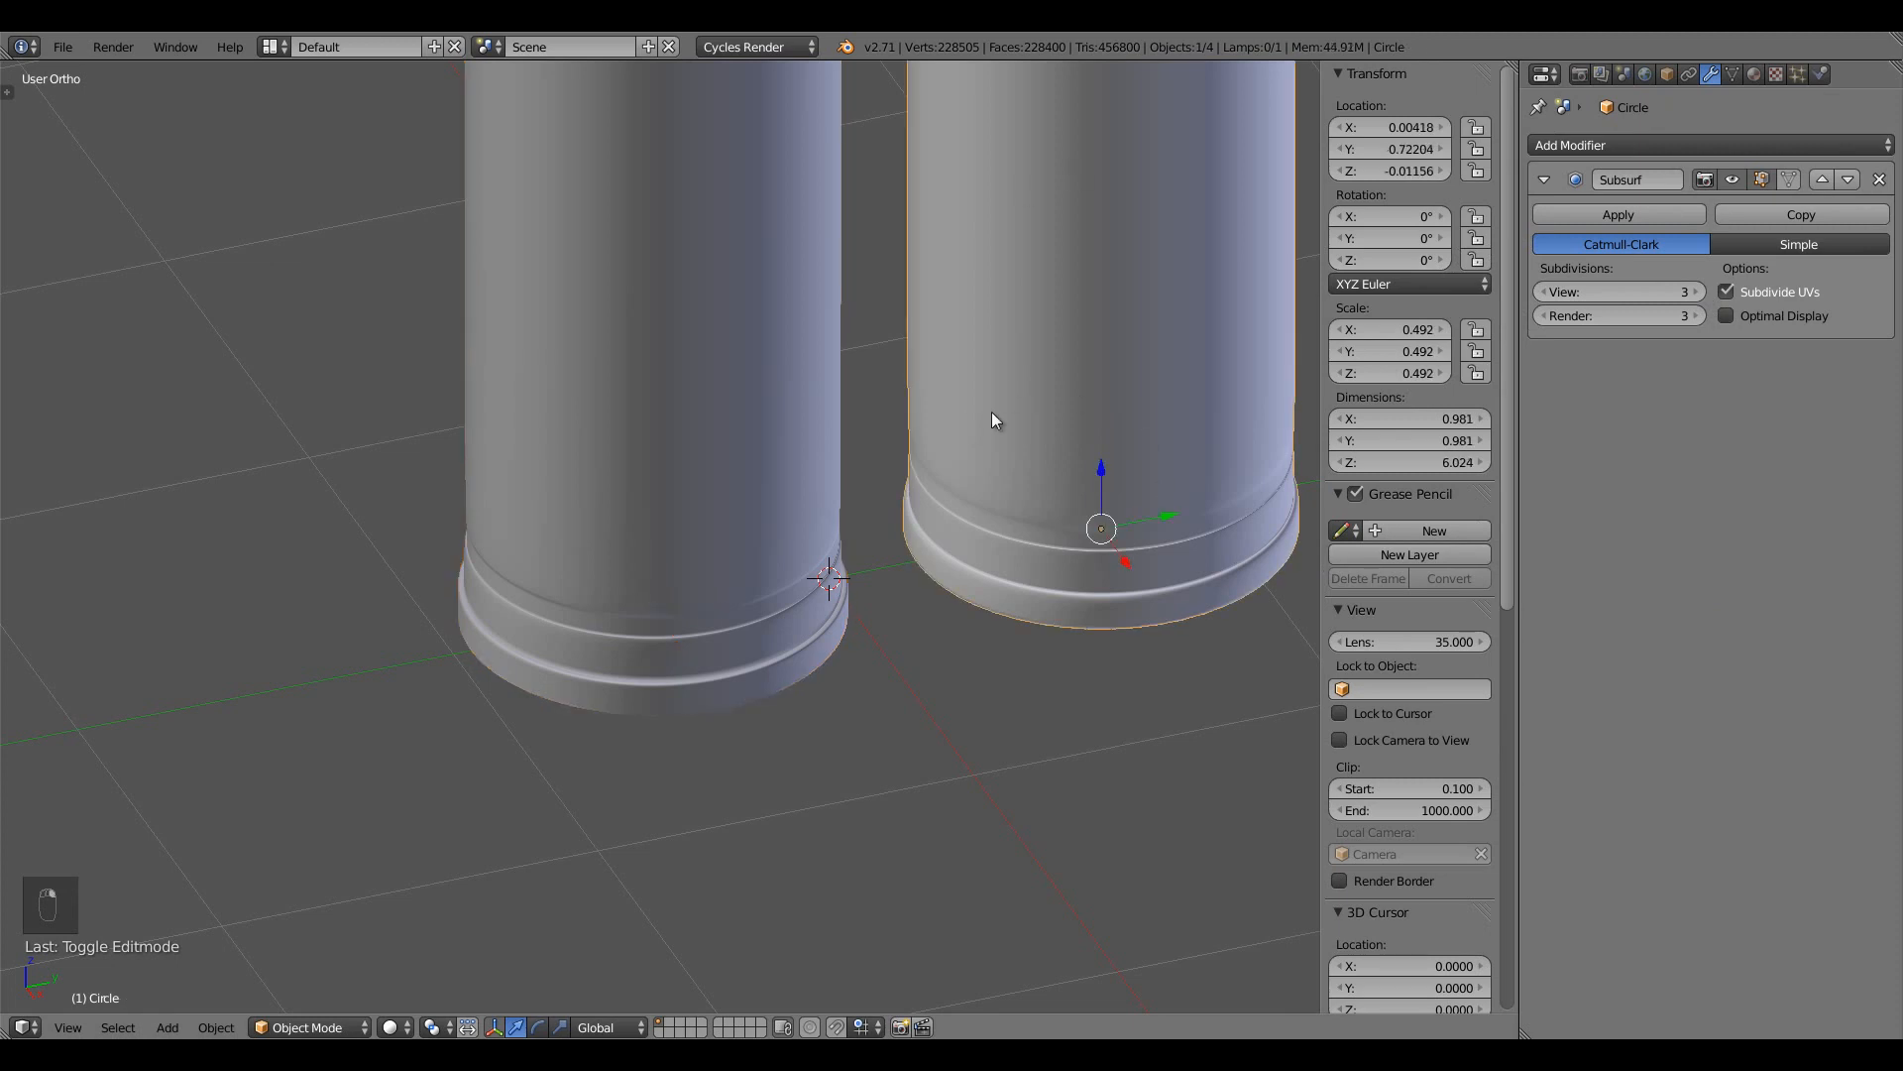
right_click(759, 426)
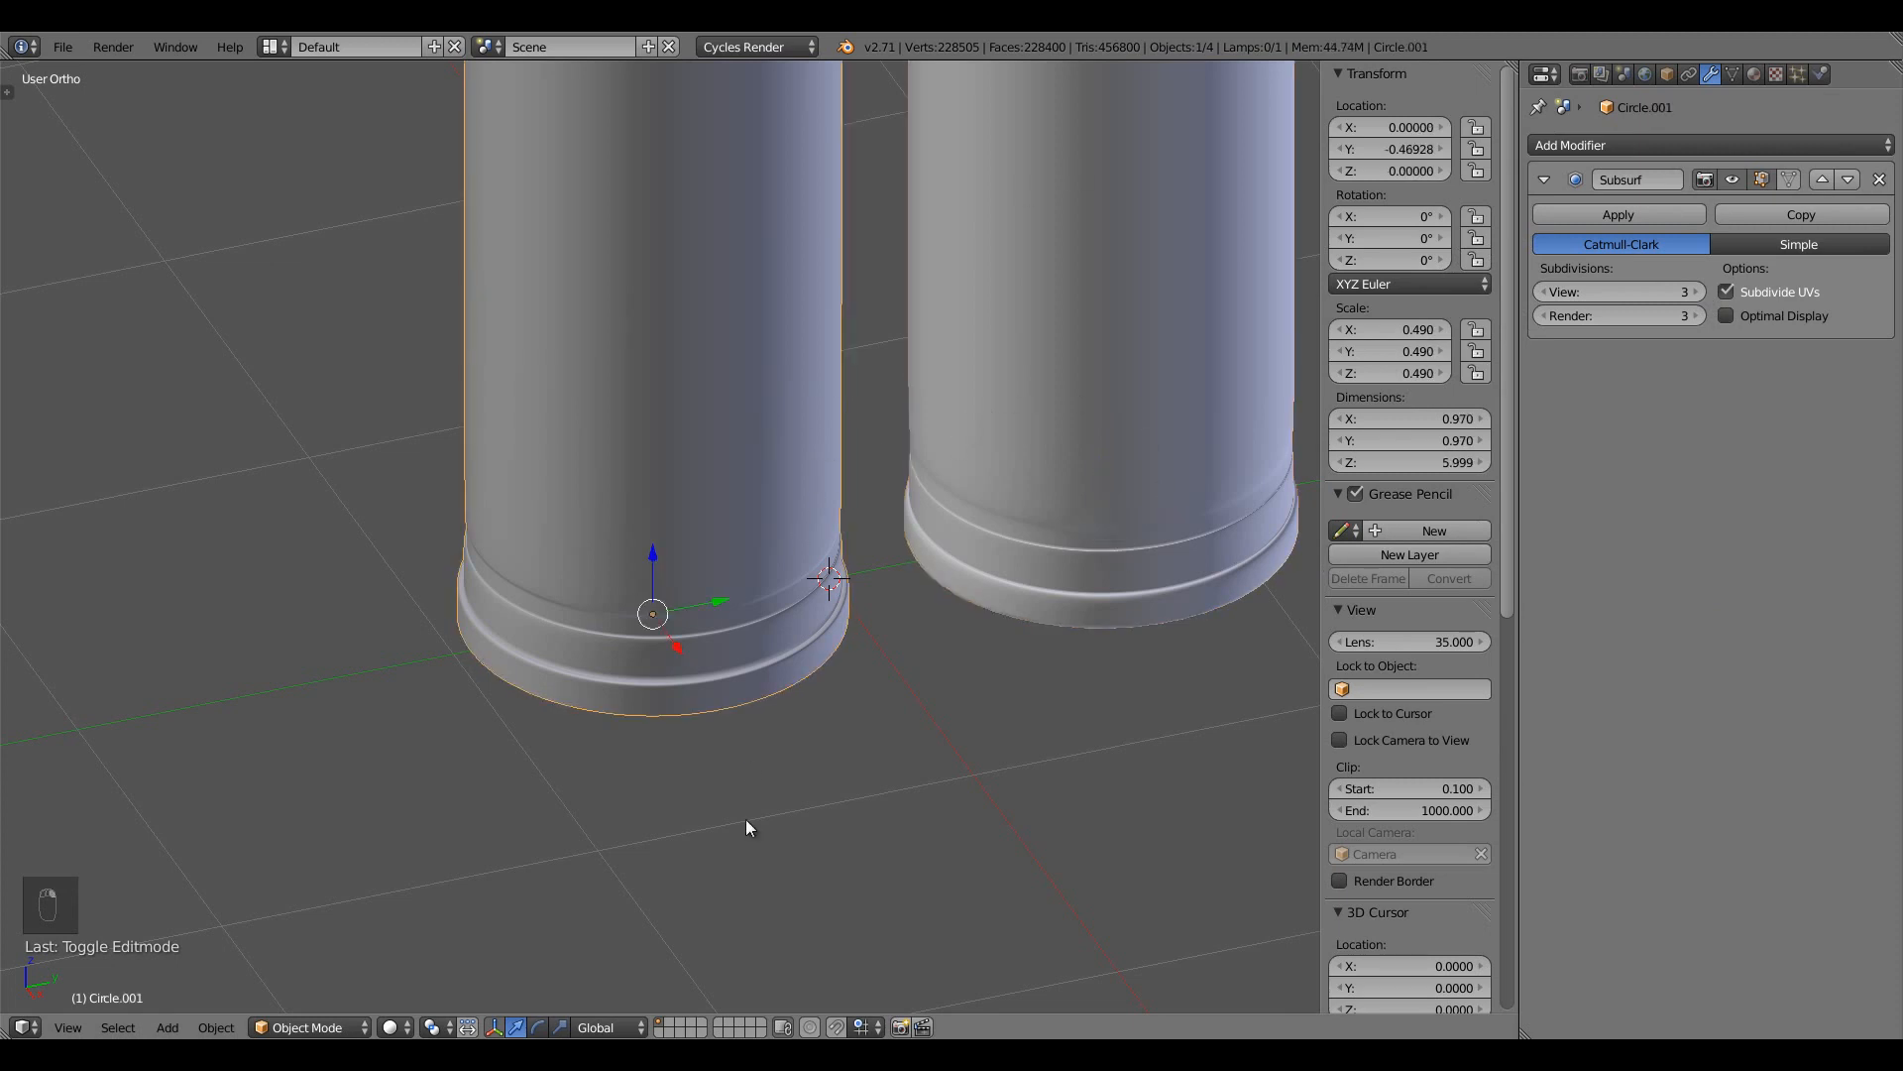
scroll(747, 822, "down", 8)
right_click(750, 381)
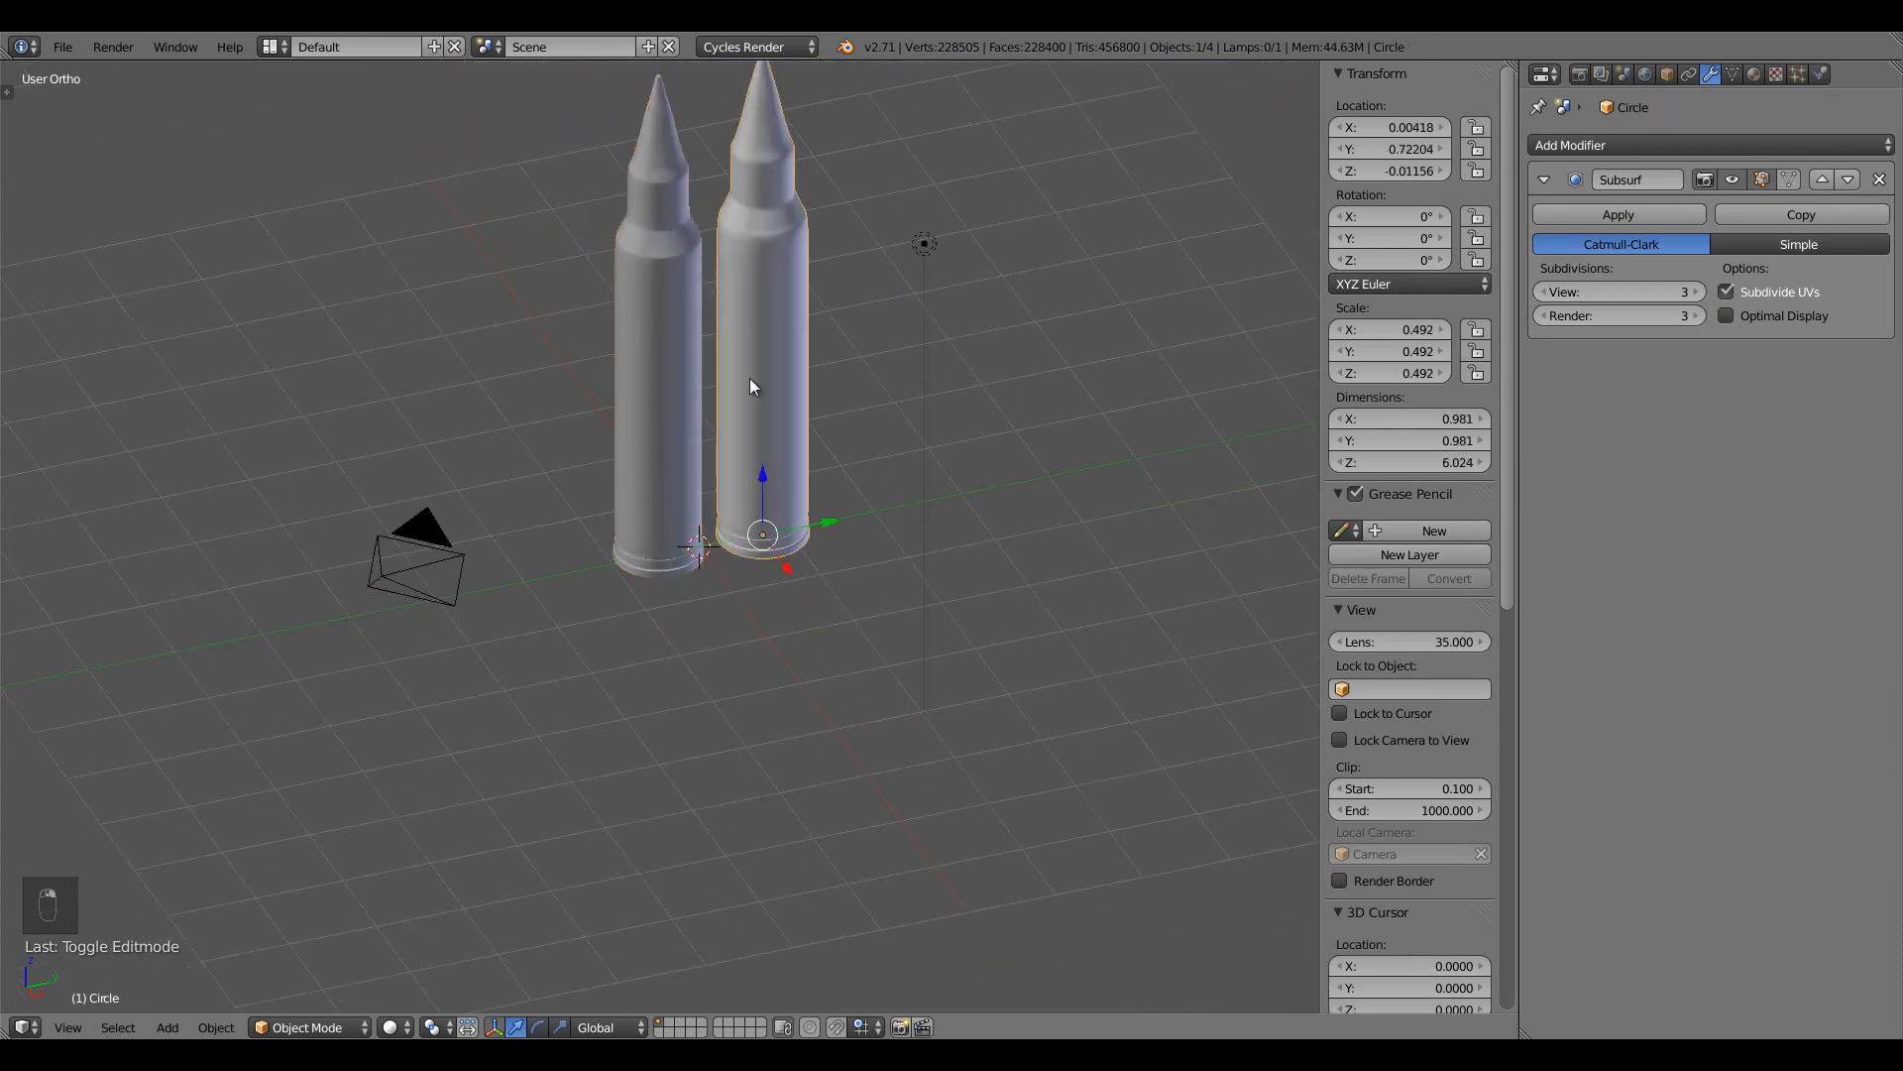
Delete the selected bullet and move the remaining one 0.4 units along Y to stand near the origin
key("x")
left_click(750, 381)
right_click(678, 500)
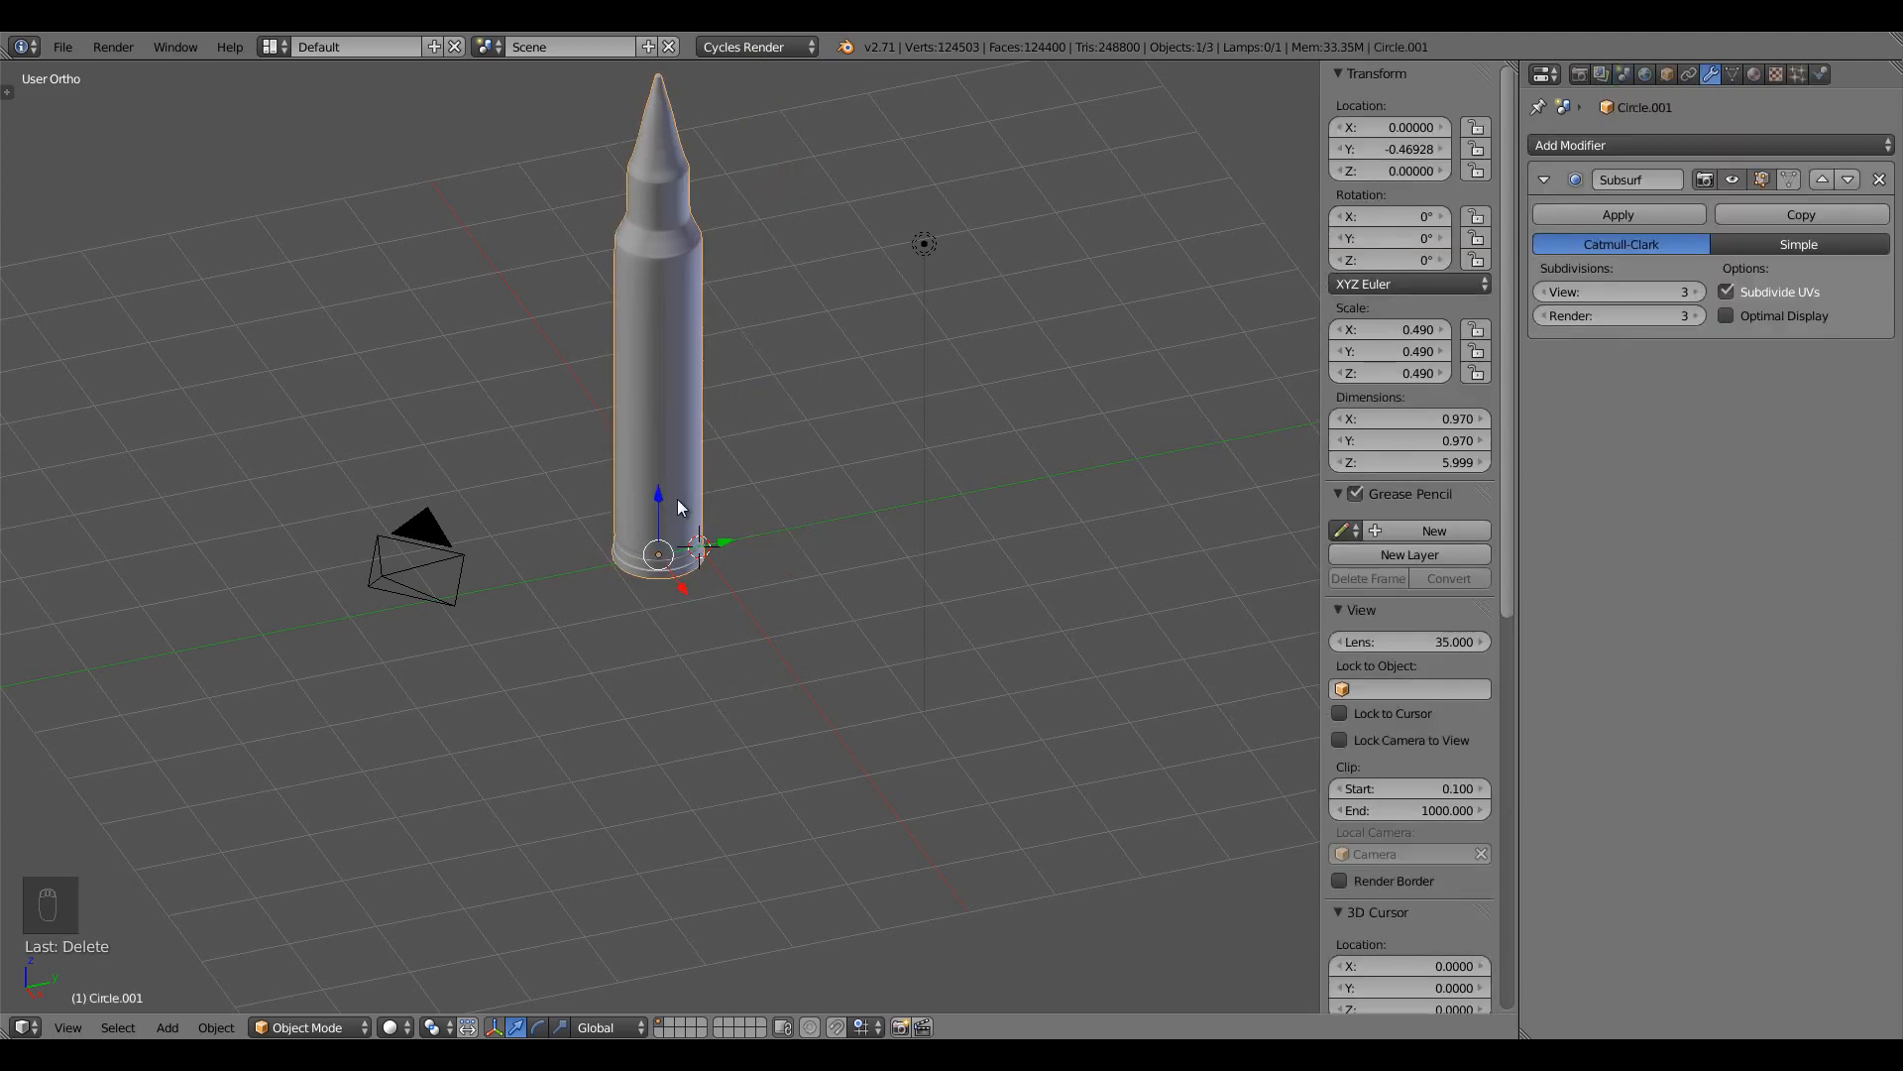
key("KP_3")
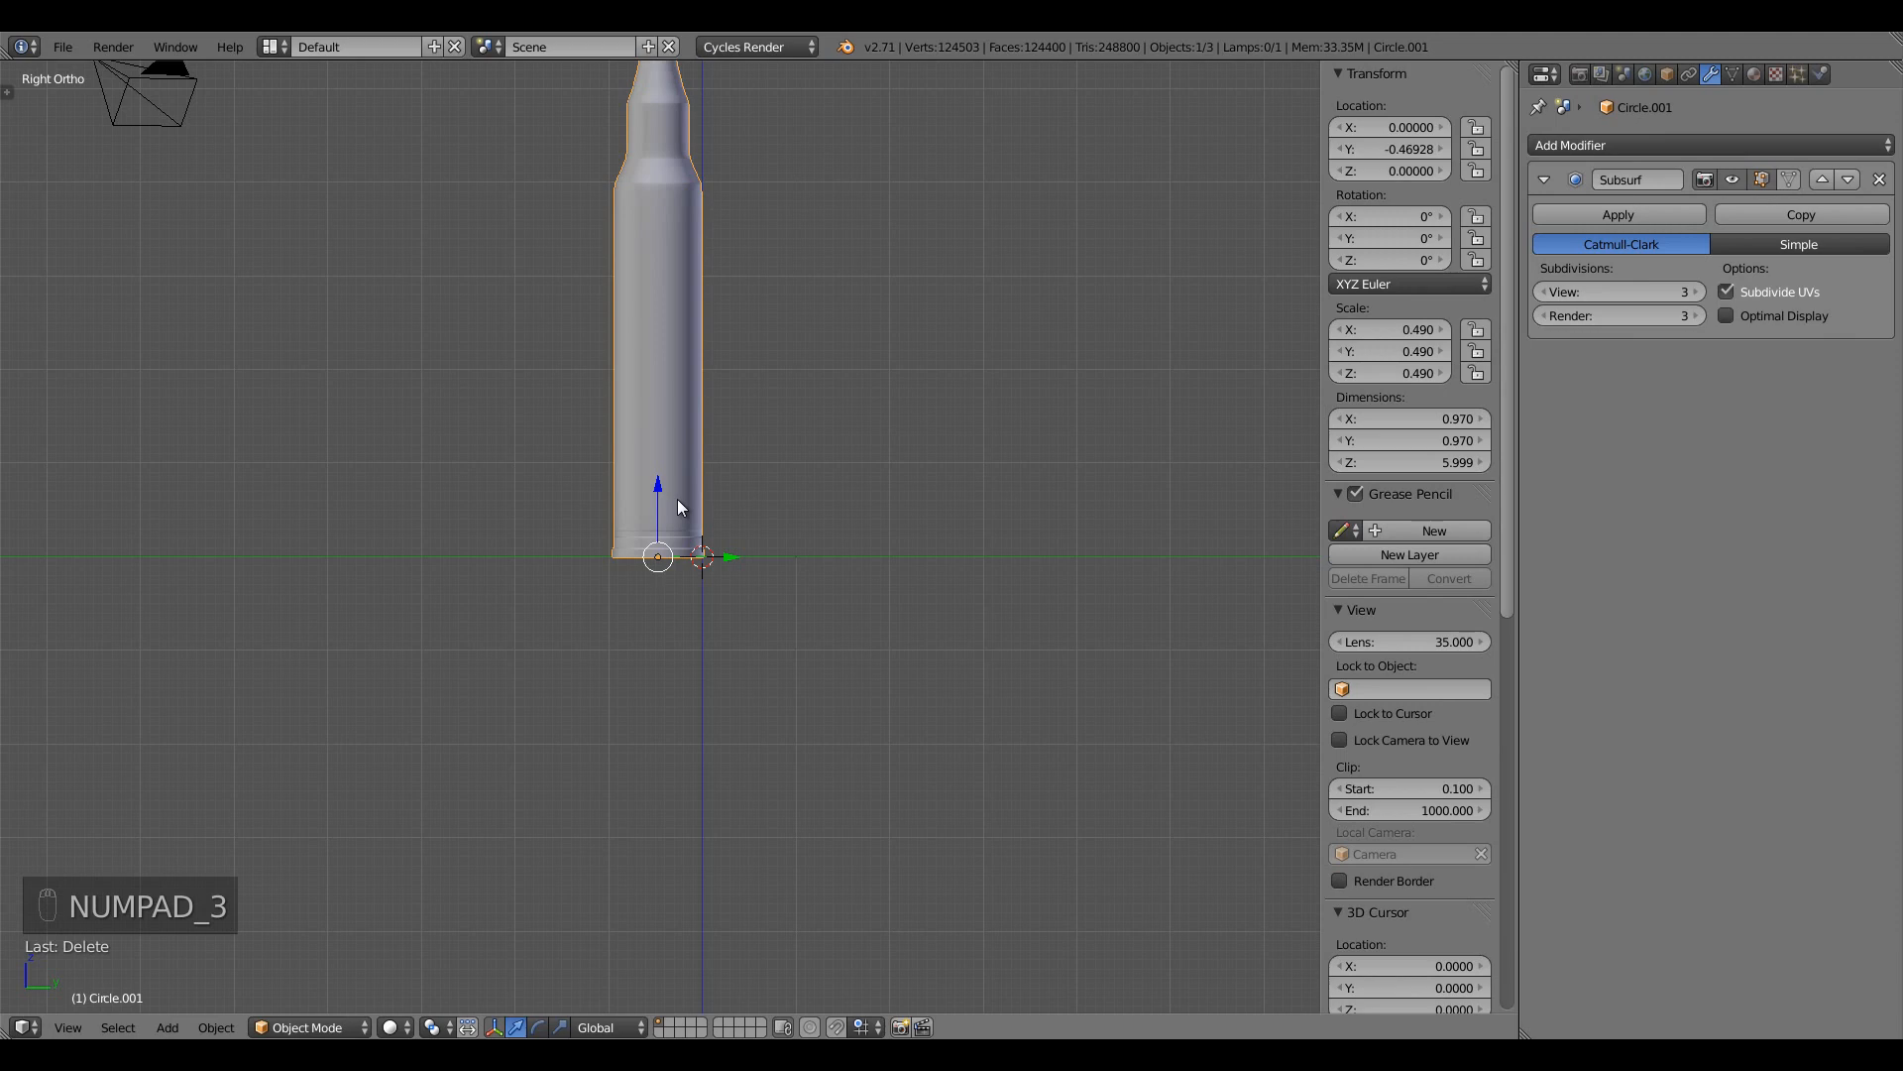
key("g")
middle_click(724, 510)
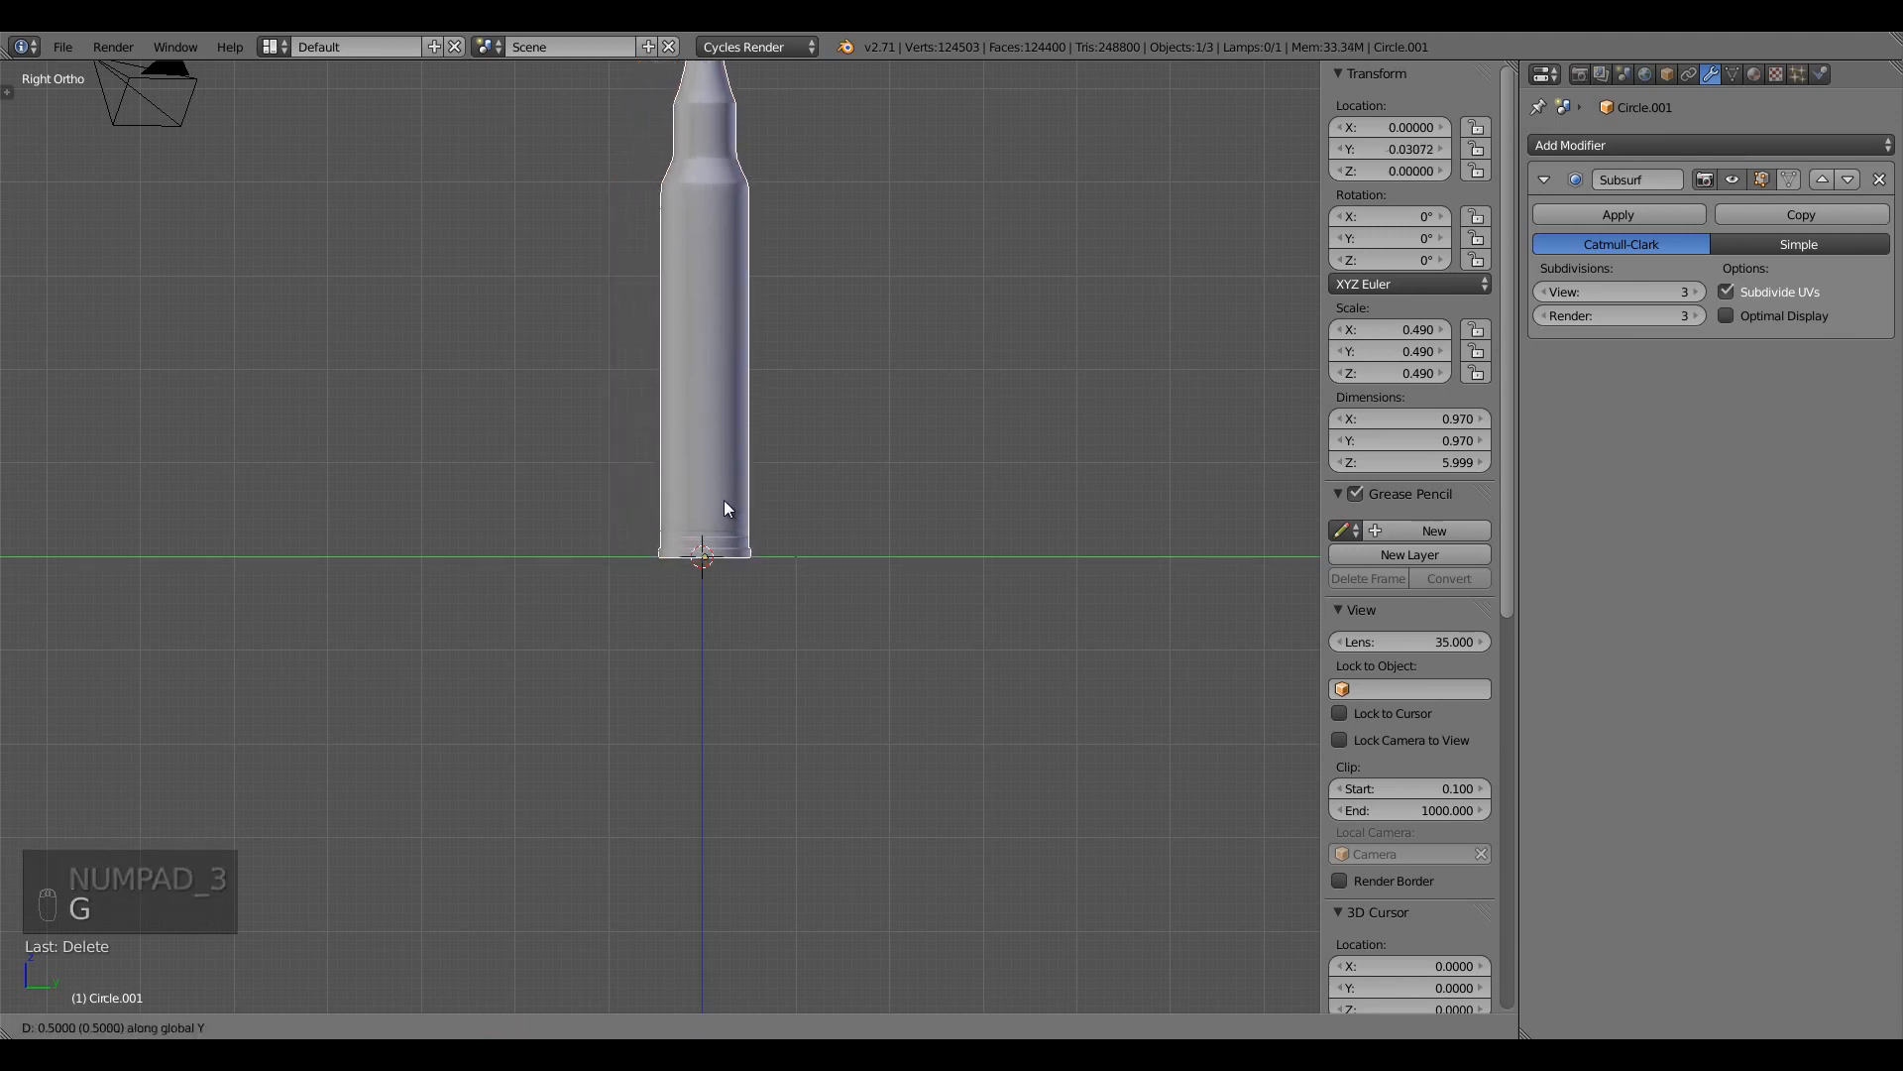
left_click(717, 497)
middle_click_drag(718, 498, 718, 557)
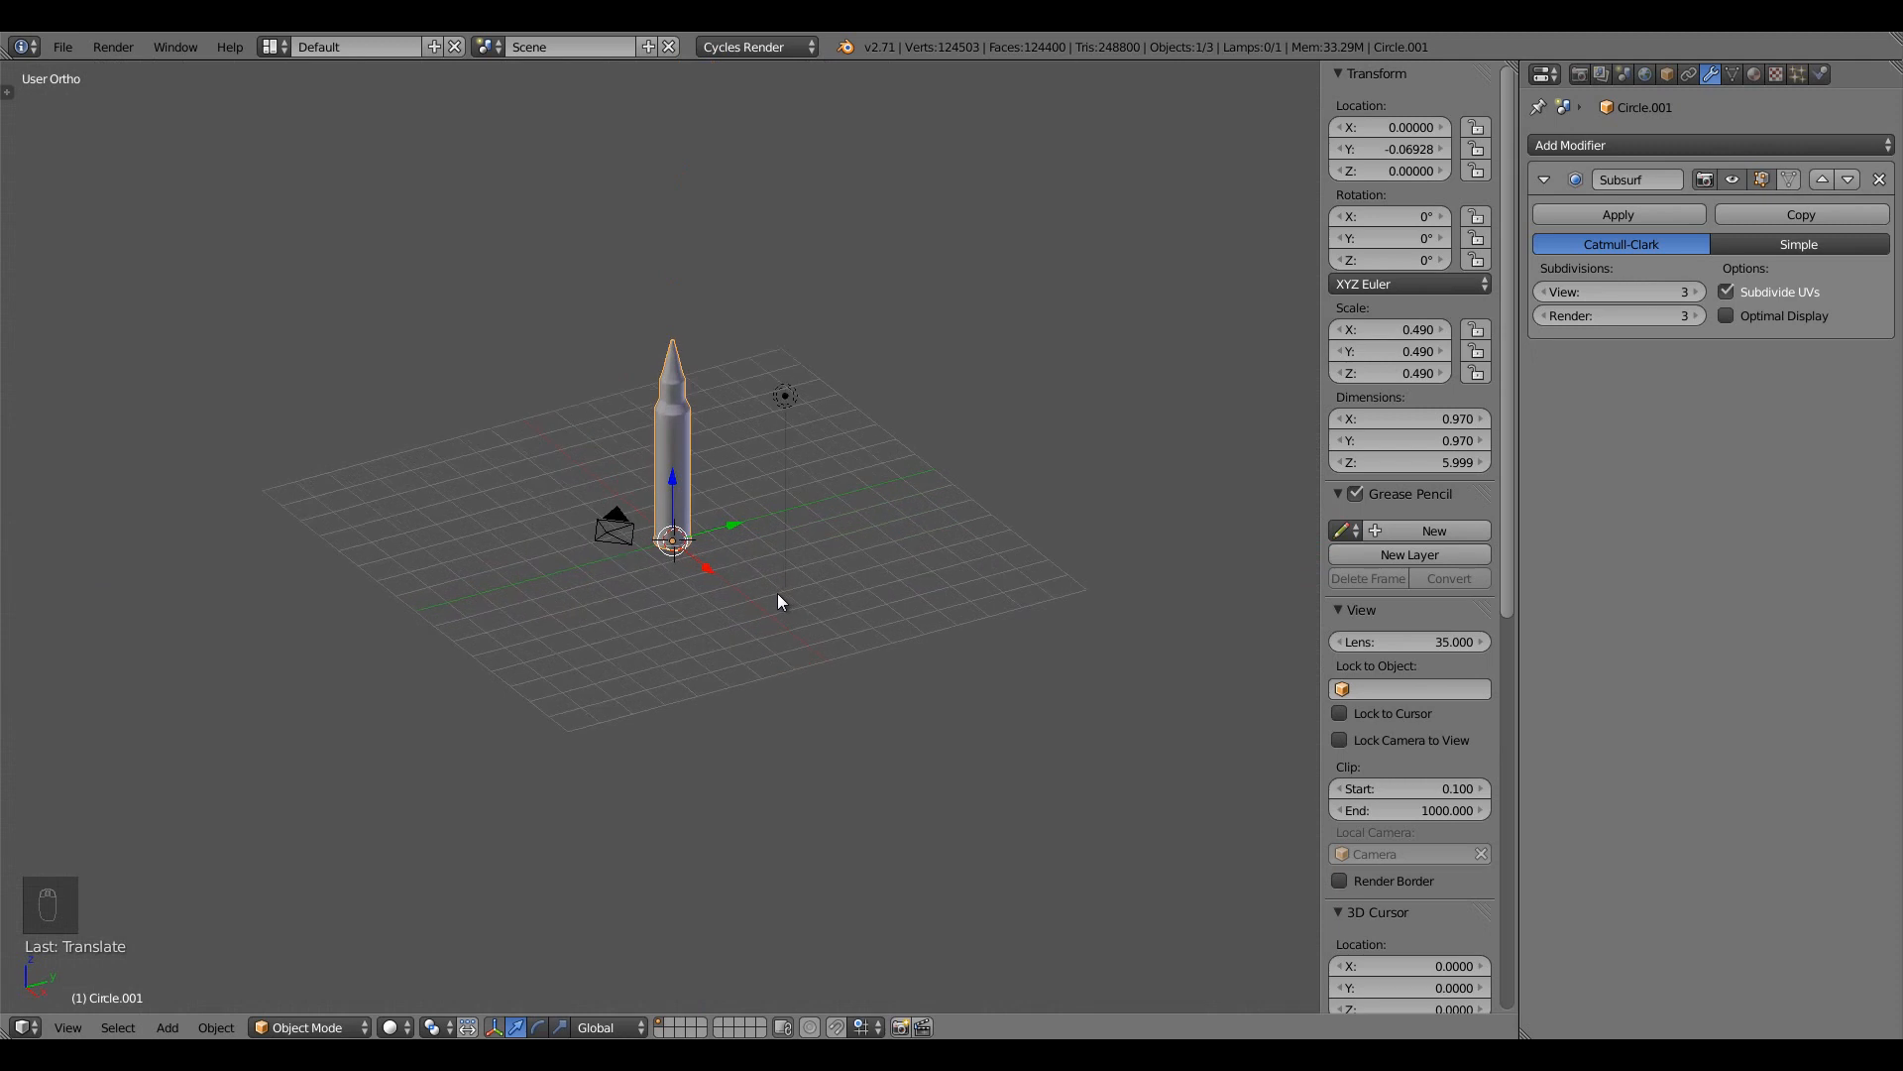
Bring up the rigid body tools and add a floor plane at the origin, scaled by a factor of 15
key("t")
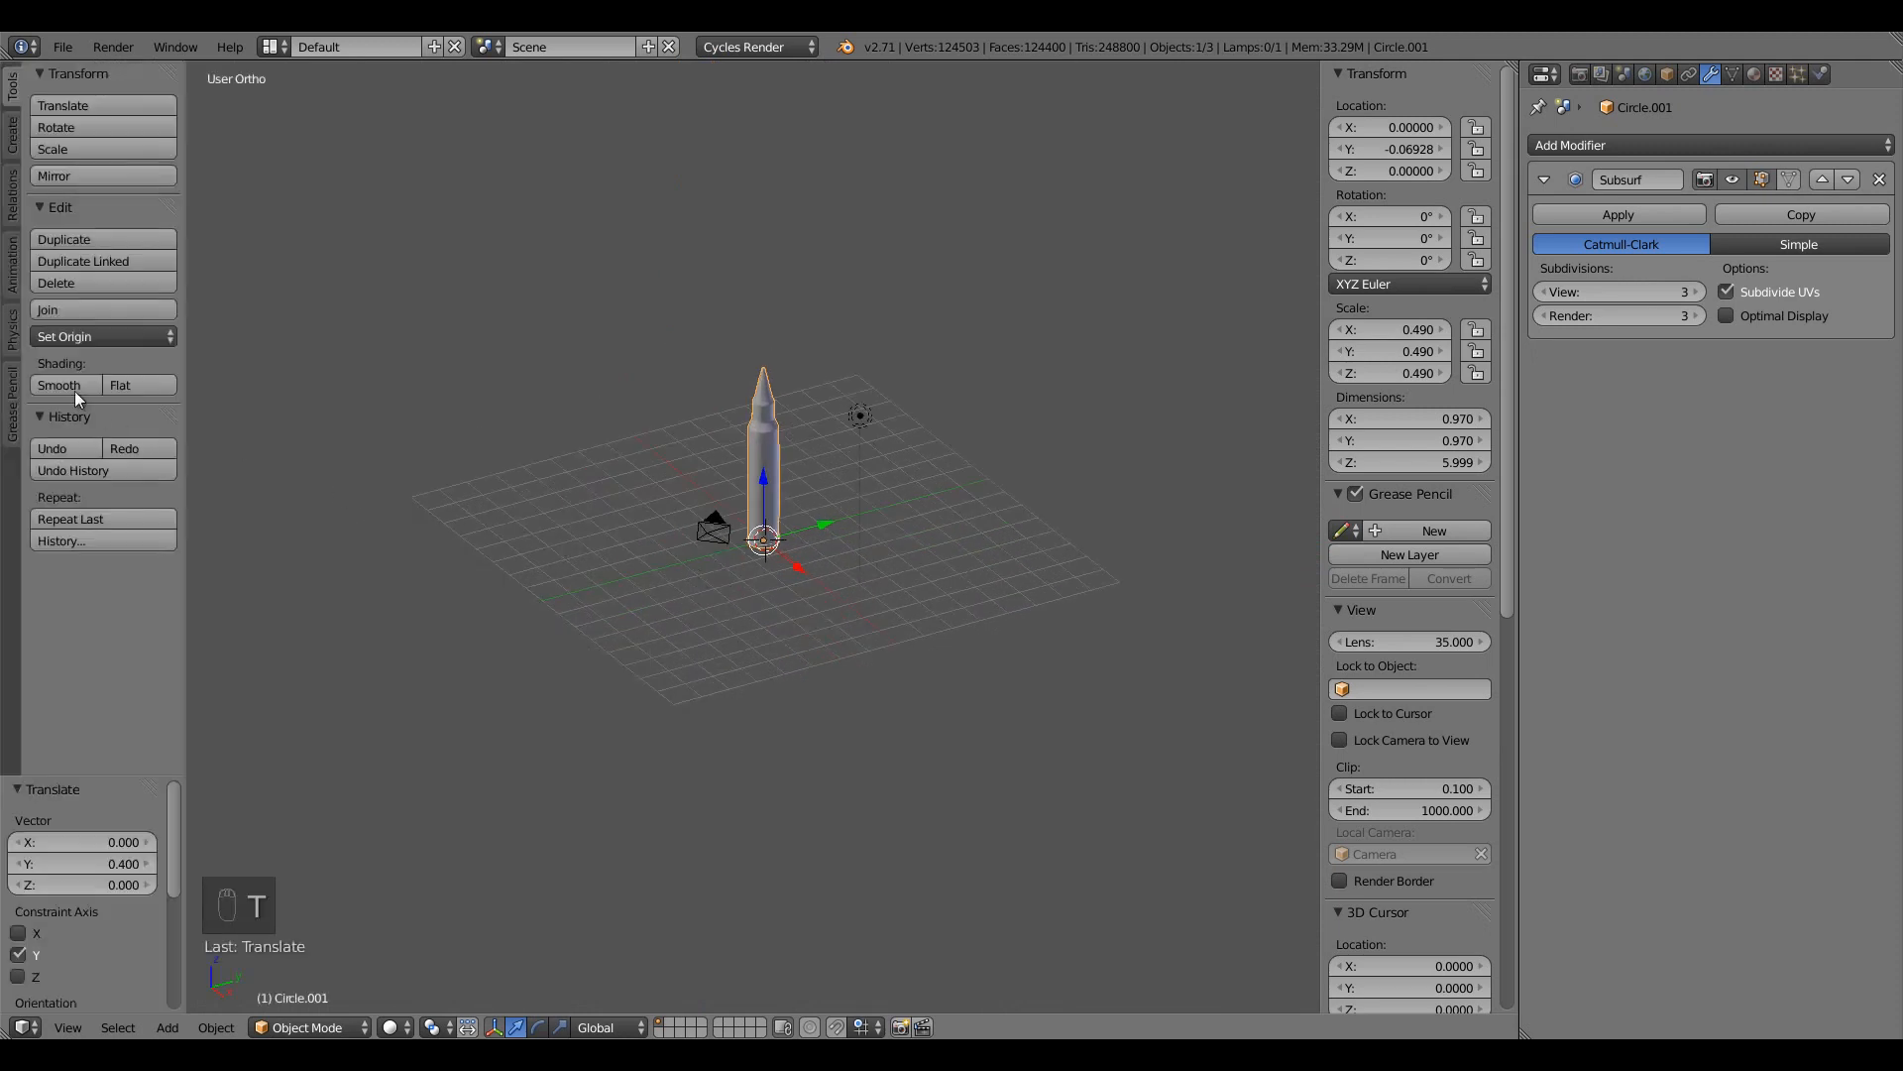
left_click(15, 335)
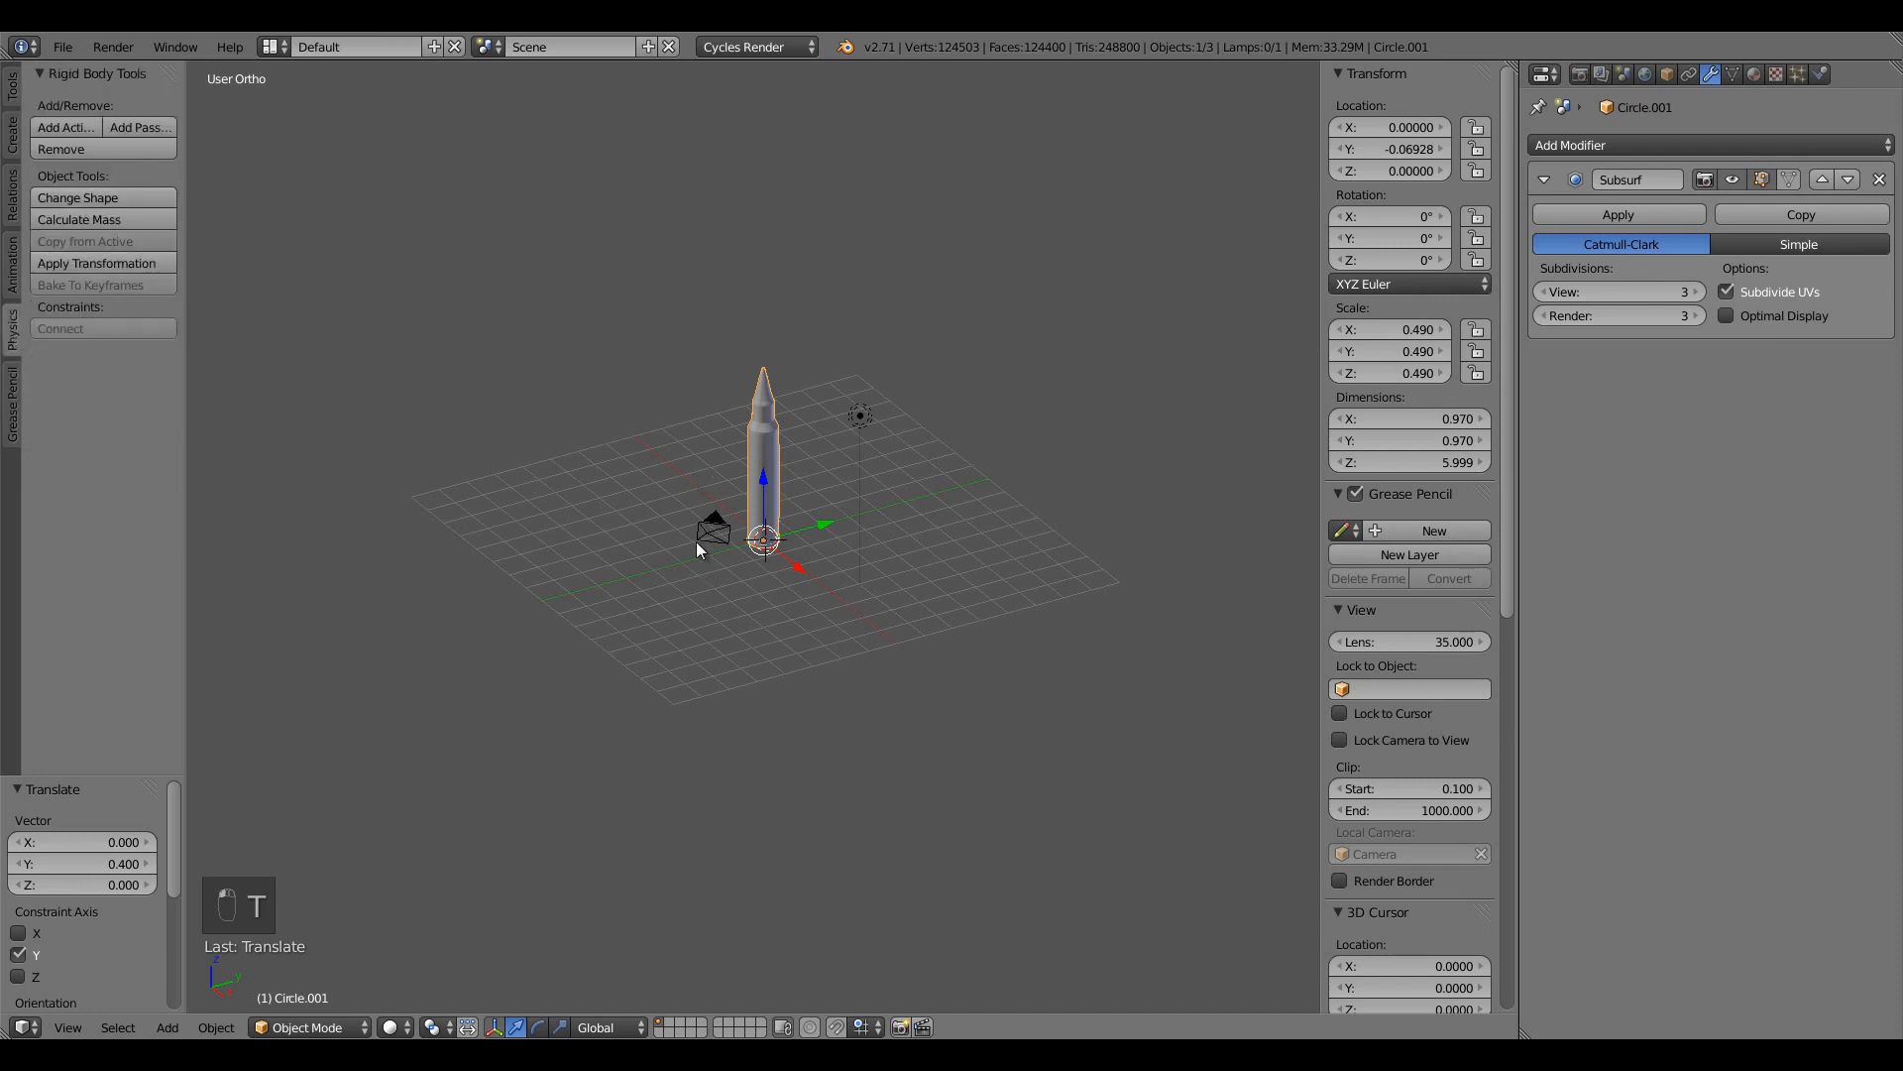
key("shift+a")
left_click(767, 513)
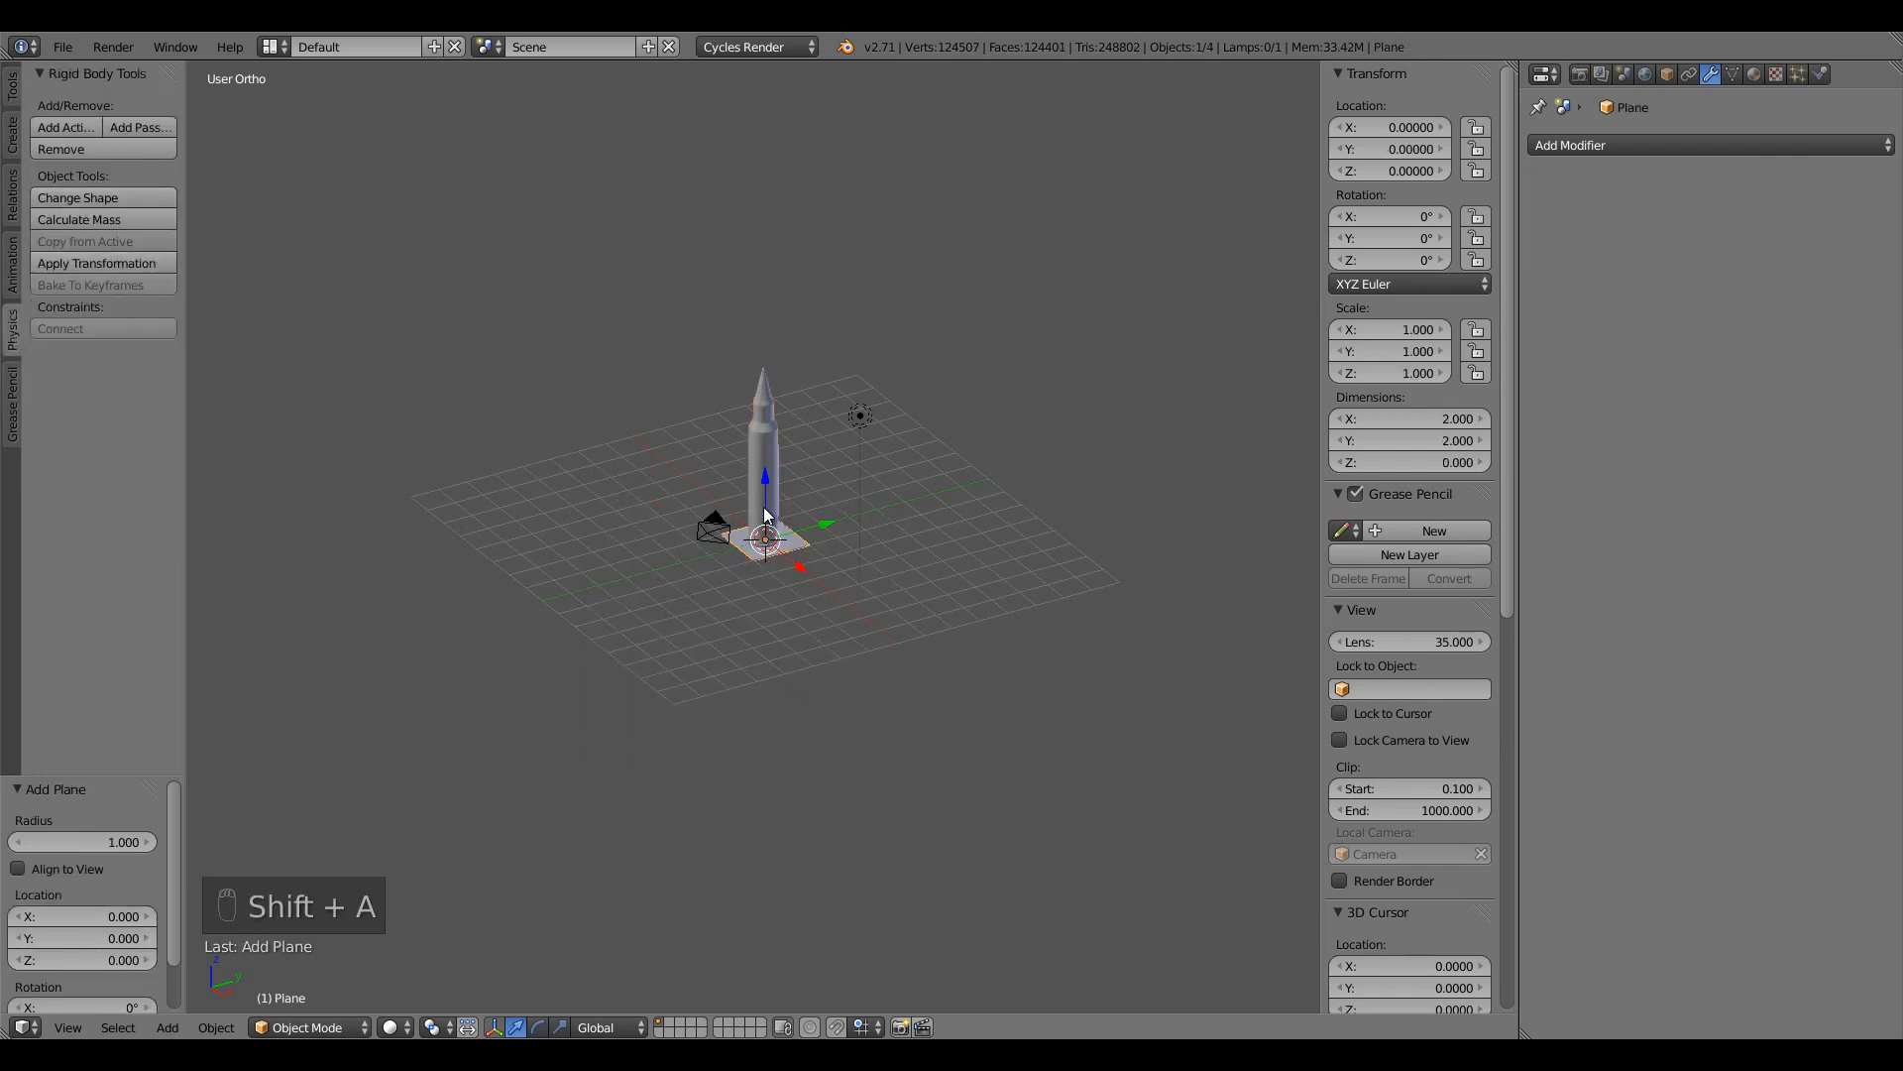
type("s15")
key("Return")
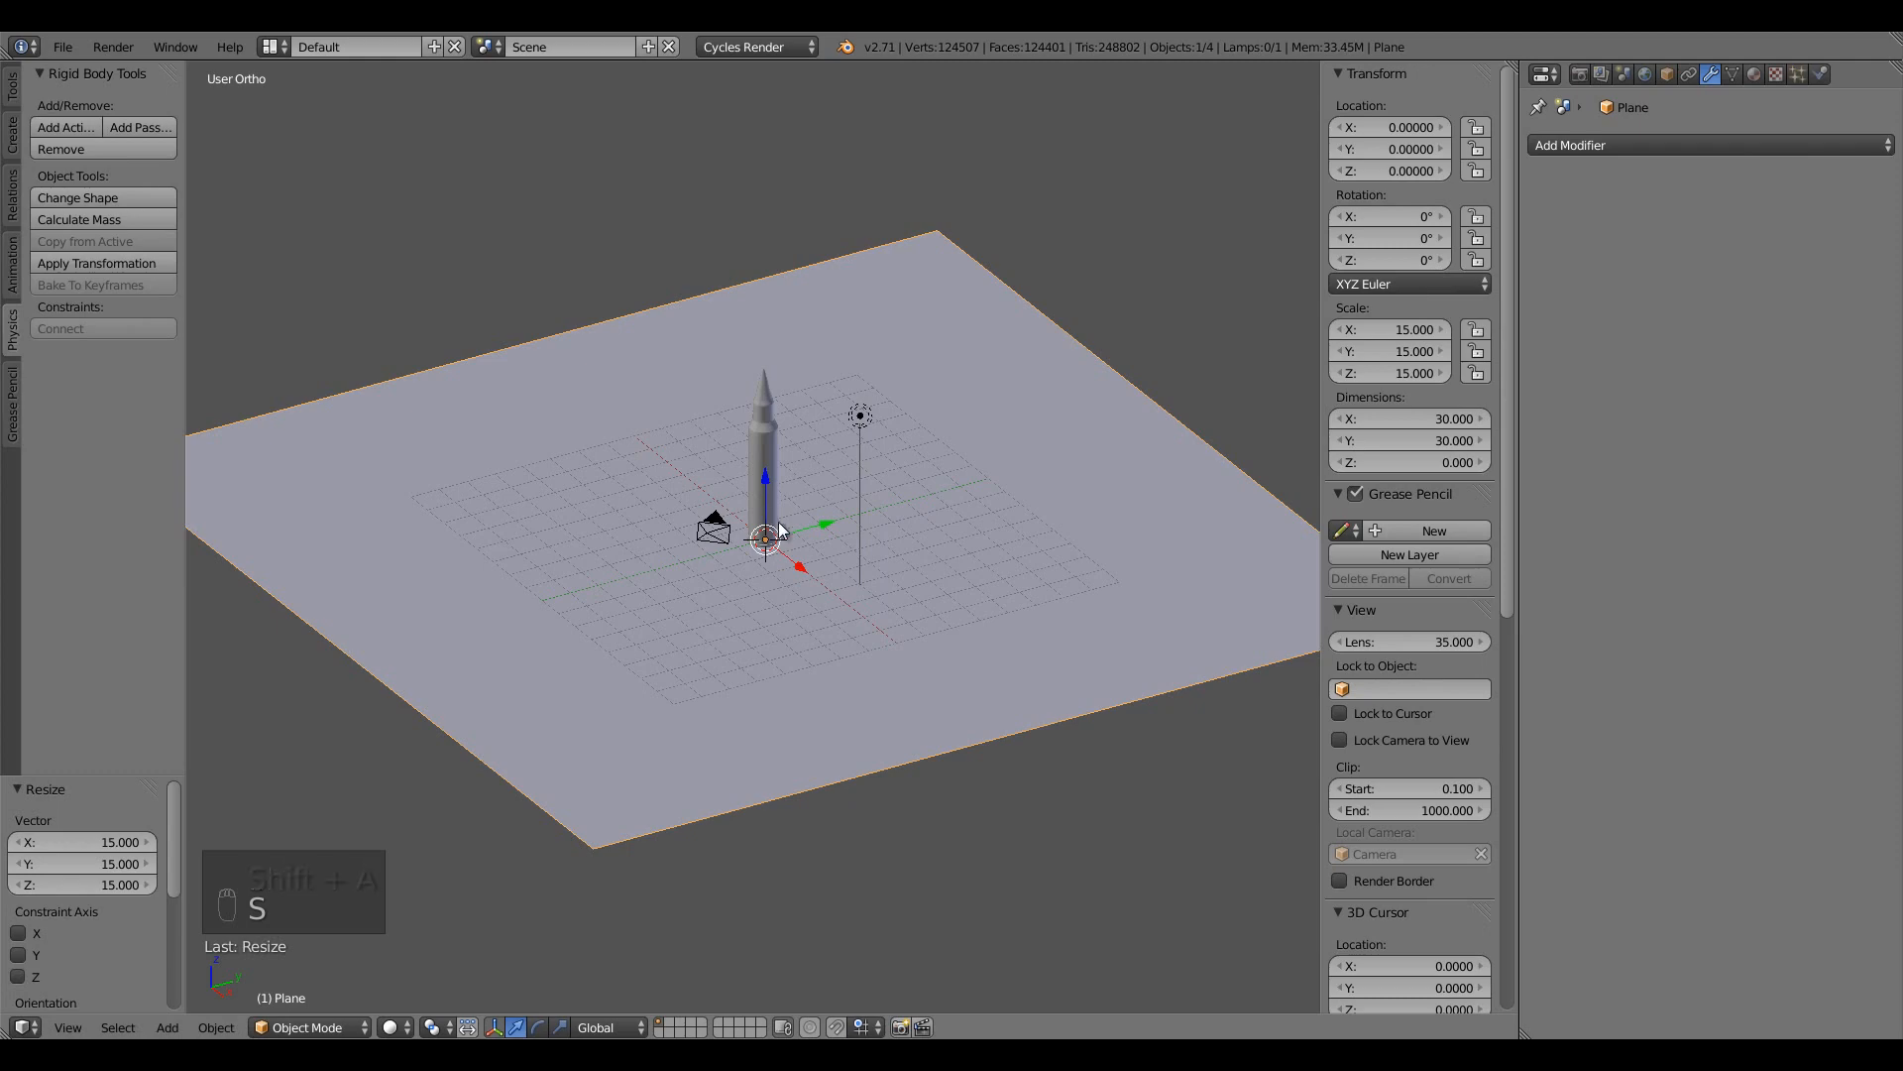
key("Tab")
key("Tab")
Scale the bullet down uniformly to 0.5 of its size
middle_click_drag(825, 622, 907, 645)
key("a")
key("a")
key("a")
right_click(755, 420)
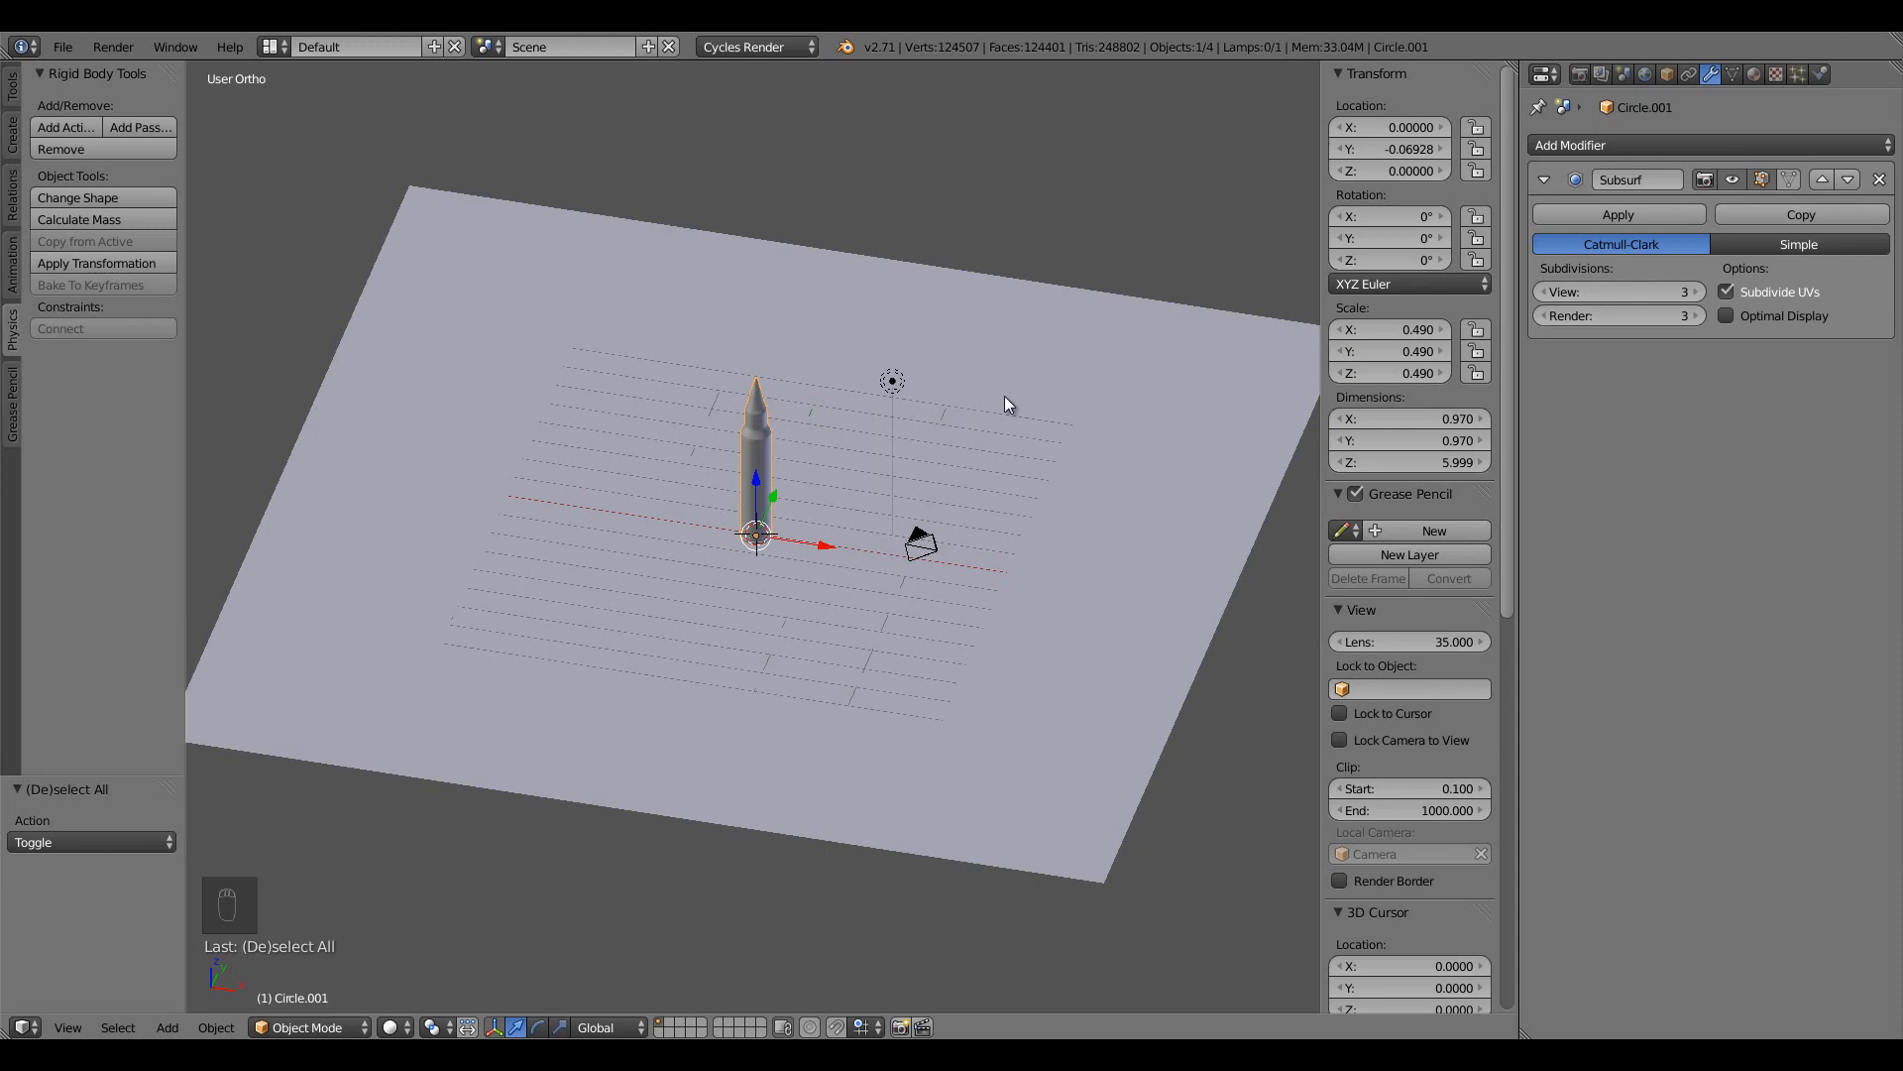
key("s")
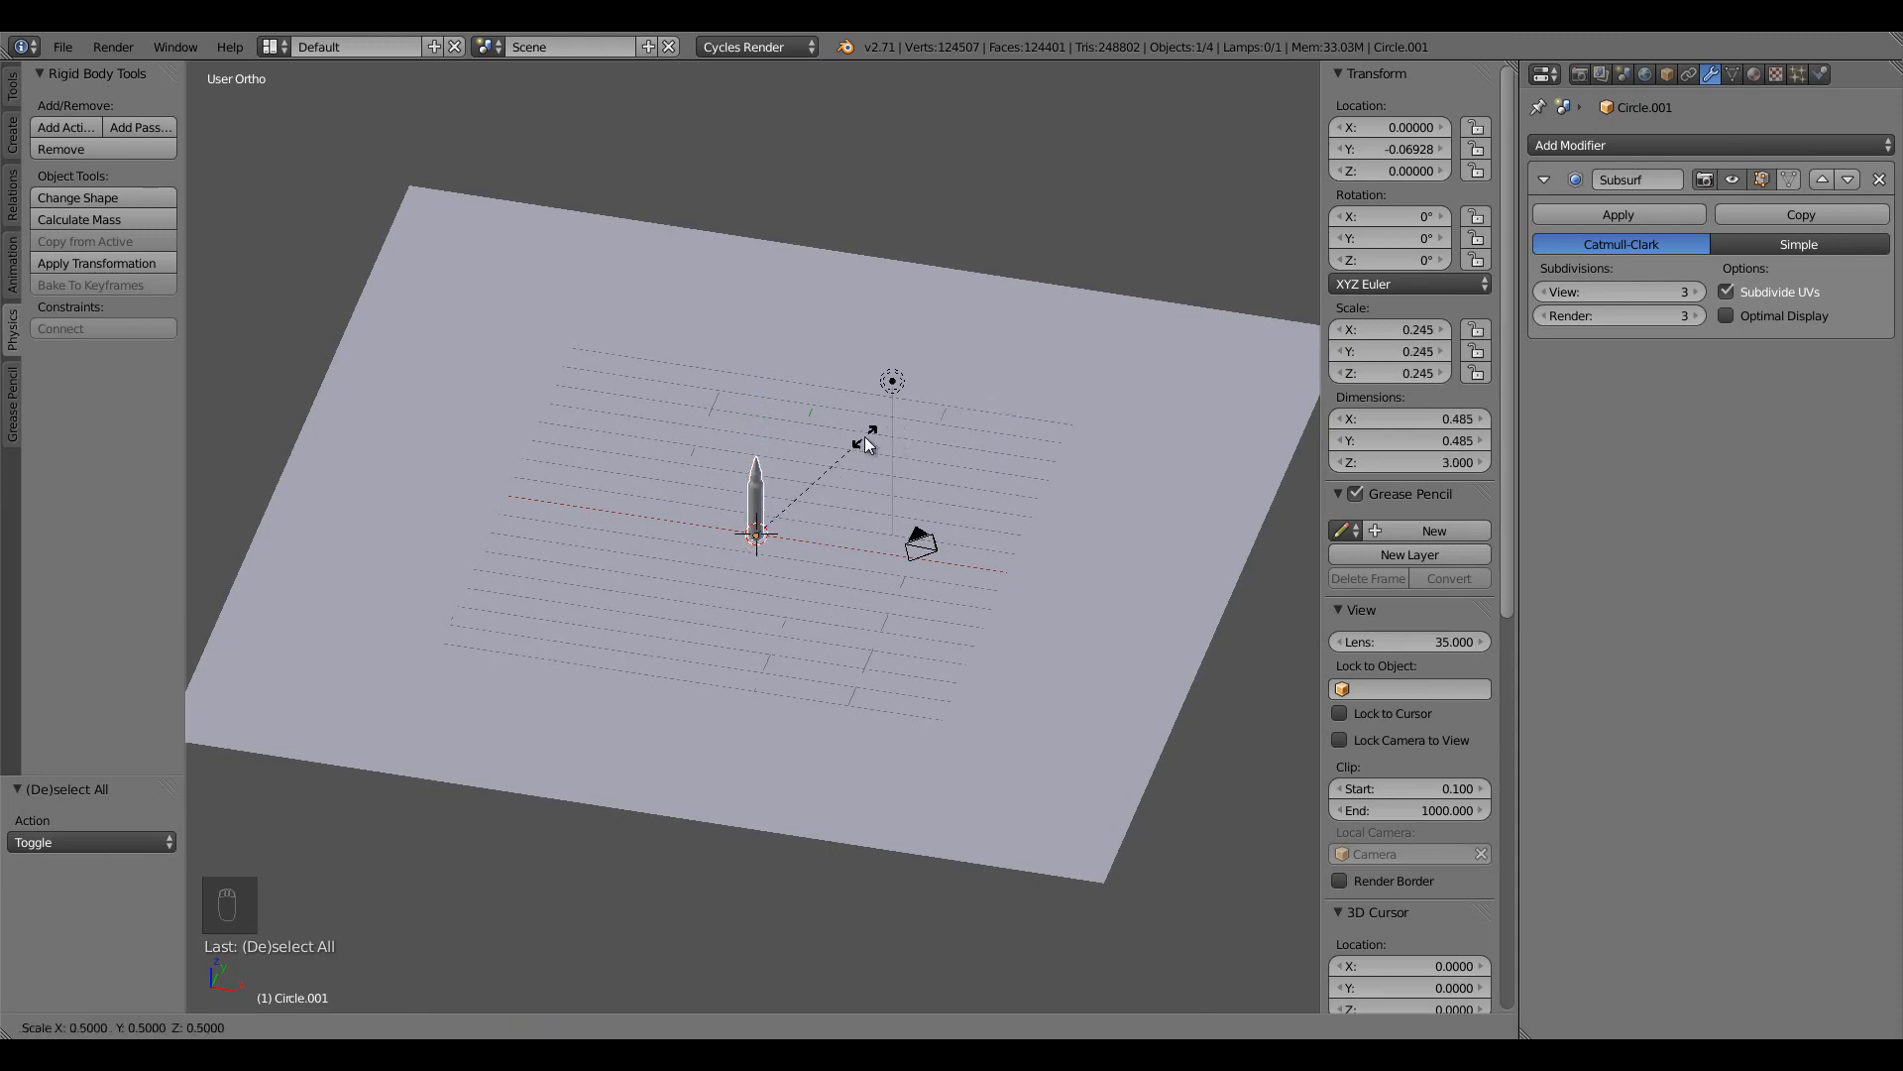
left_click(866, 443)
Delete the lamp from the scene
right_click(892, 382)
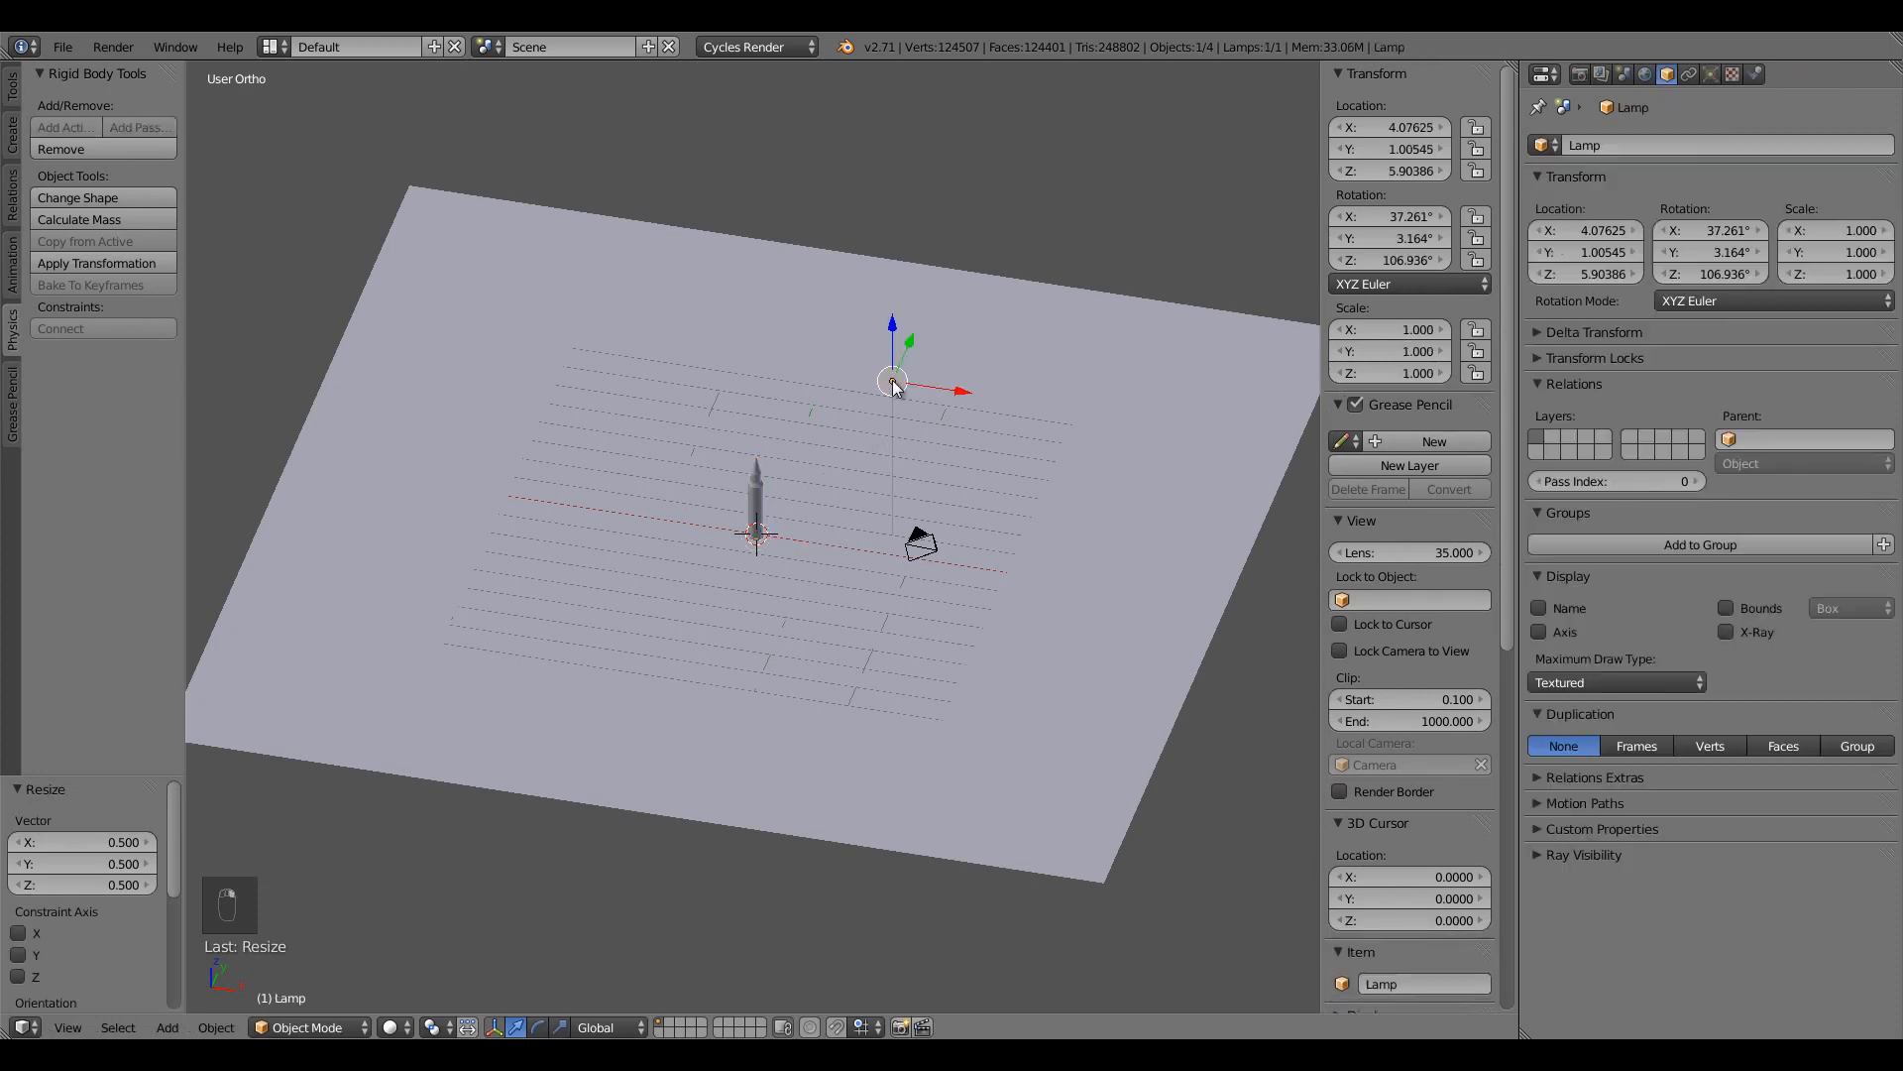
key("x")
left_click(893, 385)
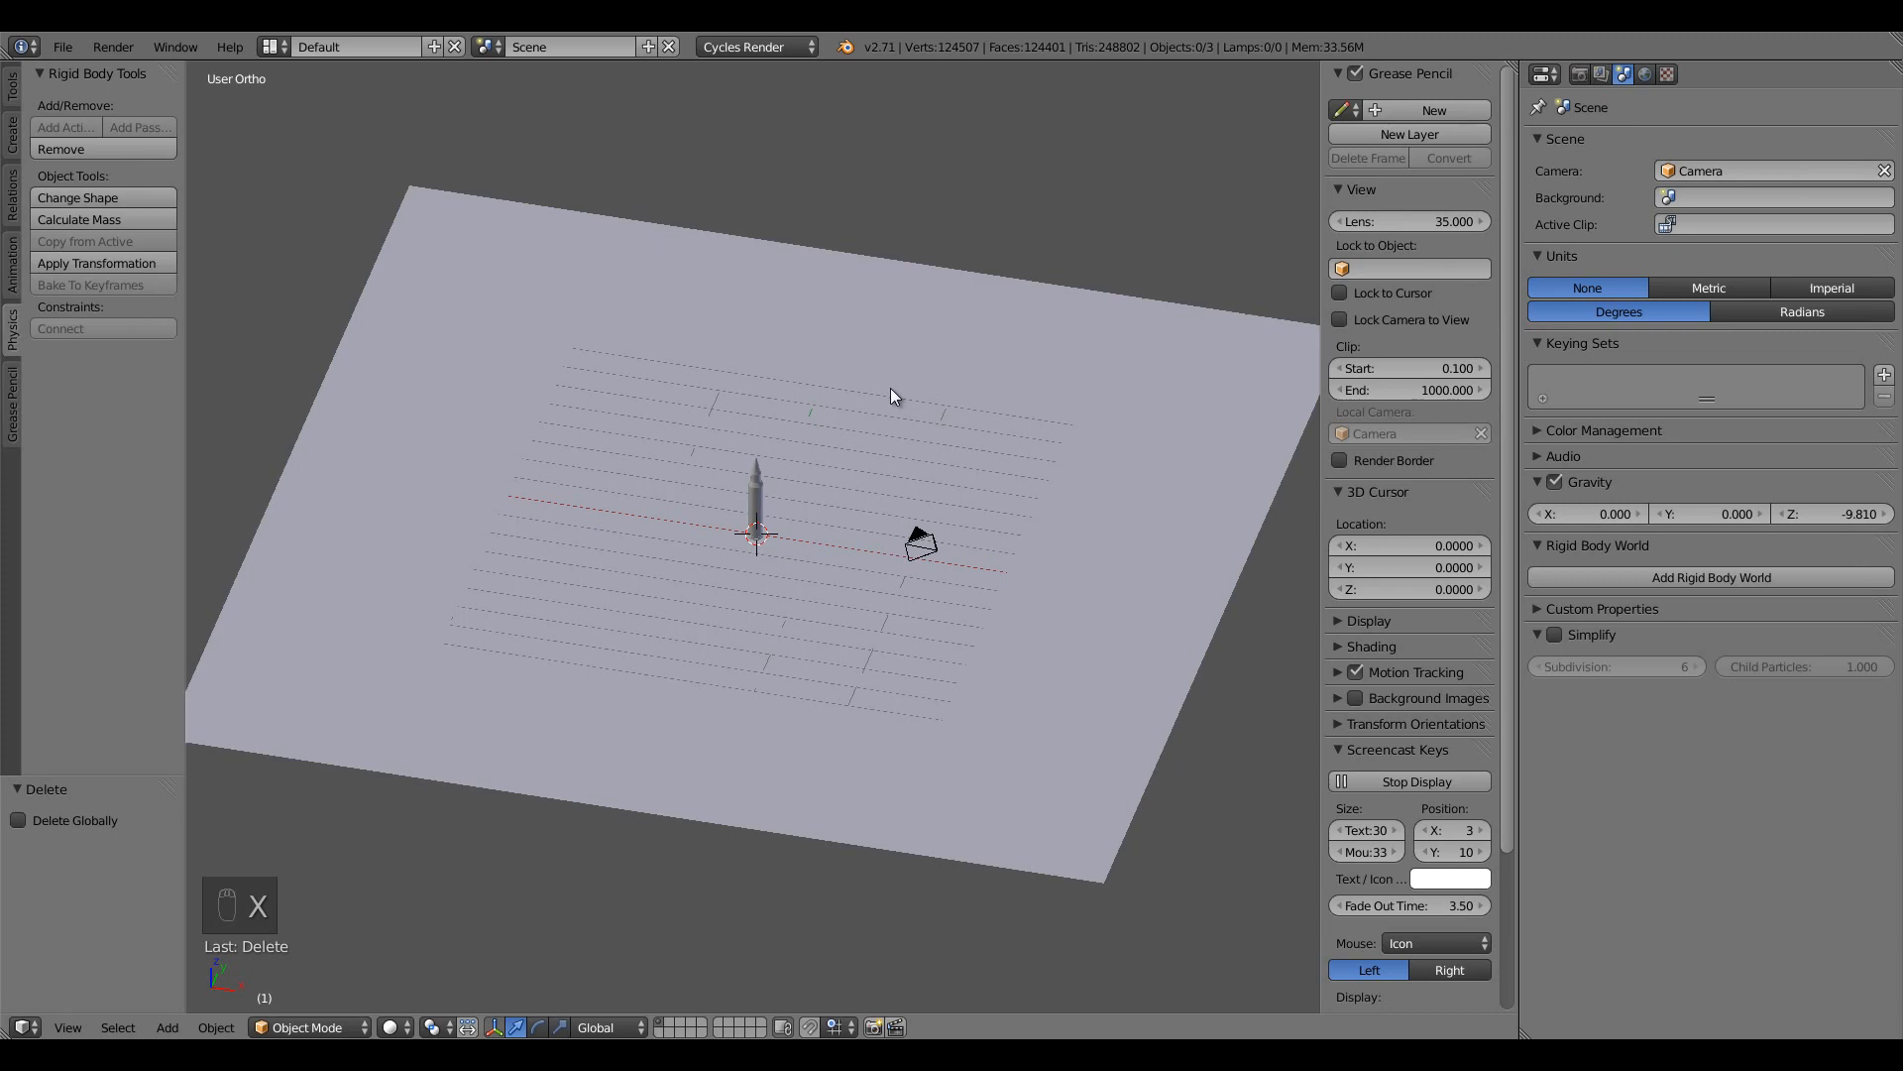
Switch to perspective view and raise the bullet about 4.2 units straight up along Z above the plane
right_click(762, 492)
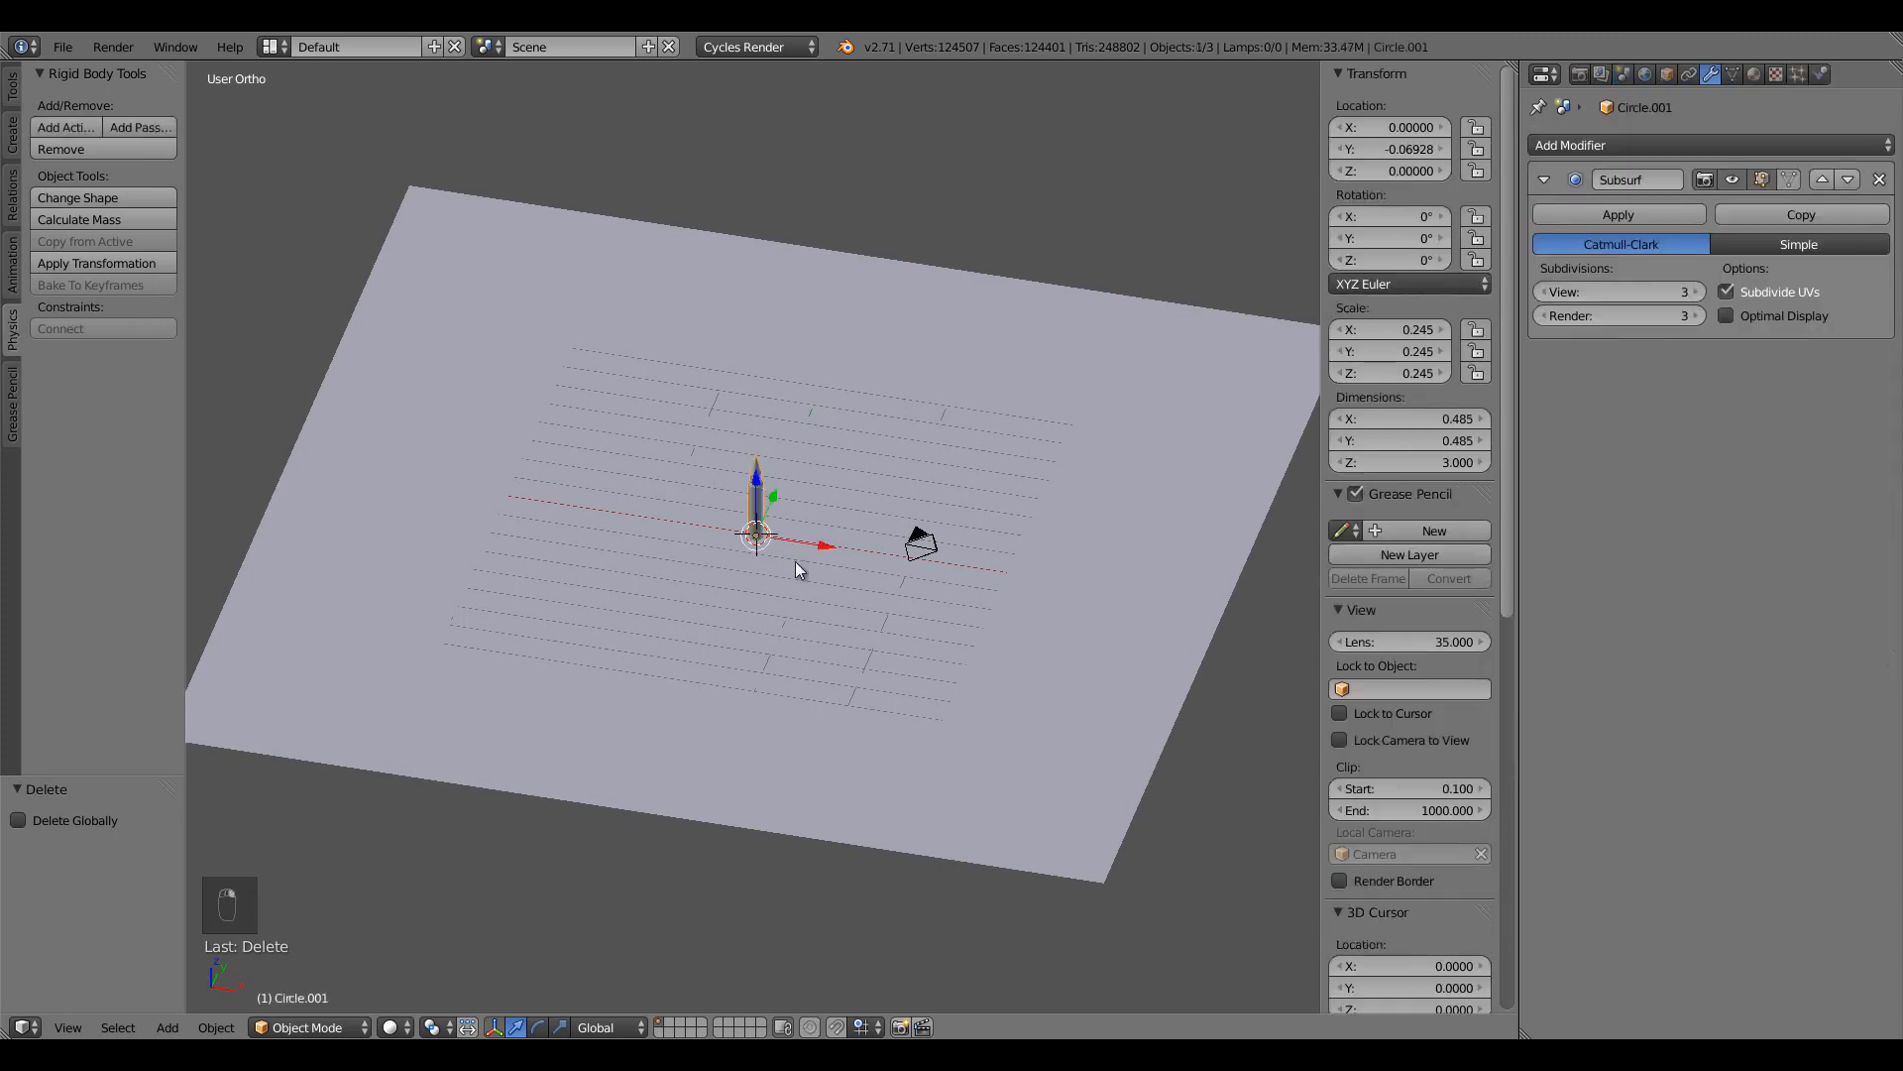
middle_click_drag(795, 561, 770, 684)
key("KP_5")
key("ctrl+s")
key("a")
scroll(860, 681, "up", 2)
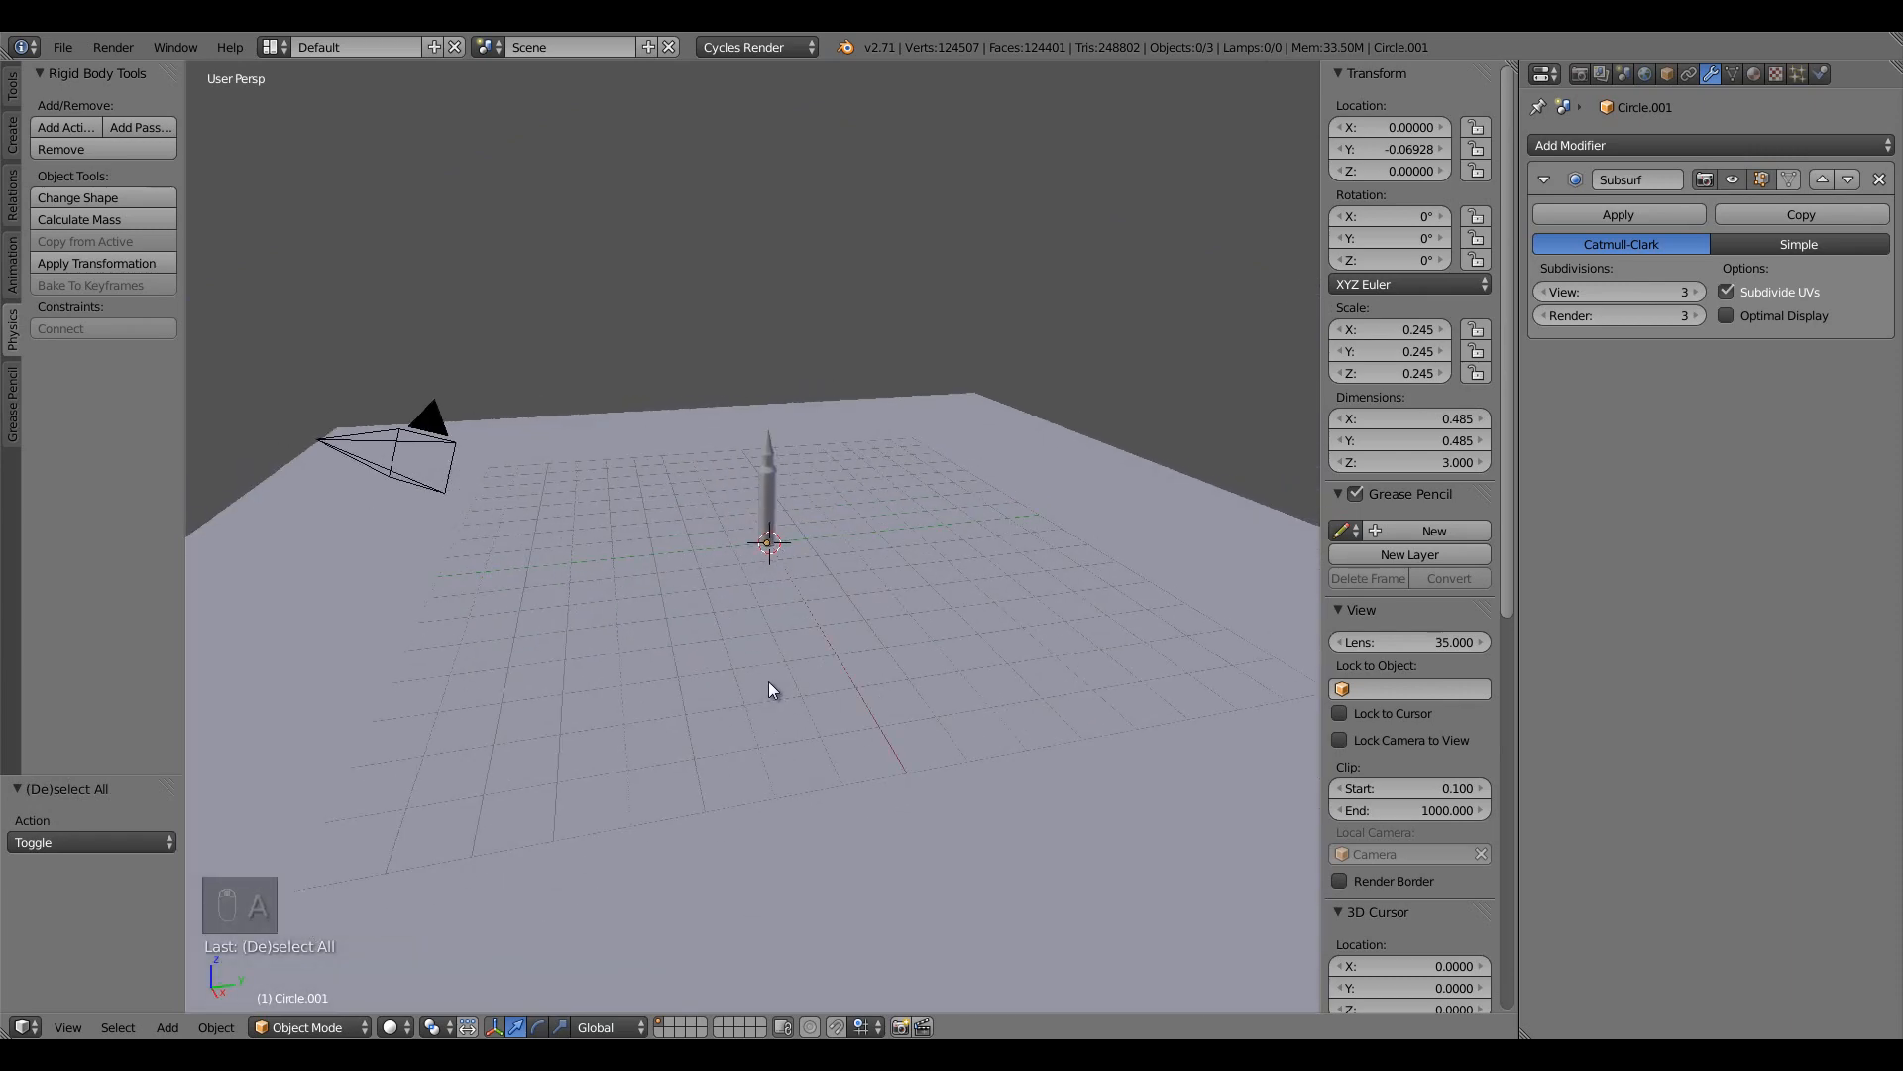
right_click(761, 456)
key("g")
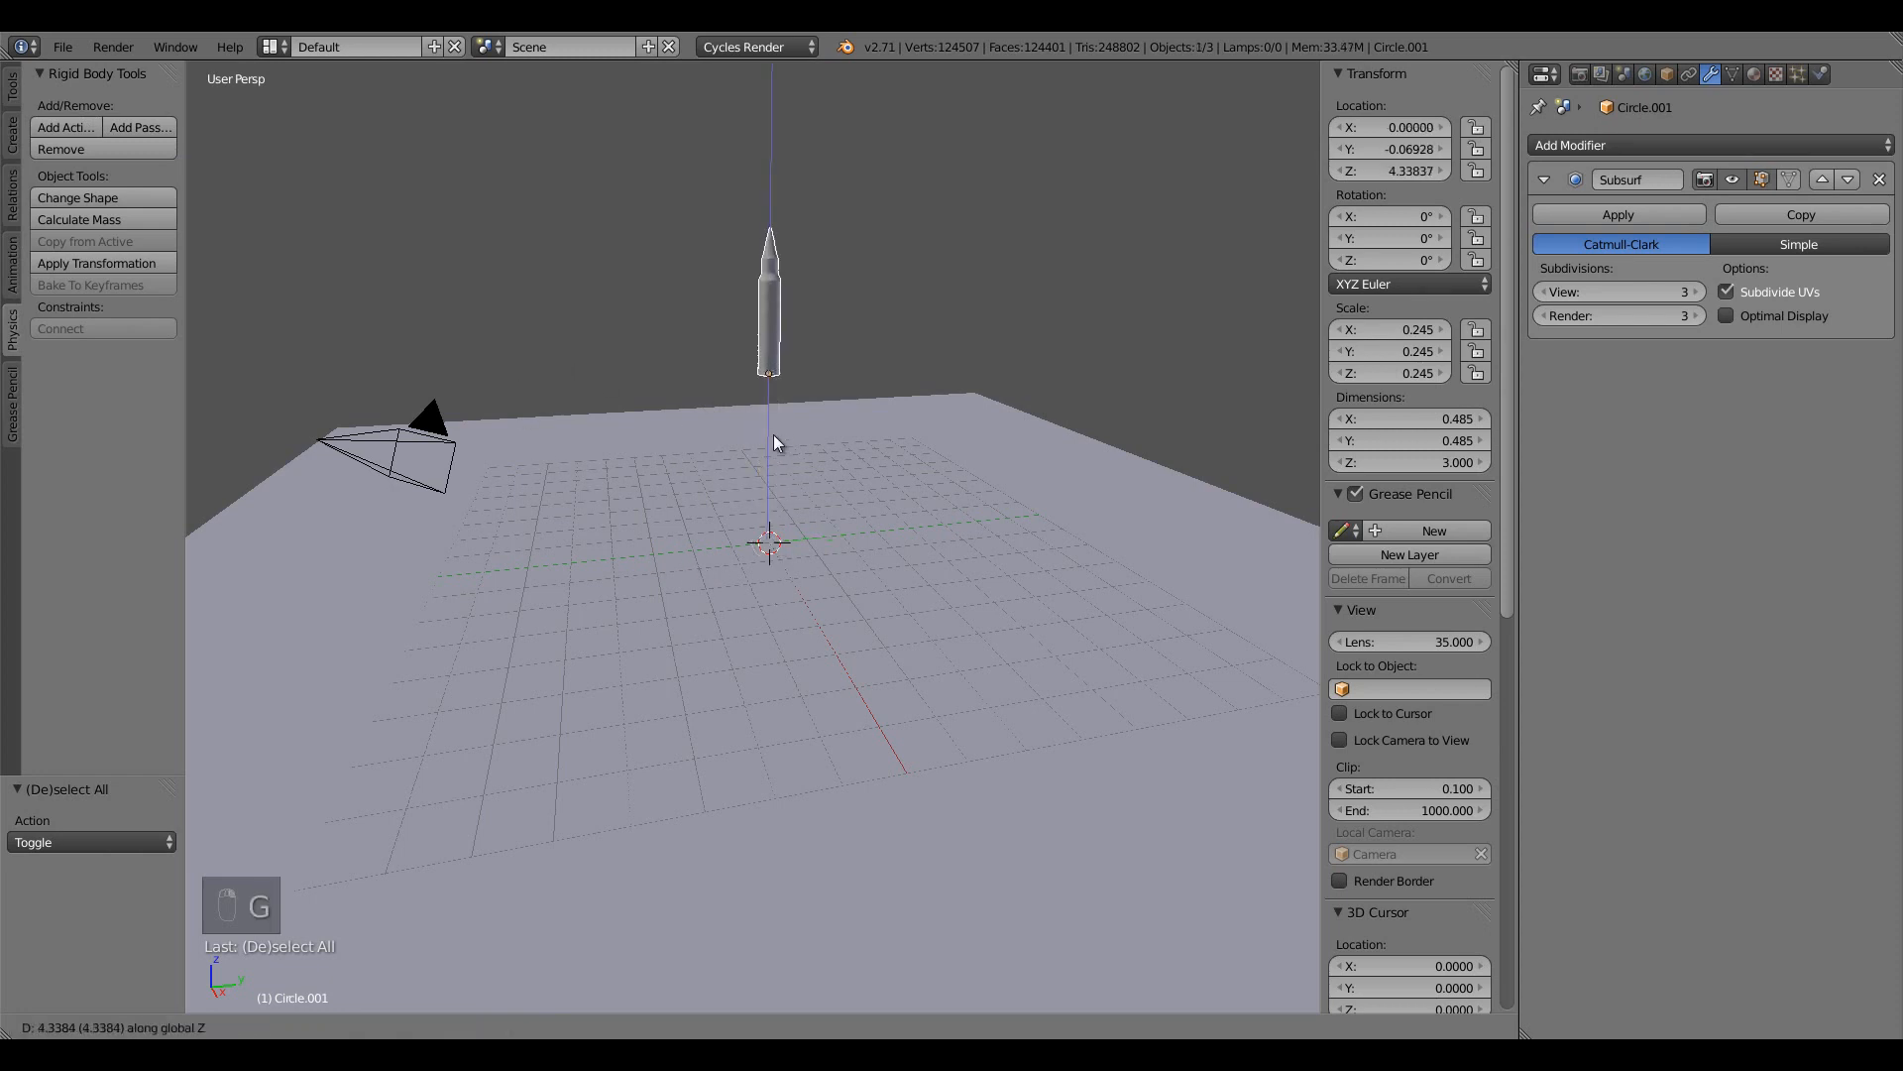
left_click(774, 434)
Make the bullet an active rigid body and the plane a passive one, and play the simulation briefly
left_click(65, 127)
right_click(613, 548)
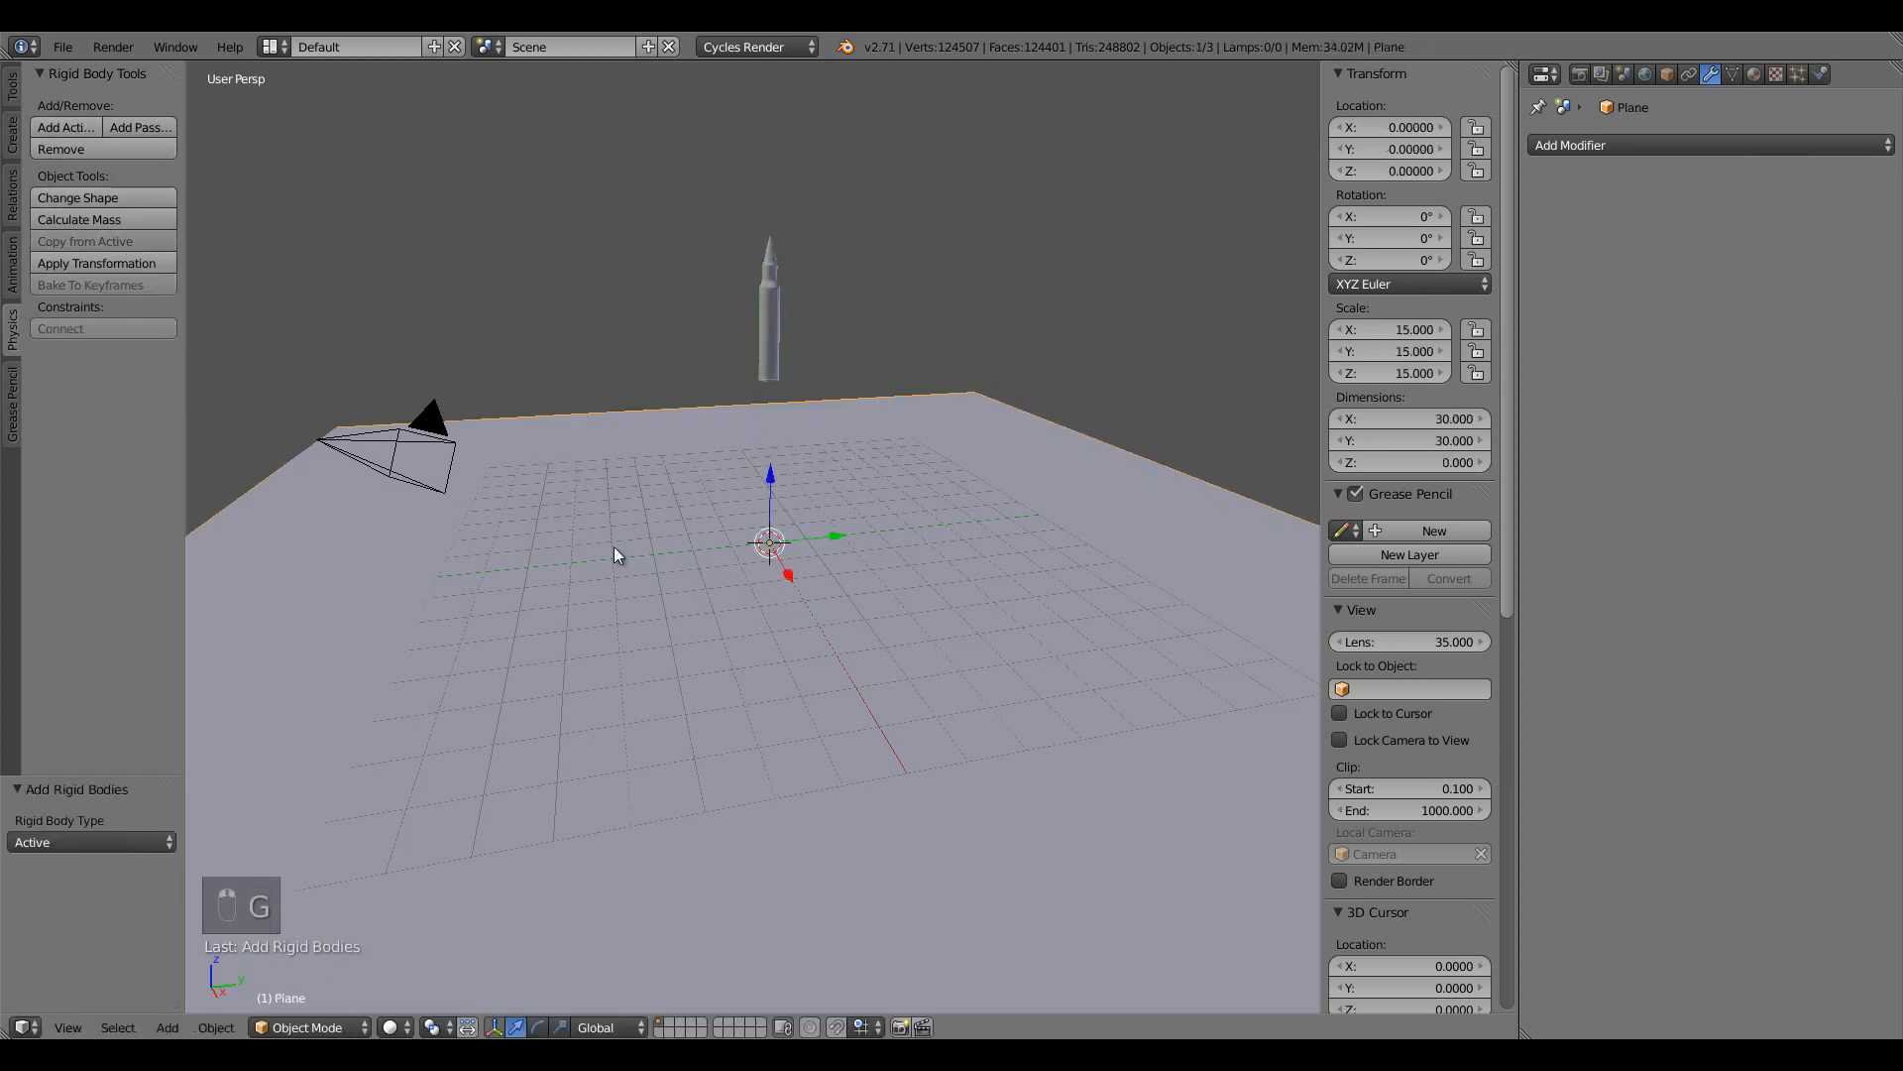
left_click(150, 128)
key("alt+a")
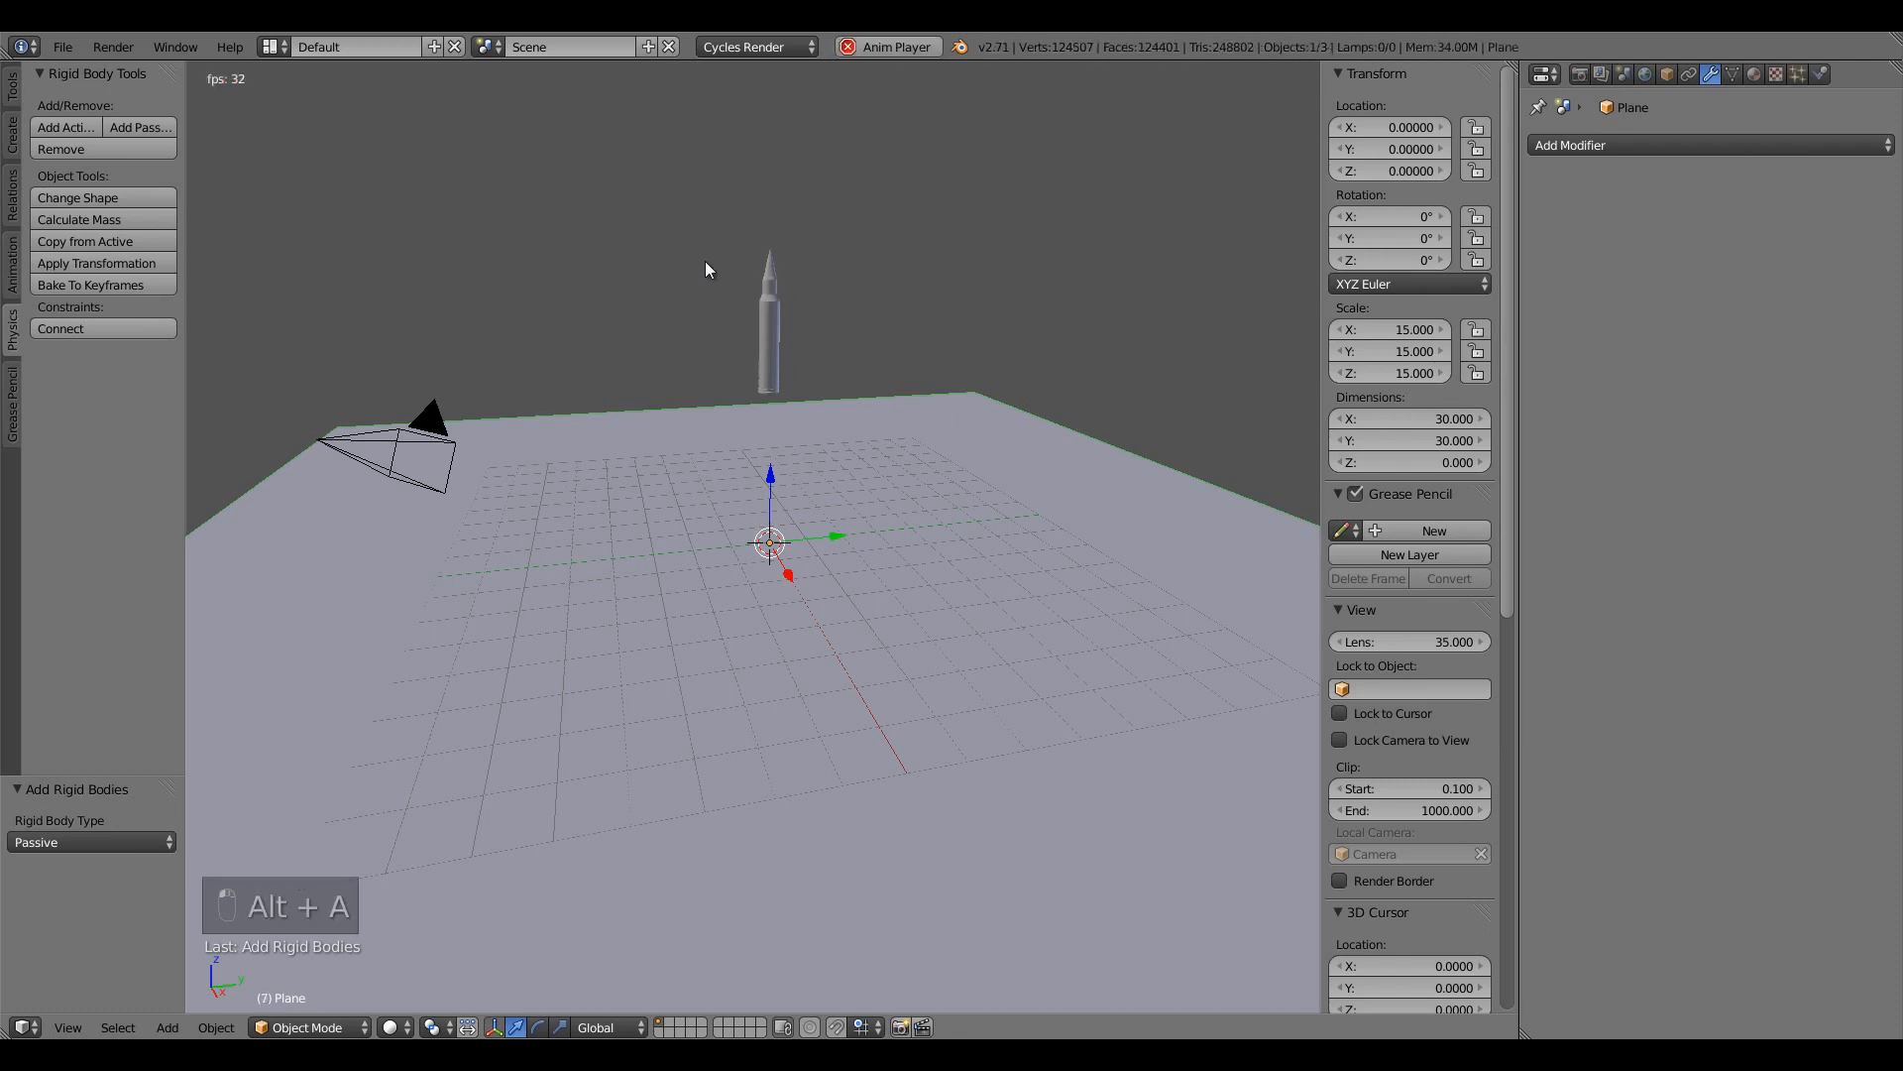
key("alt+a")
Return to the first frame and rotate the bullet about 66.6° around the global X axis
right_click(766, 478)
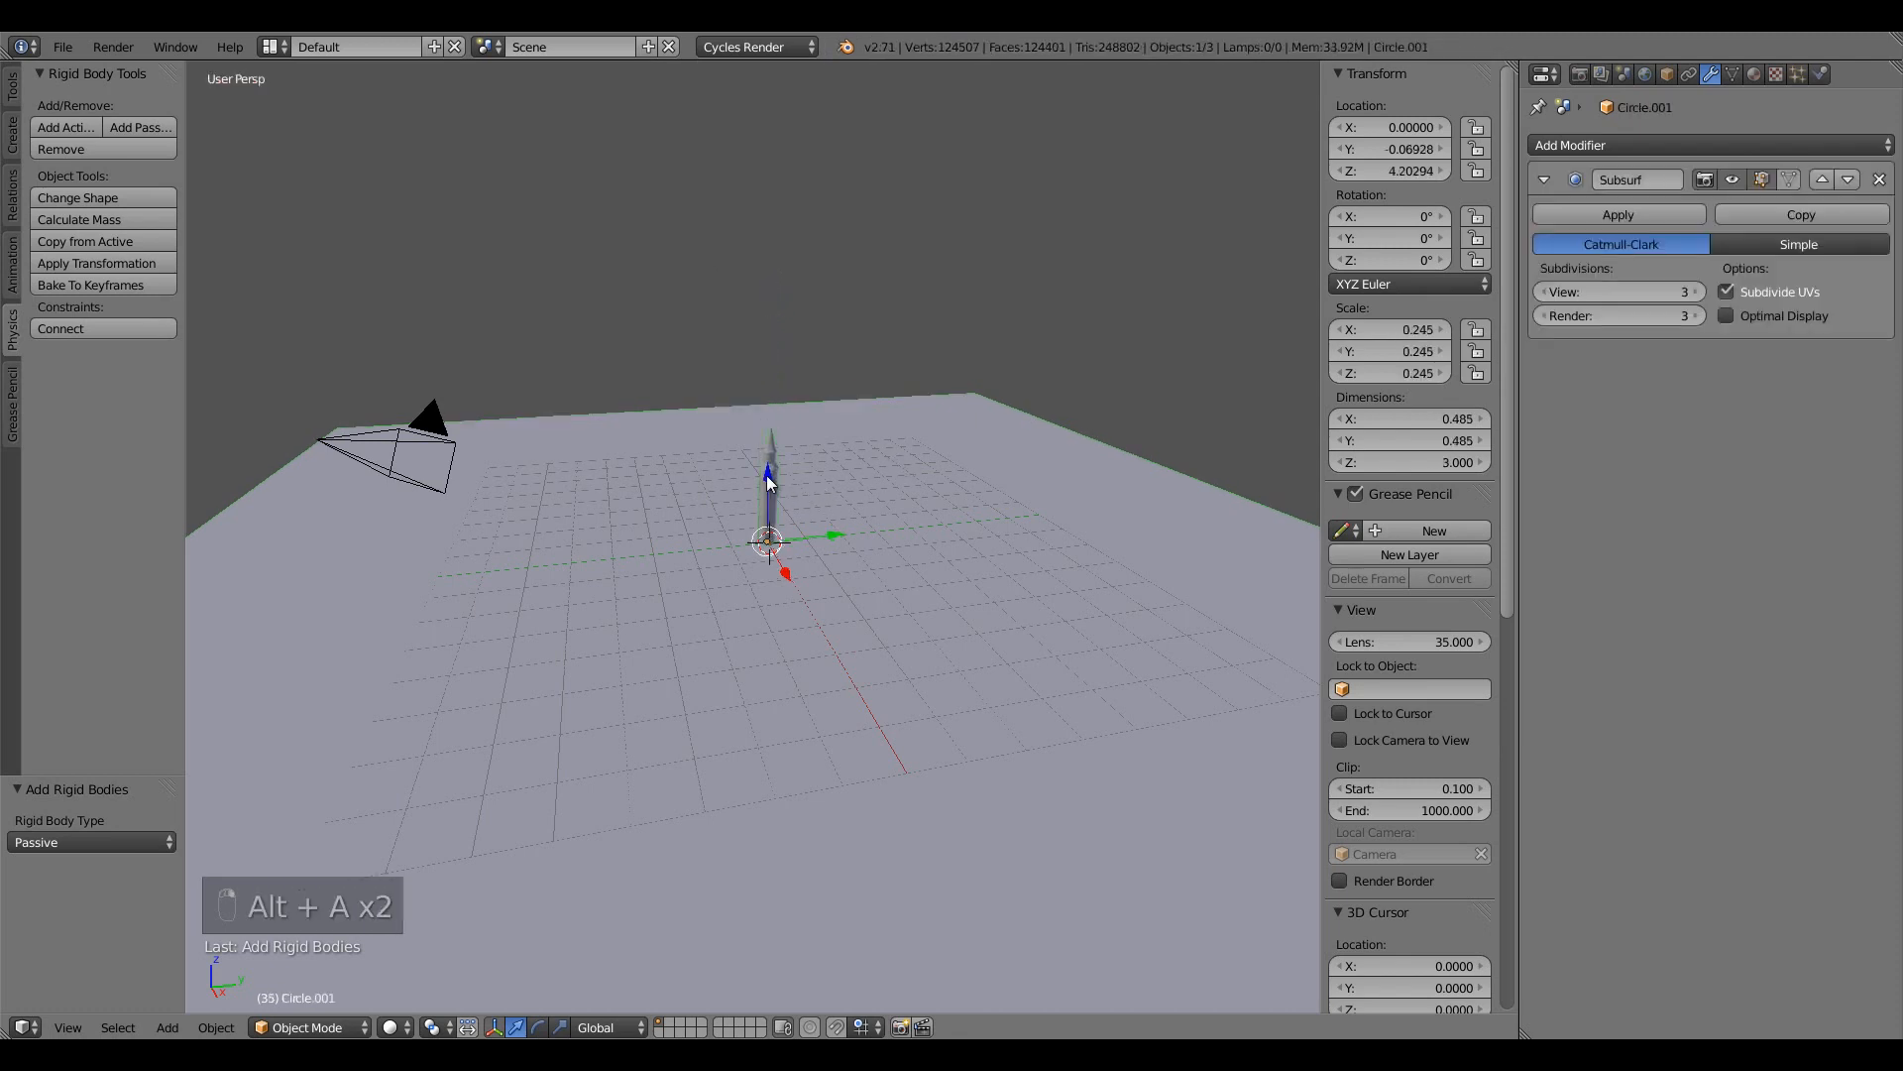
key("shift+Left")
key("r")
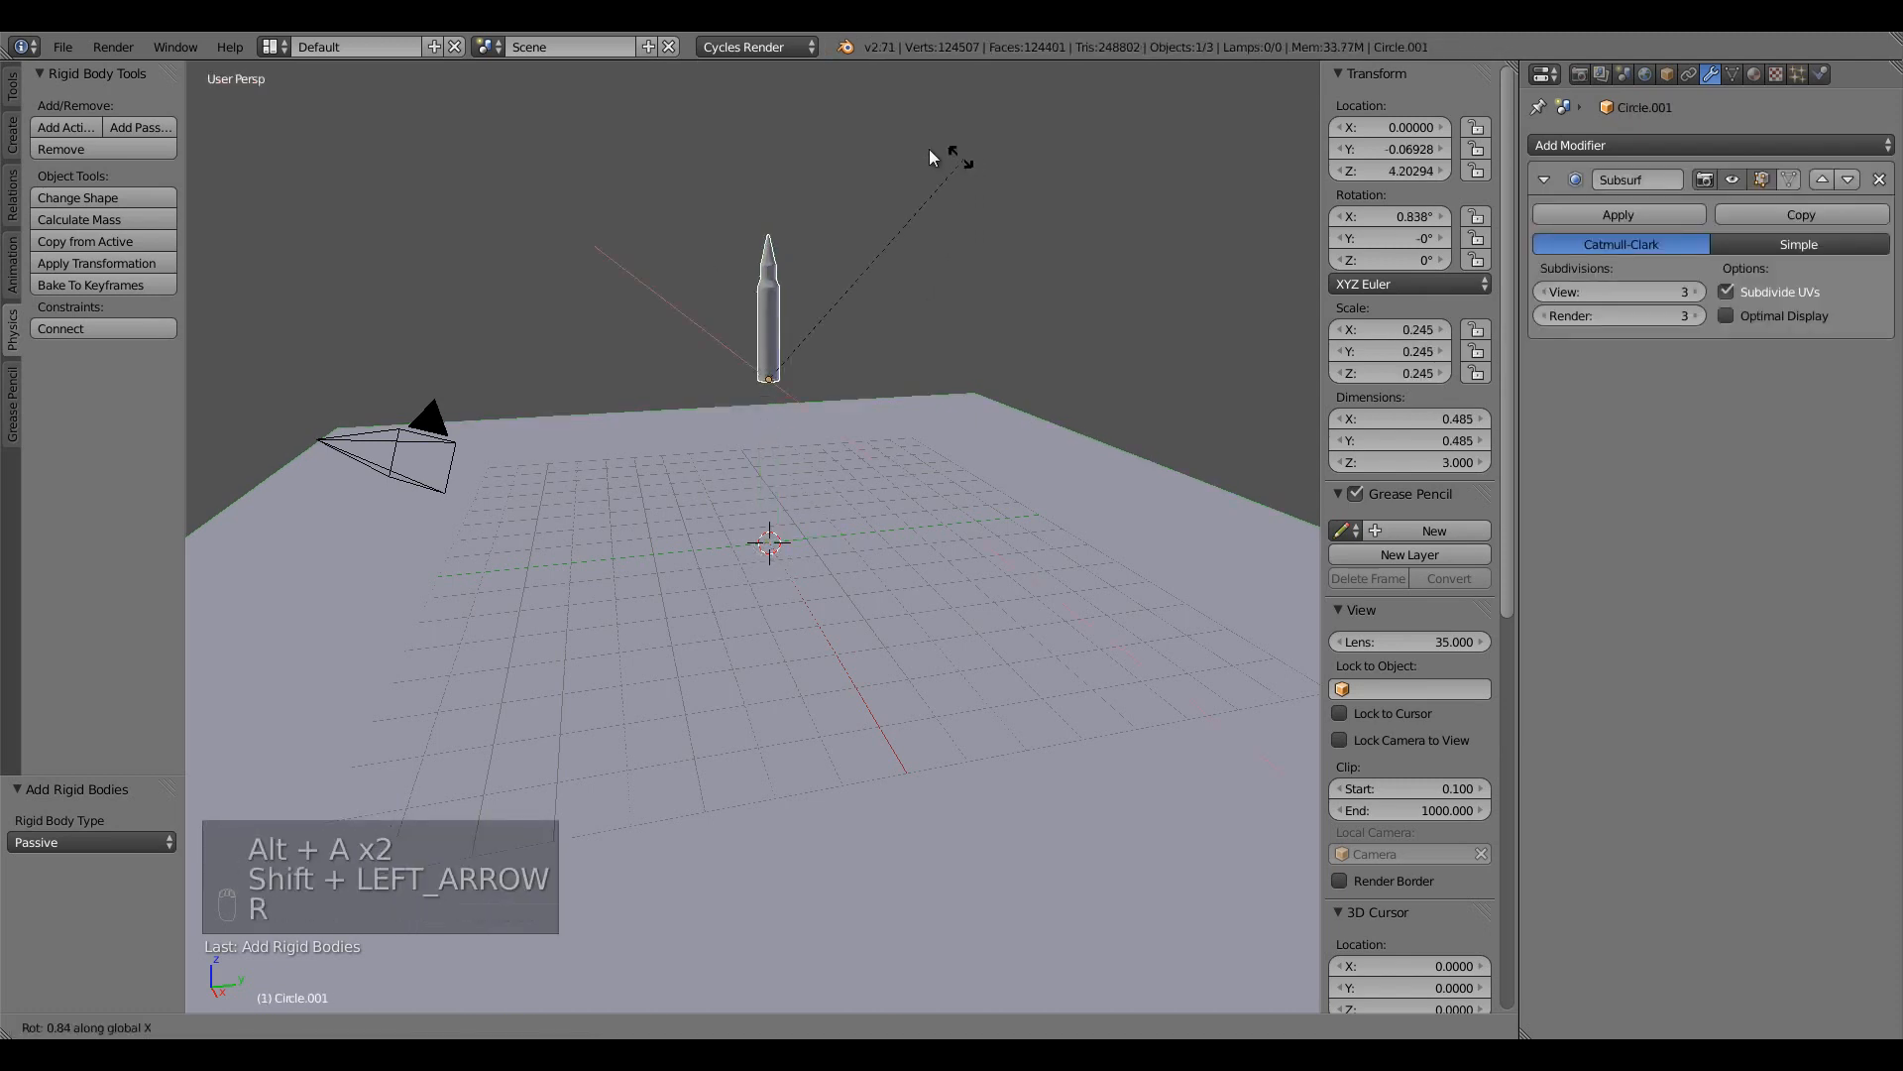
key("x")
left_click(681, 182)
Play the tilted bullet's drop simulation and save the file
key("alt+a")
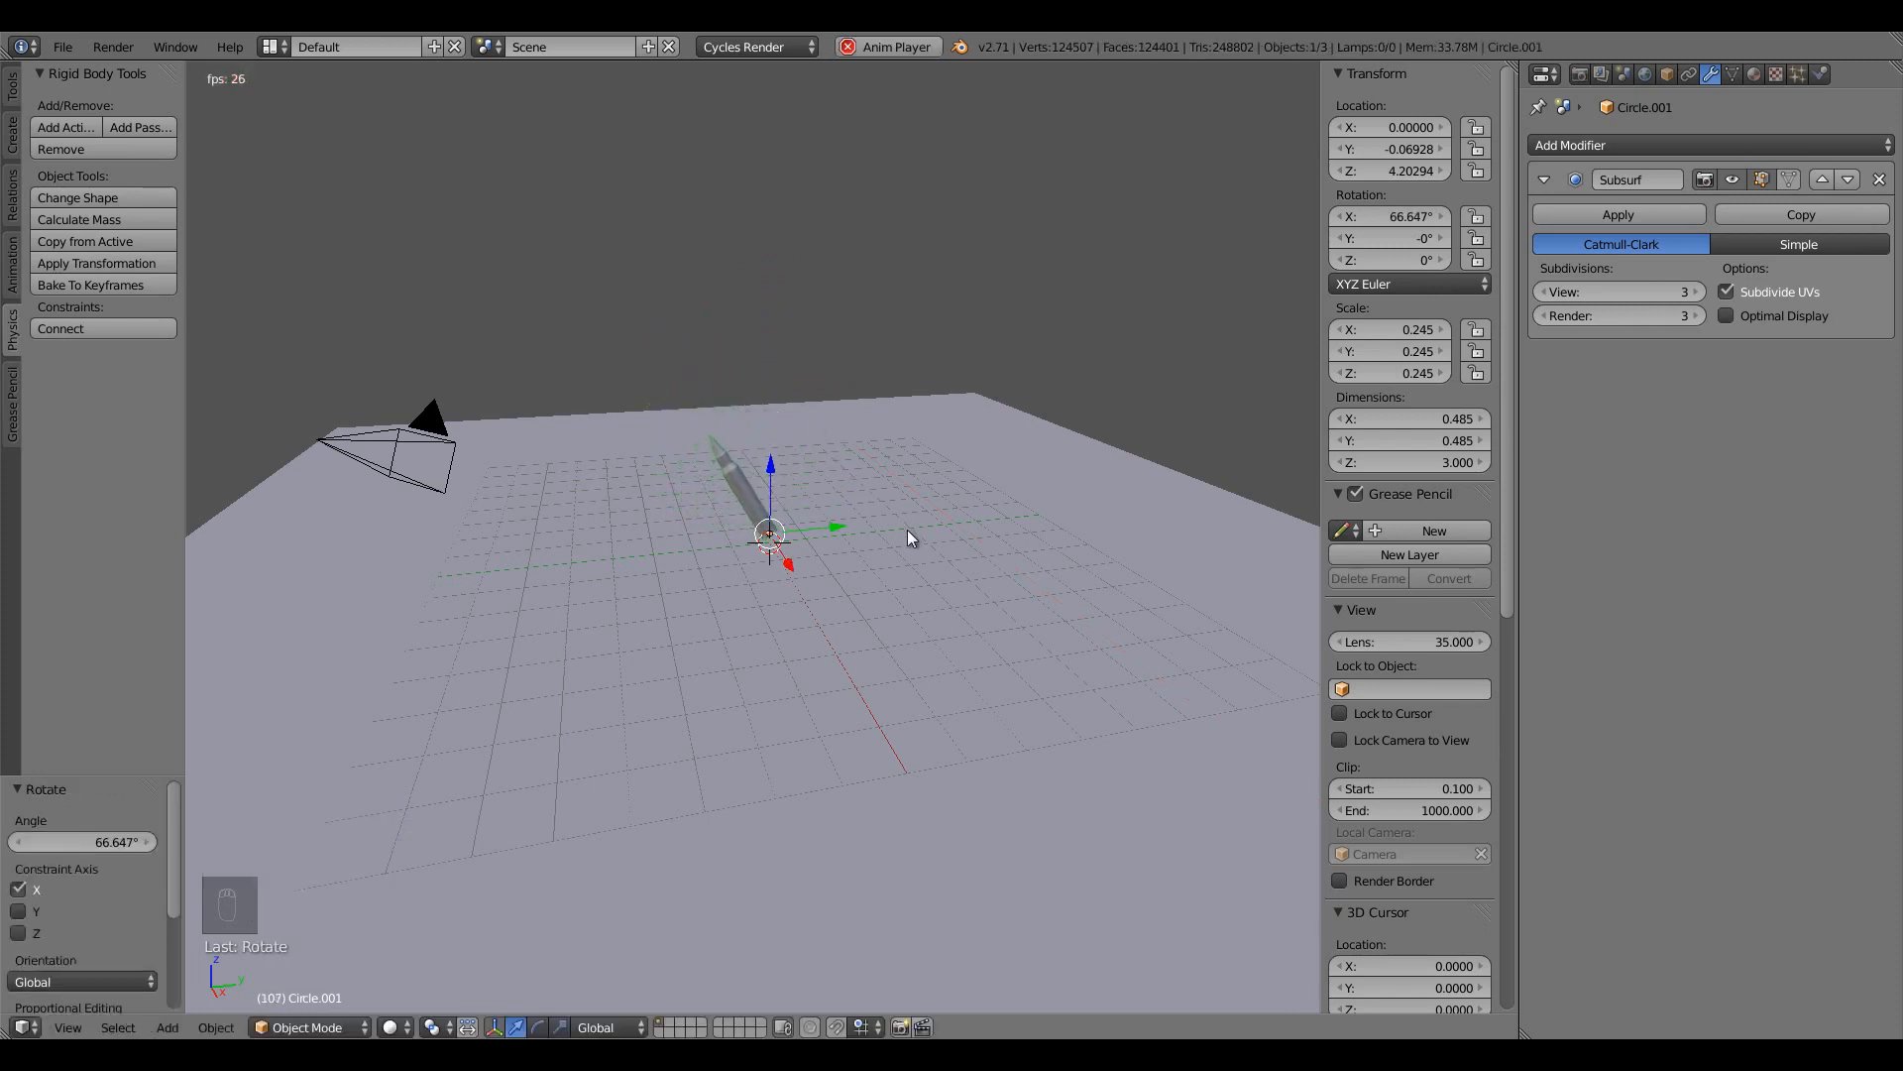
key("alt+a")
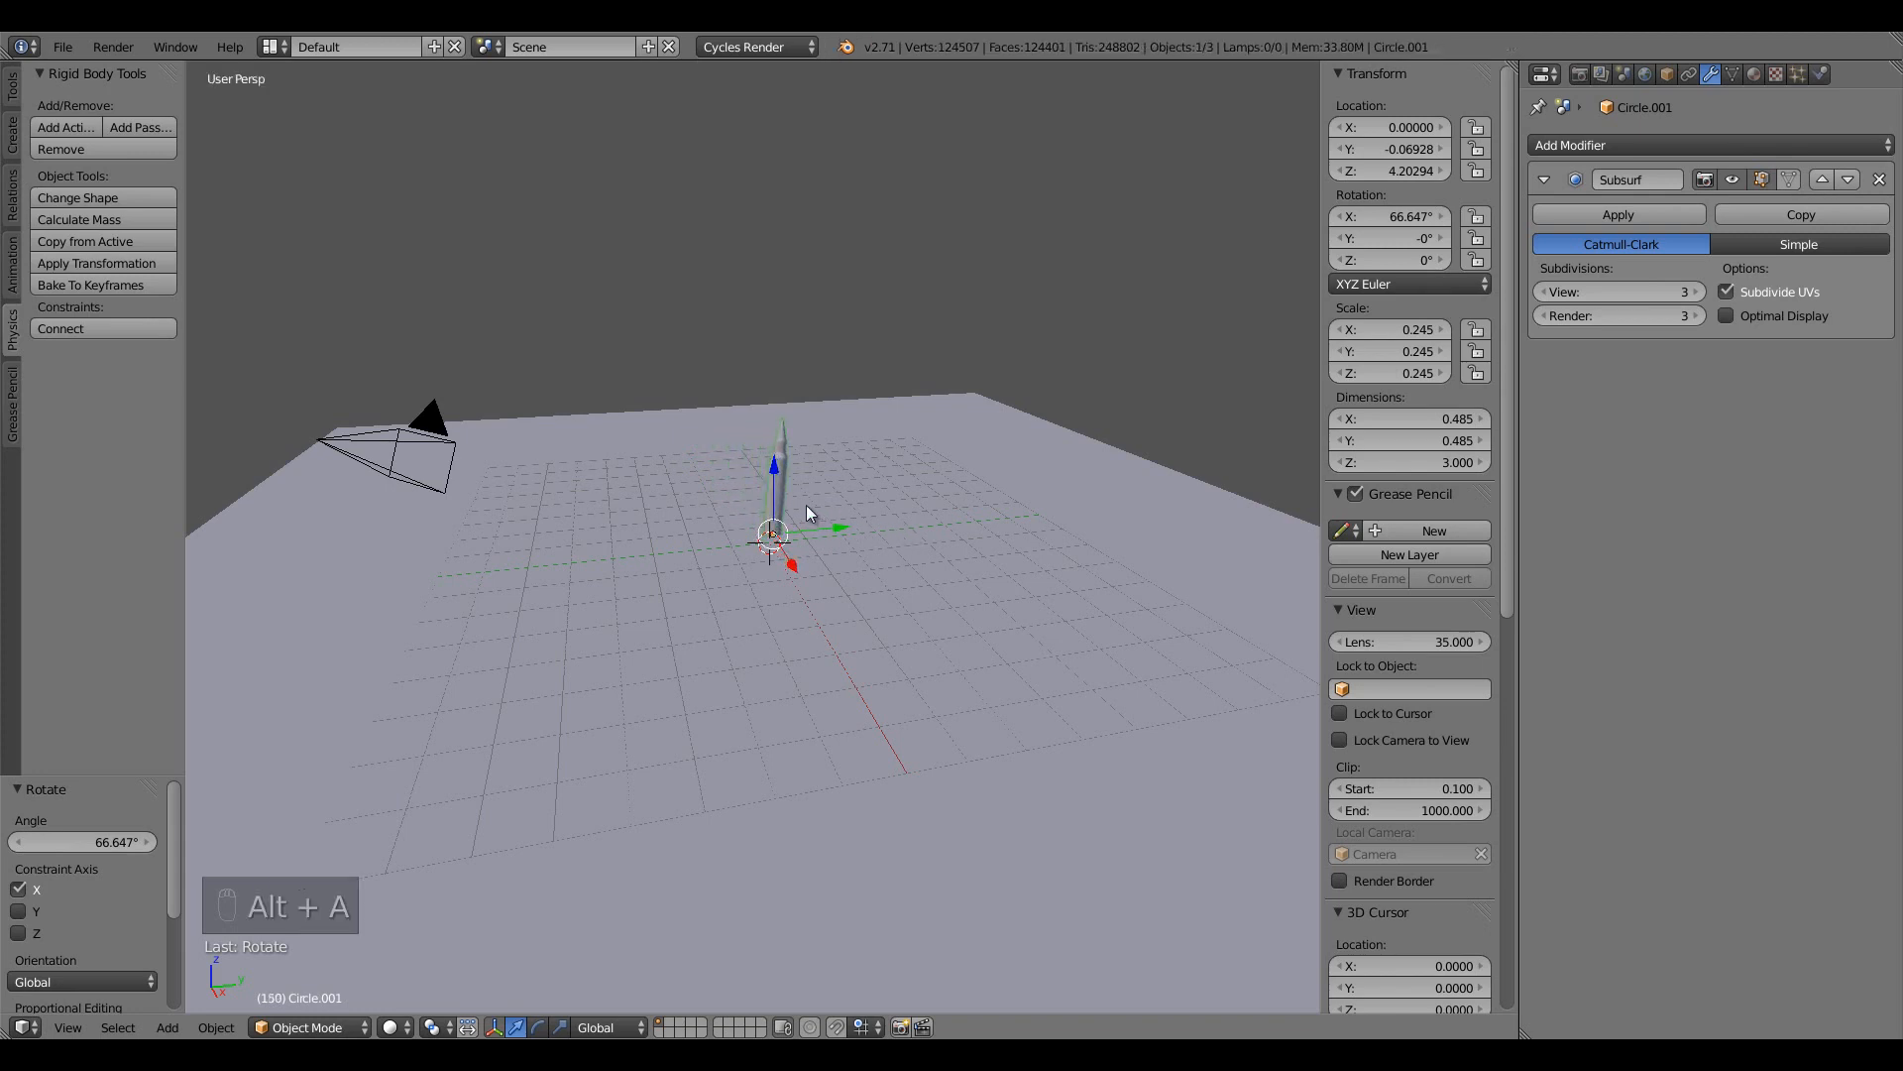
key("ctrl+s")
left_click(806, 504)
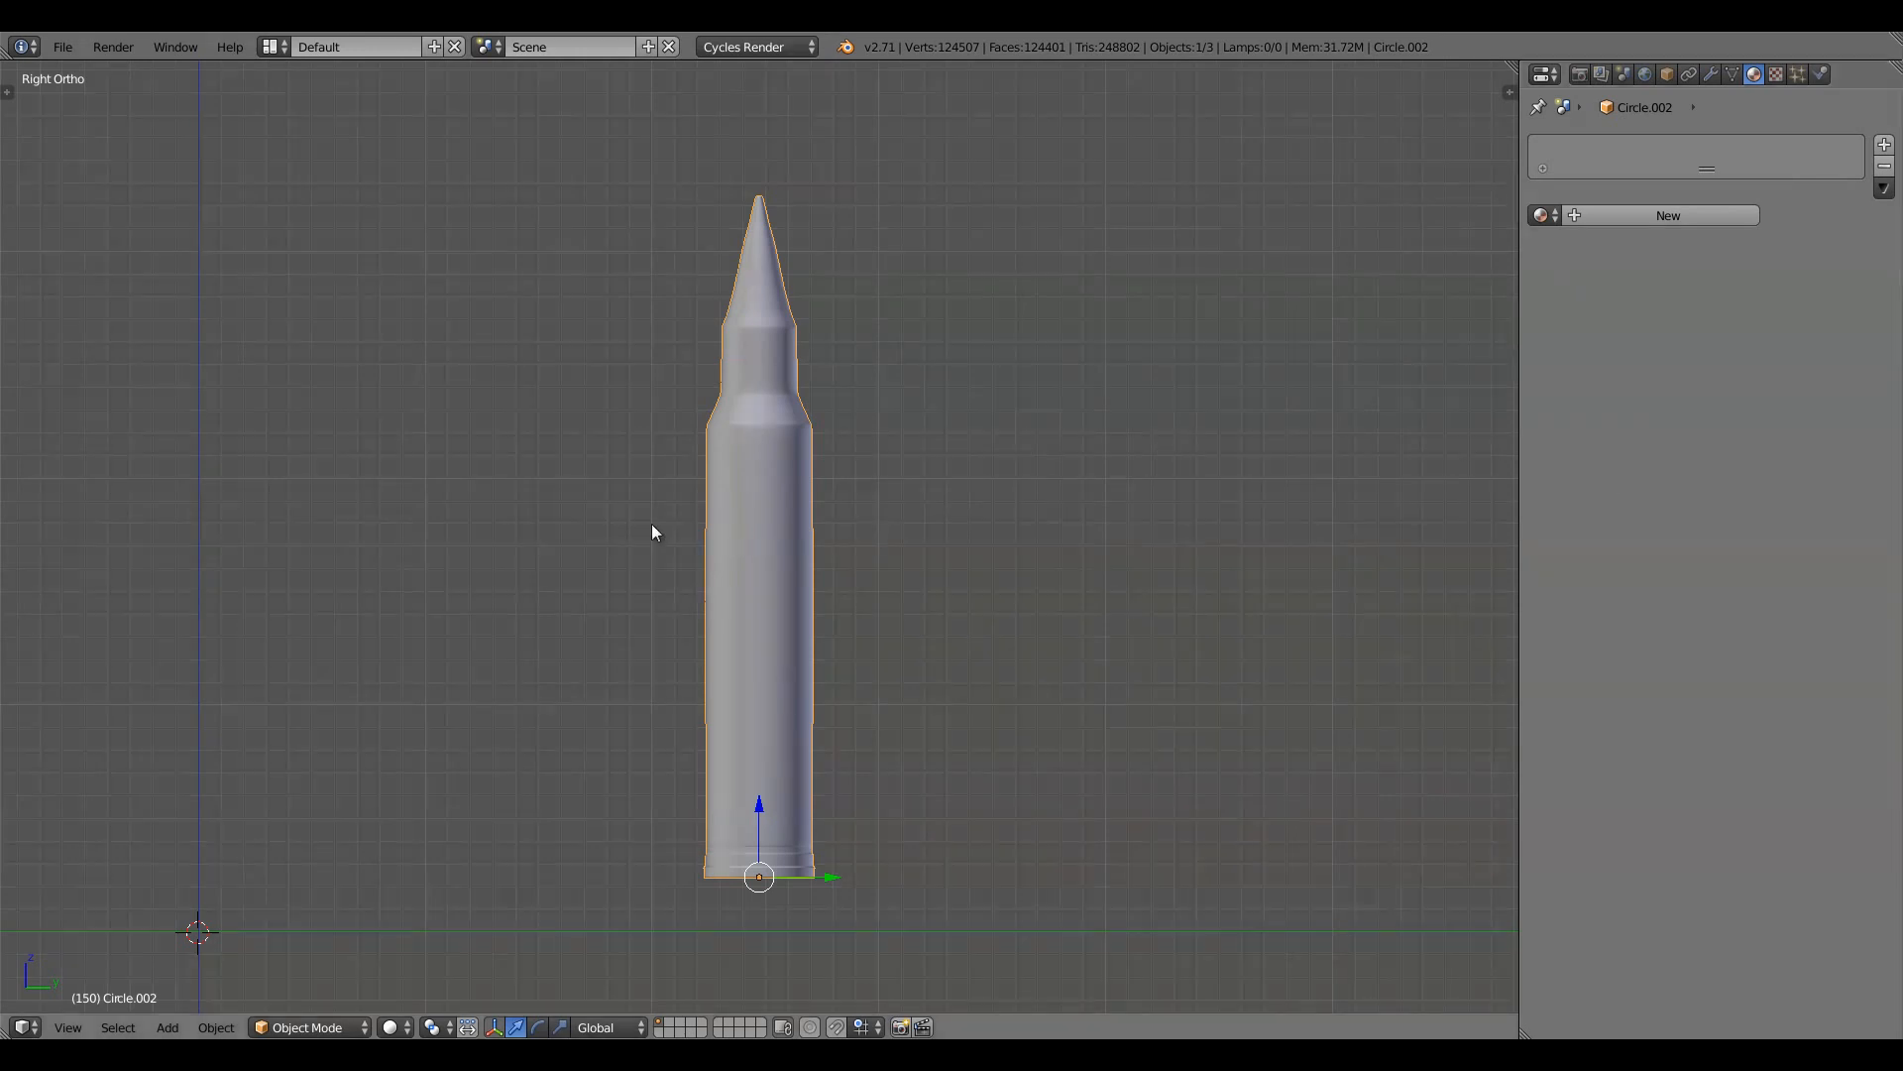
Create a new material for the upright bullet and set its surface shader to Glossy BSDF
middle_click_drag(655, 531, 779, 647)
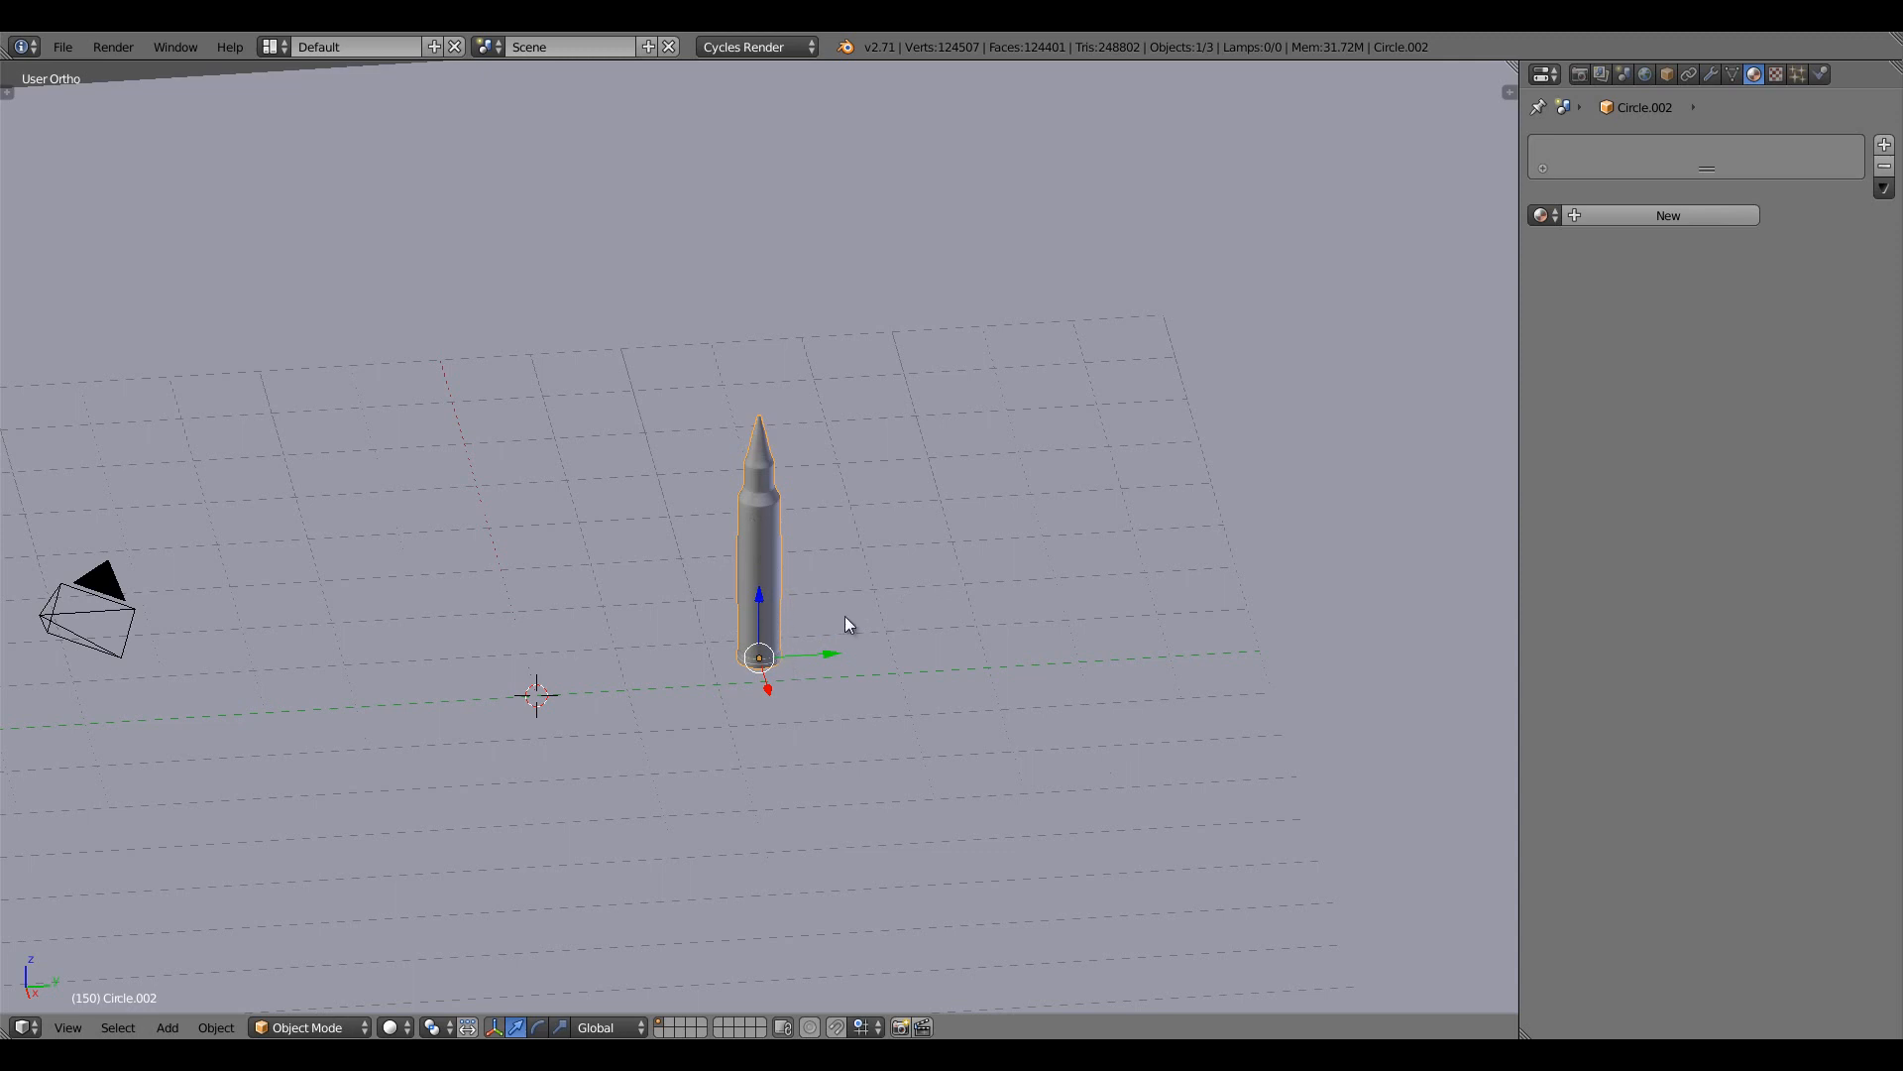
key("KP_5")
scroll(849, 623, "up", 4)
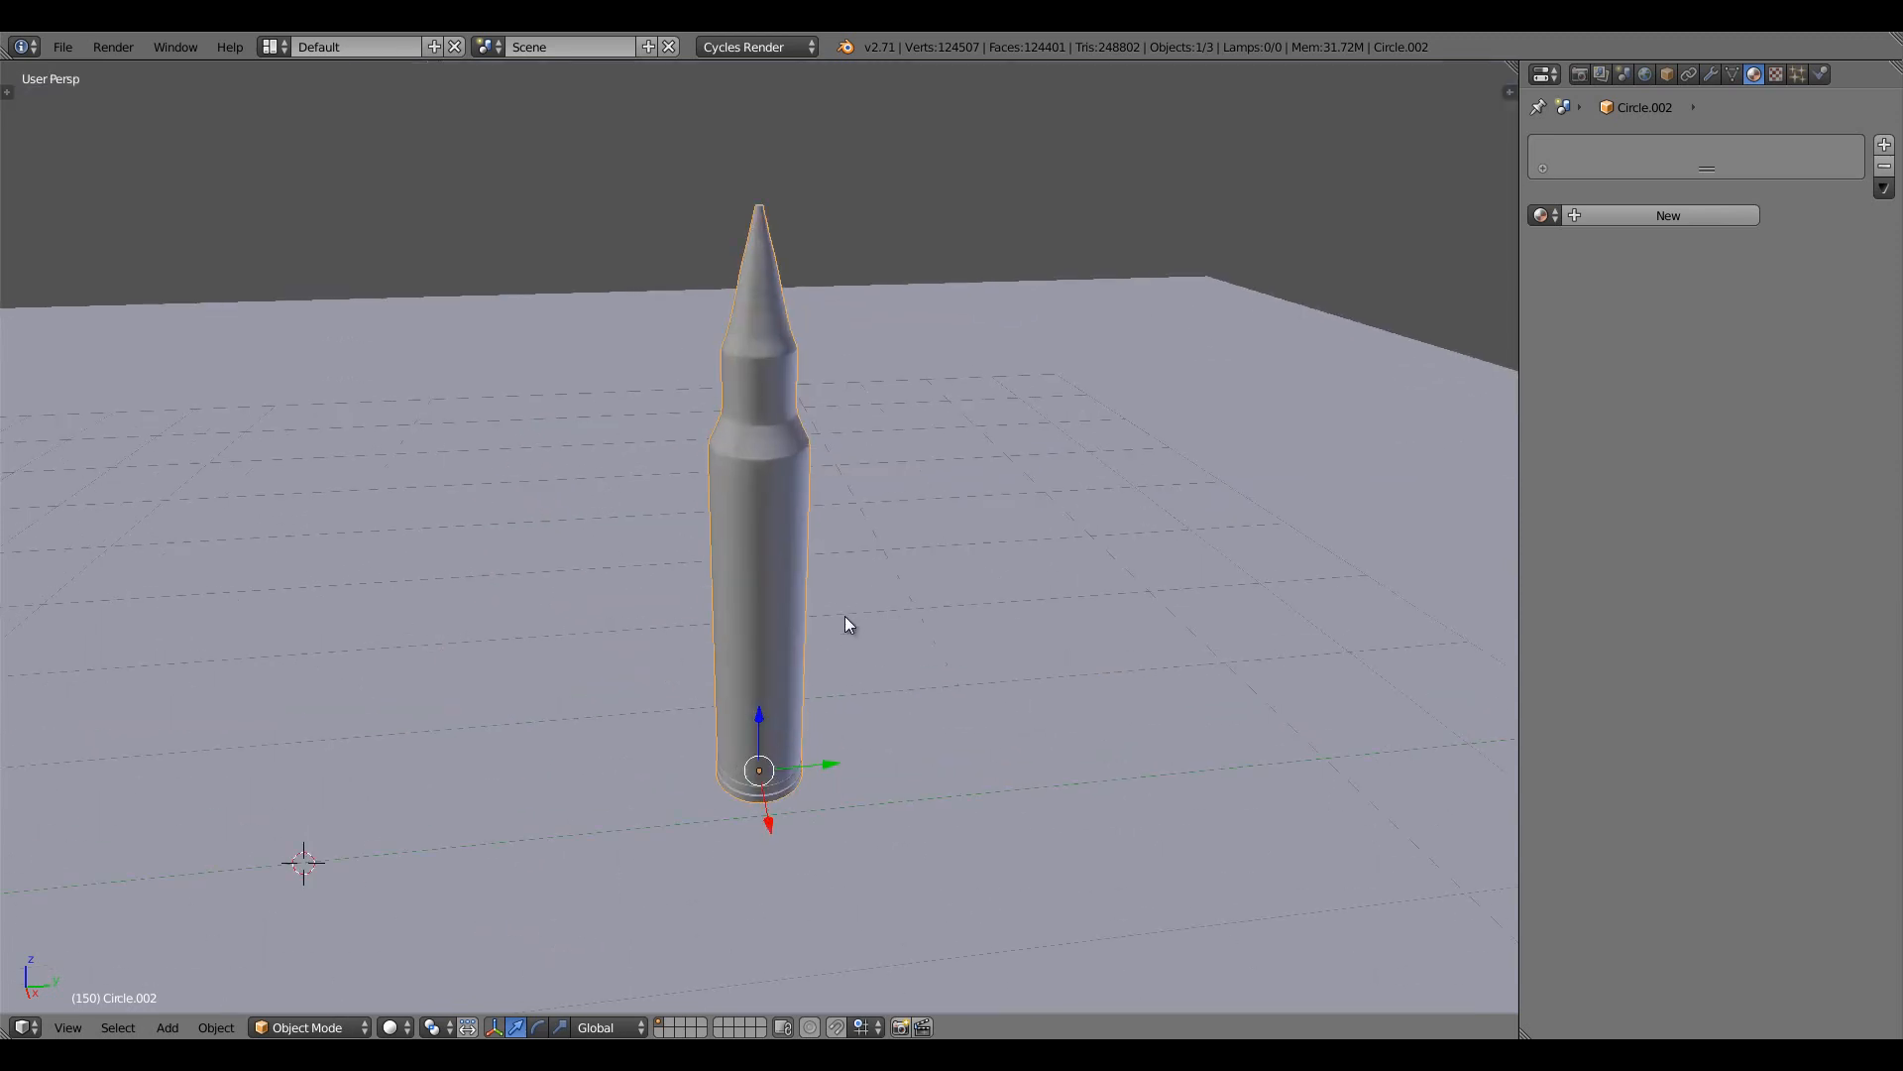
left_click(1532, 216)
left_click(1650, 214)
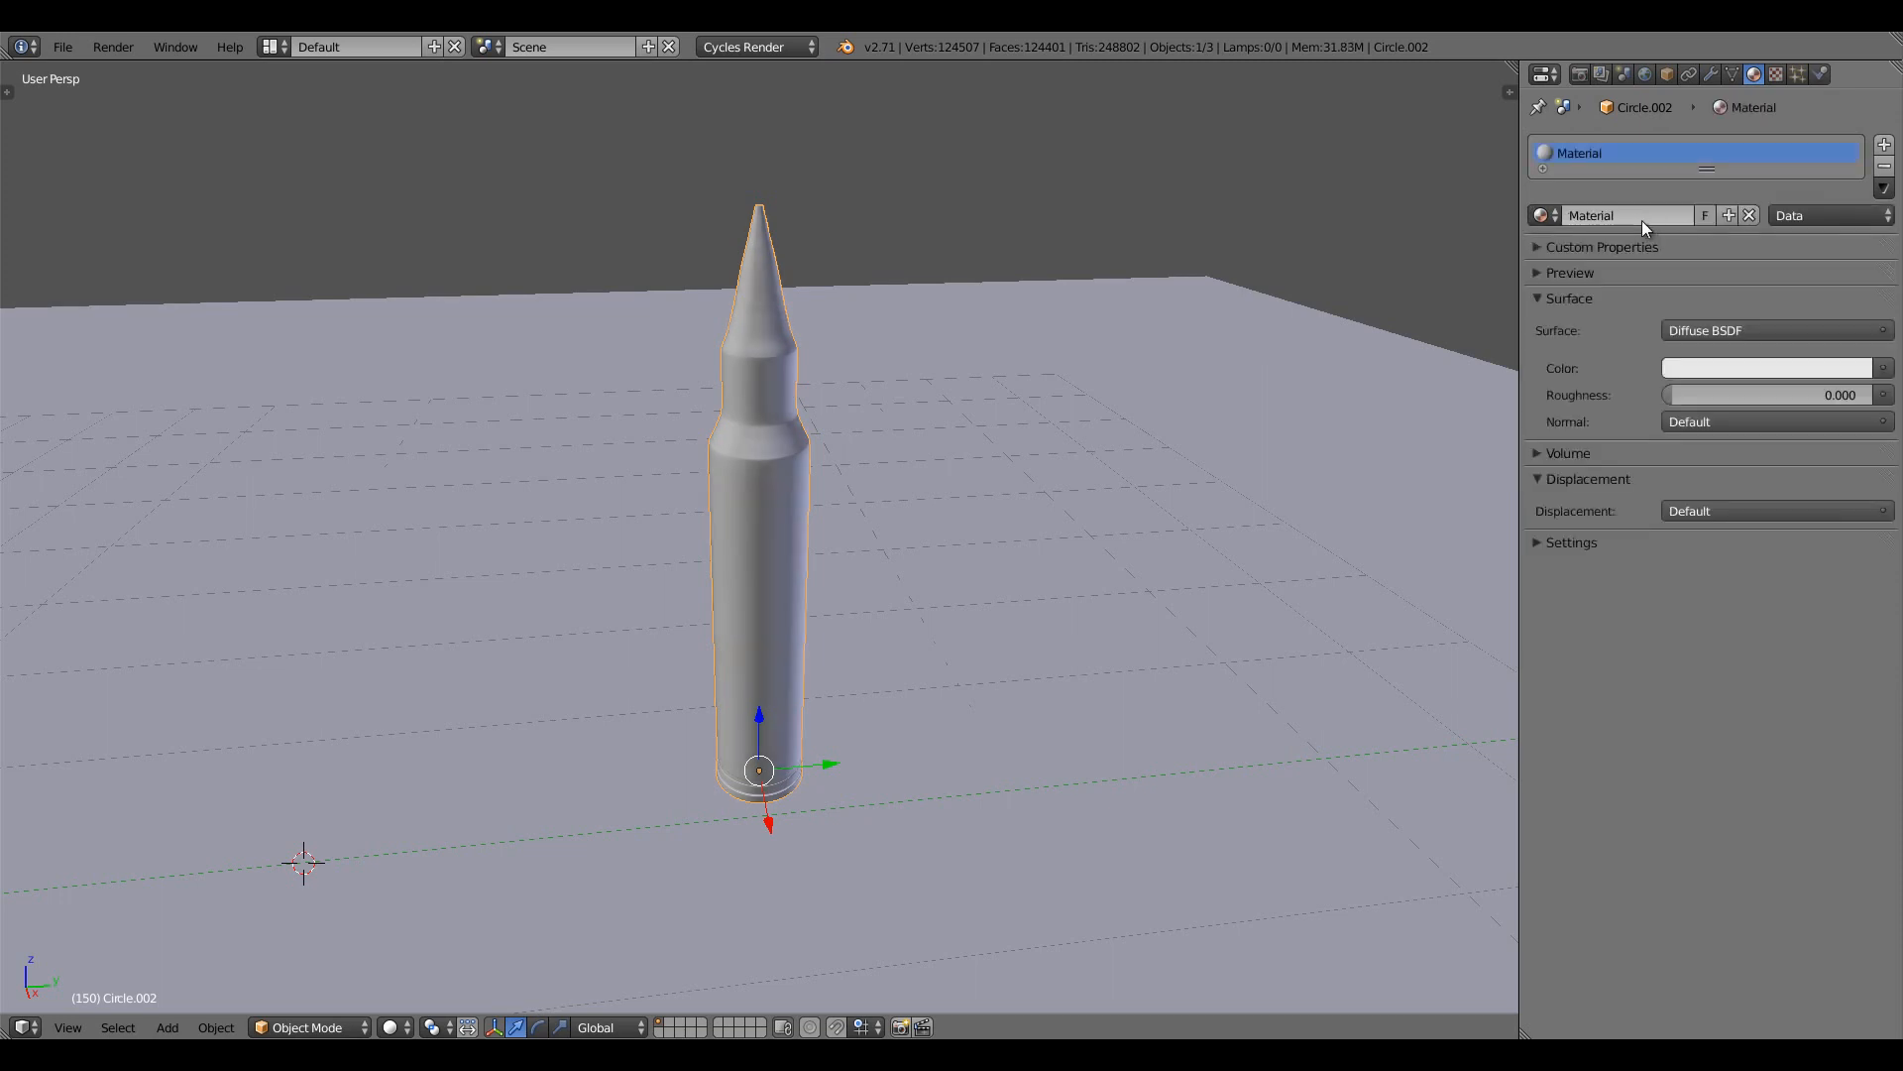
left_click(1728, 332)
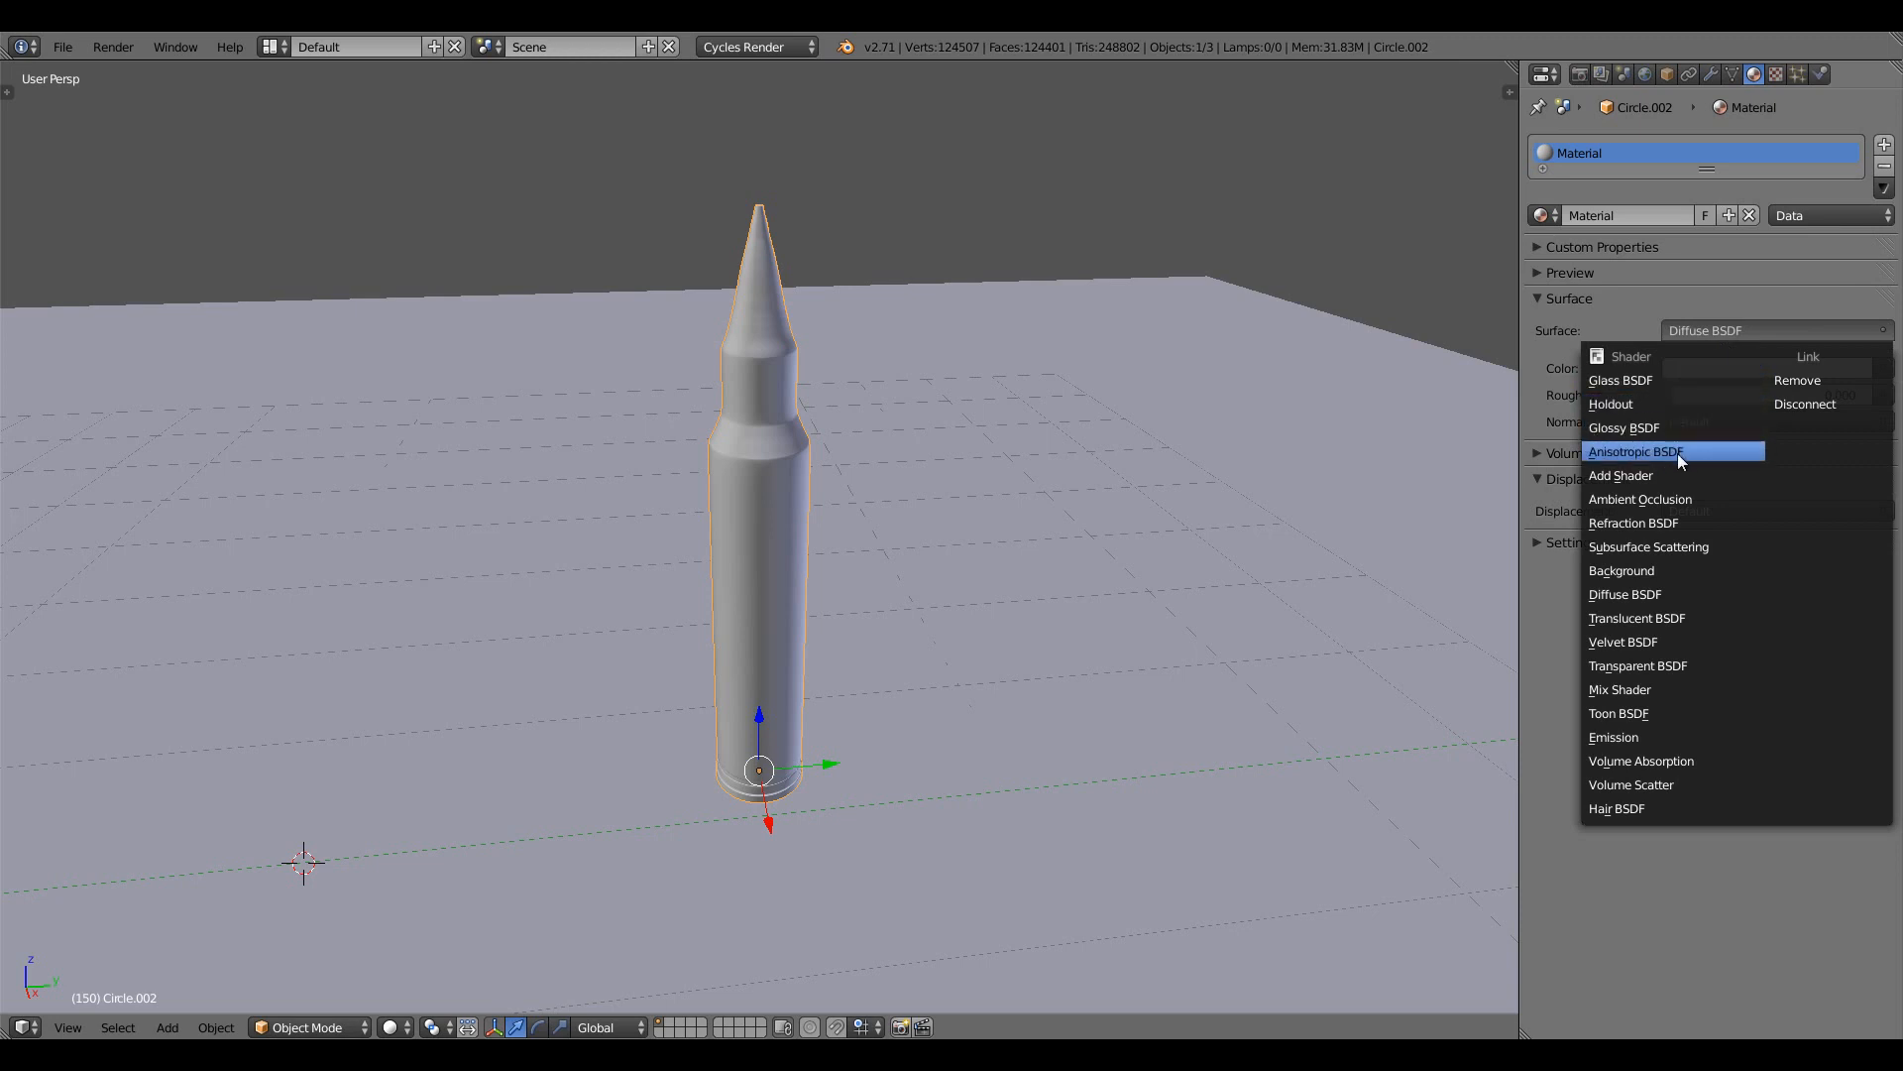
left_click(1656, 426)
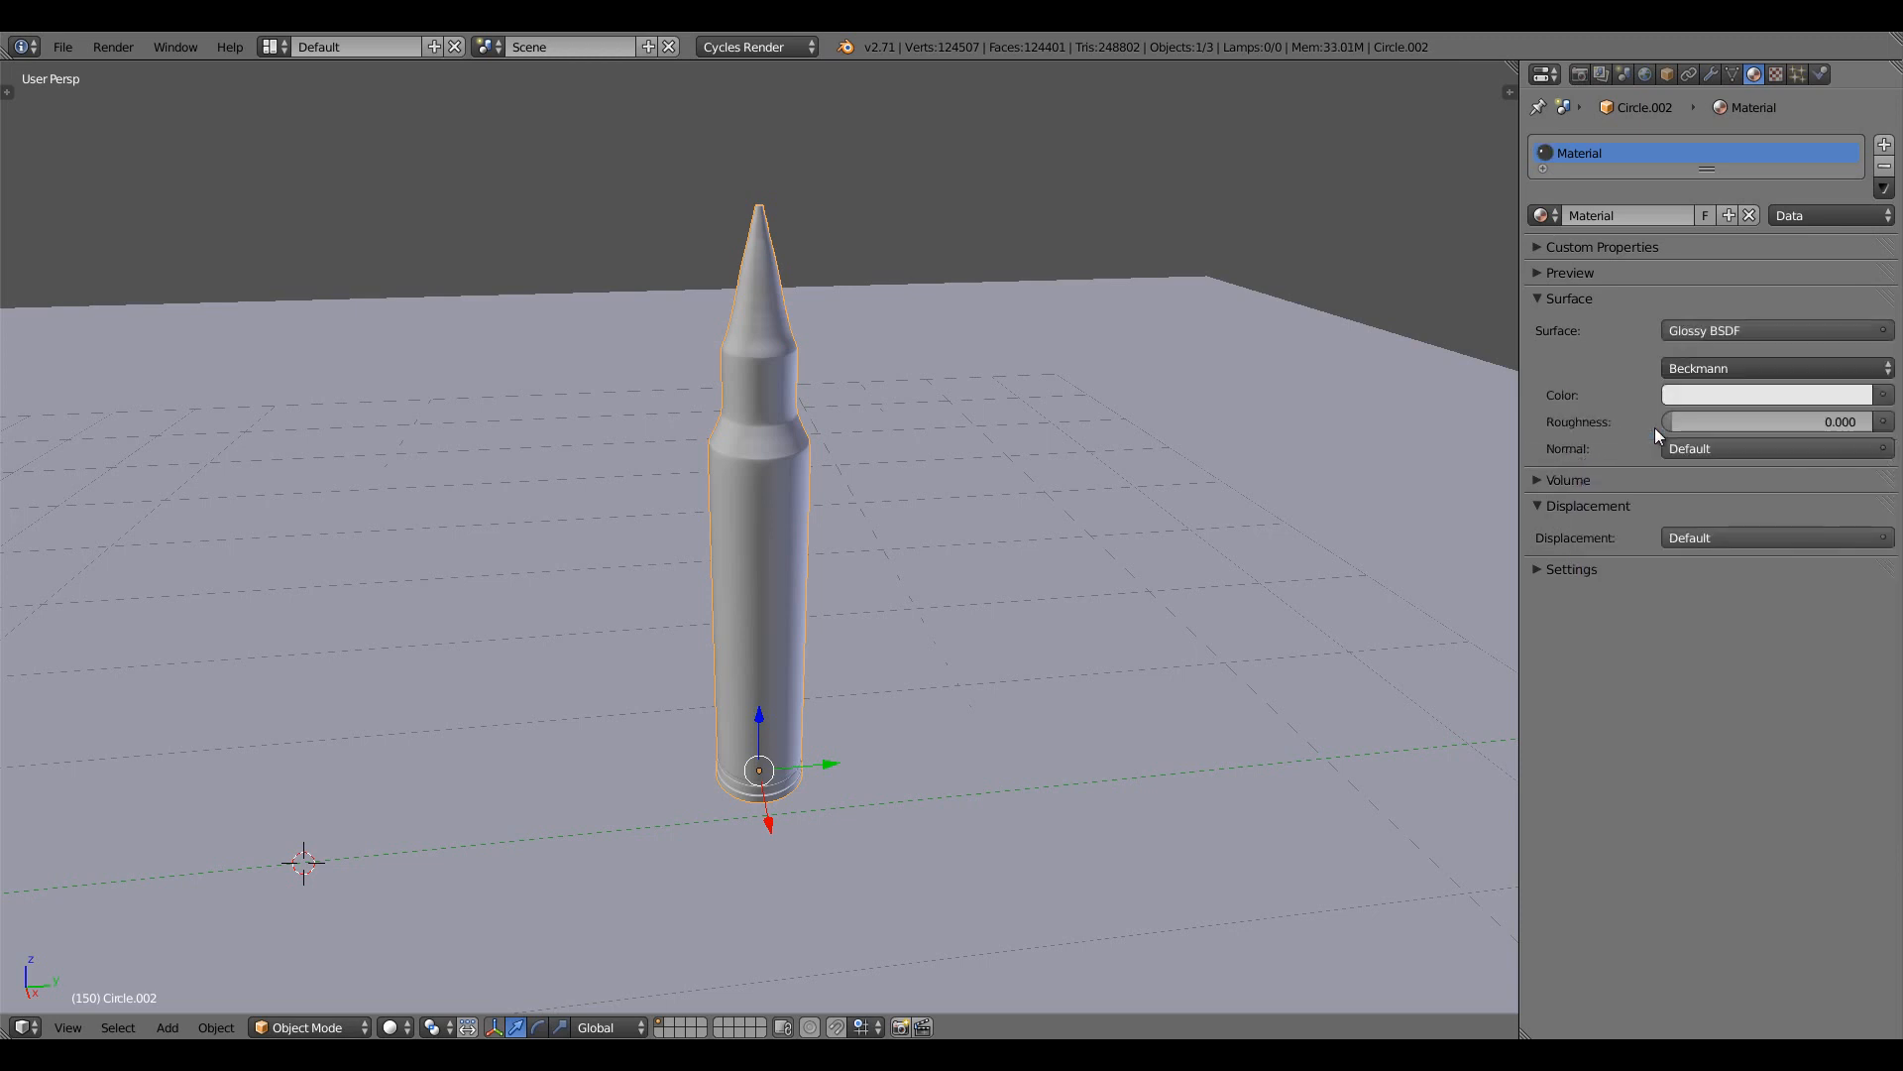
Set the glossy shader's roughness to 0.005
left_click(1751, 397)
left_click(1774, 422)
type("0.0")
key("BackSpace")
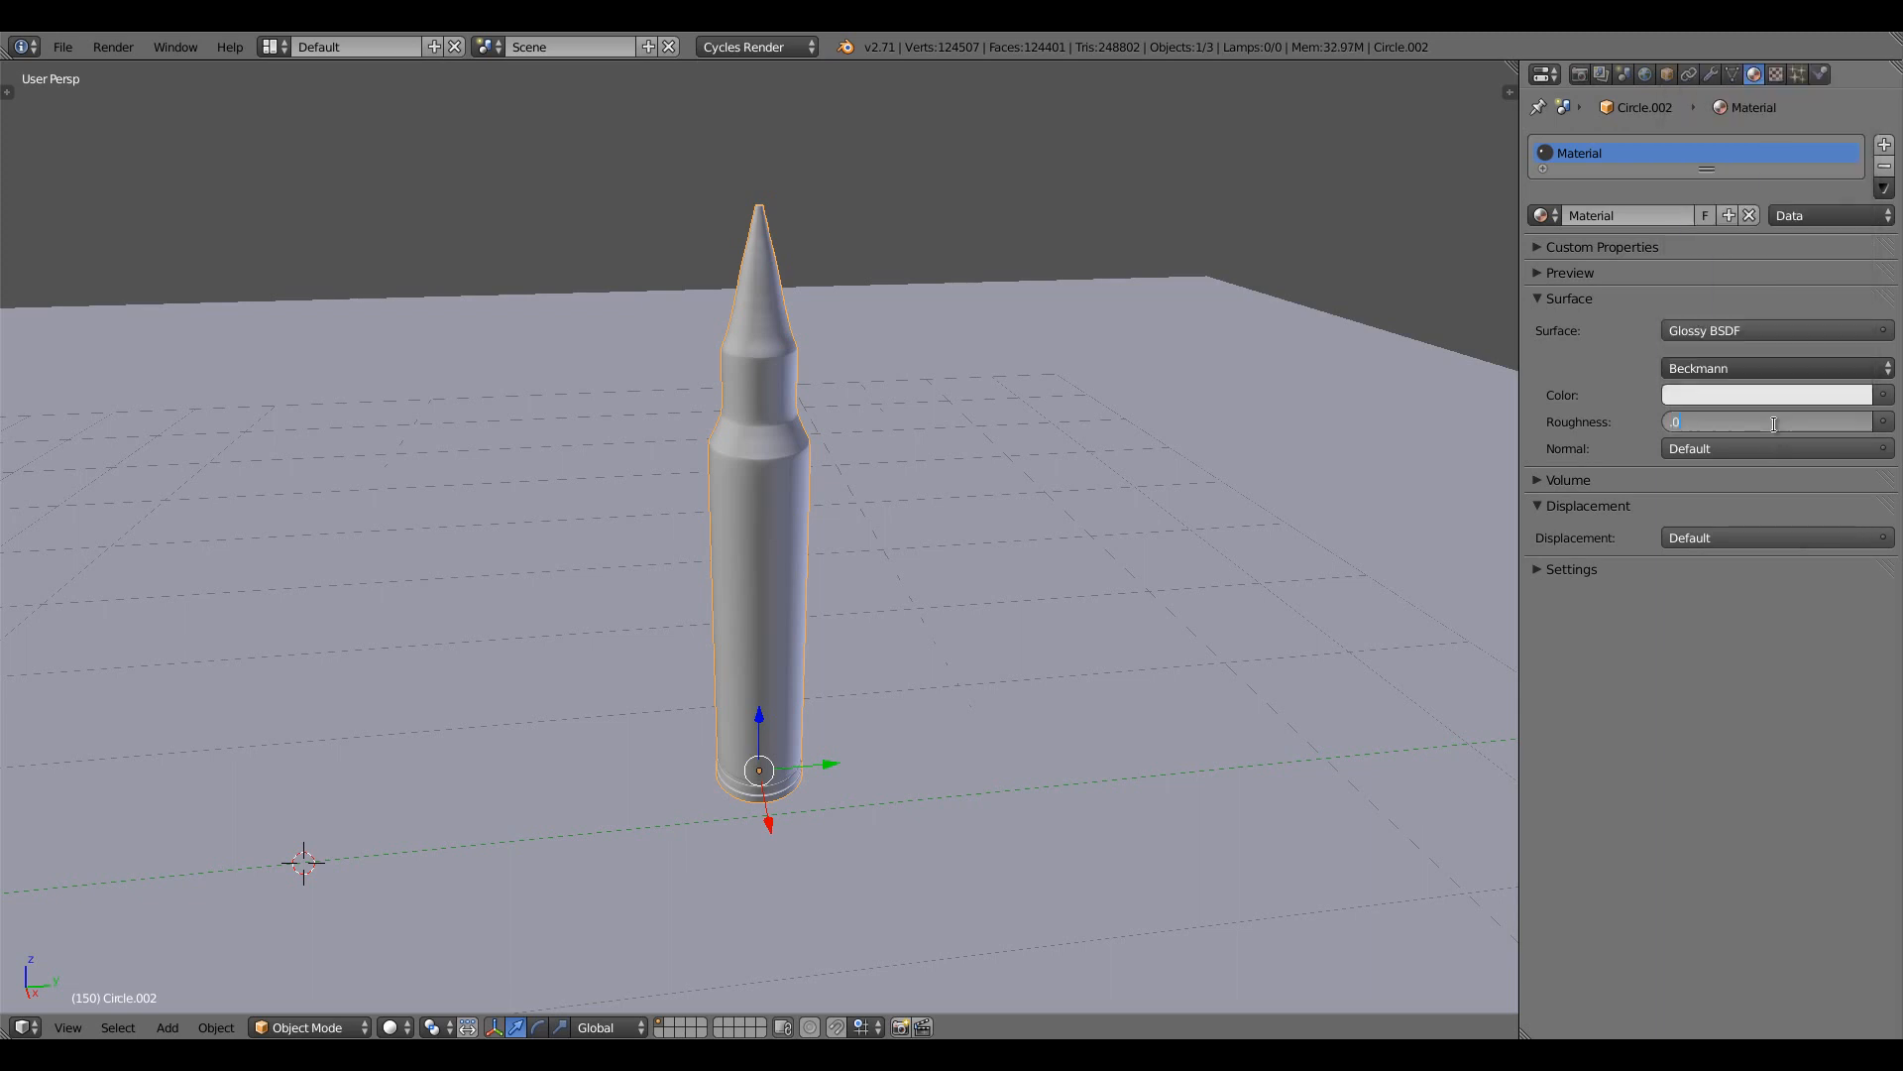
type(".005")
key("Return")
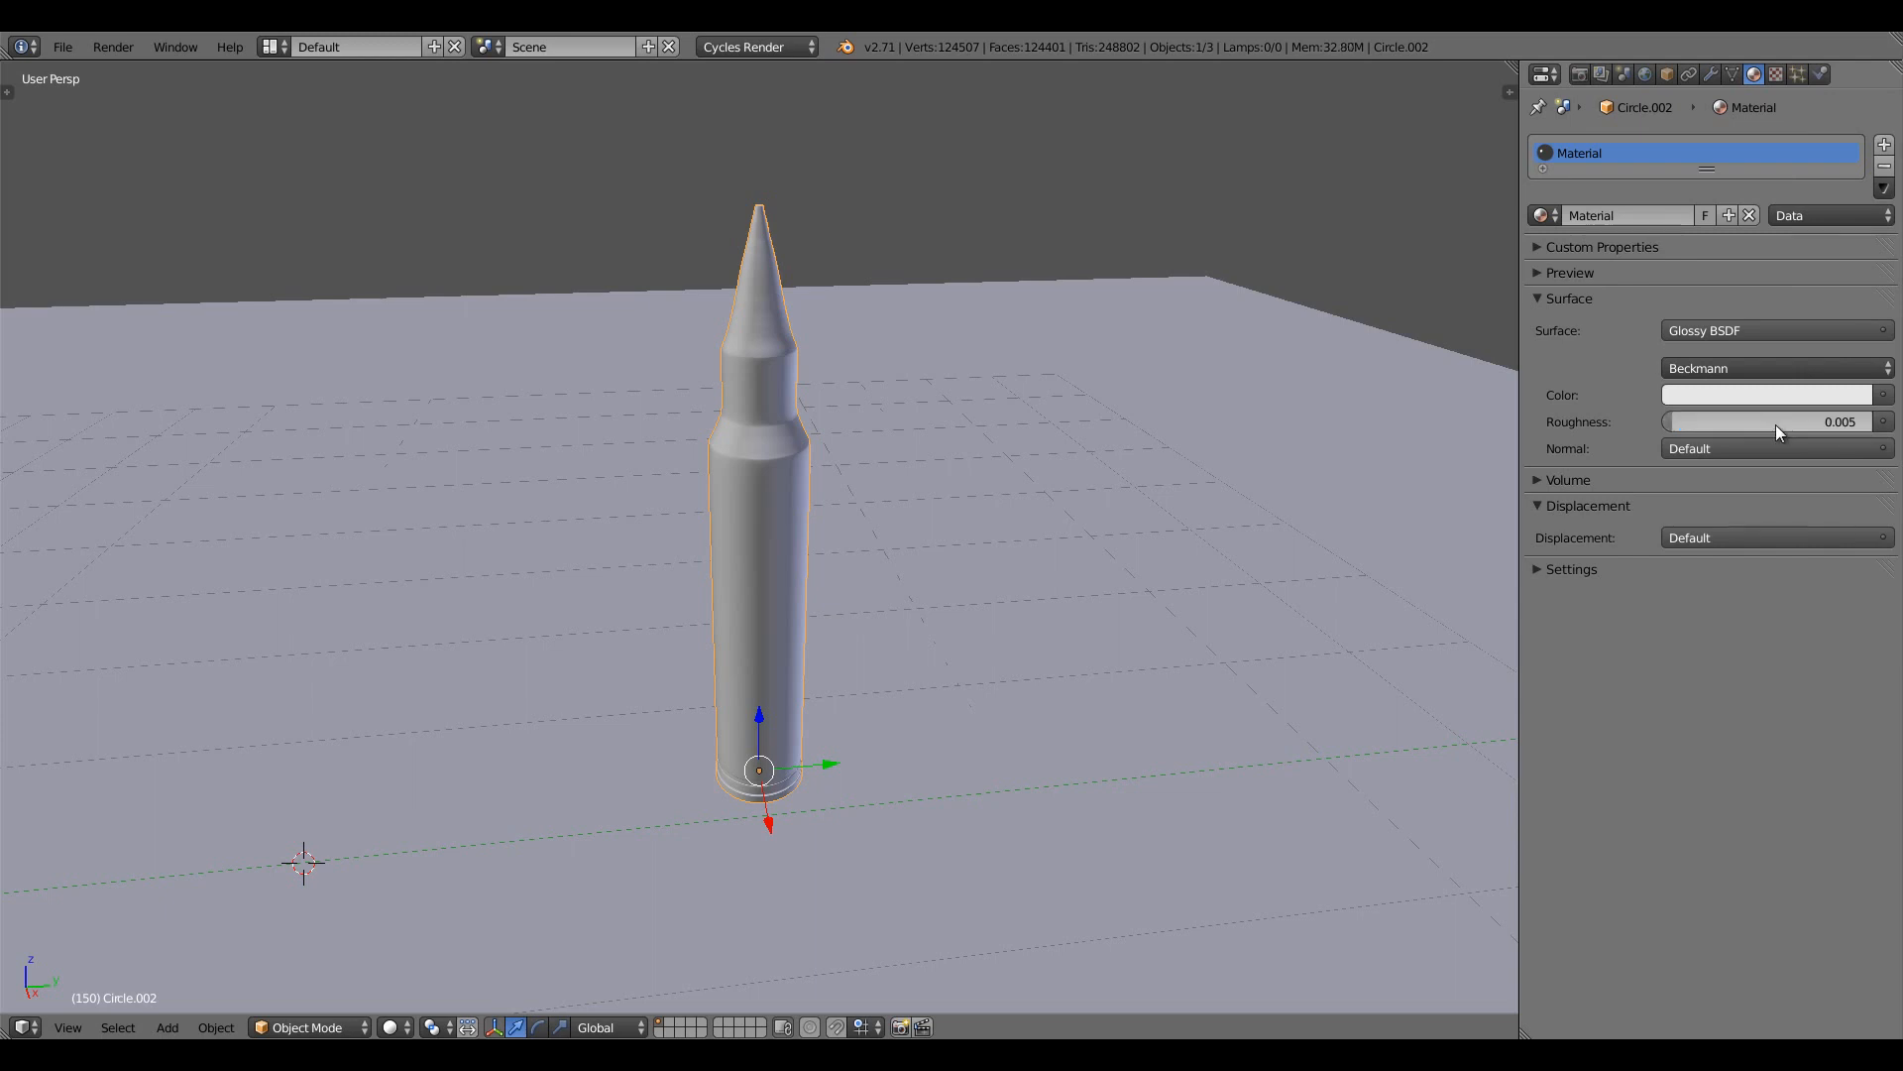
Set the glossy shader's roughness to 0.025
left_click(1776, 424)
key("BackSpace")
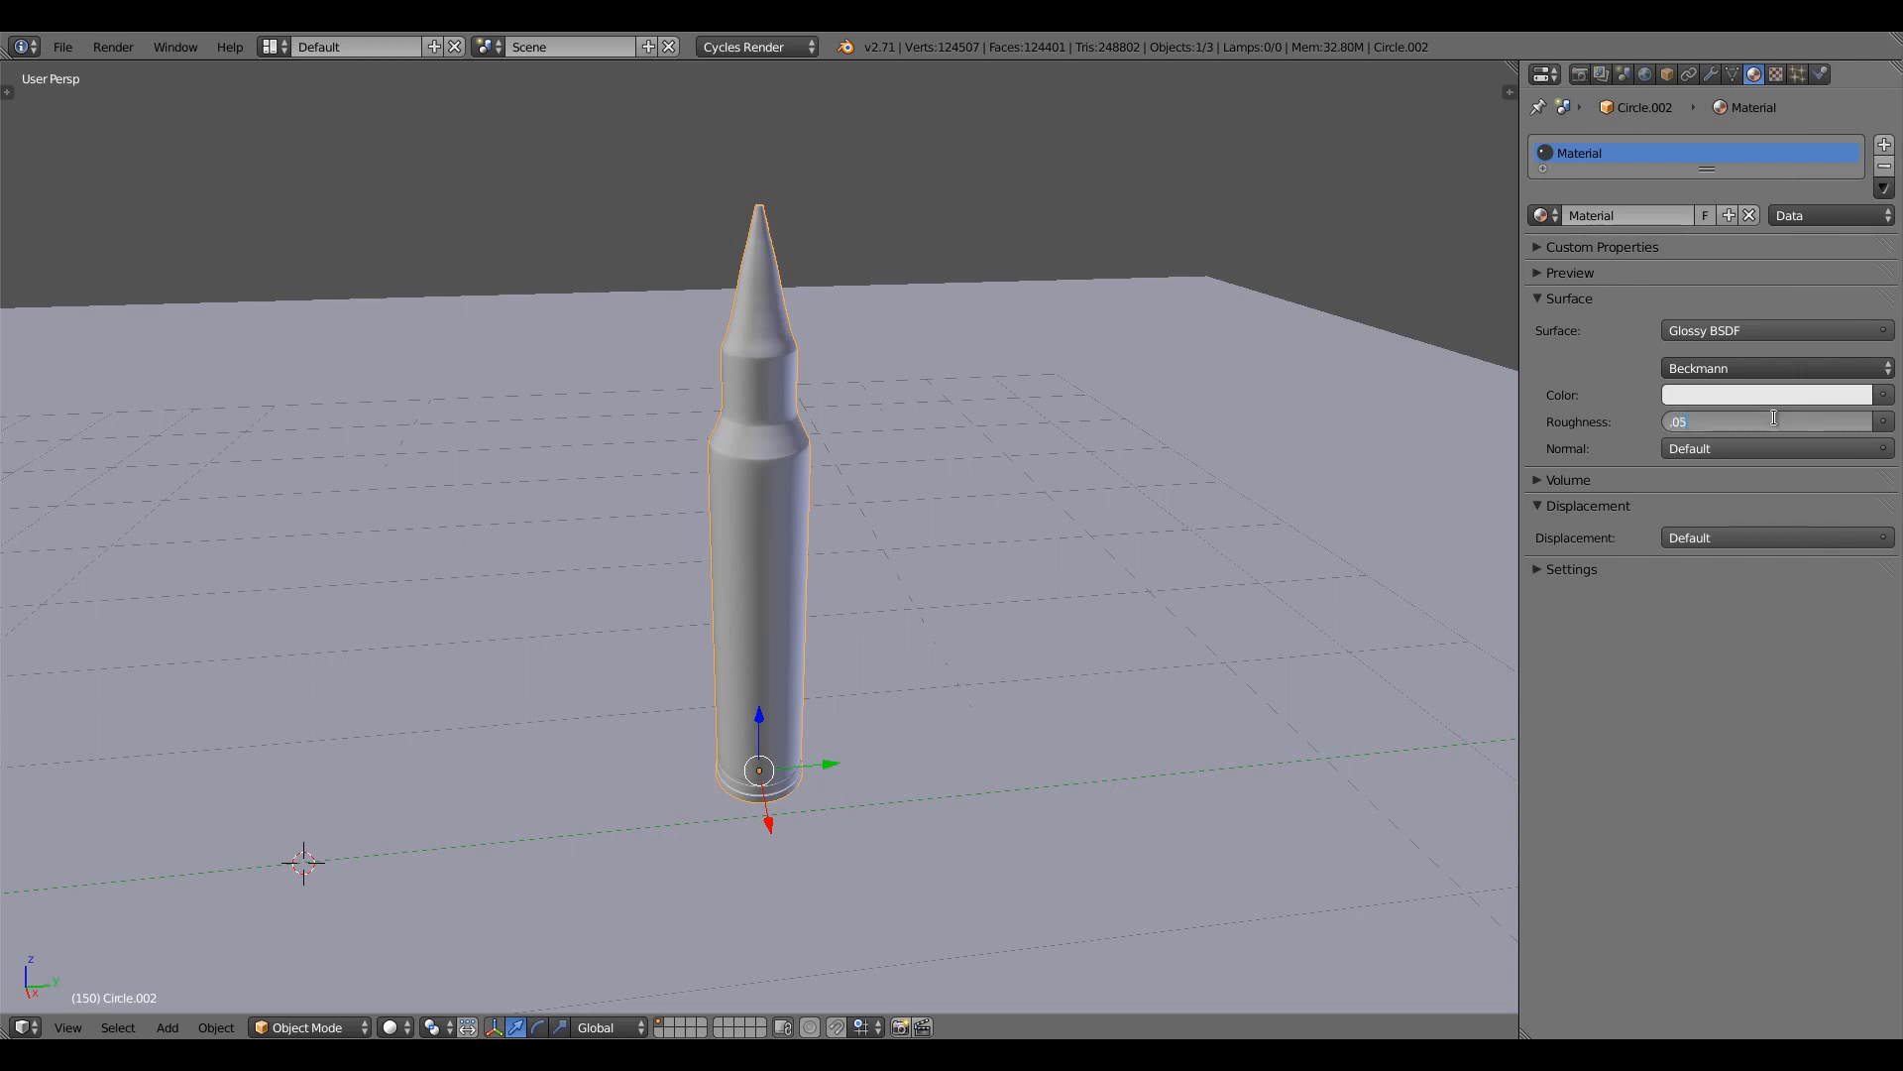
type(".025")
key("Return")
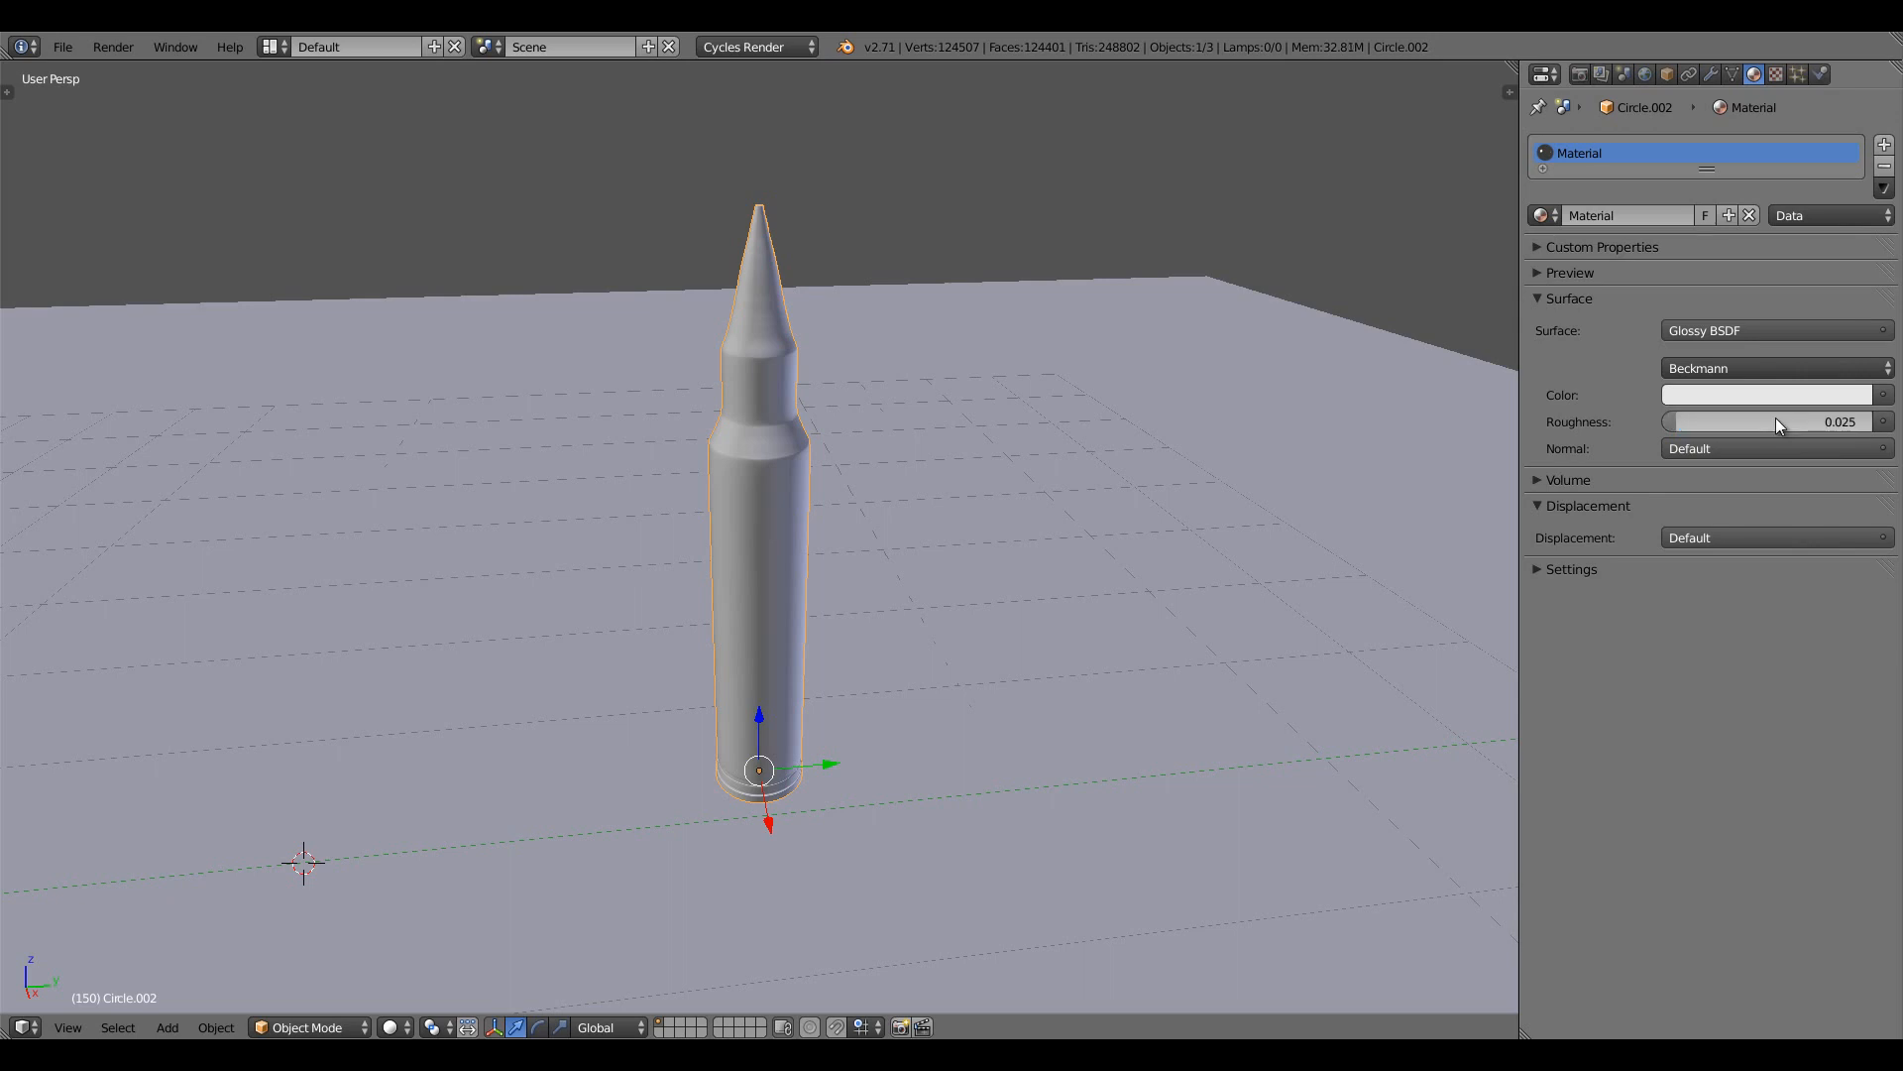
Expand the material preview and brighten the glossy shader's color to pure white
left_click(1642, 272)
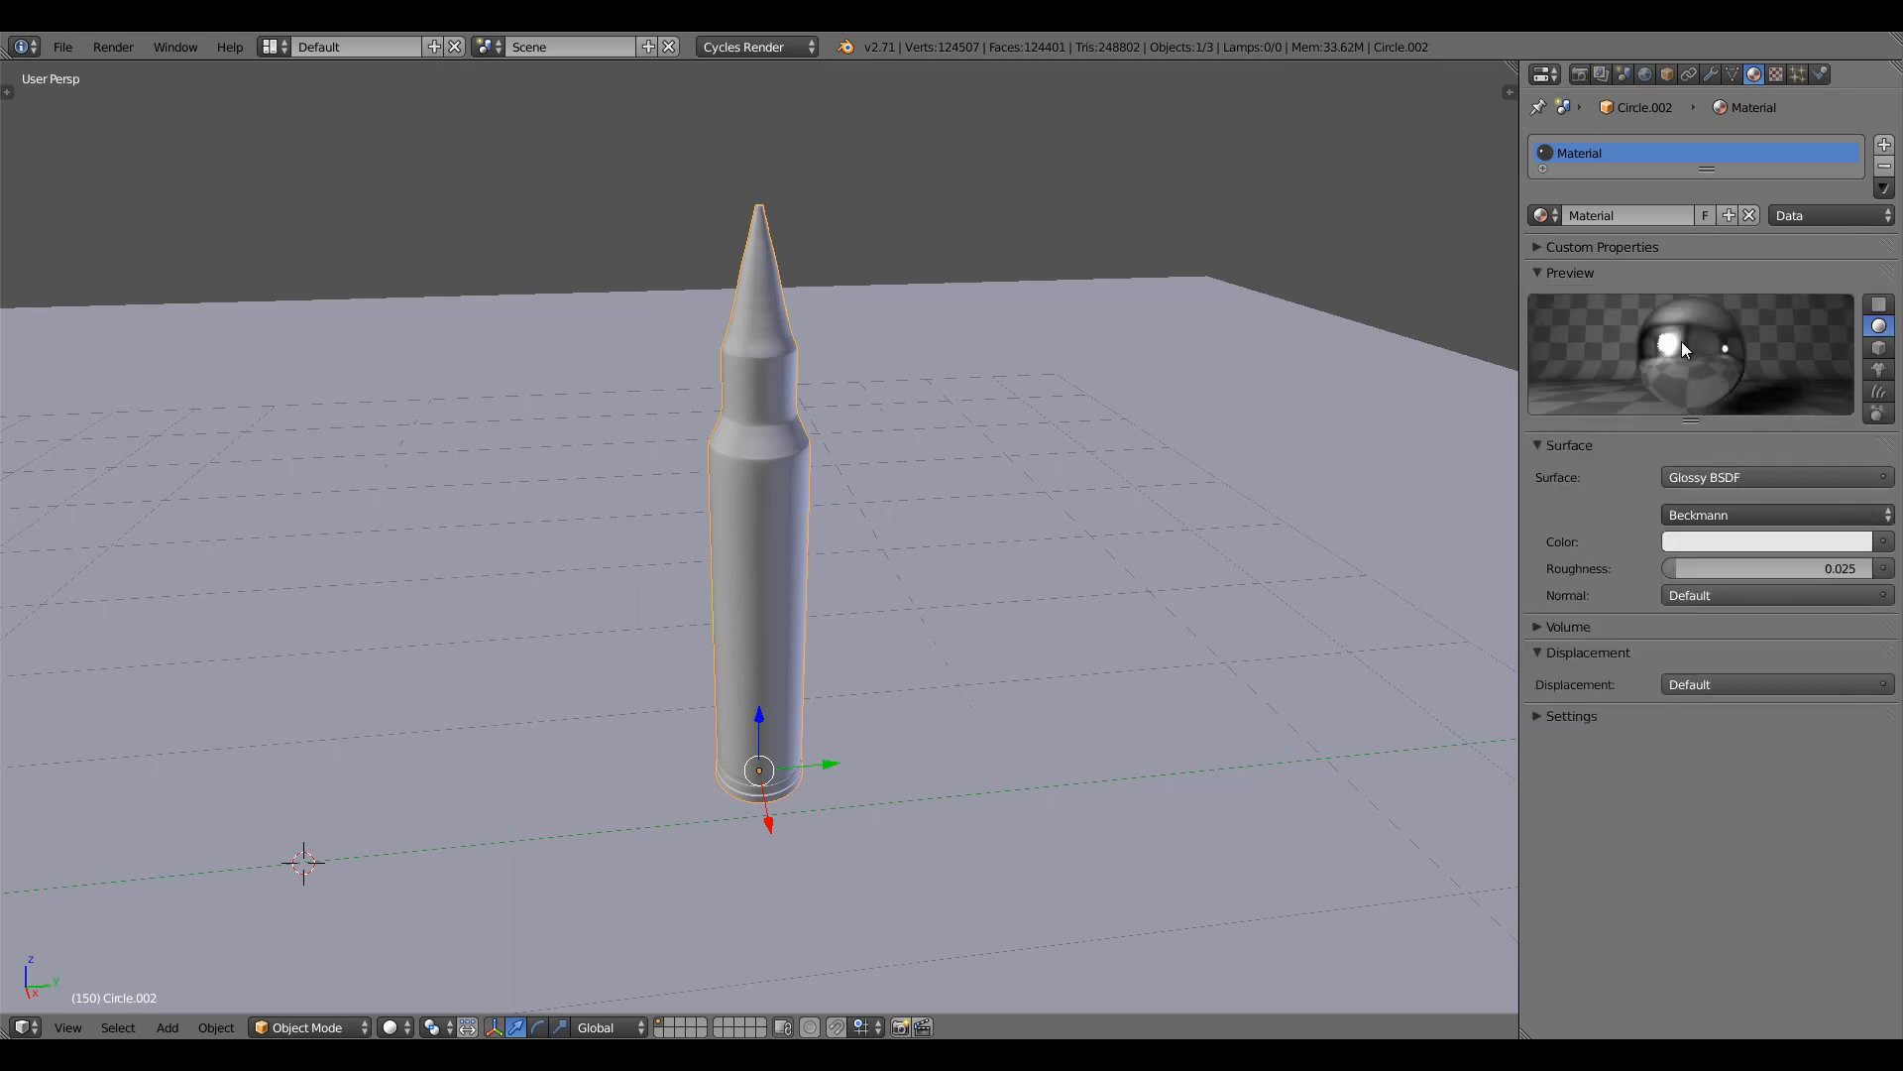
left_click(1719, 543)
scroll(1717, 551, "up", 4)
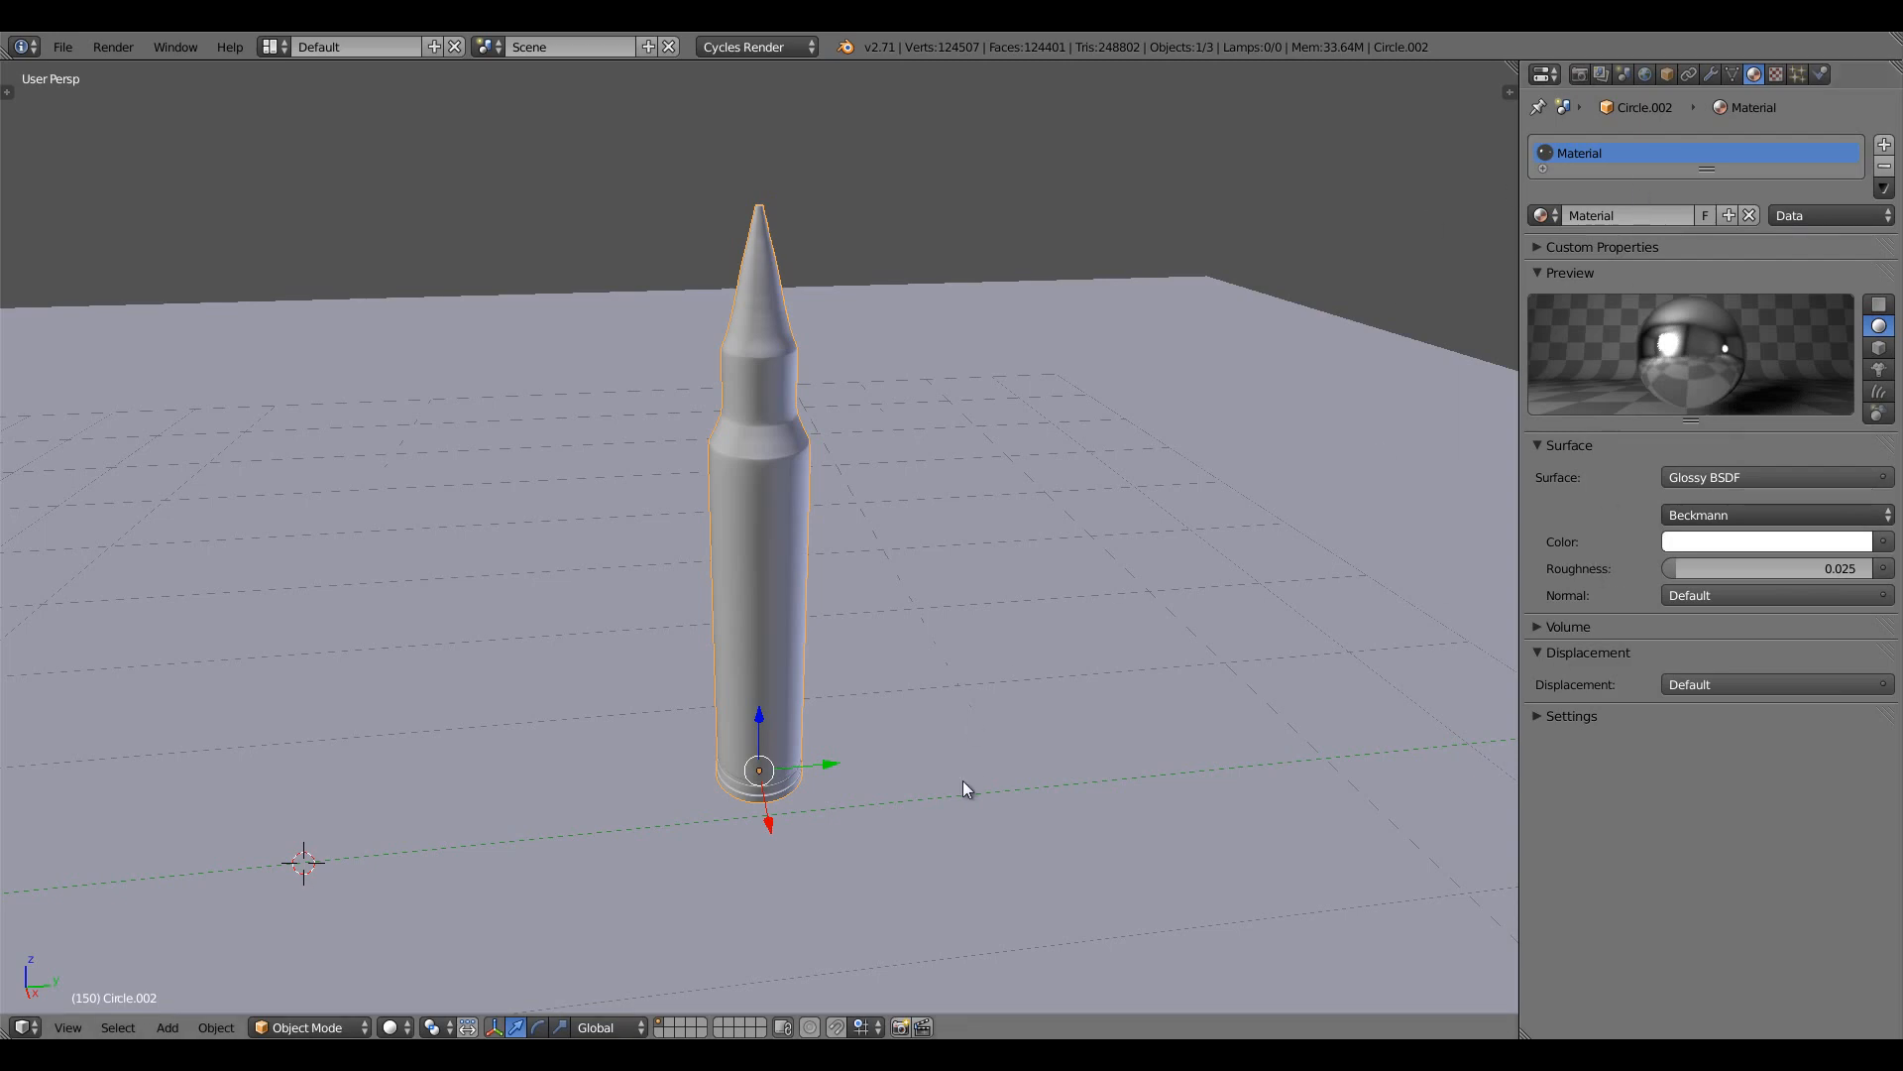
Check the bullet's glossy material in rendered shading, return to solid shading and look at the bullet from other angles
key("shift+z")
middle_click_drag(962, 781, 930, 581)
key("shift+z")
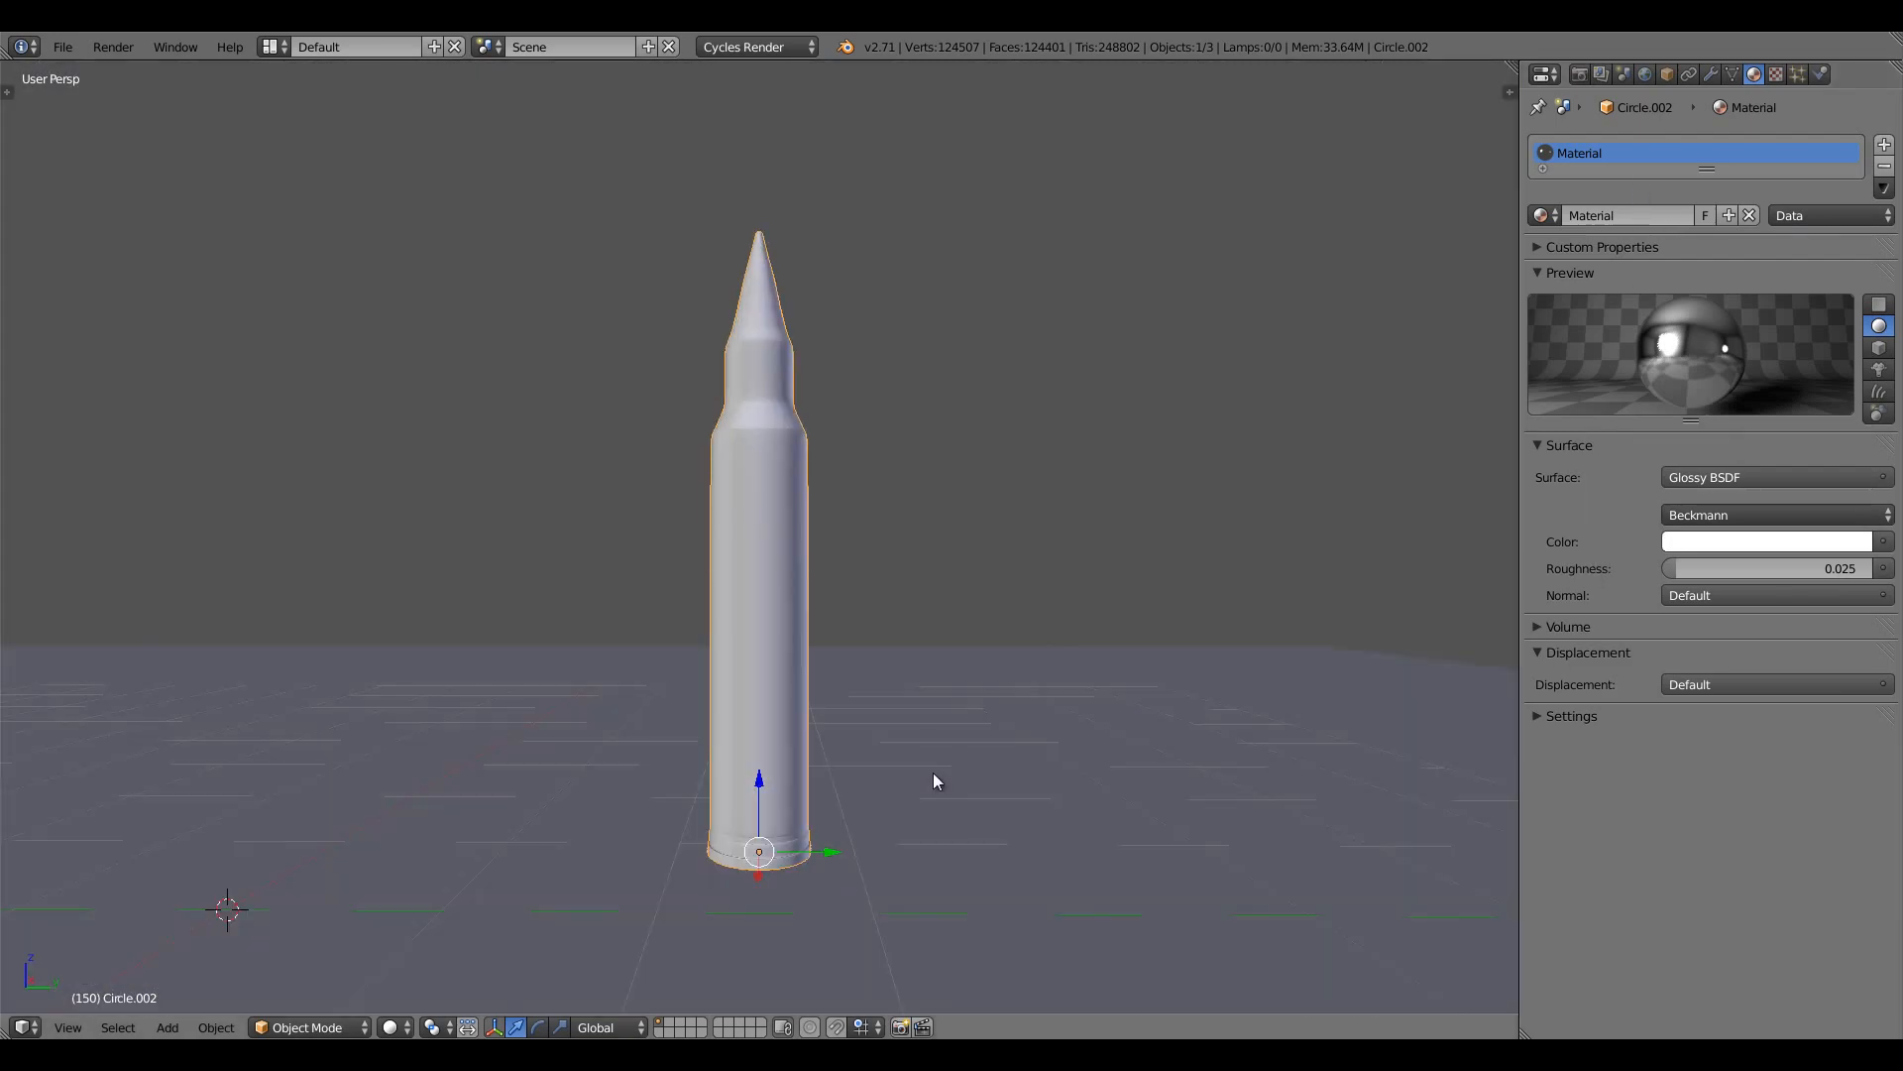
middle_click_drag(932, 757, 951, 472, "shift")
middle_click_drag(815, 663, 800, 580)
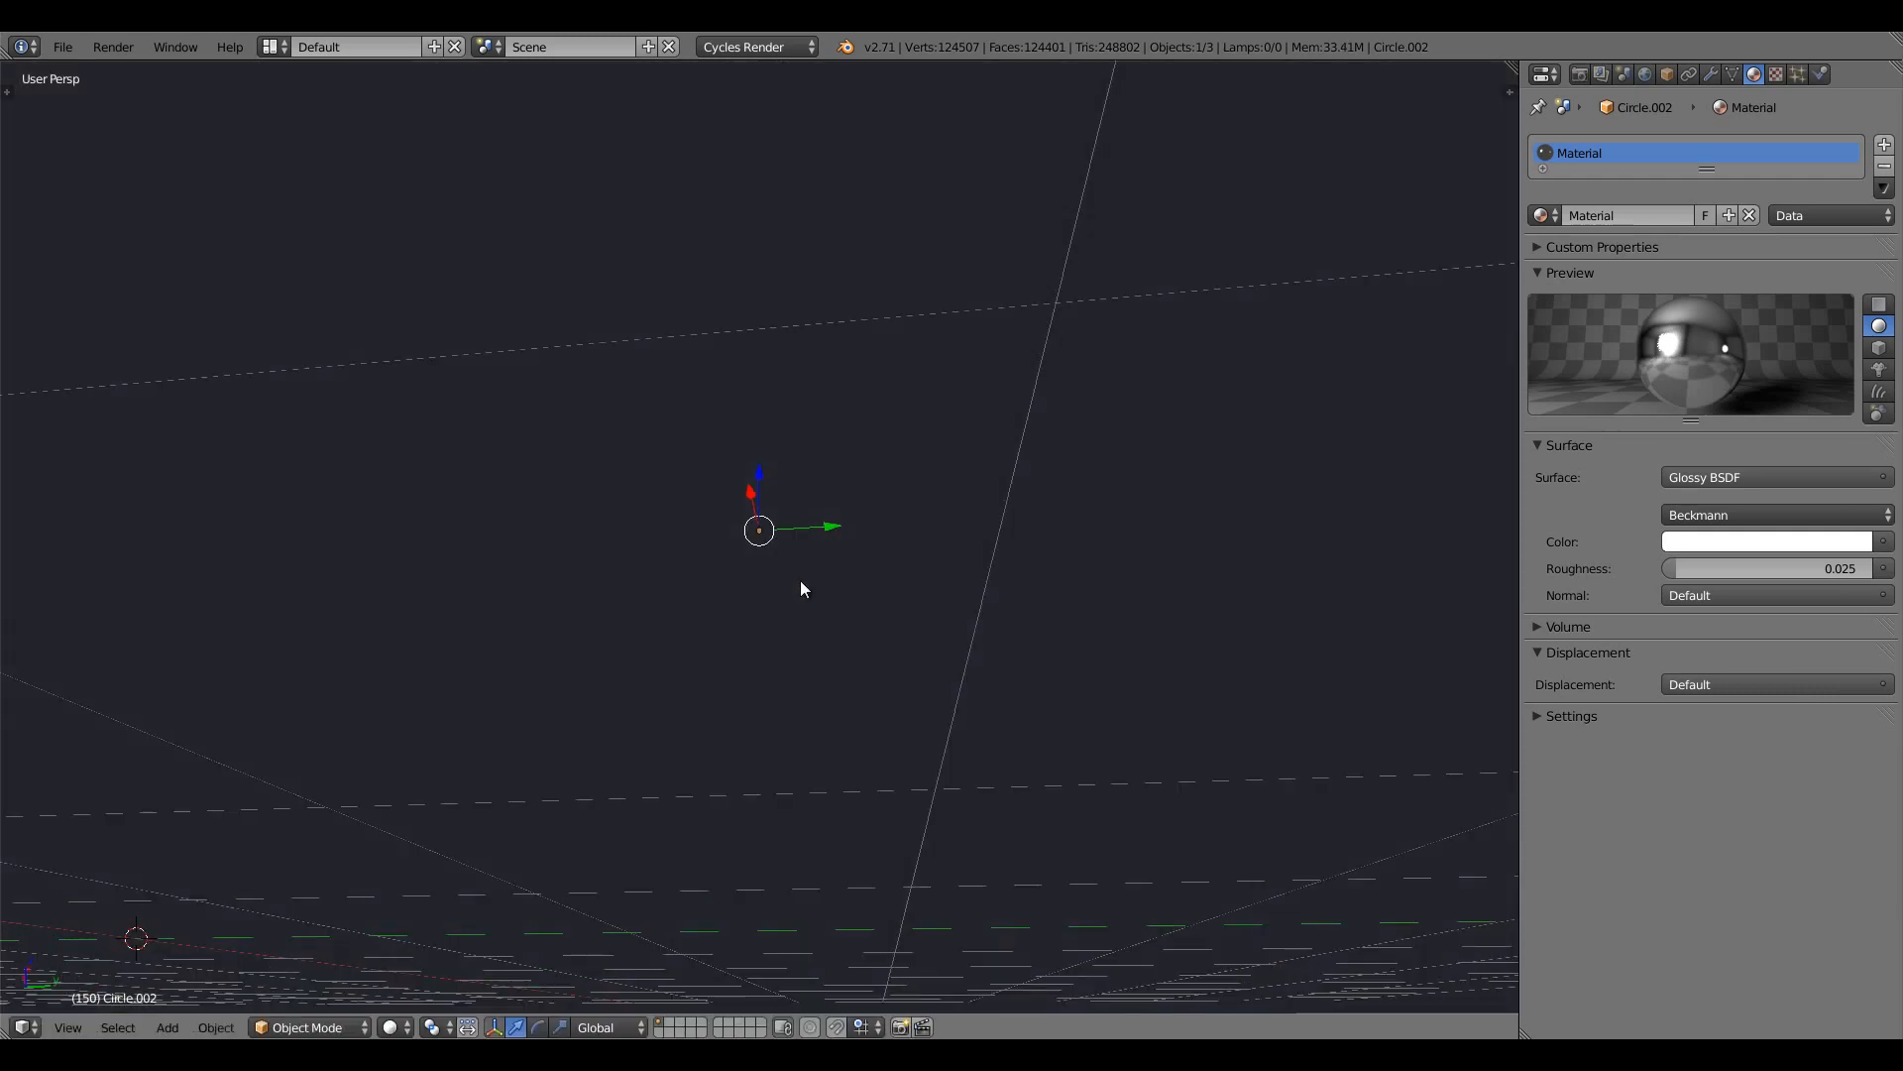
Select the small central face on the underside of the bullet in face select mode
scroll(800, 580, "up", 8)
key("Tab")
scroll(800, 585, "up", 6)
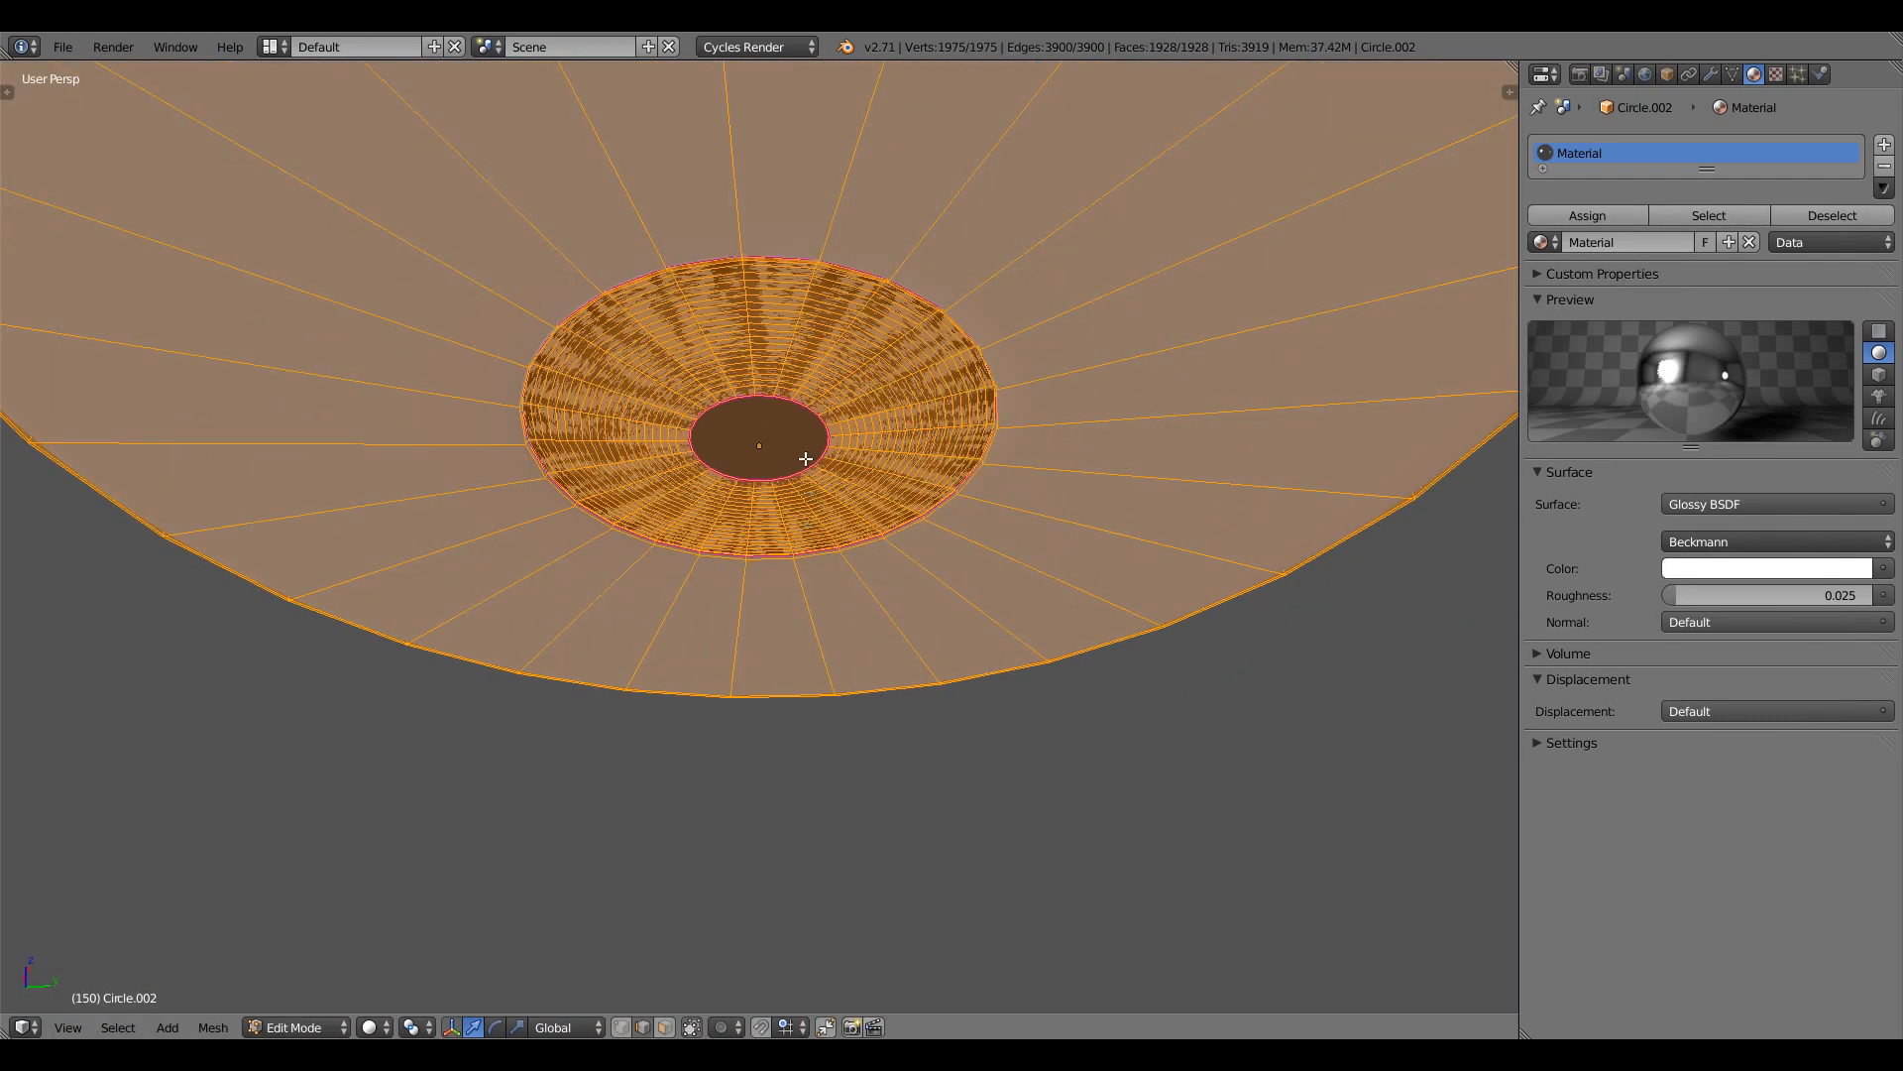
key("ctrl+Tab")
left_click(773, 493)
right_click(756, 439)
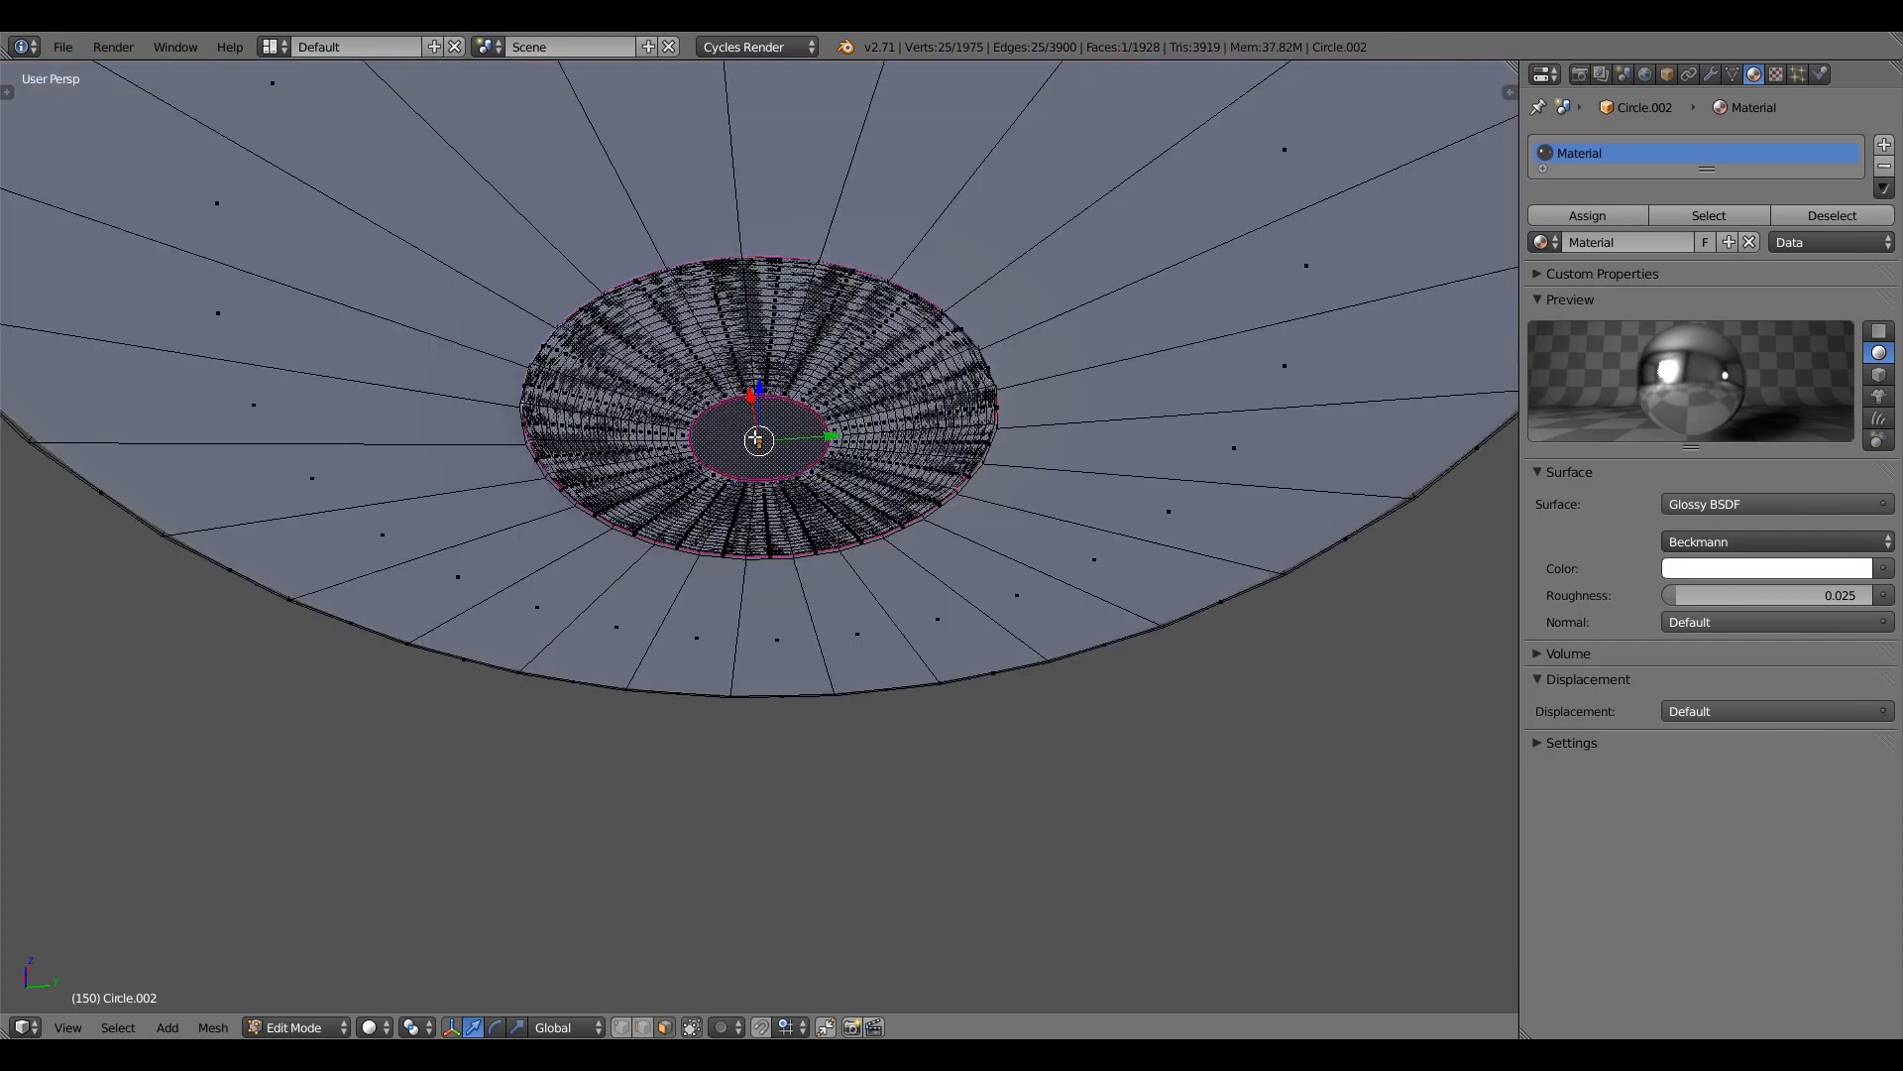
scroll(783, 515, "up", 4)
scroll(785, 515, "down", 5)
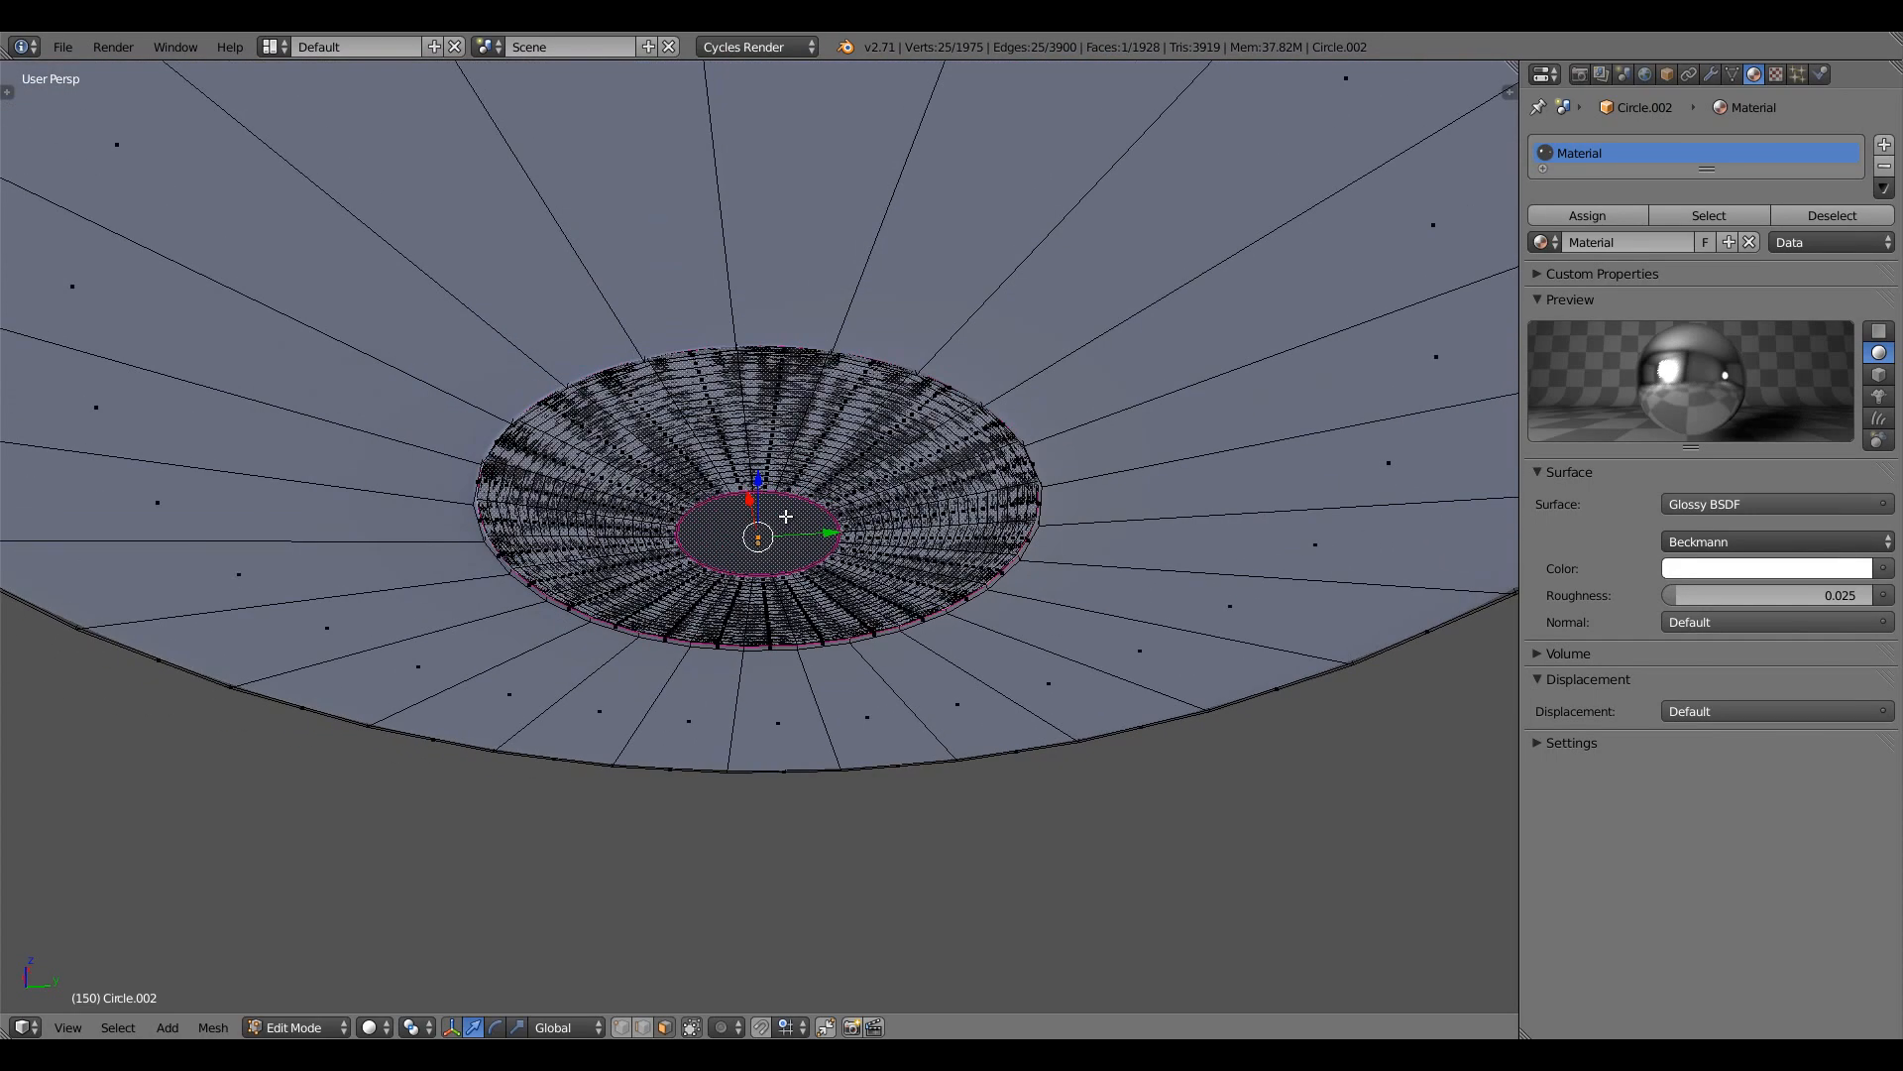
middle_click_drag(788, 543, 790, 496)
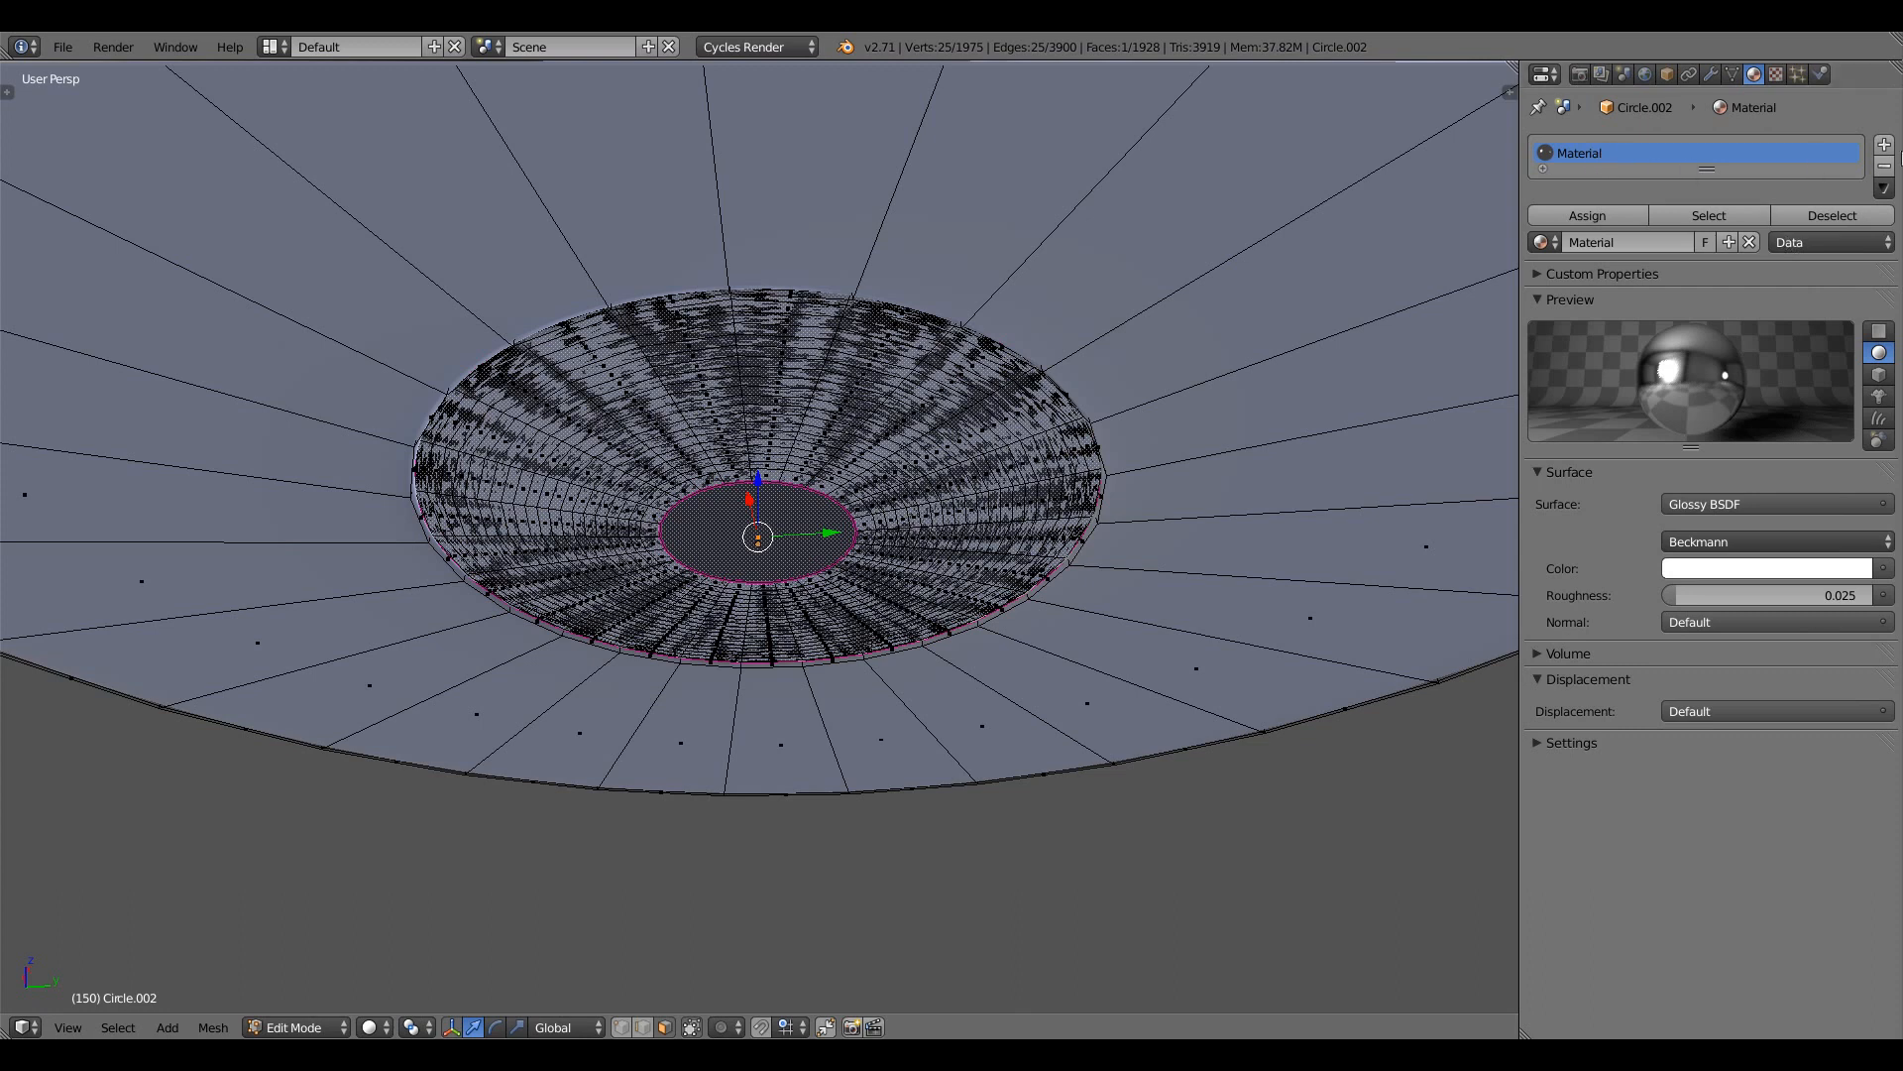
Add a second material slot to the bullet with a new material using the Glossy BSDF surface shader
left_click(1885, 144)
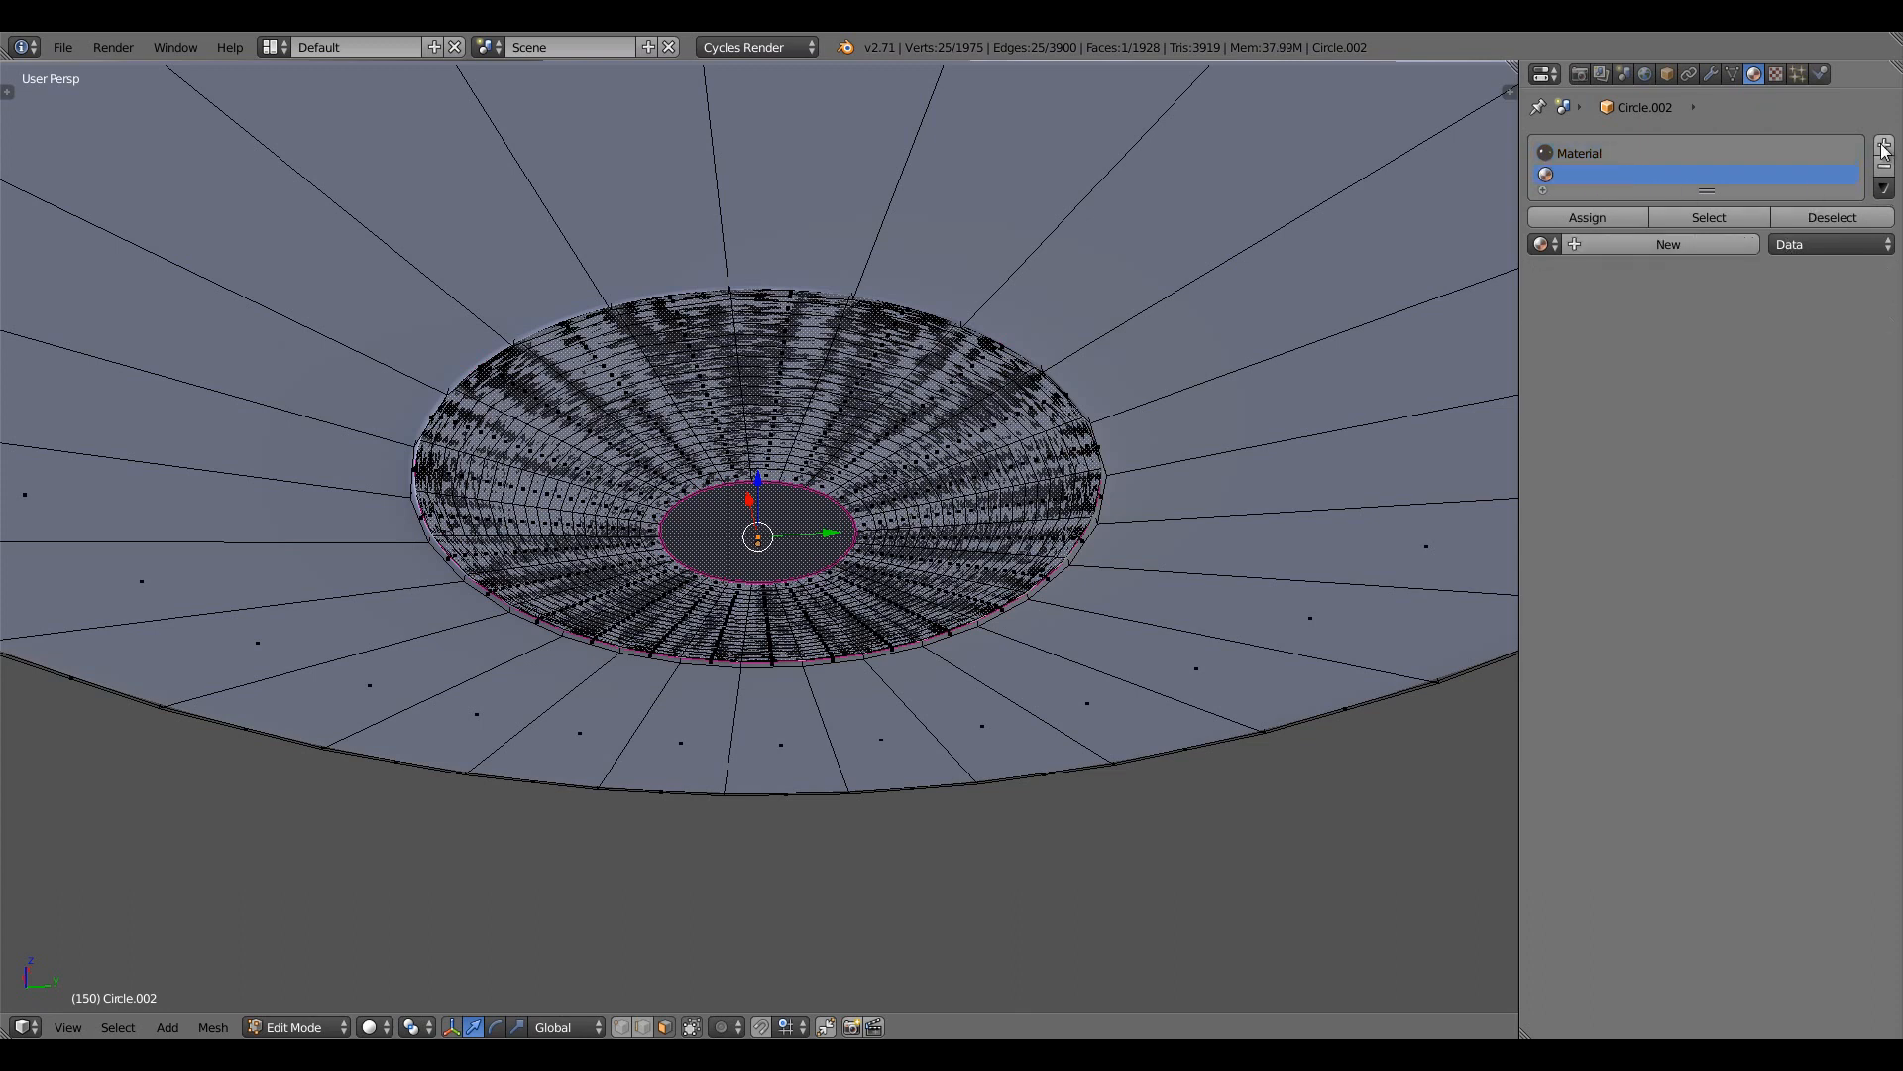
left_click(1626, 246)
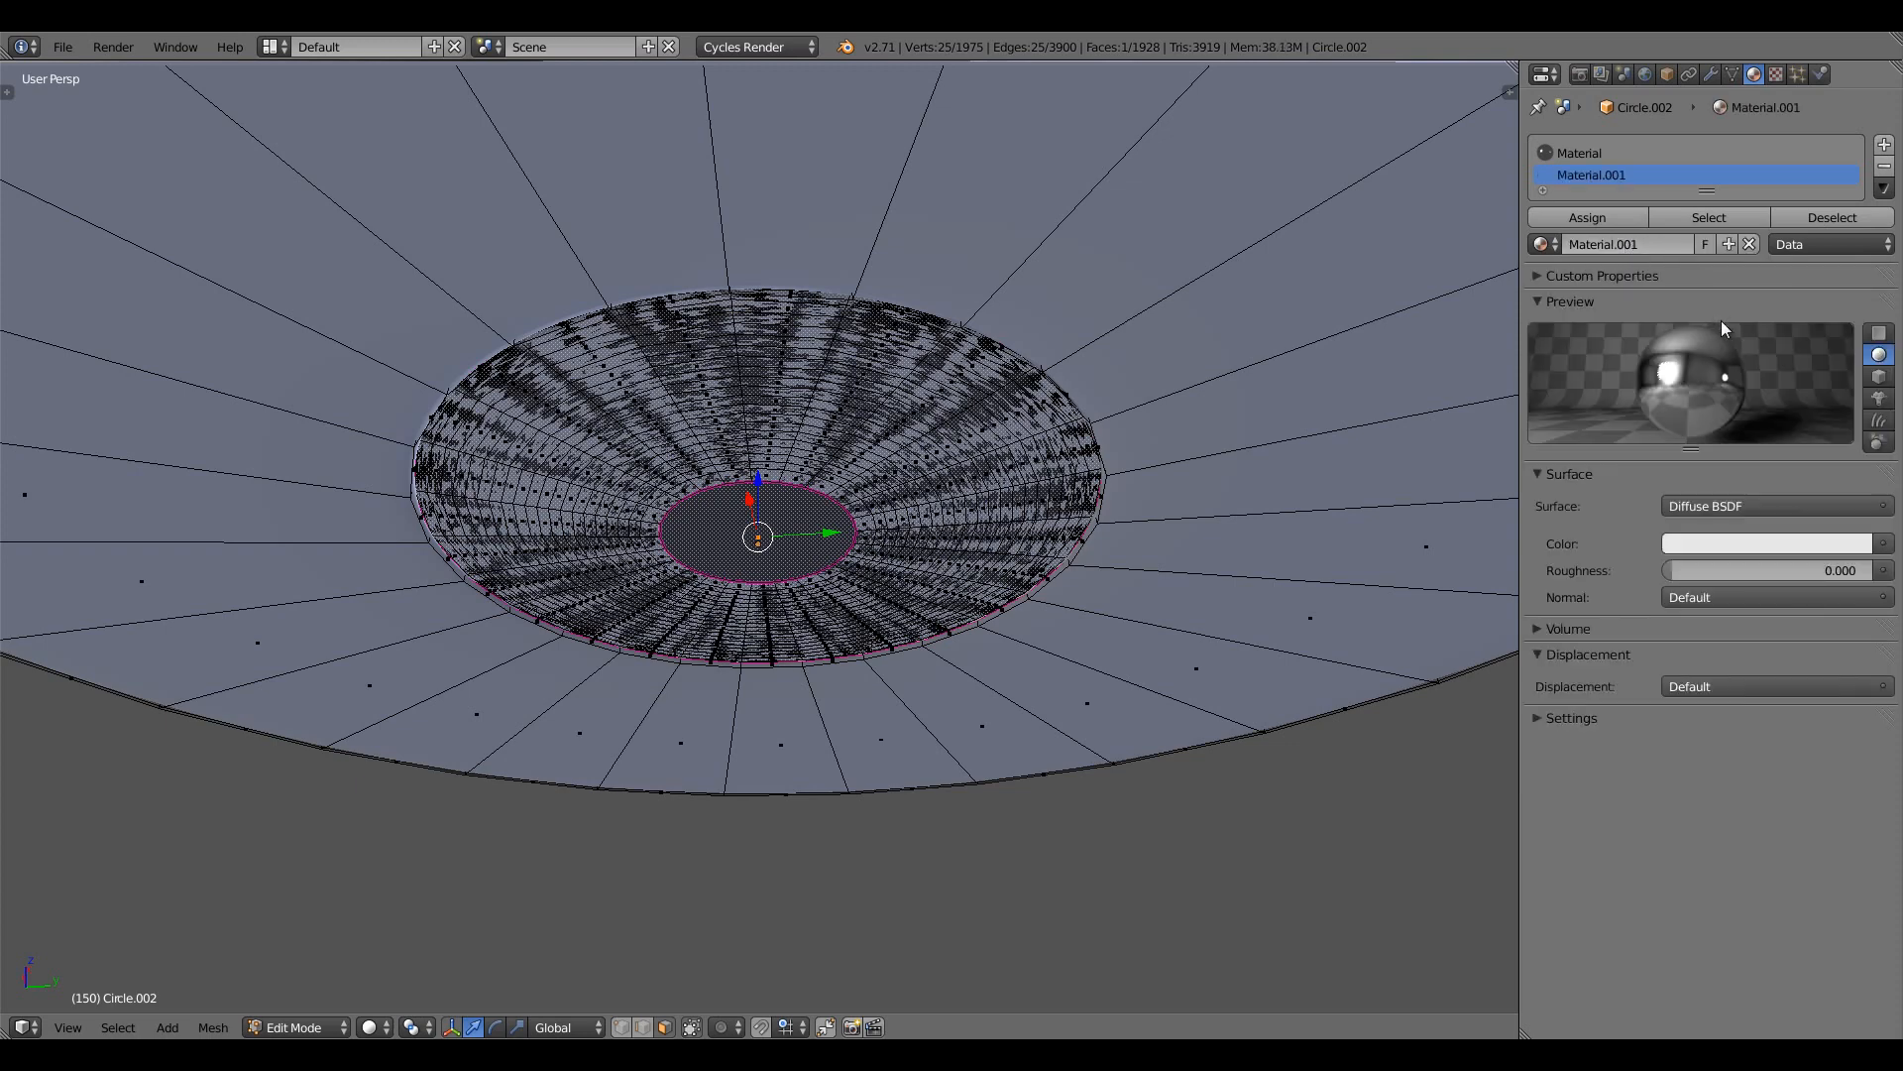
left_click(1760, 504)
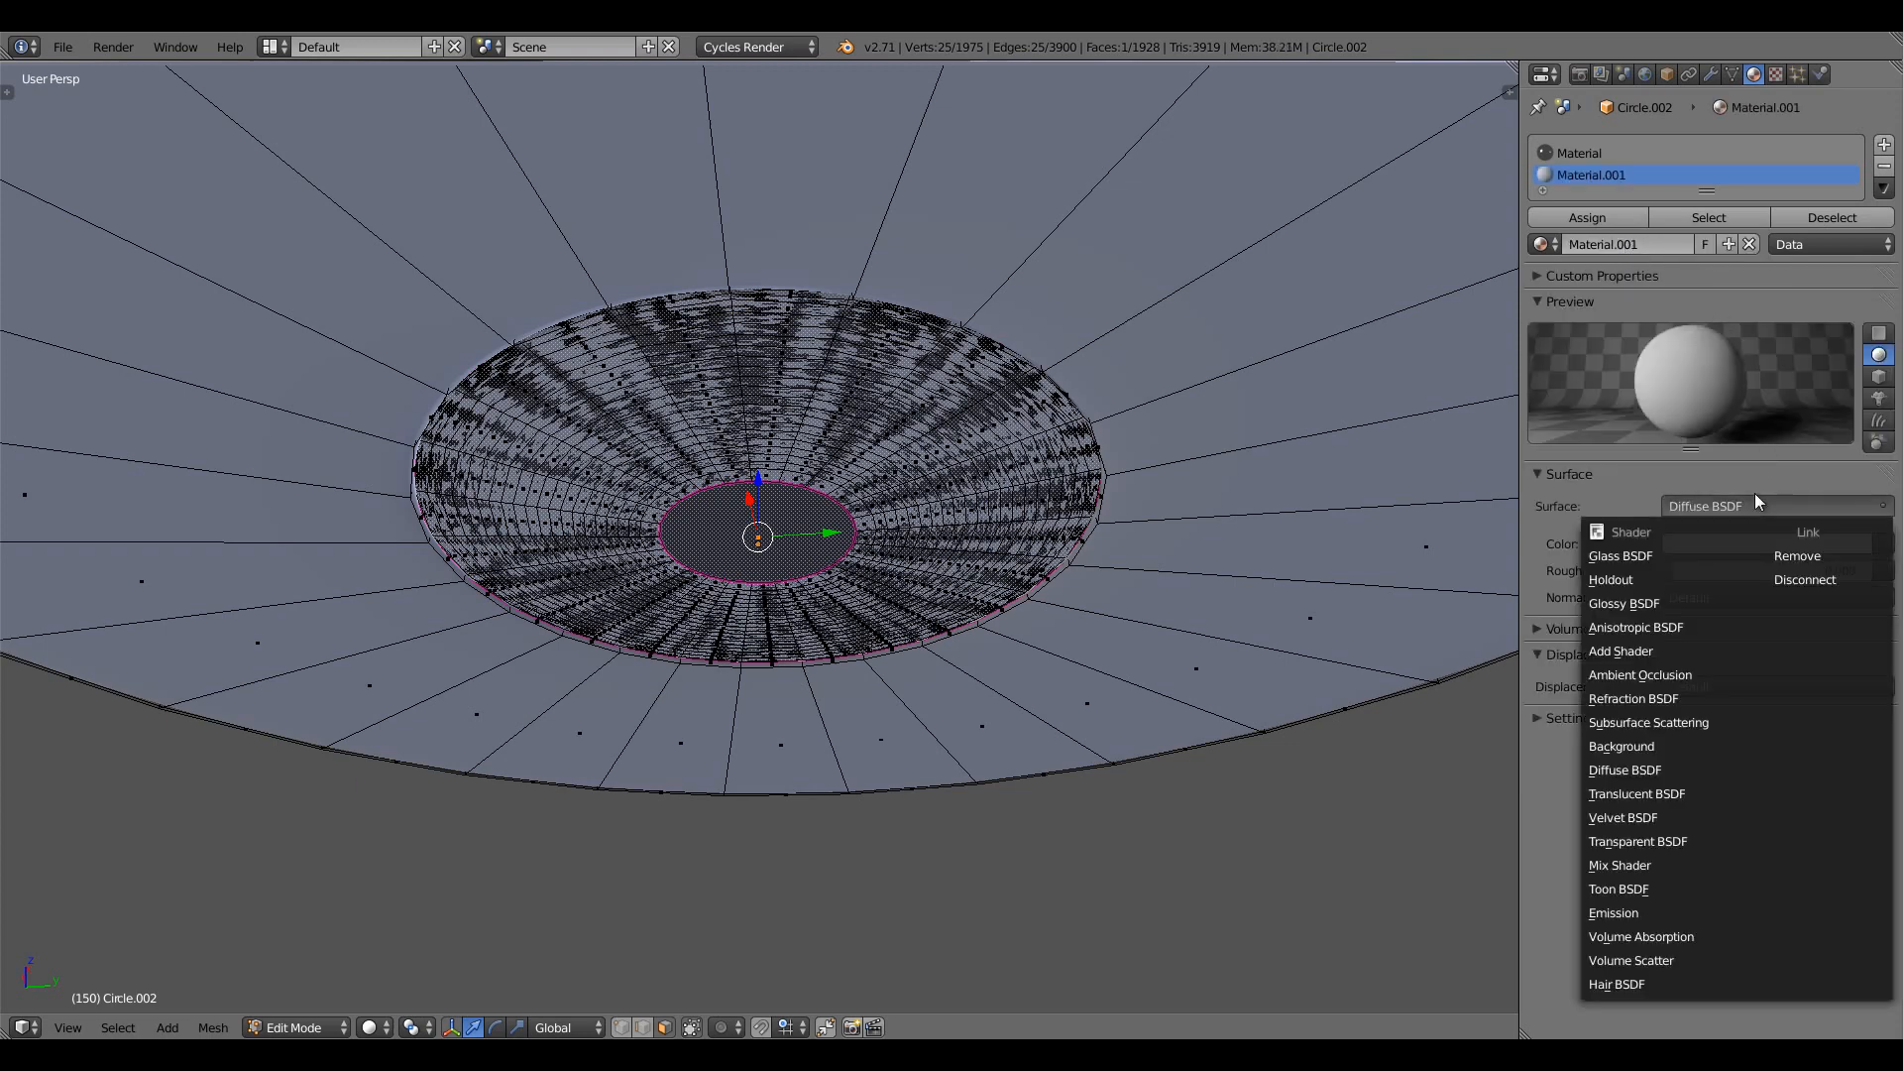
left_click(1656, 601)
Set the new glossy material's color to R 0.800, G 0.535, B 0.265 and its roughness to 0.025
left_click(1751, 563)
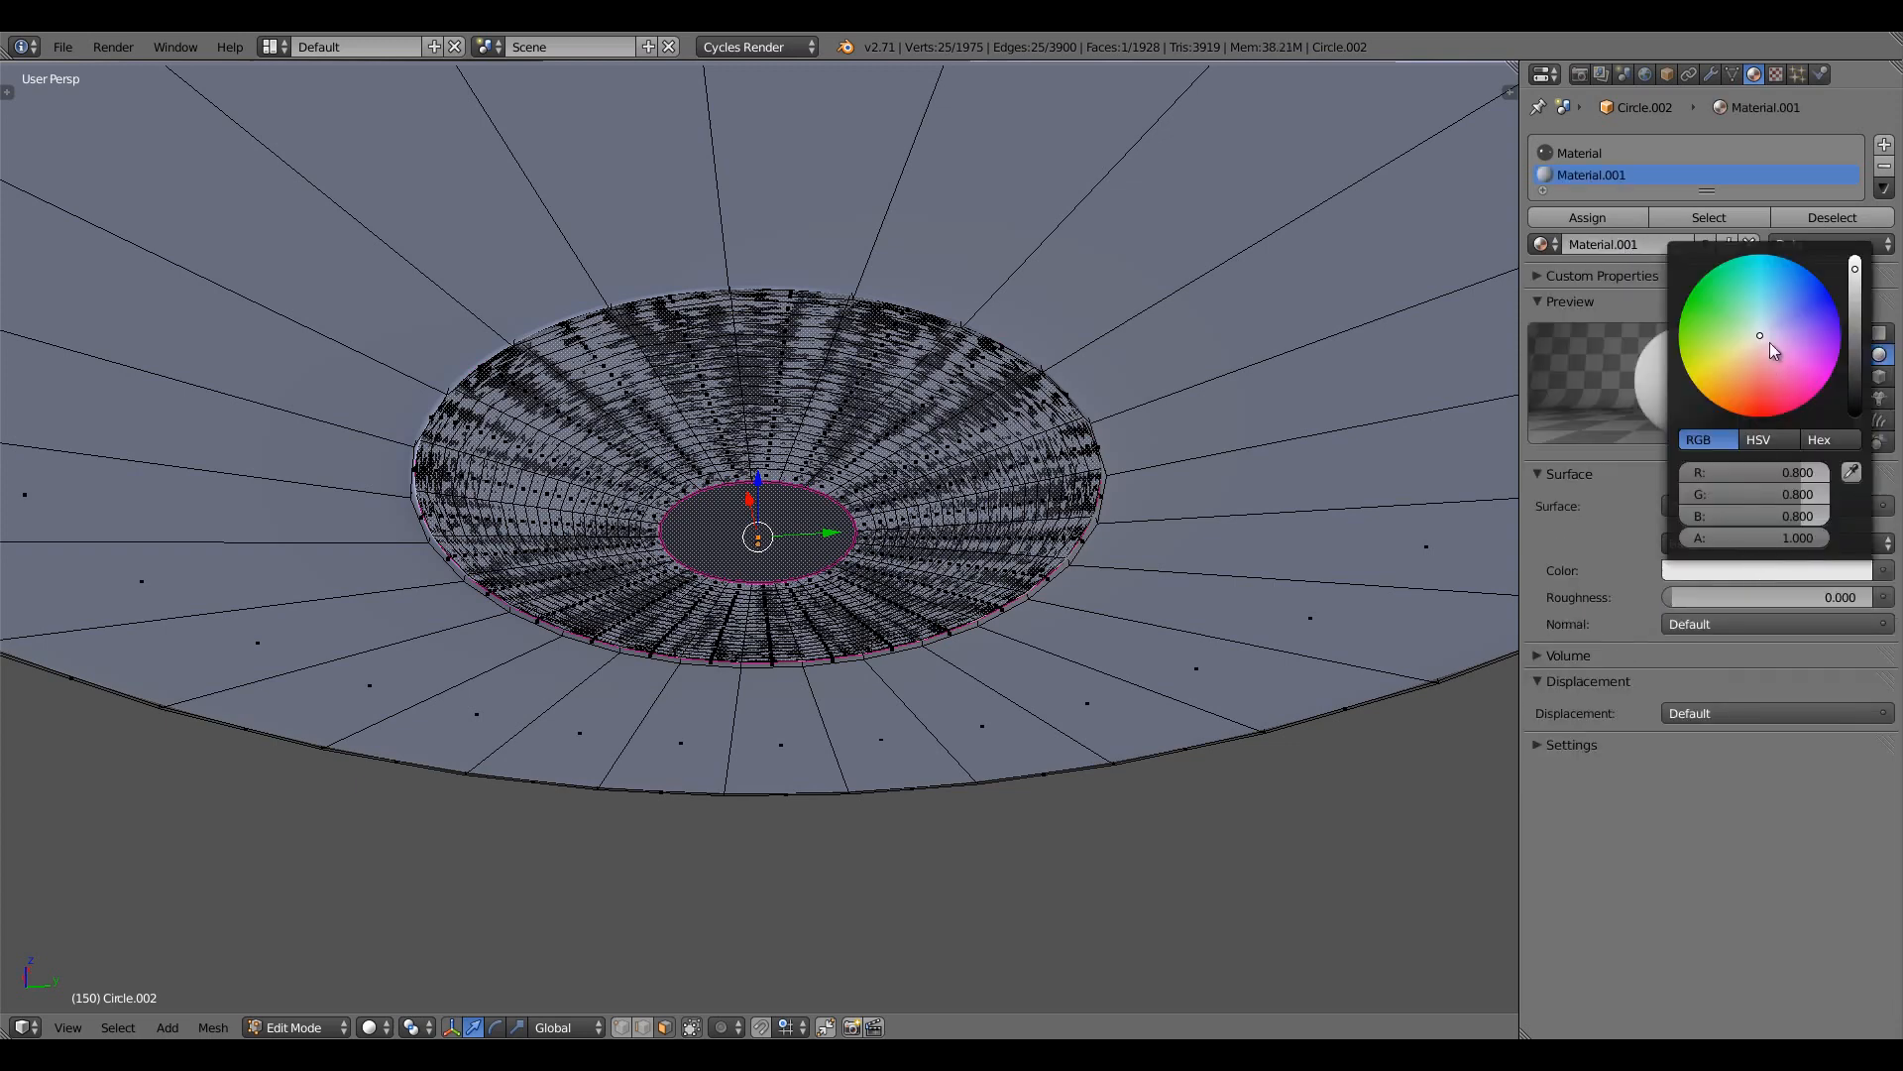
left_click(1741, 361)
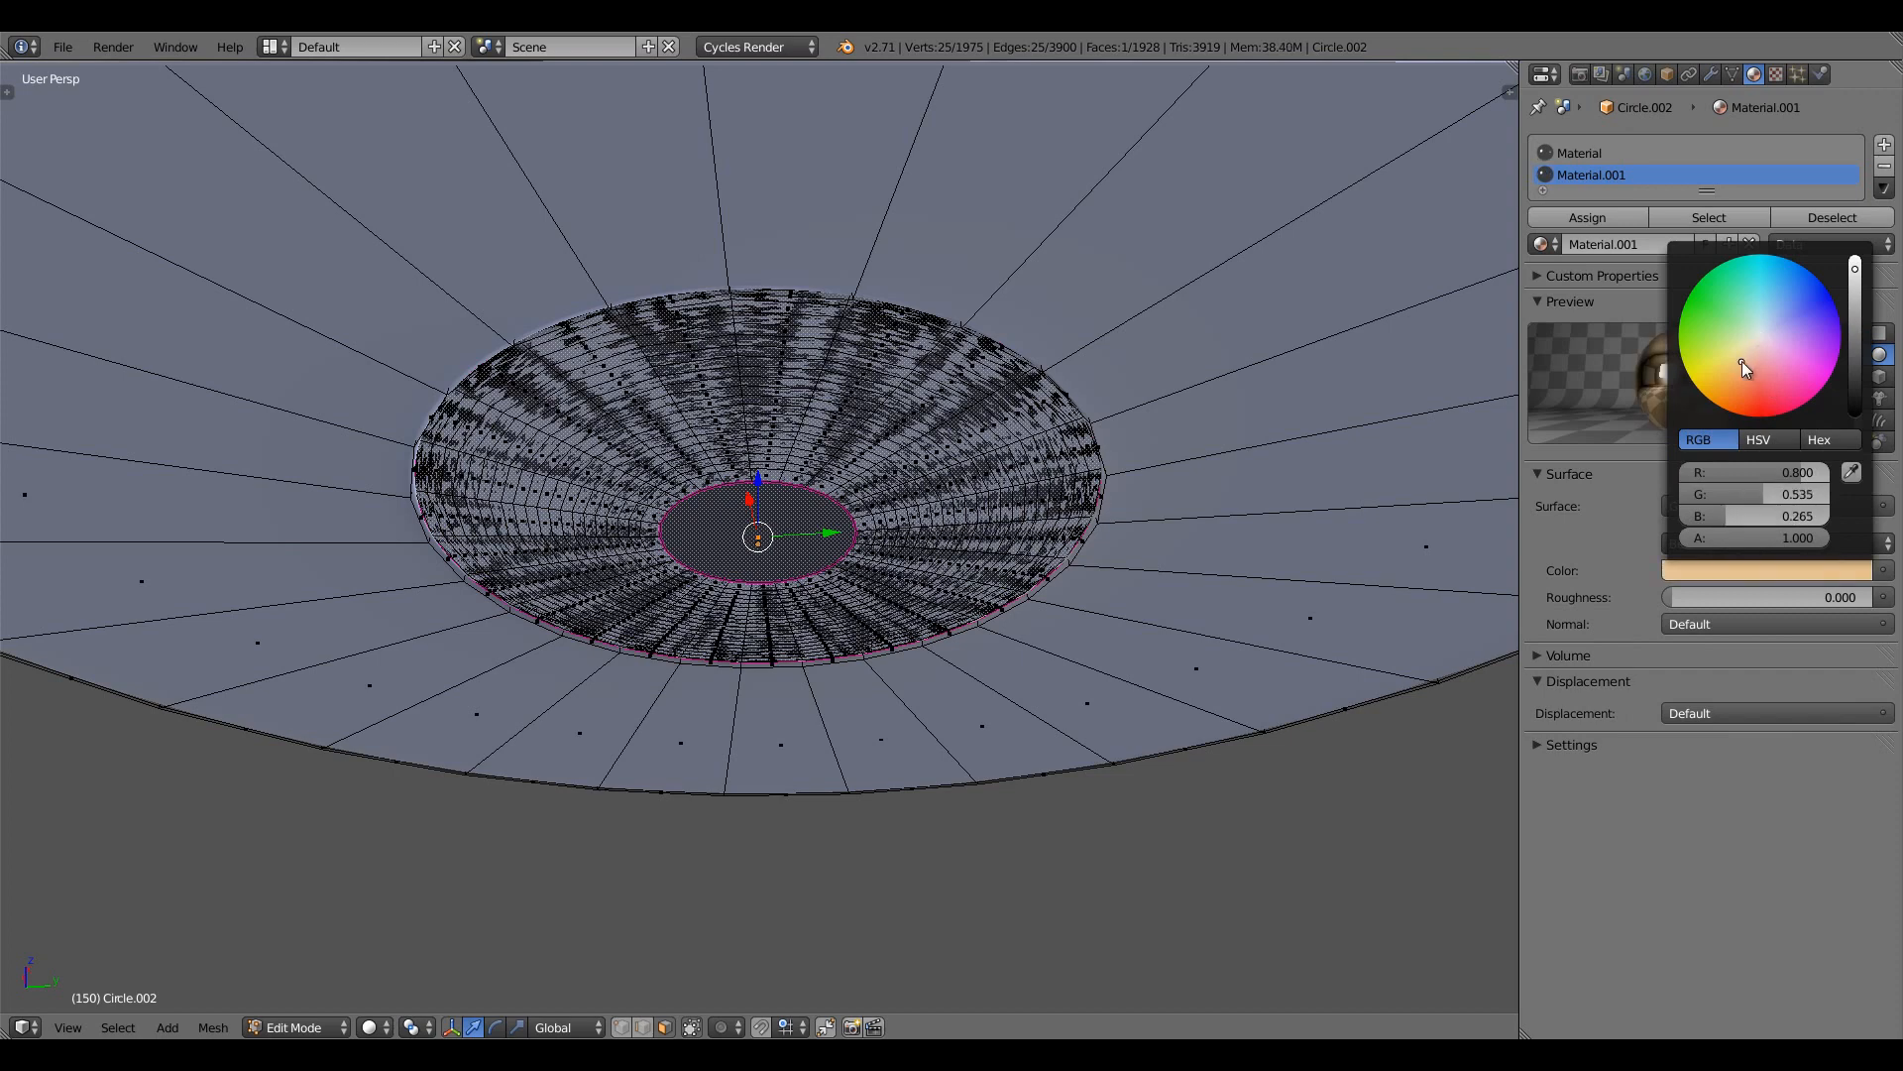
left_click(1794, 600)
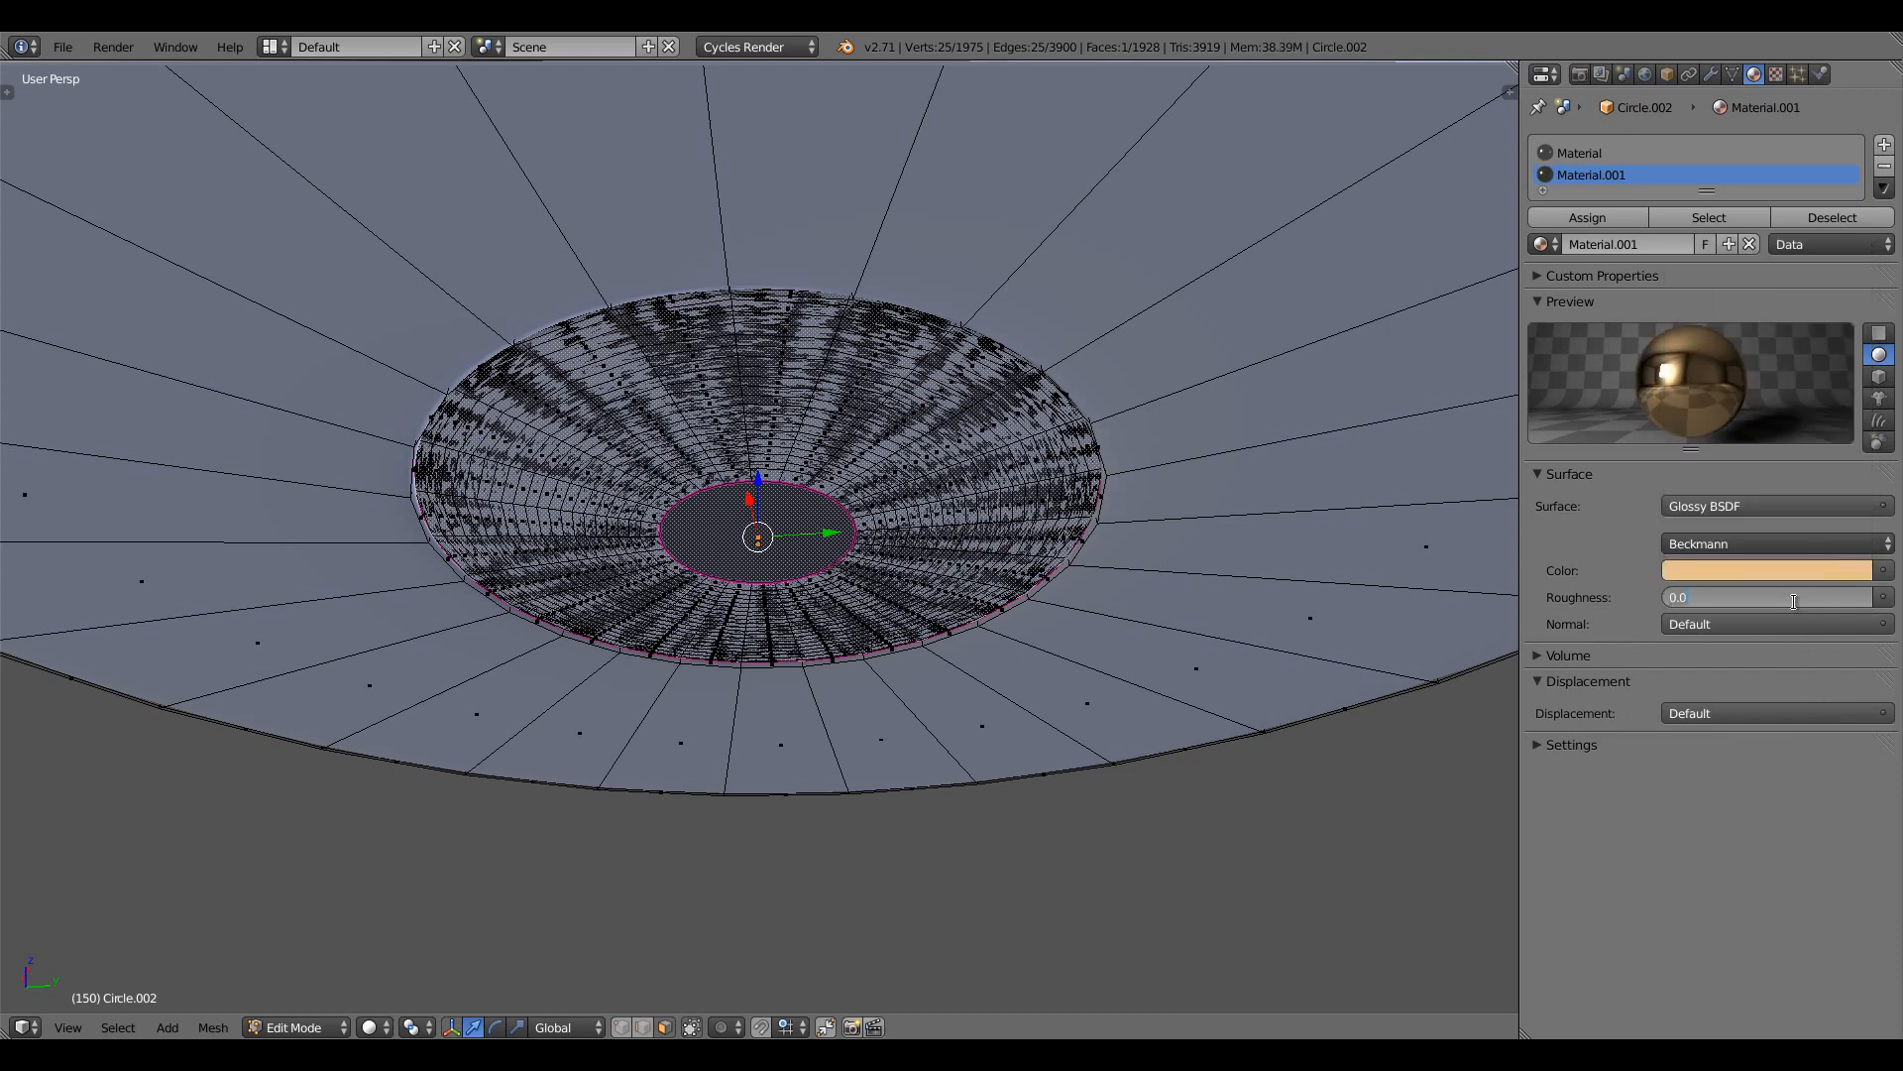
type("0.025")
key("Return")
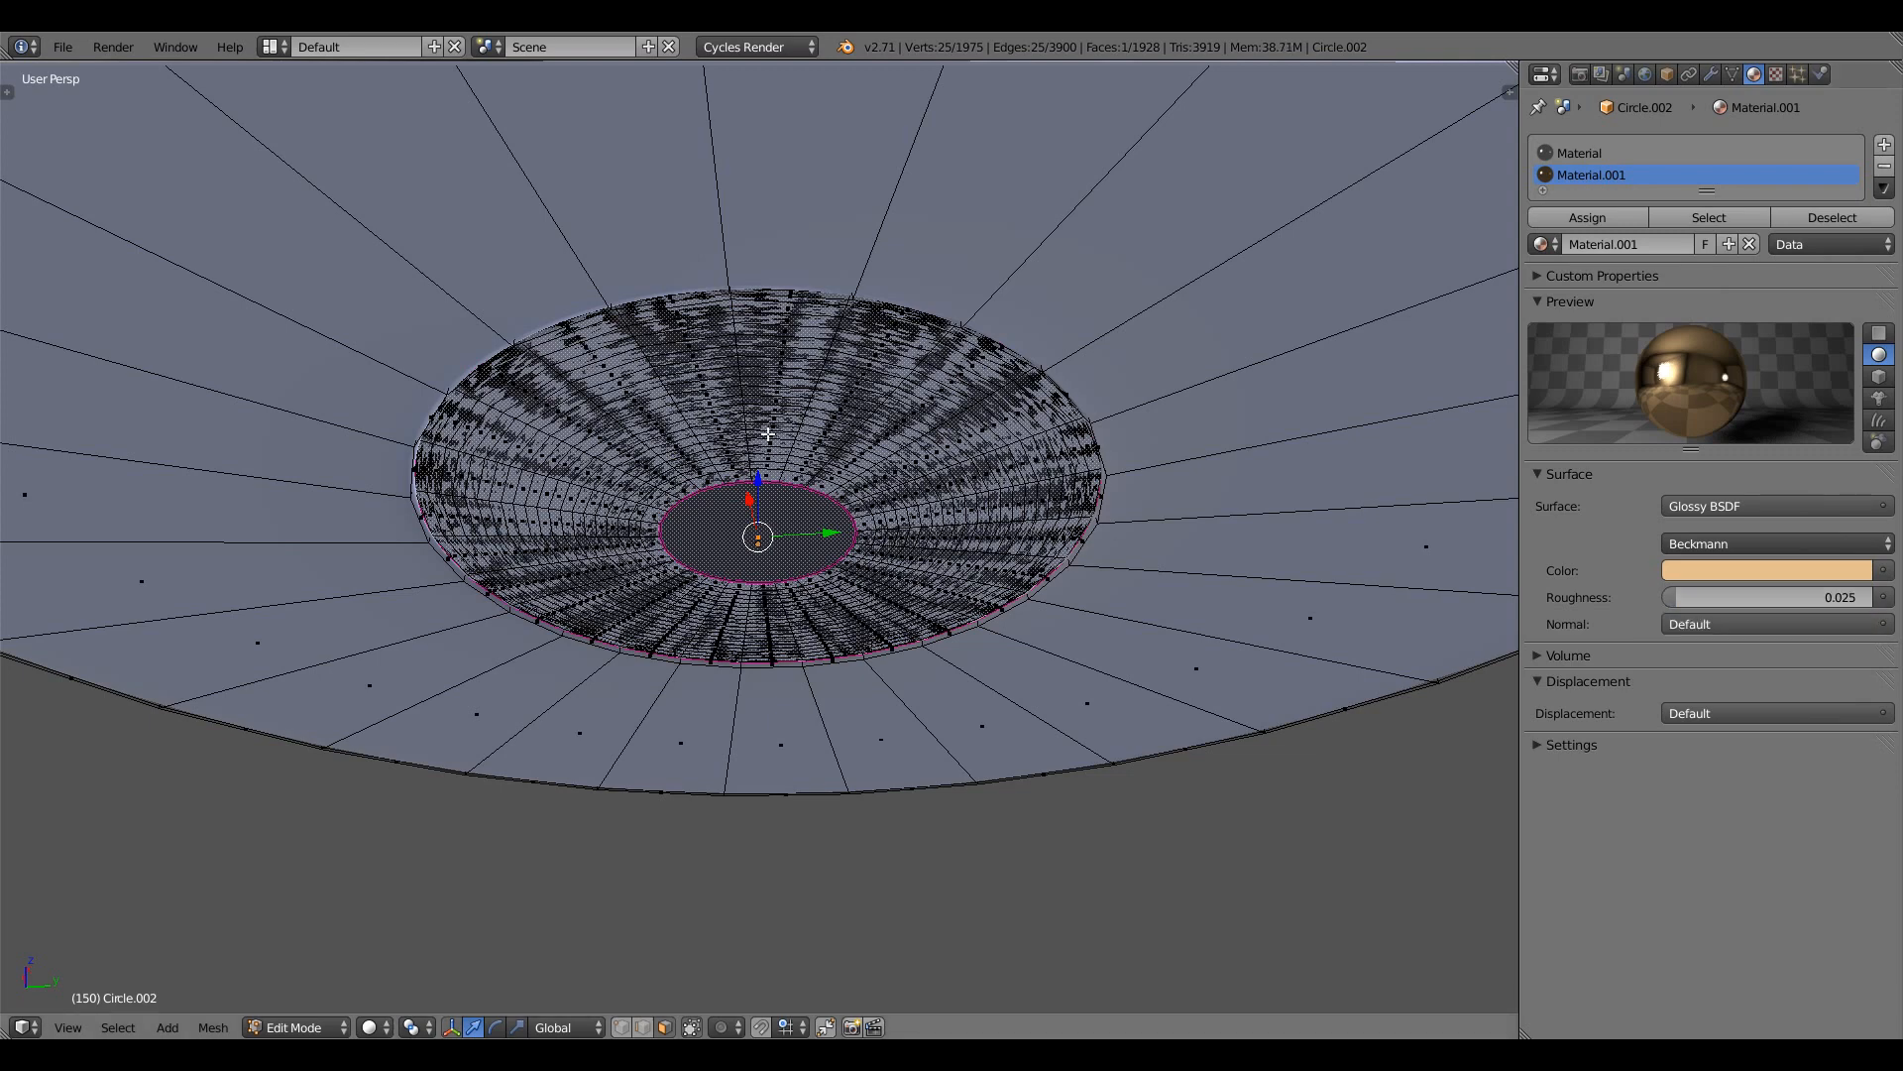
Leave mesh editing and match the new material's viewport color to its tan glossy color by sampling it
middle_click_drag(896, 512, 881, 481)
key("Tab")
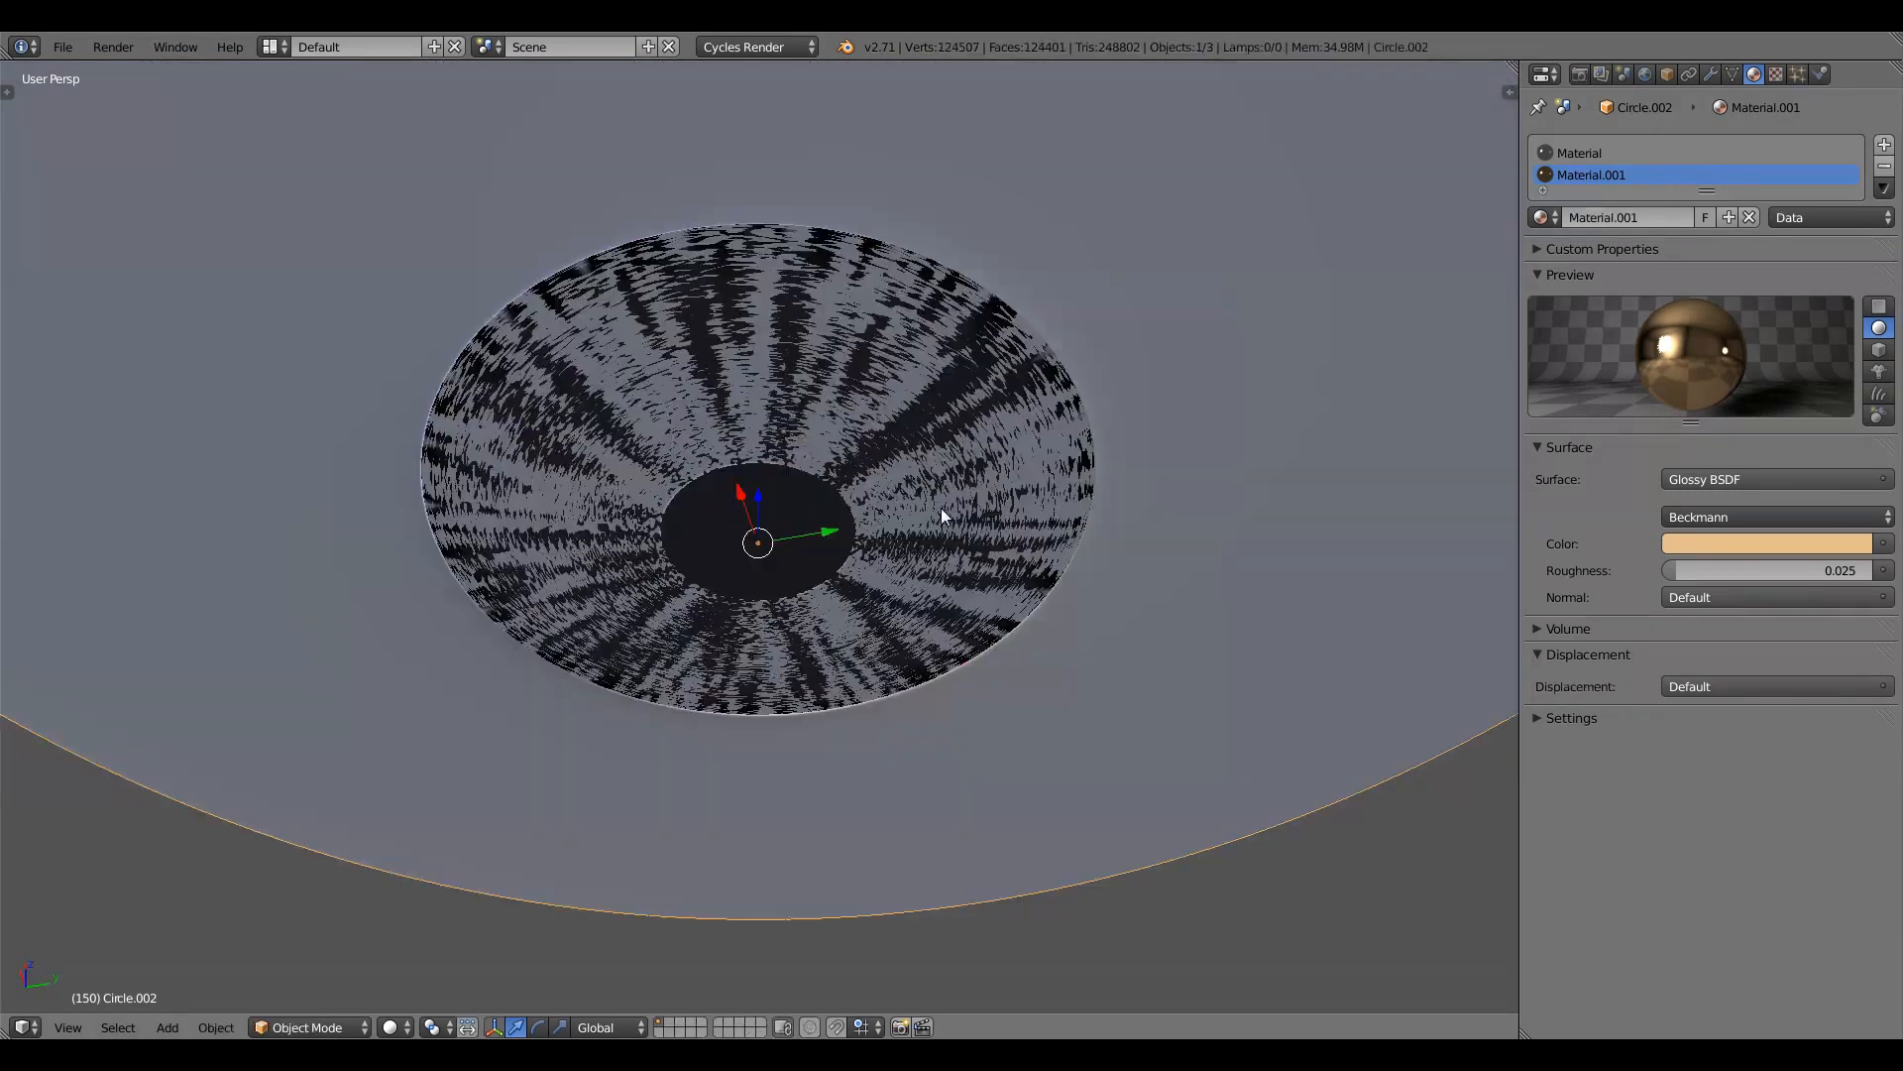
left_click(1578, 719)
left_click(1651, 767)
left_click(1684, 696)
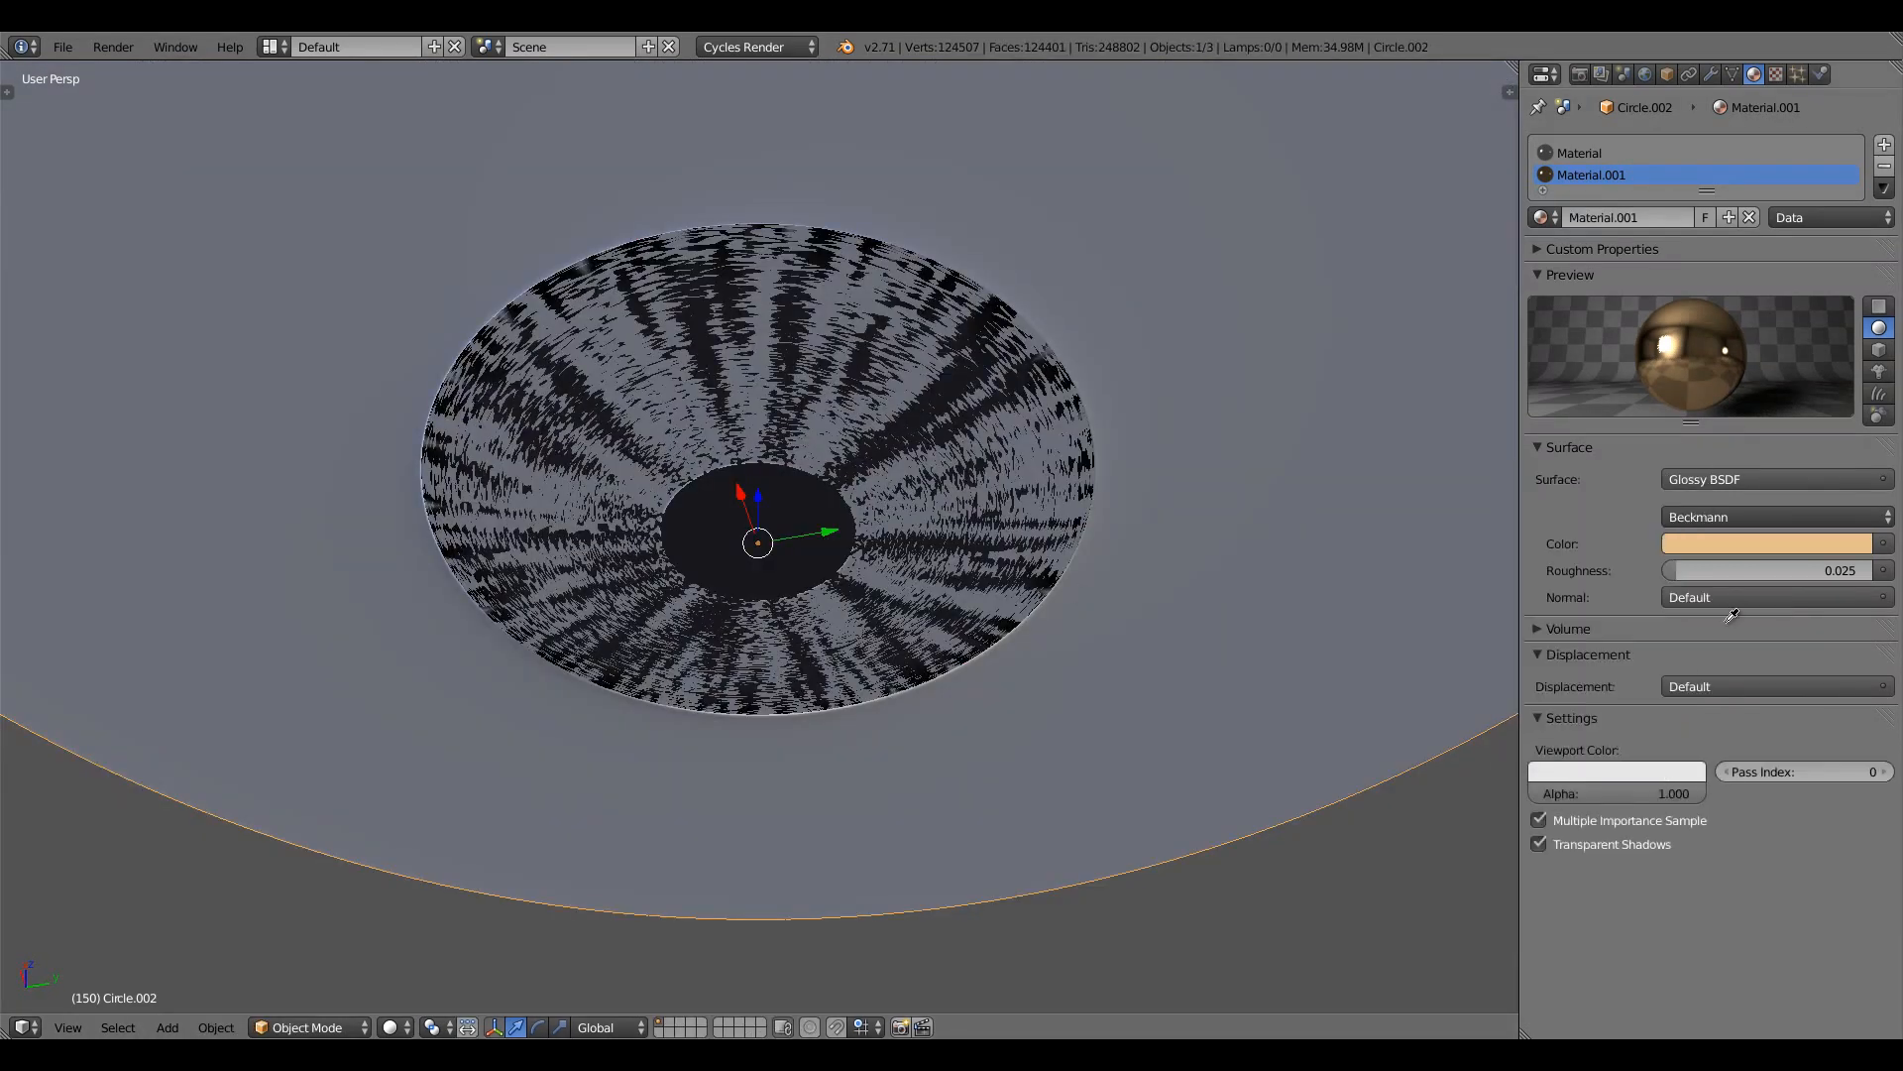
left_click(1748, 543)
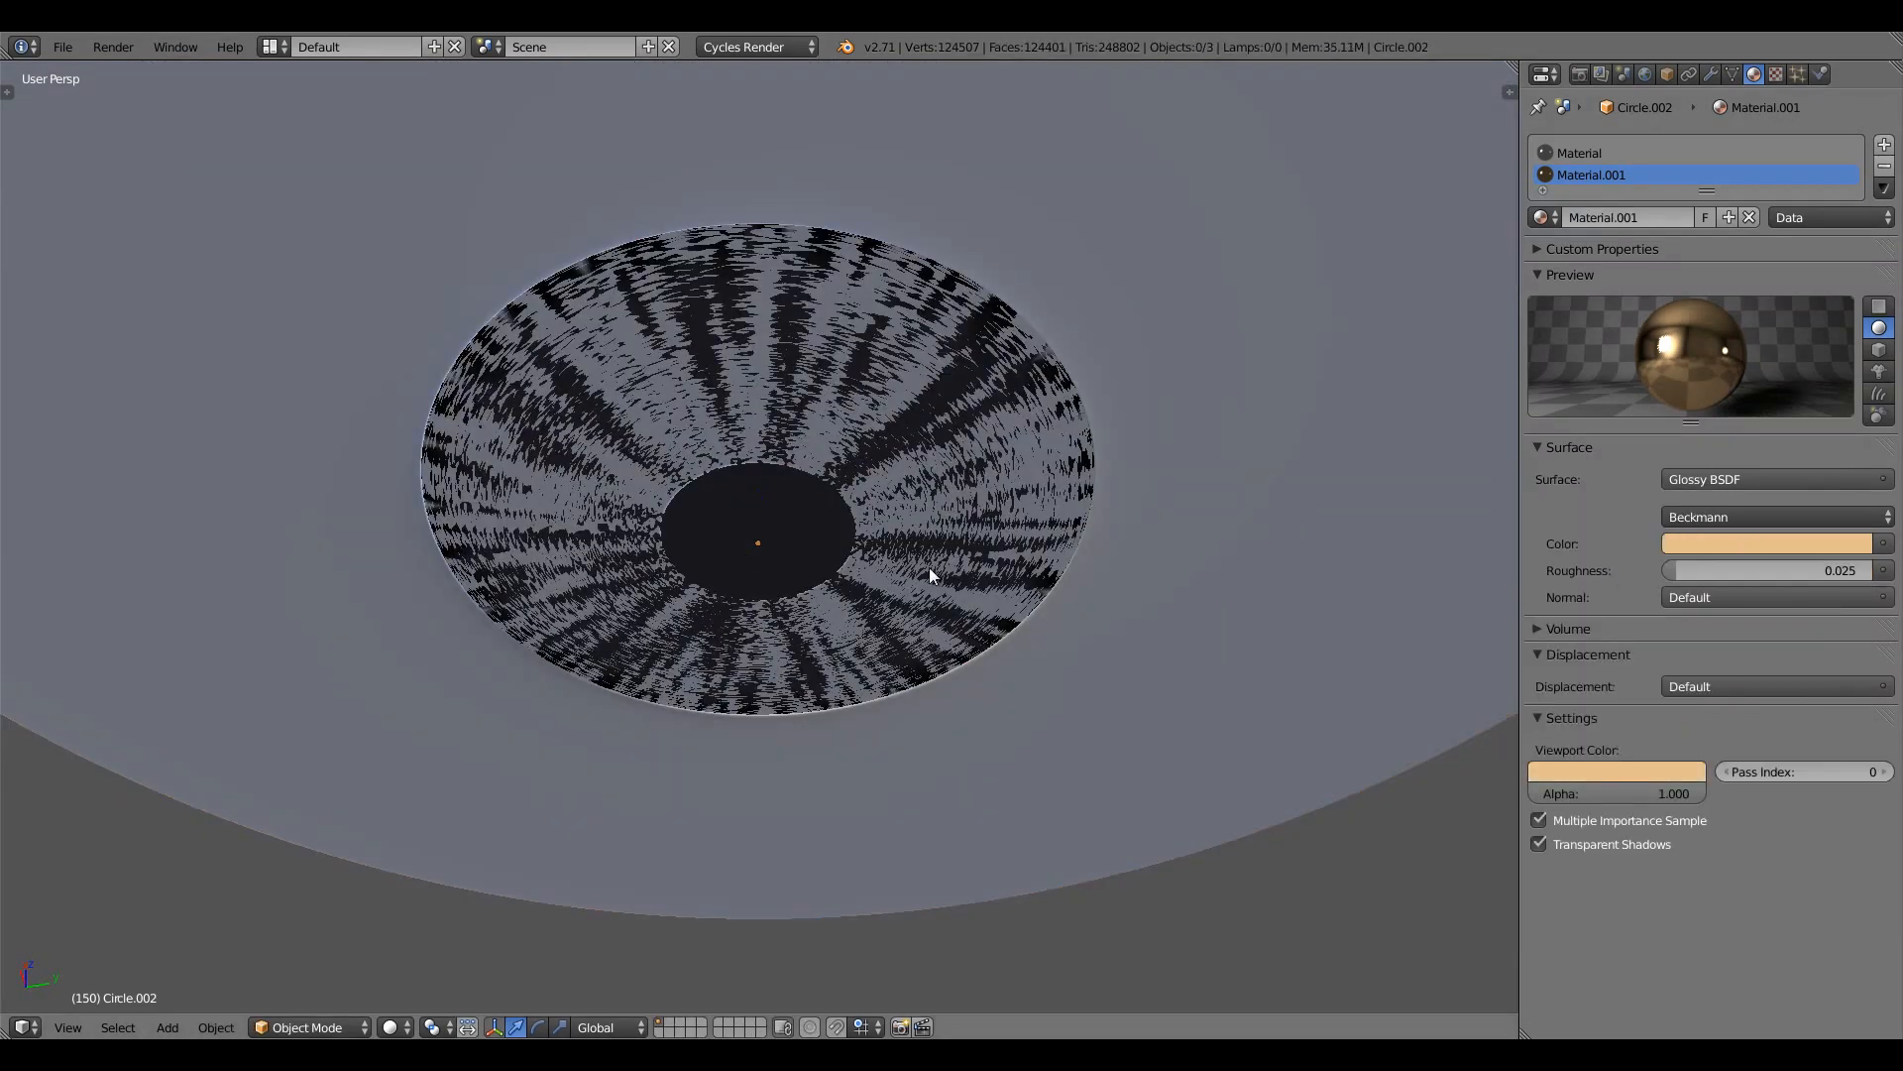
key("Tab")
scroll(777, 538, "up", 3)
key("g")
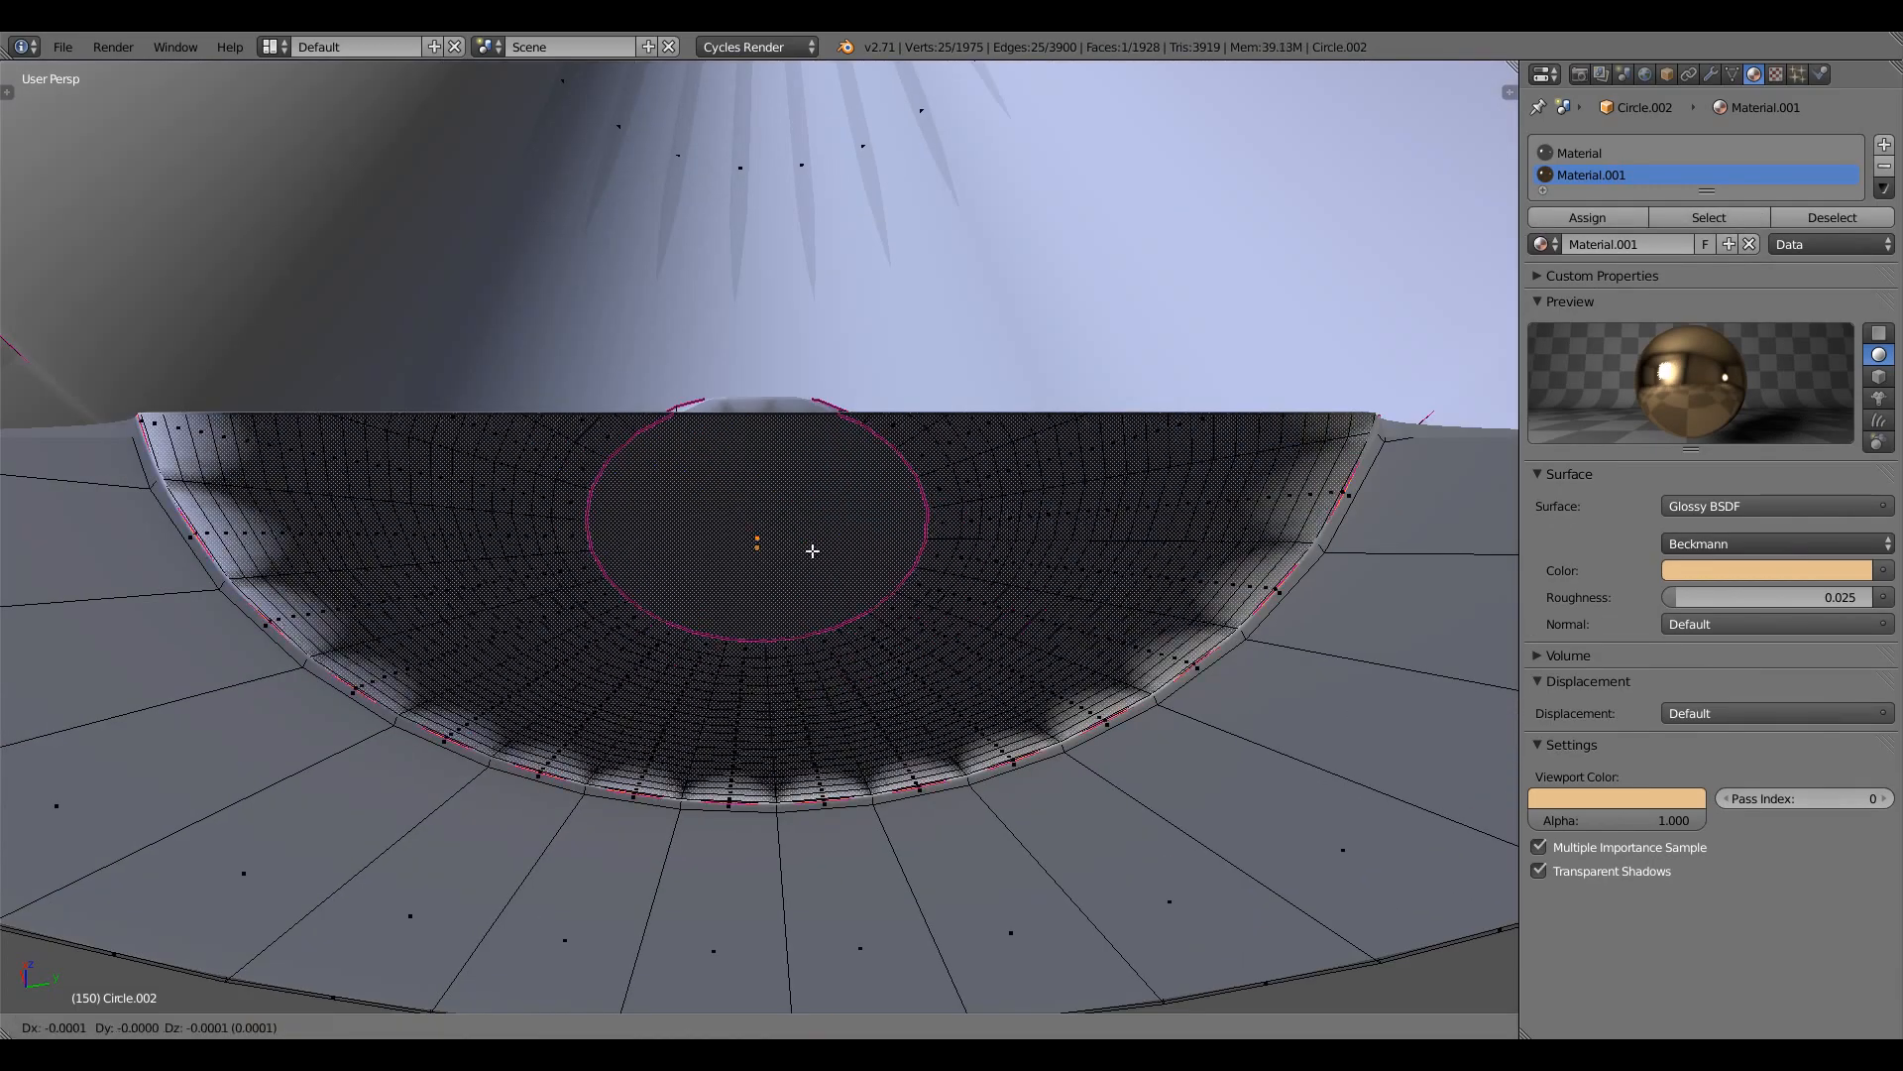
key("z")
right_click(800, 677)
middle_click_drag(800, 677, 798, 518)
scroll(799, 559, "down", 2)
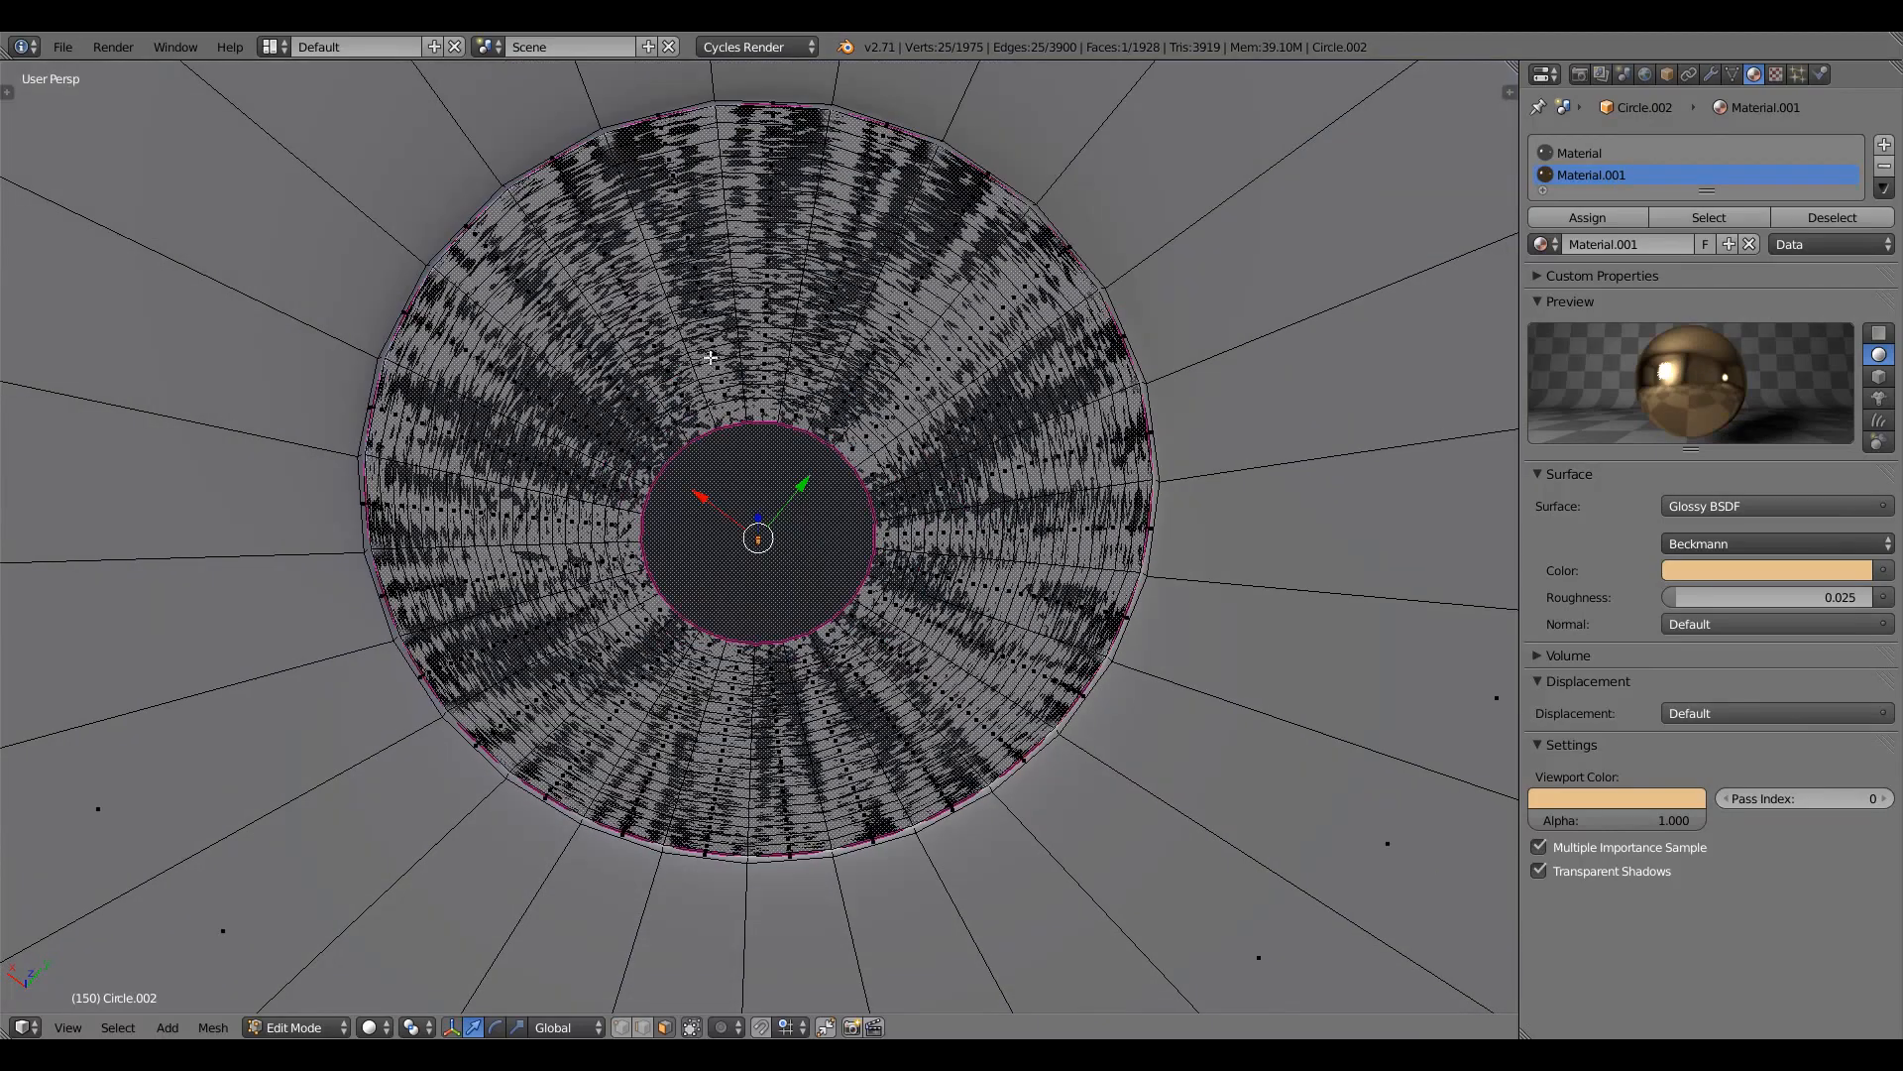
middle_click_drag(906, 508, 873, 635)
key("g")
key("z")
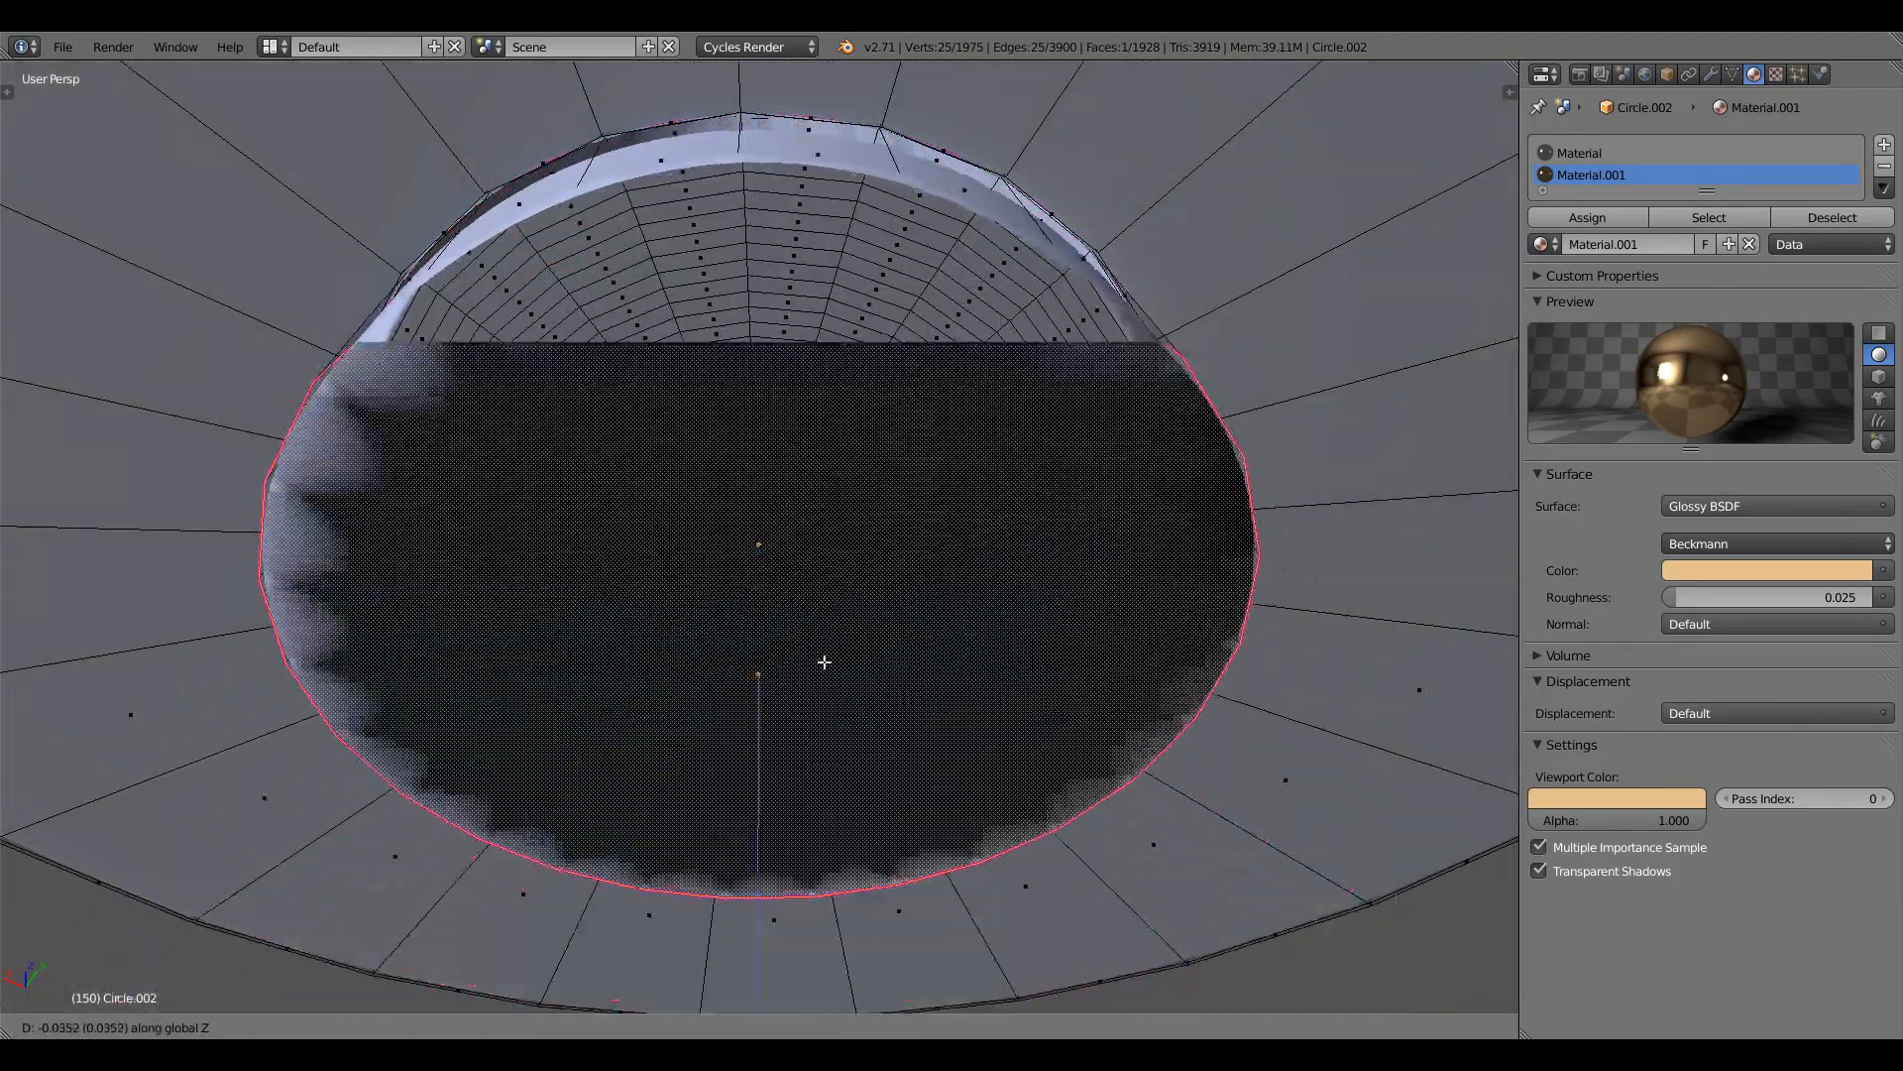
right_click(827, 604)
key("Tab")
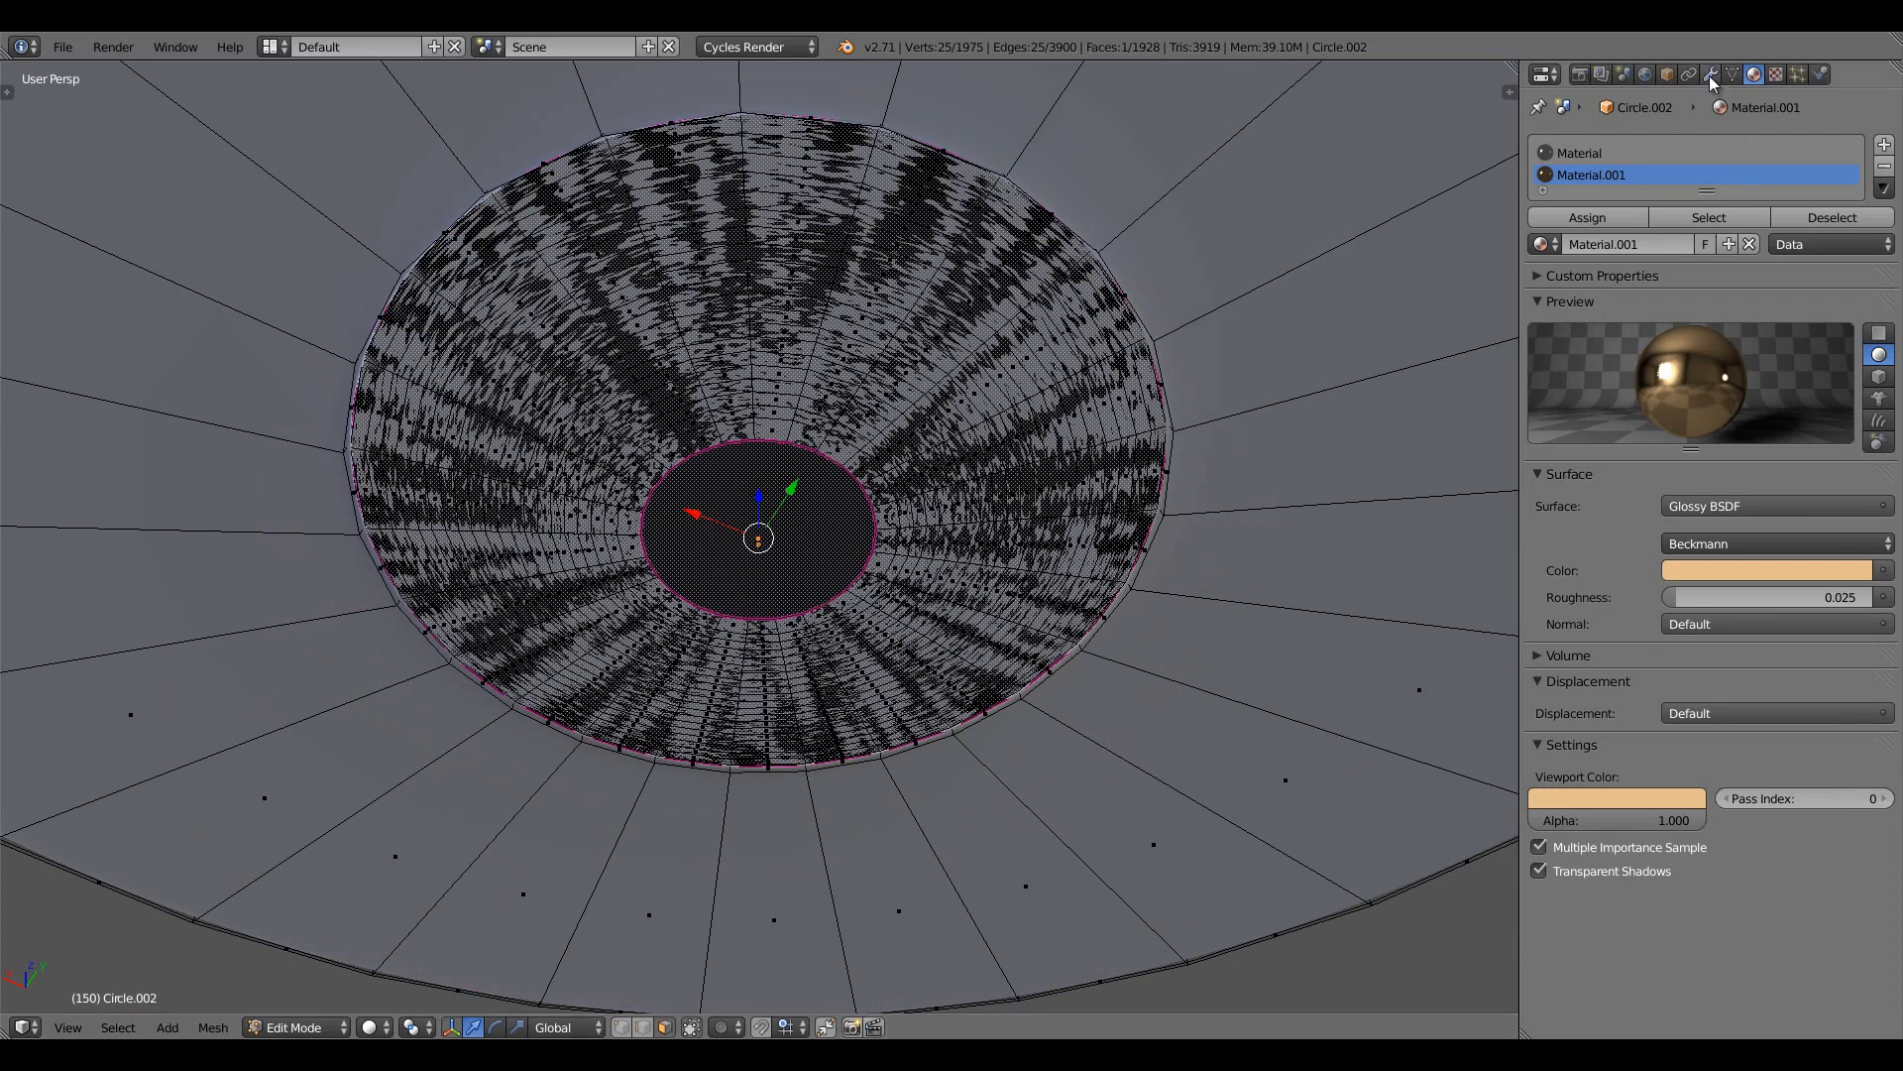
Try removing the bullet's Subsurf modifier, and undo the removal
left_click(1710, 74)
left_click(1879, 179)
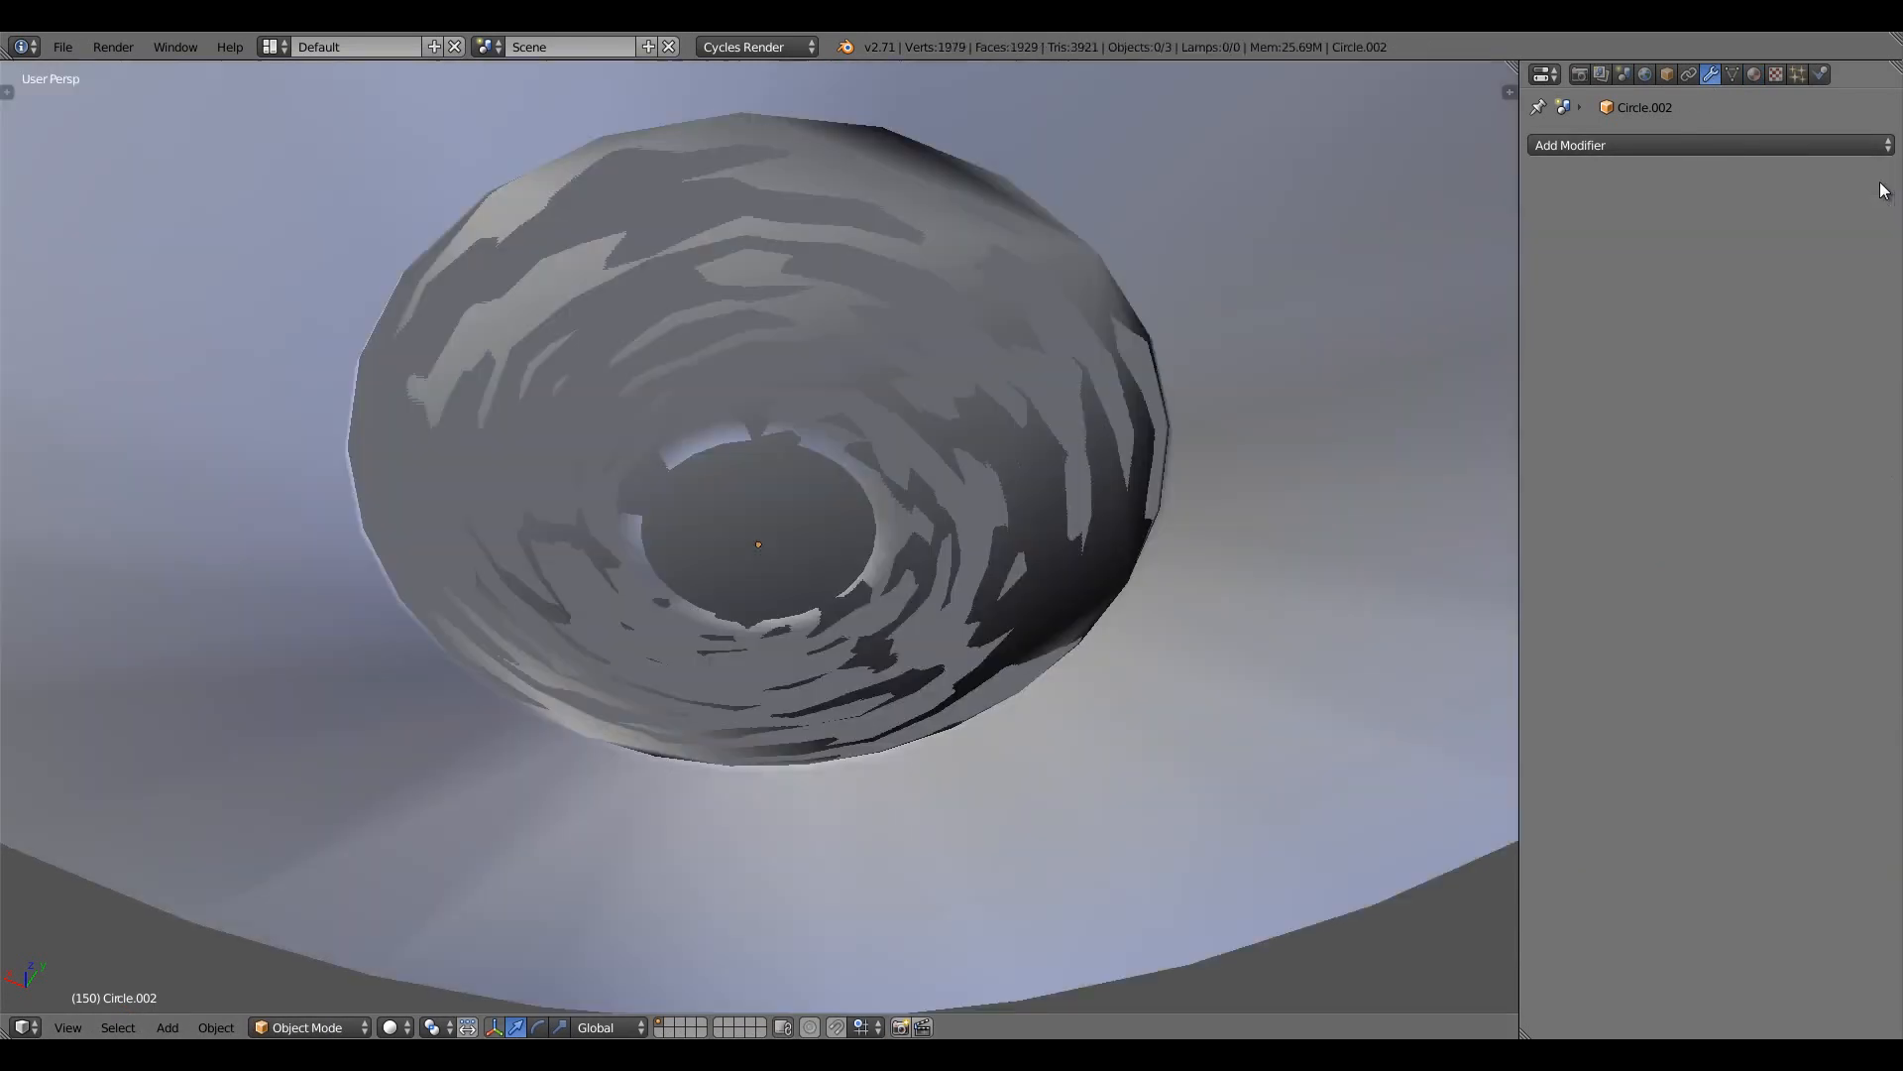
key("ctrl+z")
key("ctrl+z")
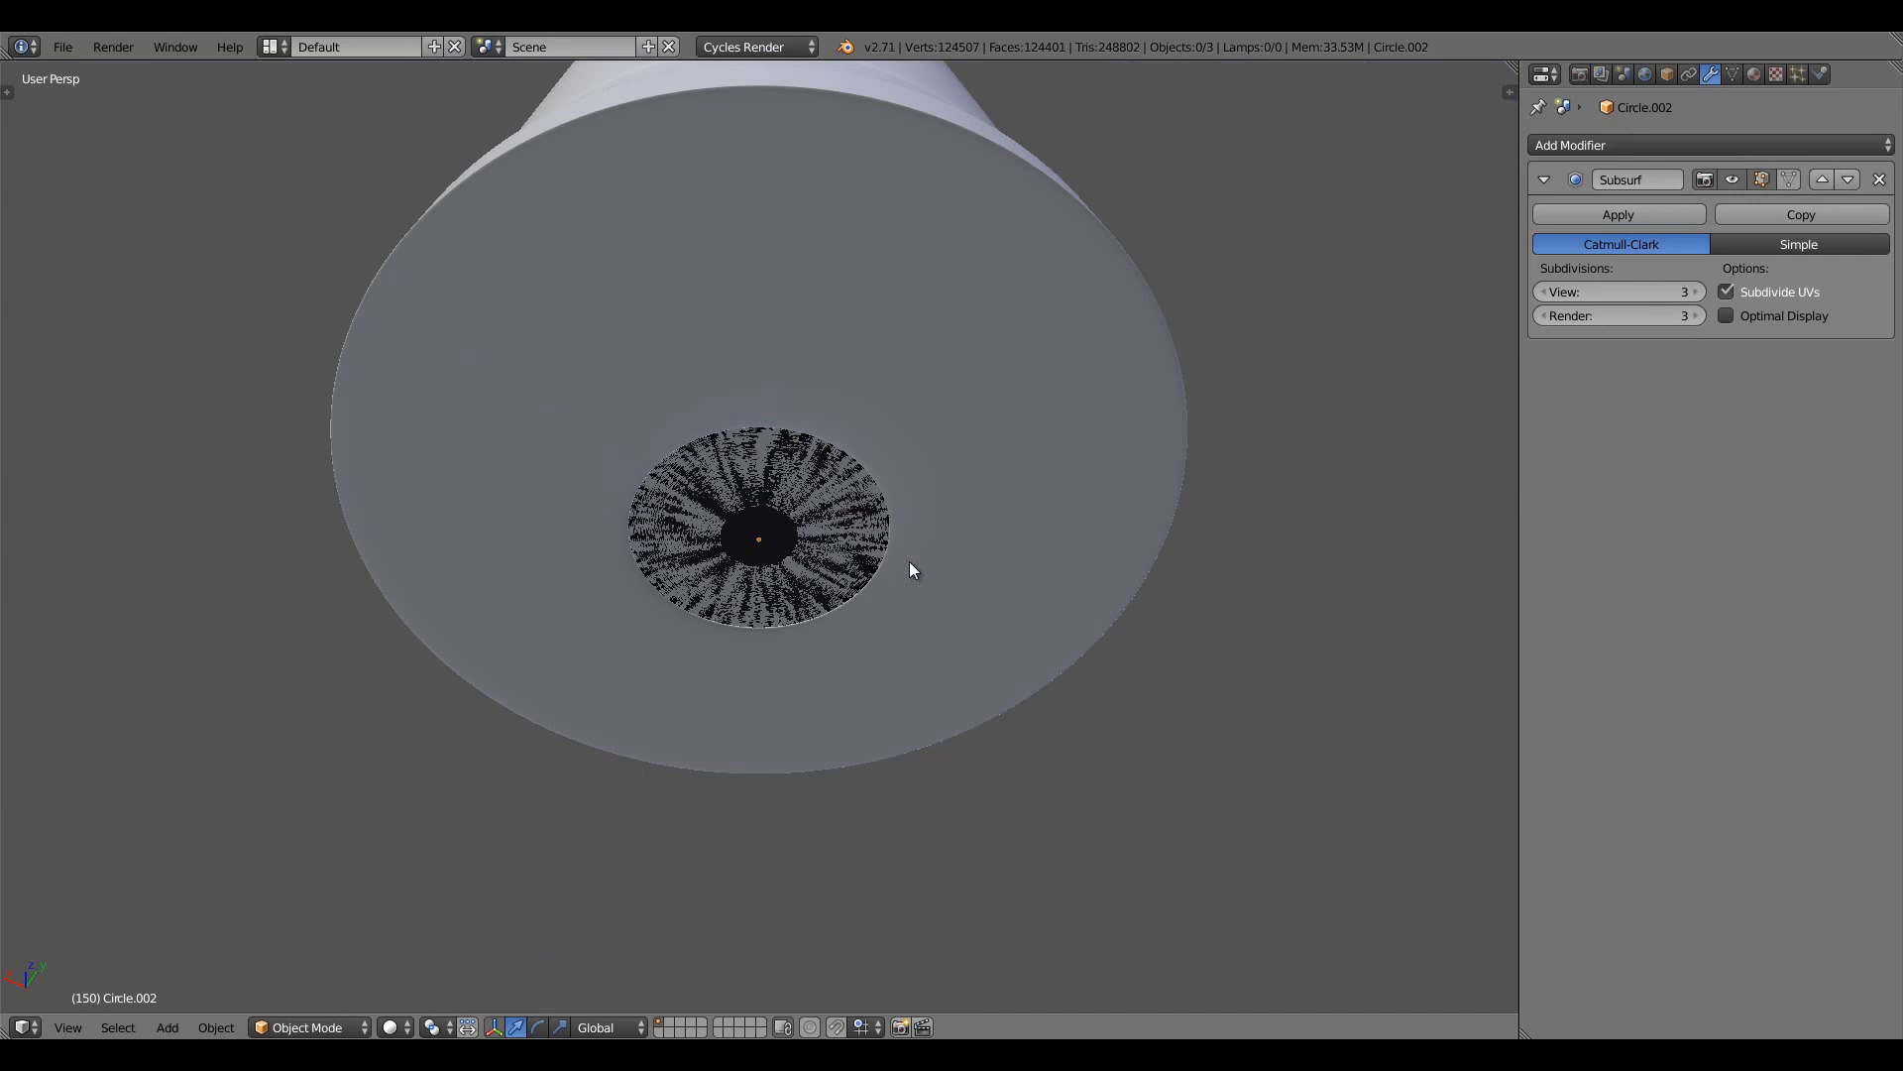
Examine the bullet's base in rendered shading and return to solid shading for a closer look
left_click(396, 1025)
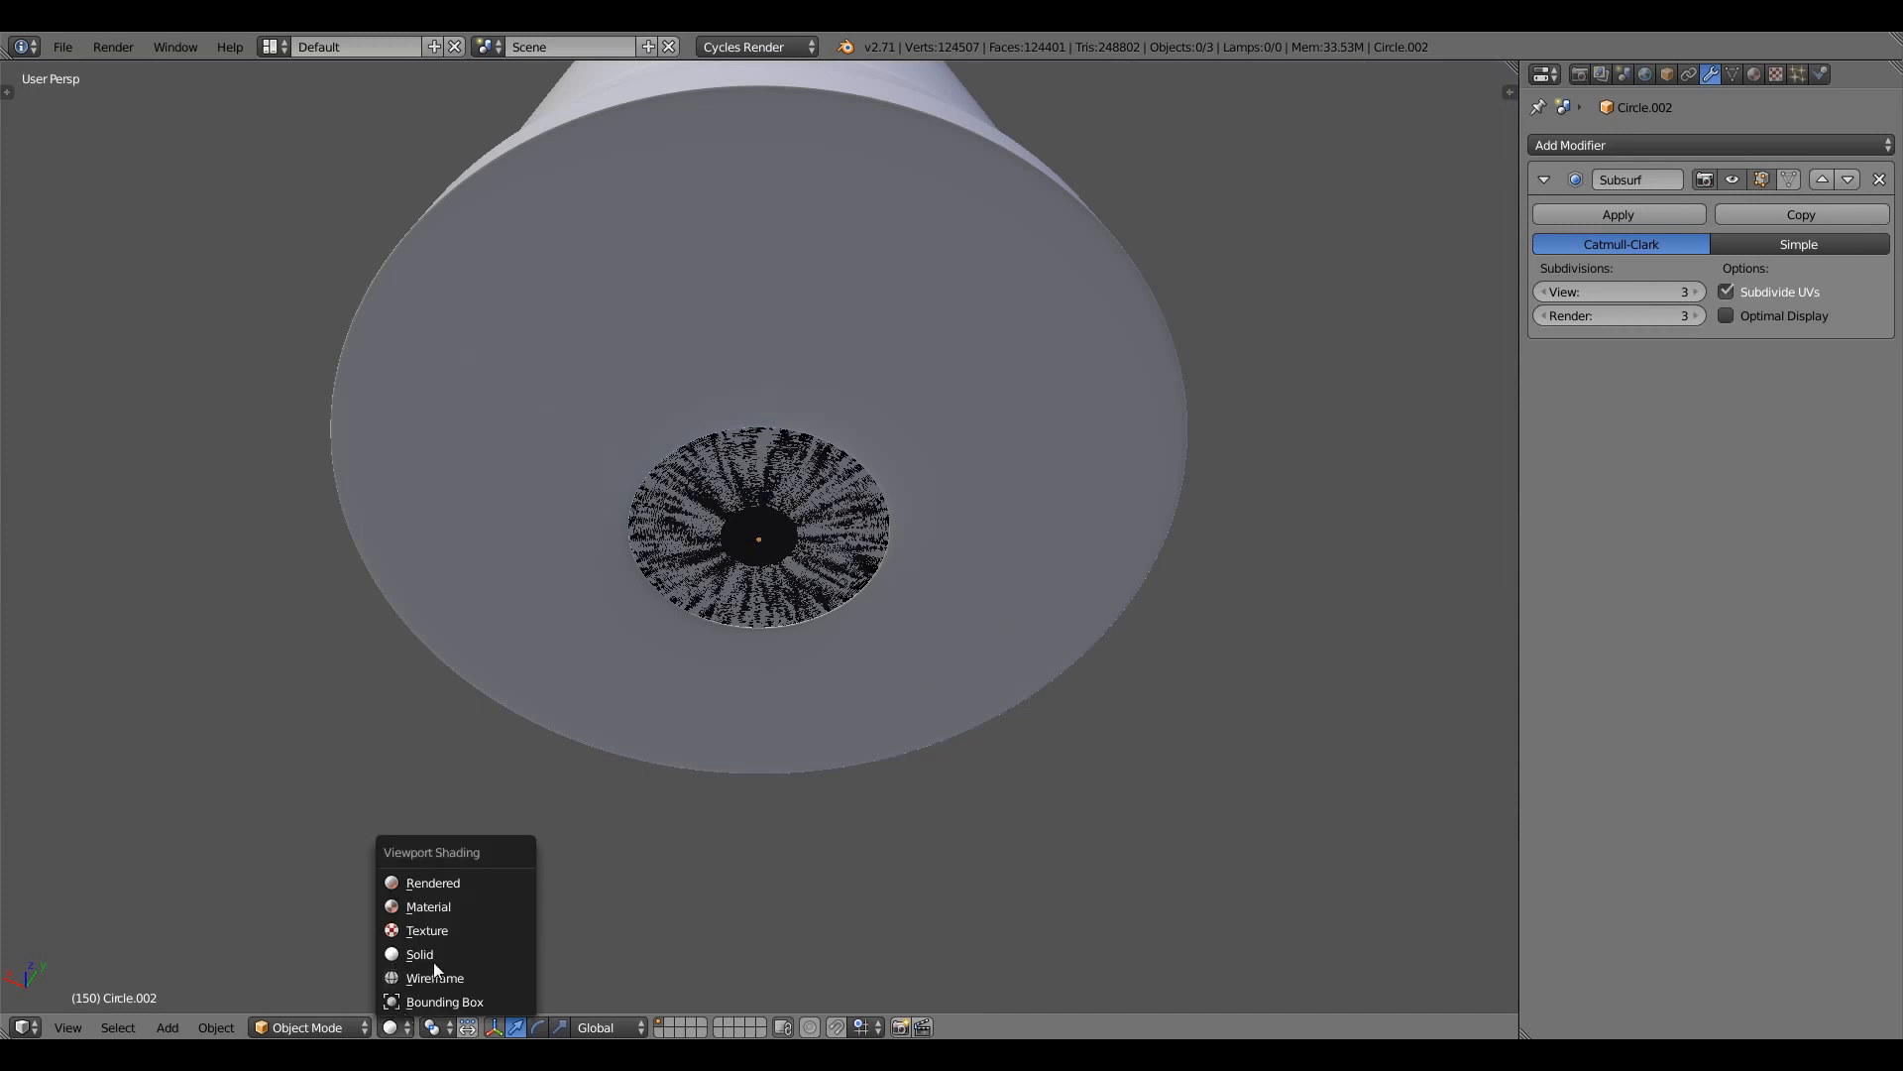
left_click(462, 882)
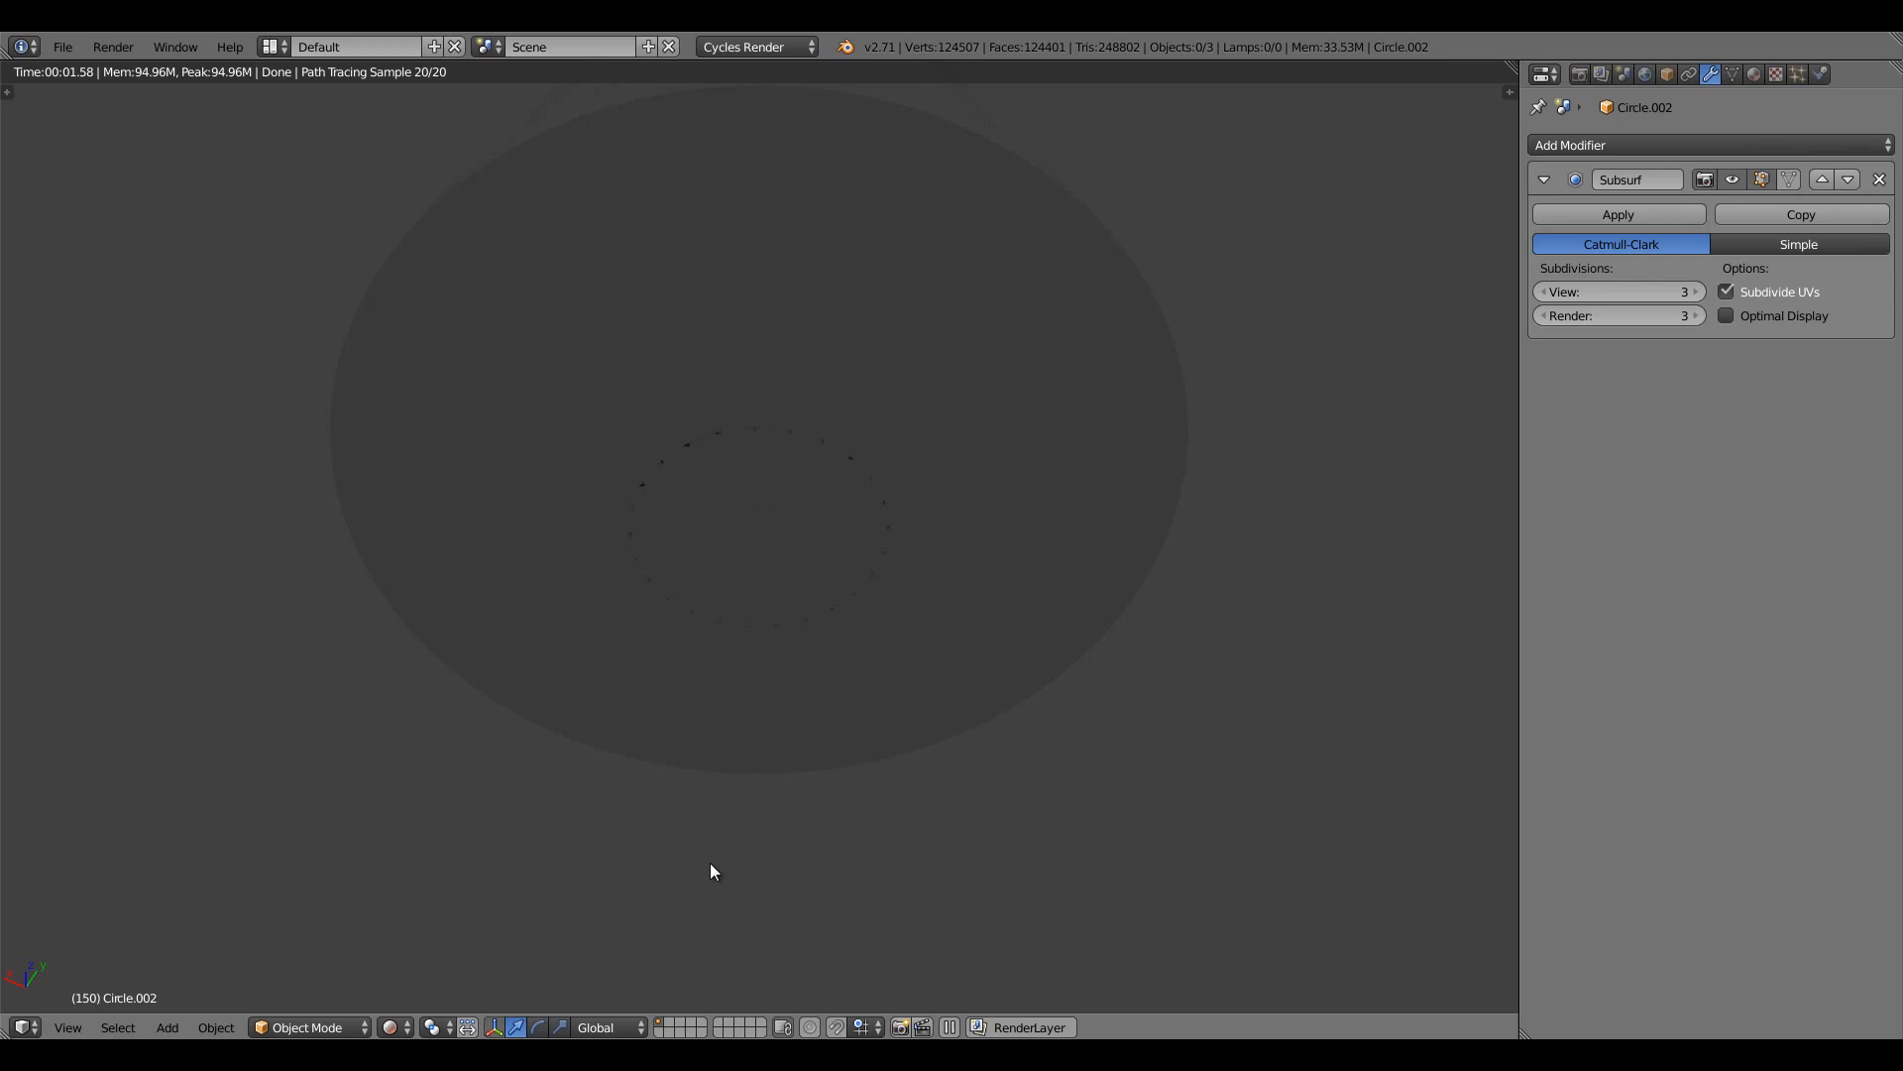
key("shift+z")
scroll(769, 589, "up", 3)
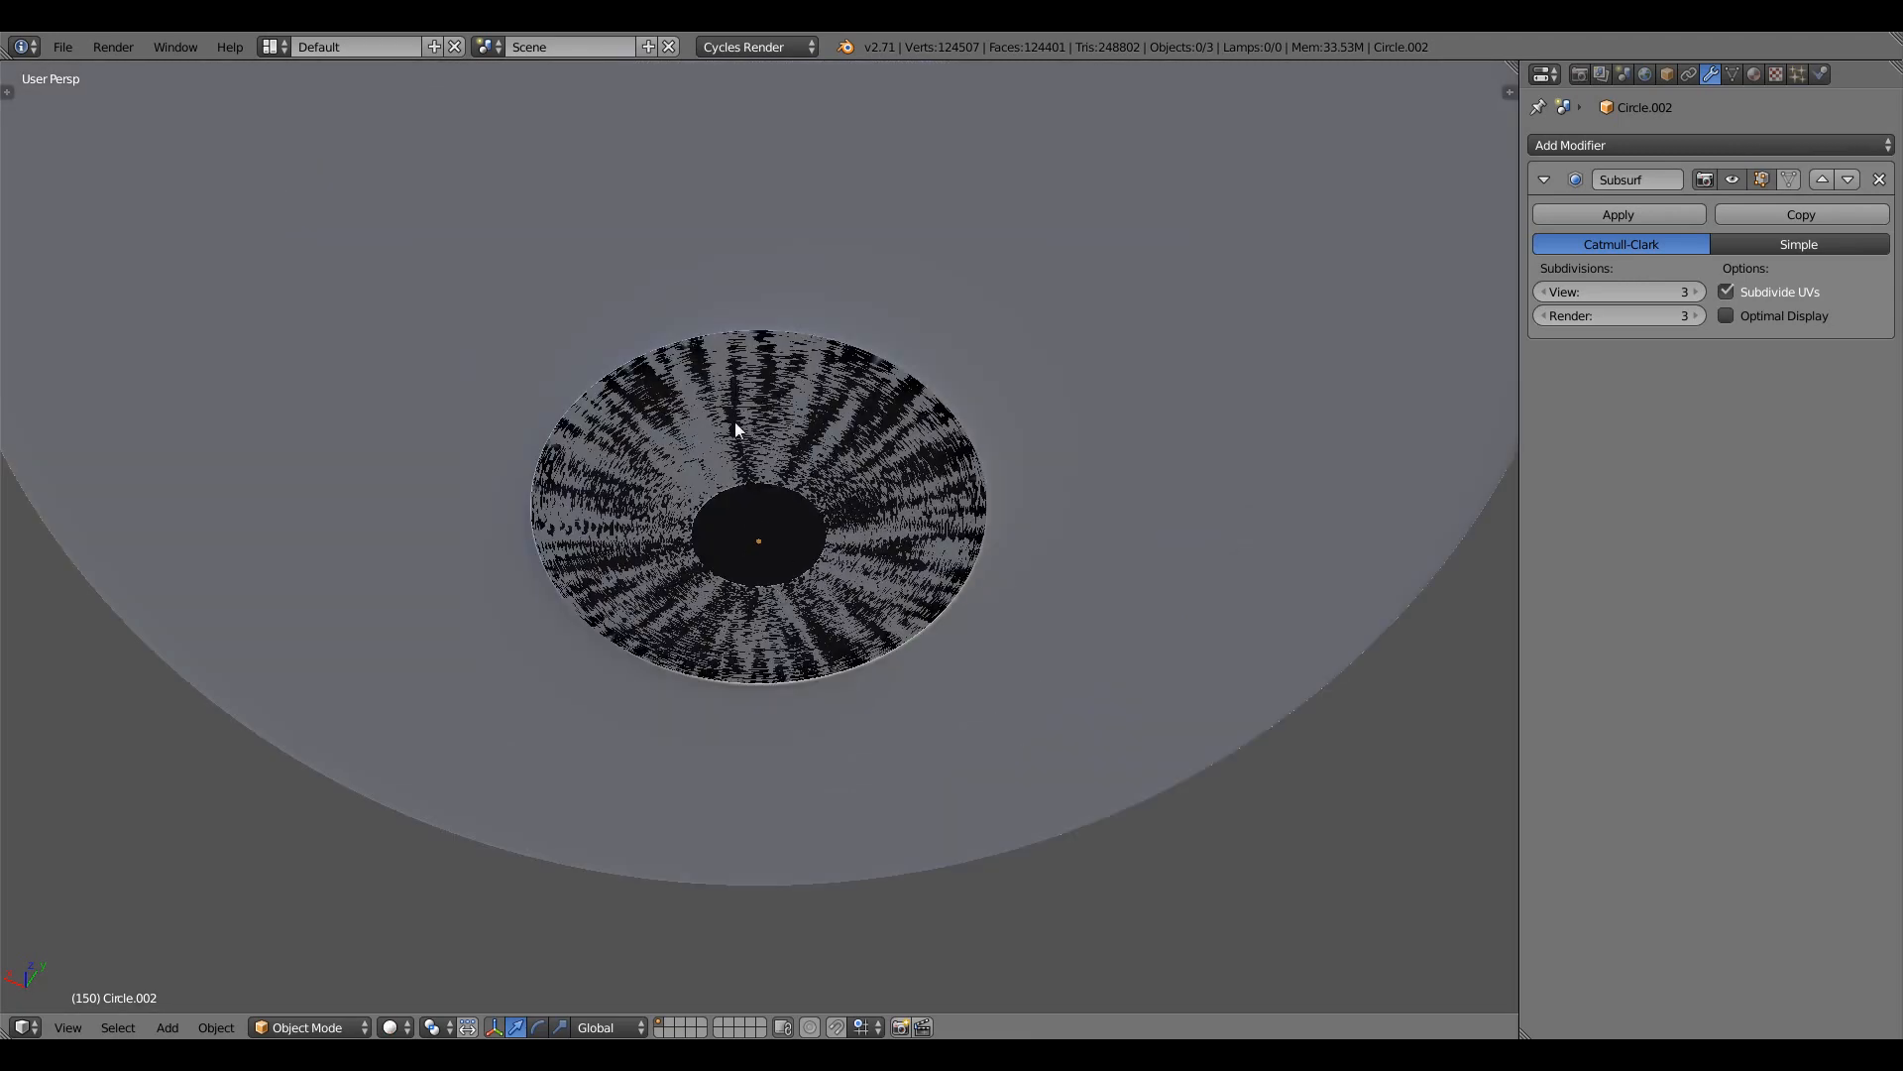
scroll(1145, 604, "down", 4)
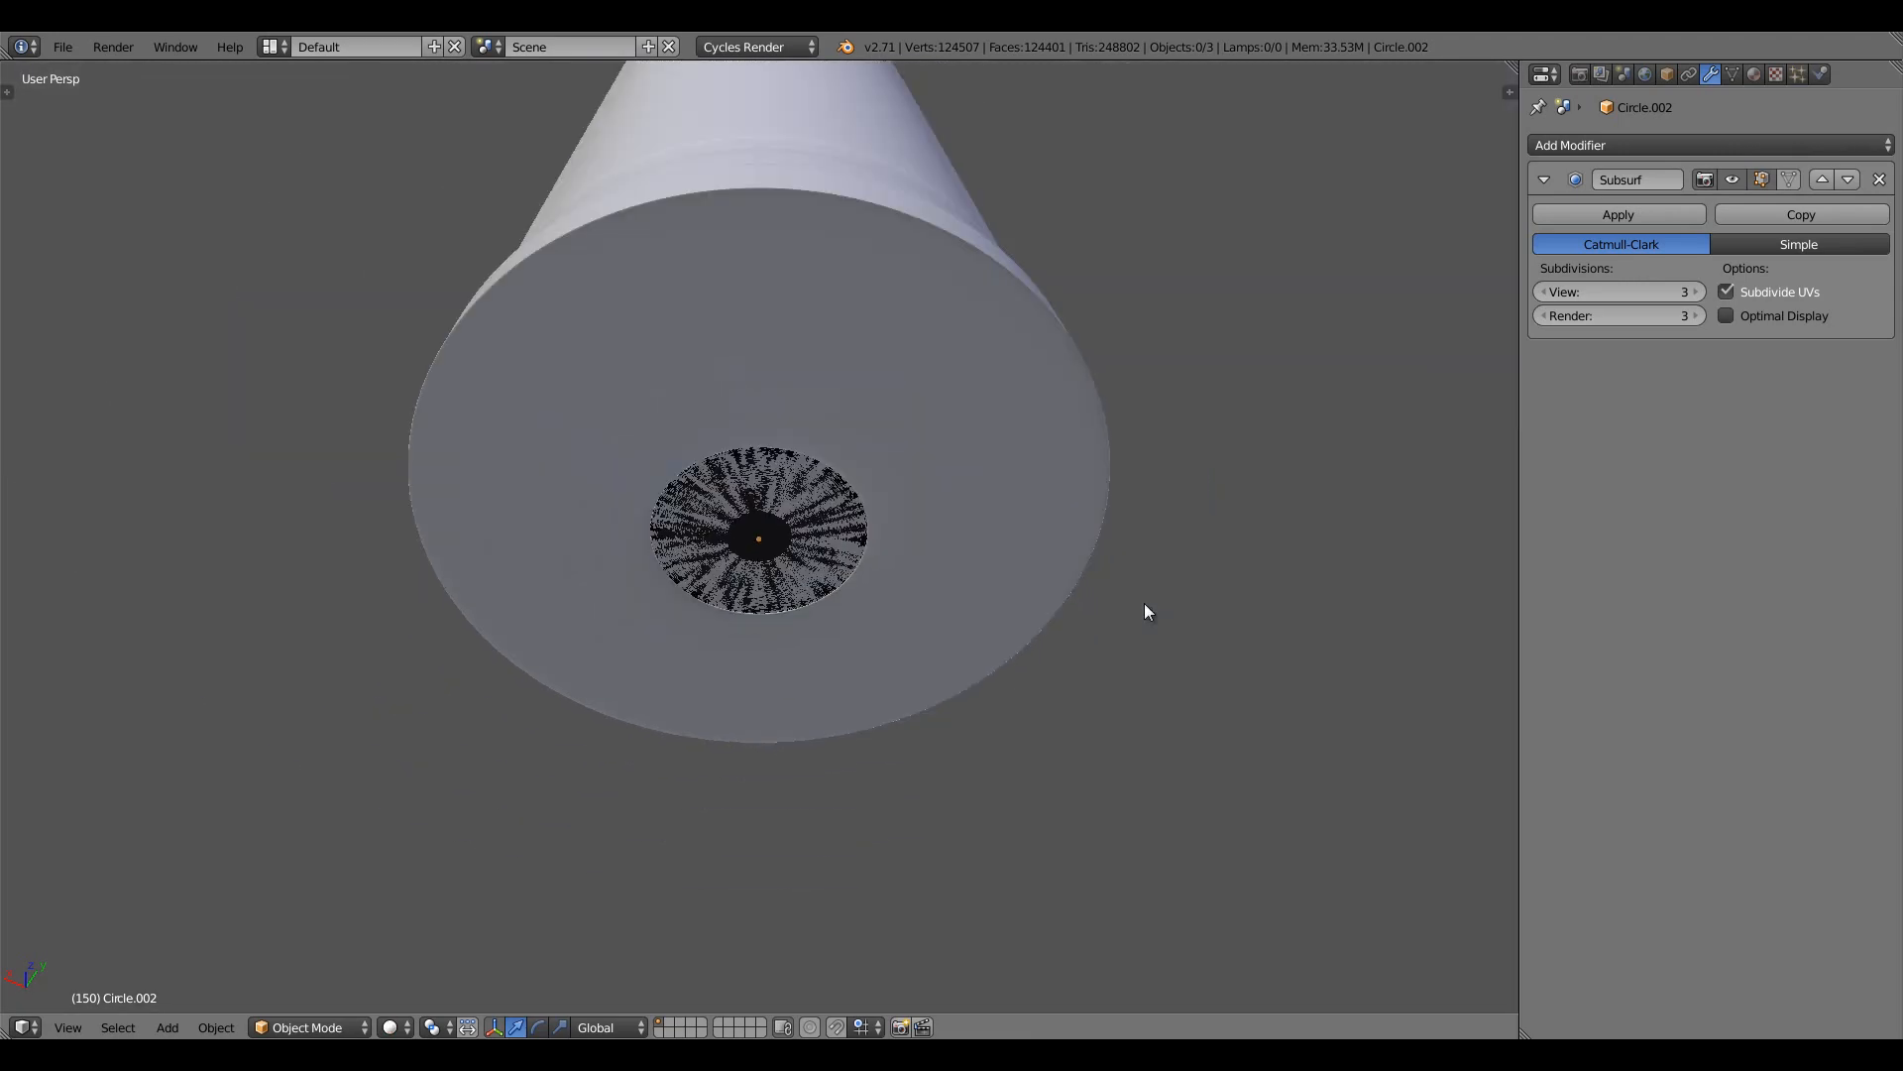
From the bottom view, extrude the bullet base's open edge loop and scale it inward to about 0.1975
key("ctrl+KP_1")
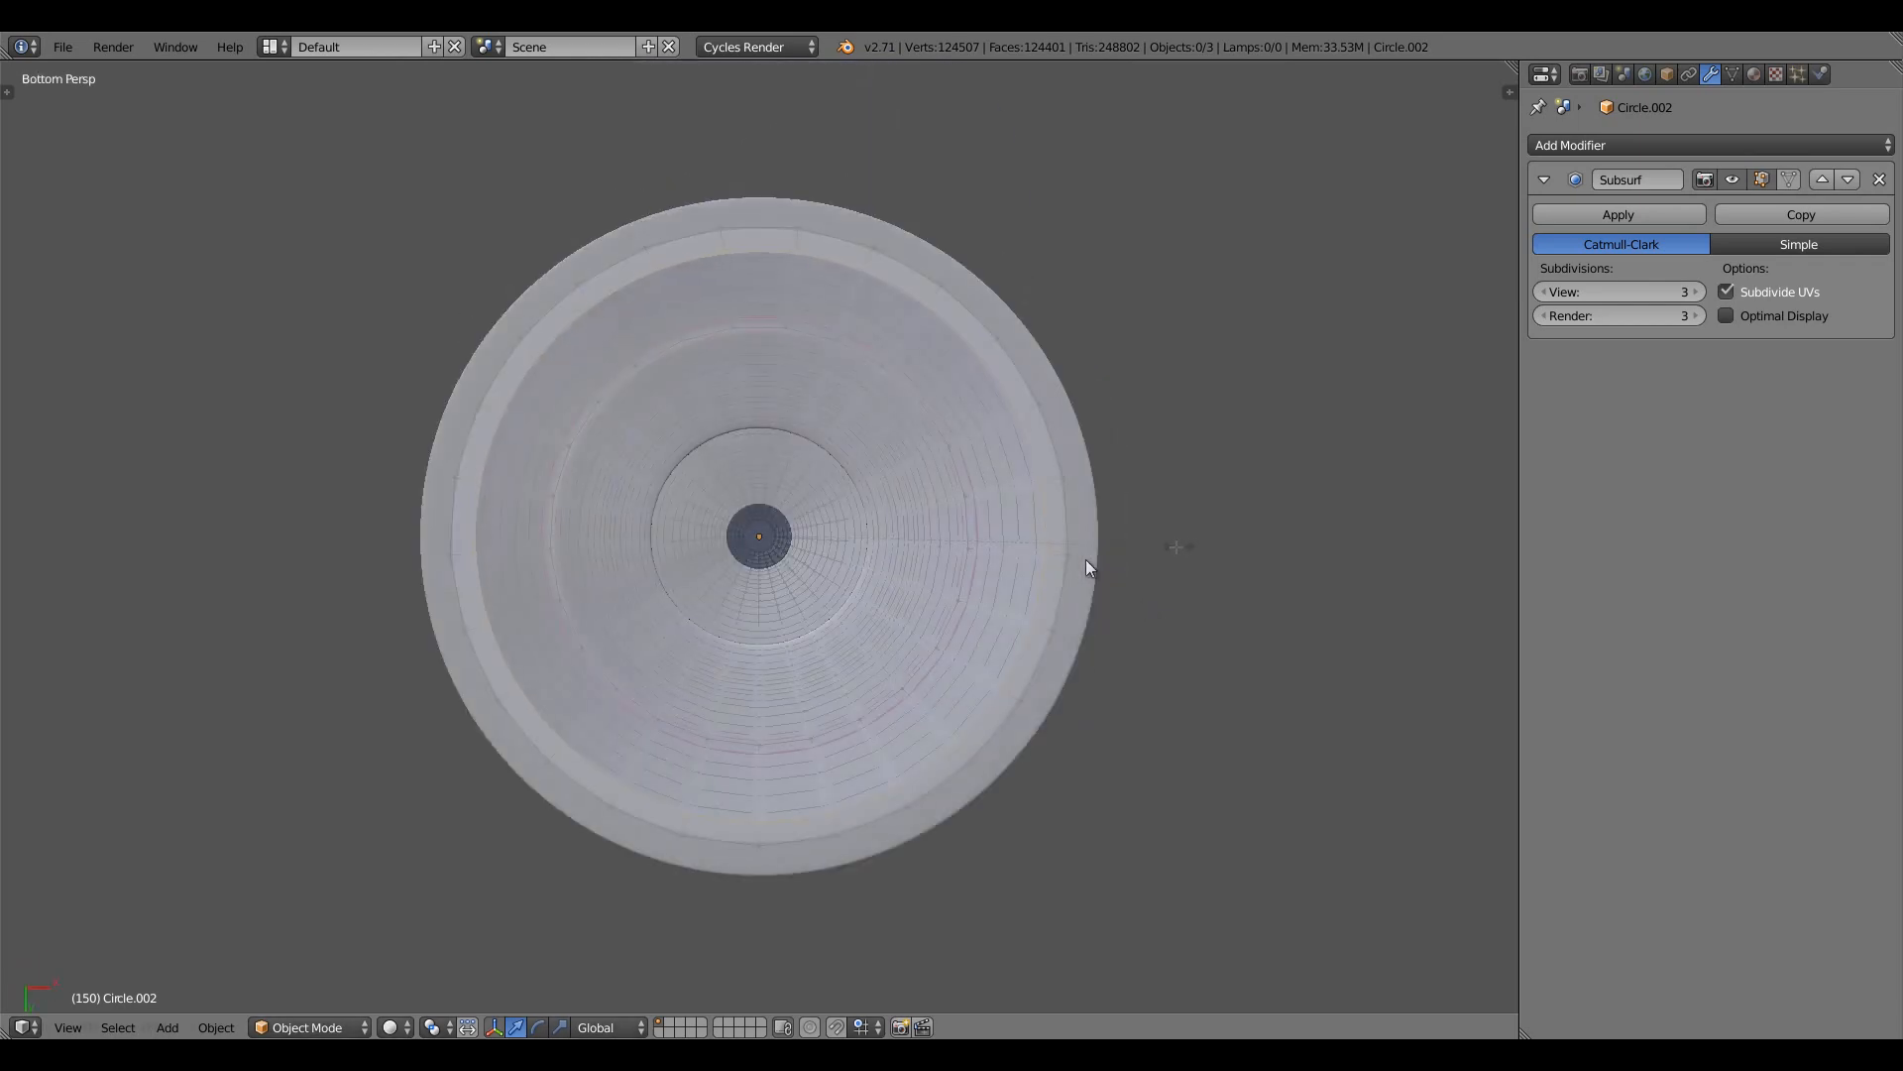
key("Tab")
key("s")
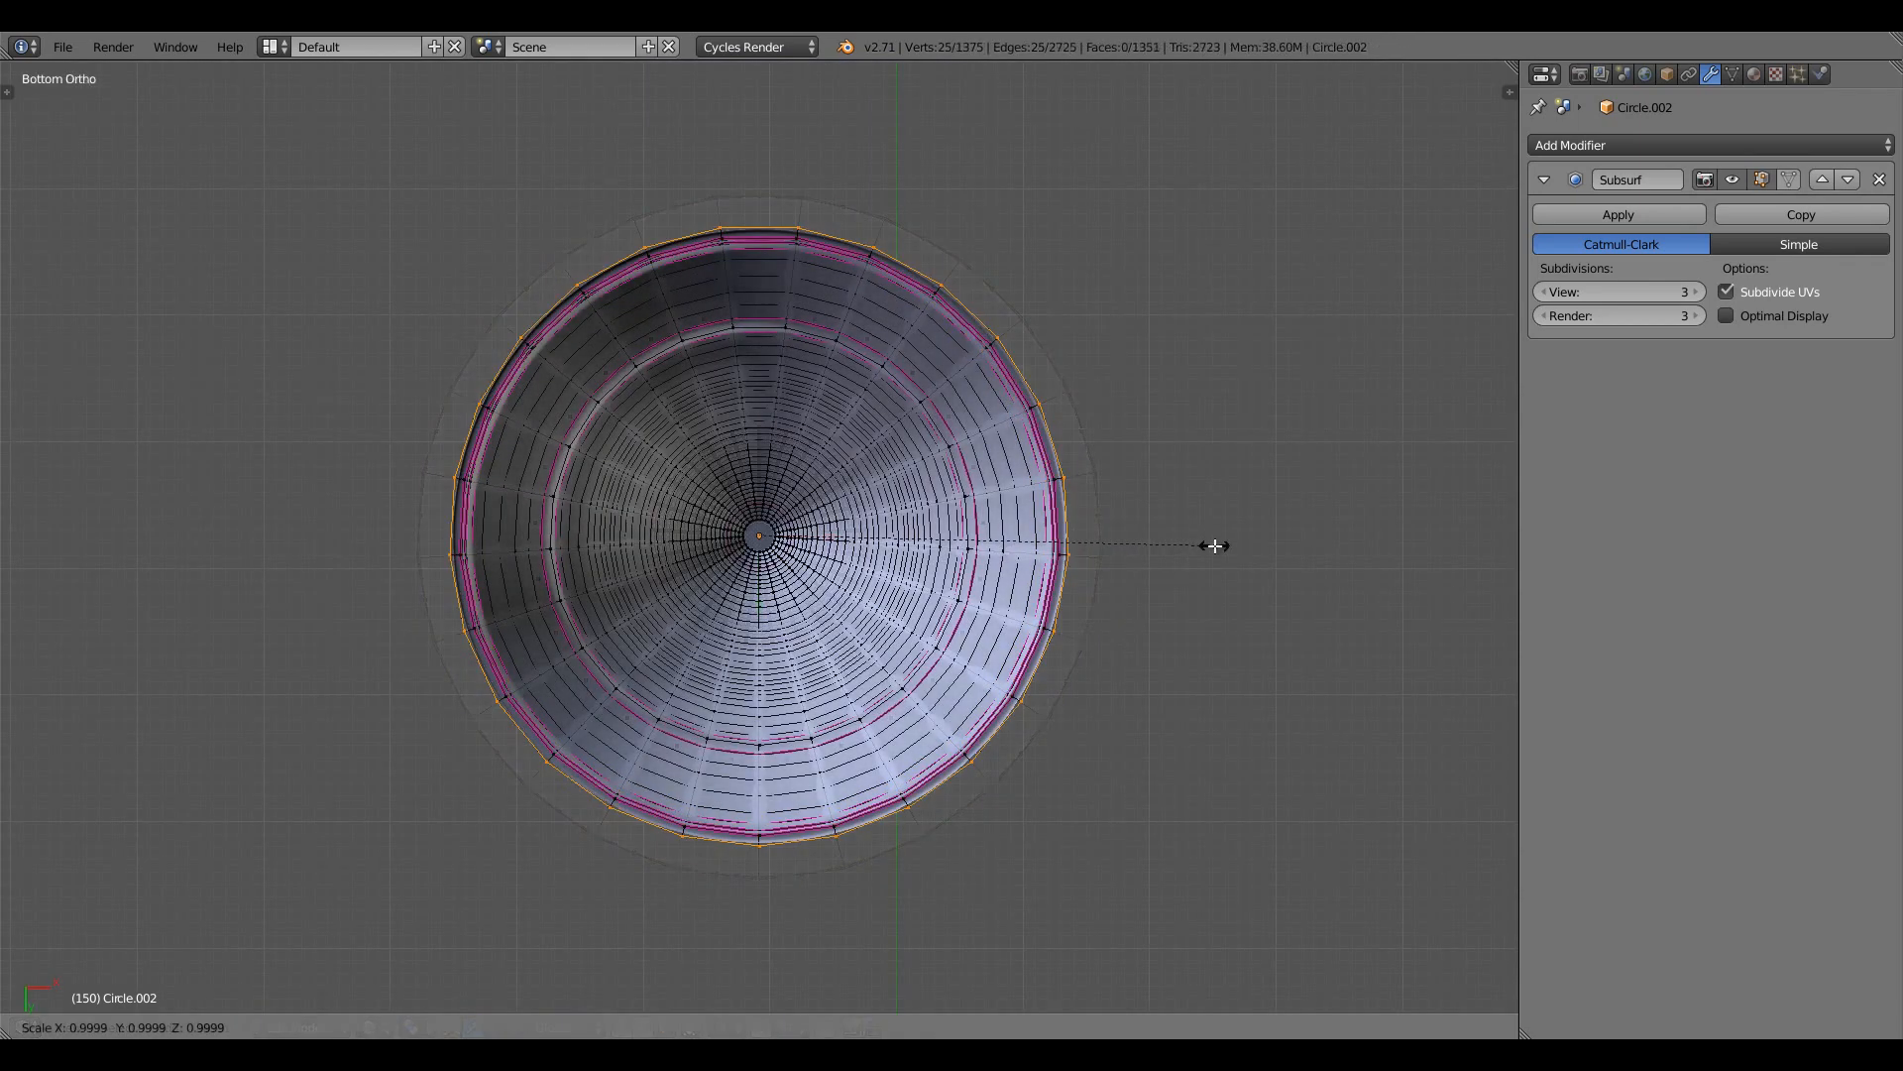
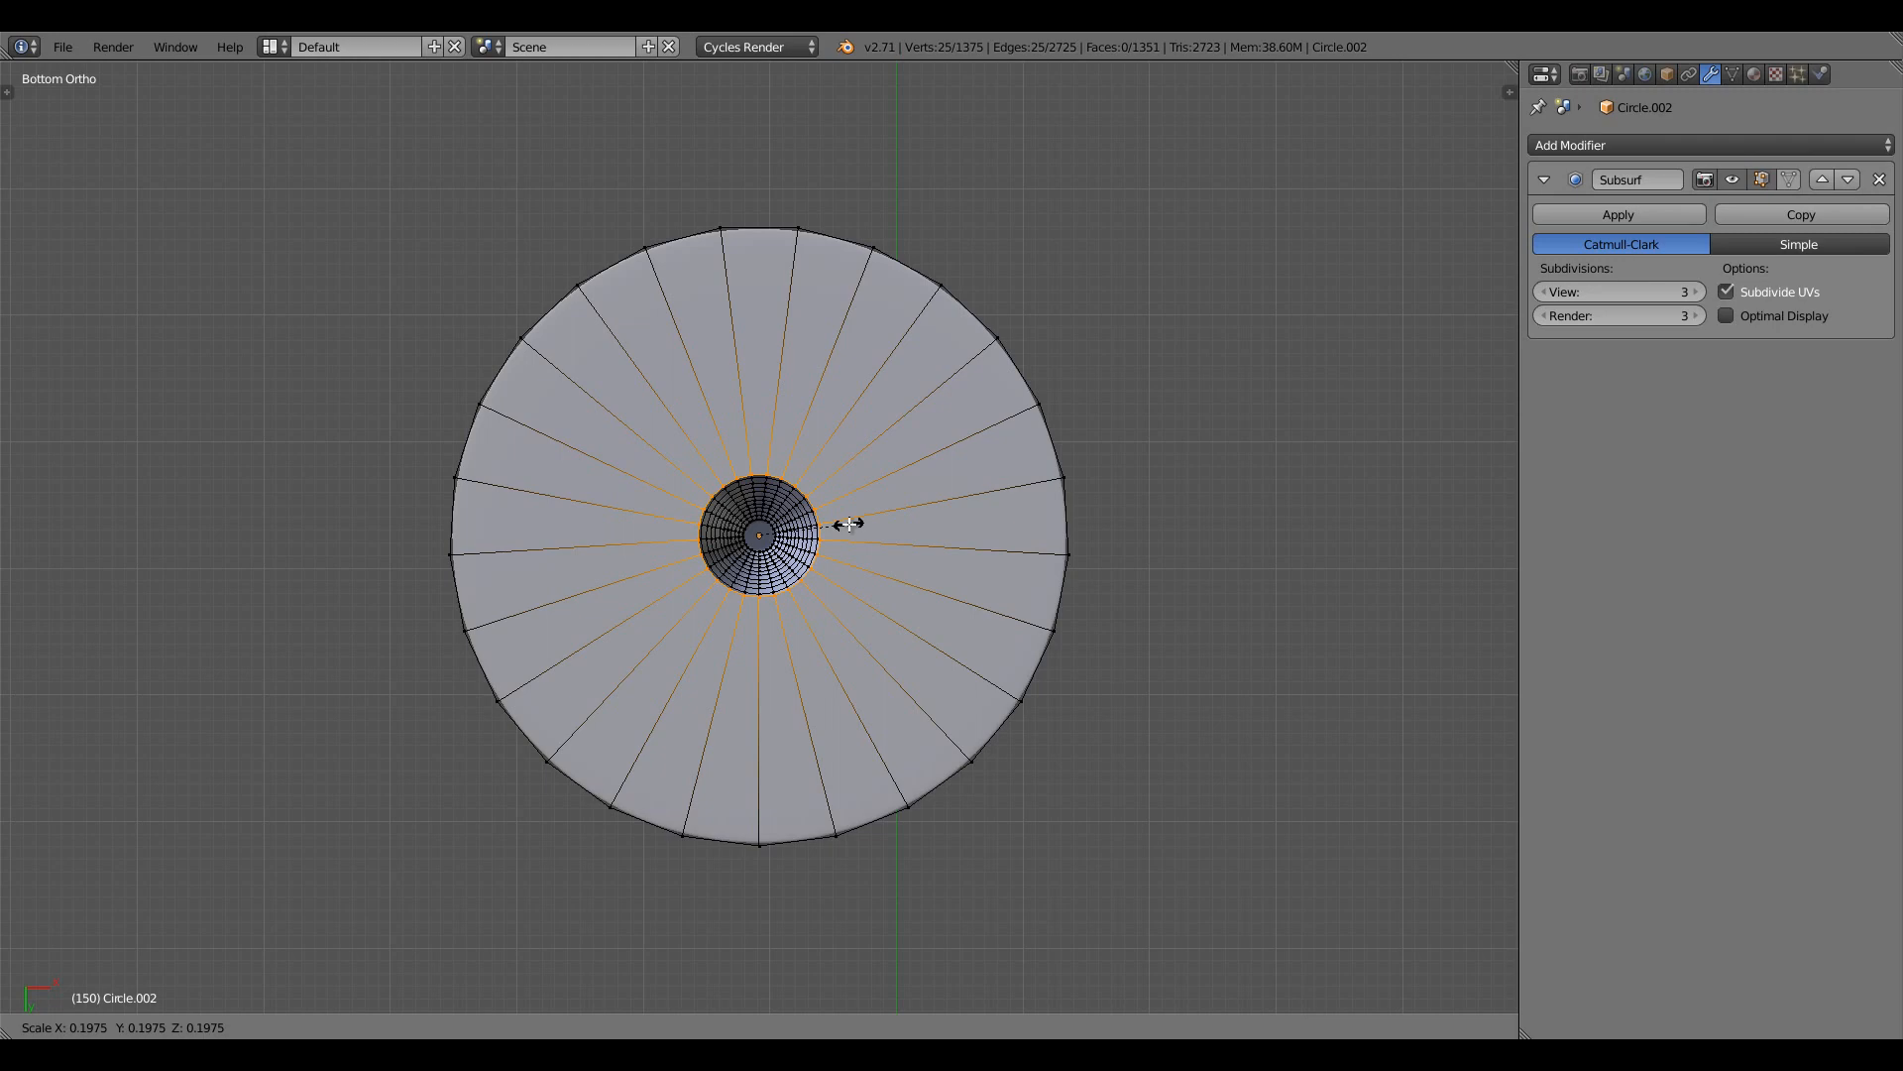
key("ctrl")
left_click(850, 523)
Extrude the base's inner edge loop and move it slightly up along global Z to form a recess
middle_click_drag(850, 524, 865, 654)
scroll(866, 654, "up", 7)
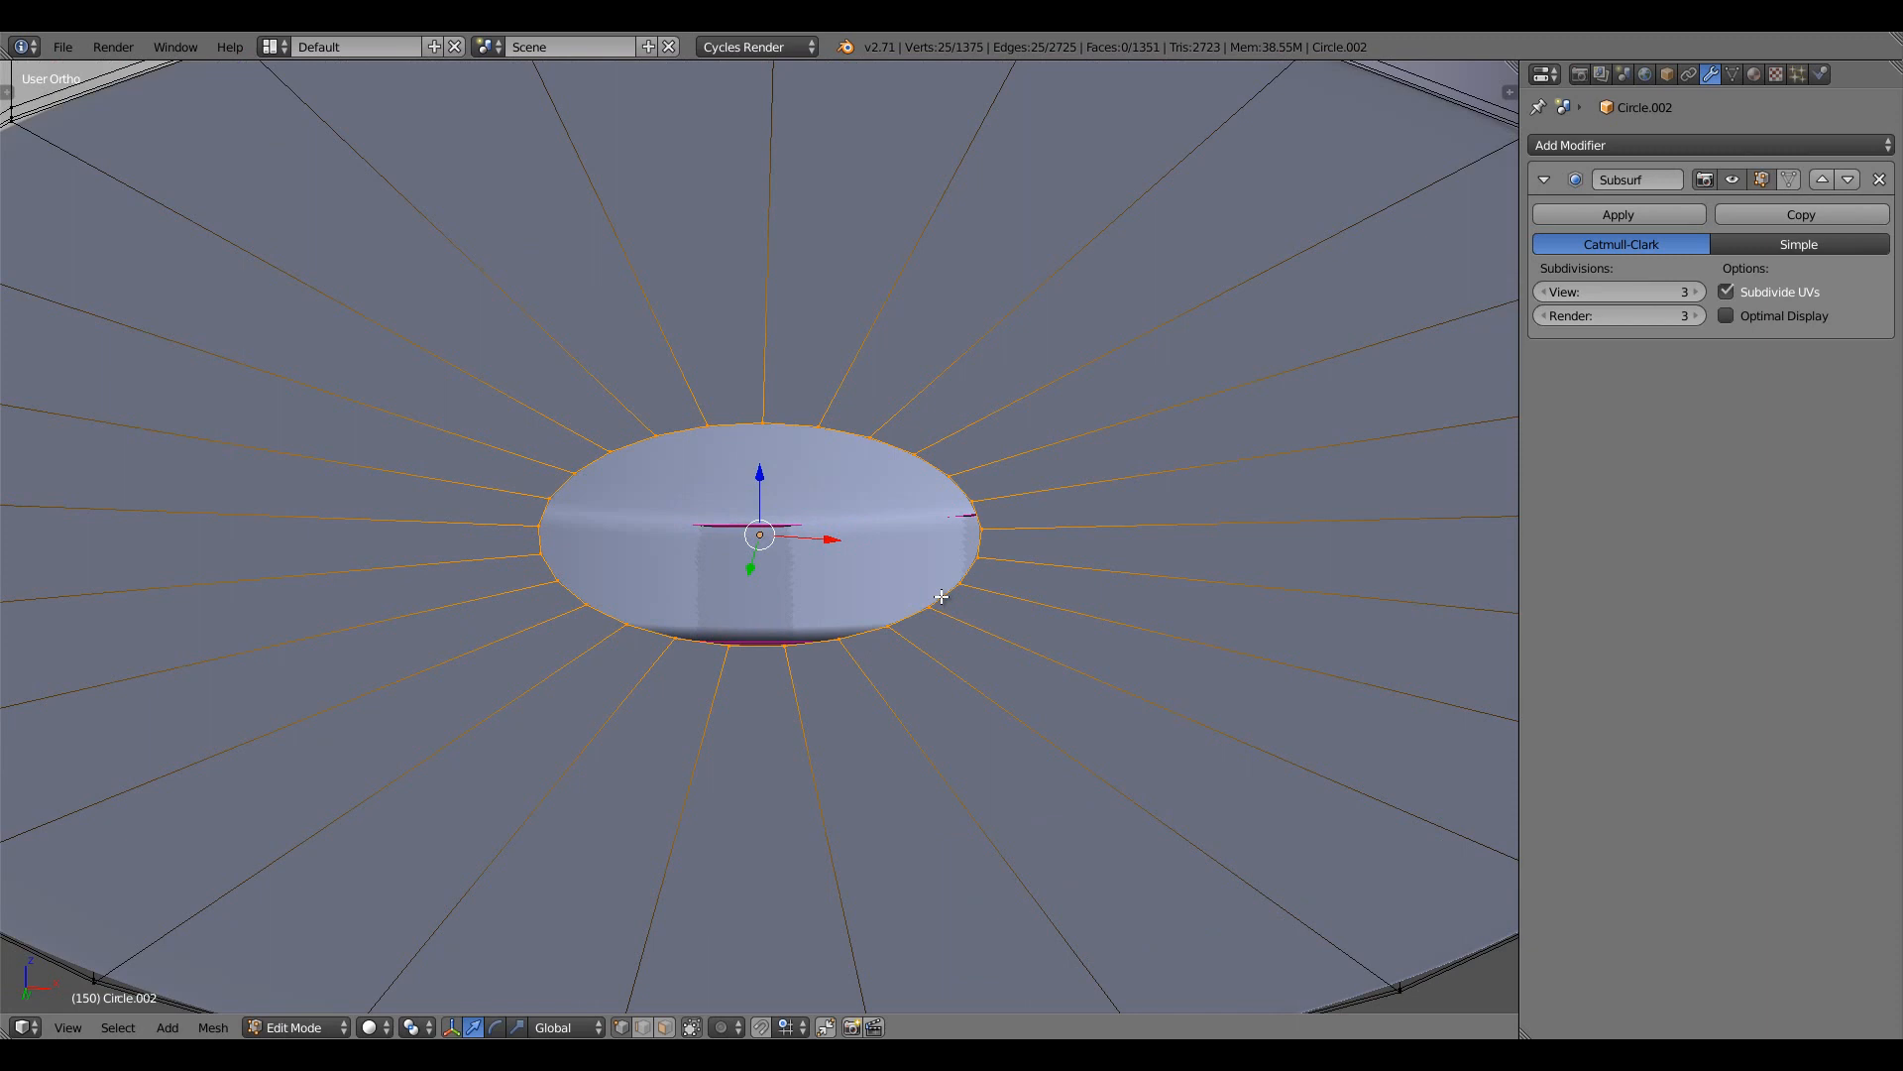
key("e")
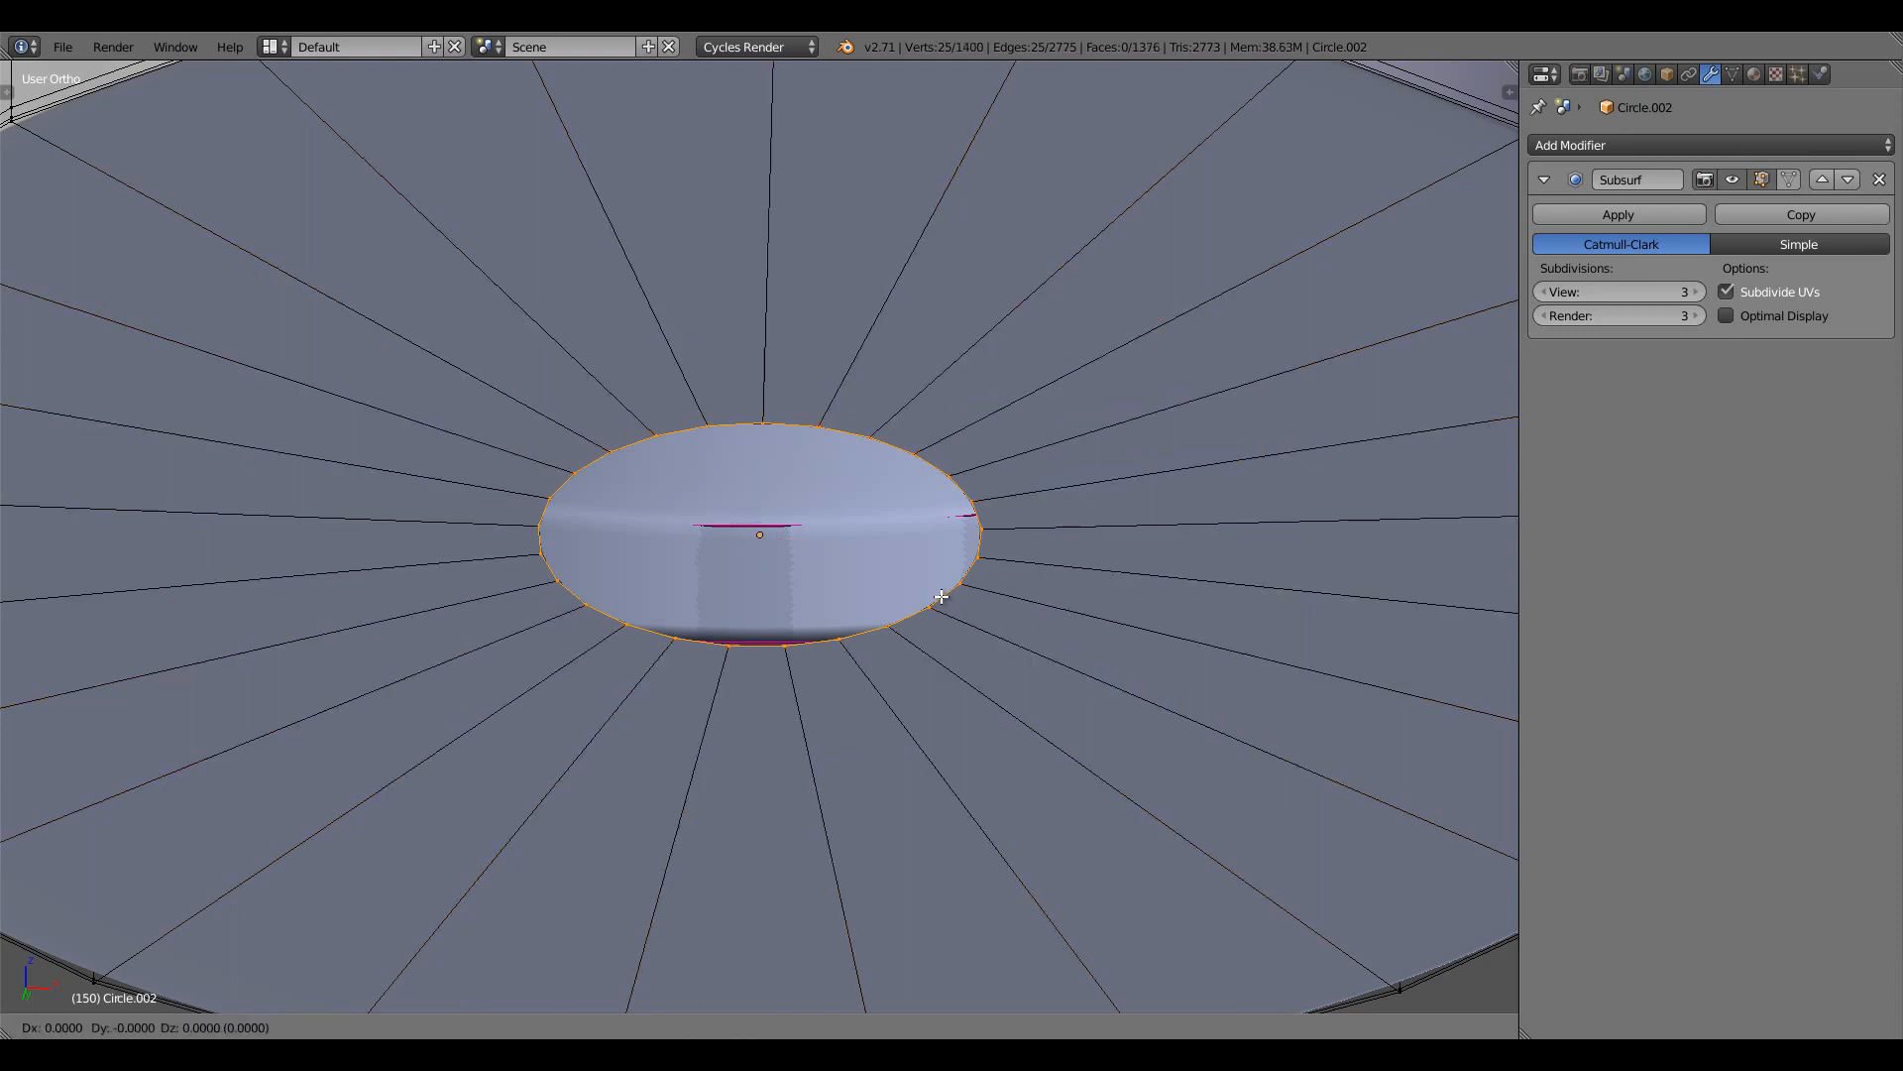
right_click(941, 597)
key("g")
key("z")
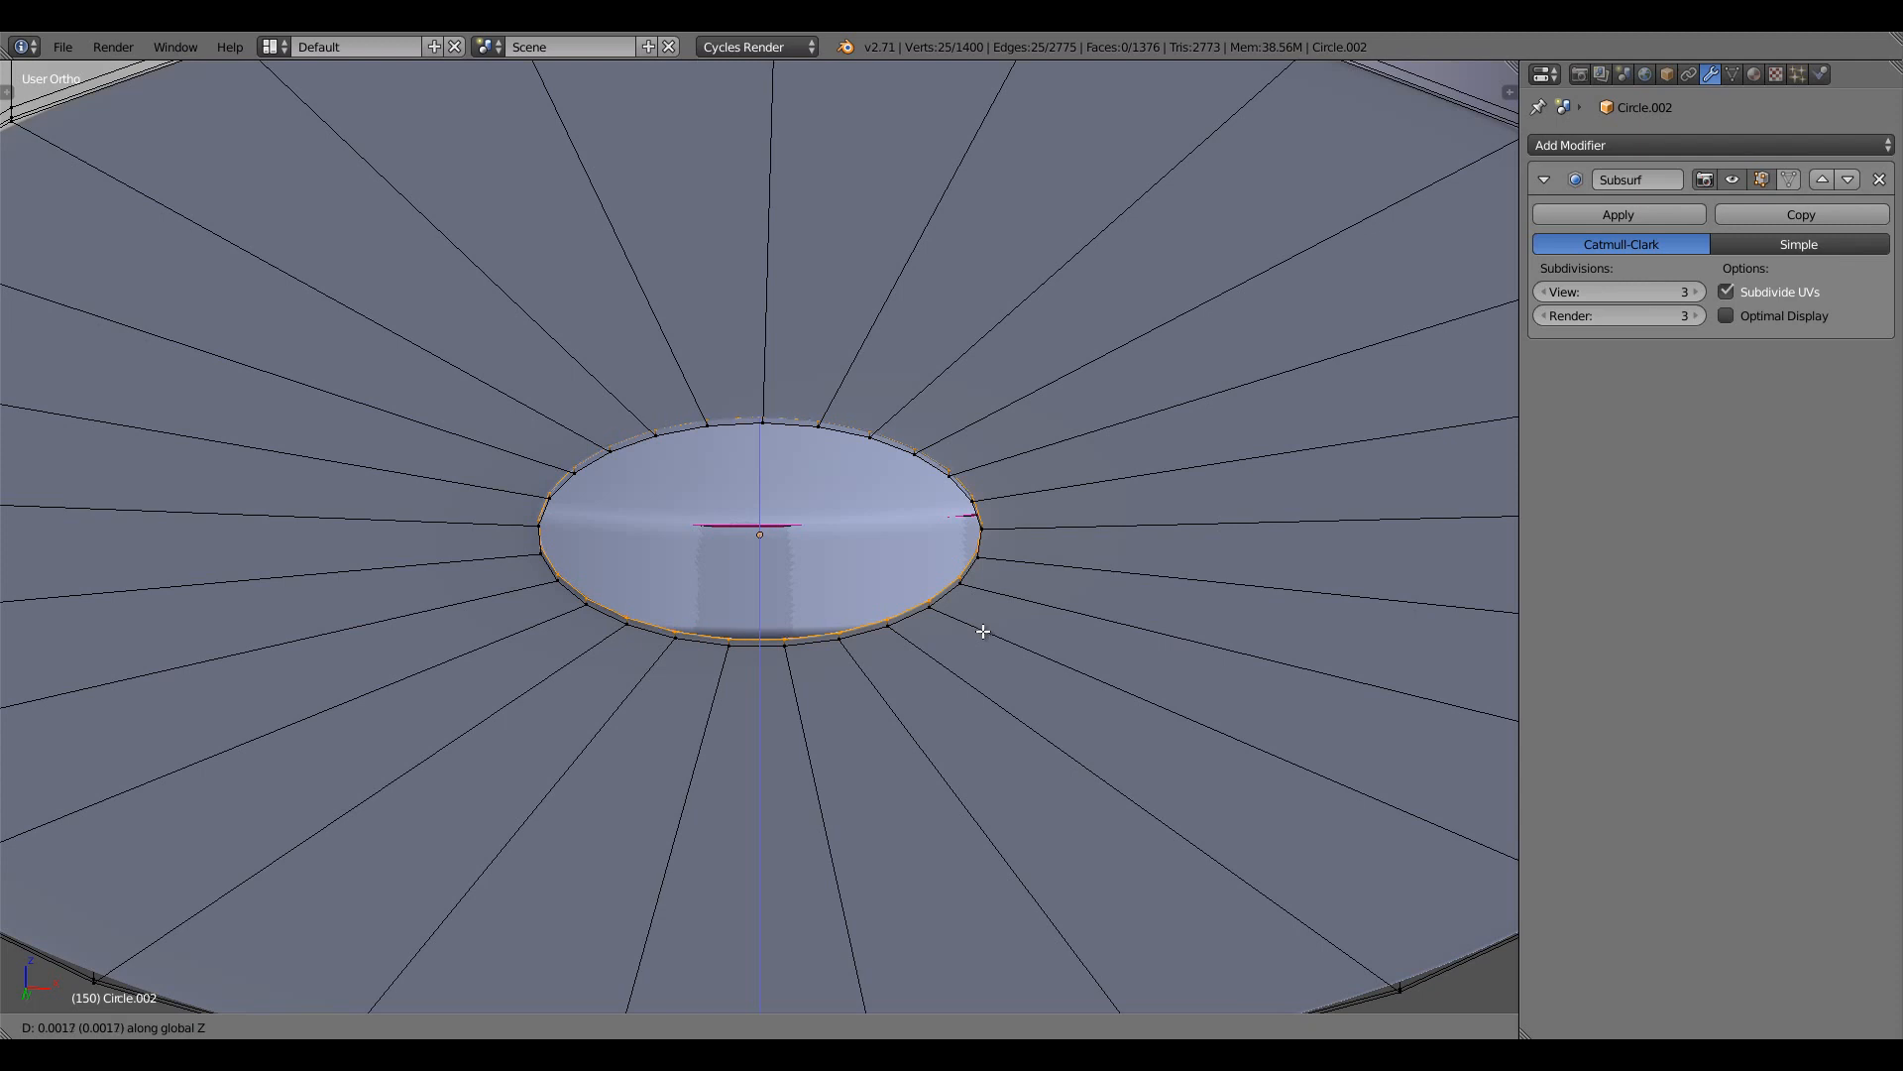
left_click(983, 610)
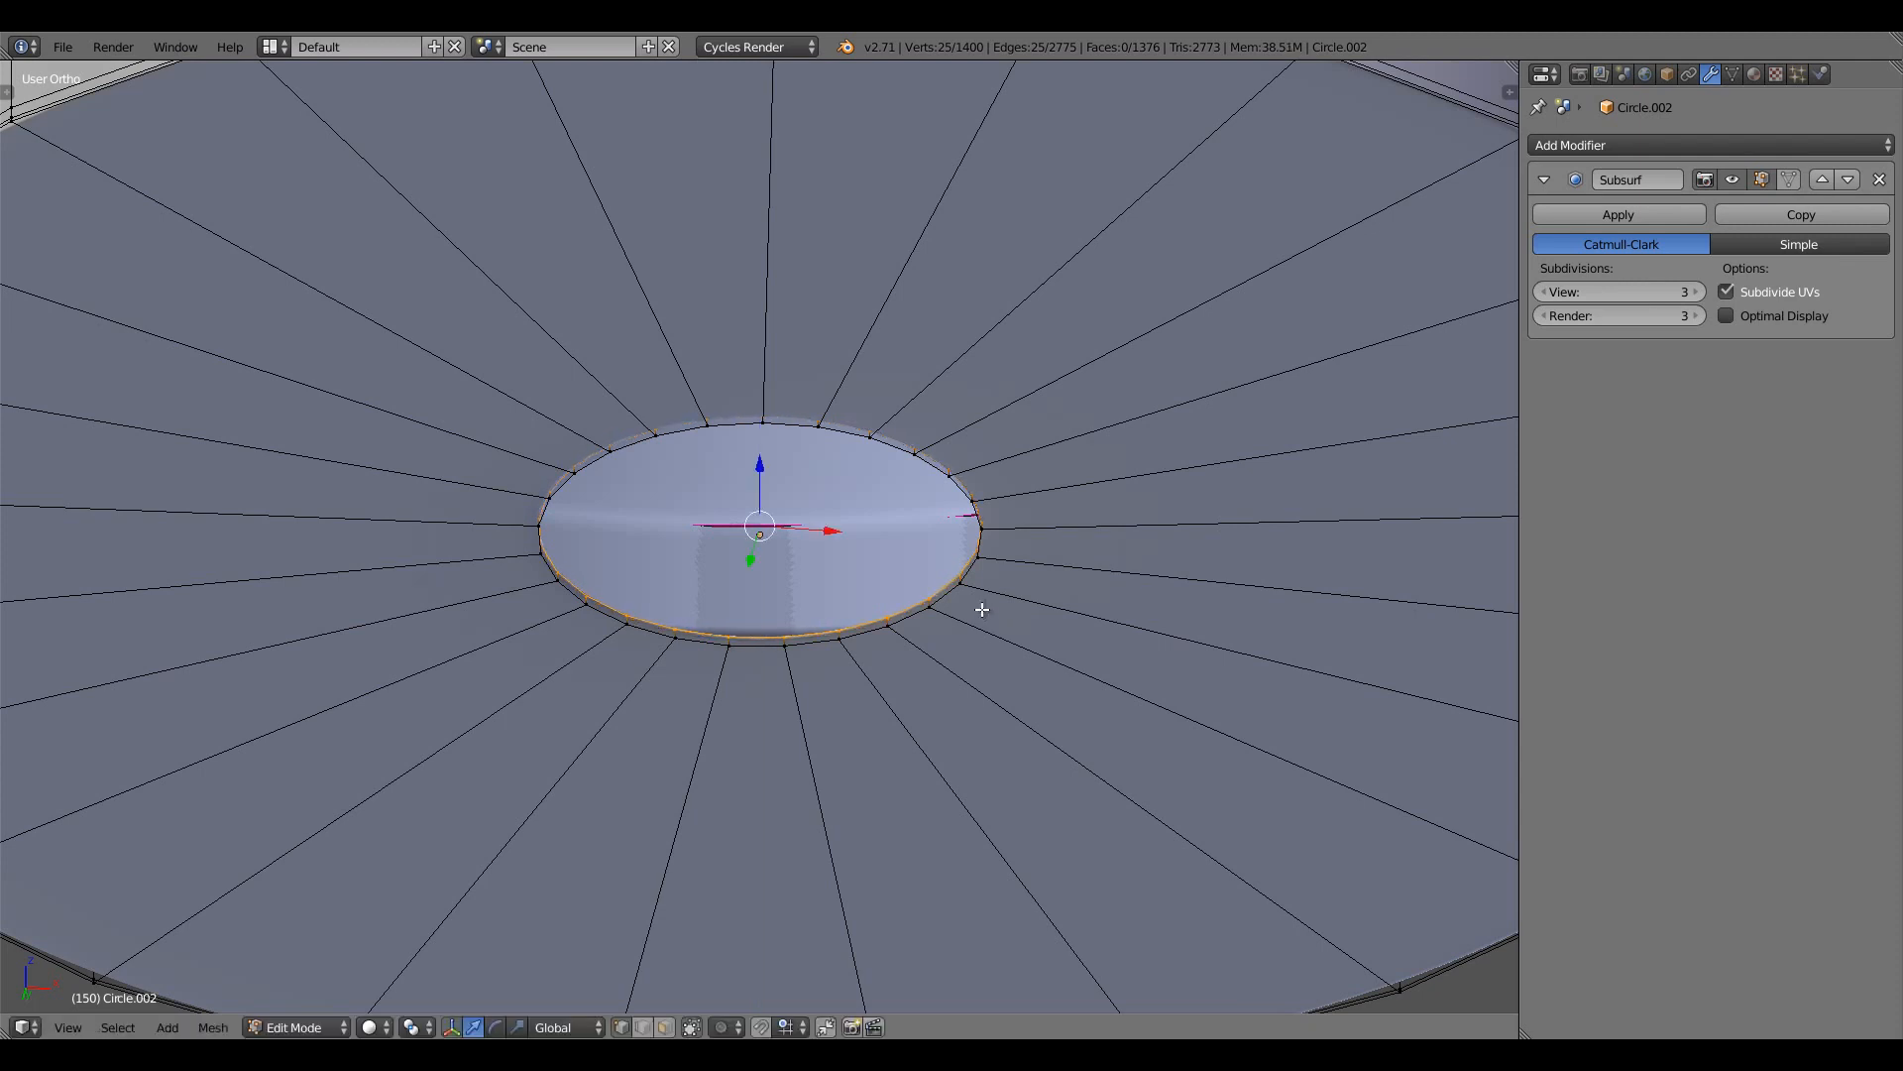
Extrude the recessed loop again and scale it inward to about one fifth of its size
key("e")
right_click(1134, 604)
key("s")
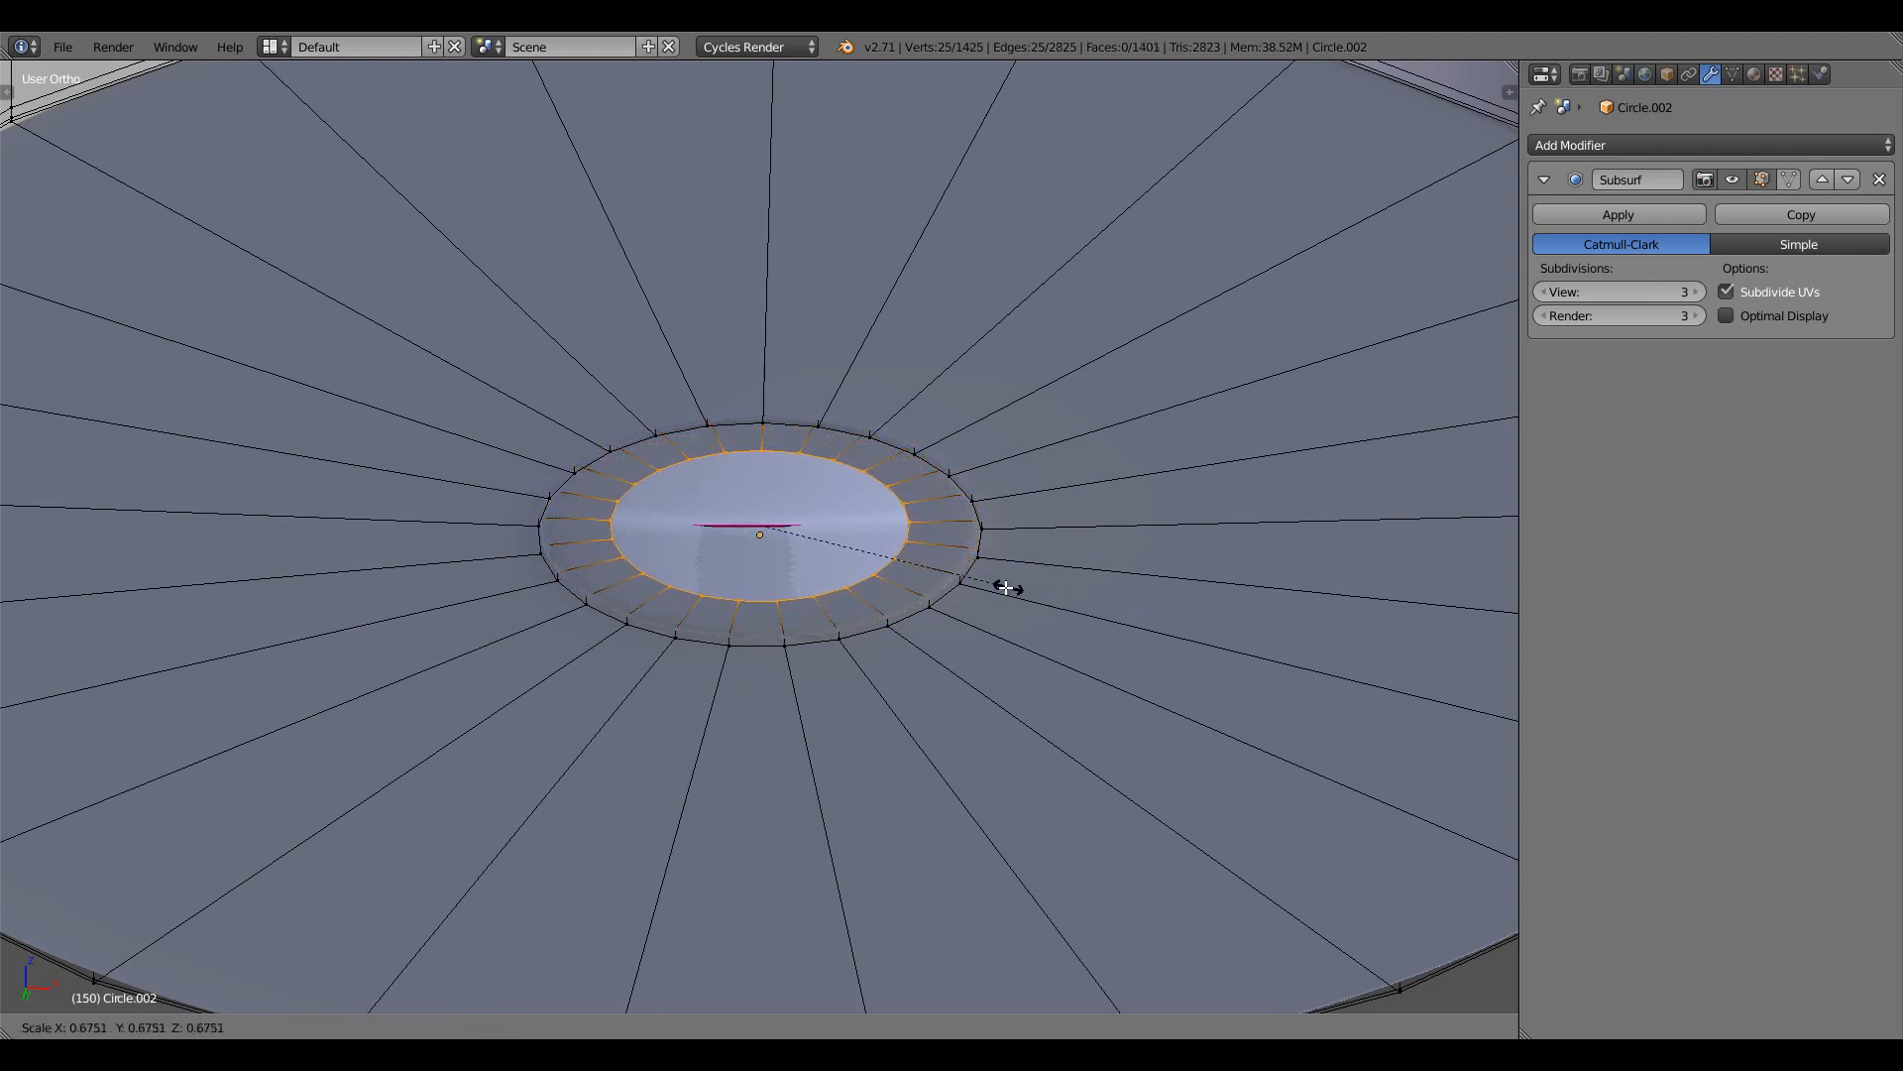
left_click(811, 578)
Extrude the small central loop about 0.0005 upward along global Z
scroll(832, 586, "up", 5)
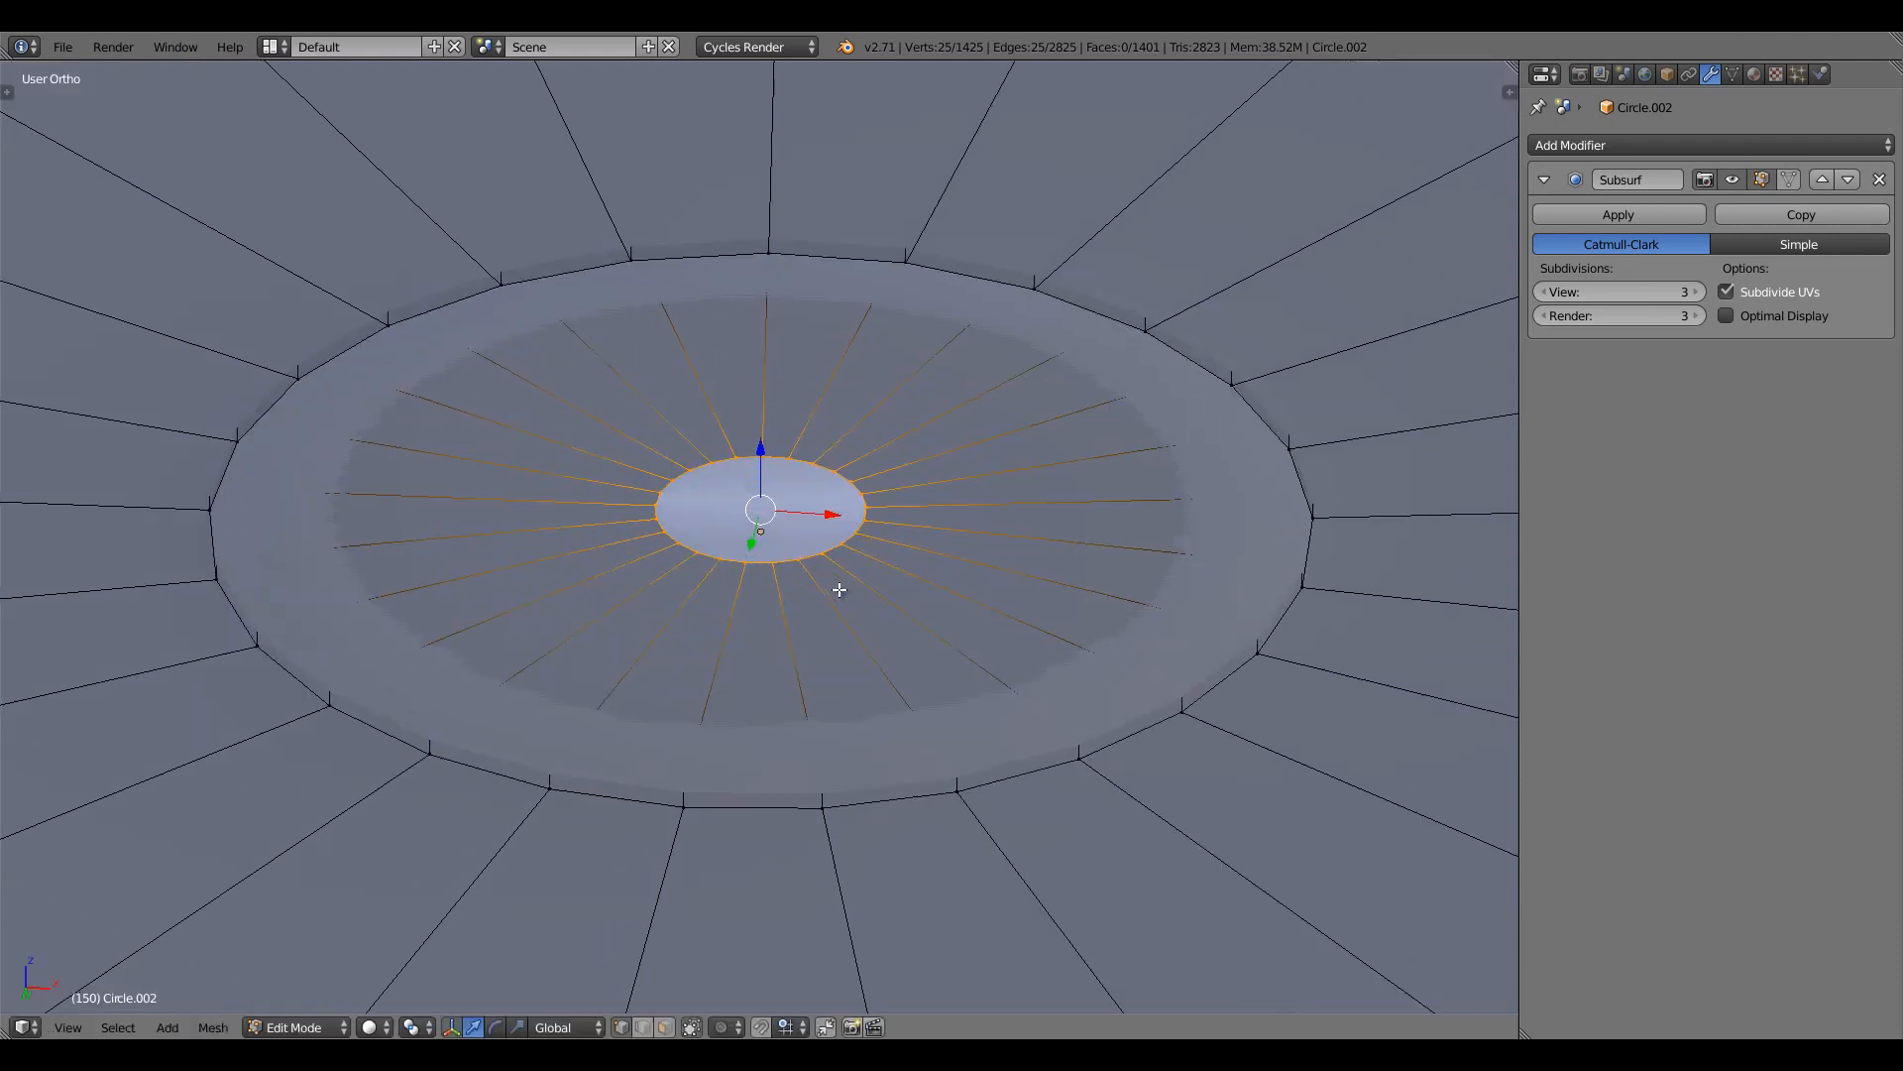
key("e")
key("z")
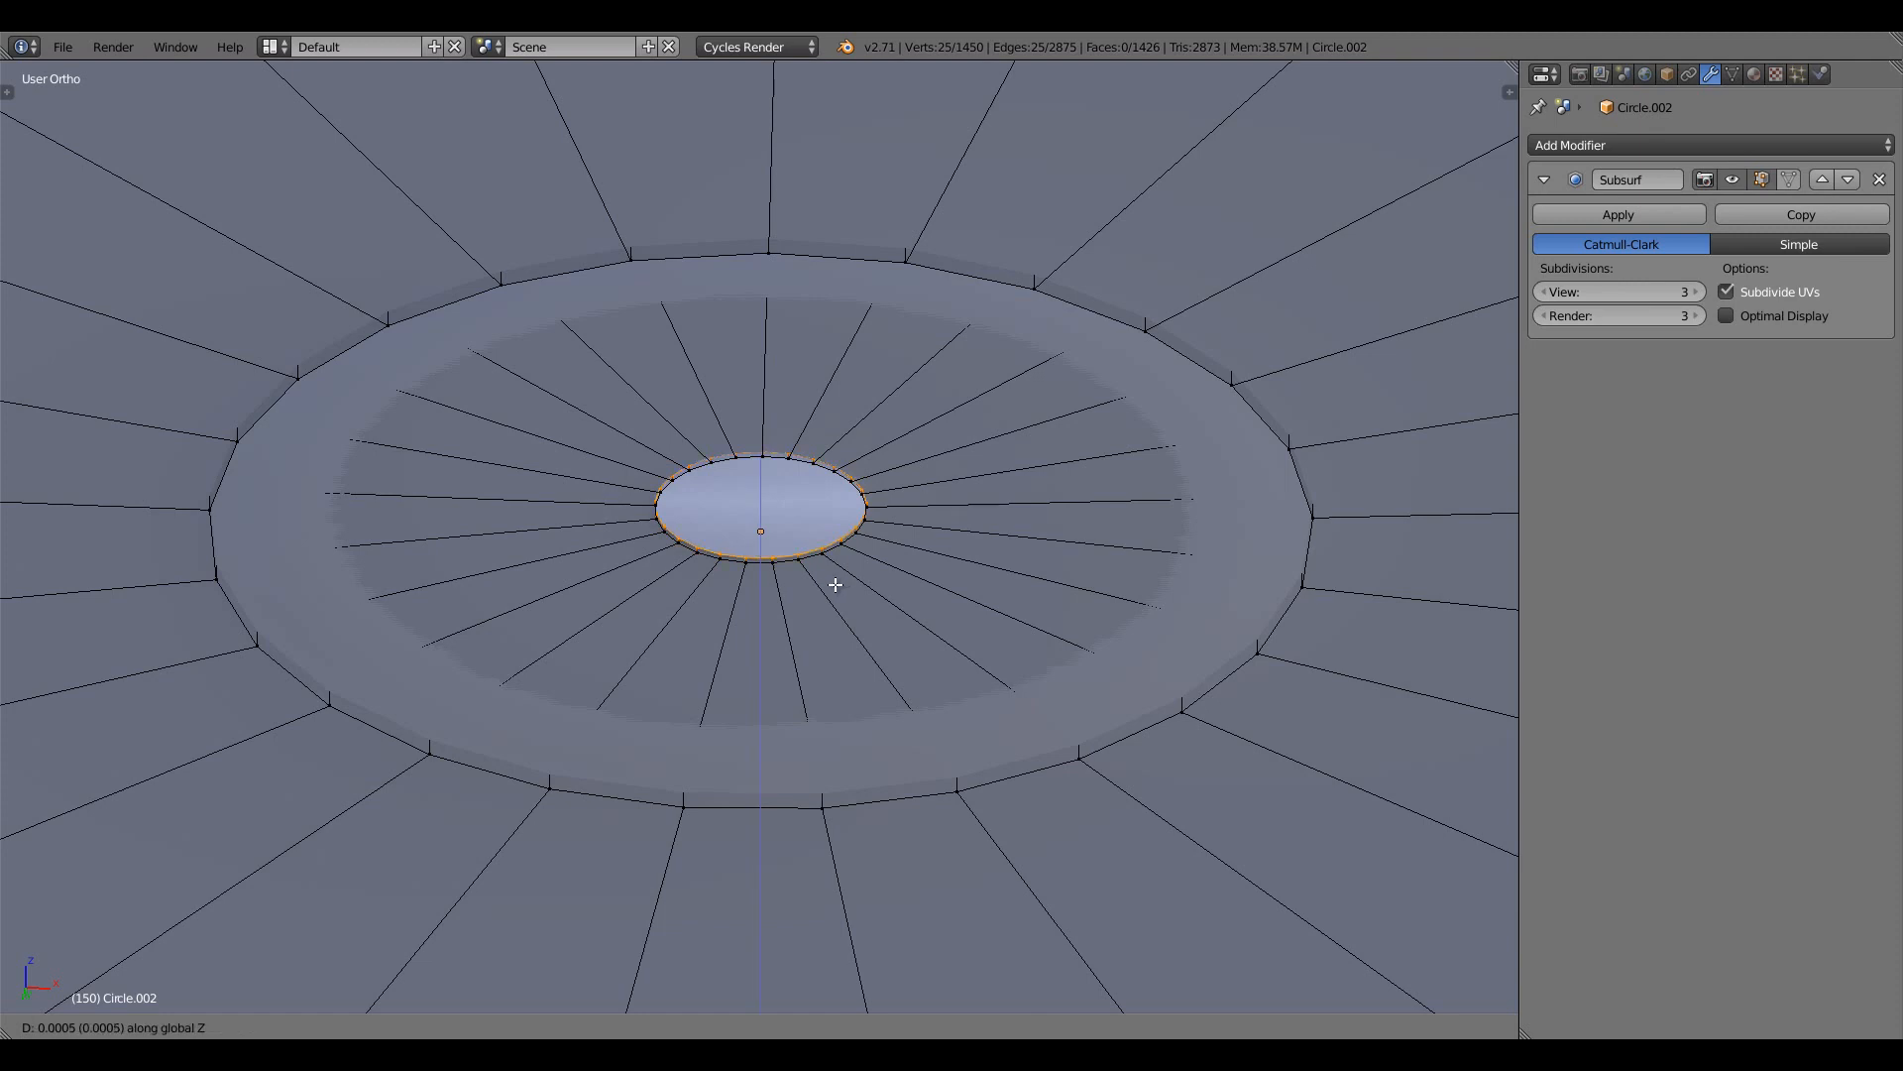
left_click(832, 583)
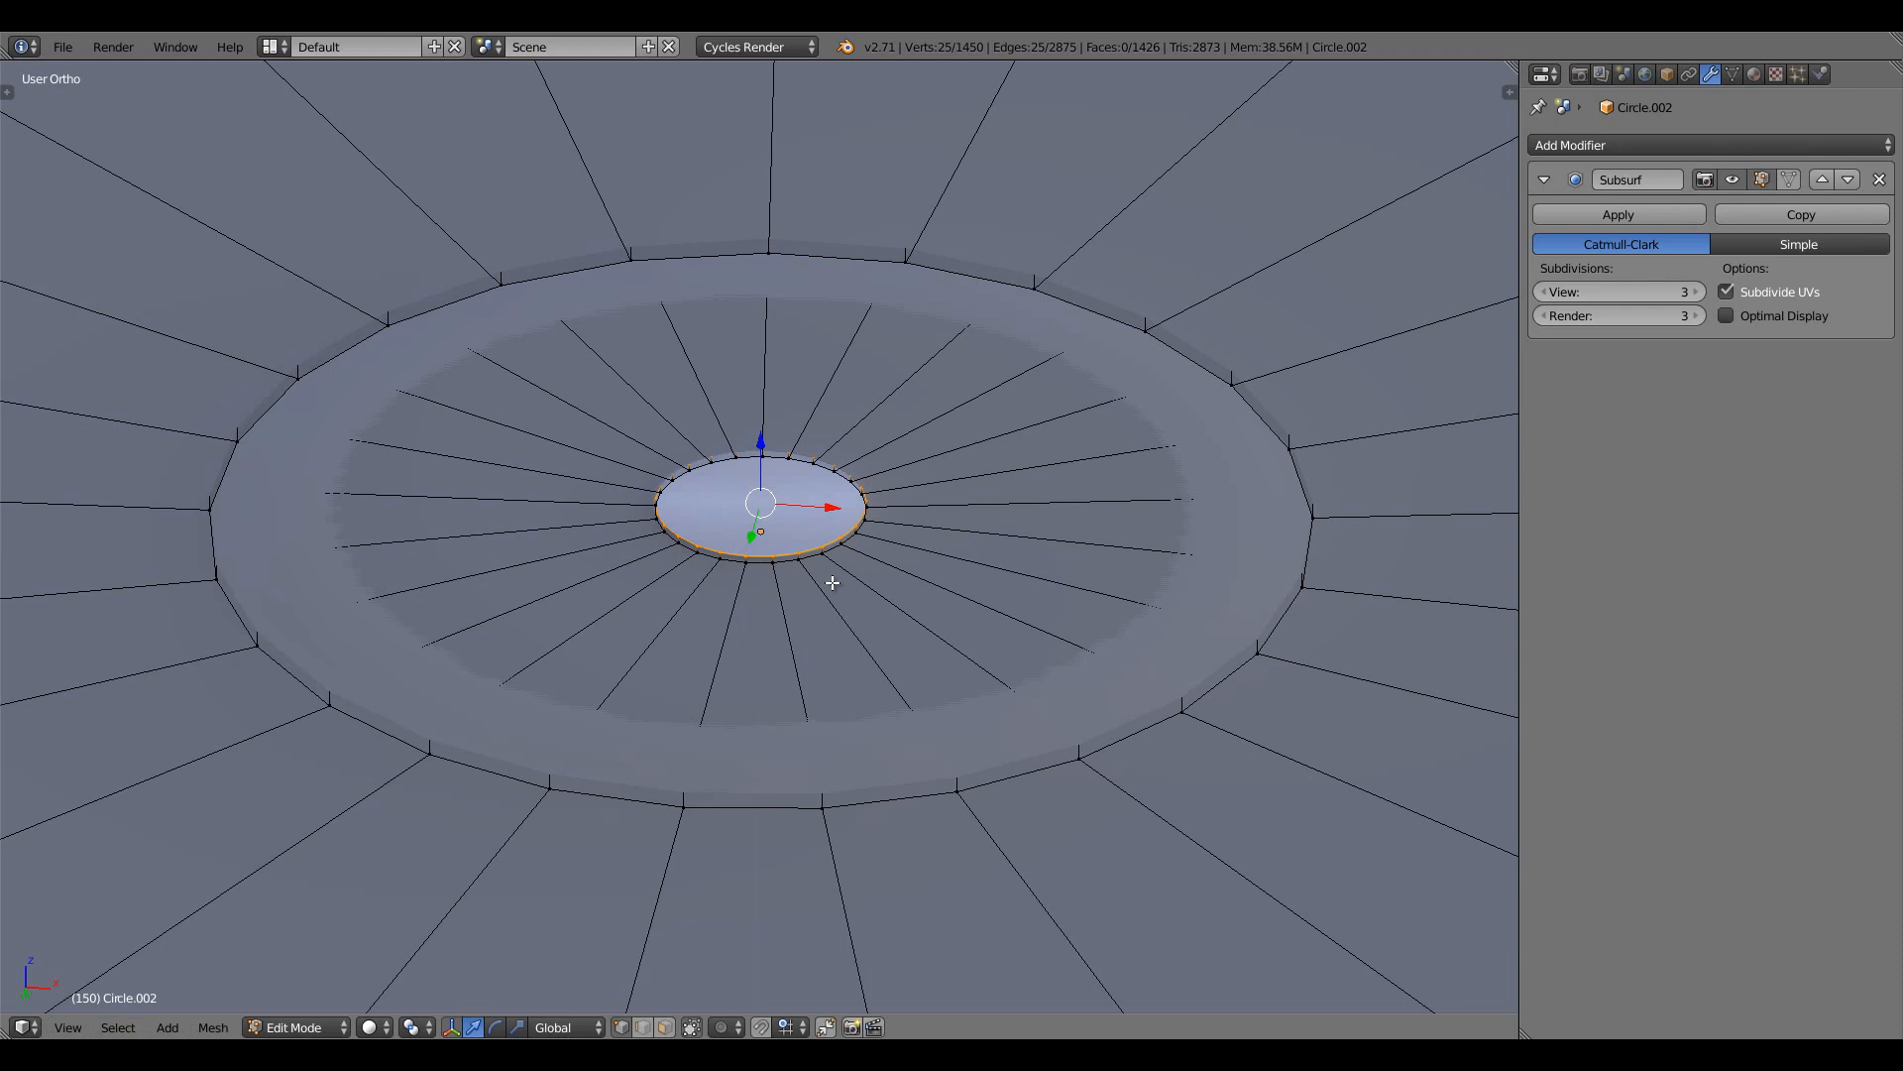
Try to fill the small central loop with a face and set its mean crease to 0.00, then undo the fill
key("f")
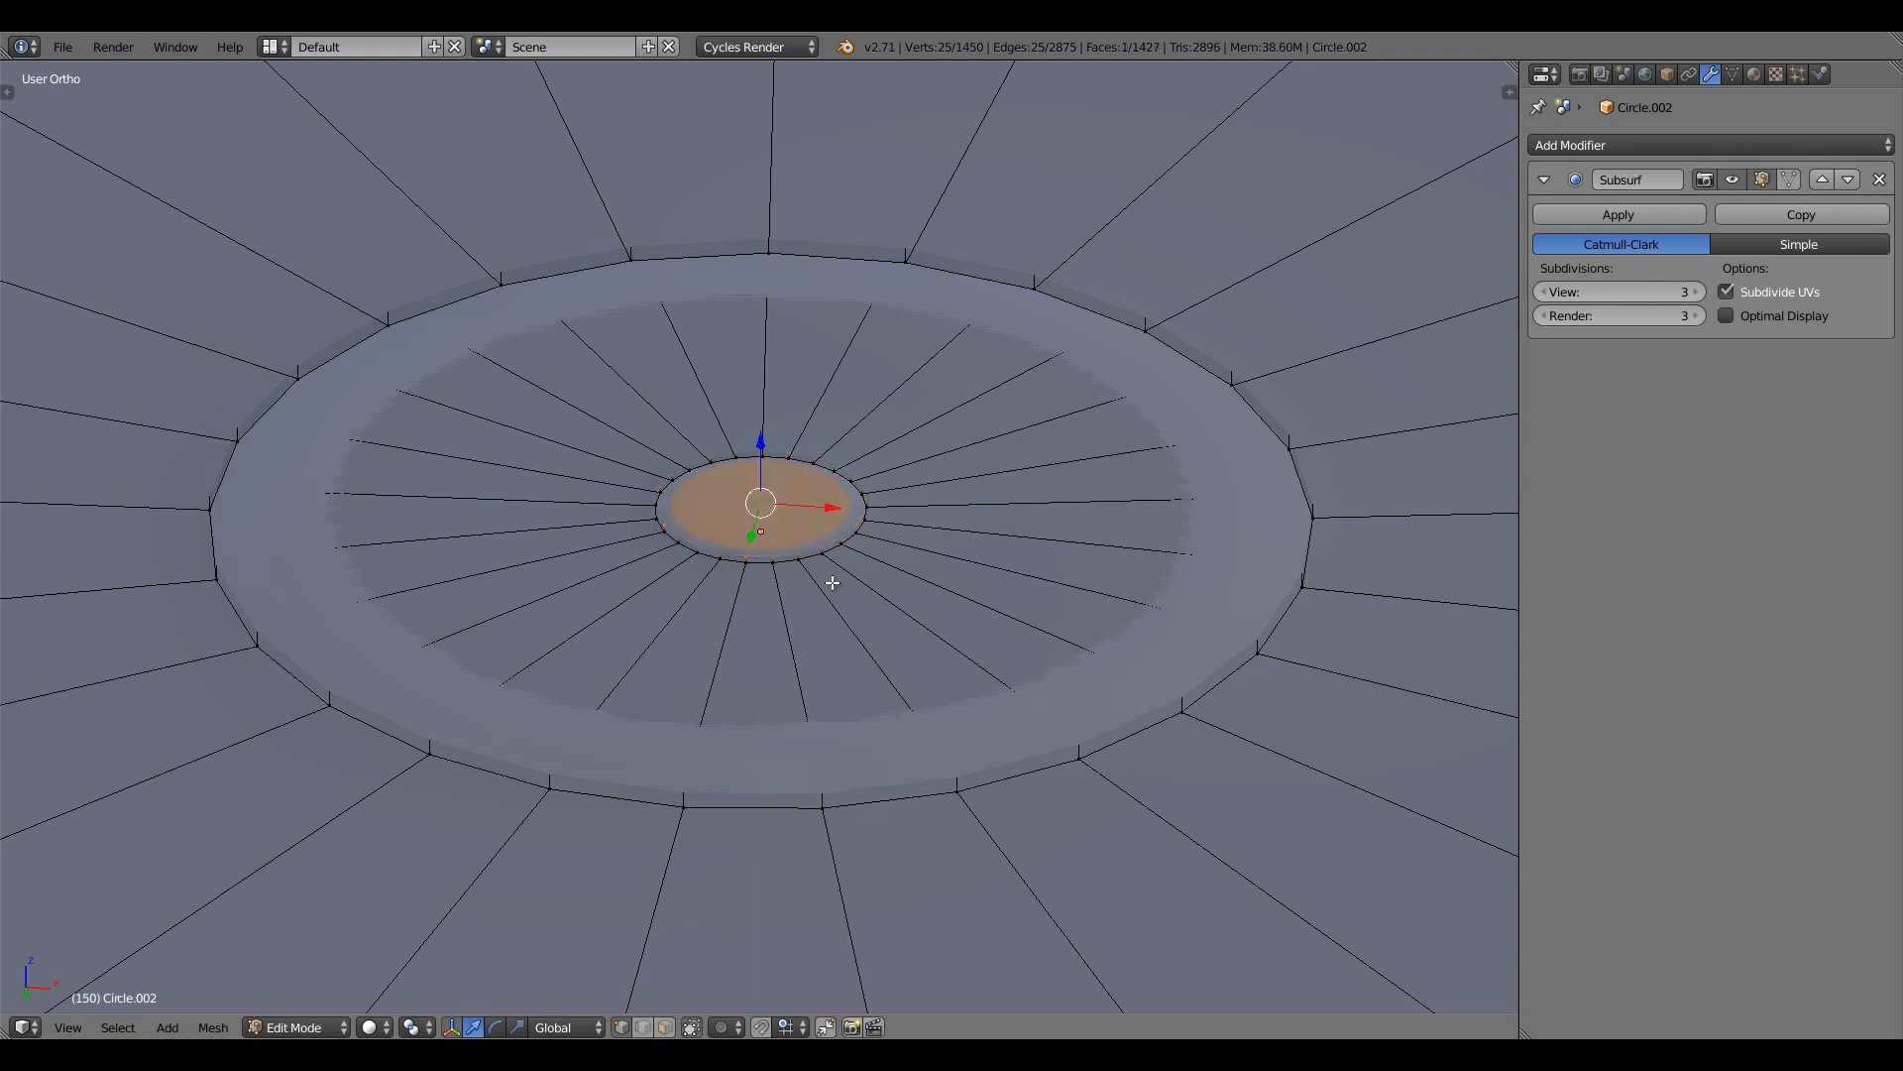
key("n")
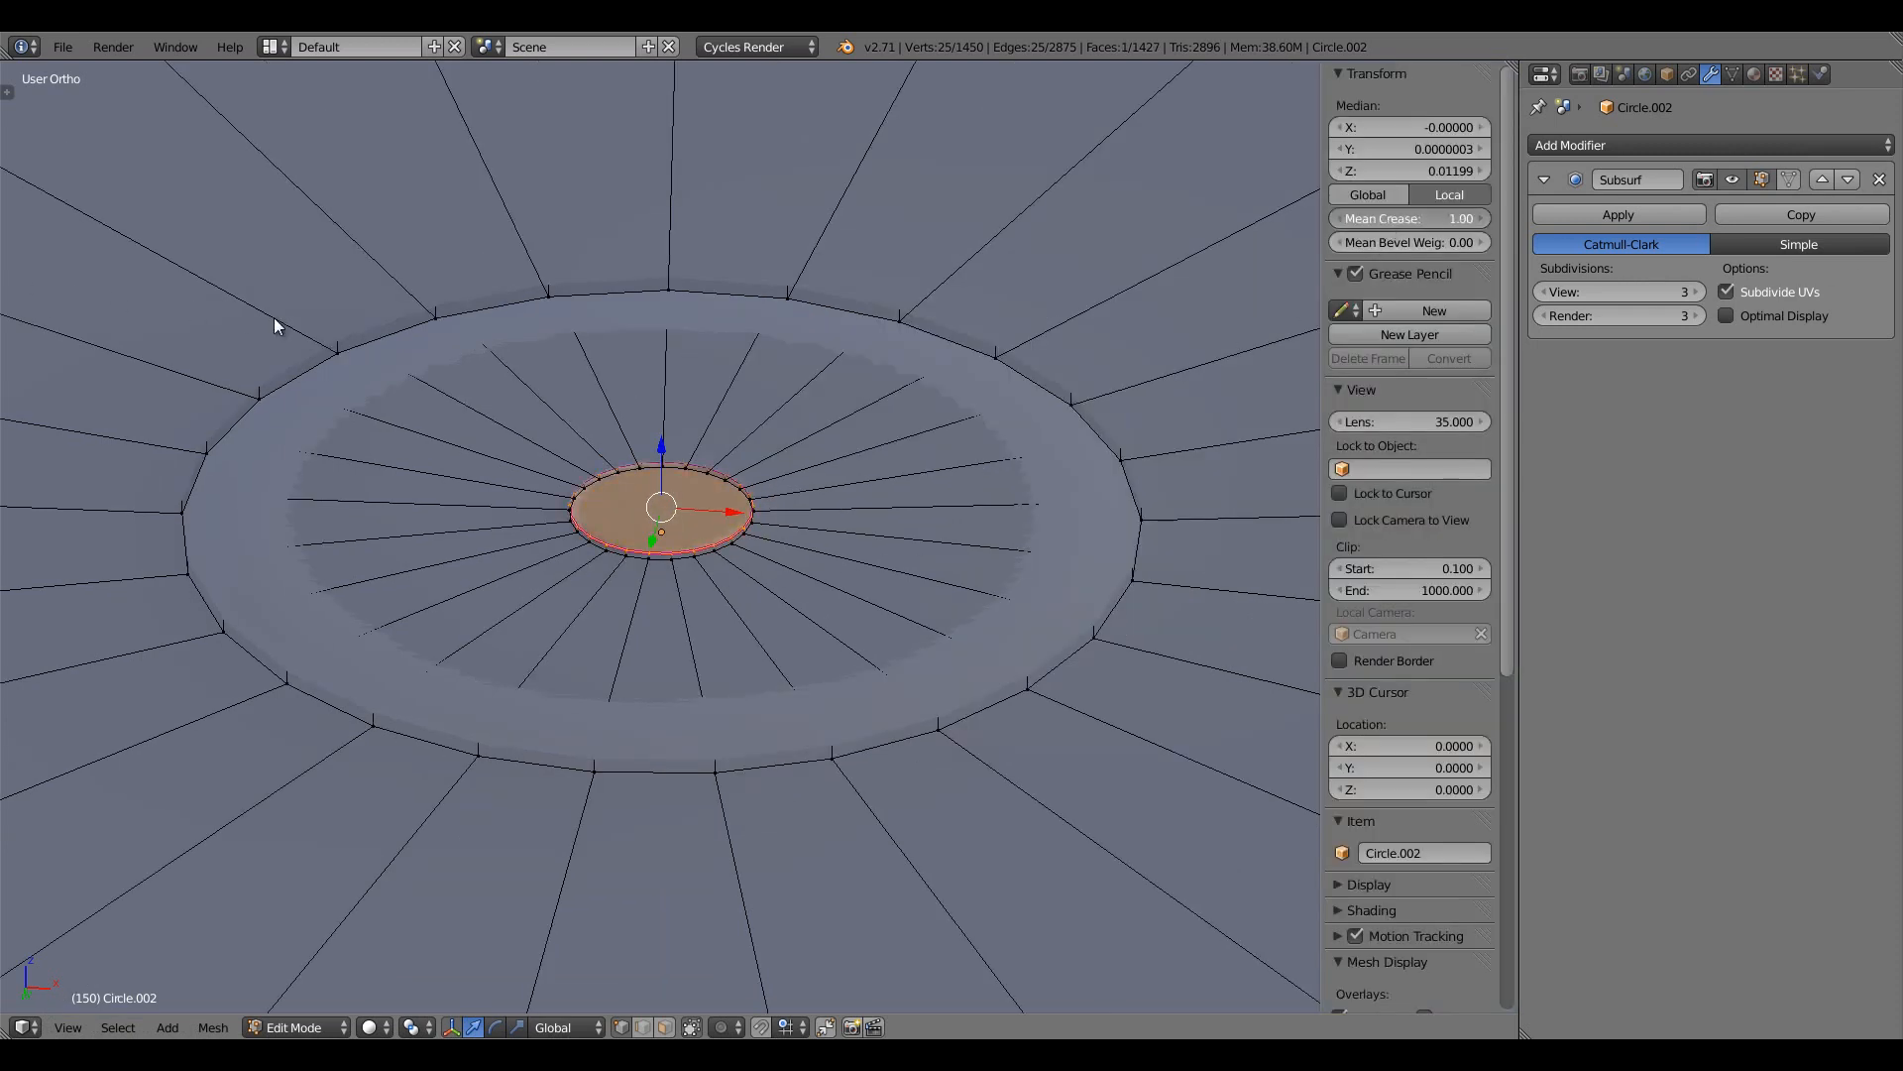
left_click_drag(222, 318, 1608, 277)
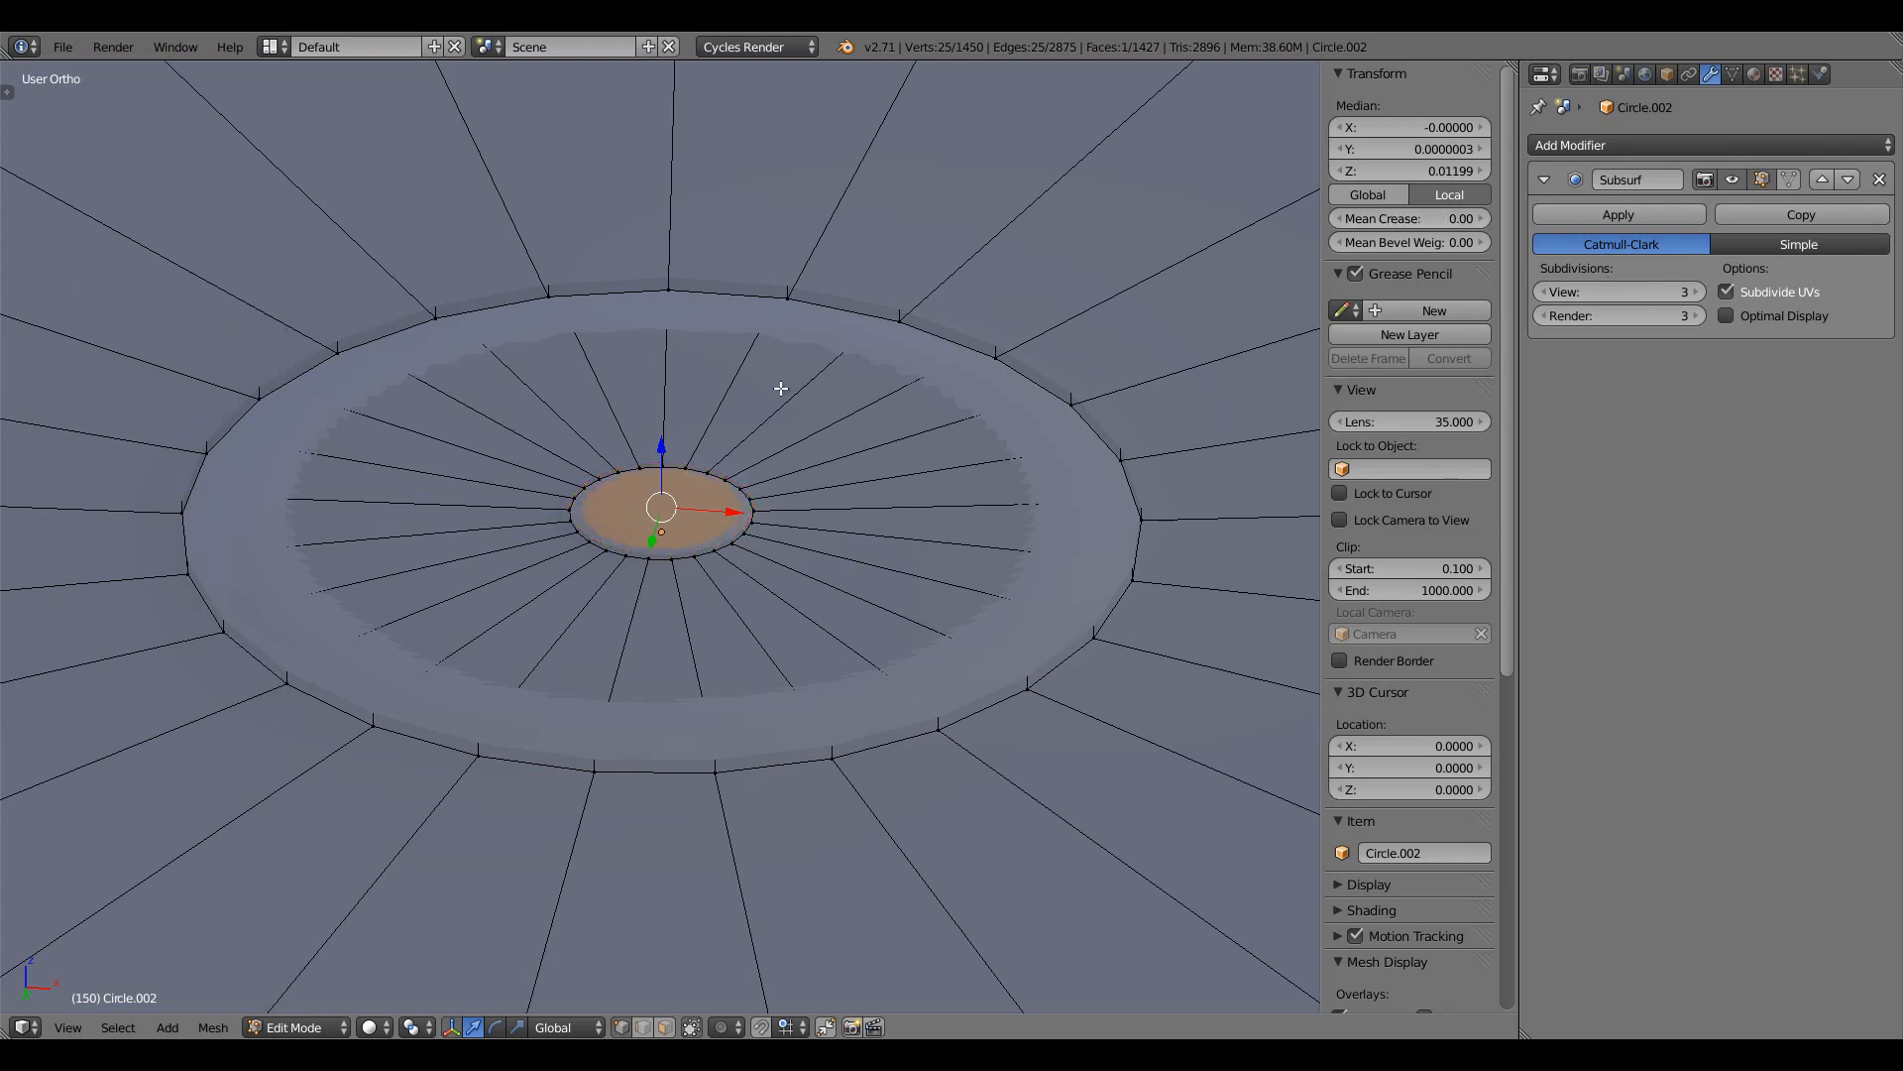
scroll(752, 519, "up", 7)
key("z")
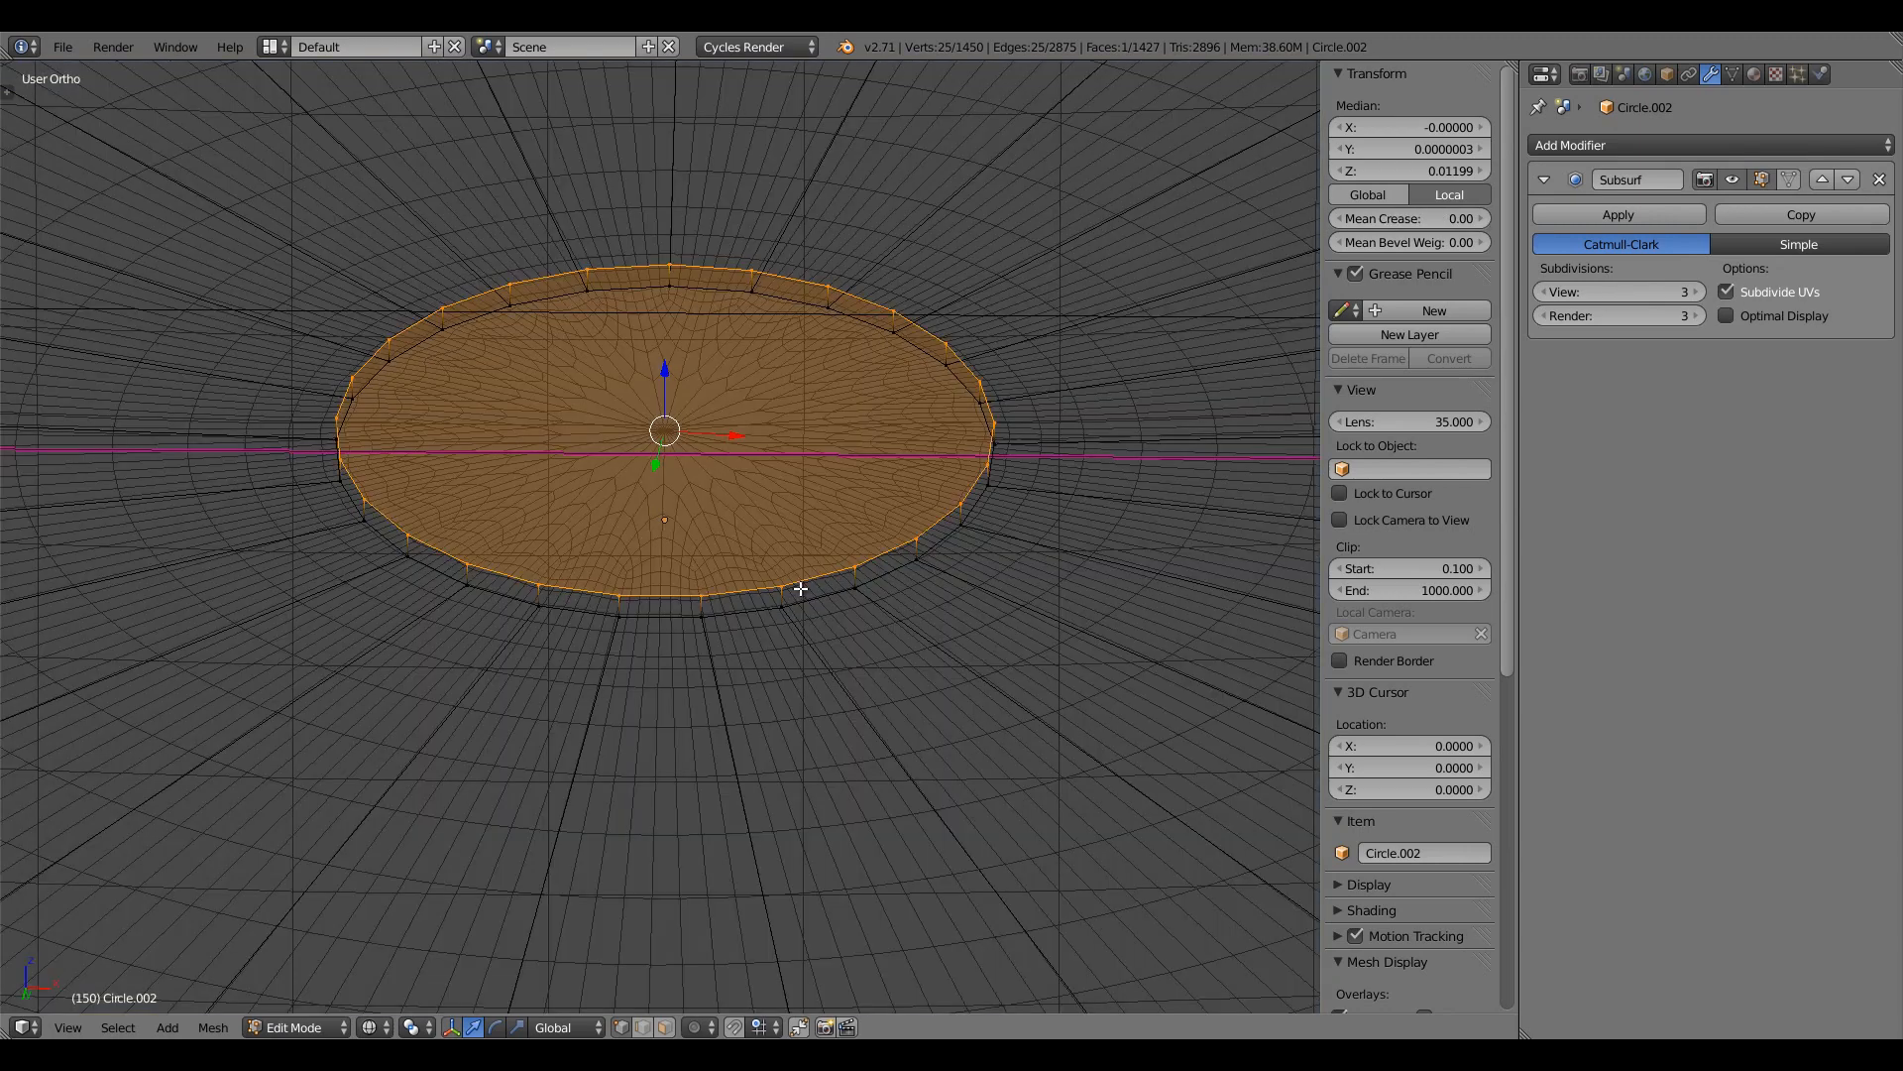
key("z")
key("ctrl+z")
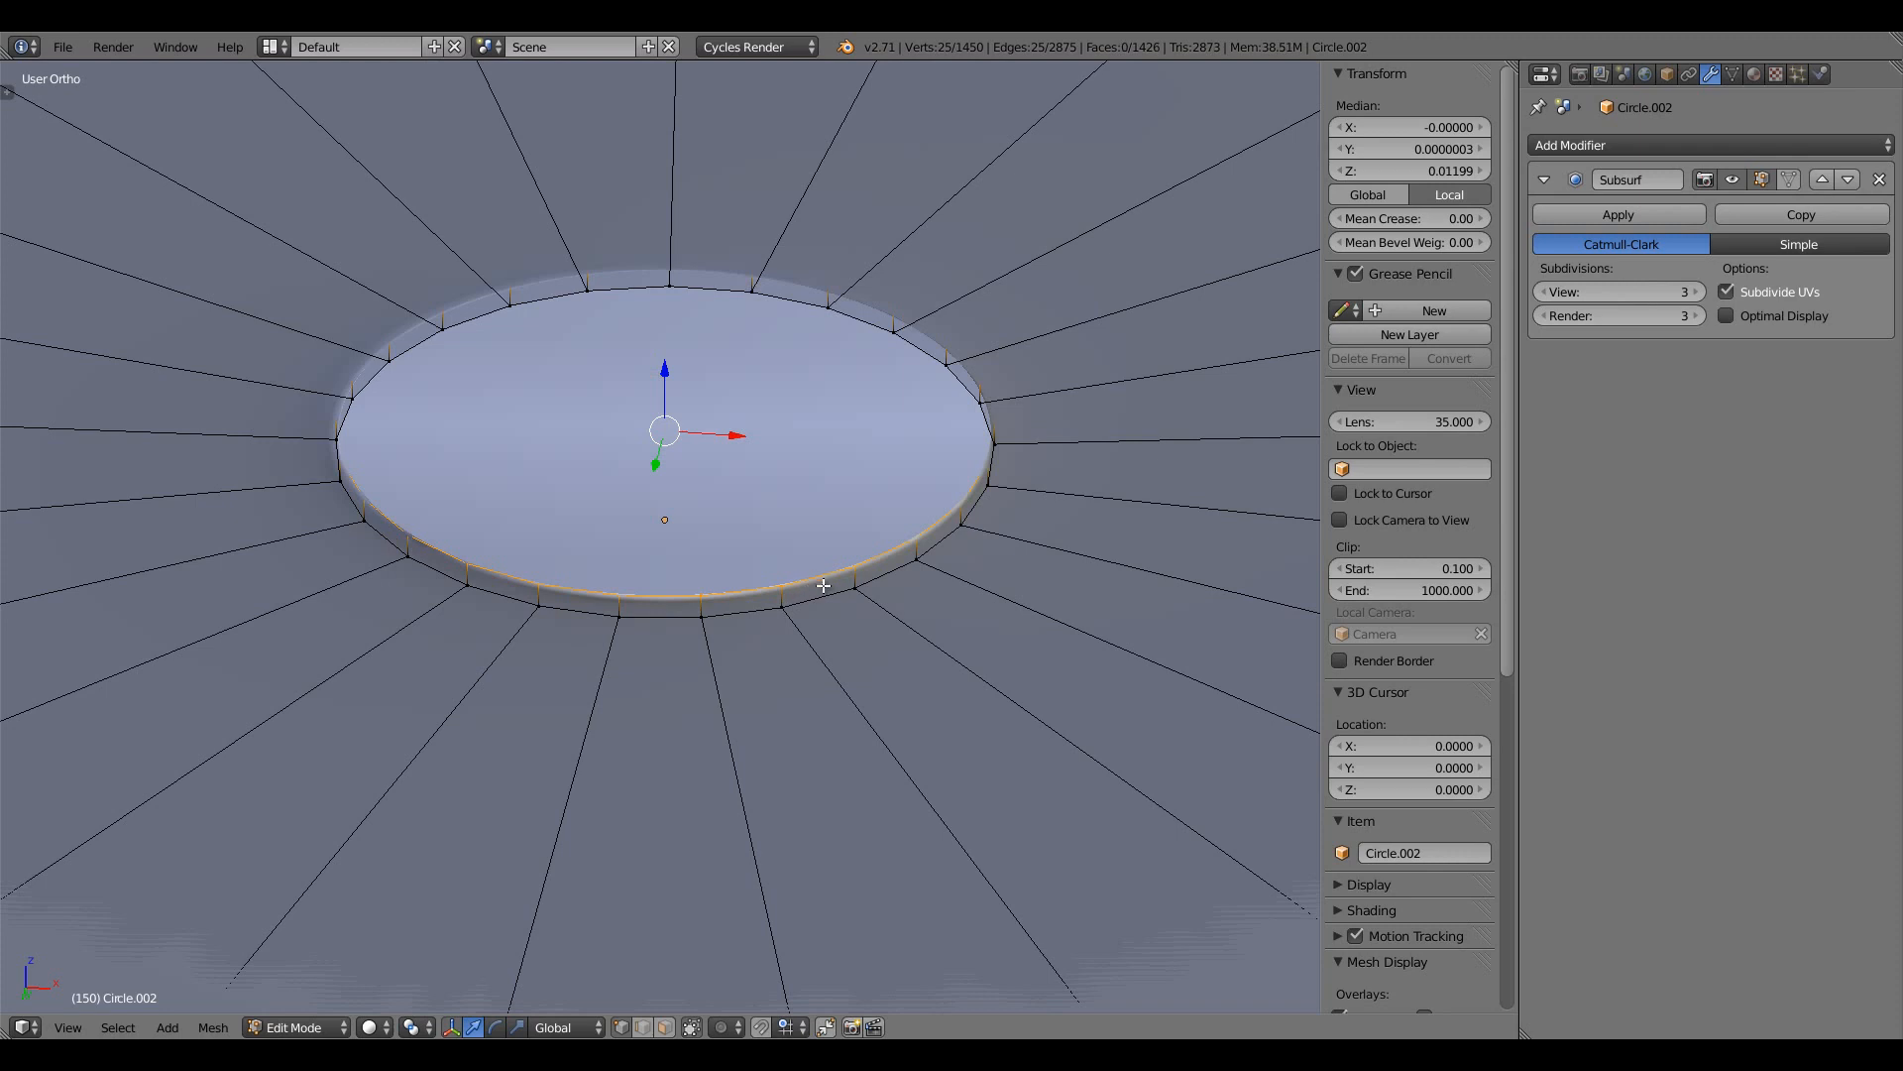
Extrude the small central loop slightly upward along Z to a local median of about 0.01266 and fill it with a face
key("e")
key("z")
left_click(824, 581)
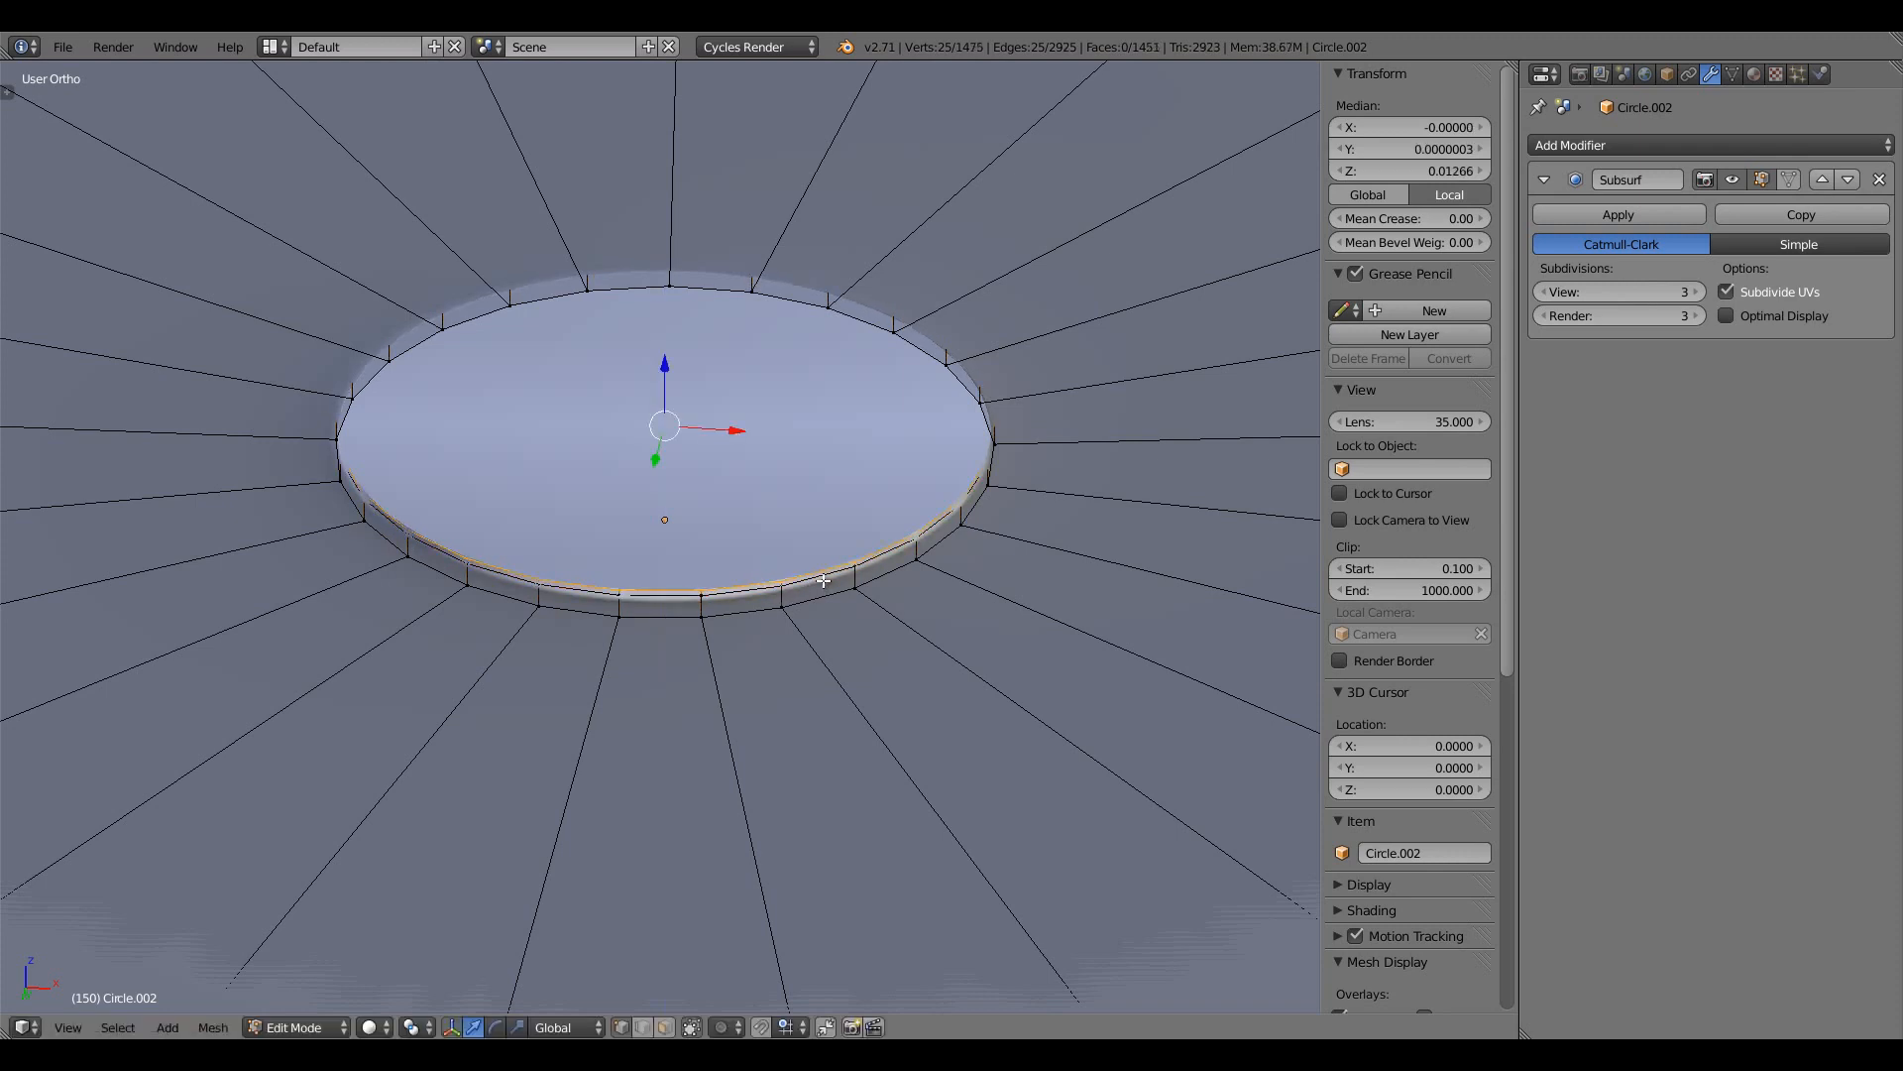
key("f")
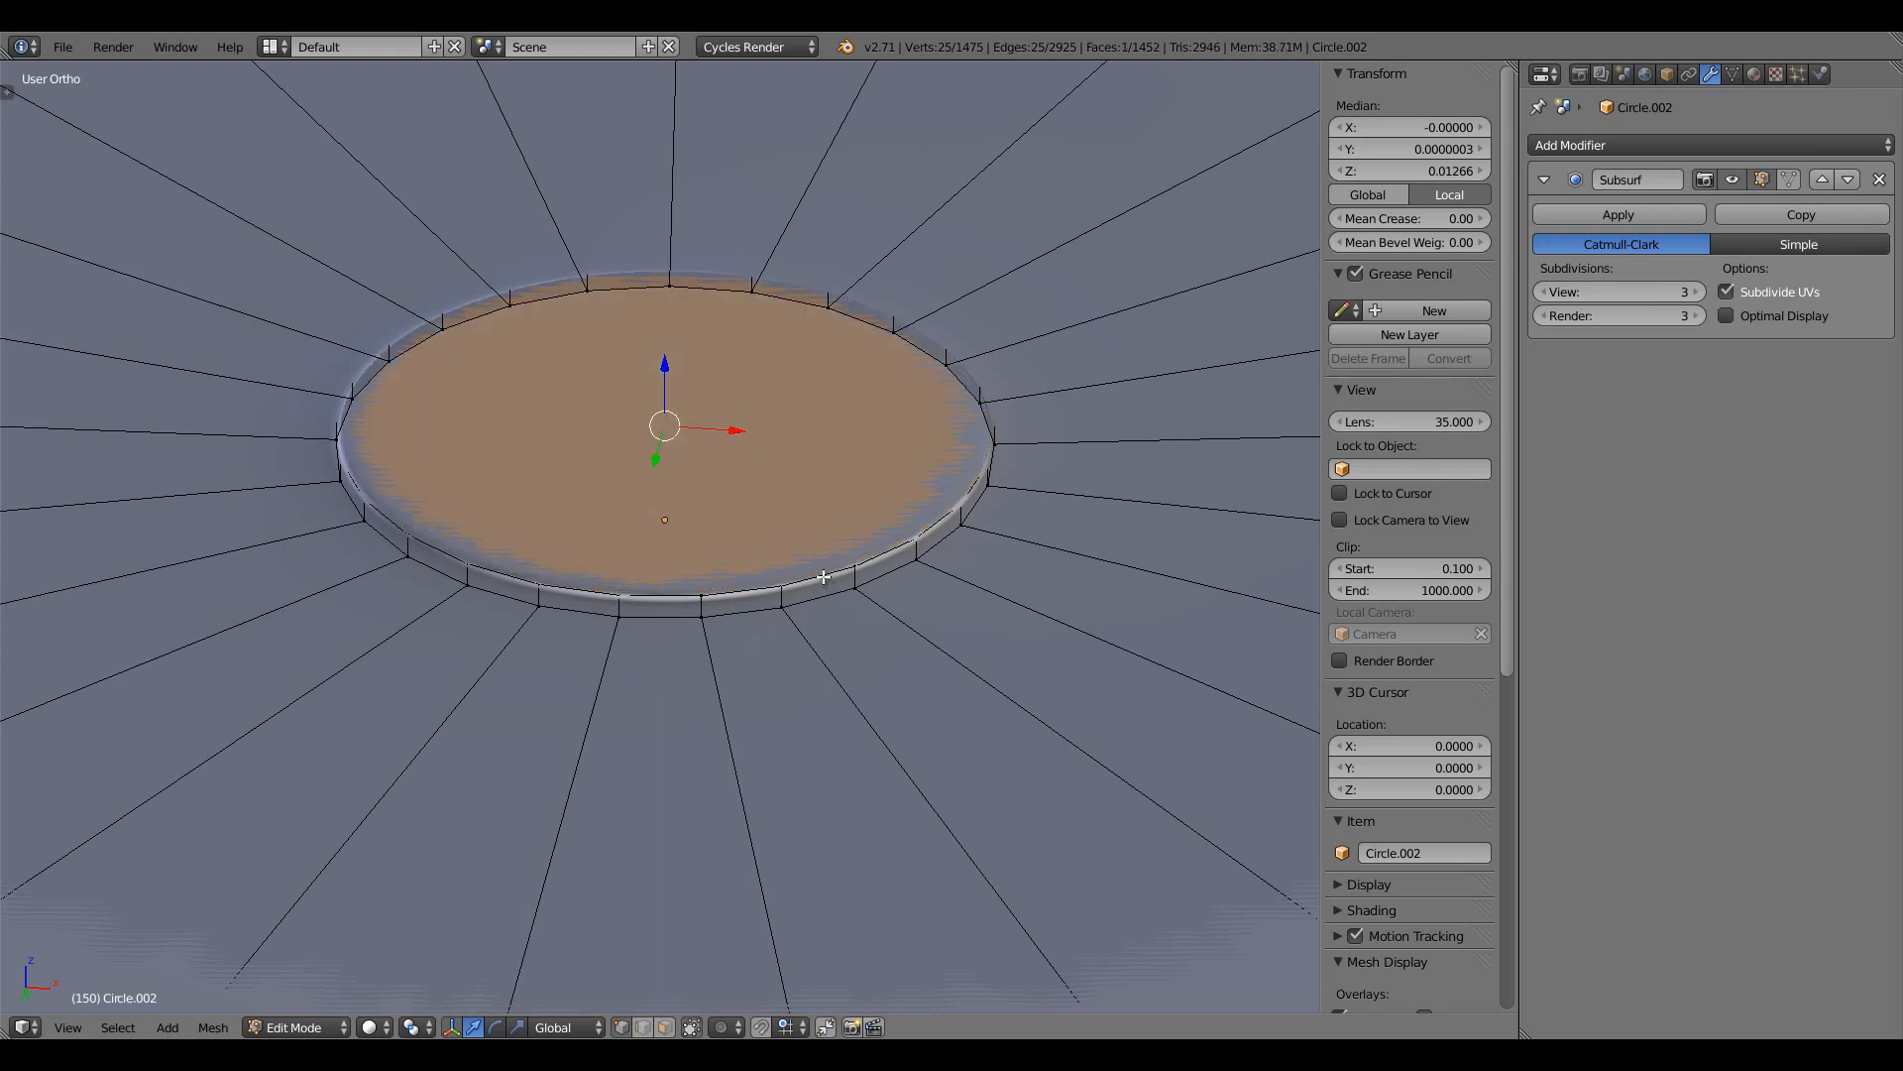
Set the mean crease to 1.00 on the central hole's two edge loops and on the recess's outer floor loop
left_click_drag(1377, 216, 438, 325)
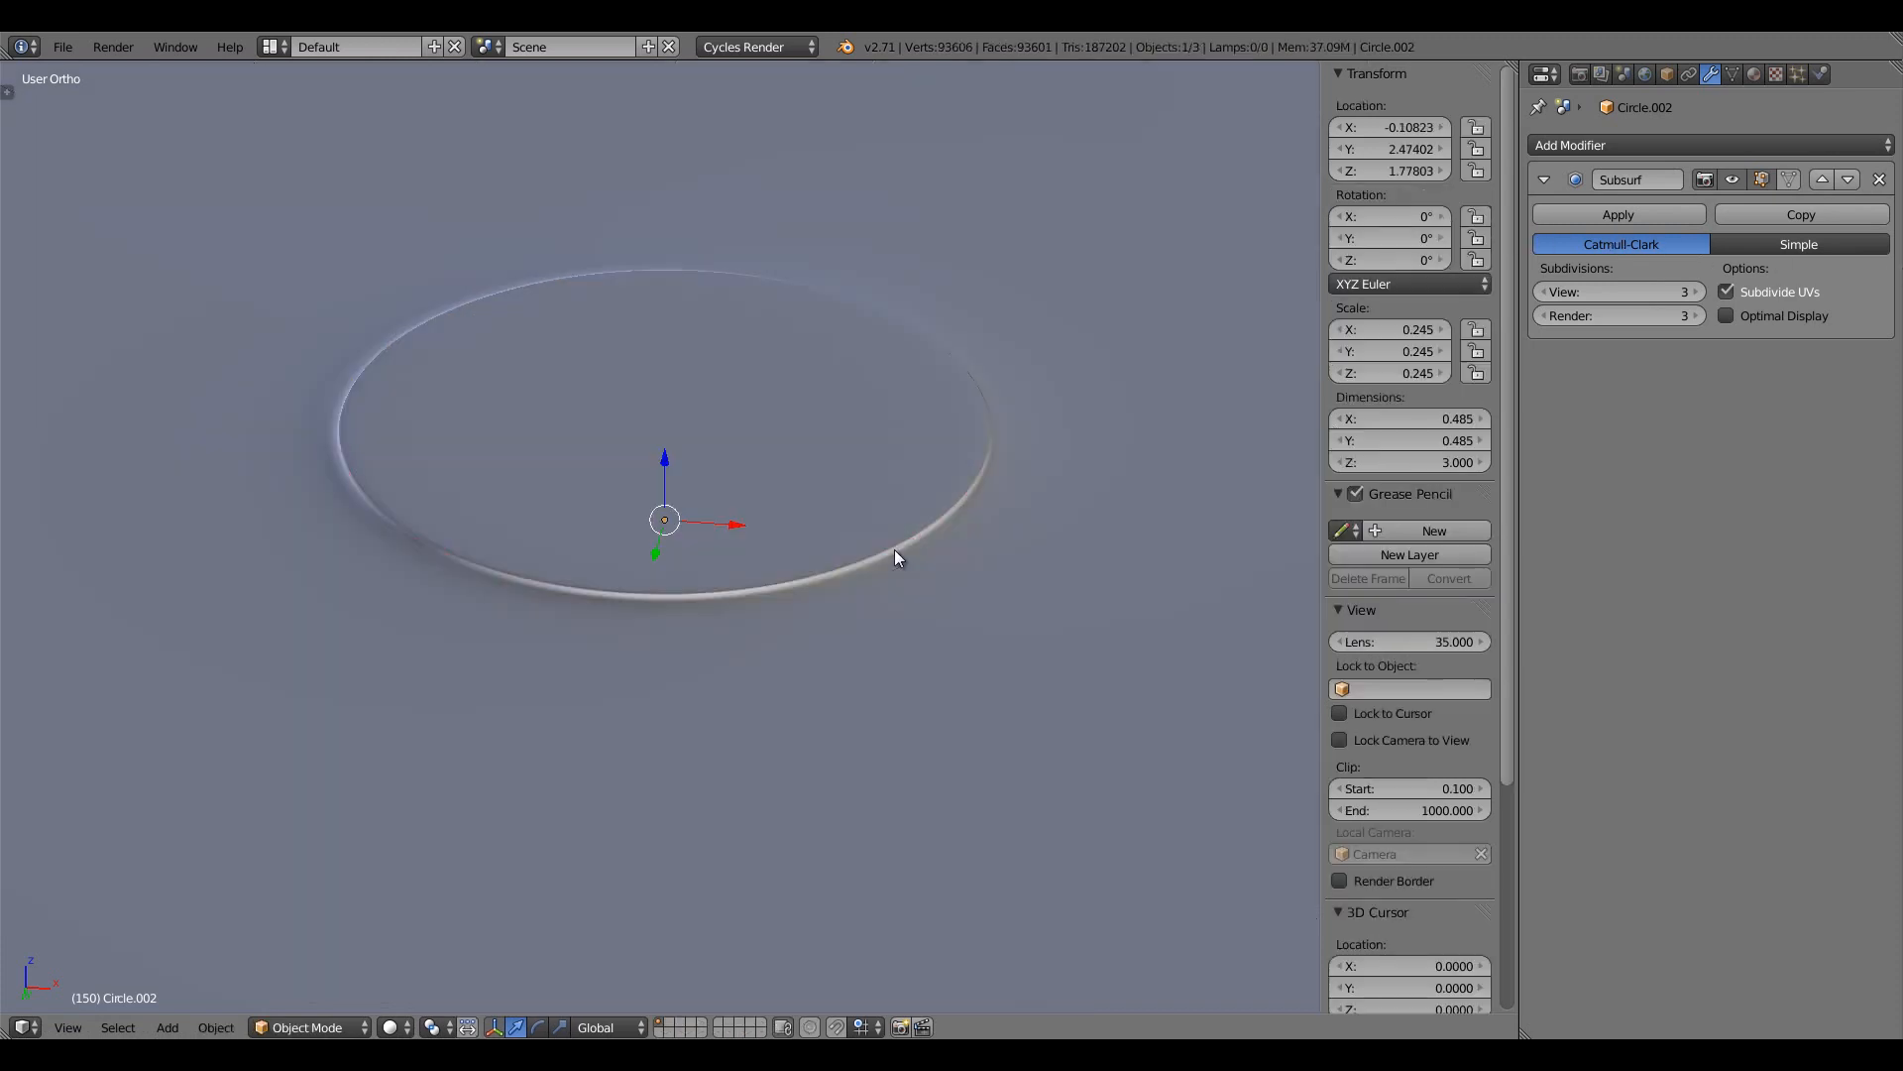
scroll(893, 551, "down", 7)
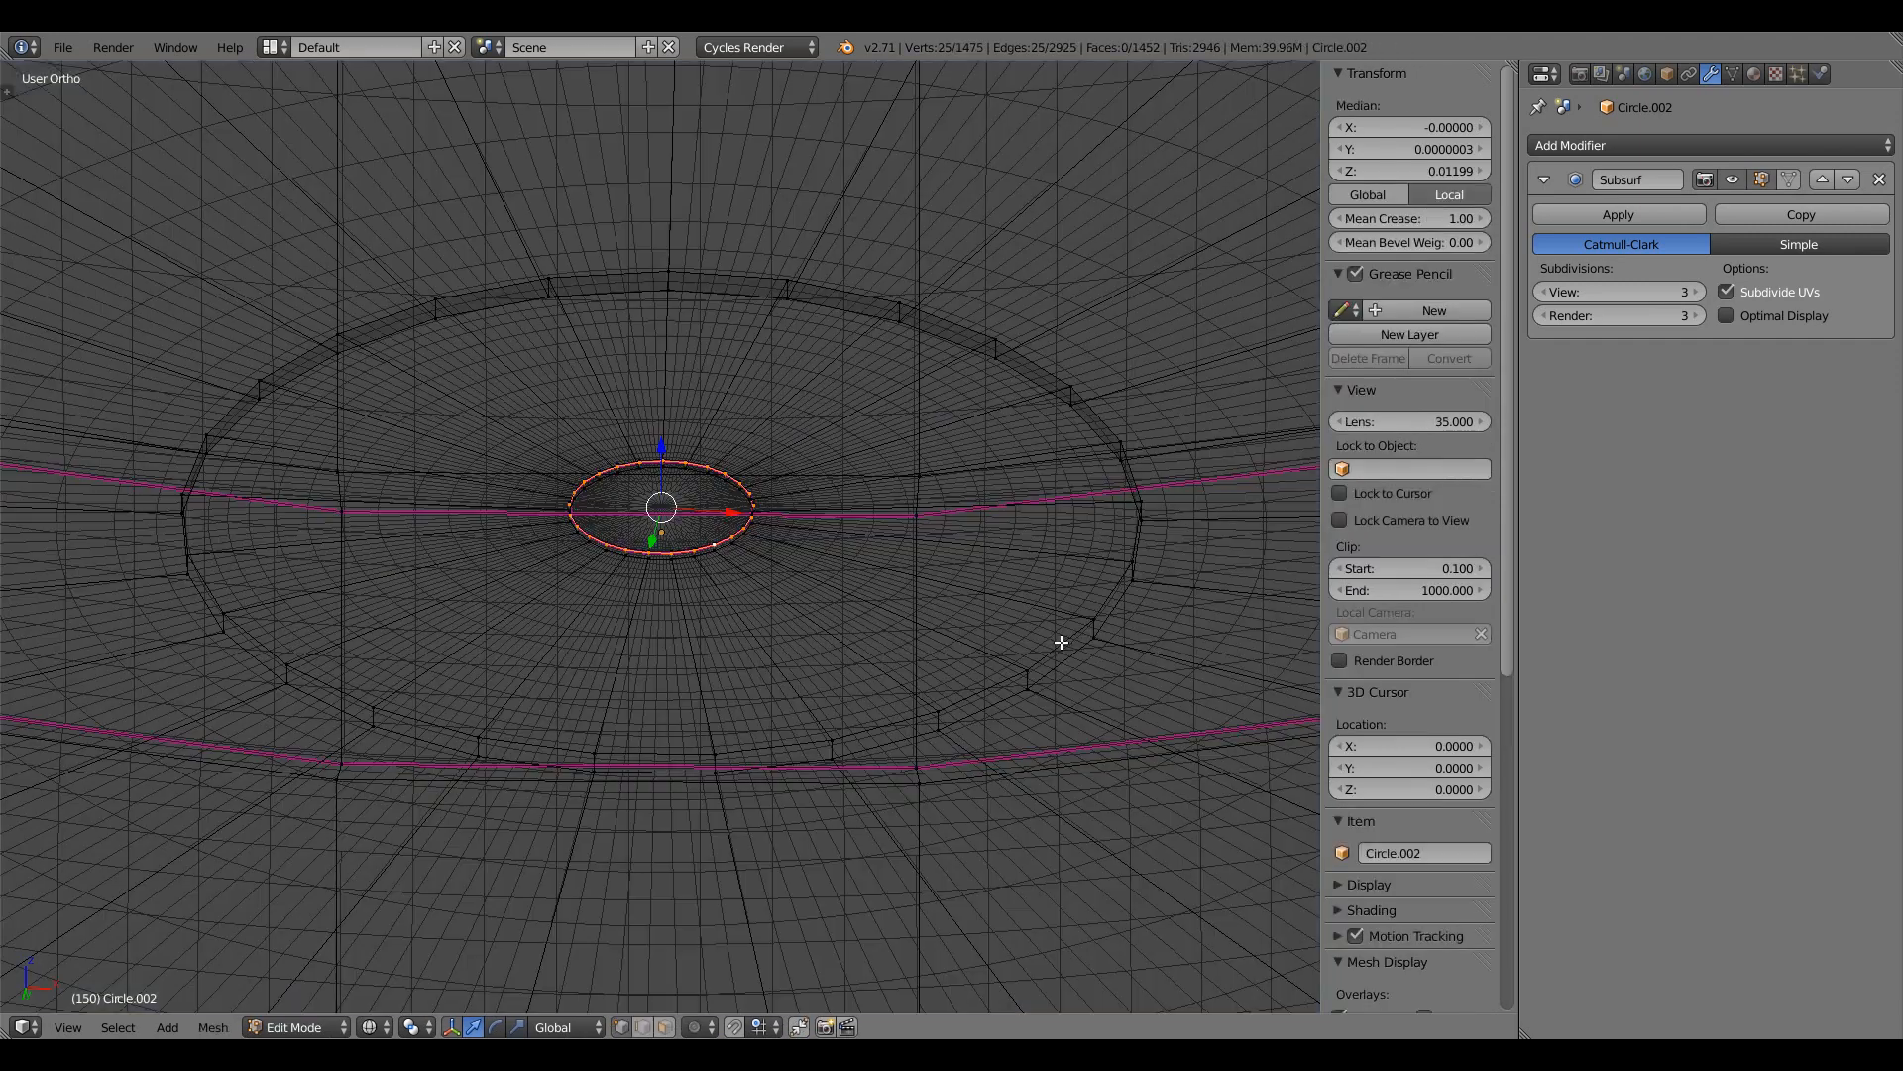
key("z")
right_click(1066, 636, "alt")
key("z")
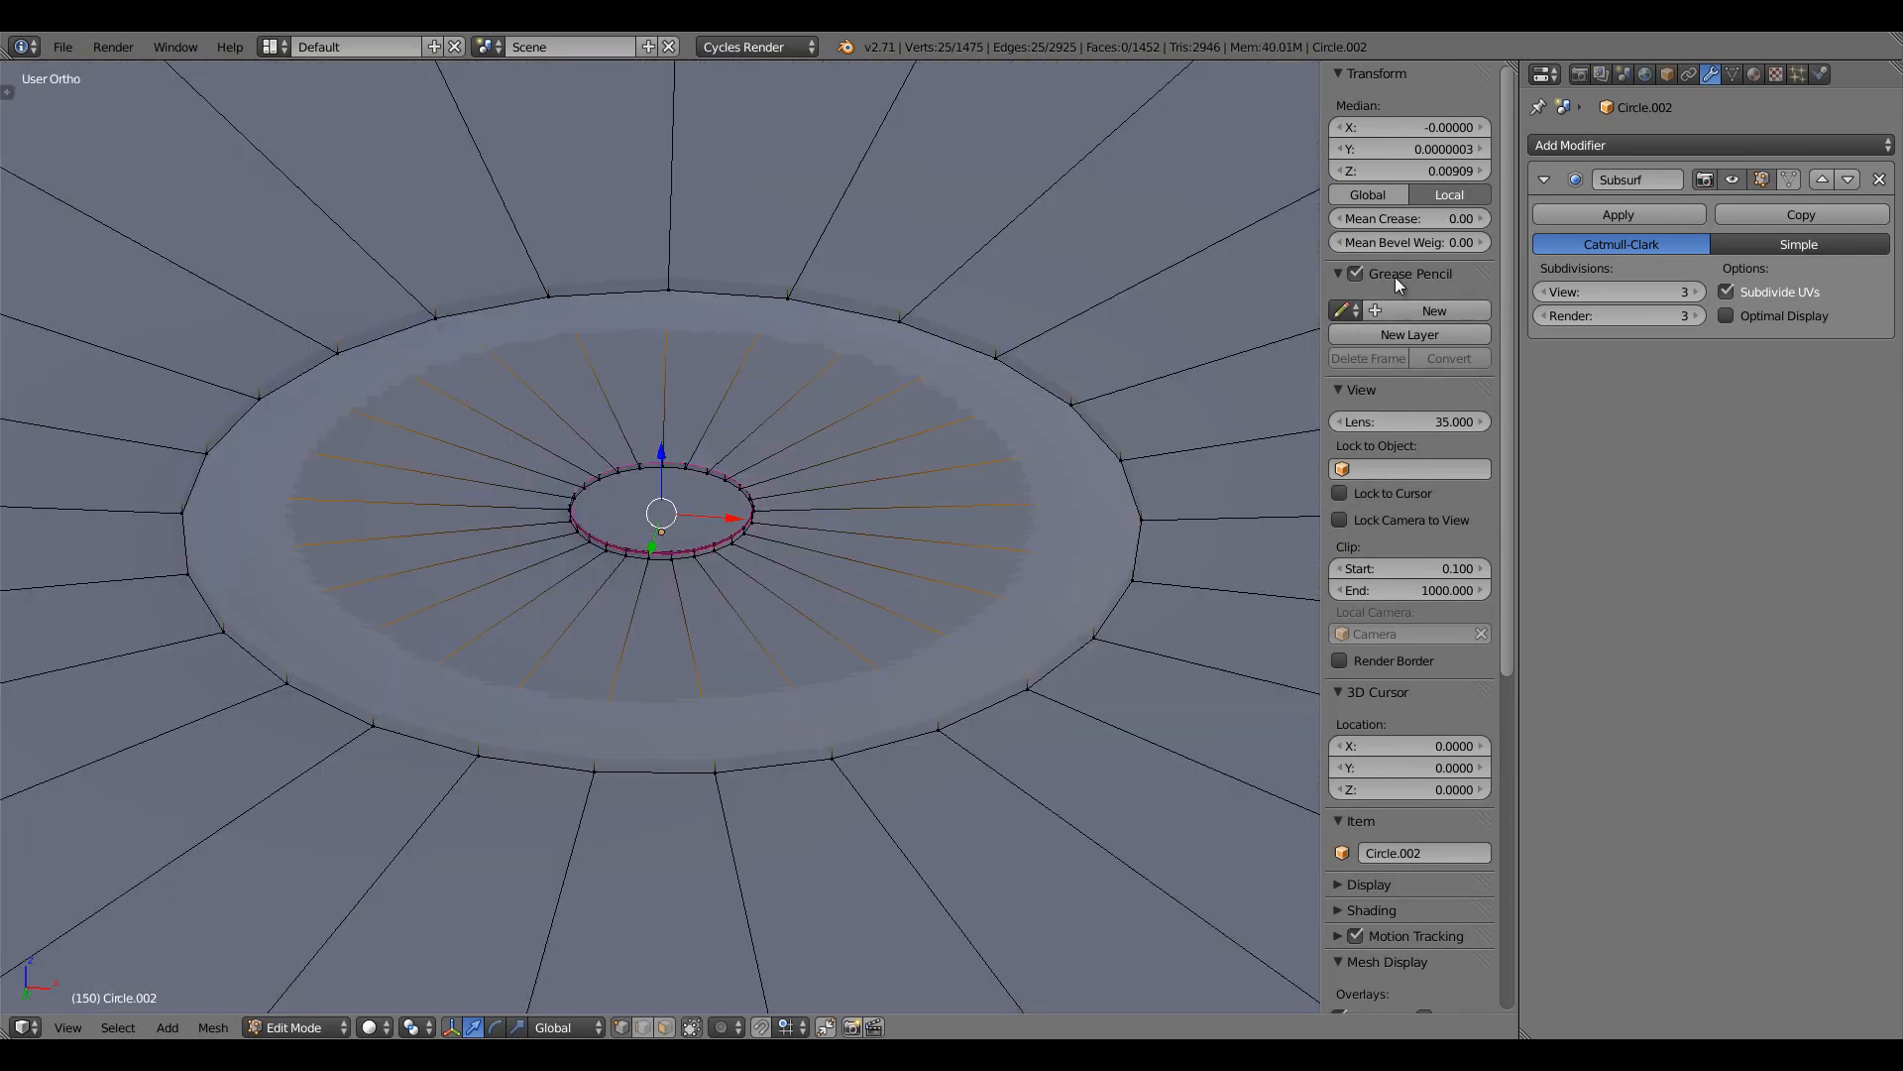
left_click_drag(1388, 218, 1489, 226)
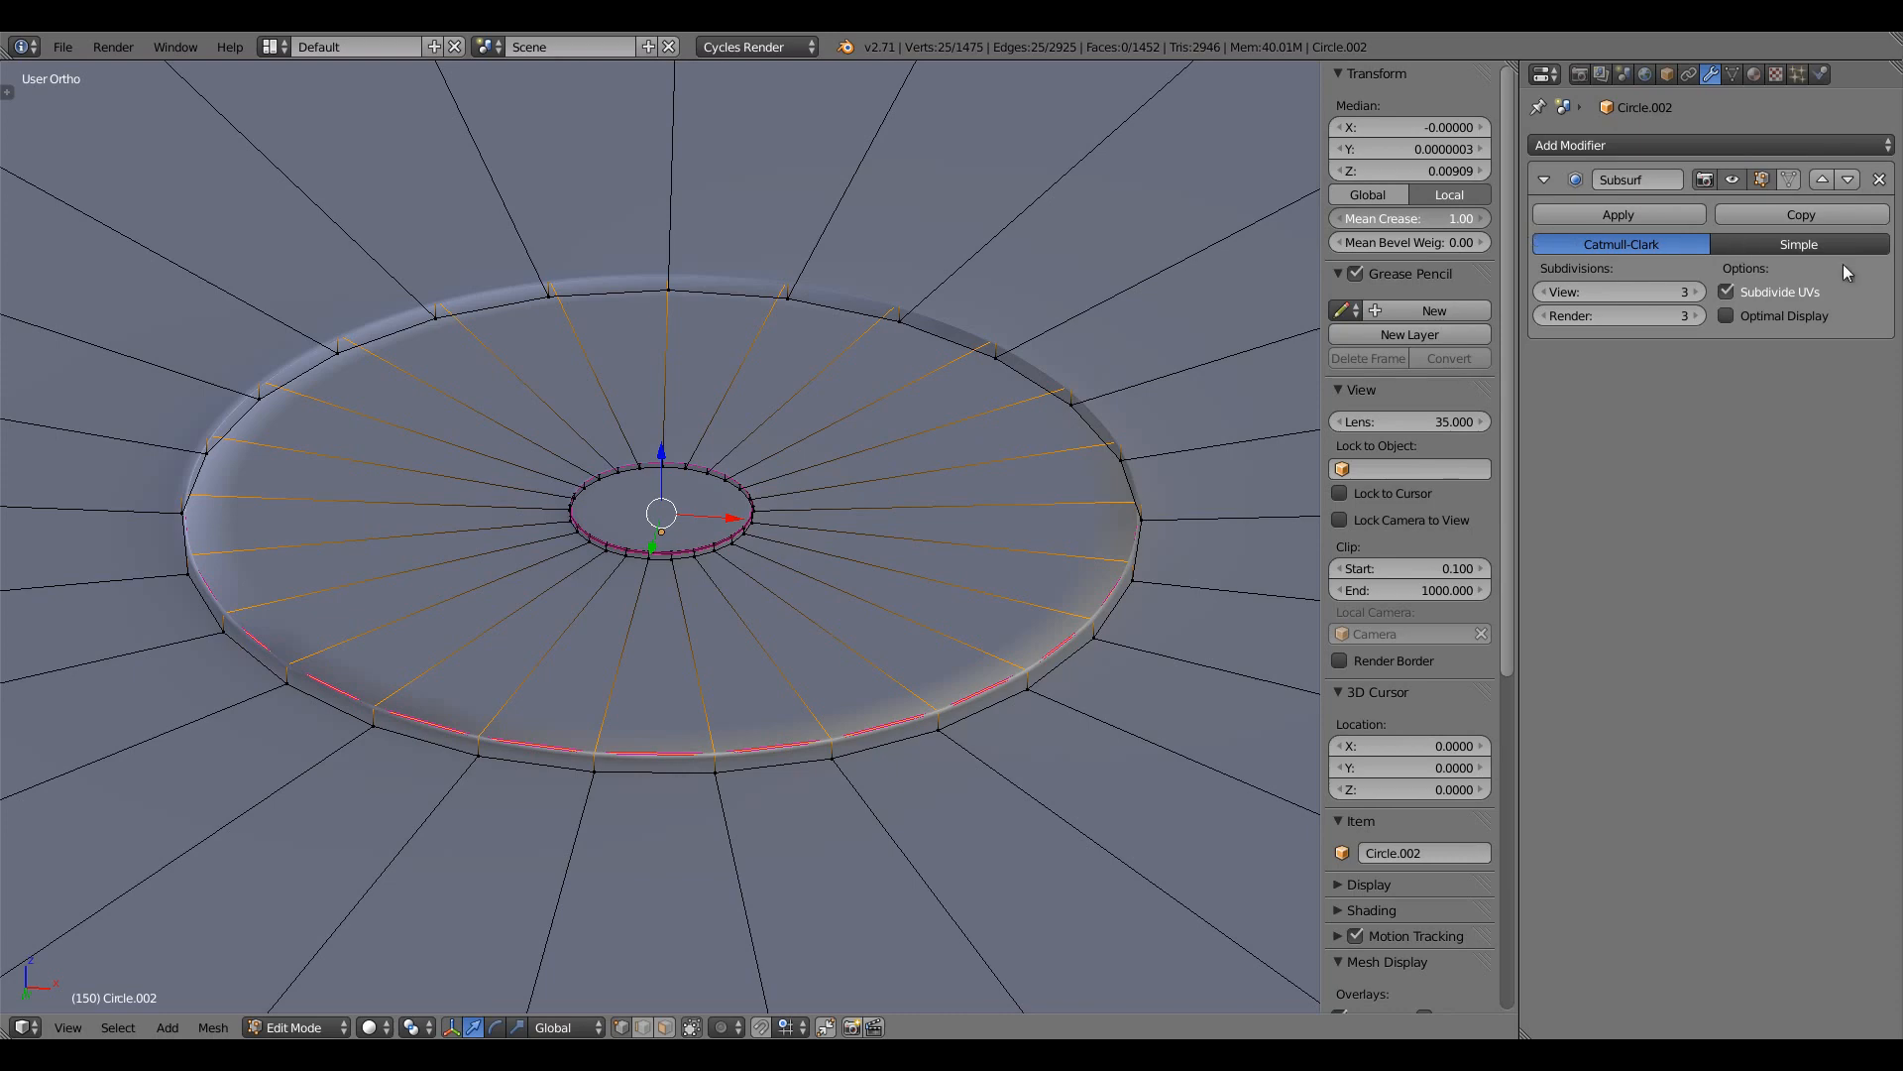
key("Tab")
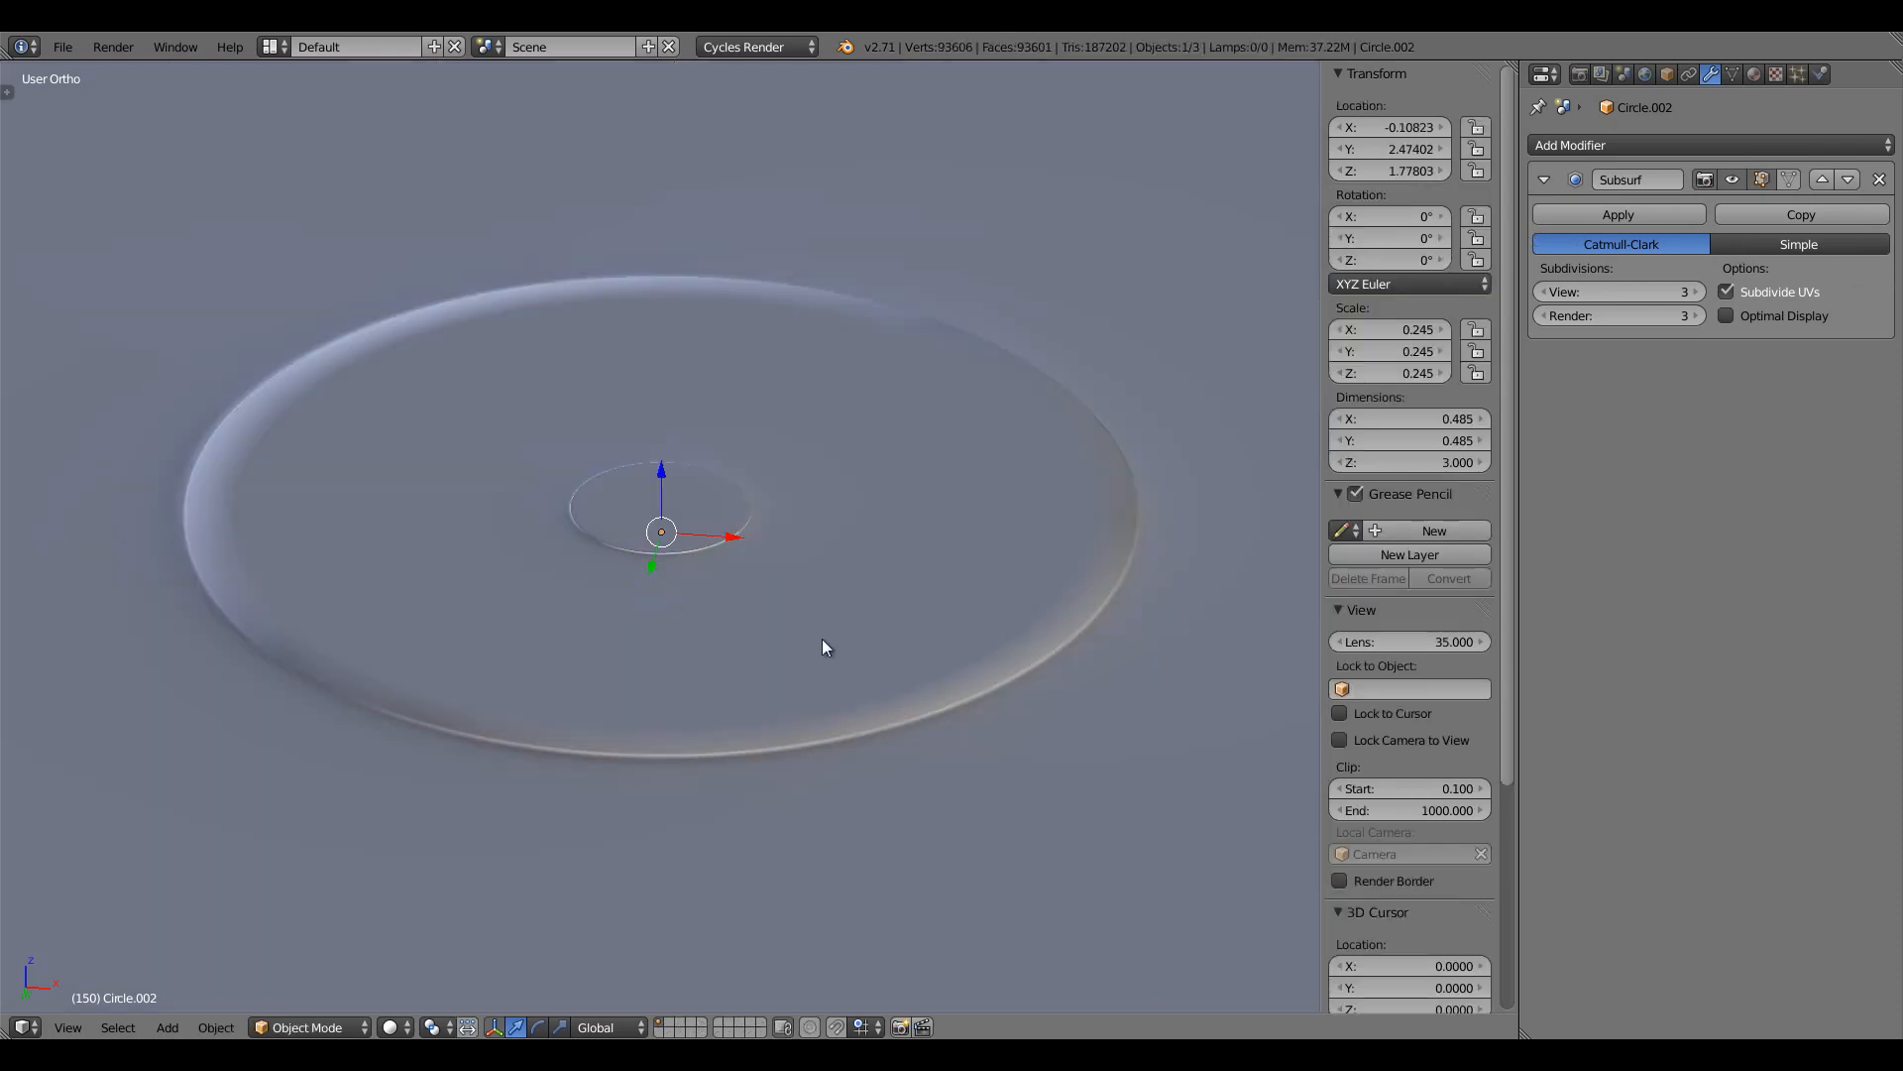
Switch to face selection and assign Material.001 to the small central face of the bullet's base
middle_click_drag(823, 638, 763, 579)
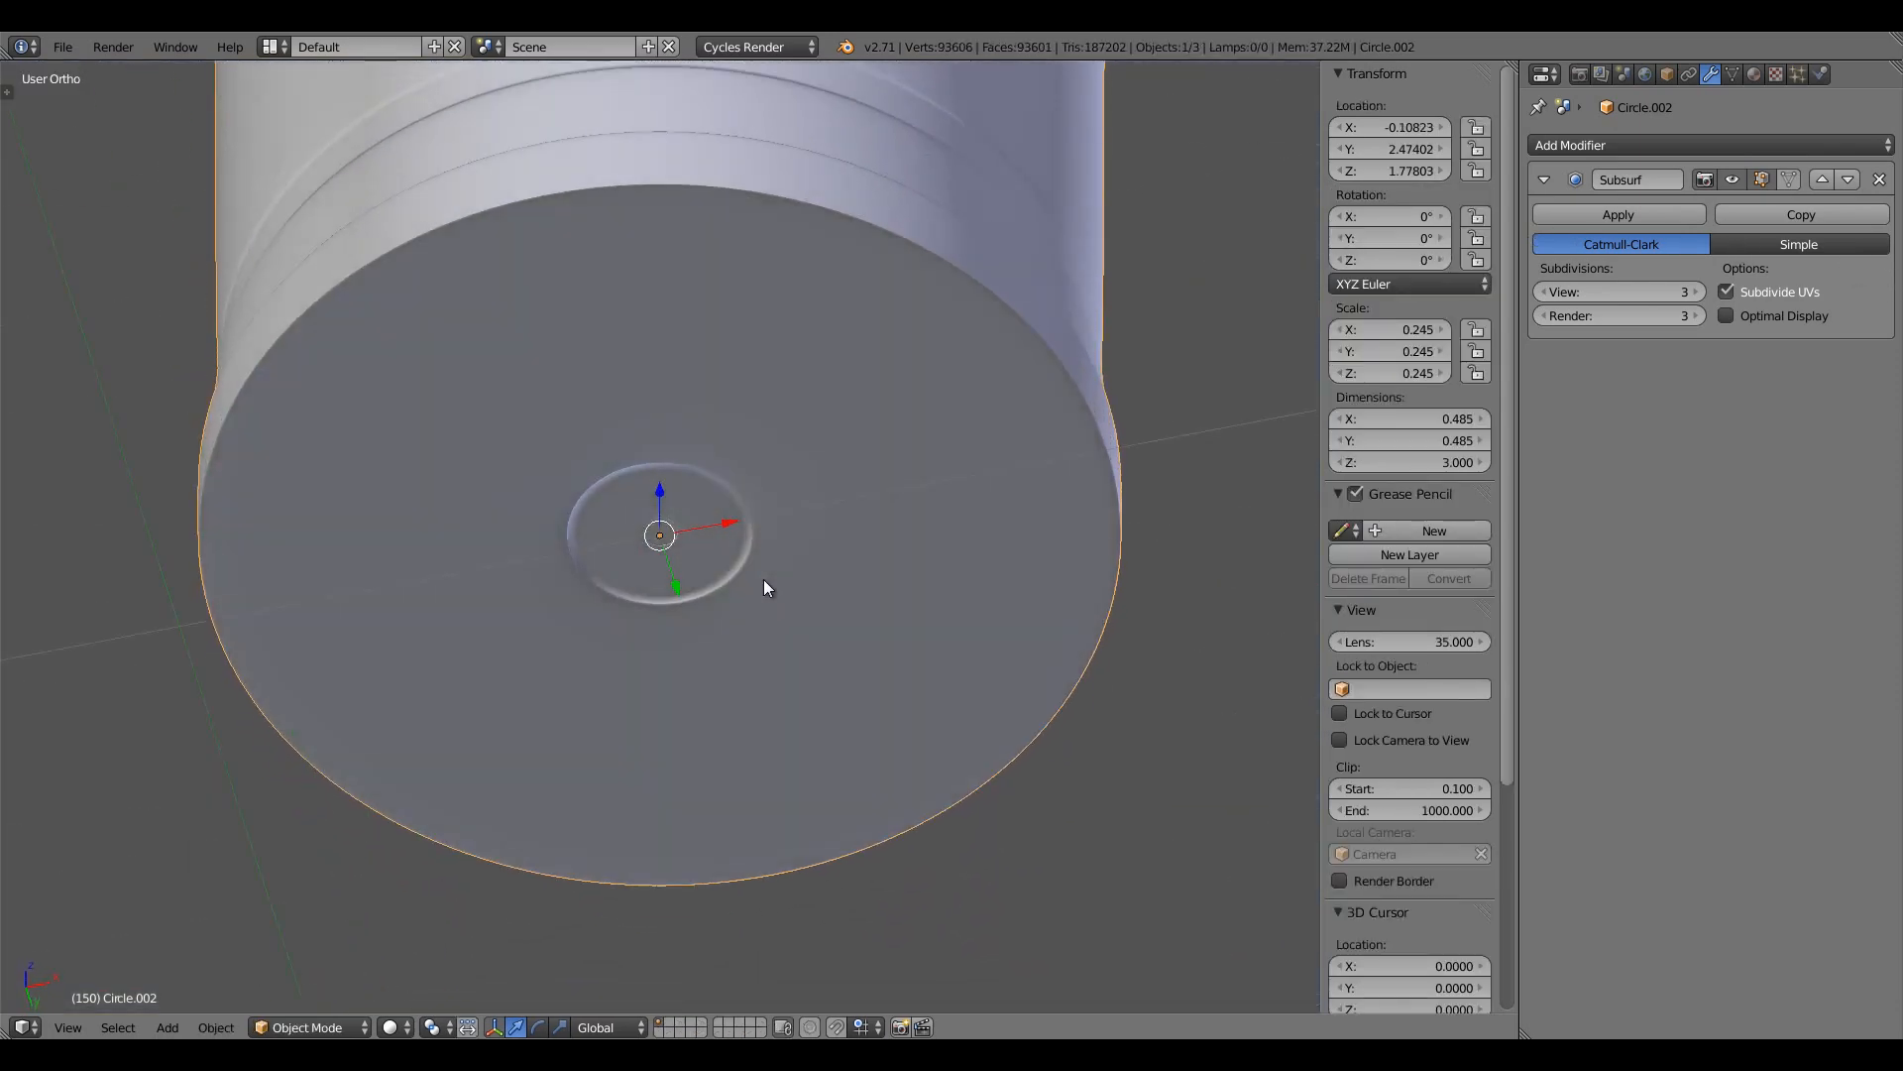
scroll(758, 580, "up", 3)
key("Tab")
key("ctrl+Tab")
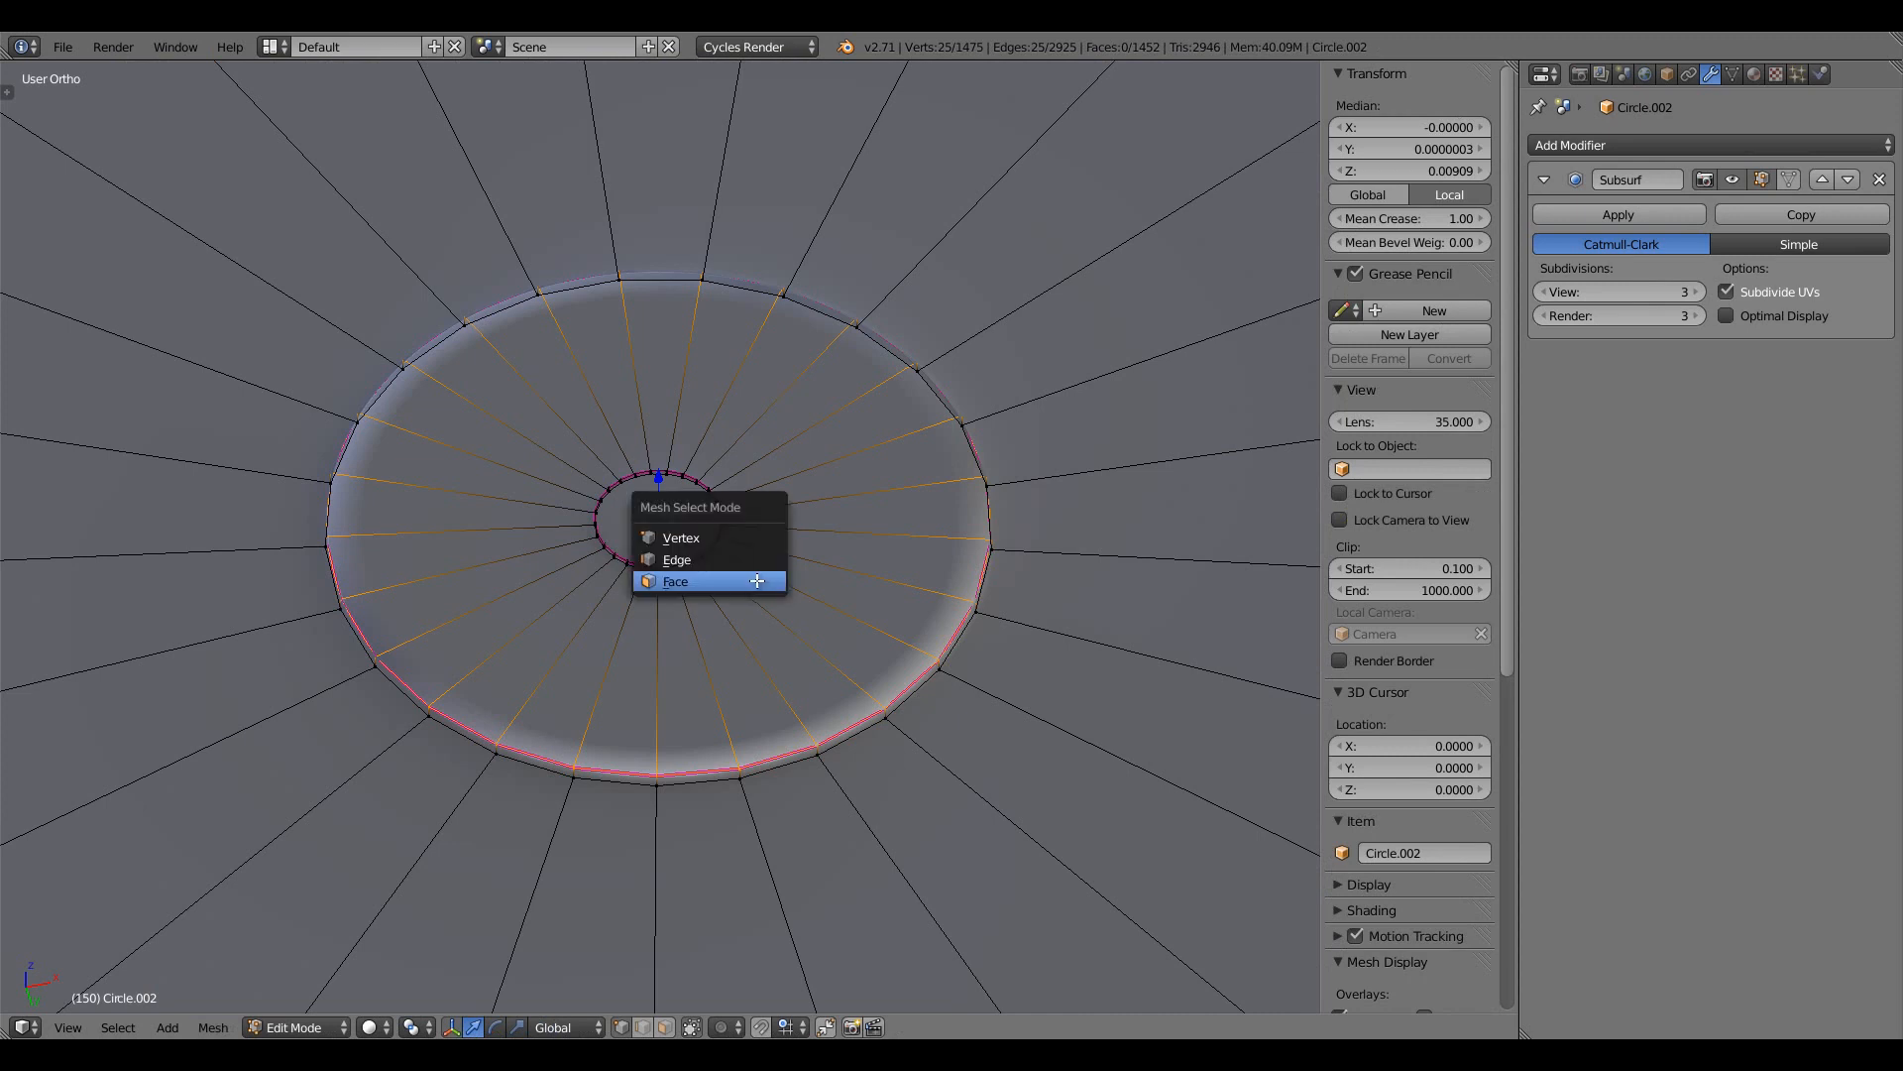
left_click(731, 577)
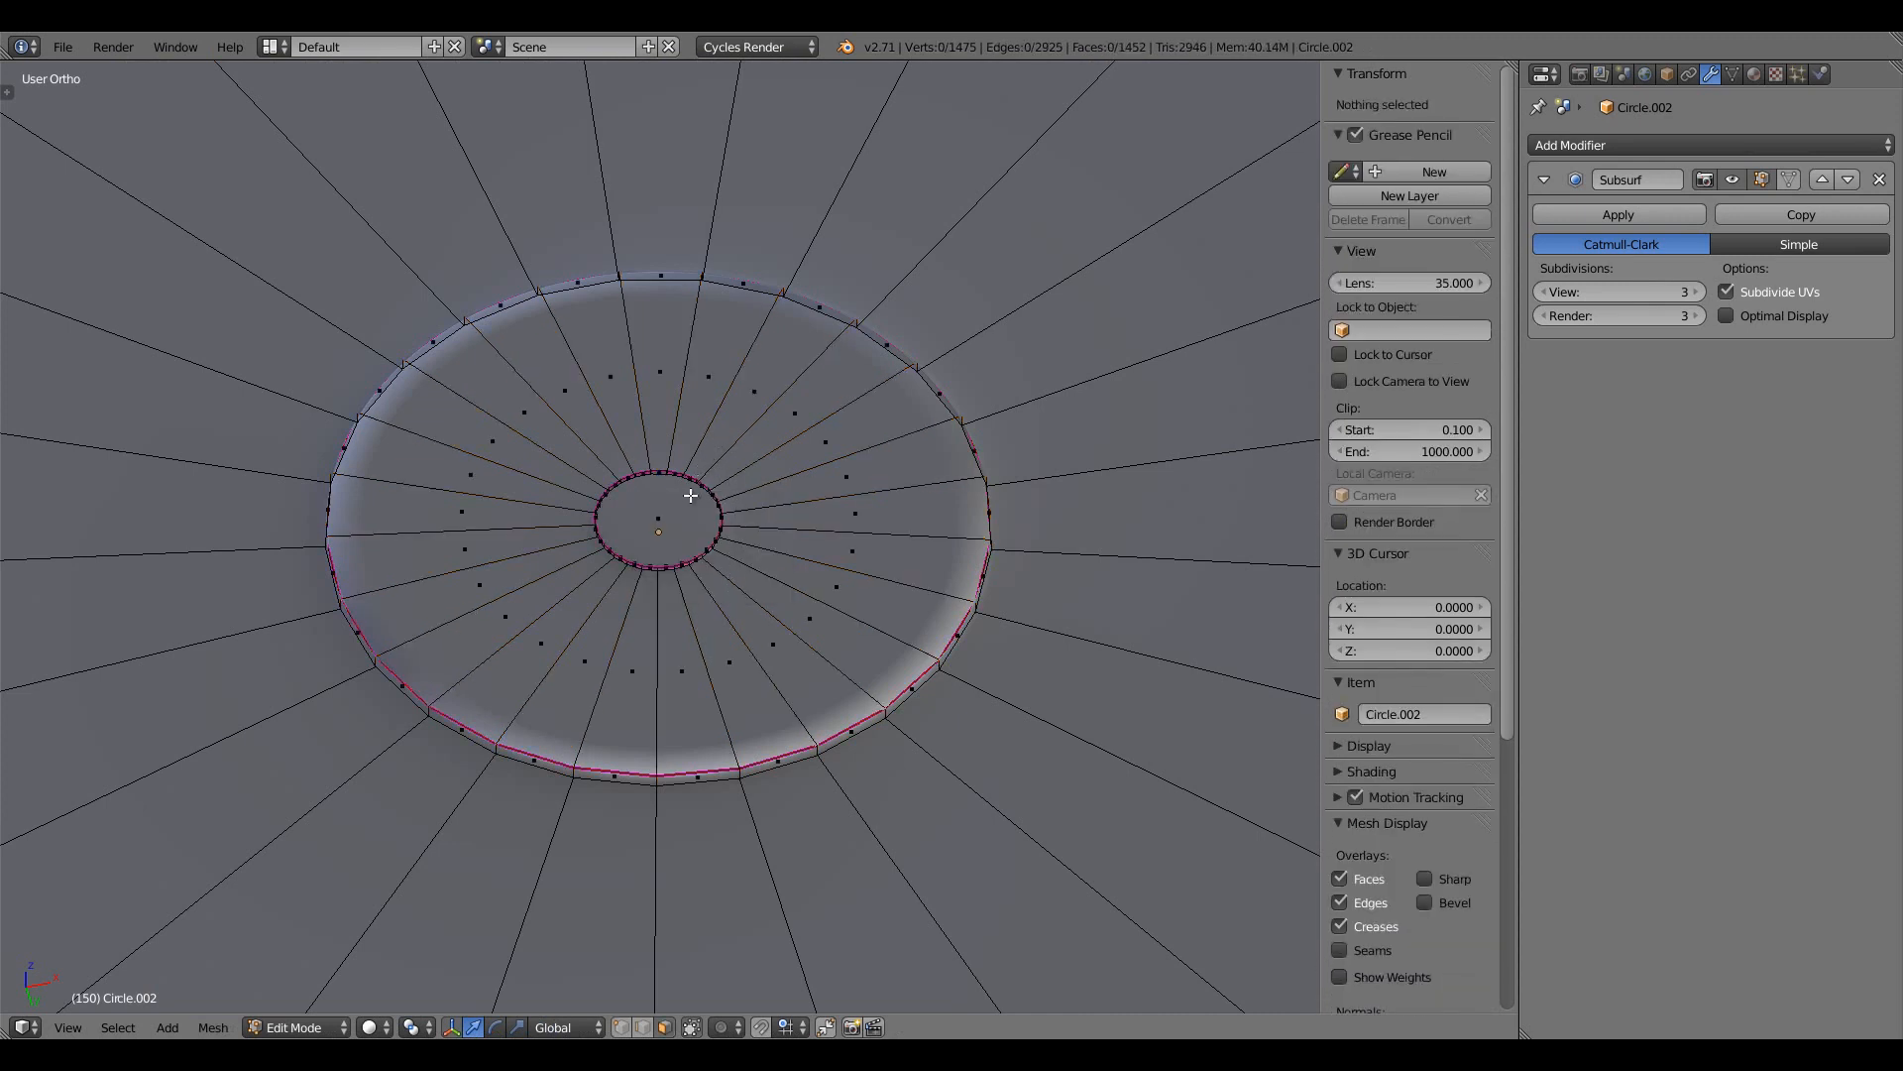
right_click(674, 517)
left_click(1754, 75)
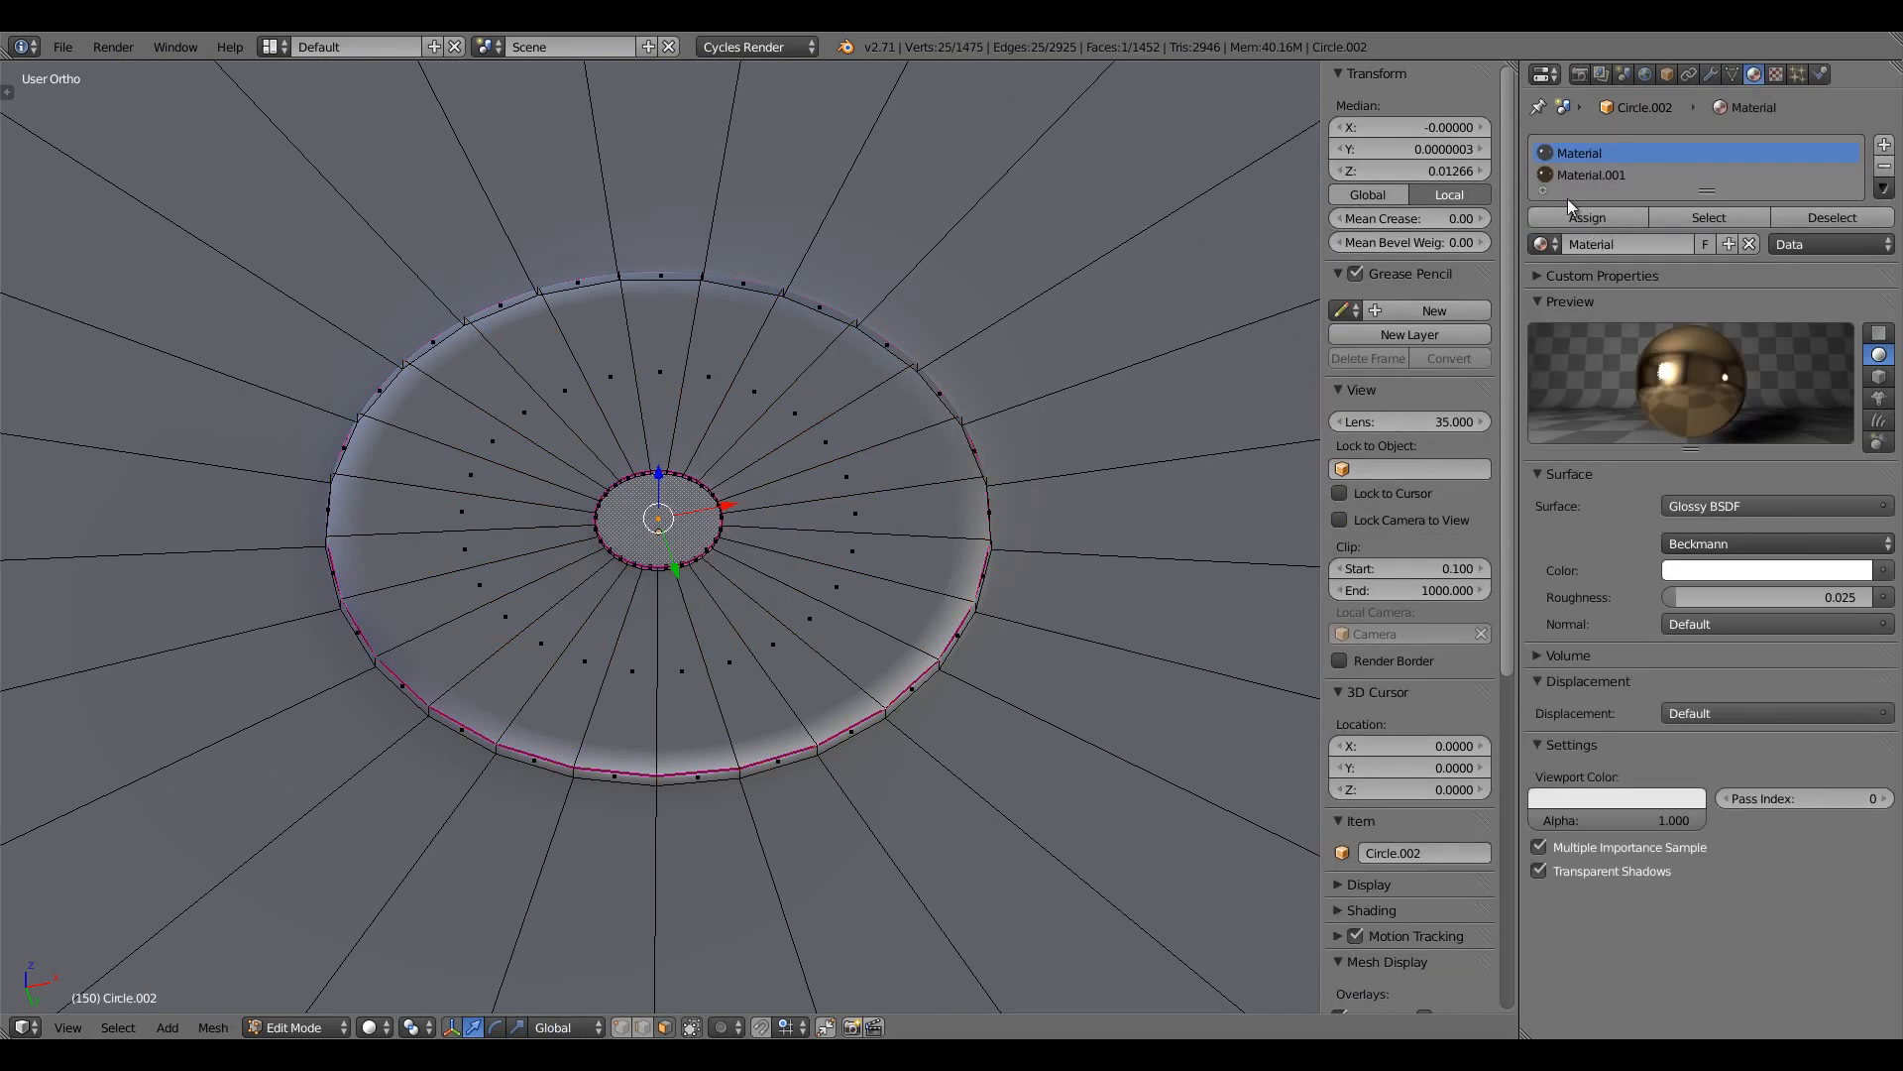
left_click(1602, 217)
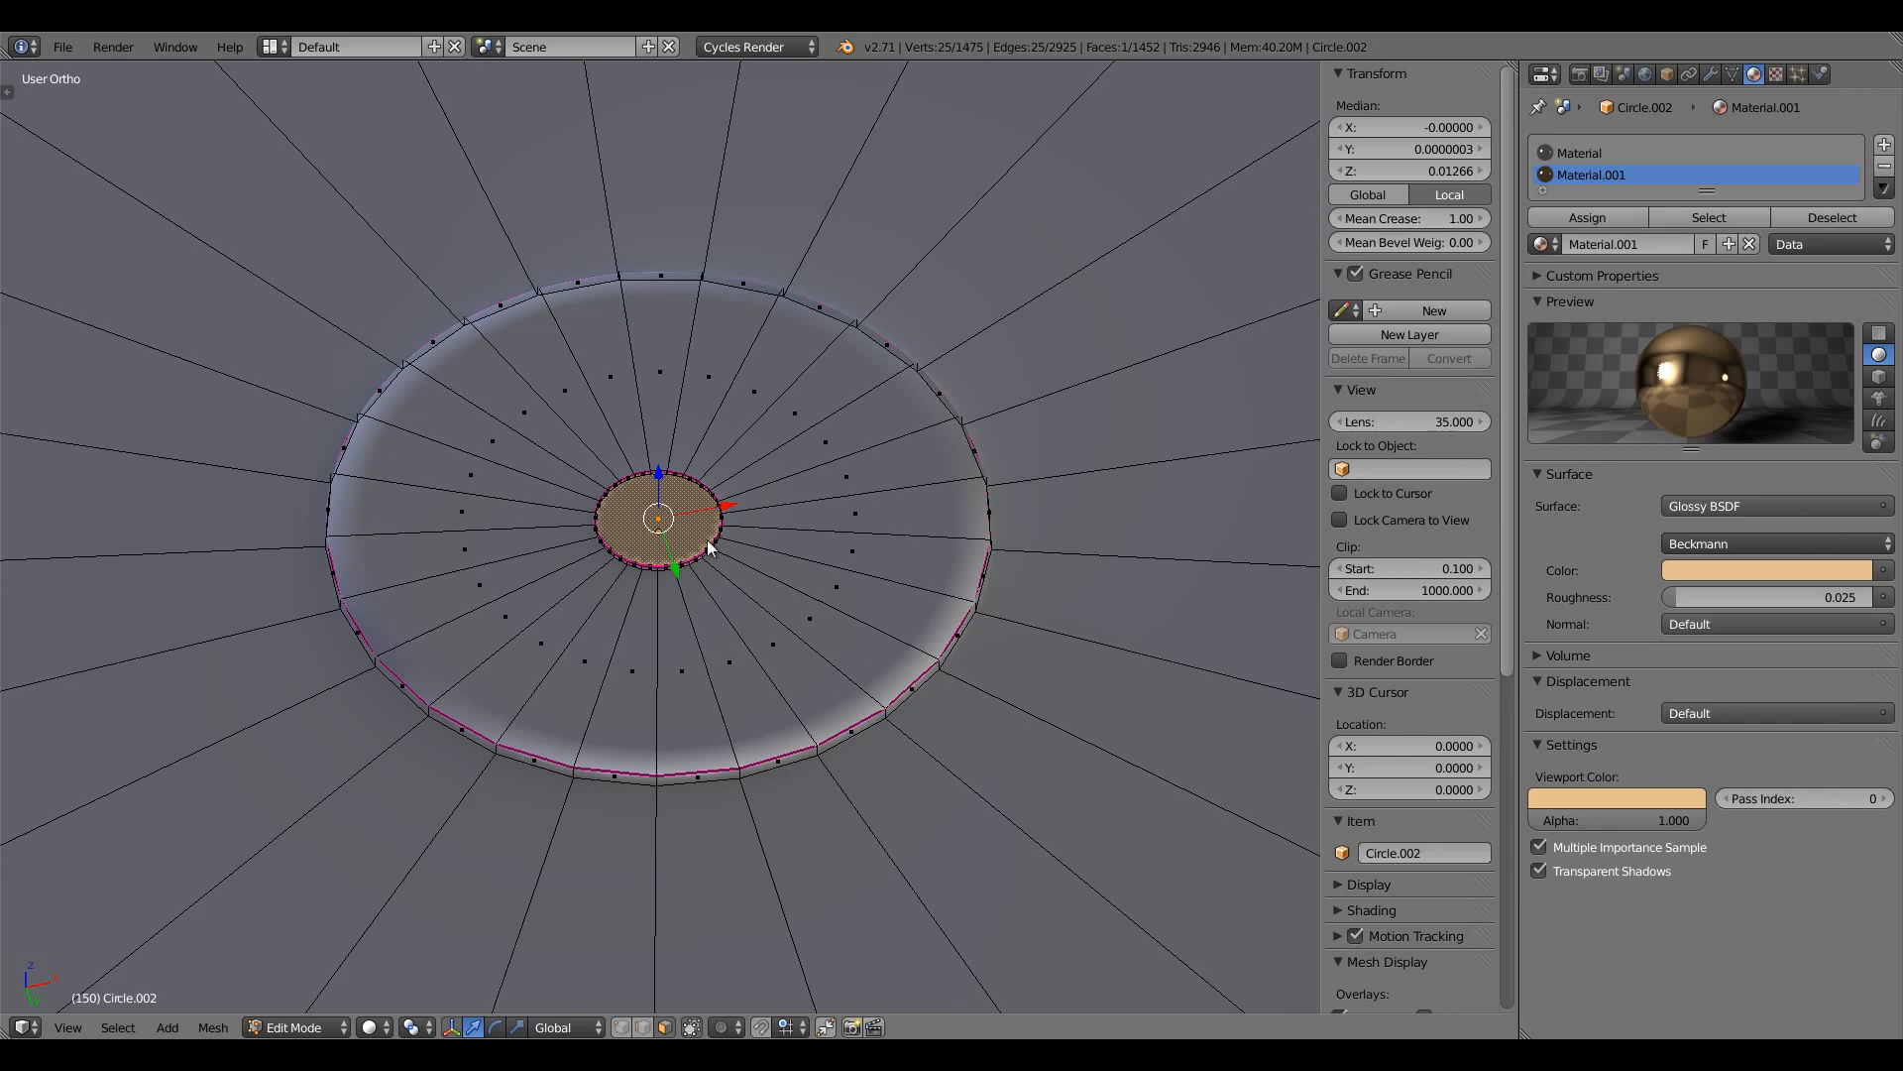
Separate the selected central face of the base into its own object and return to Object Mode
key("Tab")
scroll(710, 574, "up", 5)
key("Tab")
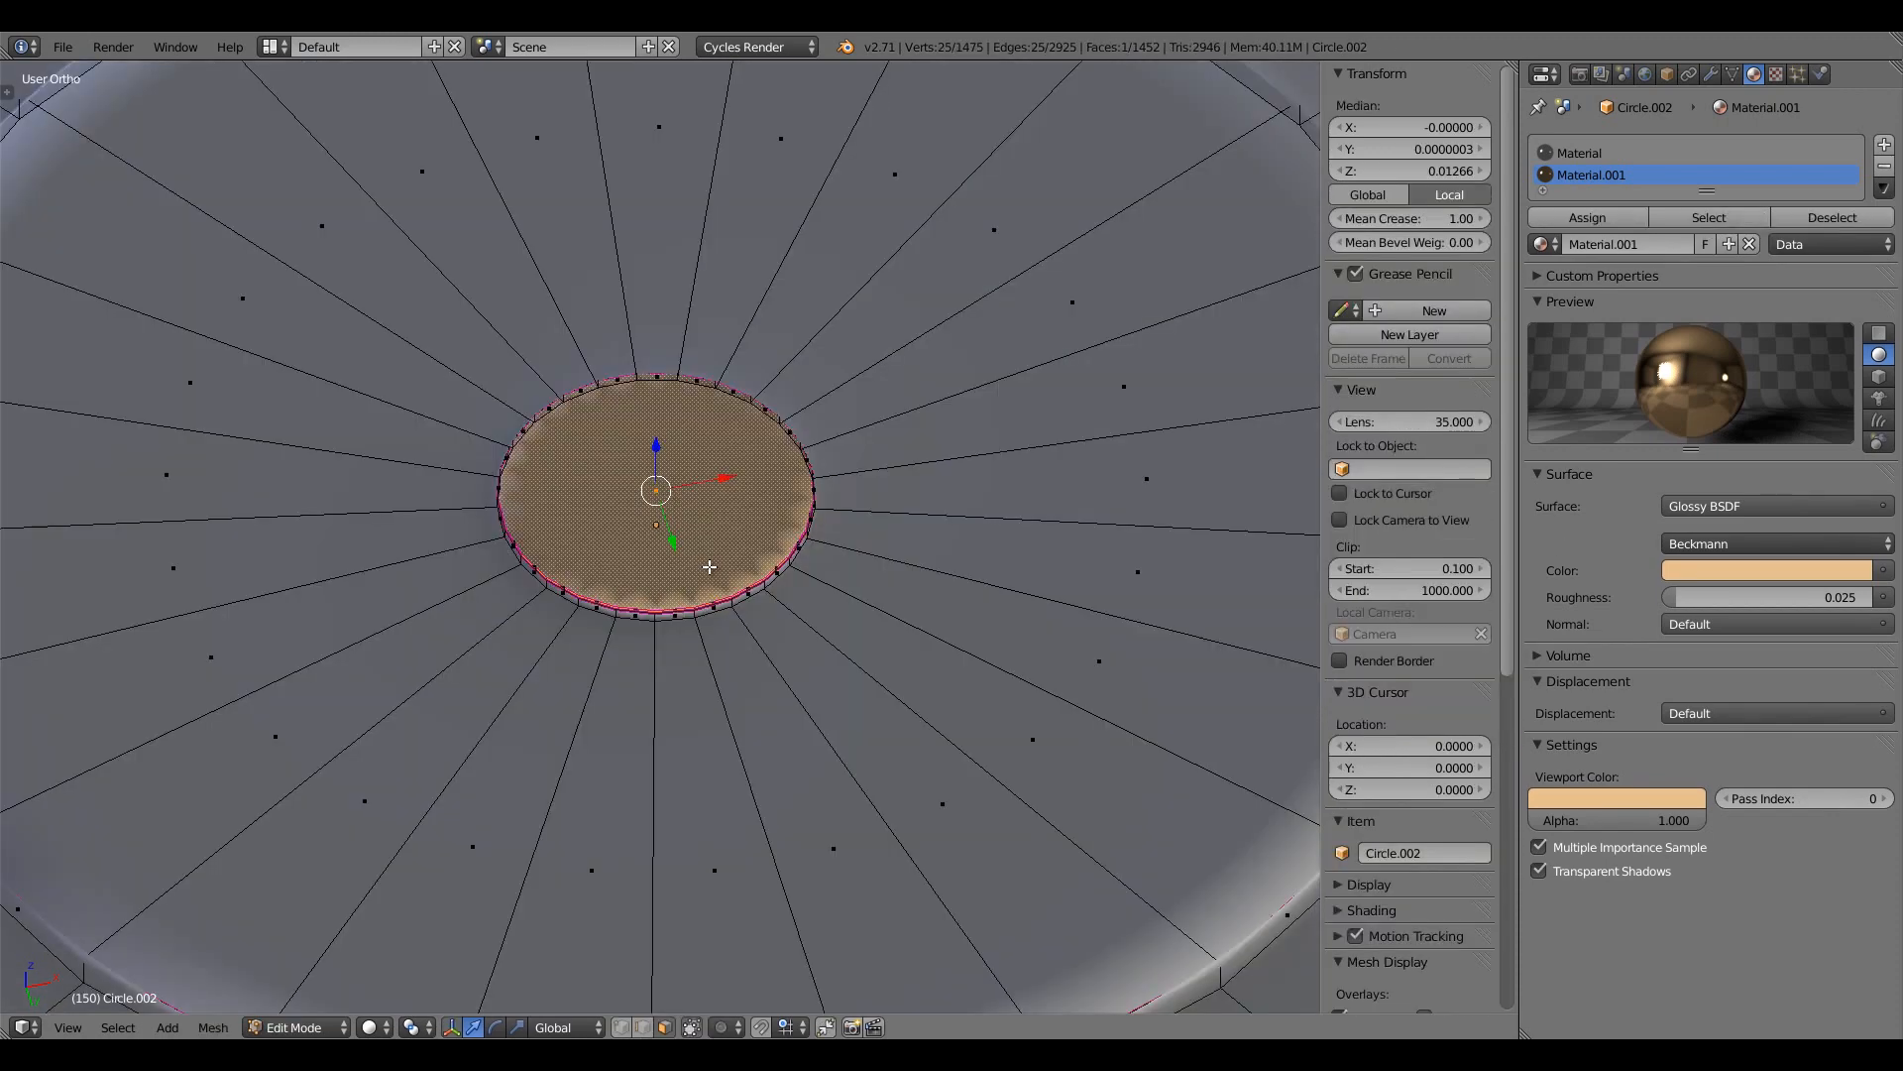
key("p")
left_click(710, 567)
key("Tab")
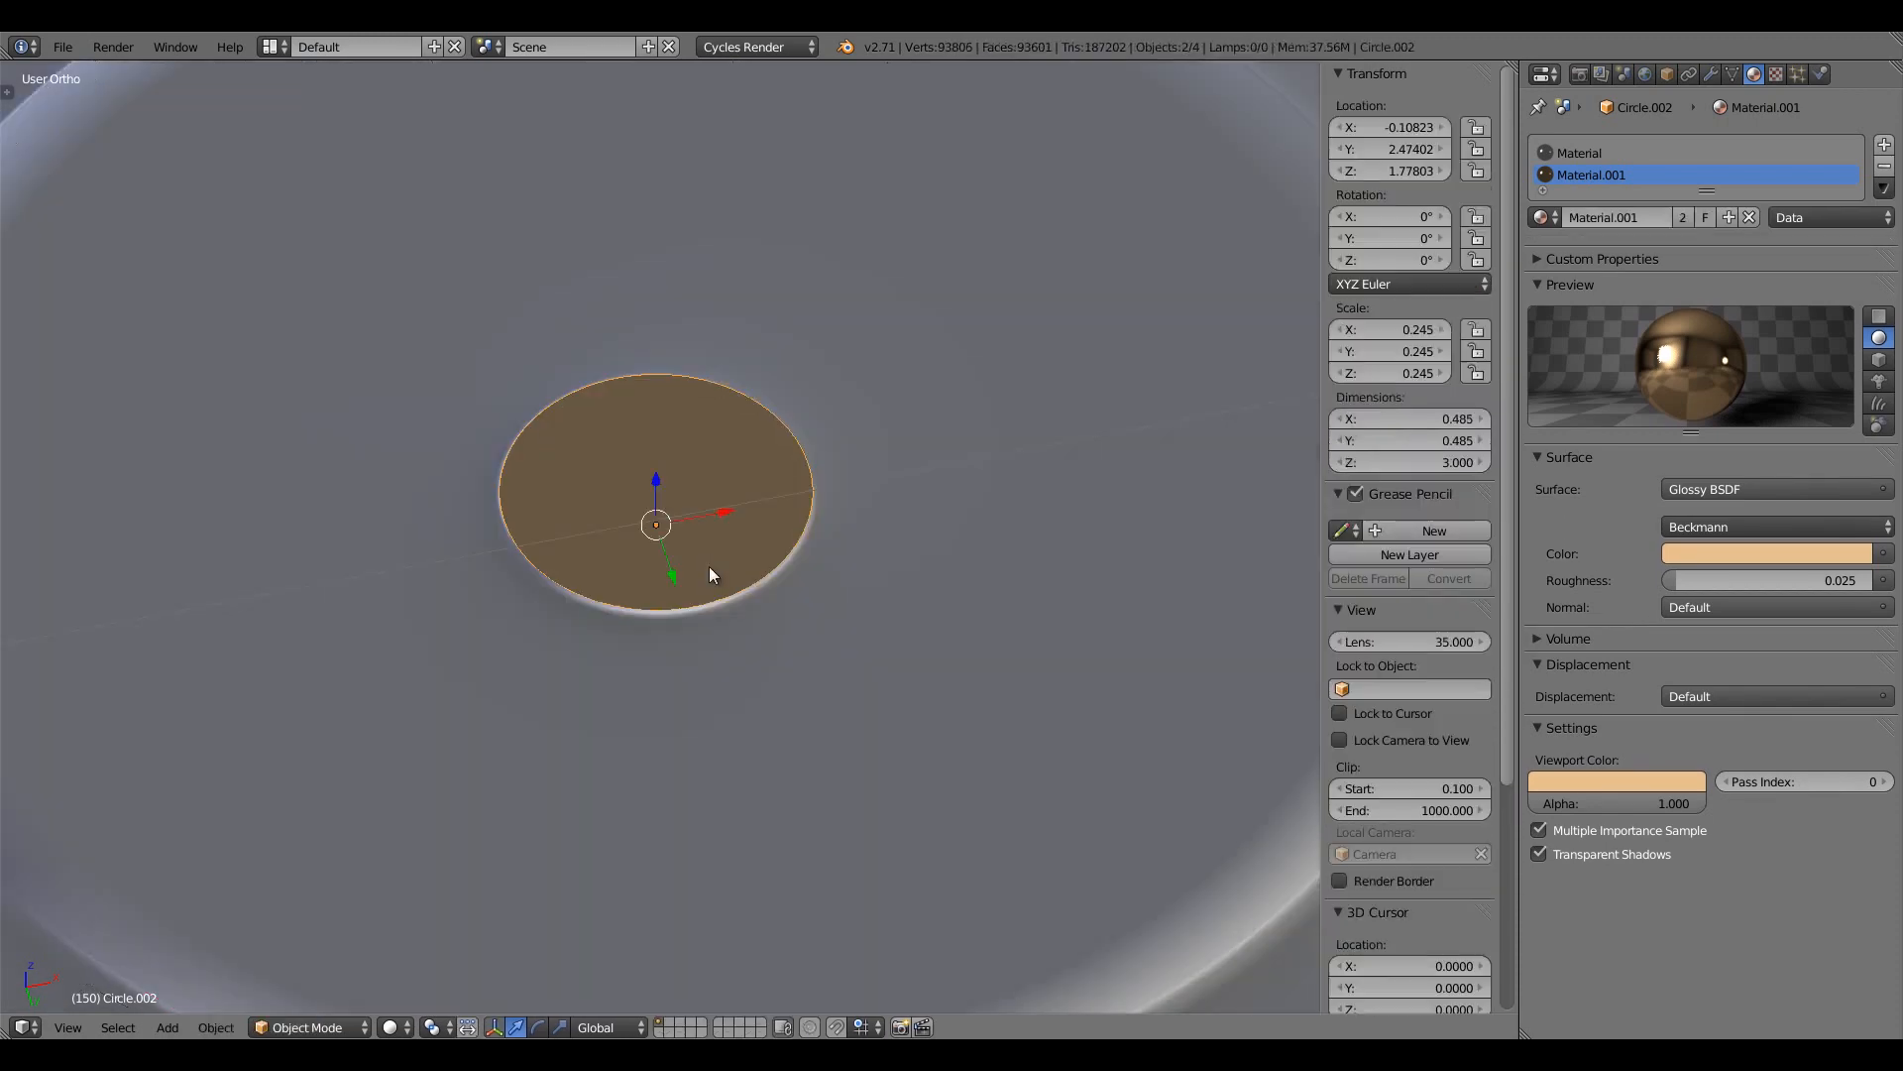
Try hiding the bullet body's Subsurf modifier in the viewport and turn it back on
right_click(718, 520)
right_click(723, 500)
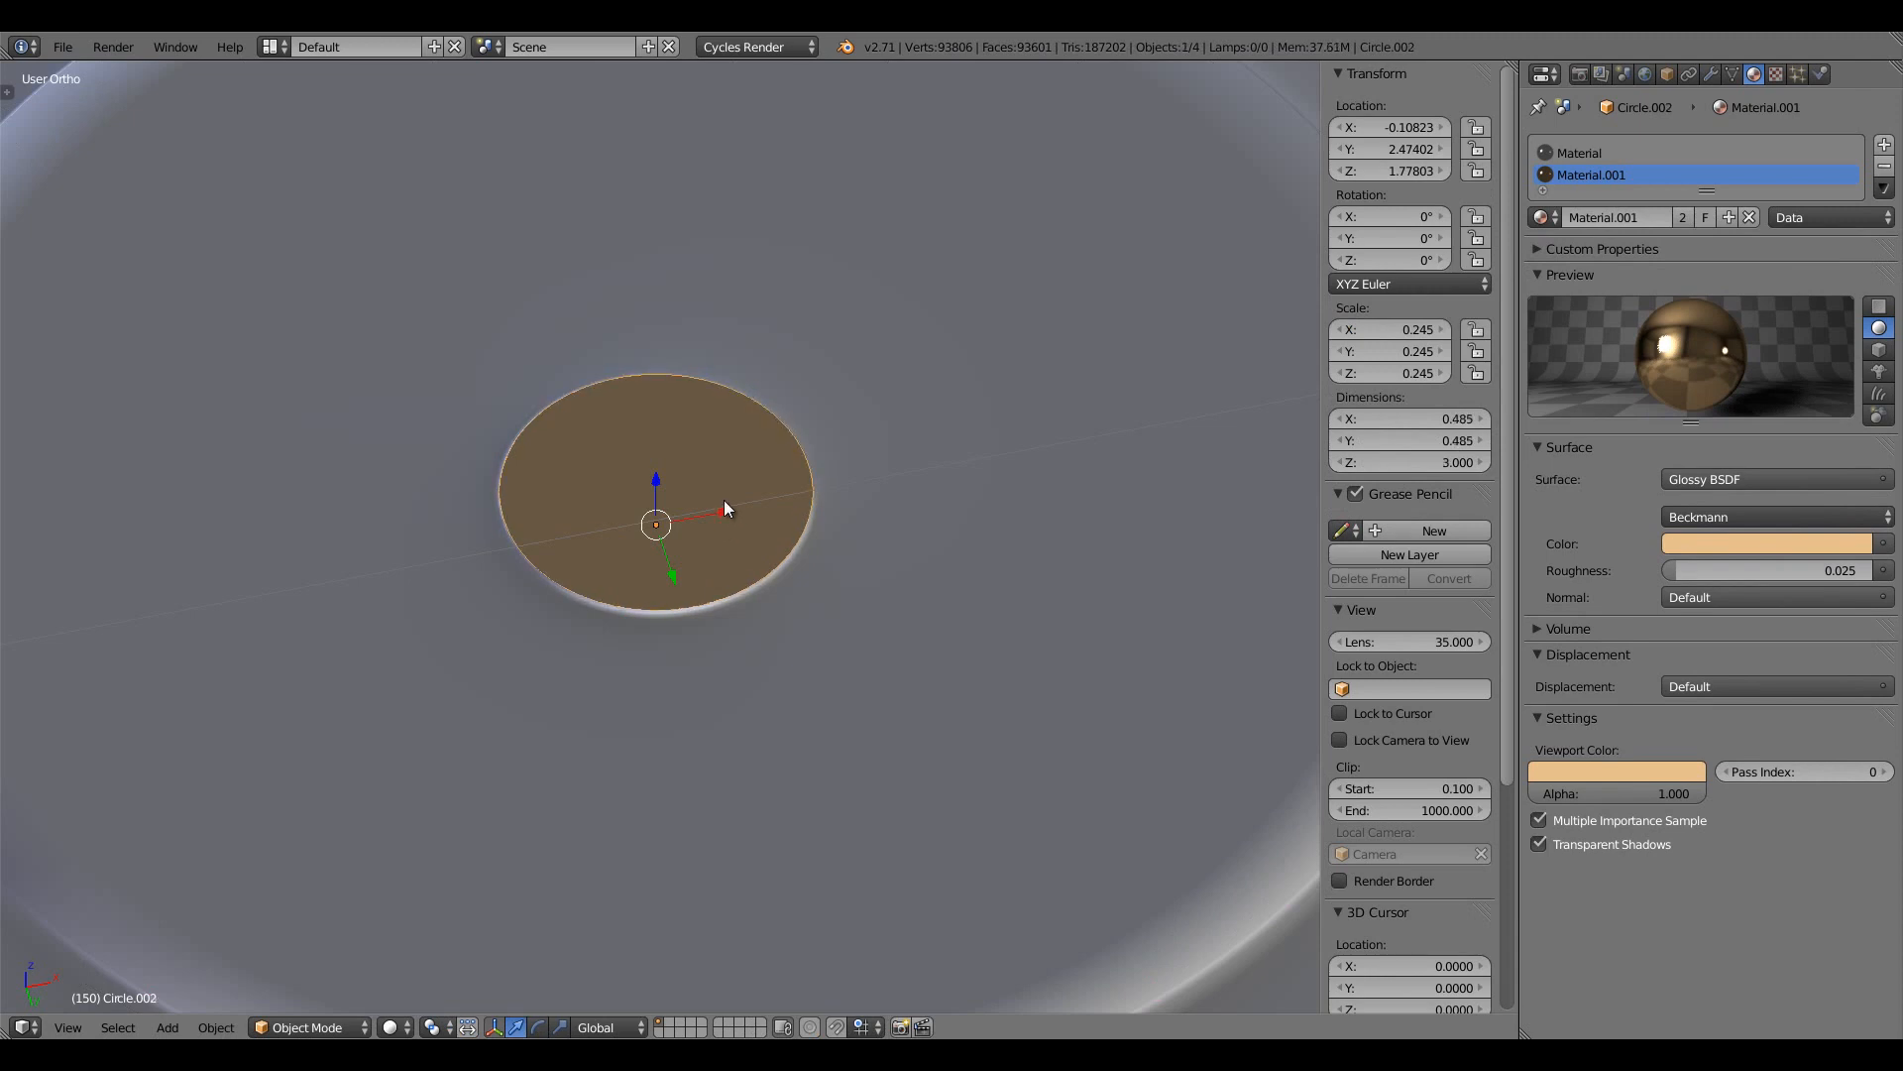
left_click(1711, 76)
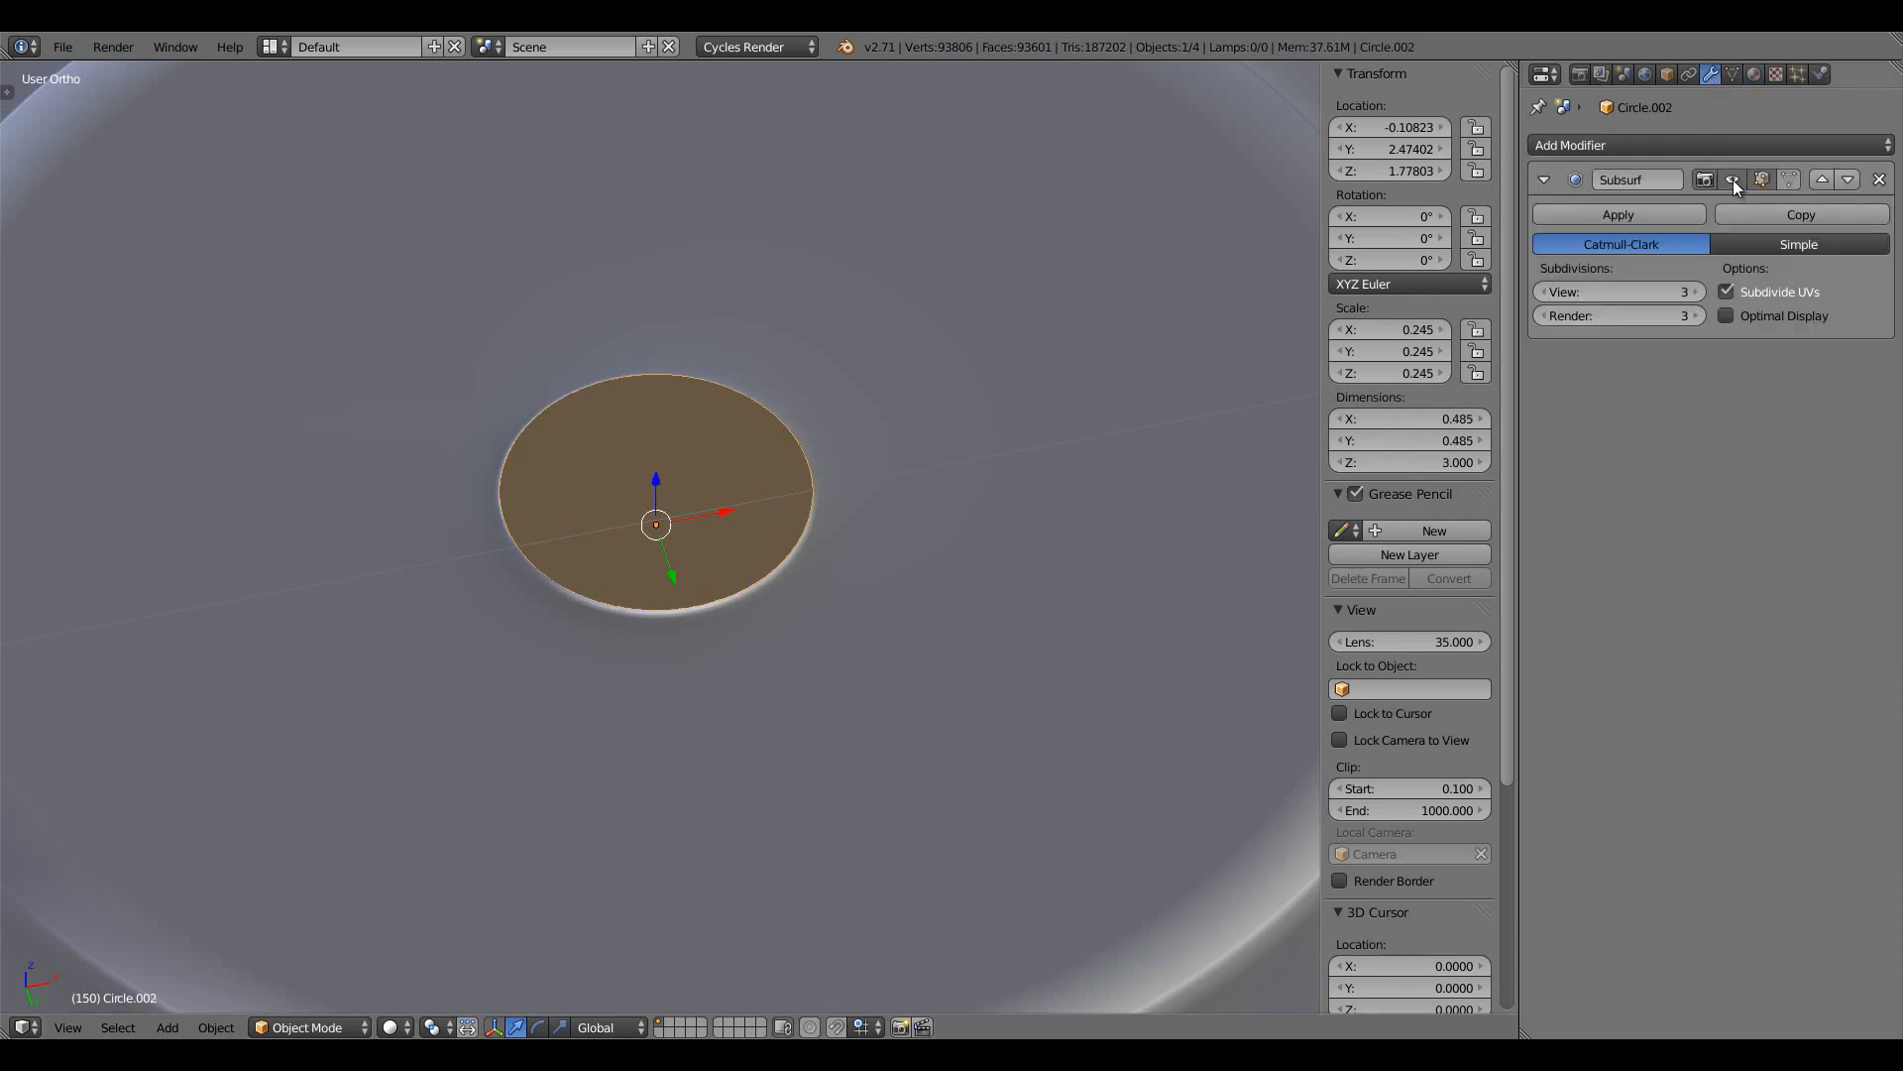
left_click(1733, 181)
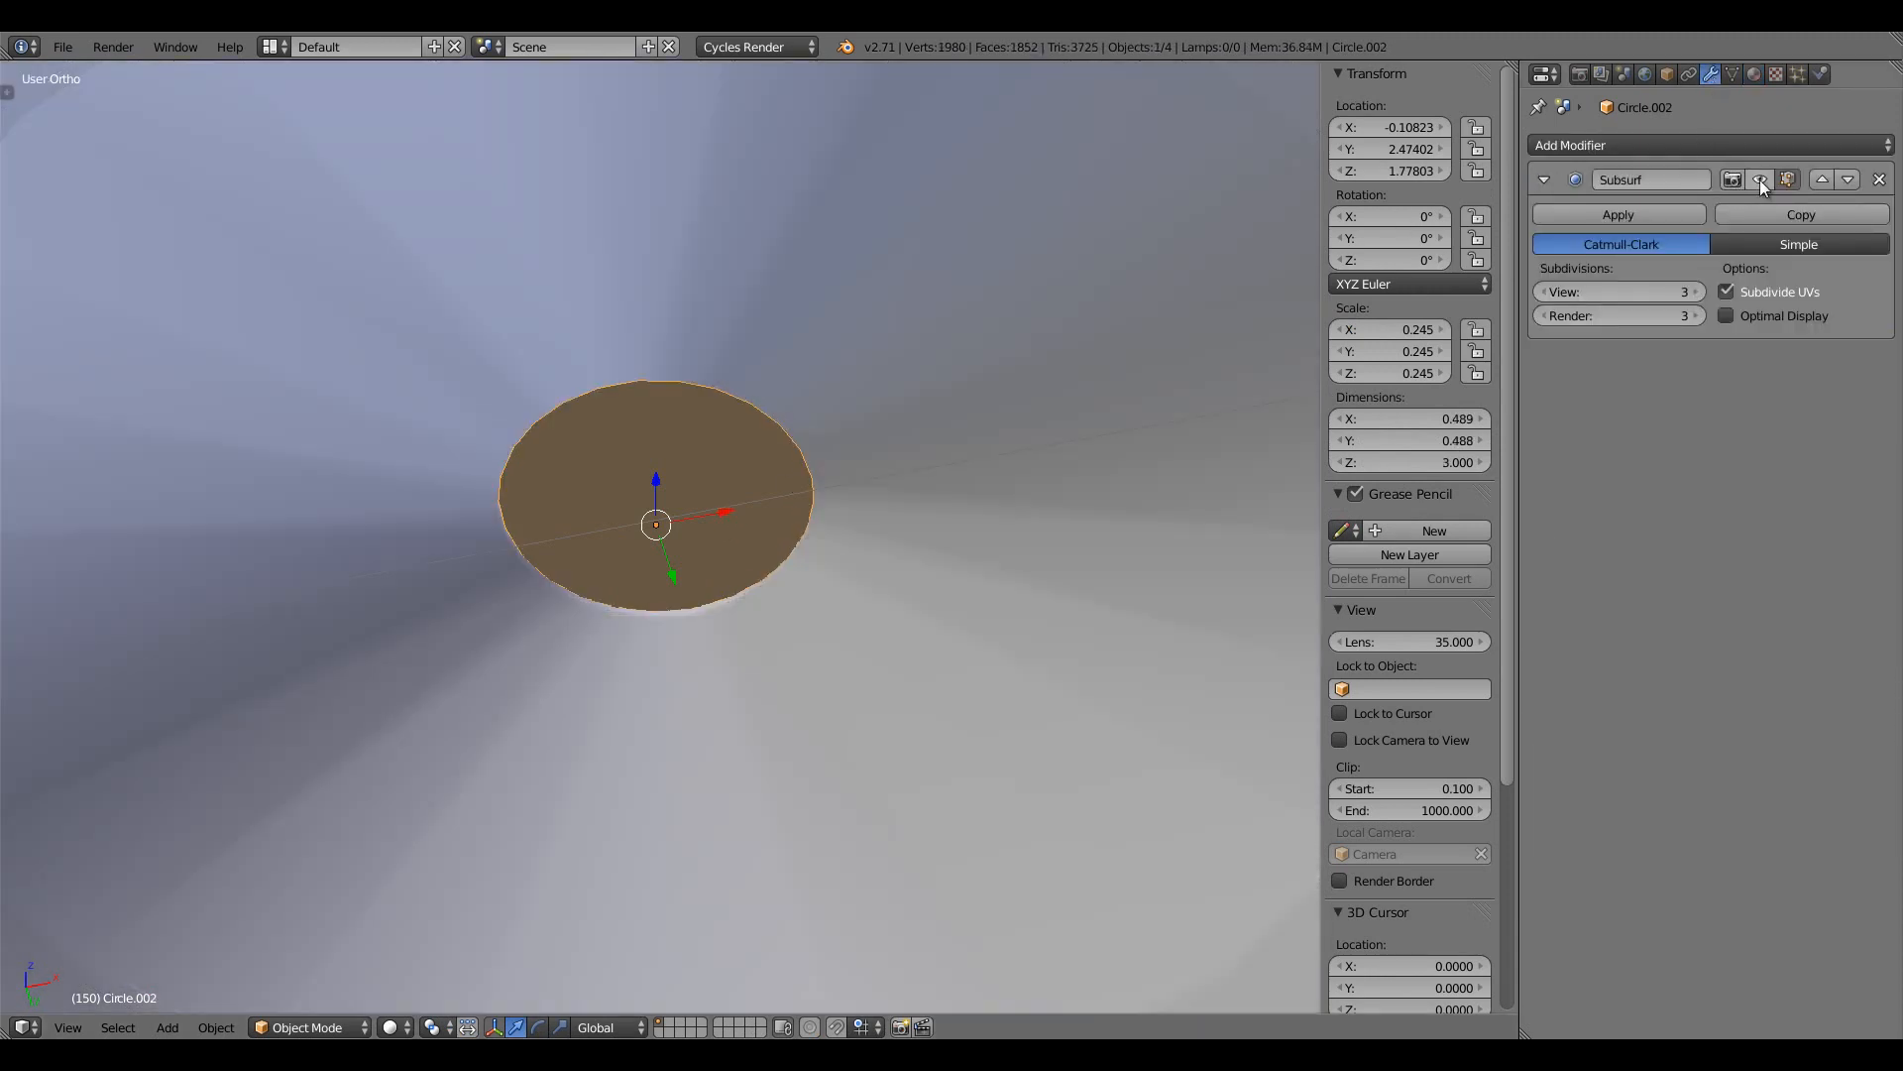
left_click(1759, 181)
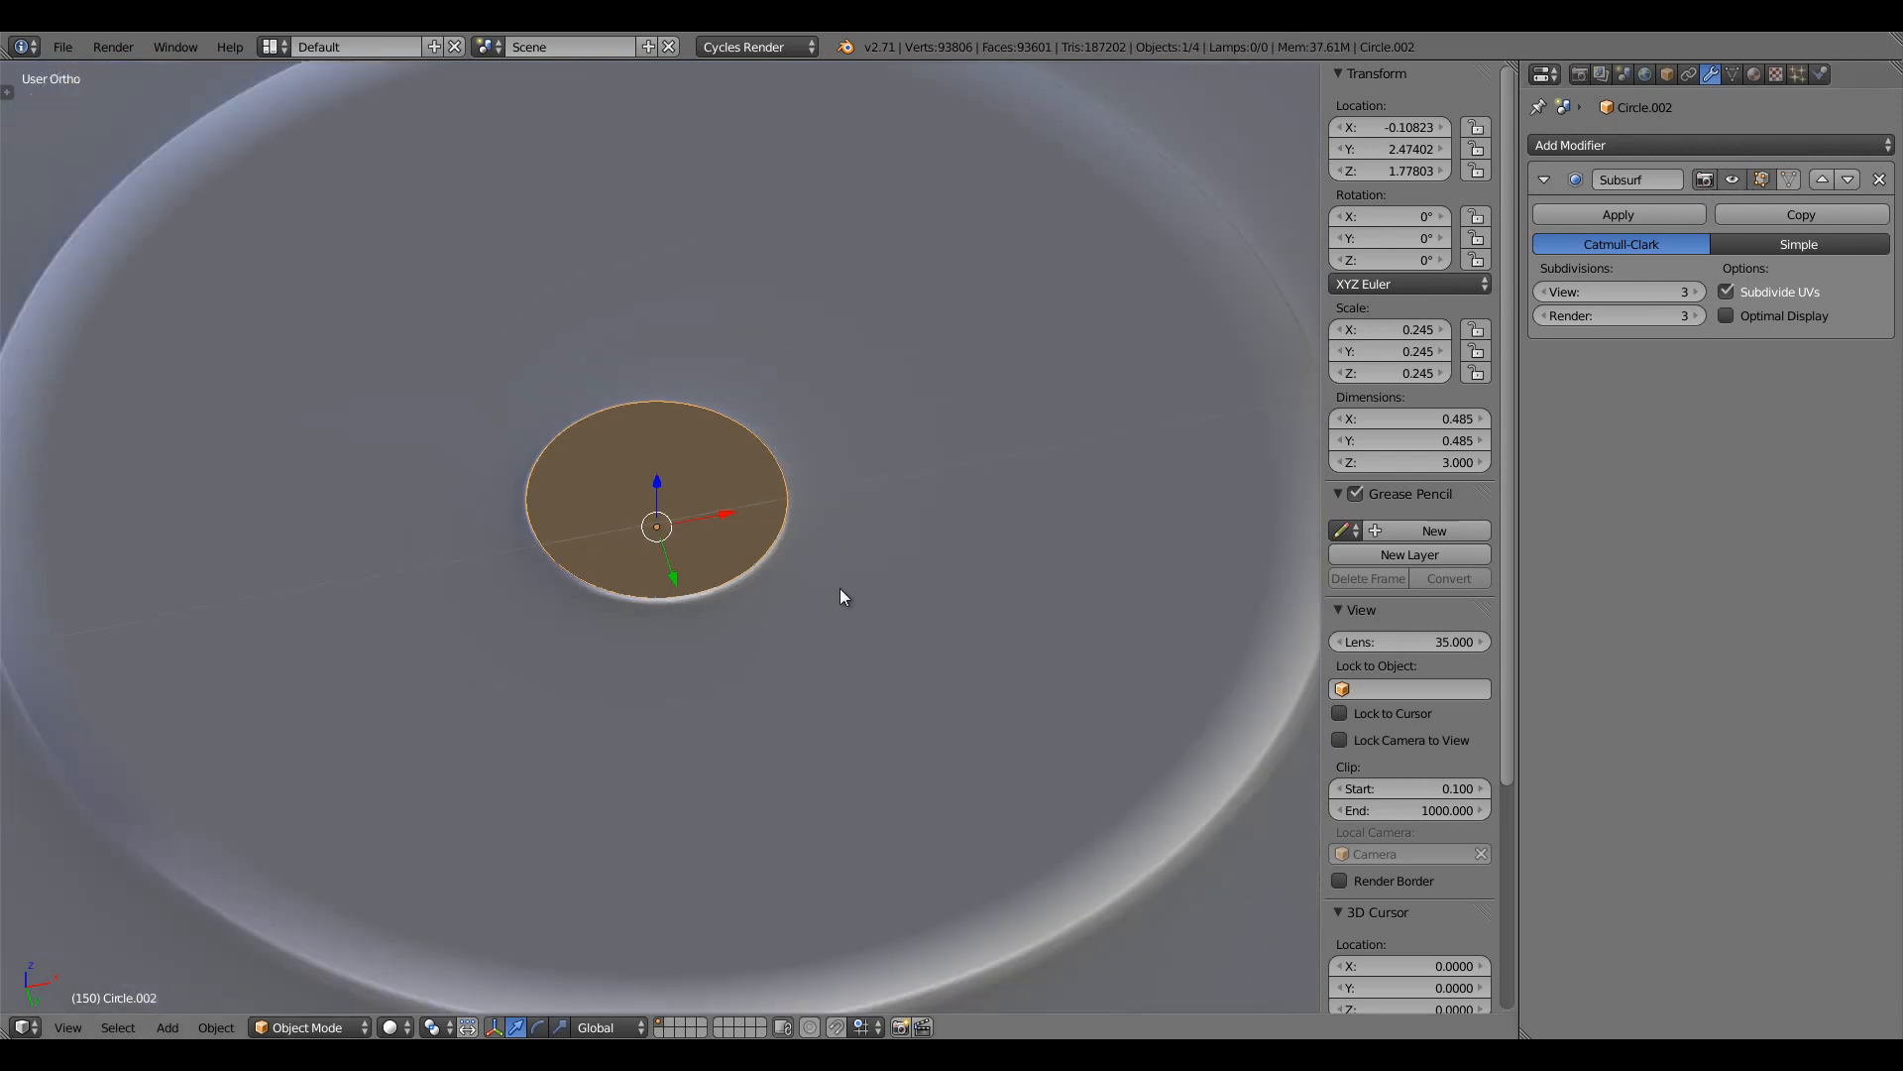
scroll(840, 589, "down", 5)
scroll(835, 573, "up", 4)
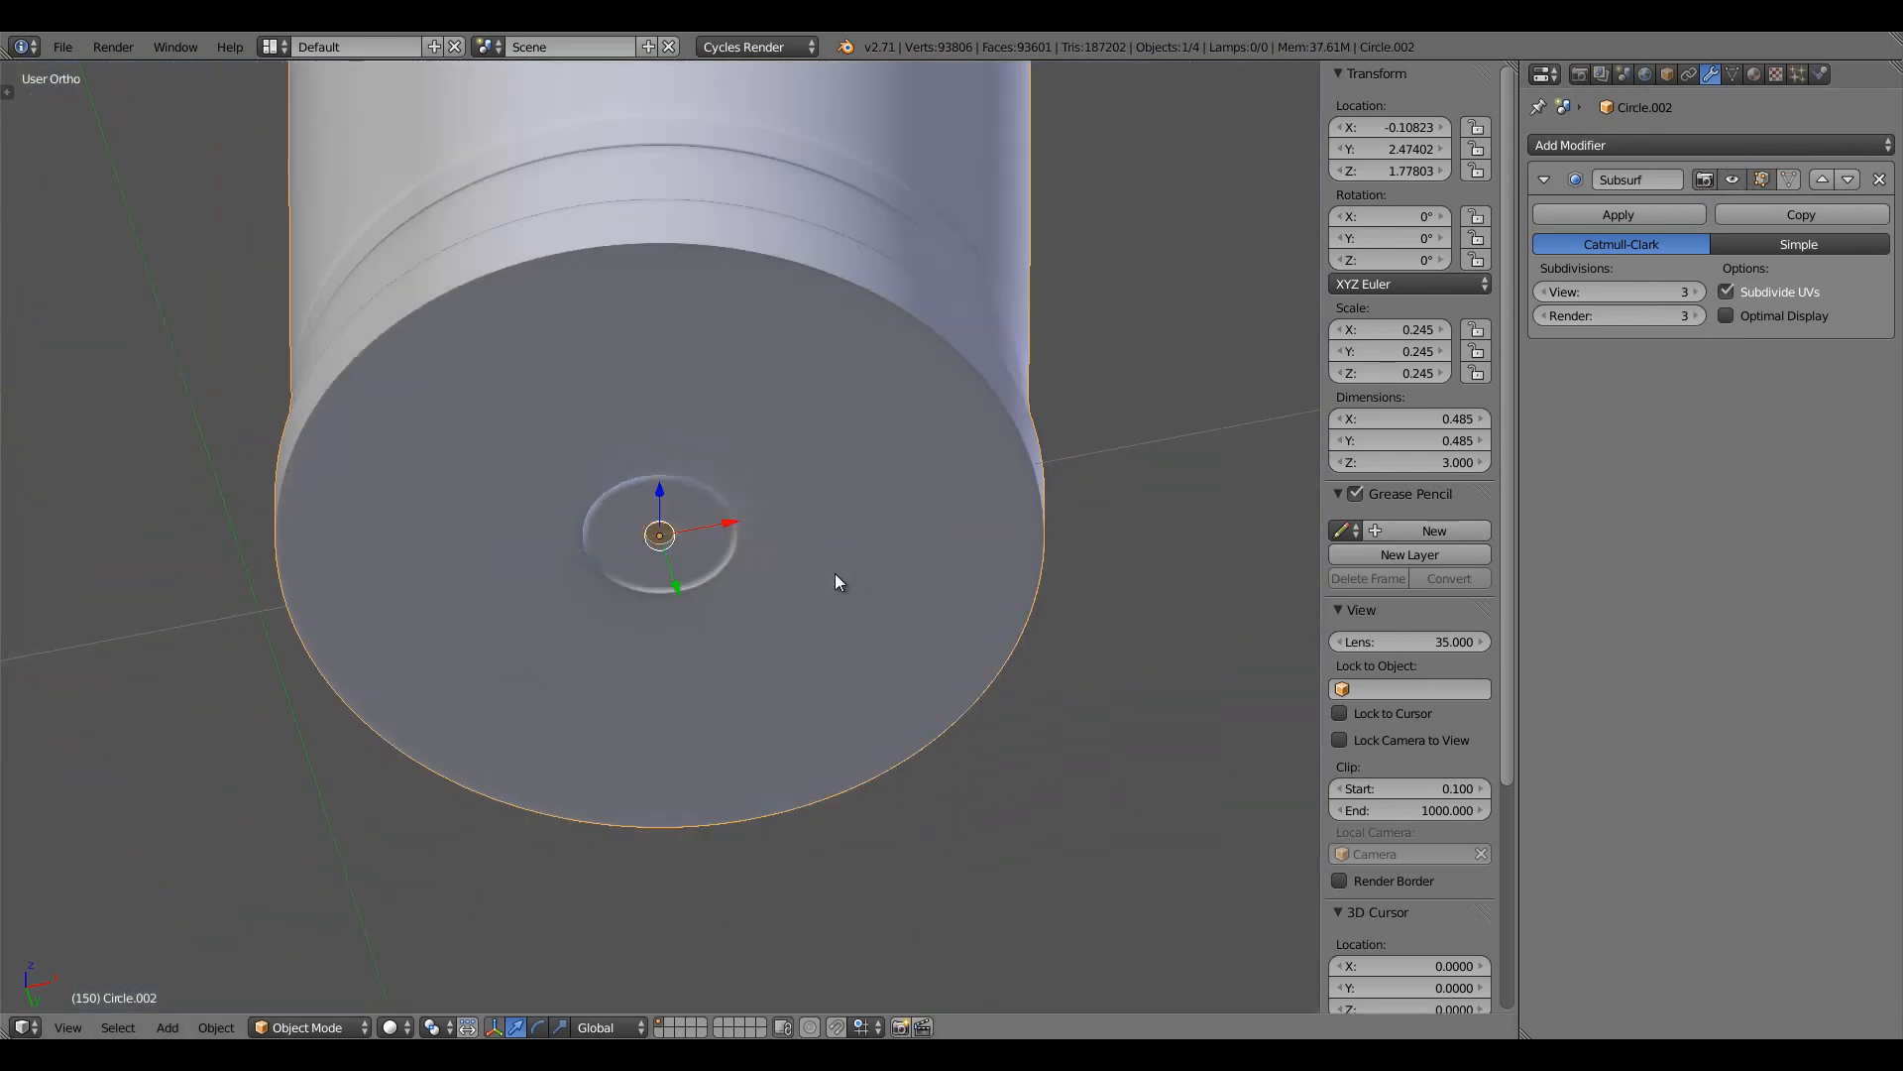
scroll(687, 556, "up", 3)
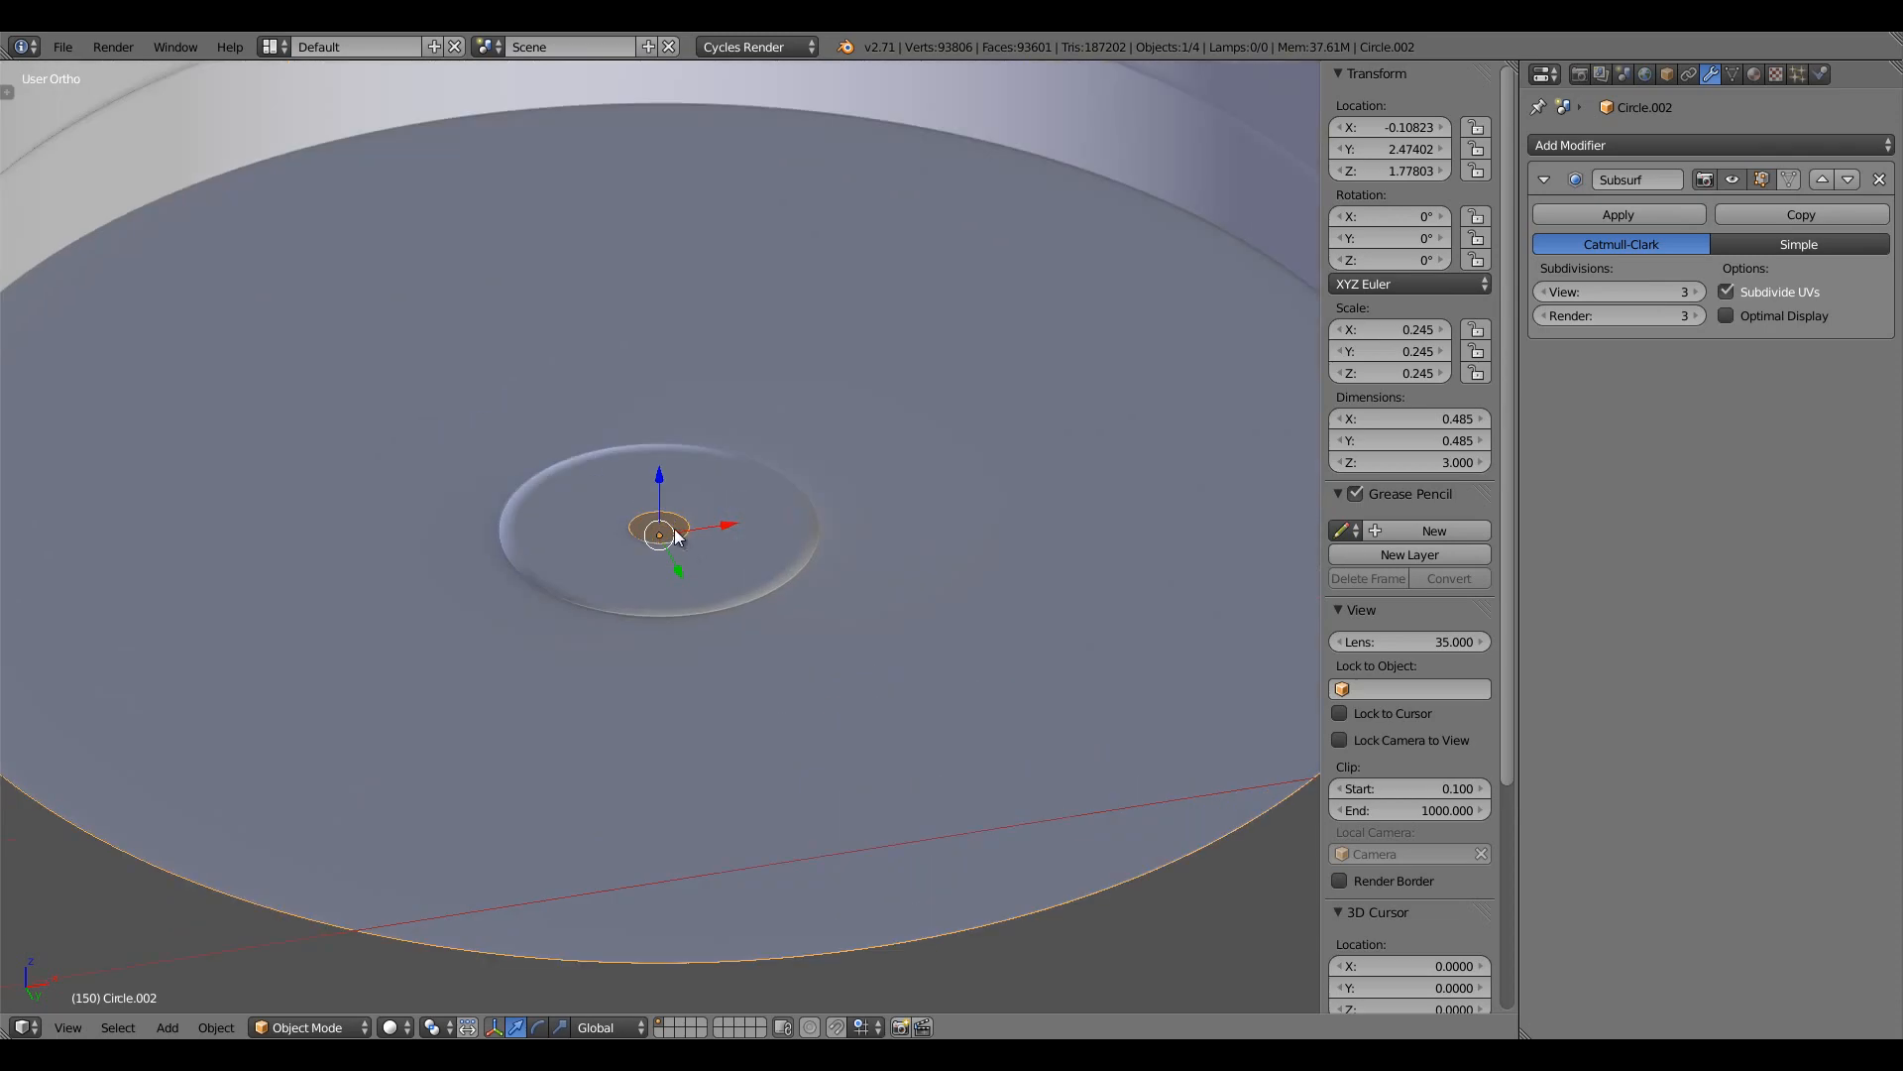
Remove the Subsurf modifier from the separated central disc and check it in wireframe and solid shading
right_click(799, 532)
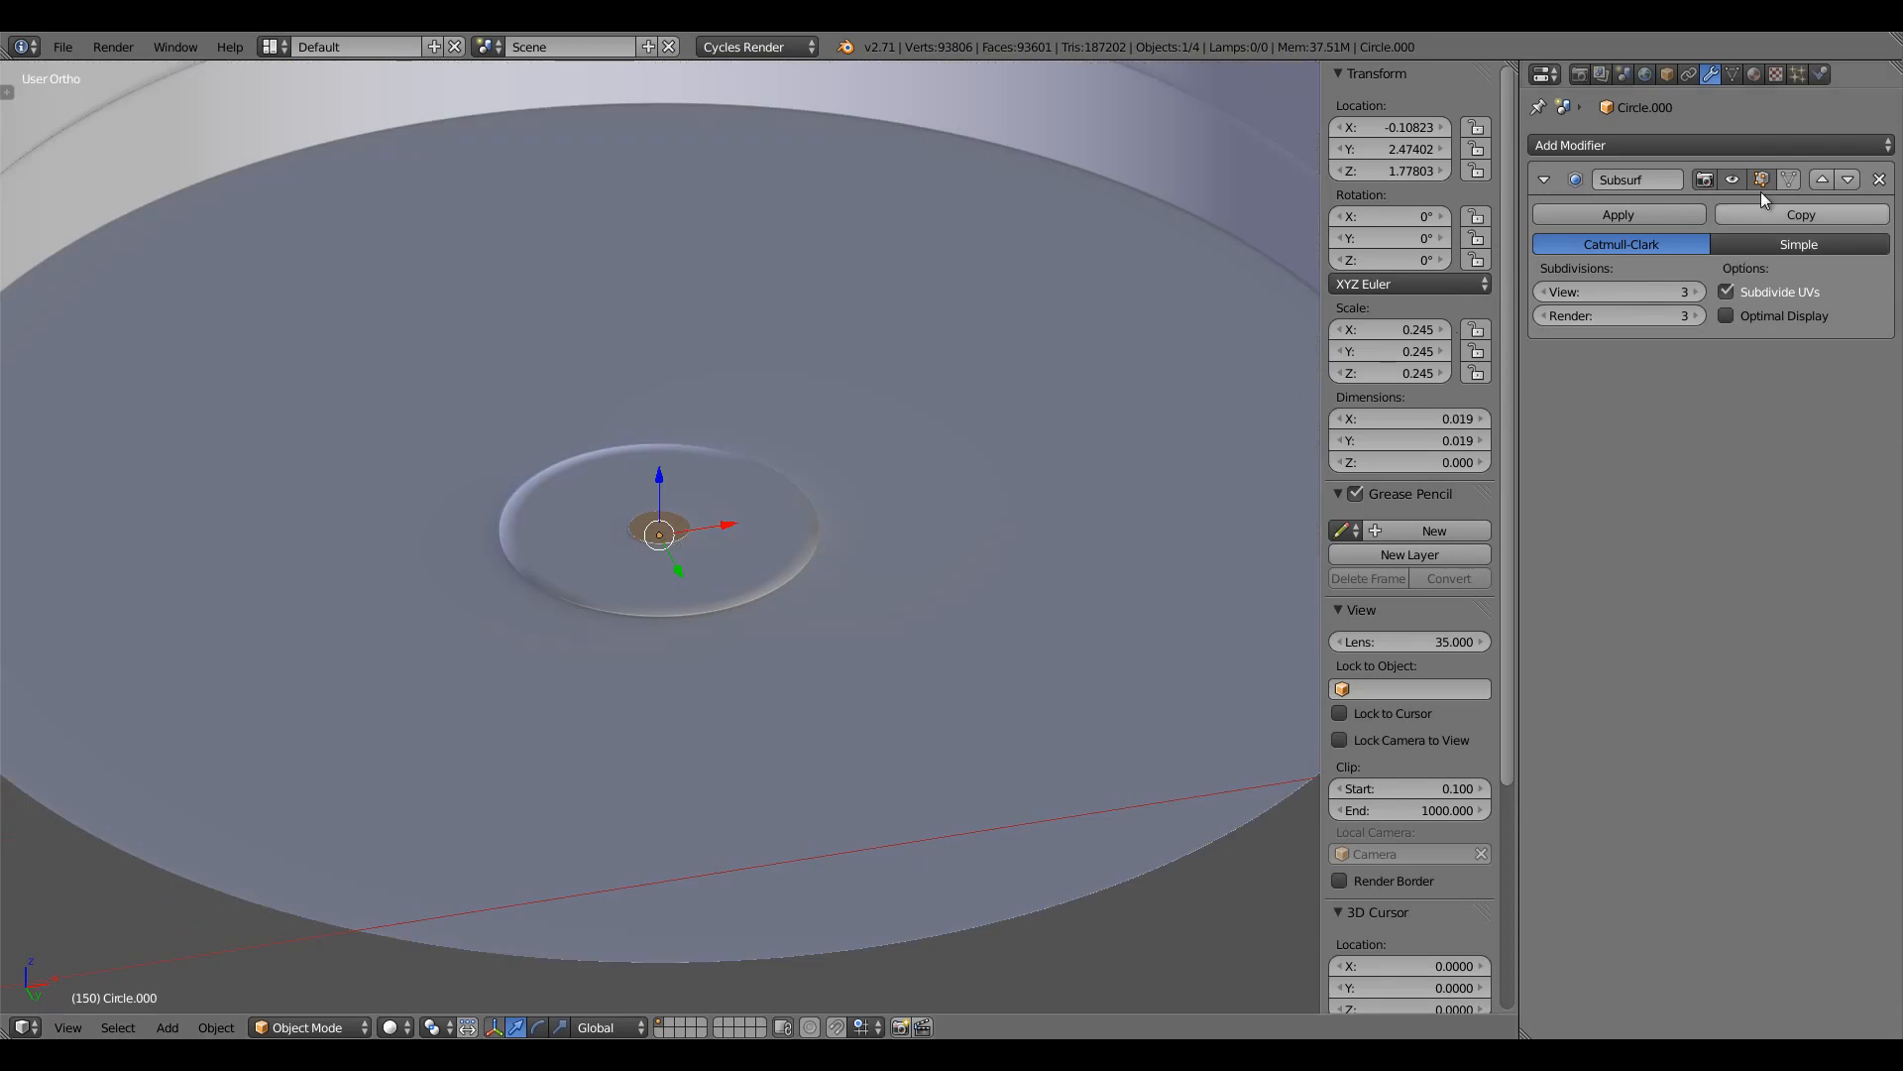
left_click(1732, 178)
scroll(1140, 515, "down", 1)
scroll(1024, 623, "up", 3)
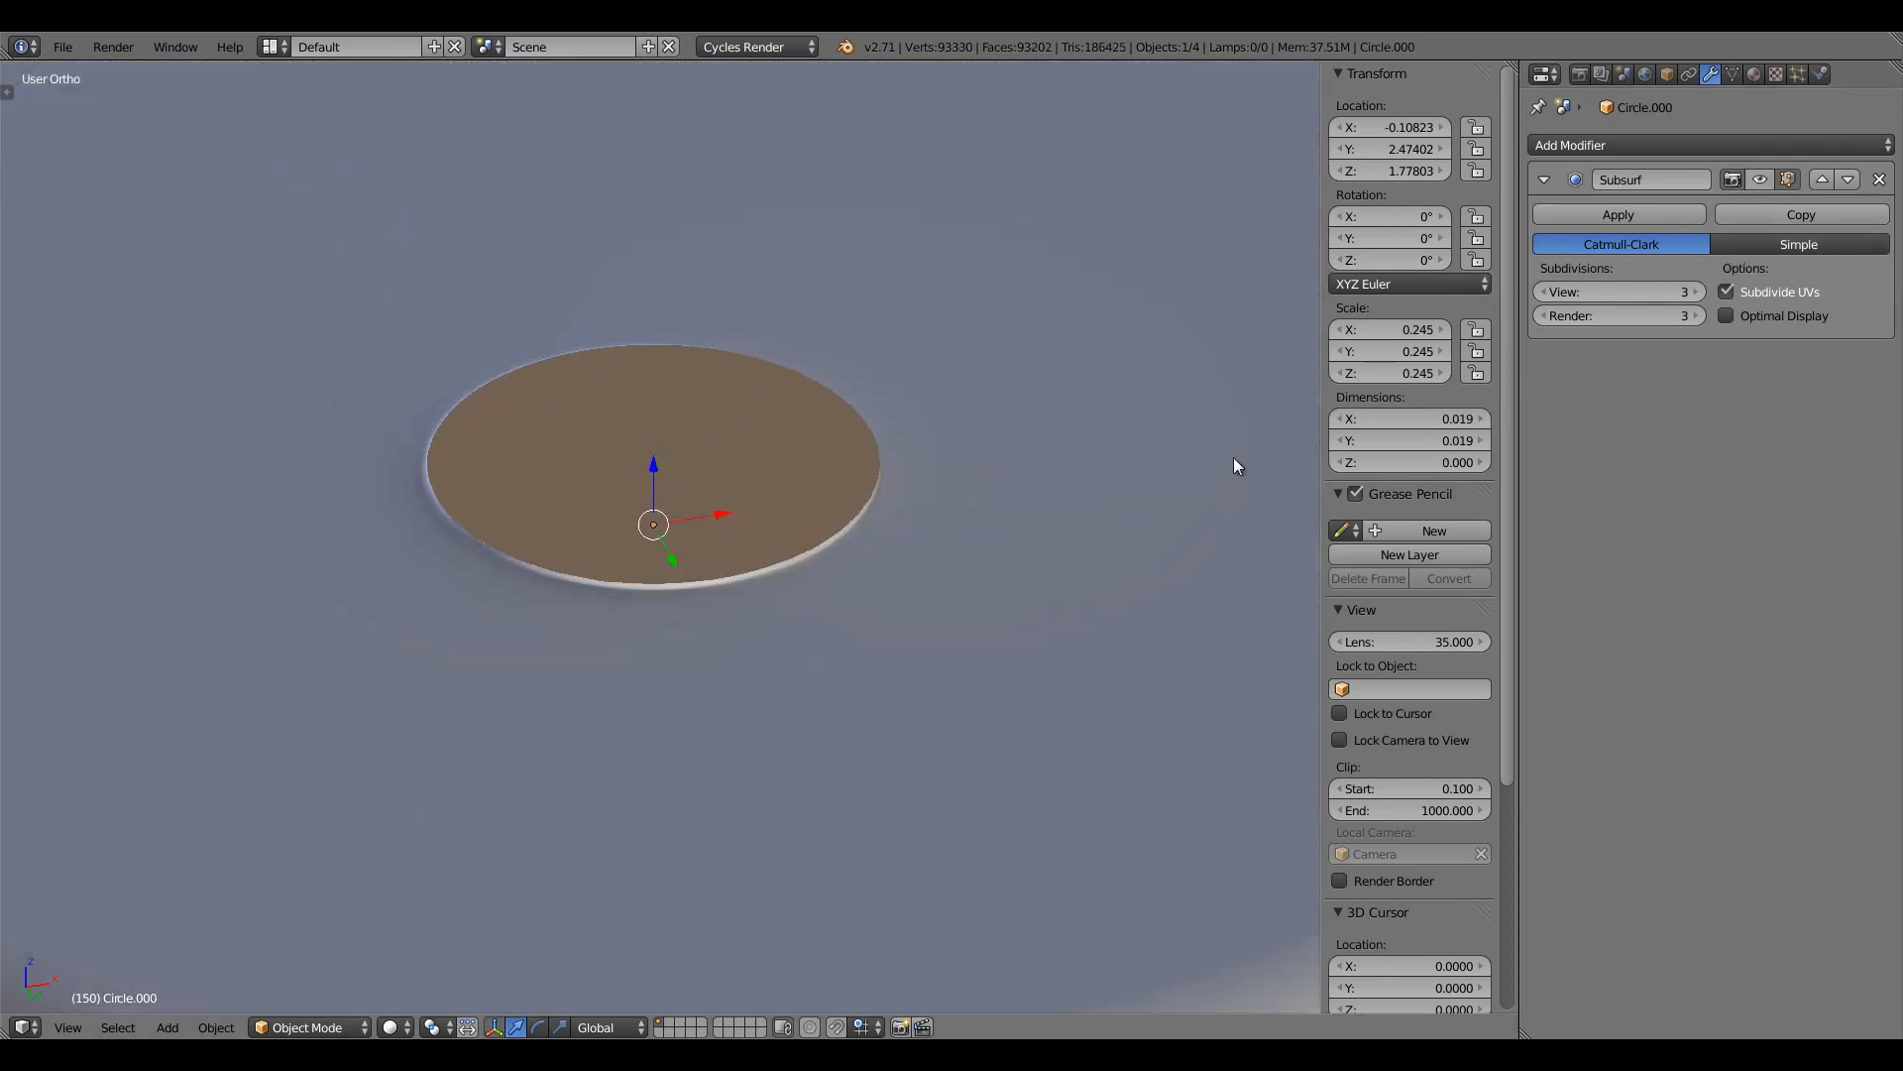
left_click(1879, 179)
key("z")
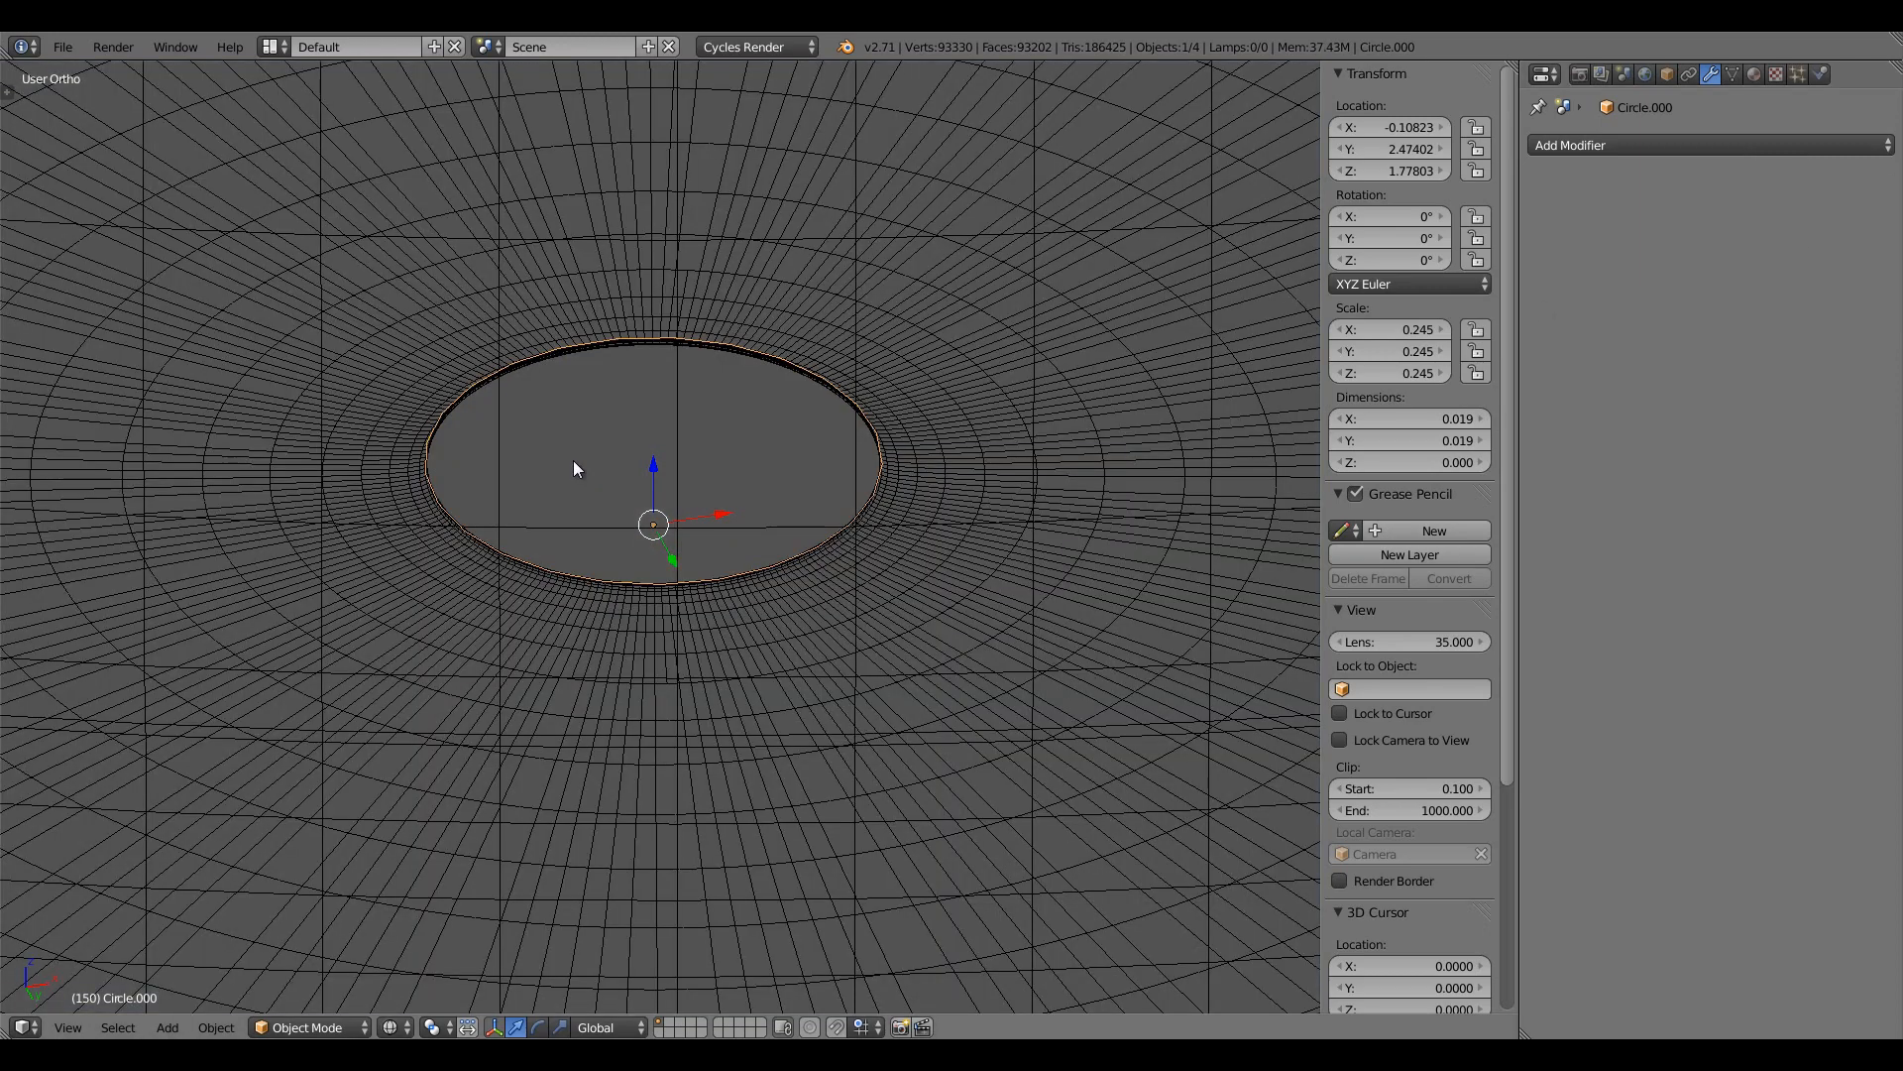
key("z")
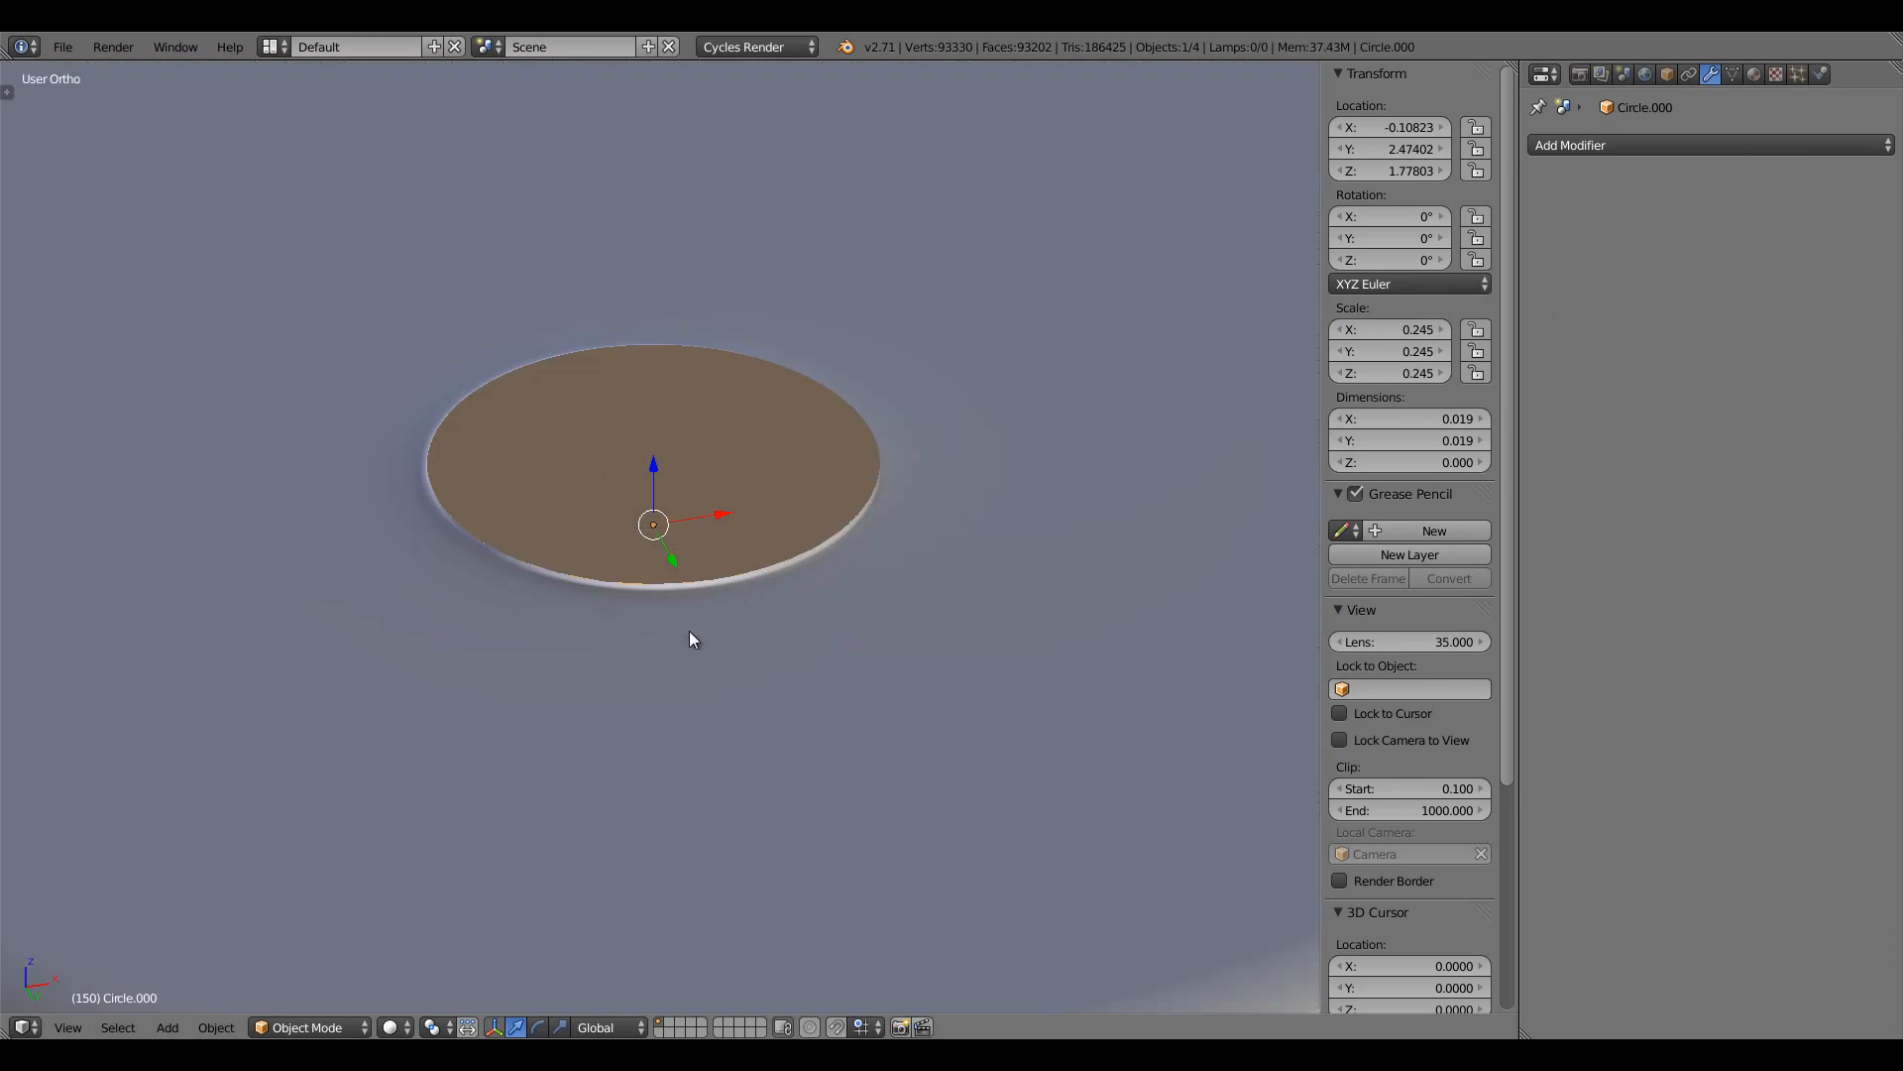
scroll(785, 676, "down", 5)
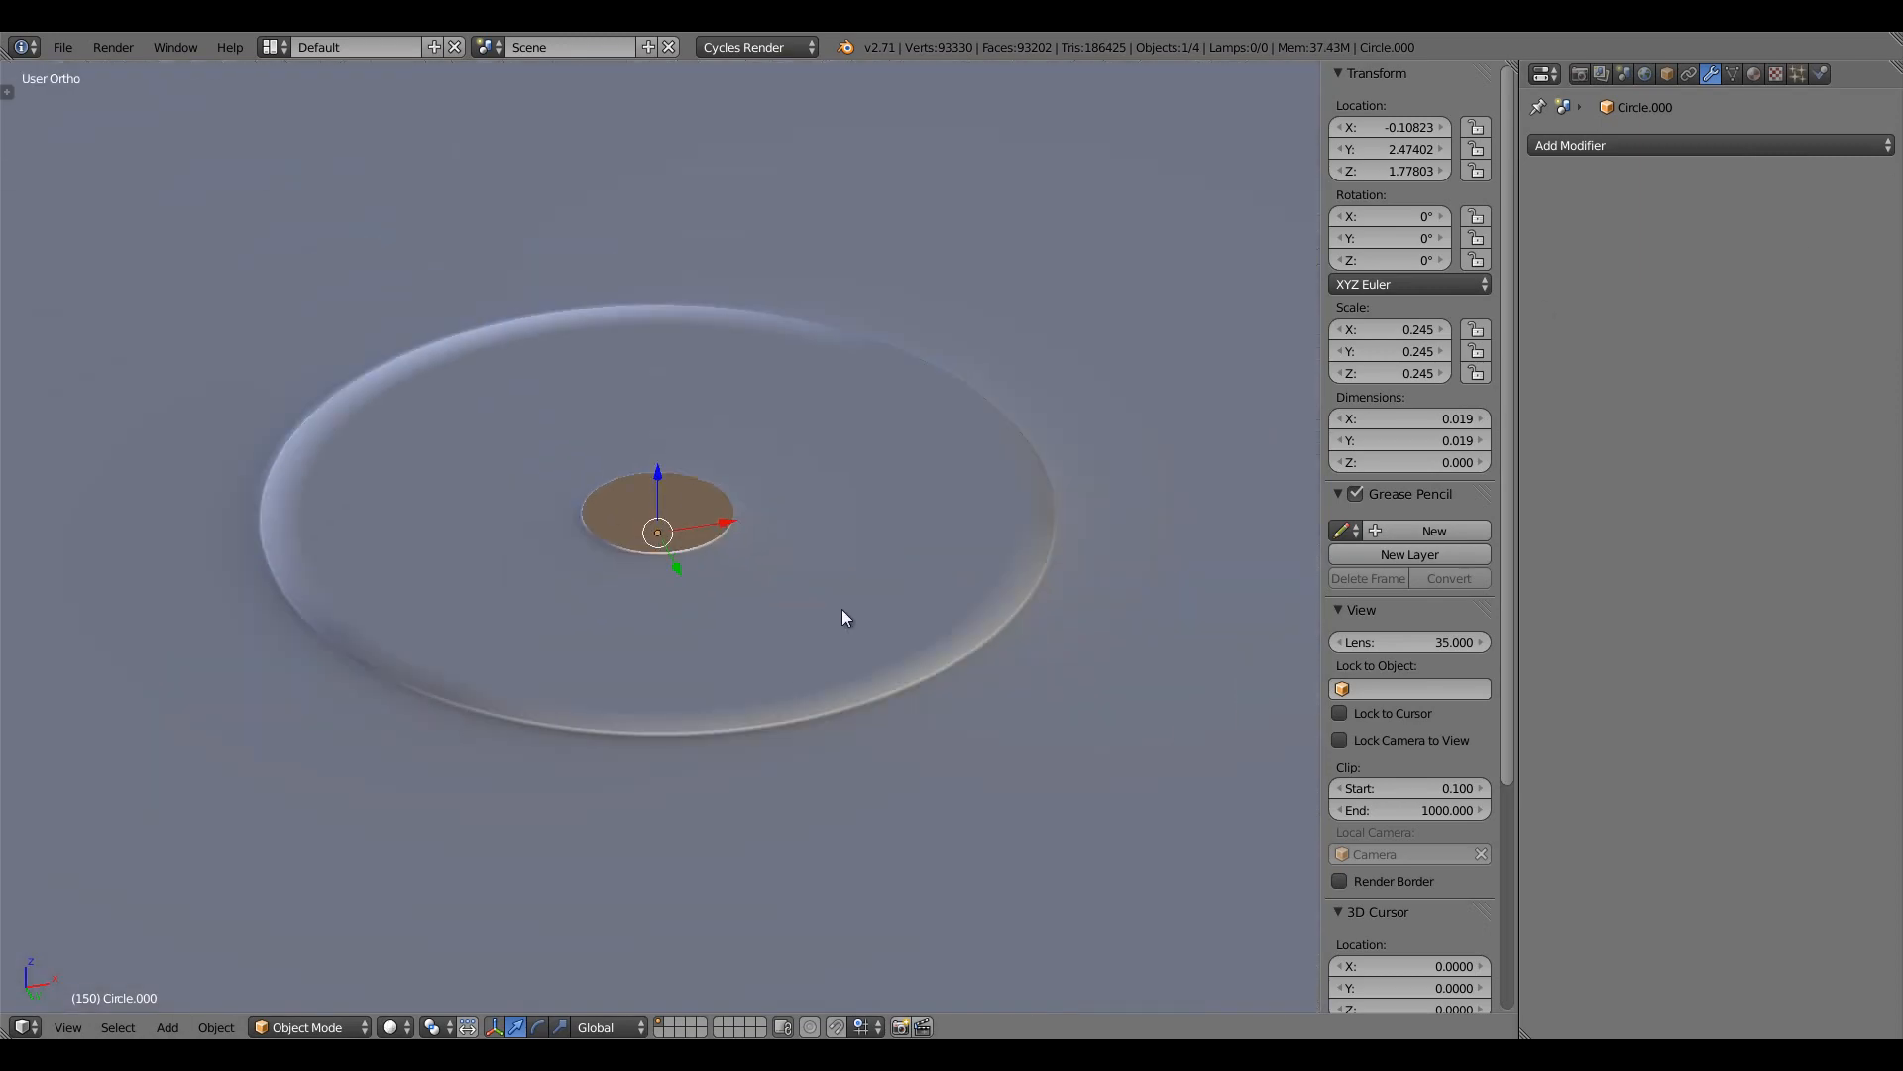
Select the ring of faces surrounding the central disc on the bullet body's base in Edit Mode
key("Tab")
key("Tab")
right_click(820, 586)
key("Tab")
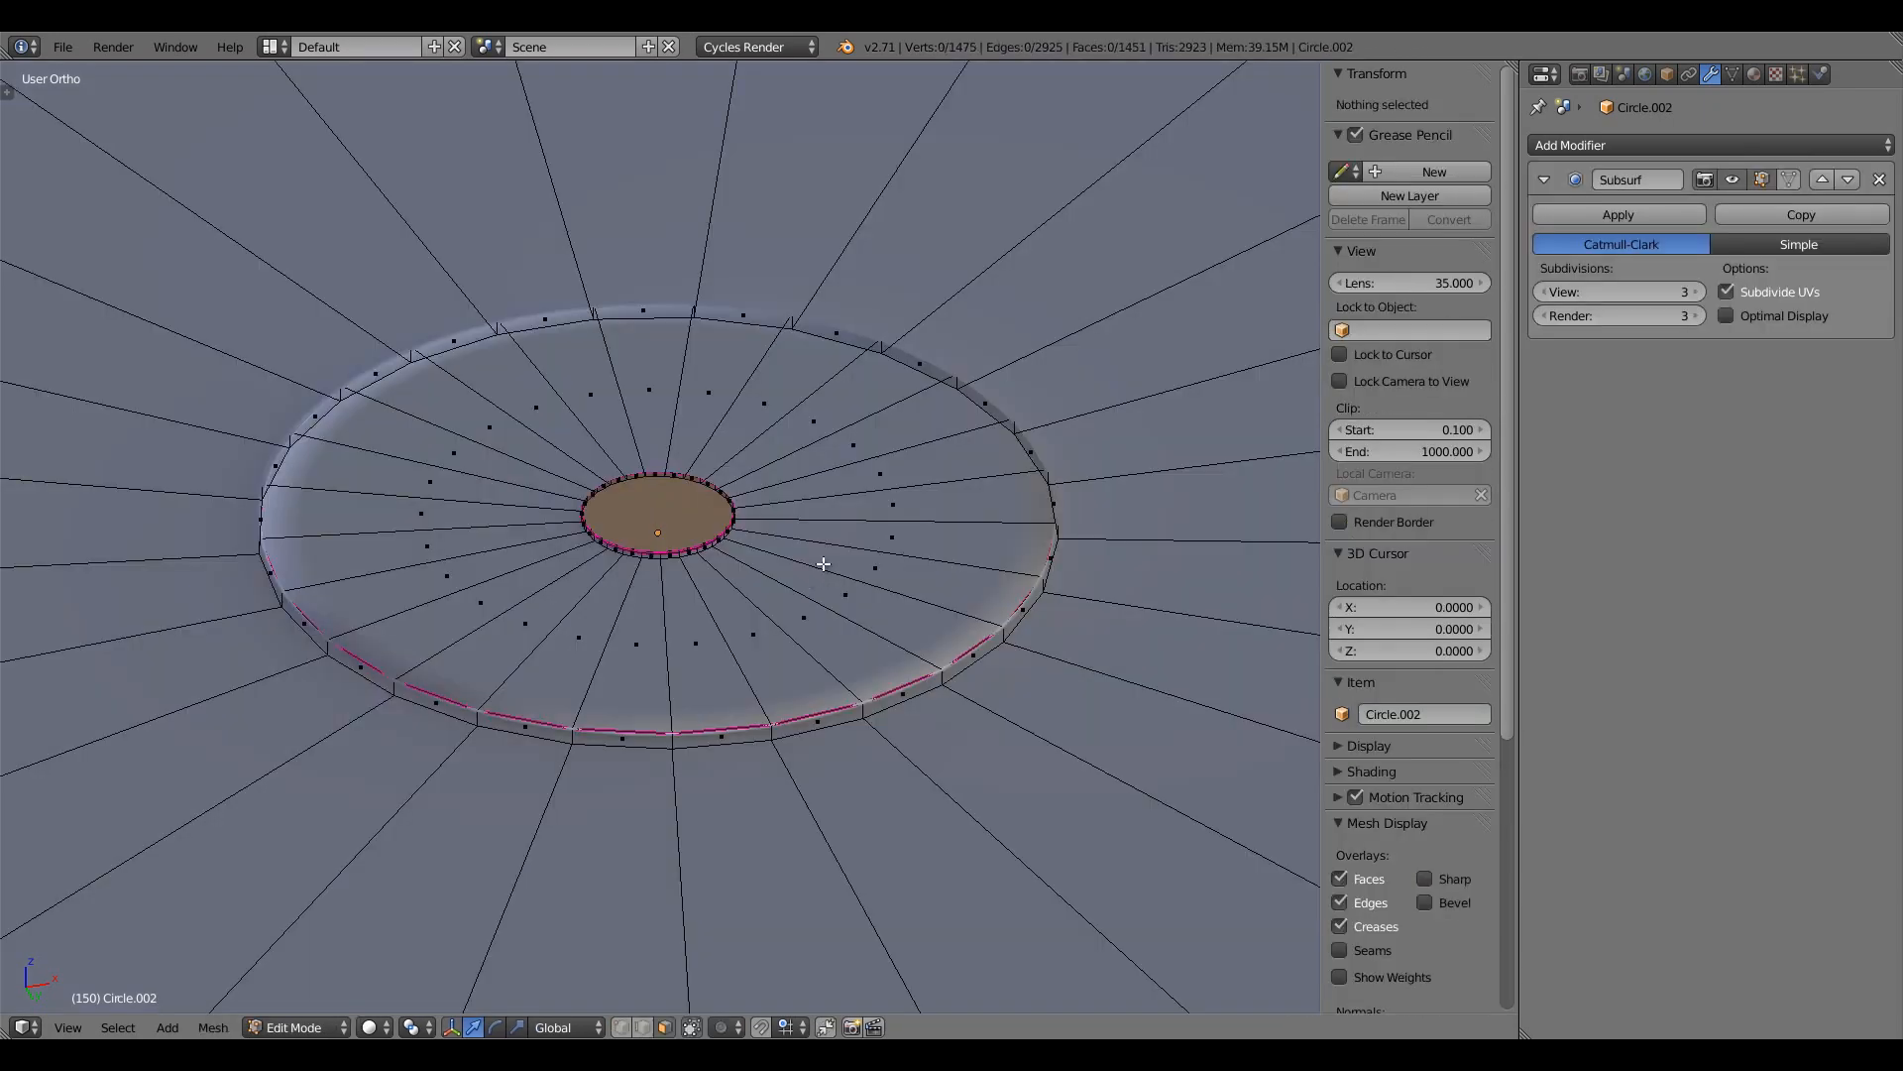
middle_click_drag(769, 437, 779, 379)
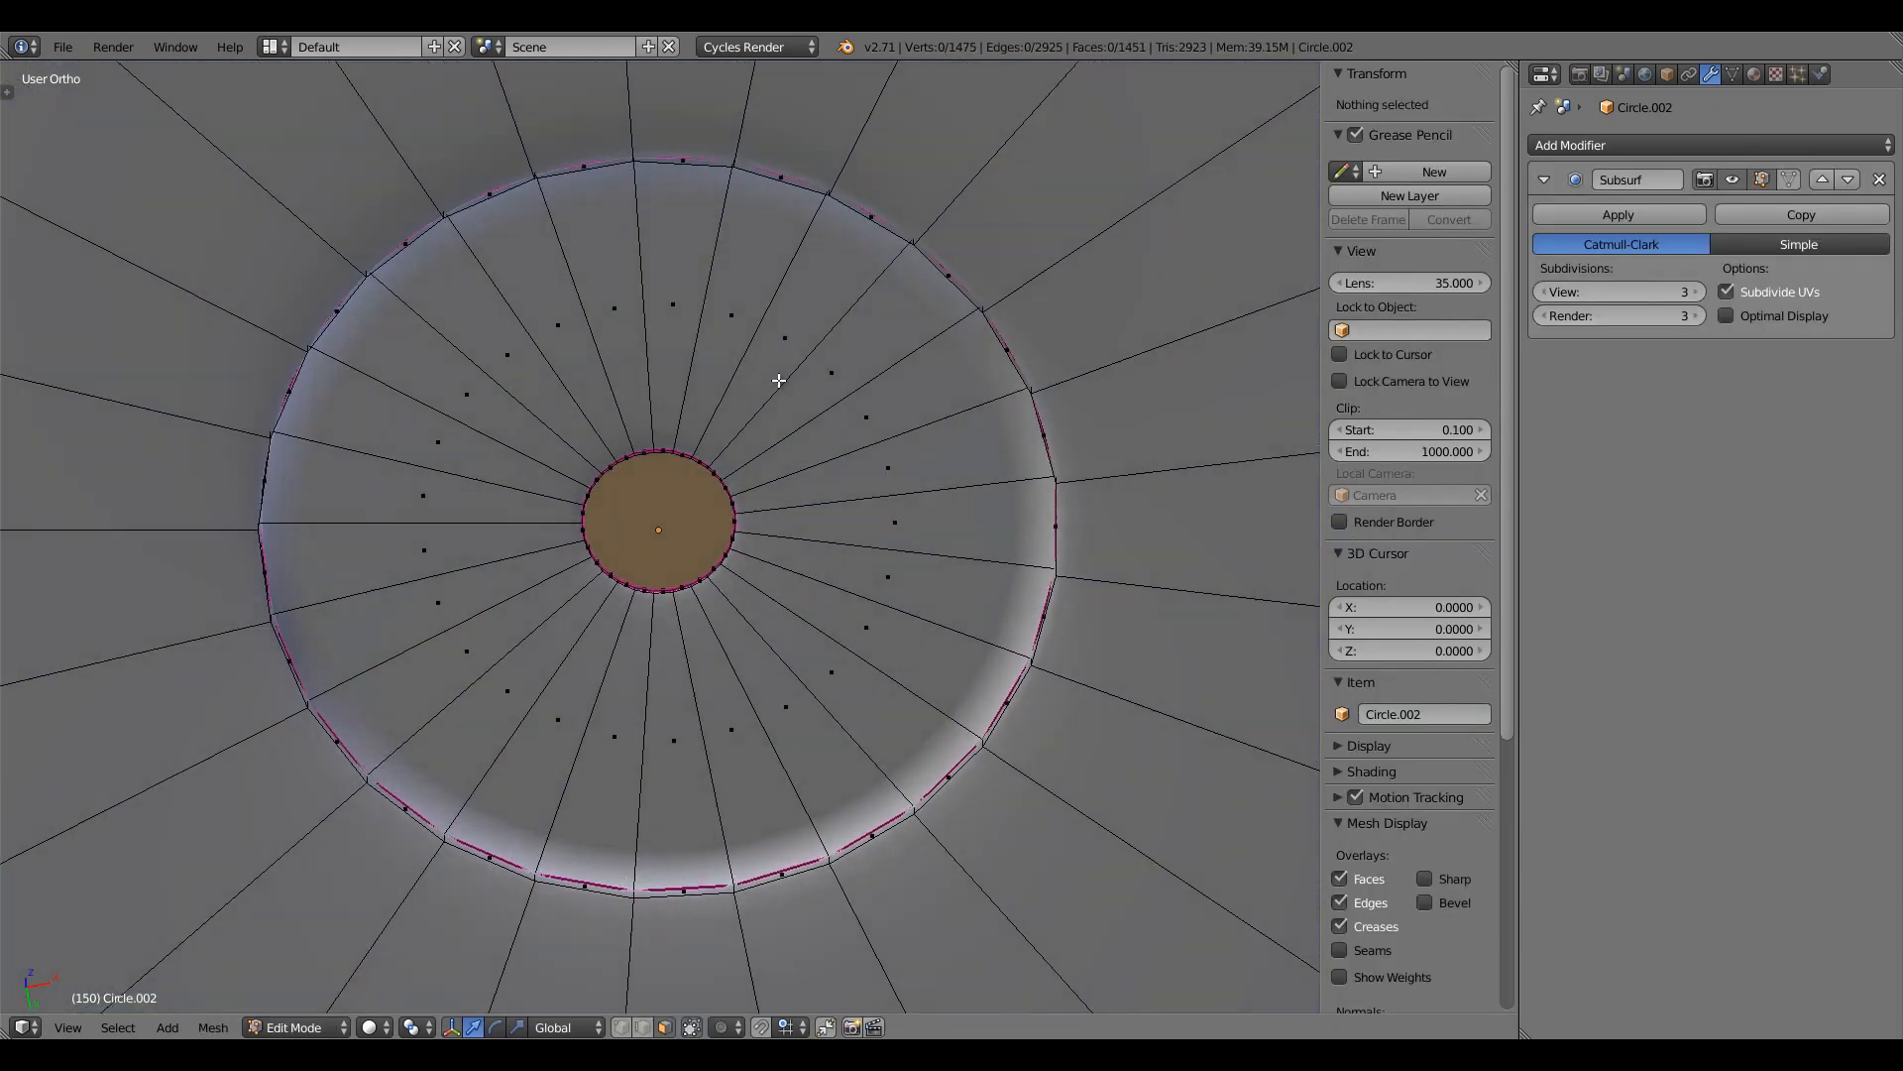
right_click(749, 365)
key("c")
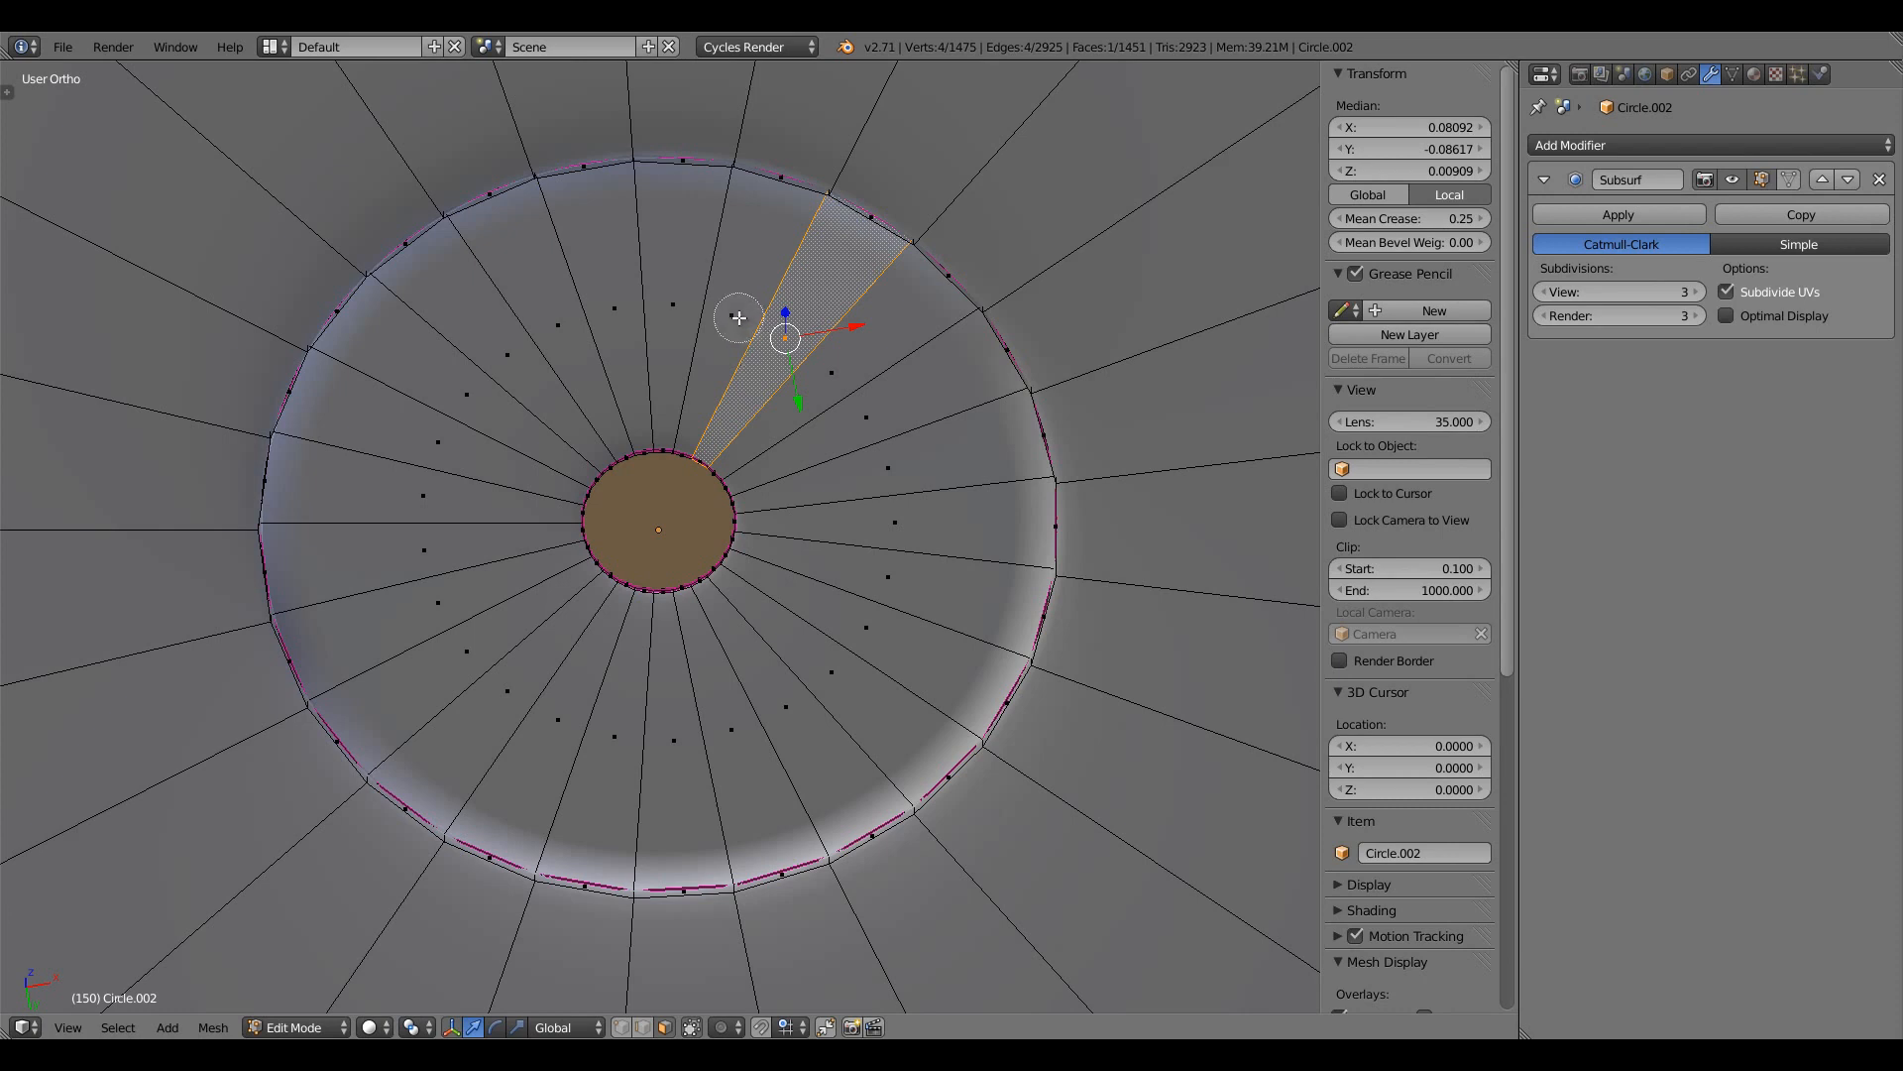
mouse_move(750, 322)
left_mouse_down()
mouse_move(476, 374)
mouse_move(437, 578)
mouse_move(756, 731)
mouse_move(883, 403)
mouse_move(822, 368)
left_mouse_up()
right_click(822, 365)
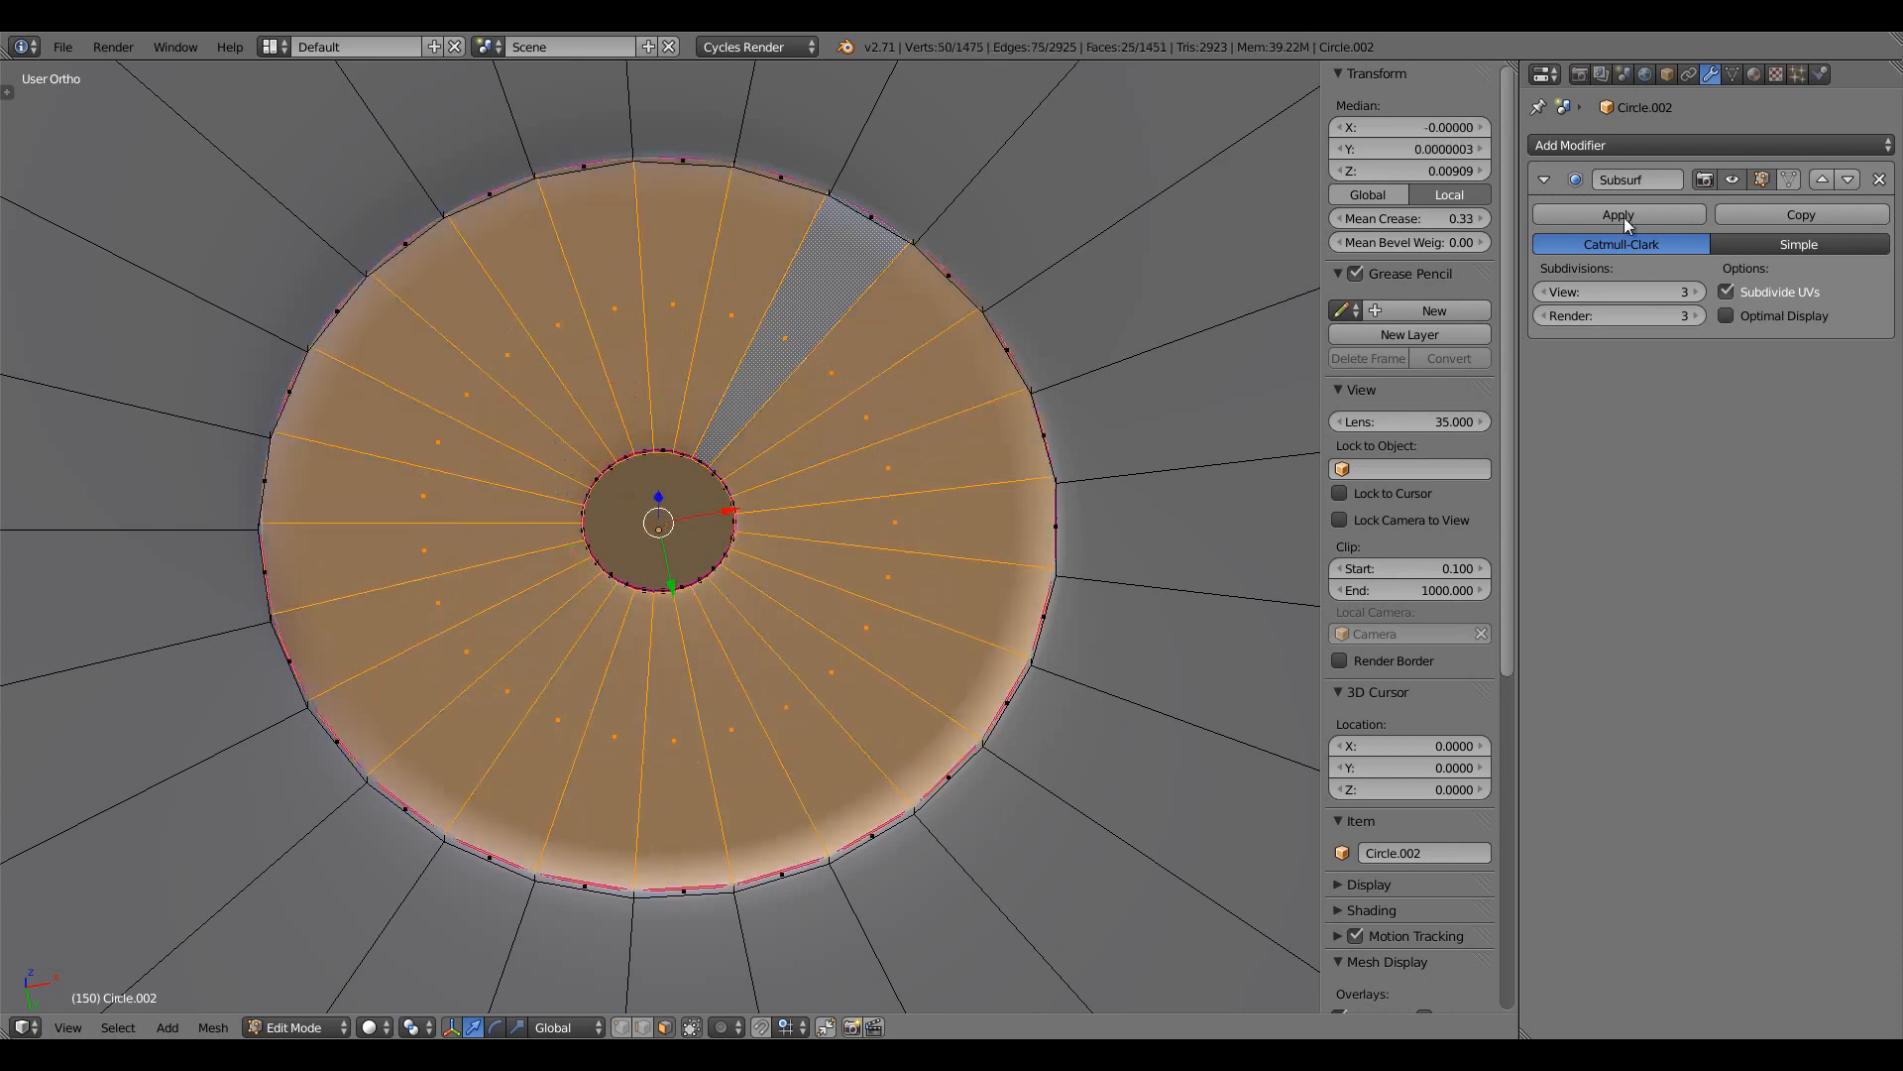
Add a new material, Material.002, with a light grey Glossy BSDF surface and a roughness of 0.025
left_click(1754, 74)
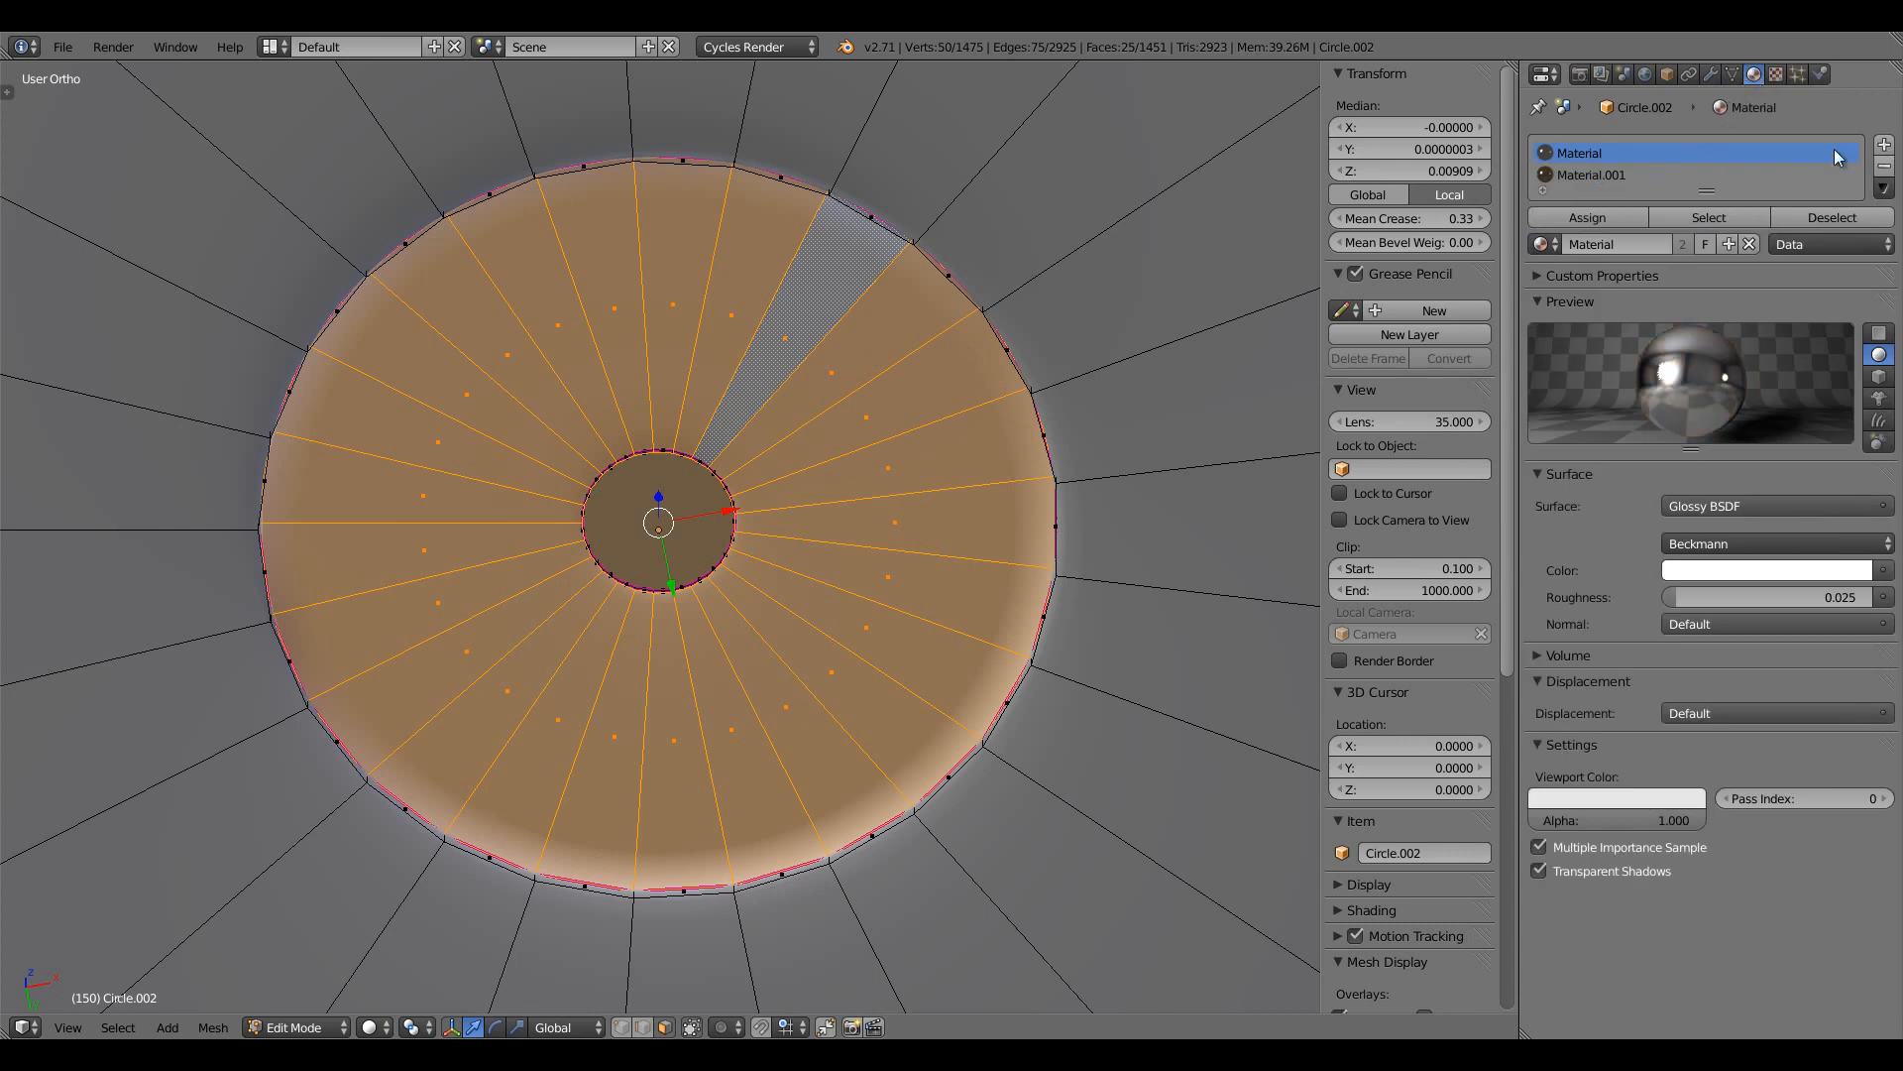
left_click(1884, 145)
left_click(1631, 273)
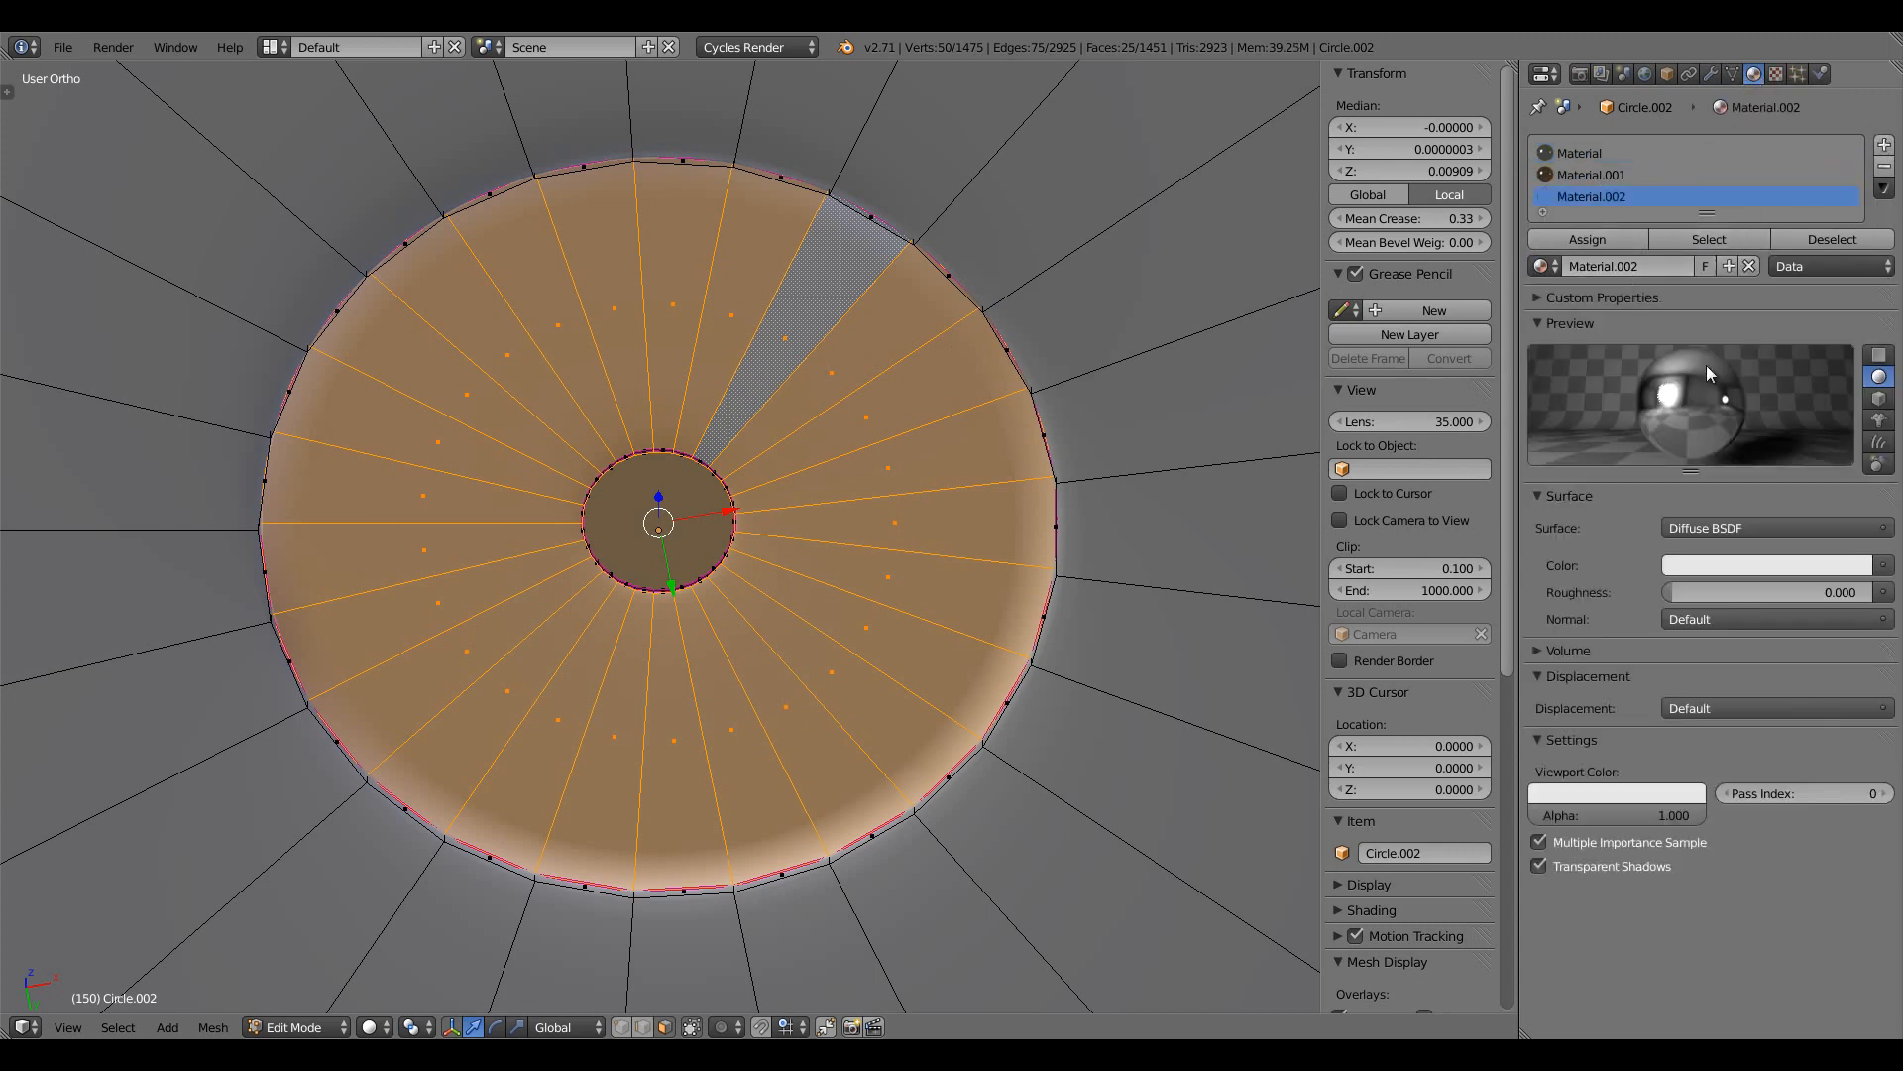
left_click(1733, 527)
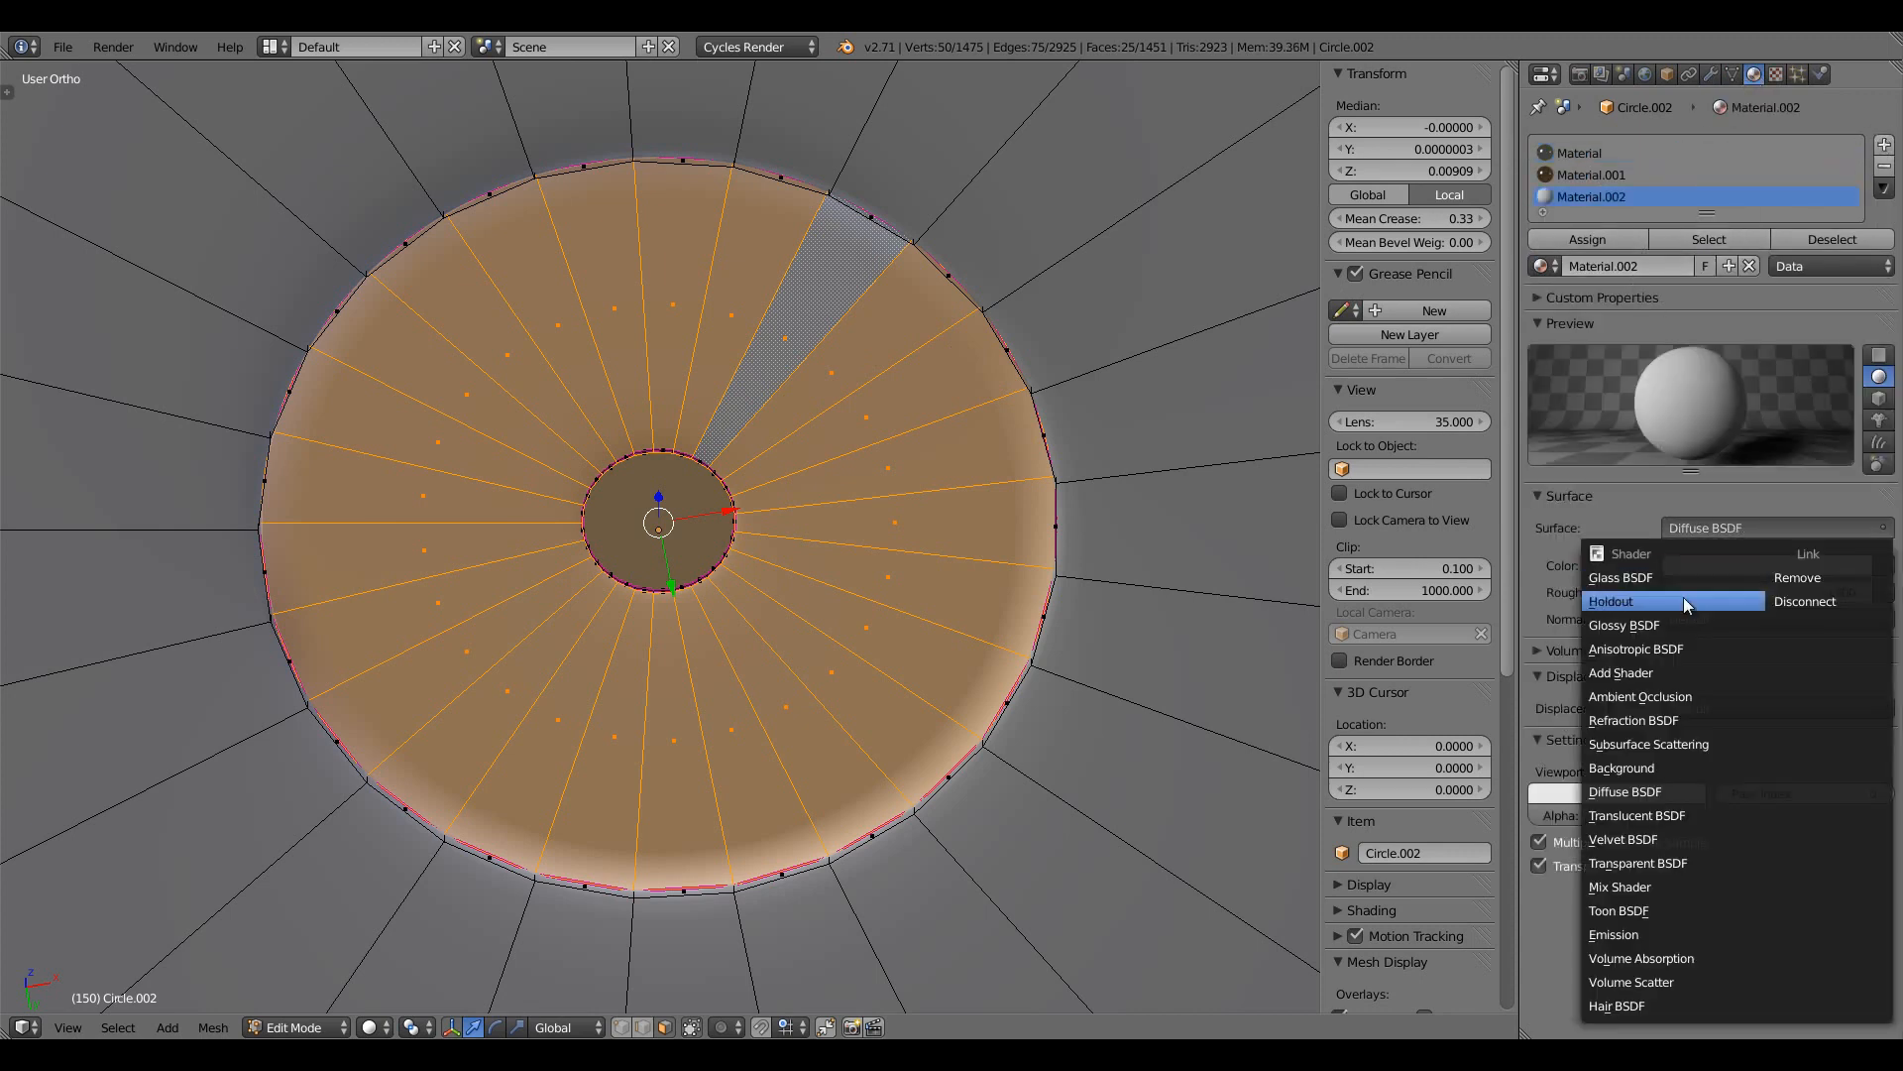
left_click(1676, 623)
left_click(1810, 618)
type("0.025")
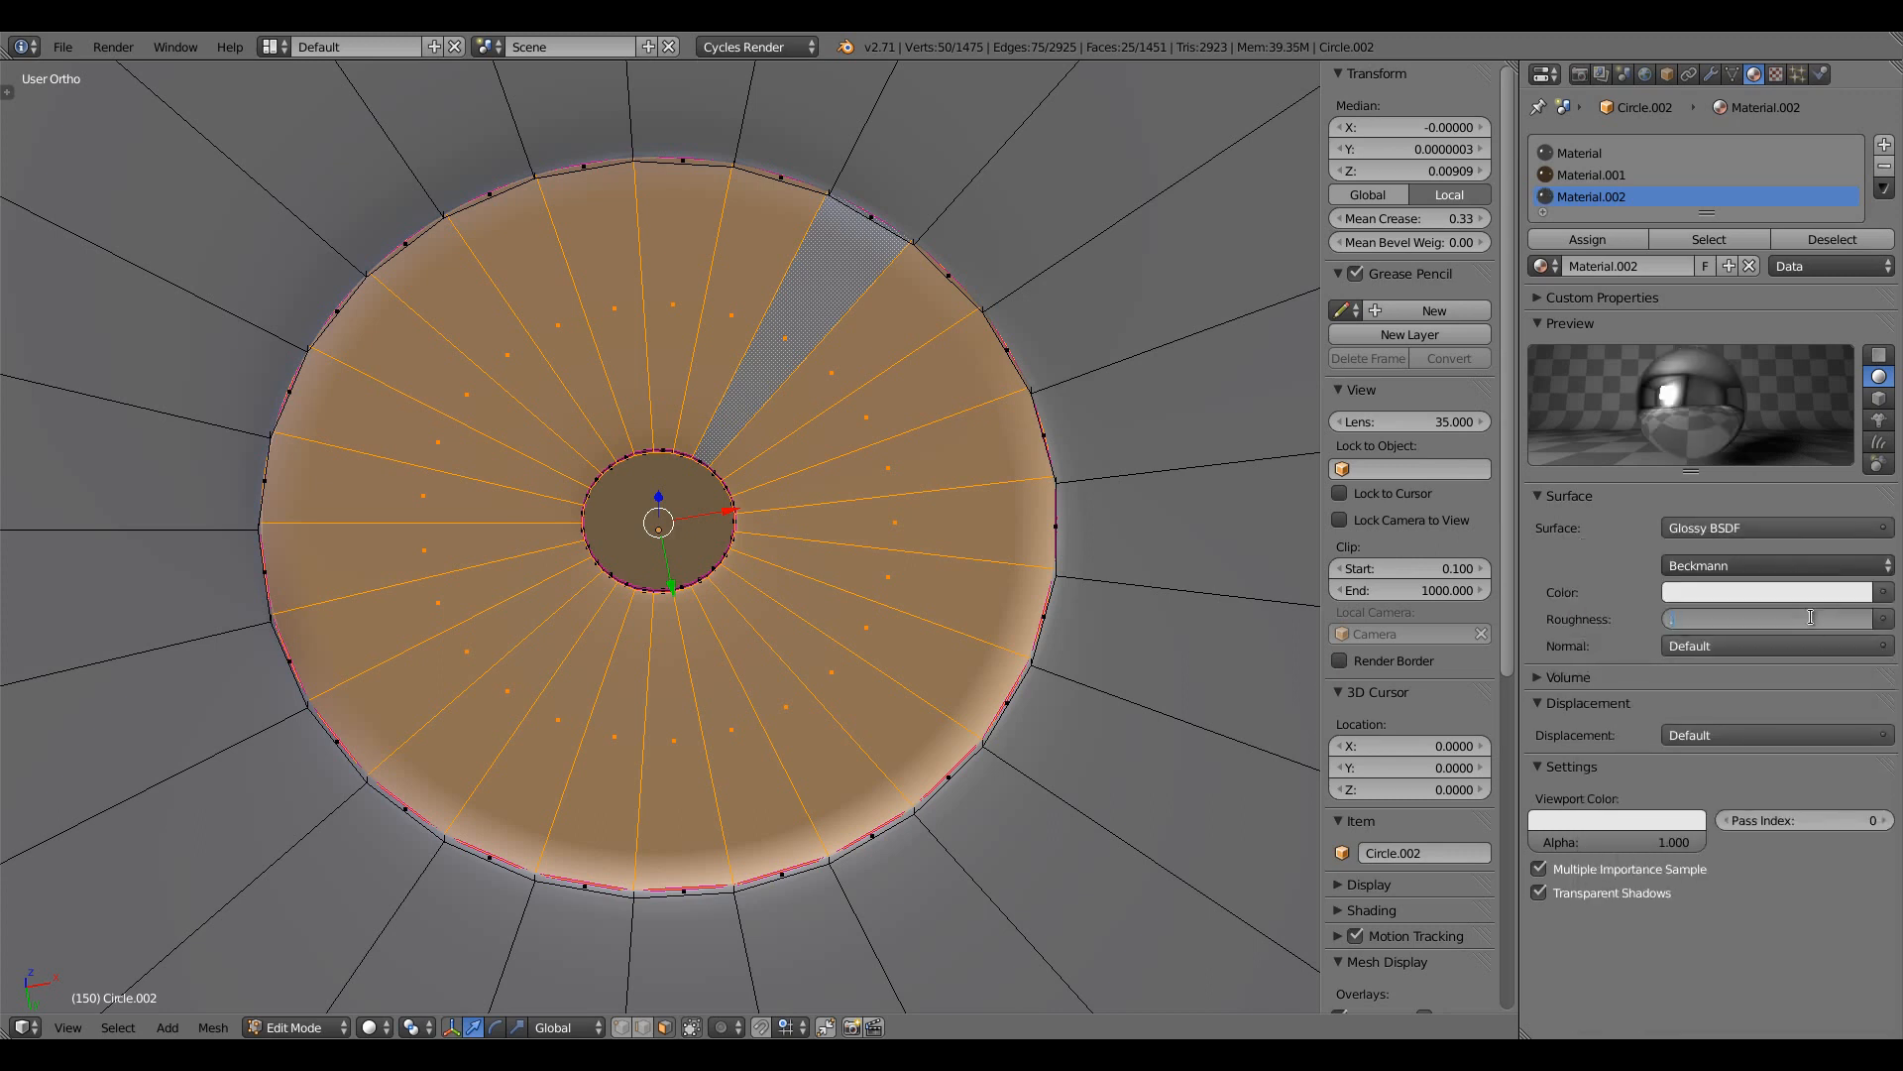
key("Return")
left_click(1782, 591)
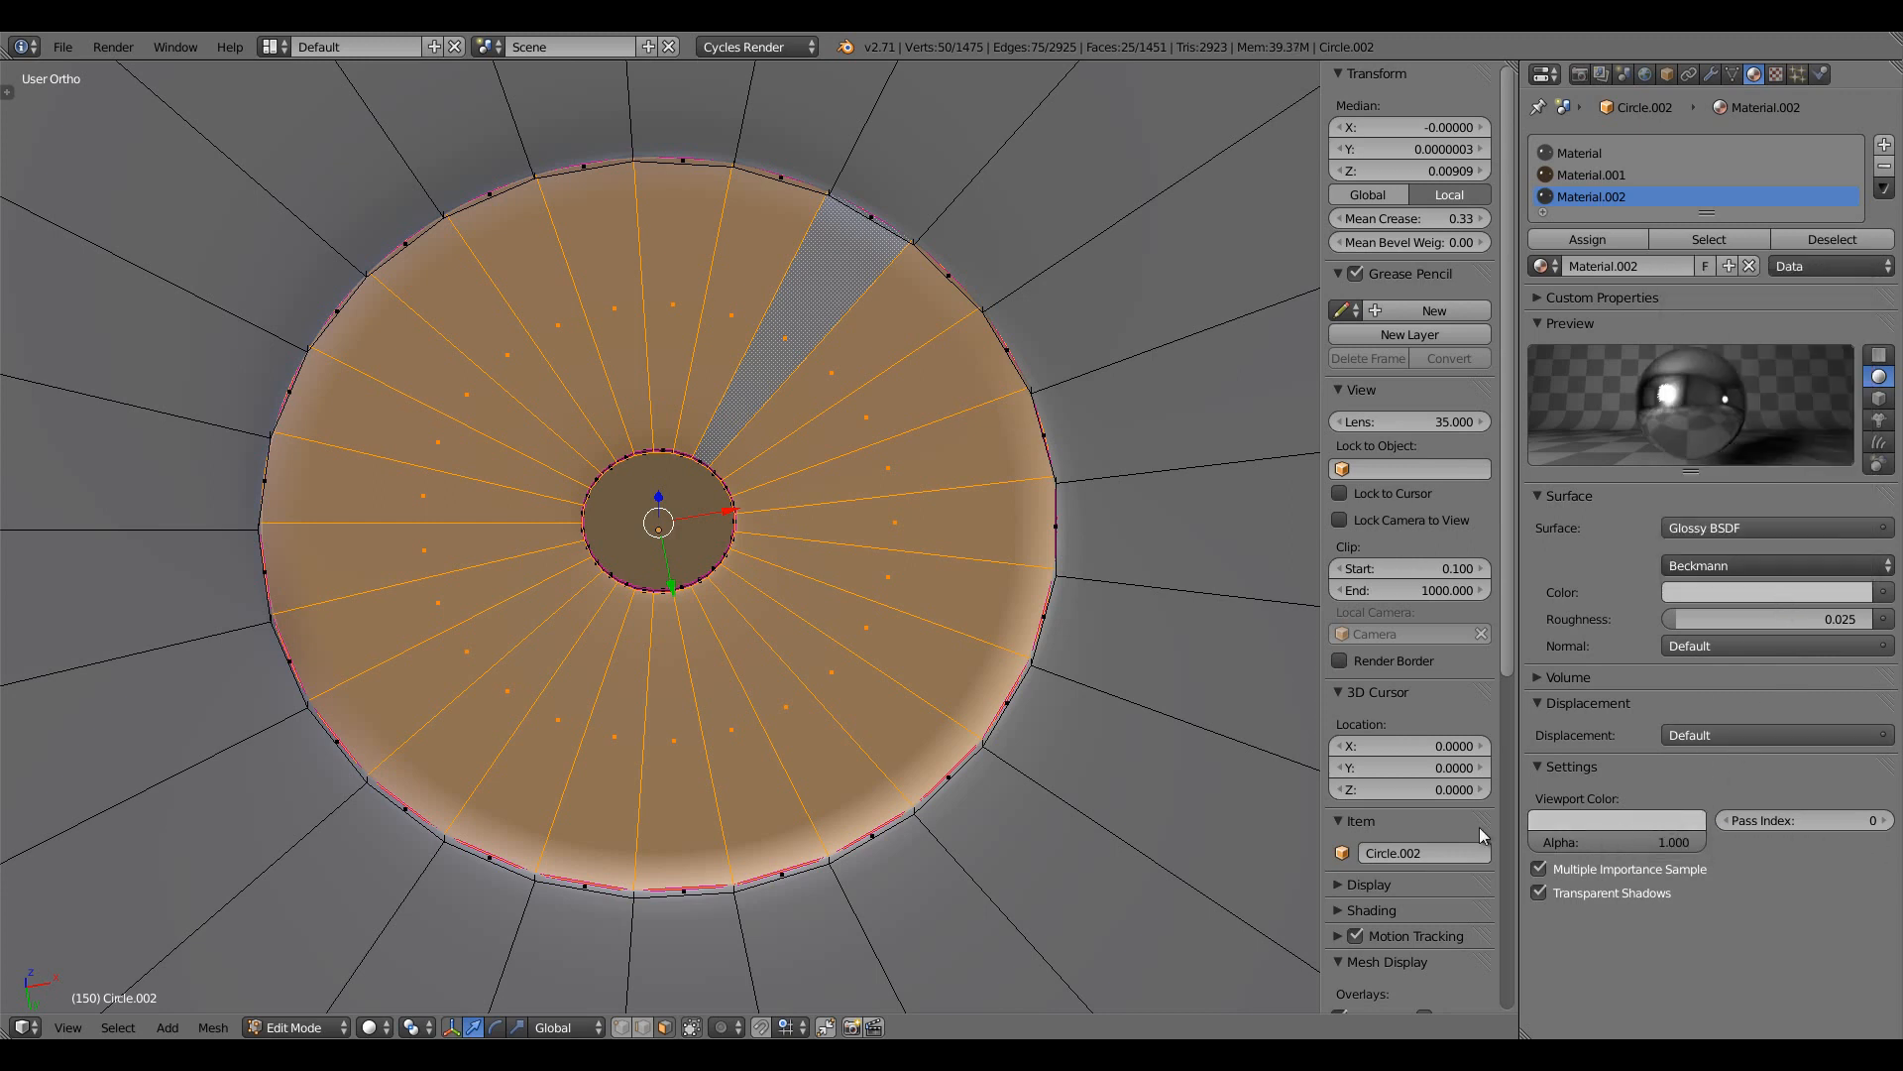
Assign Material.002 to the selected ring of base faces
left_click(1614, 240)
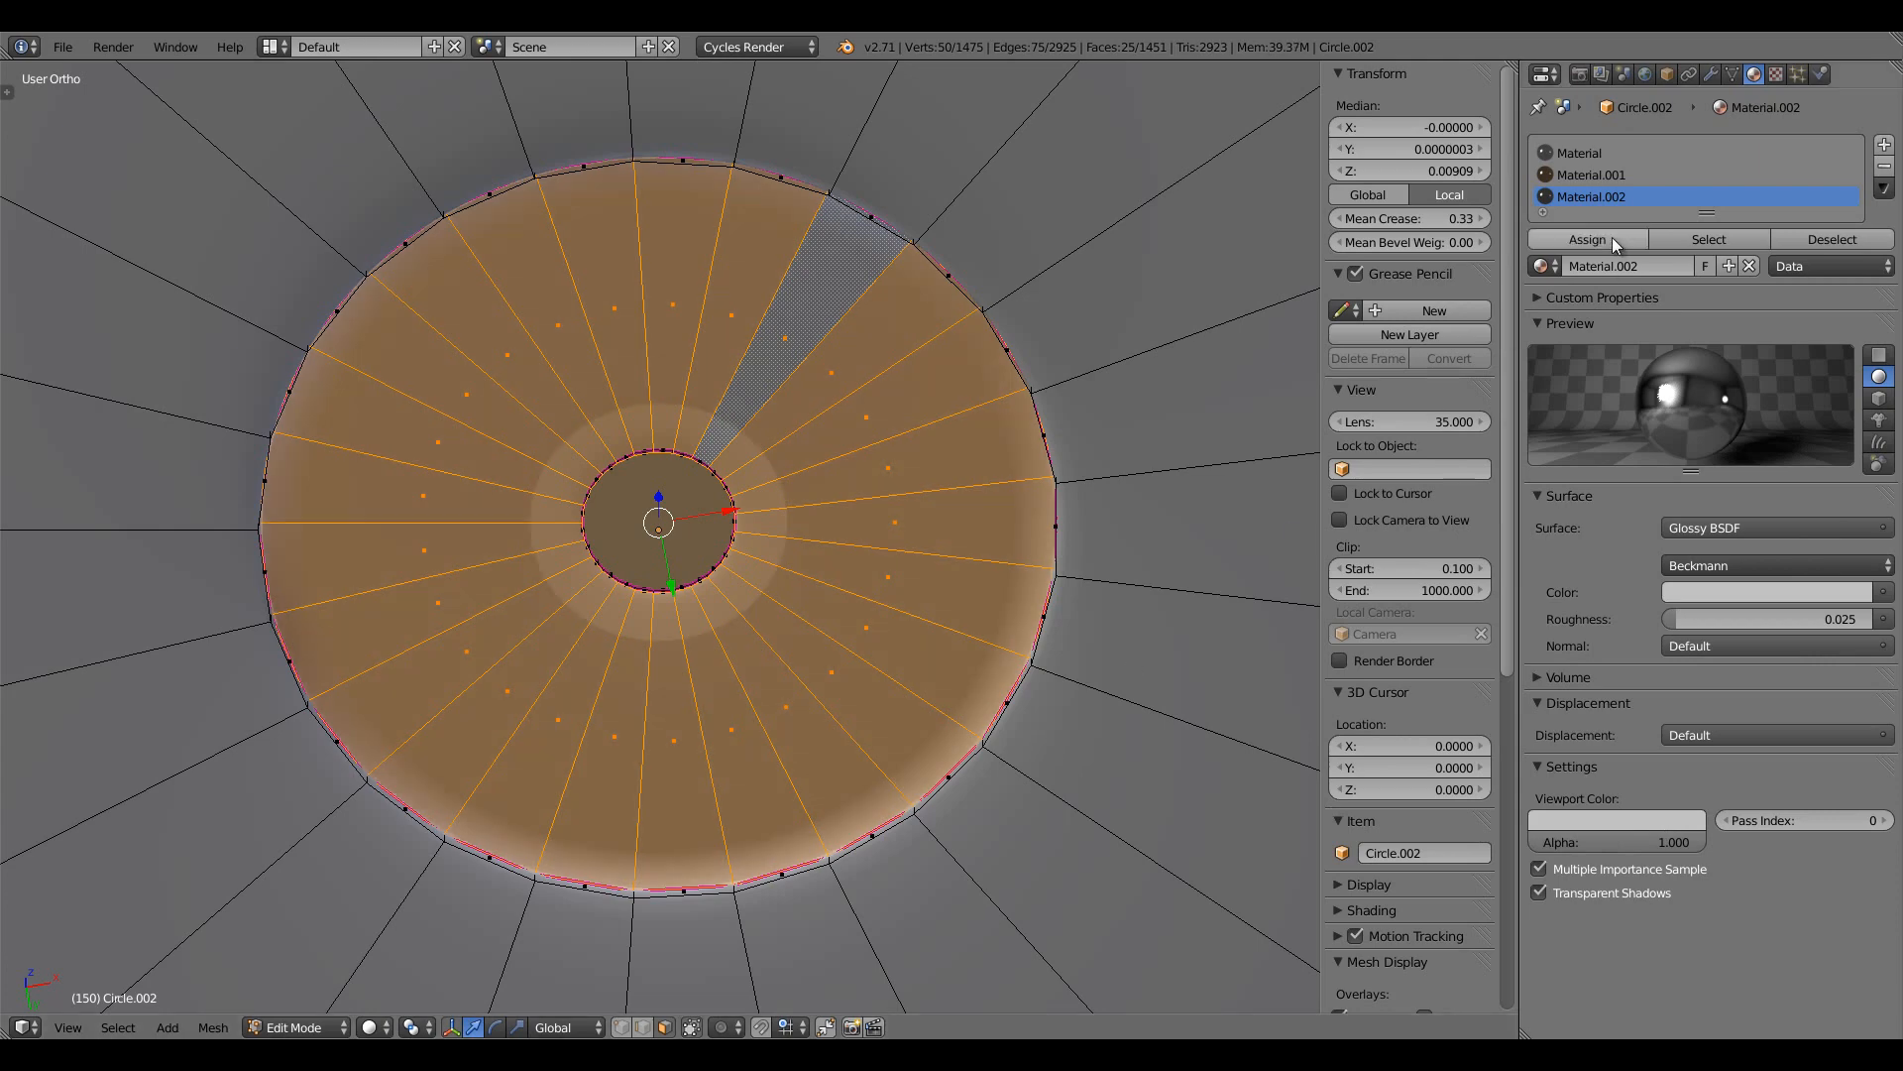
key("Tab")
key("Tab")
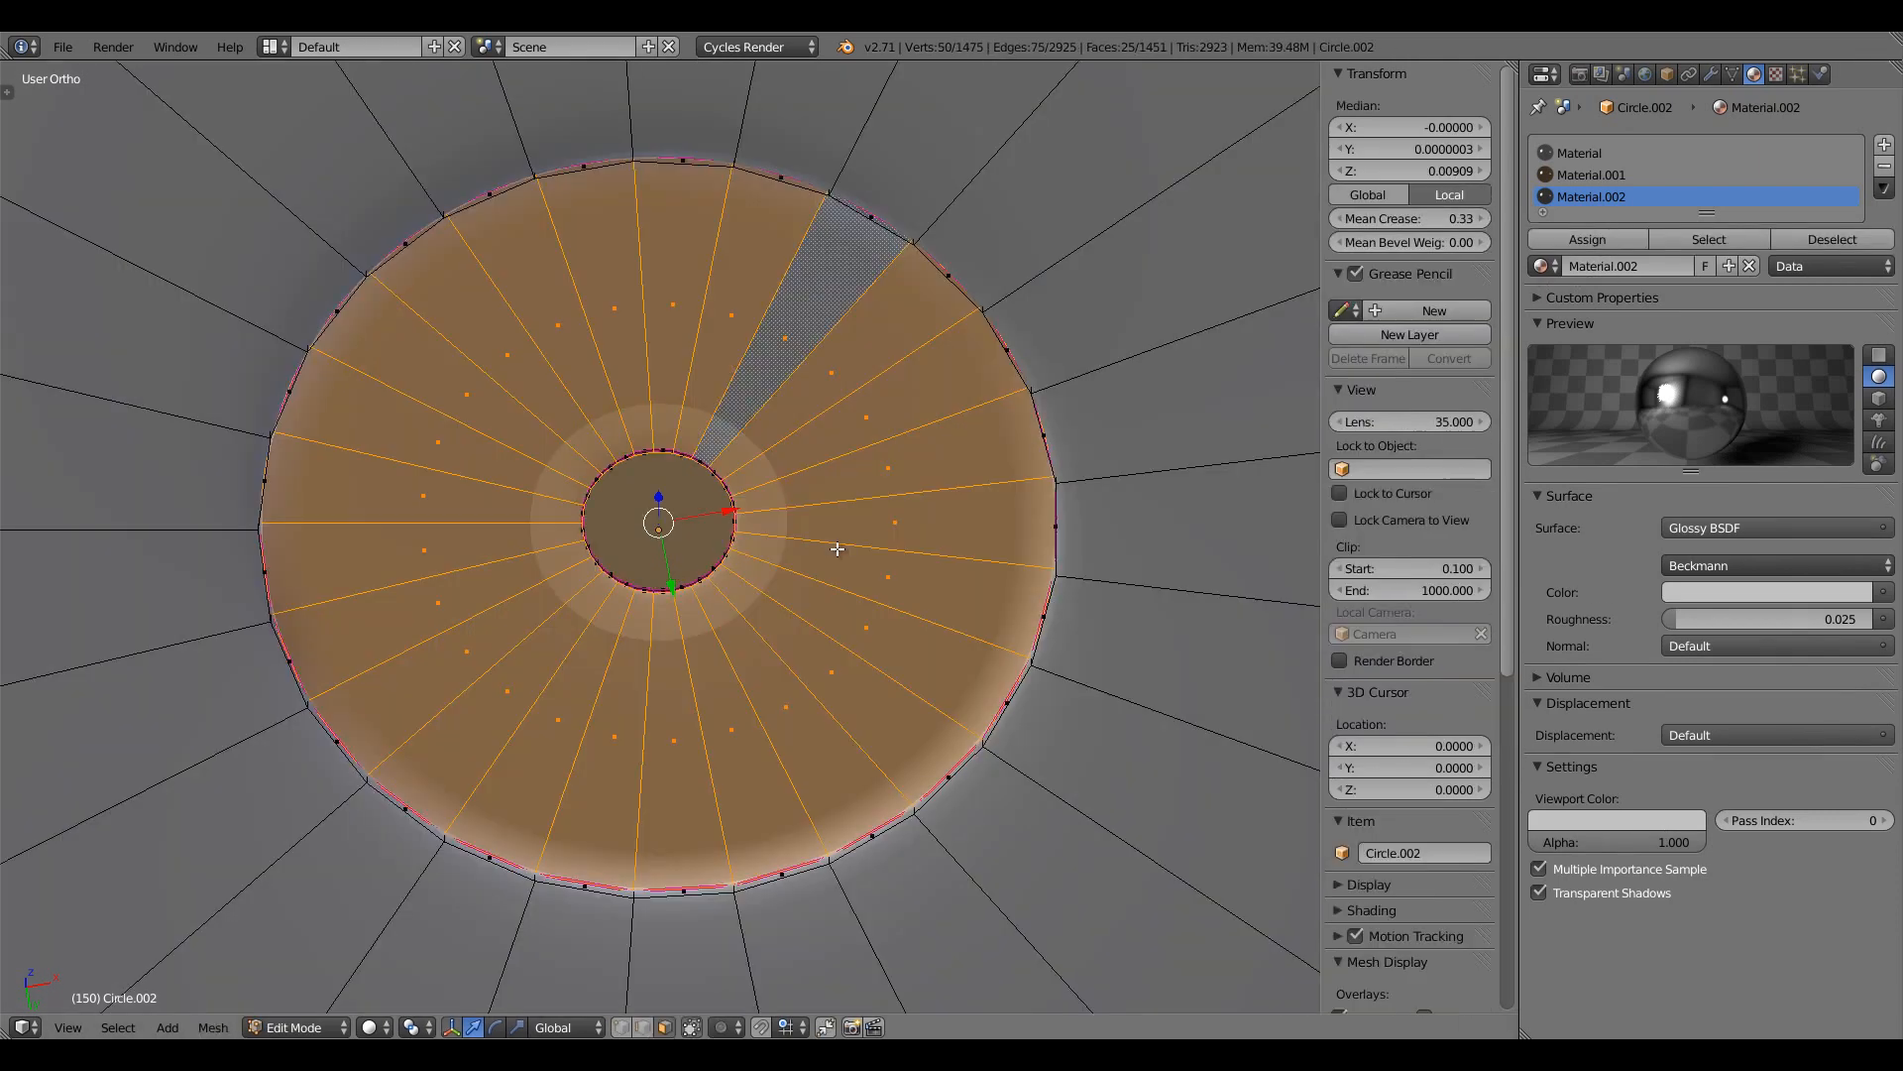
Raise the mean crease of the selected ring's edges, return to Object Mode and deselect everything
left_click_drag(1395, 219, 1460, 213)
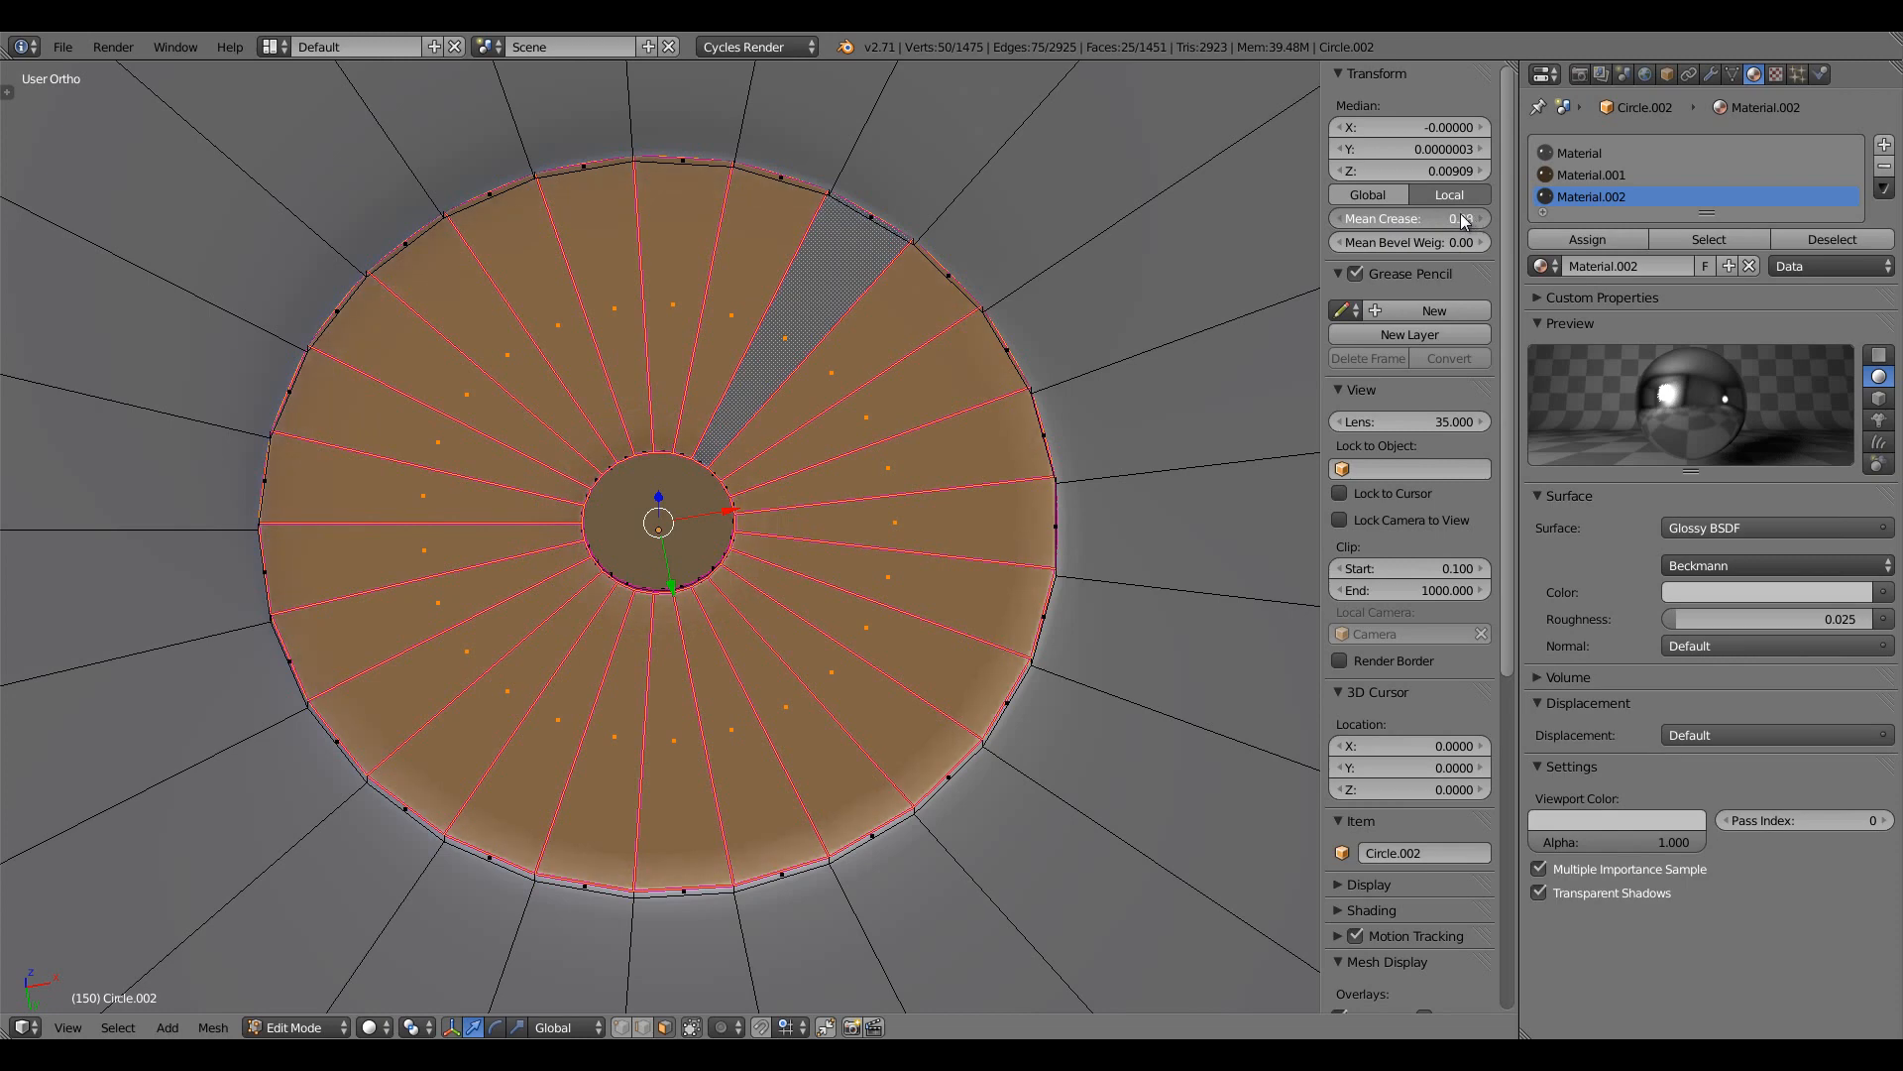
key("Tab")
scroll(850, 541, "down", 14)
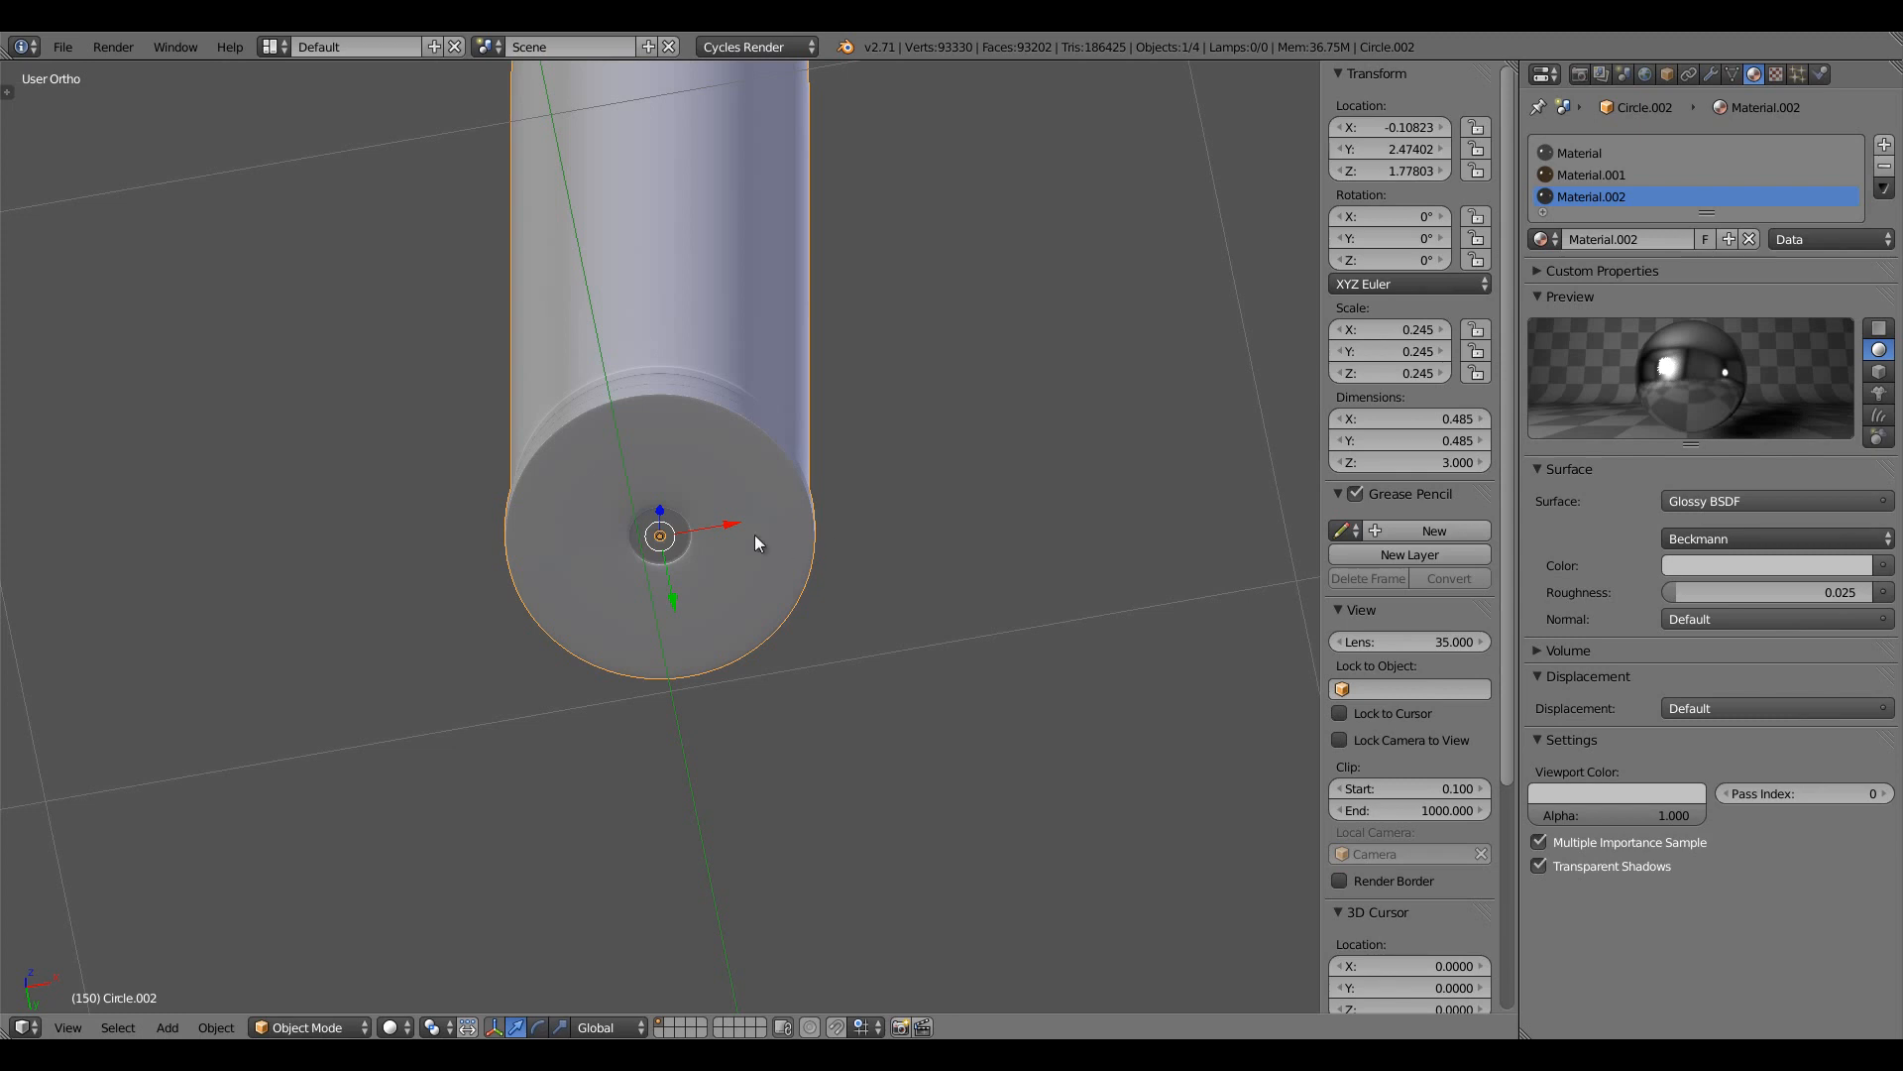
key("a")
scroll(744, 620, "down", 3)
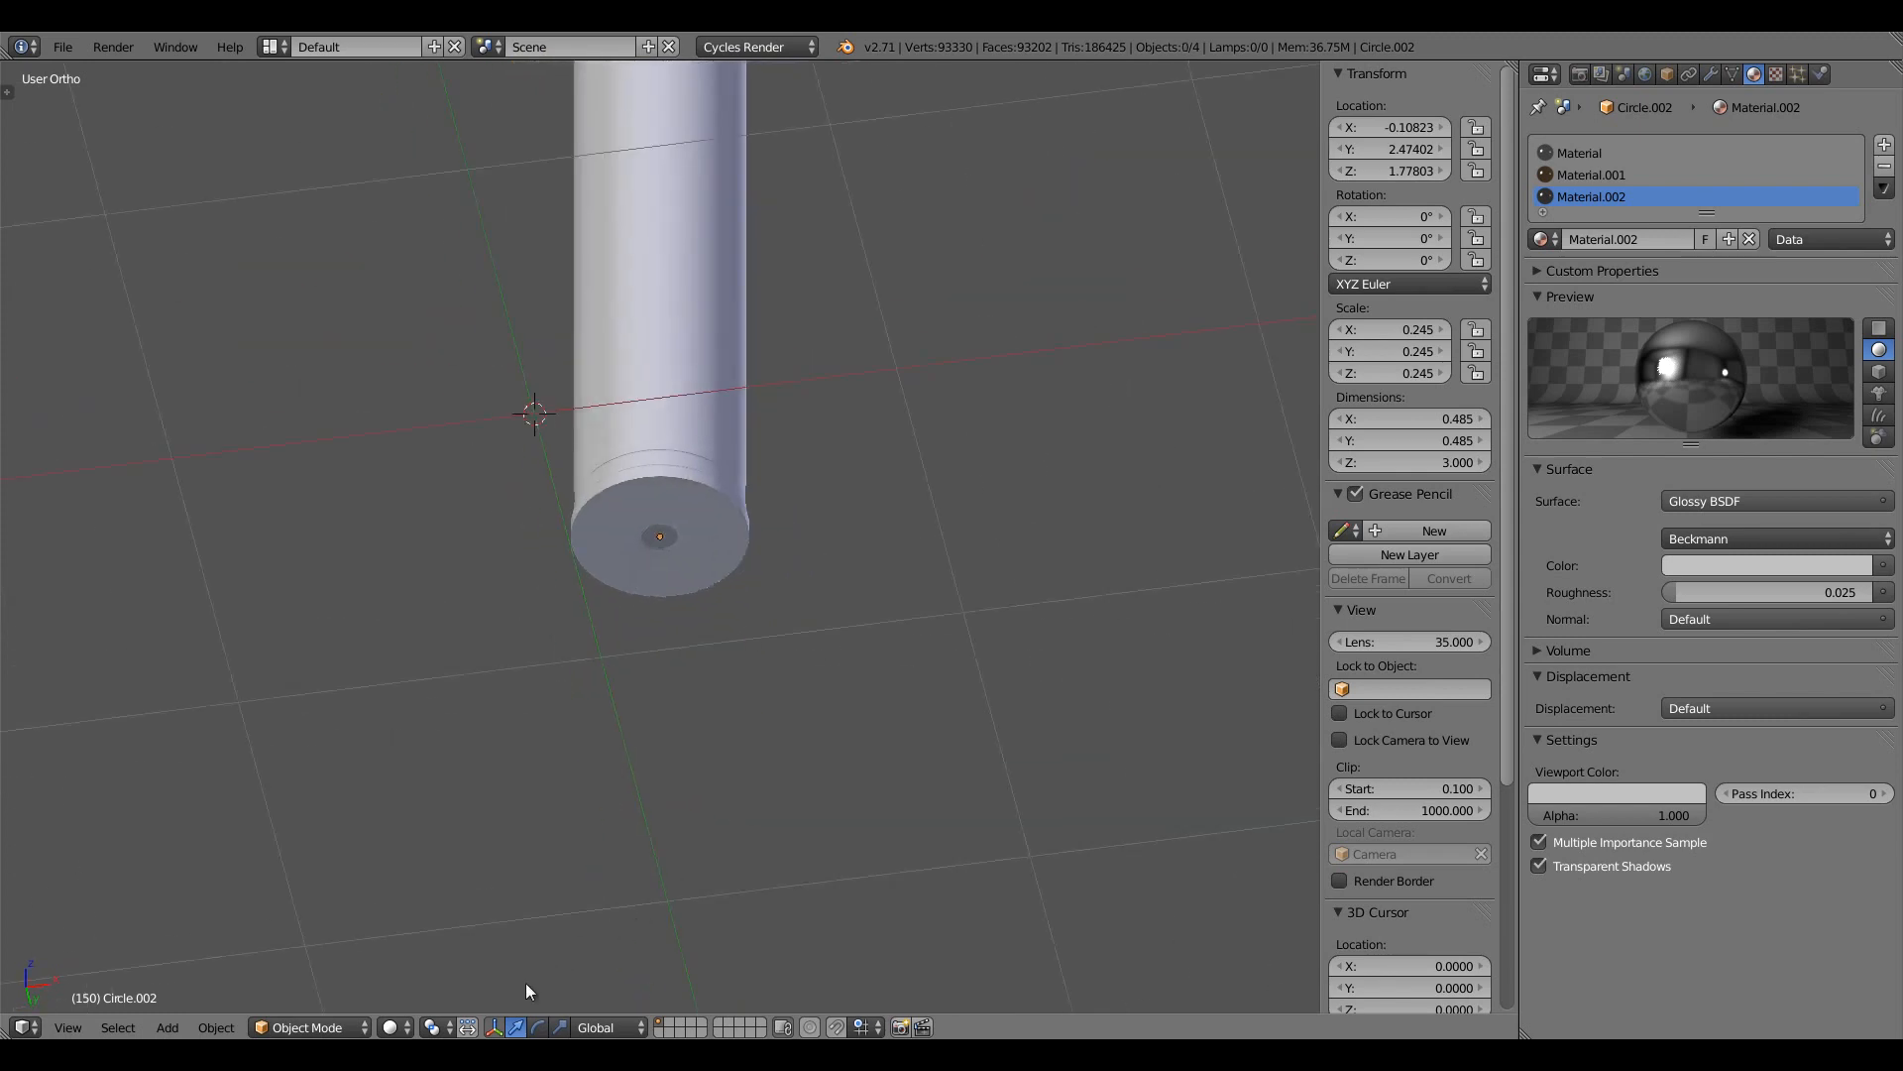
Join the separated central disc with the bullet body and check the combined object's modifier and materials
right_click(715, 501)
scroll(728, 662, "up", 10)
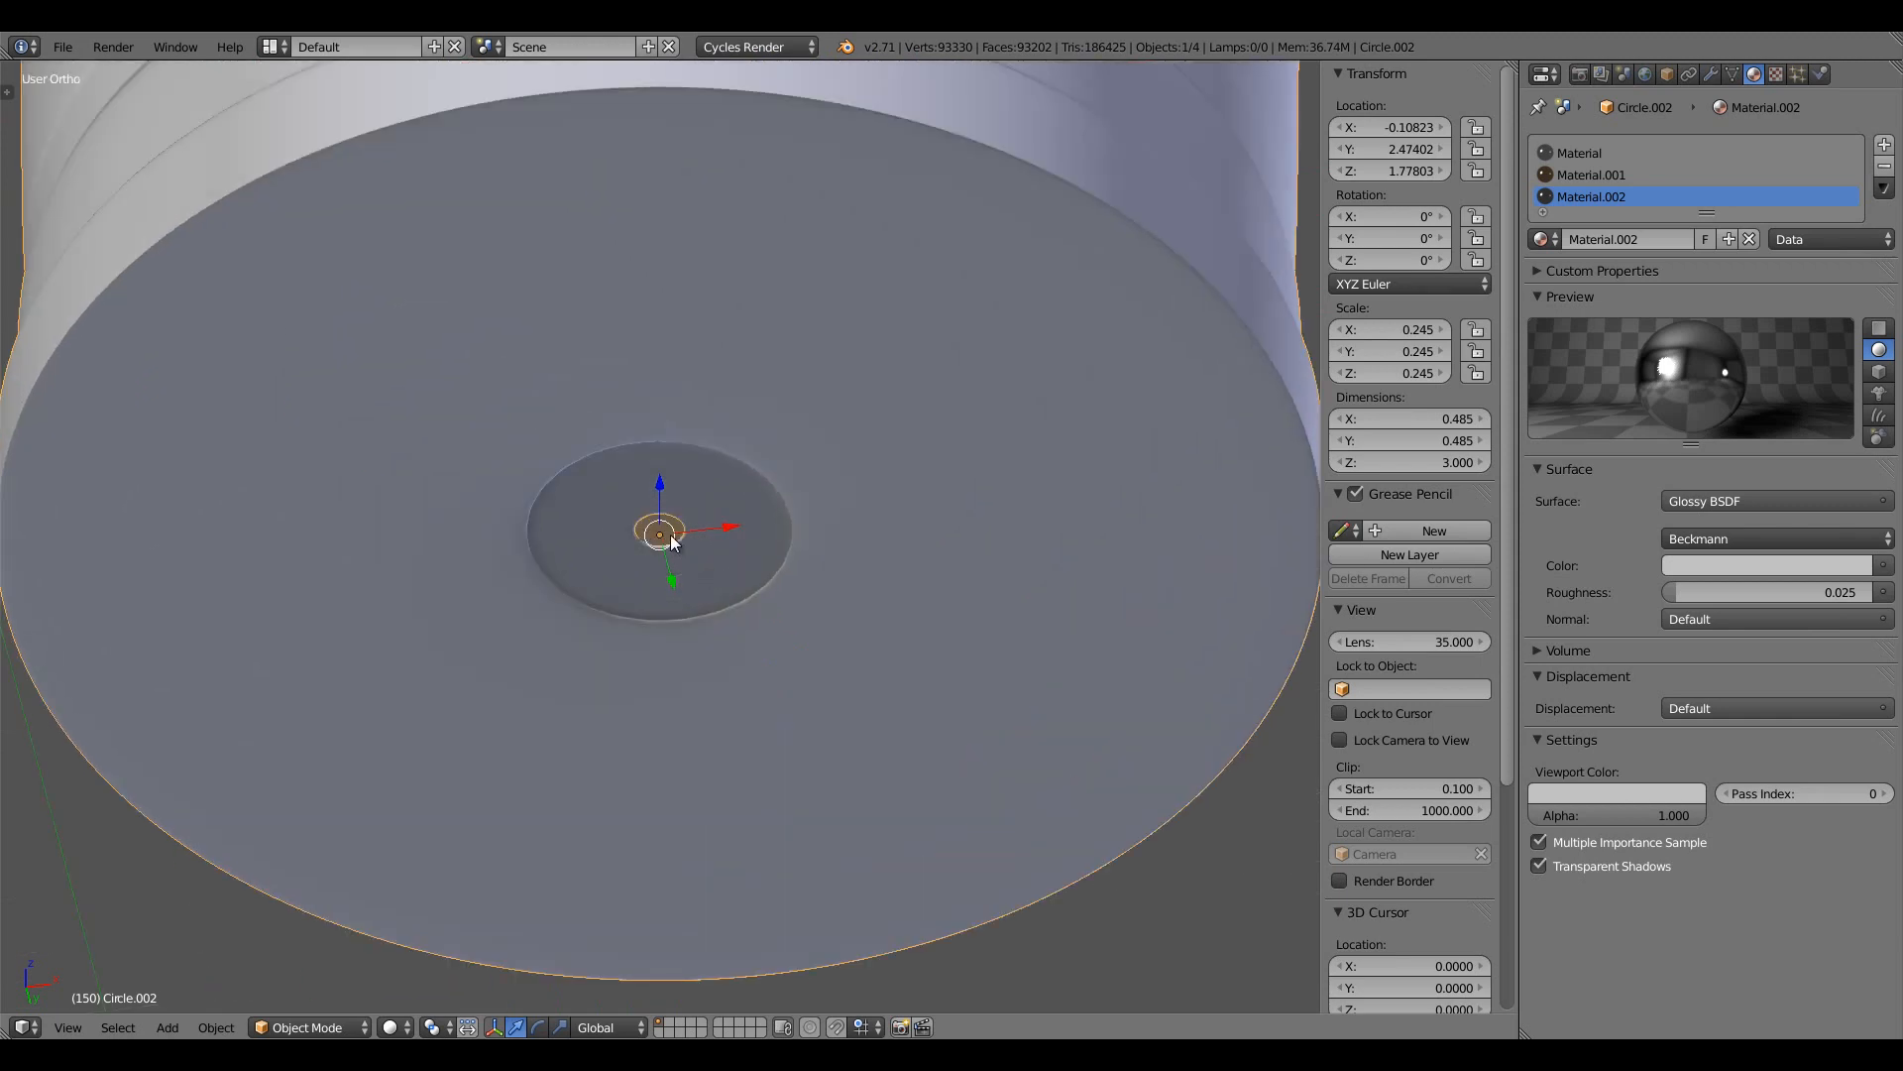
right_click(670, 534)
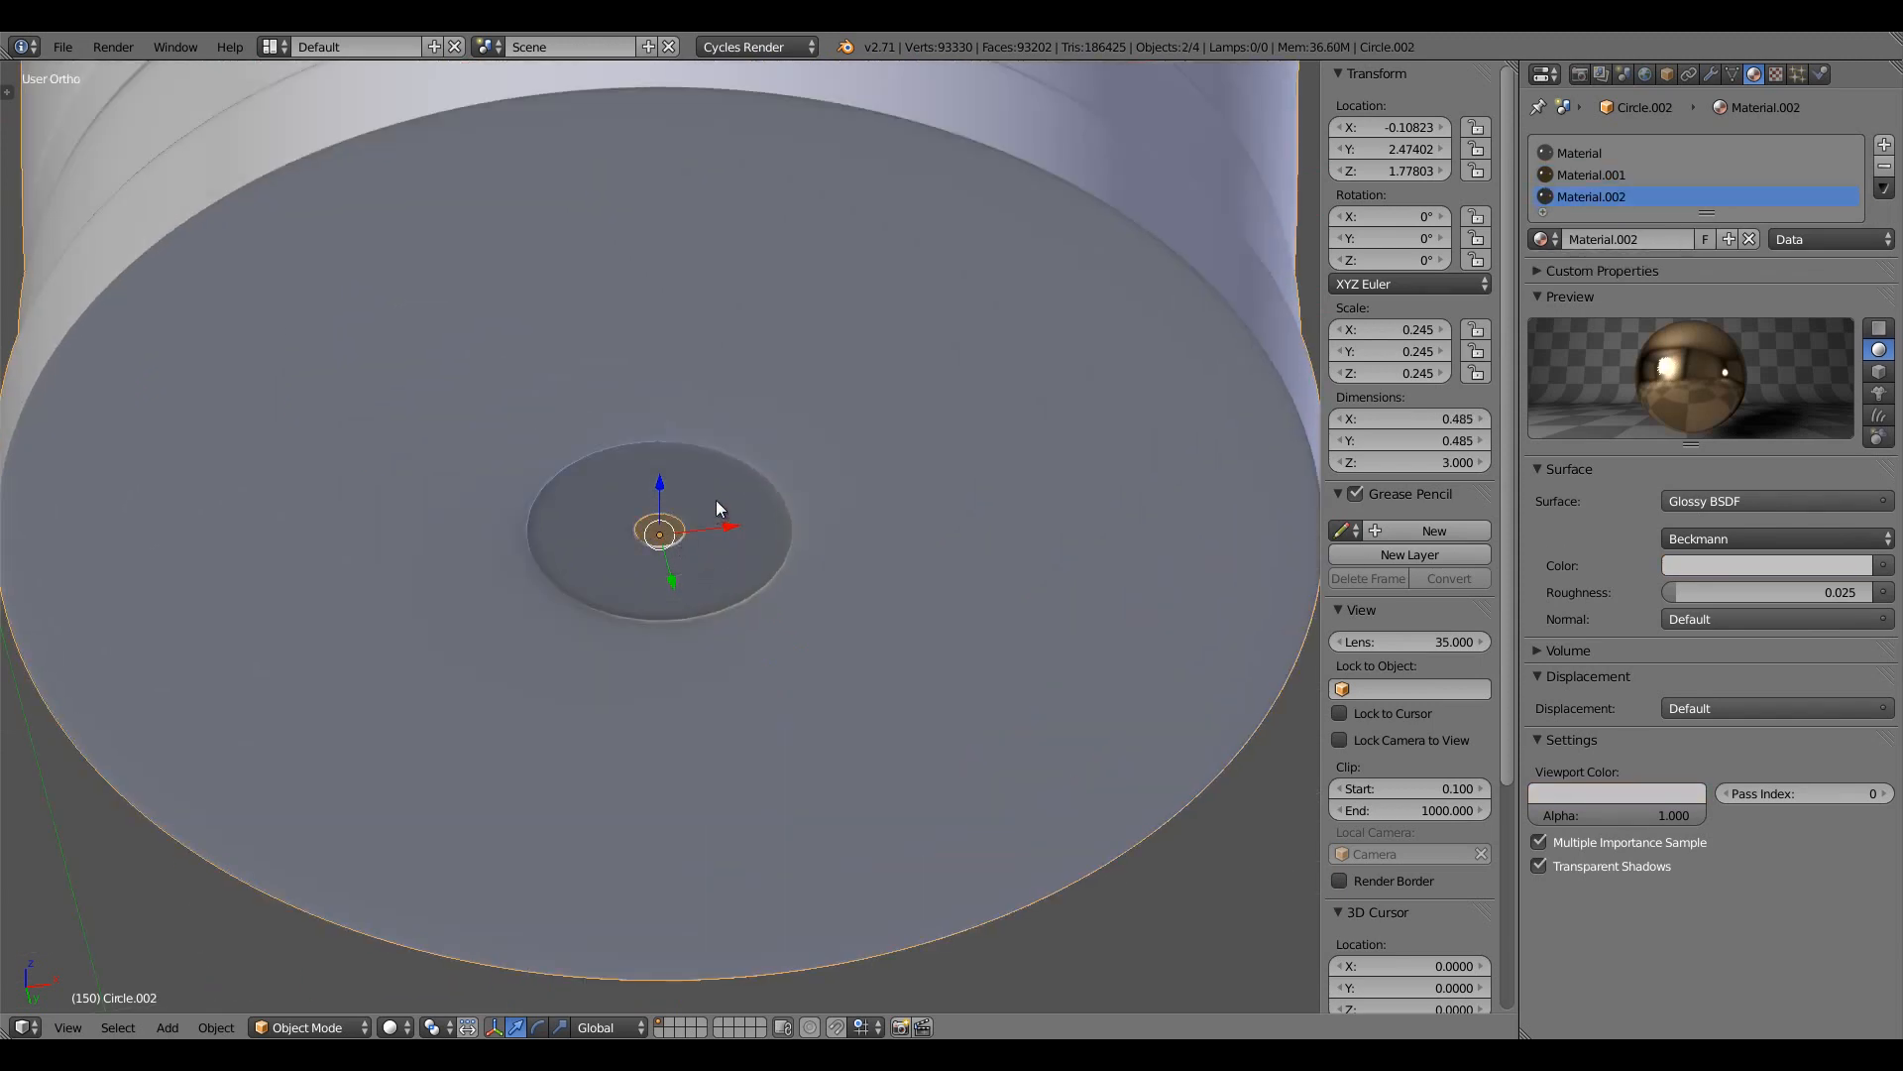
key("ctrl+j")
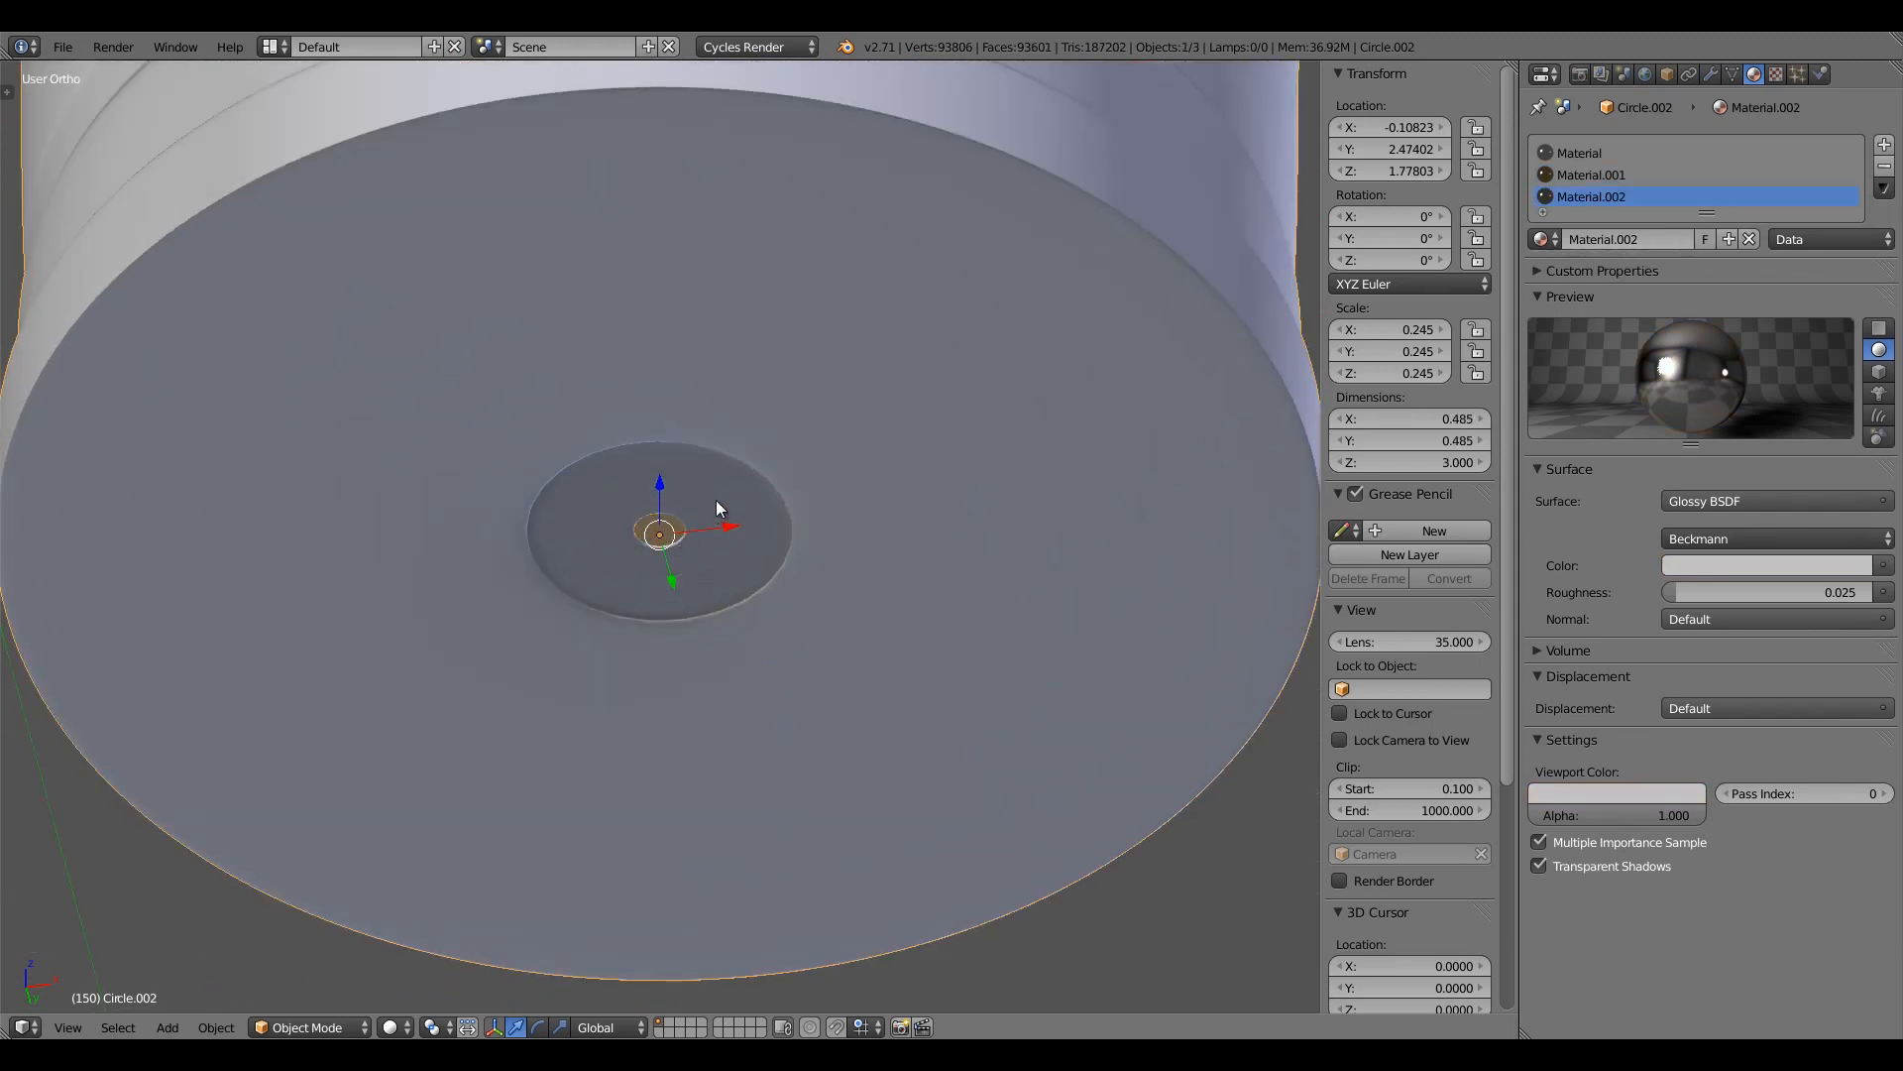
left_click(1706, 75)
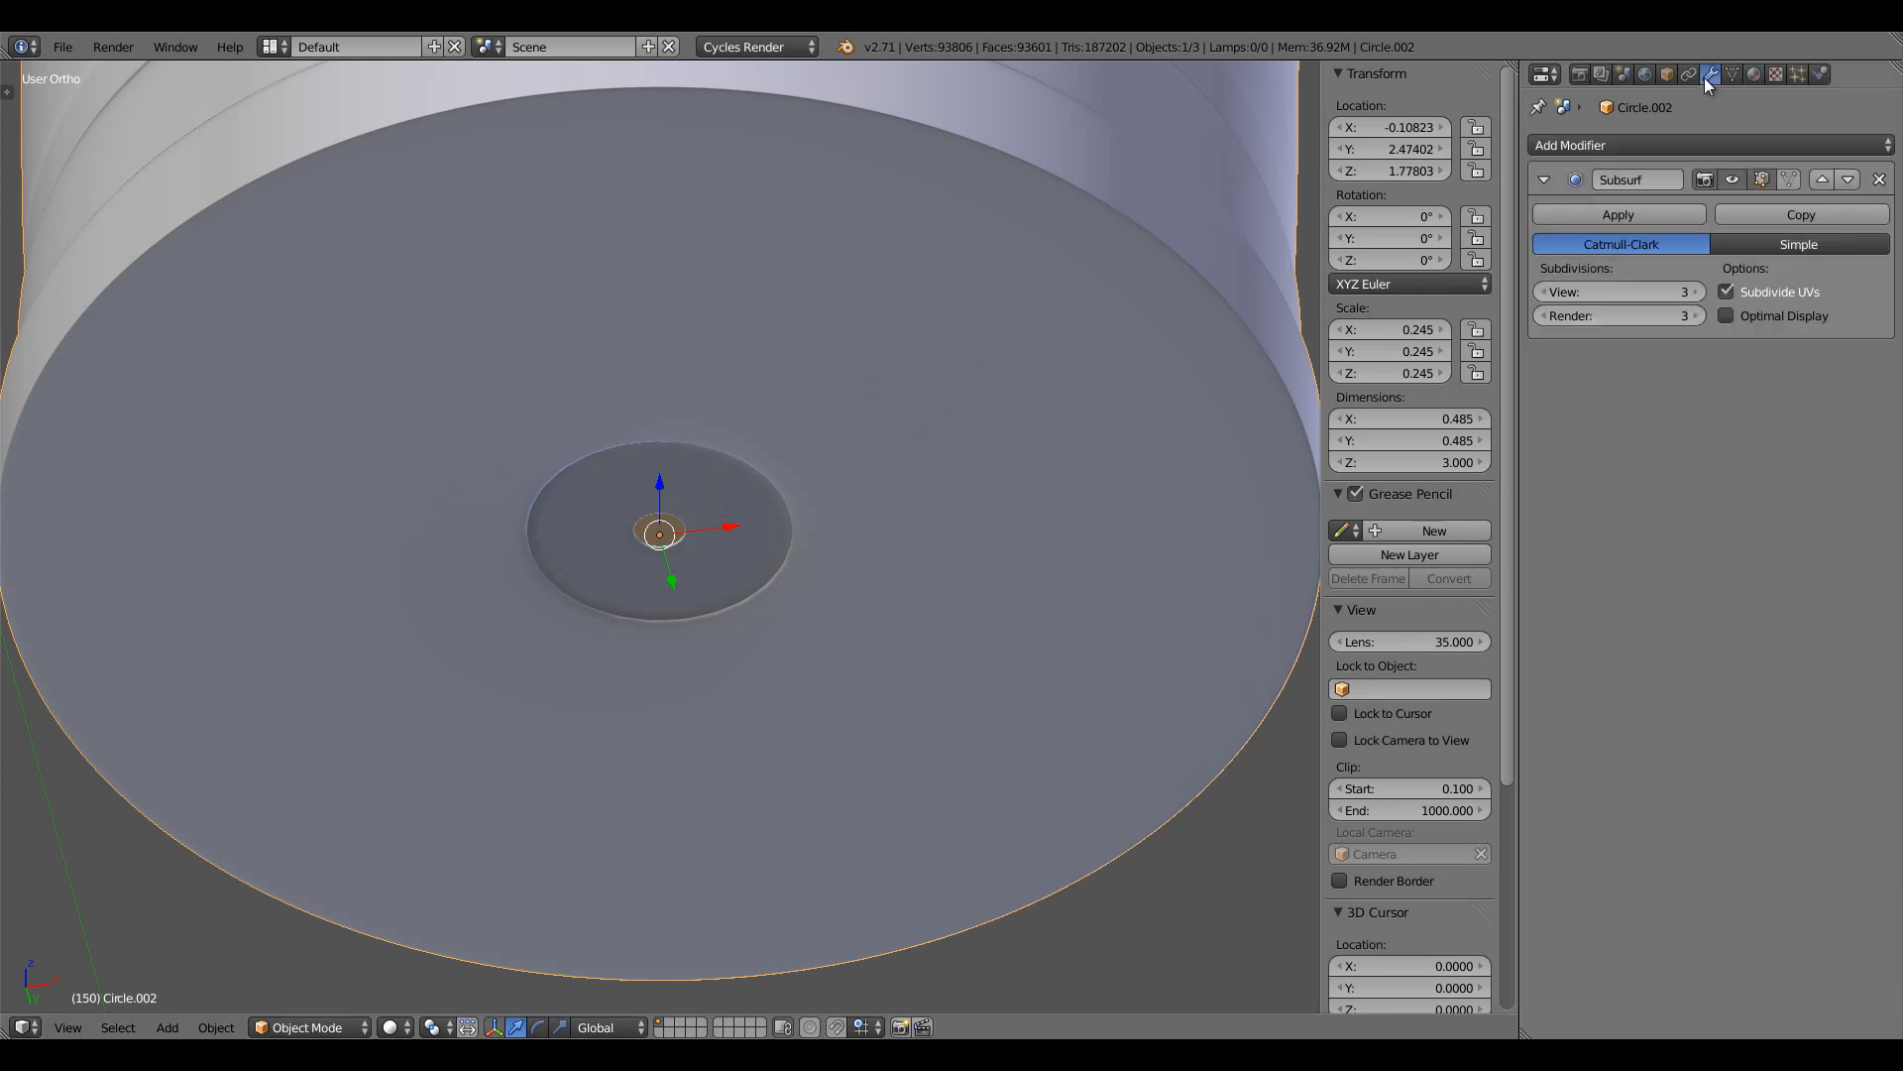
left_click(1753, 74)
Unhide the ground plane and reselect the bullet standing above it
scroll(765, 460, "down", 14)
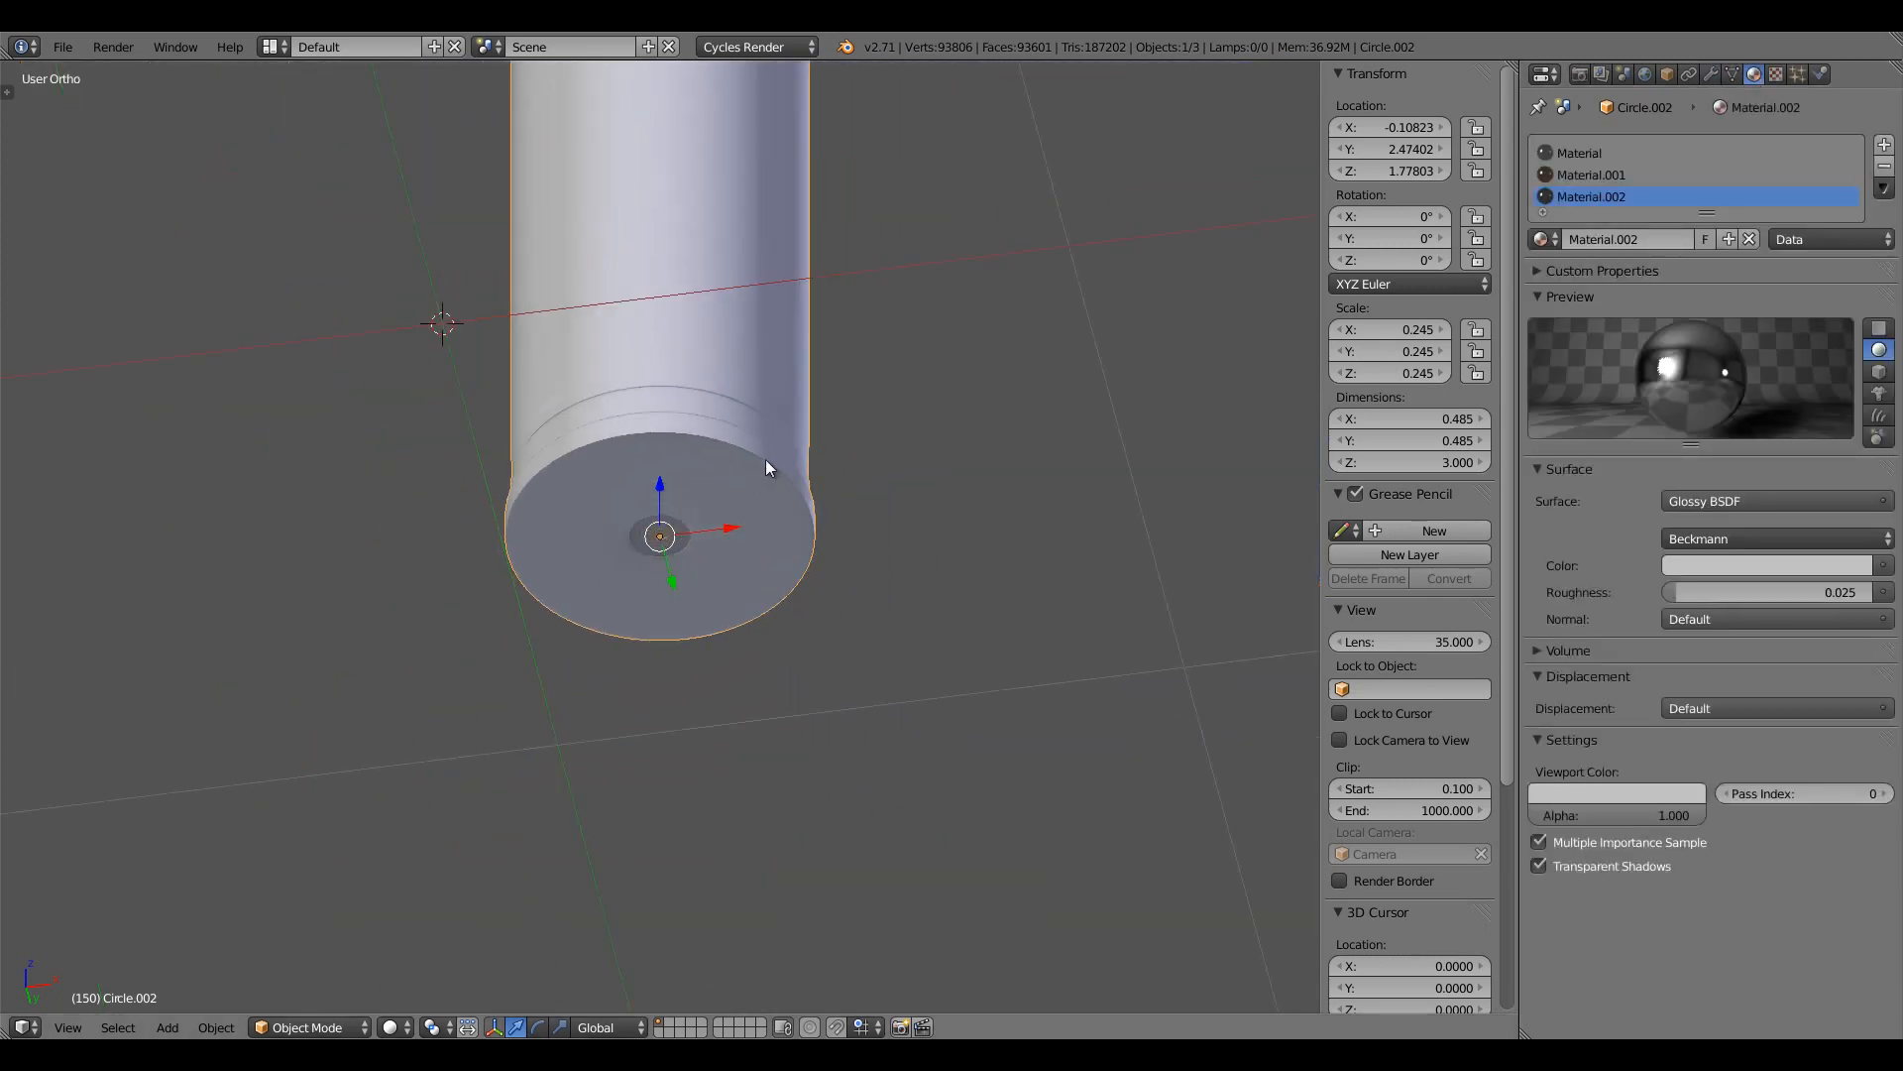
middle_click_drag(769, 444, 688, 597)
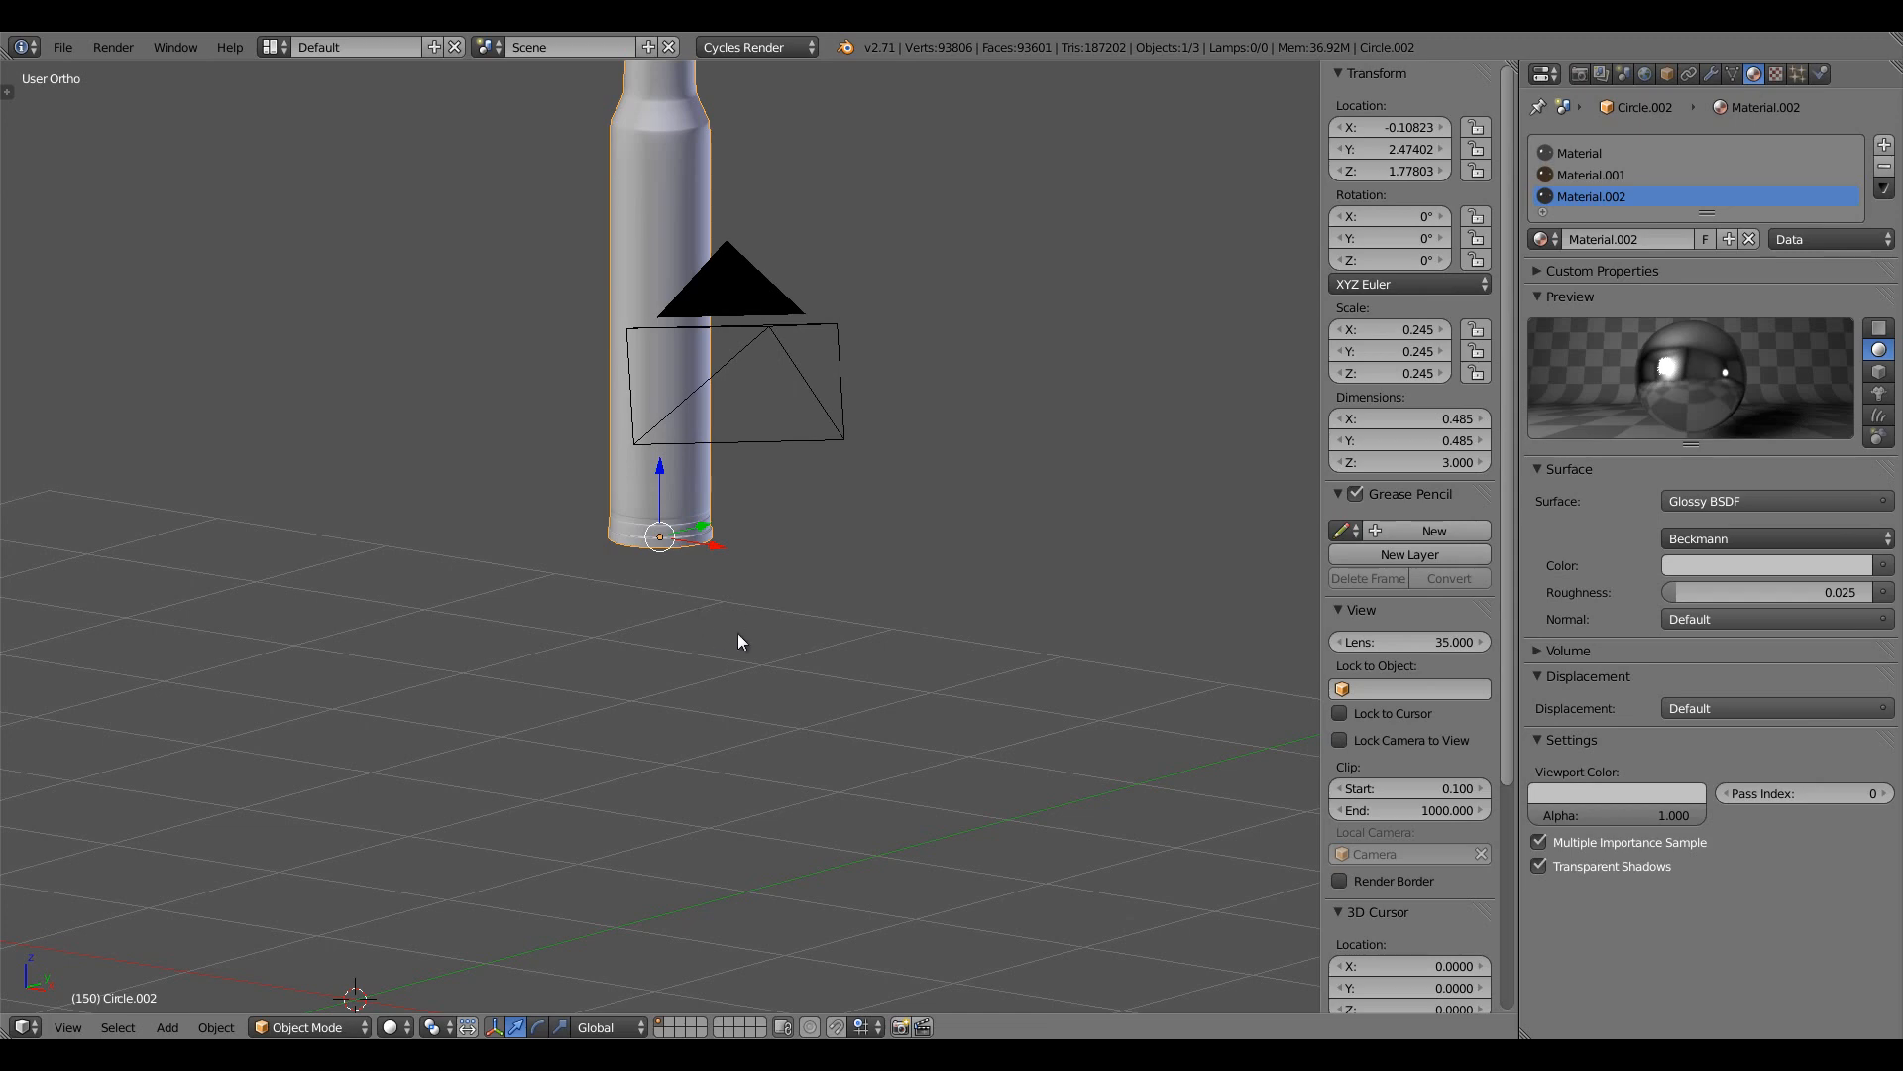
scroll(740, 635, "down", 7)
middle_click_drag(842, 624, 753, 633)
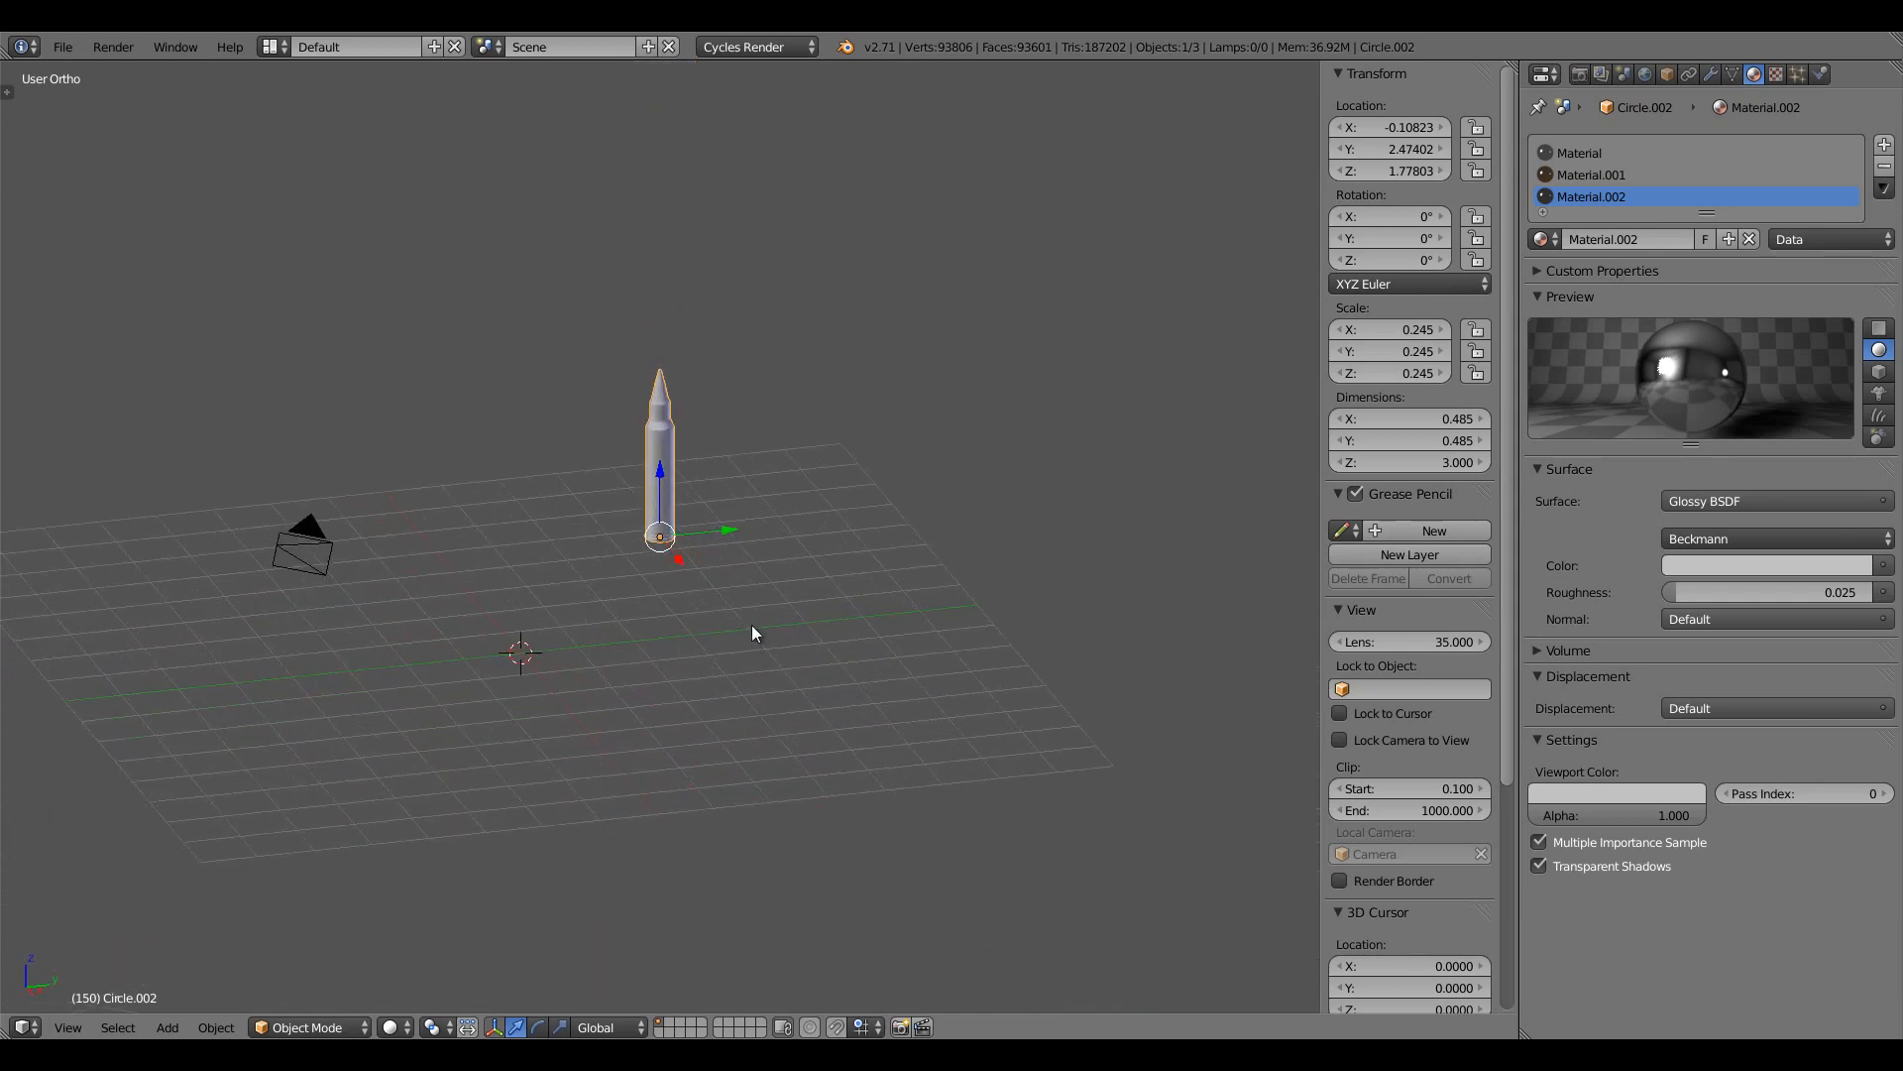
key("alt+h")
right_click(751, 624)
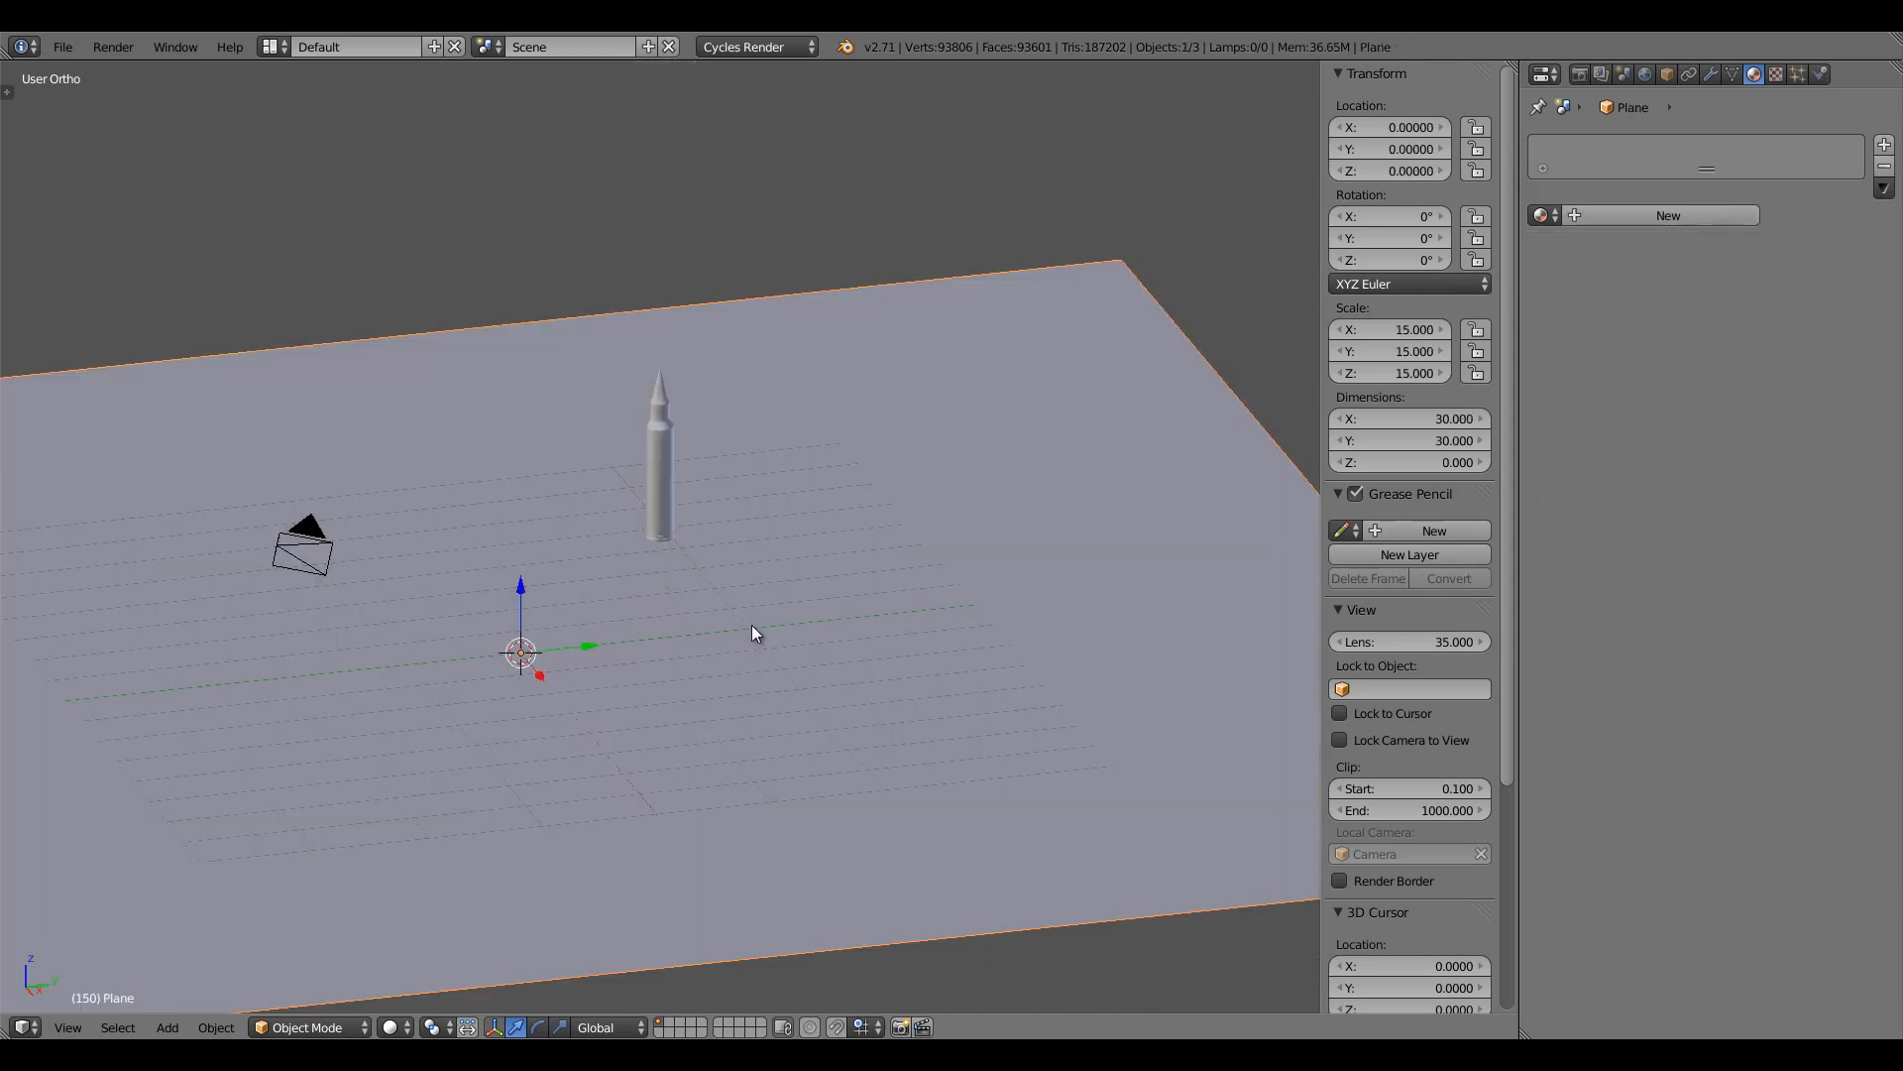
right_click(657, 466)
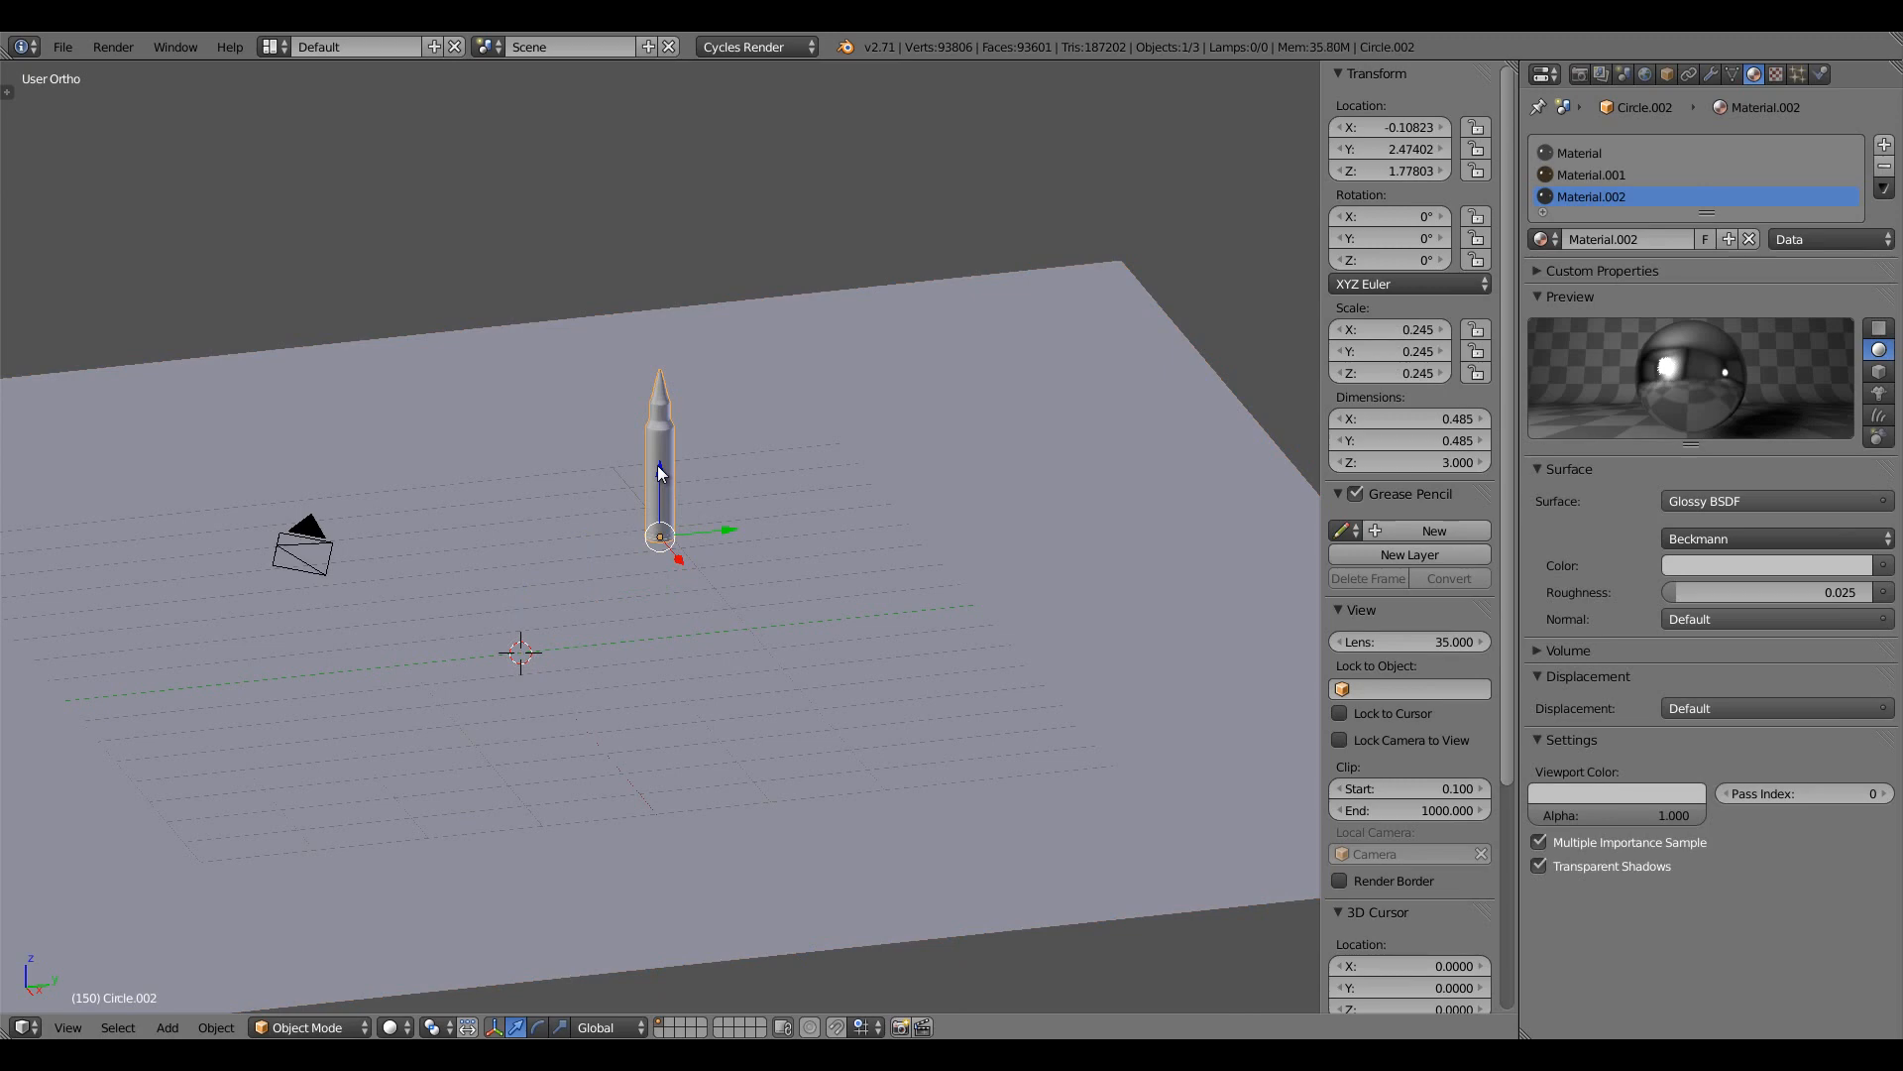
key("KP_1")
key("ctrl+KP_3")
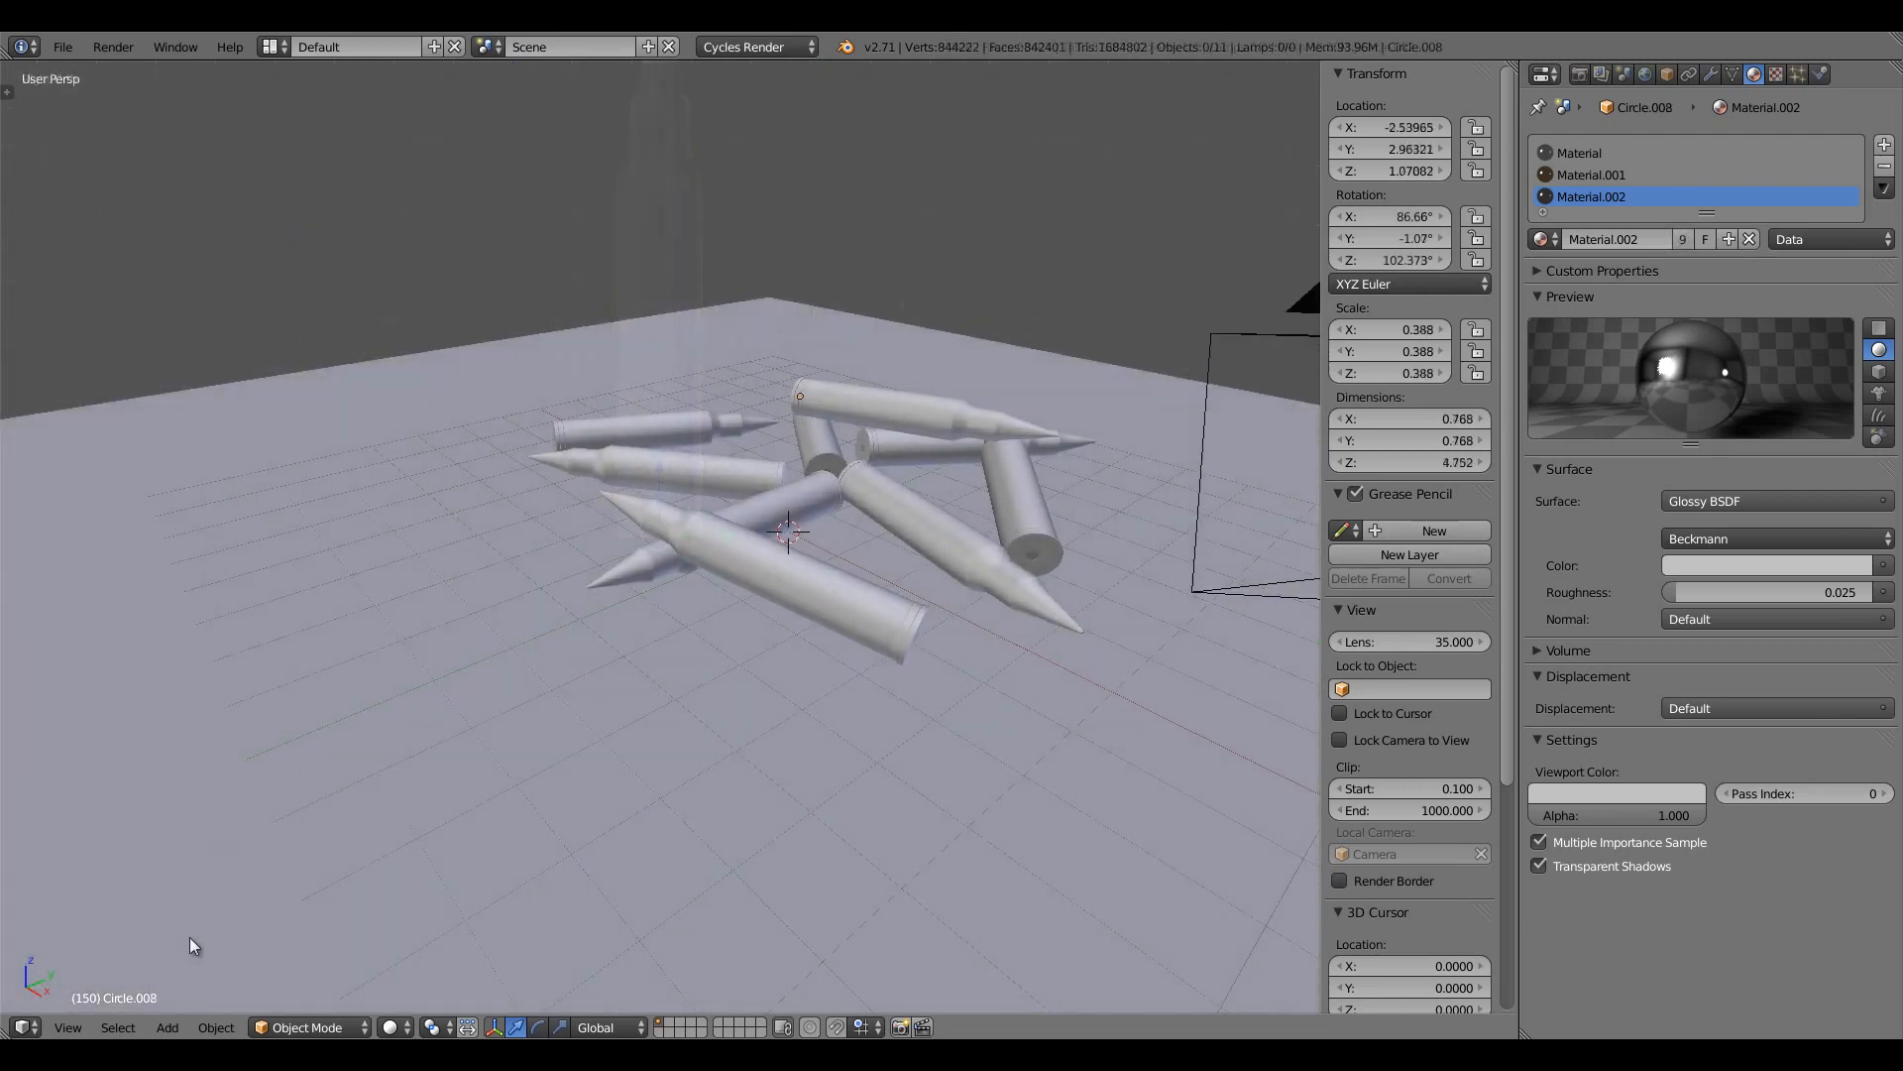
Look through the camera, hide the transform properties and tilt the camera down toward the ground with a free rotation
middle_click_drag(188, 936, 59, 946)
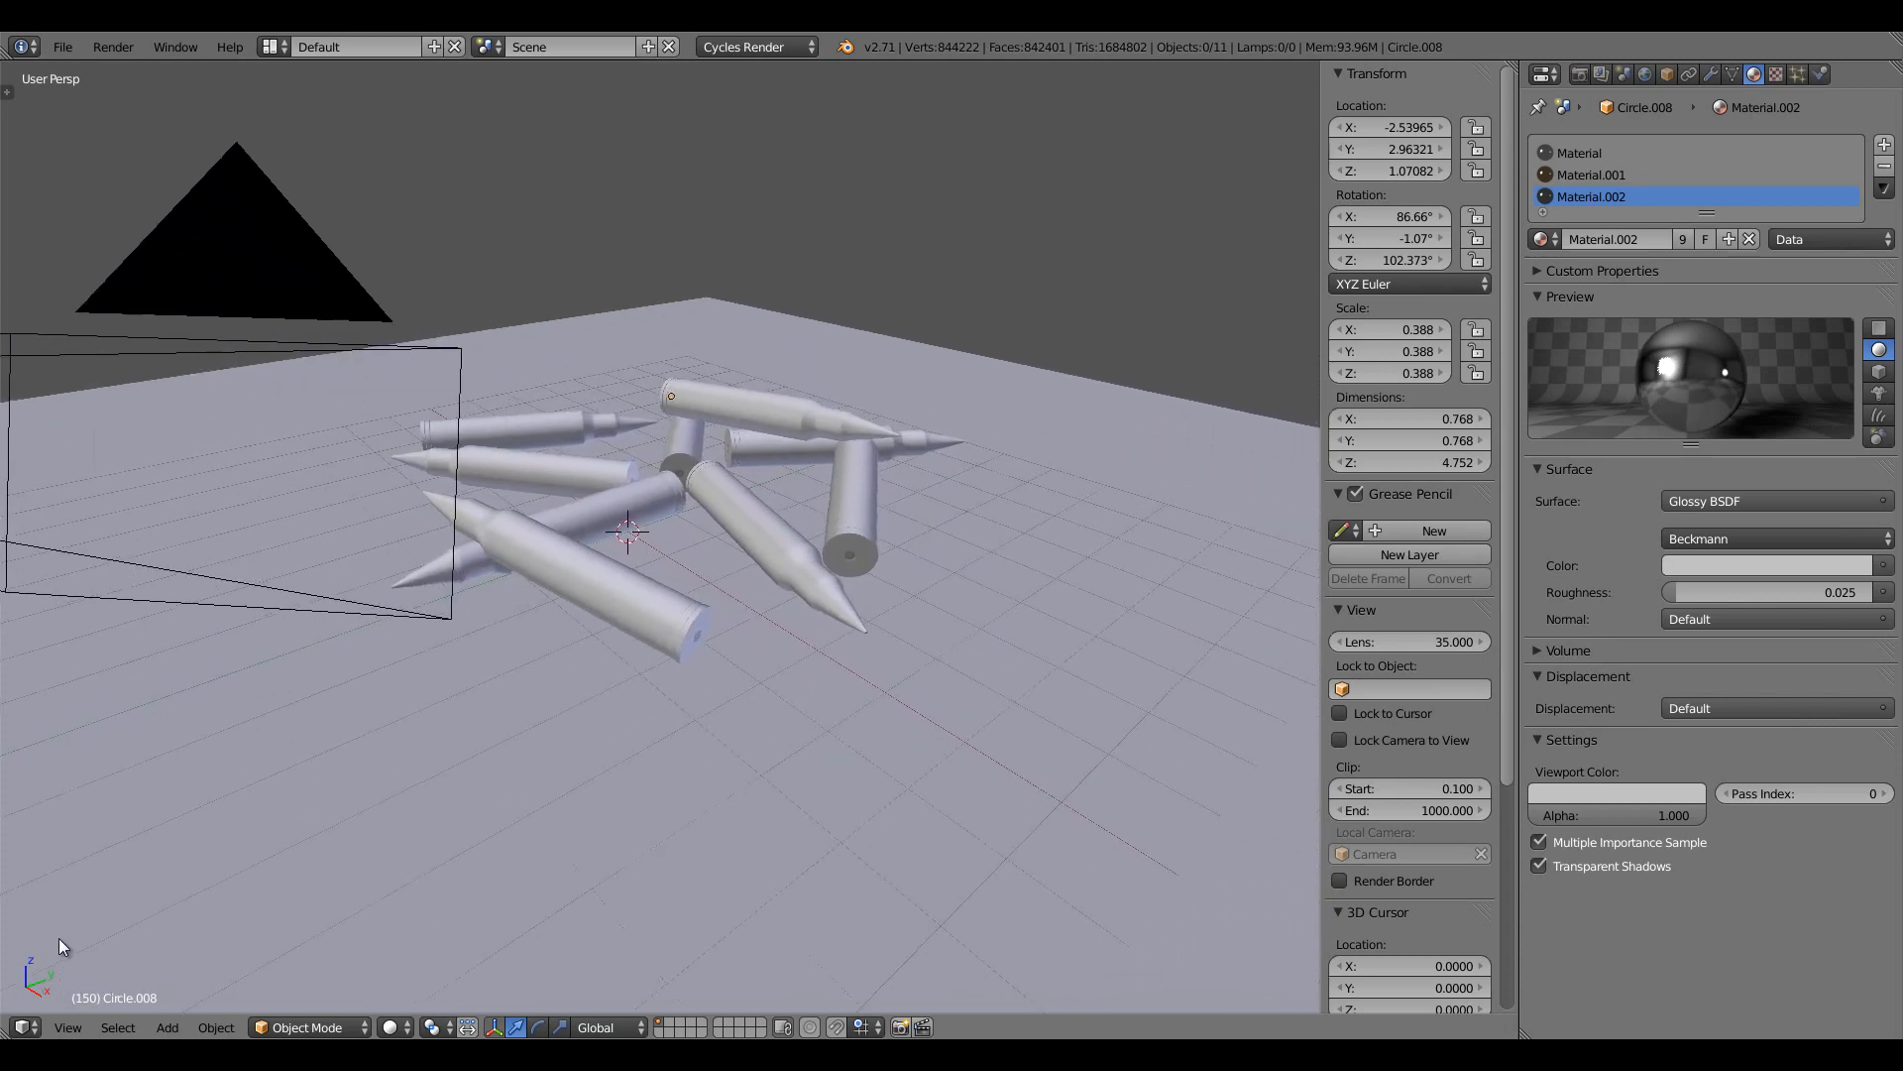
middle_click_drag(616, 663, 692, 696)
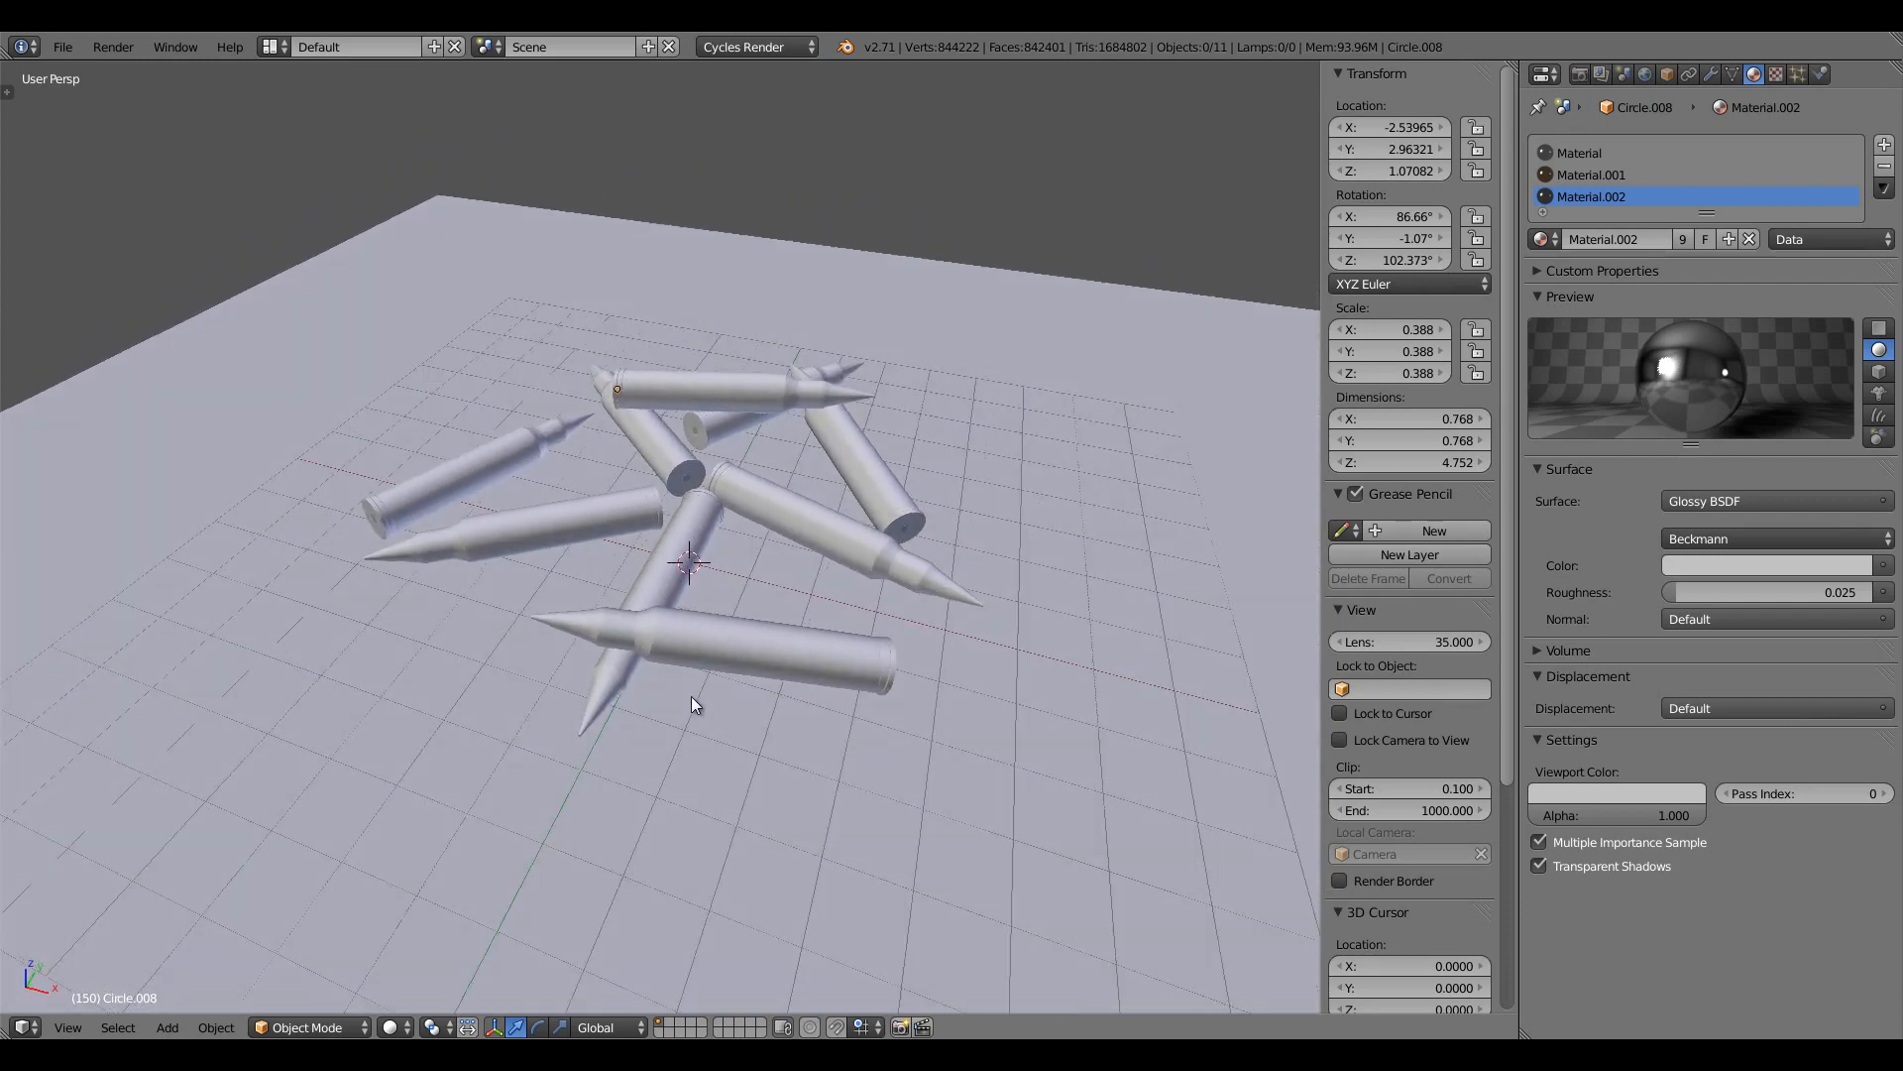
key("n")
key("KP_0")
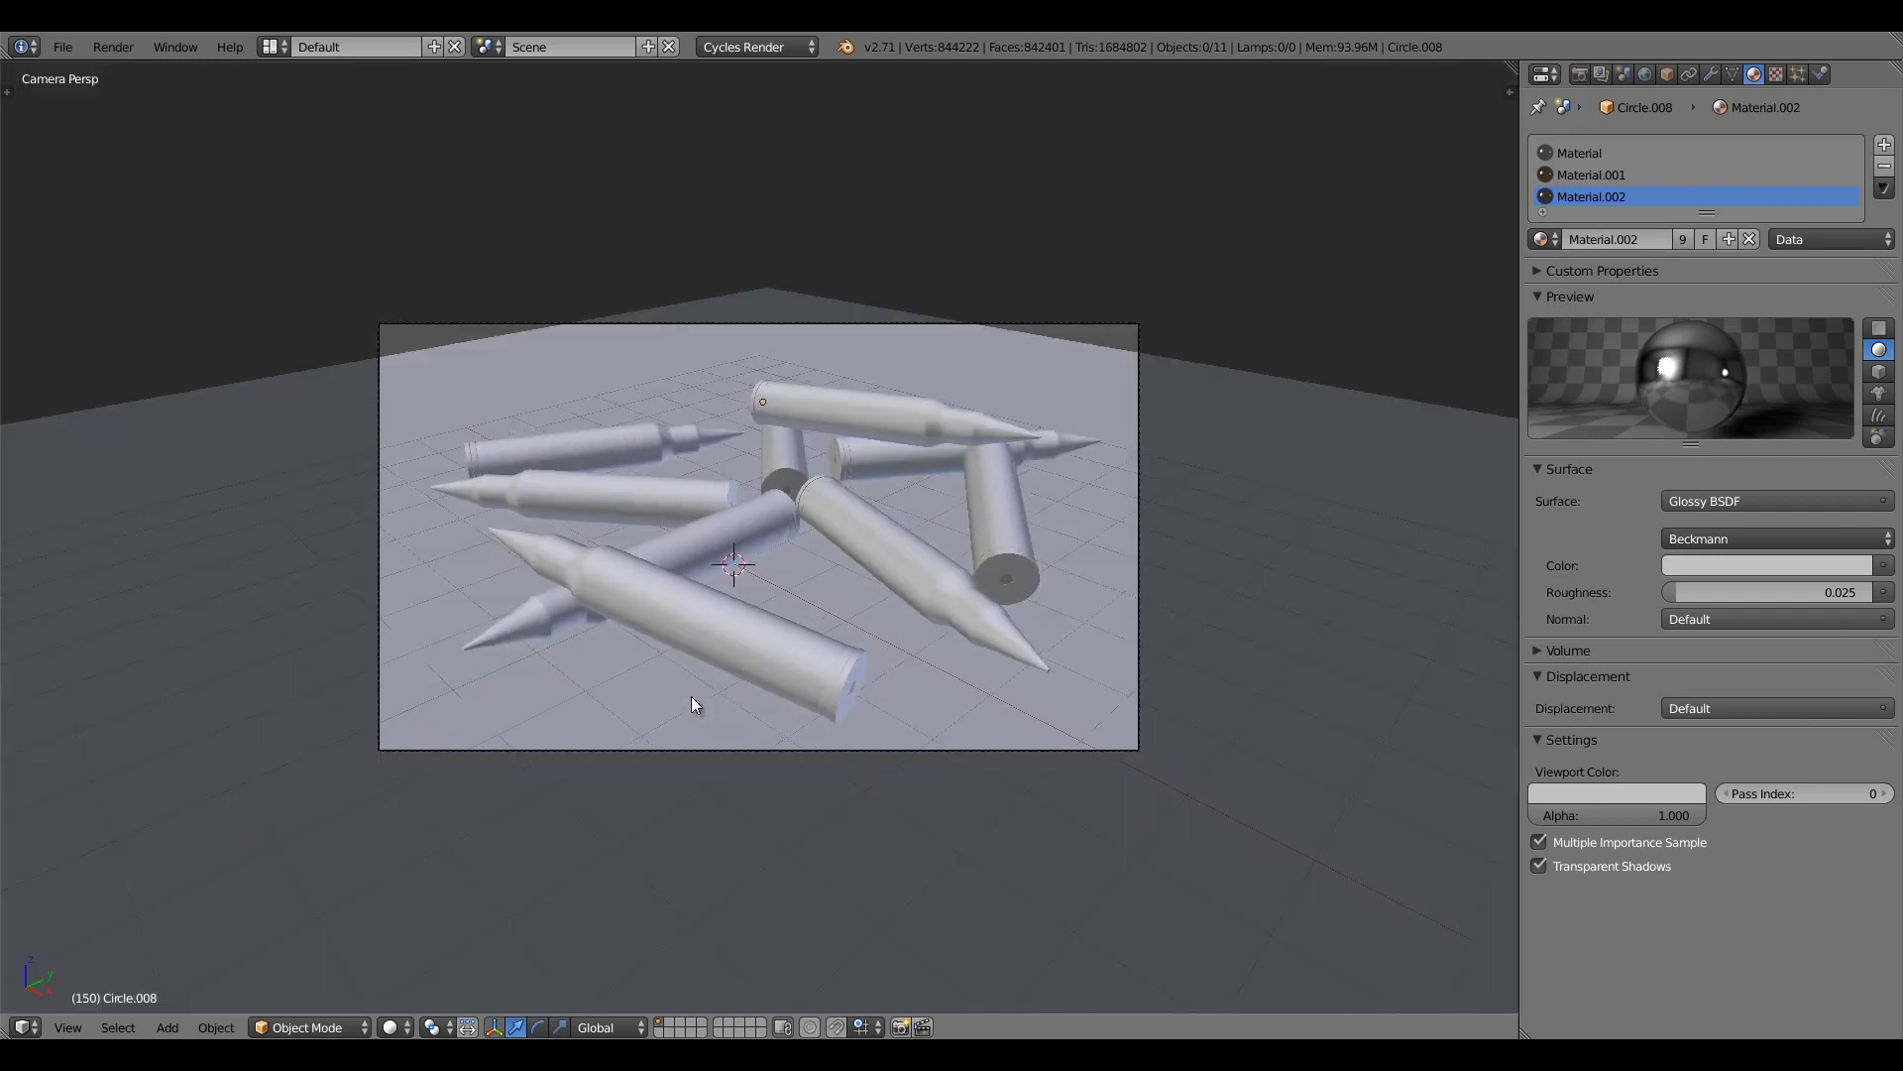
right_click(860, 324)
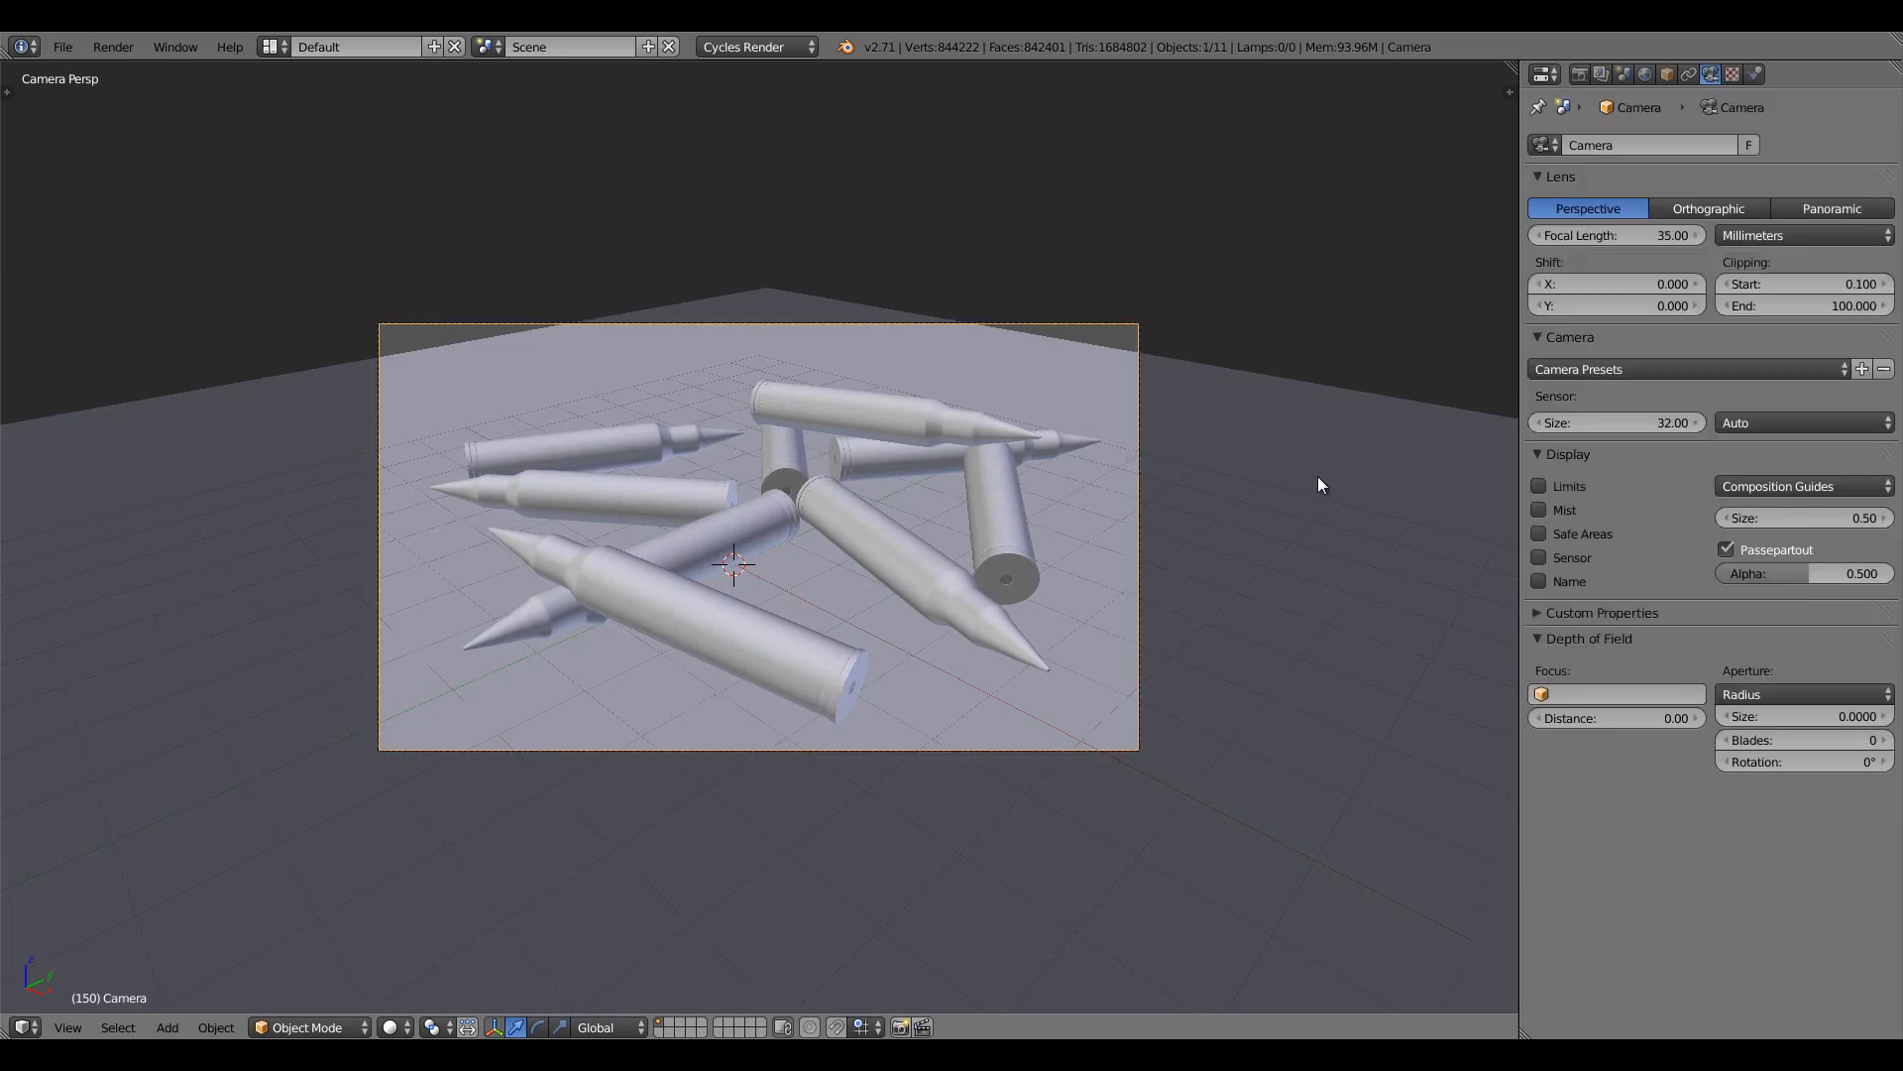
key("r")
left_click(1319, 532)
key("r")
key("r")
left_click(1309, 534)
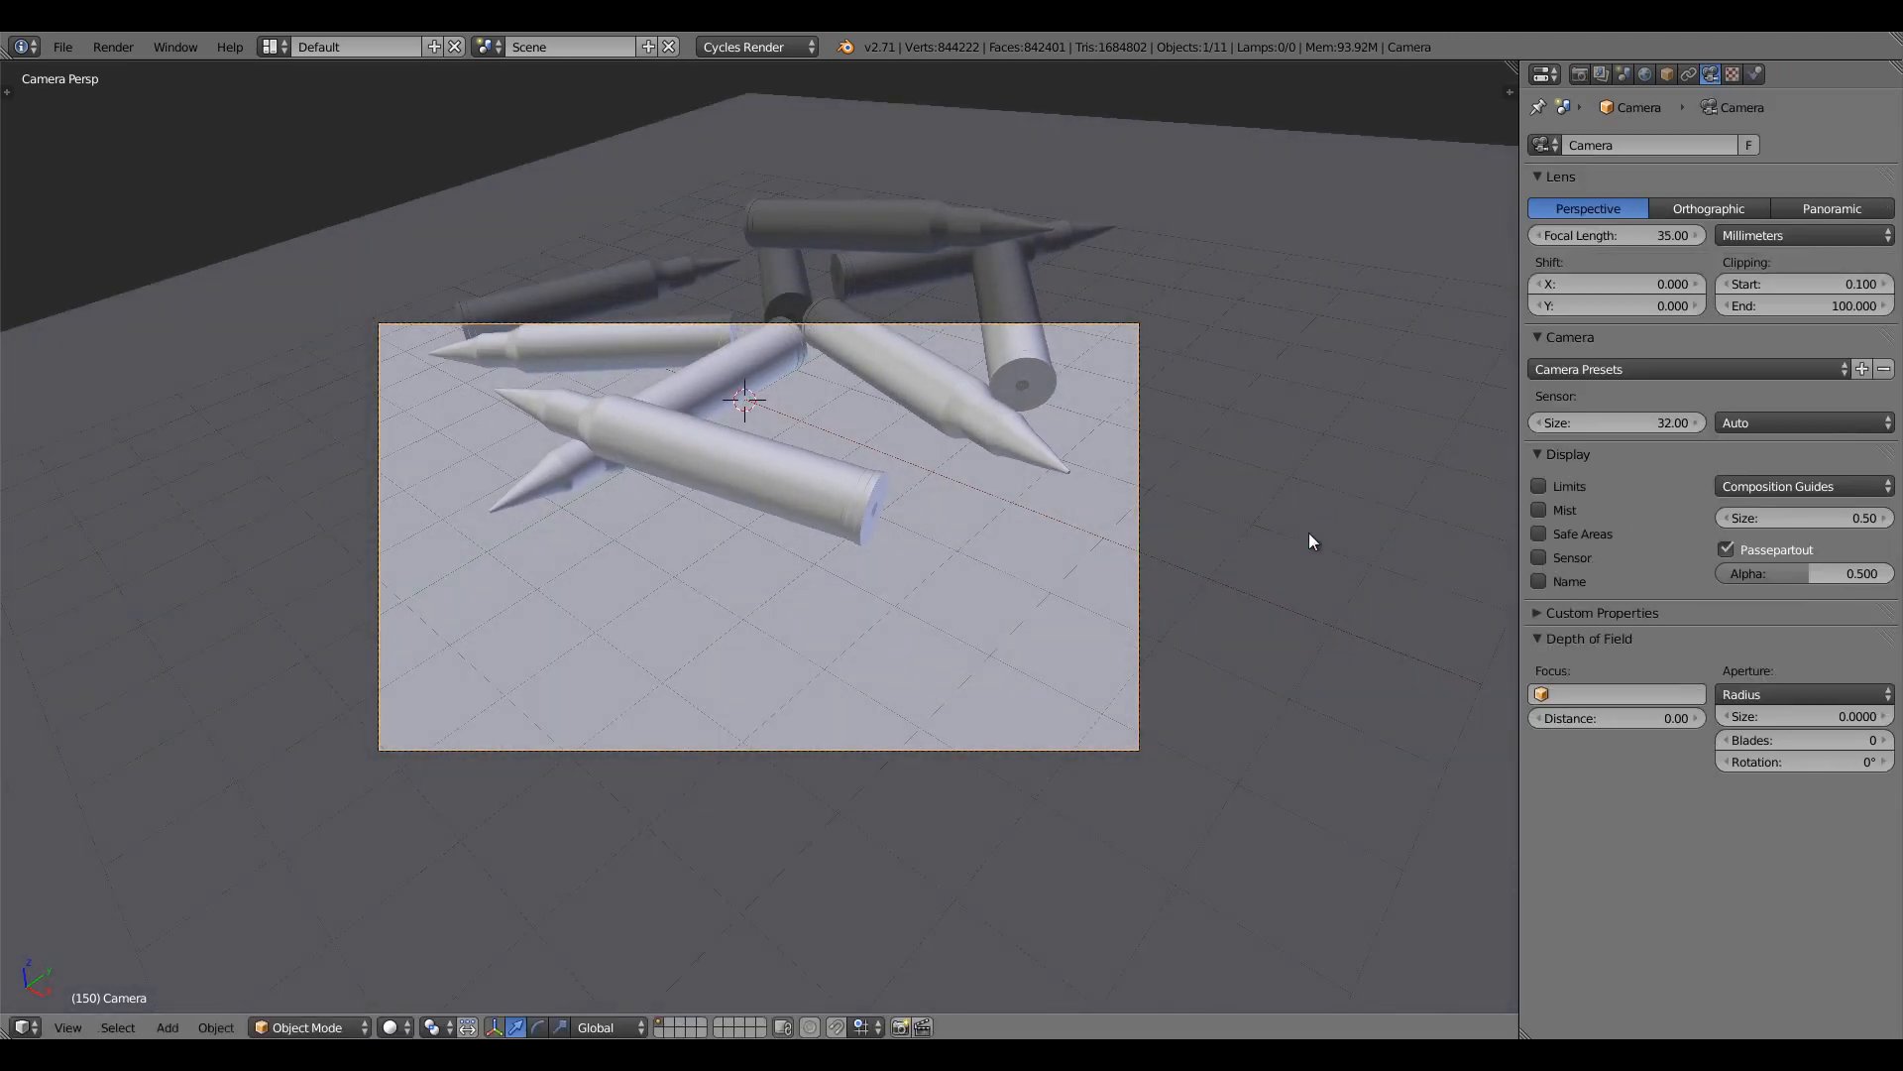
Move the camera so that all the scattered bullets fit inside the frame
key("g")
left_click(1055, 410)
key("g")
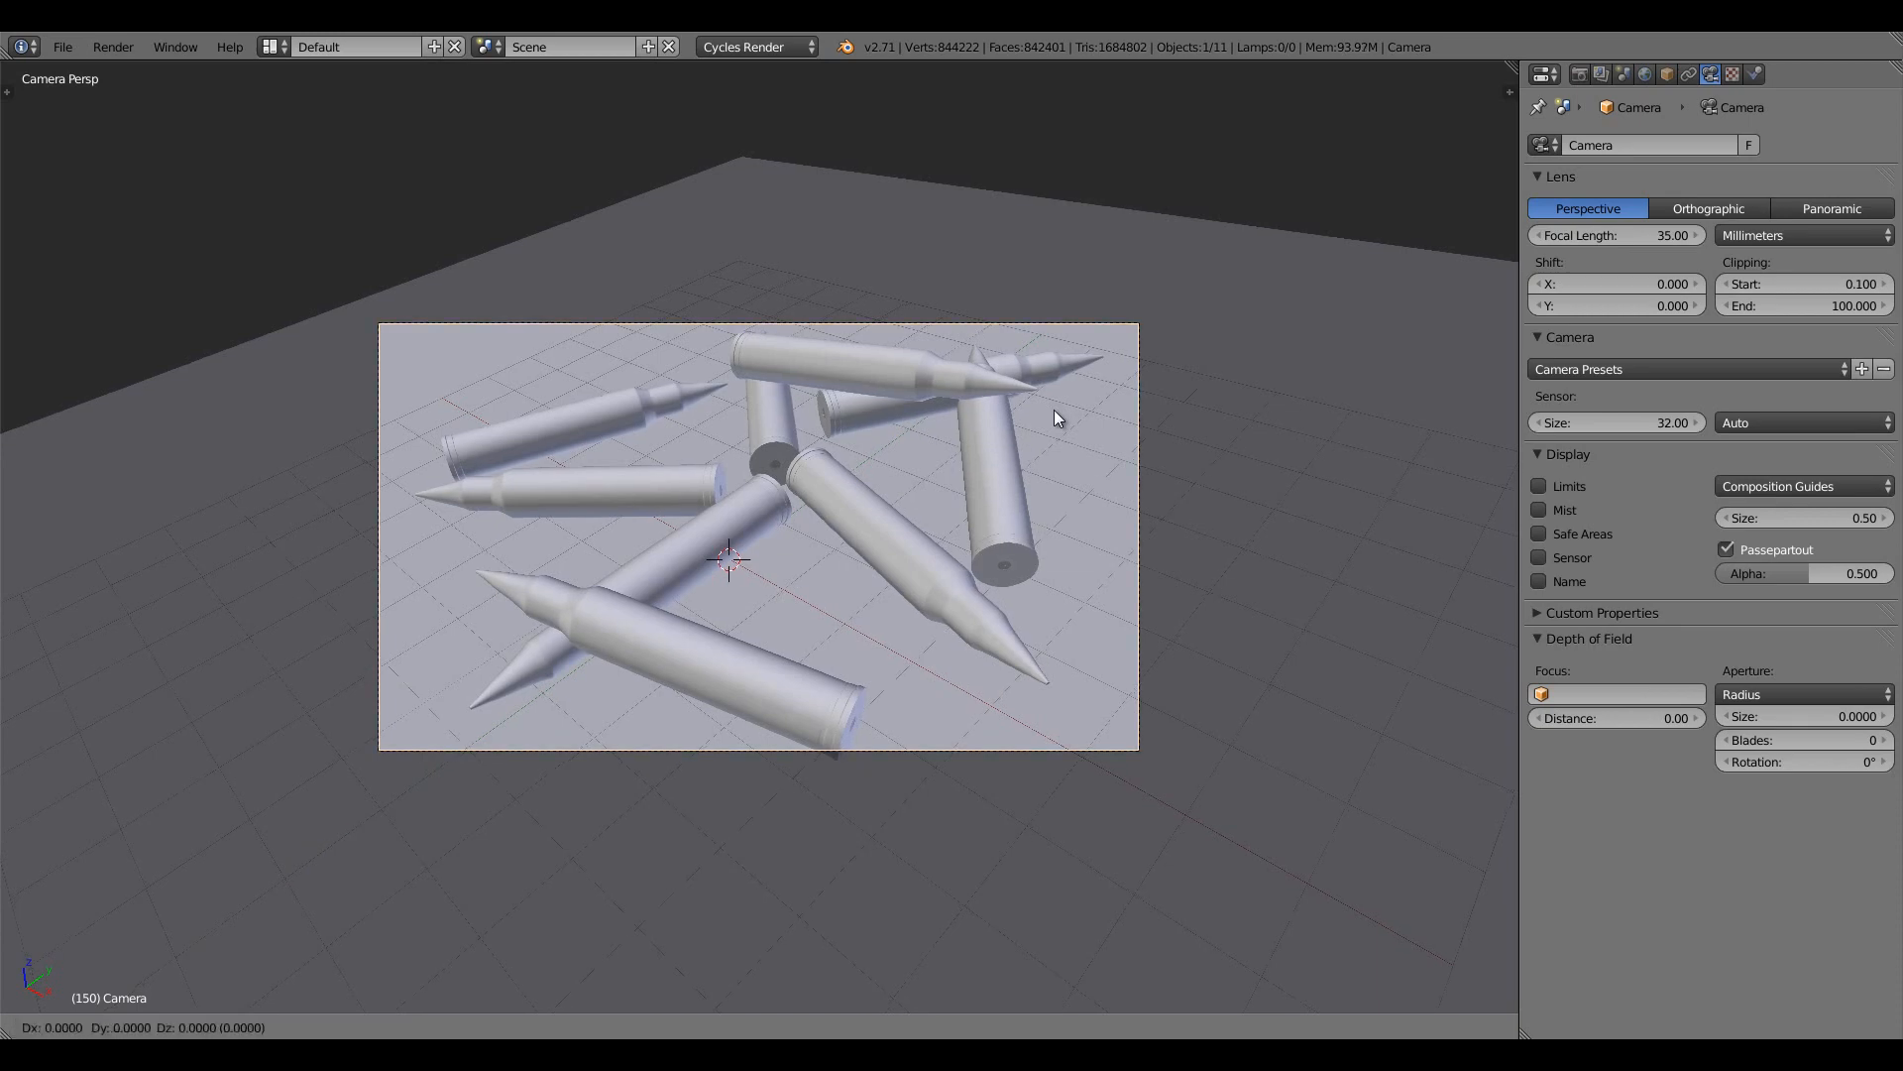
left_click(1098, 484)
key("r")
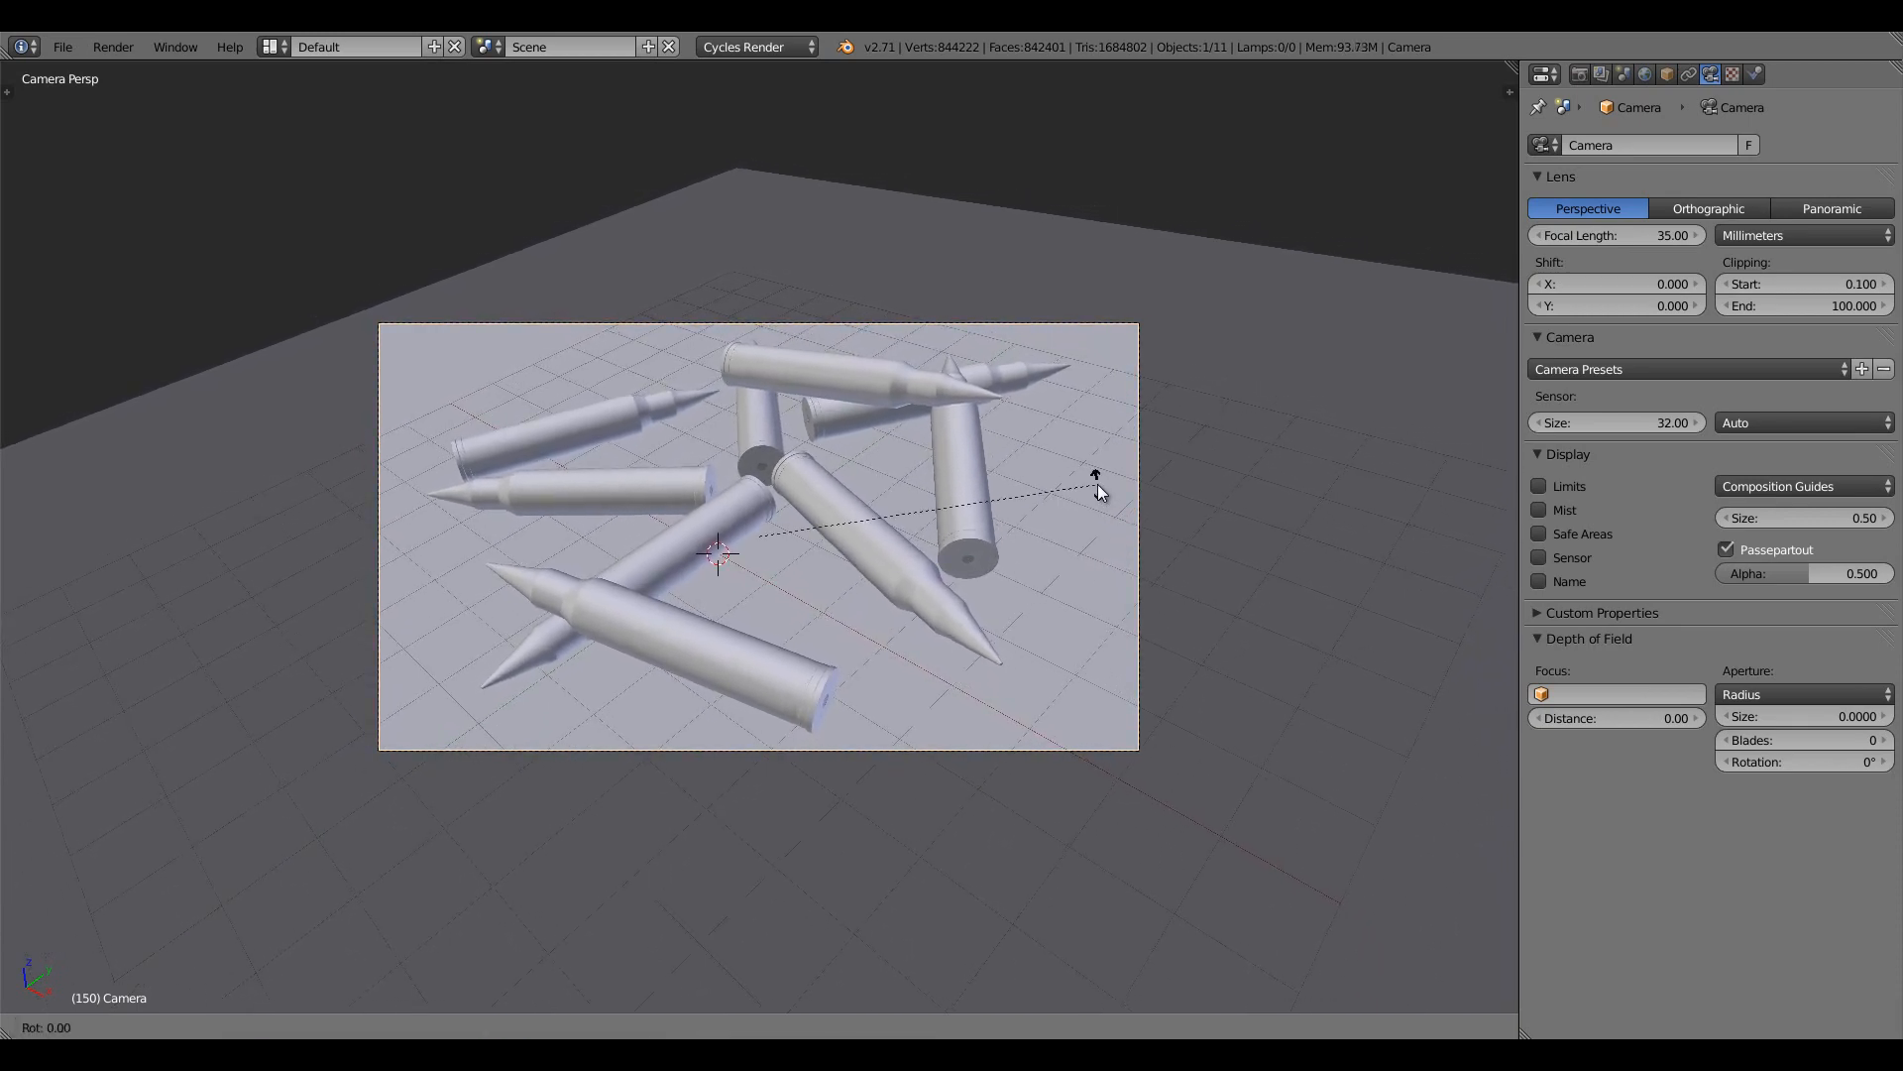
key("r")
right_click(1097, 484)
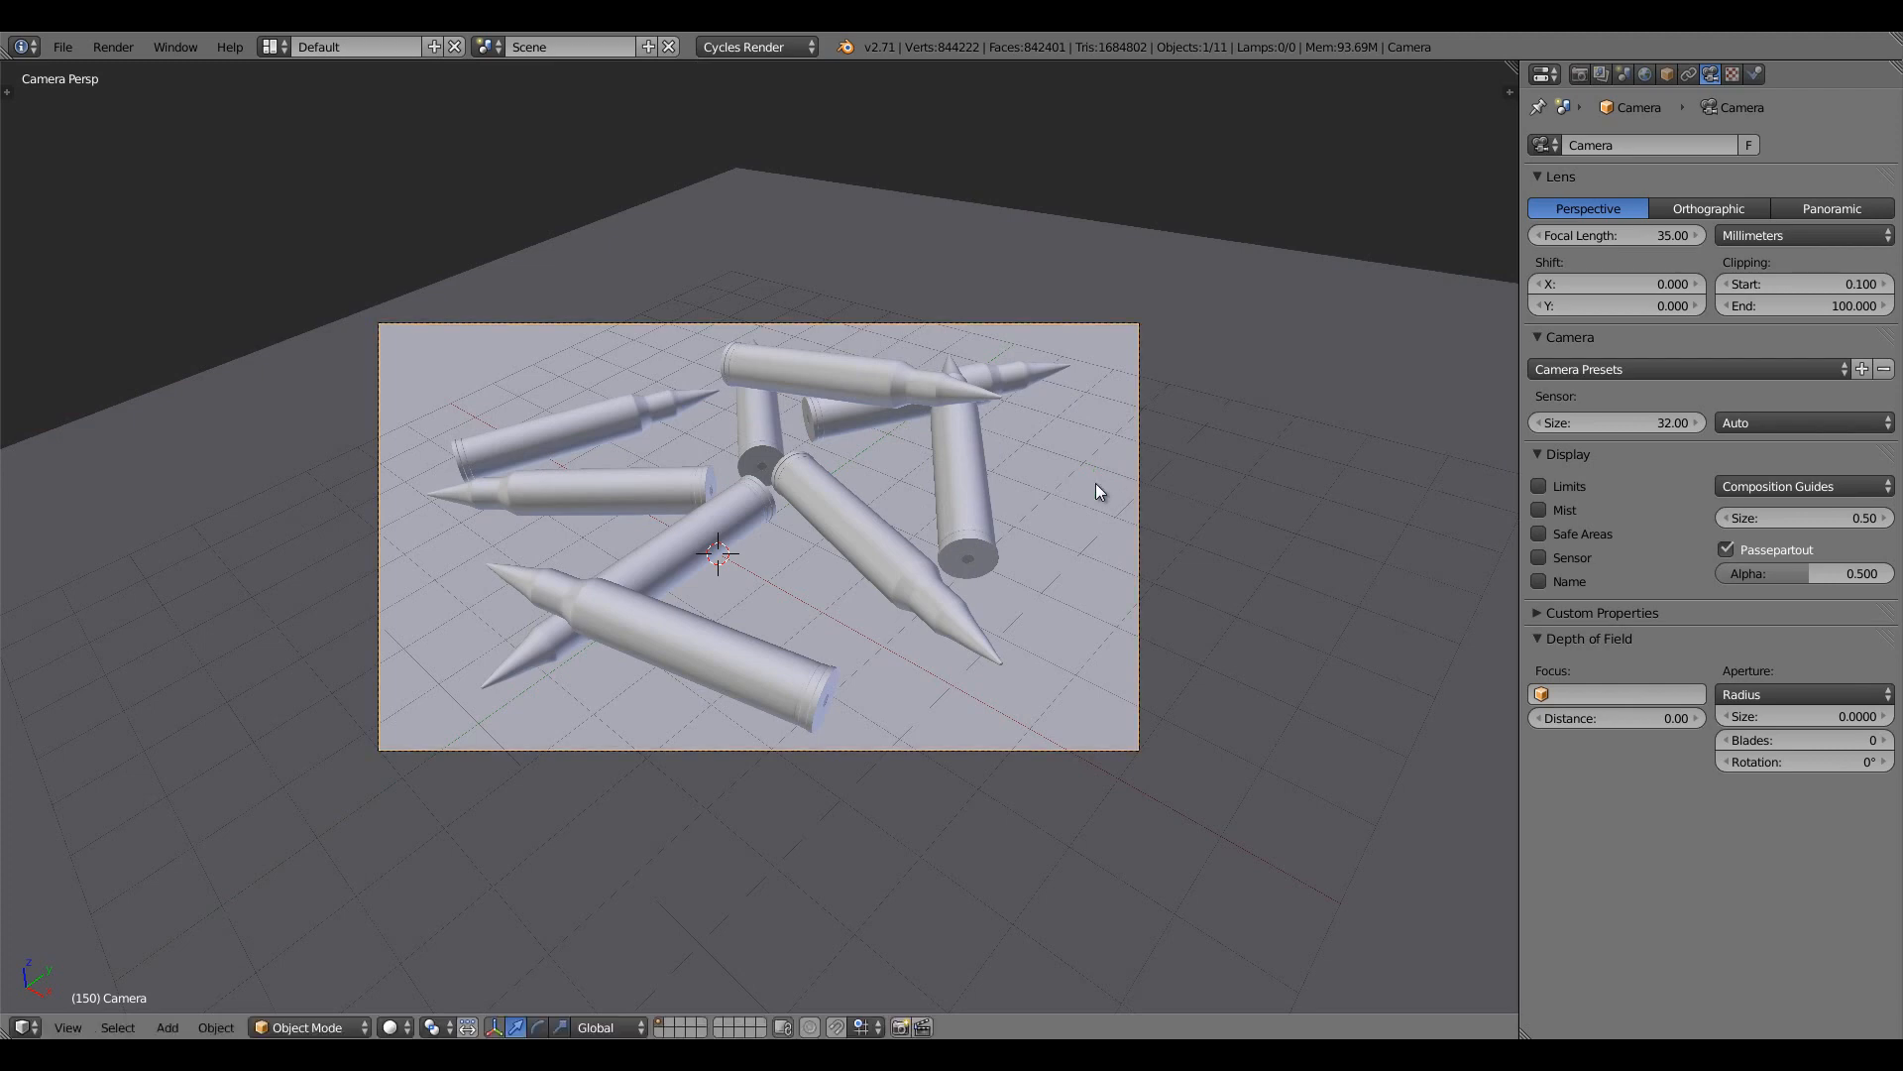
Move the camera slightly closer to the bullets along its local Z axis
key("g")
key("z")
key("z")
left_click(882, 492)
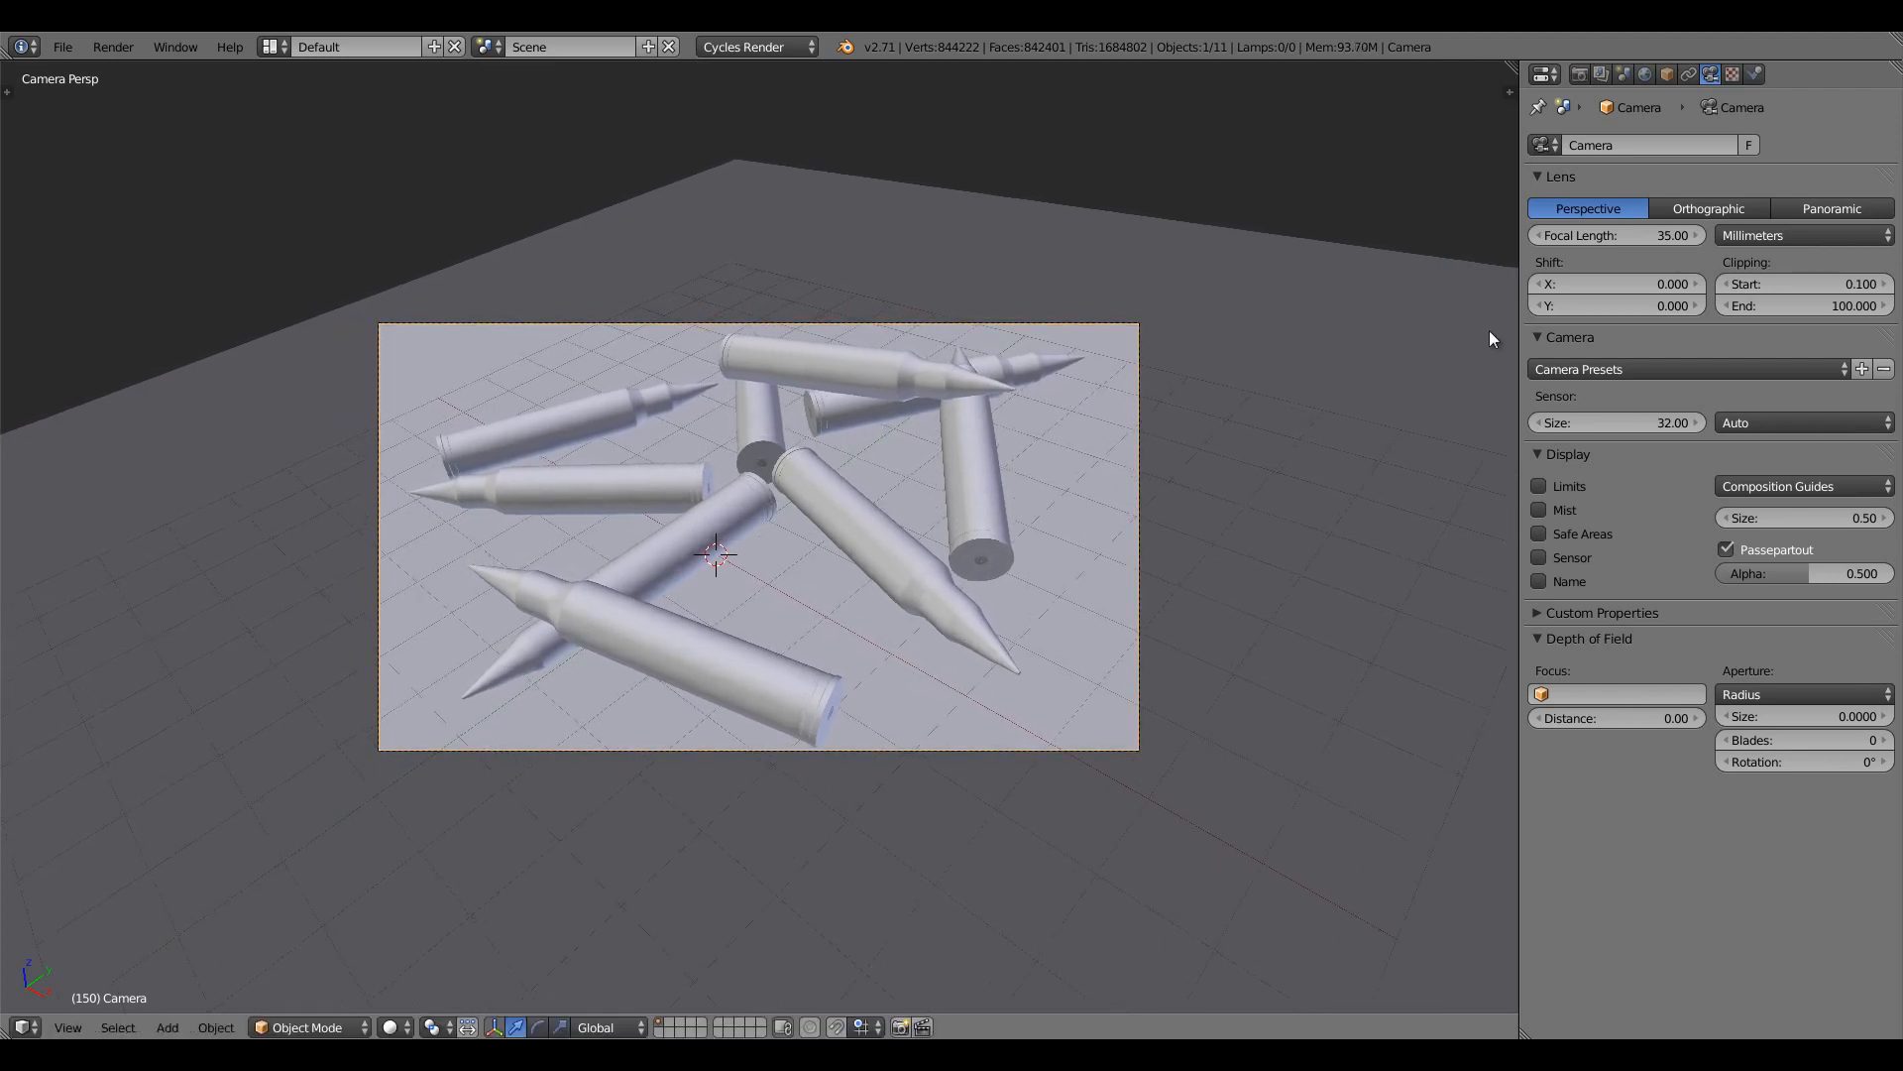
Set the camera's focal length to 36.95 mm, turn on its limits display and view the scene from outside the camera
left_click_drag(1592, 242, 1797, 258)
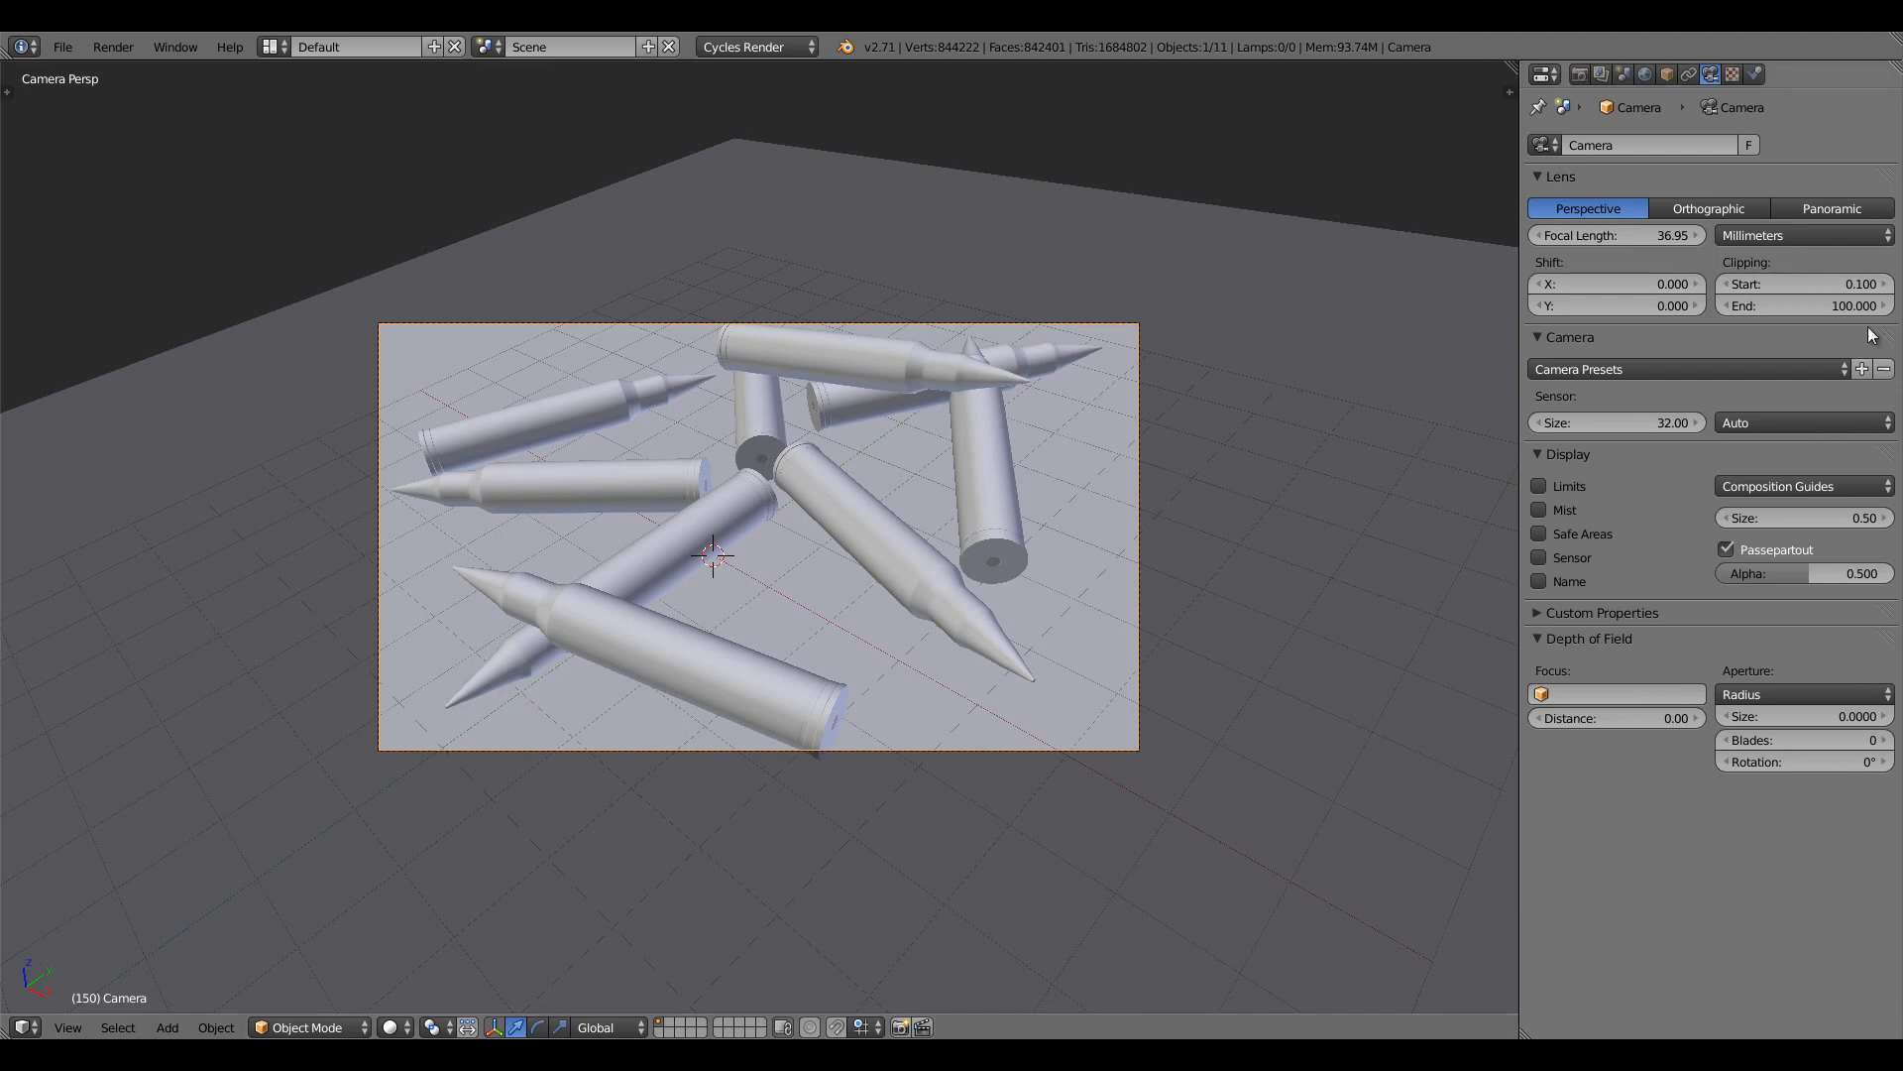
middle_click_drag(1409, 553, 1598, 709)
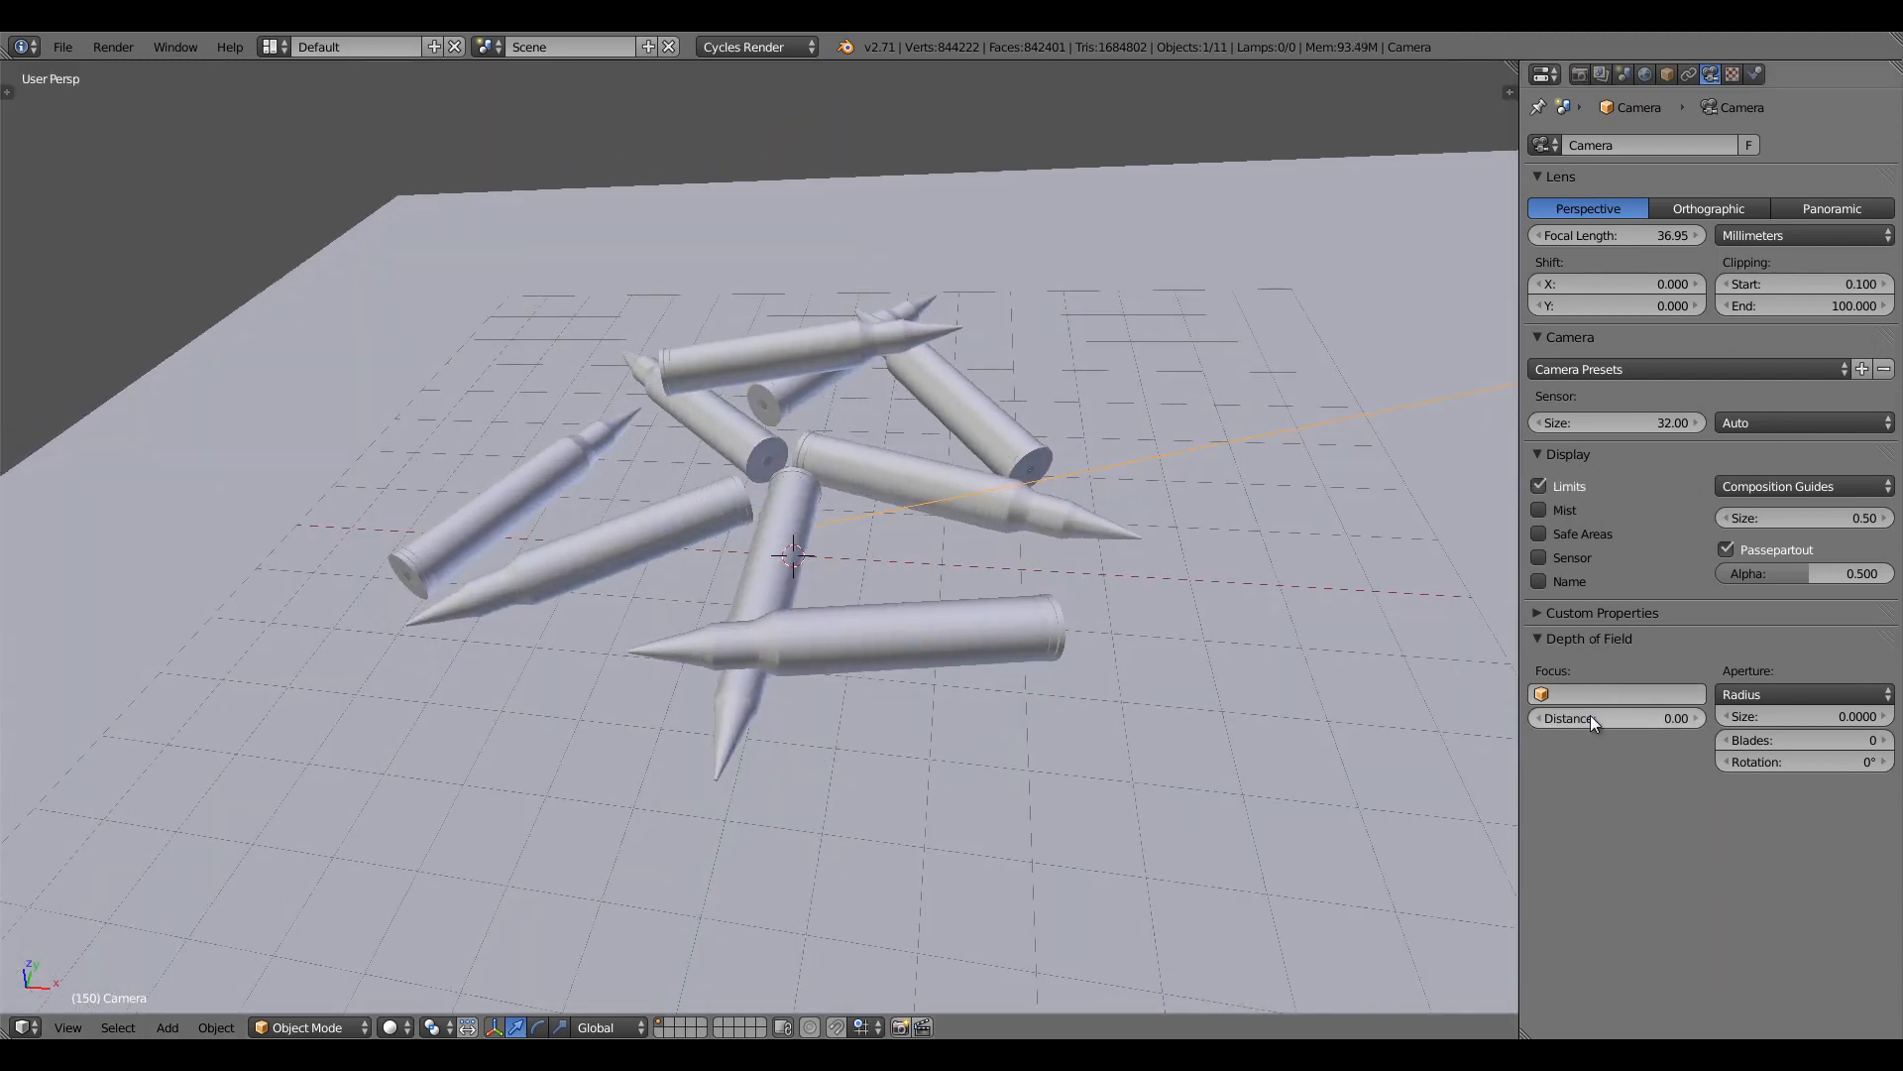
Set the camera's depth of field distance to 12.41 so the focus point falls among the bullets
left_click_drag(1590, 716, 1791, 720)
left_click_drag(74, 728, 995, 600)
key("KP_7")
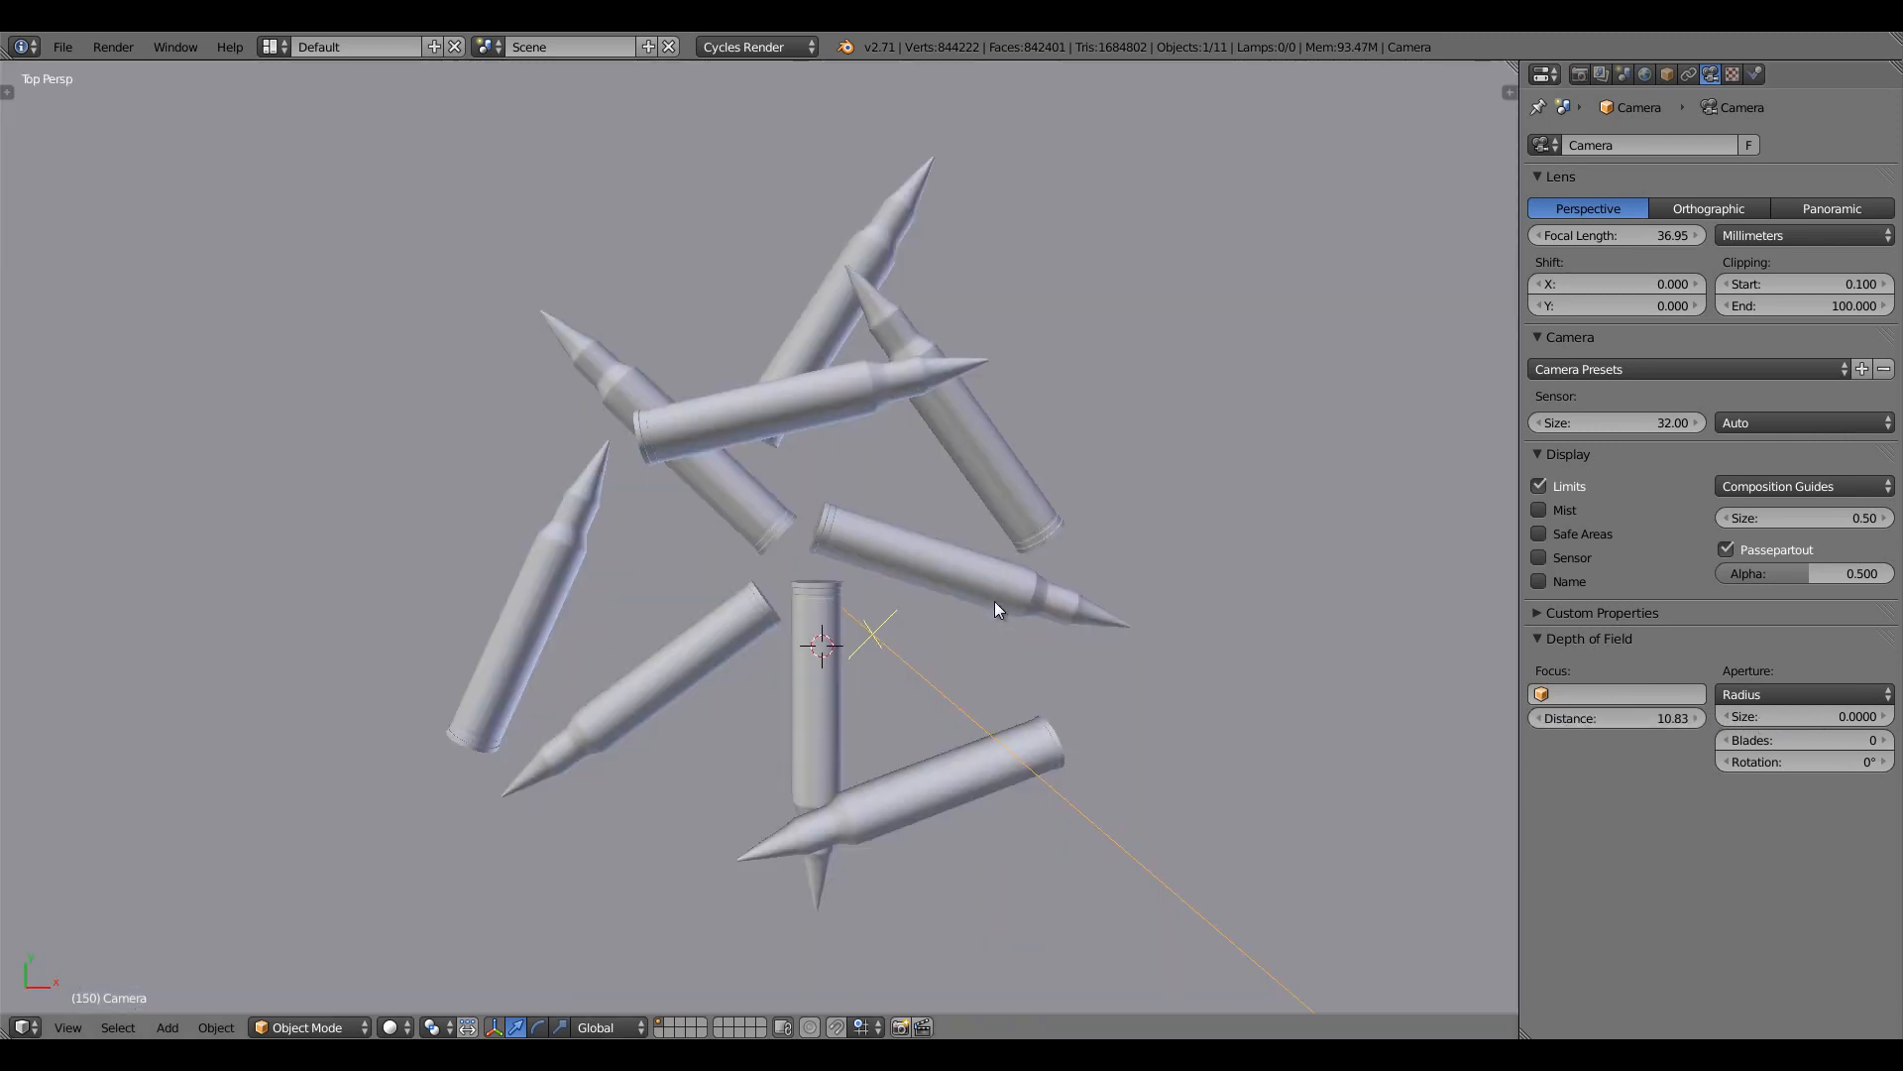
left_click_drag(1616, 715, 1788, 706)
key("z")
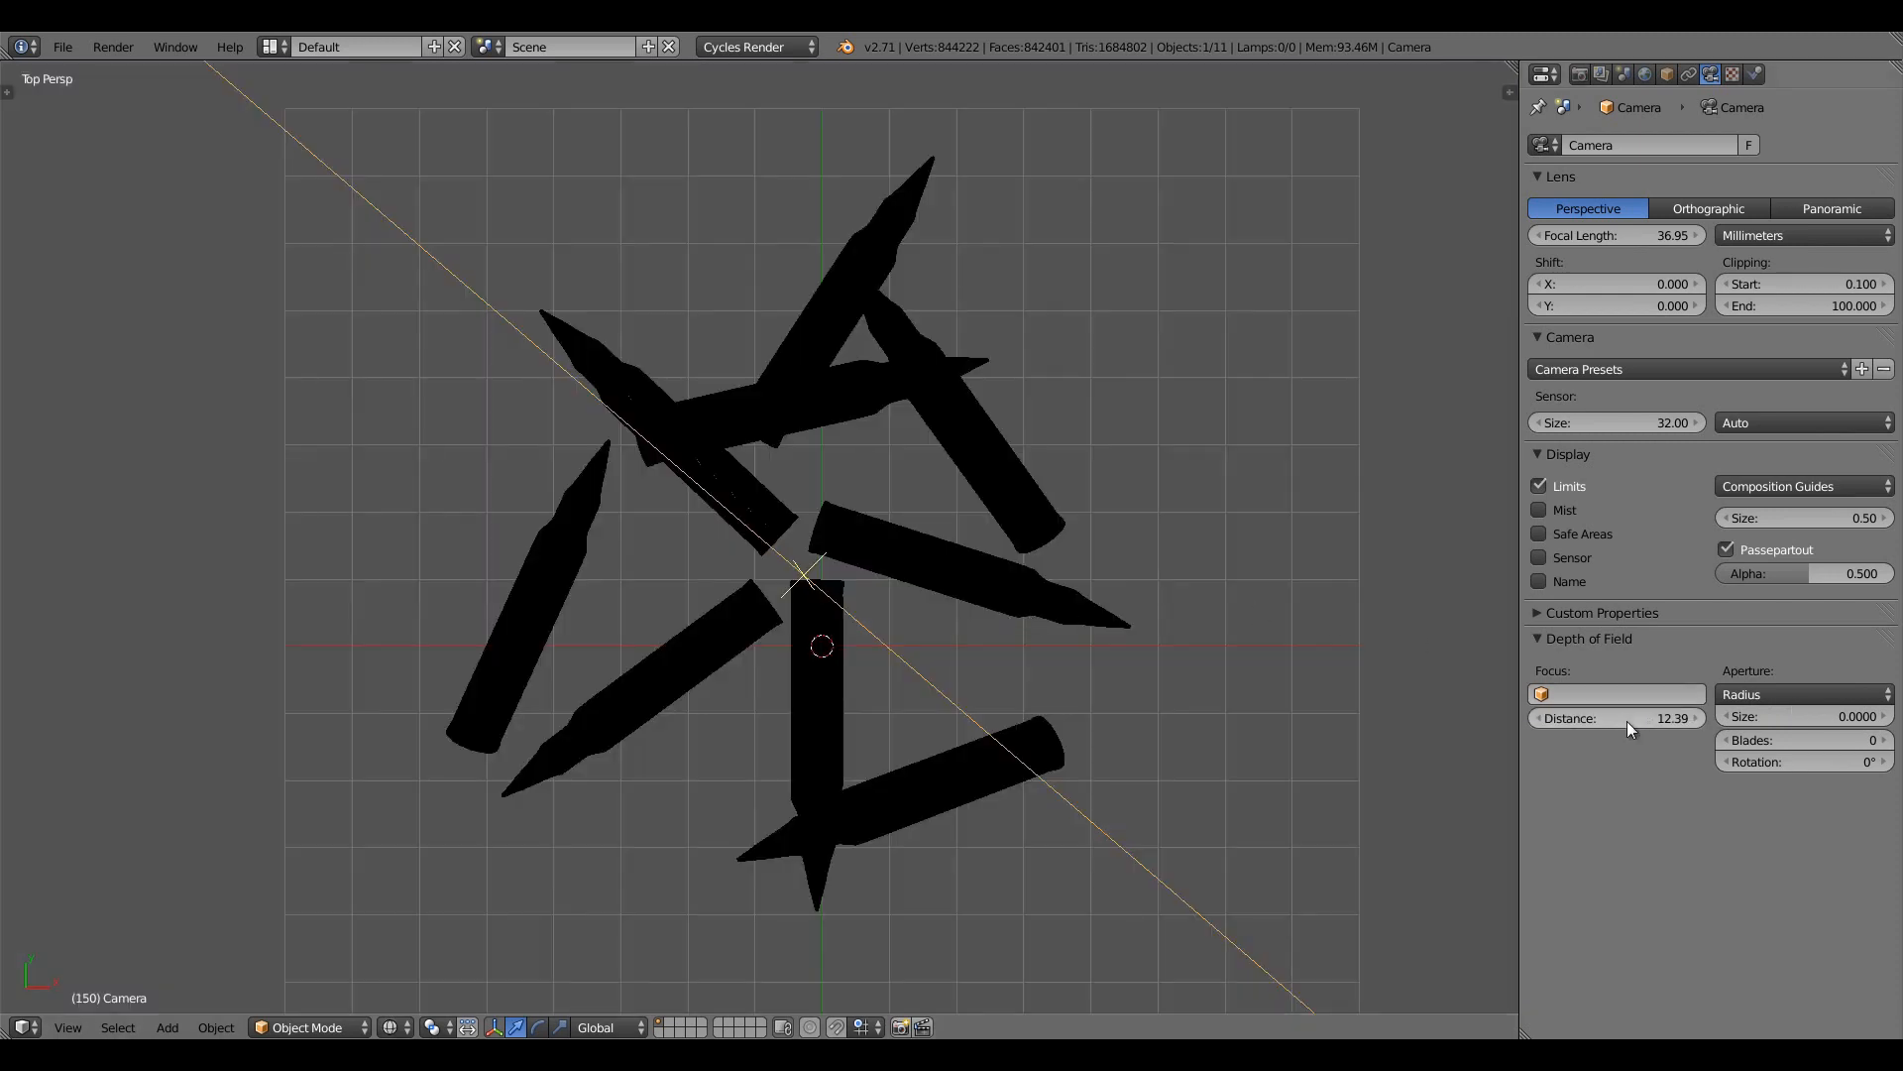
mouse_move(1627, 722)
left_mouse_down()
mouse_move(1699, 716)
mouse_move(1579, 676)
mouse_move(1634, 686)
left_mouse_up()
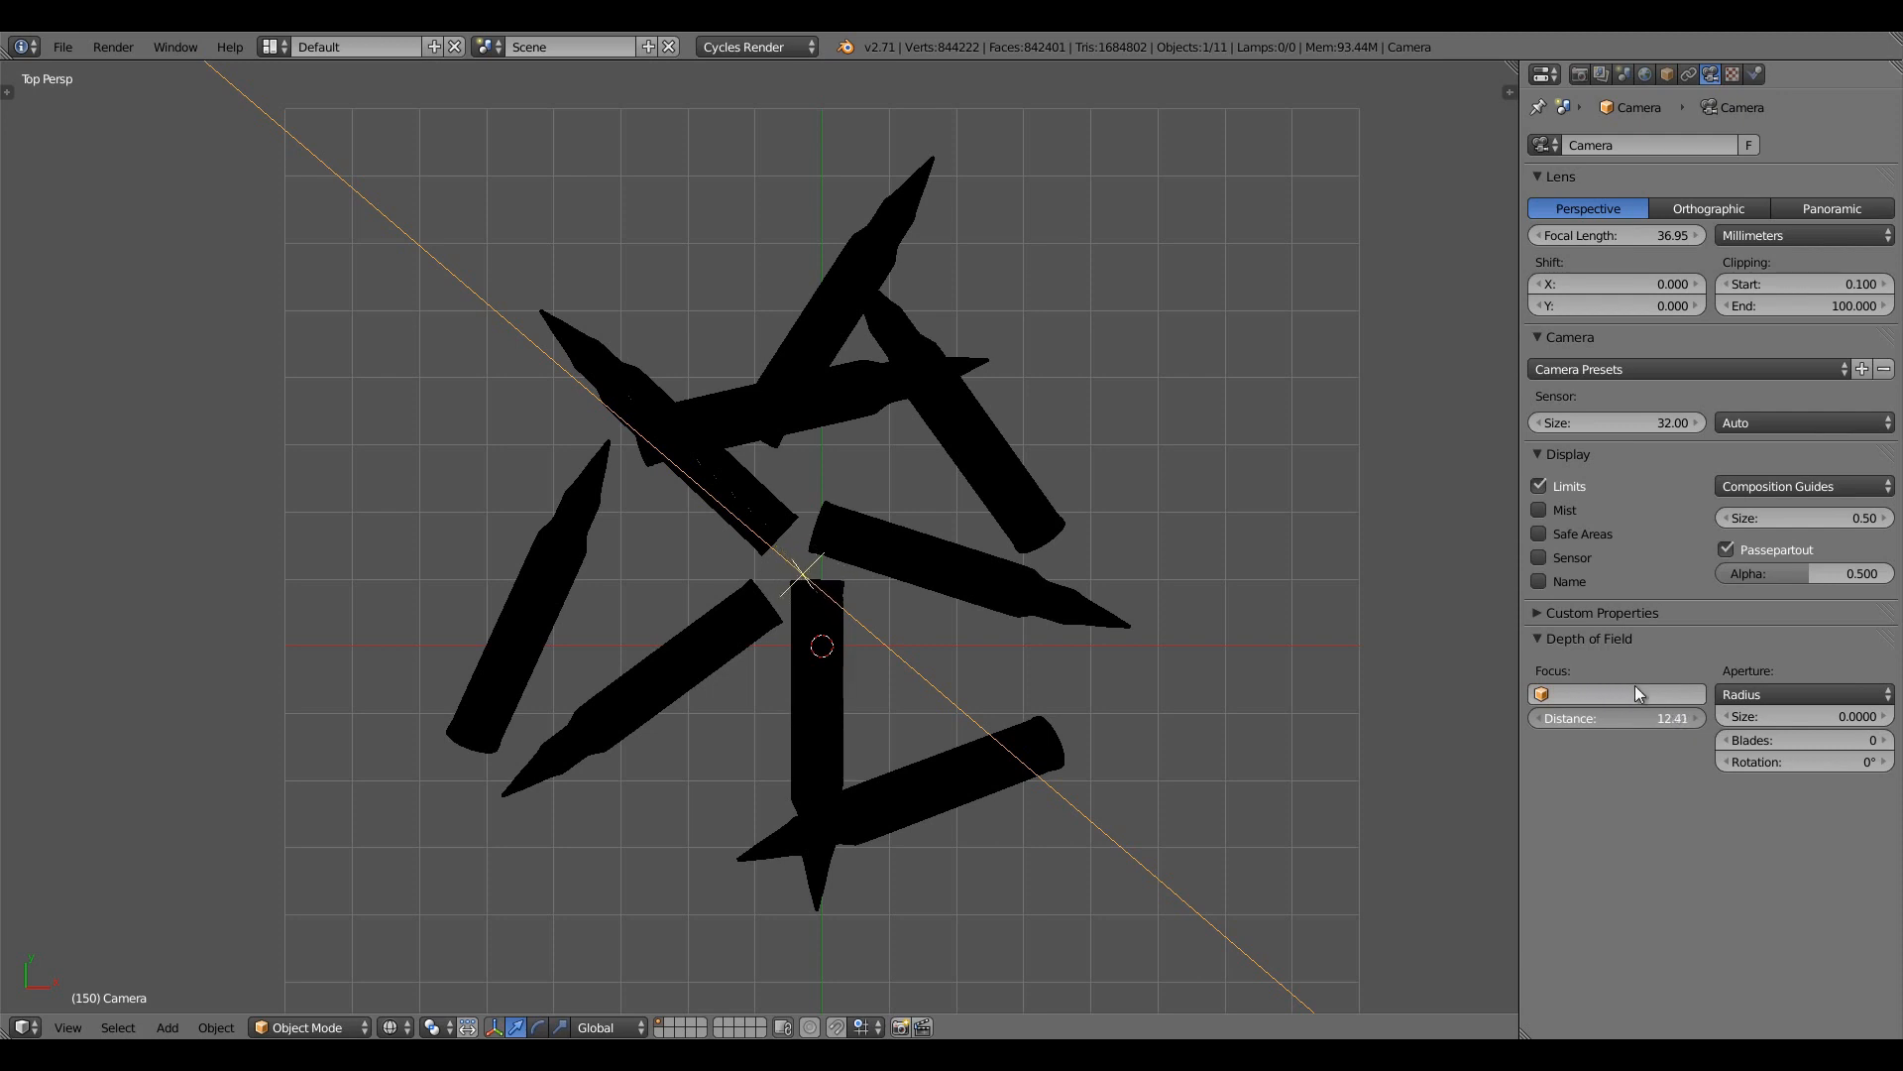
Switch the camera's aperture type to F/stop with a number of 1.0, then return to the solid-shaded camera view
left_click(1764, 696)
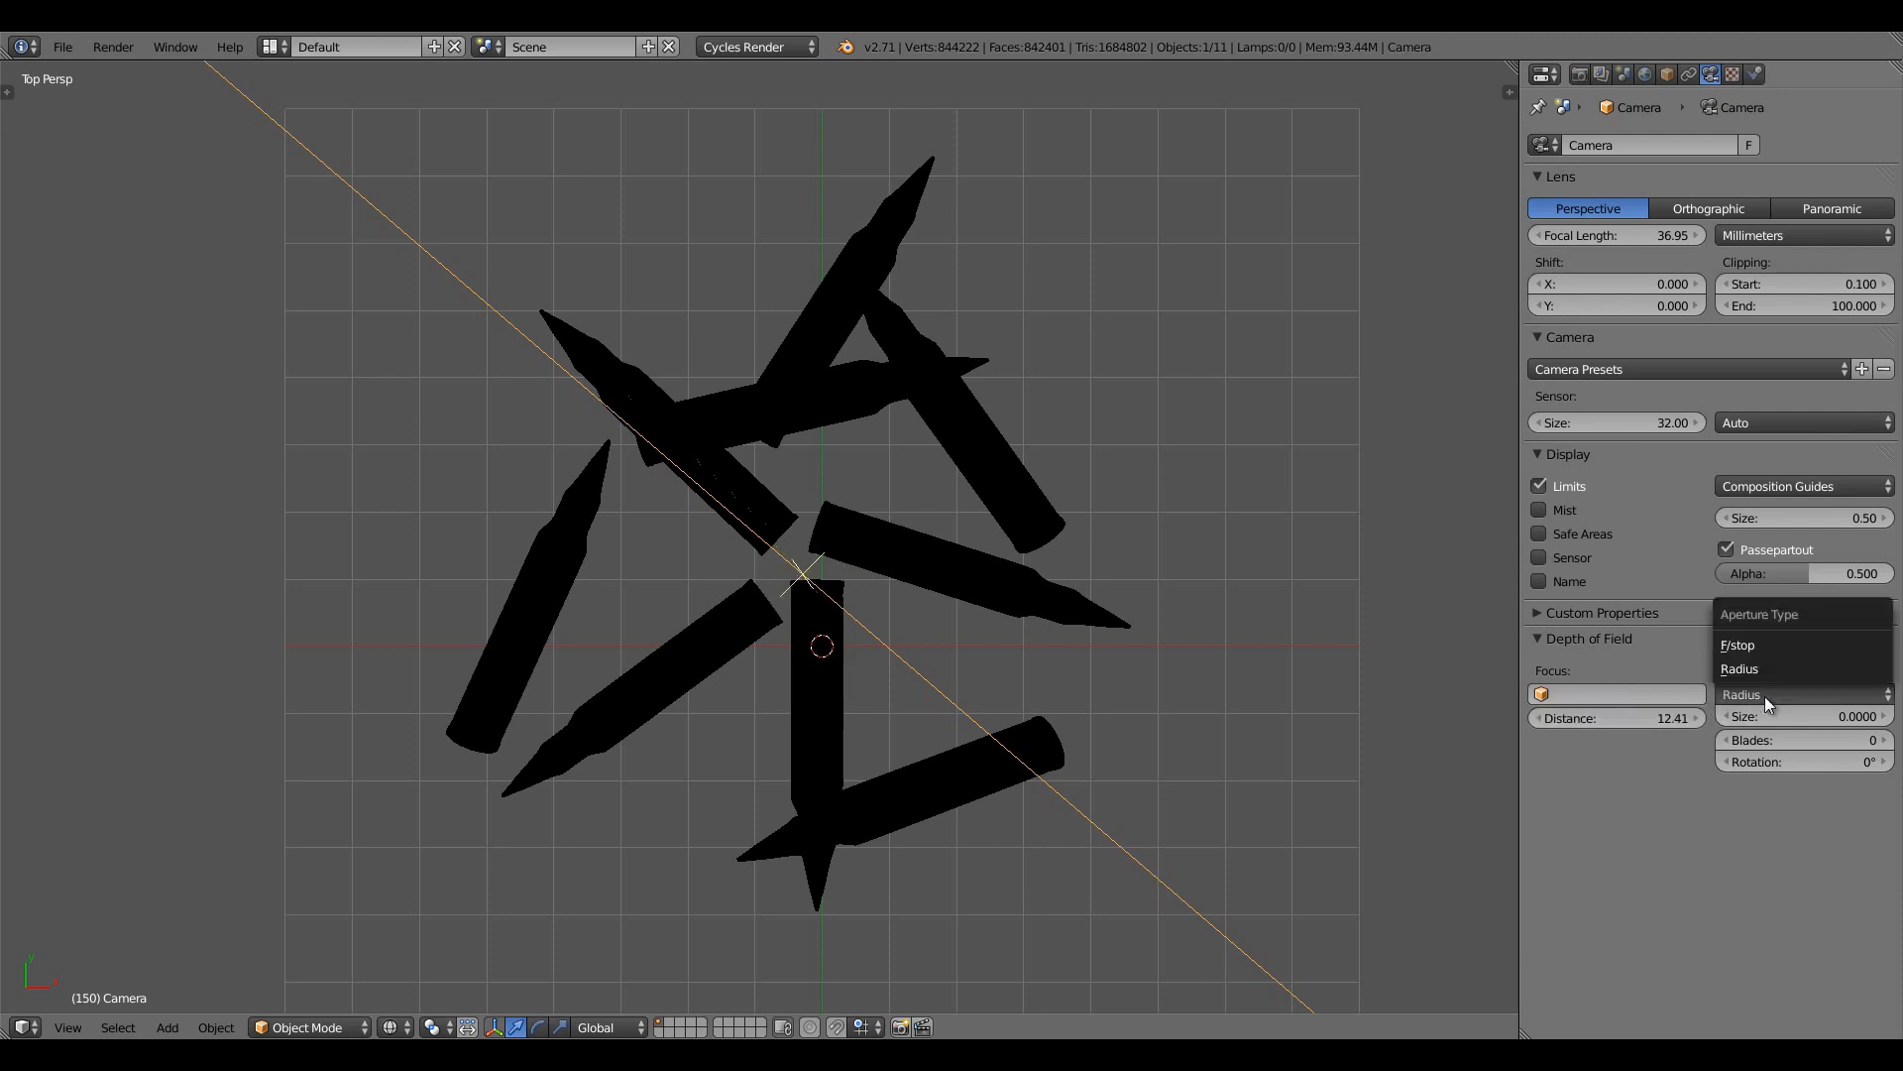
left_click(1771, 644)
left_click(1842, 712)
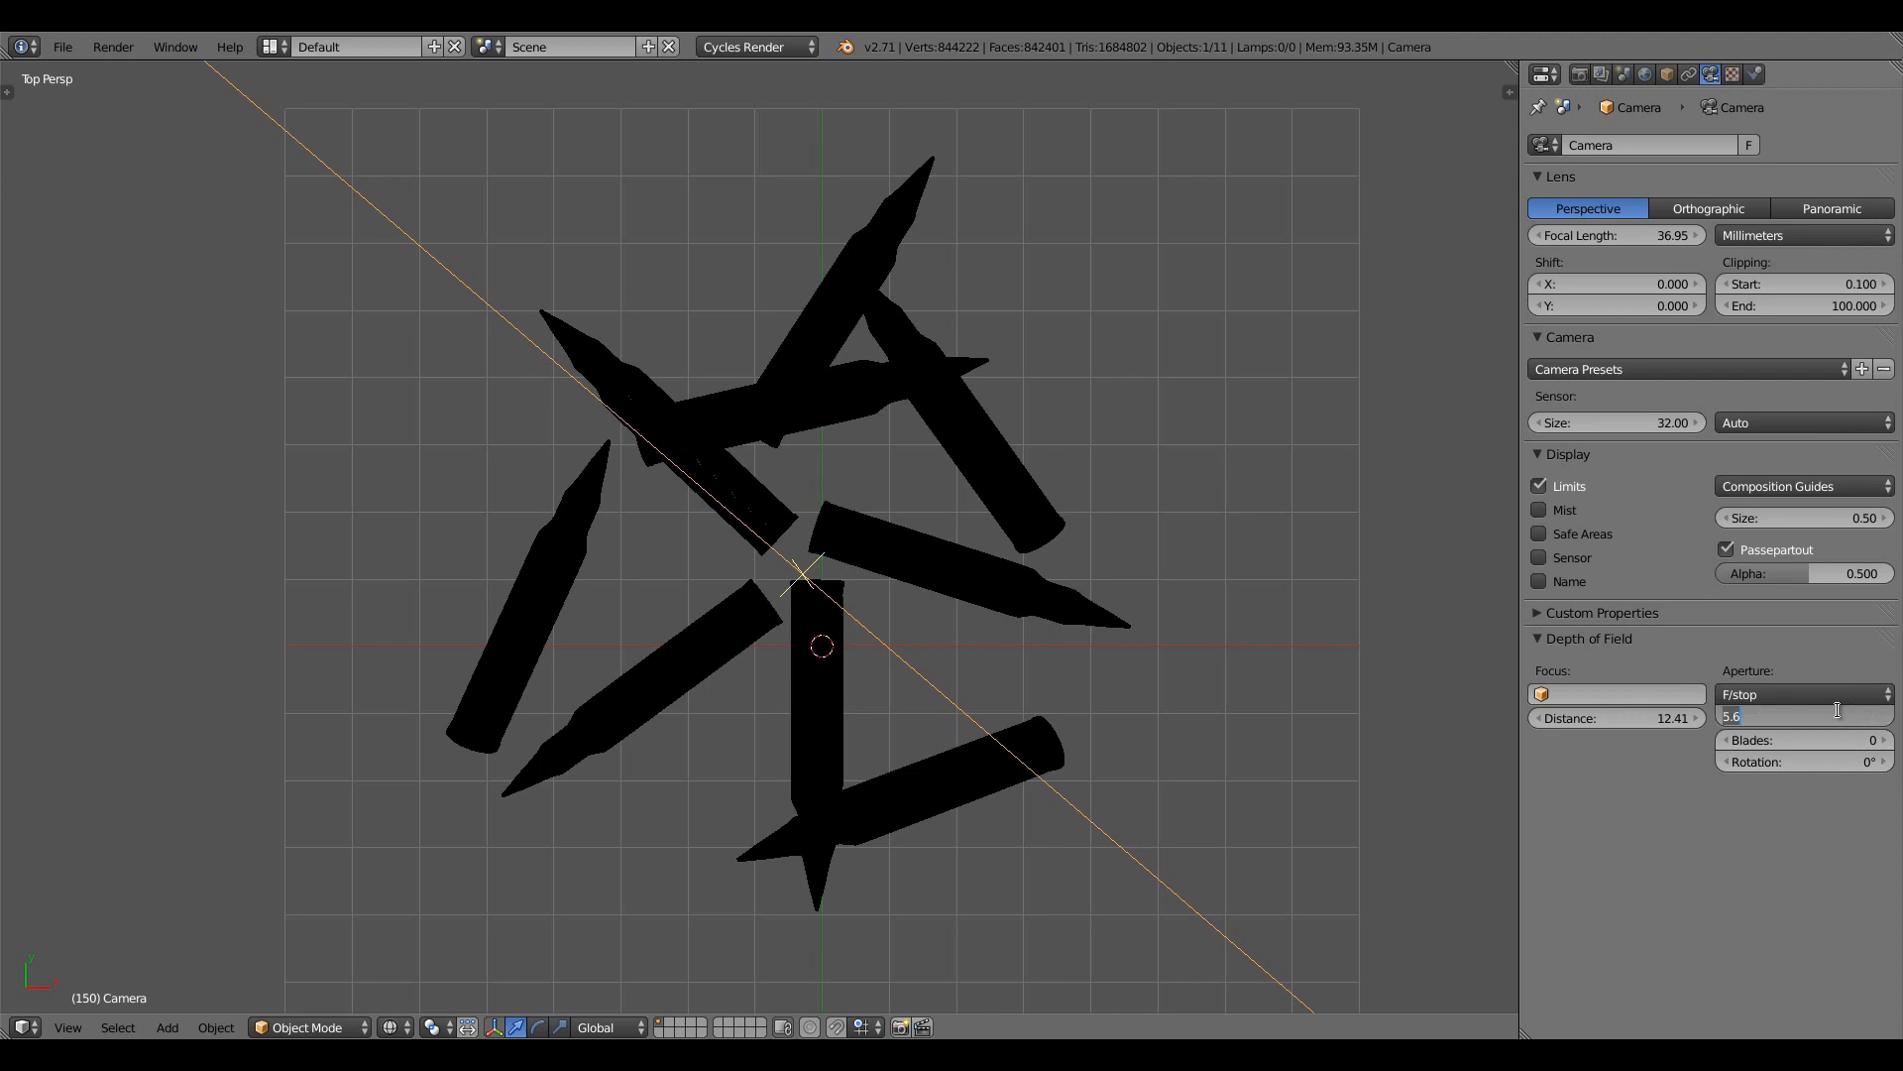
type("1")
key("Return")
mouse_move(918, 519)
middle_mouse_down()
mouse_move(961, 769)
mouse_move(900, 692)
middle_mouse_up()
key("alt+z")
key("KP_0")
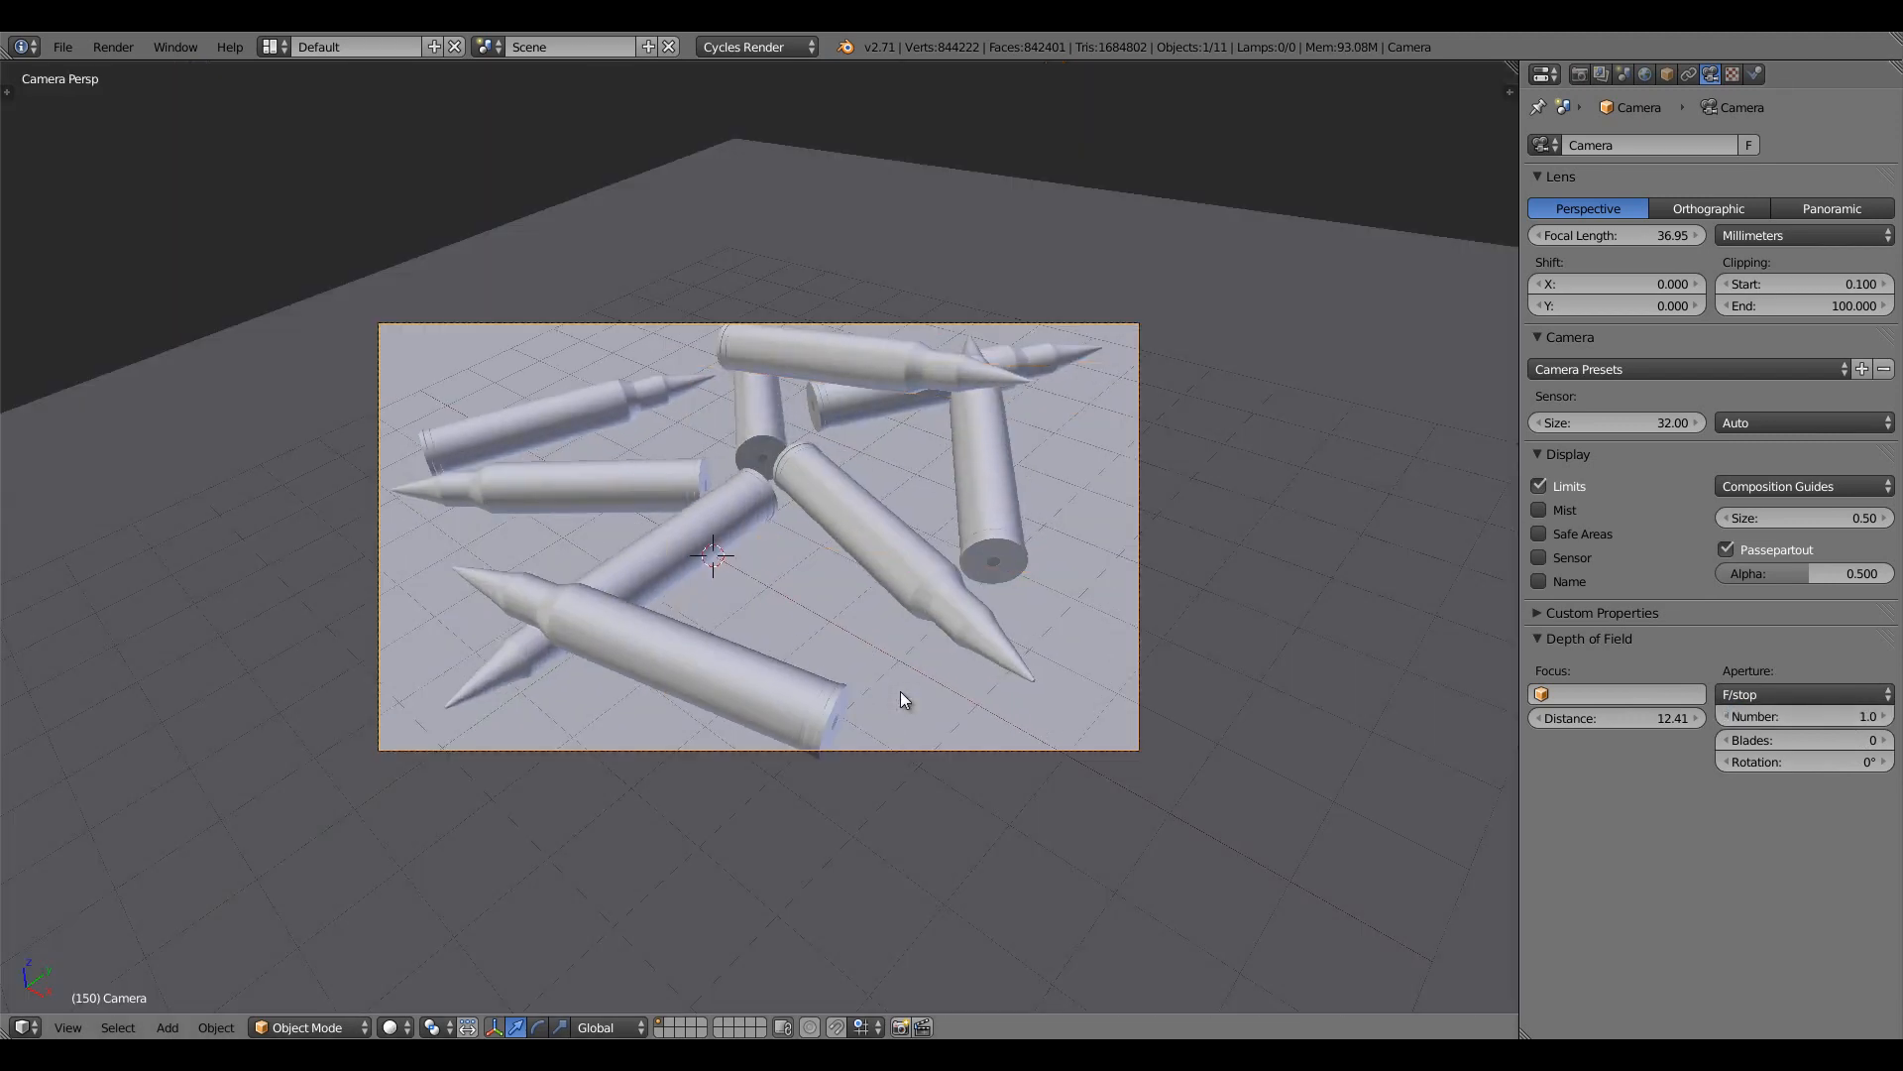
Enable nodes for the world and darken its Background color to a near-black grey
left_click(1645, 75)
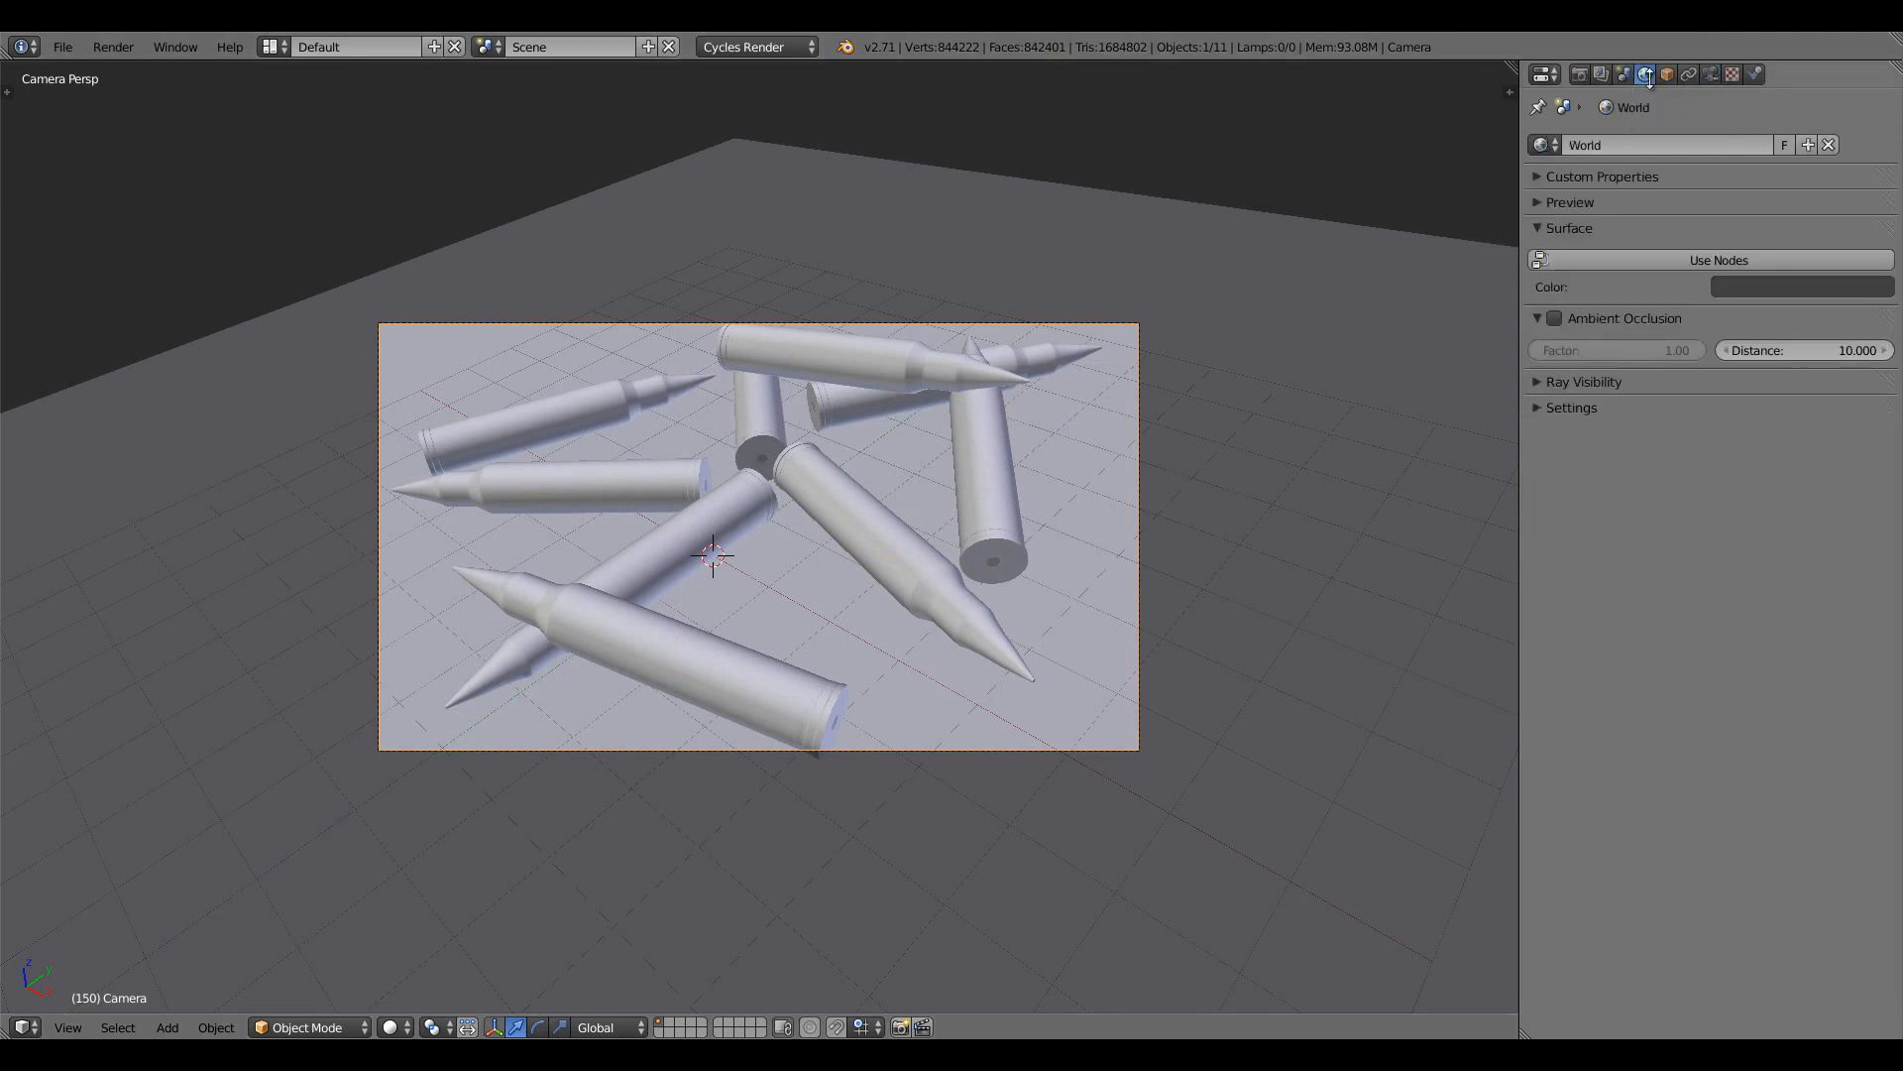
left_click(1716, 257)
left_click(1728, 297)
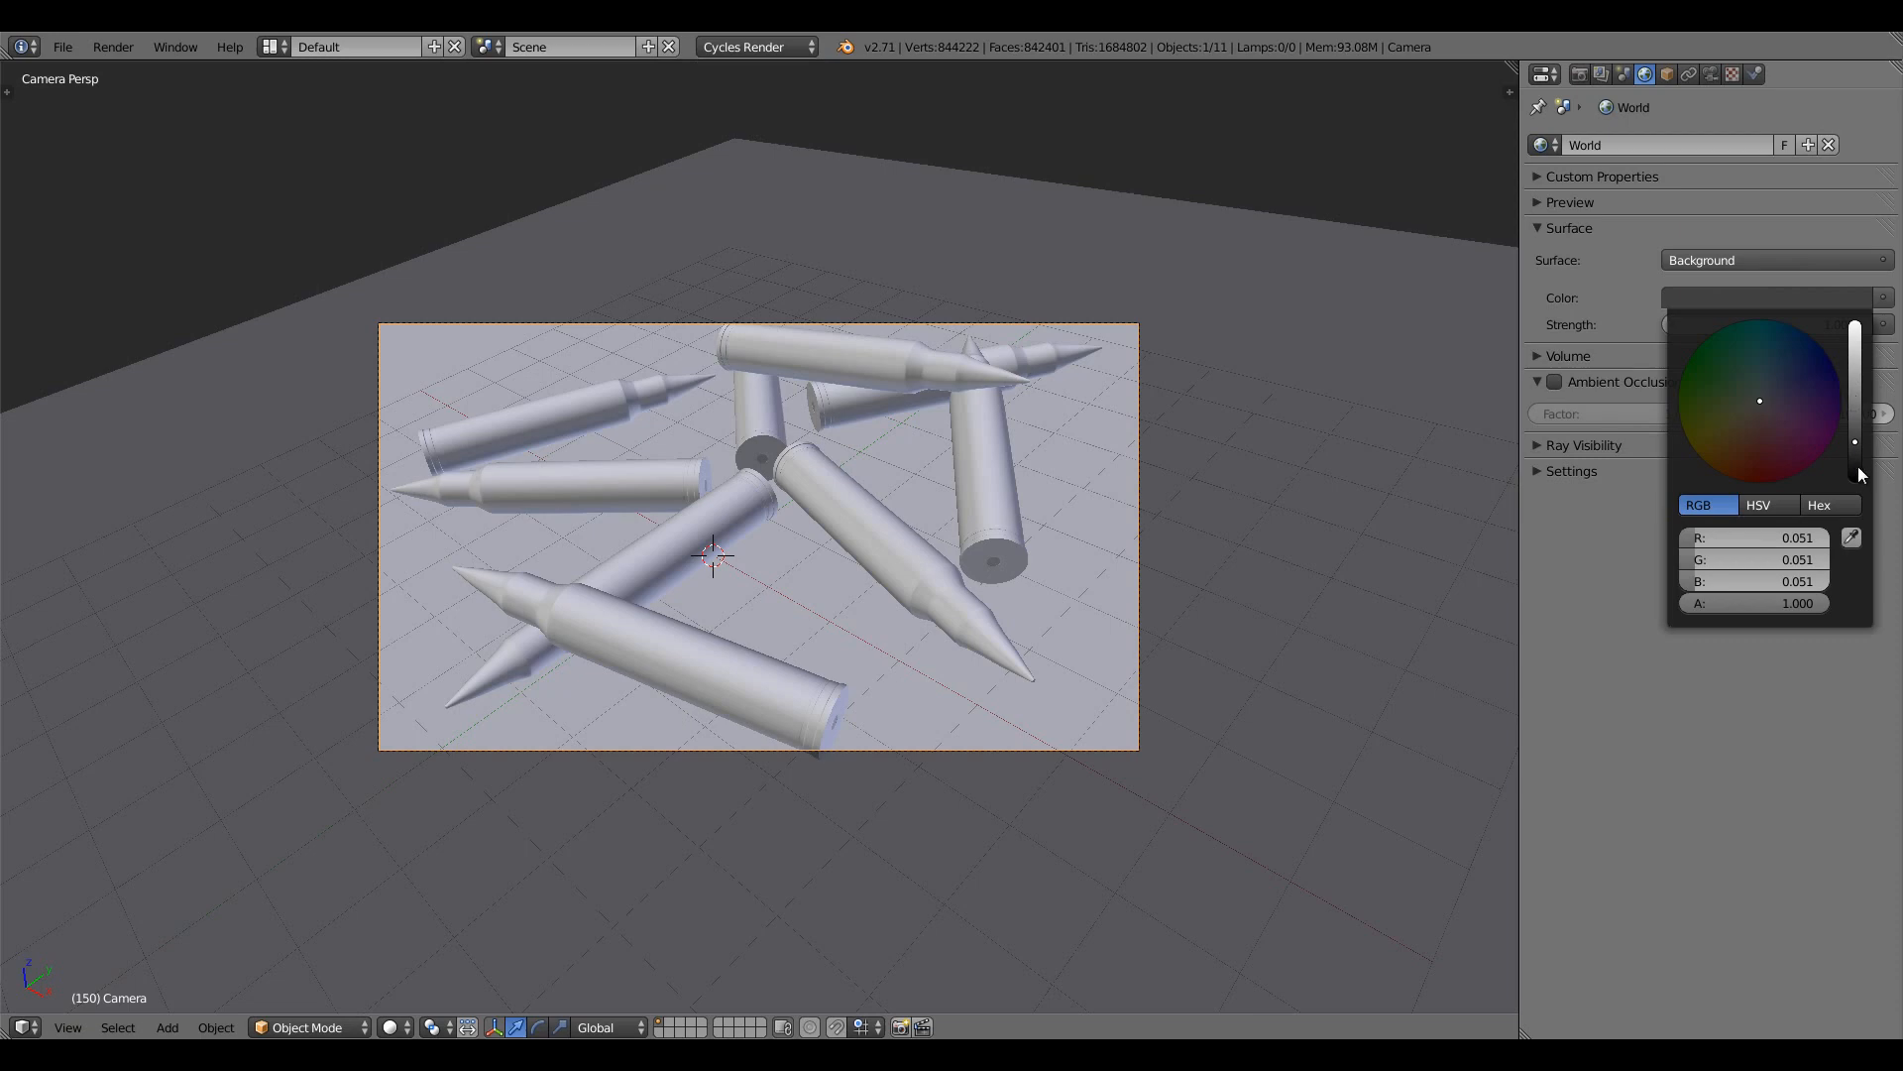
left_click_drag(1861, 473, 1858, 462)
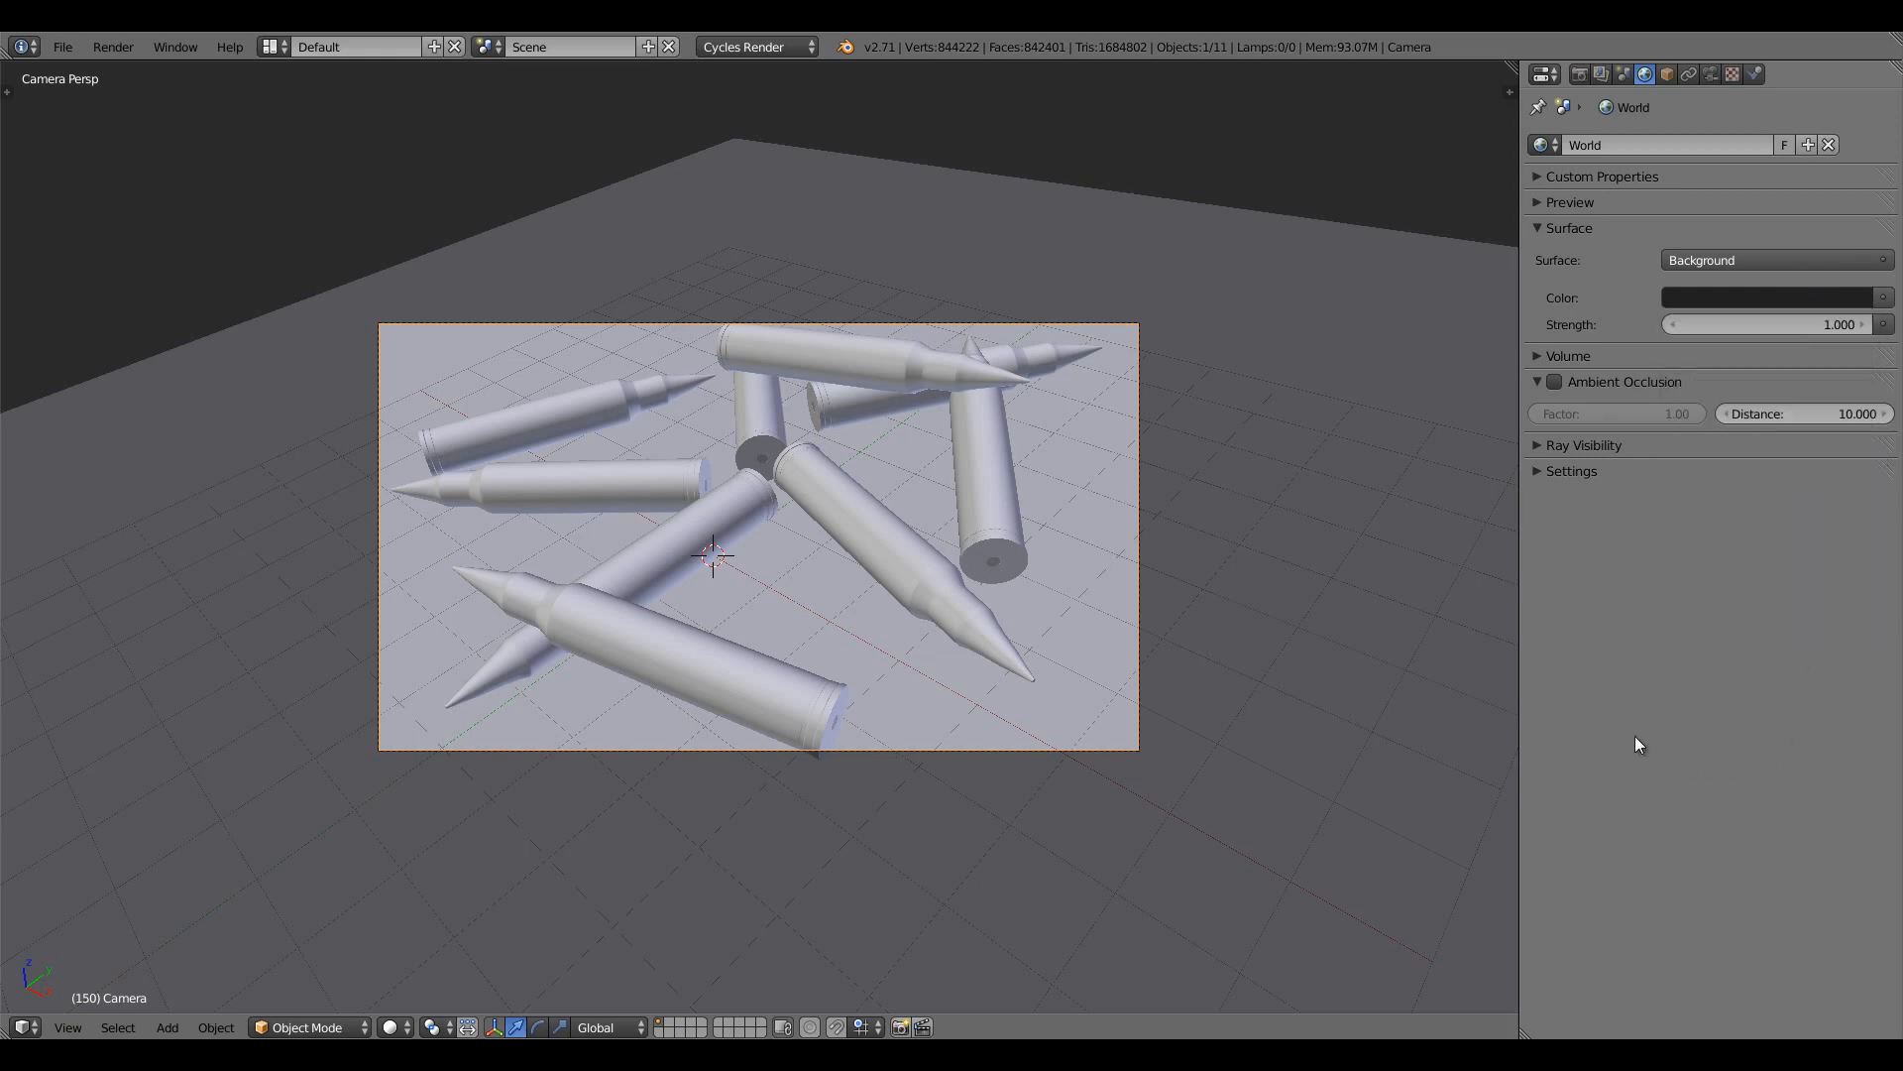
left_click(1819, 299)
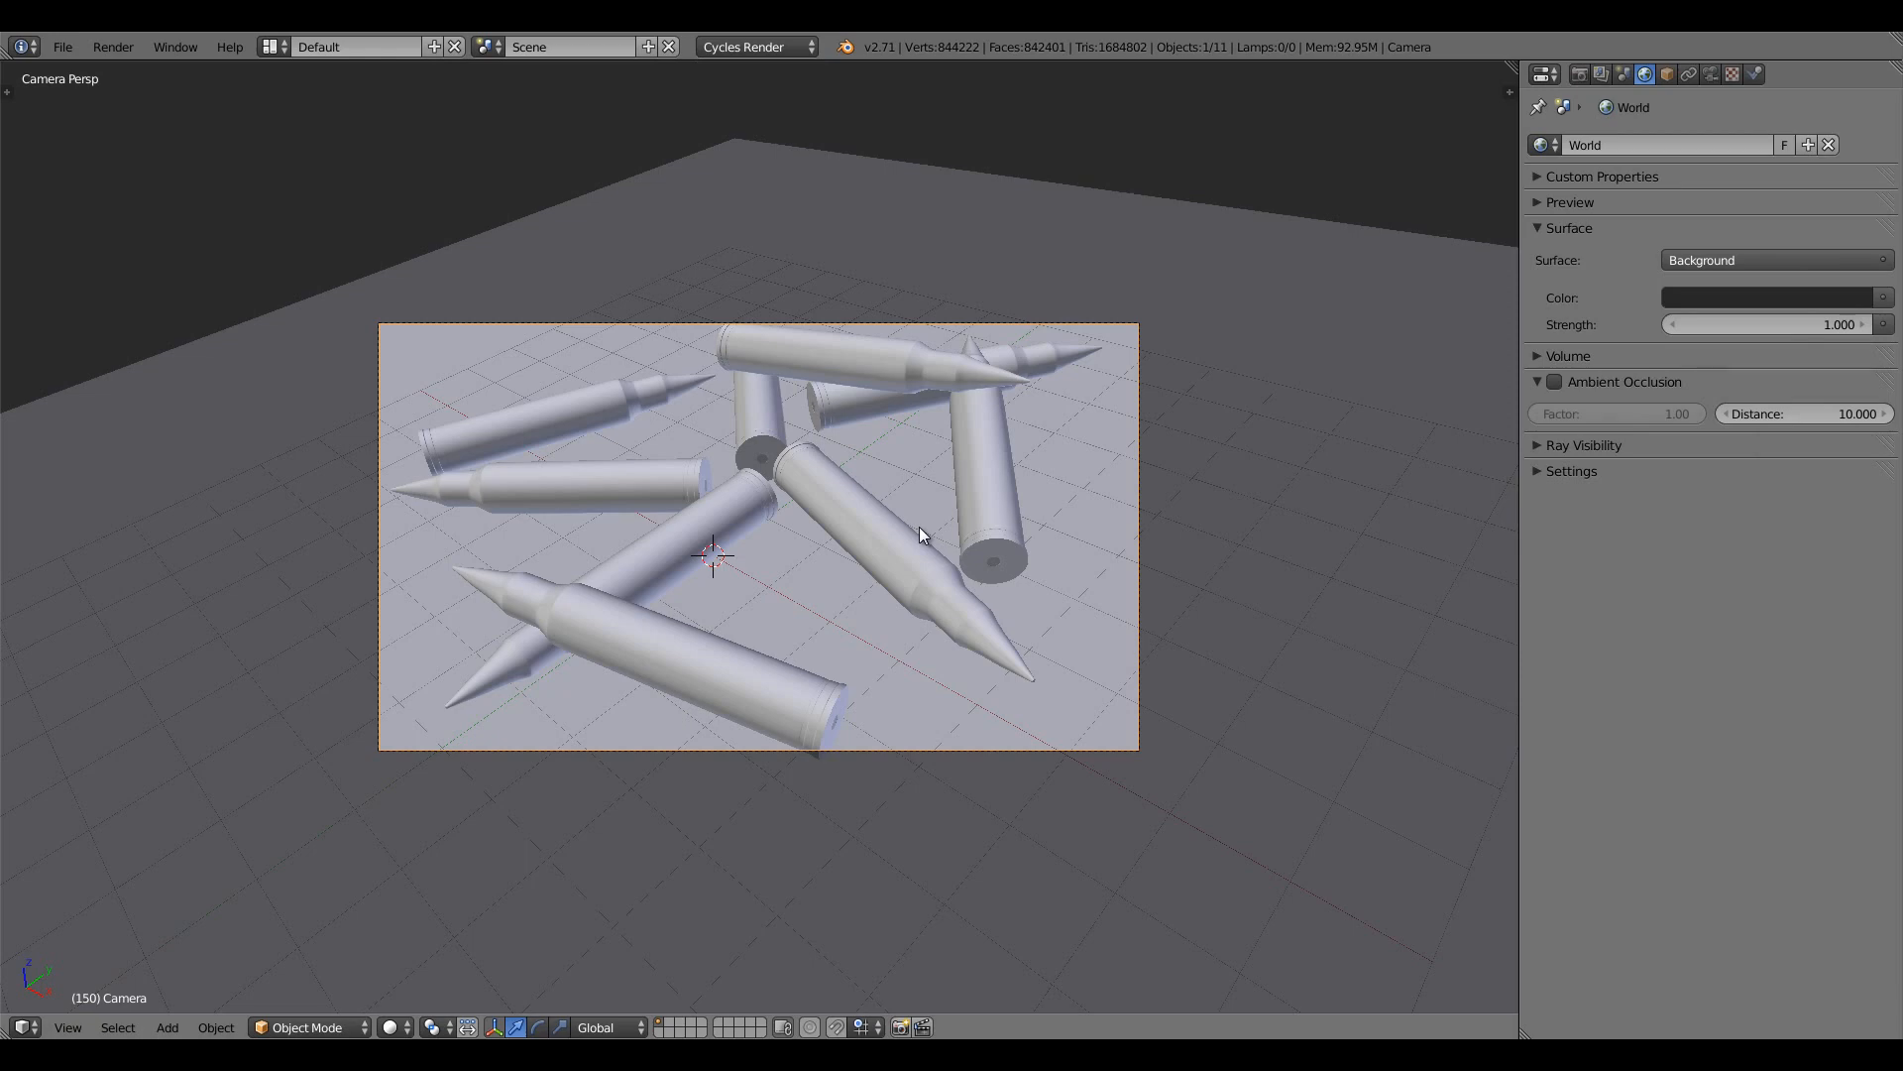
Add a plane at the scene's centre and scale it up until it extends well beyond the bullets in the side view
key("KP_3")
key("KP_5")
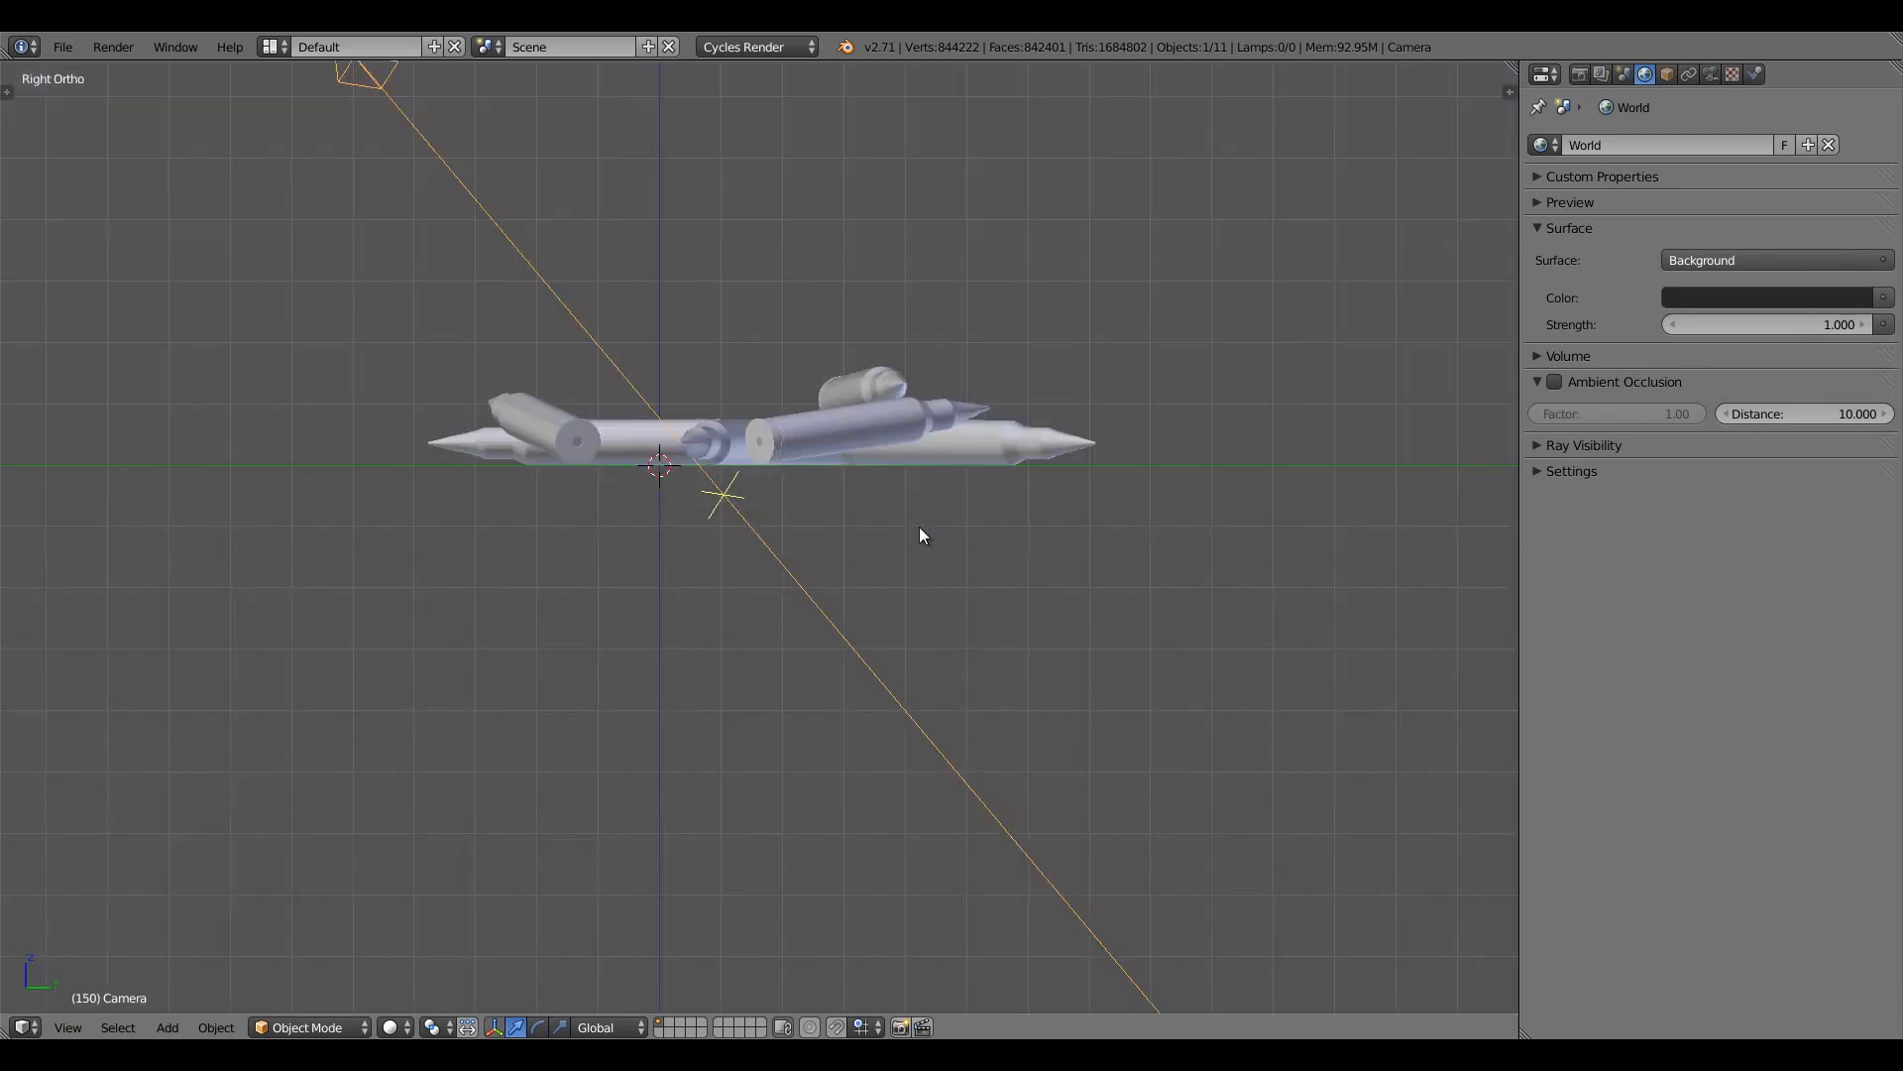
key("a")
scroll(813, 468, "down", 4)
middle_click_drag(790, 440, 825, 473, "shift")
key("shift+a")
mouse_move(824, 473)
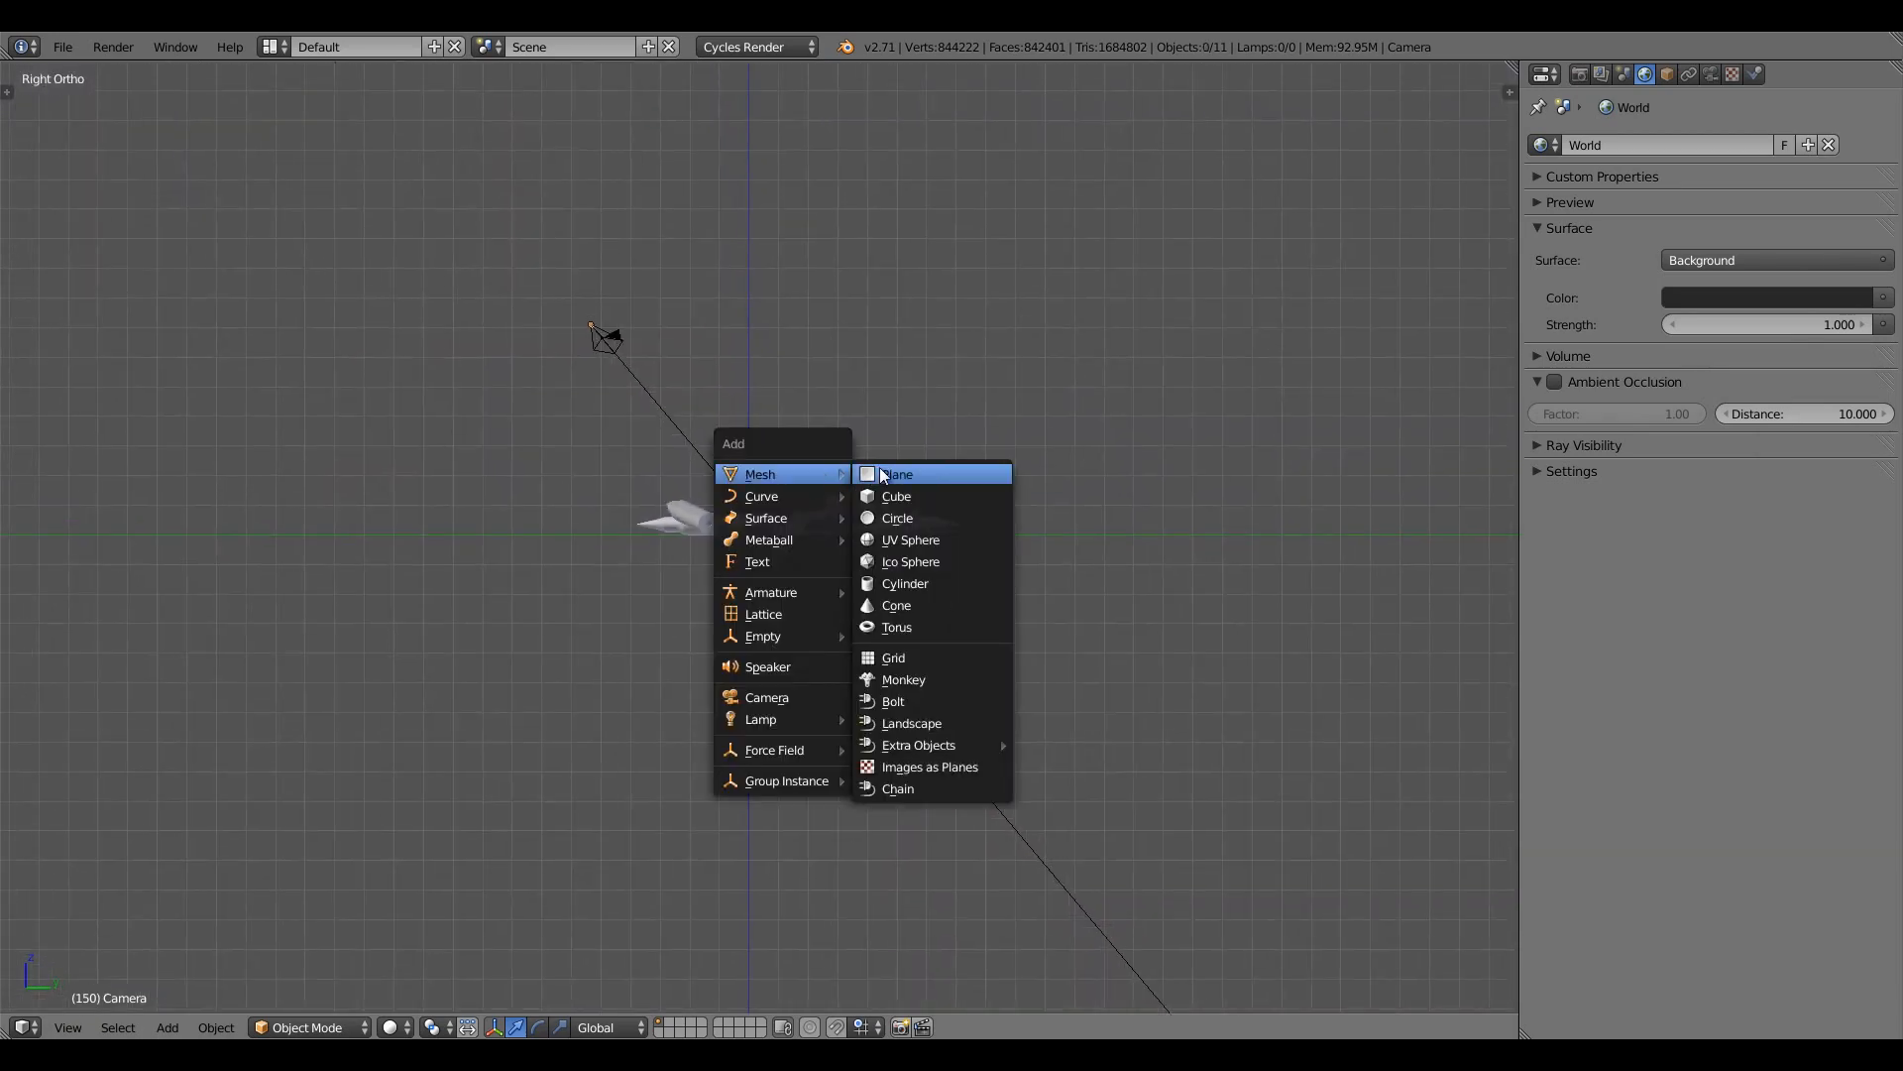
left_click(897, 474)
key("s")
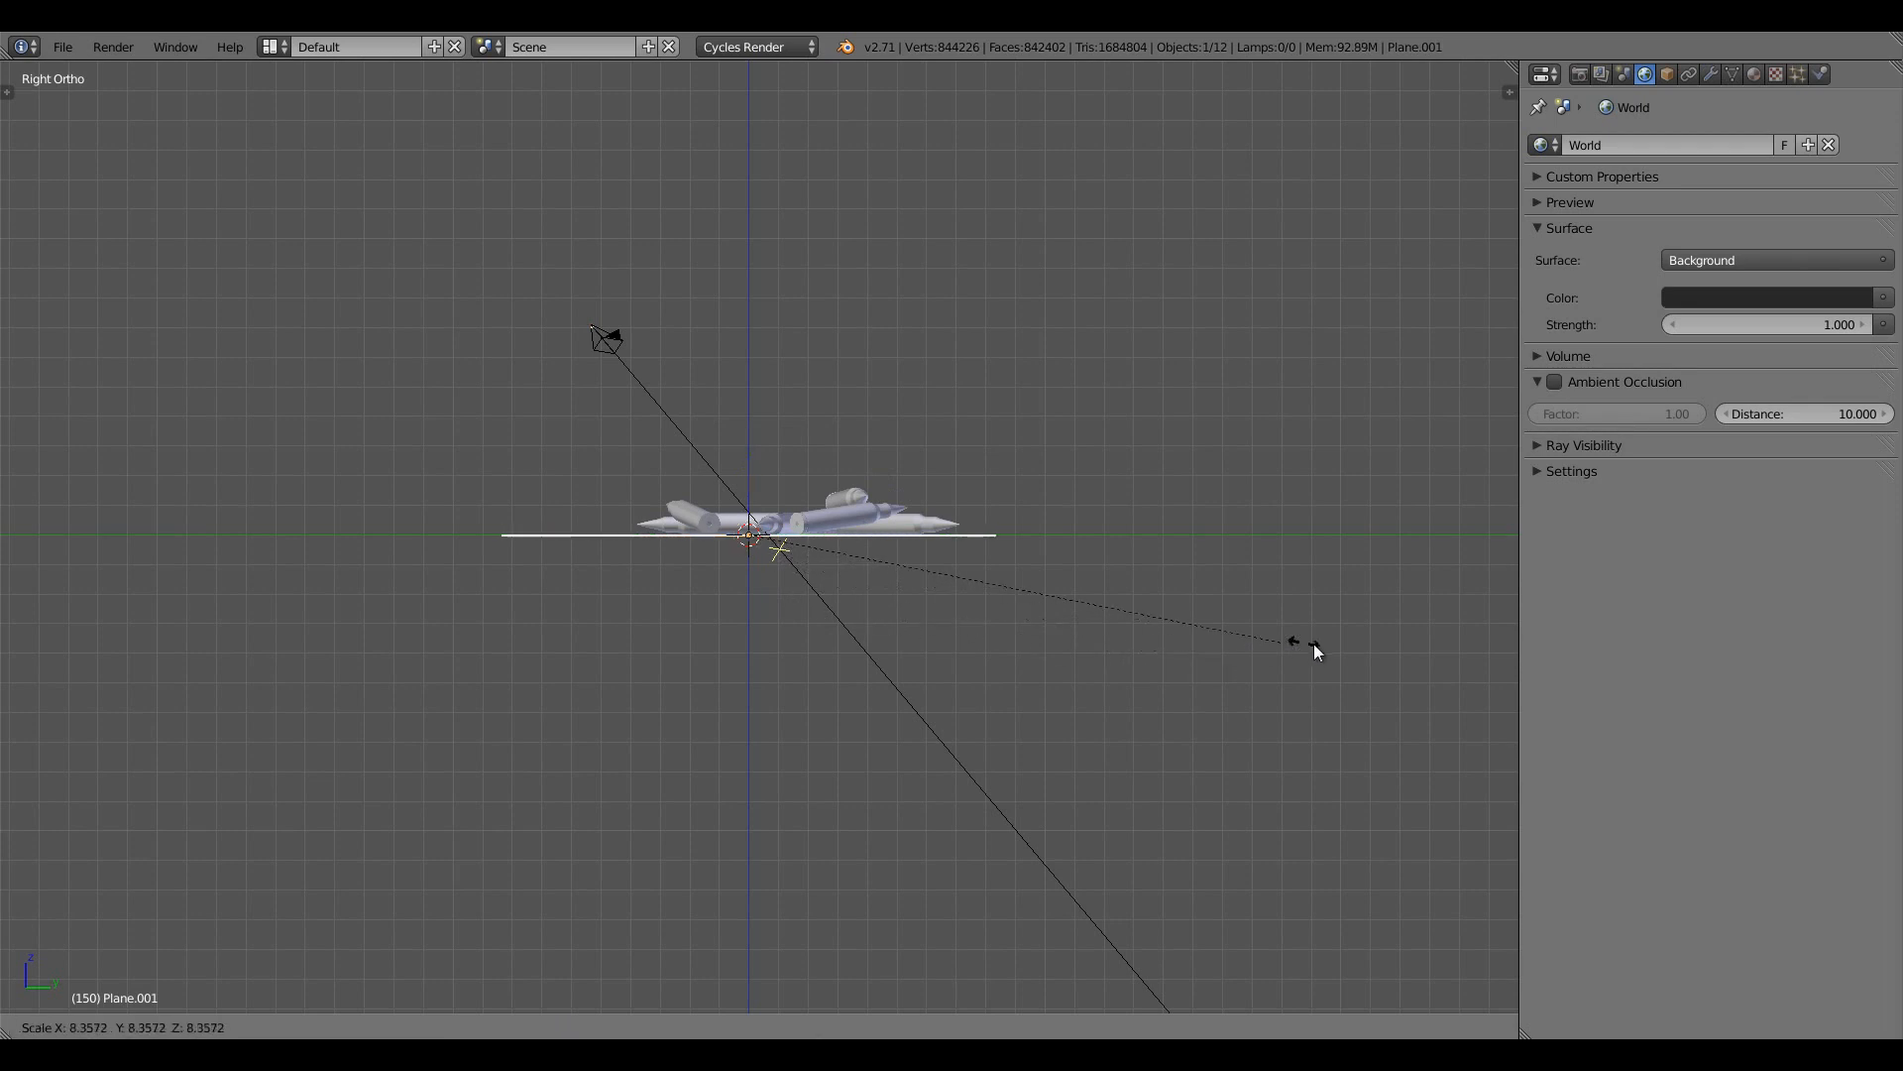
left_click(1323, 646)
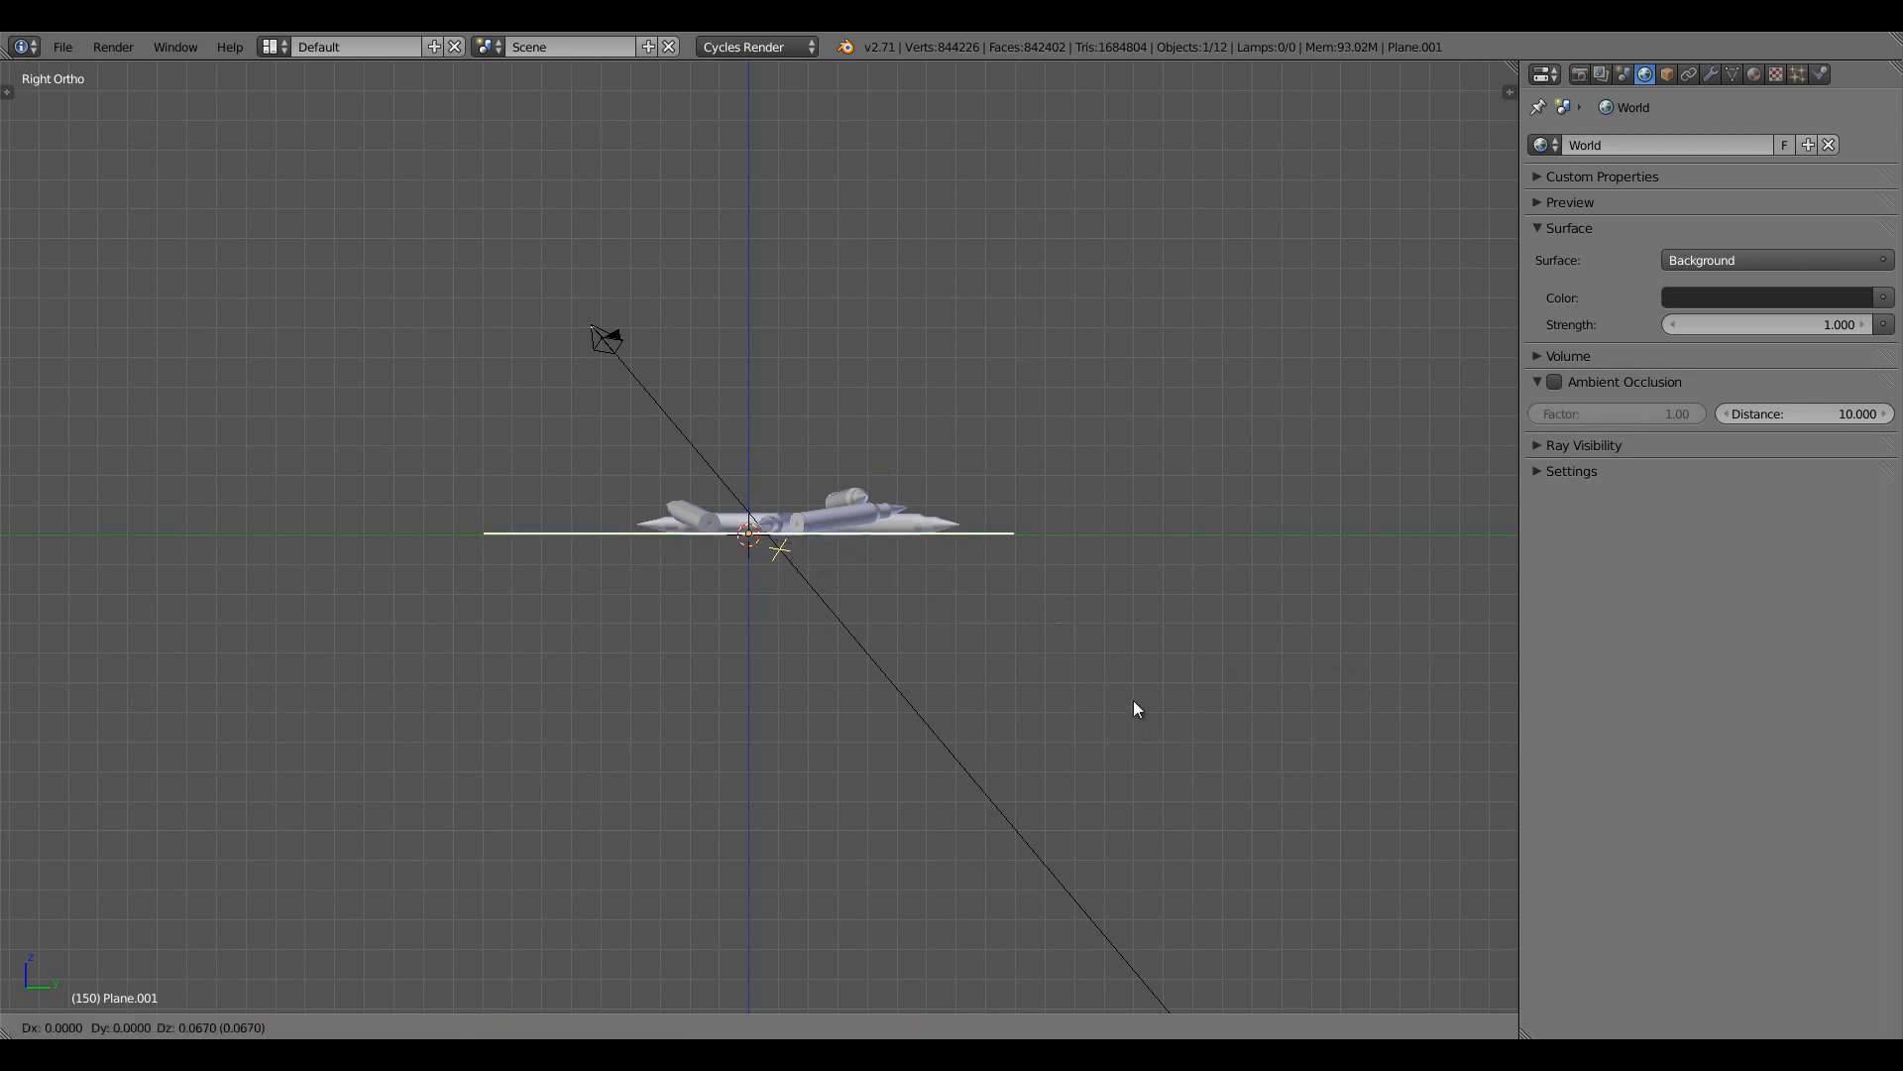
Raise the new plane along the Z axis to a height above the camera
key("g")
key("z")
left_click(1118, 466)
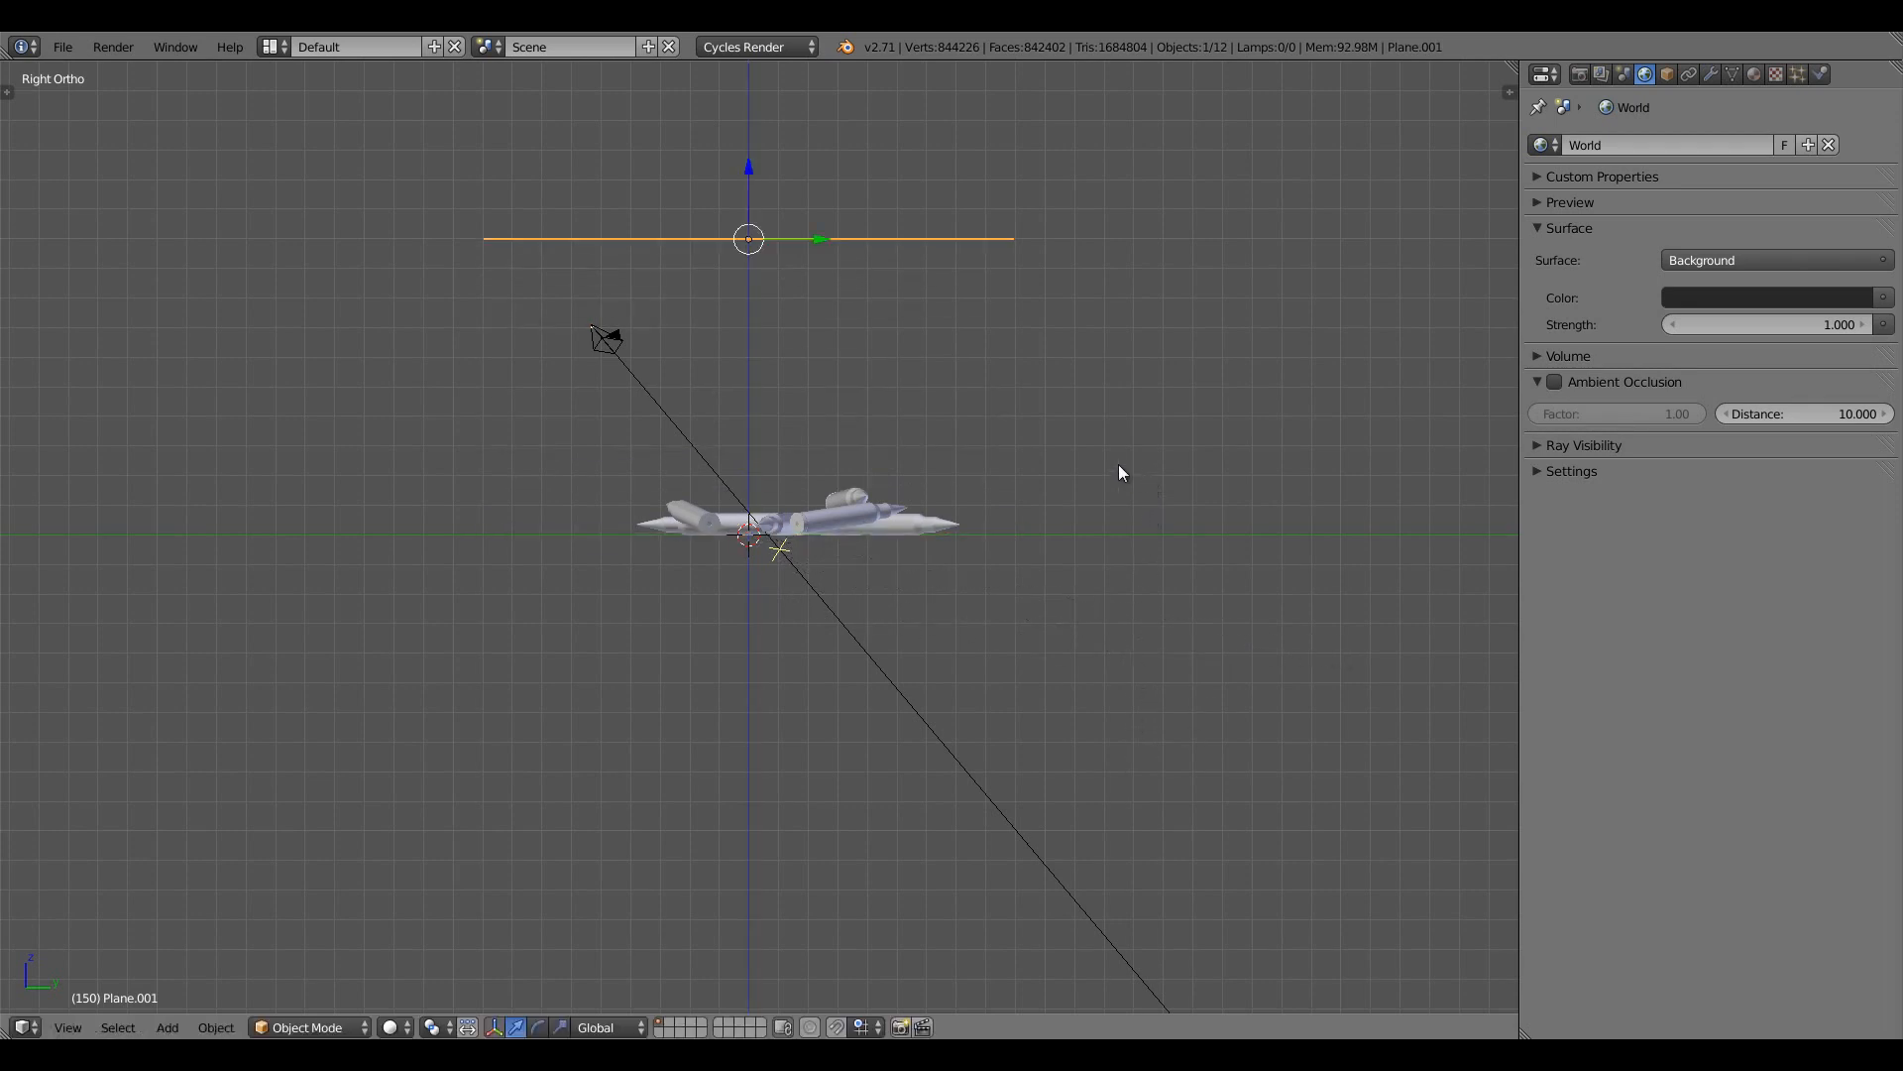
Give the raised plane a new Emission material with pure white emission and viewport colors
left_click(1754, 77)
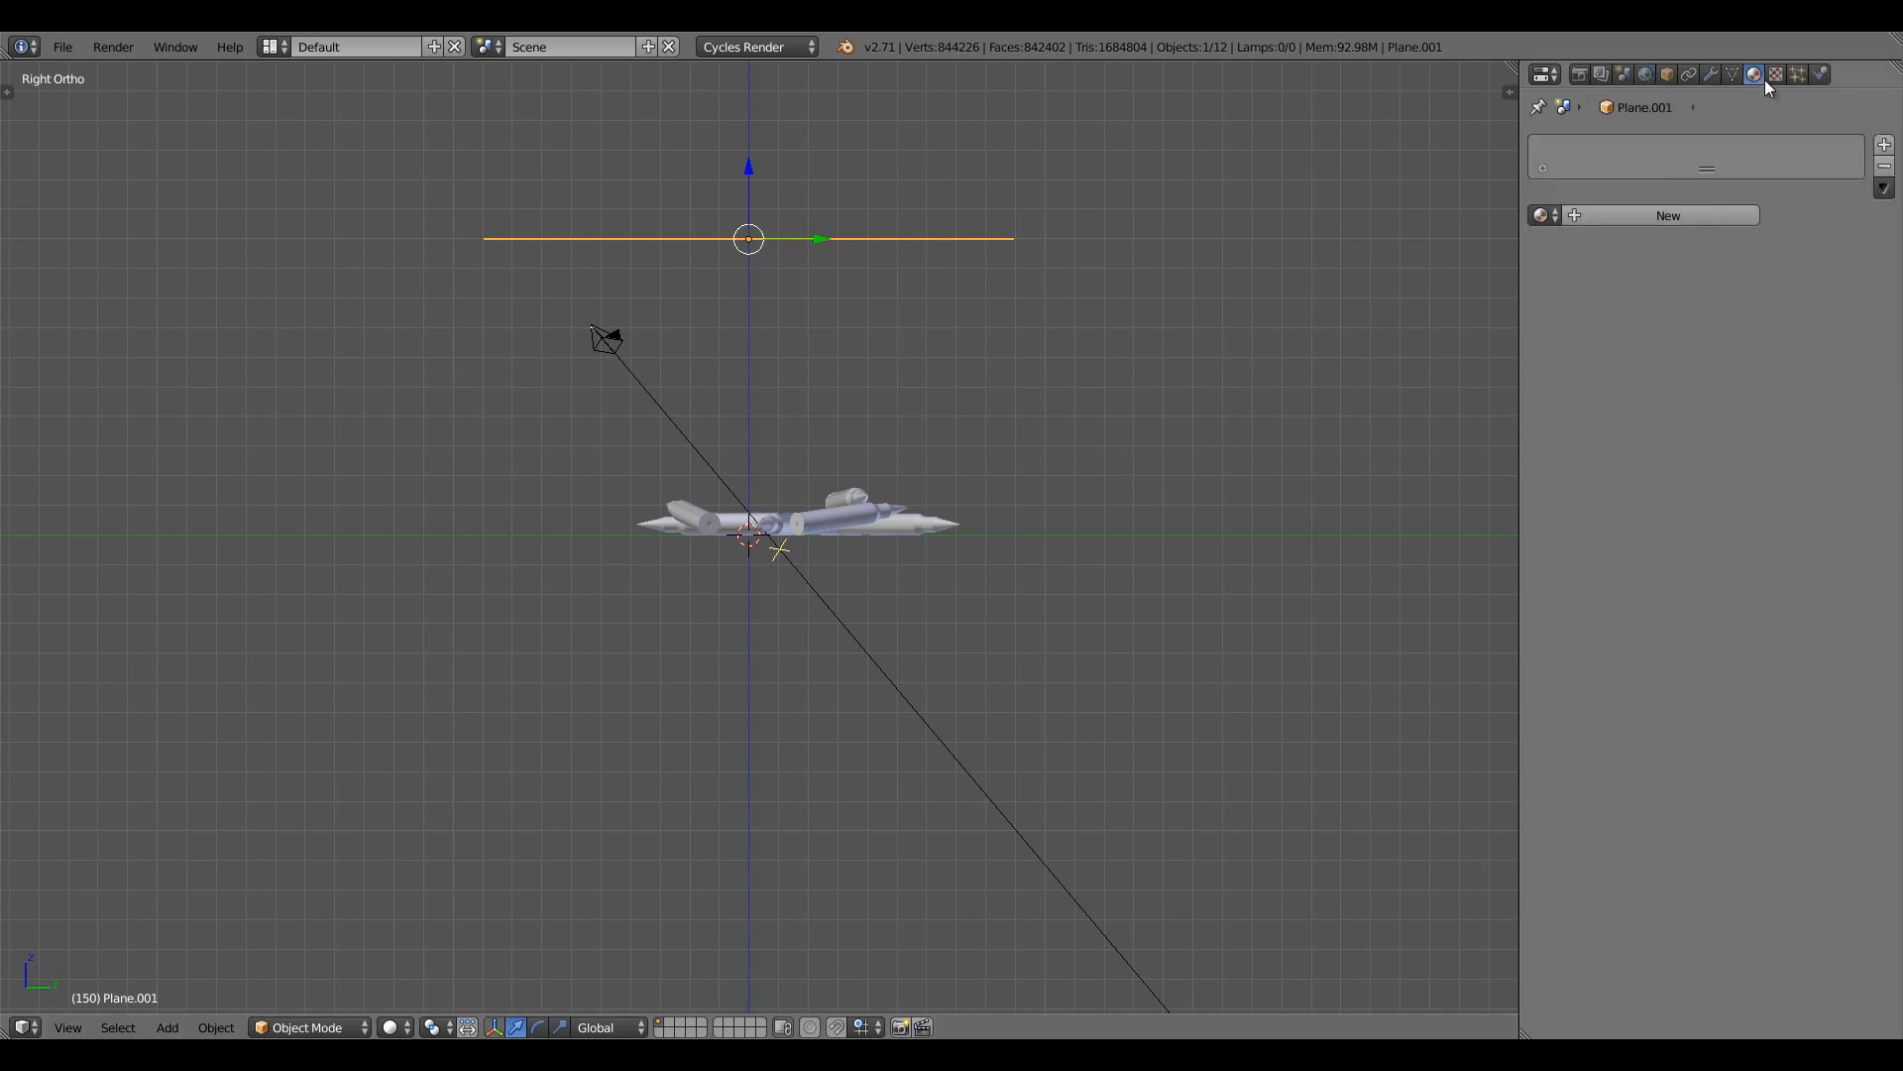
left_click(1596, 217)
left_click(1739, 476)
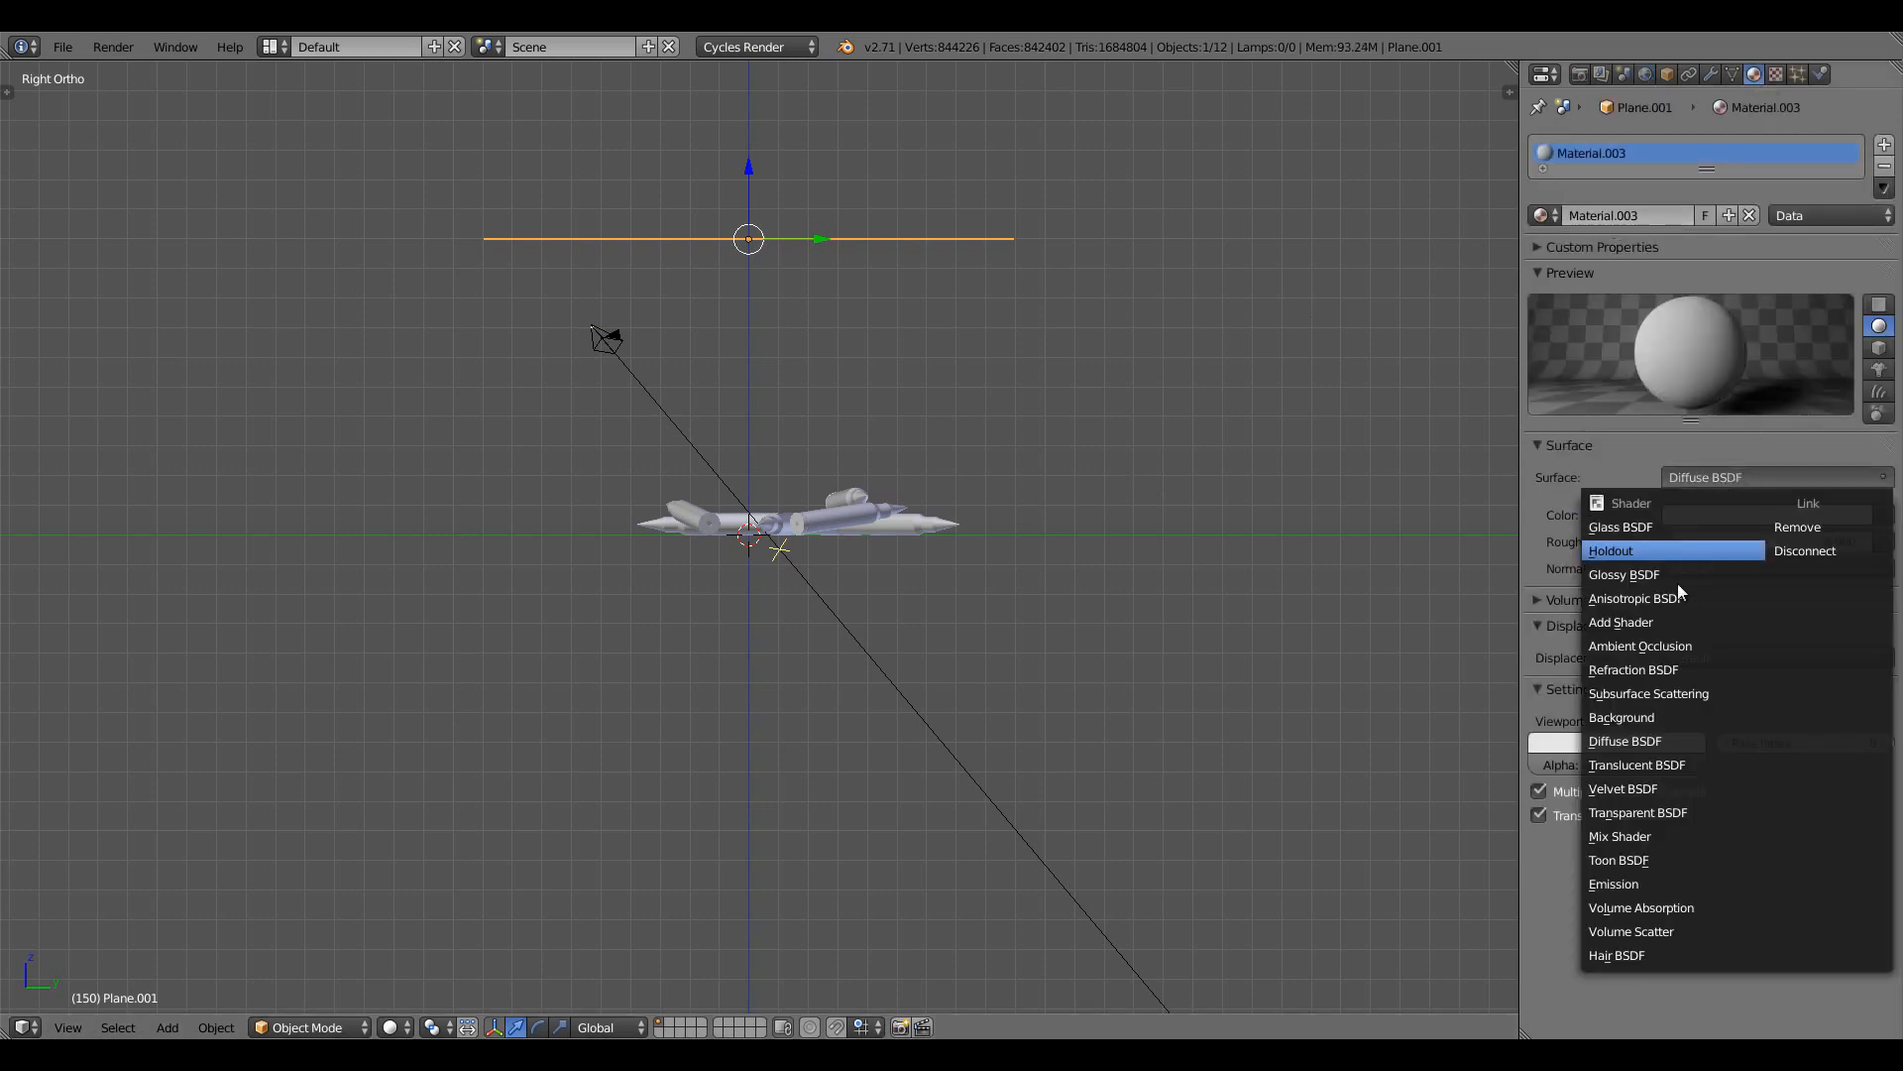
left_click(1650, 880)
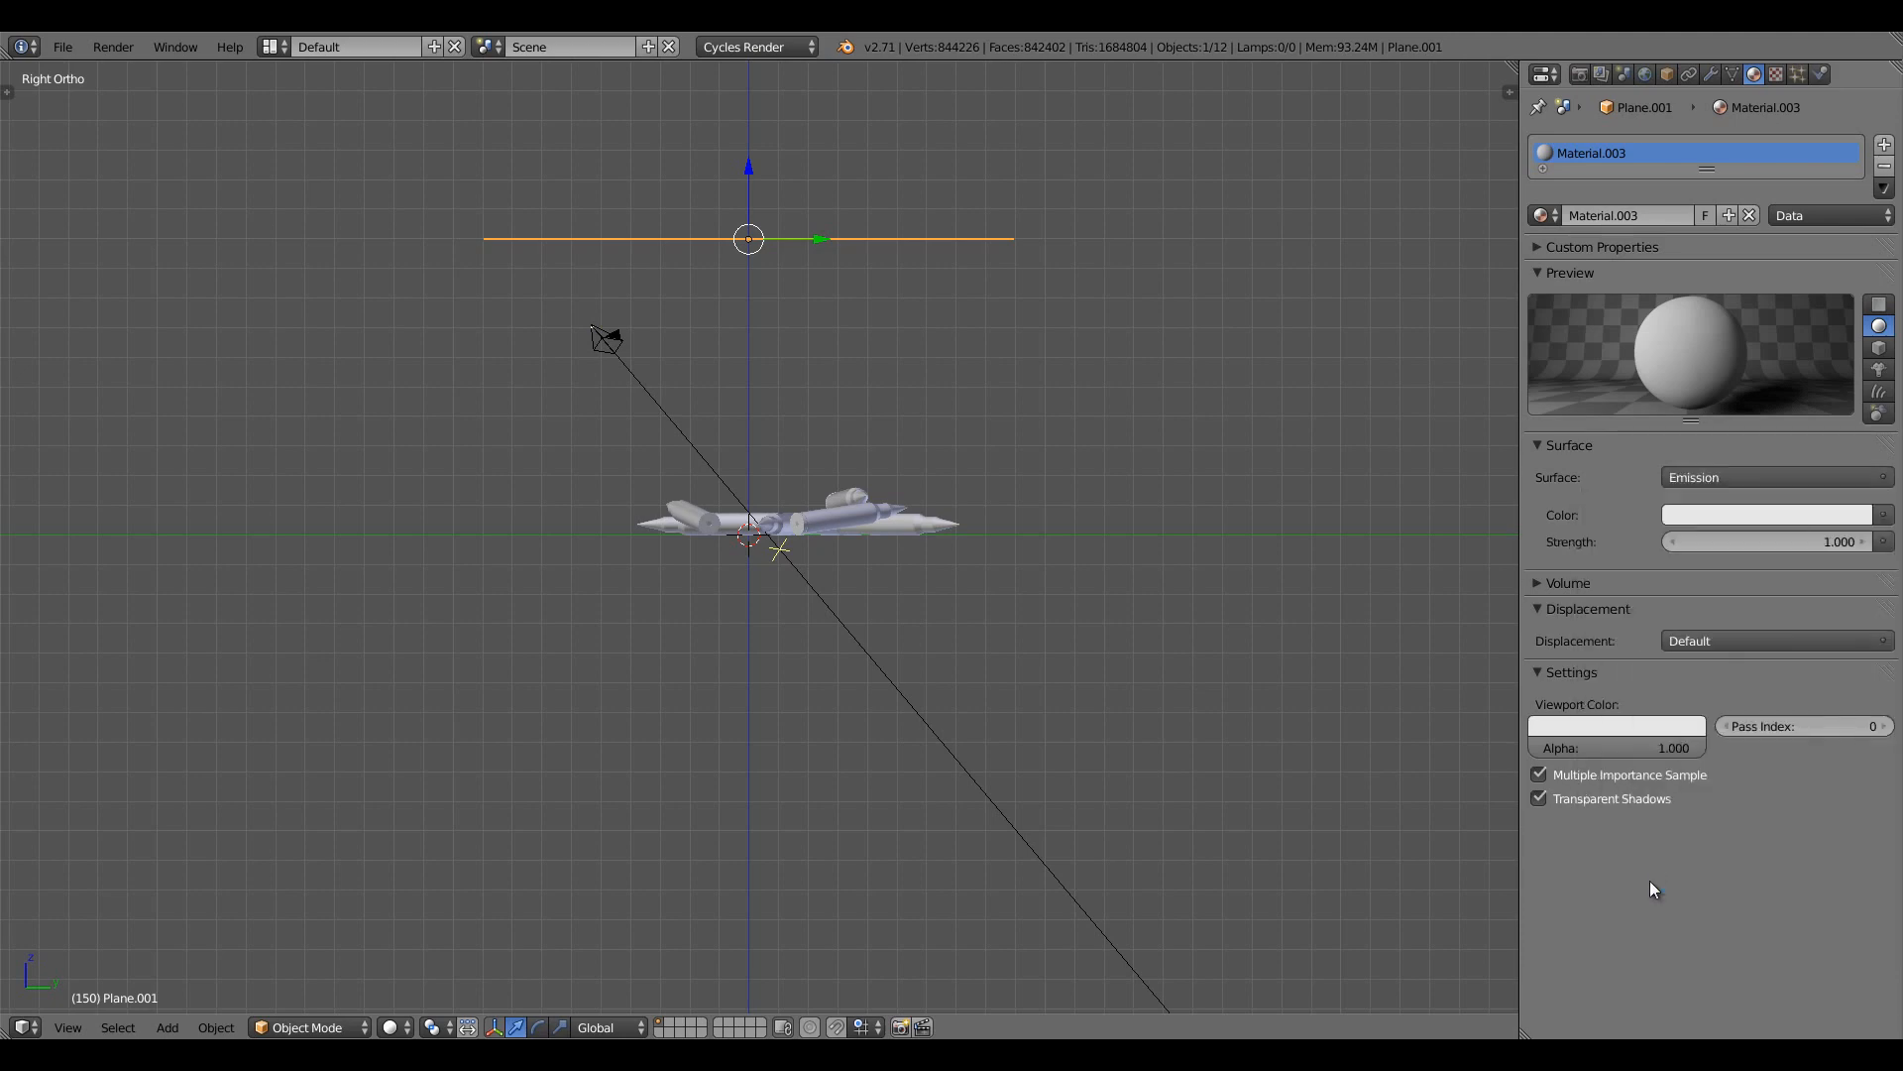
left_click(1788, 512)
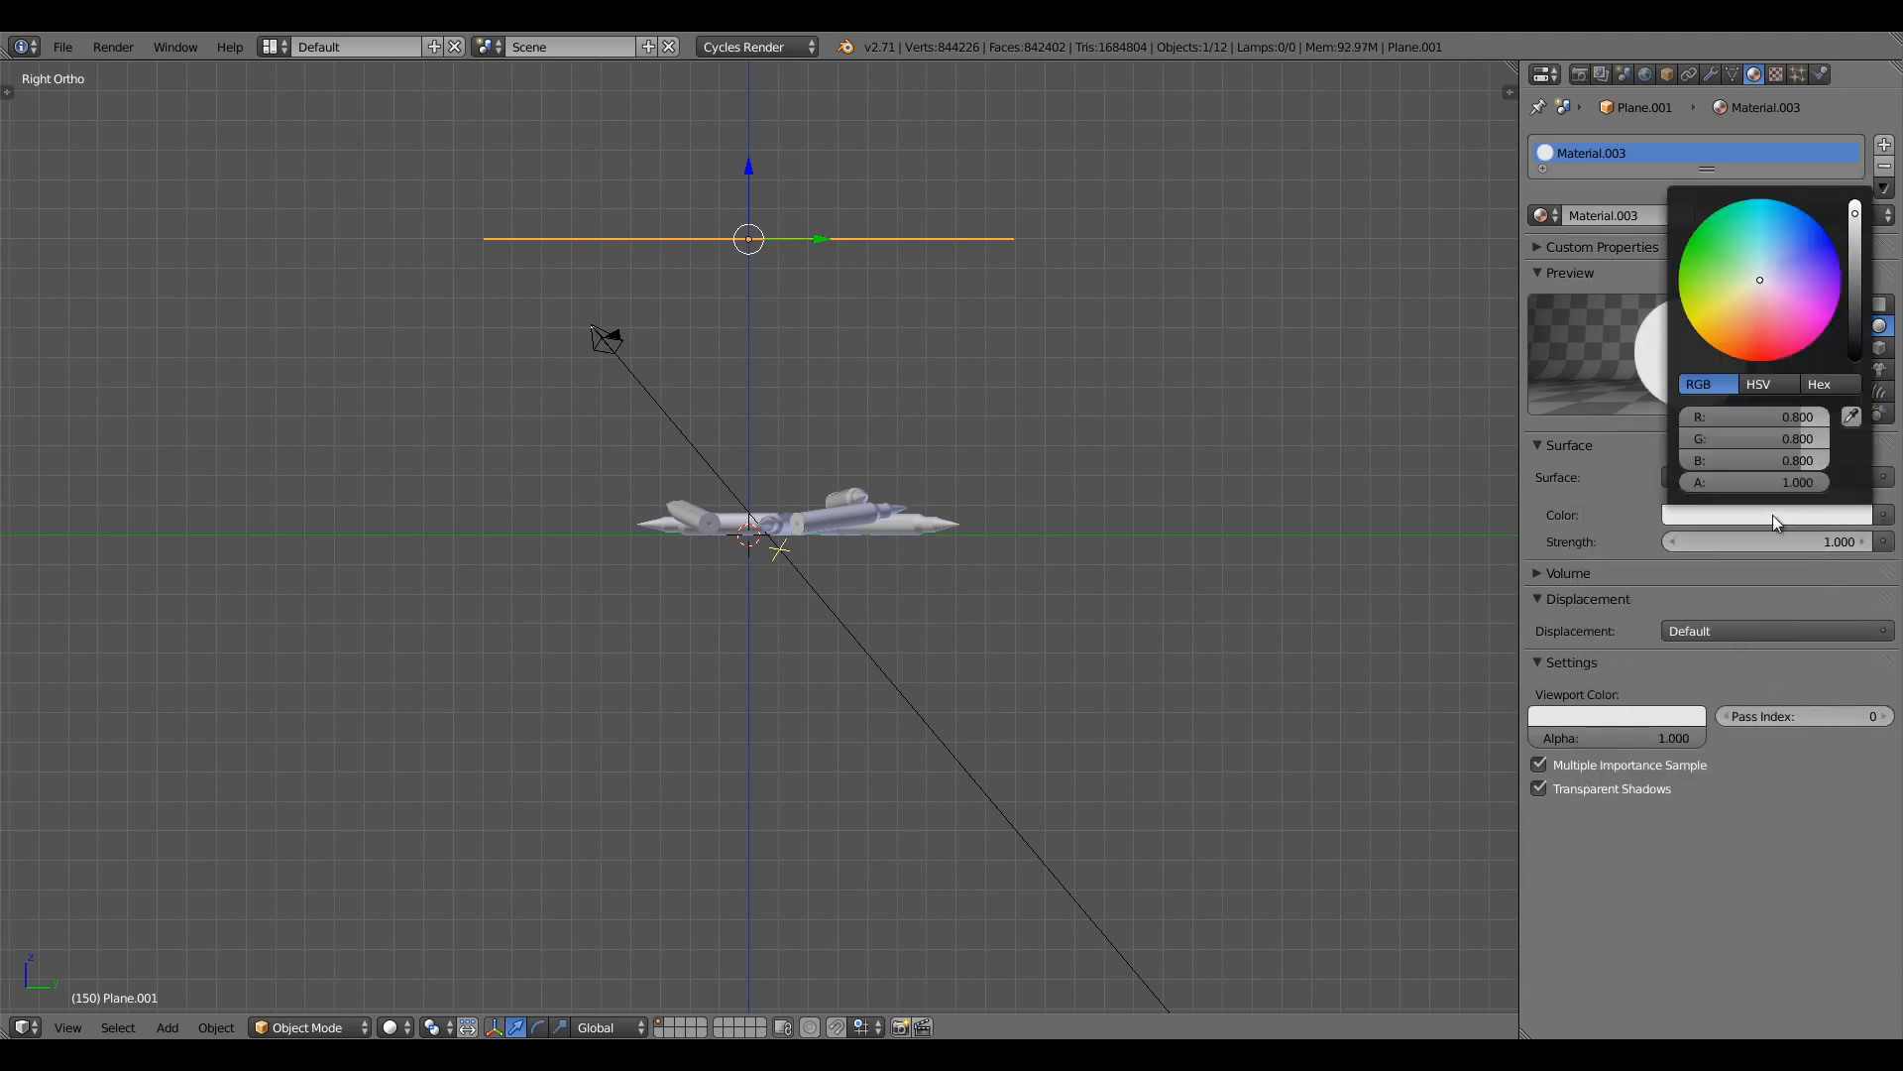
left_click(1685, 721)
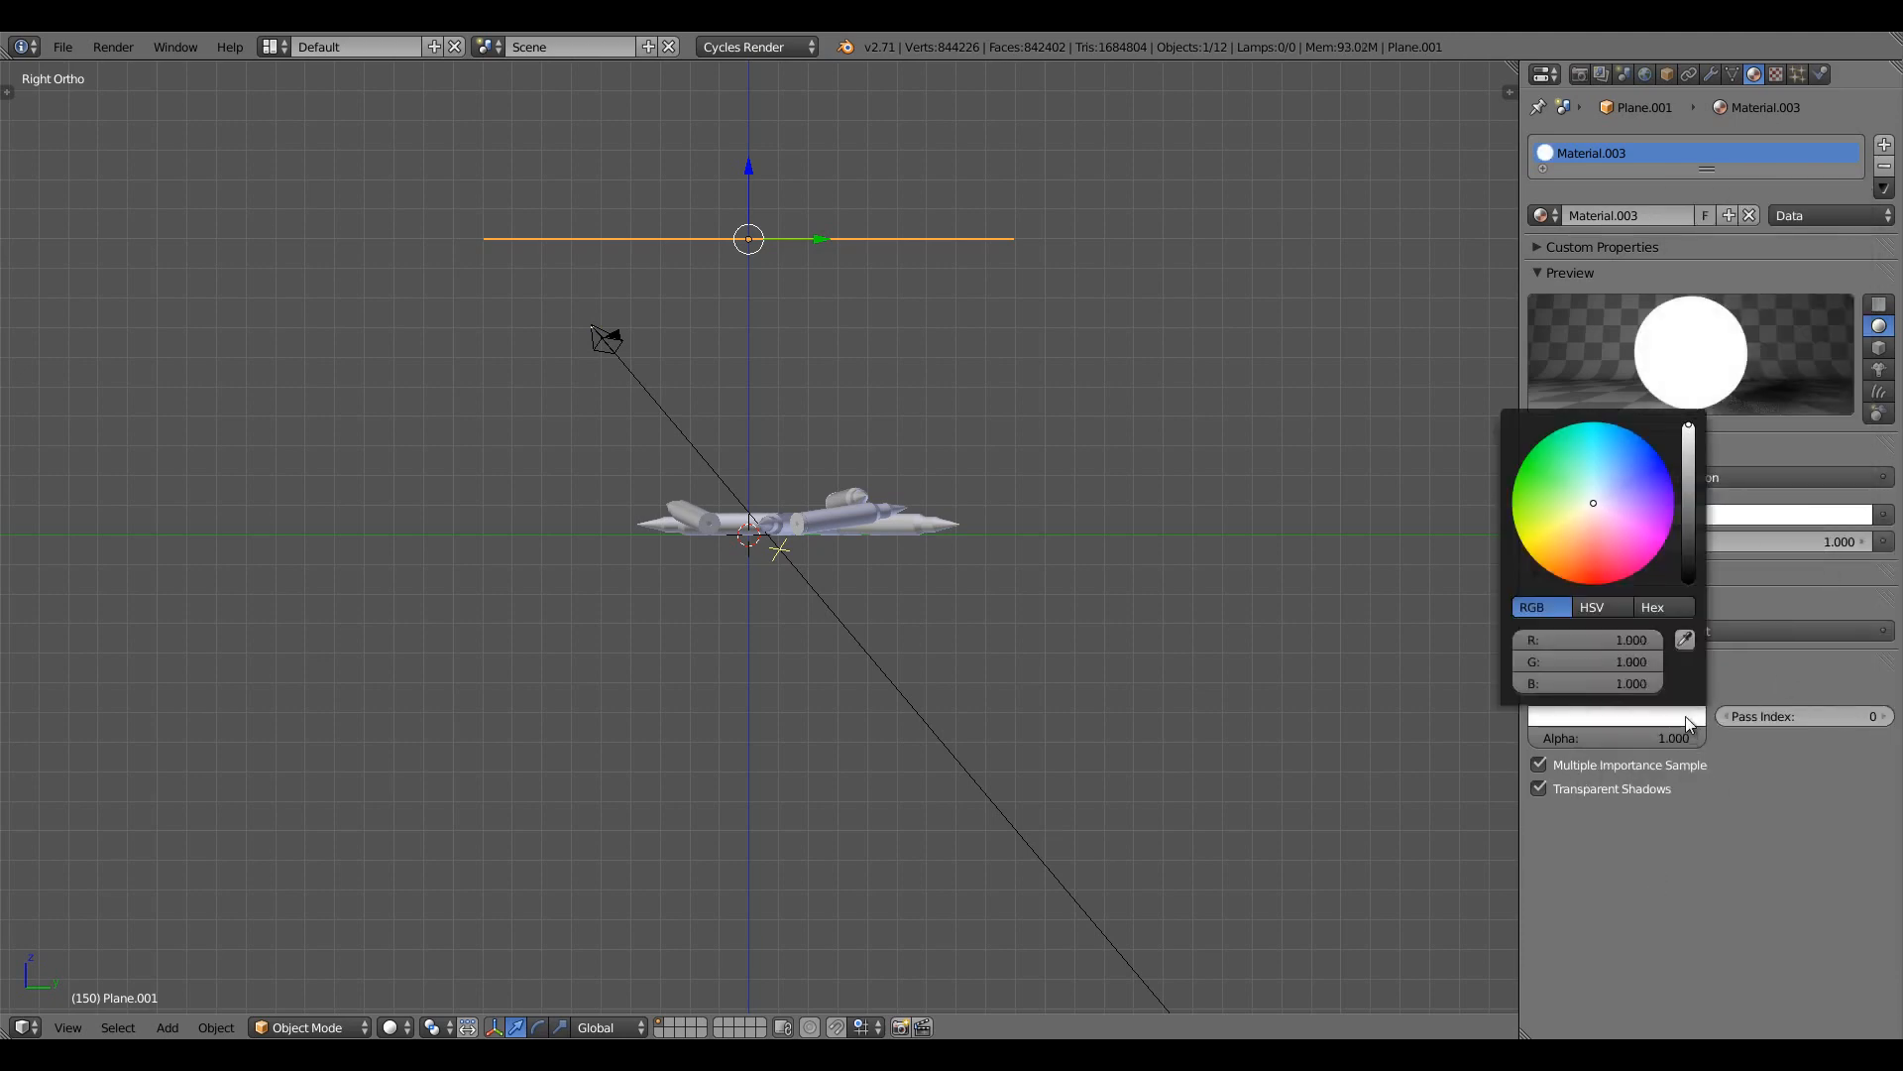
Return to the camera view, select the camera, and set the render to 100% resolution with Border enabled
middle_click_drag(1125, 629, 1055, 605)
key("a")
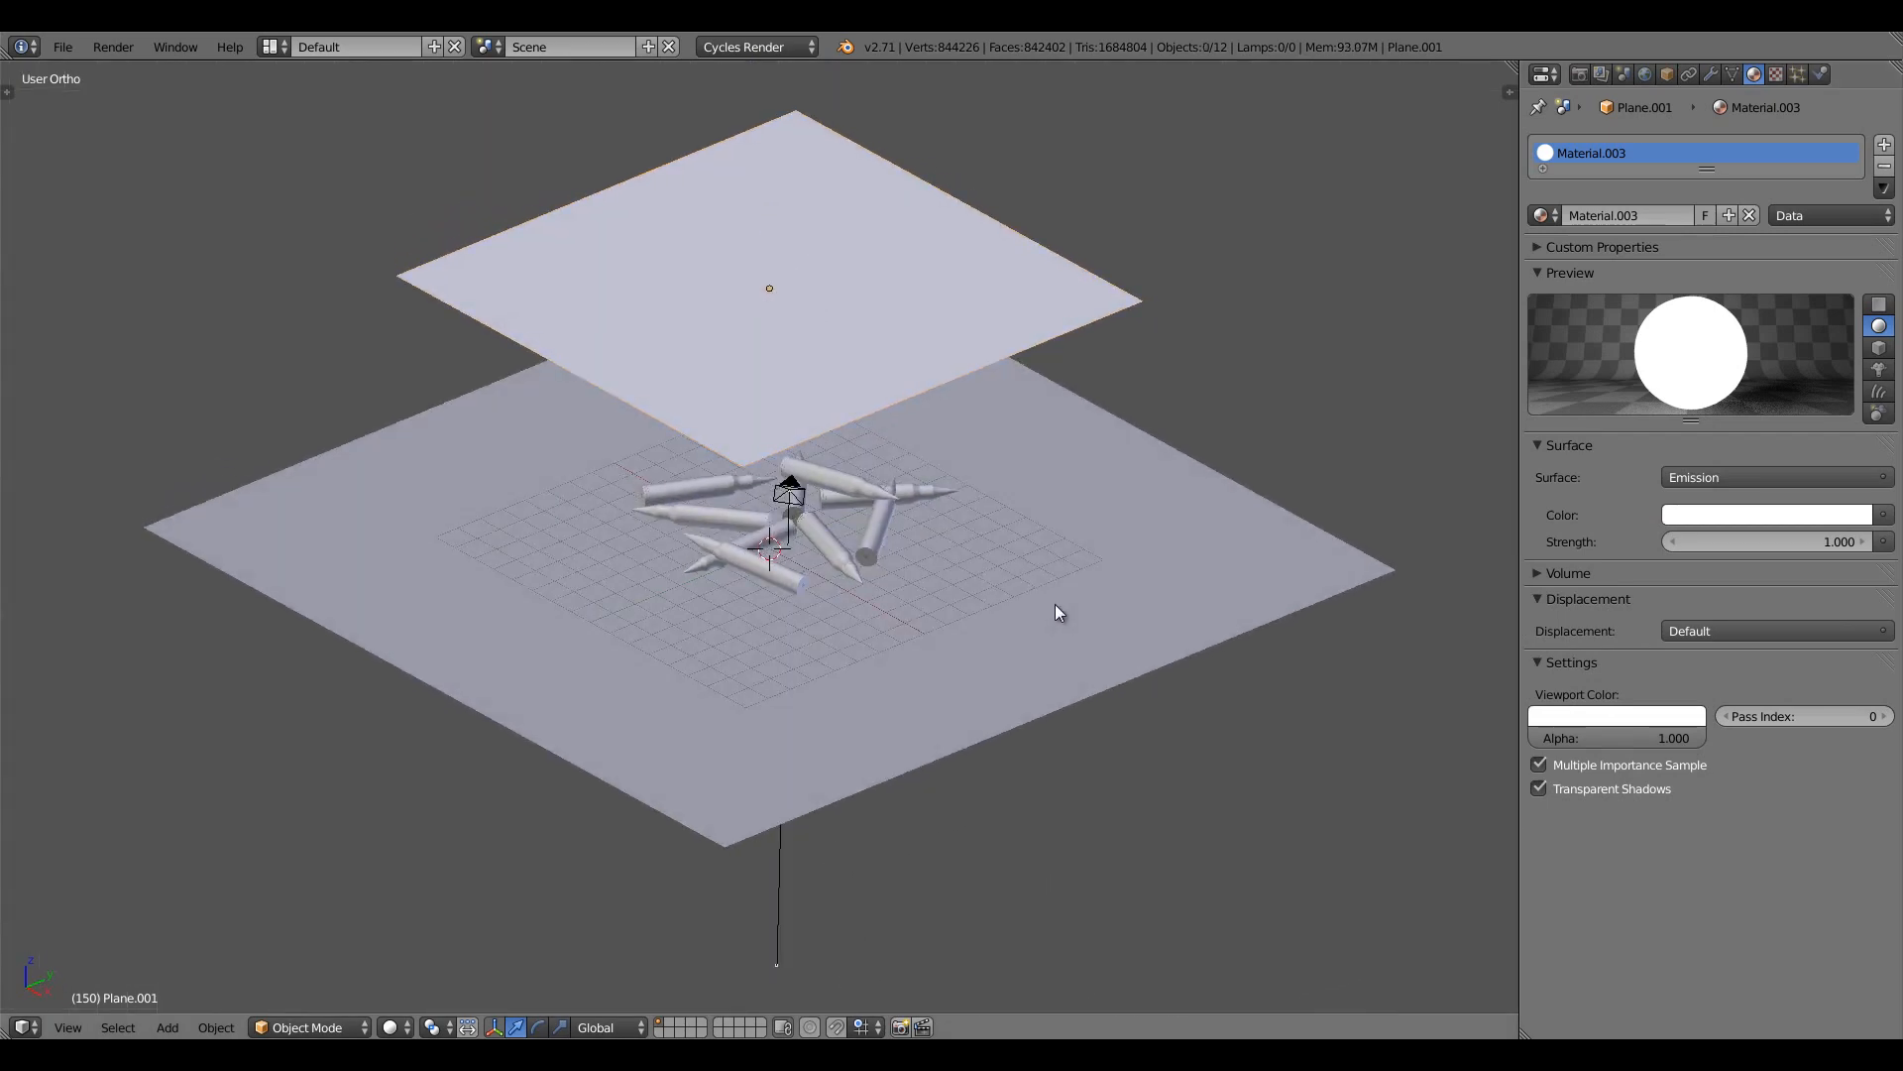
key("KP_0")
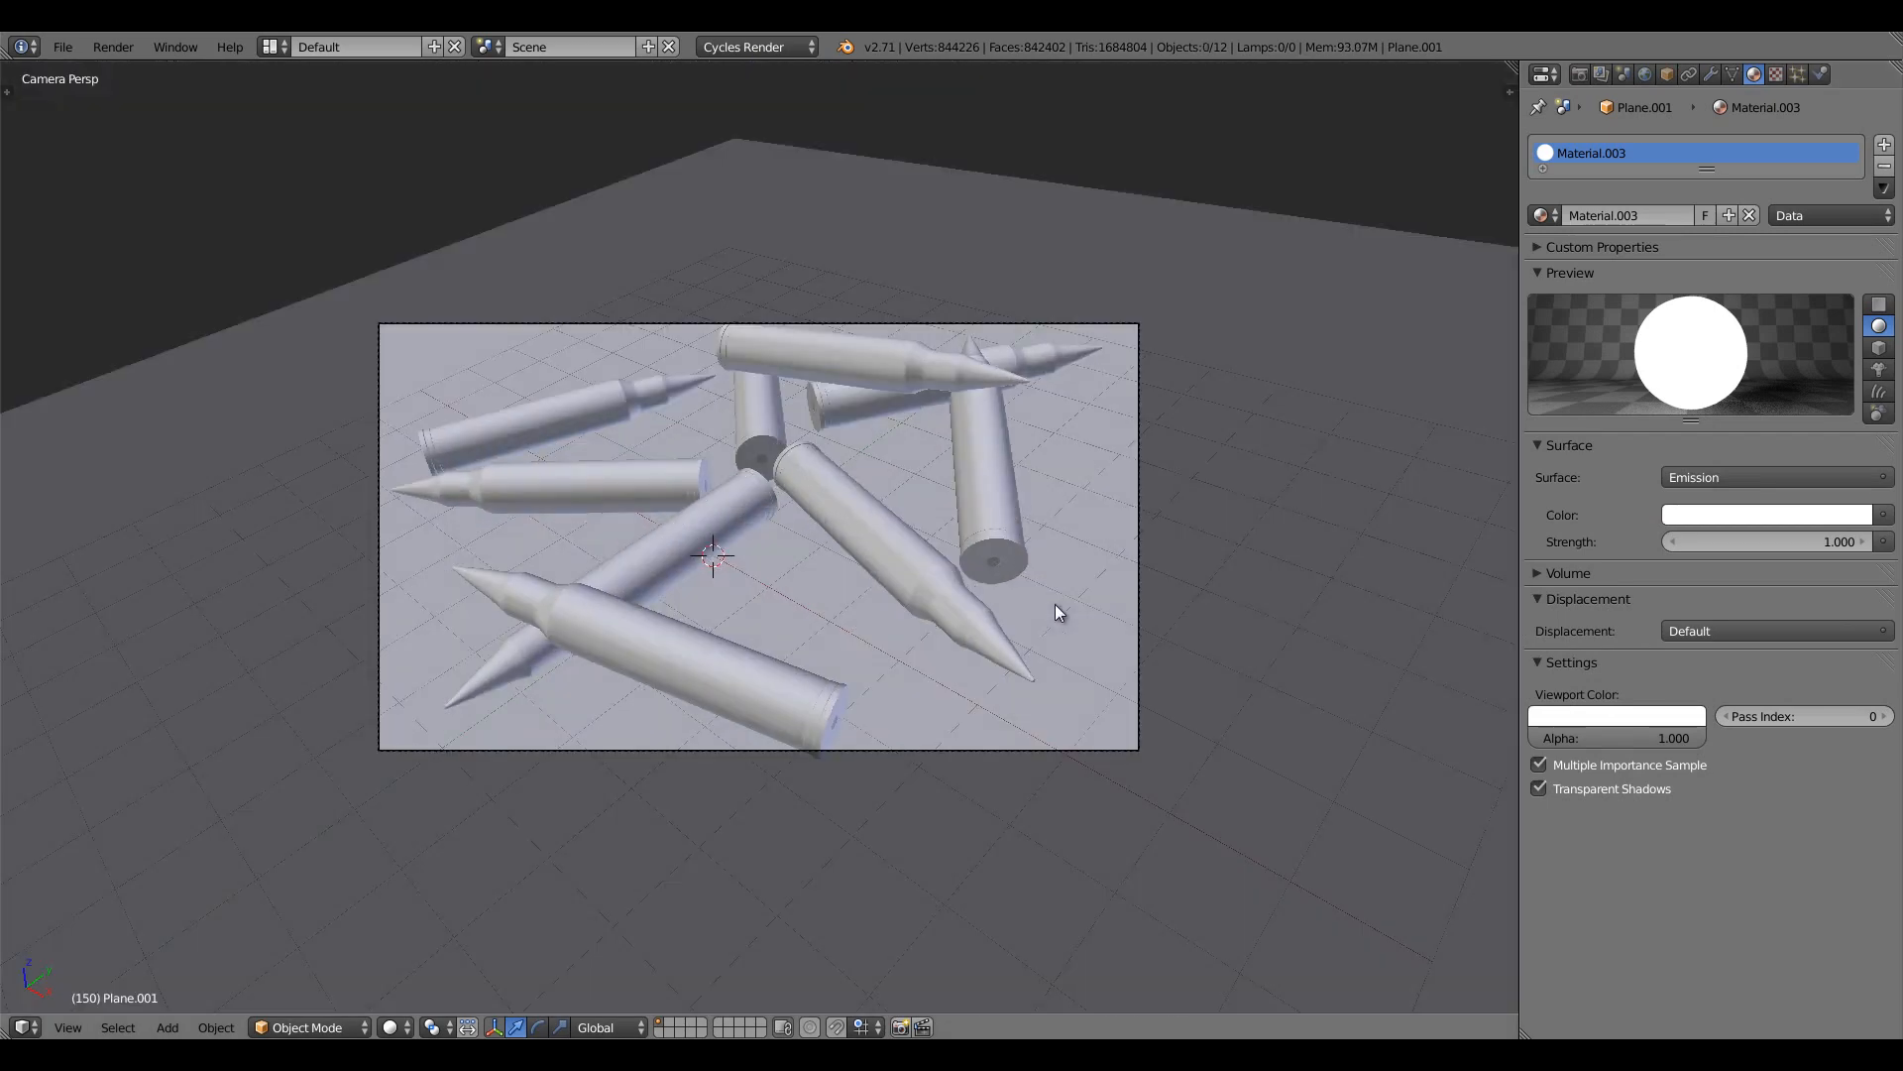
right_click(1137, 332)
left_click(1580, 74)
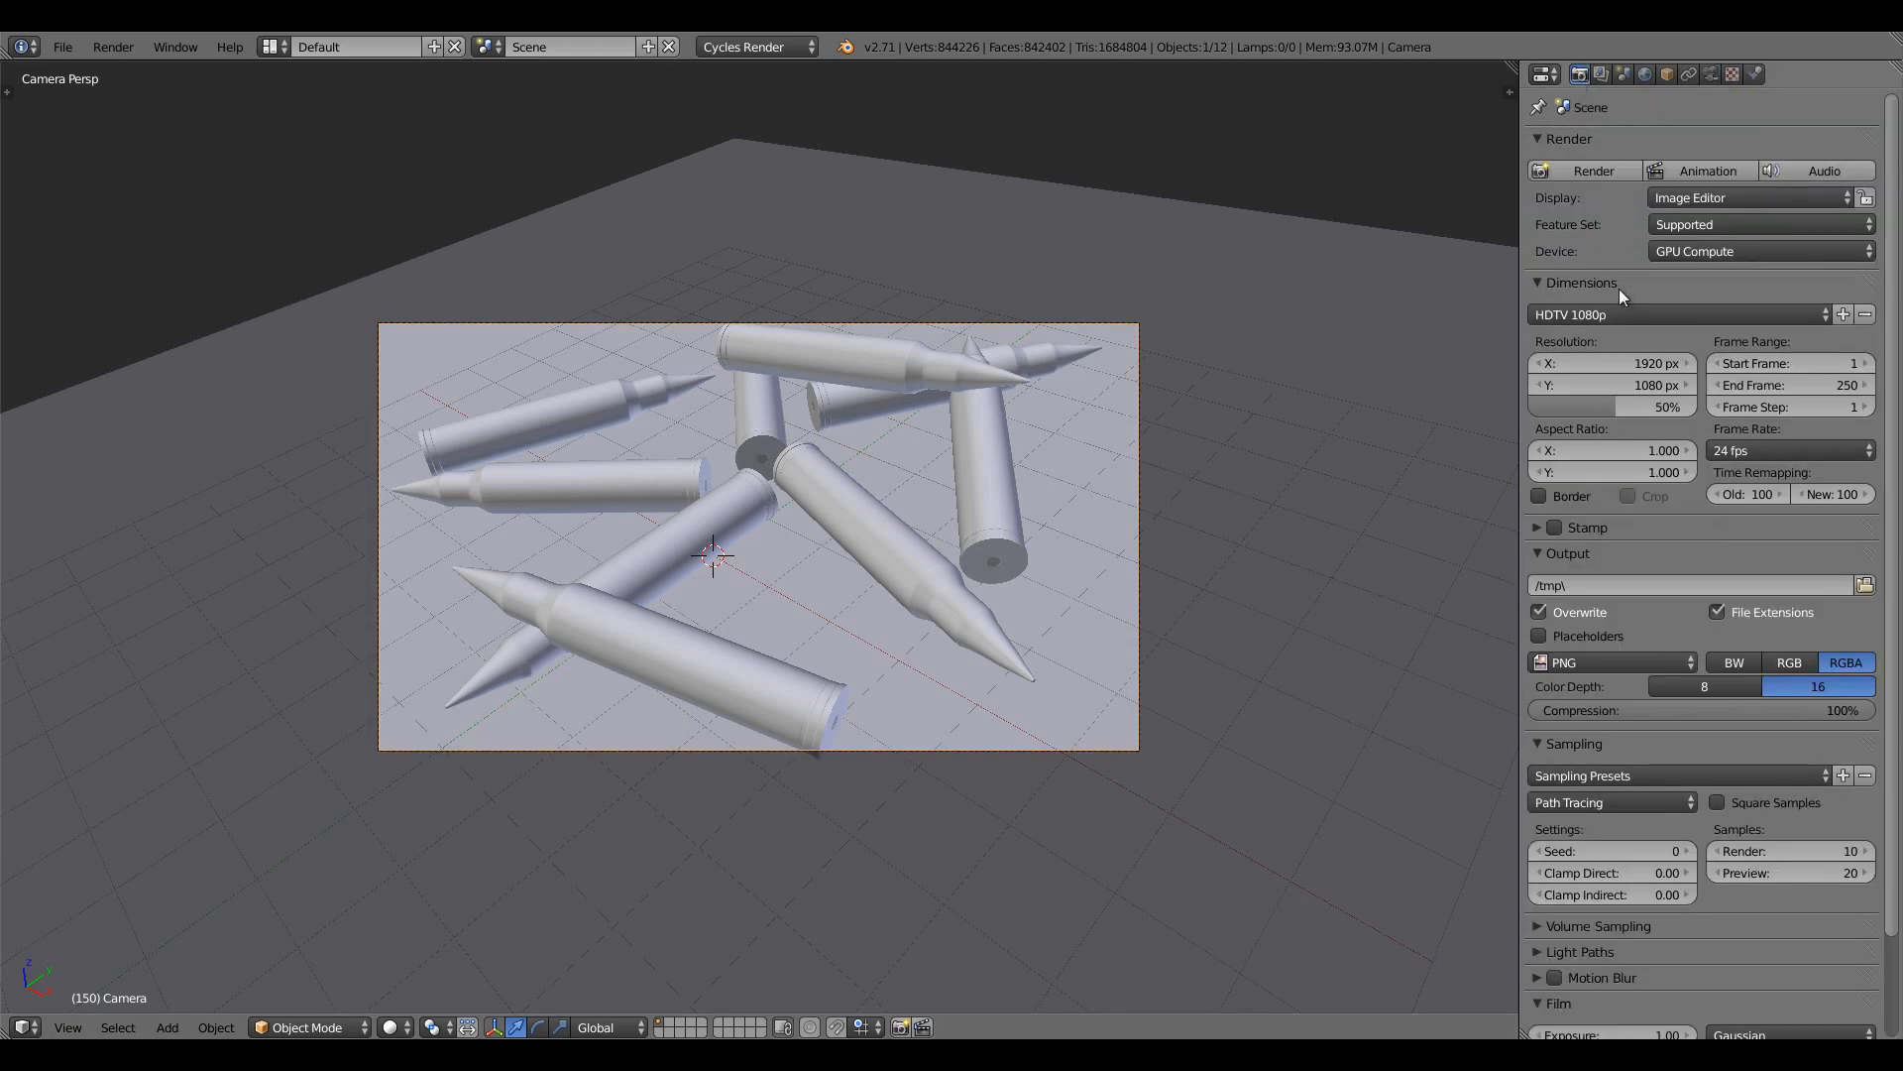
left_click_drag(1616, 407, 1860, 422)
left_click(1564, 498)
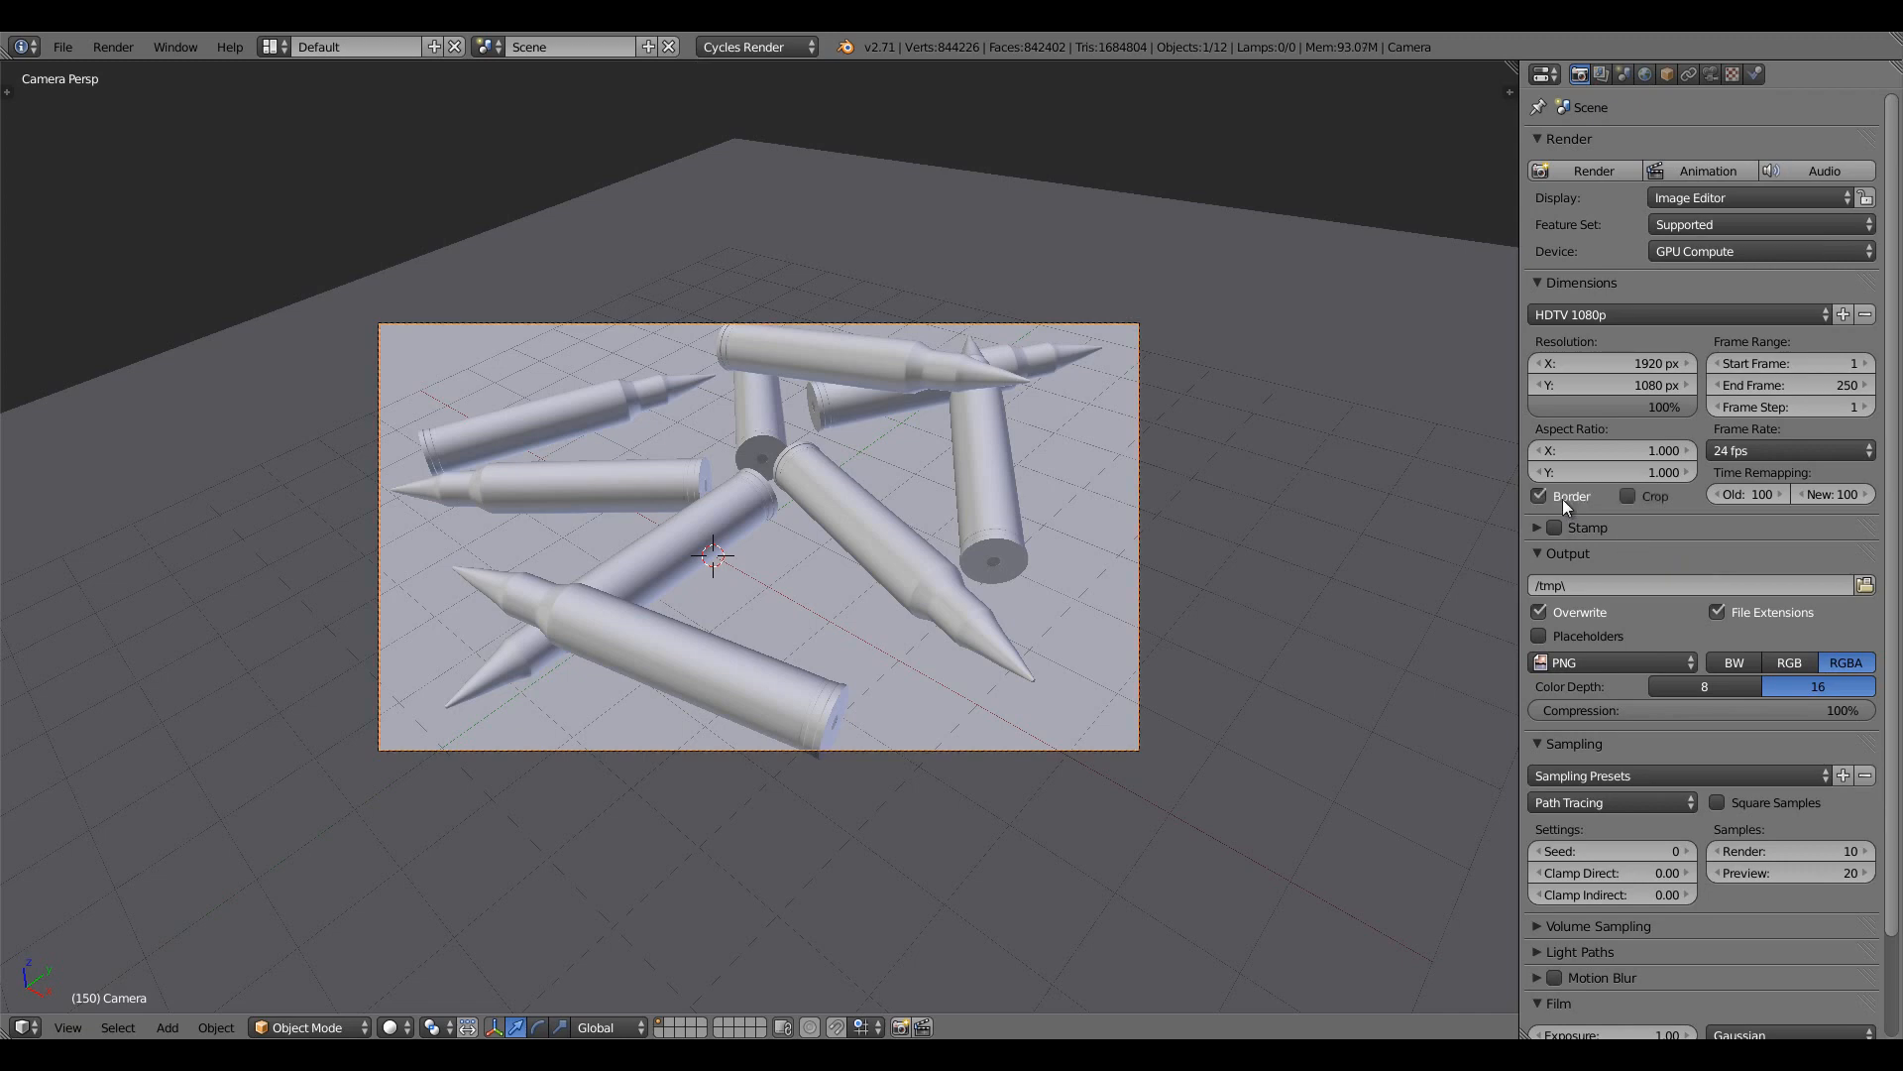
Set the sampling to 500 render samples and 50 preview samples
left_click(1794, 848)
type("500")
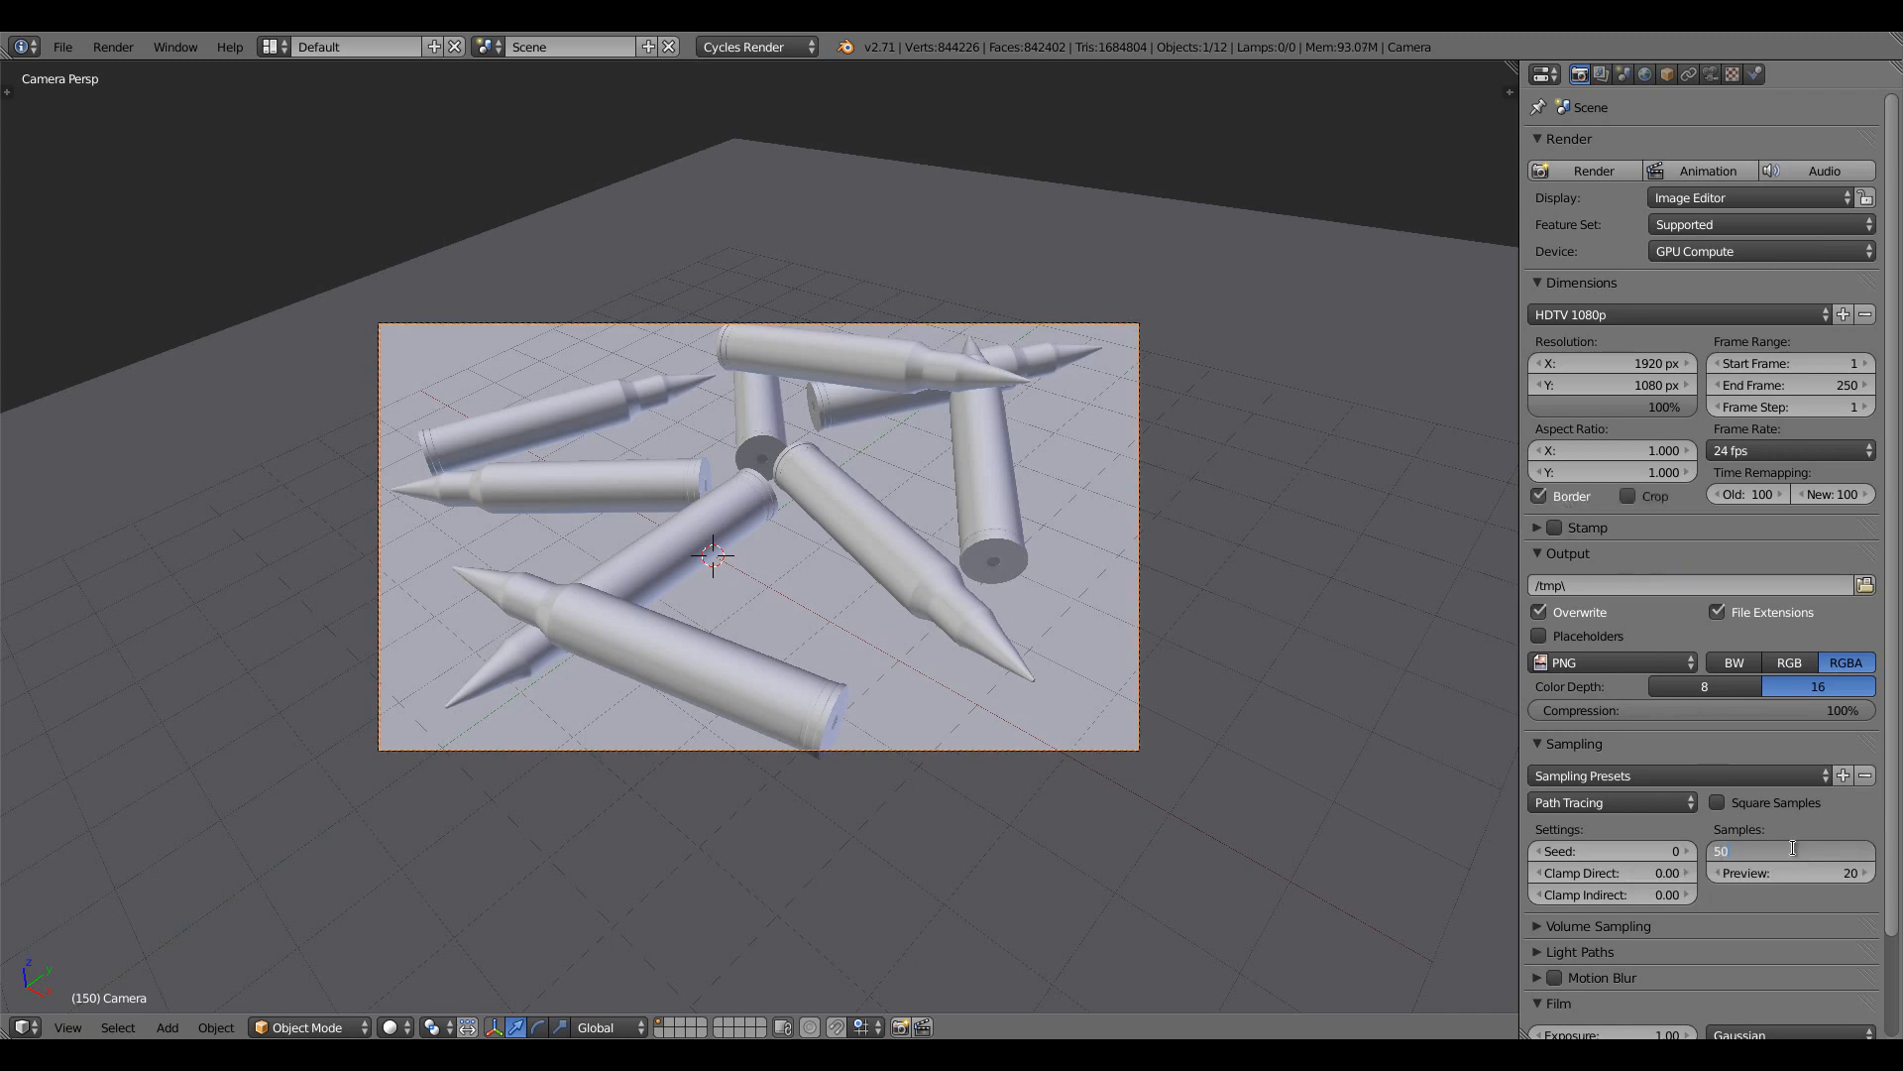
key("Return")
left_click(1796, 873)
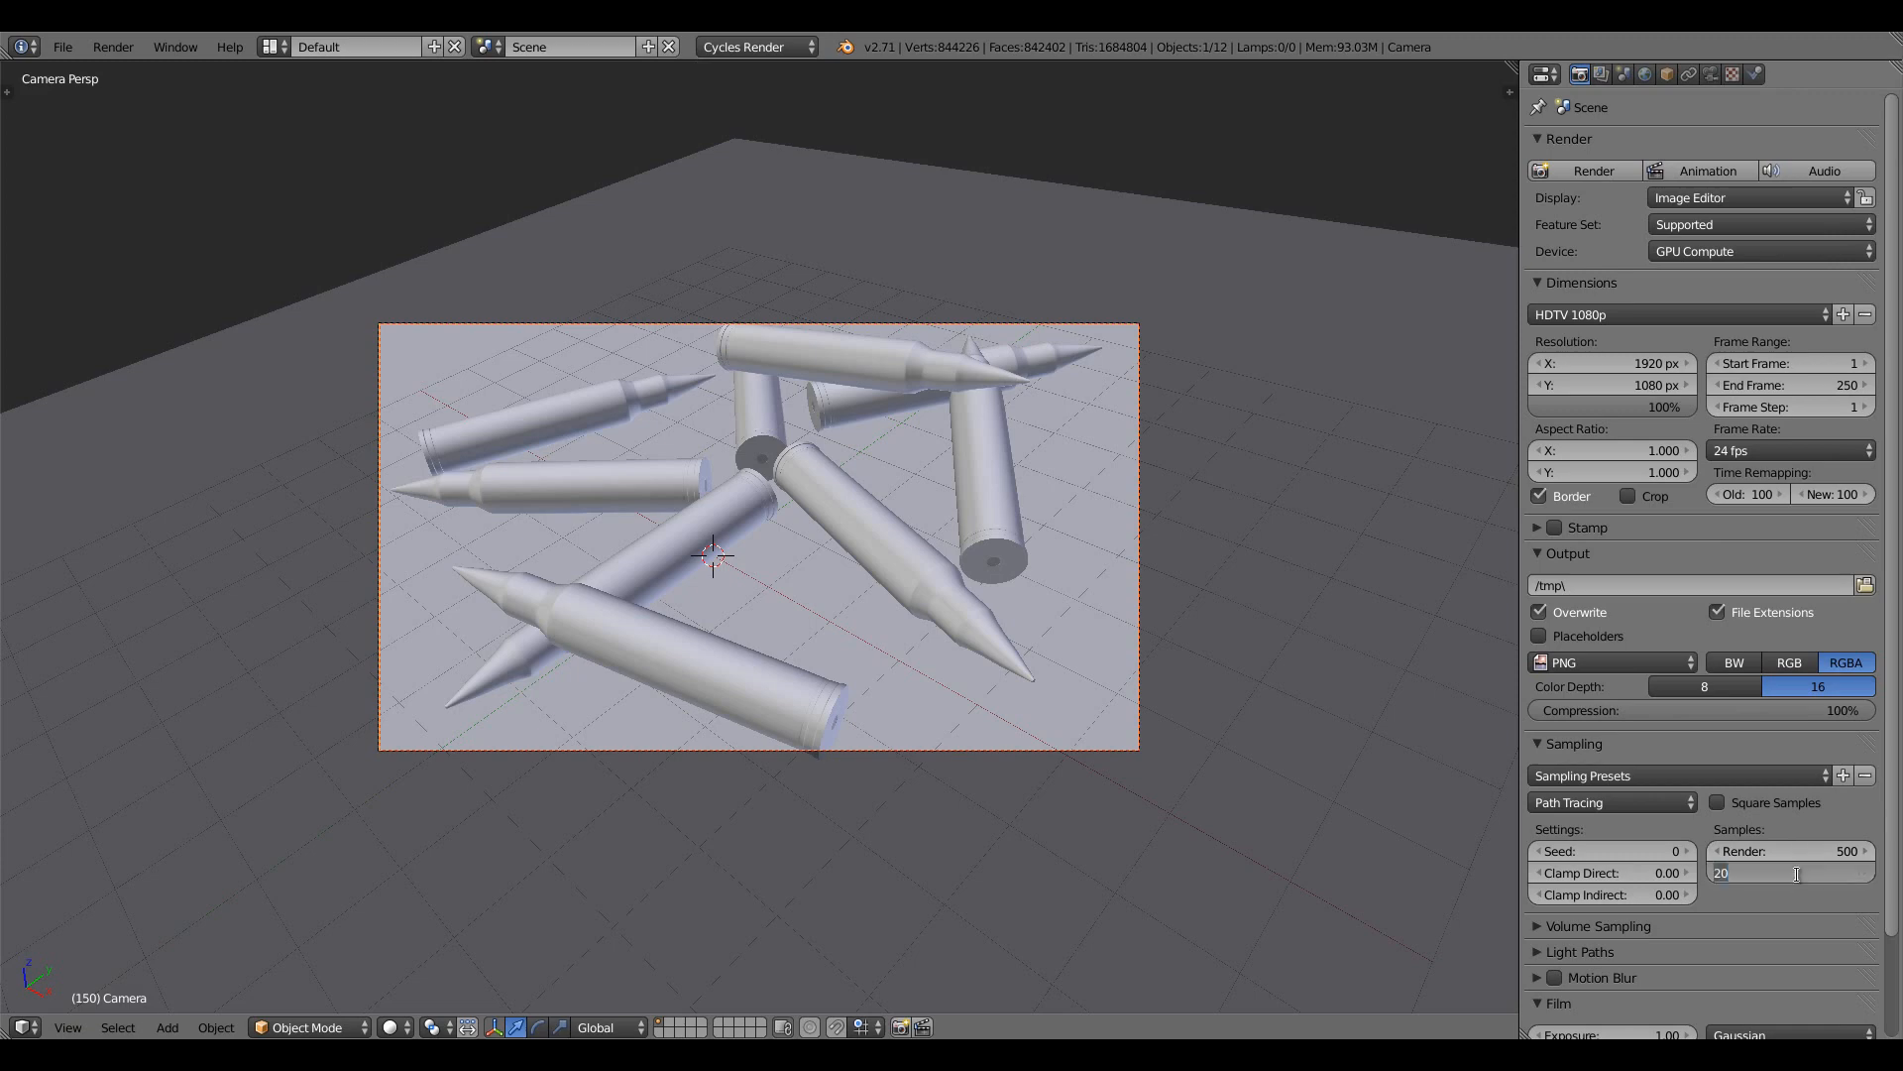
type("50")
key("Return")
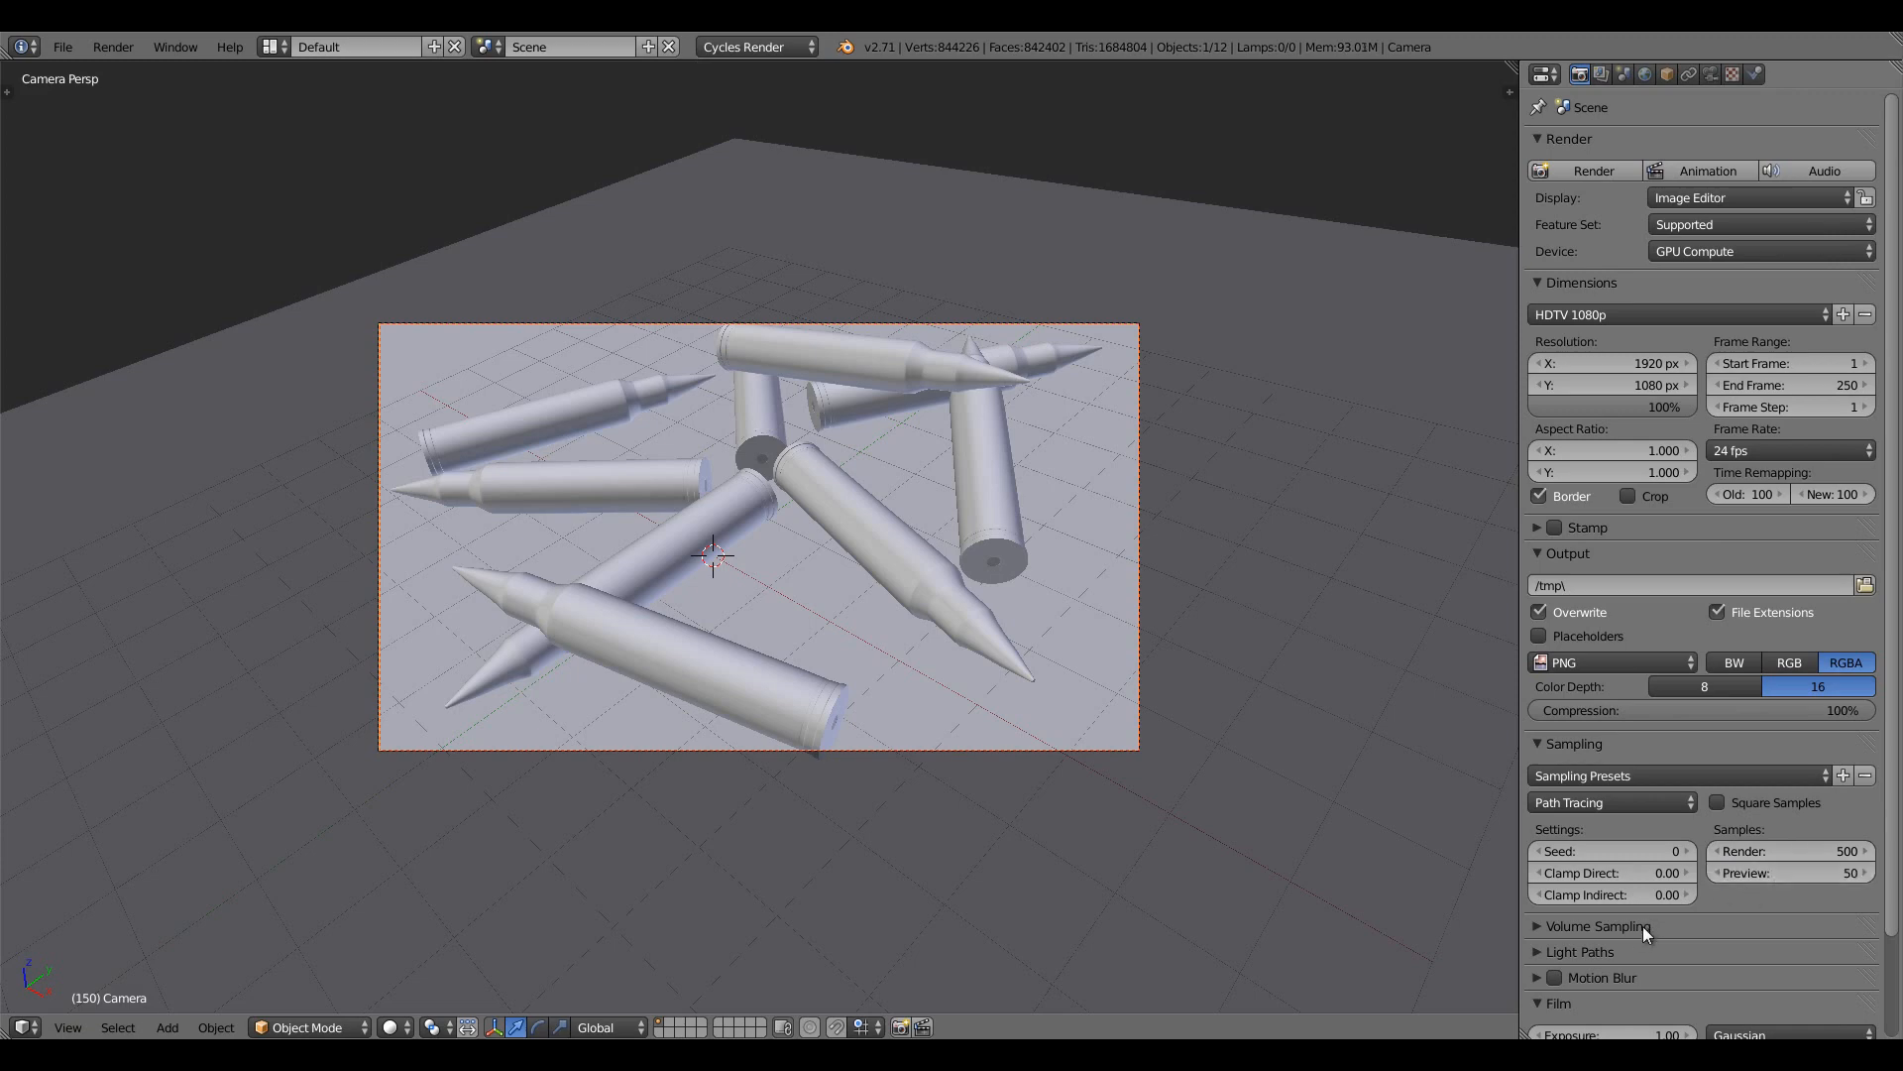
Apply the Full Global Illumination integrator preset to the light paths
left_click(1628, 950)
scroll(1627, 950, "down", 5)
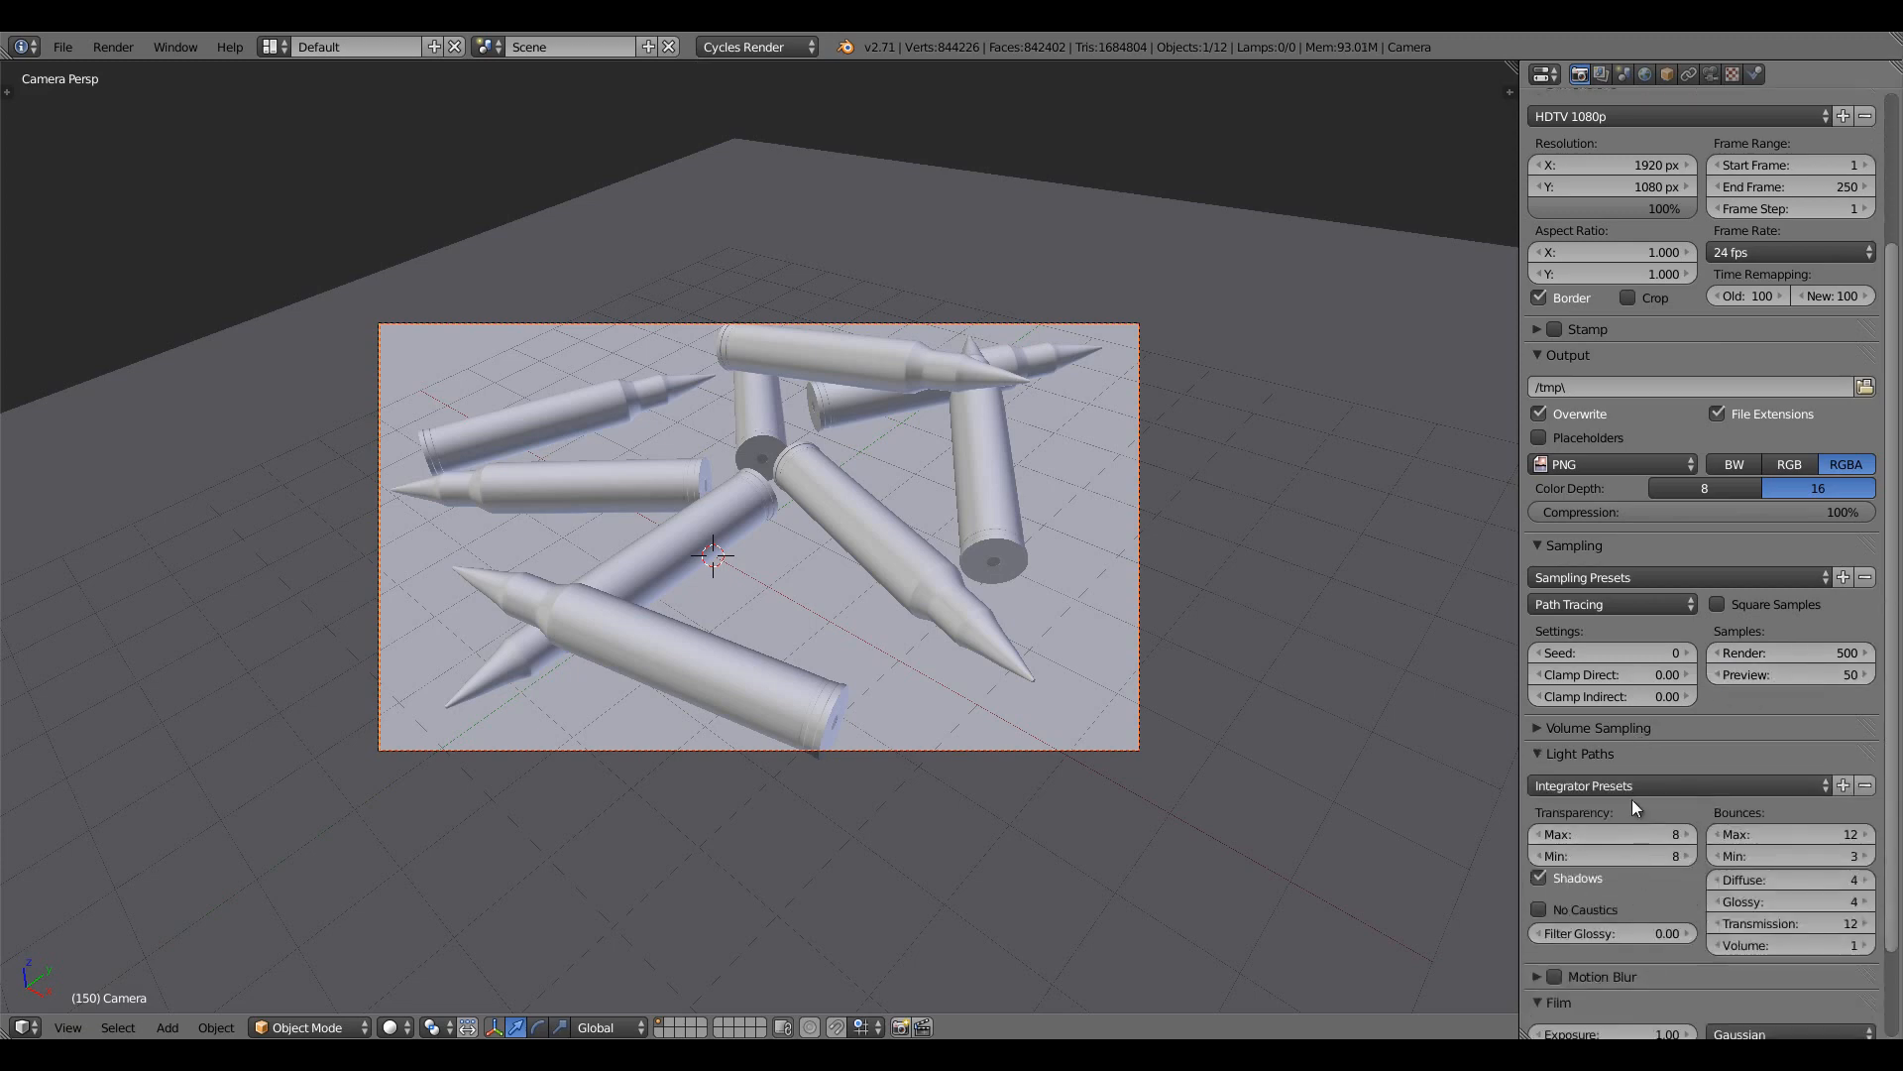
left_click(1632, 797)
left_click(1632, 819)
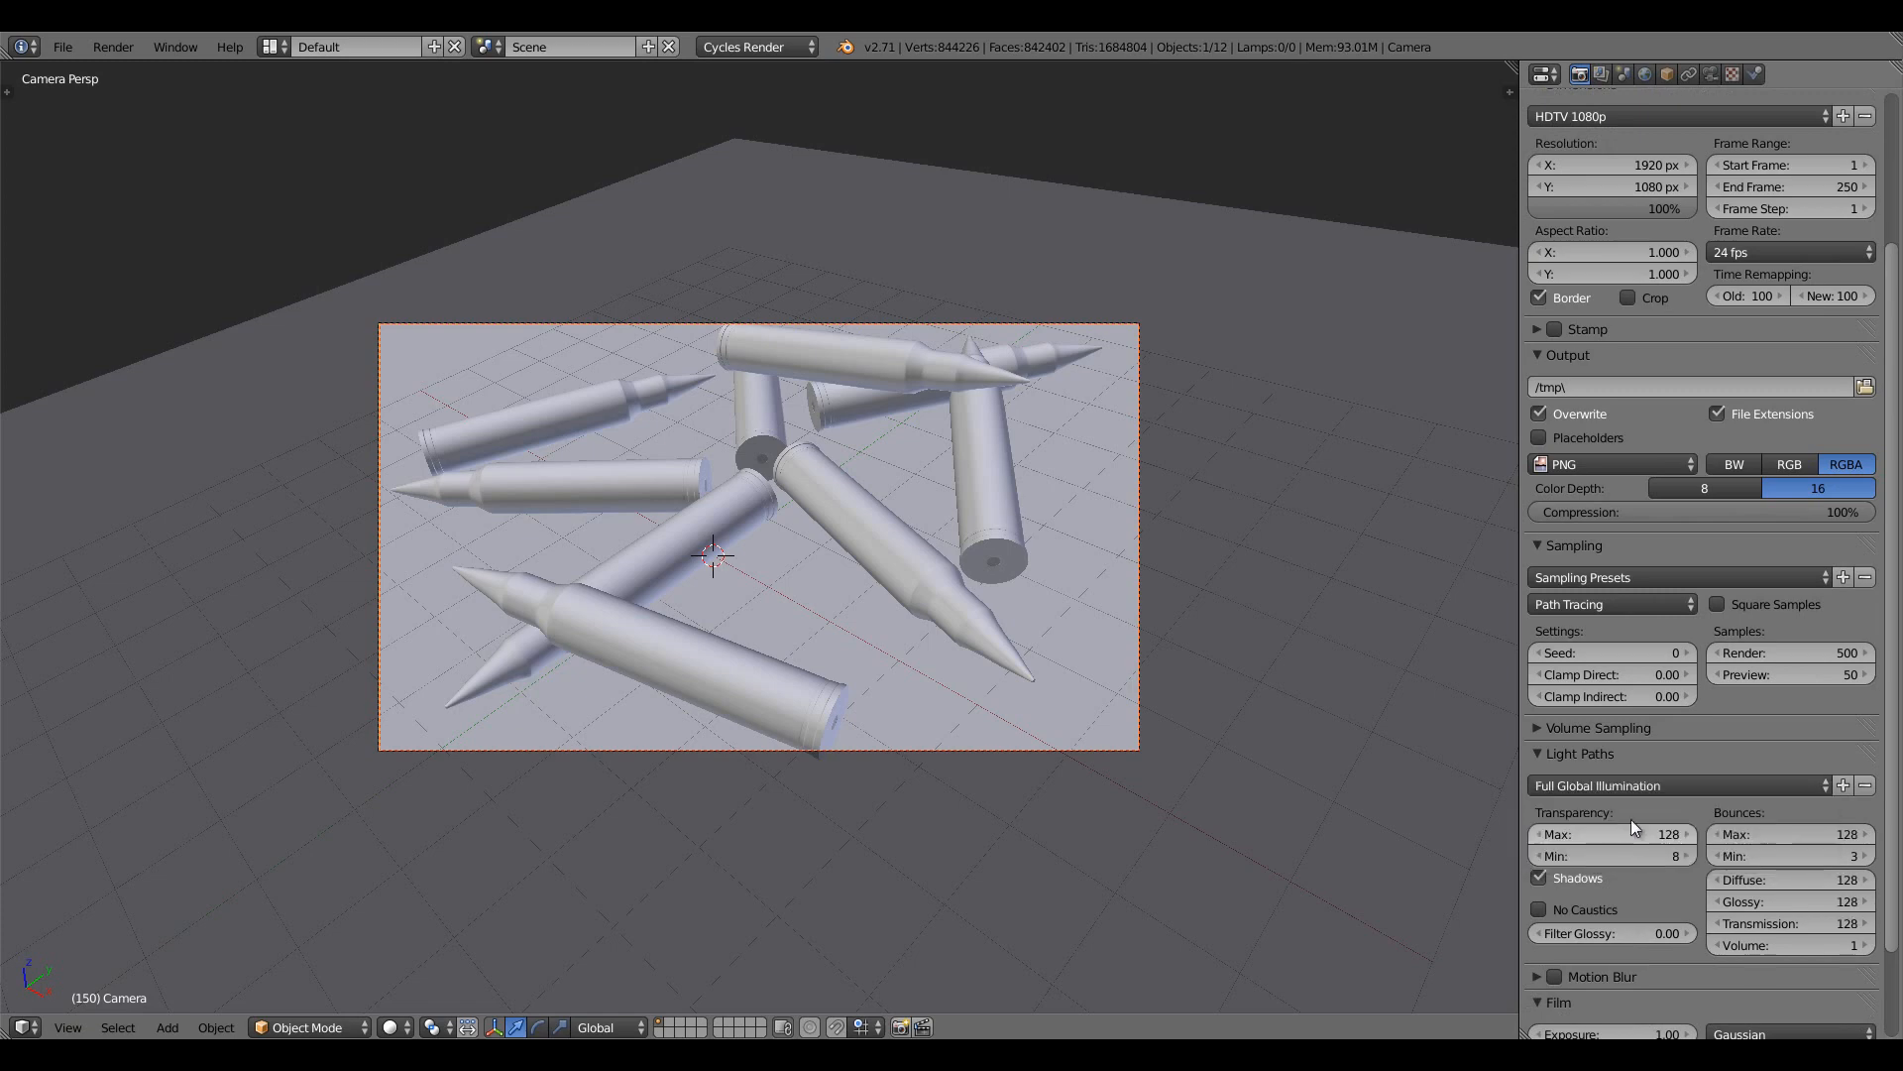
left_click(1628, 758)
scroll(1634, 764, "up", 5)
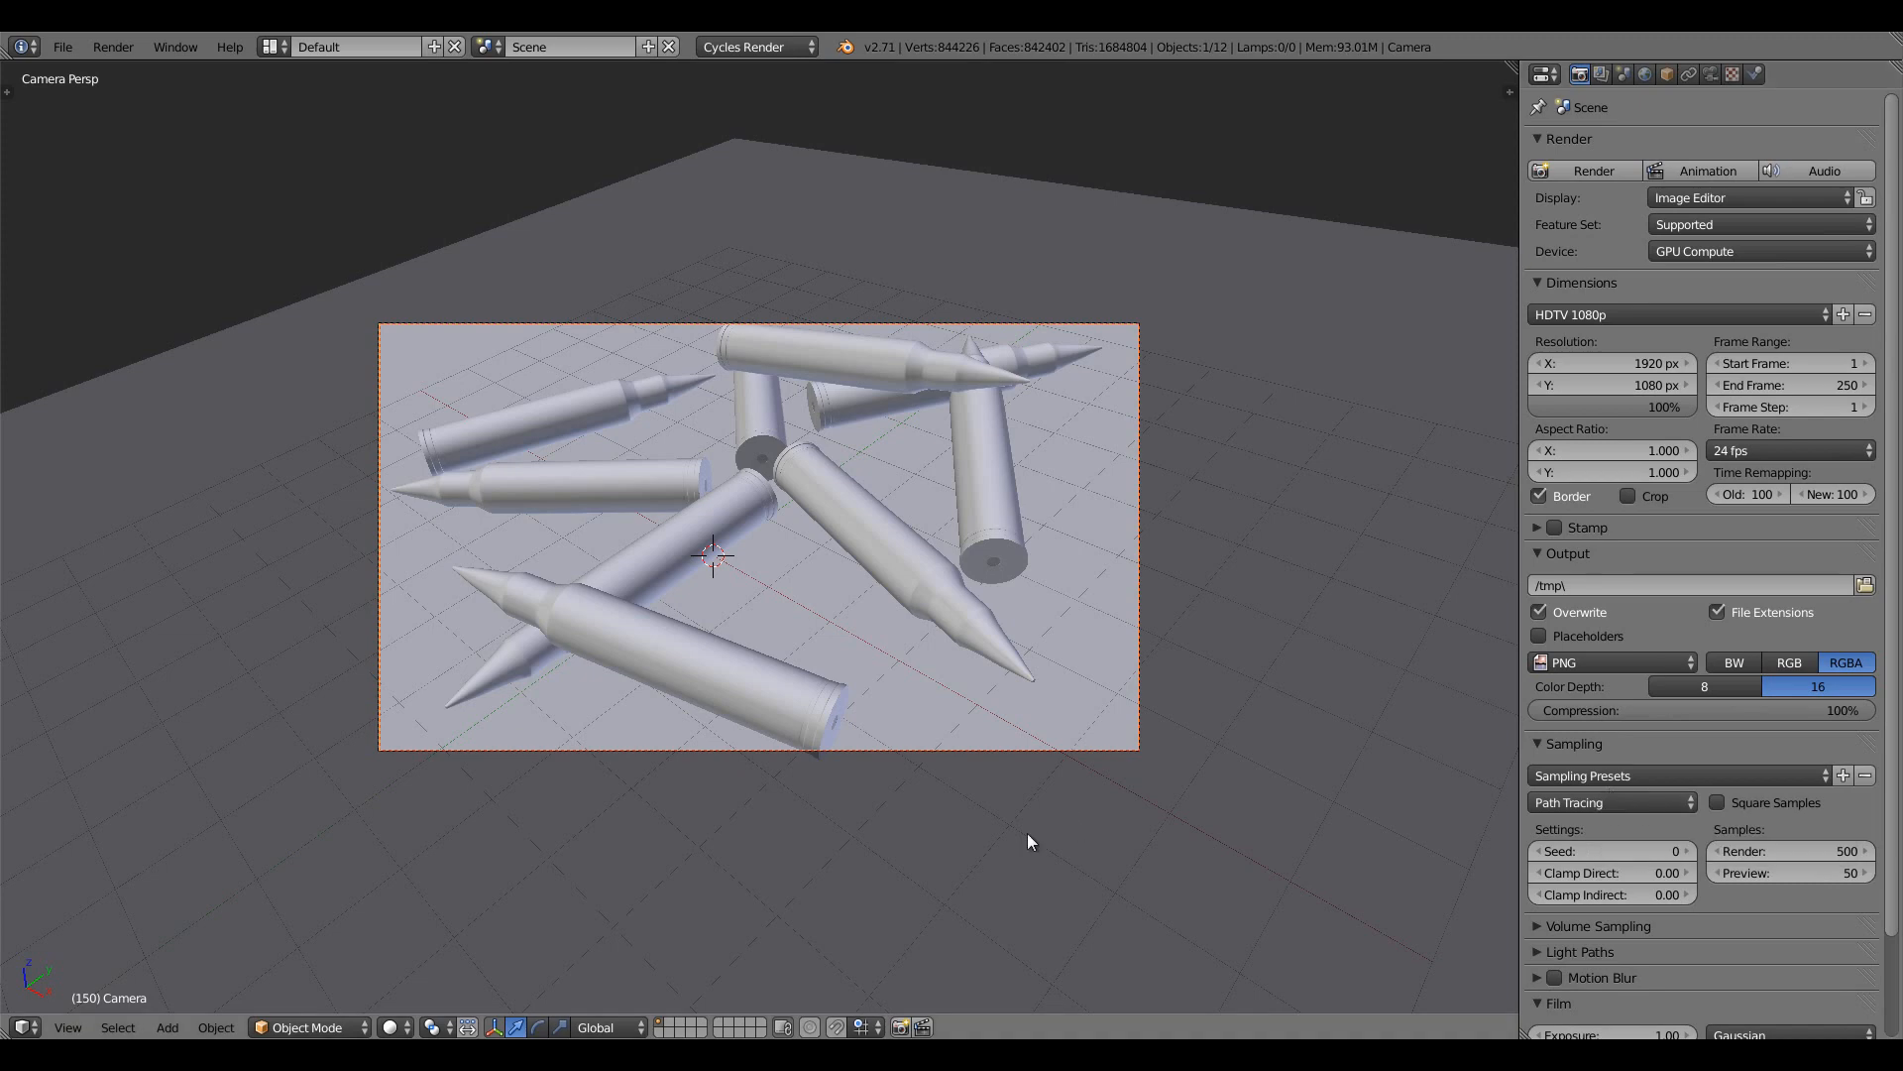
Preview the camera view in Rendered shading to check the bullets' lighting and reflections, then return to solid shading
scroll(455, 900, "up", 3)
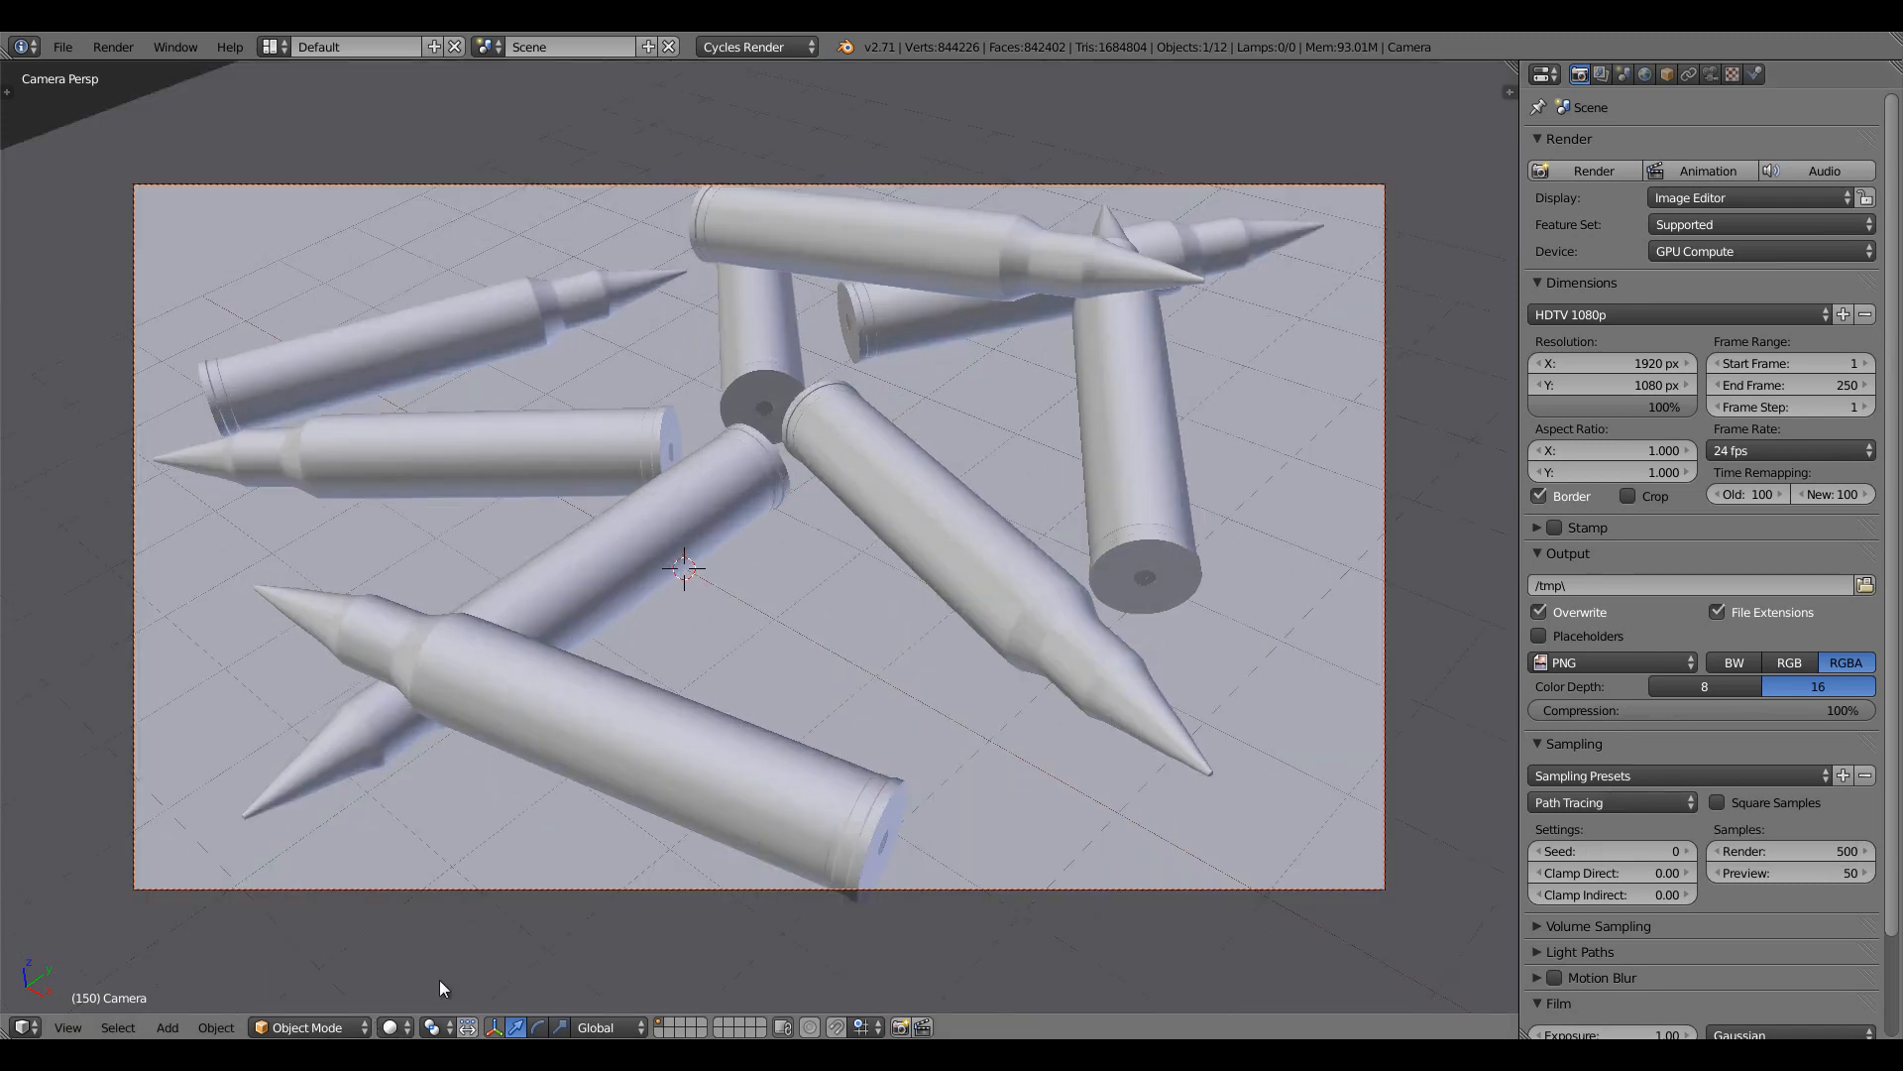
left_click(394, 1028)
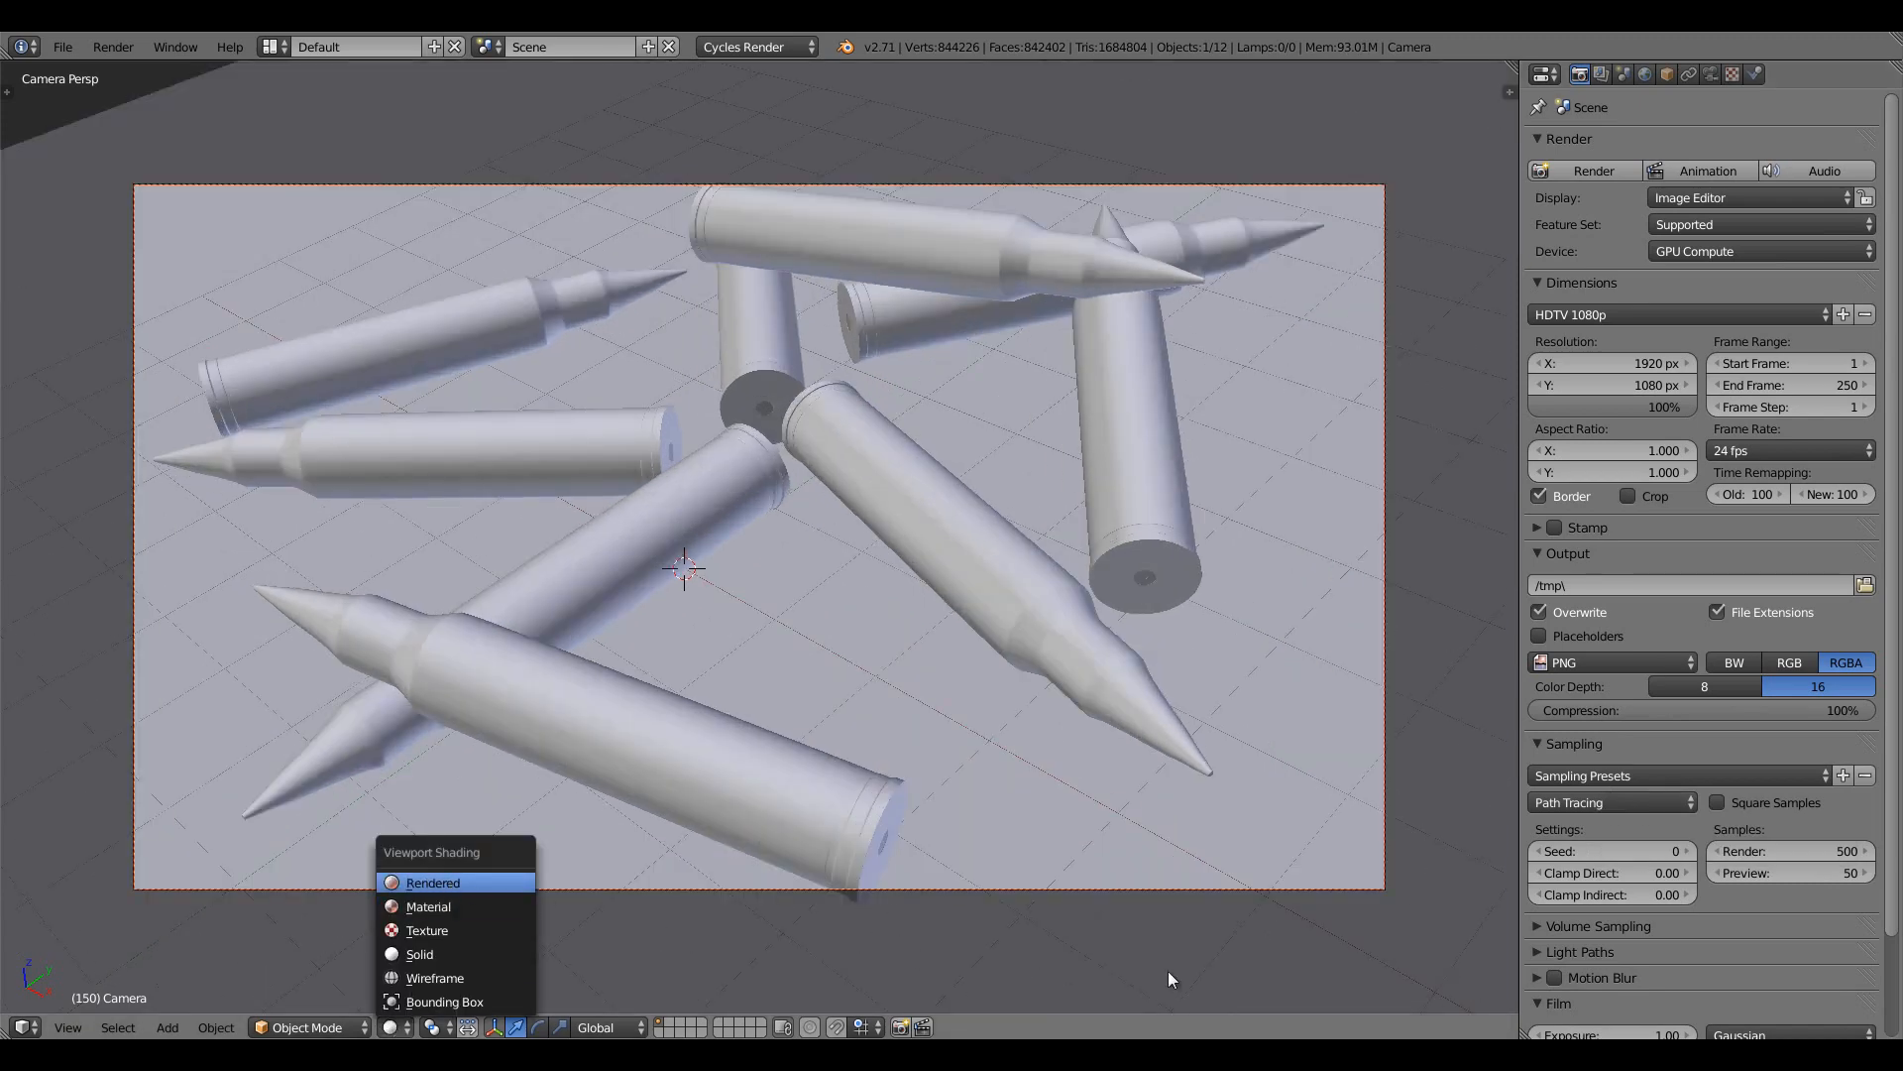
key("Return")
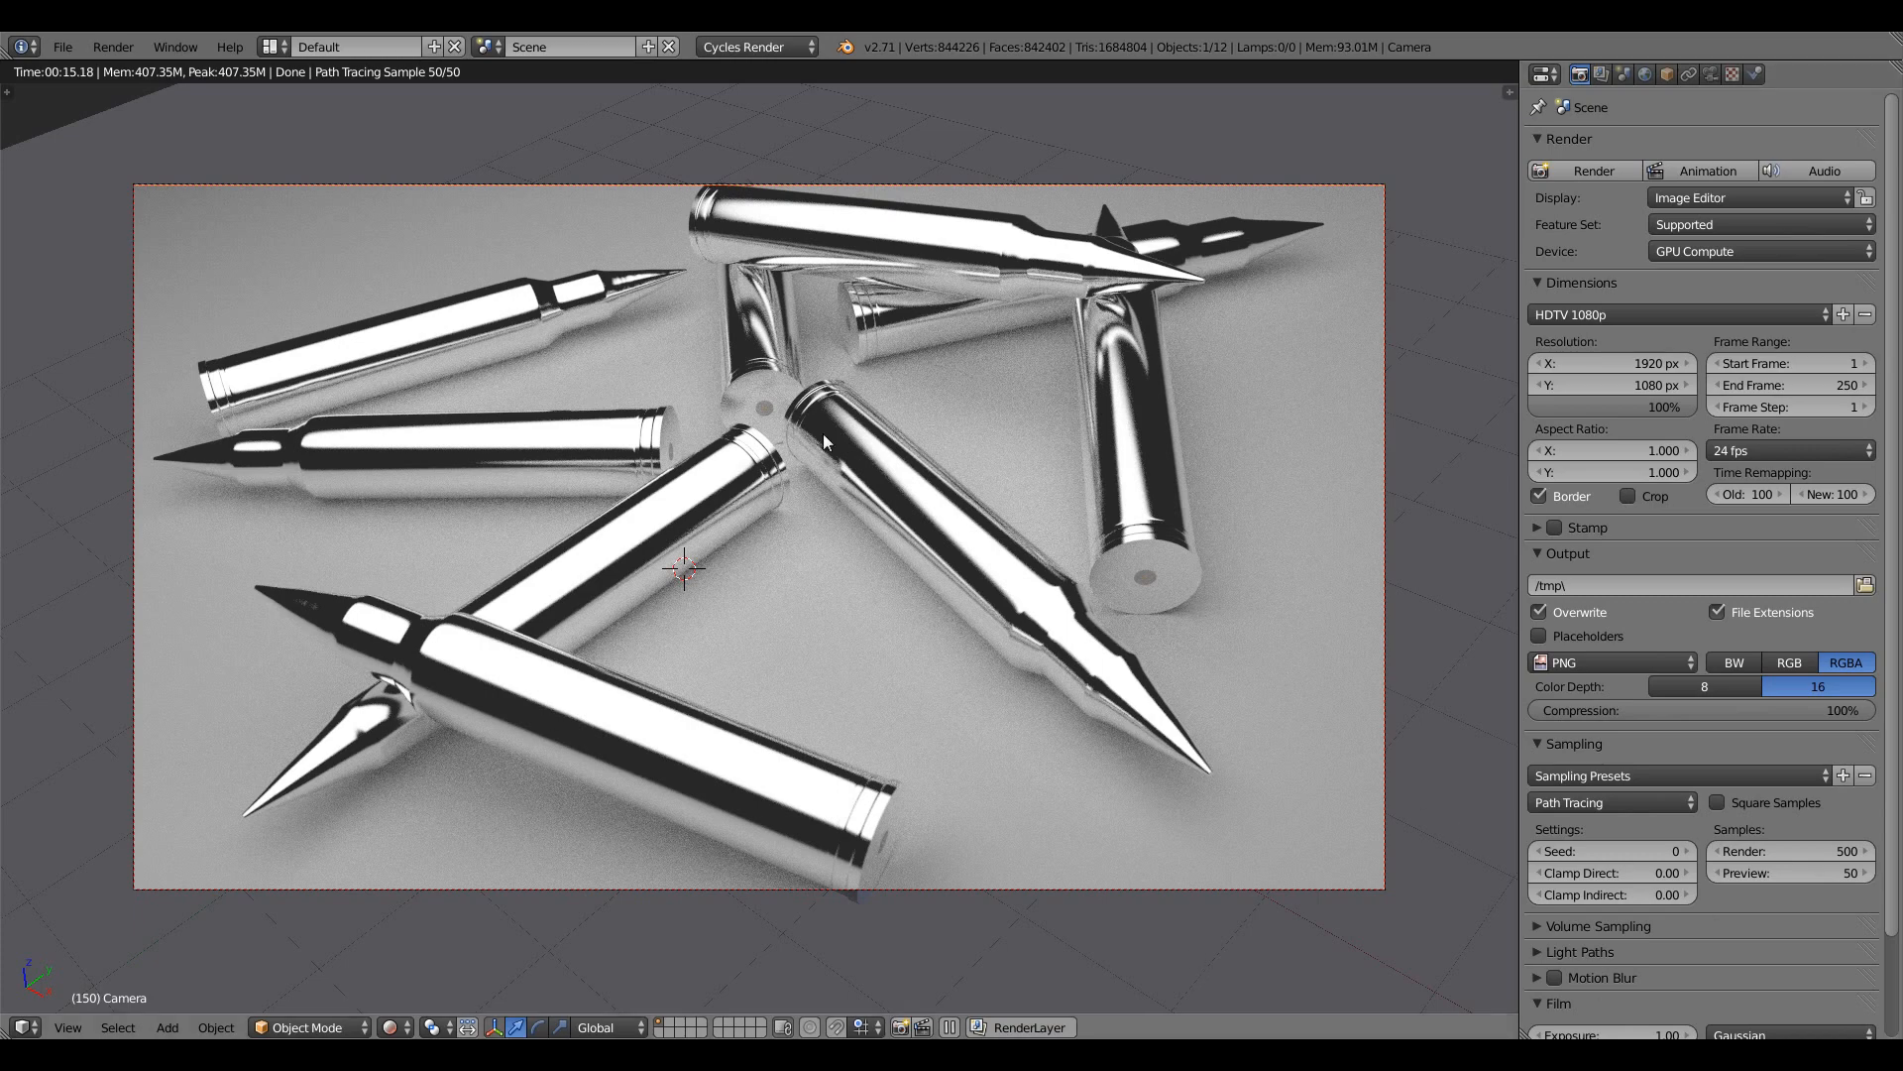
key("z")
key("z")
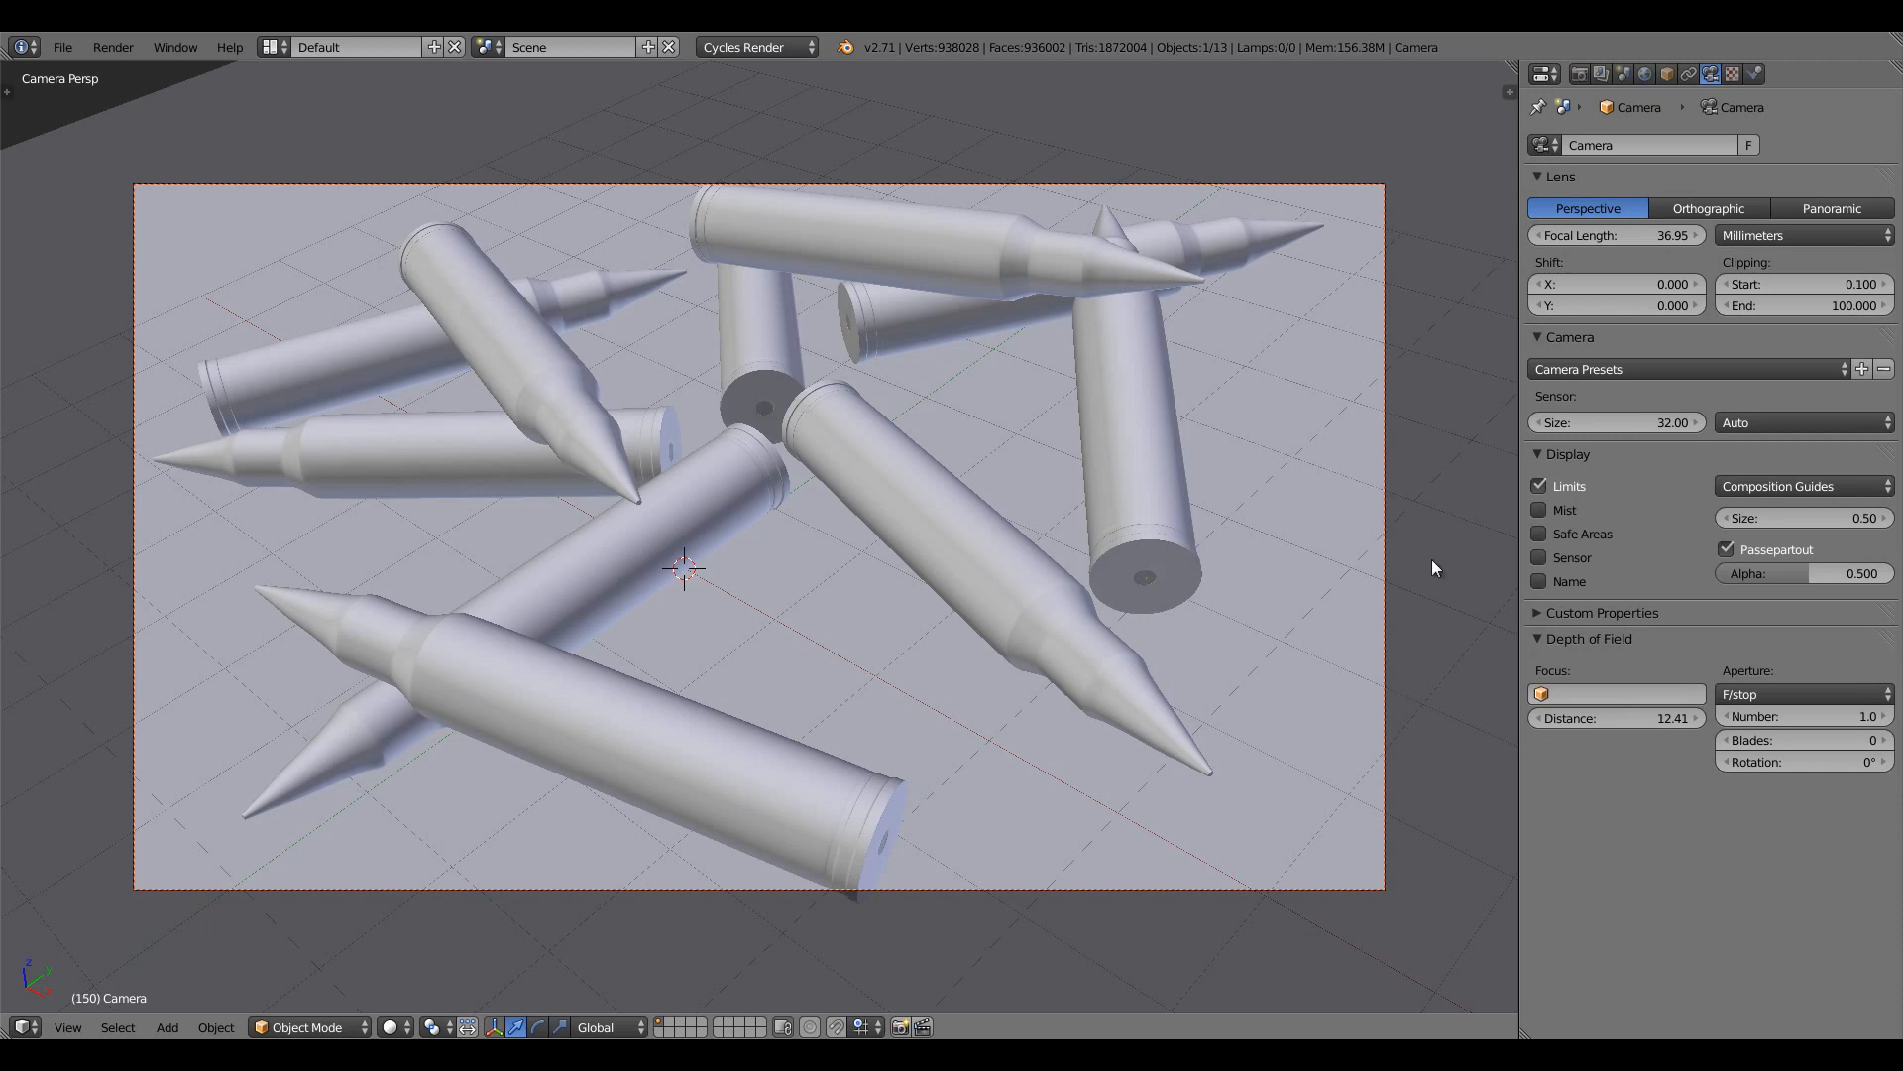
Try an aperture f-stop of 0.2 on the camera and preview the depth of field in Rendered shading, then return to solid shading
left_click(1805, 716)
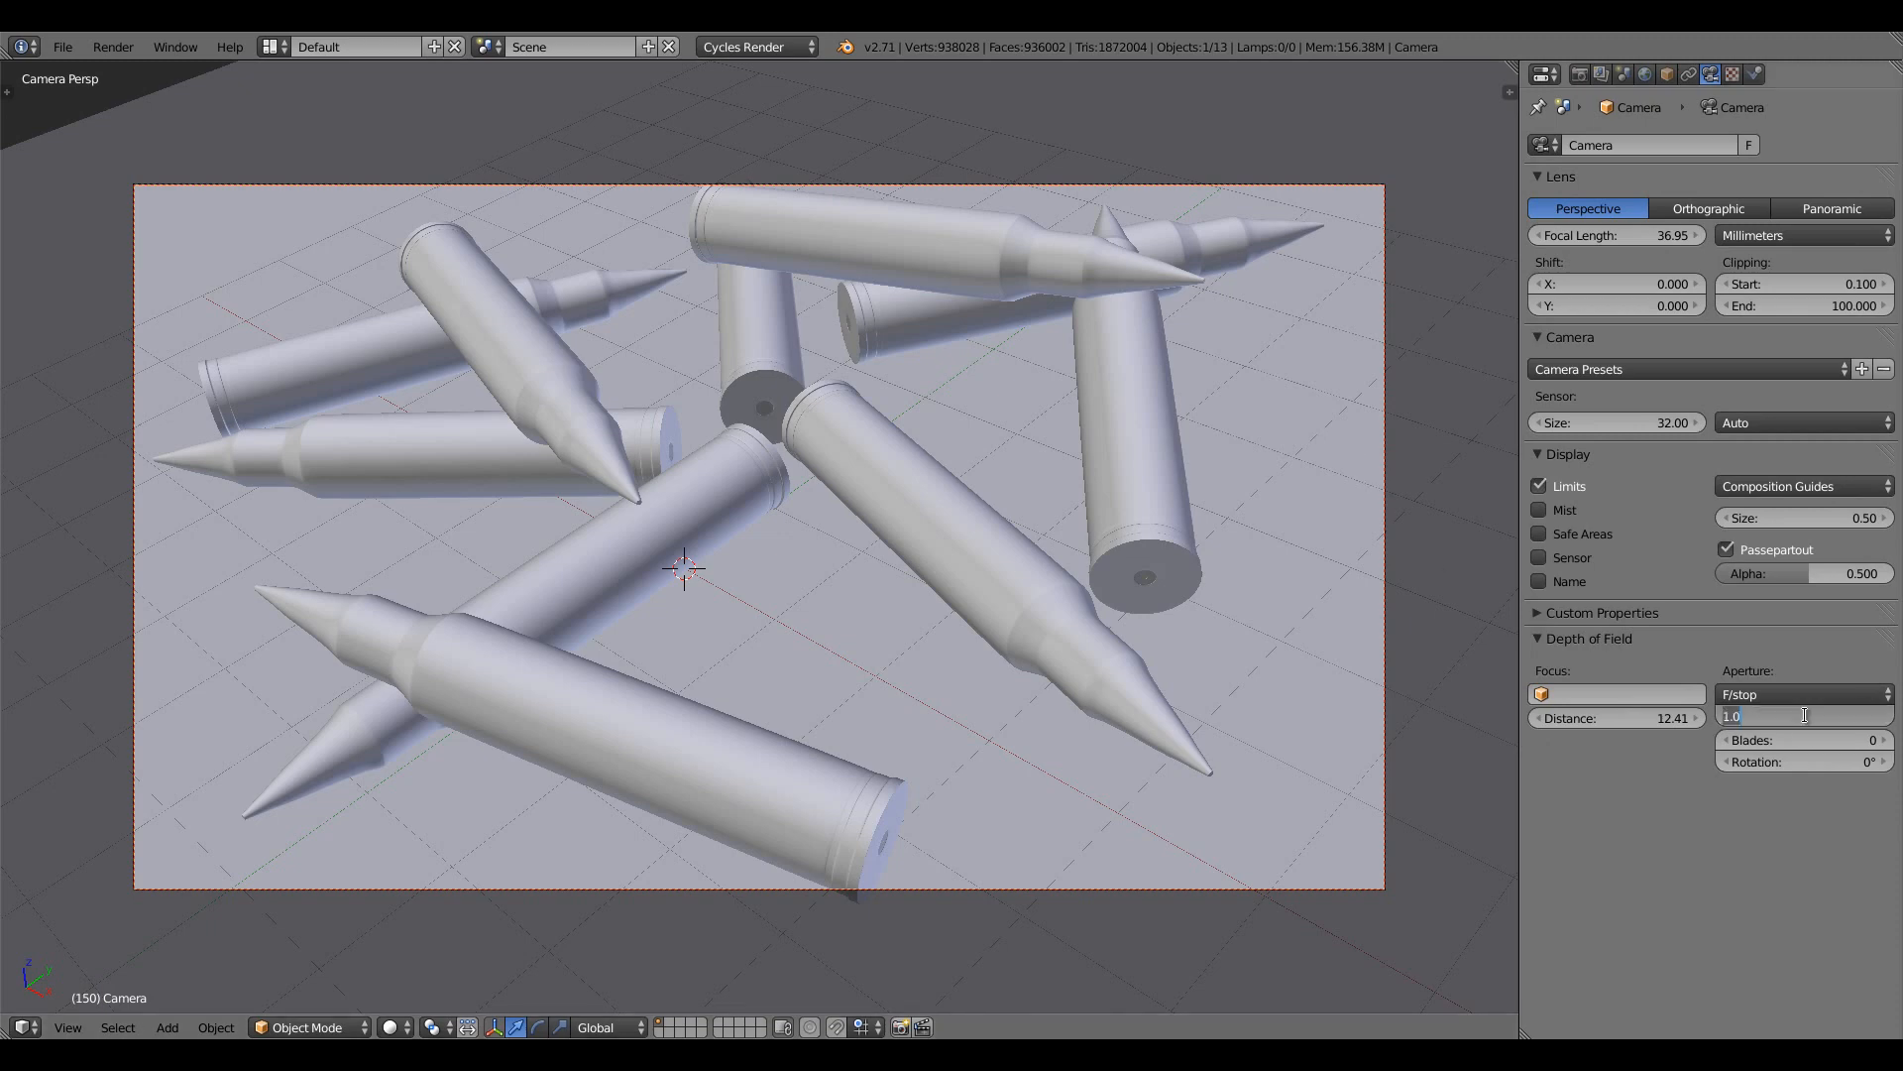
type("0.2")
key("Return")
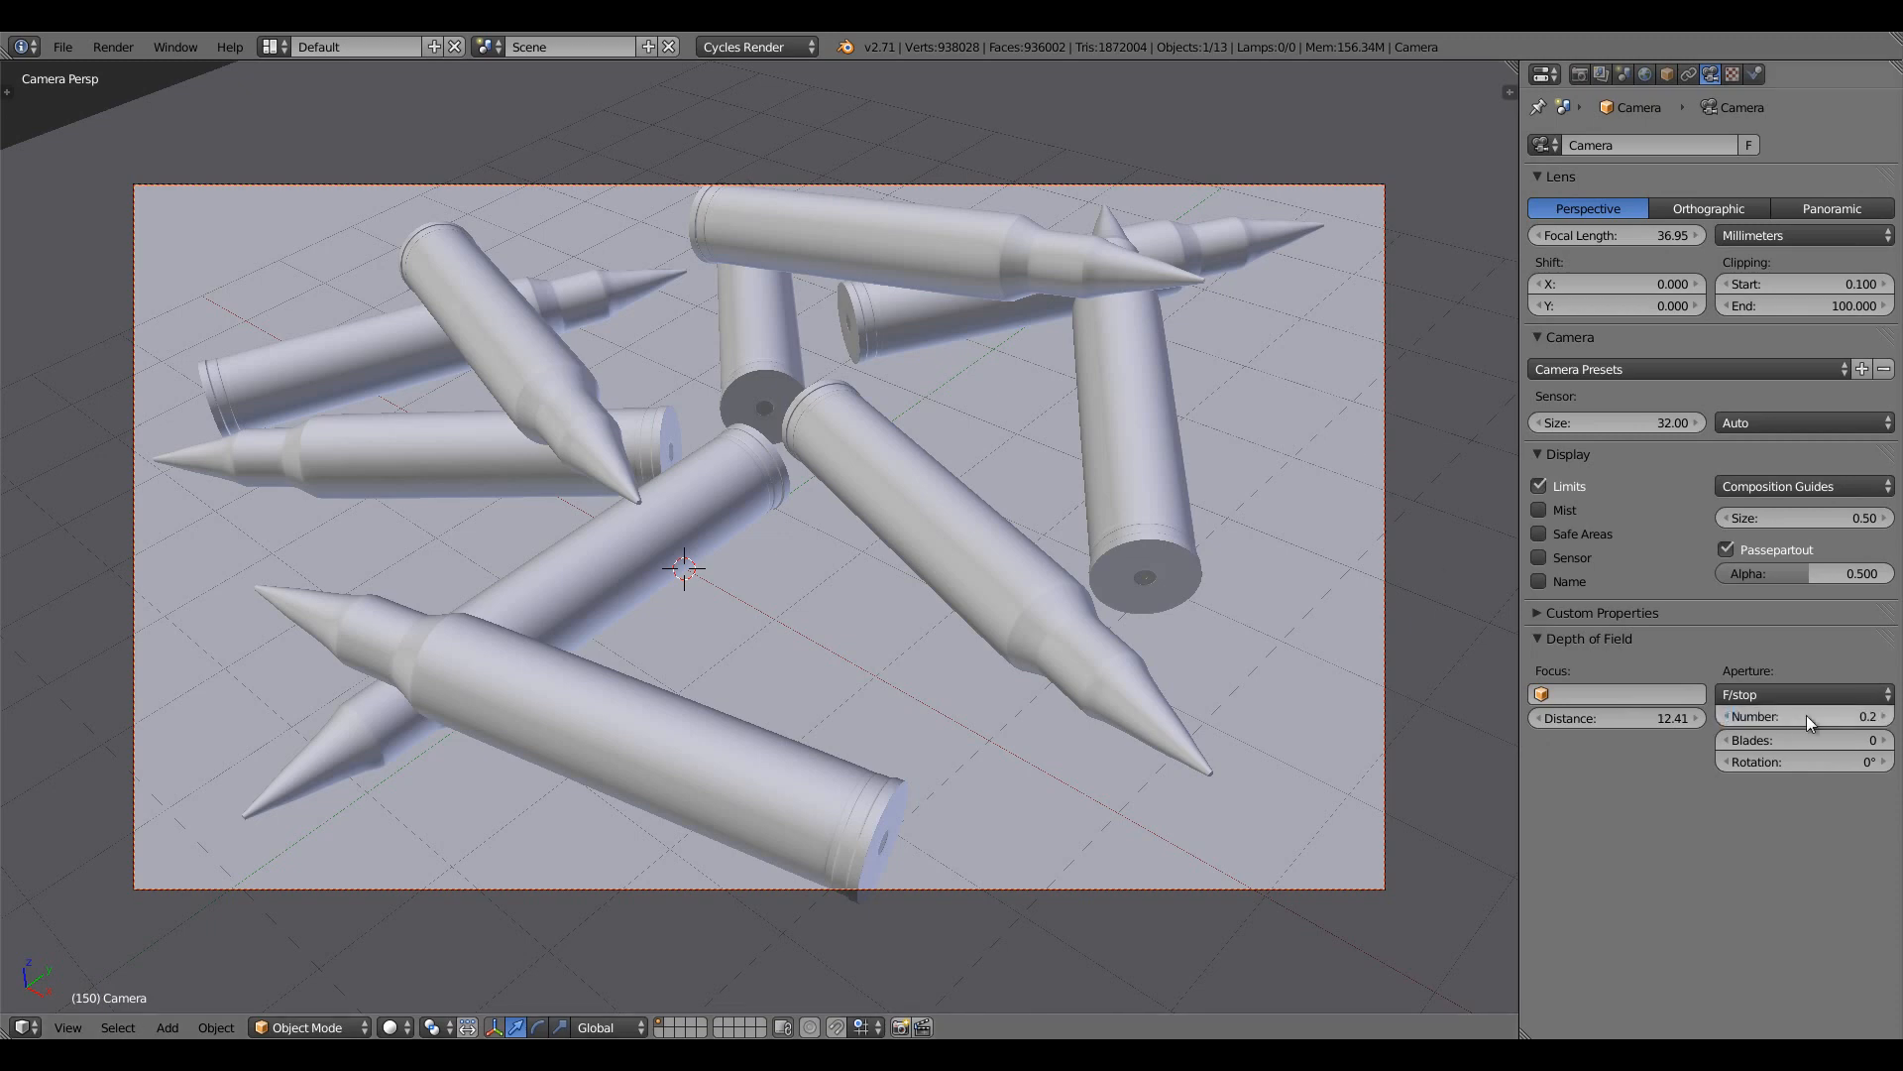
left_click(399, 1027)
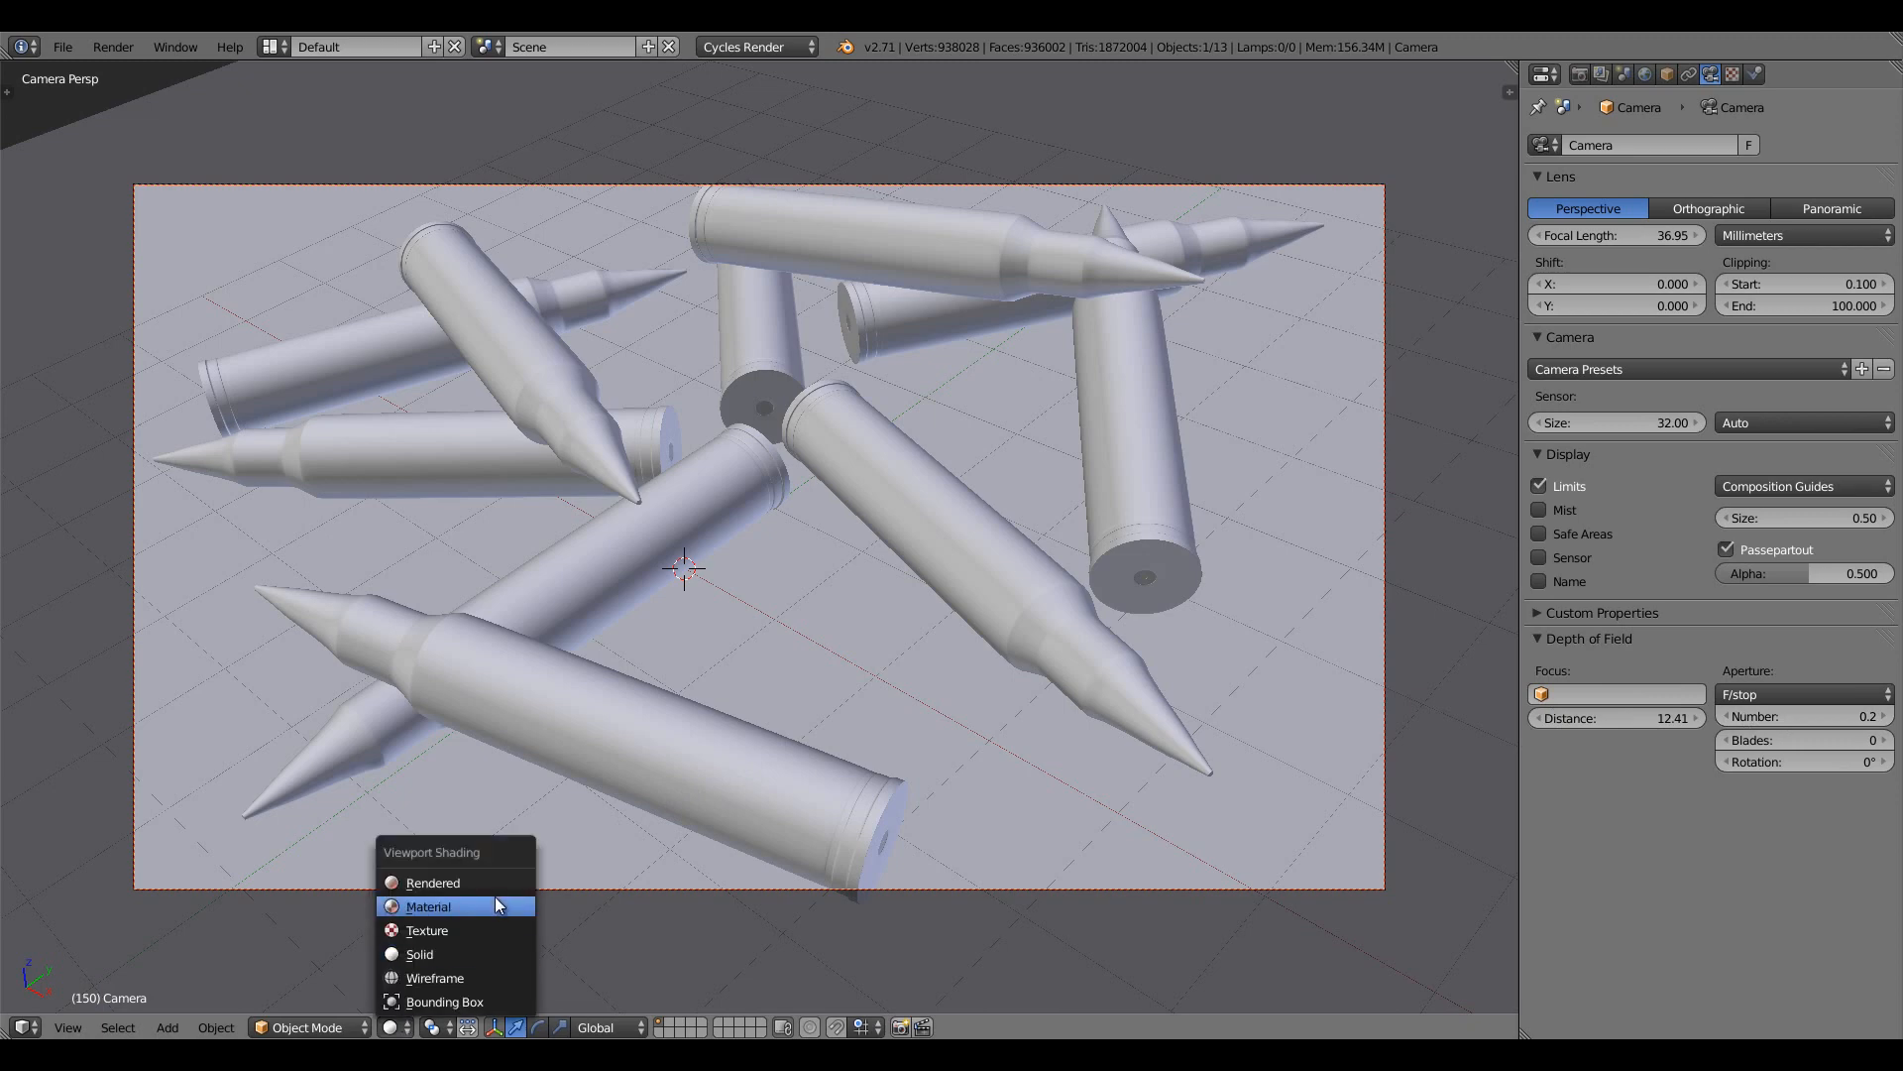
key("Return")
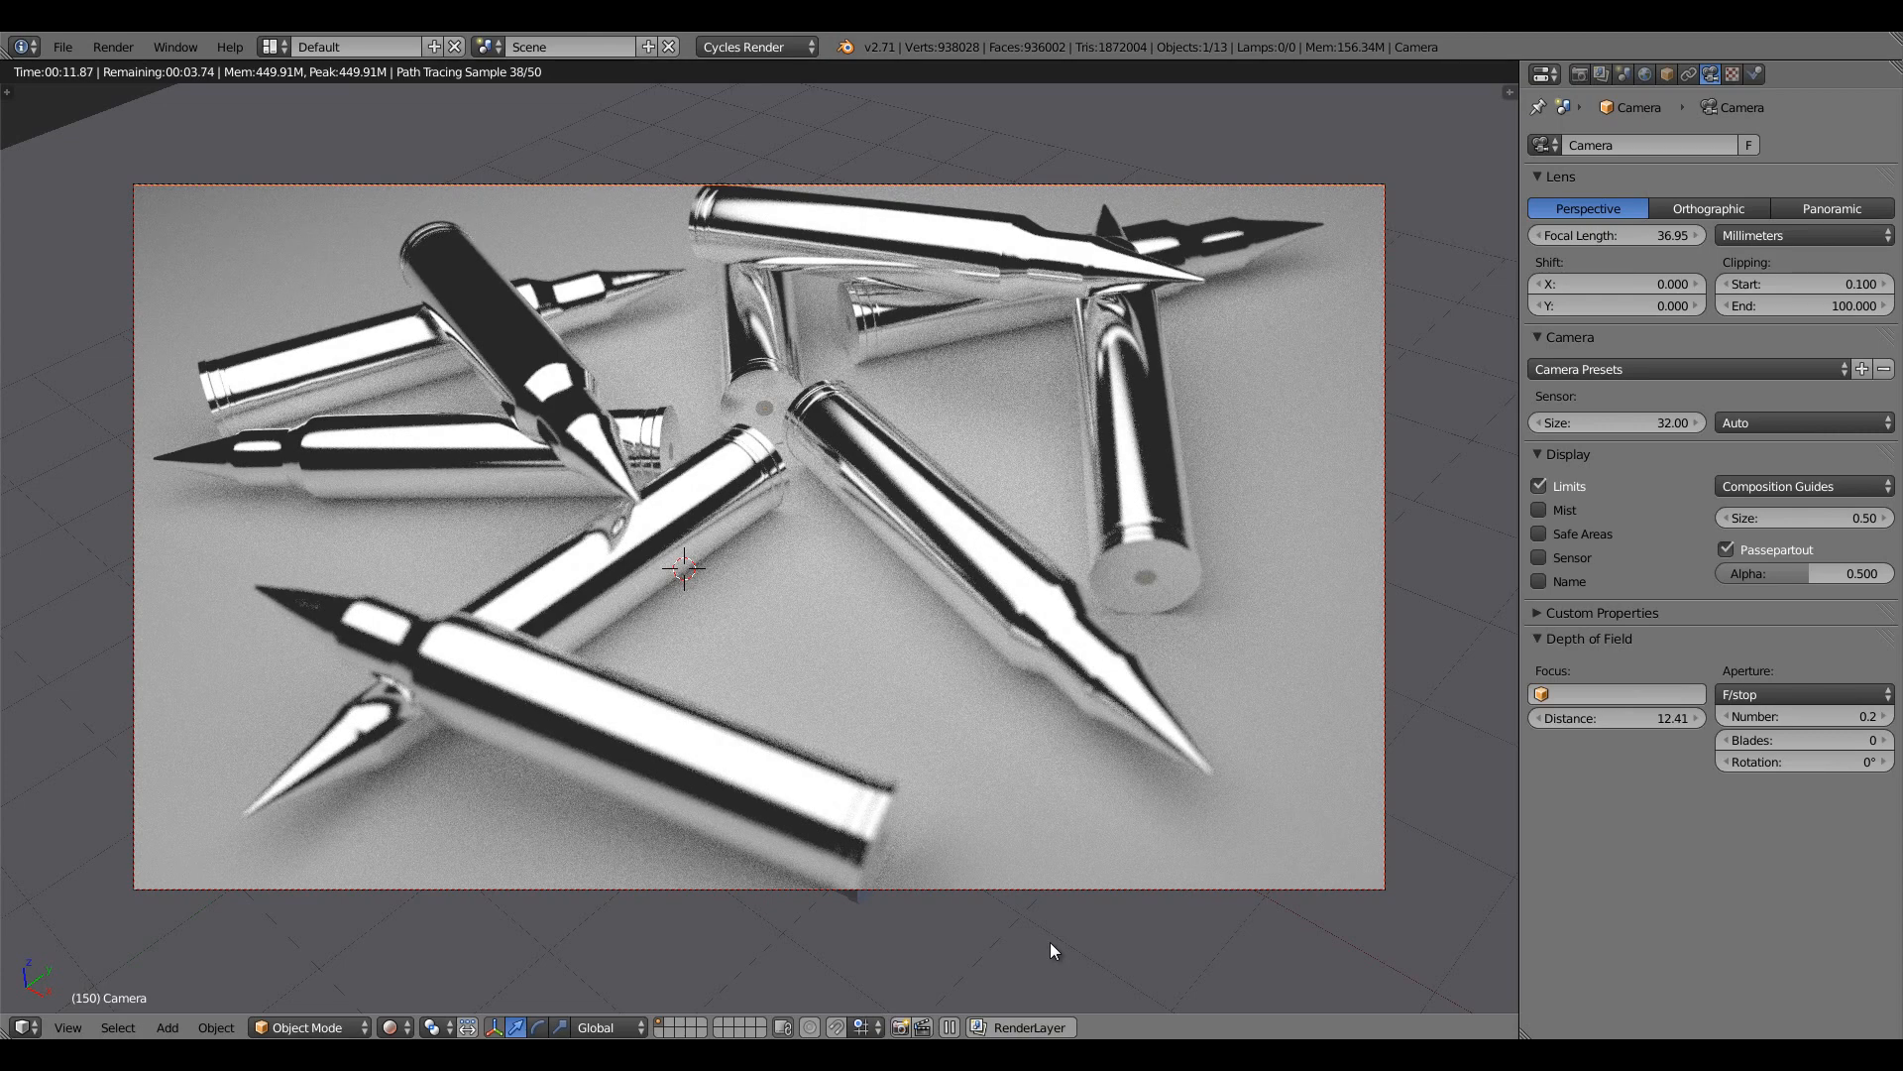
key("shift+z")
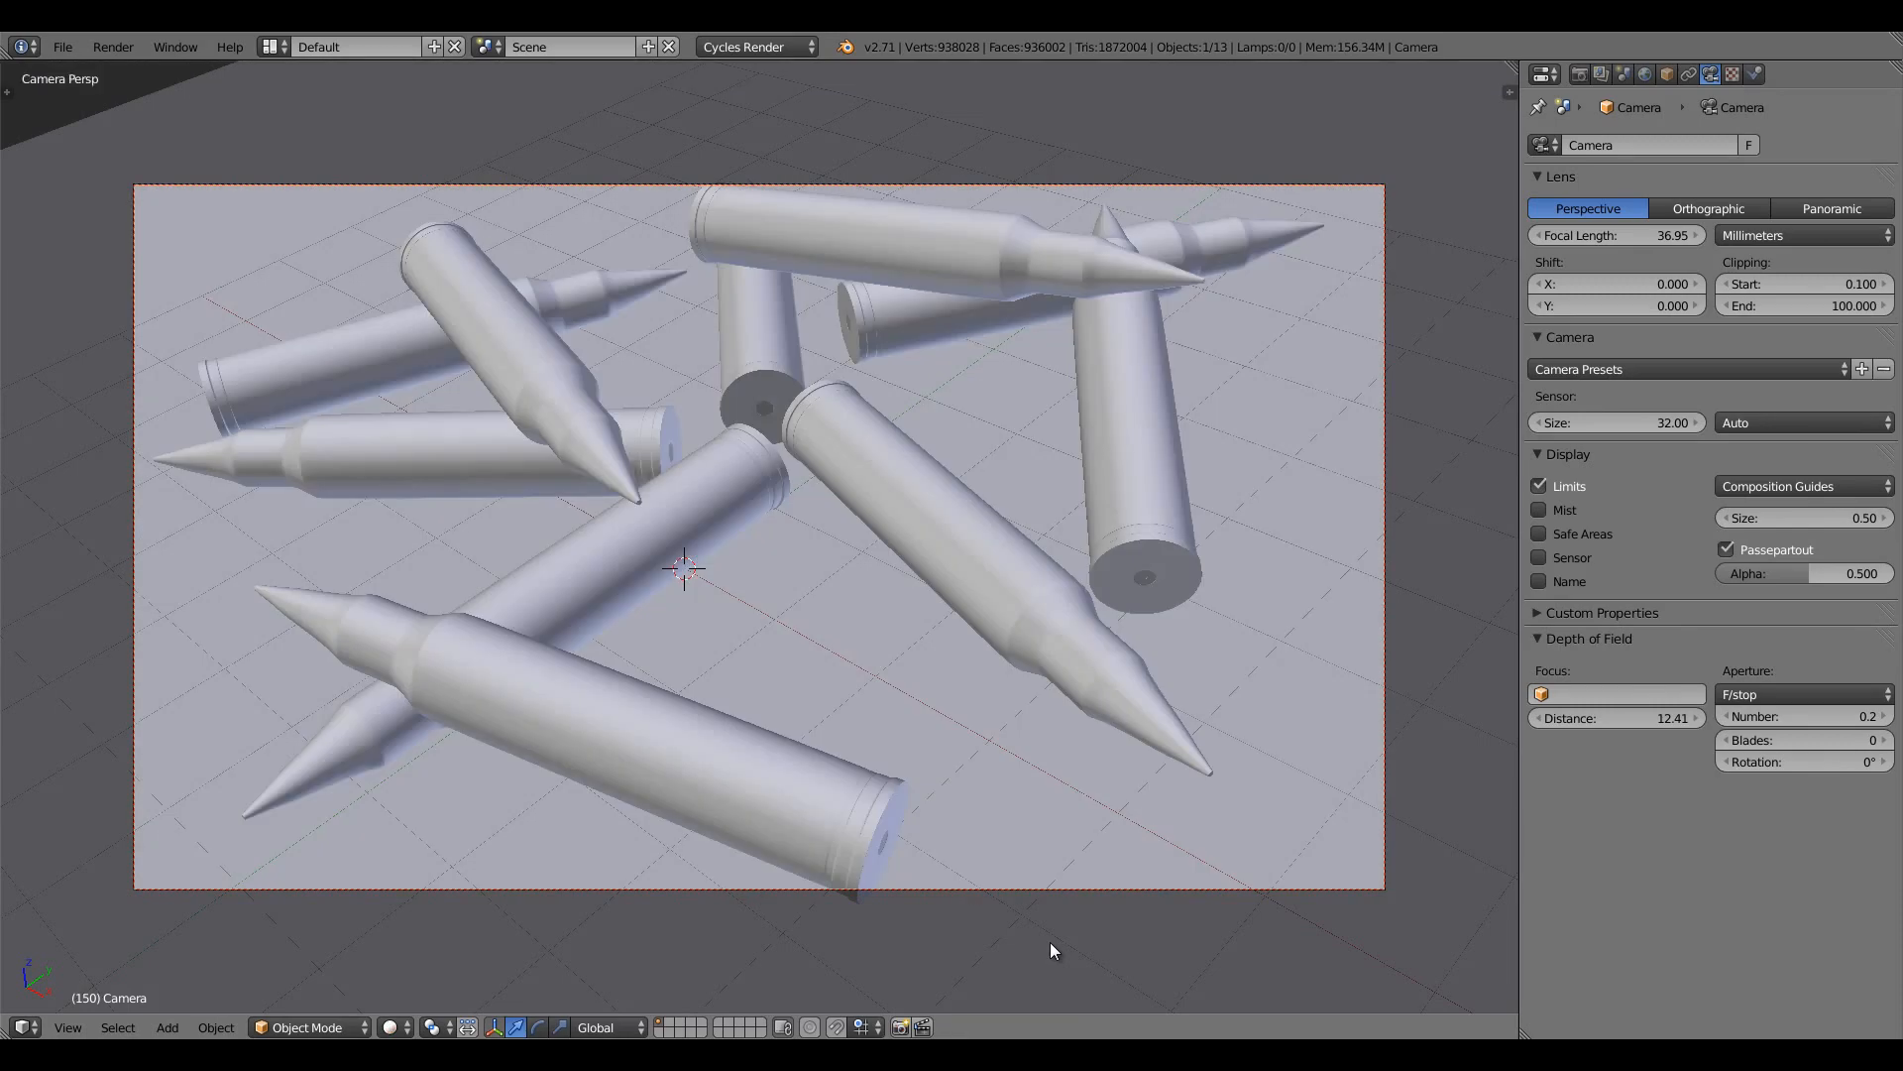
key("shift+z")
key("shift+z")
Set the camera's aperture f-stop number to 0.5 and render the final image
left_click(1818, 712)
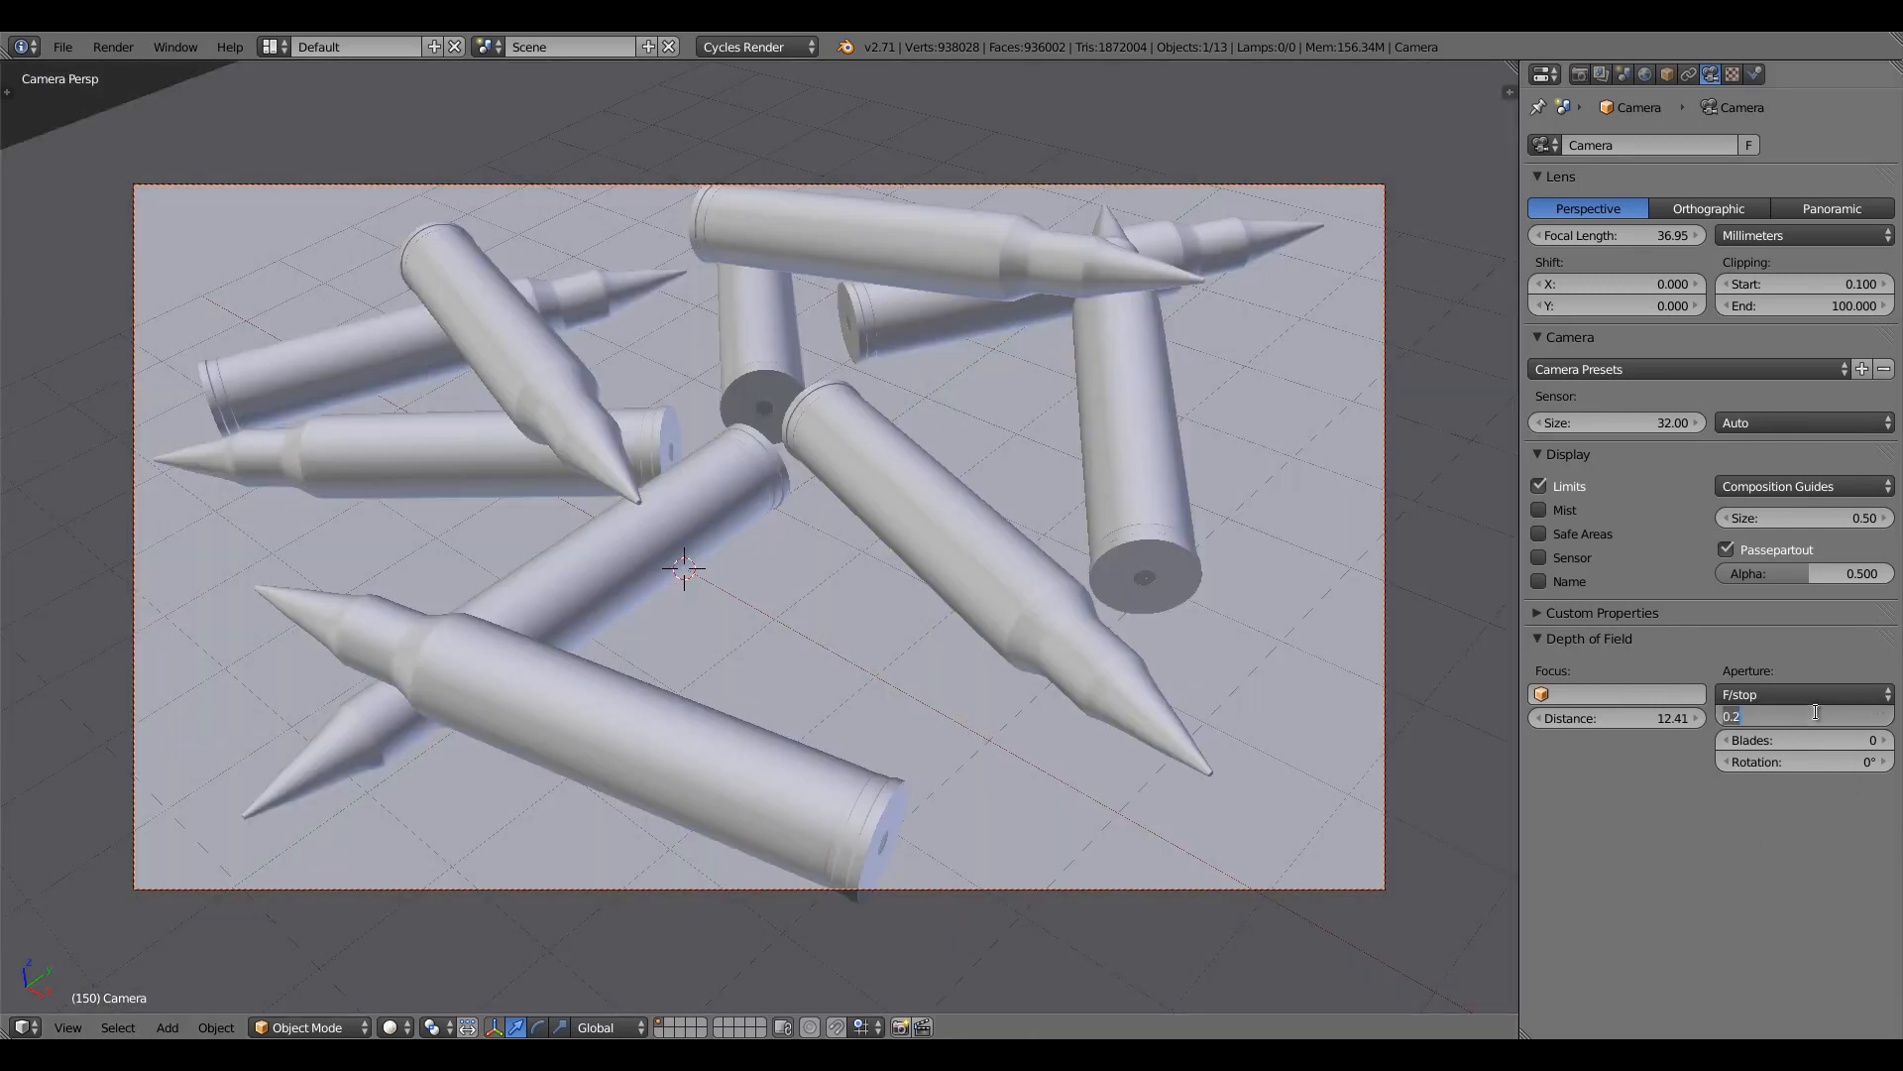
type("0.5")
key("Return")
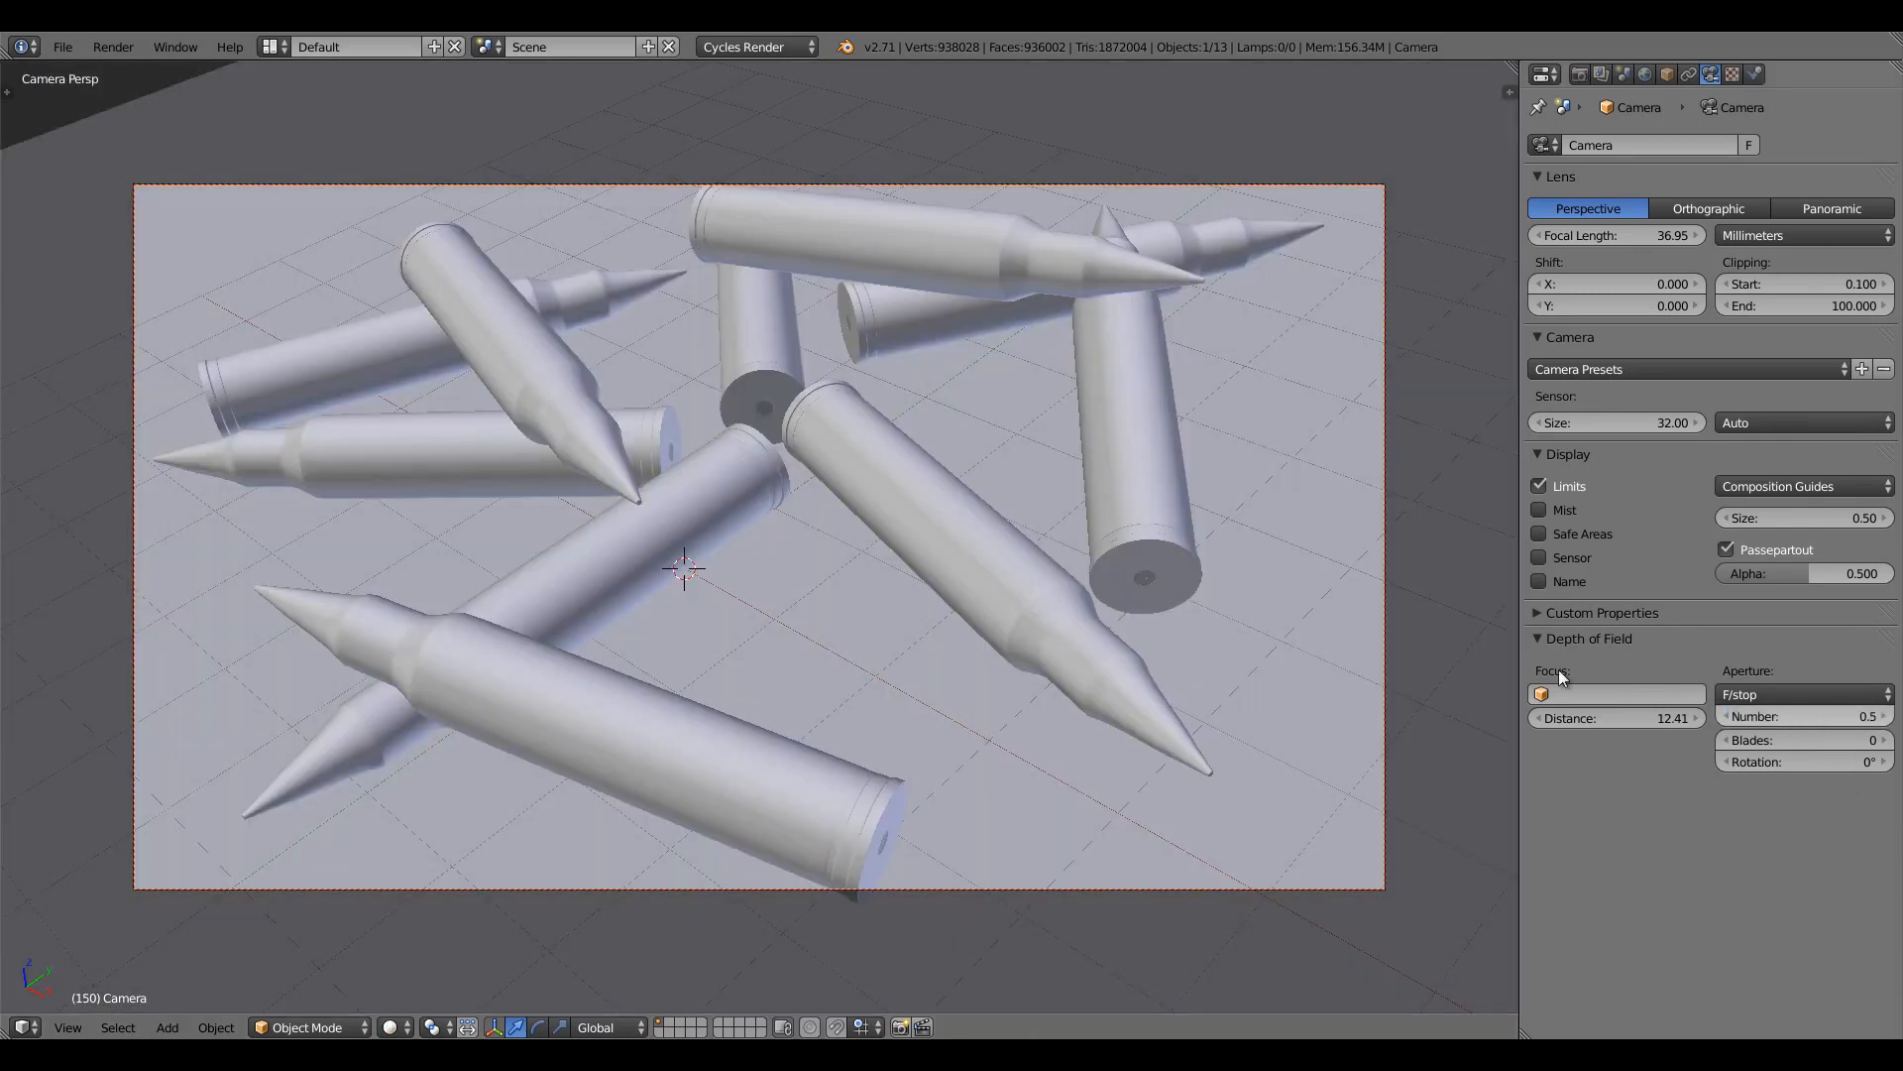
left_click(1580, 74)
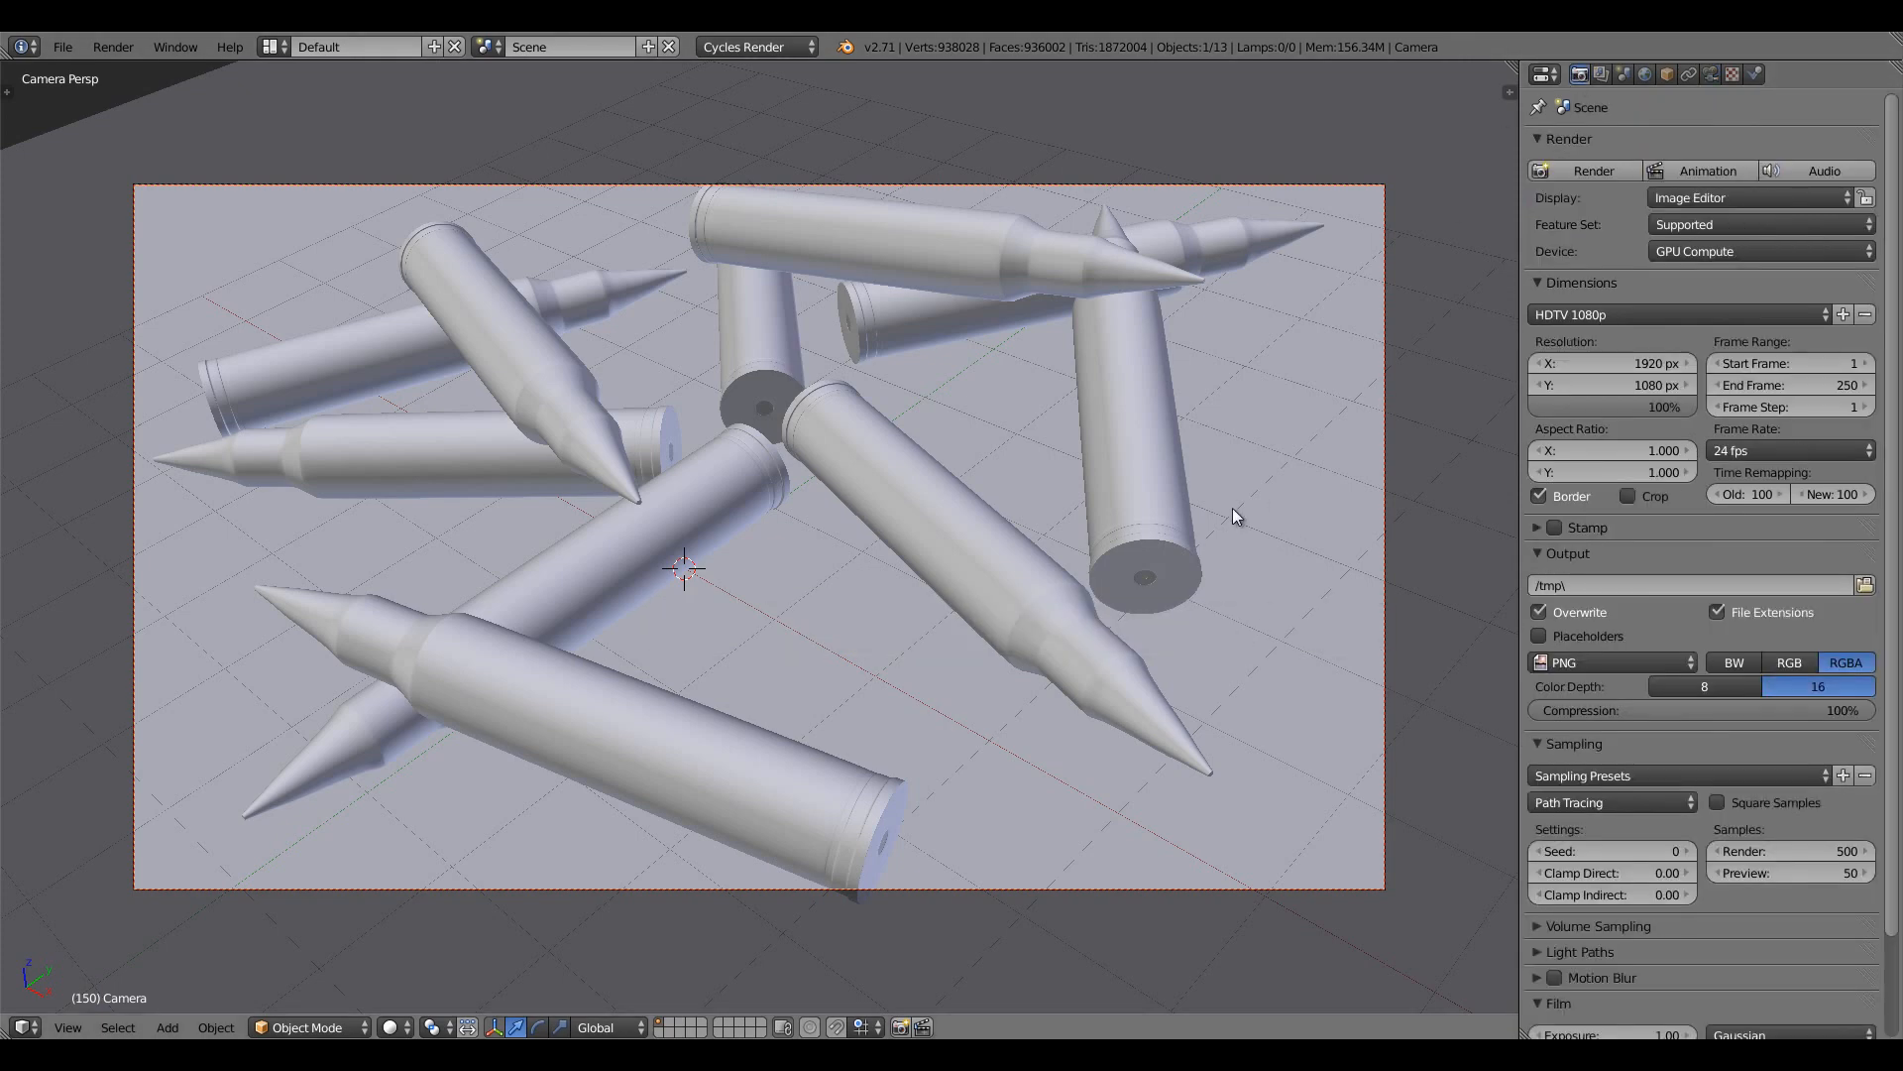
key("F12")
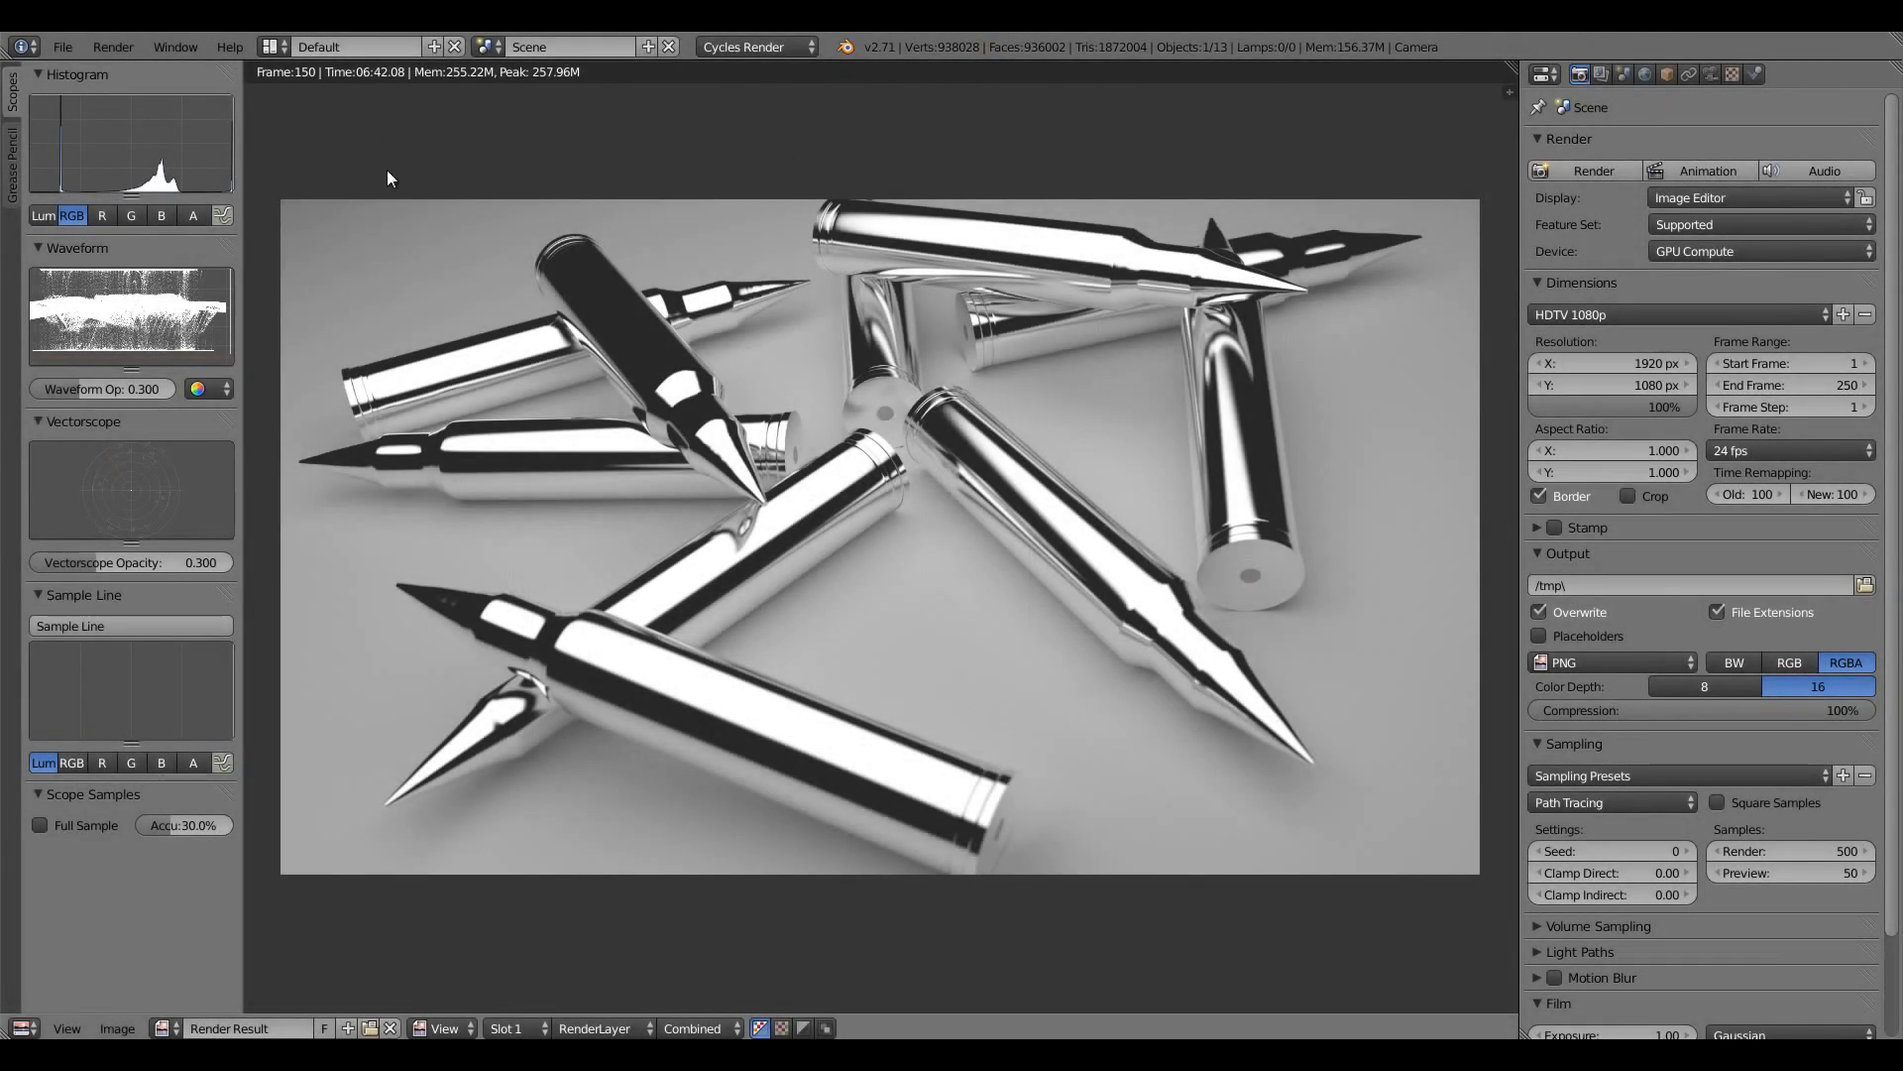
Sample the render's levels along a diagonal line from its lower-left corner to its upper-right corner
left_click(117, 622)
left_click_drag(283, 873, 1477, 203)
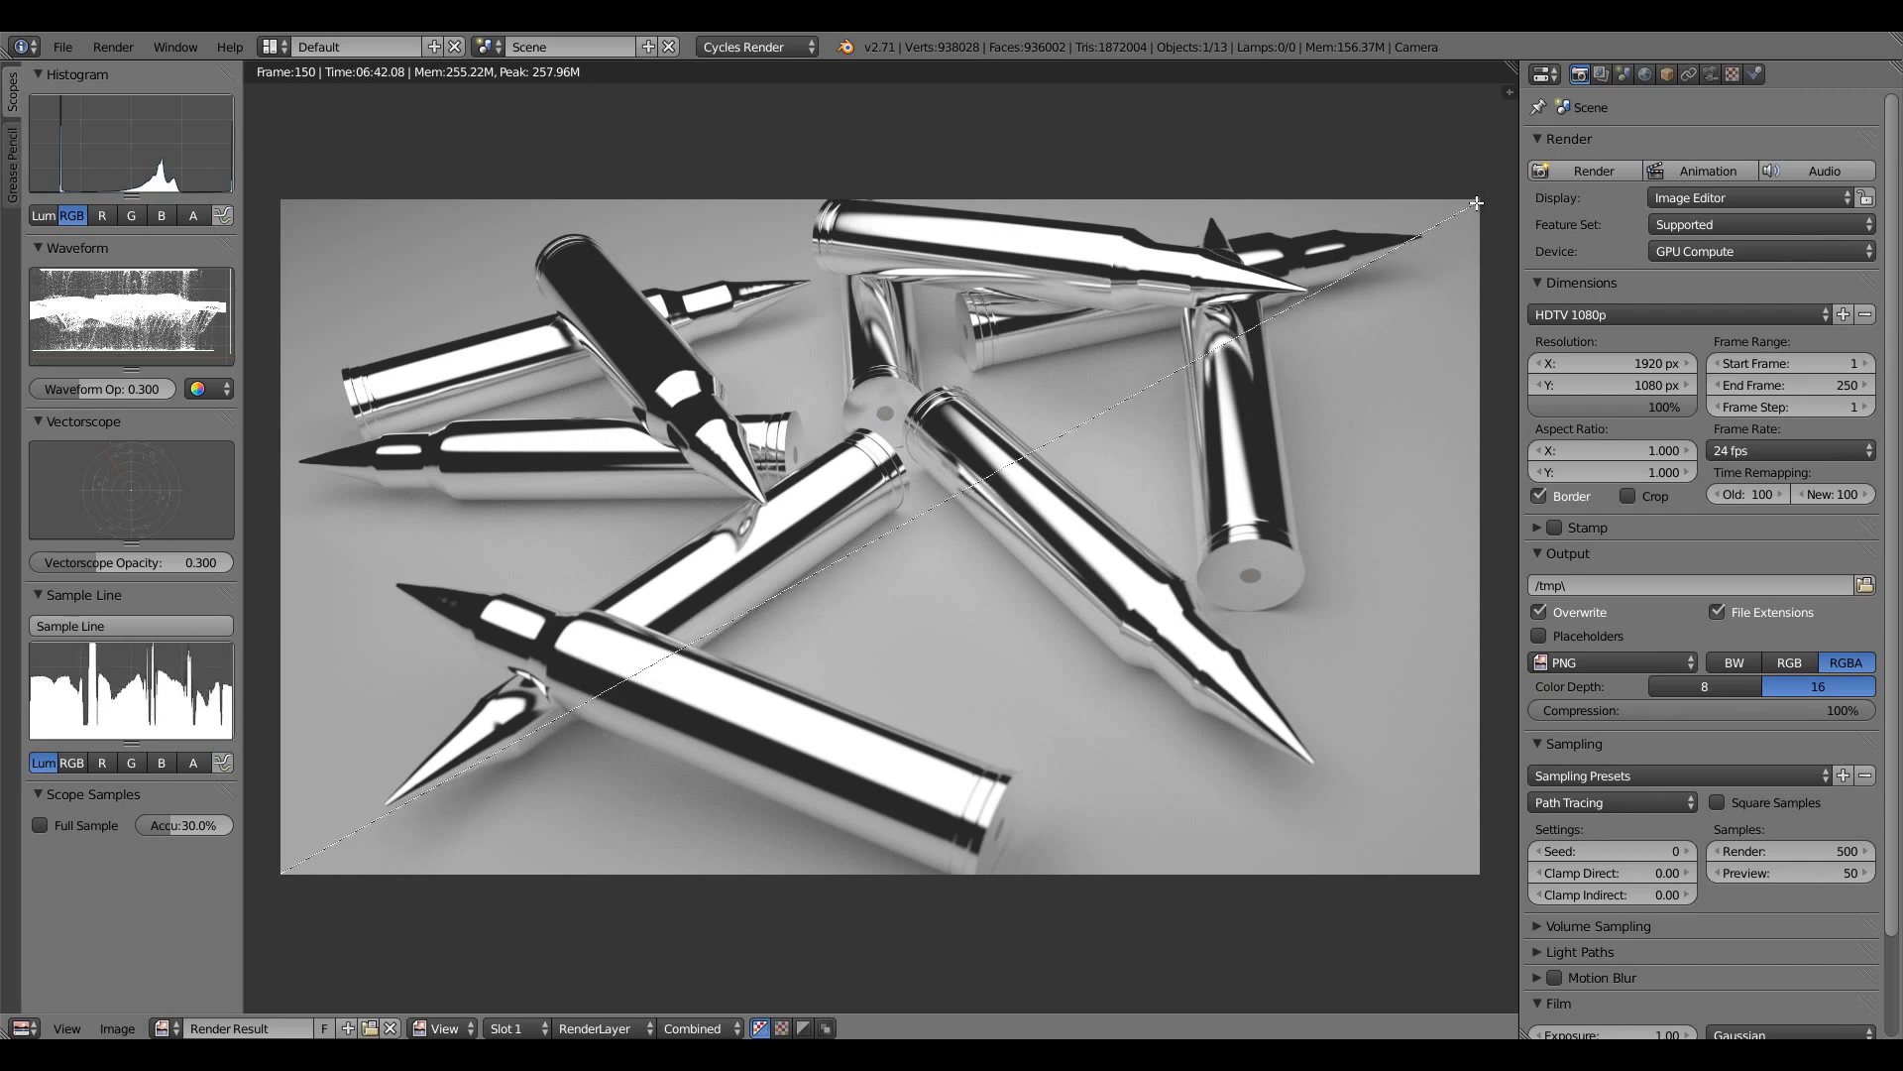
left_click_drag(1477, 203, 1478, 203)
left_click(192, 619)
right_click(191, 620)
Switch to the Compositing layout, maximize the node editor without its properties sidebar, and enable Use Nodes and Backdrop
key("ctrl+Left")
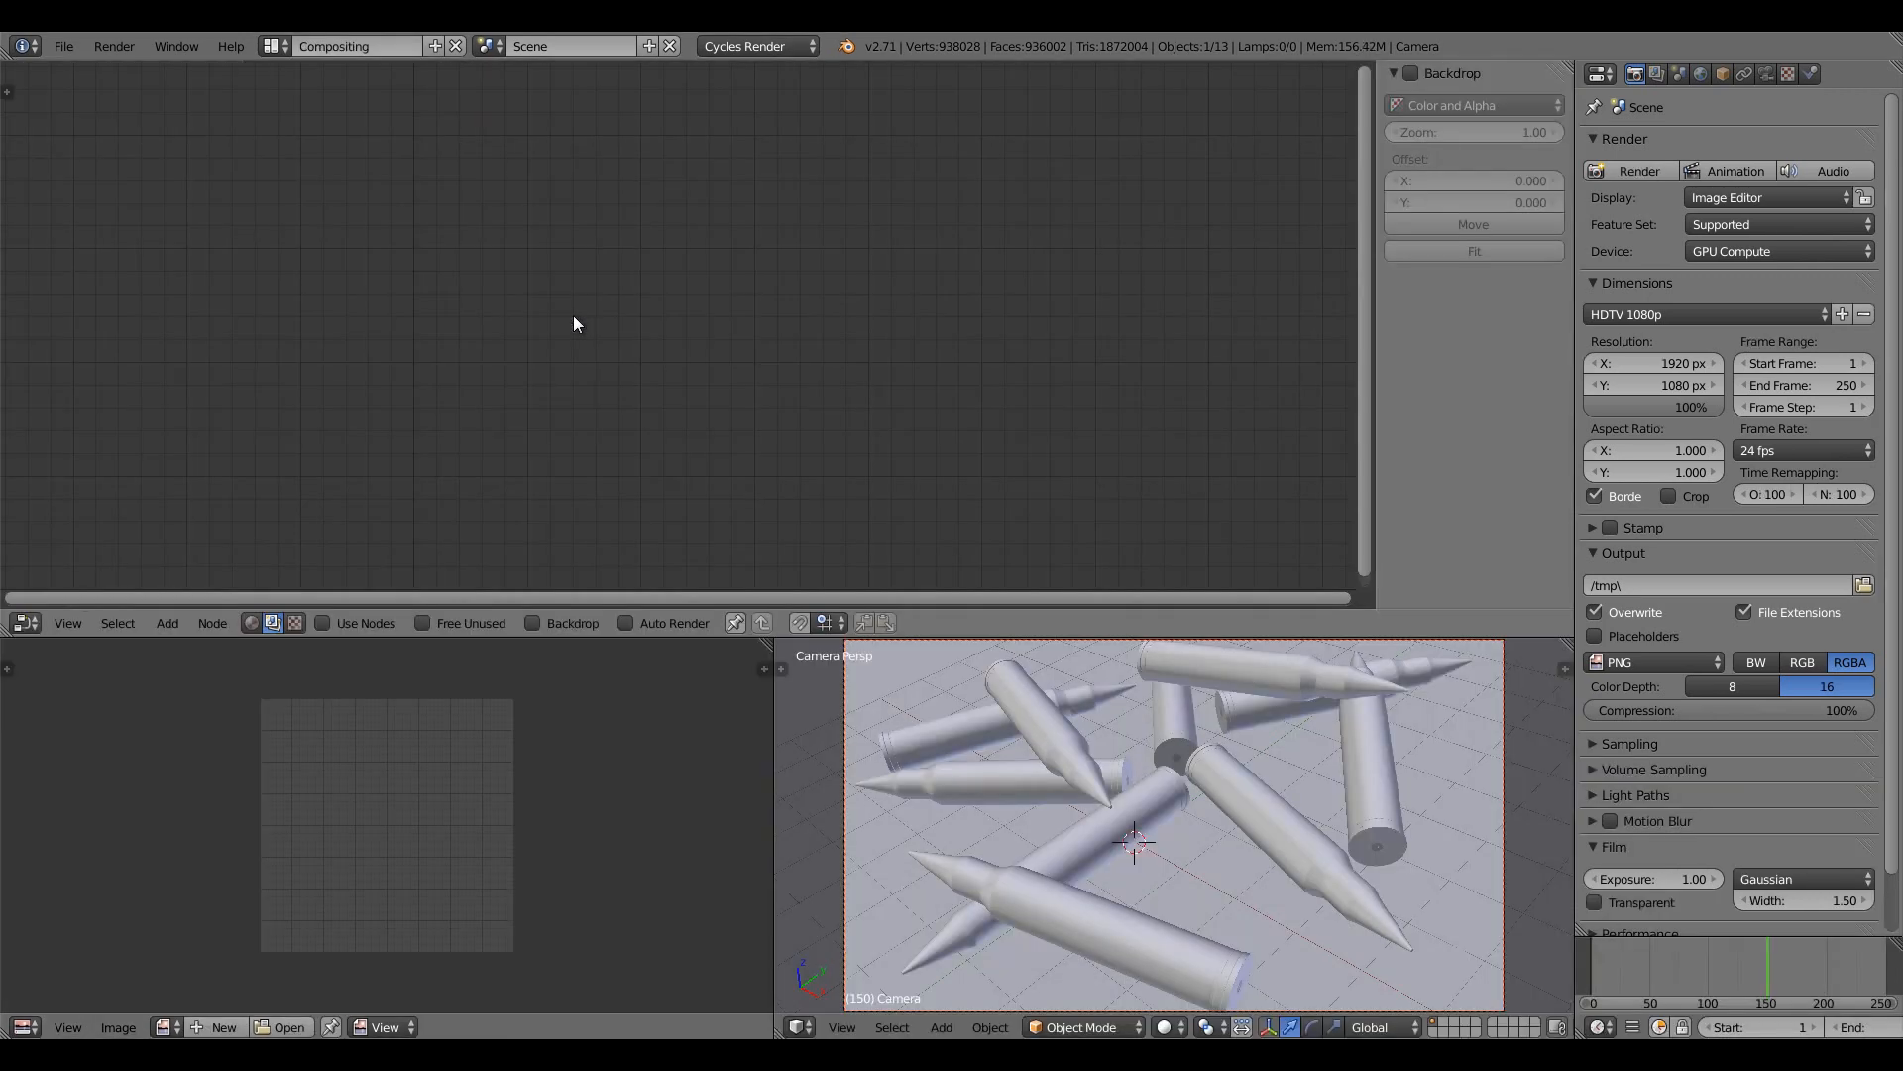
key("ctrl+Up")
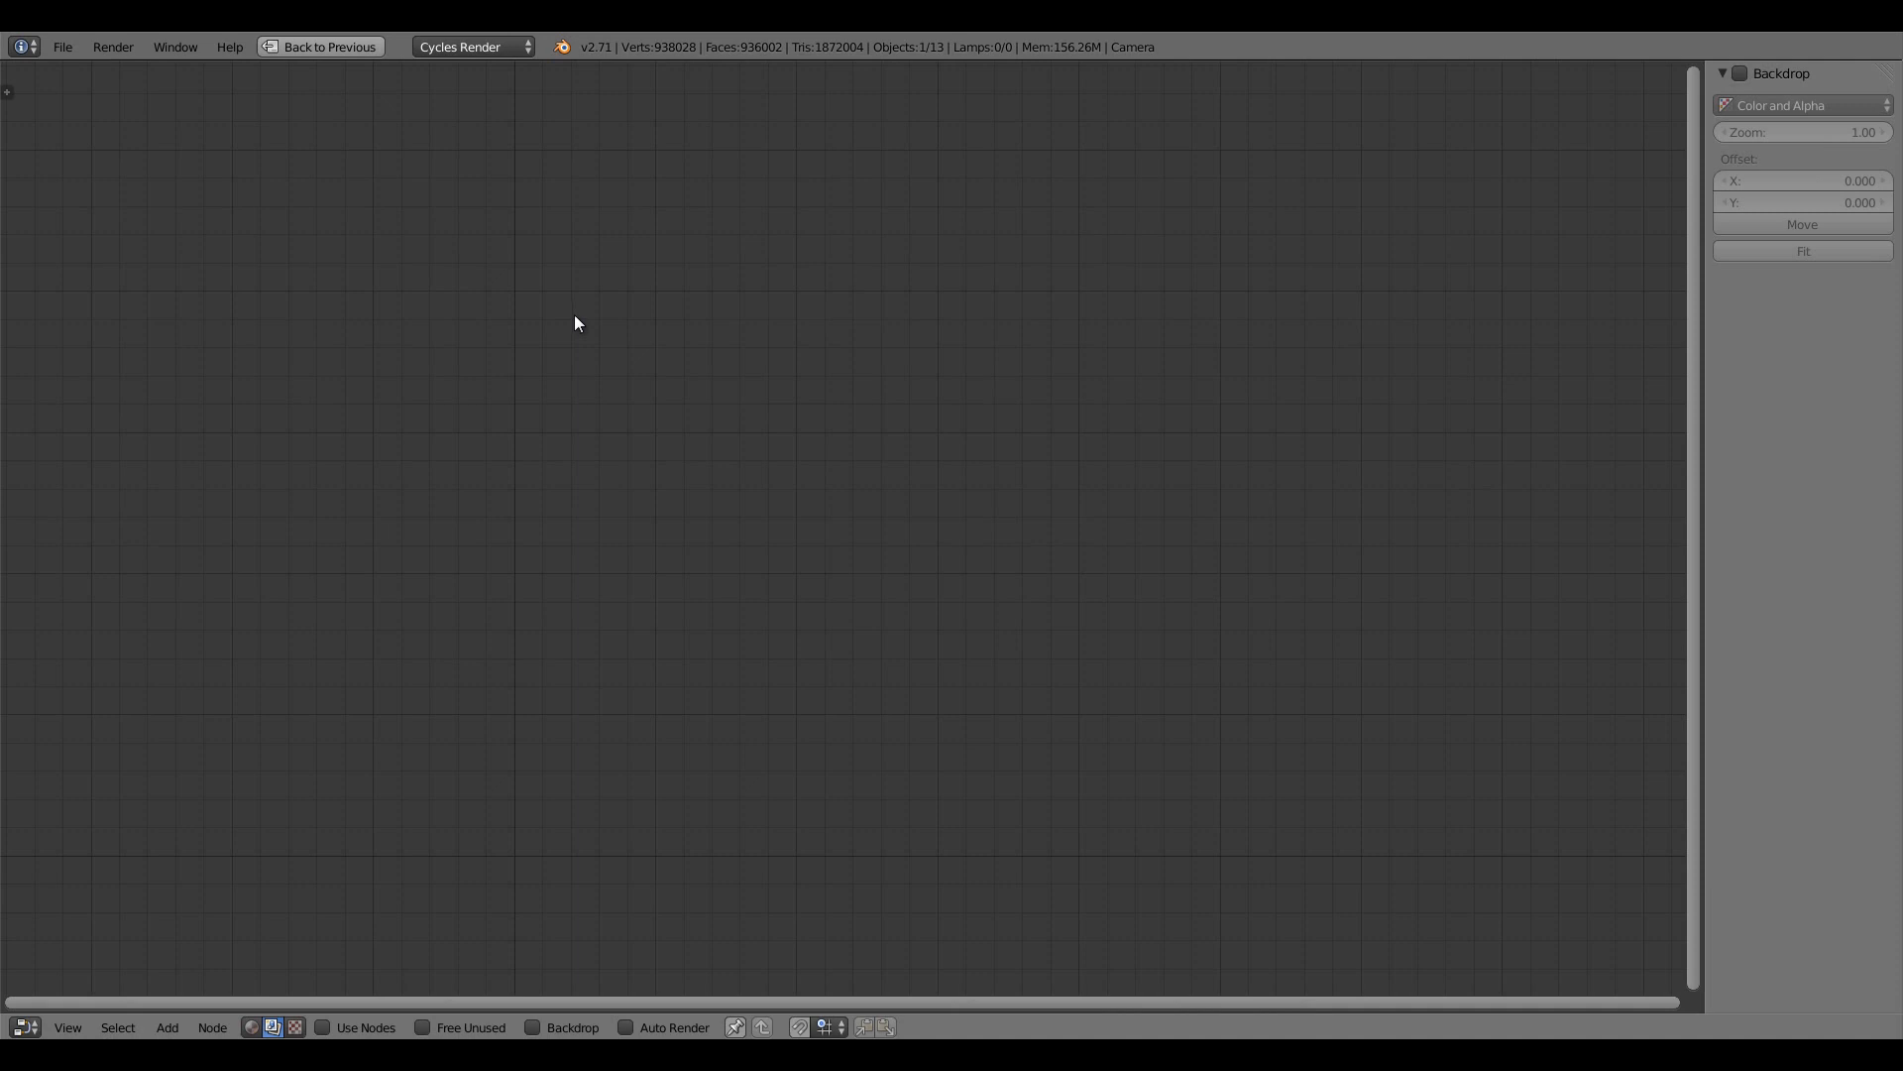
key("n")
left_click(365, 1027)
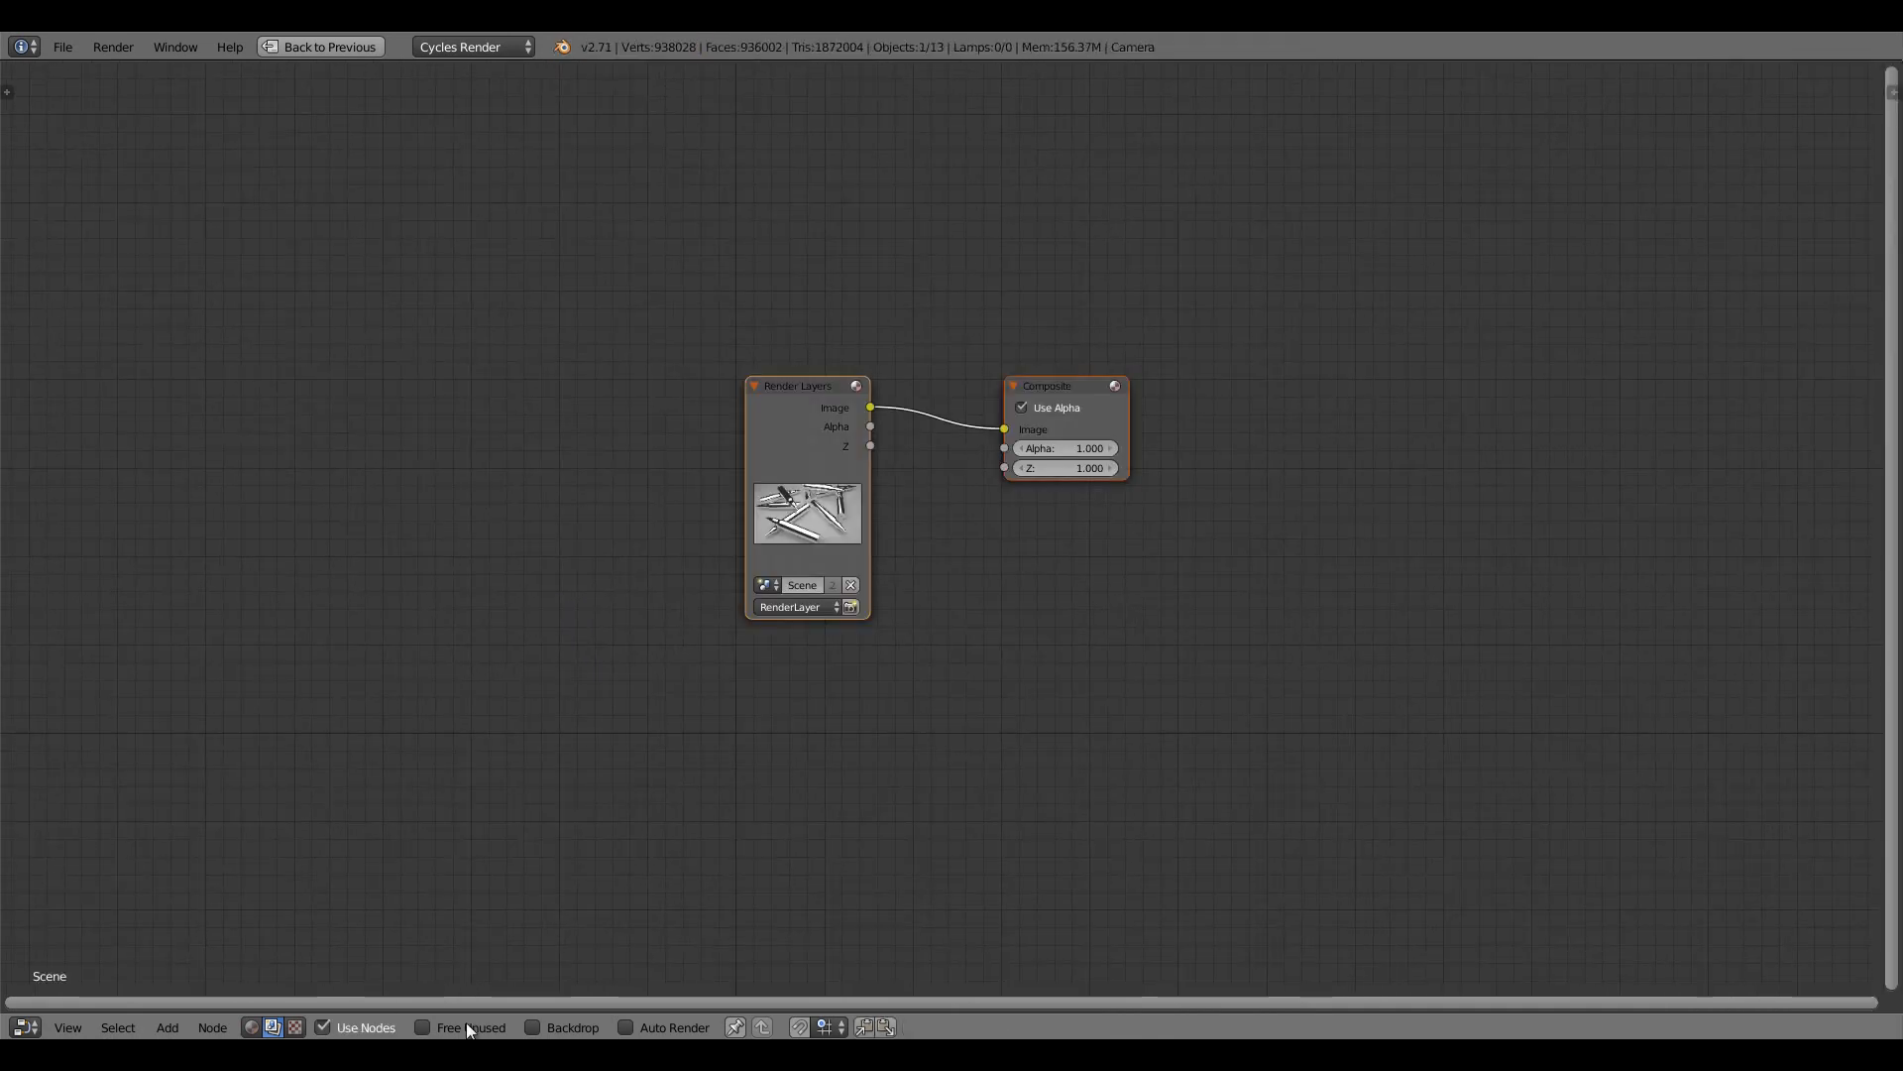
left_click(532, 1027)
Spread the Render Layers and Composite nodes apart, connect a Viewer node below Composite, and fit the backdrop image in view
left_click_drag(805, 563, 280, 429)
left_click_drag(1074, 416, 1541, 181)
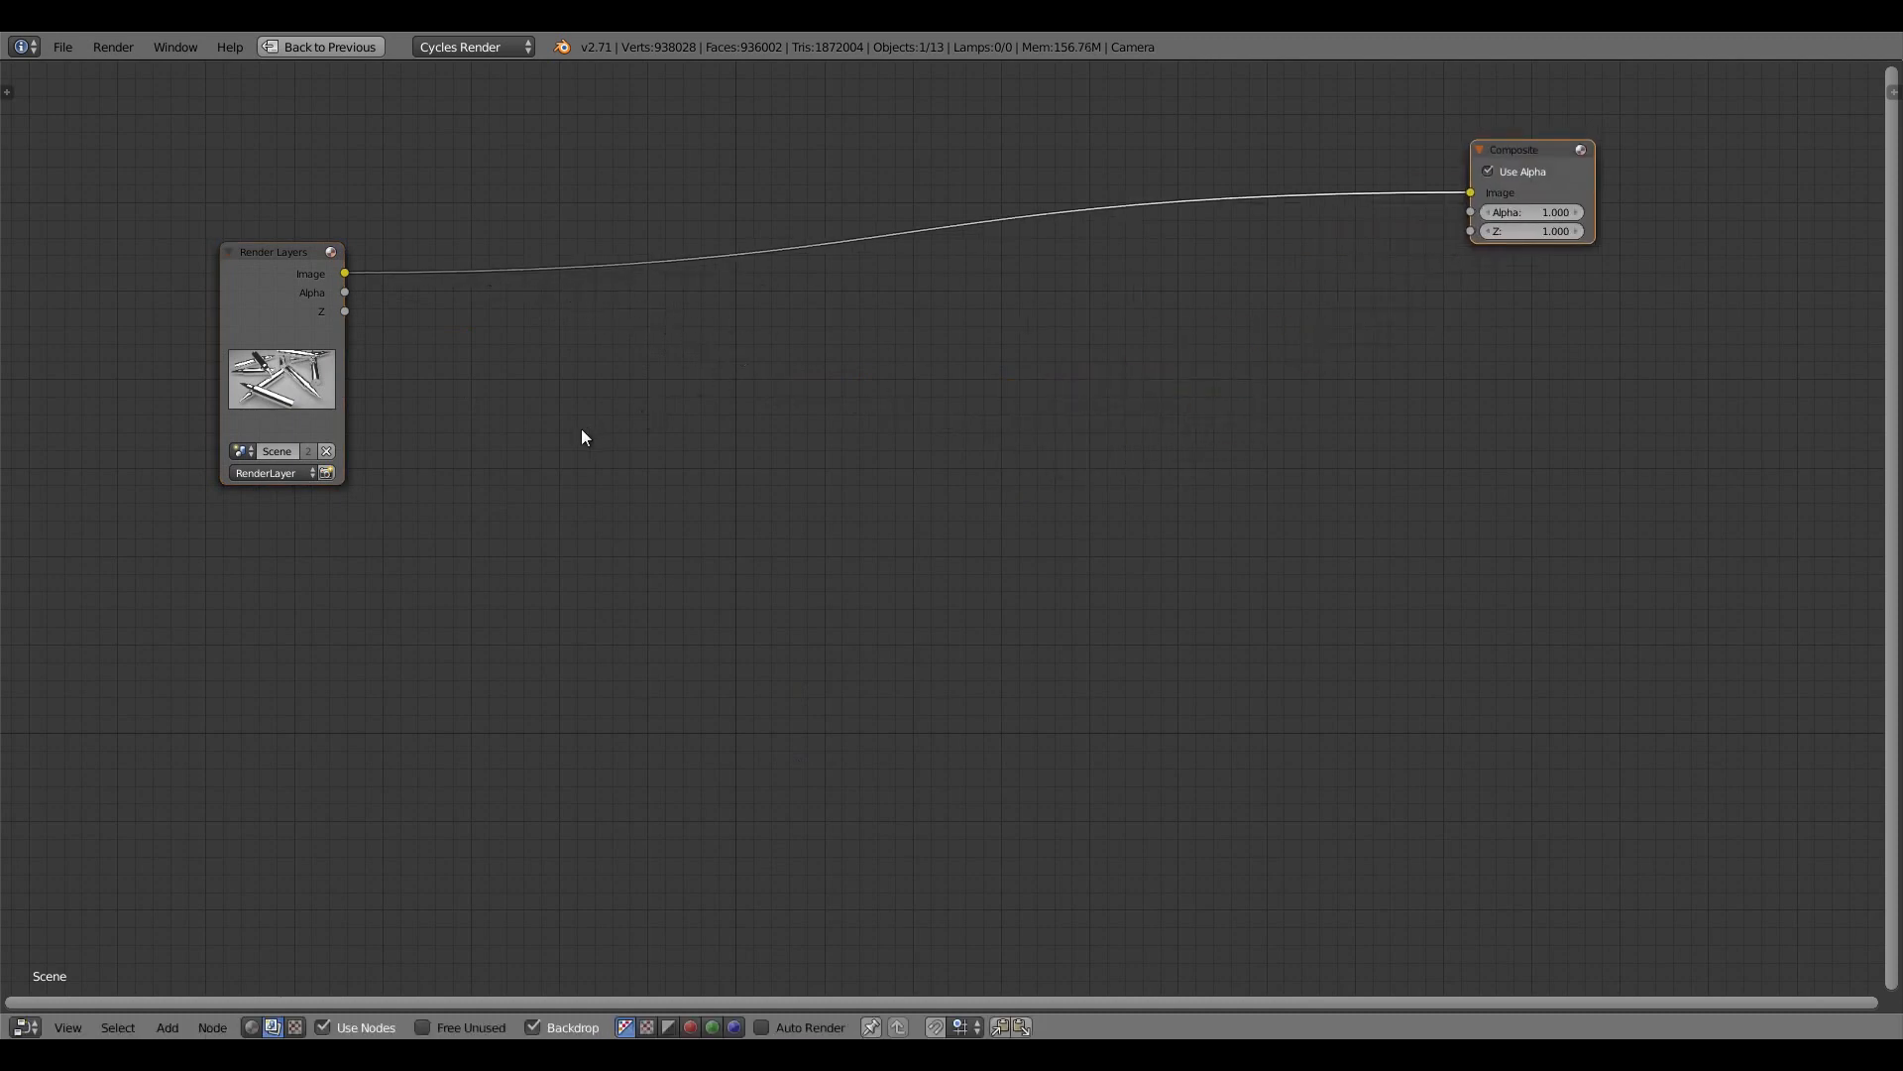
left_click(295, 337, "ctrl+shift")
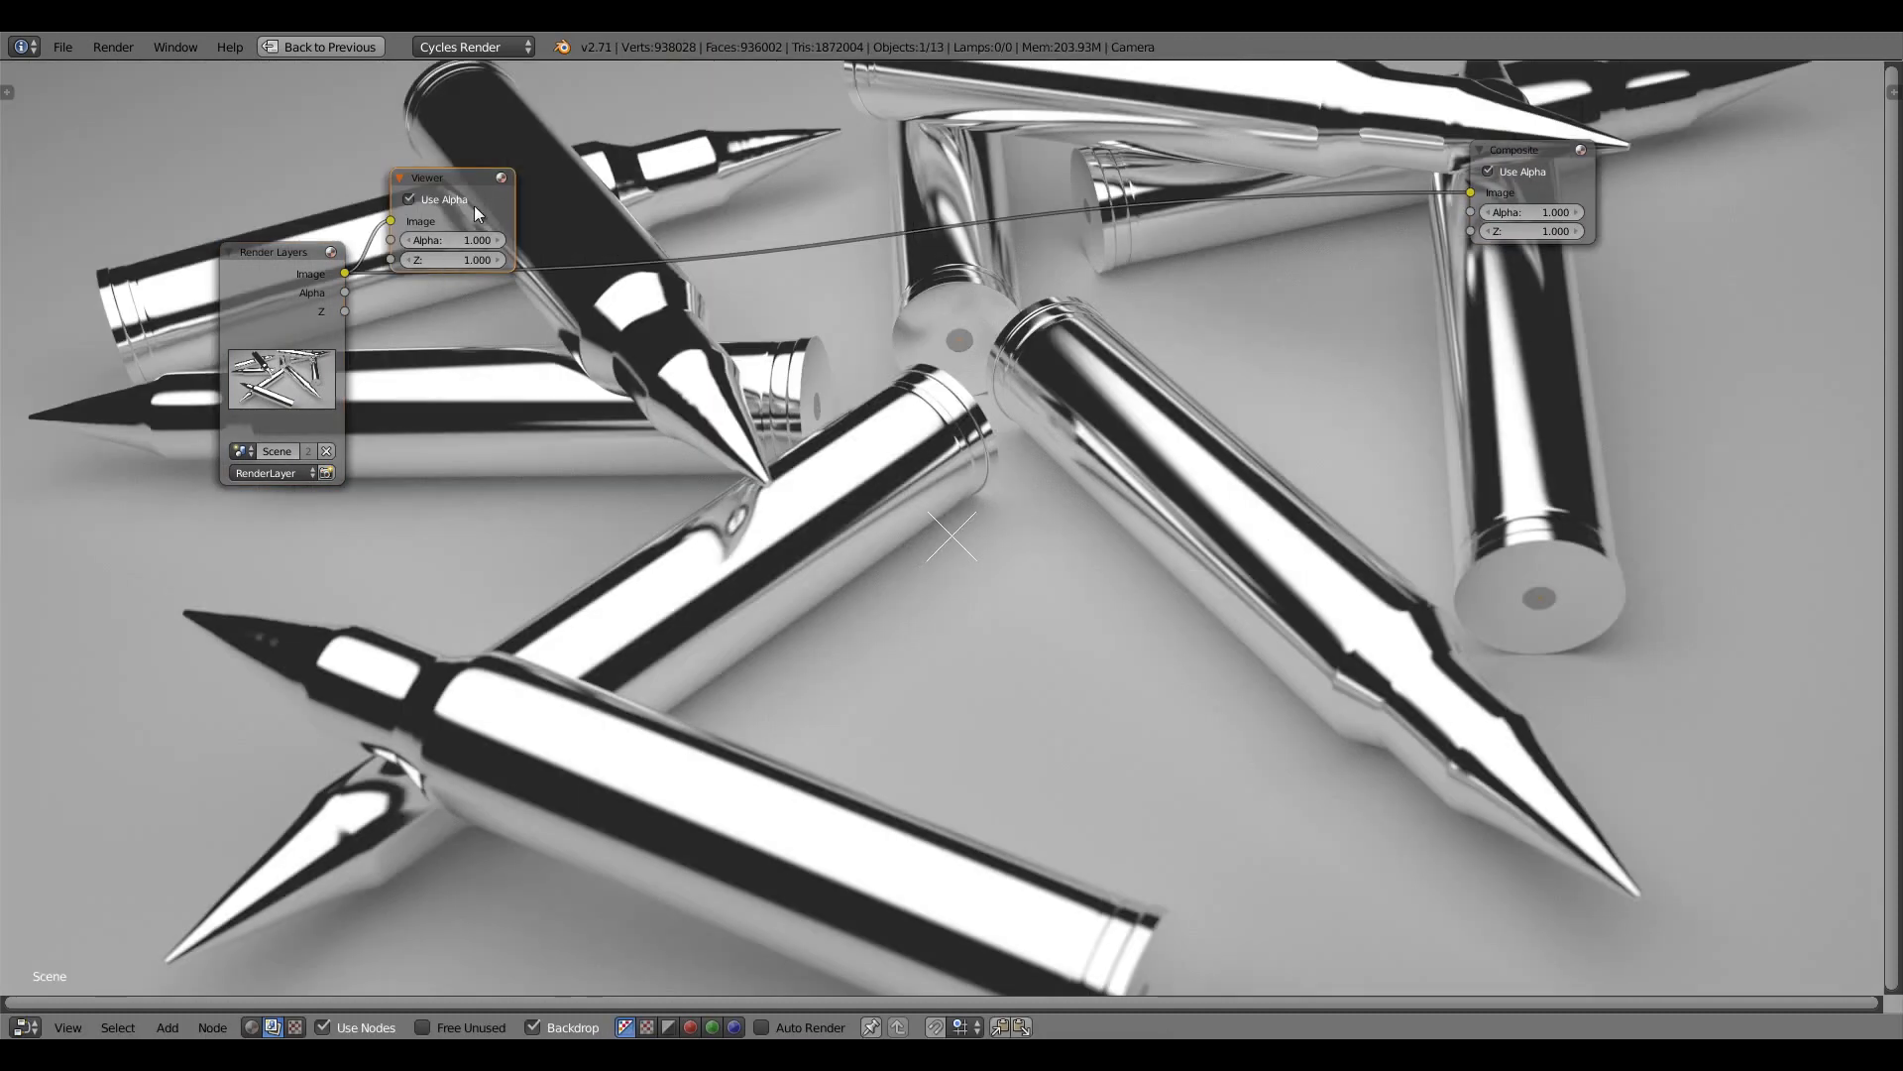
key("v")
key("v")
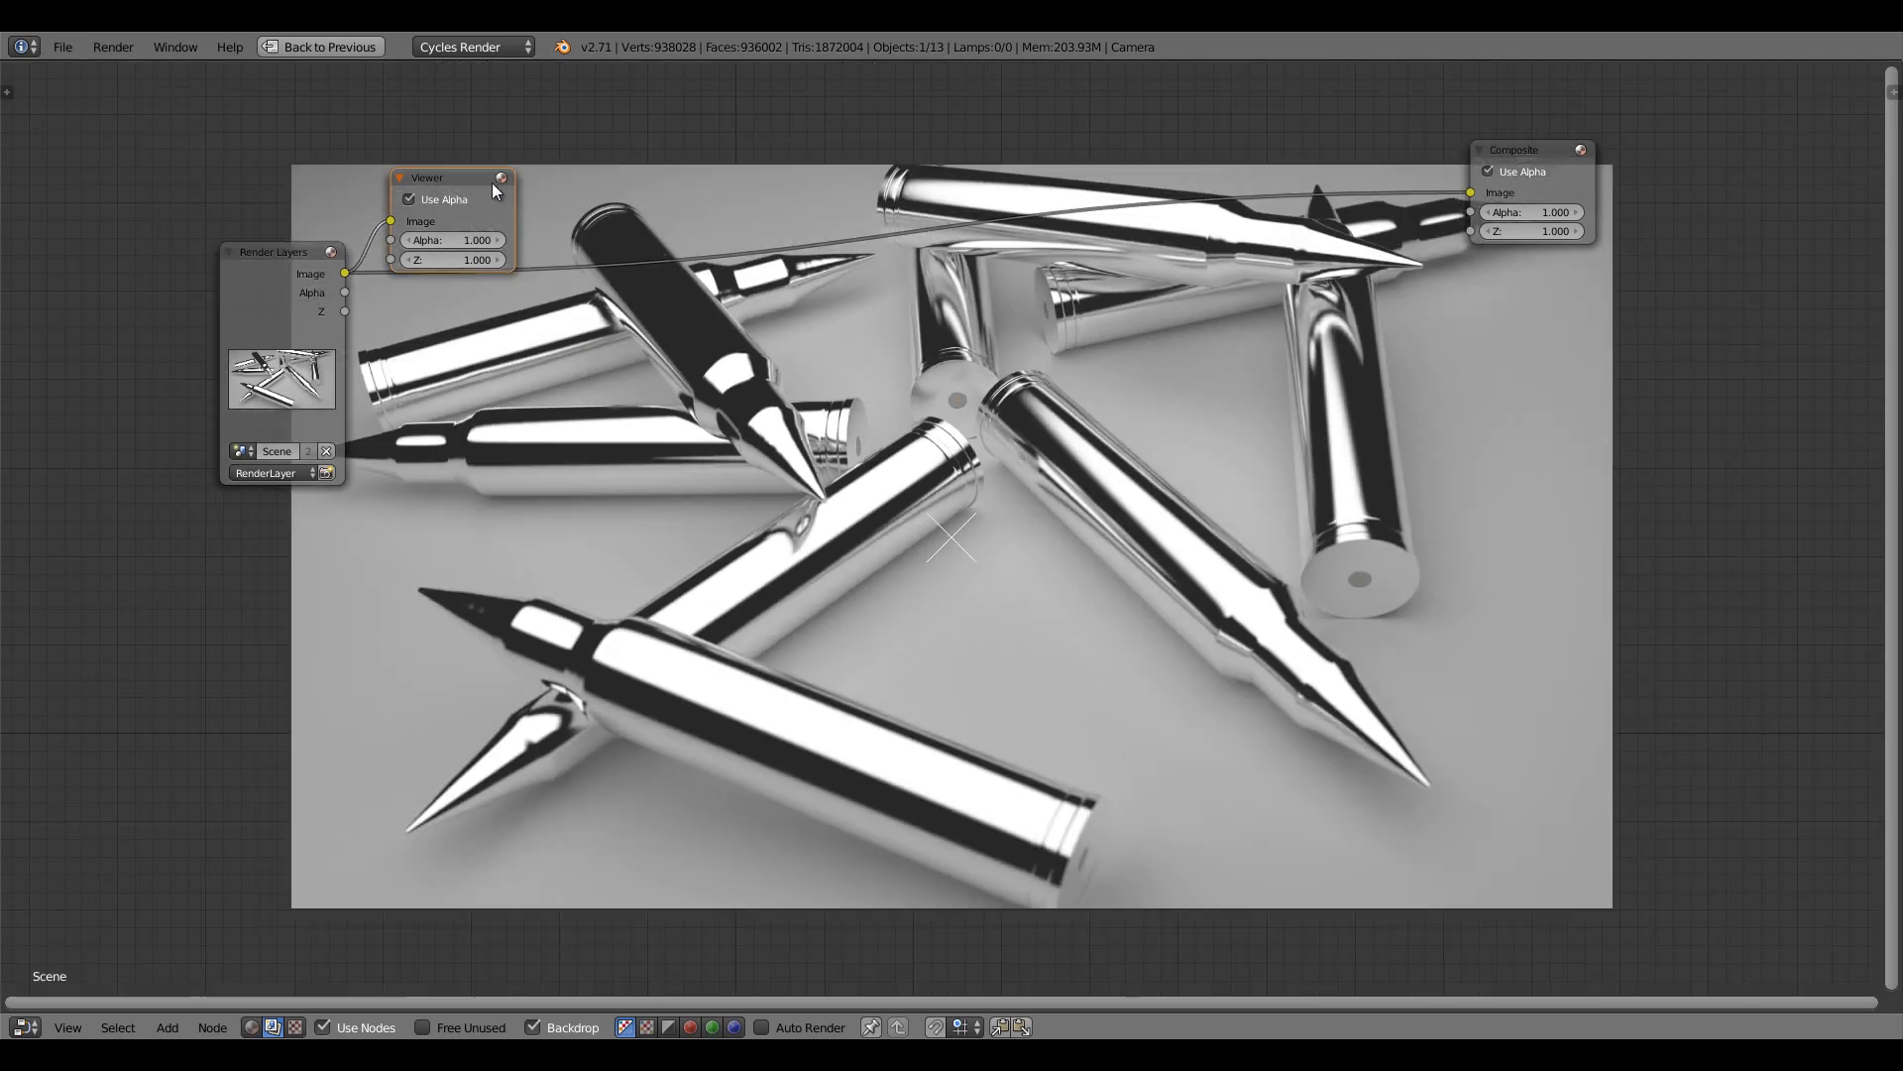
left_click_drag(488, 182, 1557, 262)
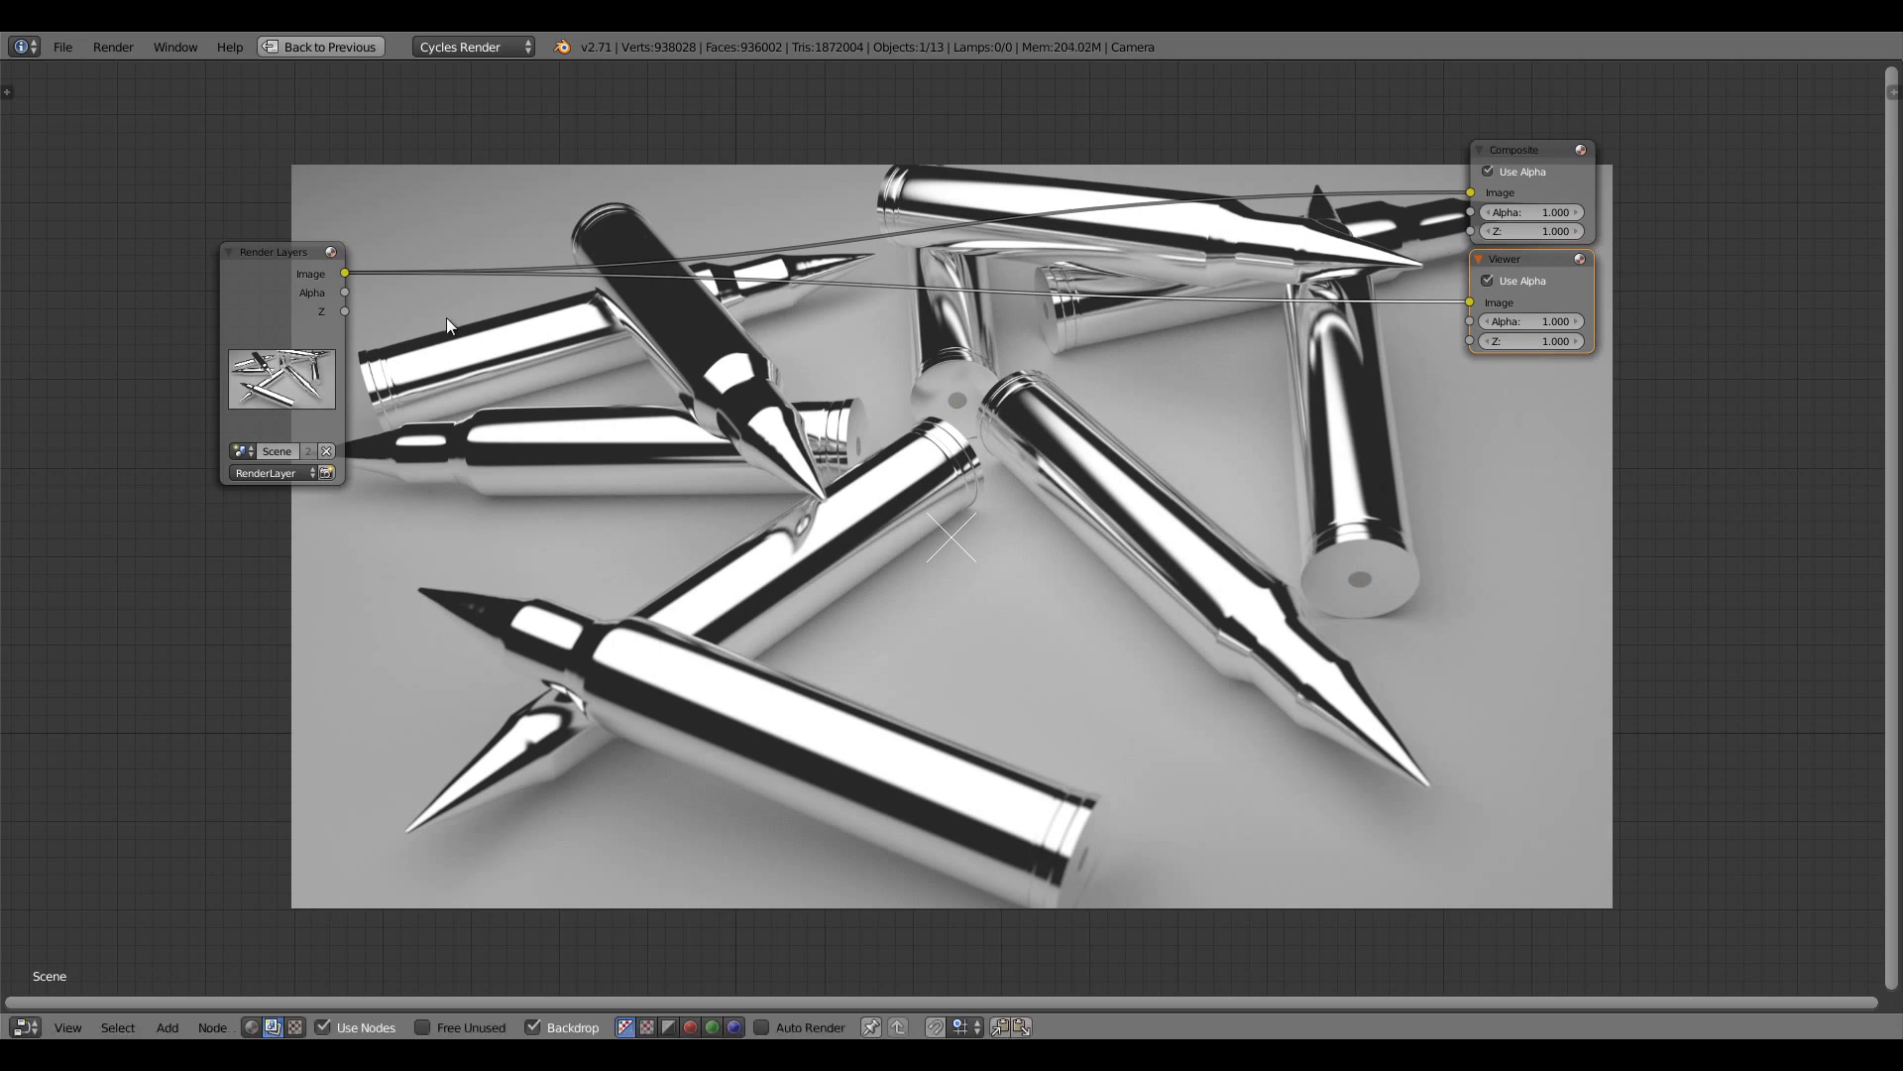
Move the Render Layers node farther from the output nodes and cut the link into the Composite node
left_click_drag(245, 349, 131, 266)
middle_click_drag(600, 454, 894, 562)
left_click_drag(1519, 325, 1521, 331, "ctrl")
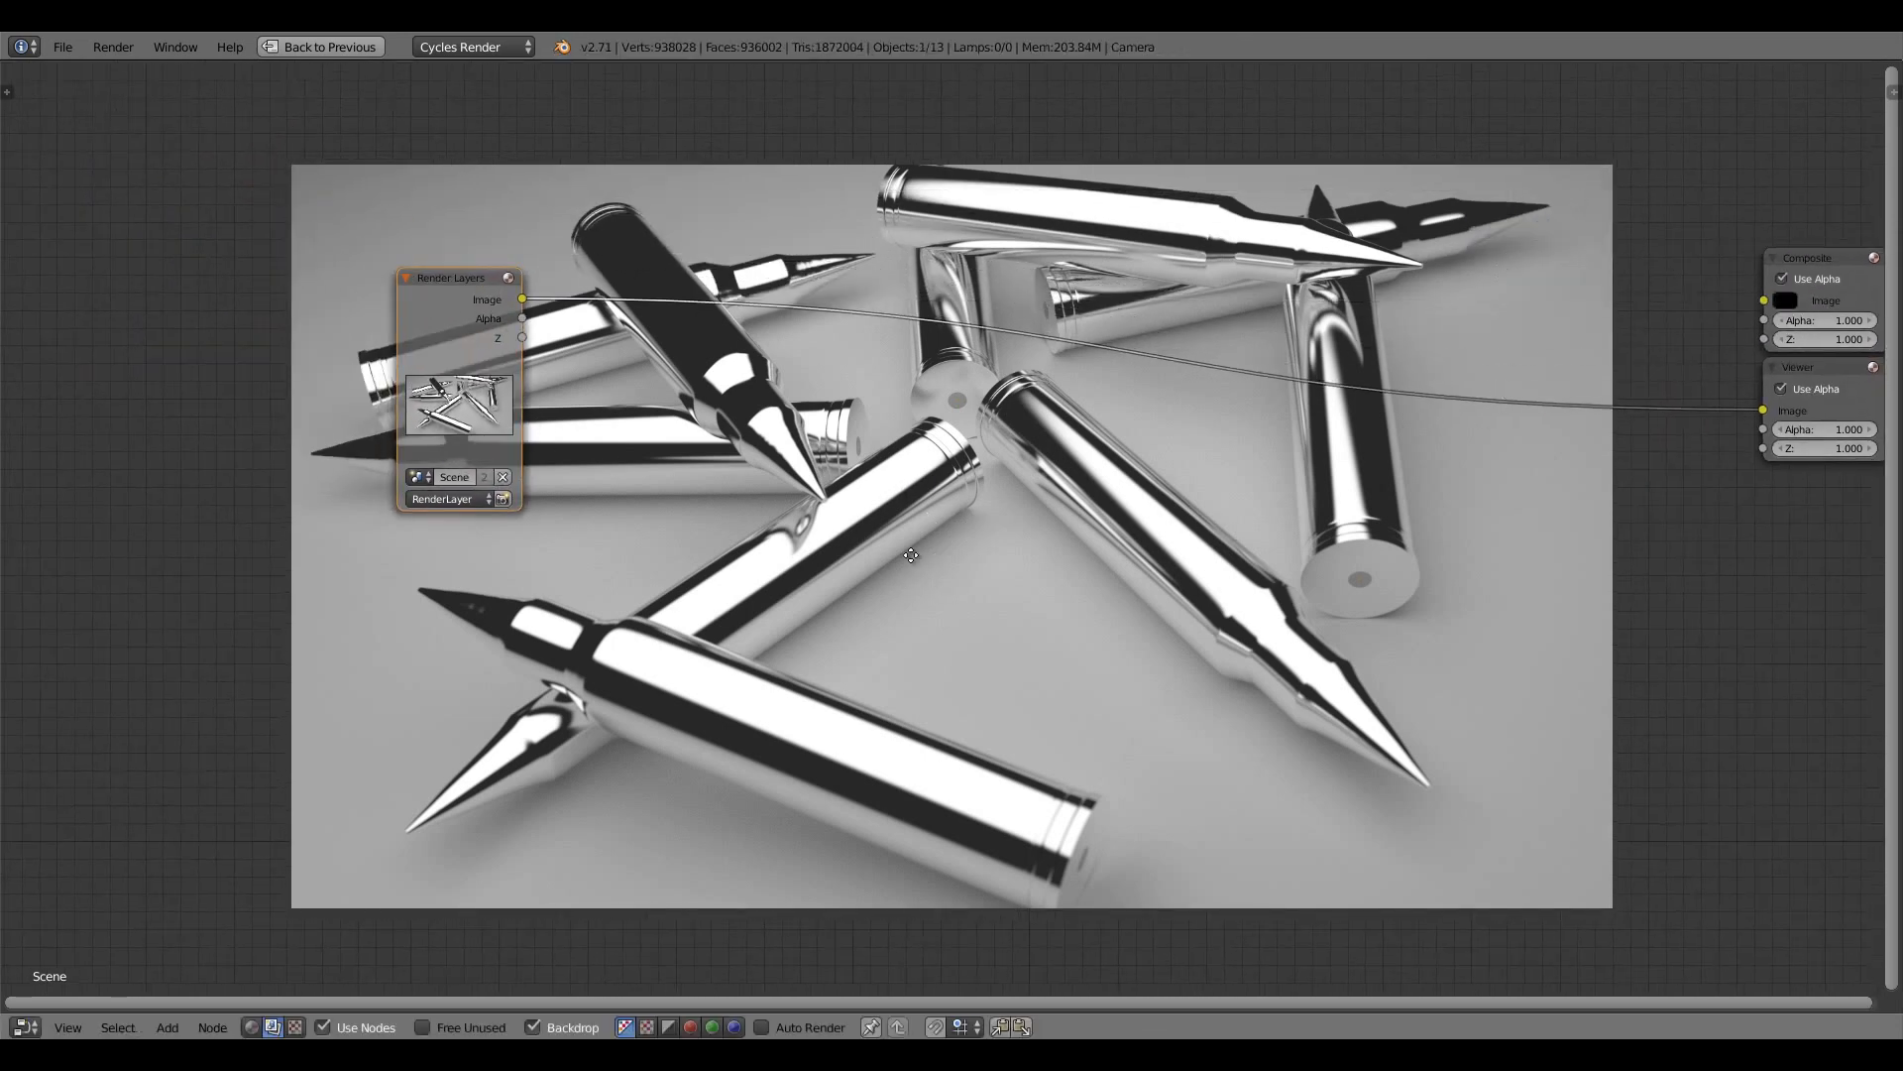
middle_click_drag(555, 397, 648, 736)
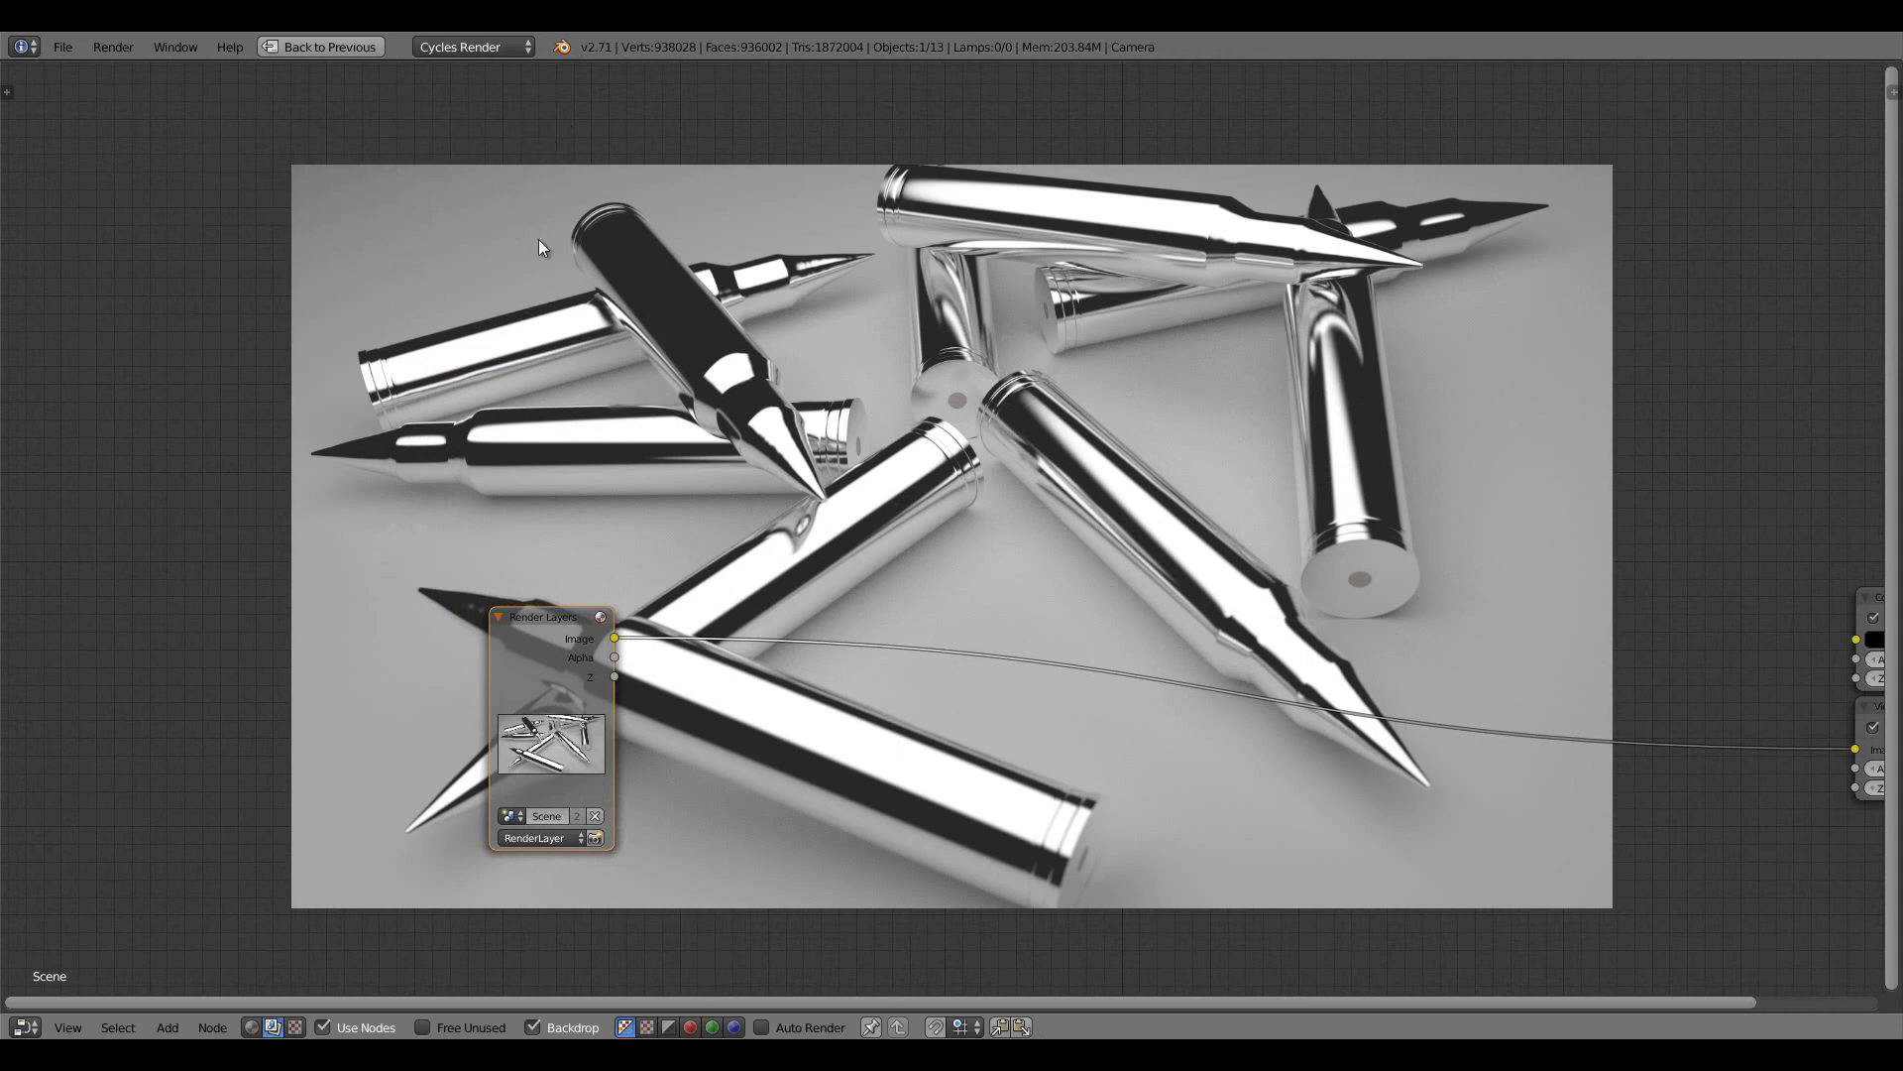
scroll(520, 818, "up", 3)
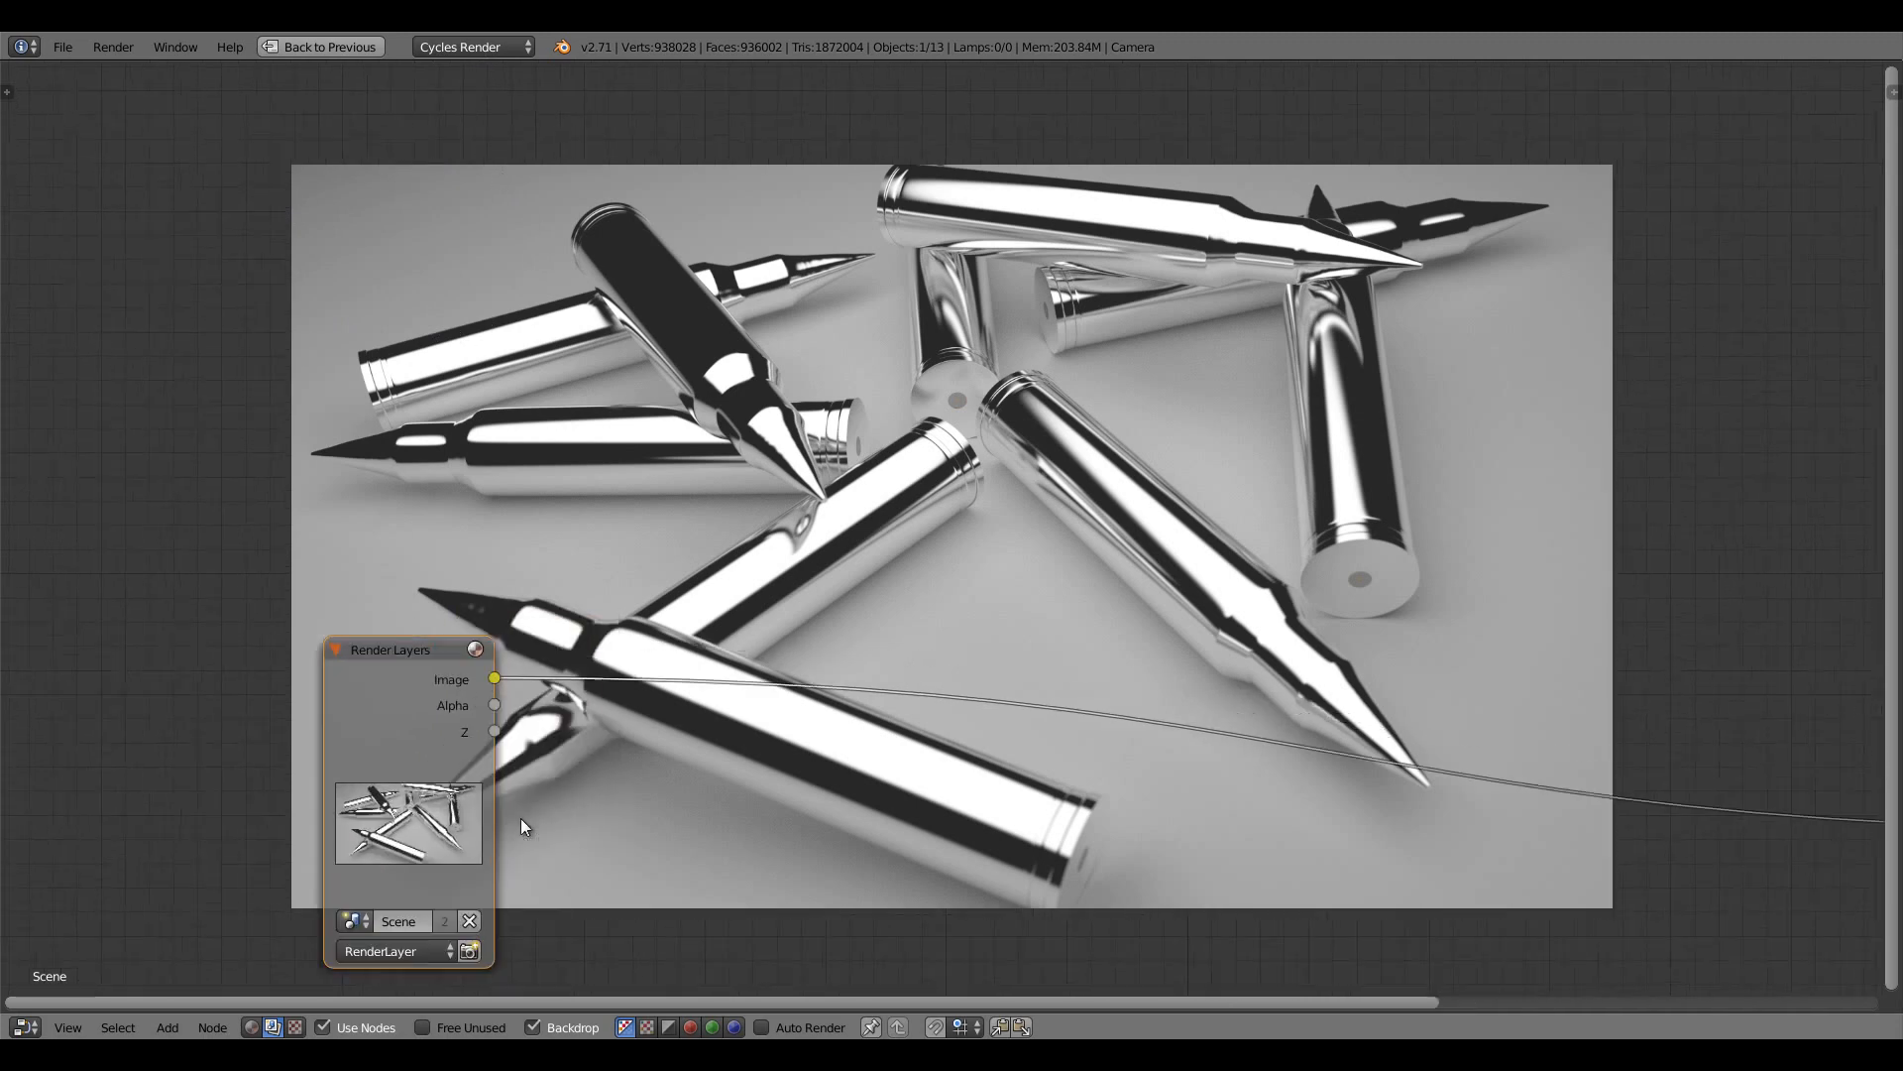
middle_click_drag(520, 830, 620, 490)
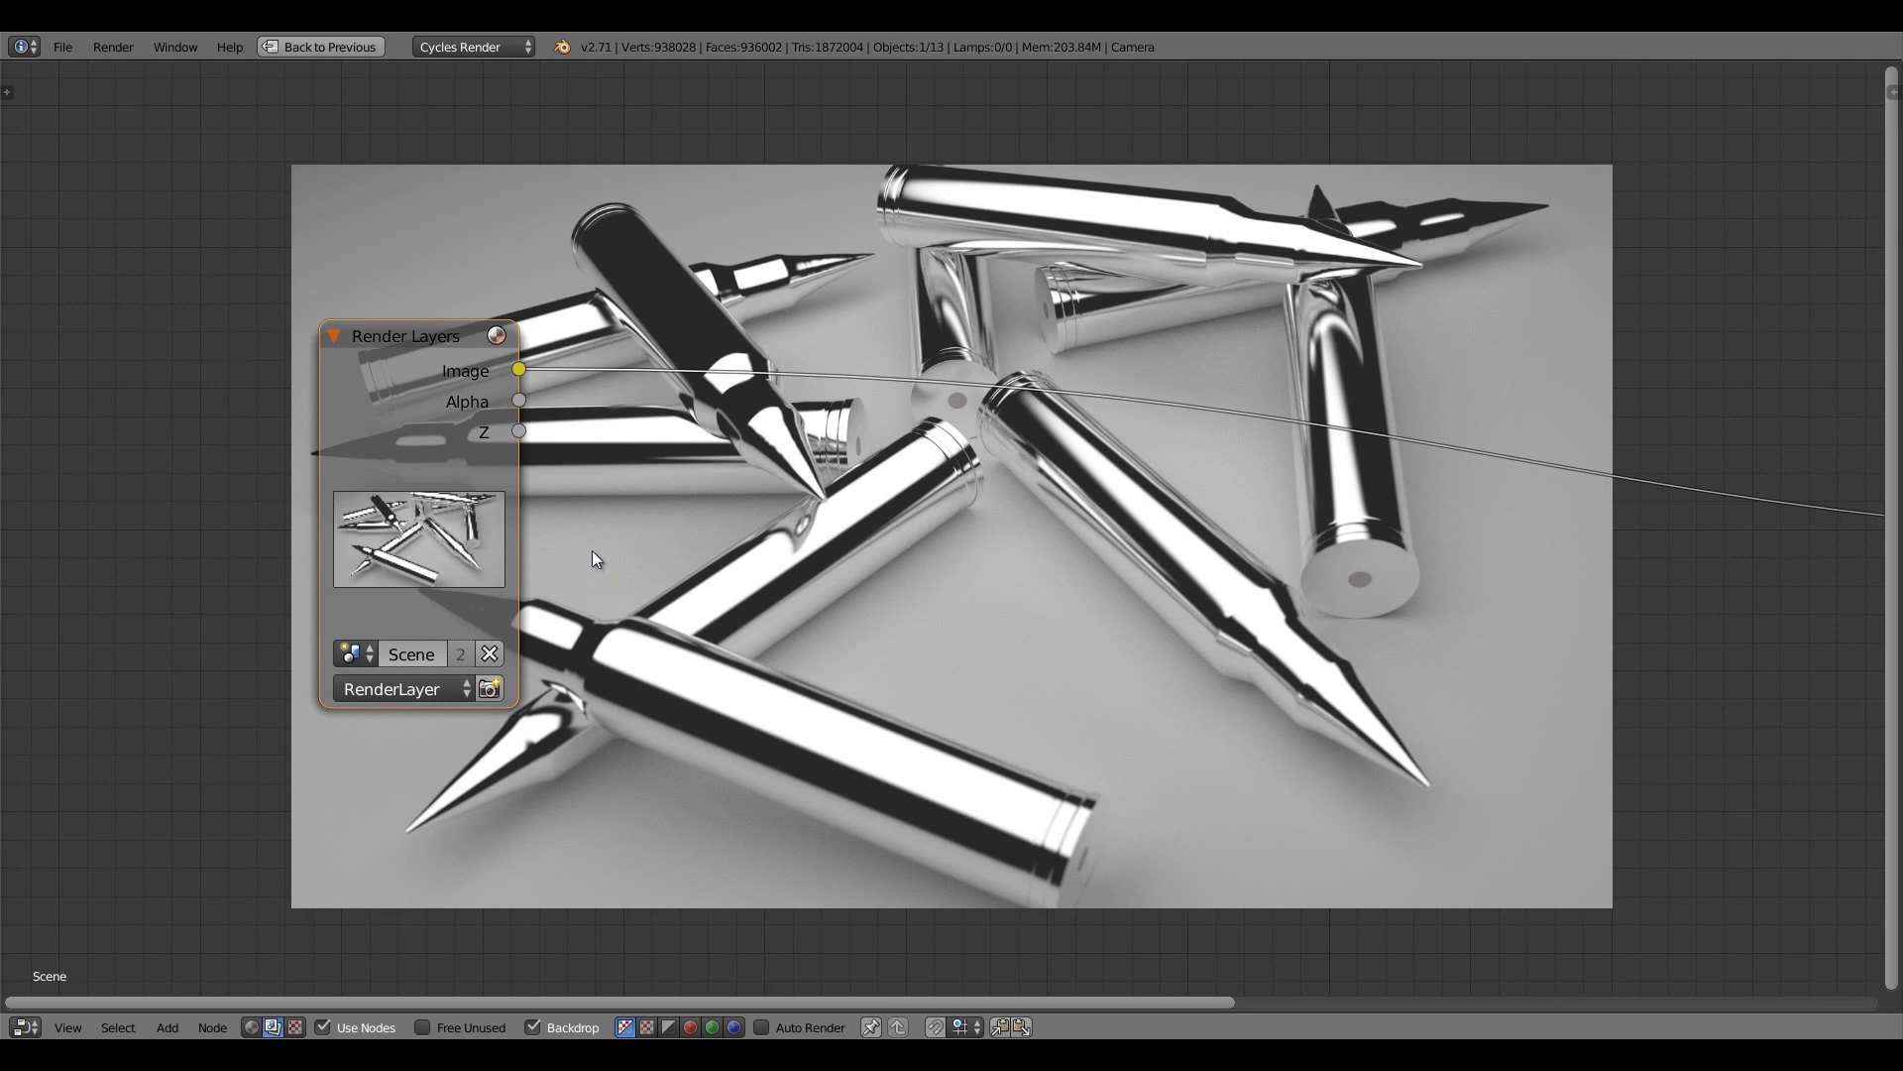
key("shift+a")
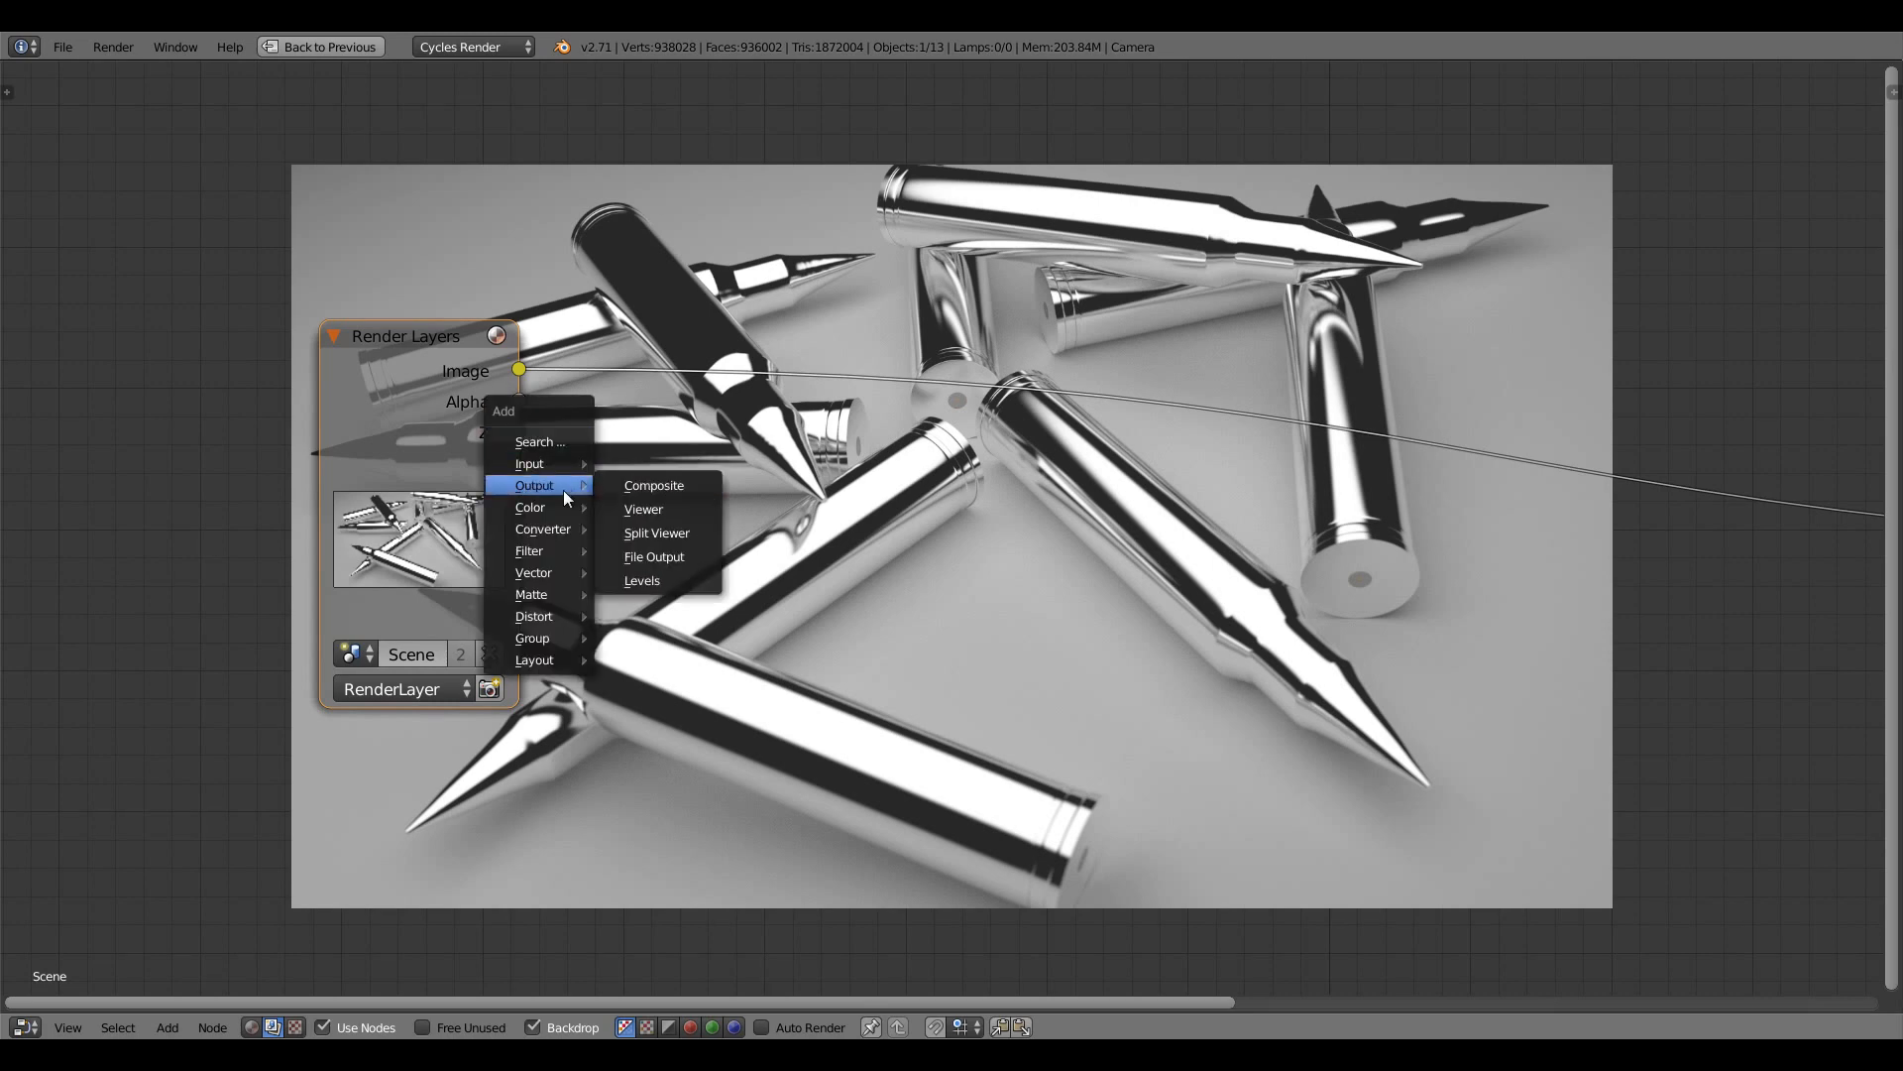
mouse_move(562, 506)
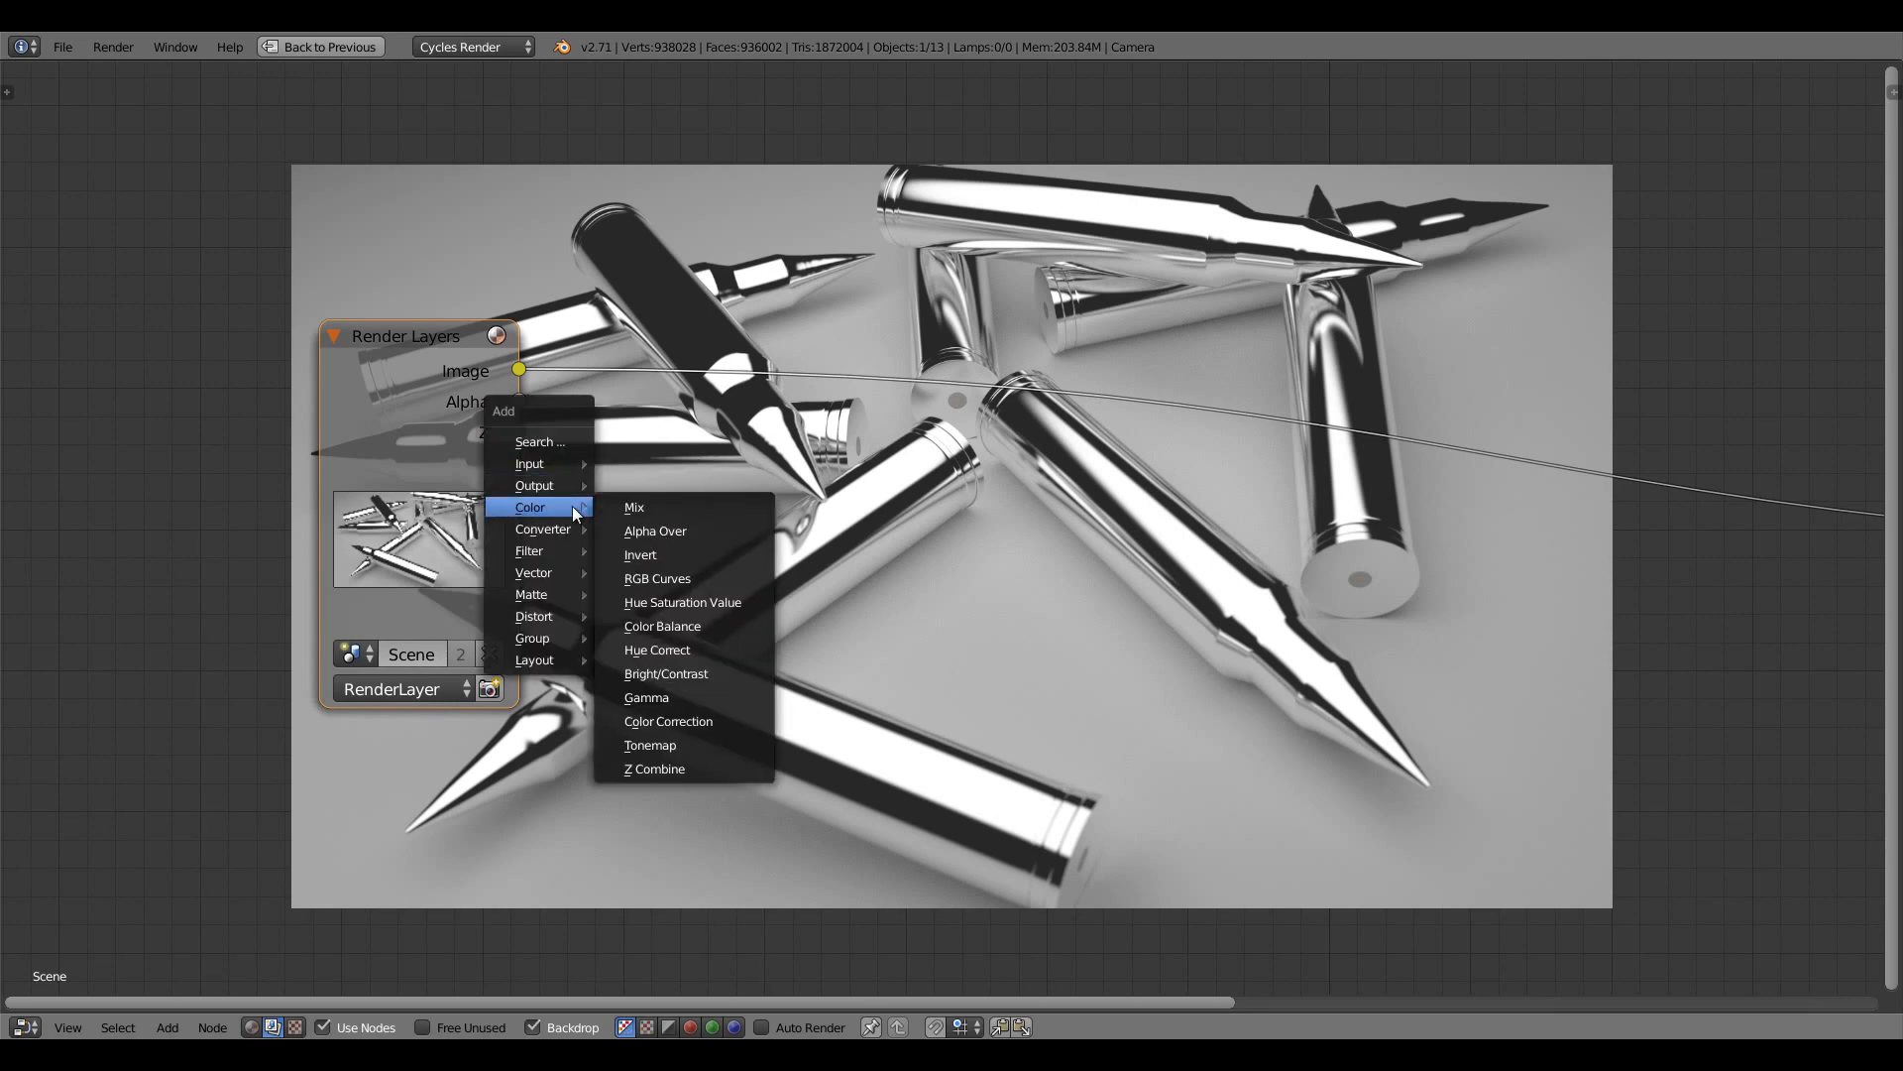
mouse_move(568, 552)
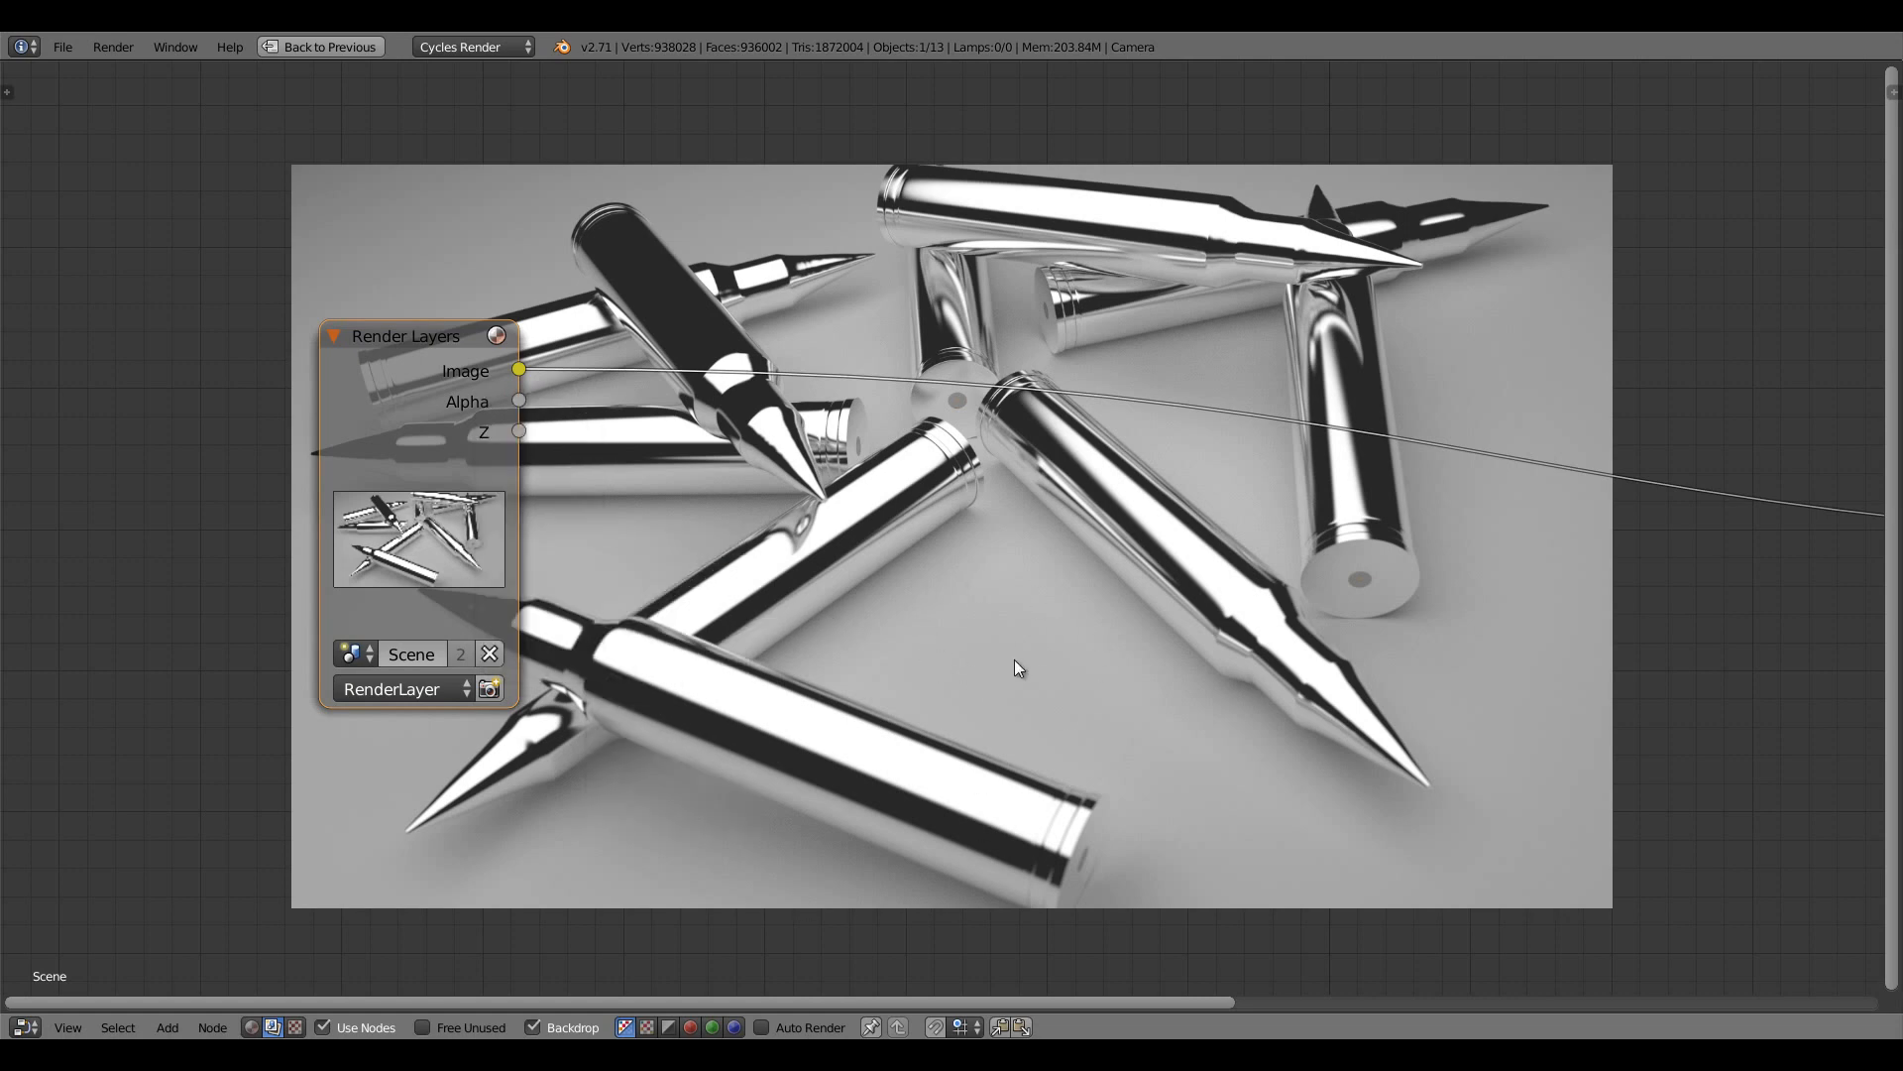
key("shift+a")
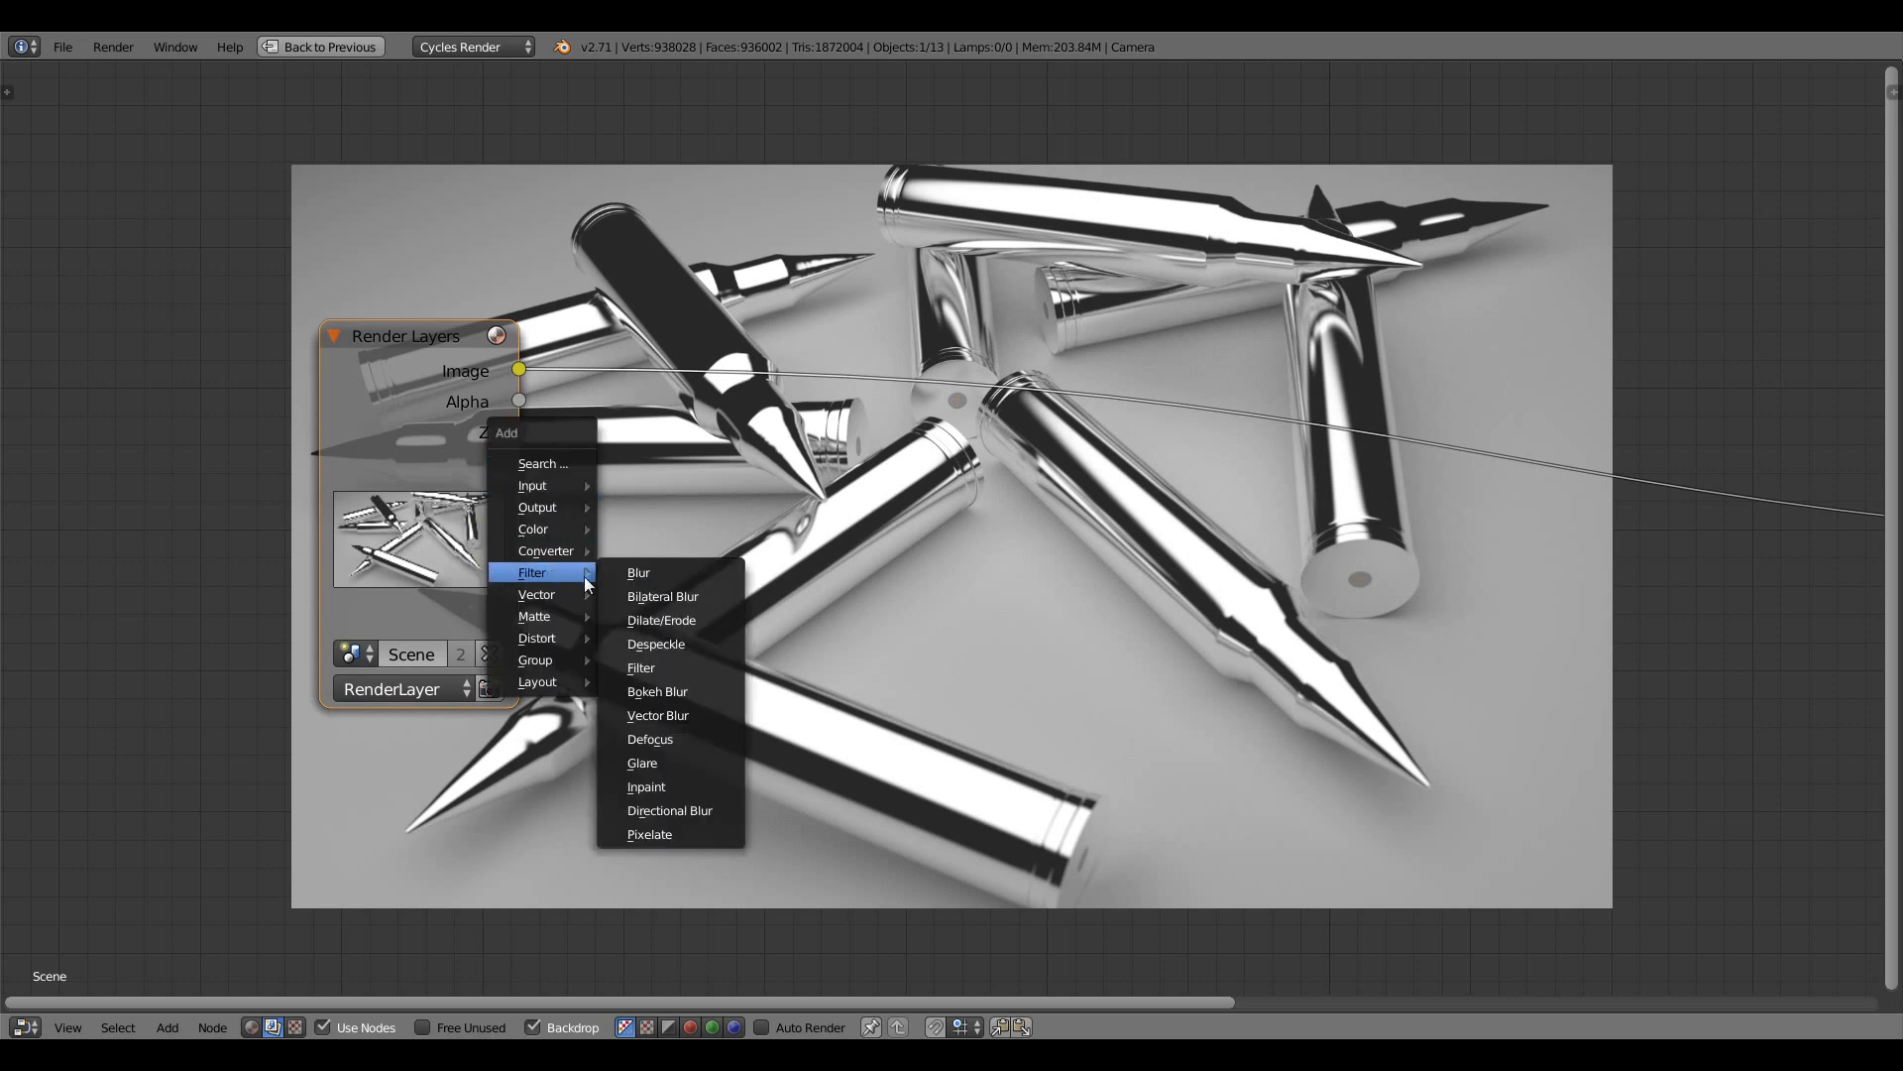
left_click(650, 672)
left_click(569, 422)
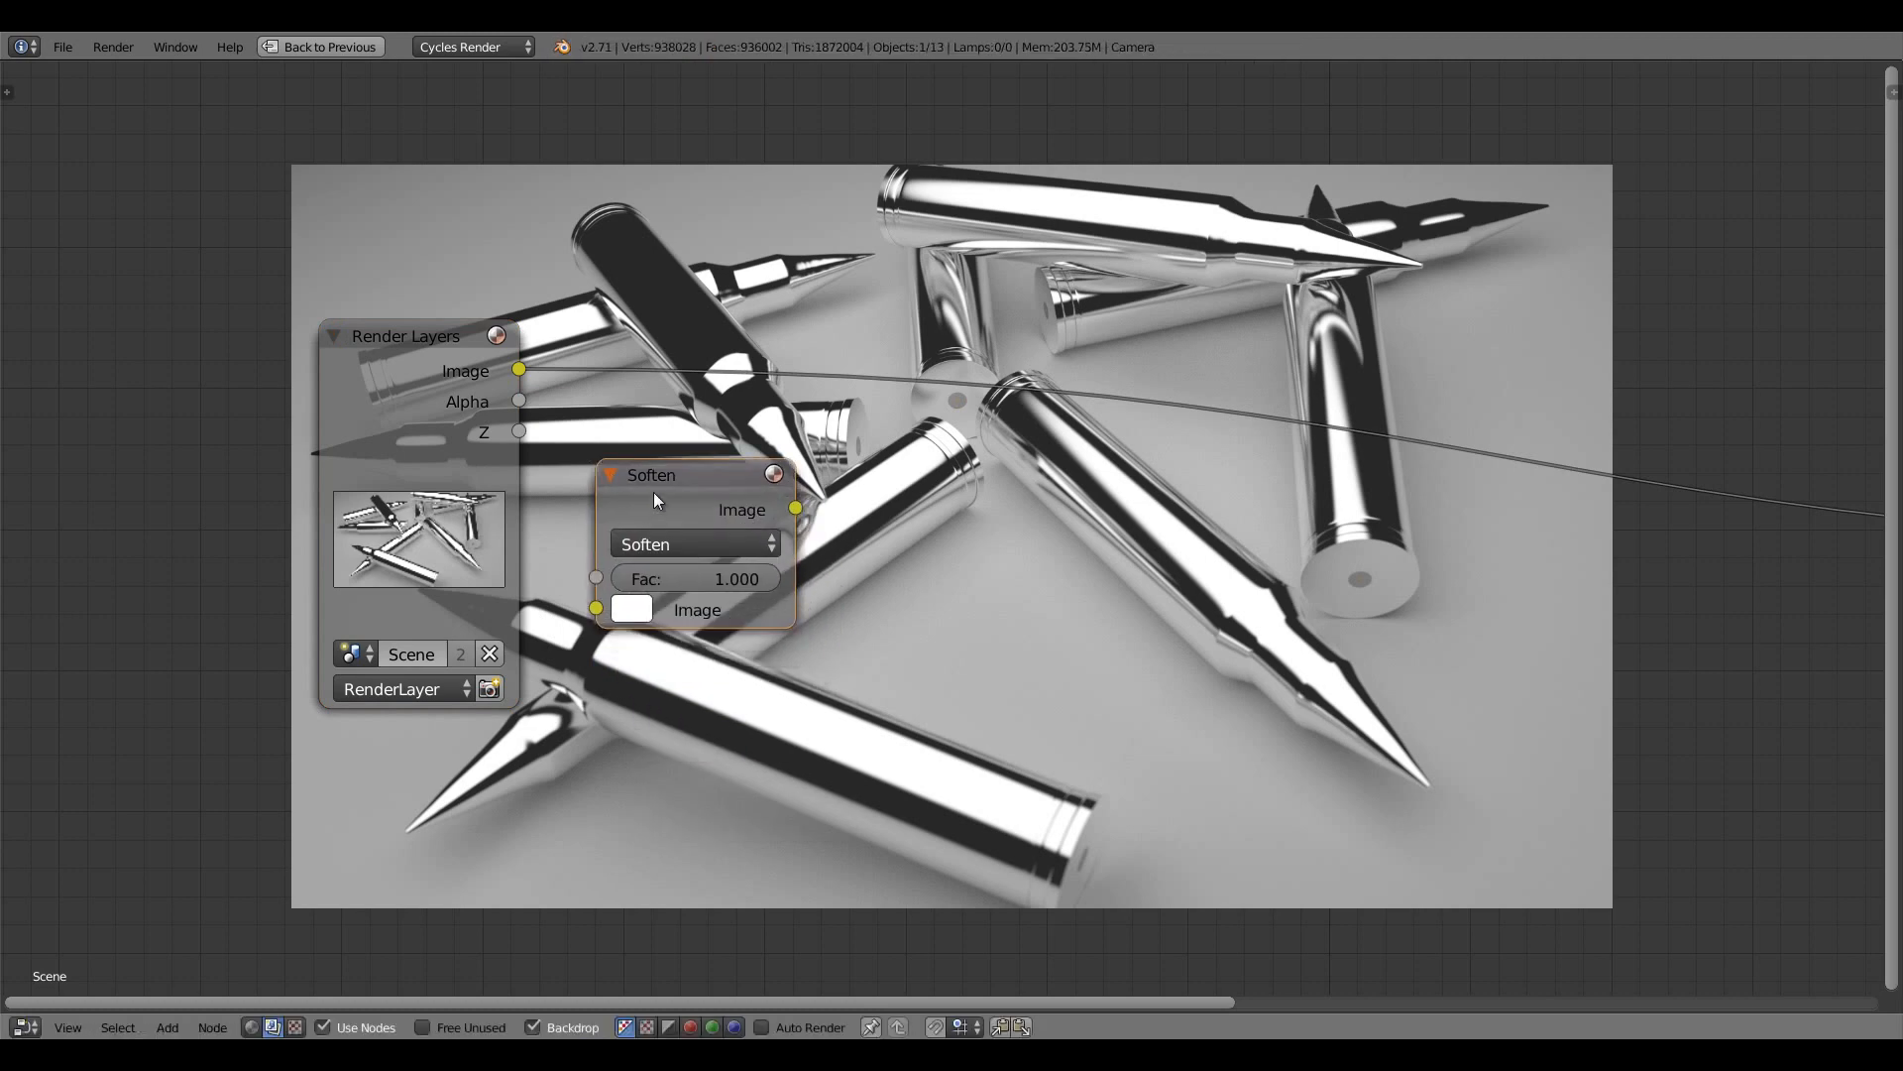
key("x")
Add a Glare node beside the Render Layers node and set its type to Fog Glow
key("shift+a")
mouse_move(652, 492)
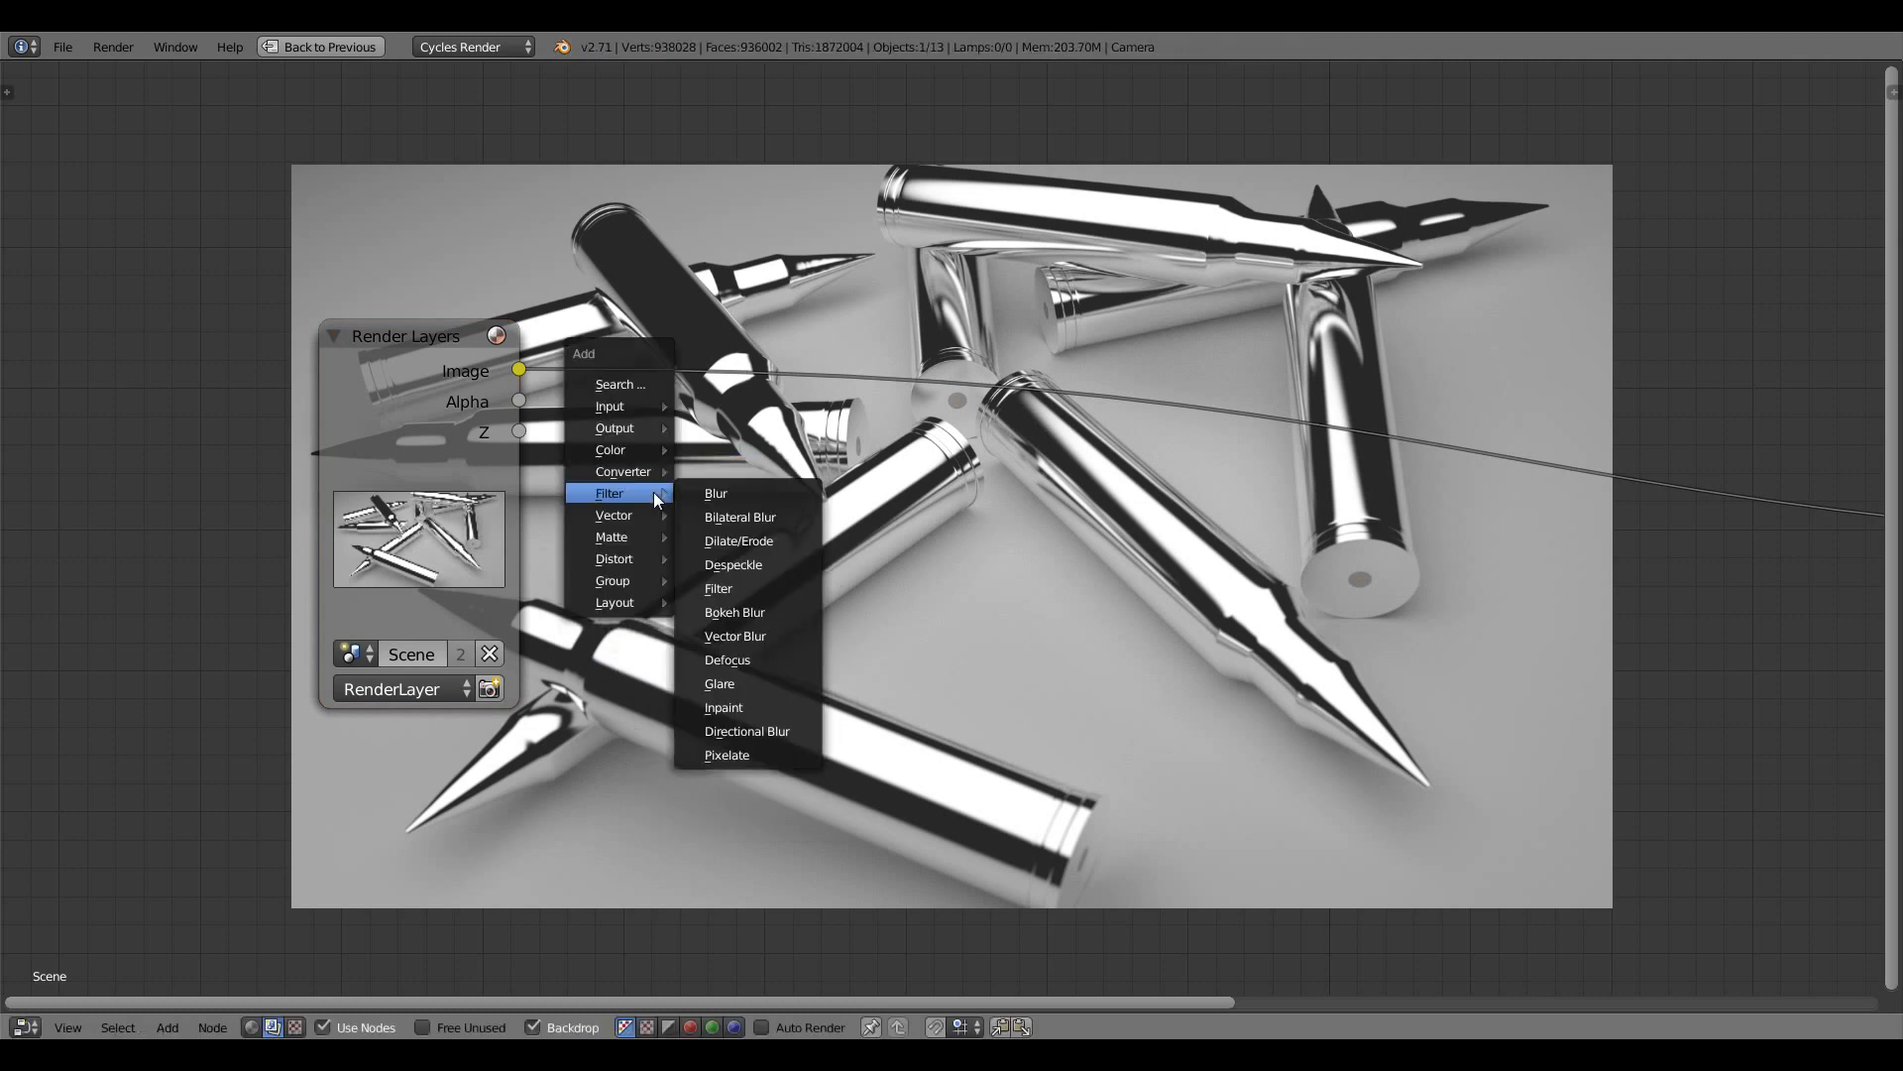
left_click(724, 694)
left_click(652, 444)
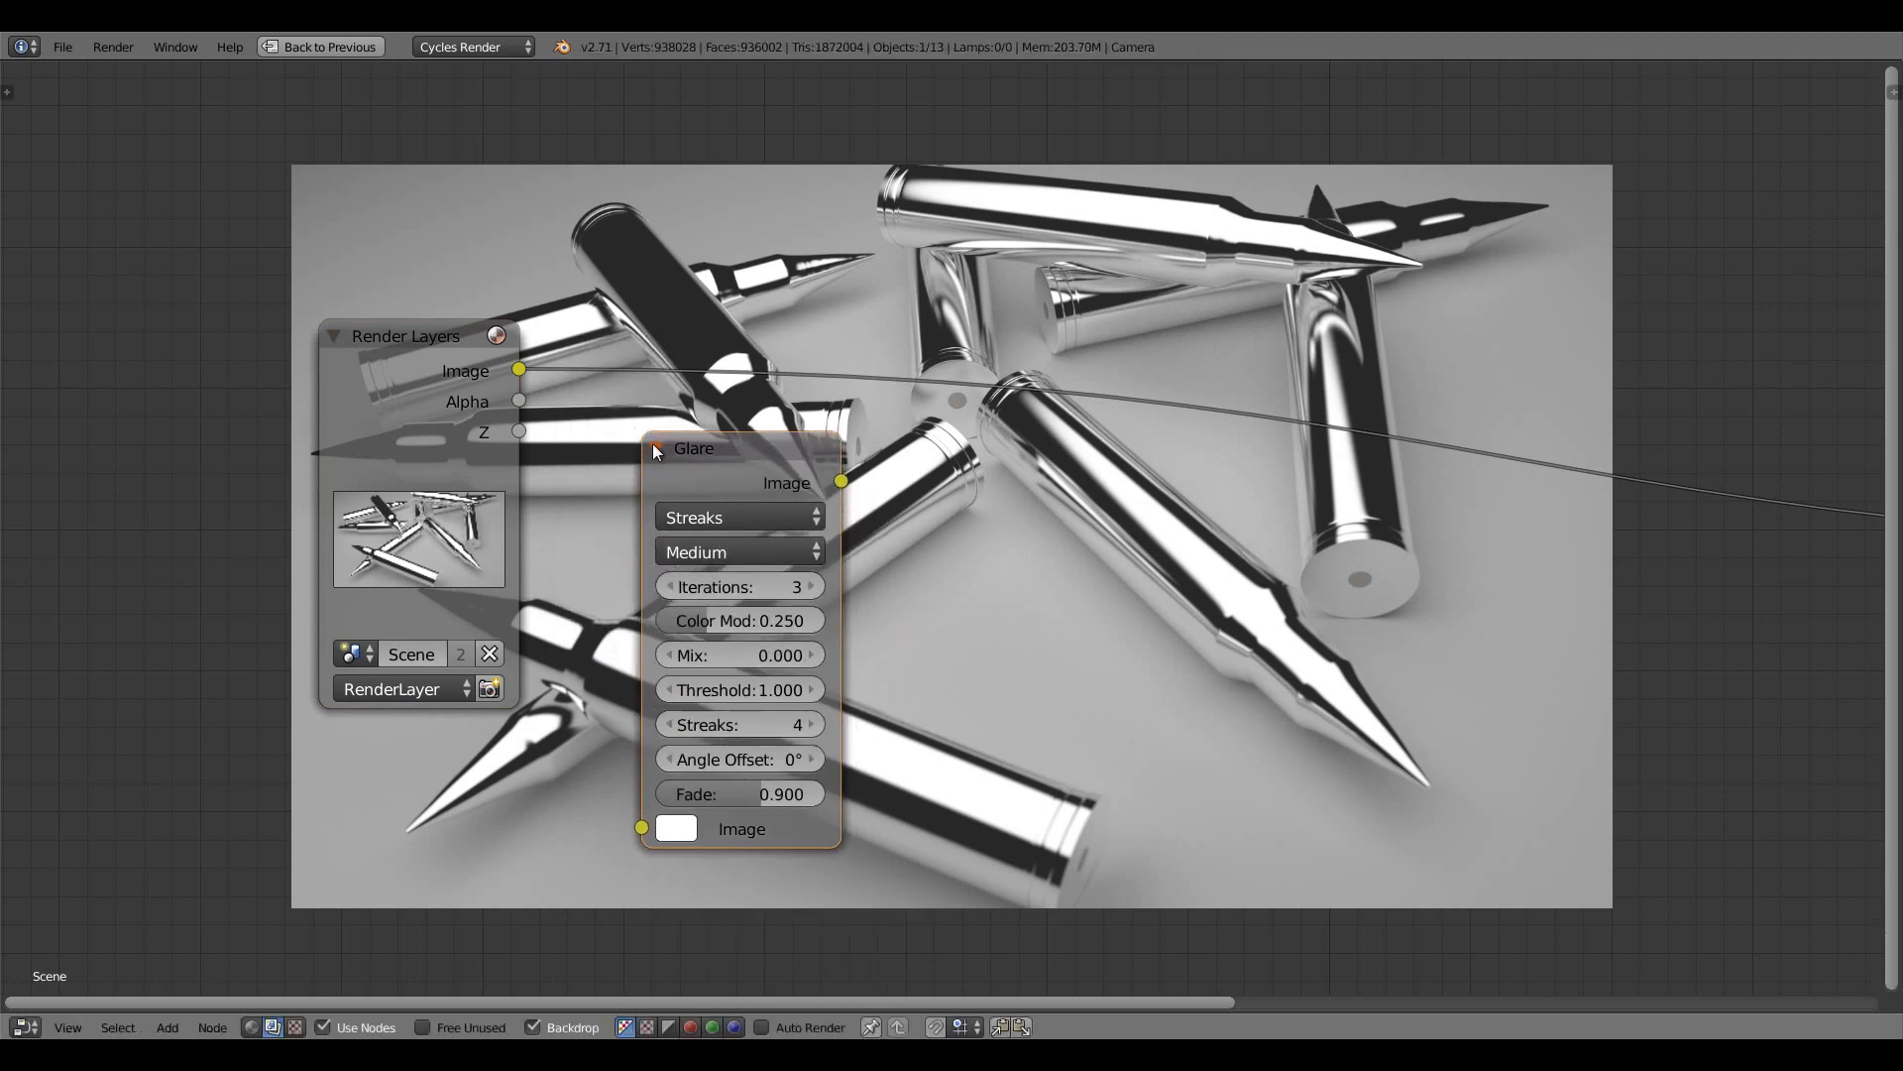
left_click(706, 517)
left_click(726, 423)
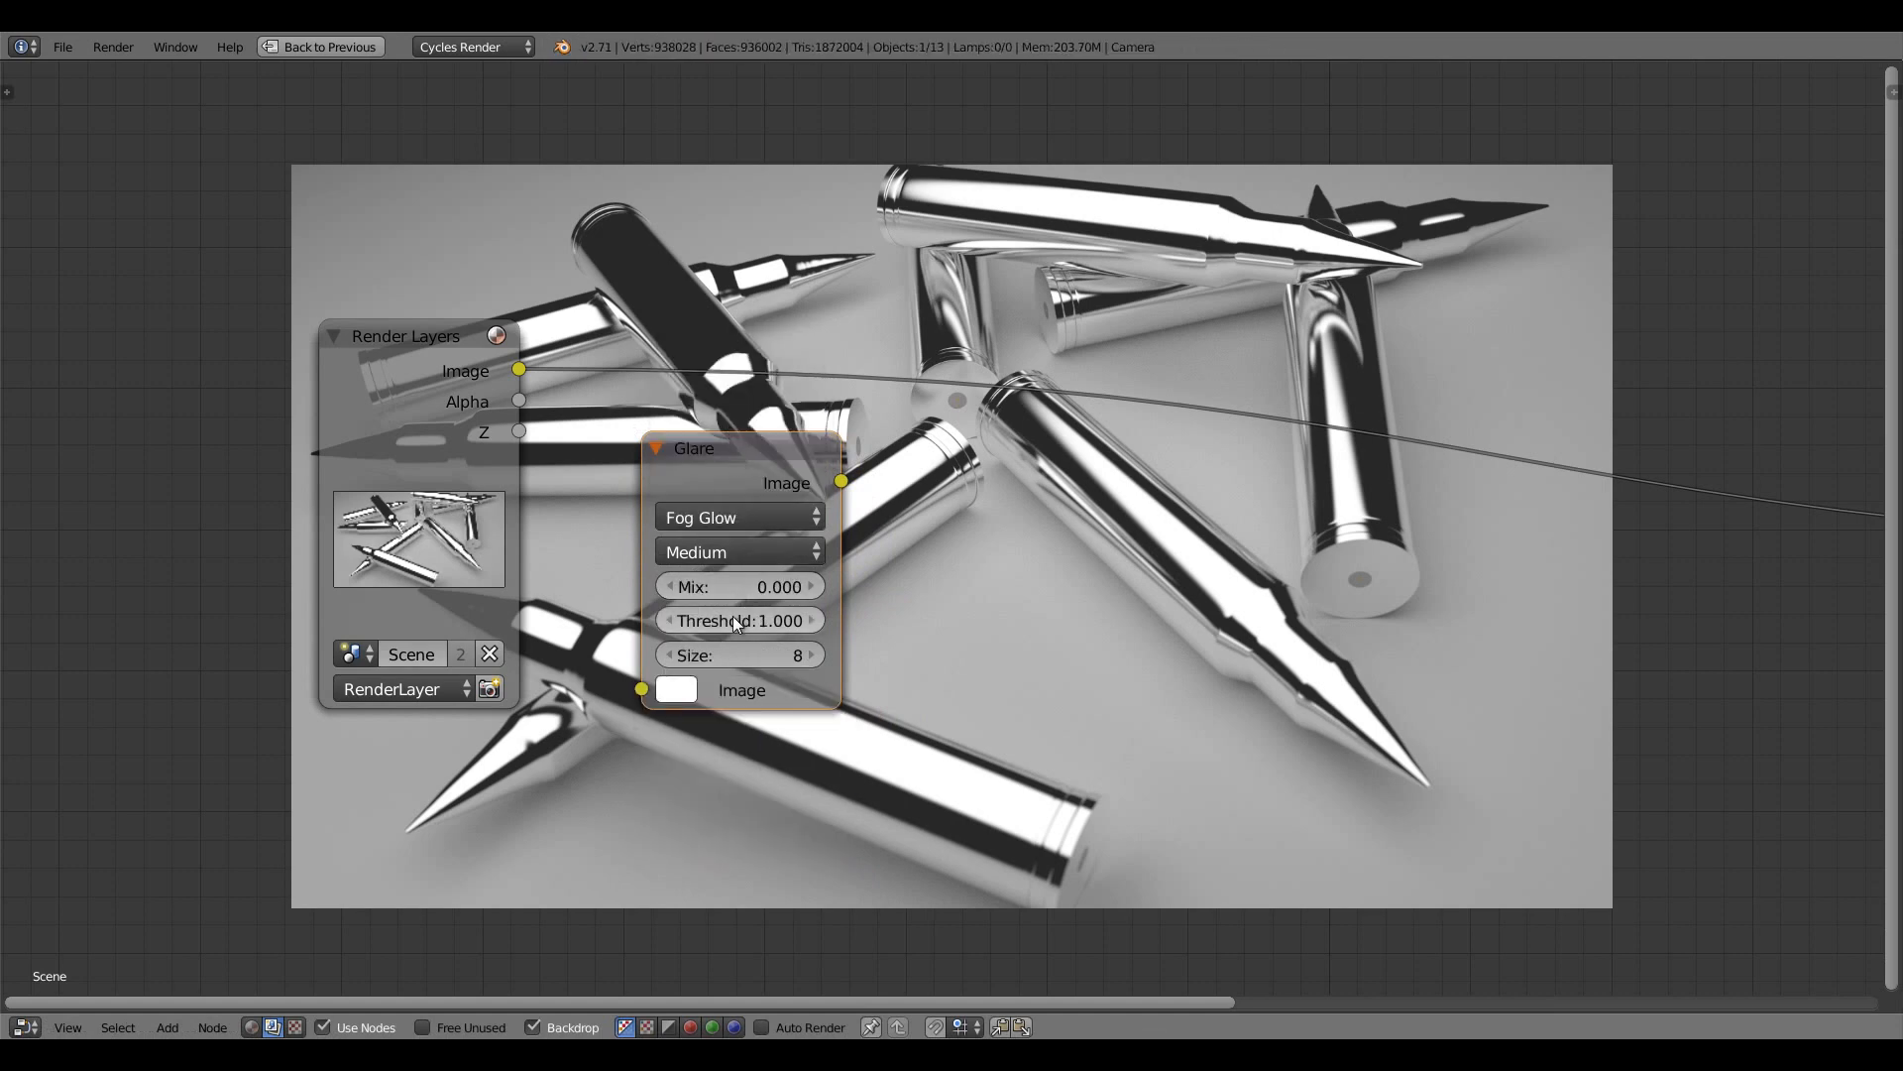
Set the Glare node's threshold to 0.400 and its size to 9
left_click(668, 622)
left_click(668, 622)
left_click(668, 622)
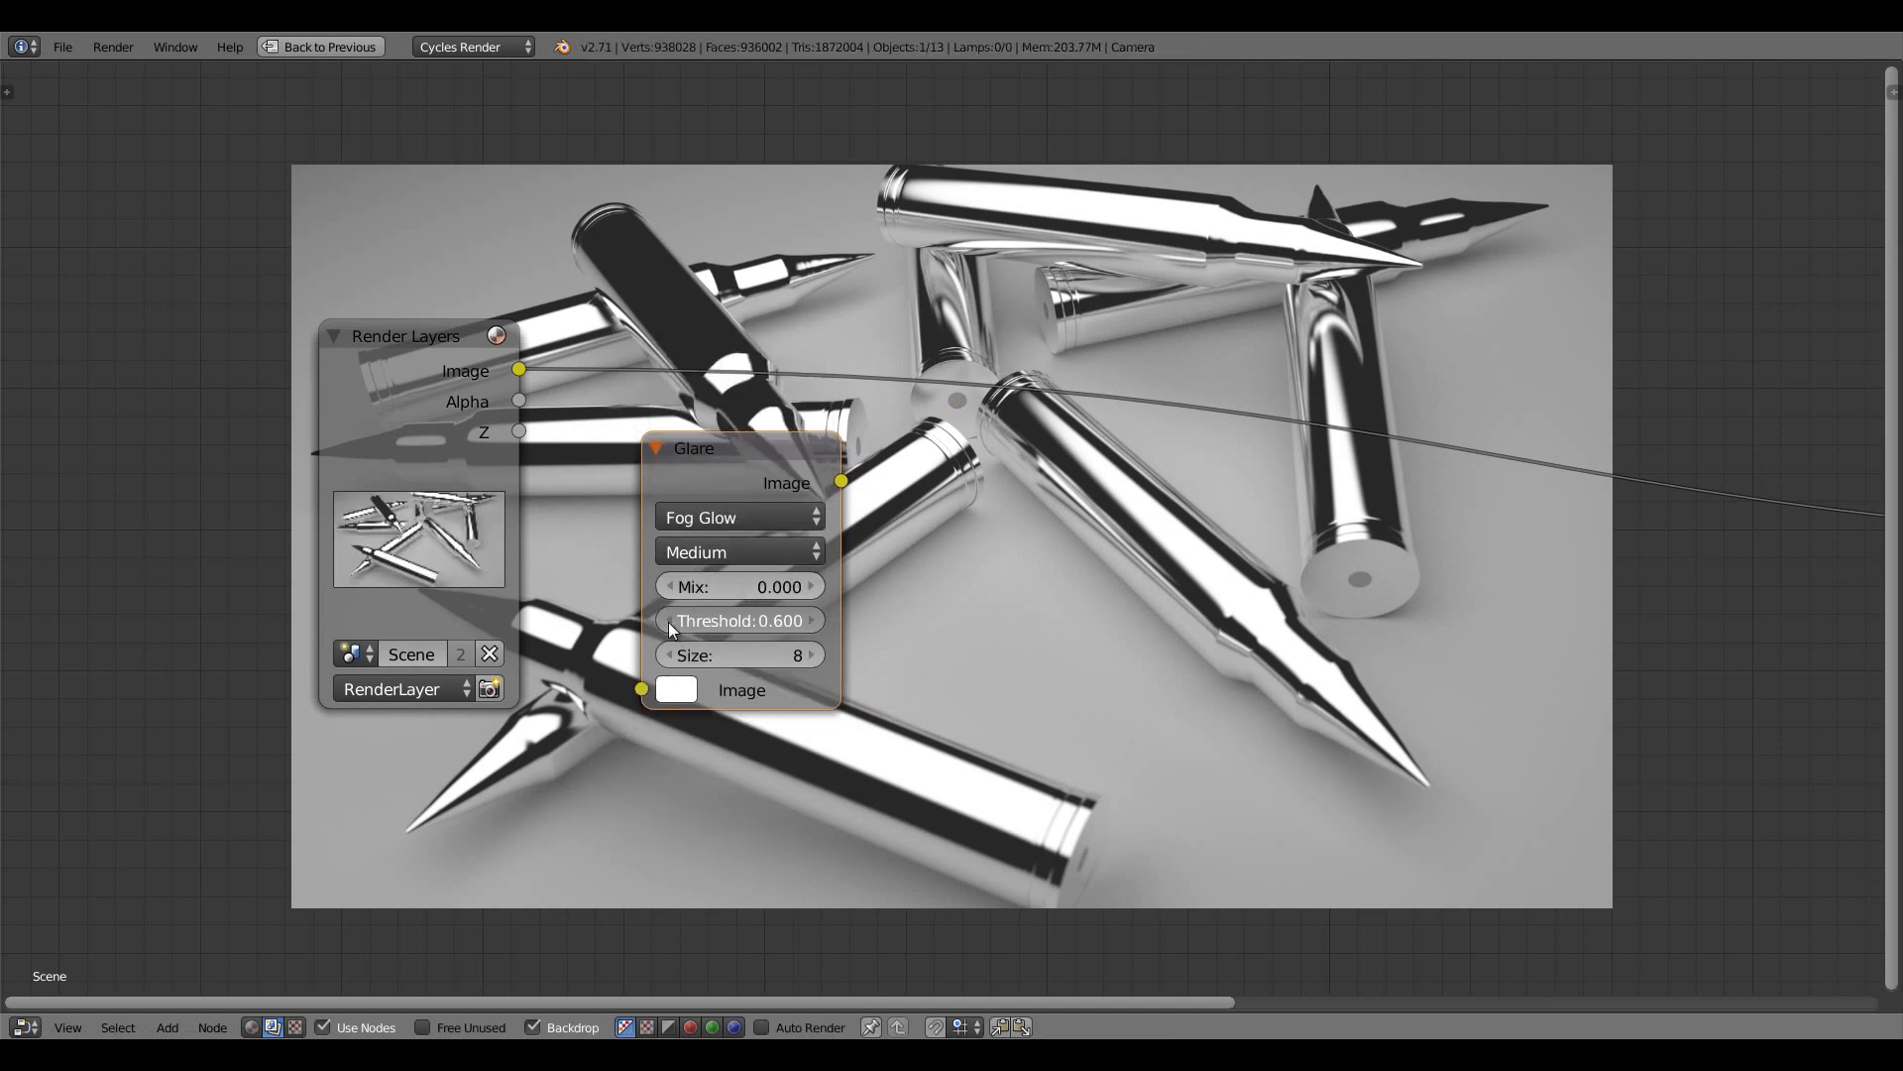
left_click(668, 622)
left_click(668, 621)
left_click(670, 623)
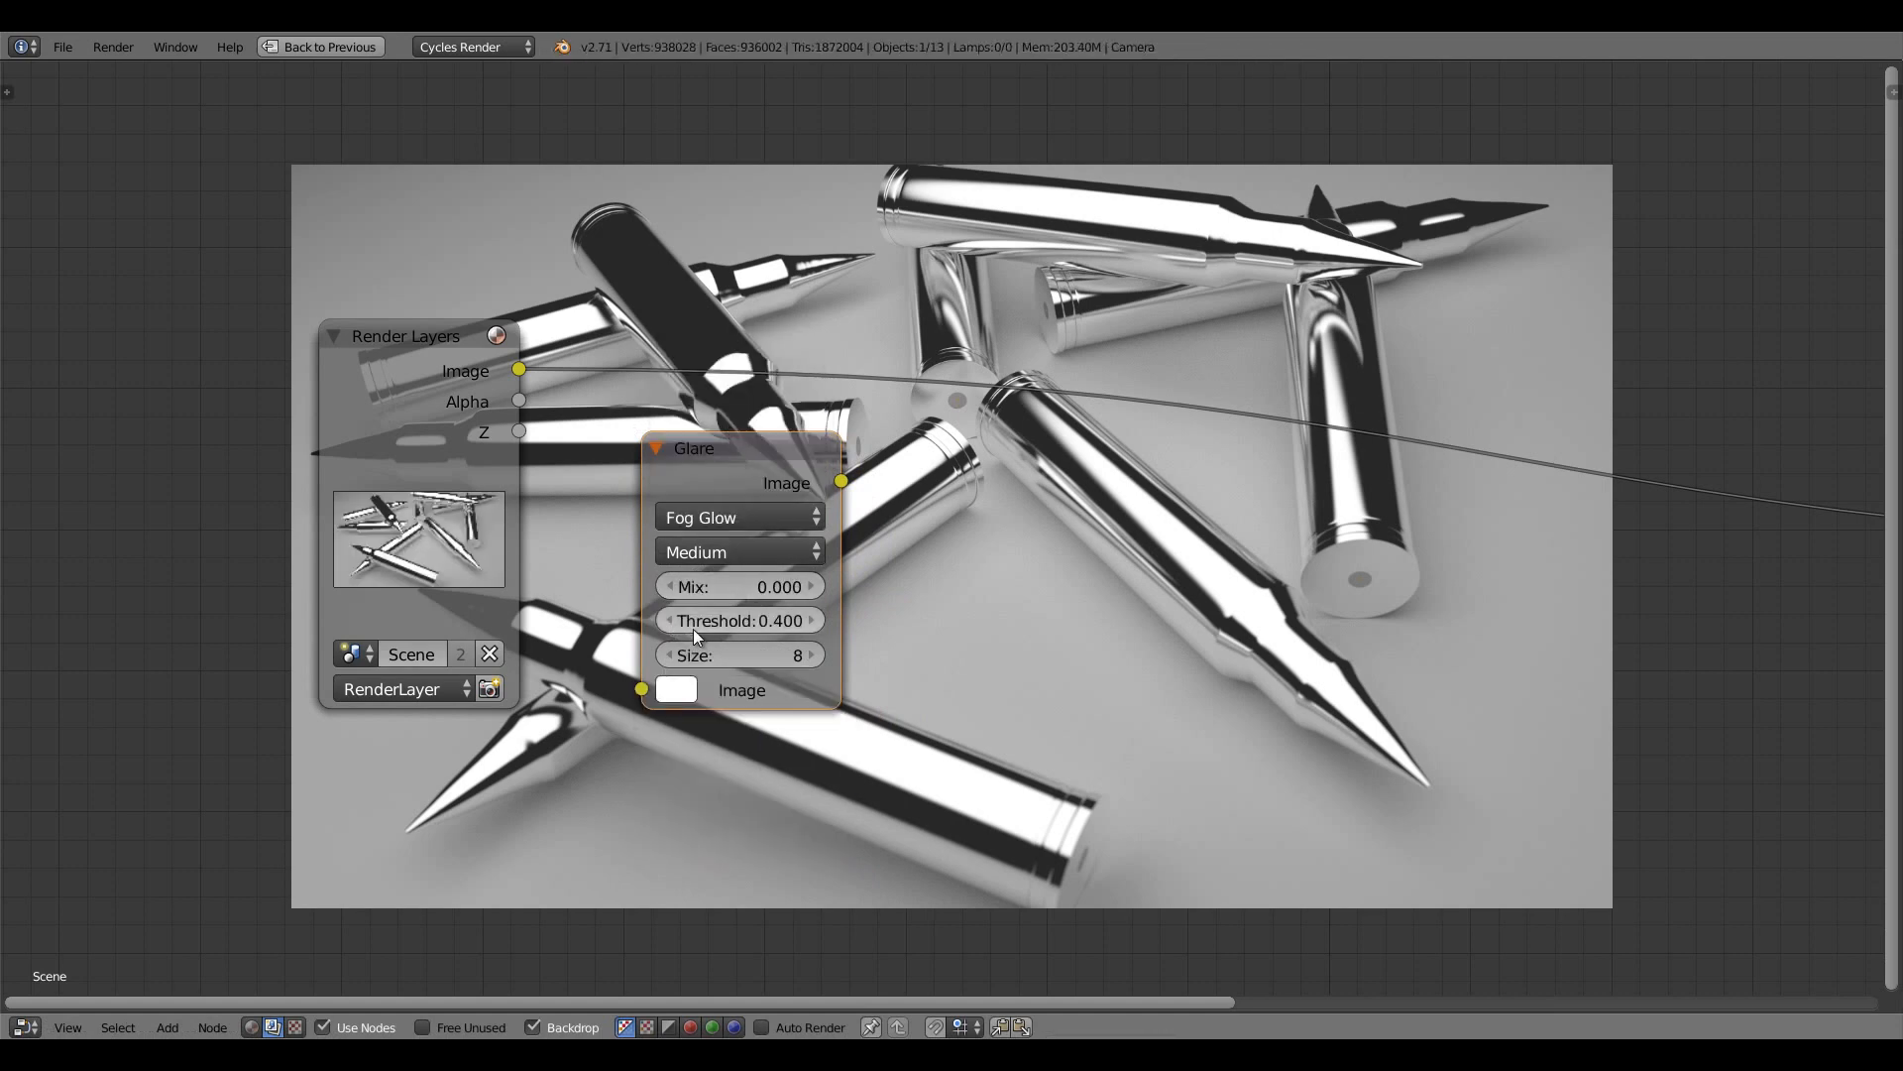
left_click(813, 654)
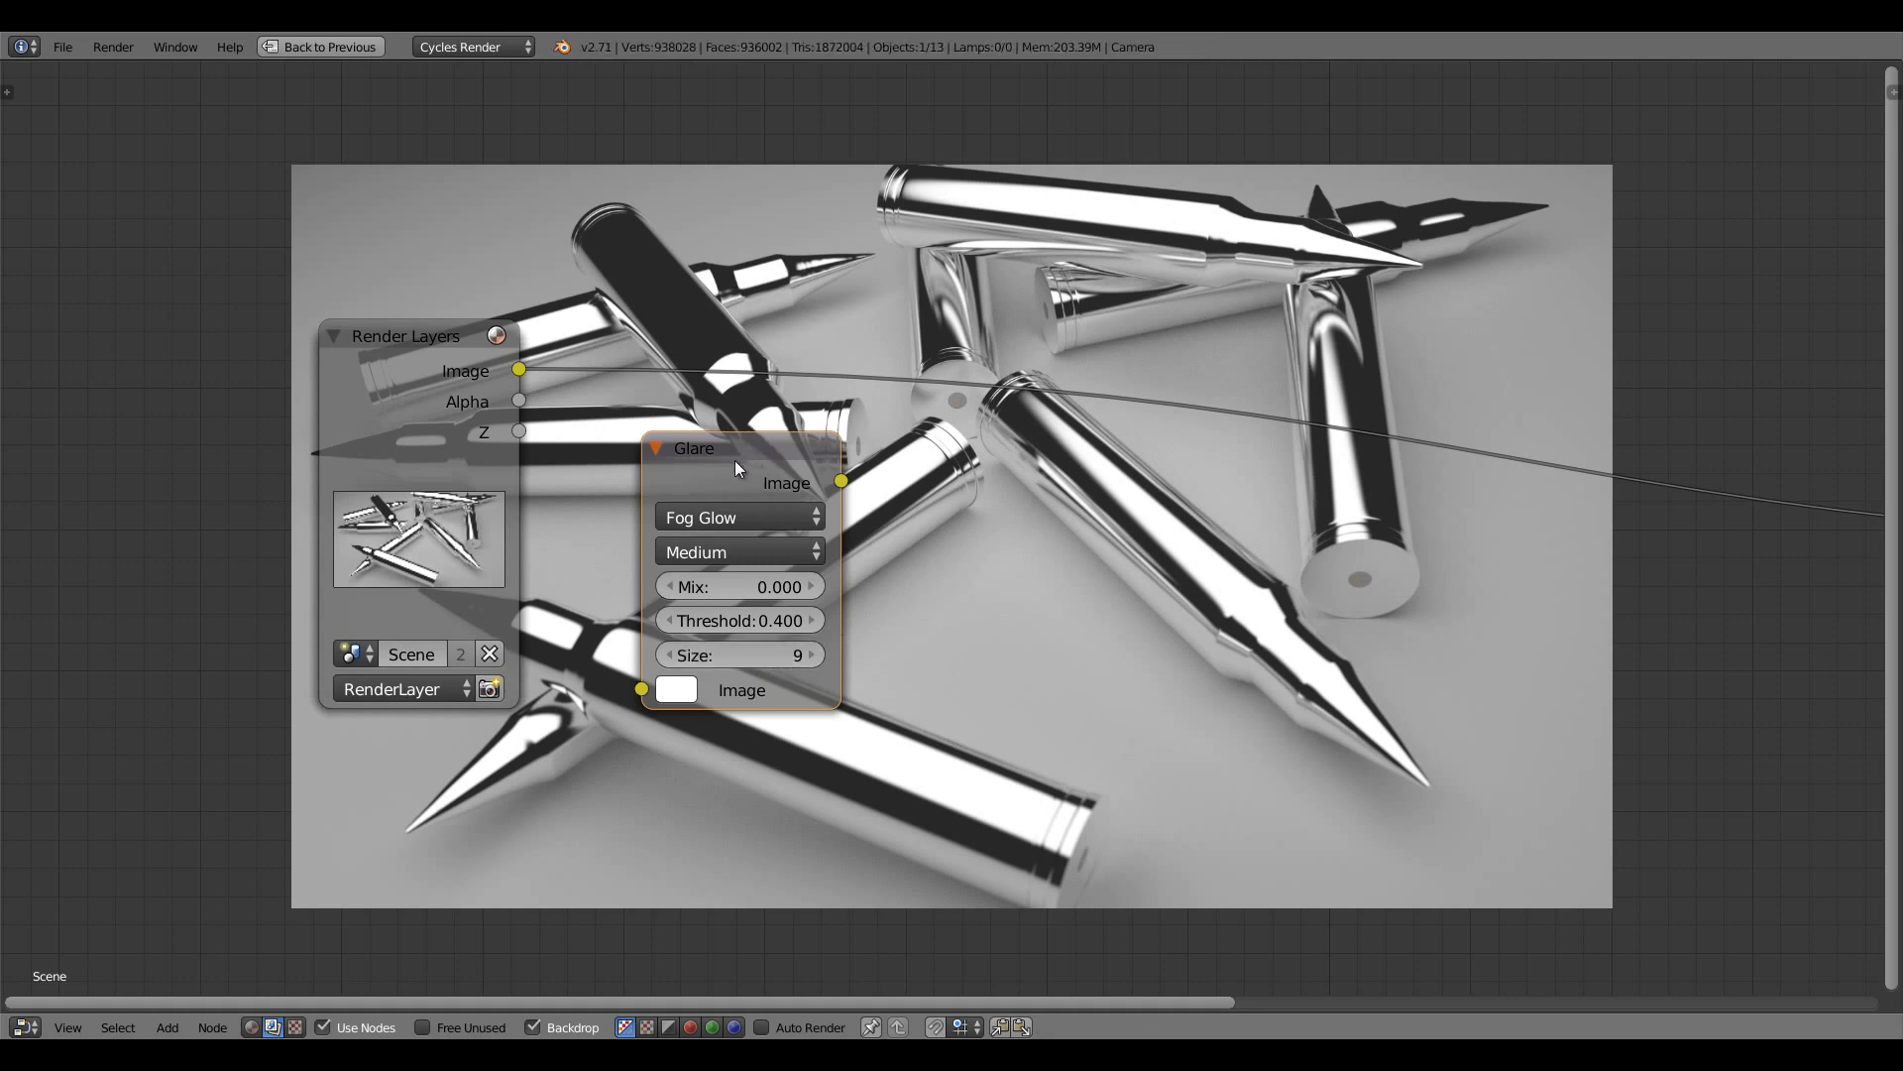
Insert the Glare node into the link from Render Layers to the Viewer and set its threshold to 0.500
left_click_drag(728, 480, 663, 383)
middle_click_drag(662, 383, 400, 103)
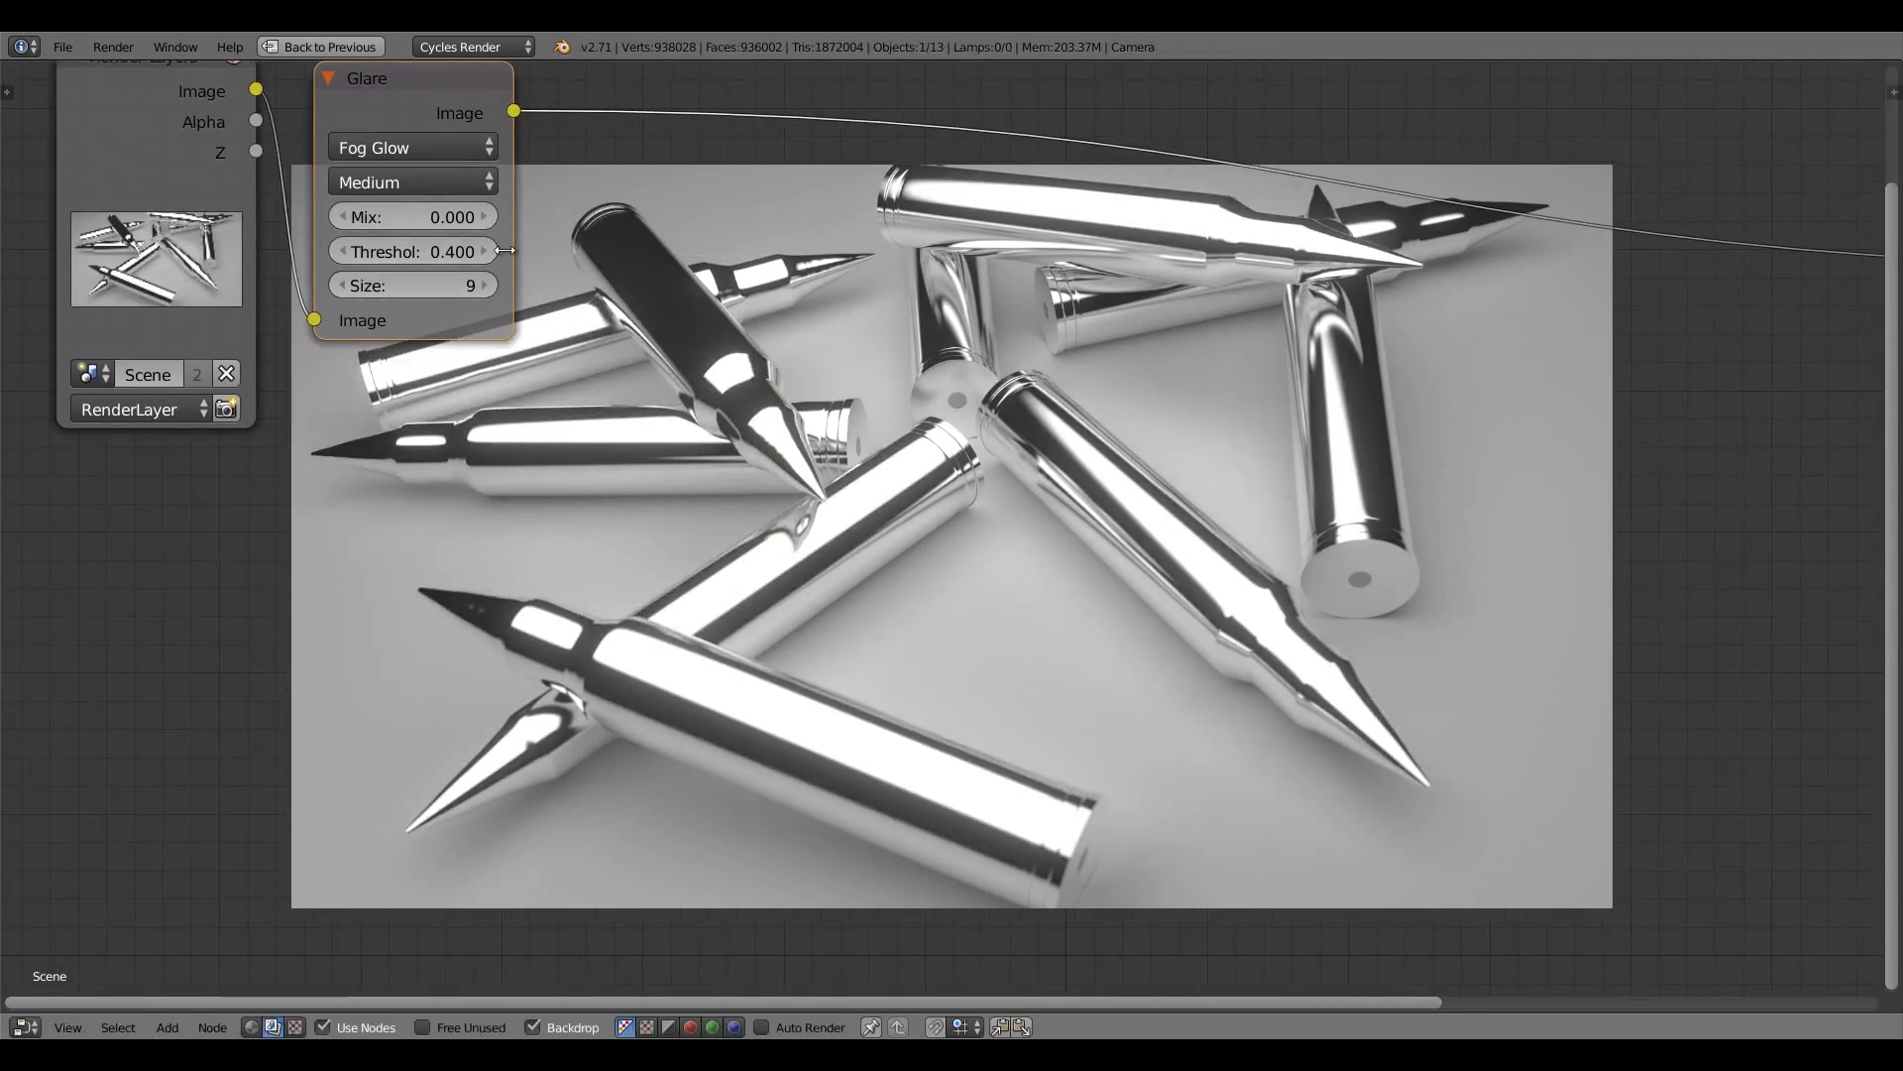
left_click(493, 250)
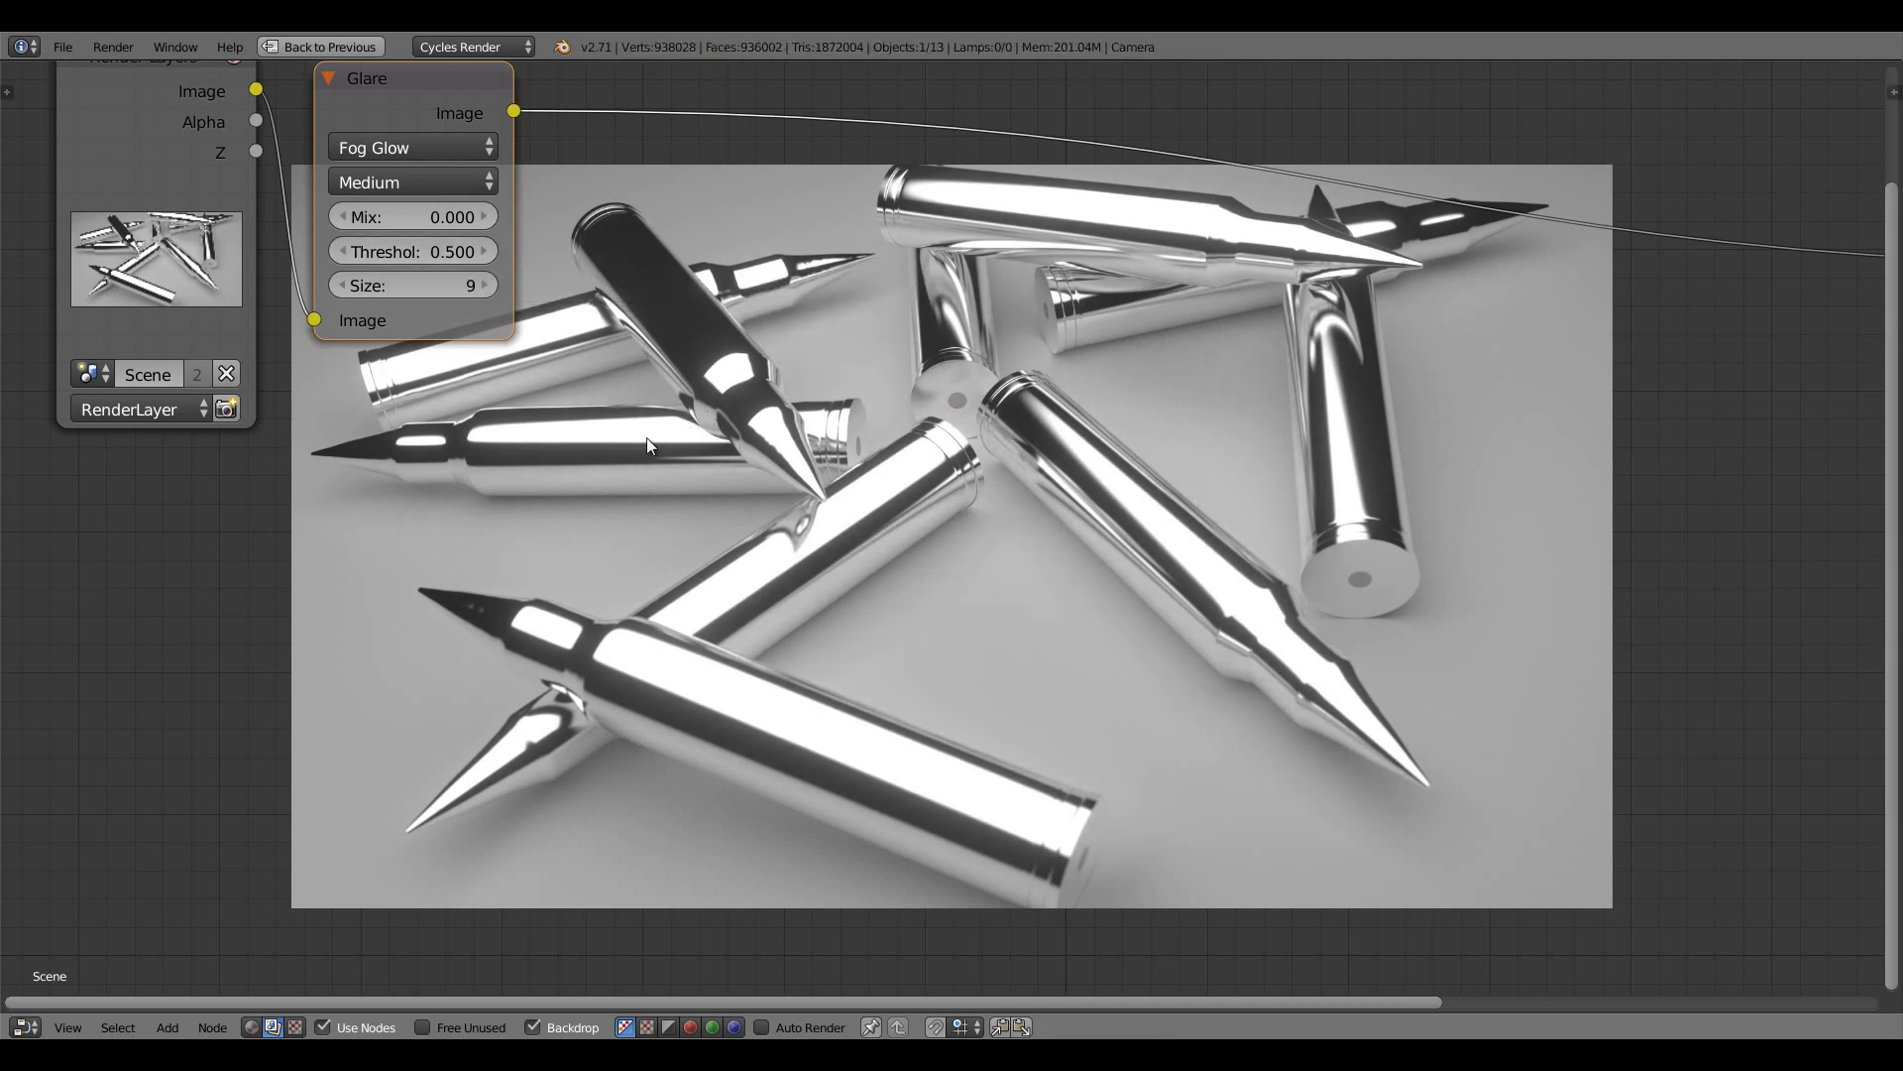
middle_click_drag(642, 314, 684, 466)
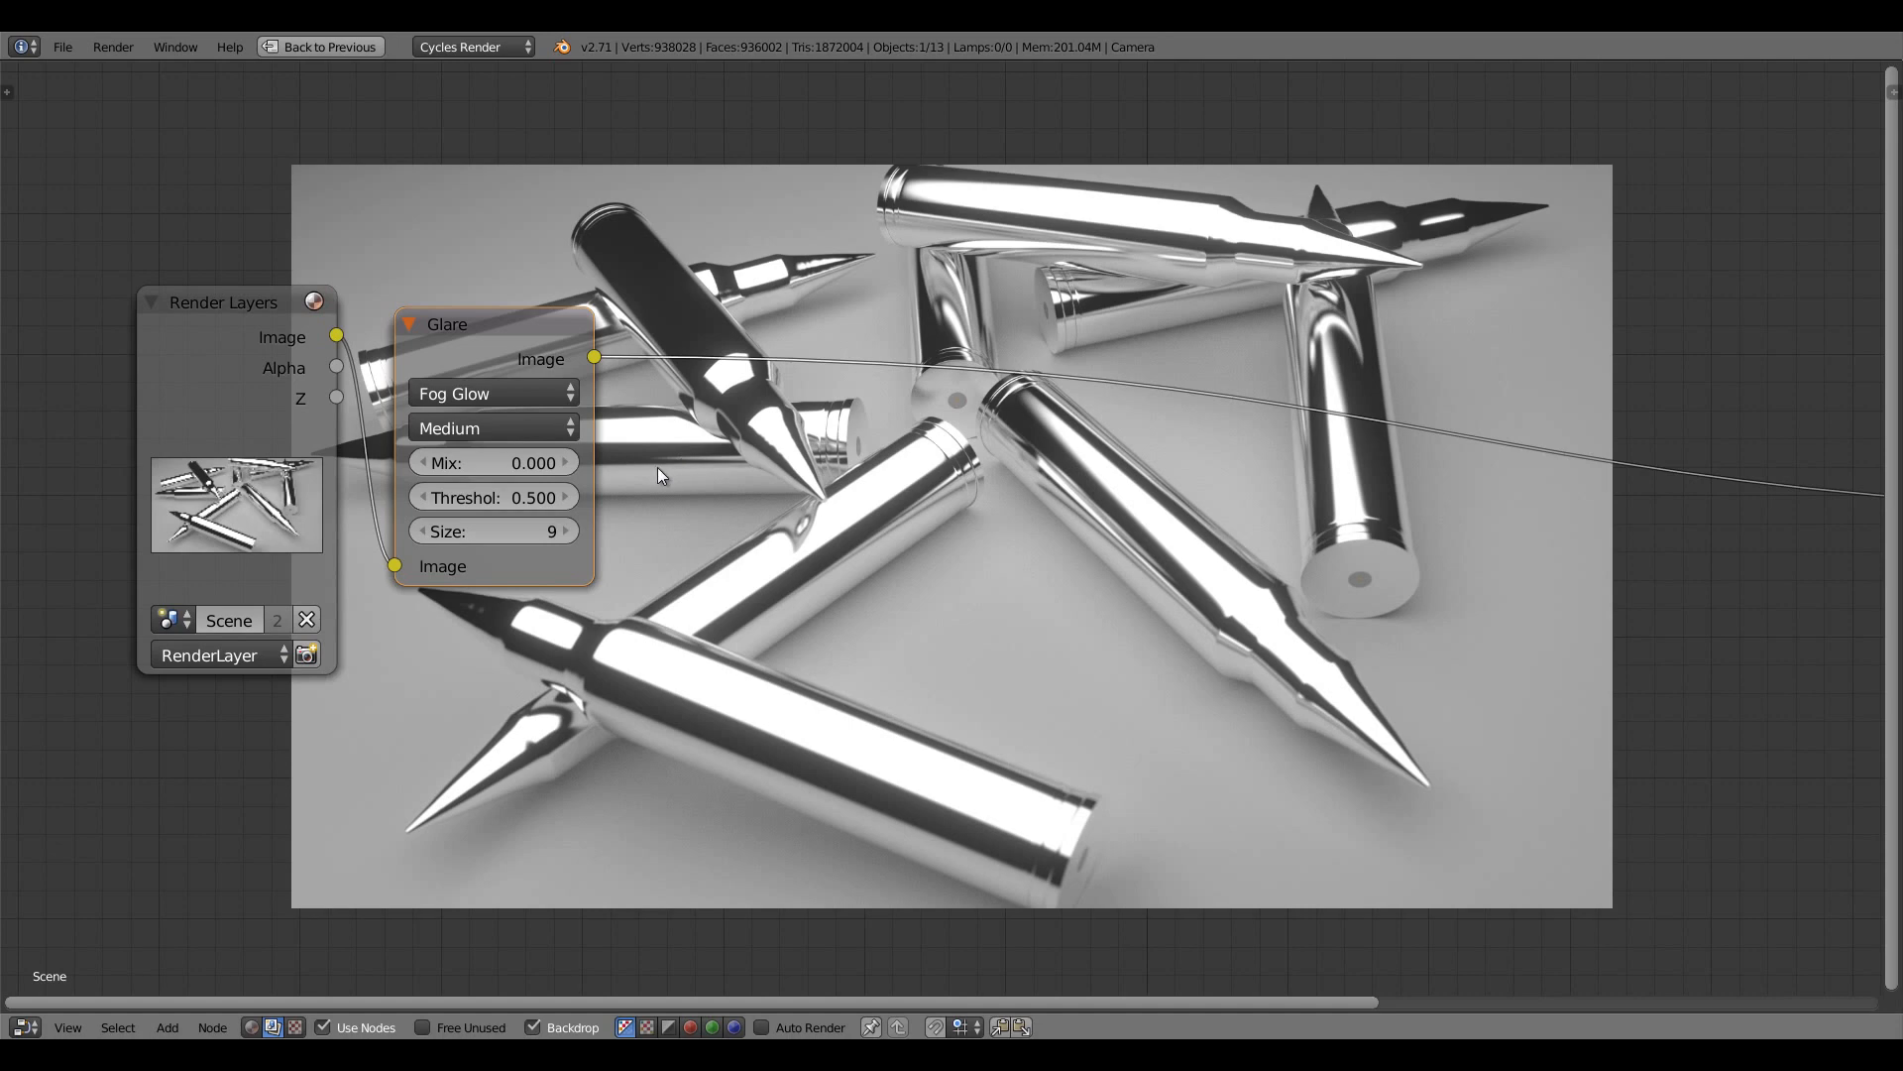
Insert a Lens Distortion node into the link between the Glare and Viewer nodes and set its dispersion to 0.005
key("shift+a")
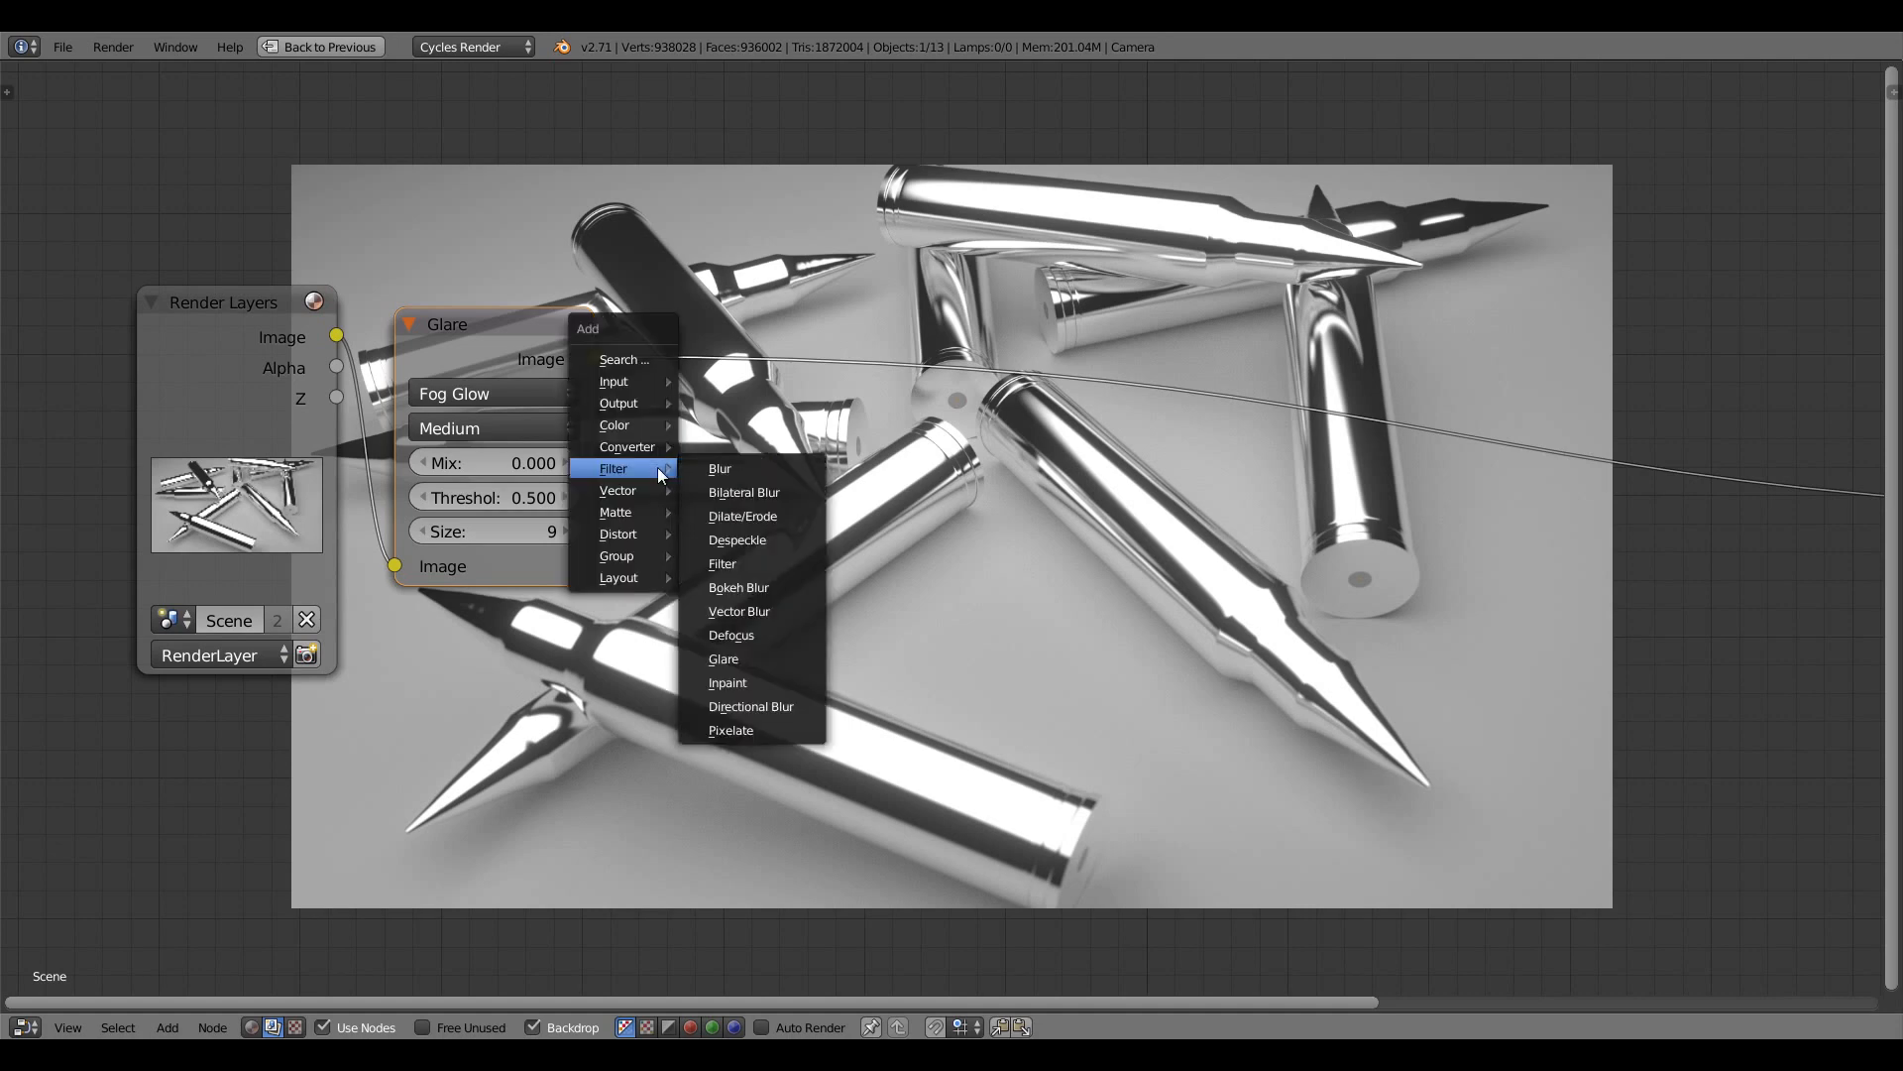
mouse_move(643, 534)
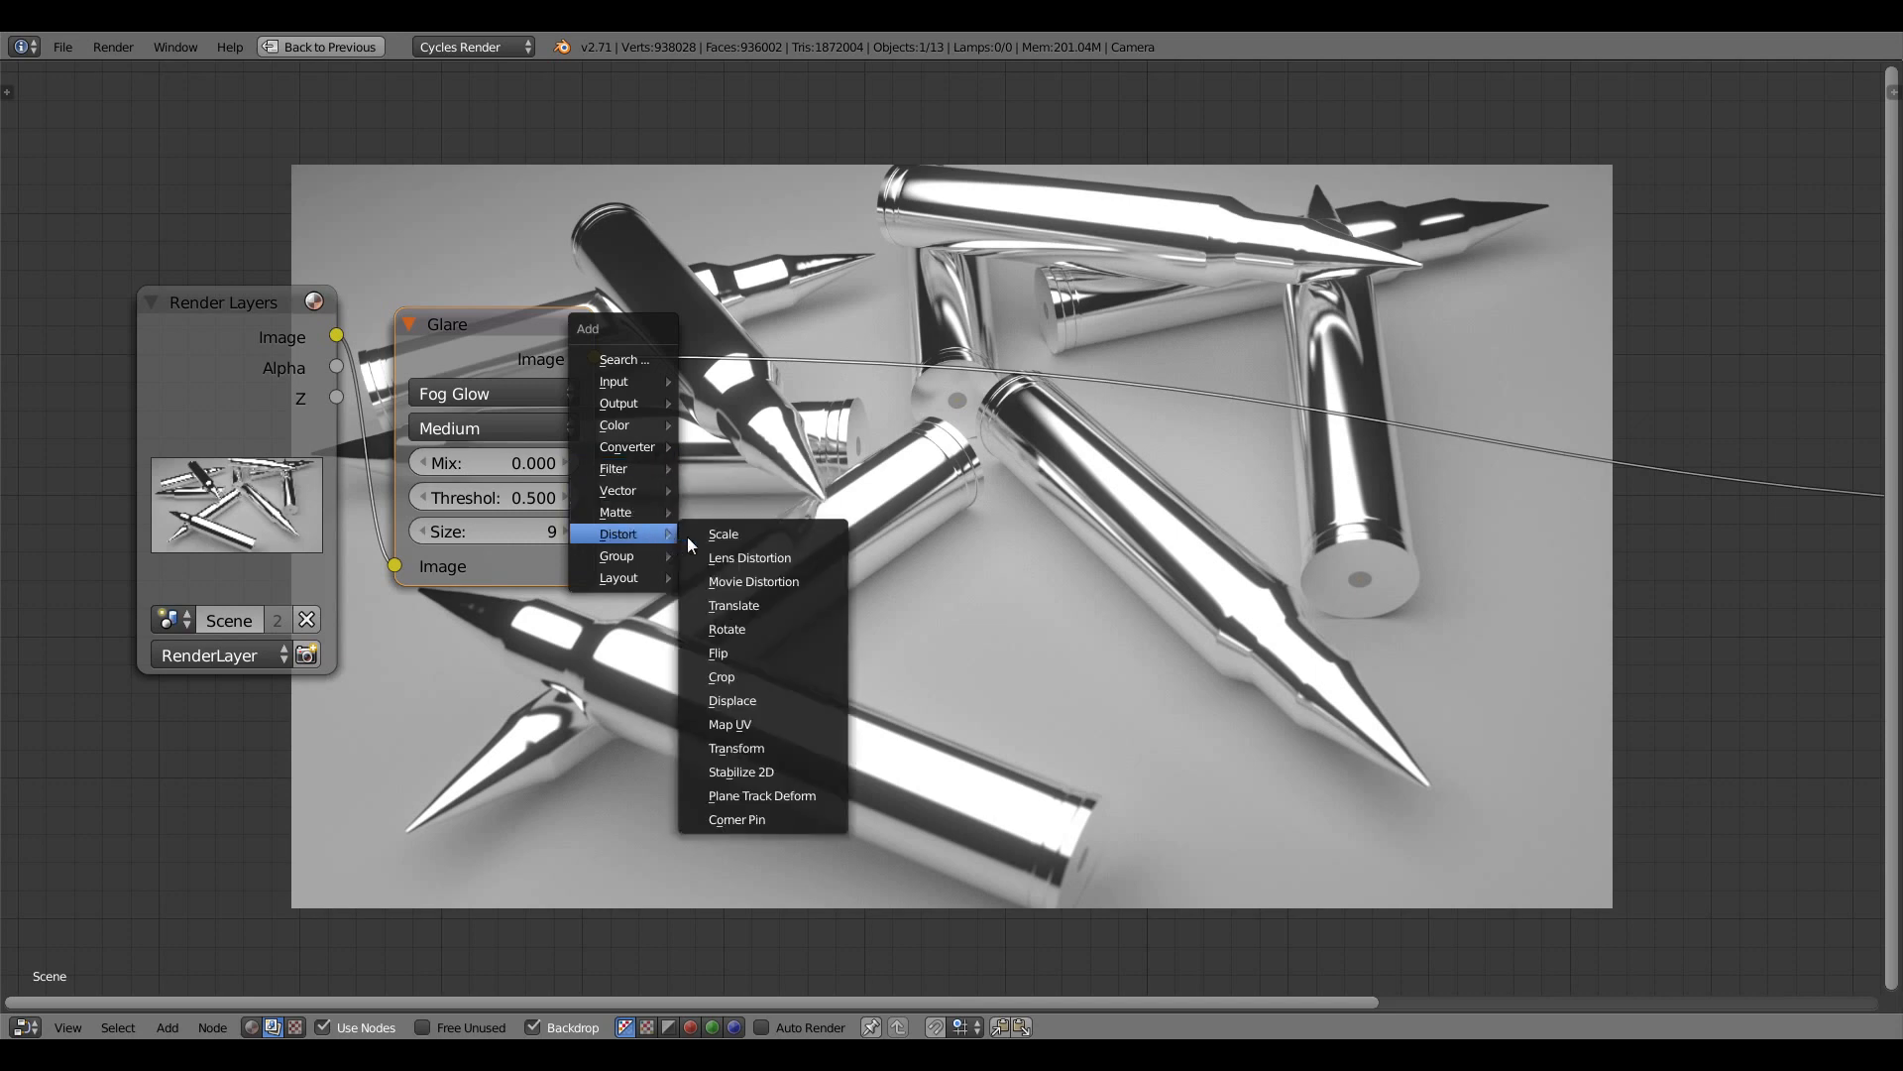
left_click(733, 556)
left_click(650, 314)
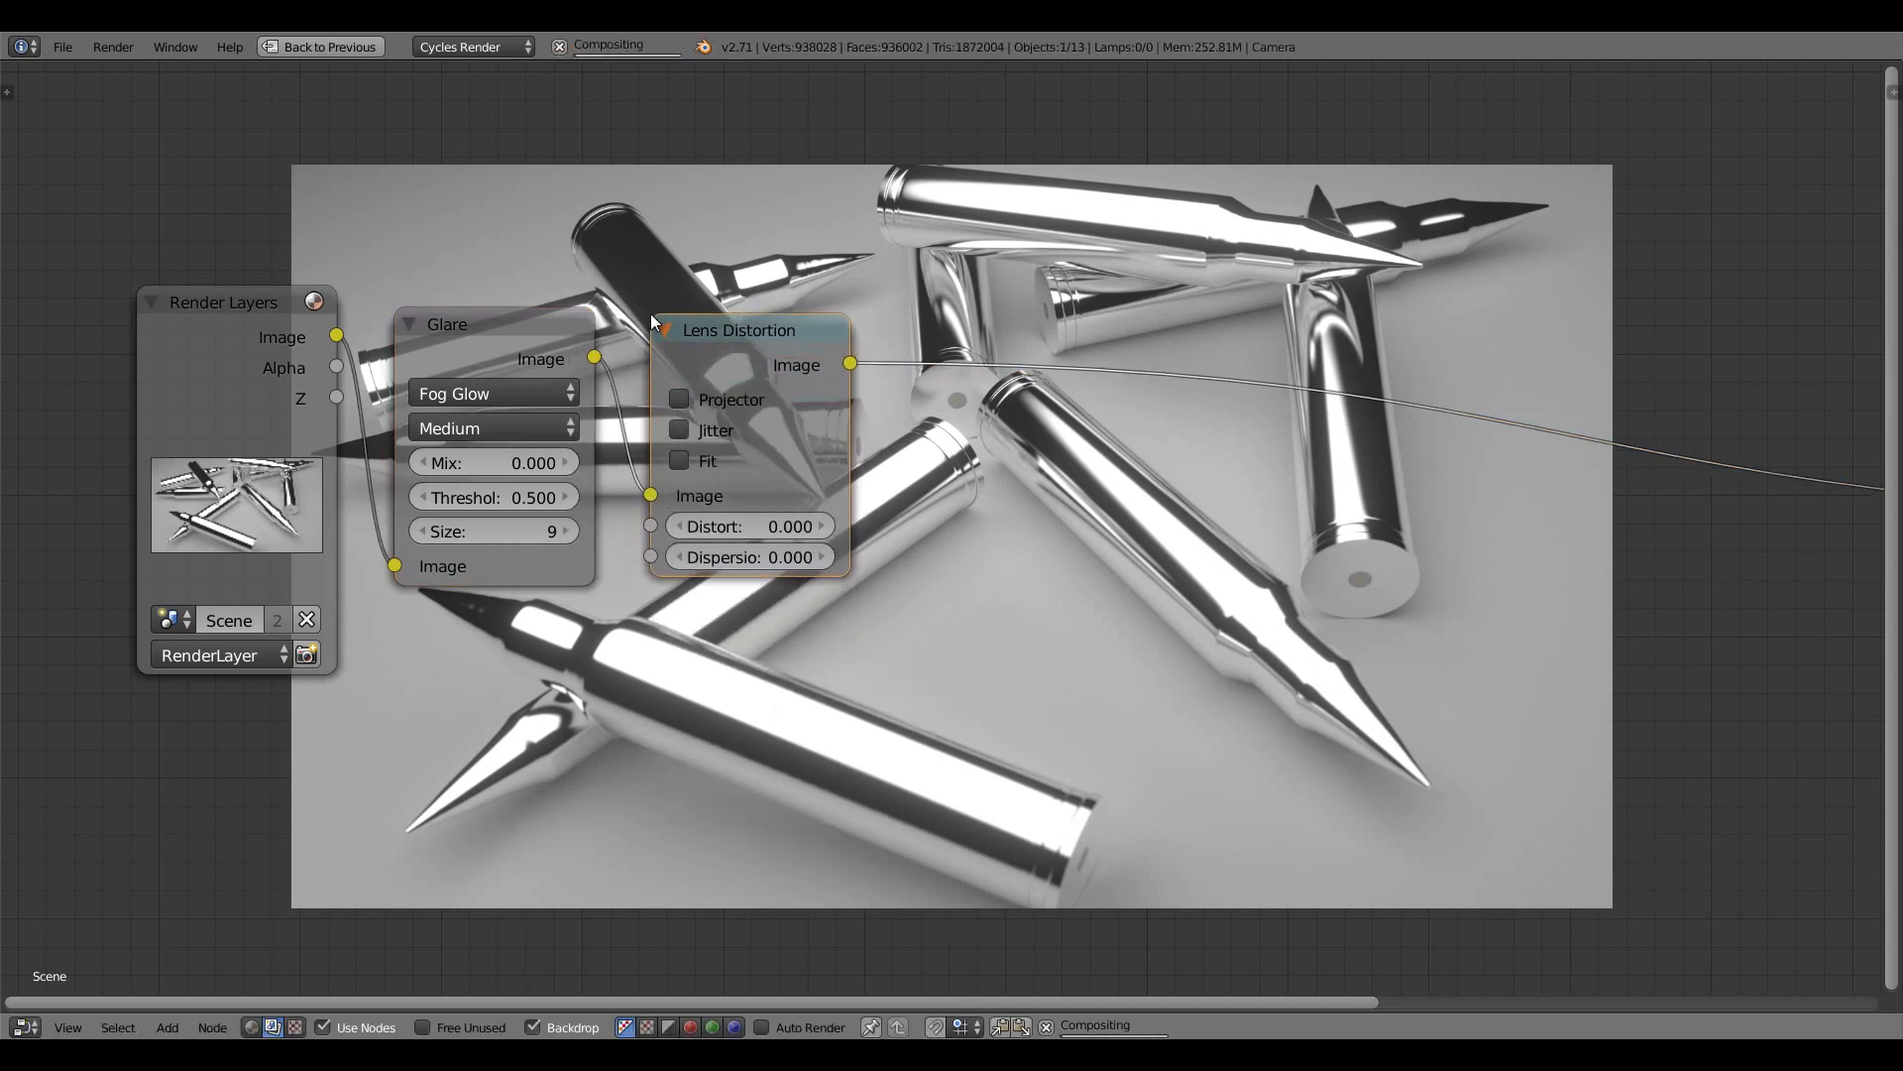
left_click(754, 565)
type("0.005")
key("Return")
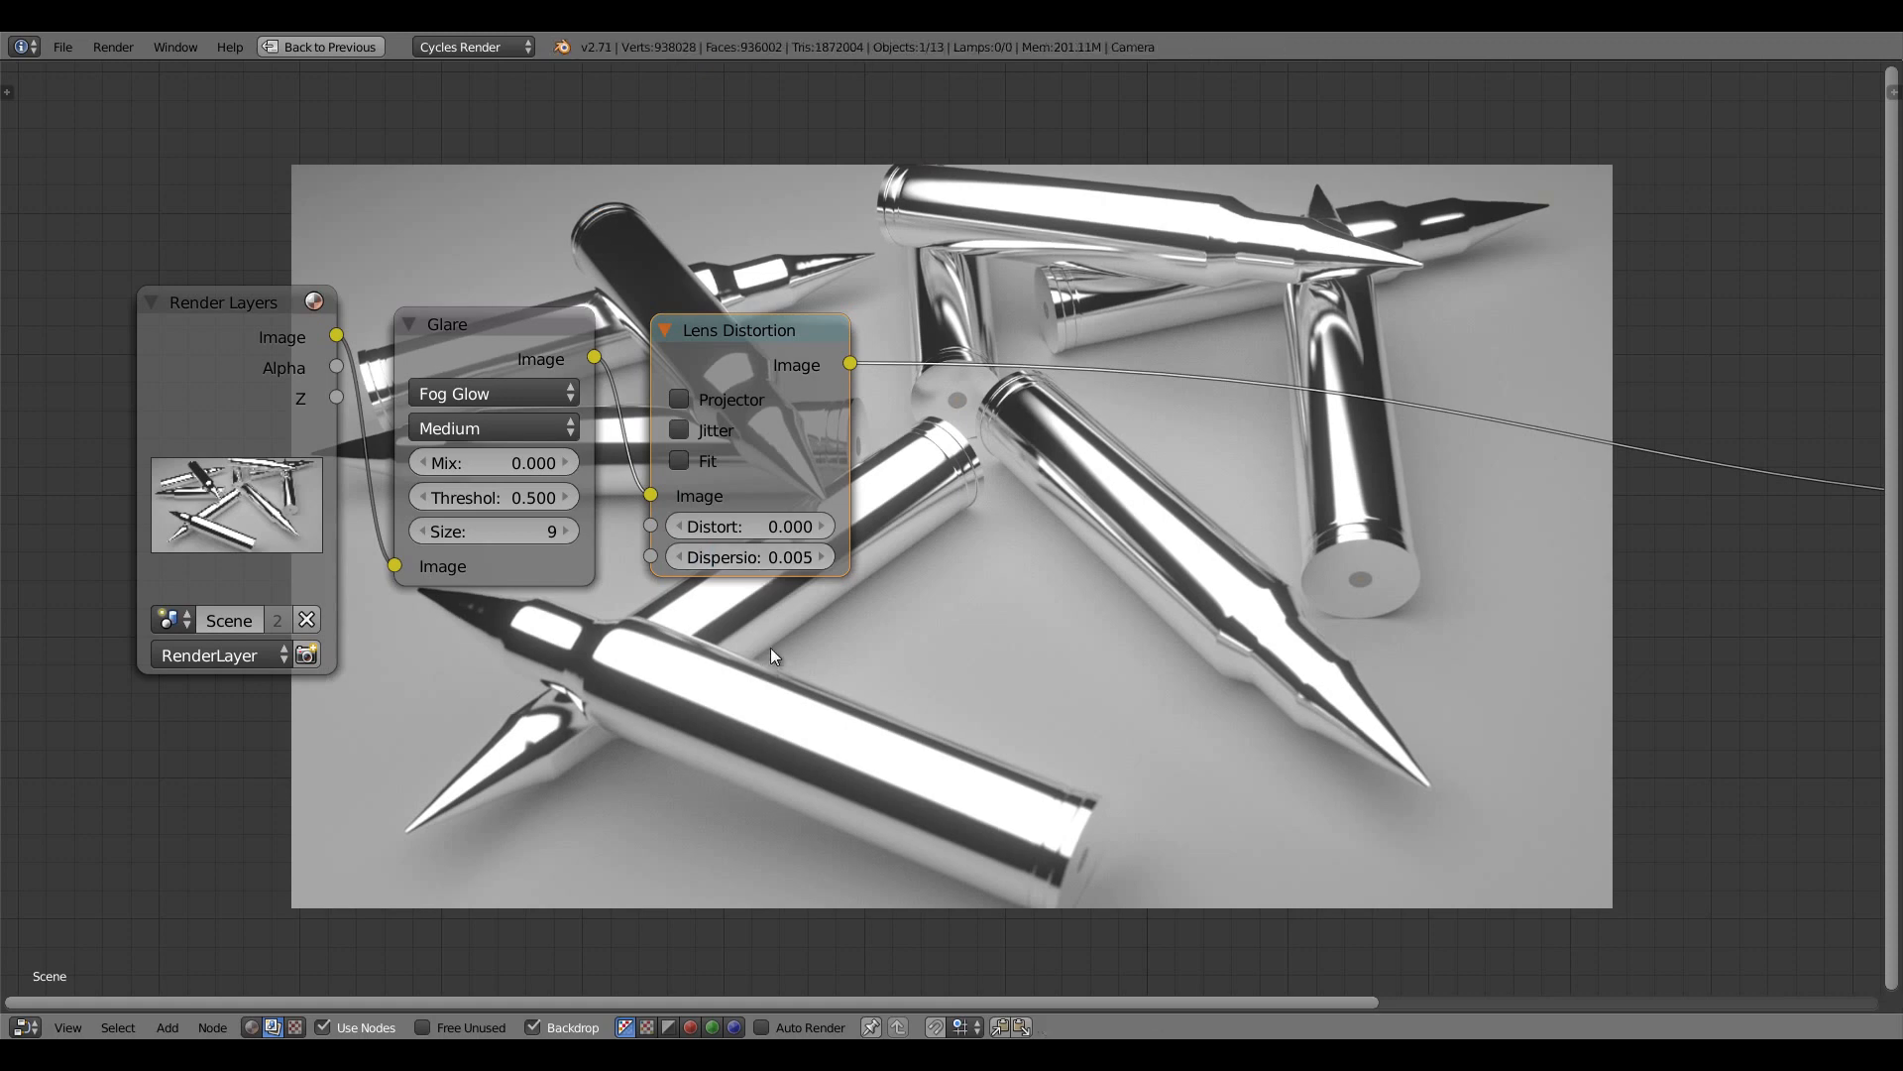
Set the Lens Distortion node's dispersion to 0.010
middle_click_drag(781, 653, 710, 278)
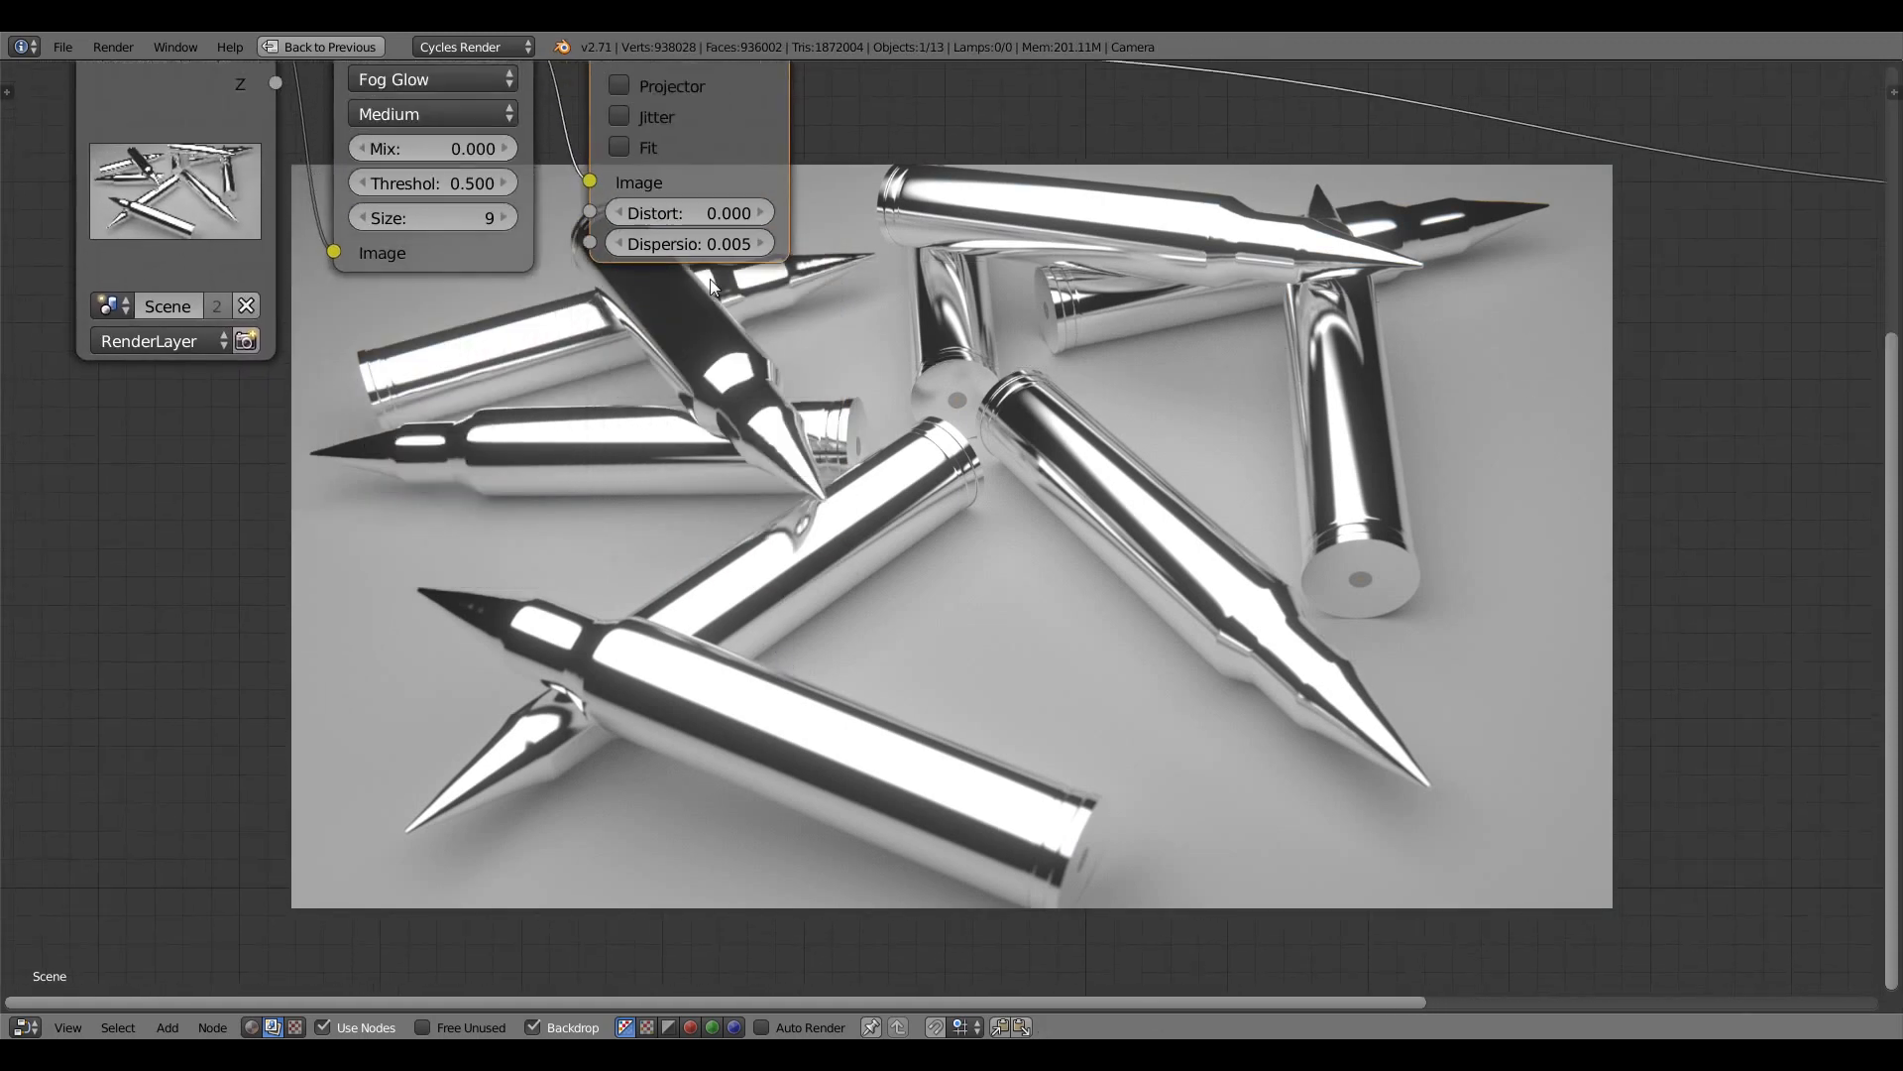
left_click(702, 243)
type("0.01")
key("Return")
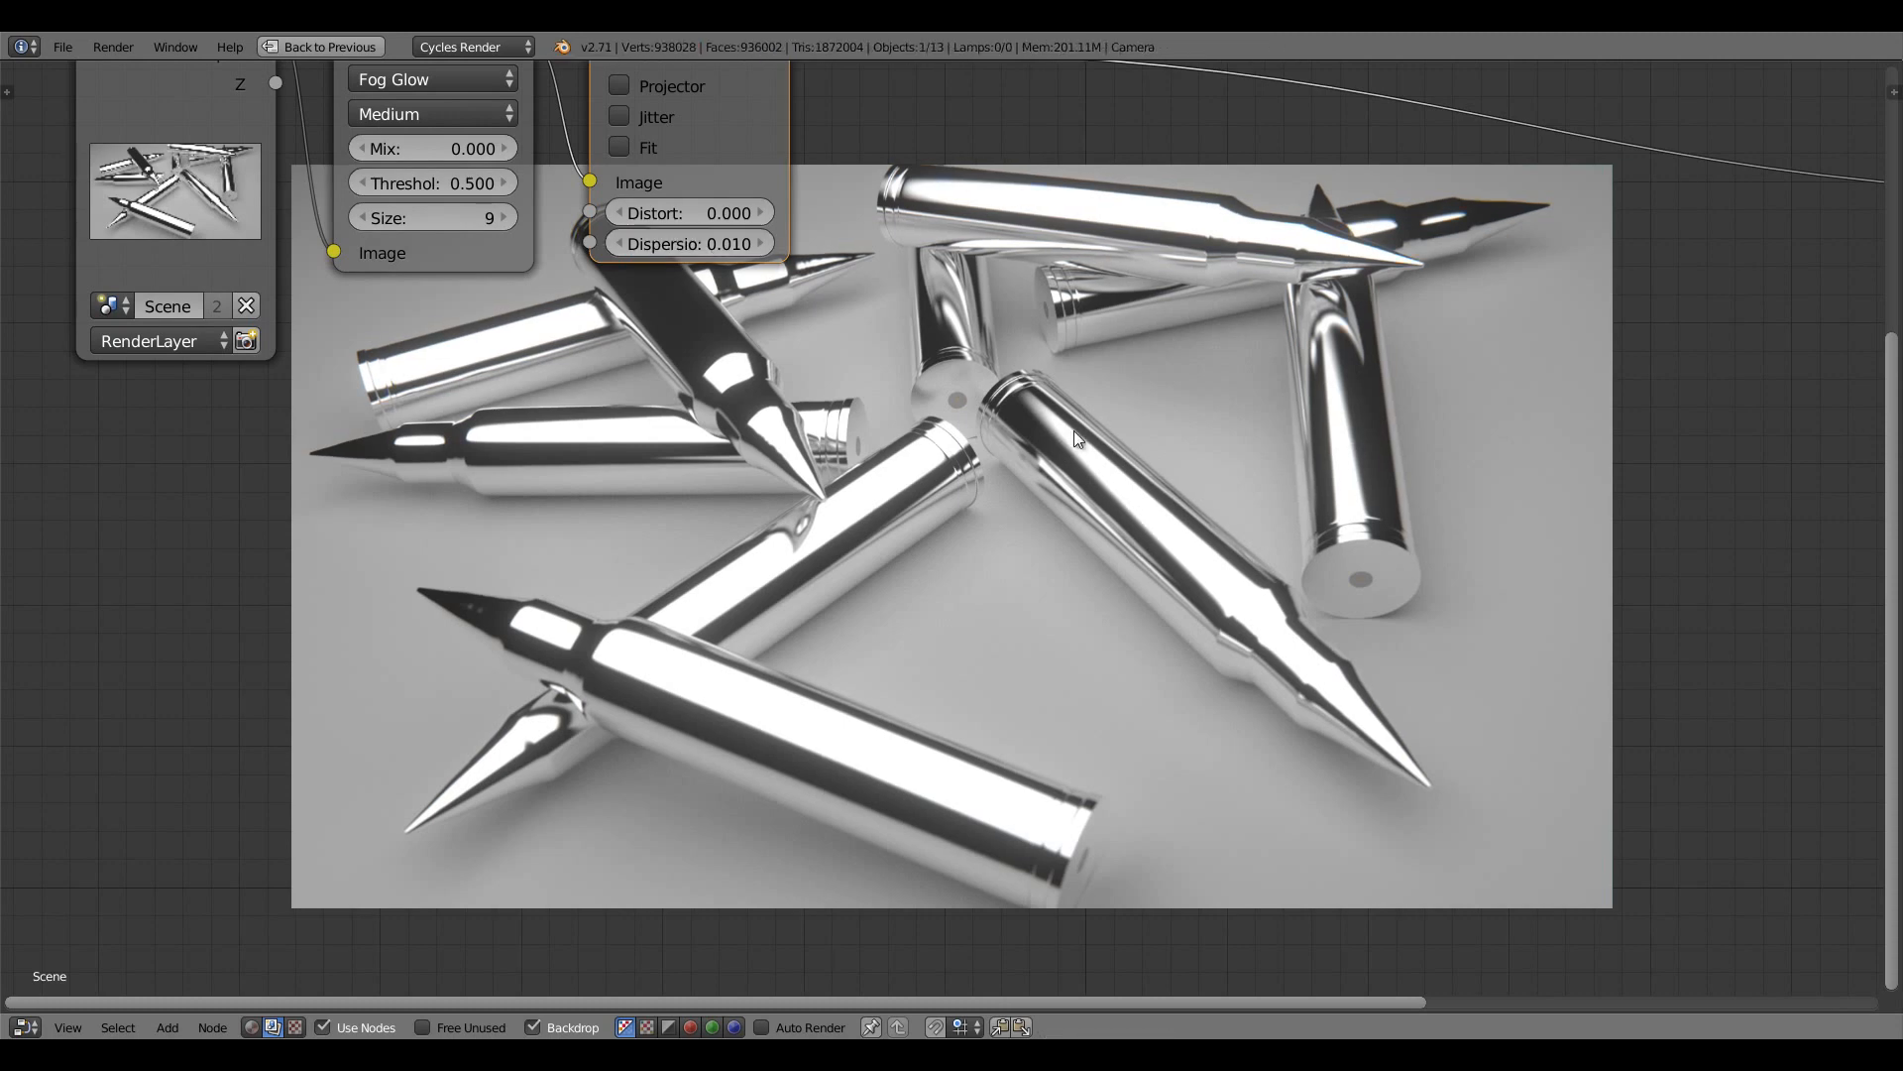
Move the Composite and Viewer nodes close to the Lens Distortion node and link its image output to the Composite node as well
scroll(918, 139, "down", 1)
middle_click_drag(924, 165, 1068, 592)
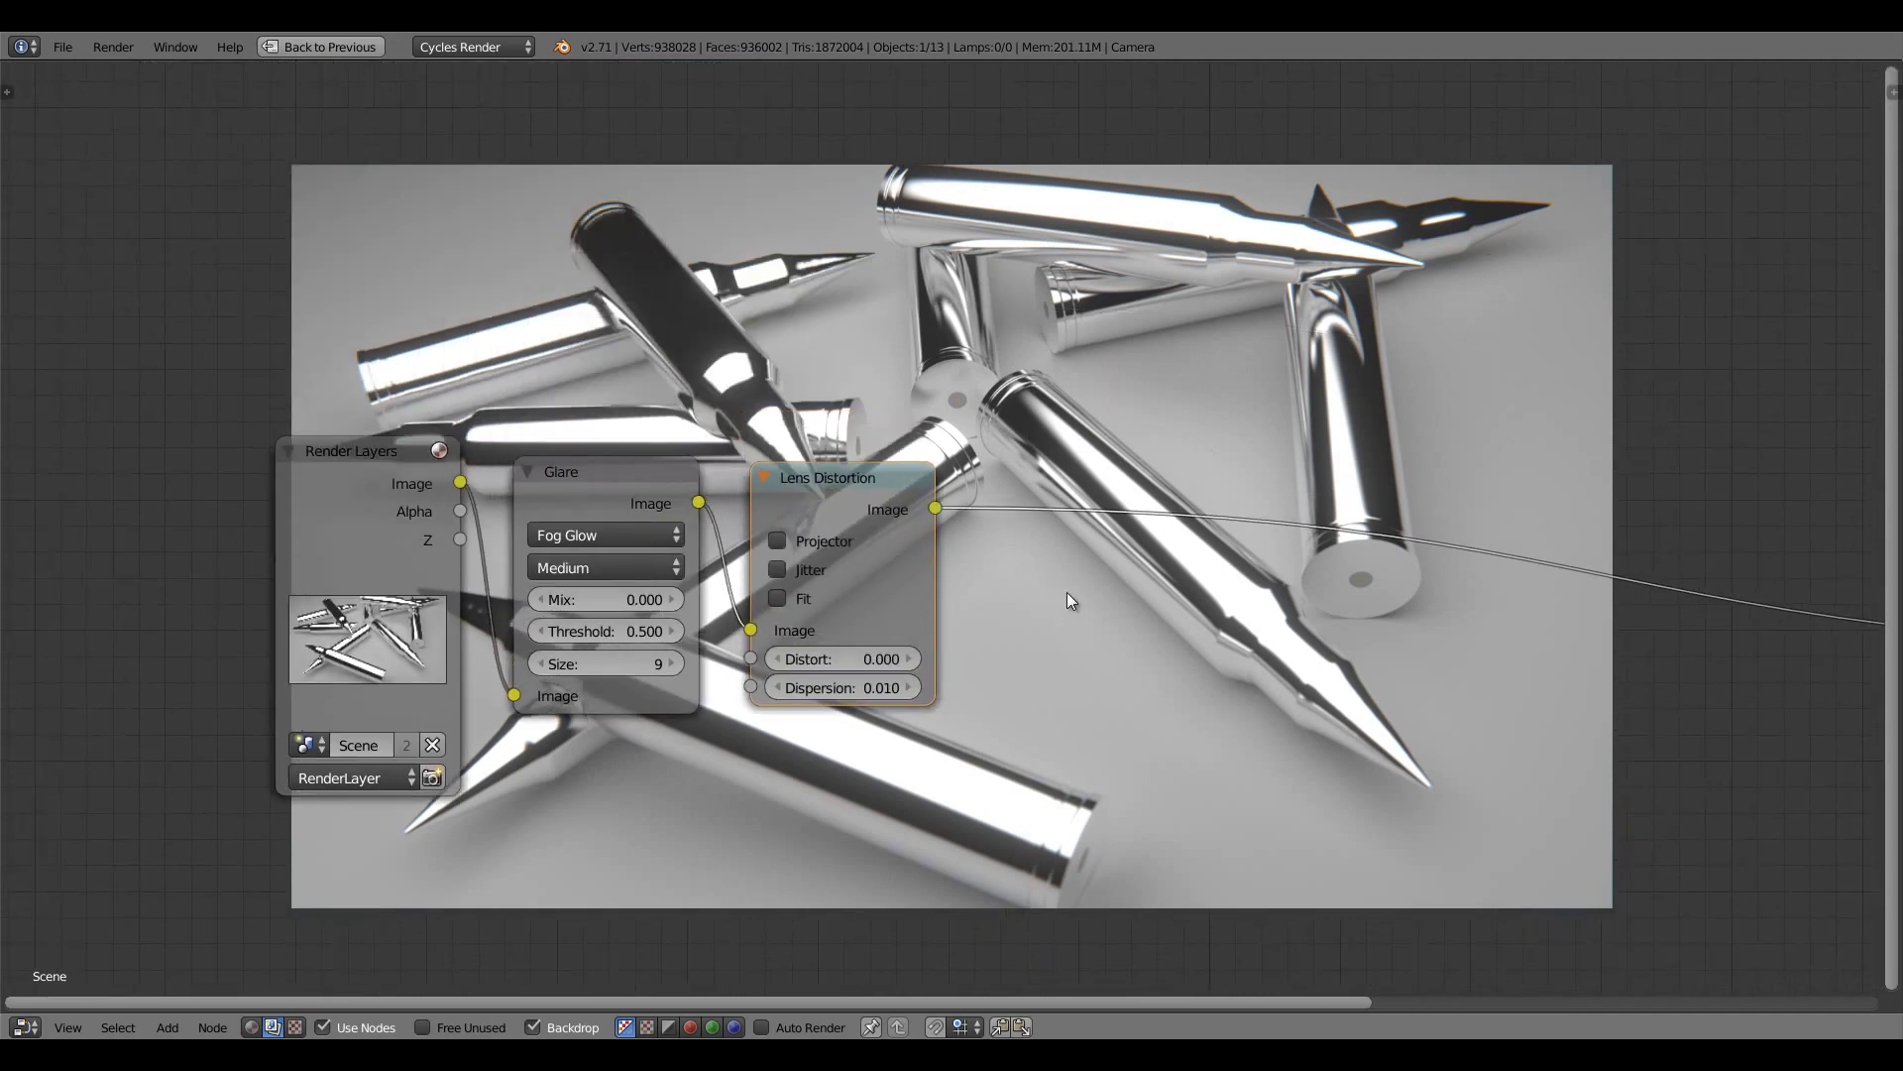
scroll(1091, 617, "down", 3)
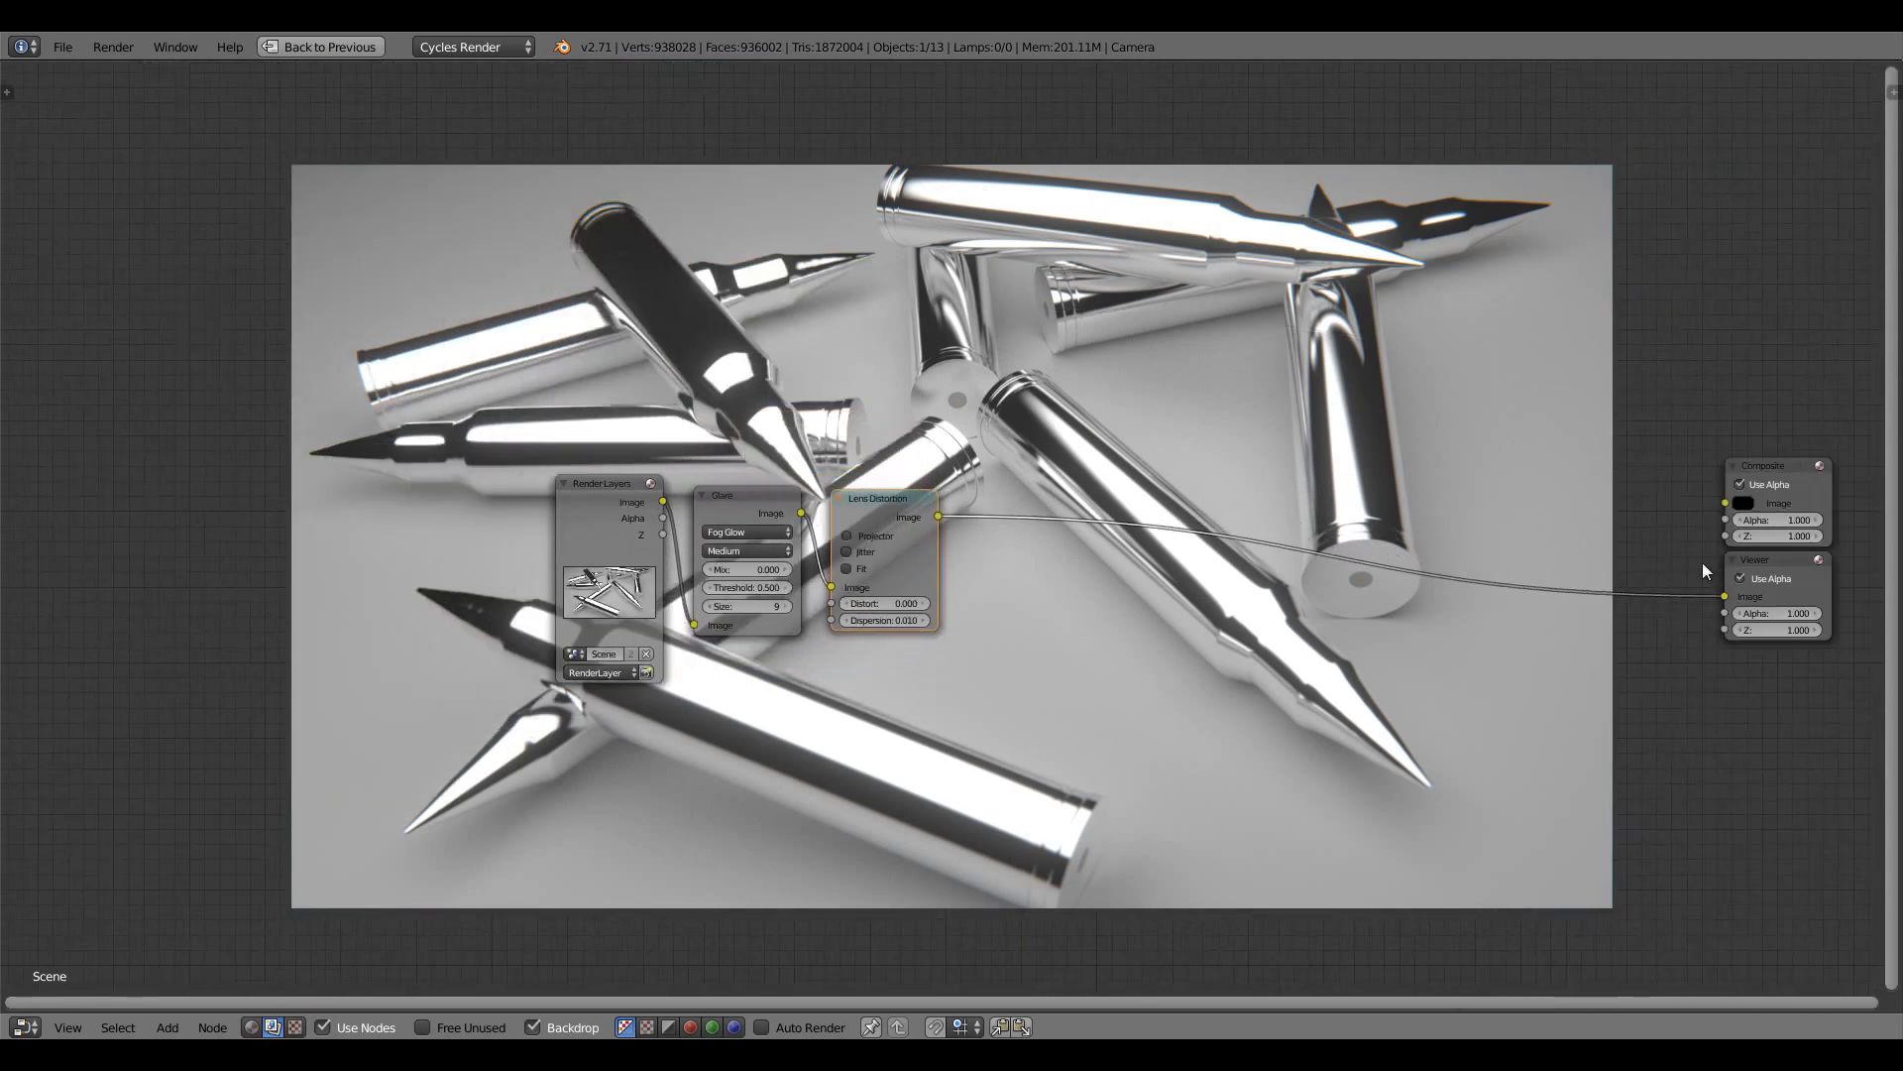
left_click(1779, 562)
left_click(1783, 460, "shift")
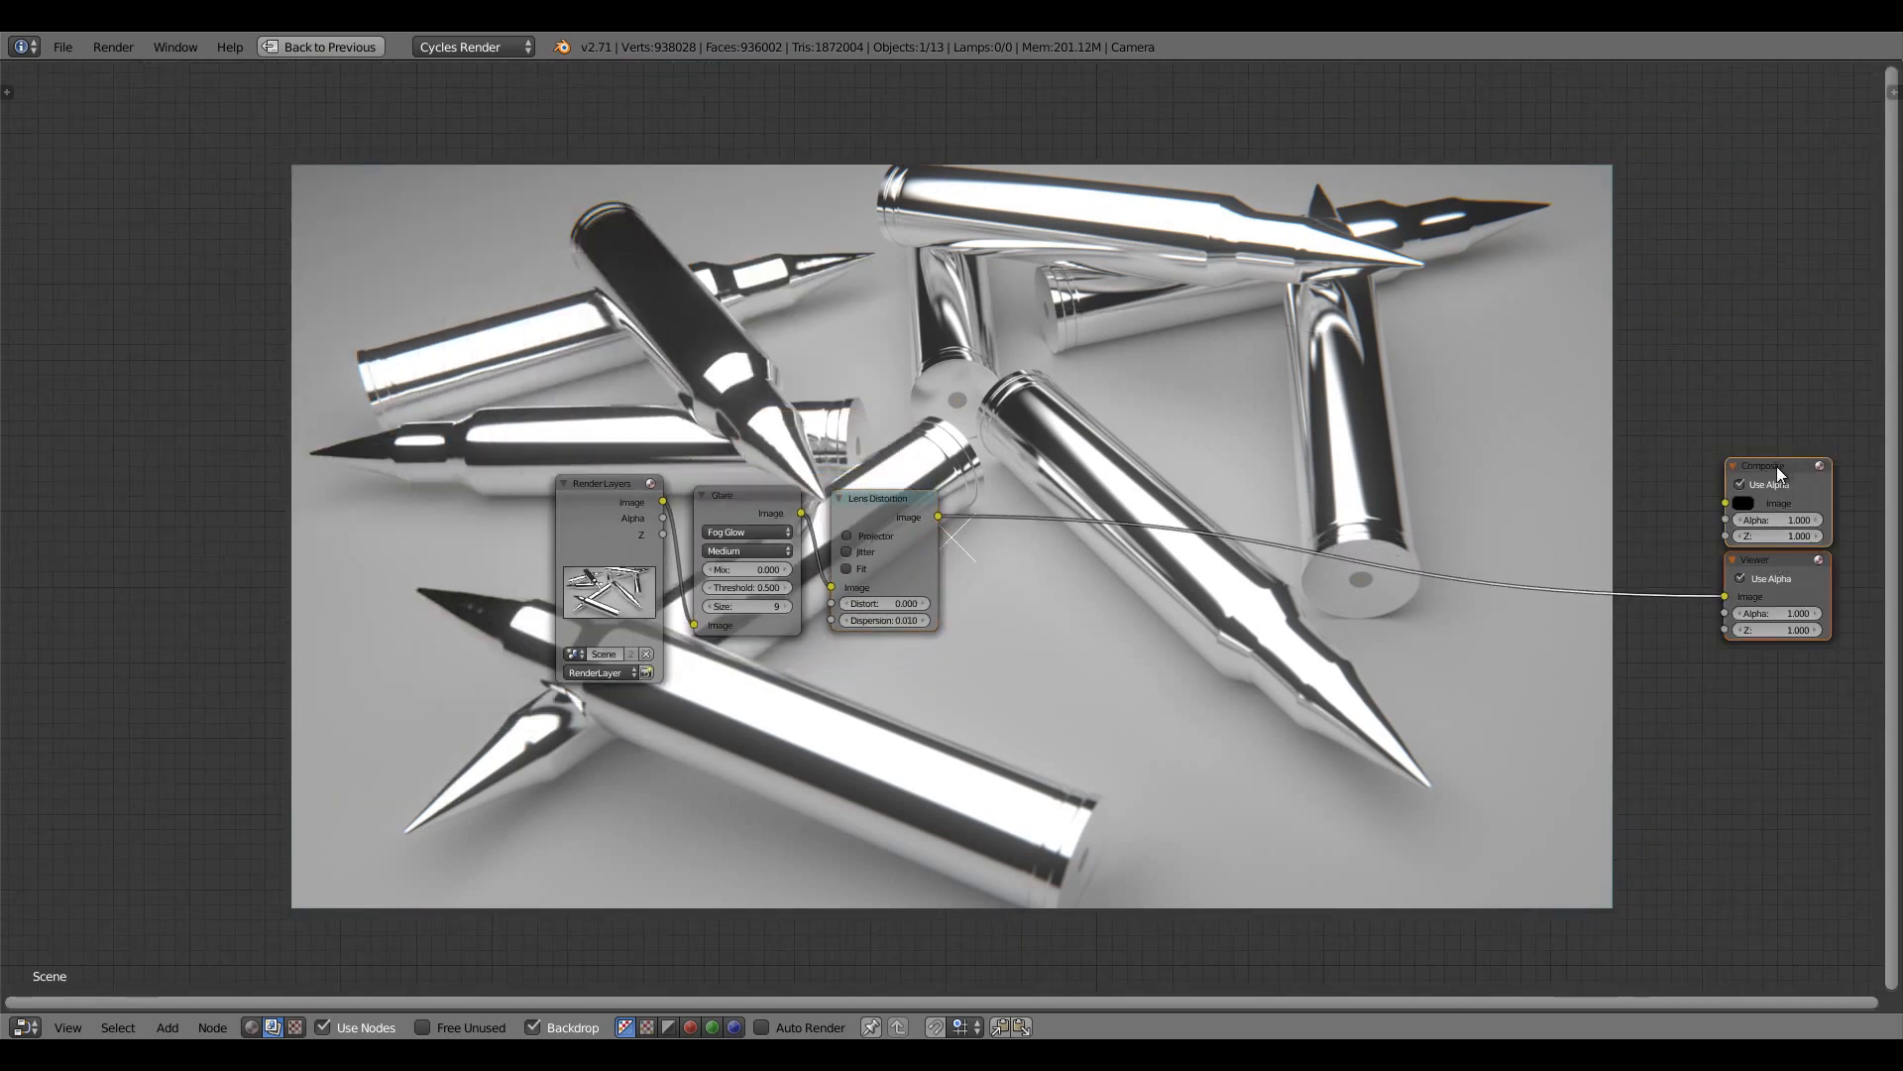
left_click_drag(1776, 466, 1010, 499)
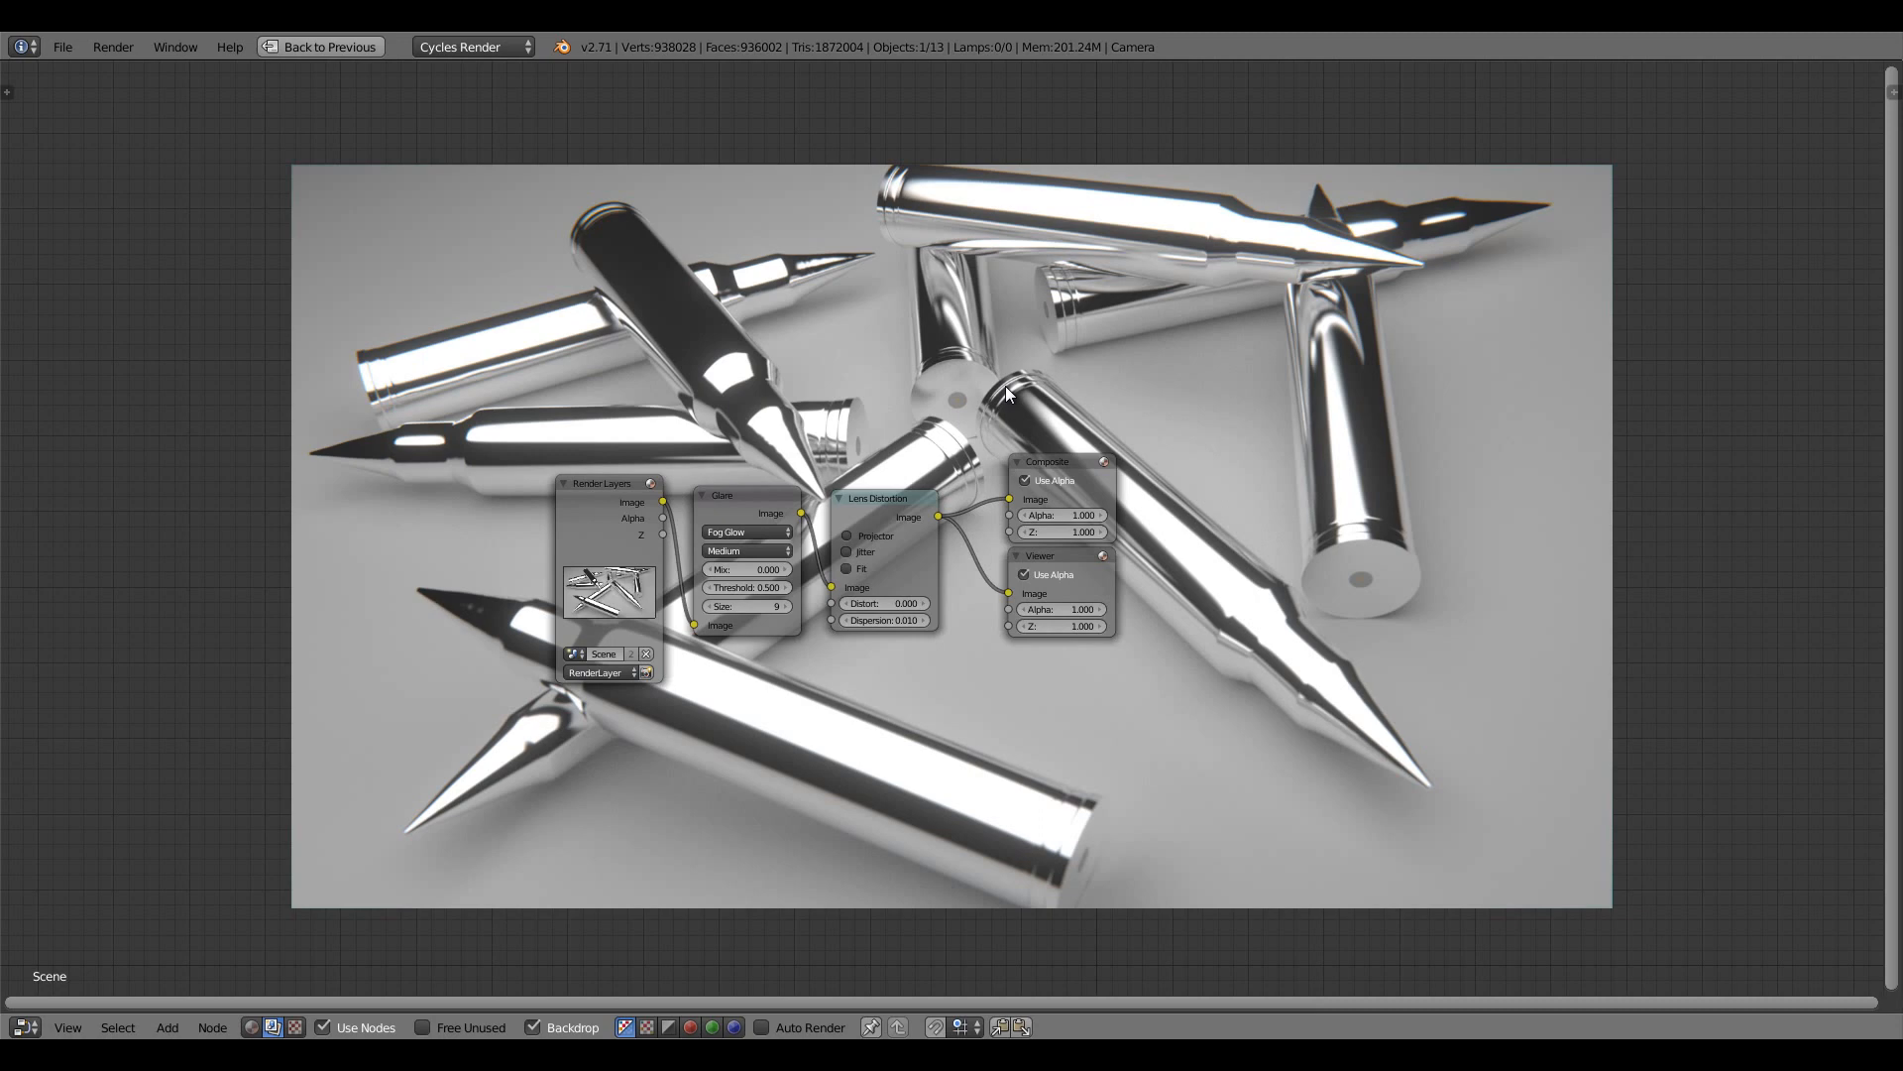
middle_click_drag(999, 287, 1025, 497)
Return to the multi-editor layout and show the Viewer Node image in the image editor, enlarged to full size
key("shift+space")
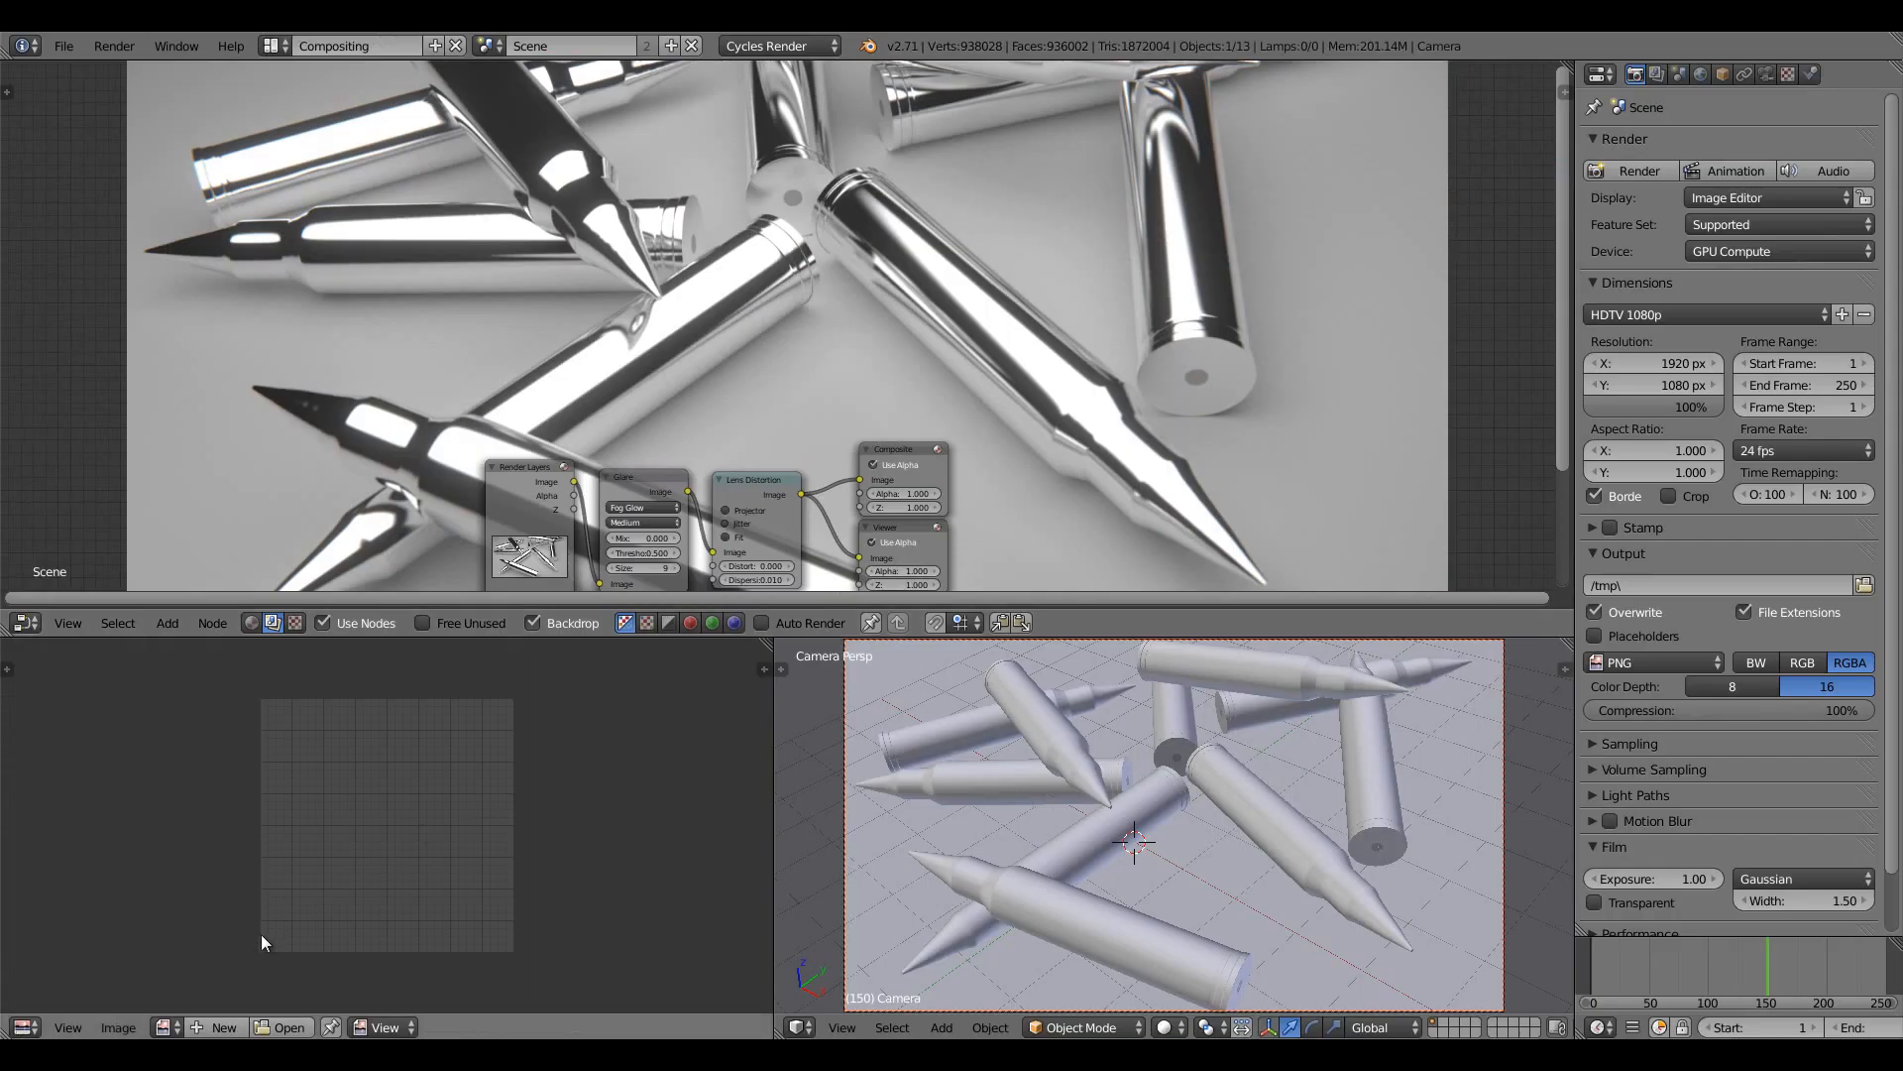
left_click(168, 1028)
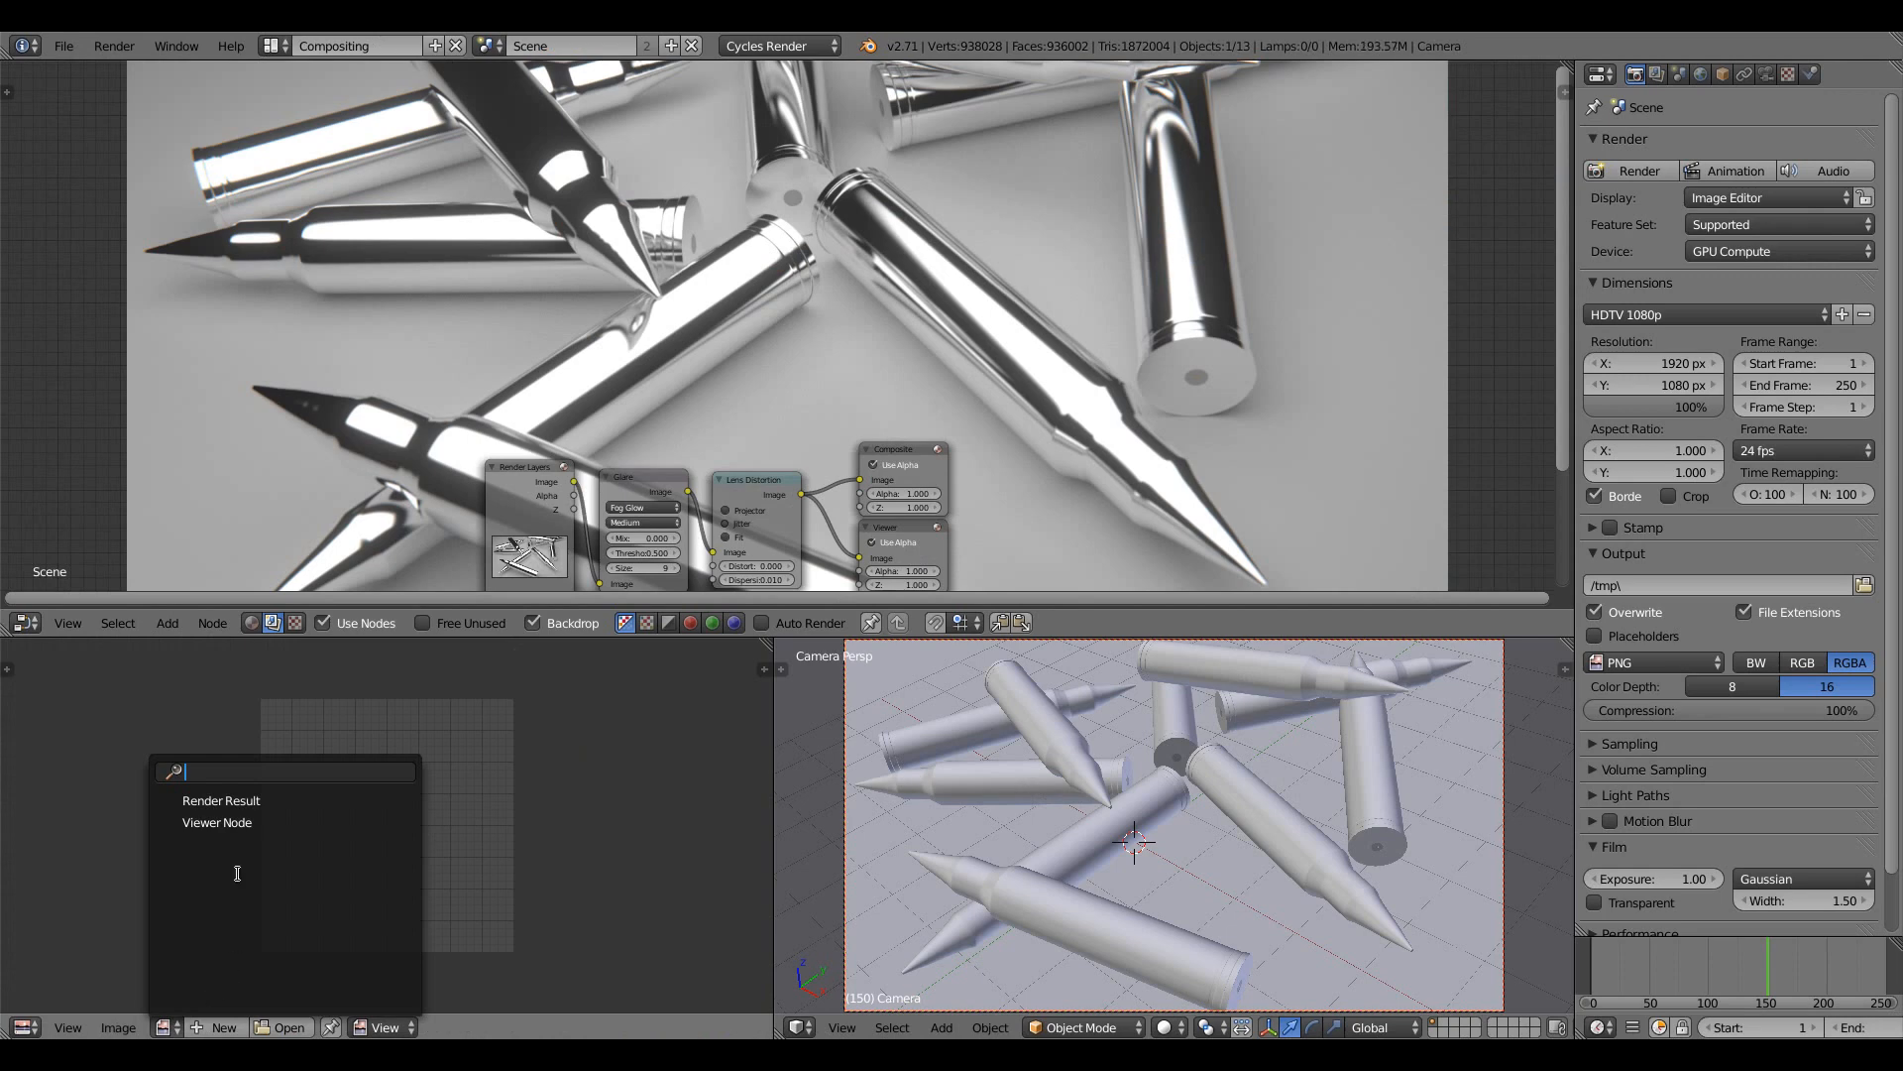
left_click(242, 822)
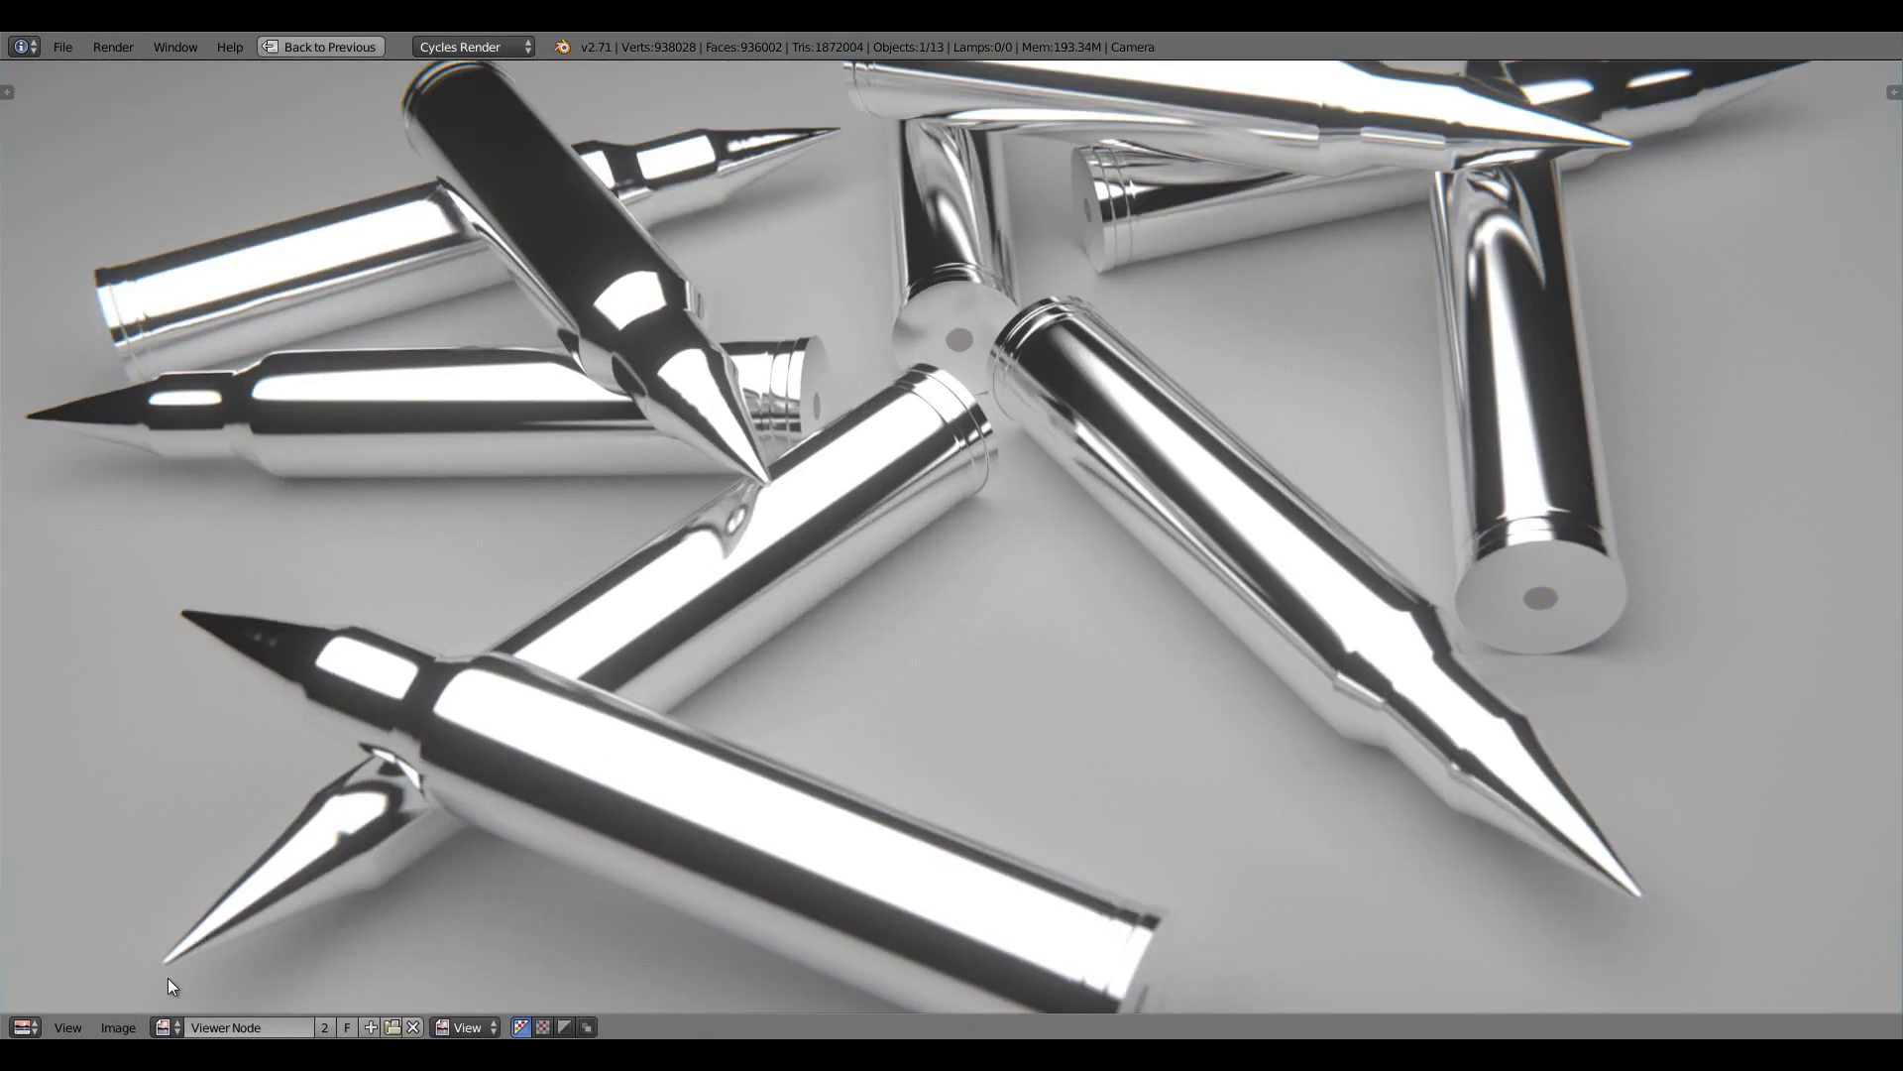
Compare the composited image with the original by switching the image editor to Render Result and back to Viewer Node
left_click(164, 1027)
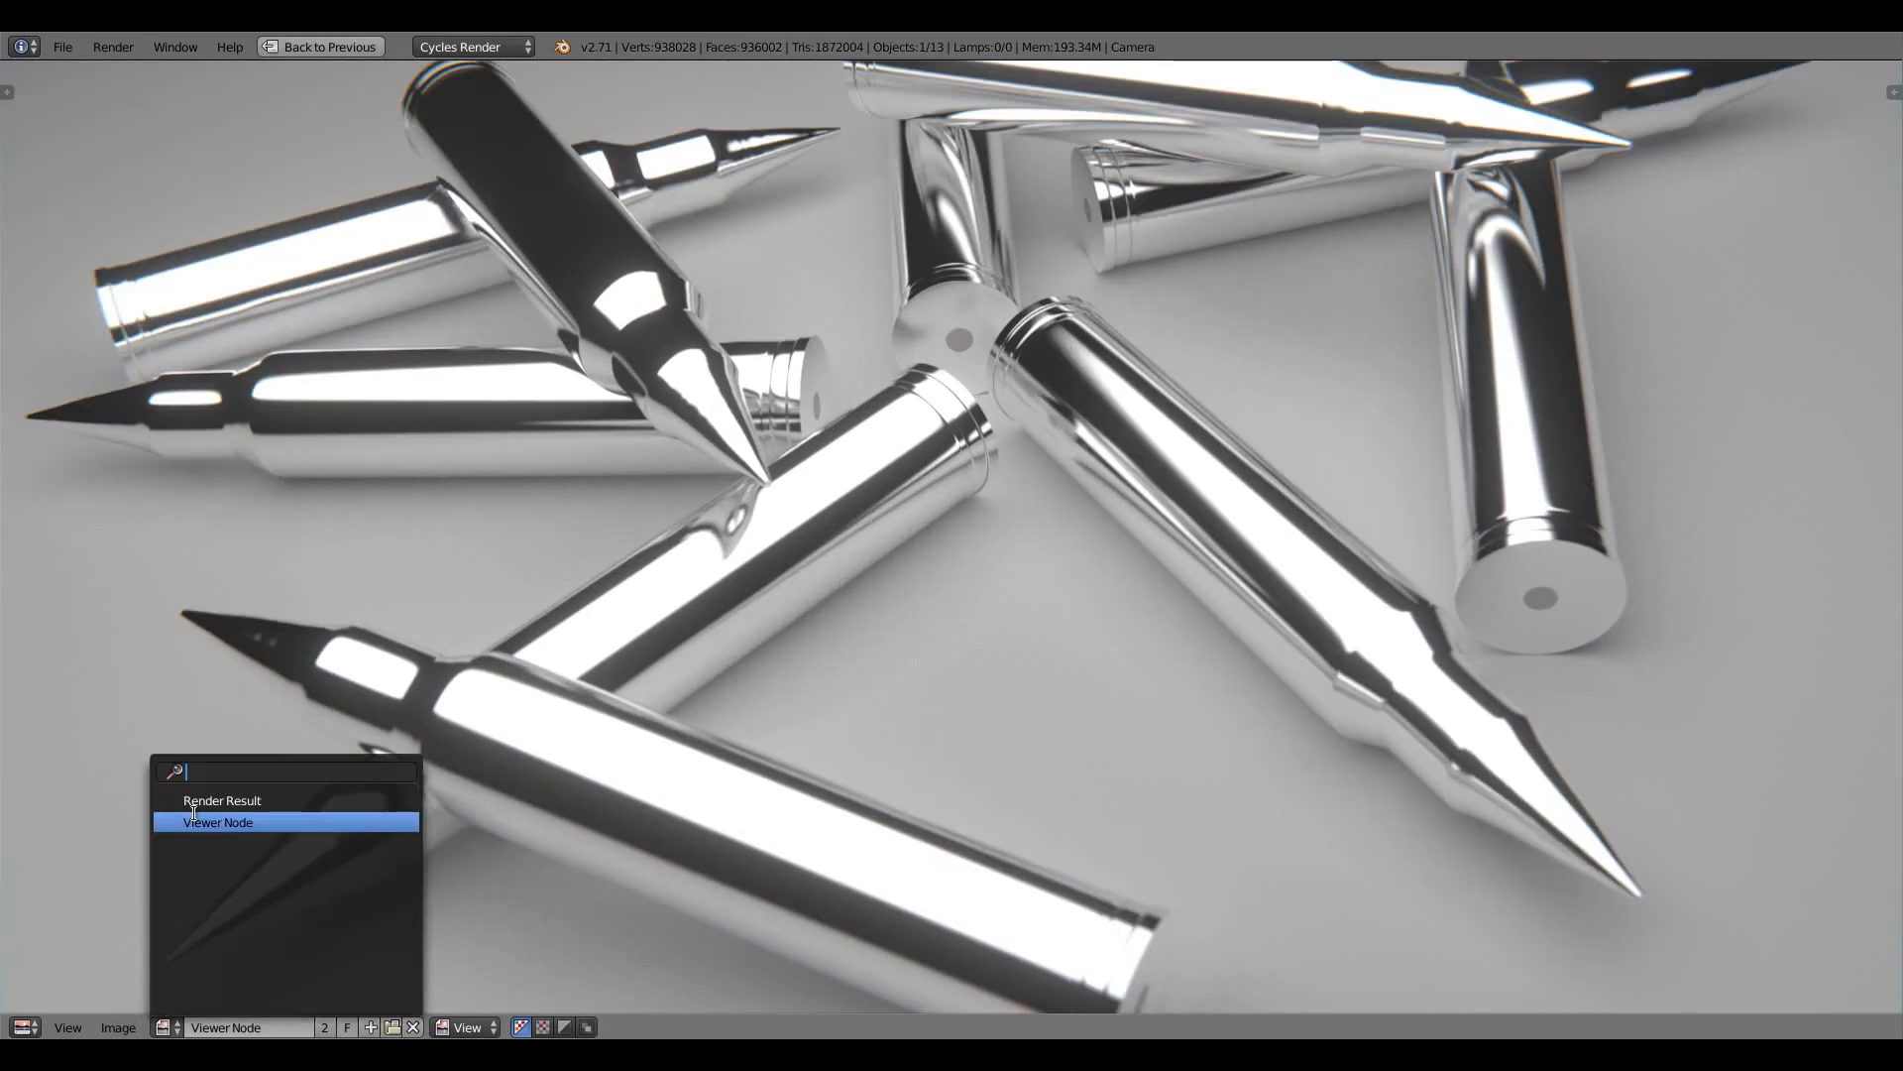
left_click(200, 806)
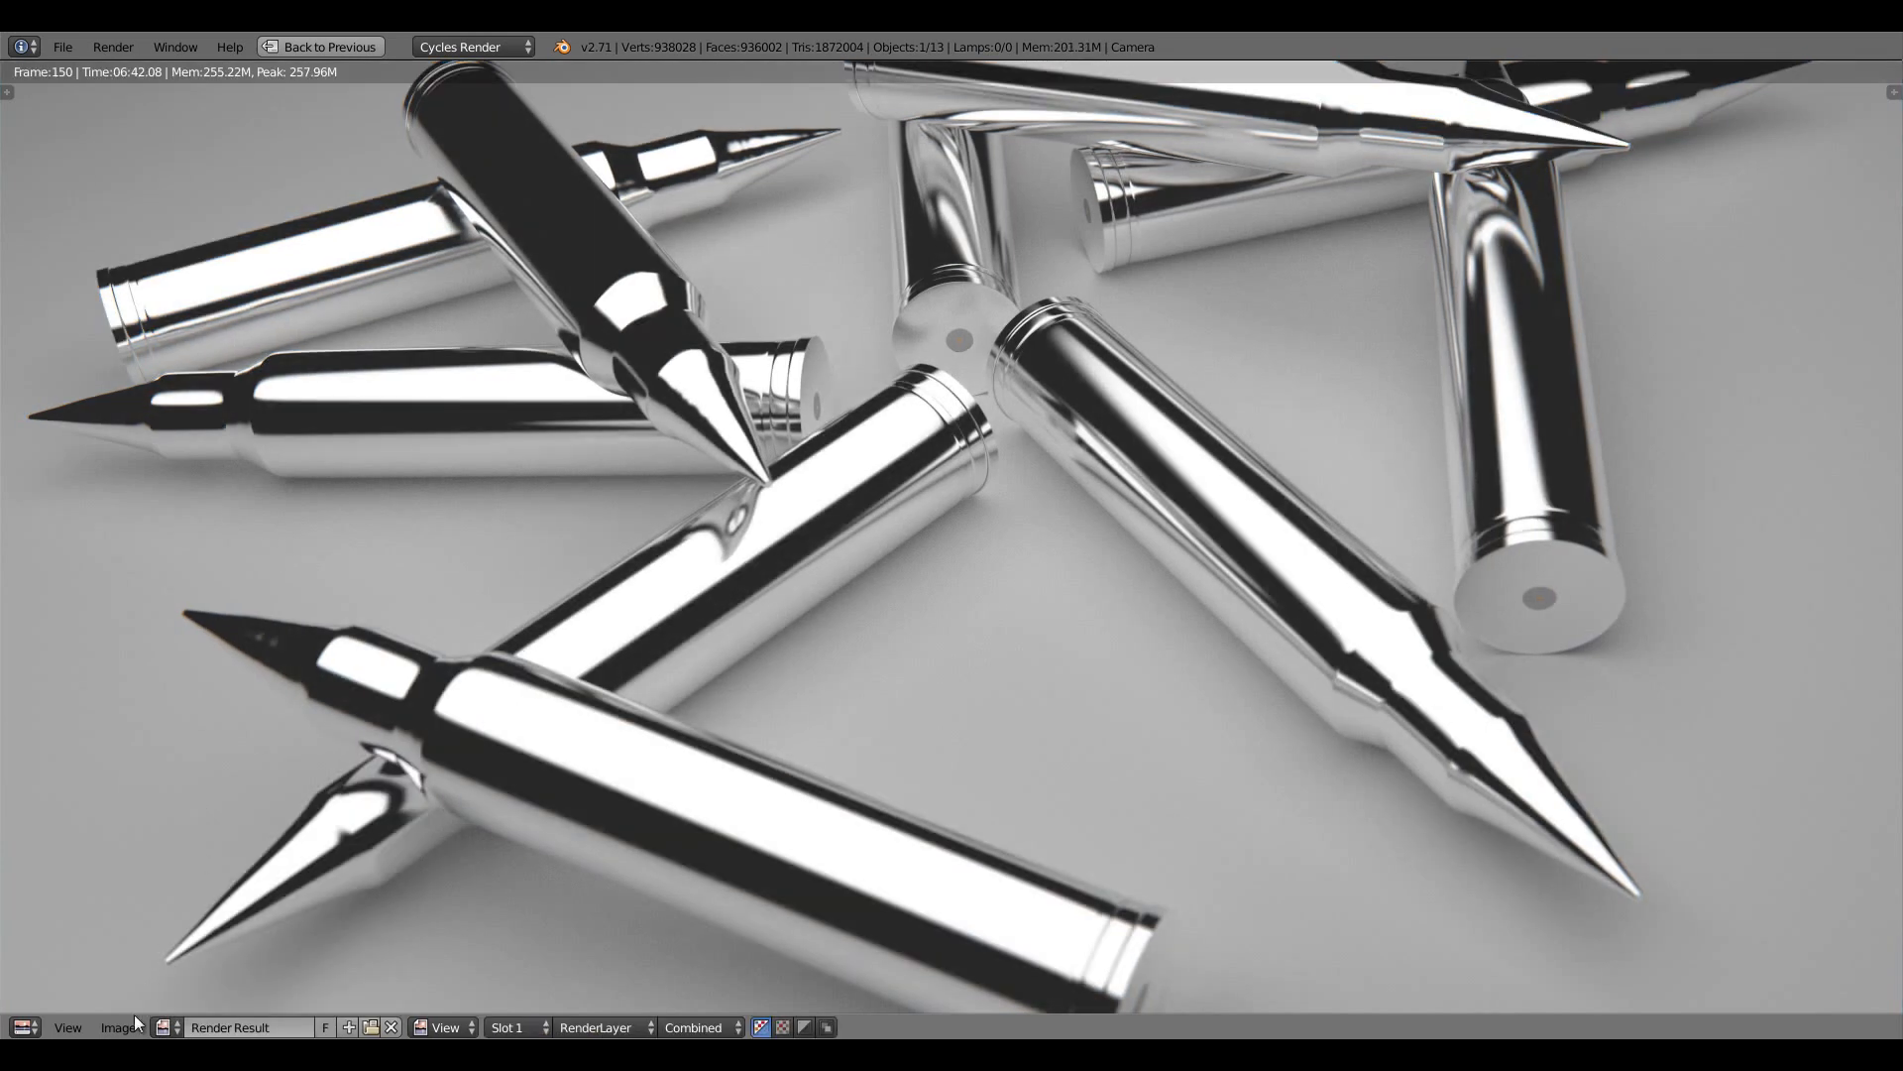
left_click(164, 1027)
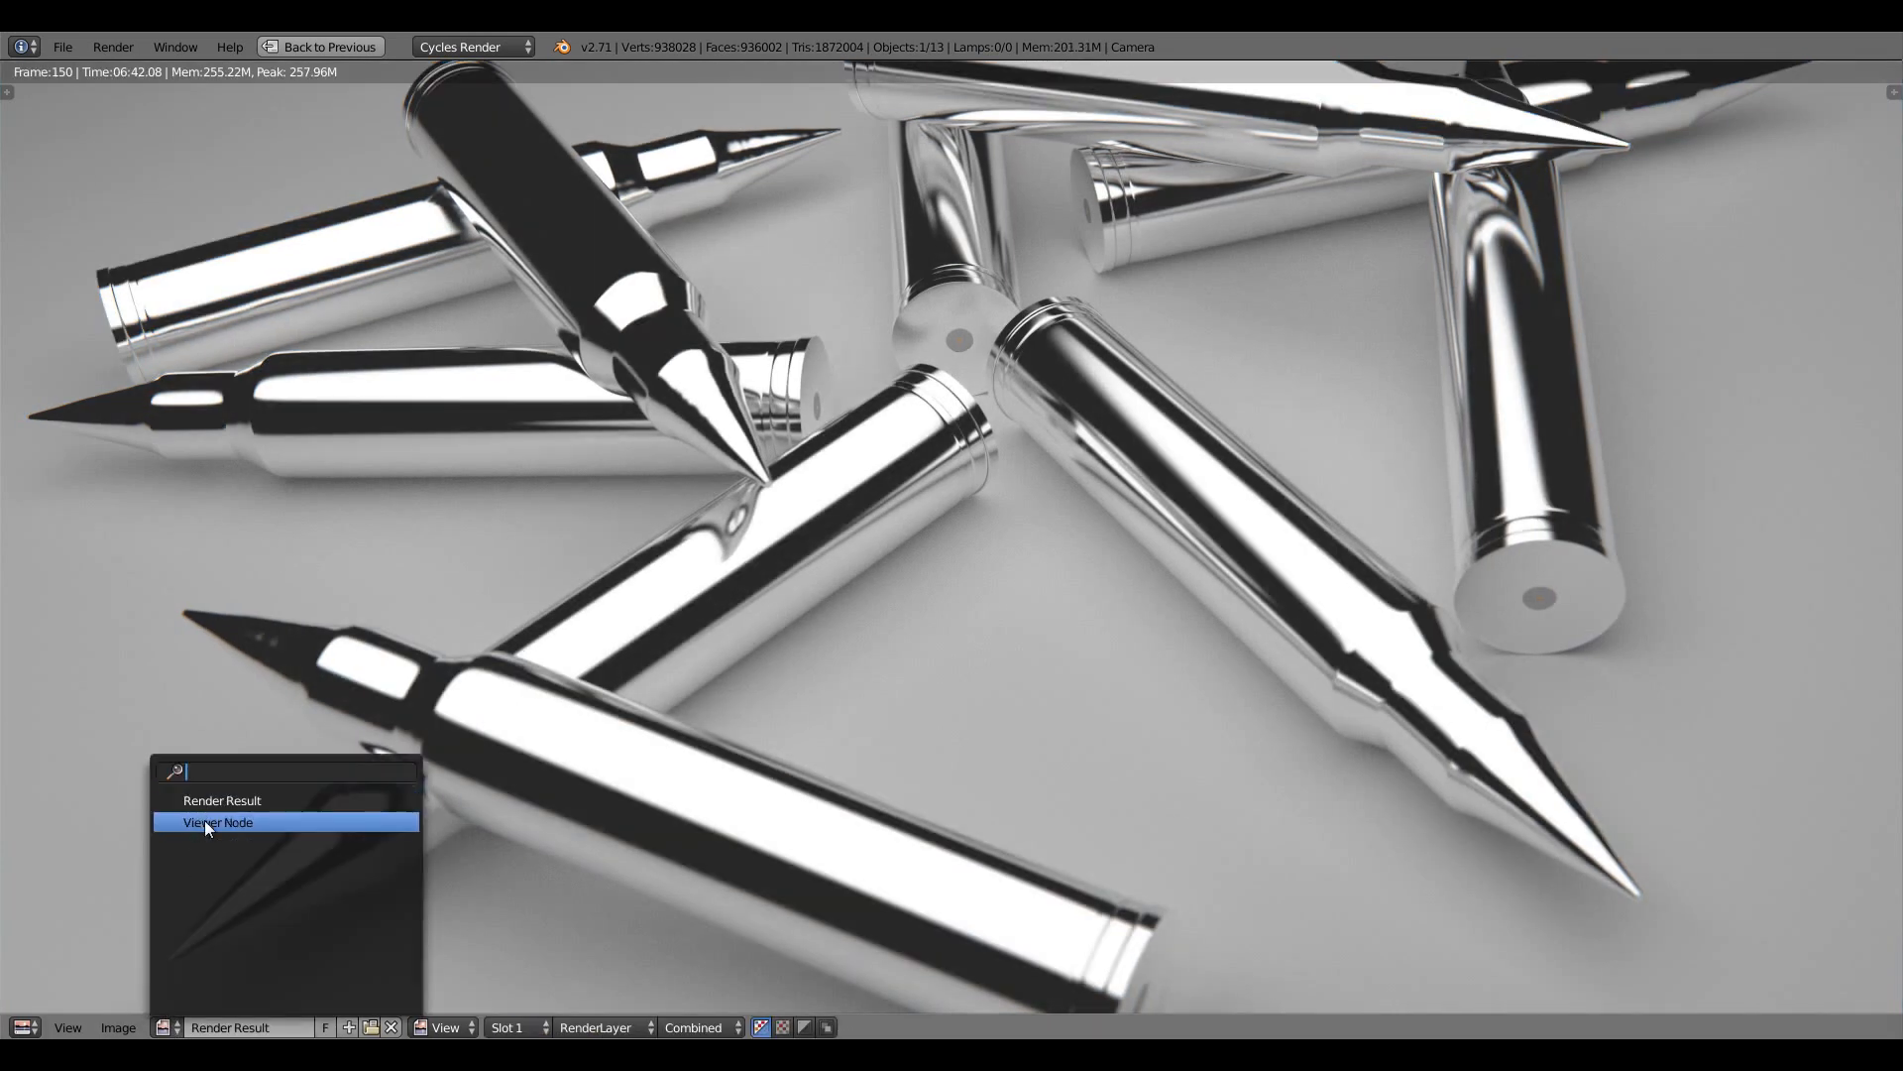
left_click(206, 822)
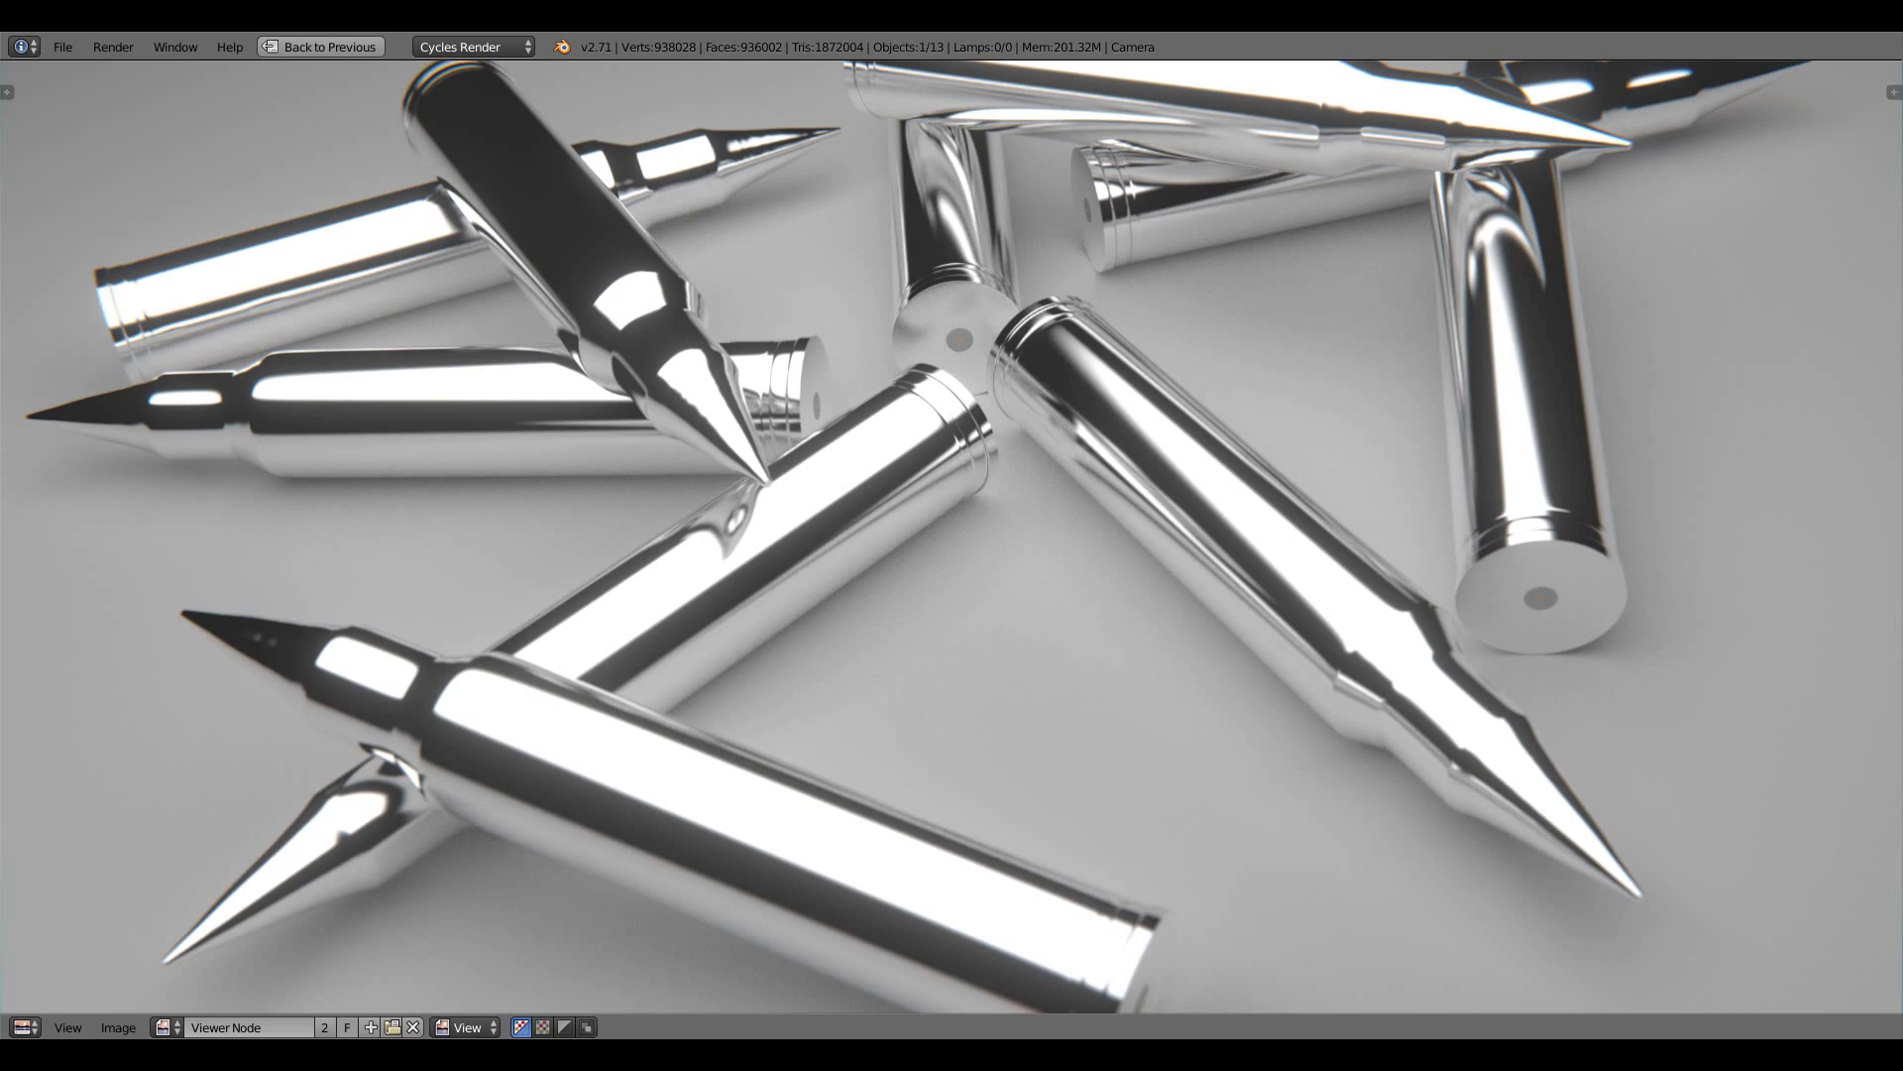